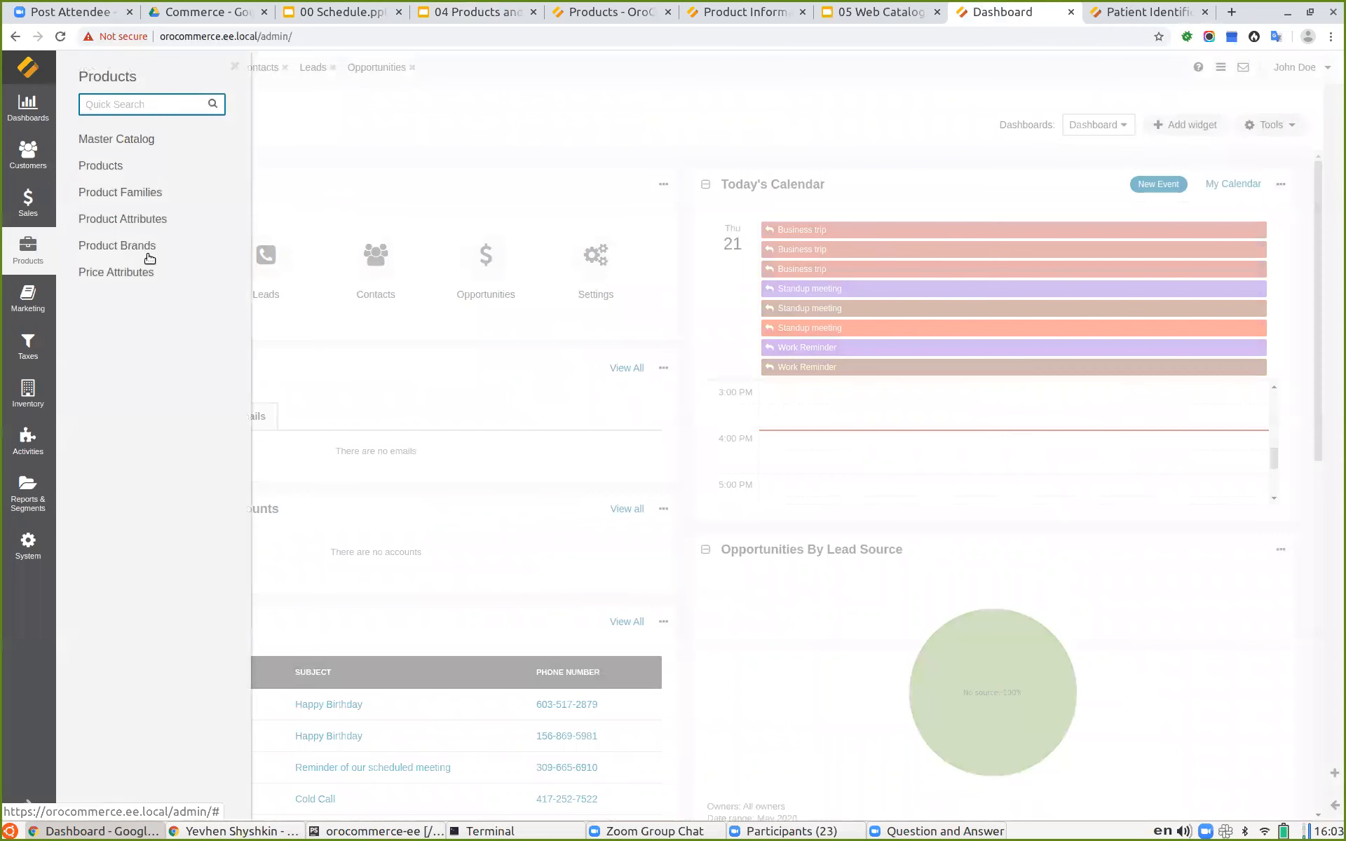
# Step: Start creating a new Simple product in the Default product family under the Headlamps category
pyautogui.click(106, 170)
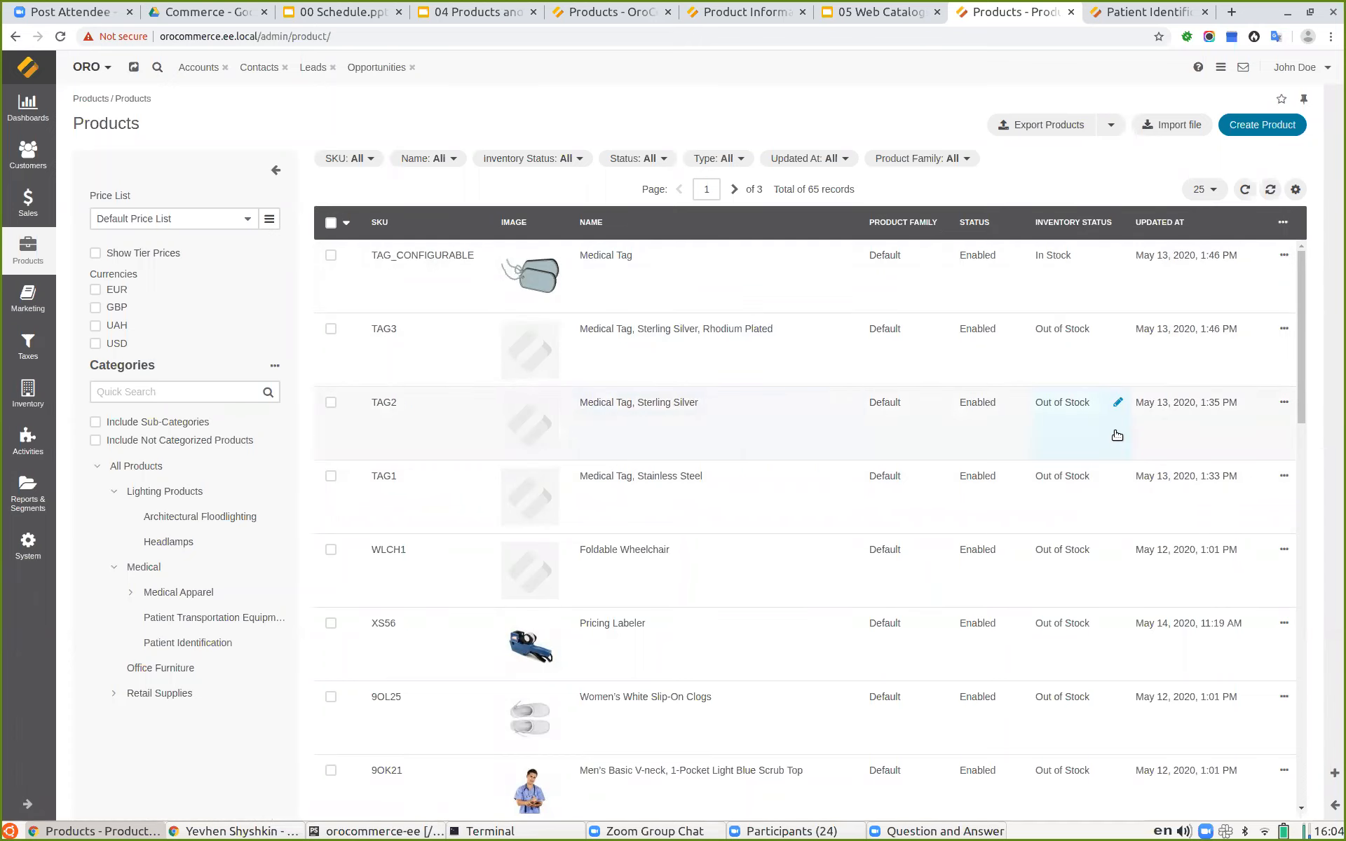
pyautogui.click(1257, 126)
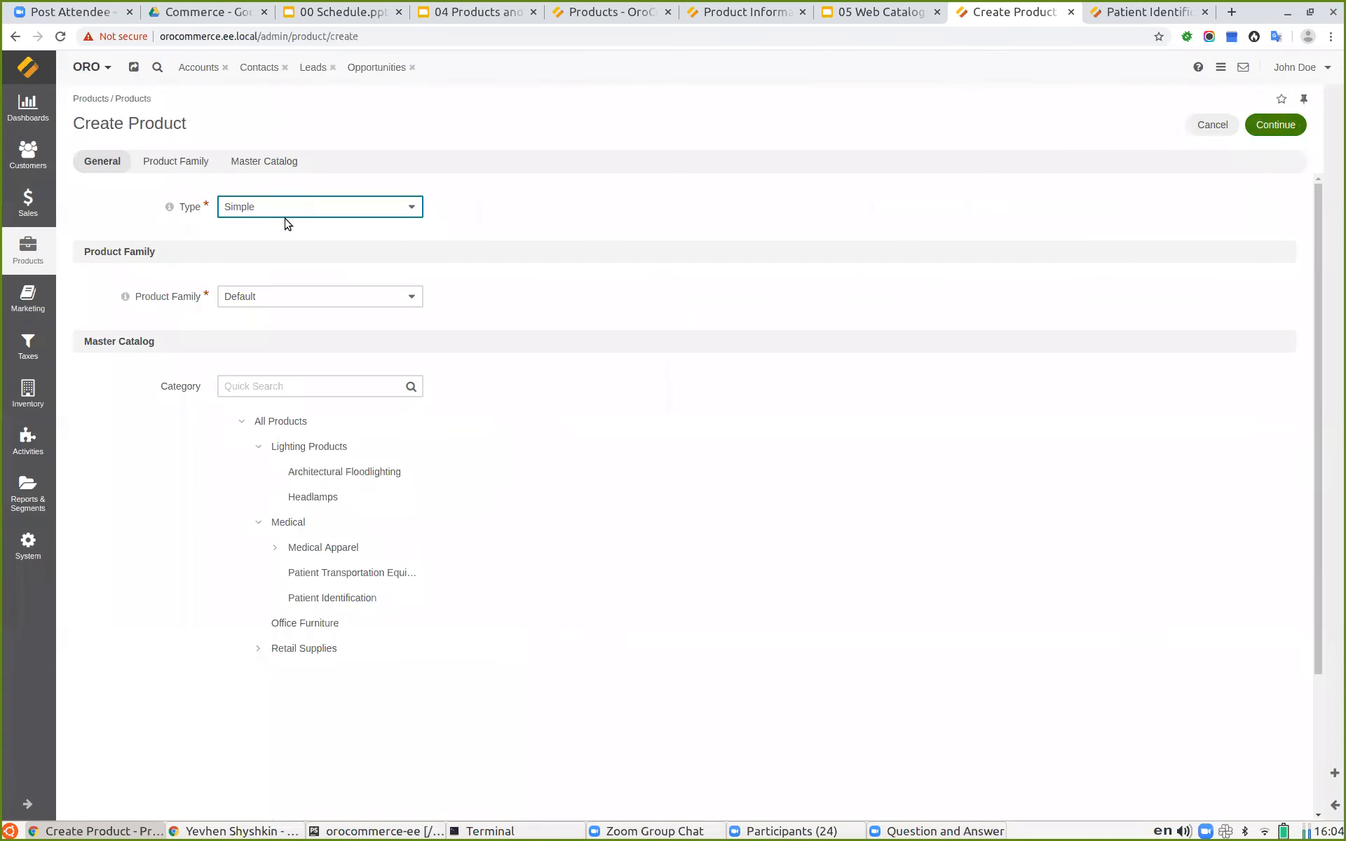
pyautogui.click(264, 210)
pyautogui.click(270, 223)
pyautogui.click(260, 298)
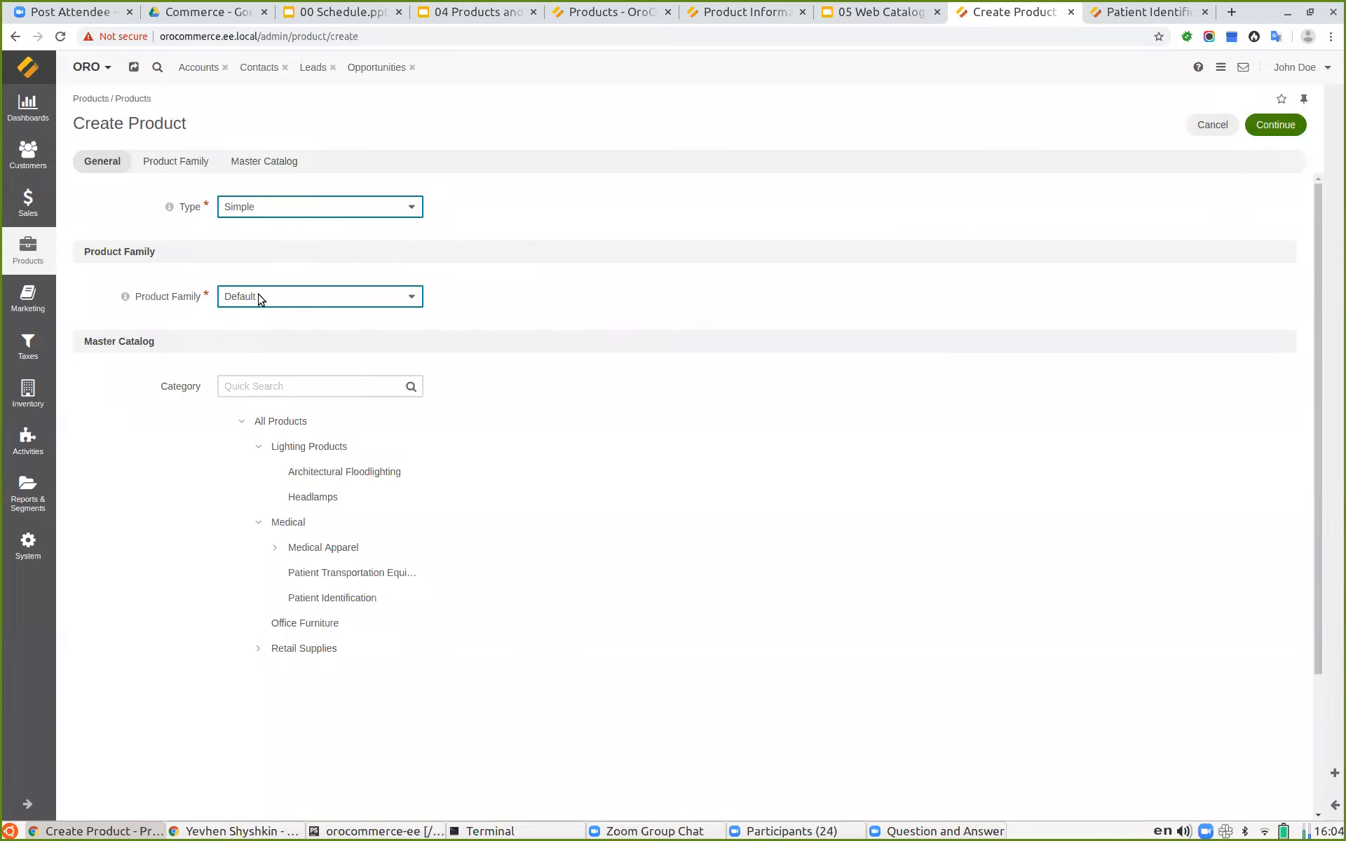
pyautogui.click(260, 299)
pyautogui.click(326, 500)
pyautogui.click(1274, 126)
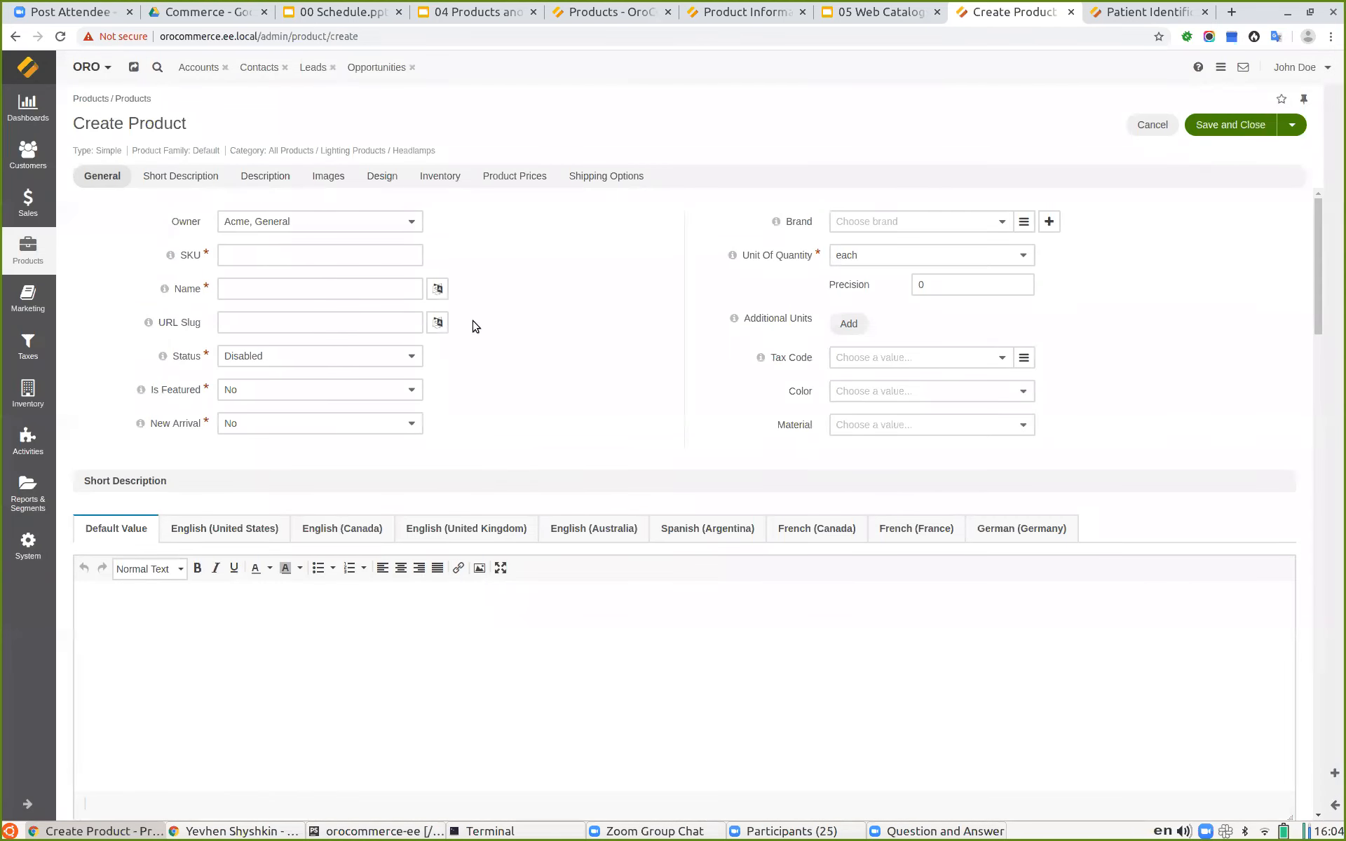
# Step: Enter the SKU HEADLAMP_TEST and the name Test Headlamp for the new product
pyautogui.click(267, 255)
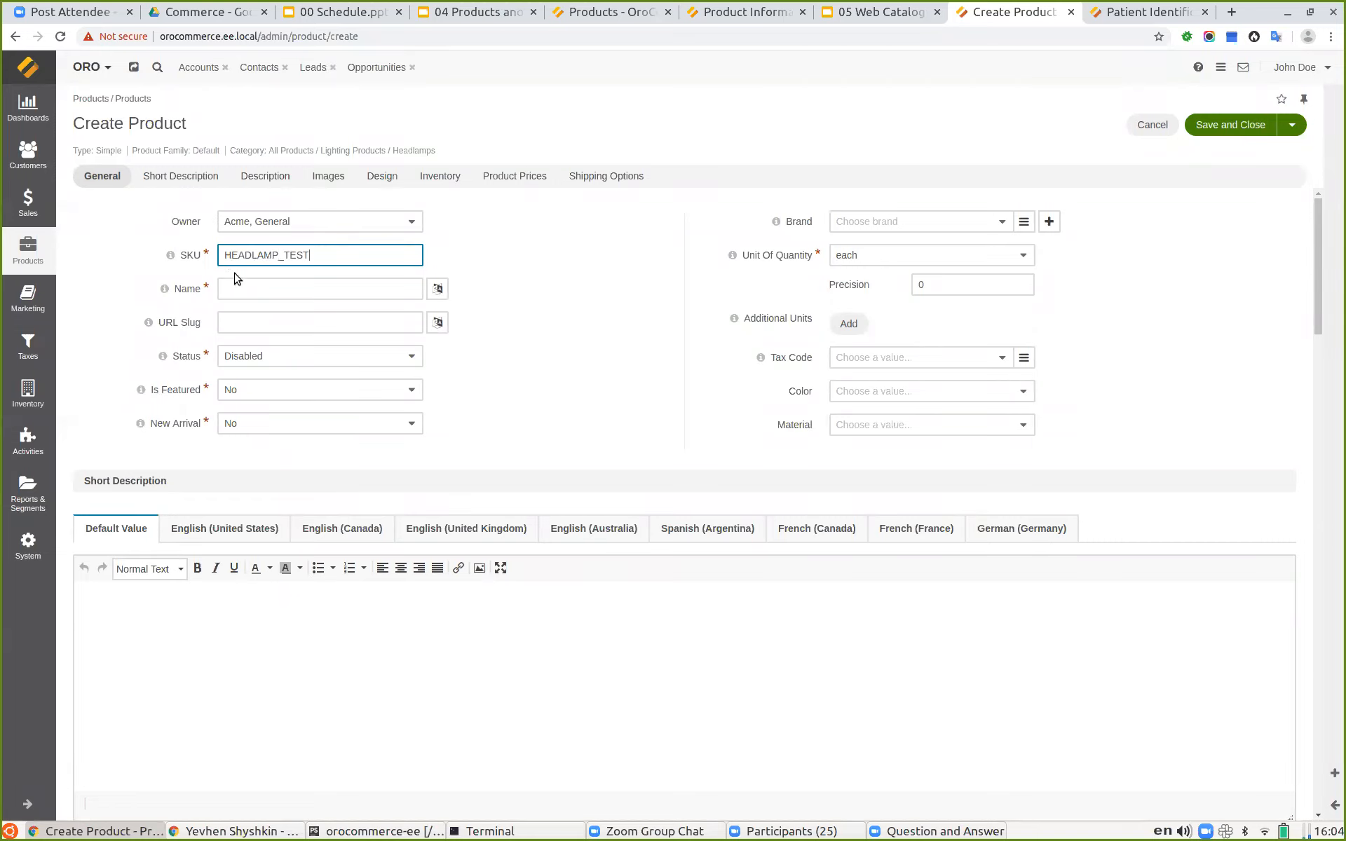
pyautogui.click(244, 293)
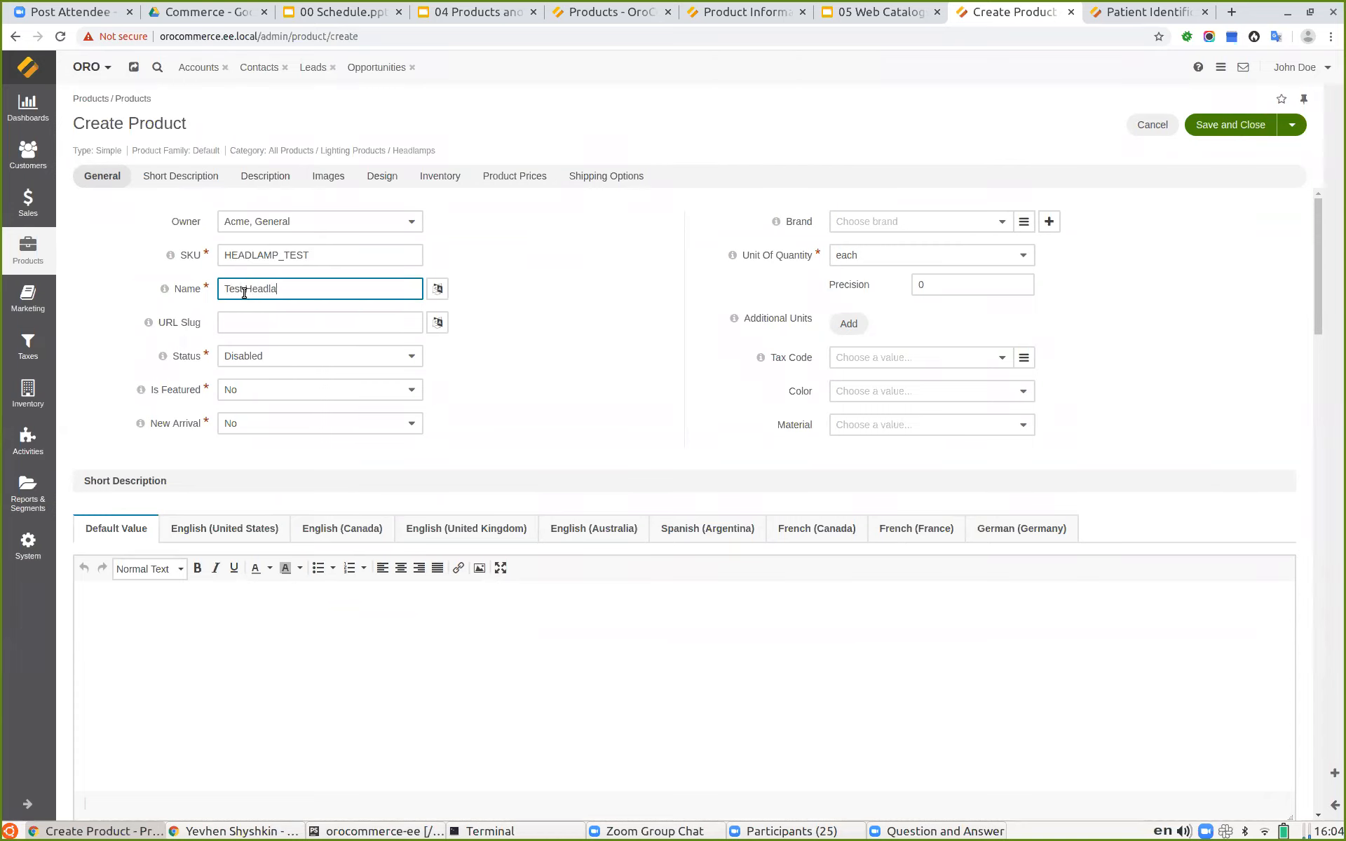
pyautogui.click(565, 321)
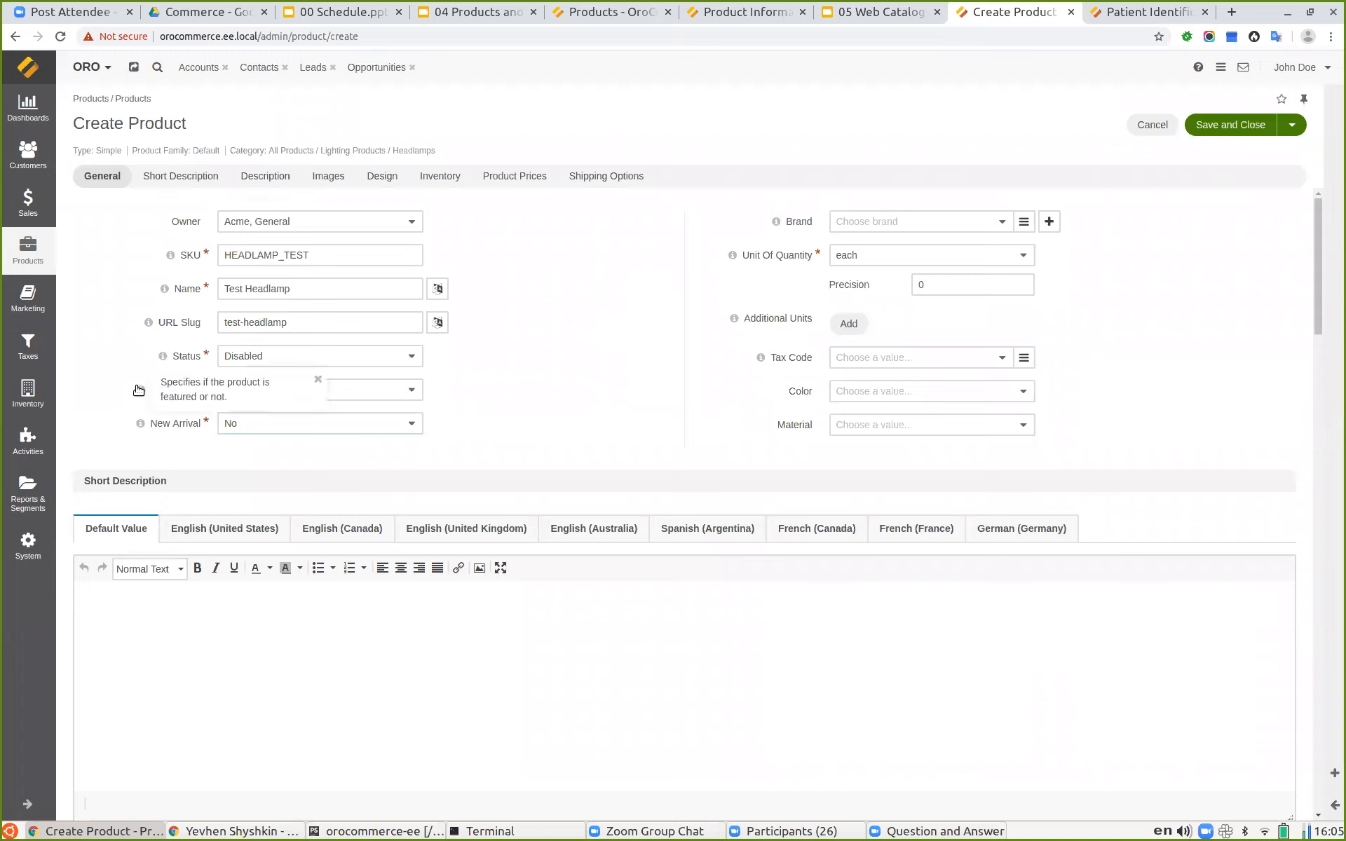
pyautogui.moveTo(140, 424)
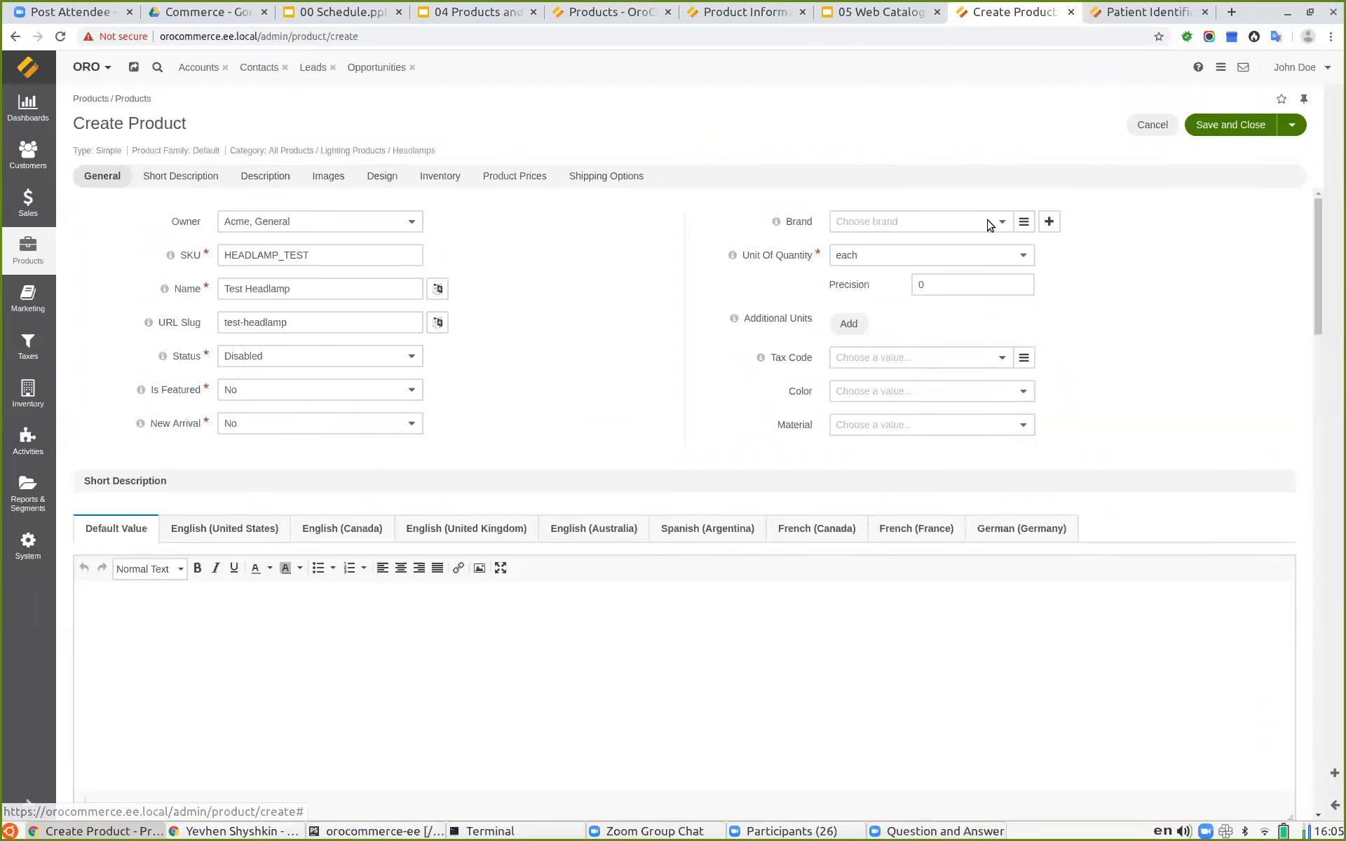
# Step: Set the brand to ACME and inspect the available units of quantity
pyautogui.click(991, 223)
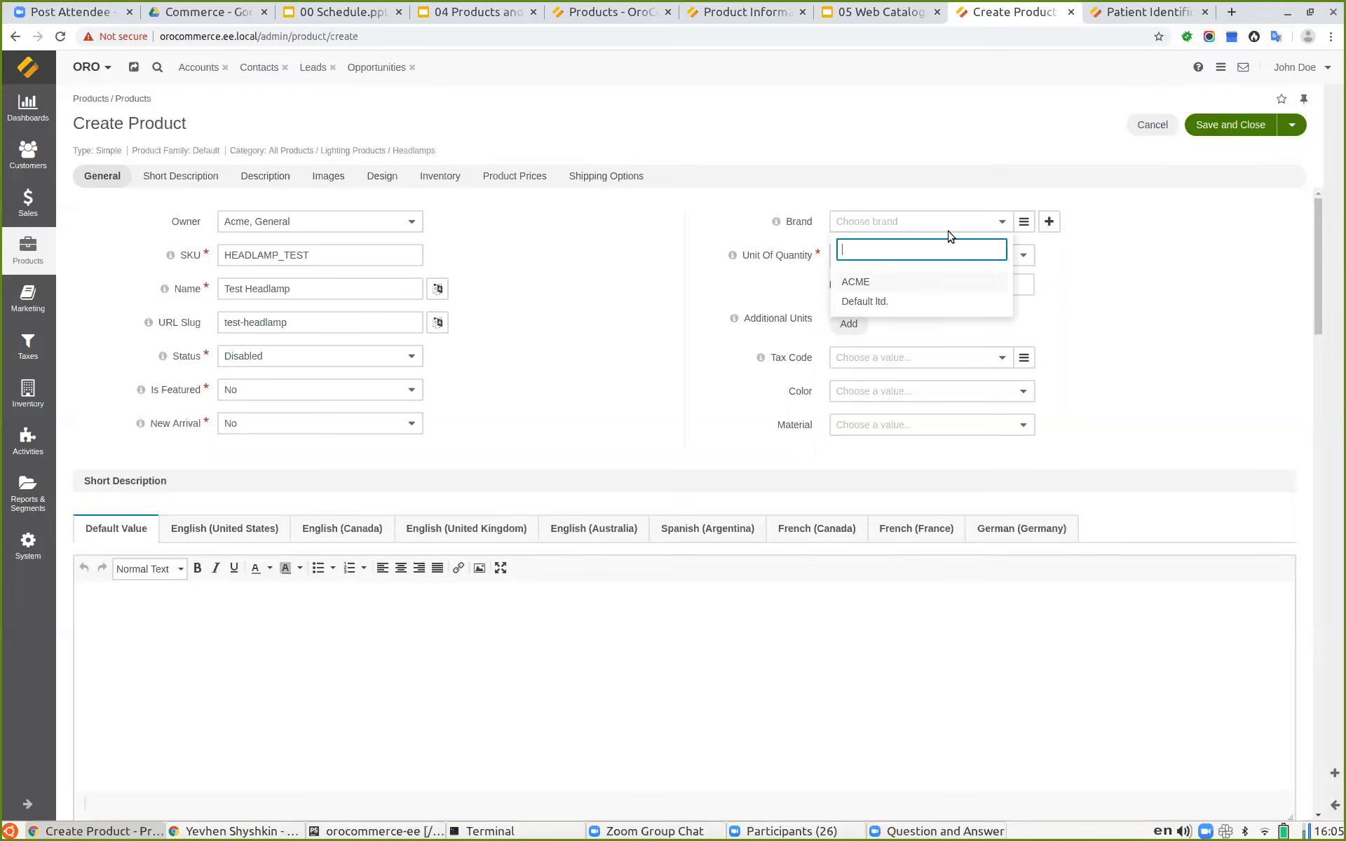
pyautogui.click(873, 283)
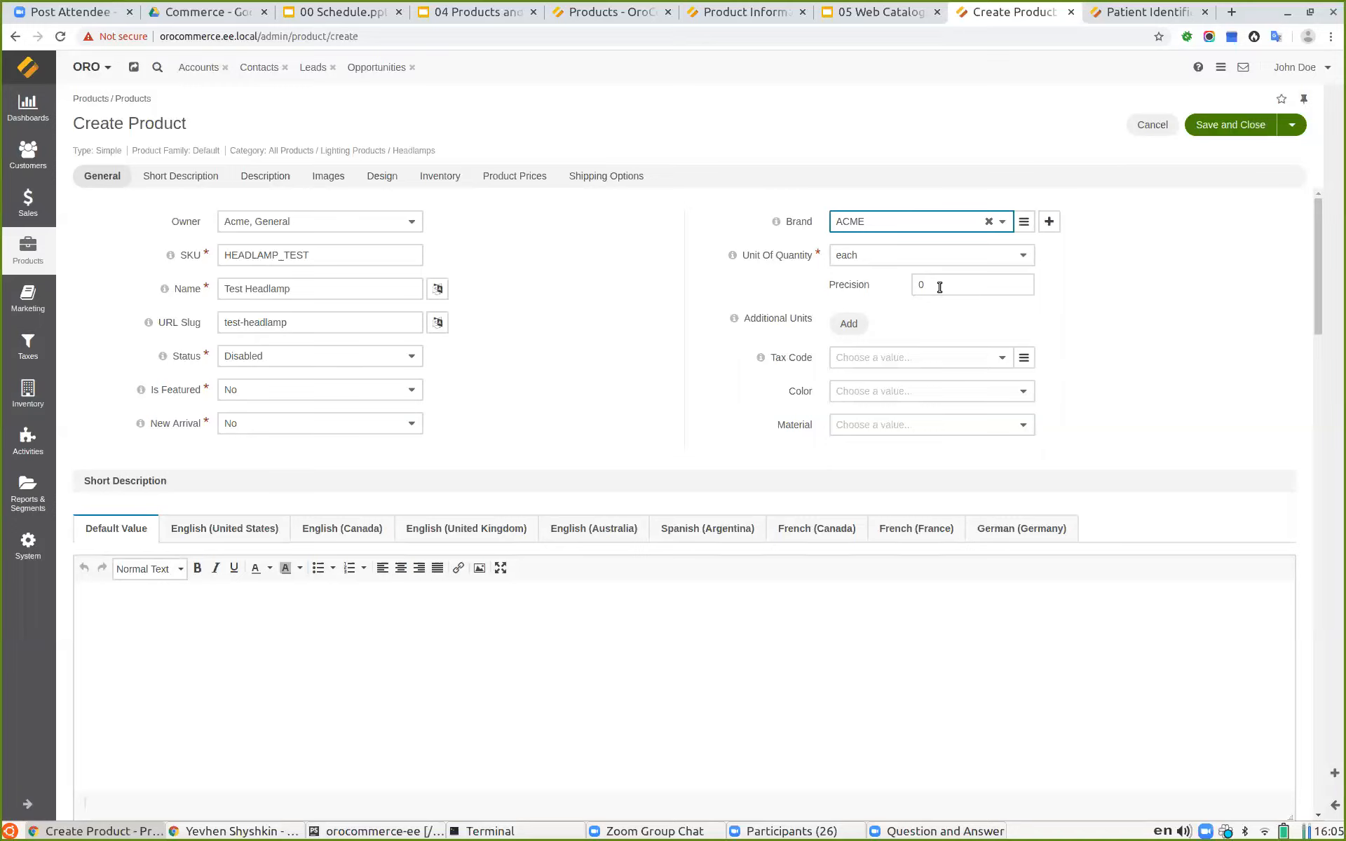
pyautogui.click(915, 258)
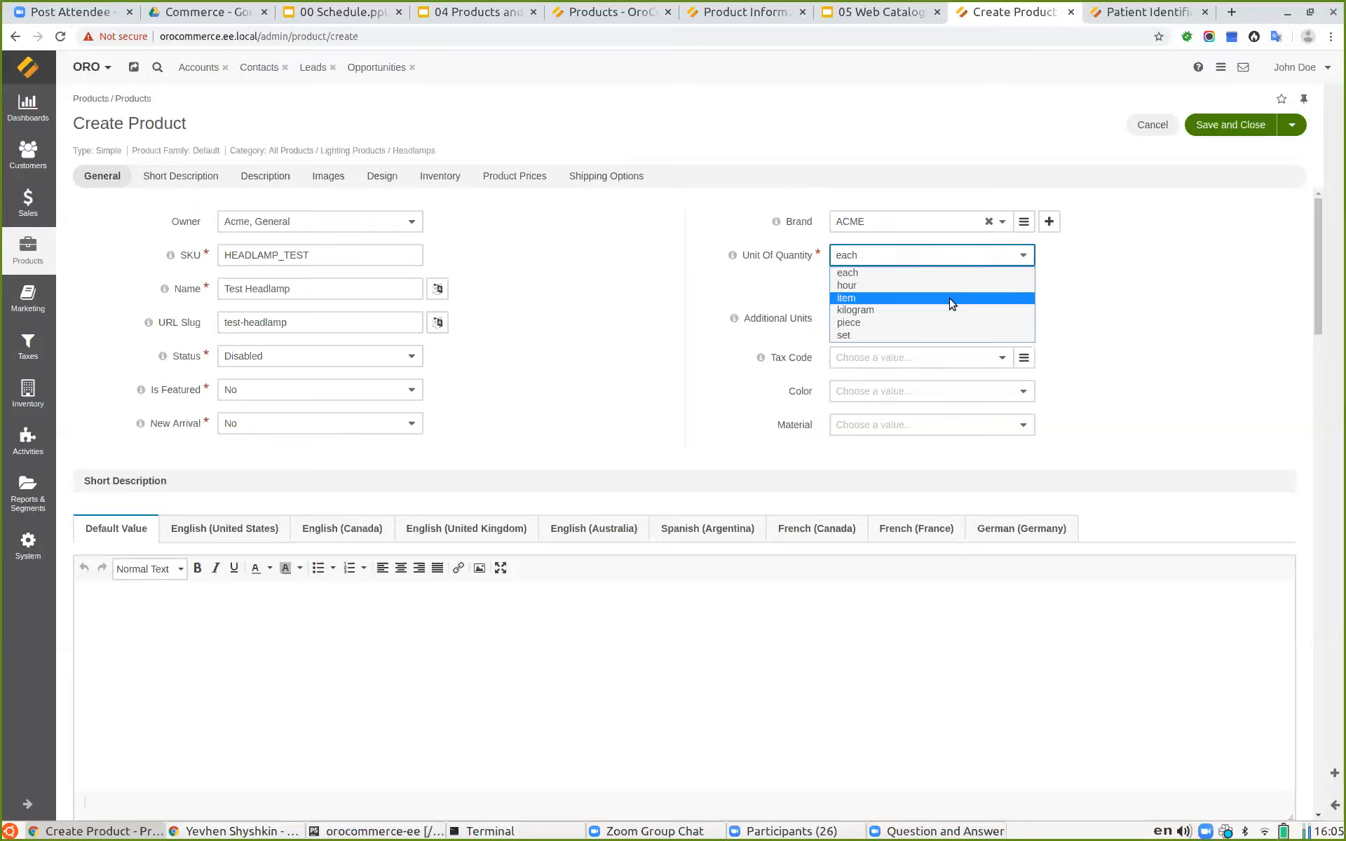
pyautogui.click(1153, 305)
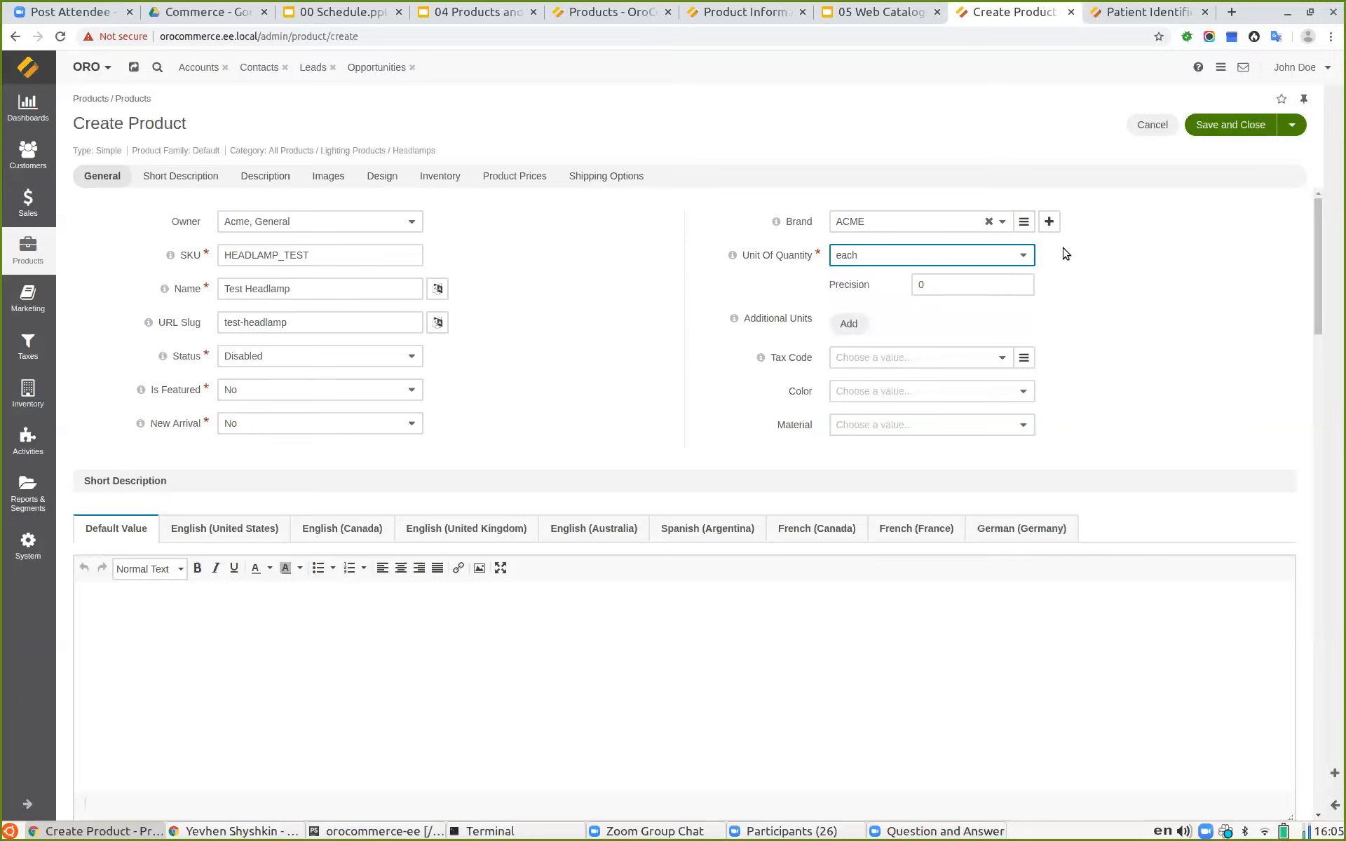
pyautogui.click(838, 272)
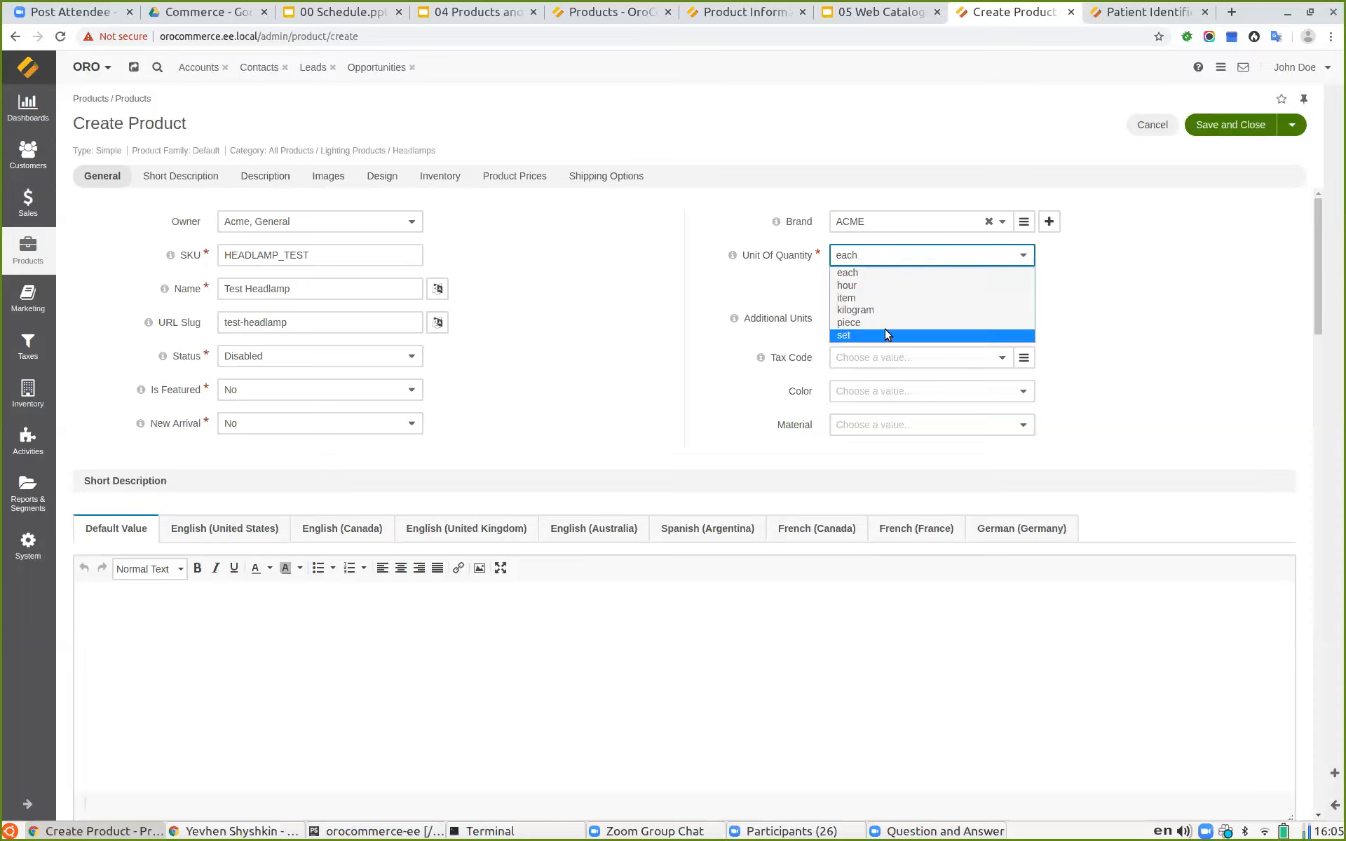
pyautogui.click(1172, 329)
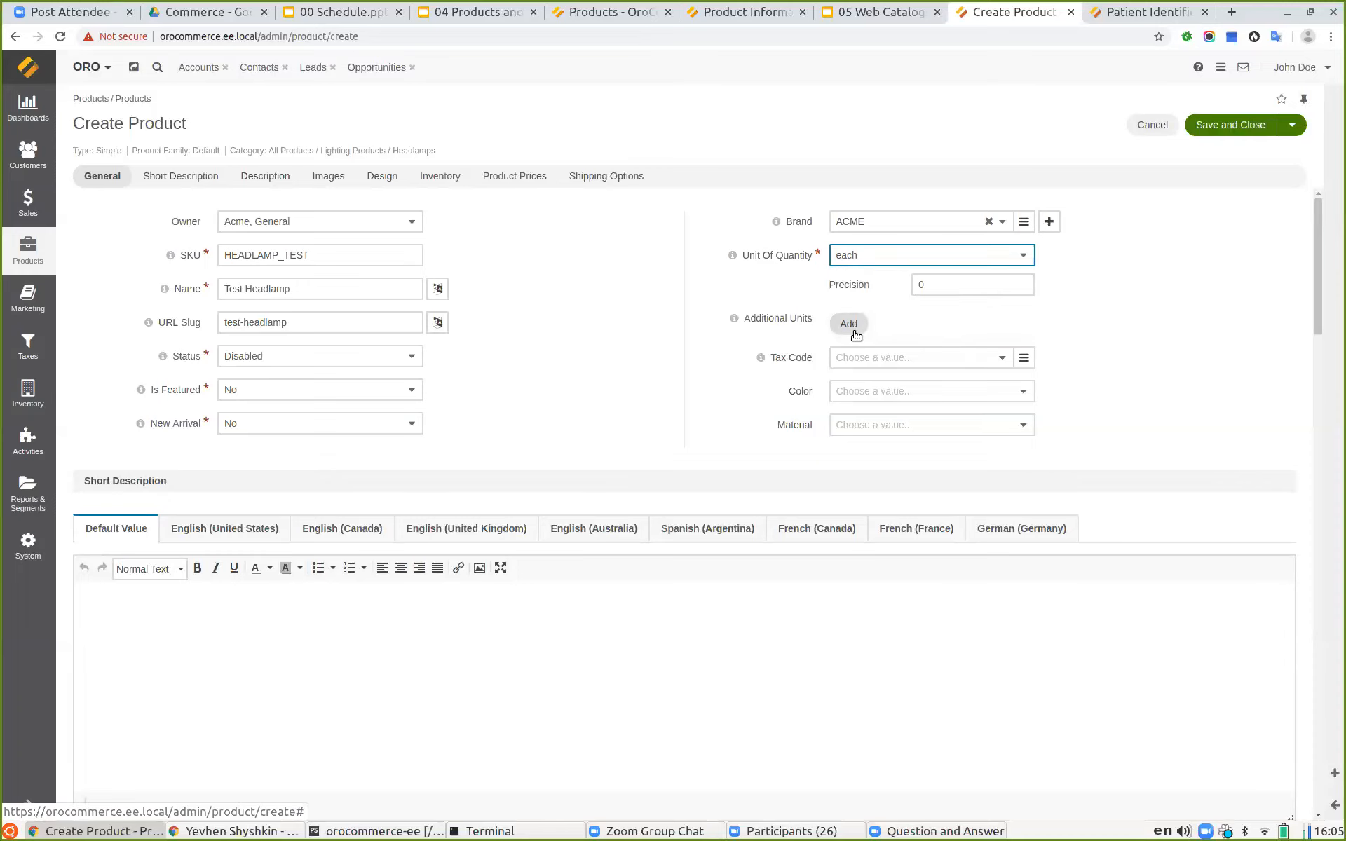
# Step: Add three additional unit rows for hour, item and kilogram
pyautogui.click(849, 325)
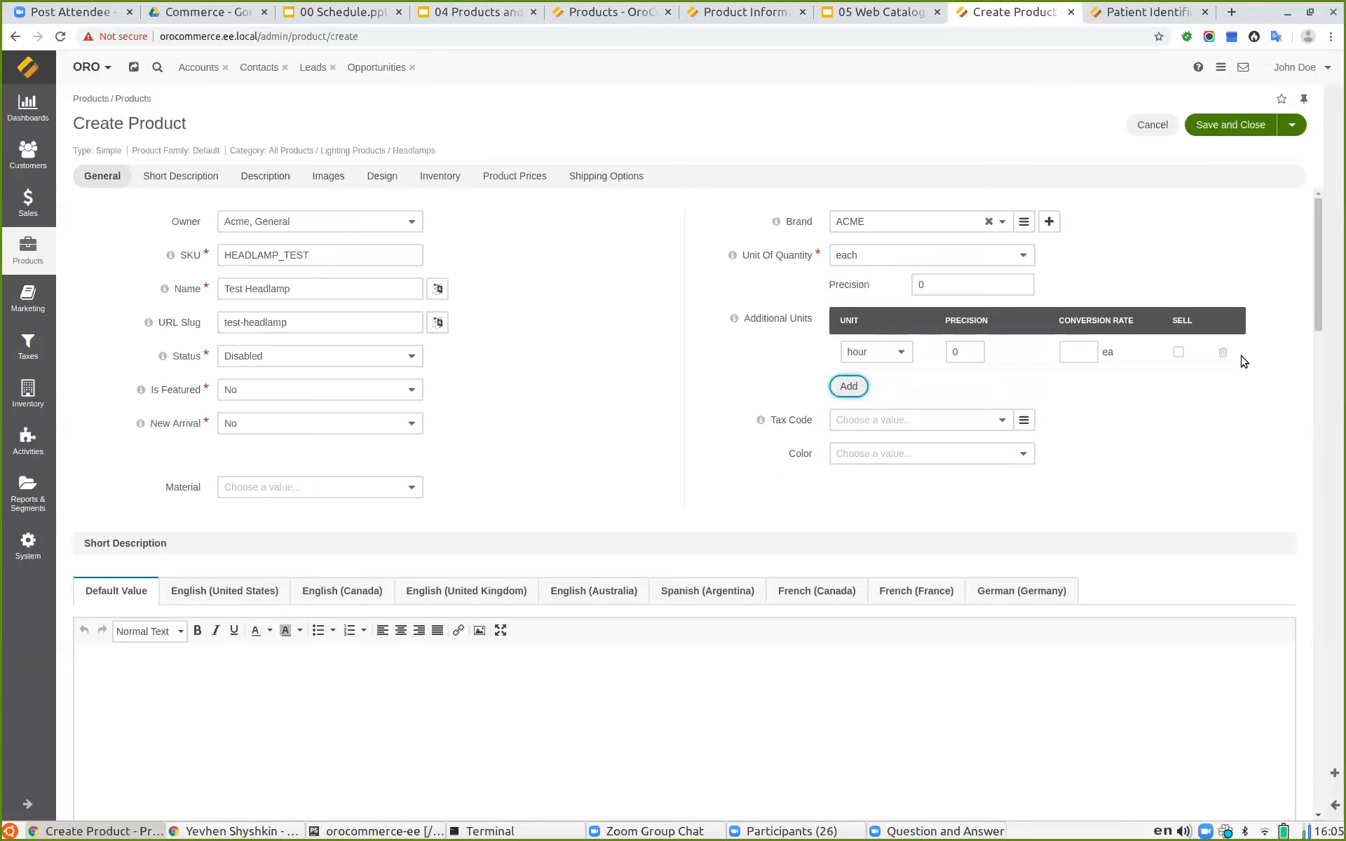
pyautogui.click(838, 387)
pyautogui.click(846, 421)
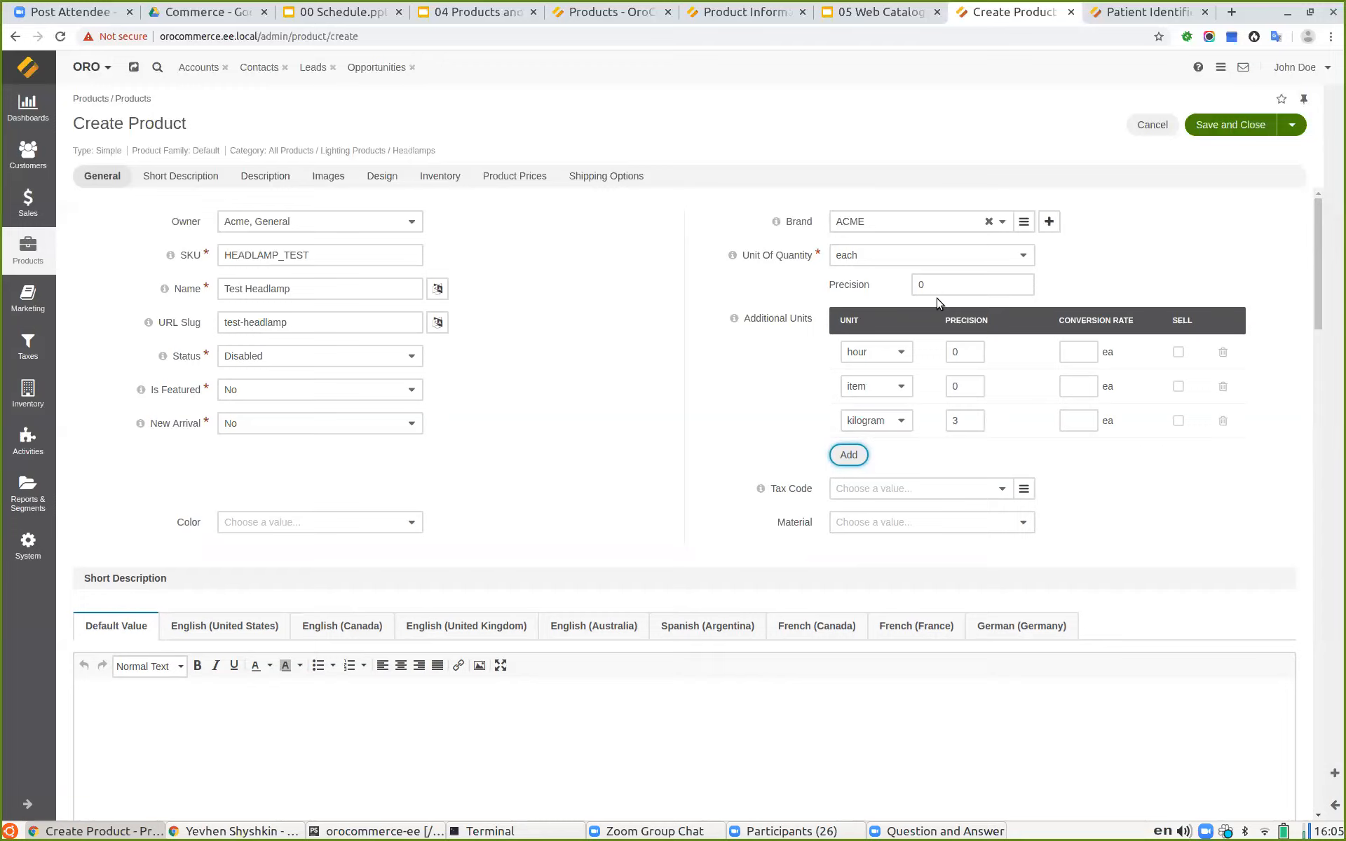
pyautogui.doubleClick(942, 280)
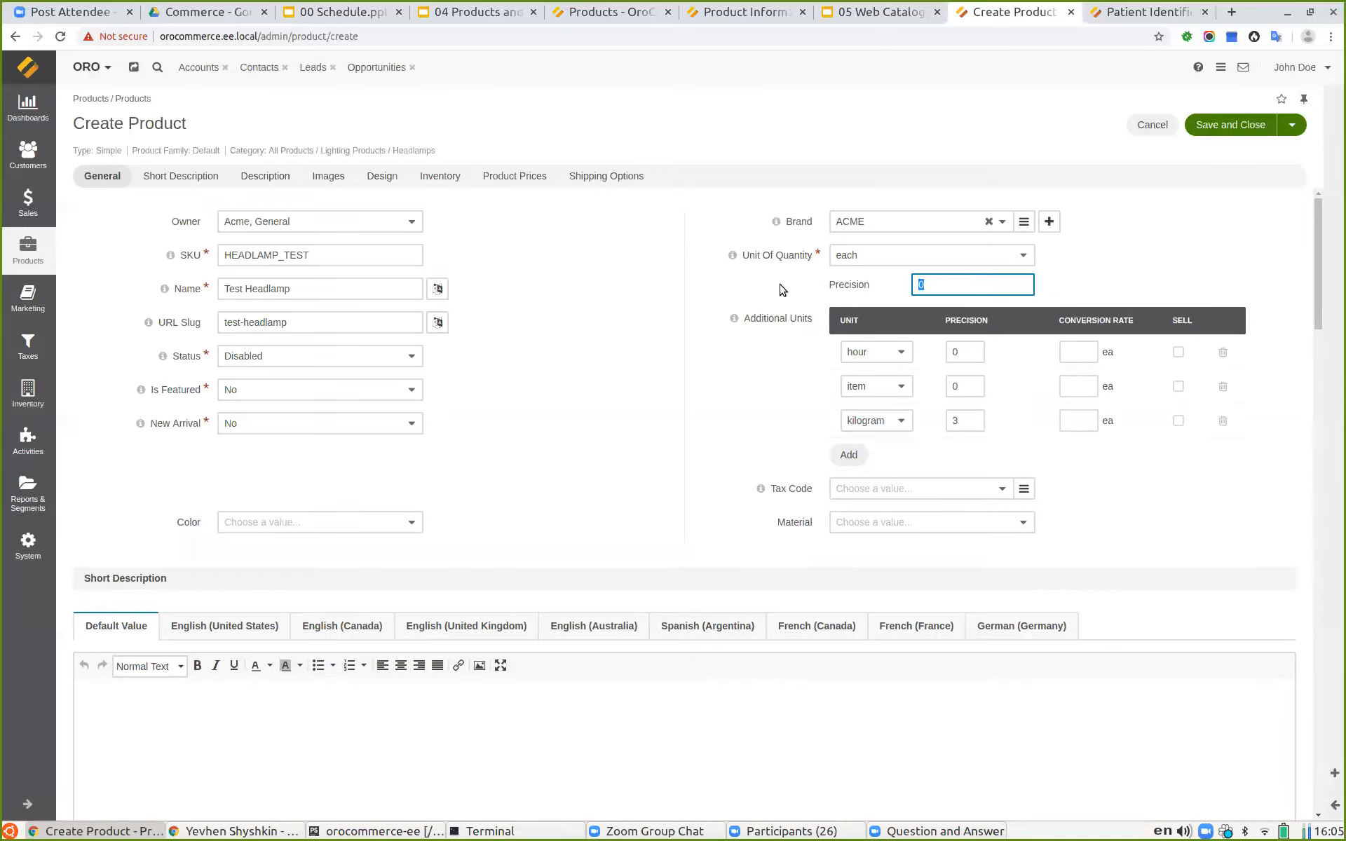
pyautogui.click(748, 284)
pyautogui.click(953, 421)
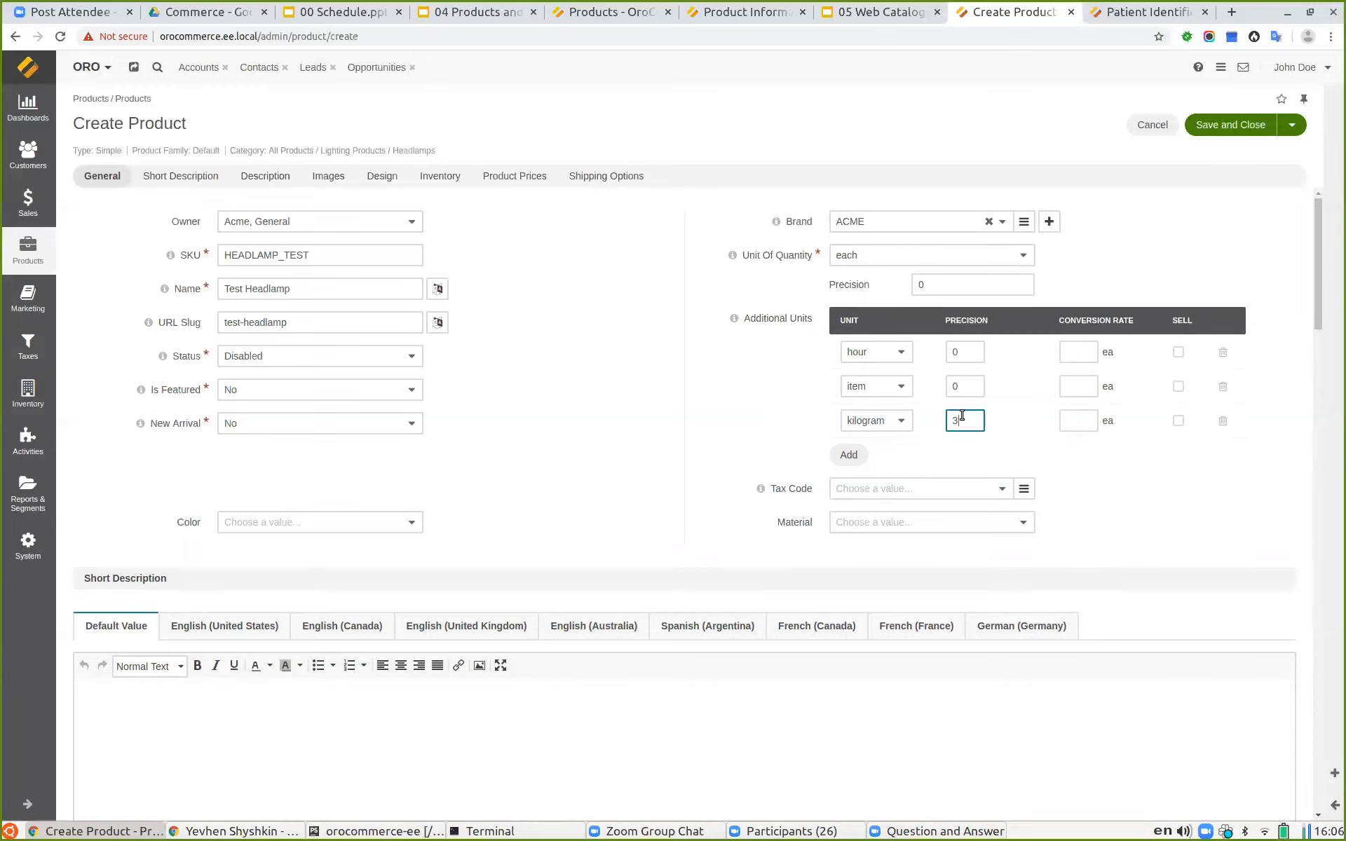
pyautogui.doubleClick(967, 422)
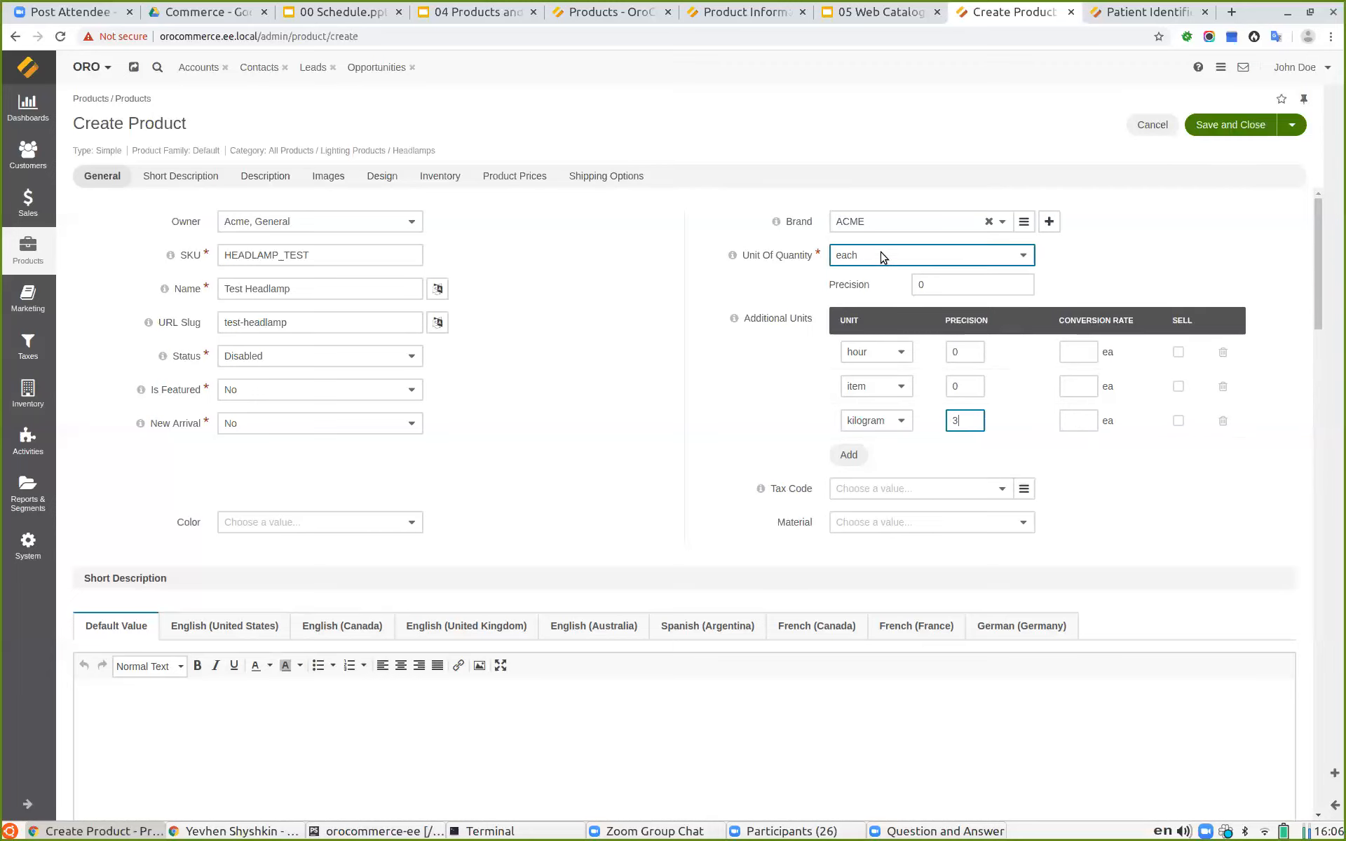
# Step: Delete the hour and item additional unit rows
pyautogui.click(1219, 350)
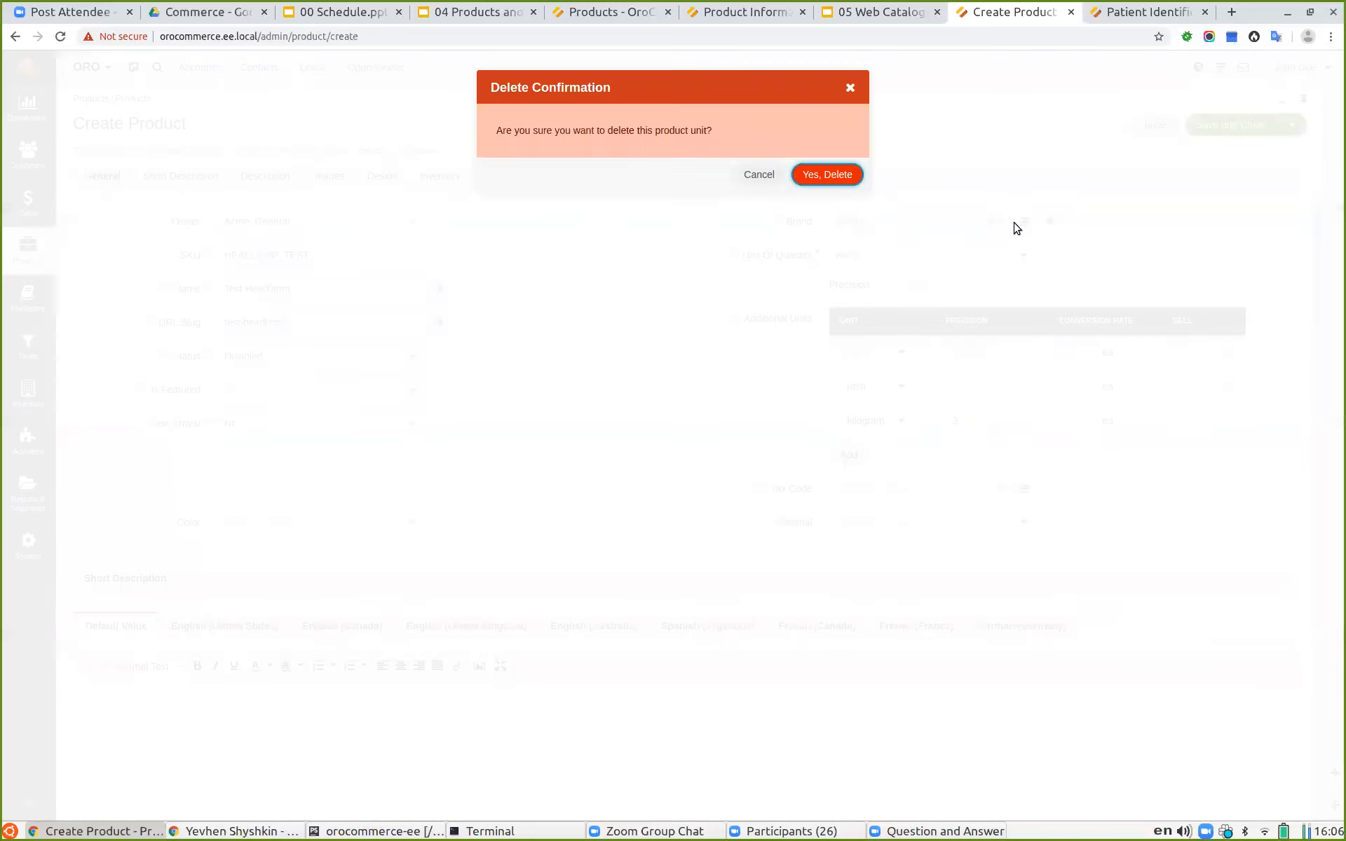
pyautogui.click(806, 170)
pyautogui.click(1223, 351)
pyautogui.click(827, 173)
# Step: Set the kilogram unit's conversion rate to 5
pyautogui.click(1074, 345)
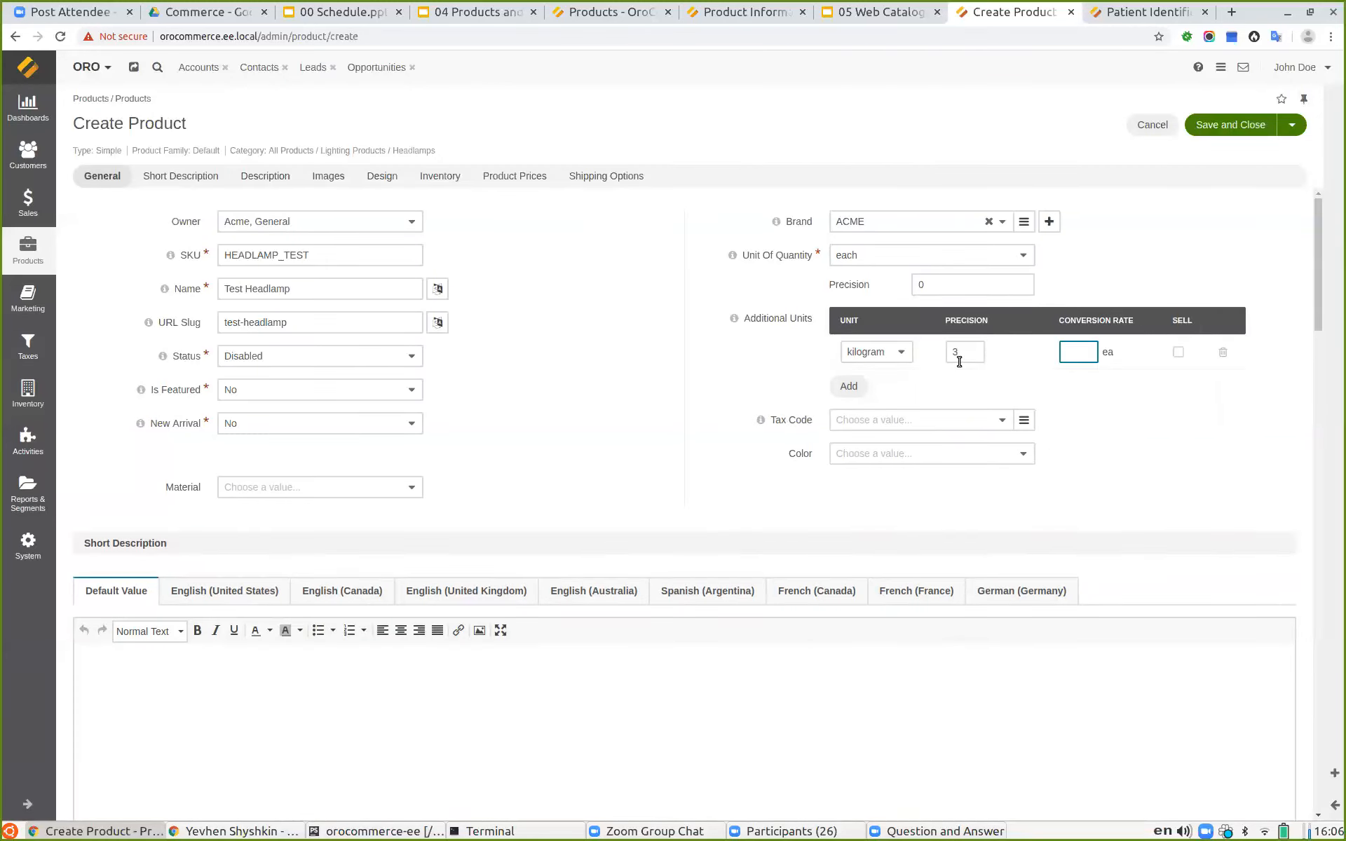
pyautogui.click(1114, 392)
pyautogui.scroll(-3, 698, 287)
pyautogui.click(177, 488)
pyautogui.scroll(3, 254, 311)
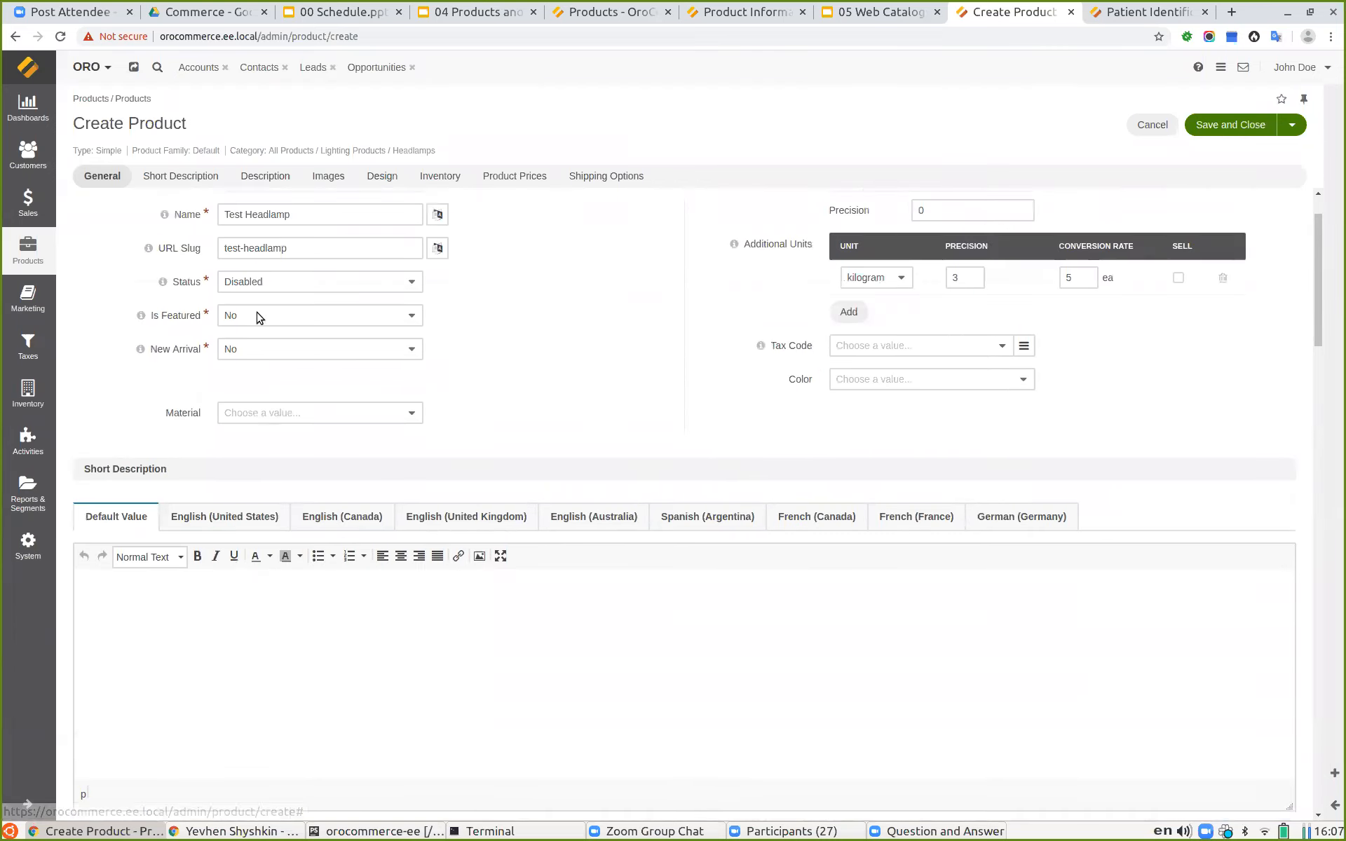
# Step: Fill the short description with the product name followed by Description: Test Headlamp Description
pyautogui.moveTo(301, 216); pyautogui.dragTo(149, 202)
pyautogui.hotkey('ctrl', 'c')
pyautogui.click(180, 665)
pyautogui.hotkey('ctrl', 'v')
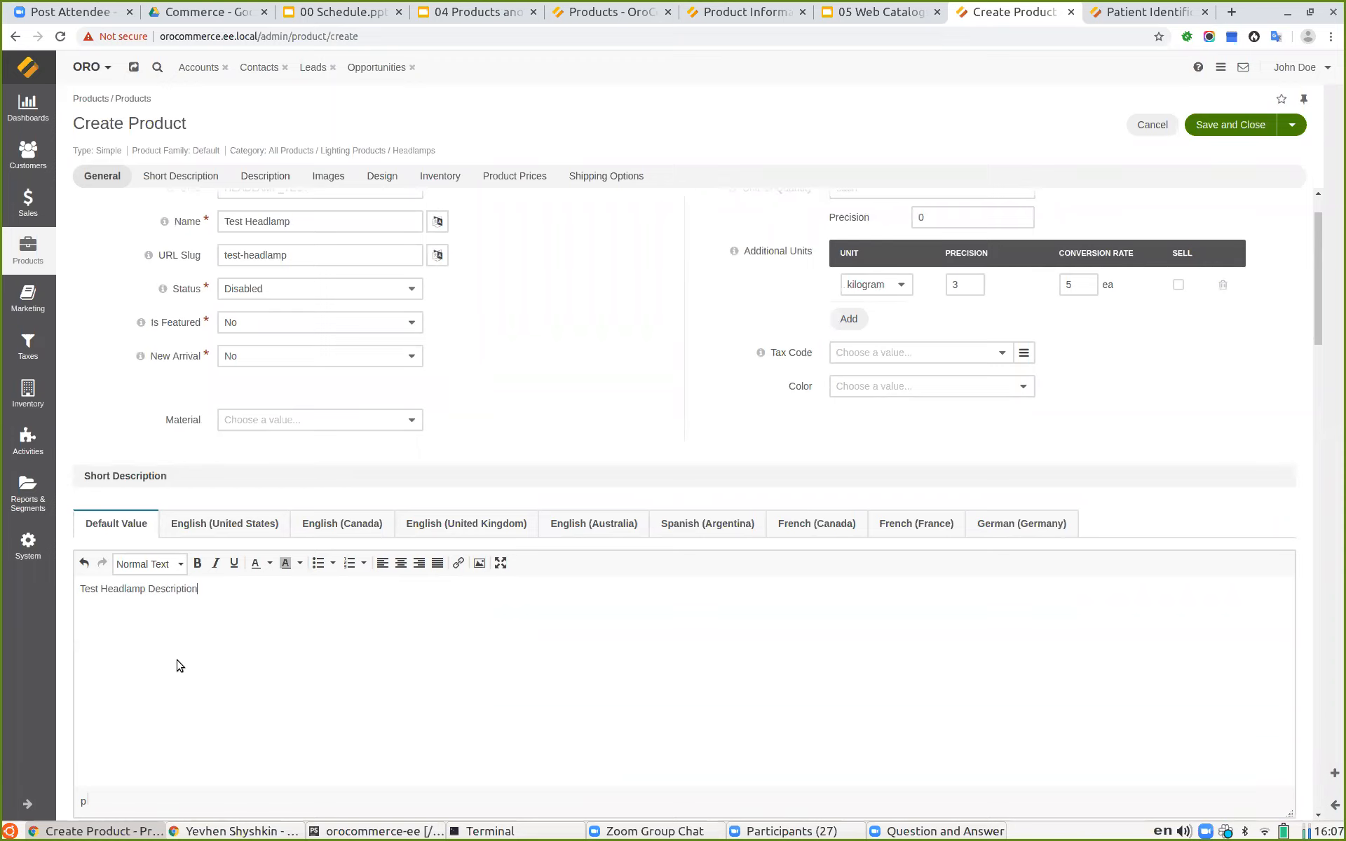
# Step: Add a Text block to the Description content builder
pyautogui.scroll(-2, 372, 596)
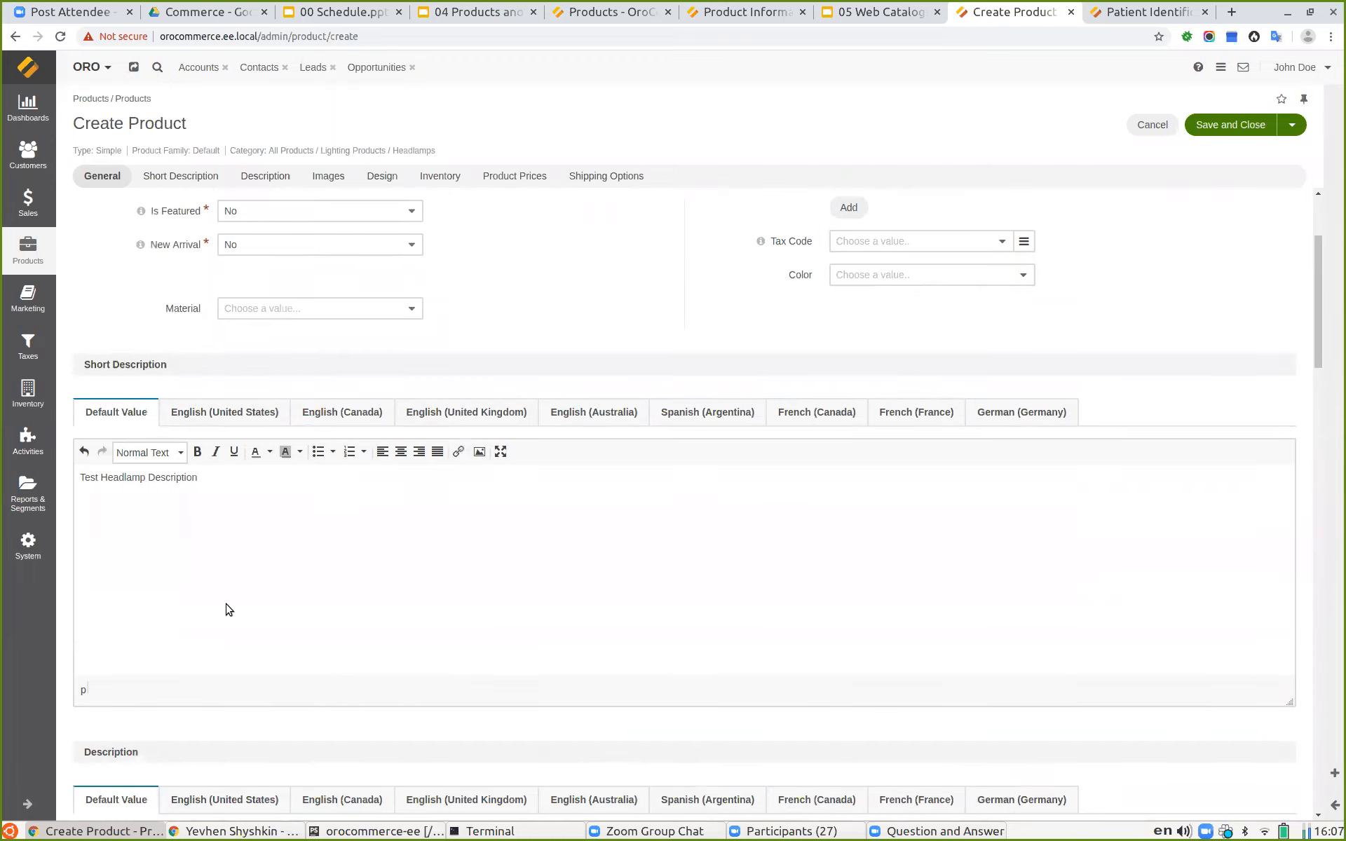
pyautogui.scroll(-3, 231, 589)
pyautogui.scroll(-2, 250, 556)
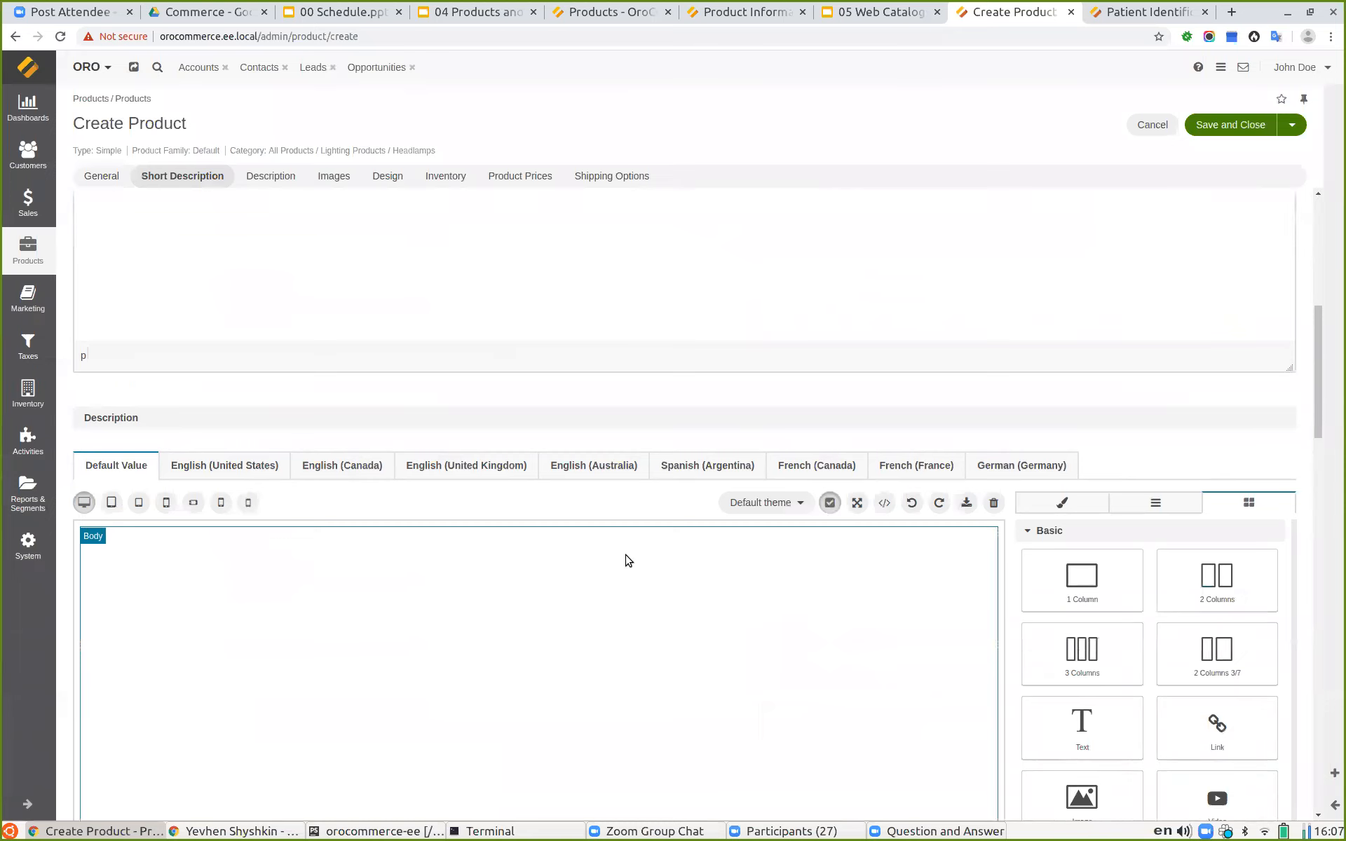
pyautogui.scroll(-1, 1053, 620)
pyautogui.moveTo(1083, 652); pyautogui.dragTo(224, 585)
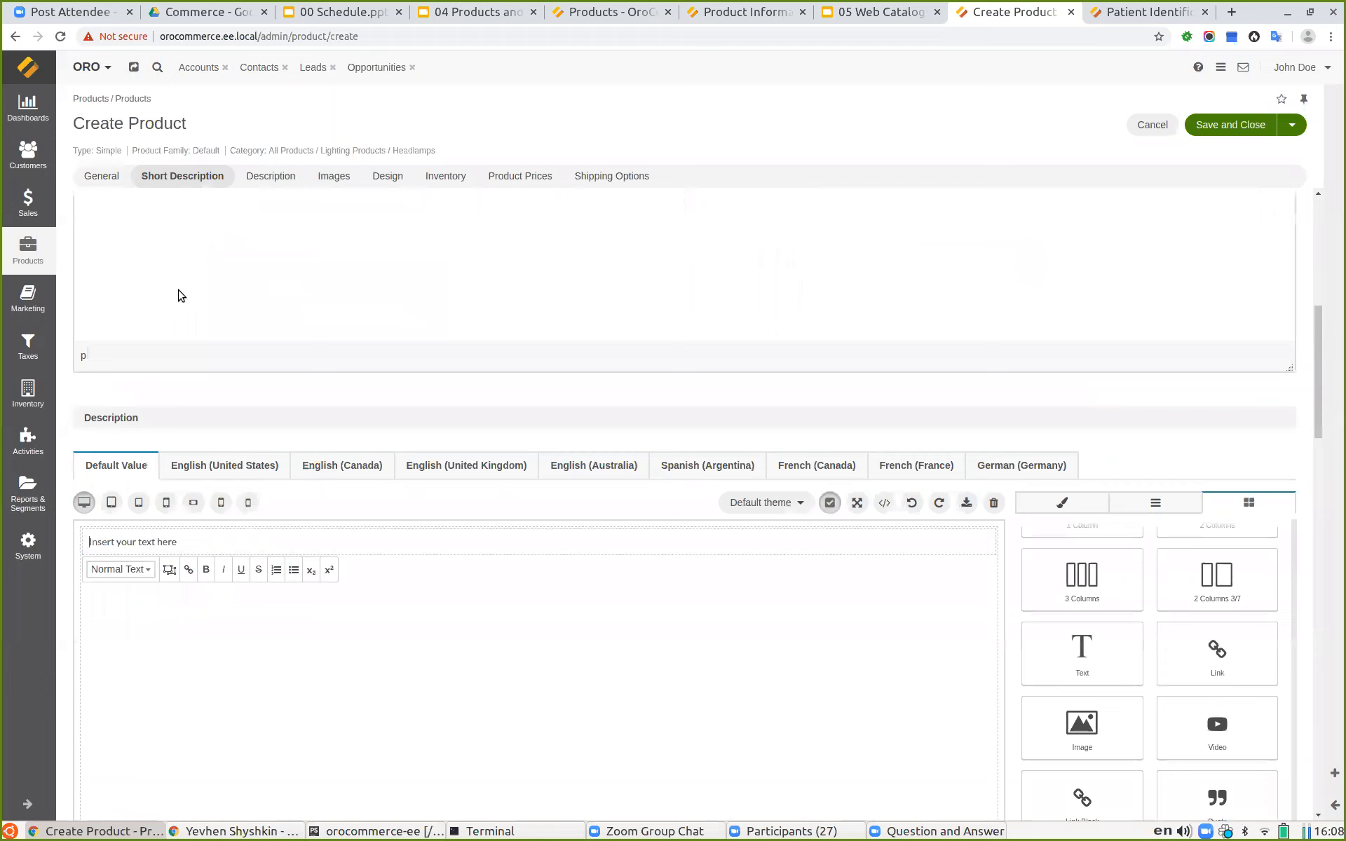
# Step: Set the description text block to Test Headlamp Long Description
pyautogui.scroll(2, 180, 294)
pyautogui.tripleClick(120, 255)
pyautogui.hotkey('ctrl', 'c')
pyautogui.click(189, 653)
pyautogui.hotkey('ctrl', 'v')
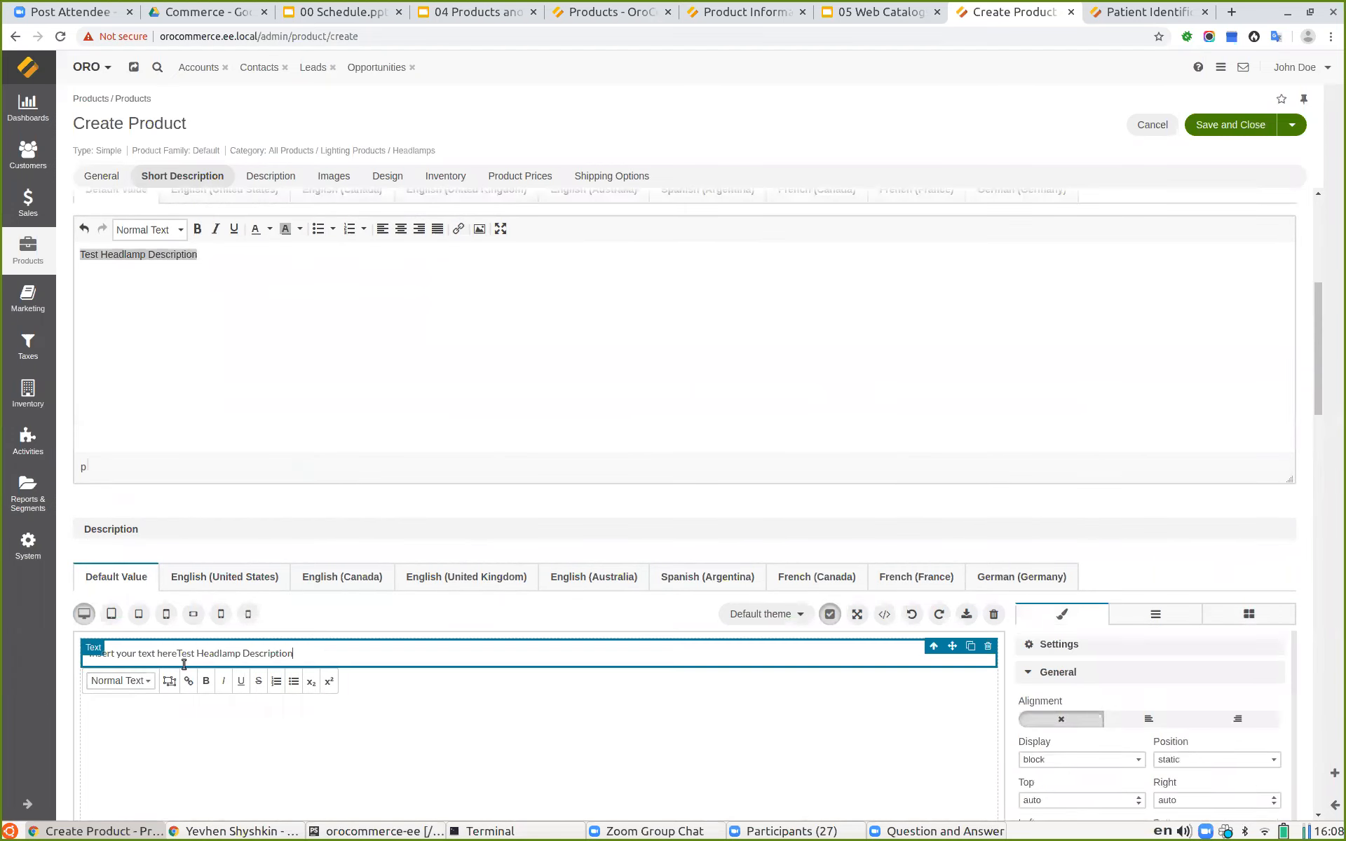
pyautogui.hotkey('ctrl', 'a')
pyautogui.hotkey('ctrl', 'v')
pyautogui.write('Long')
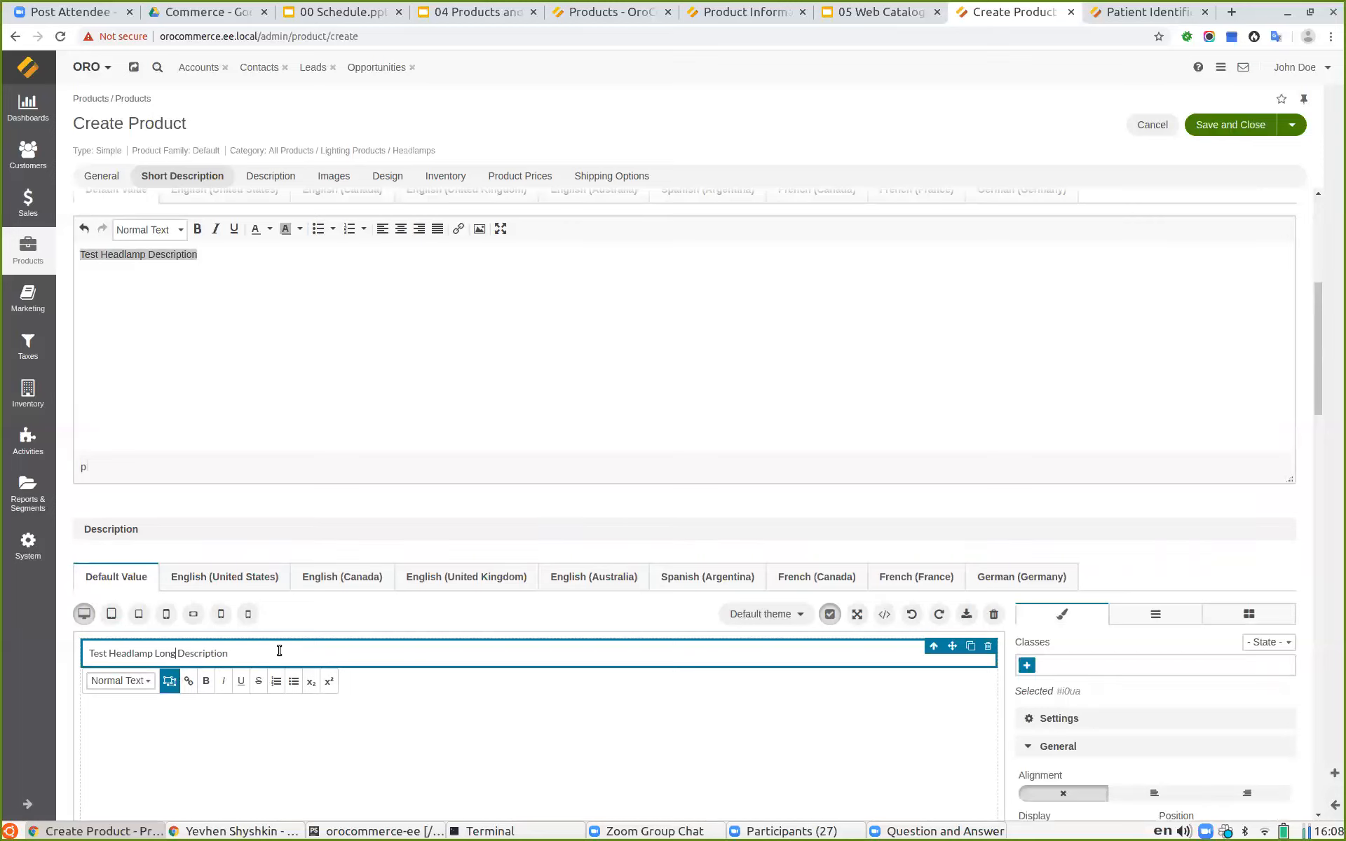
# Step: Review the remaining Images, Design, Inventory, Product Prices and Shipping Options sections of the form
pyautogui.scroll(-4, 694, 562)
pyautogui.scroll(-3, 797, 601)
pyautogui.scroll(1, 712, 577)
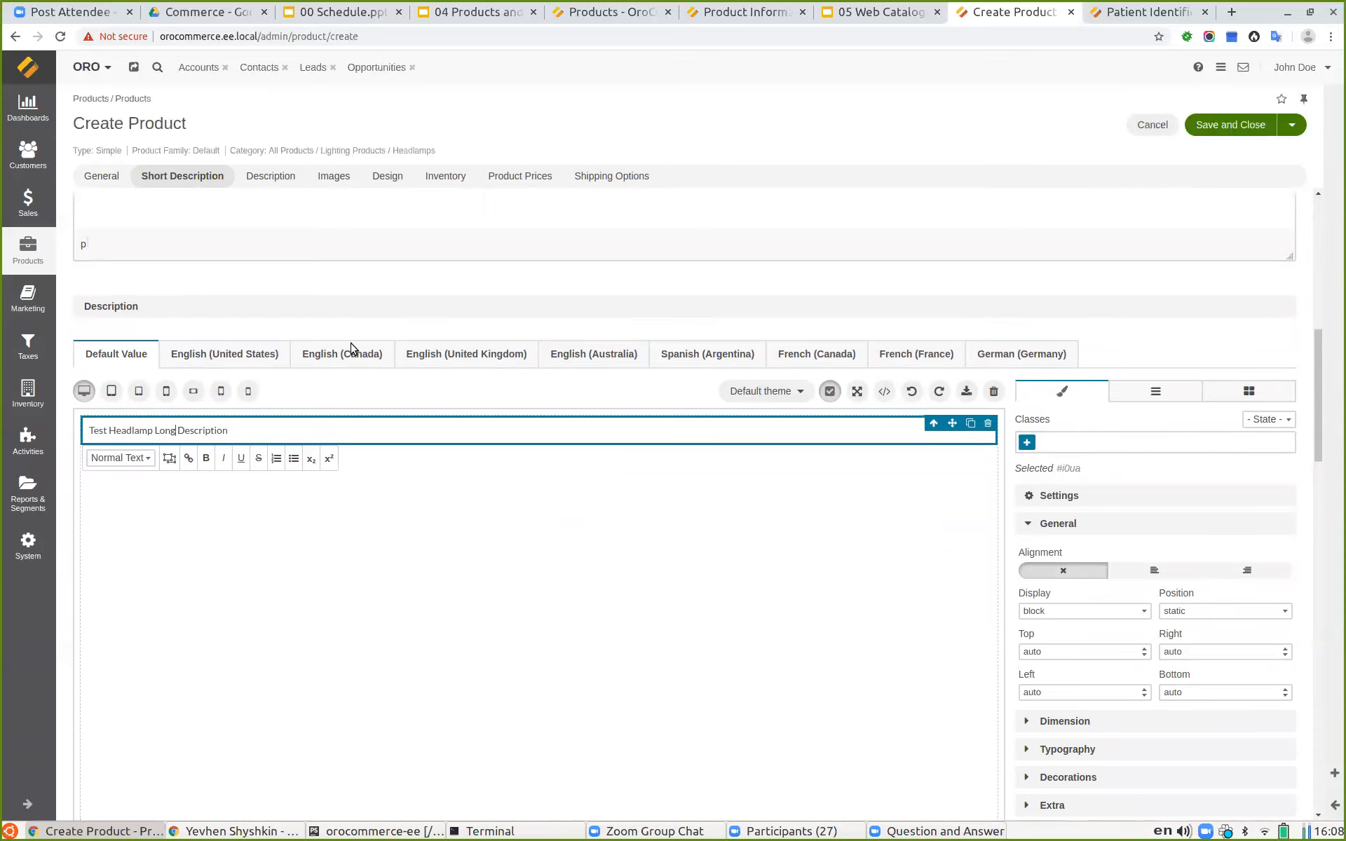
pyautogui.scroll(-8, 550, 538)
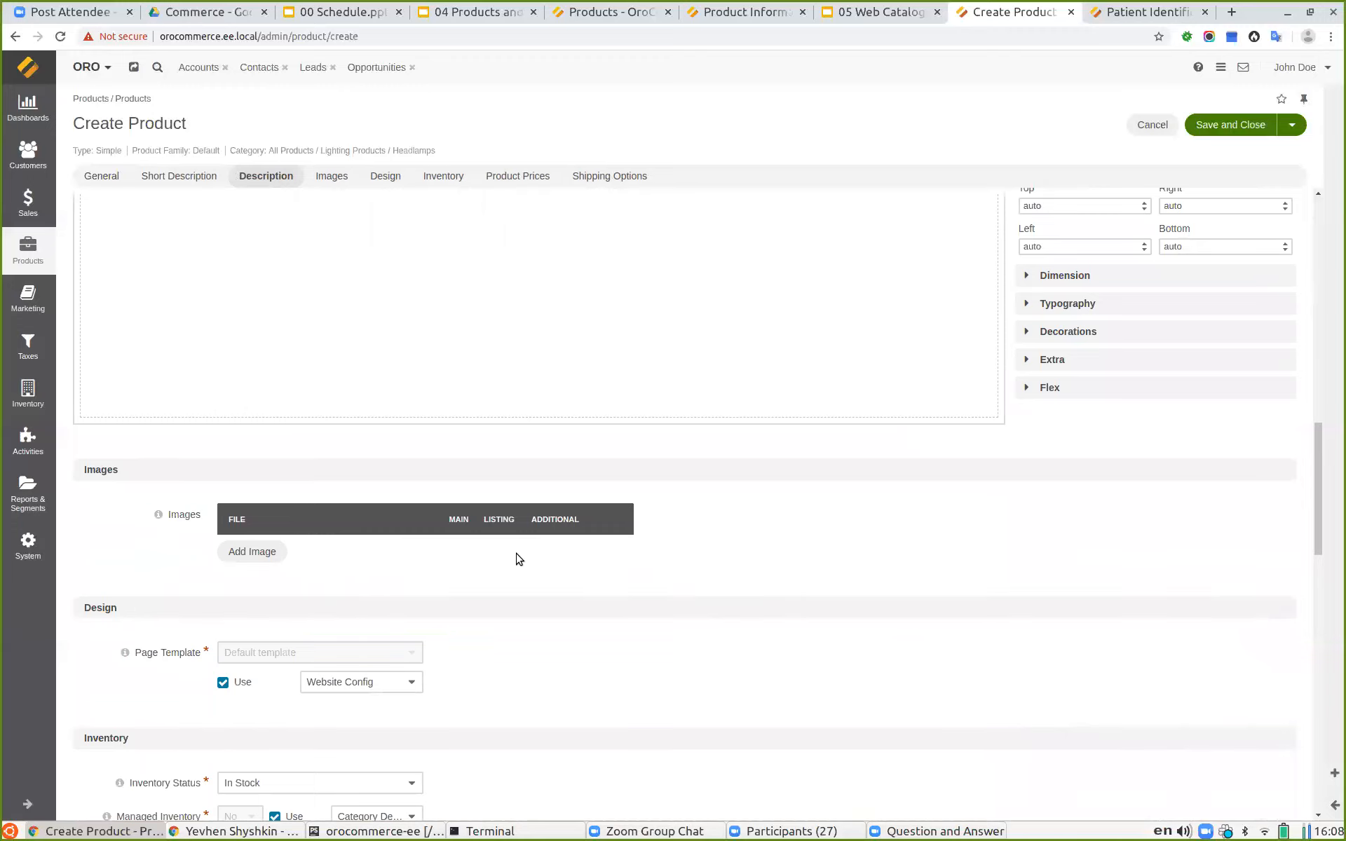
pyautogui.scroll(-1, 482, 552)
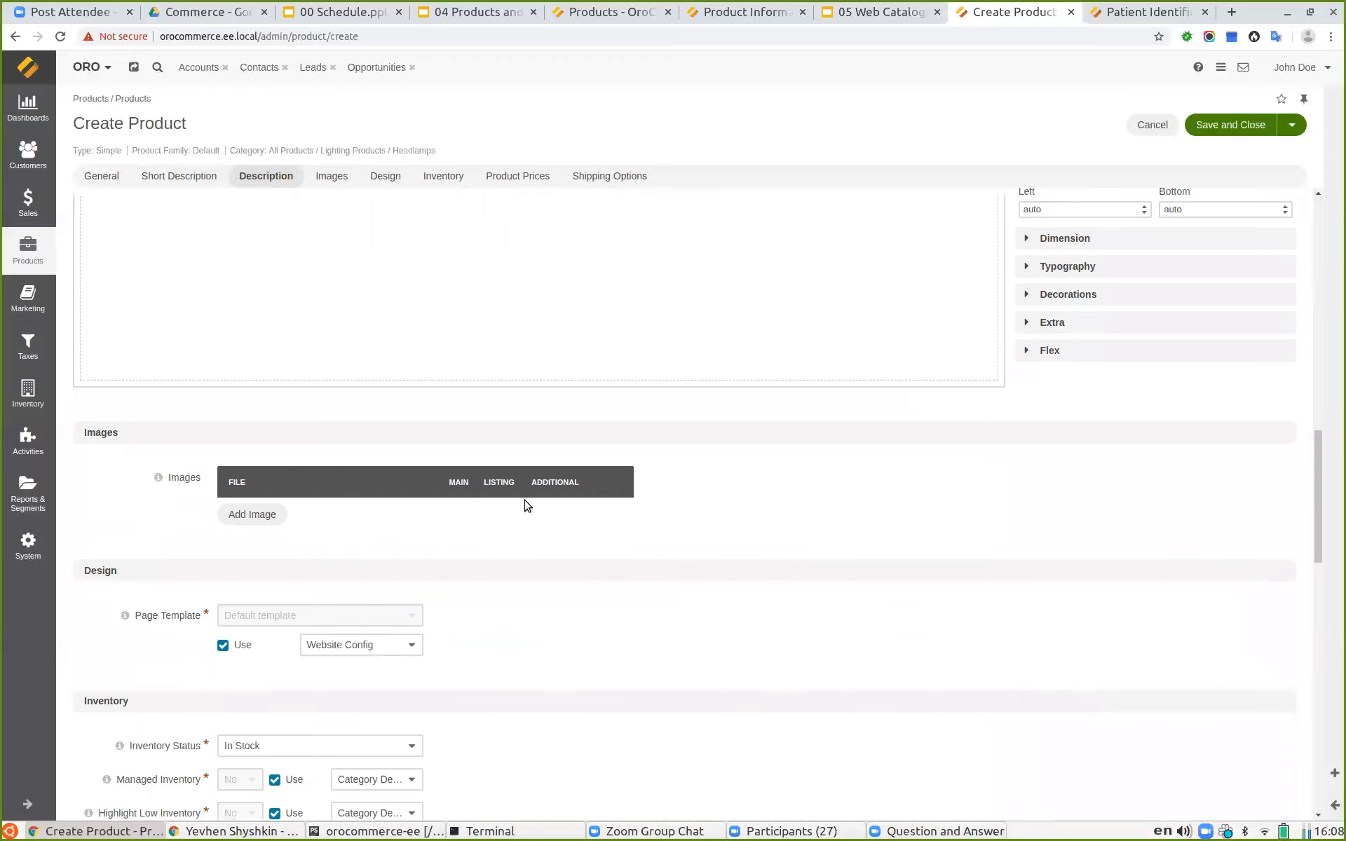
pyautogui.scroll(-5, 589, 545)
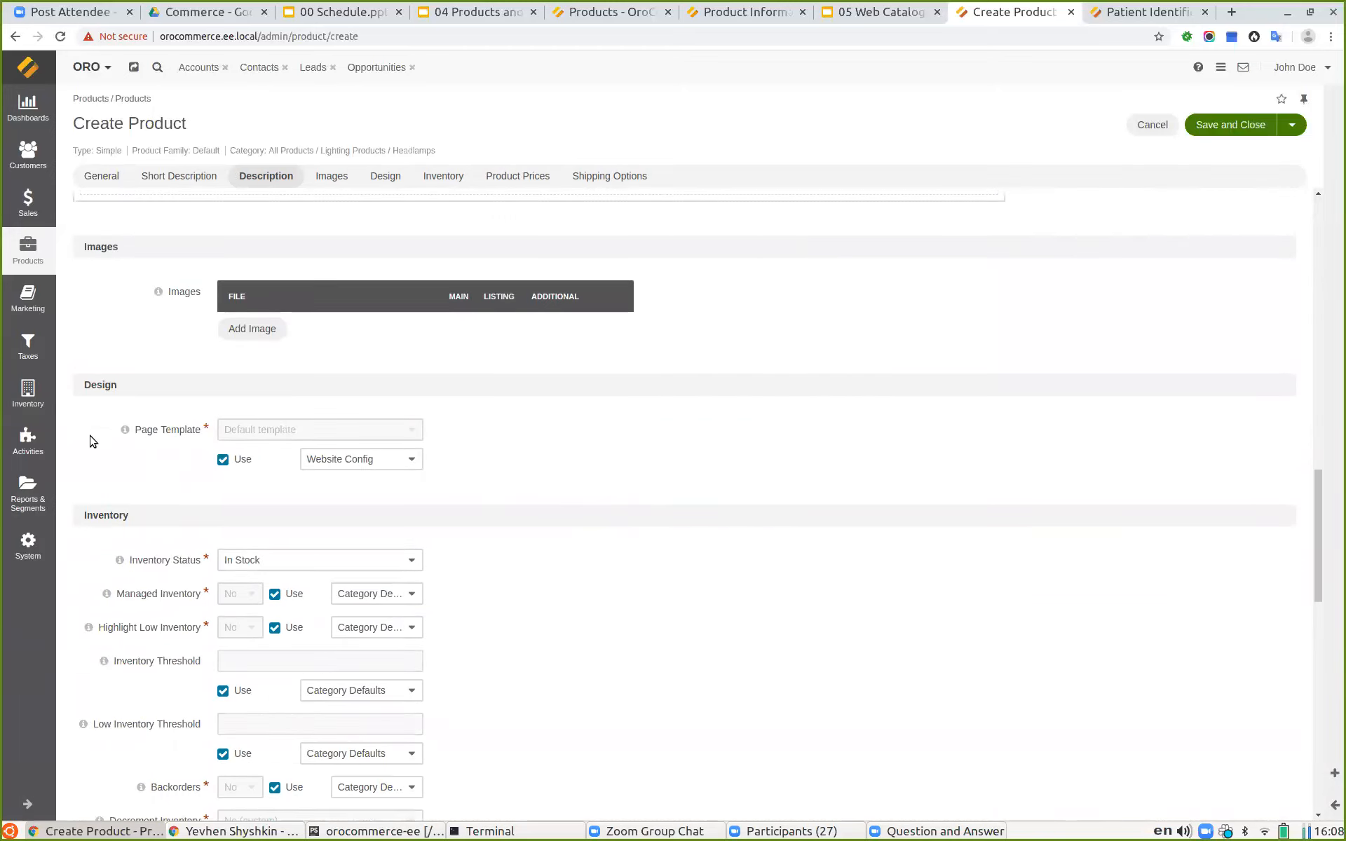
pyautogui.scroll(-6, 106, 520)
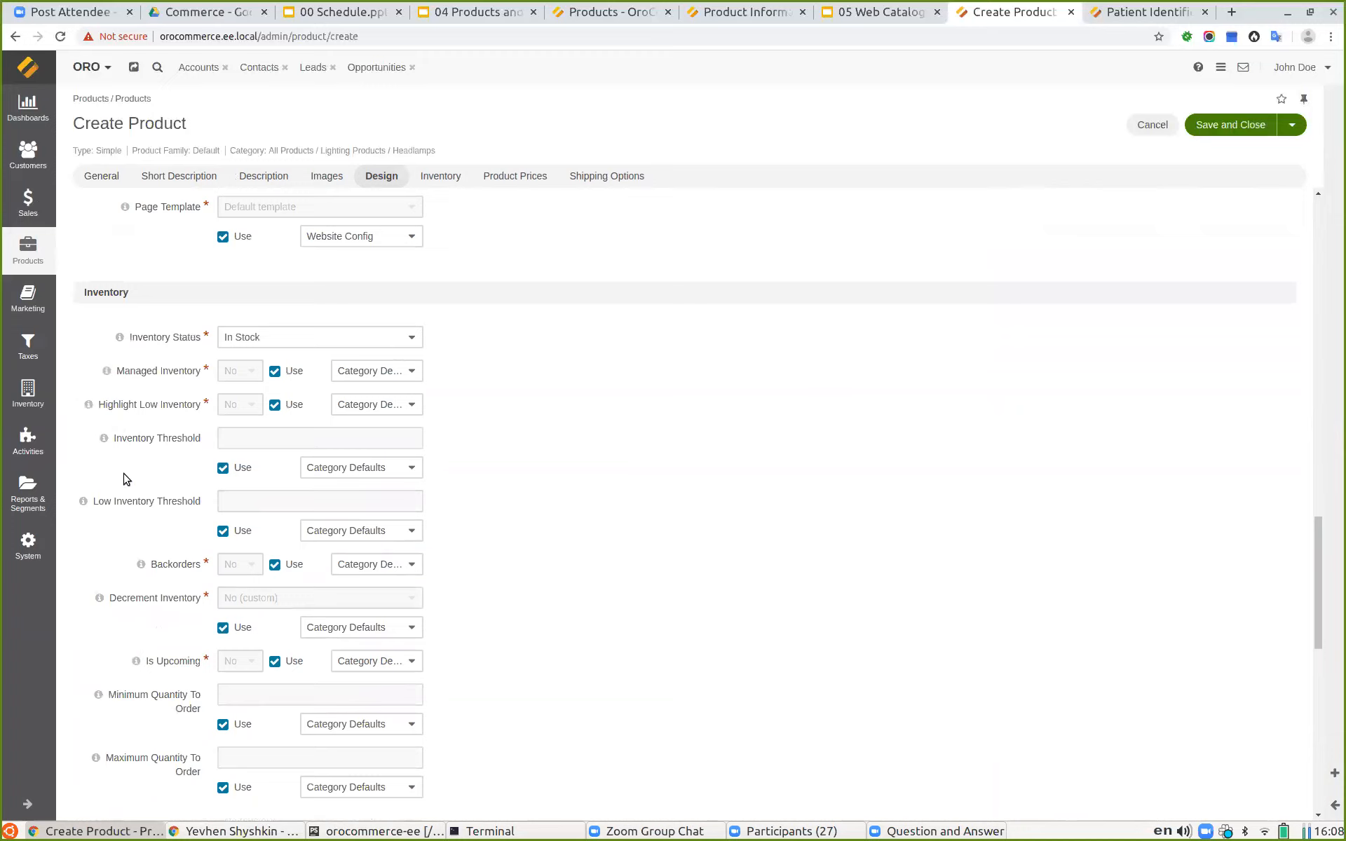
pyautogui.scroll(-10, 126, 479)
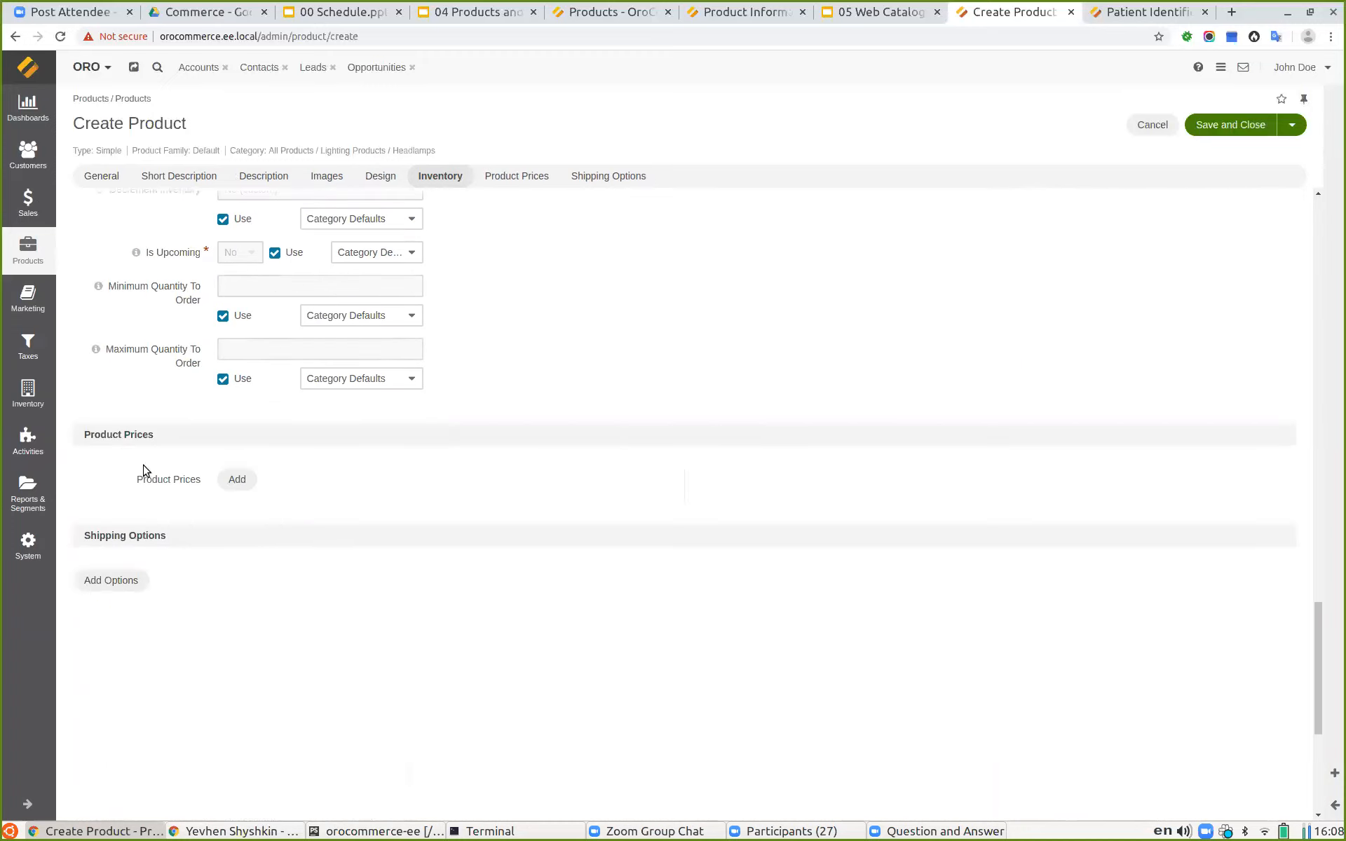
# Step: Save and close the new Test Headlamp product
pyautogui.scroll(7, 445, 578)
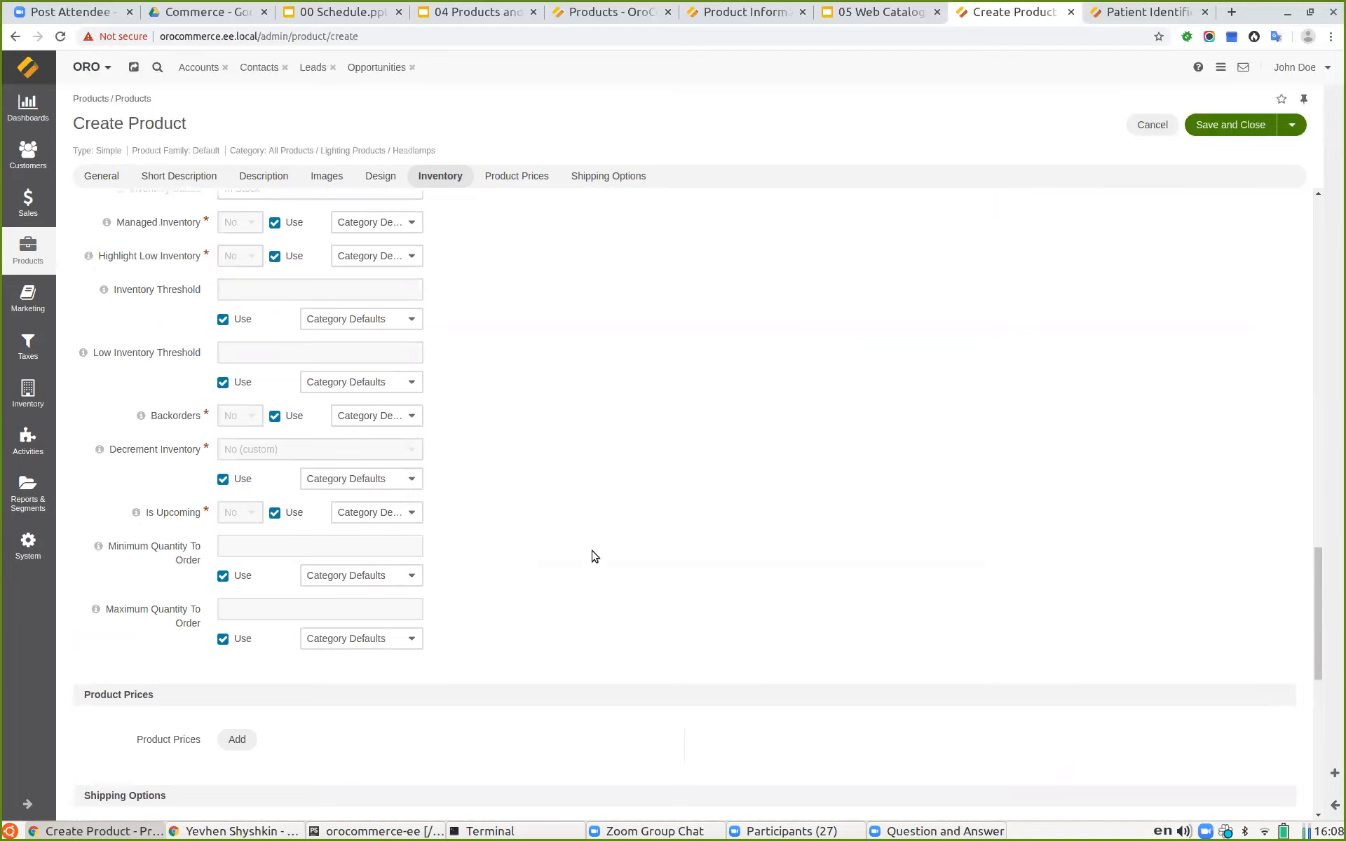
pyautogui.scroll(20, 614, 580)
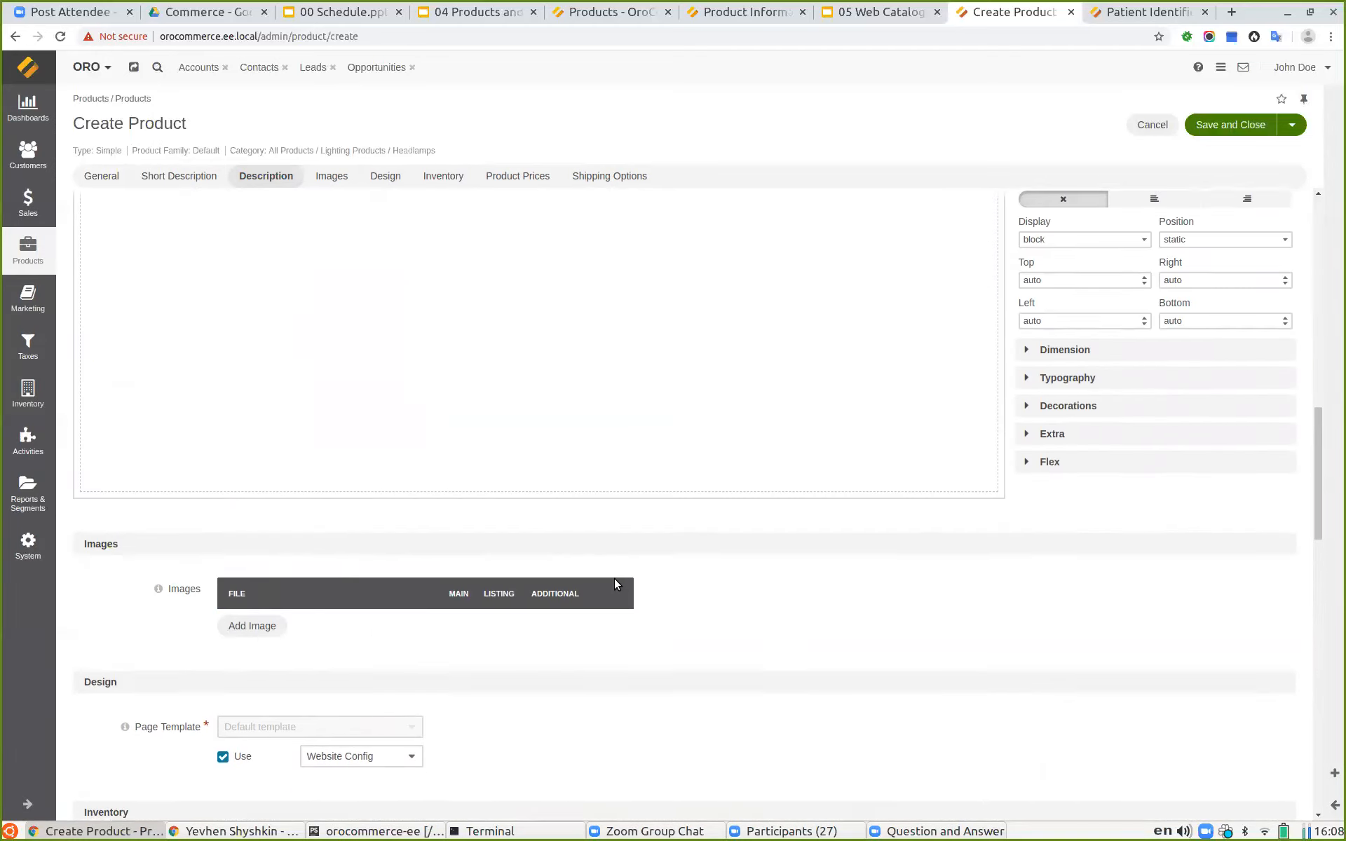
pyautogui.scroll(10, 614, 583)
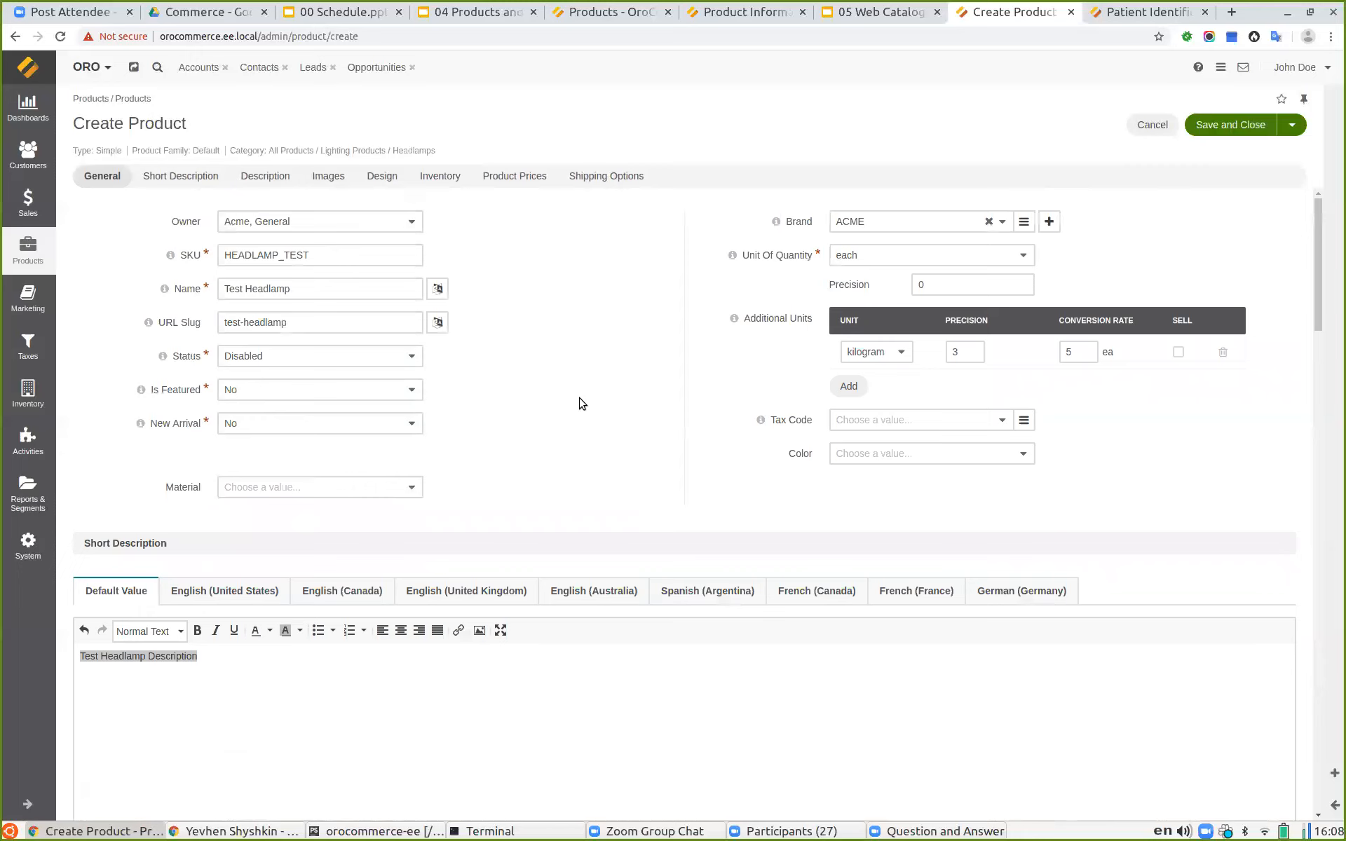
pyautogui.click(1218, 126)
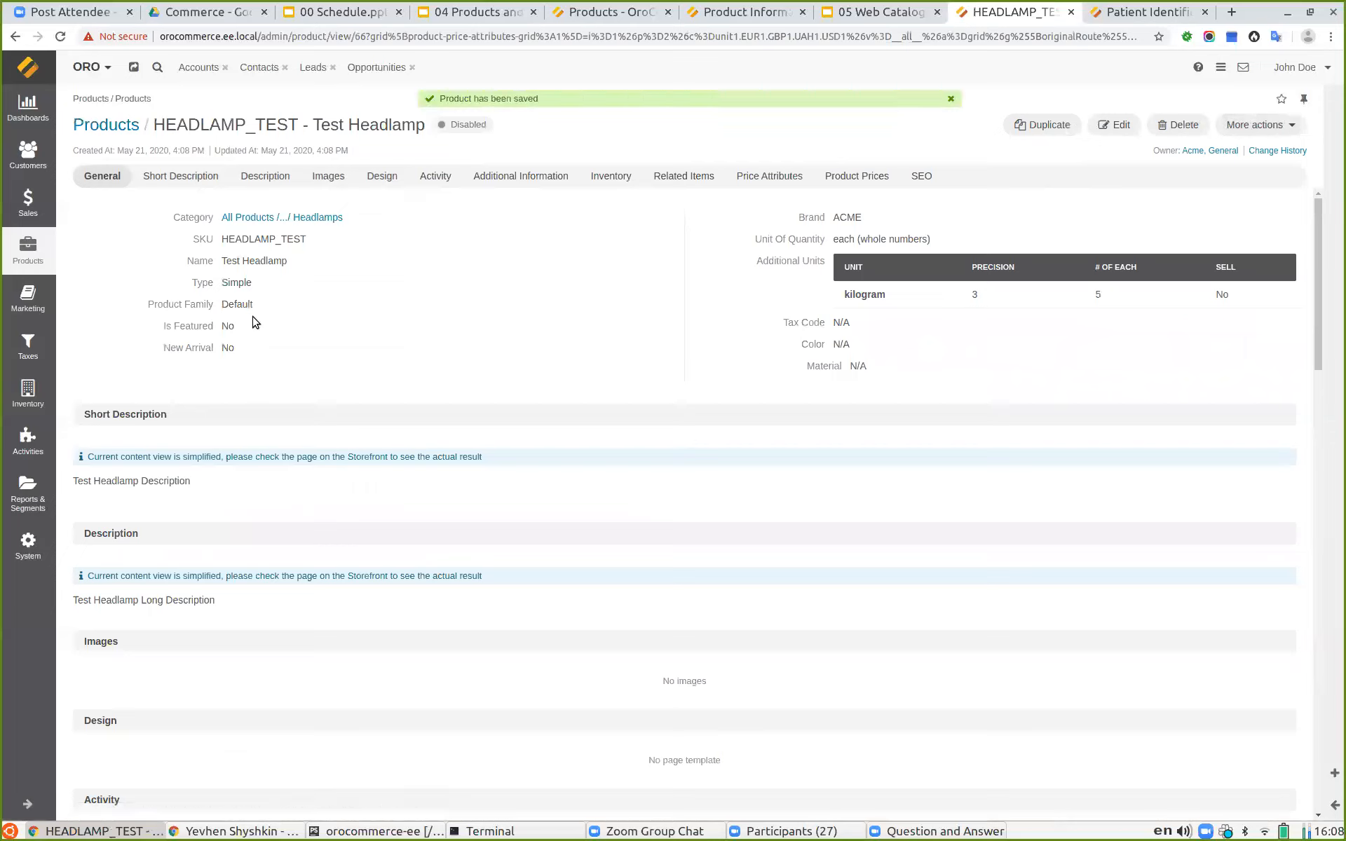
# Step: Search the storefront for the product SKU HEADLAMP_TEST
pyautogui.doubleClick(470, 124)
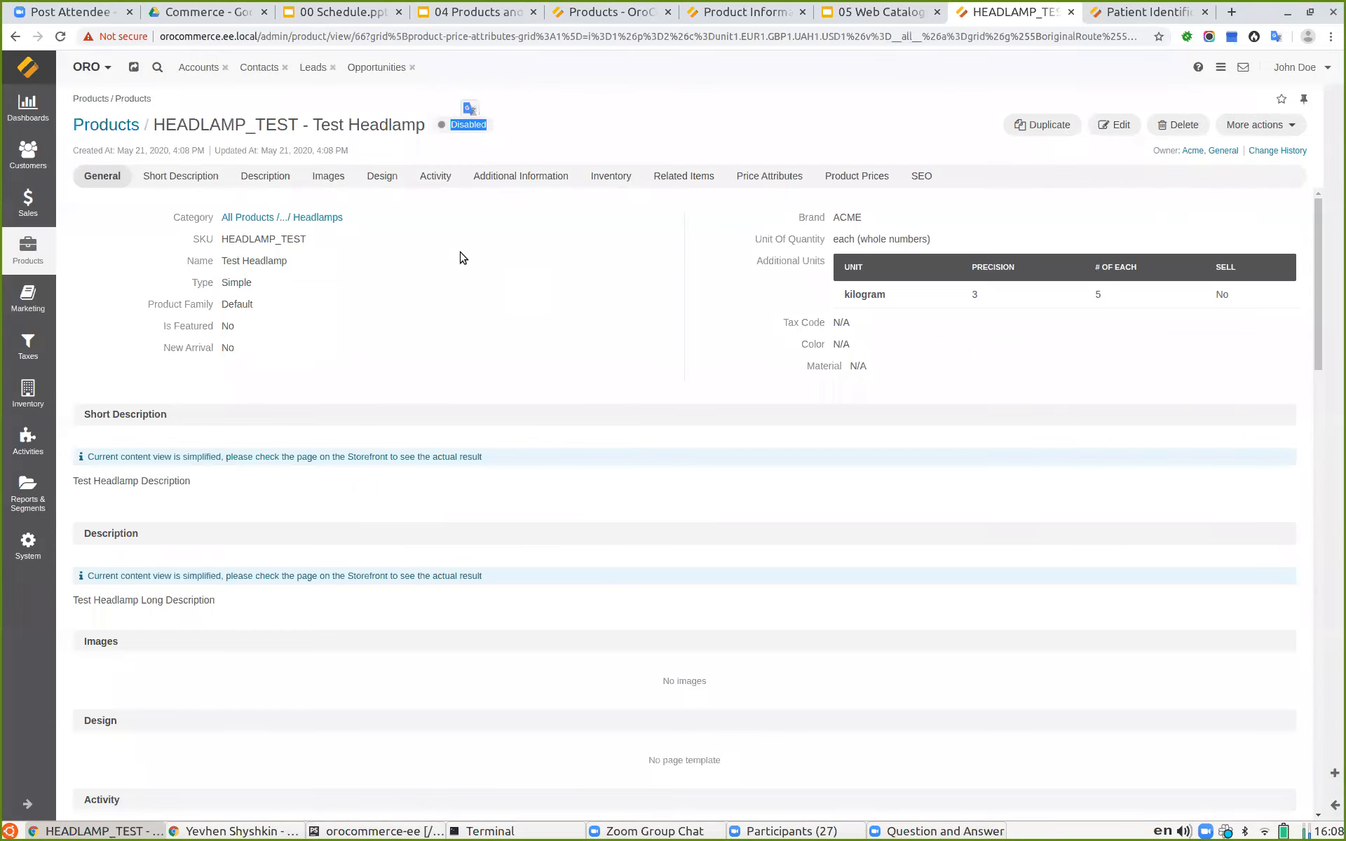
pyautogui.doubleClick(209, 127)
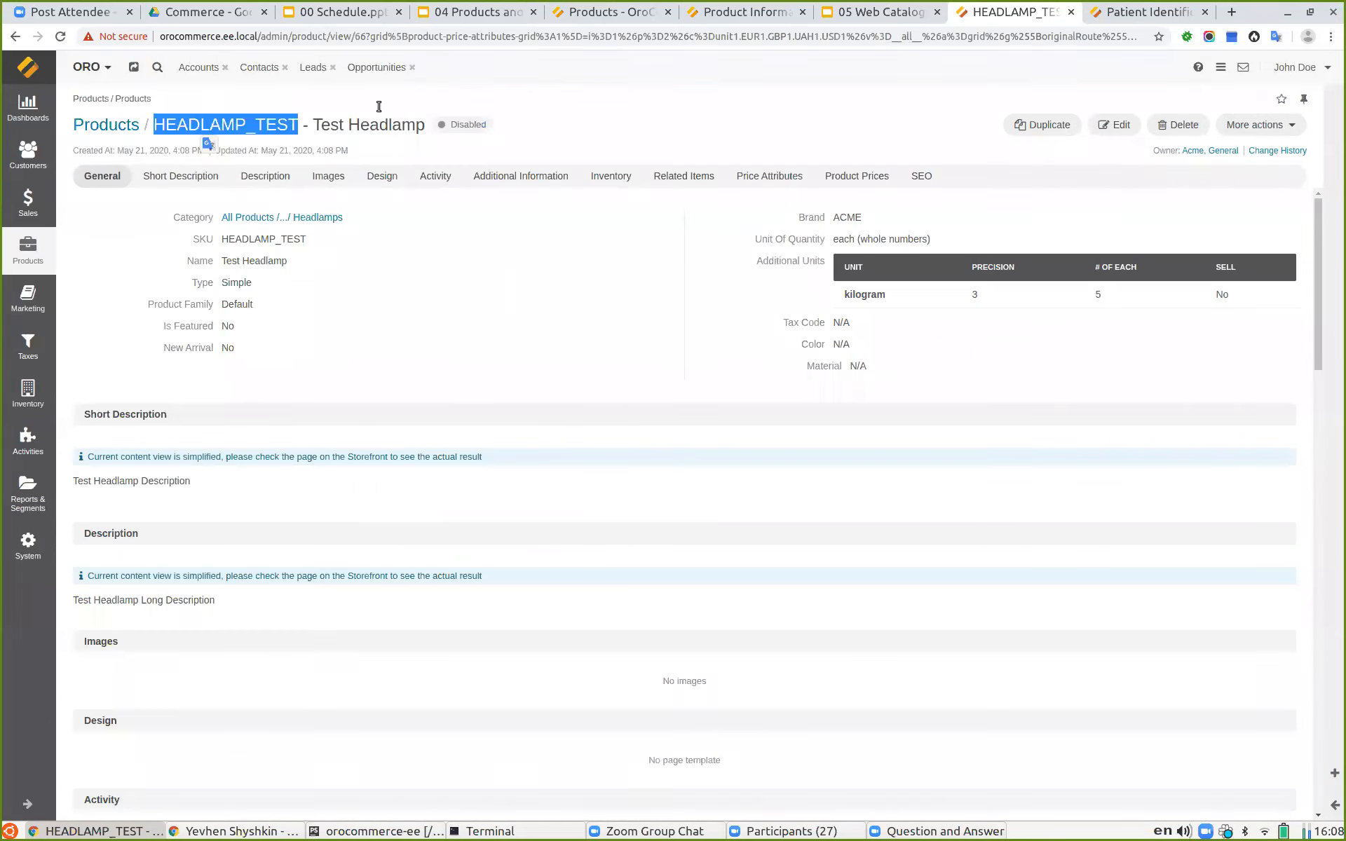
pyautogui.click(1161, 17)
pyautogui.click(618, 98)
pyautogui.hotkey('ctrl', 'v')
pyautogui.press('Return')
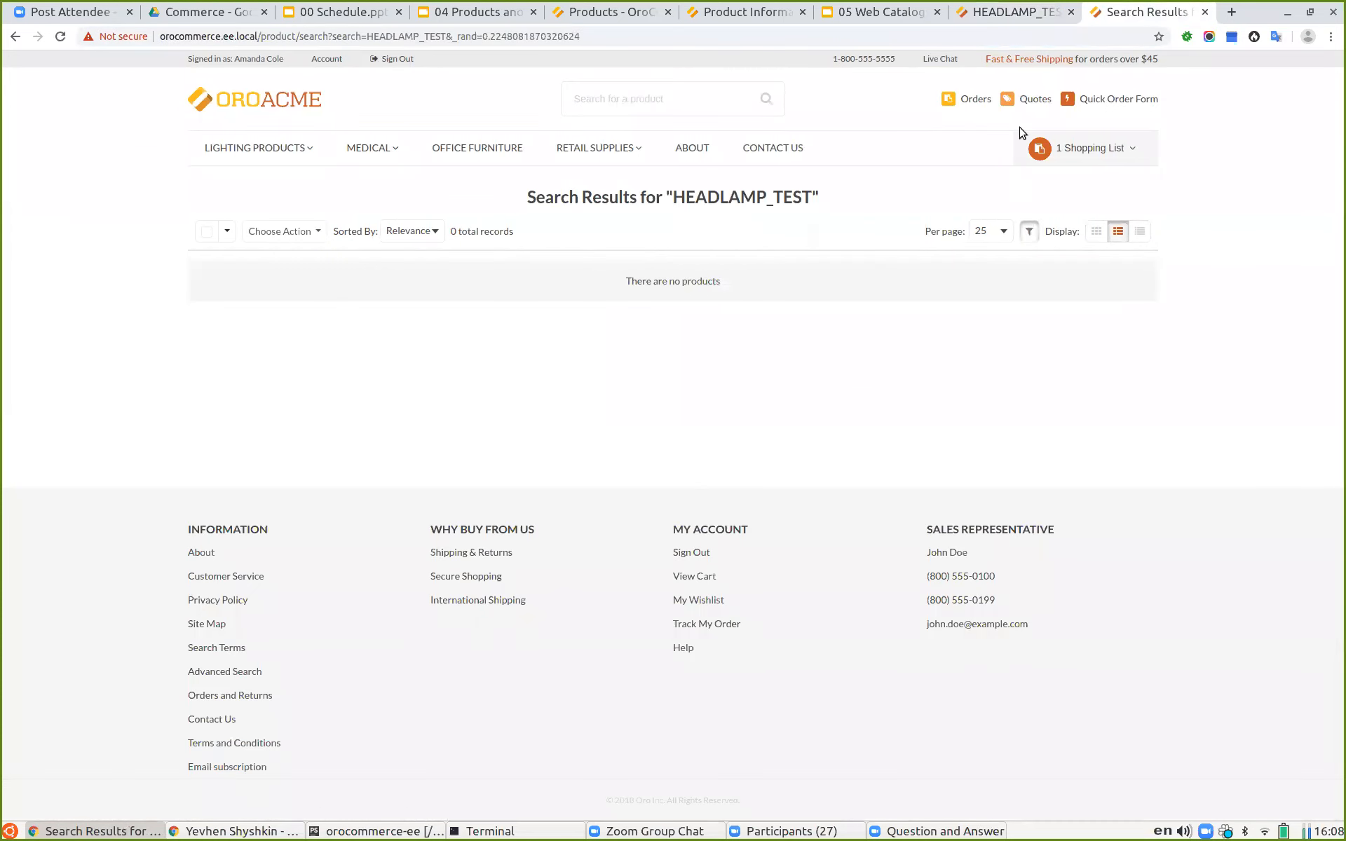
# Step: Edit the product, set its Status to Enabled, and save and close it
pyautogui.click(1007, 14)
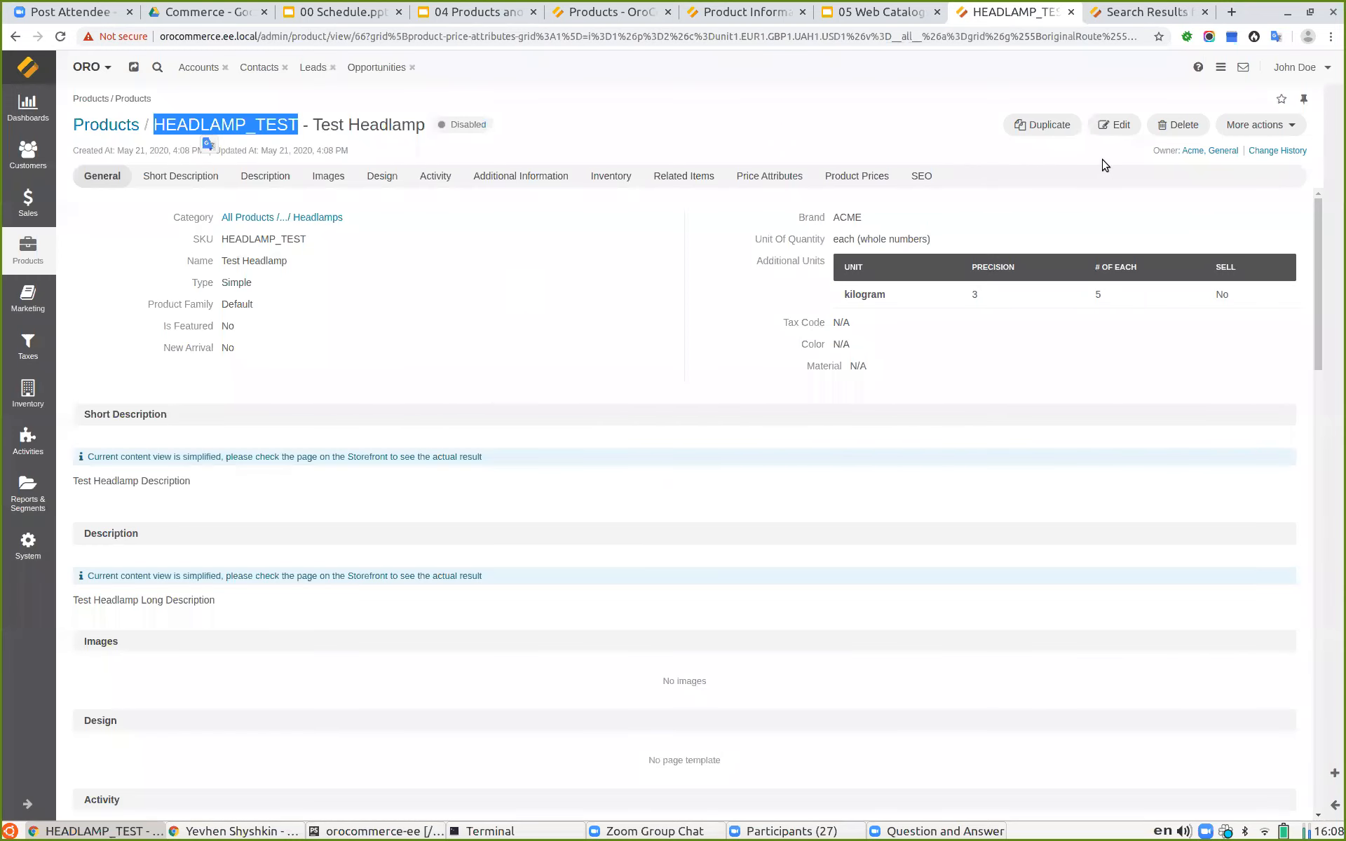
pyautogui.click(1114, 124)
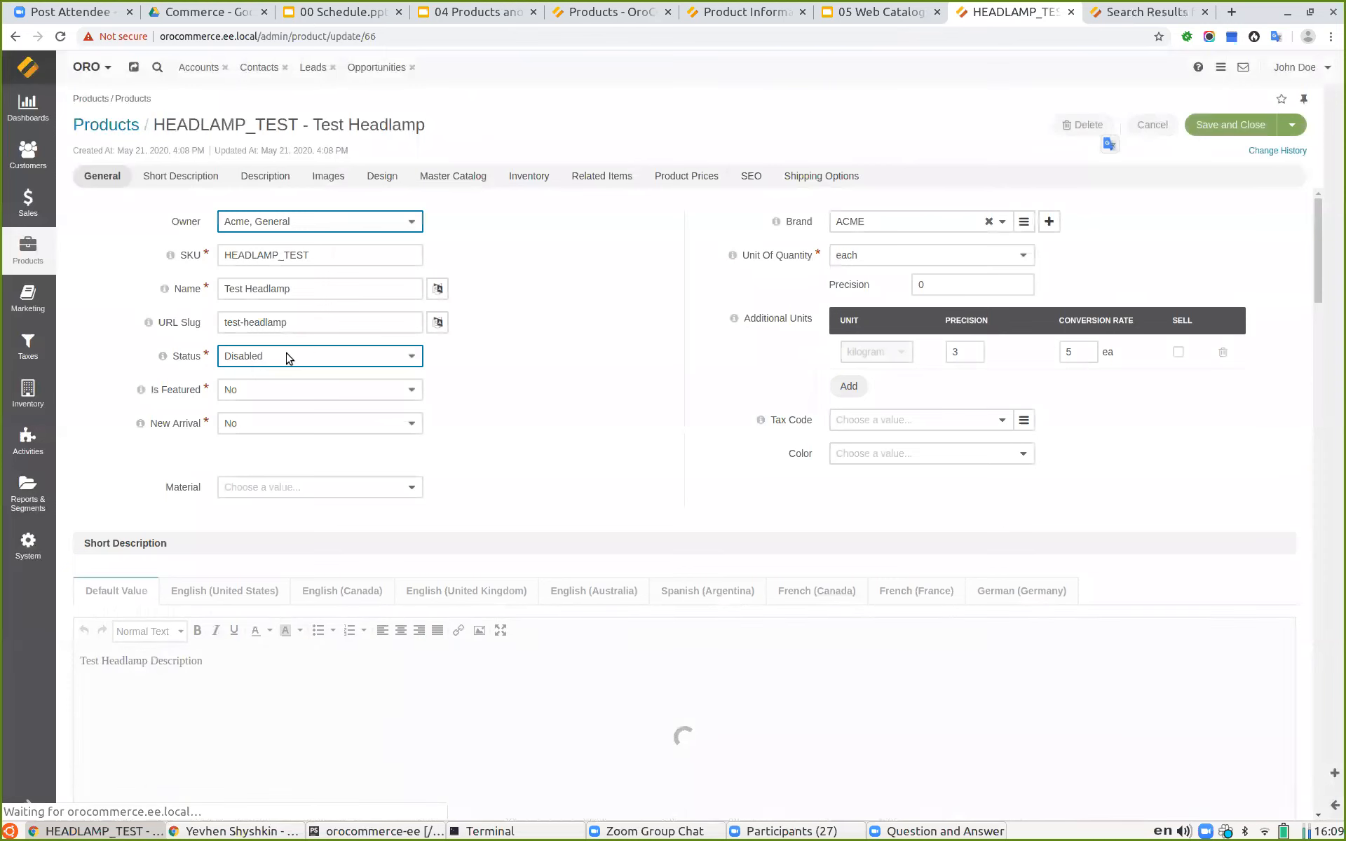
pyautogui.click(286, 357)
pyautogui.click(287, 357)
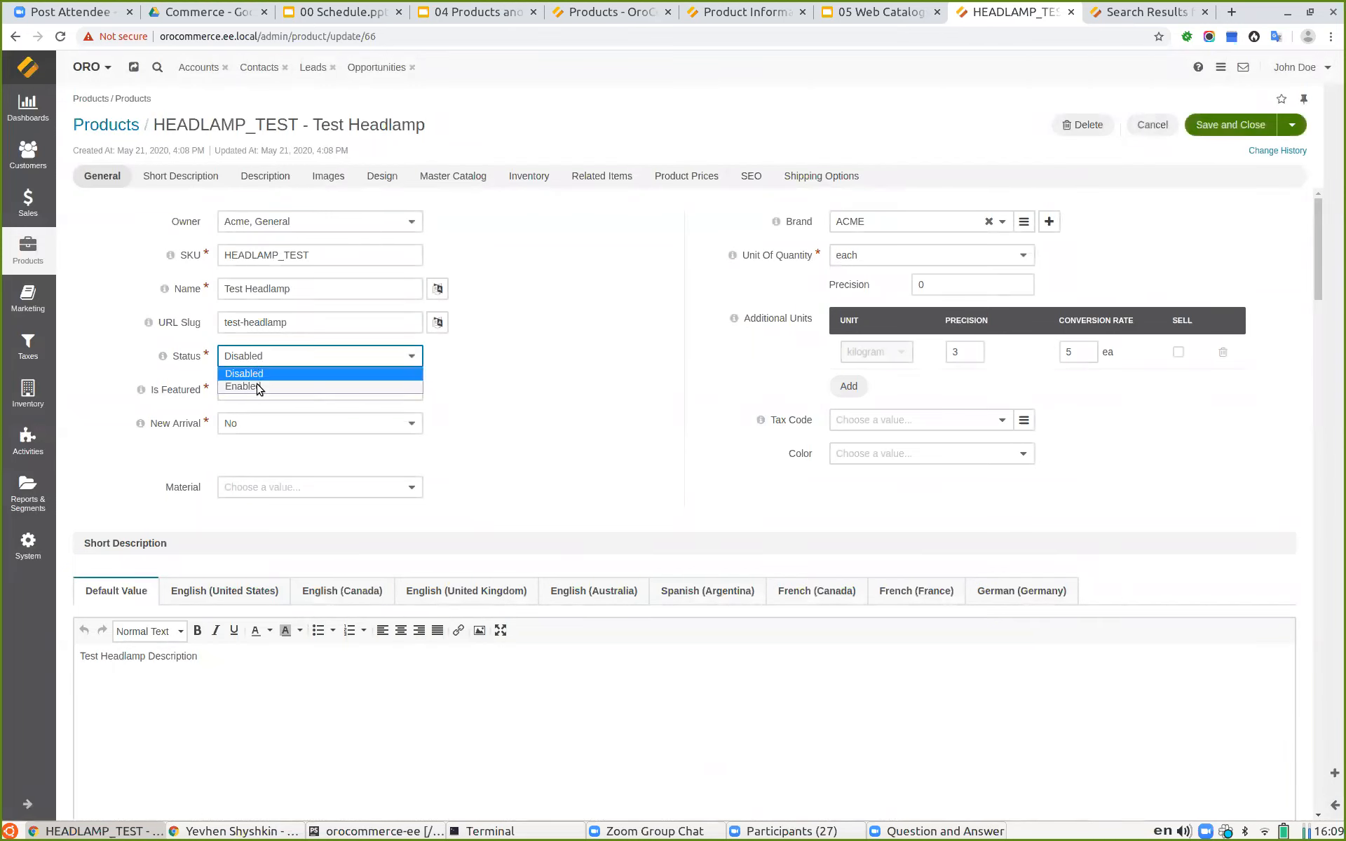
pyautogui.click(259, 387)
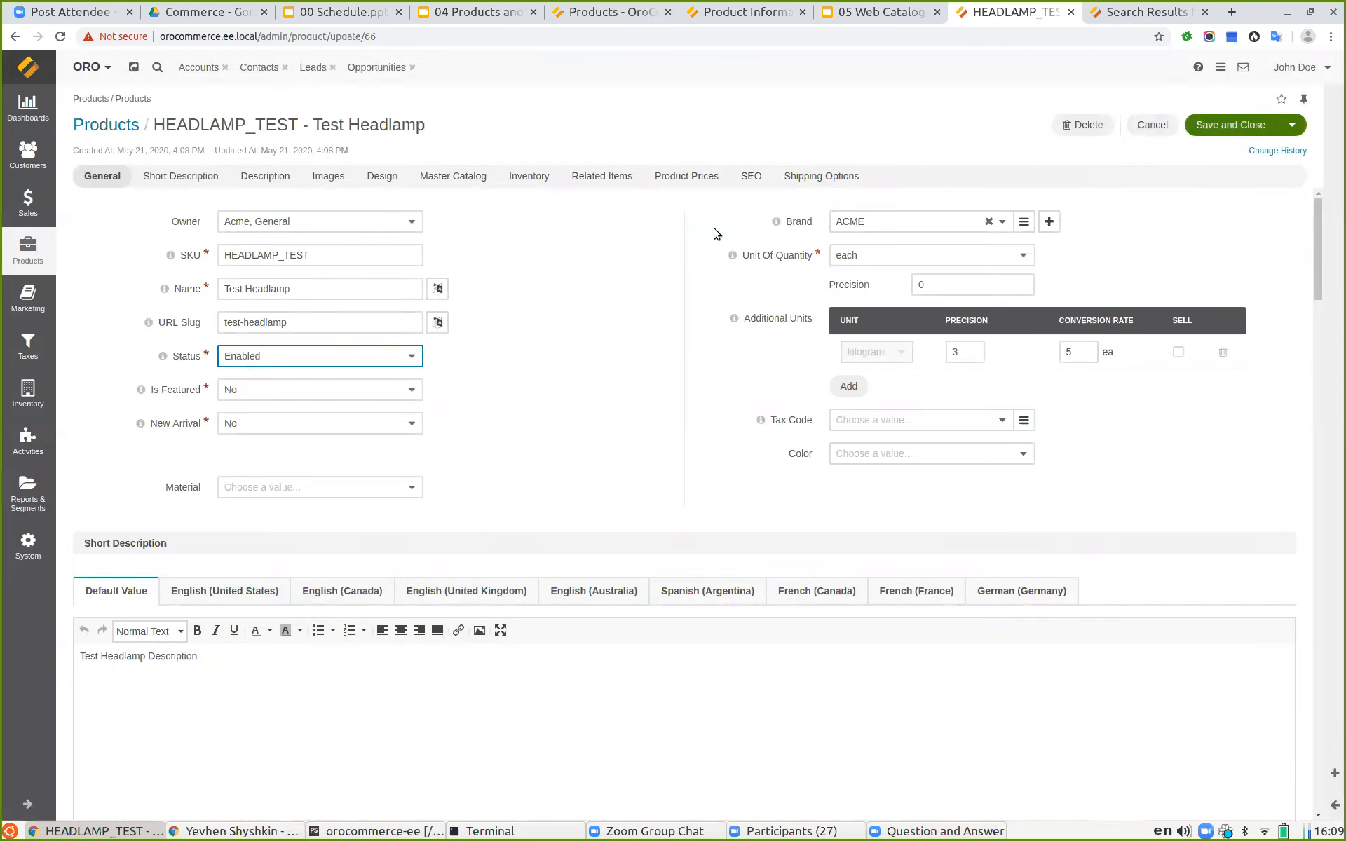
pyautogui.click(1231, 125)
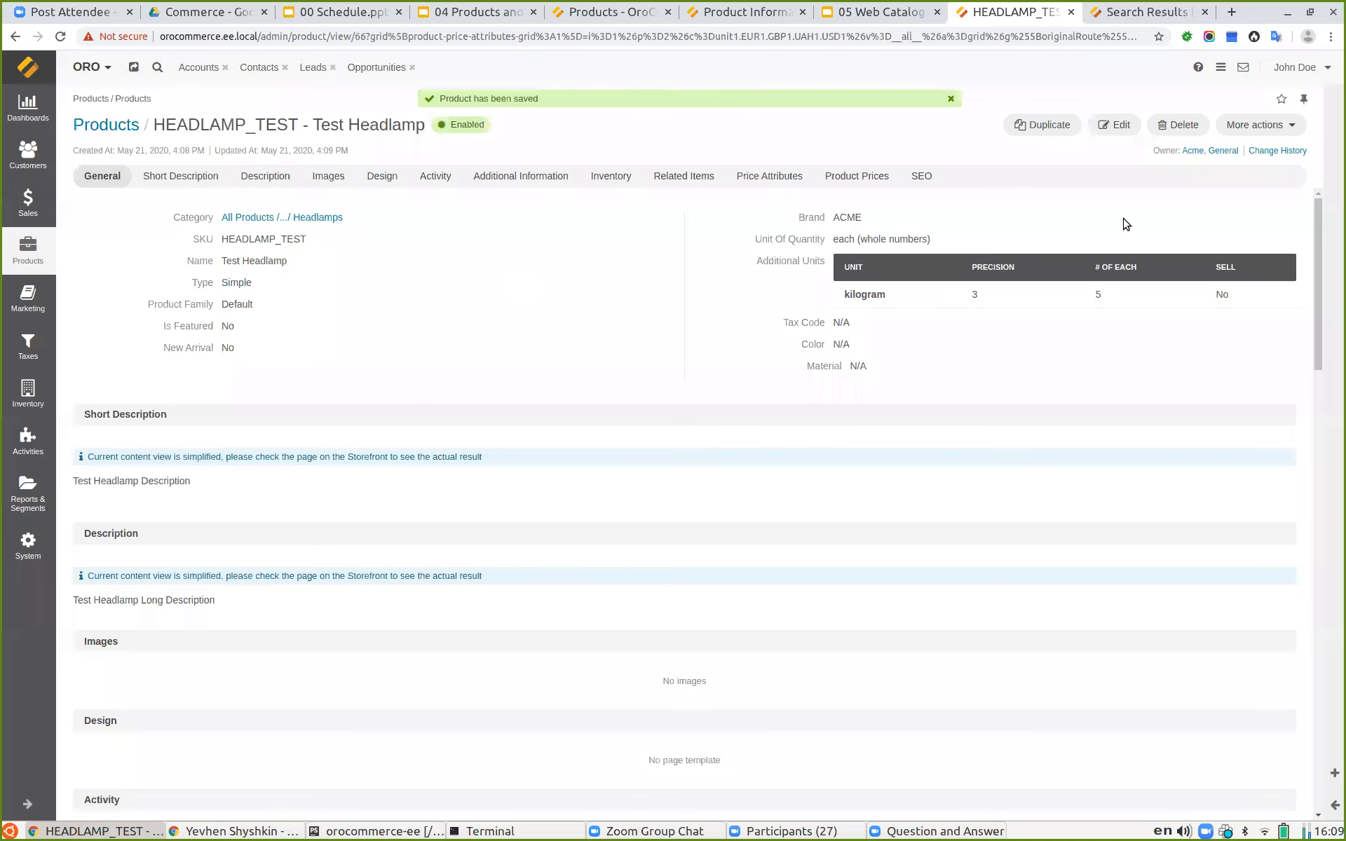
# Step: Reload the storefront search results and open the Test Headlamp product details page
pyautogui.click(1129, 12)
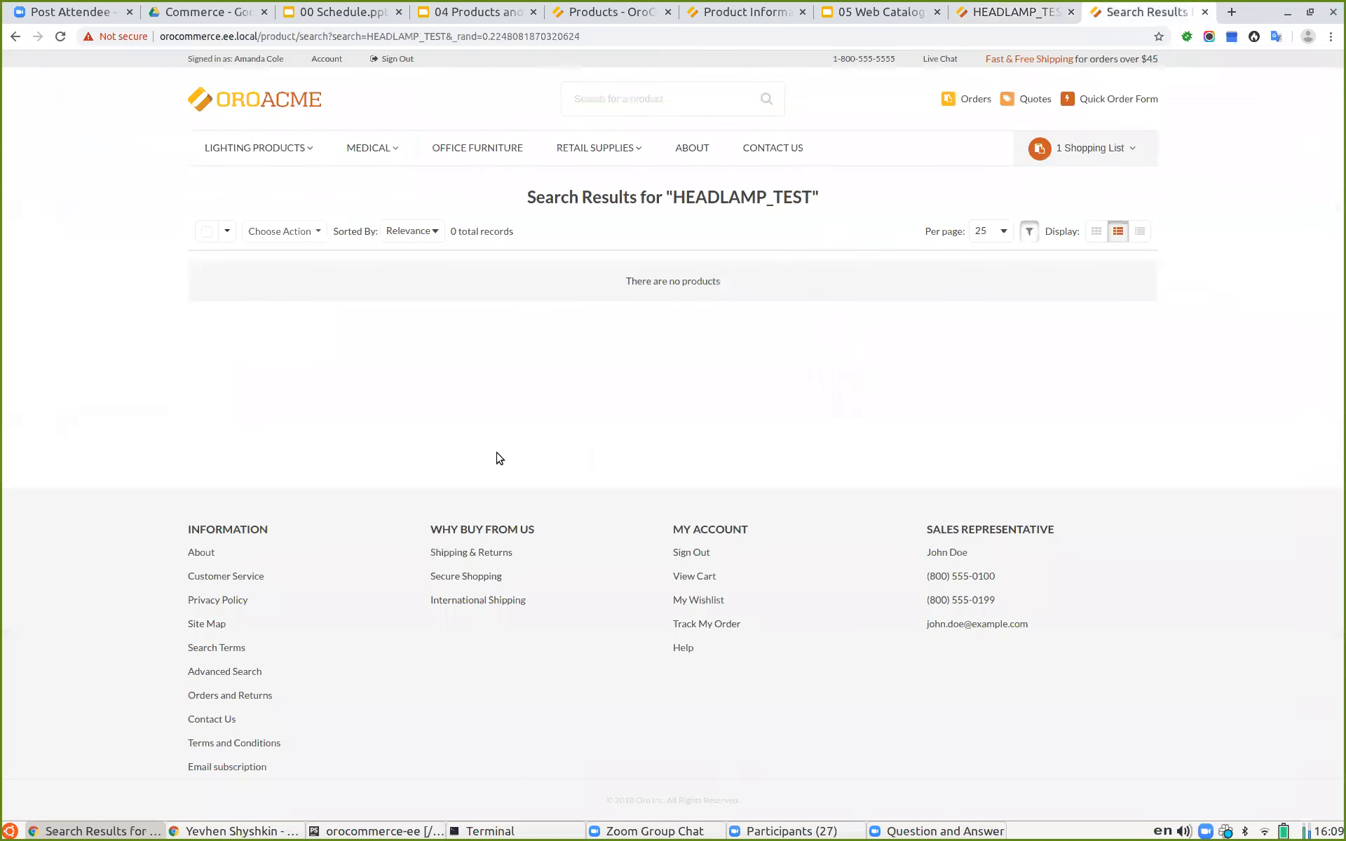
pyautogui.press('F5')
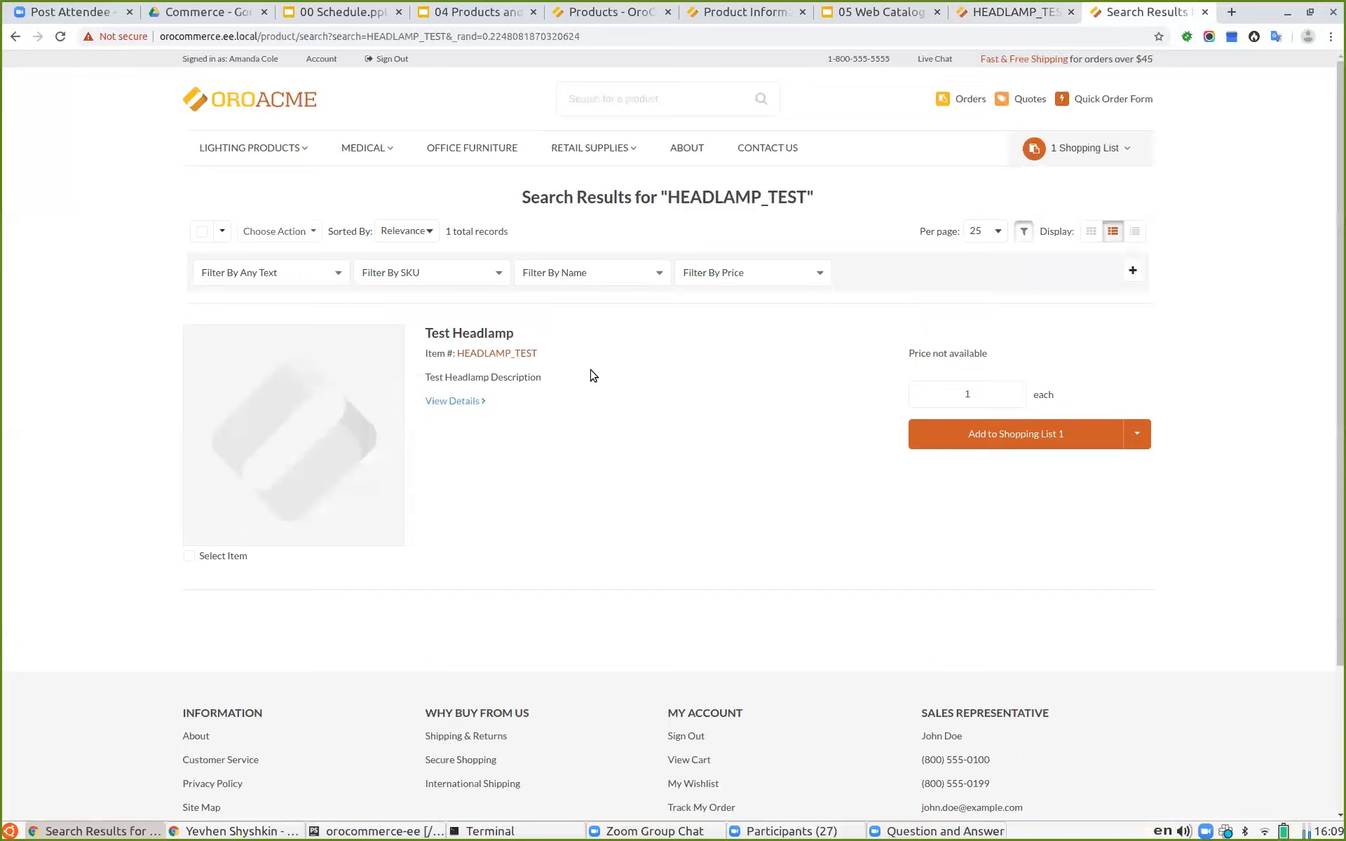
pyautogui.click(449, 401)
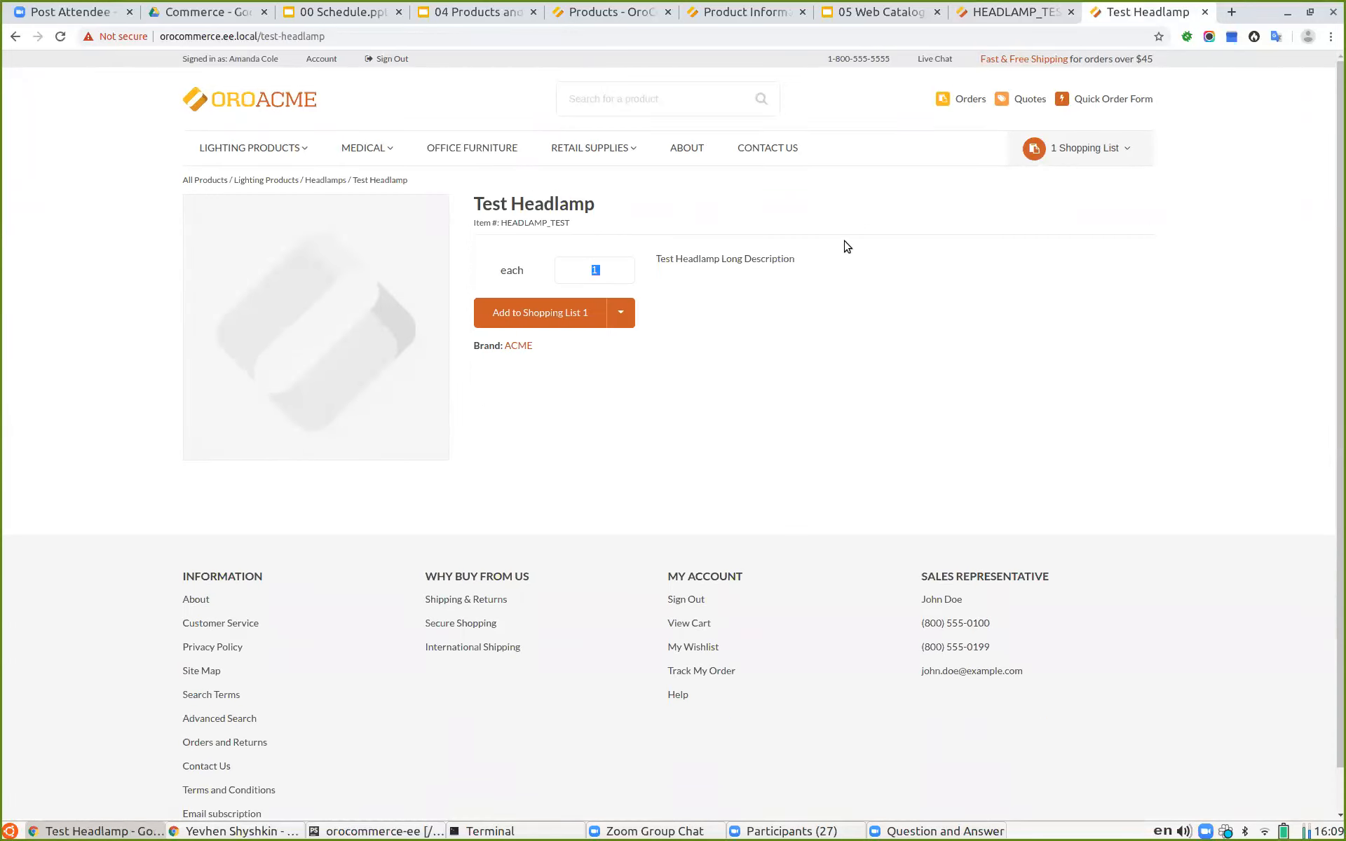
# Step: Return to the search results and examine the product entry and its shopping list options
pyautogui.moveTo(845, 245); pyautogui.dragTo(864, 269)
pyautogui.click(15, 39)
pyautogui.moveTo(556, 385); pyautogui.dragTo(411, 383)
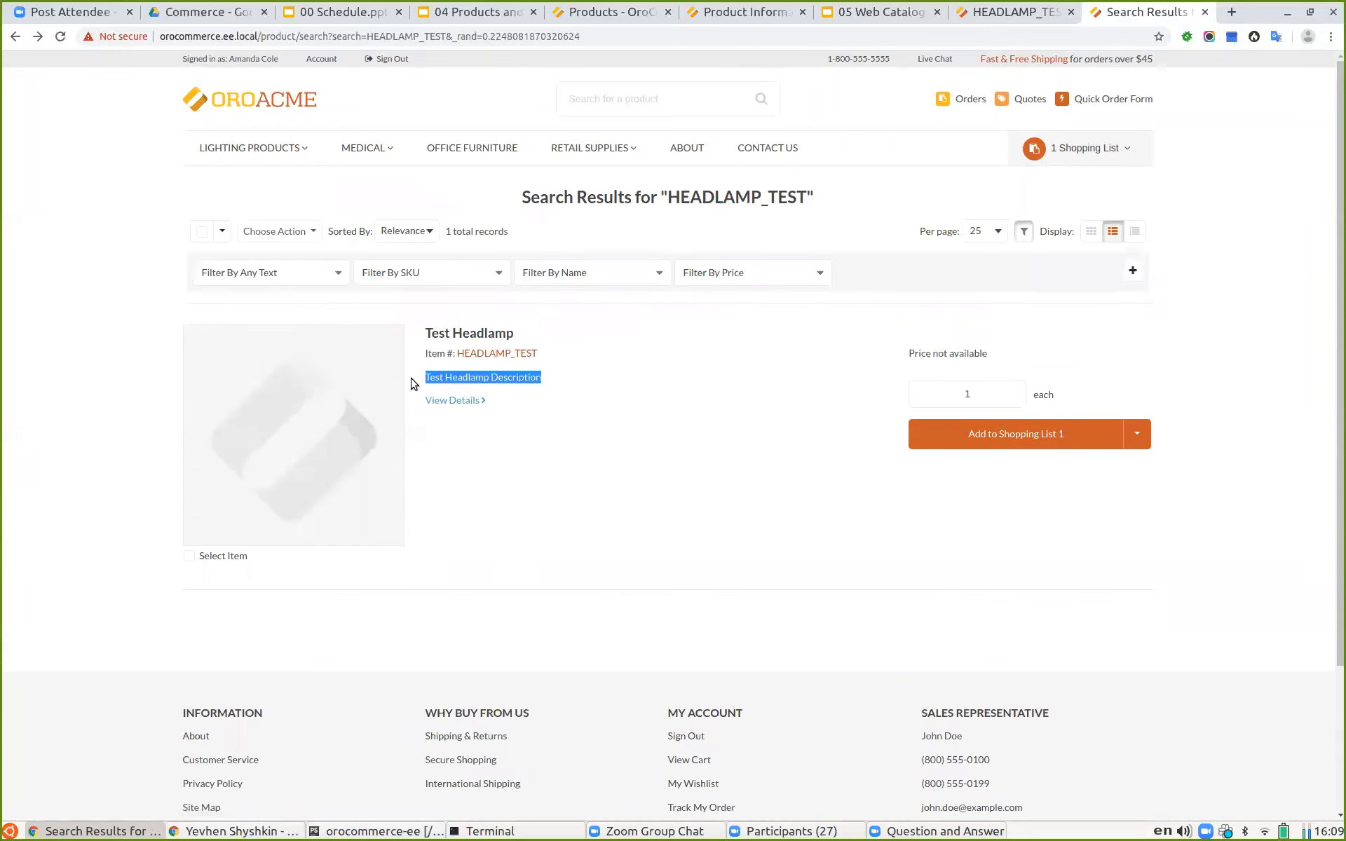
pyautogui.click(768, 505)
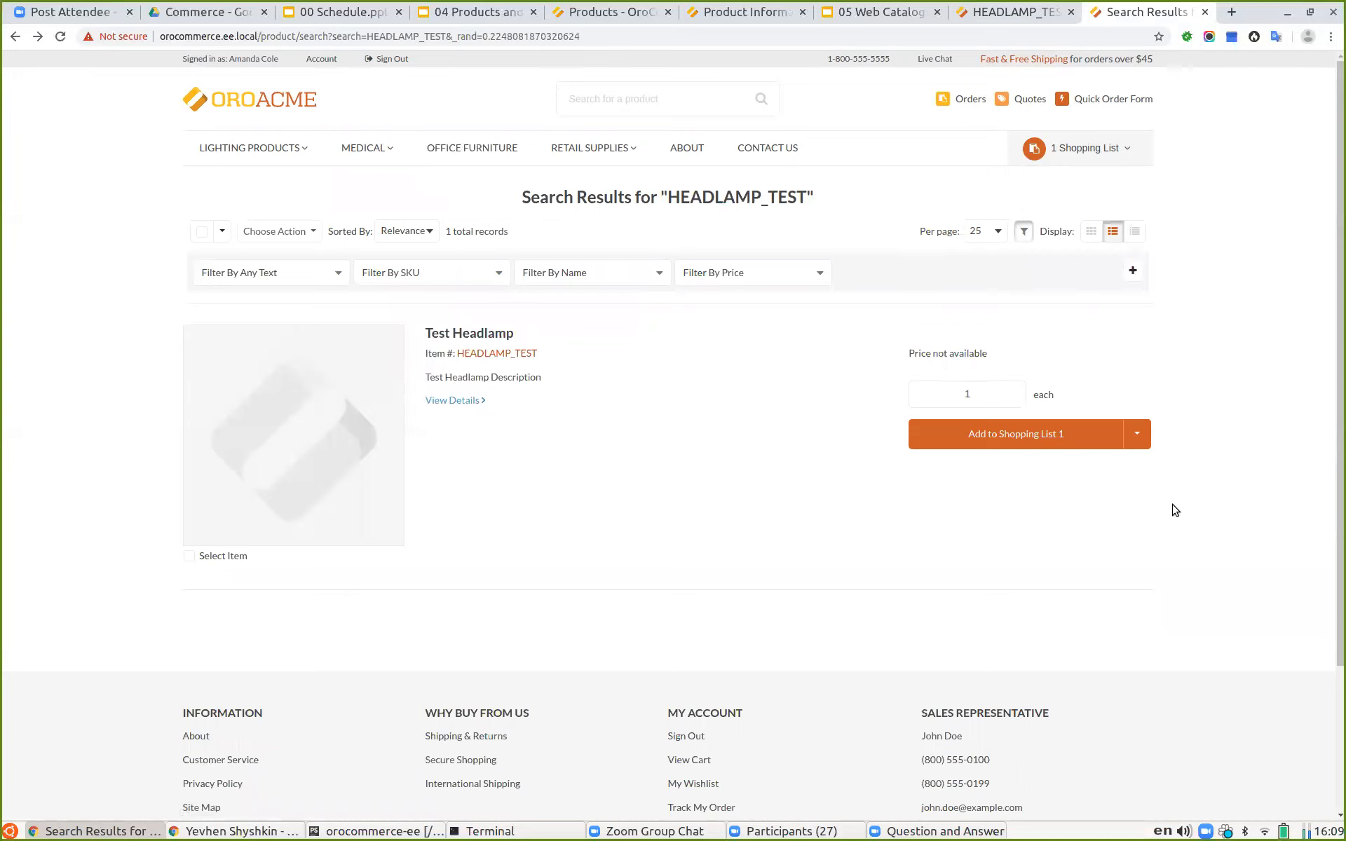
pyautogui.click(1137, 434)
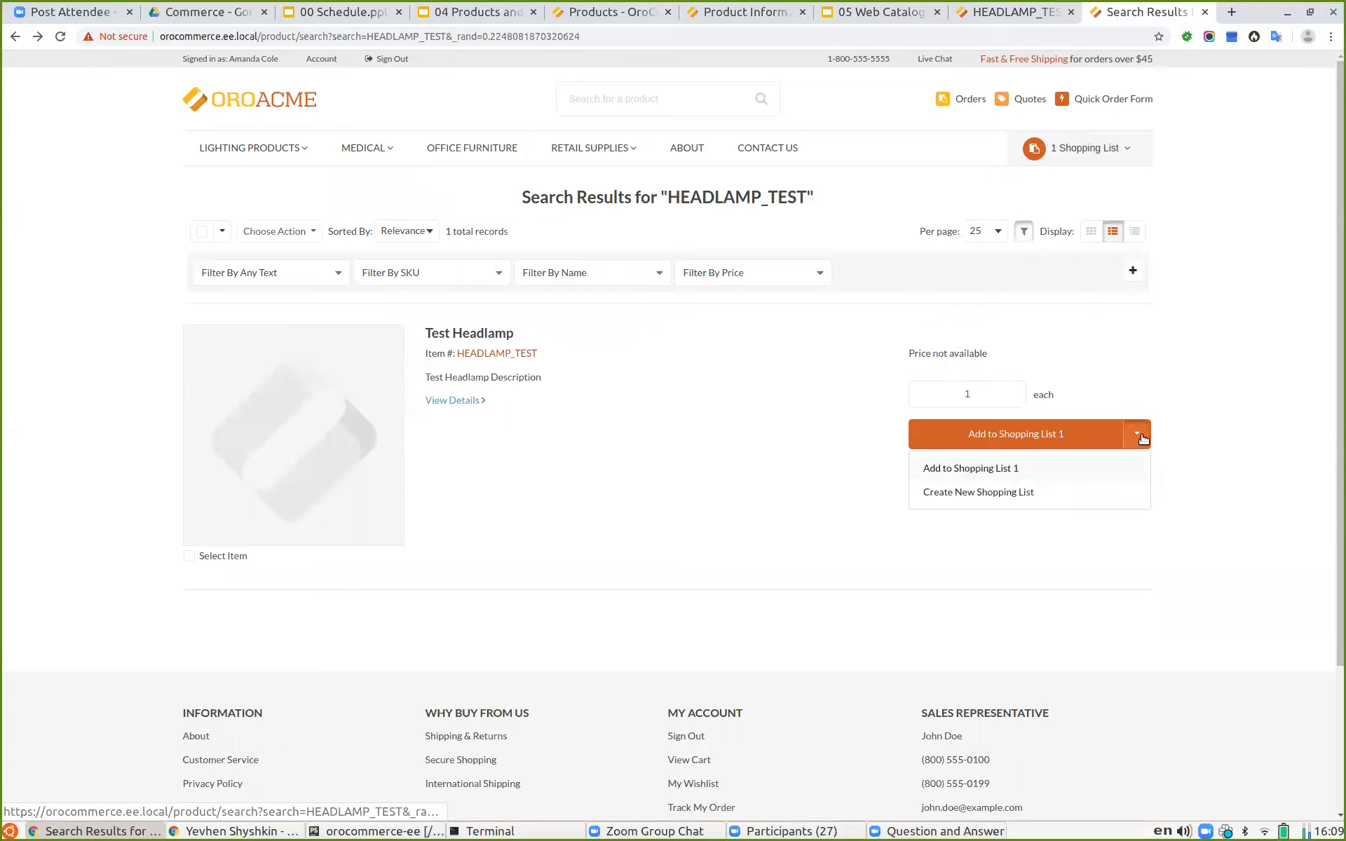
pyautogui.click(722, 506)
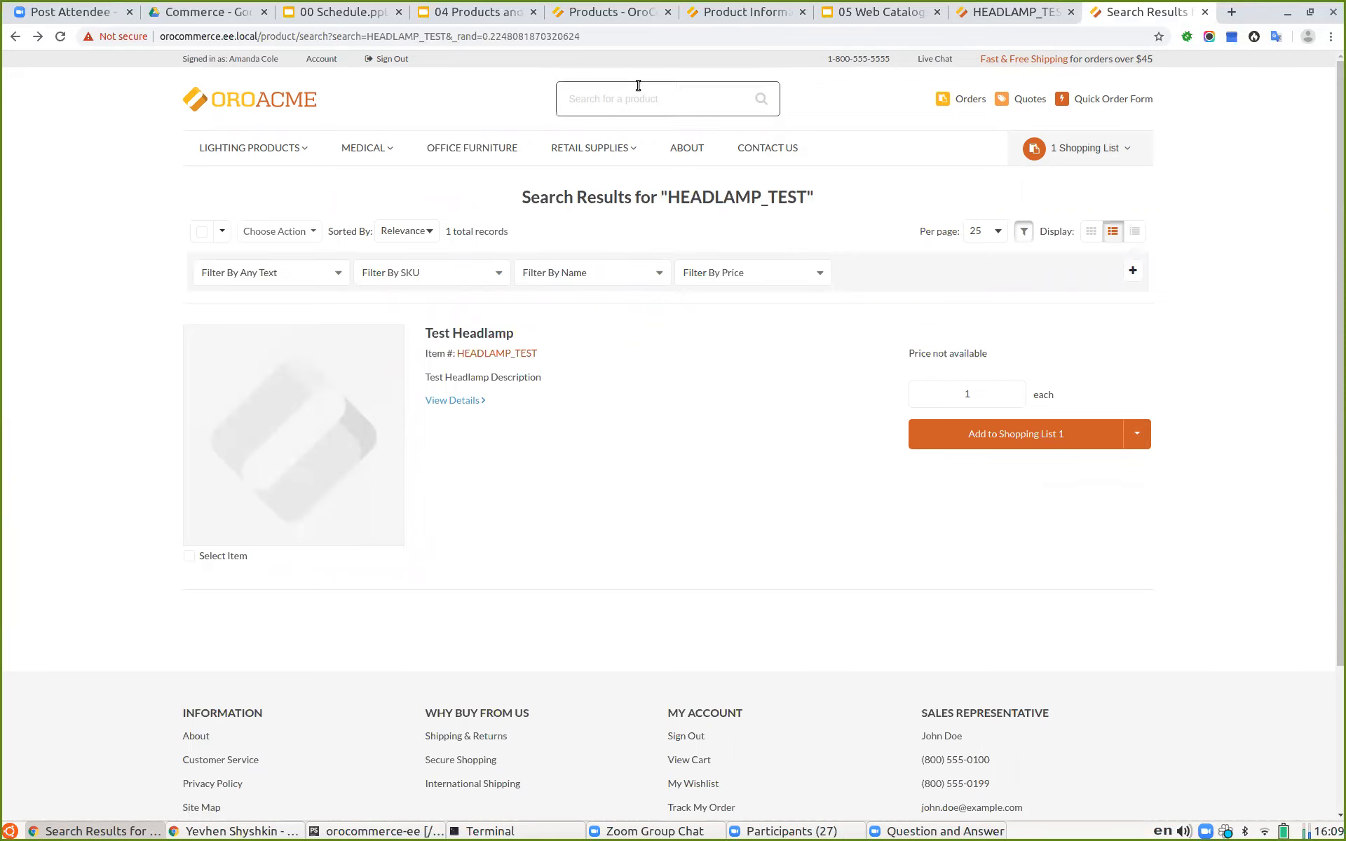
# Step: Close the two Oro documentation tabs
pyautogui.click(594, 10)
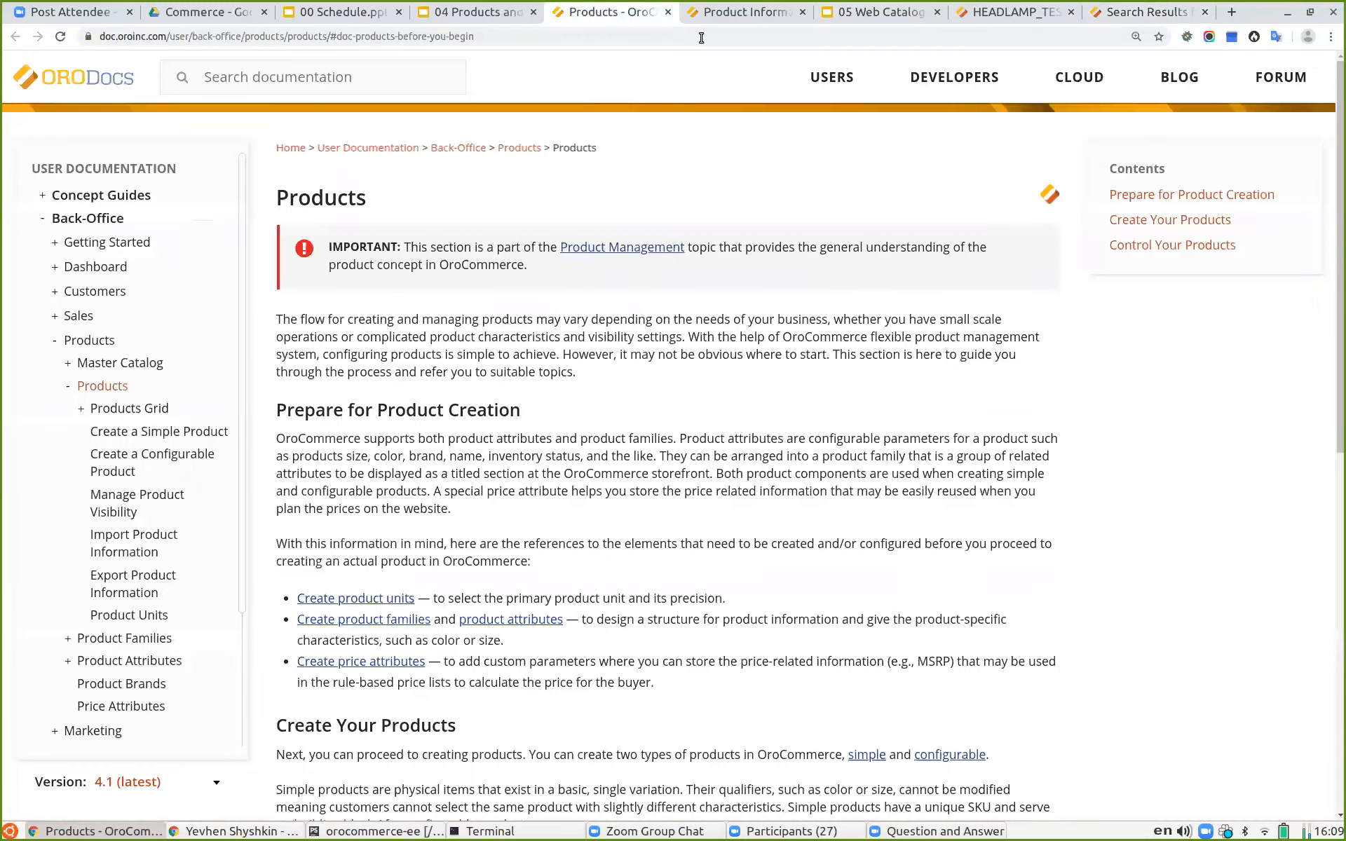
pyautogui.click(736, 12)
pyautogui.click(665, 12)
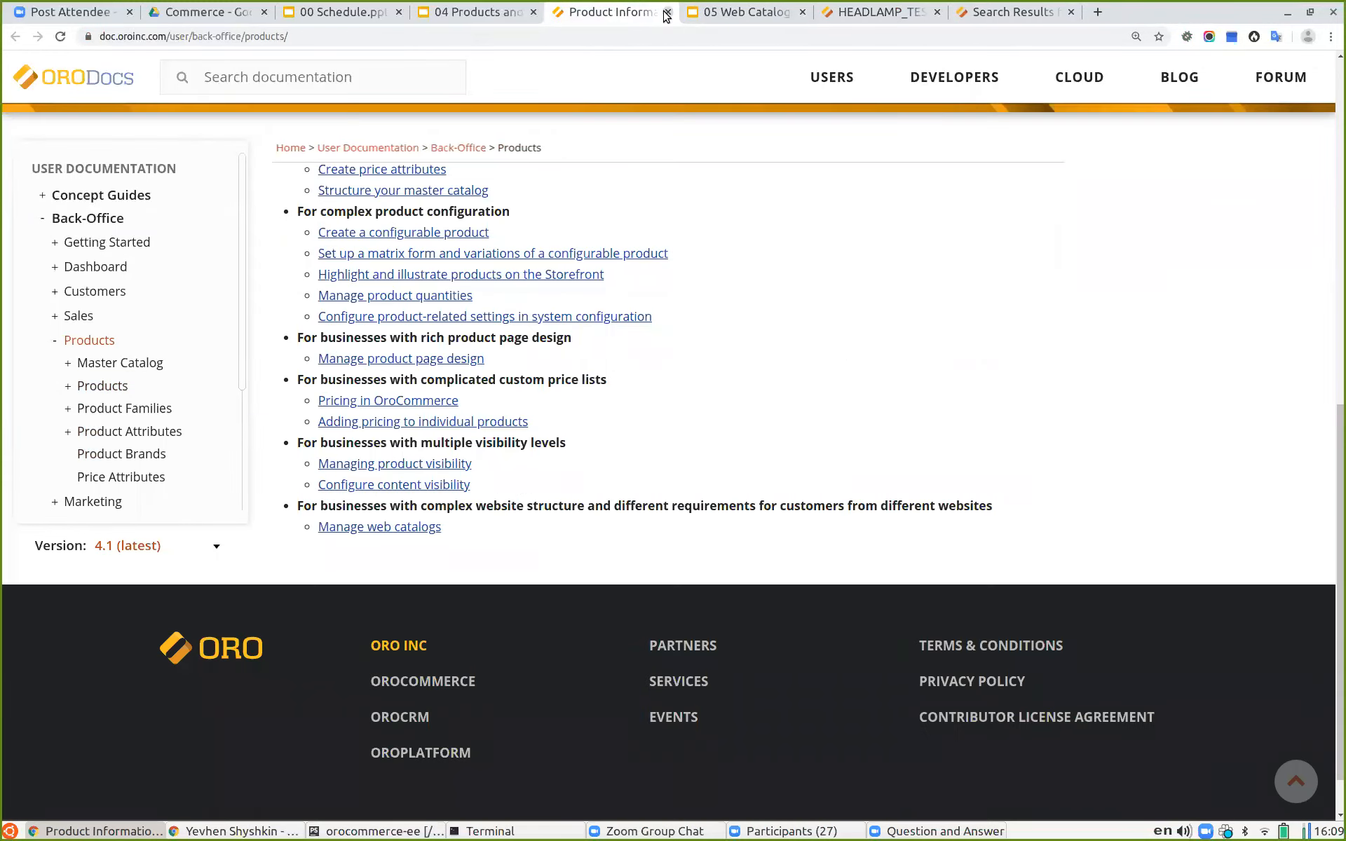
pyautogui.click(665, 11)
# Step: Switch to the 04 Products and Master Catalog slides, select the Configurable product slide, and start presenting
pyautogui.click(462, 12)
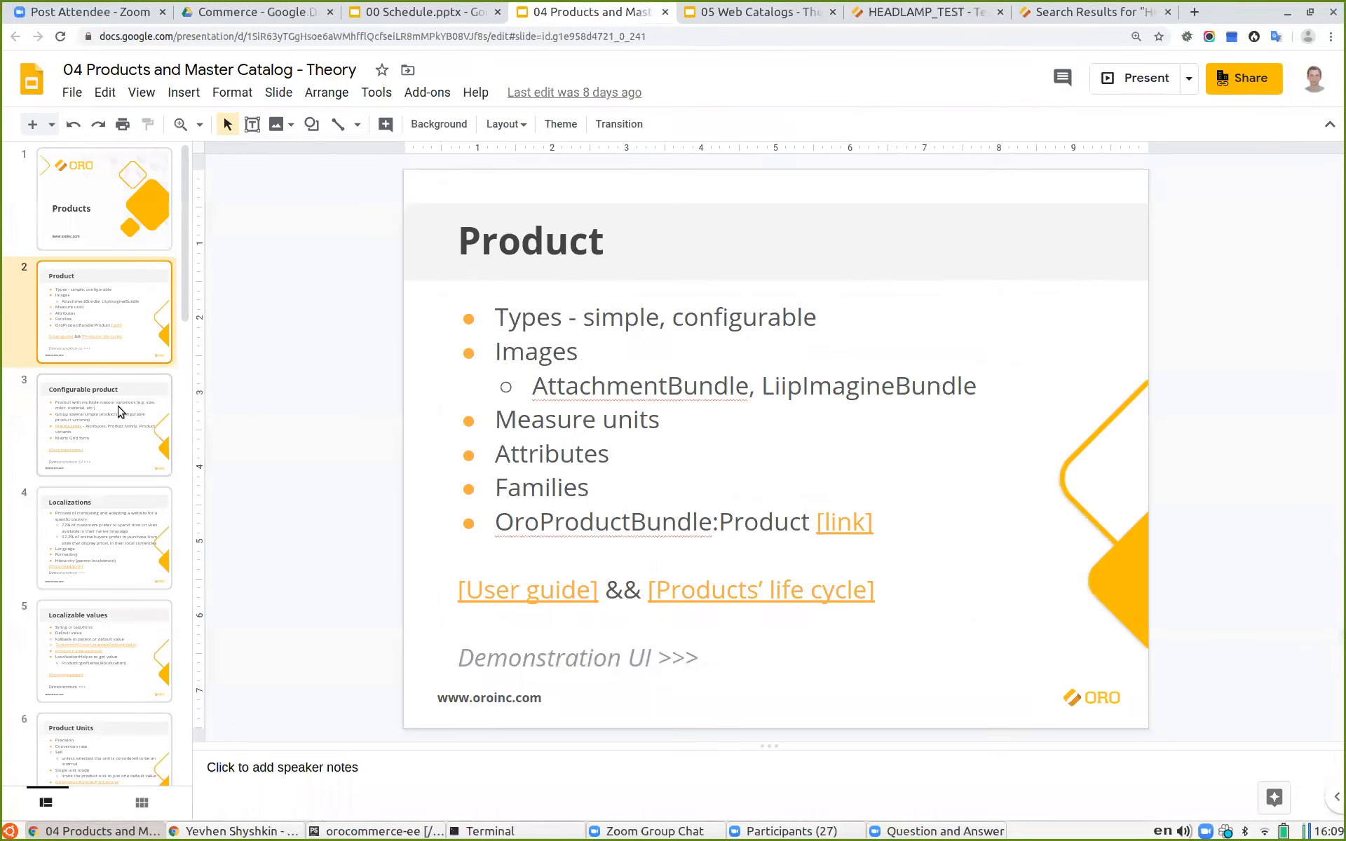
pyautogui.click(121, 410)
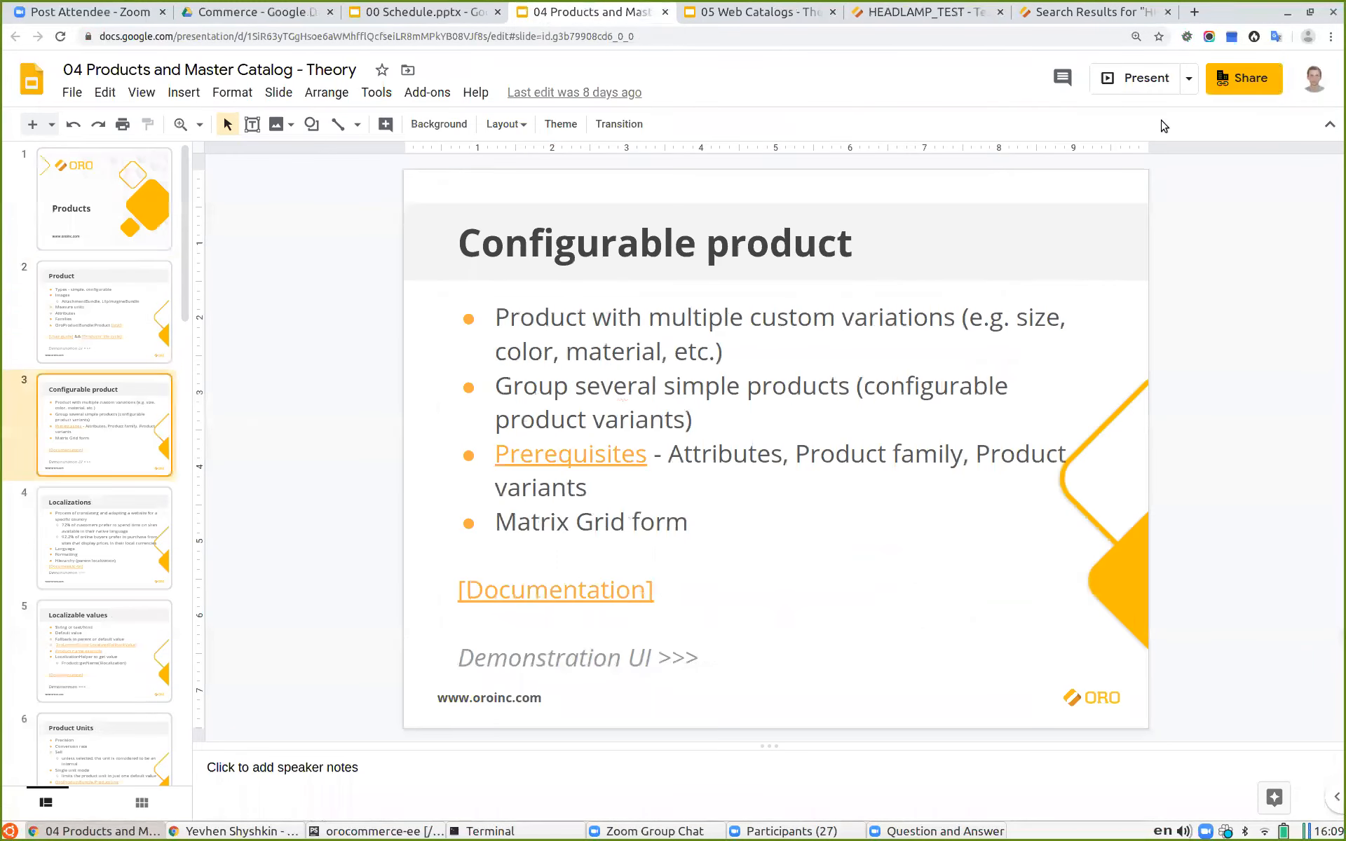
pyautogui.click(1126, 84)
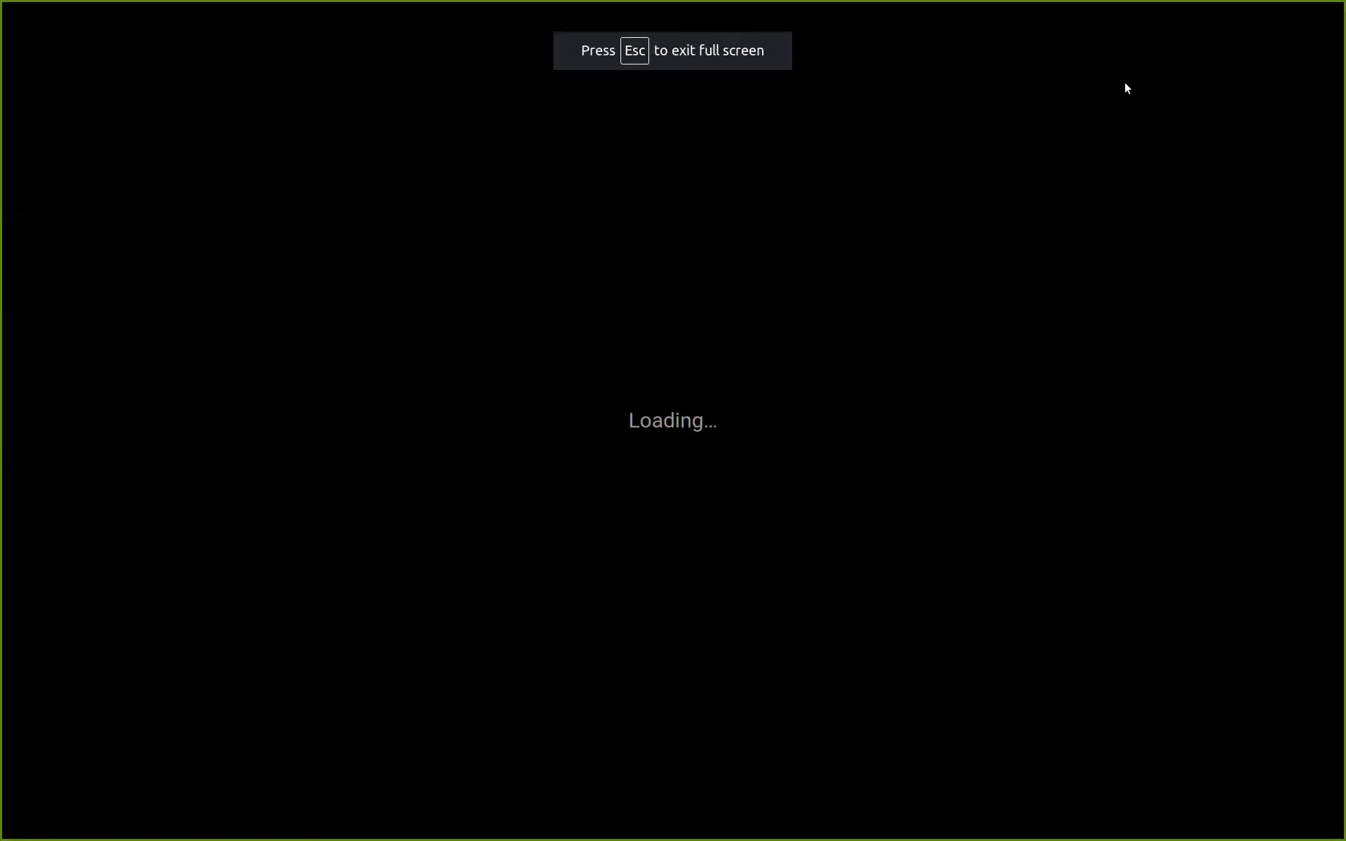
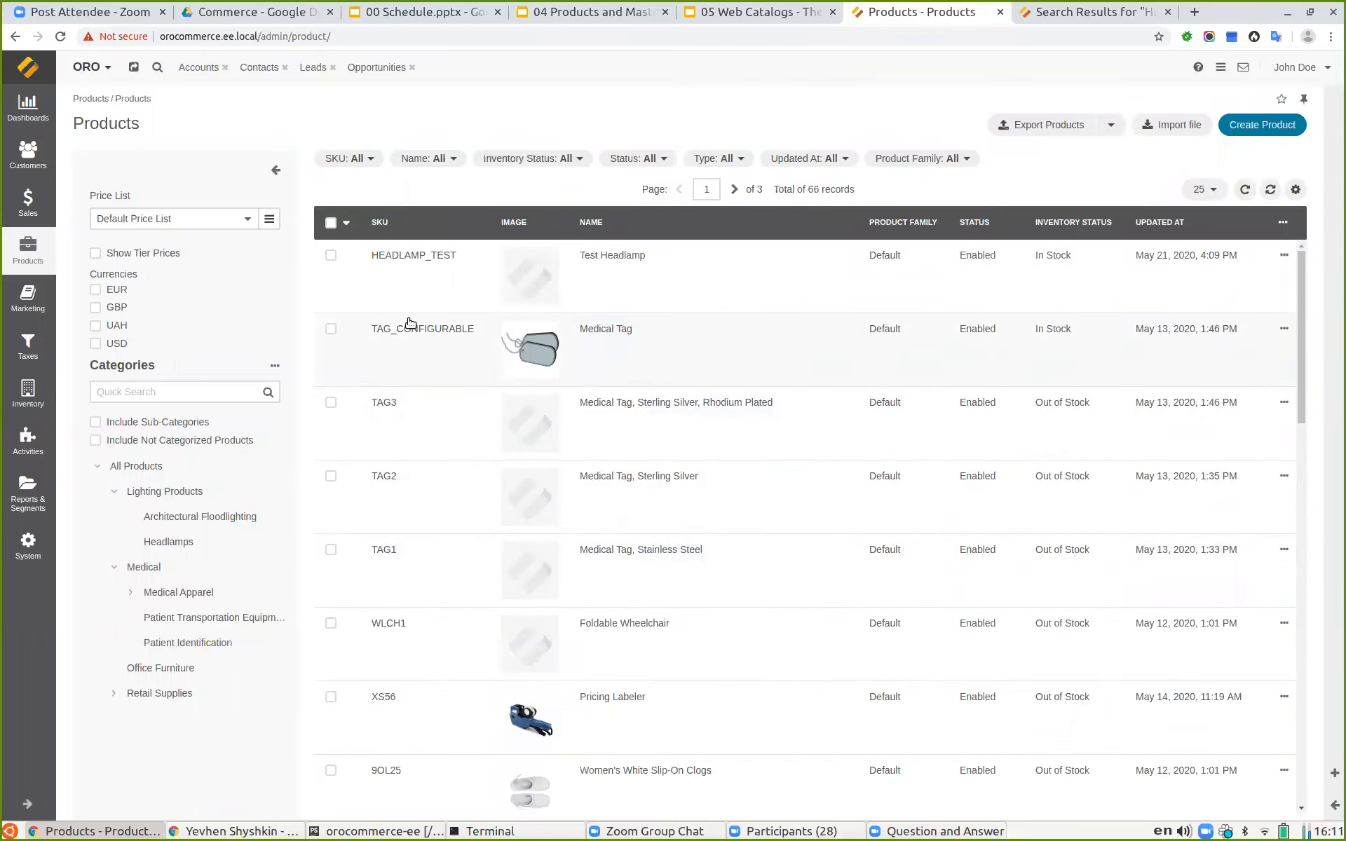
# Step: Open the configurable Medical Tag product for editing and examine its configurable attributes and product variants
pyautogui.click(423, 361)
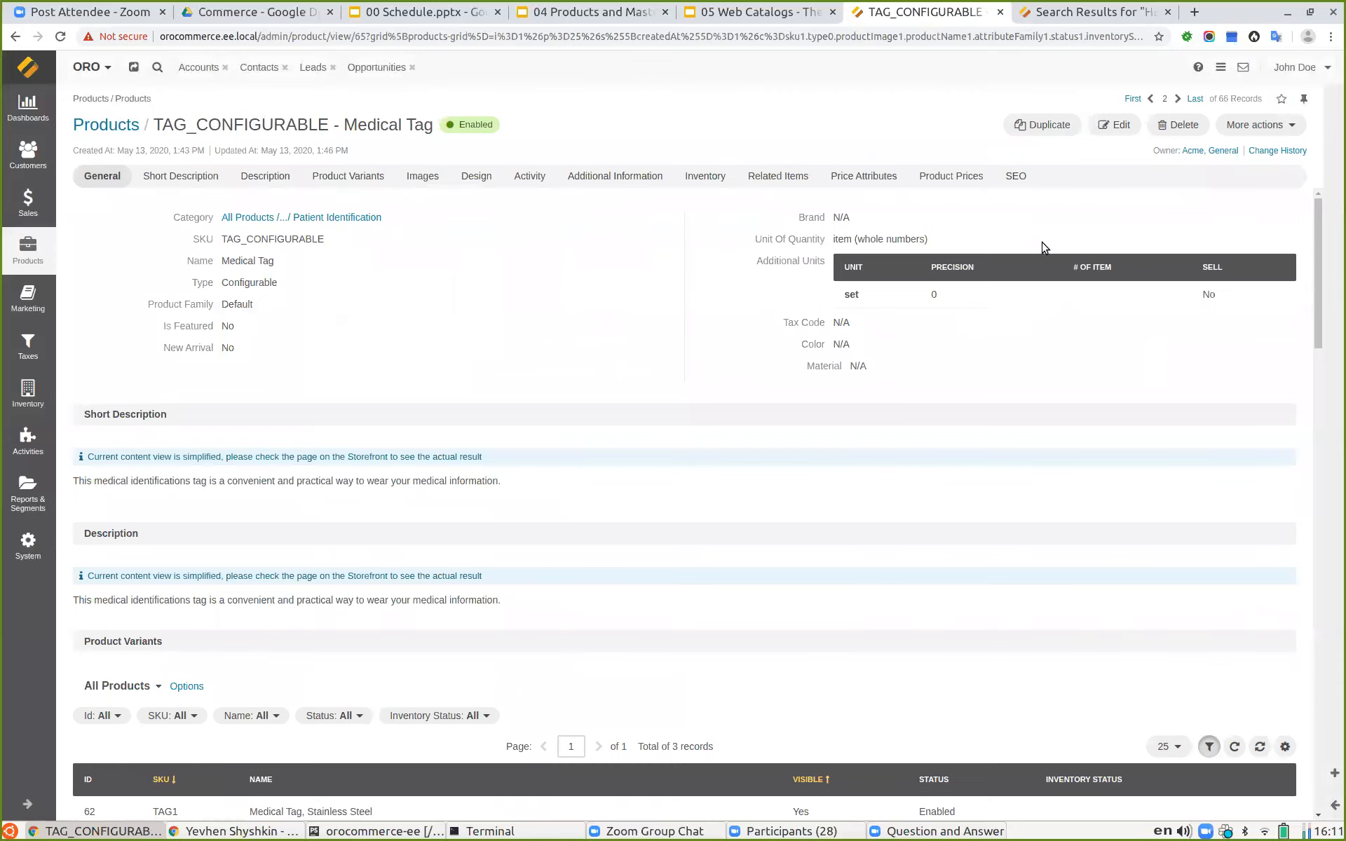
pyautogui.click(1114, 125)
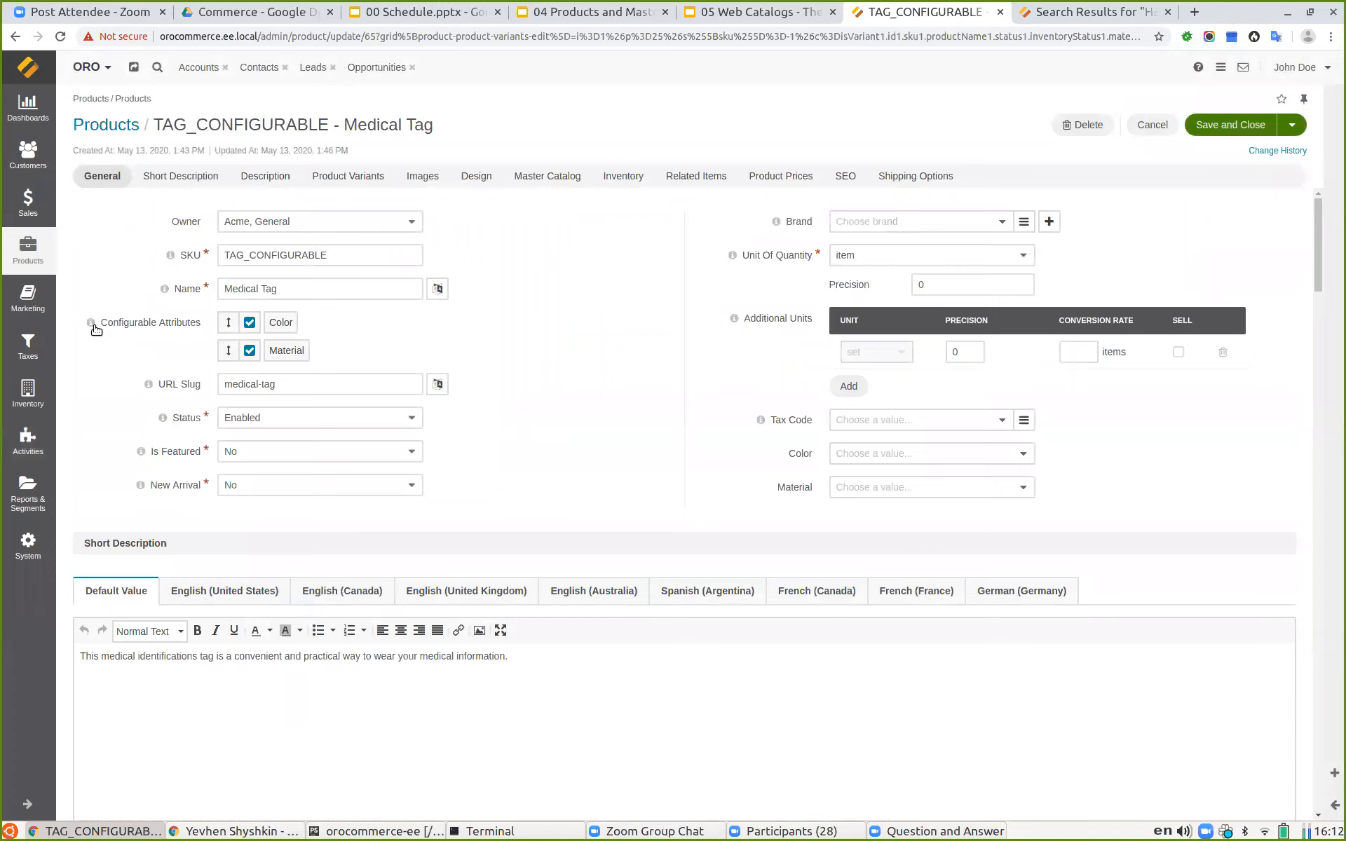
pyautogui.moveTo(90, 325)
pyautogui.scroll(-6, 641, 357)
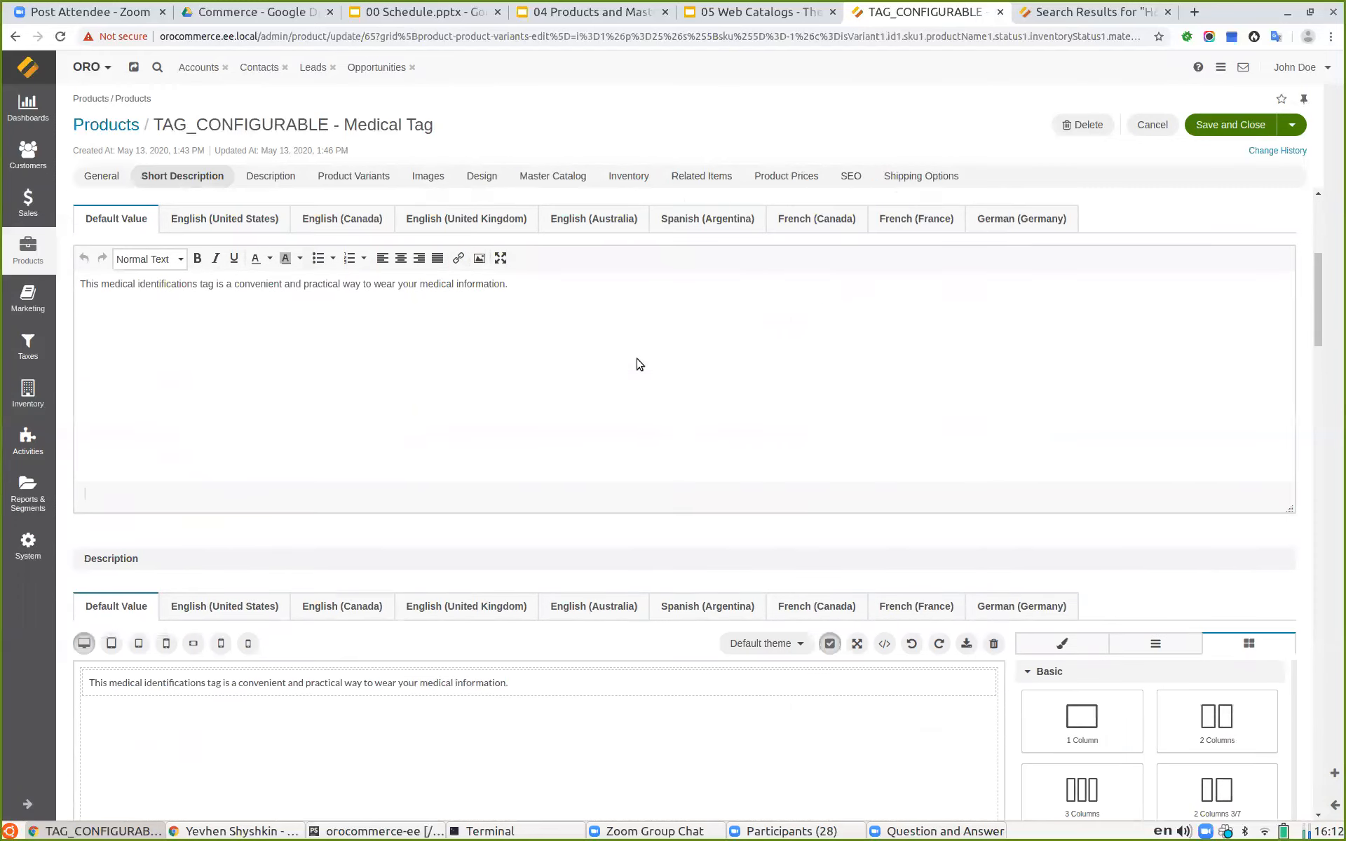
pyautogui.click(336, 178)
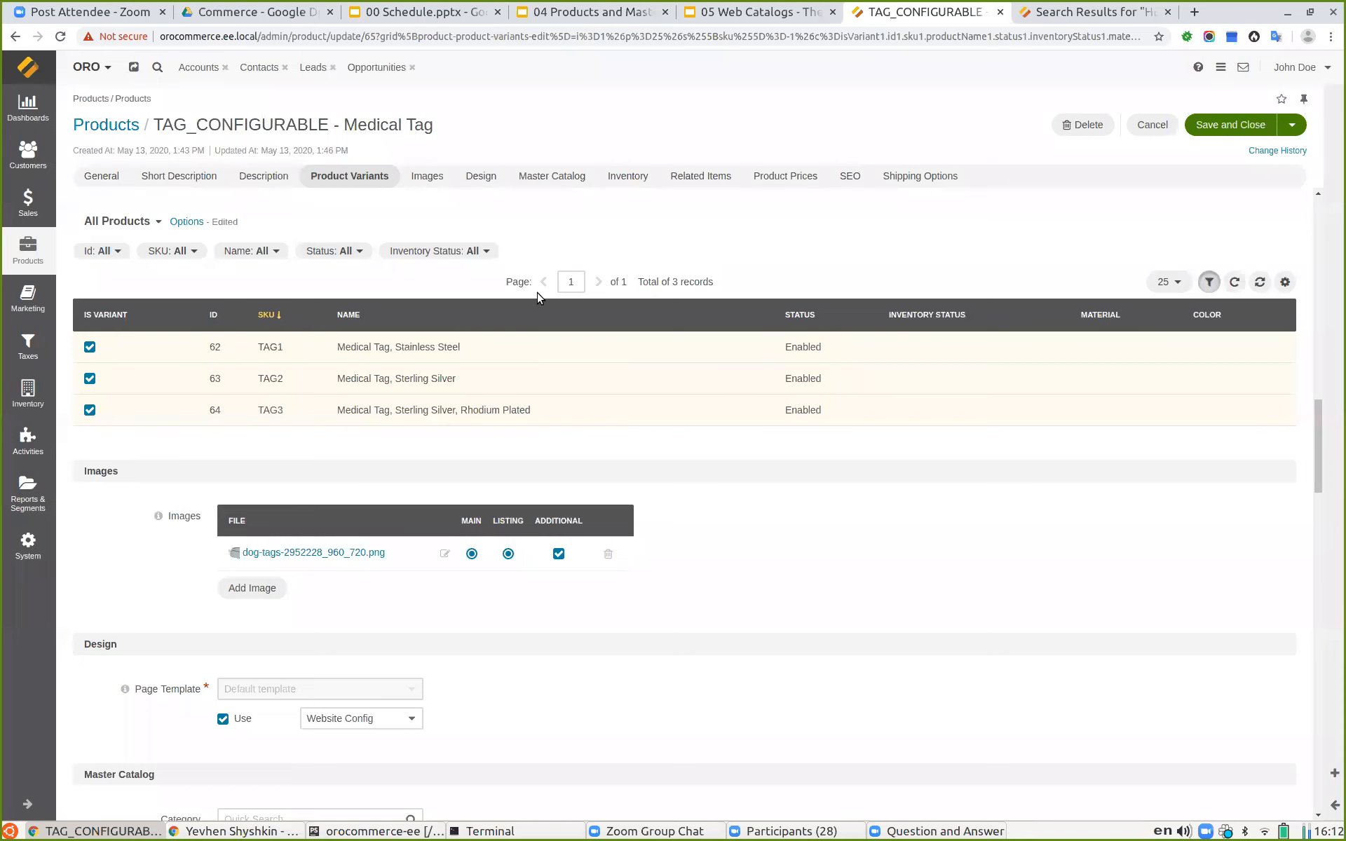
pyautogui.scroll(8, 537, 292)
pyautogui.scroll(10, 520, 306)
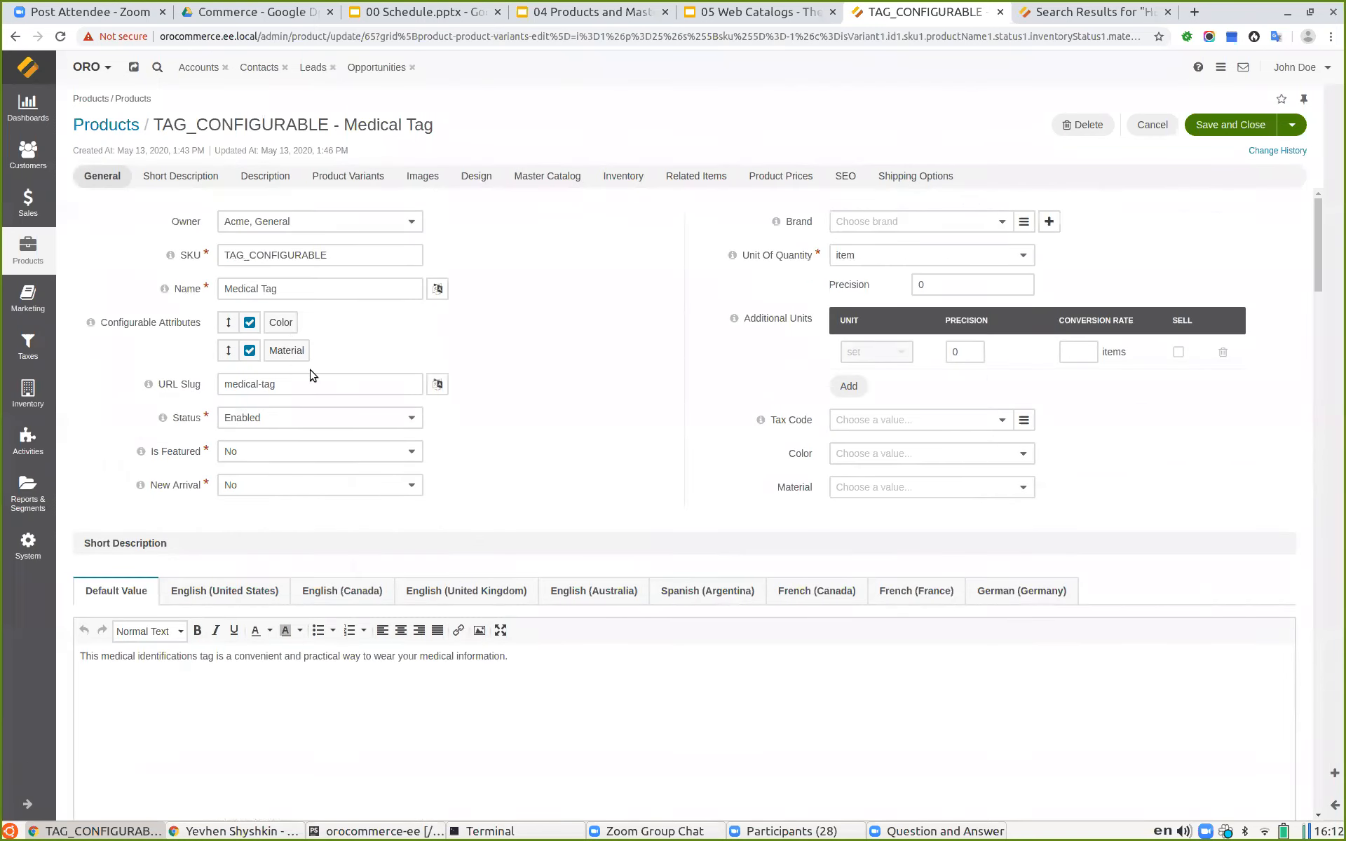
pyautogui.scroll(-15, 312, 375)
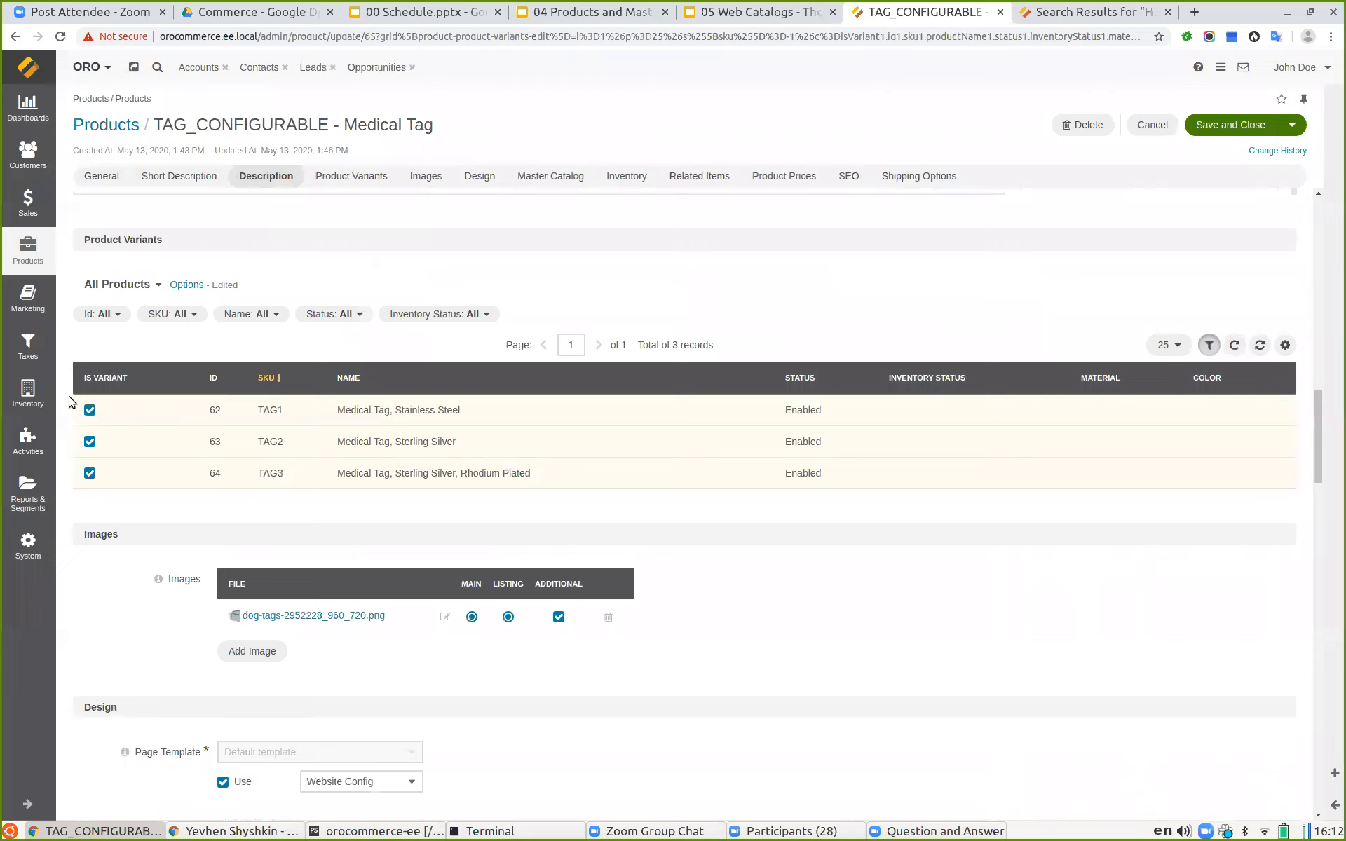
pyautogui.click(88, 411)
pyautogui.click(89, 411)
pyautogui.scroll(-3, 671, 410)
pyautogui.scroll(2, 723, 411)
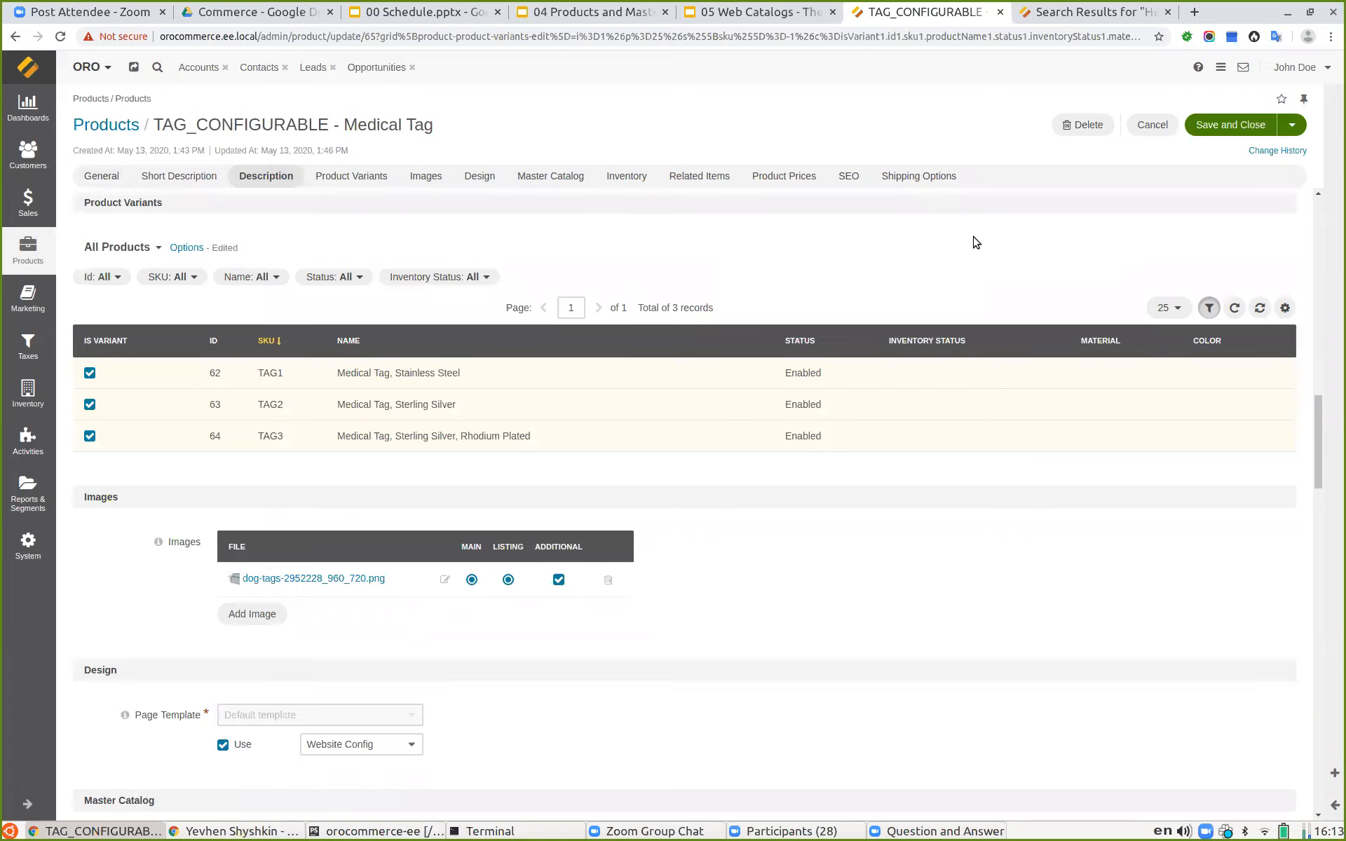
# Step: Open the Medical Patient Identification category on the storefront
pyautogui.click(1056, 16)
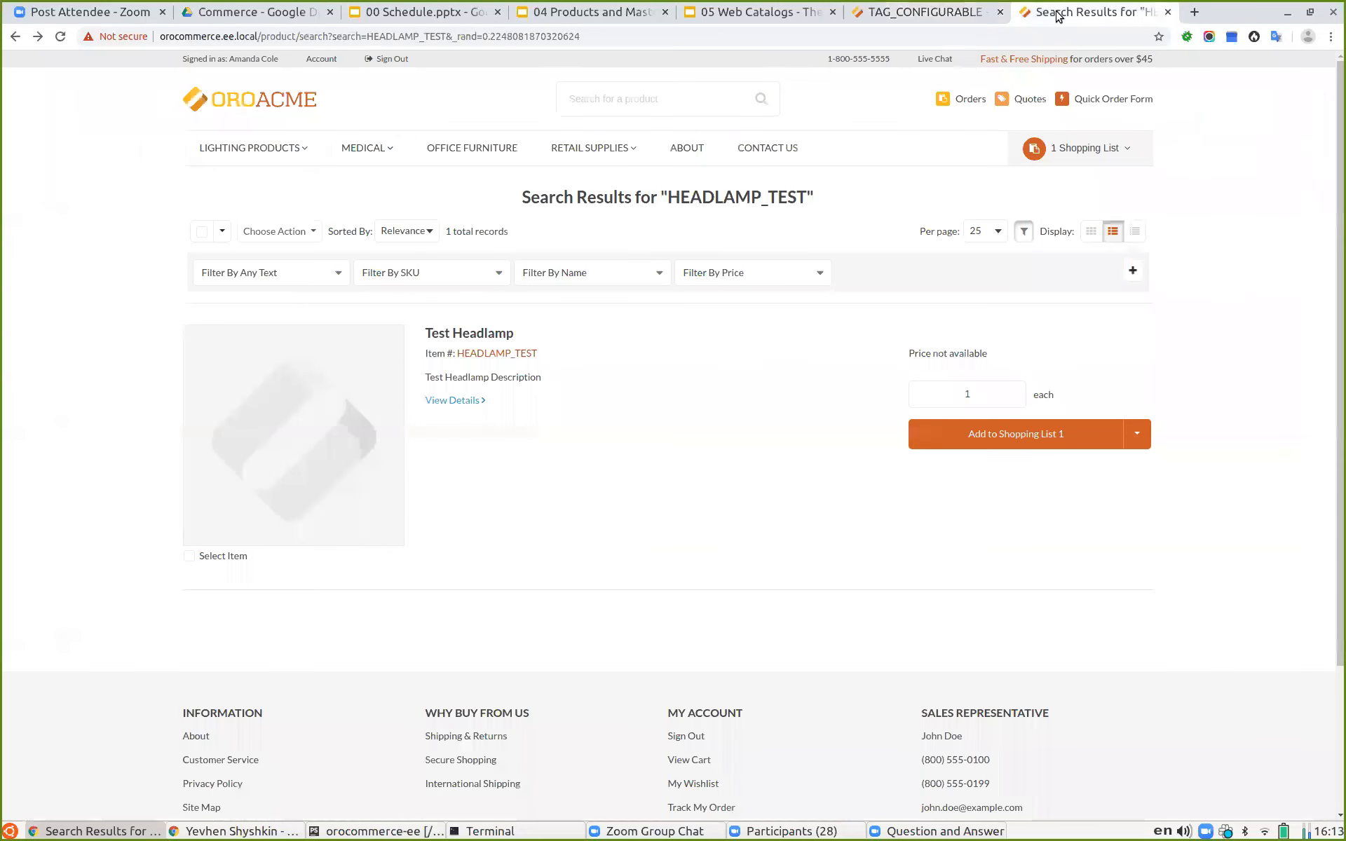
pyautogui.moveTo(277, 141)
pyautogui.moveTo(371, 140)
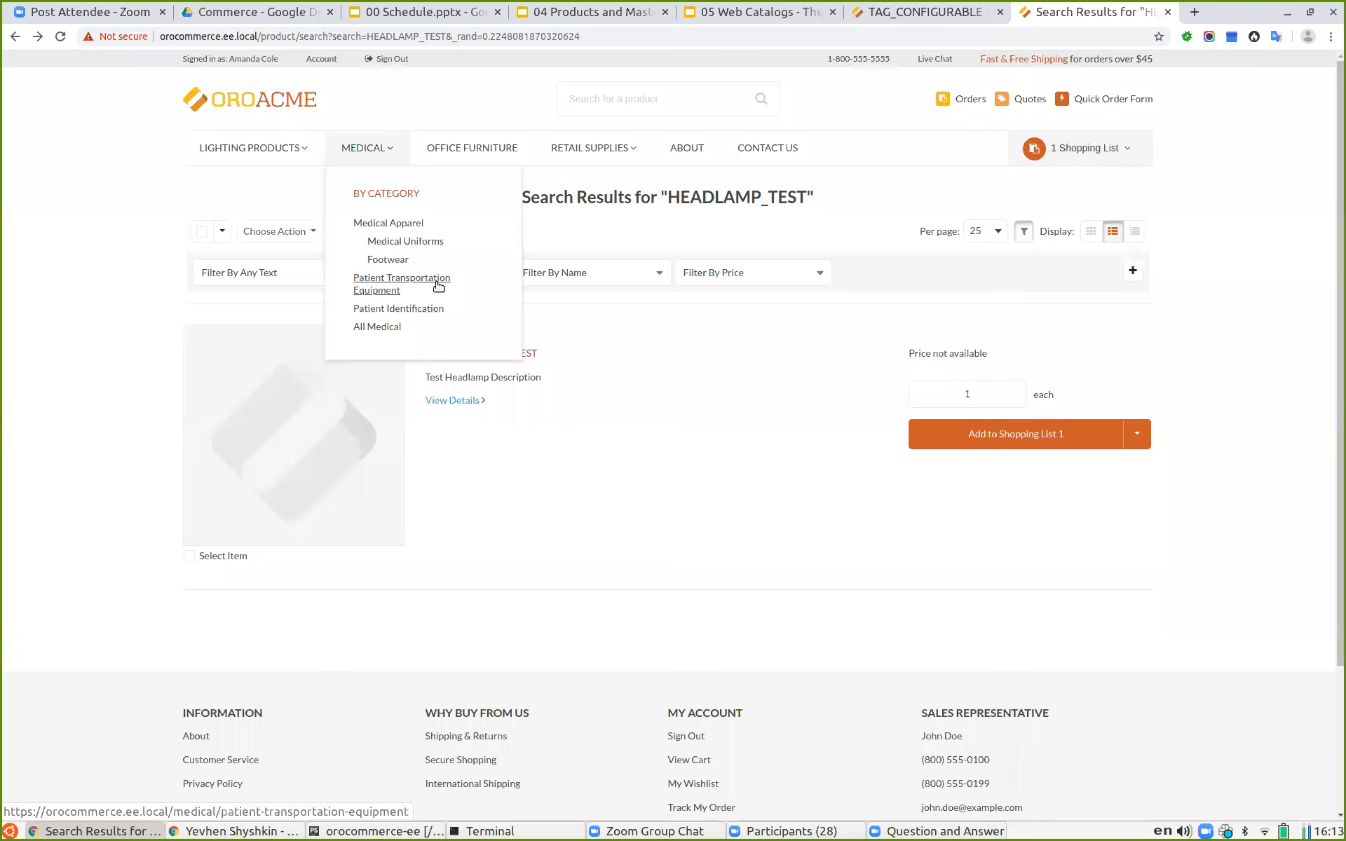
pyautogui.click(431, 311)
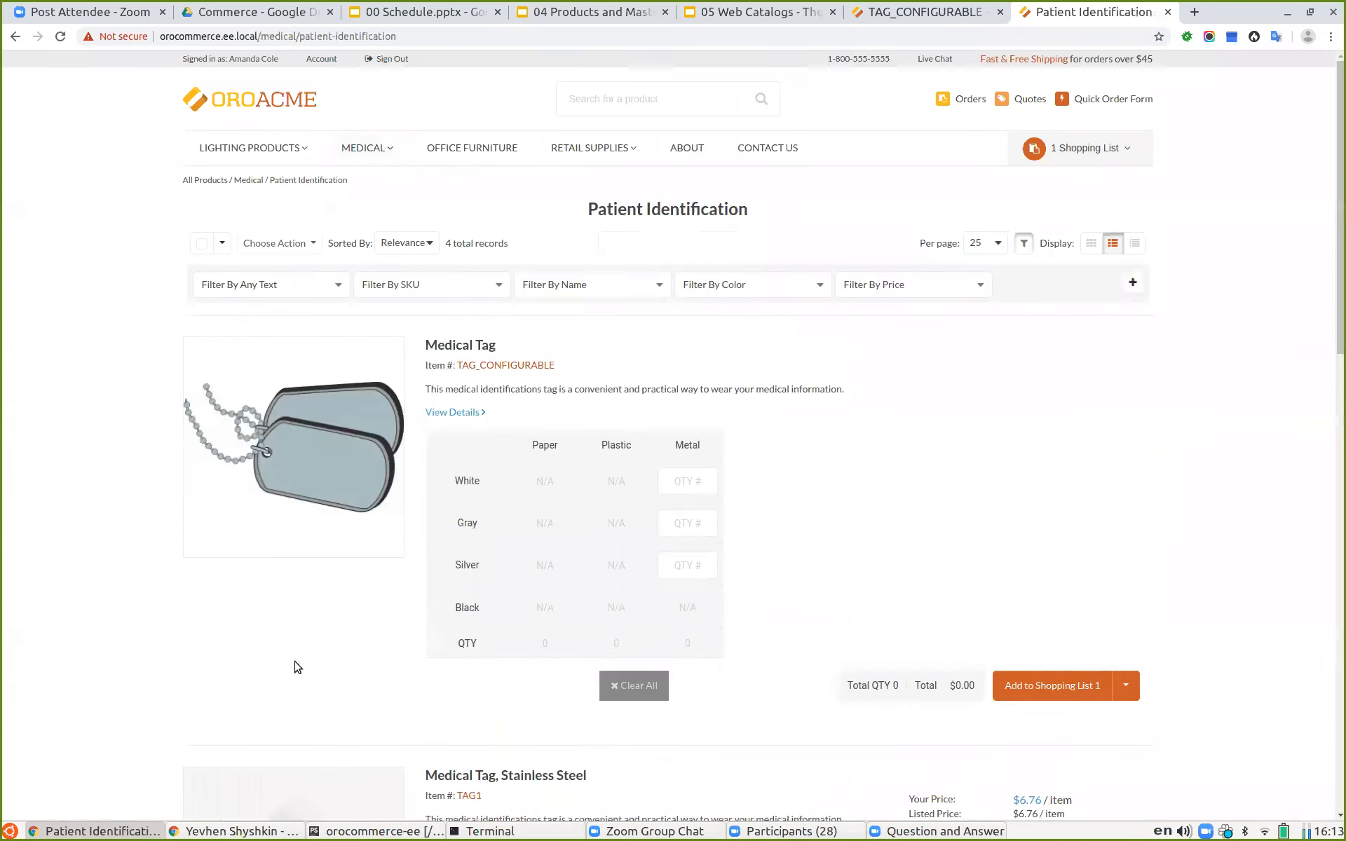
# Step: Enter metal Medical Tag quantities of 1 White, 2 Gray and 5 Silver in the matrix form
pyautogui.scroll(-2, 335, 581)
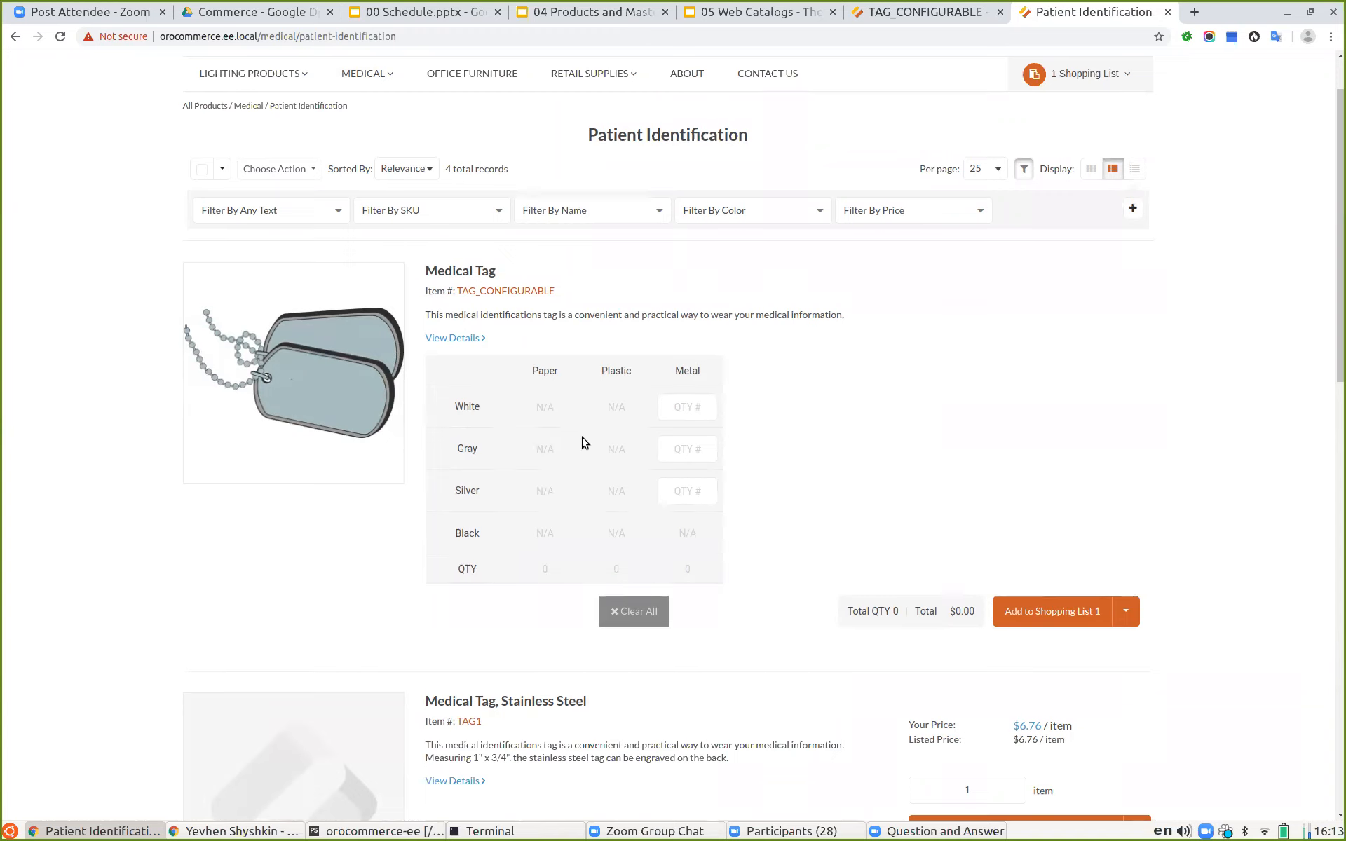
pyautogui.click(681, 413)
pyautogui.write('1')
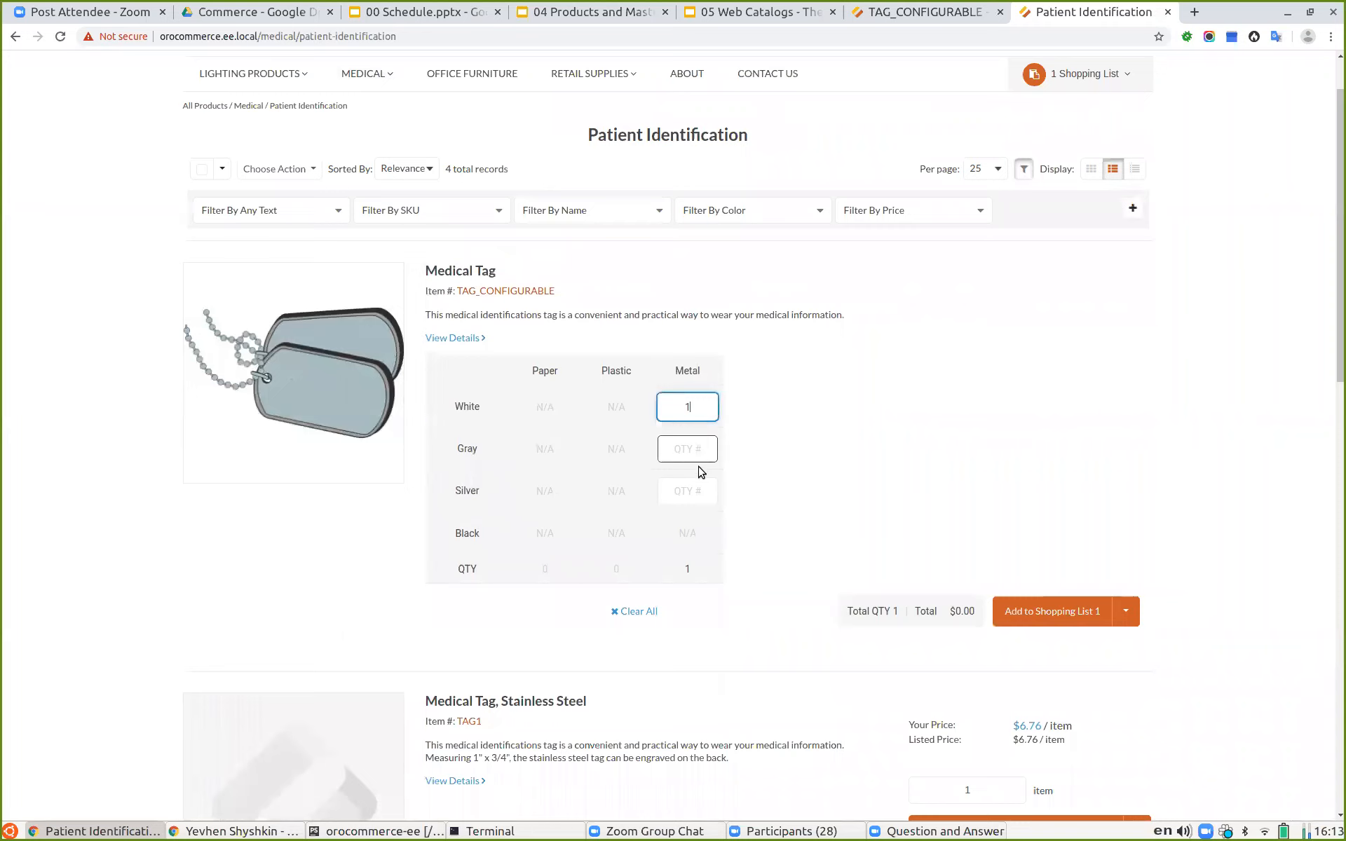
pyautogui.click(694, 448)
pyautogui.write('2')
pyautogui.click(685, 492)
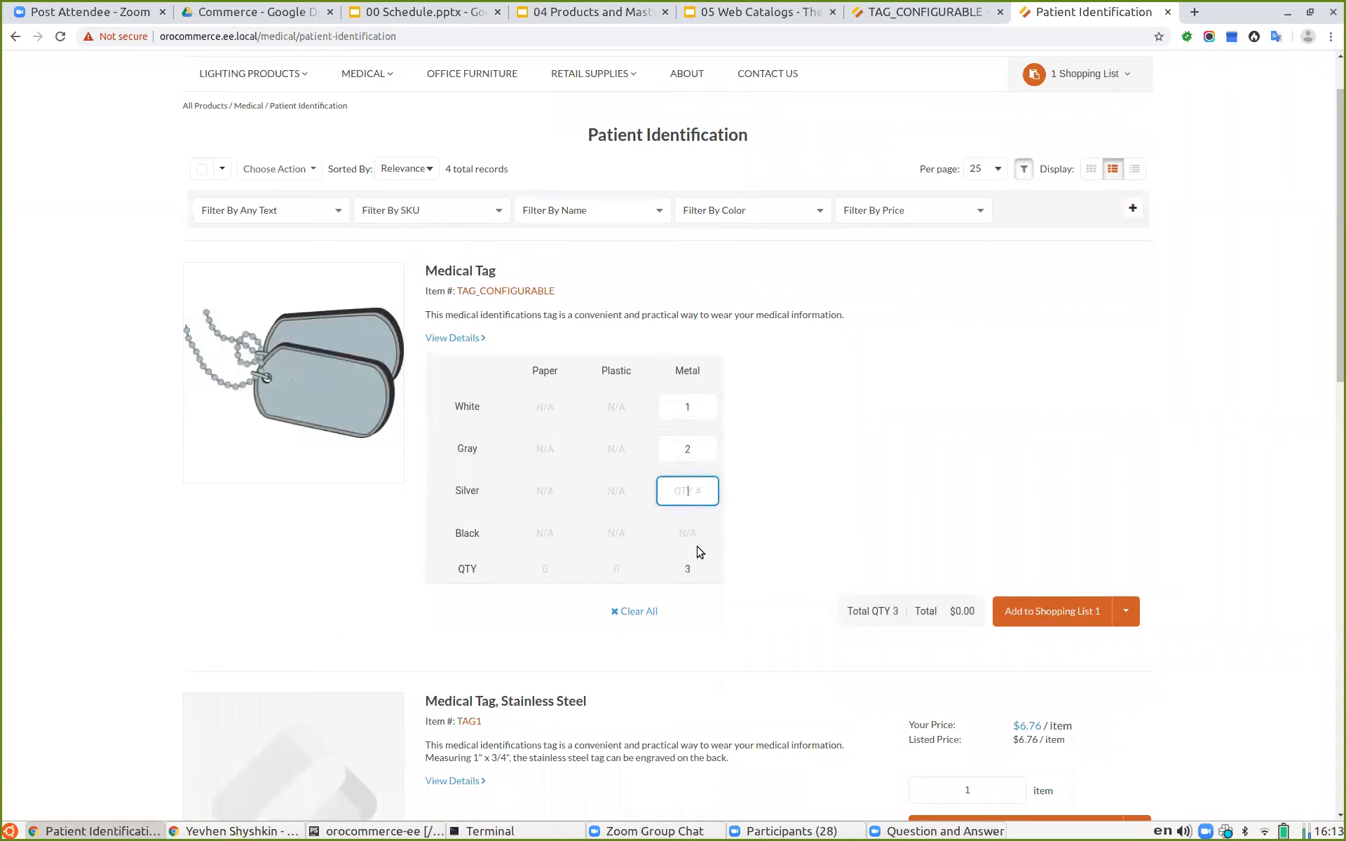
pyautogui.write('5')
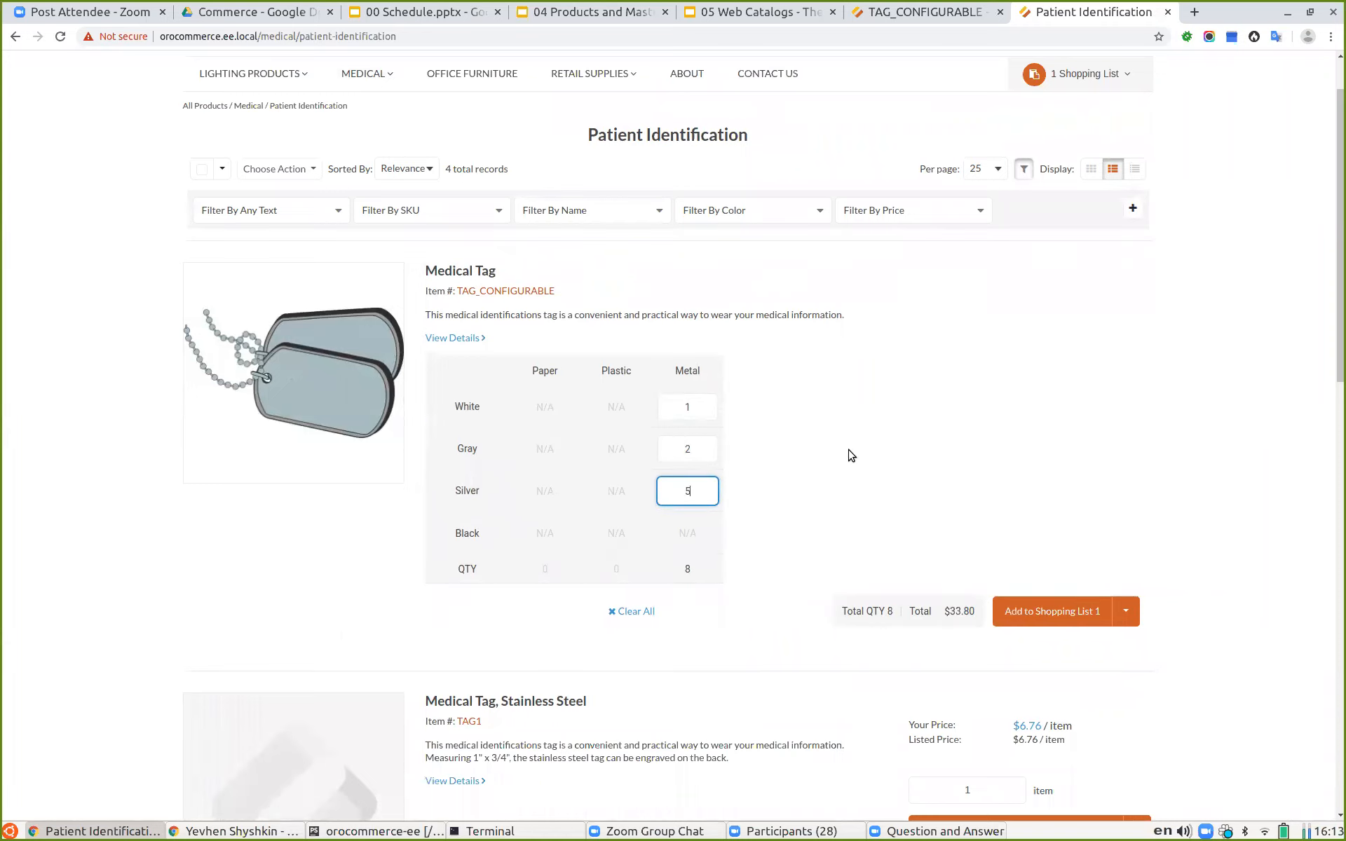
# Step: Add the Medical Tag matrix quantities to Shopping List 1
pyautogui.click(837, 447)
pyautogui.moveTo(684, 571); pyautogui.dragTo(703, 575)
pyautogui.click(893, 503)
pyautogui.moveTo(947, 611); pyautogui.dragTo(974, 614)
pyautogui.click(942, 523)
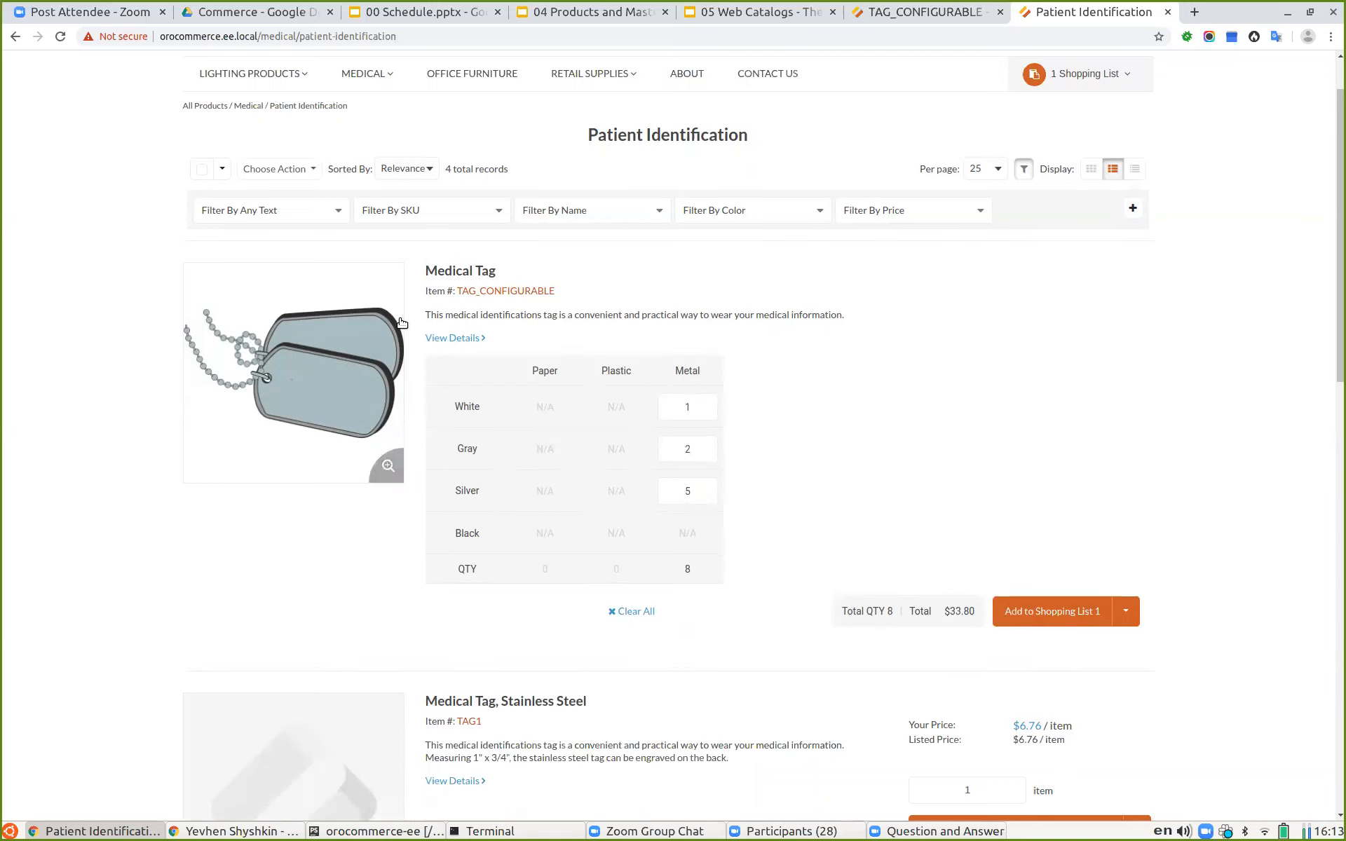
pyautogui.click(1055, 610)
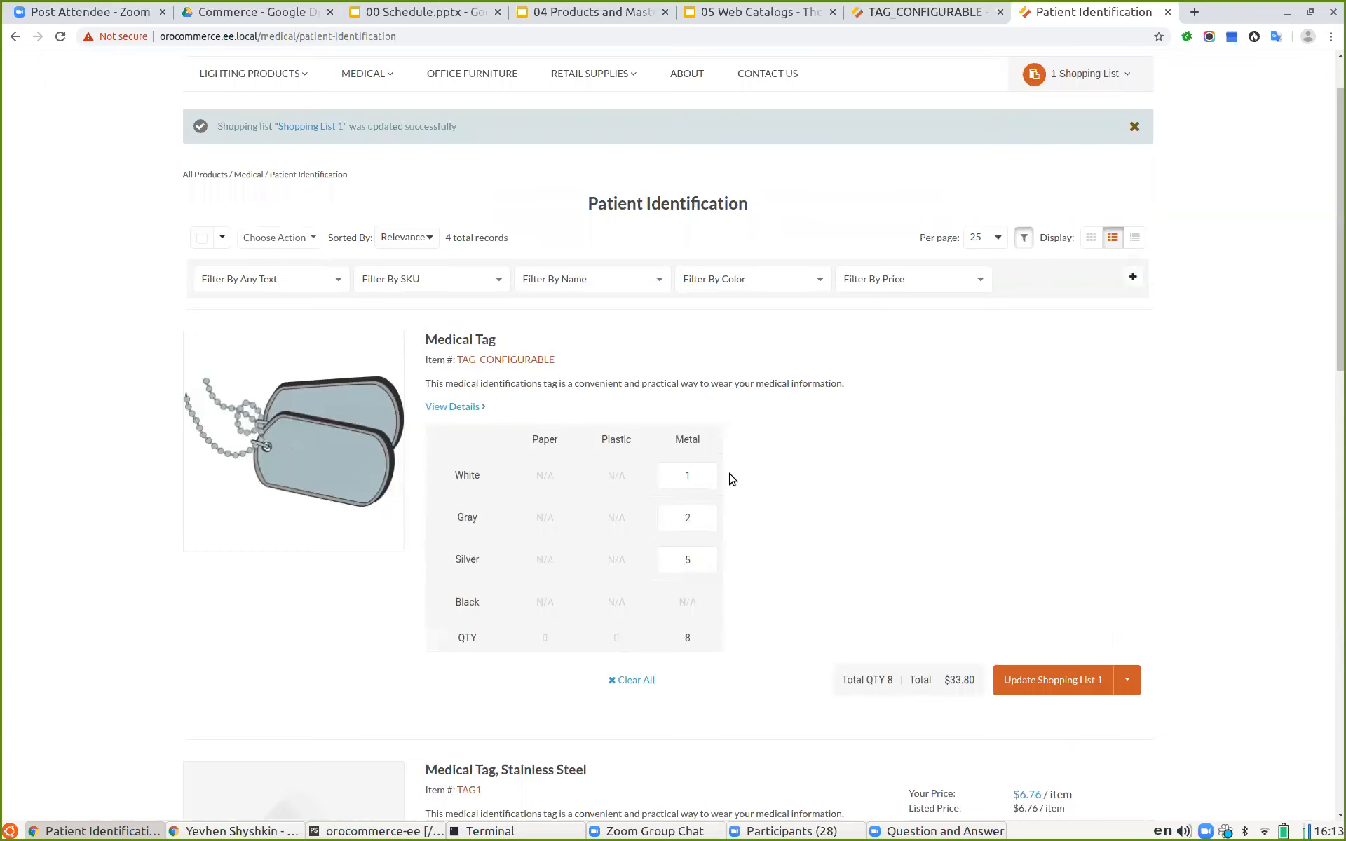
# Step: Open the Medical Tag details page on the storefront and return to the category listing
pyautogui.click(462, 406)
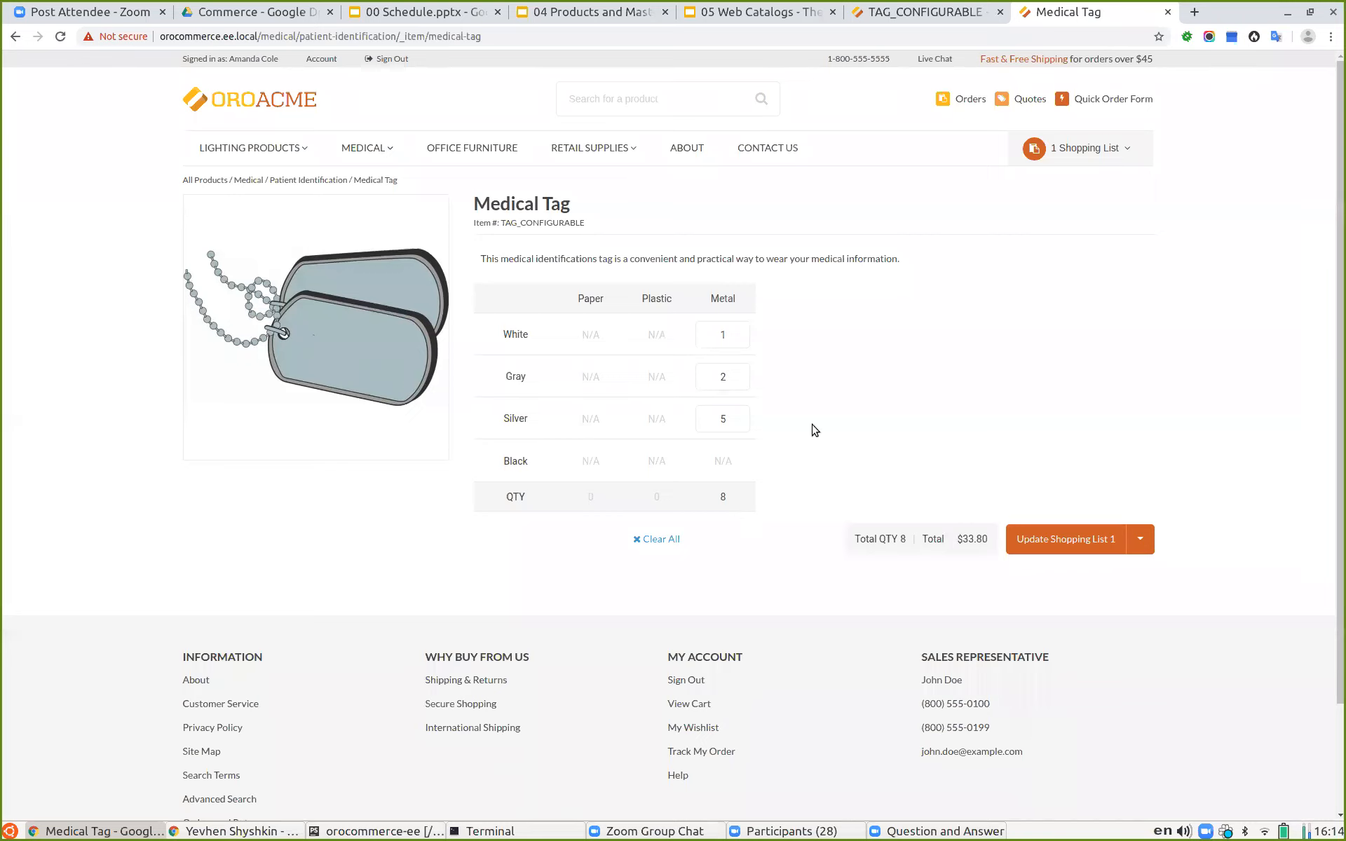
pyautogui.click(8, 37)
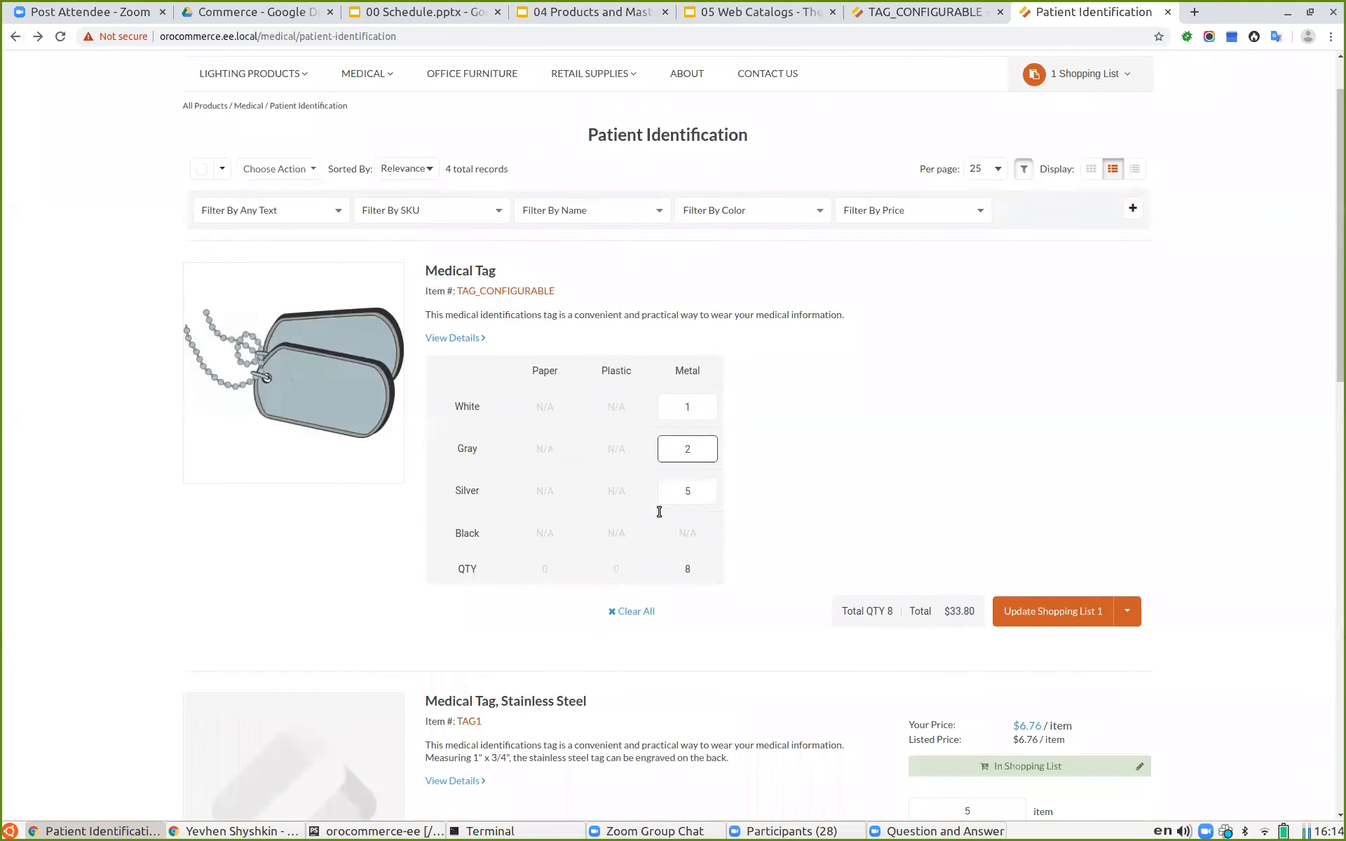
# Step: Leave the product edit page without saving and open the Configurable Products section of System Configuration
pyautogui.click(895, 17)
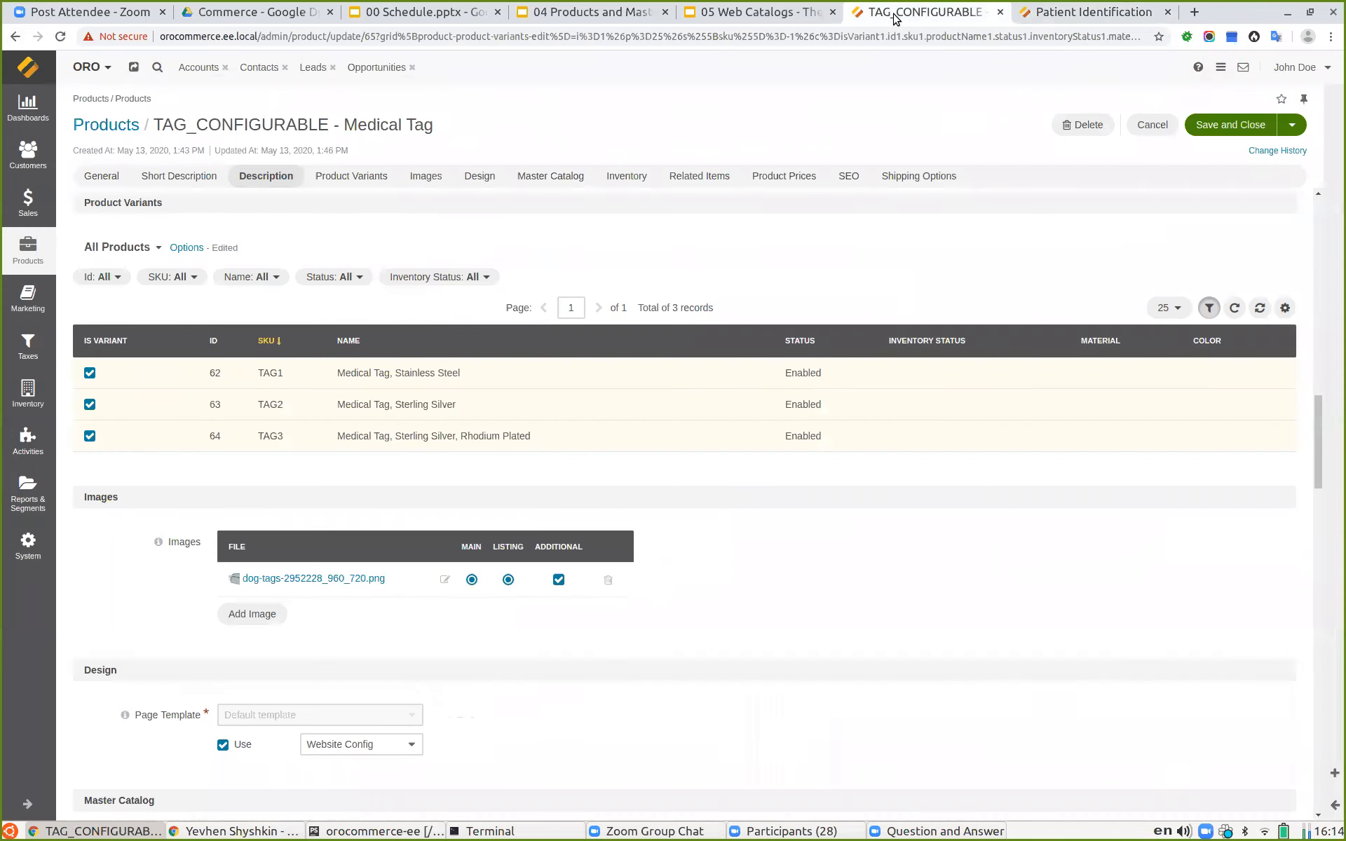
pyautogui.click(783, 14)
pyautogui.click(904, 14)
pyautogui.click(9, 557)
pyautogui.click(144, 140)
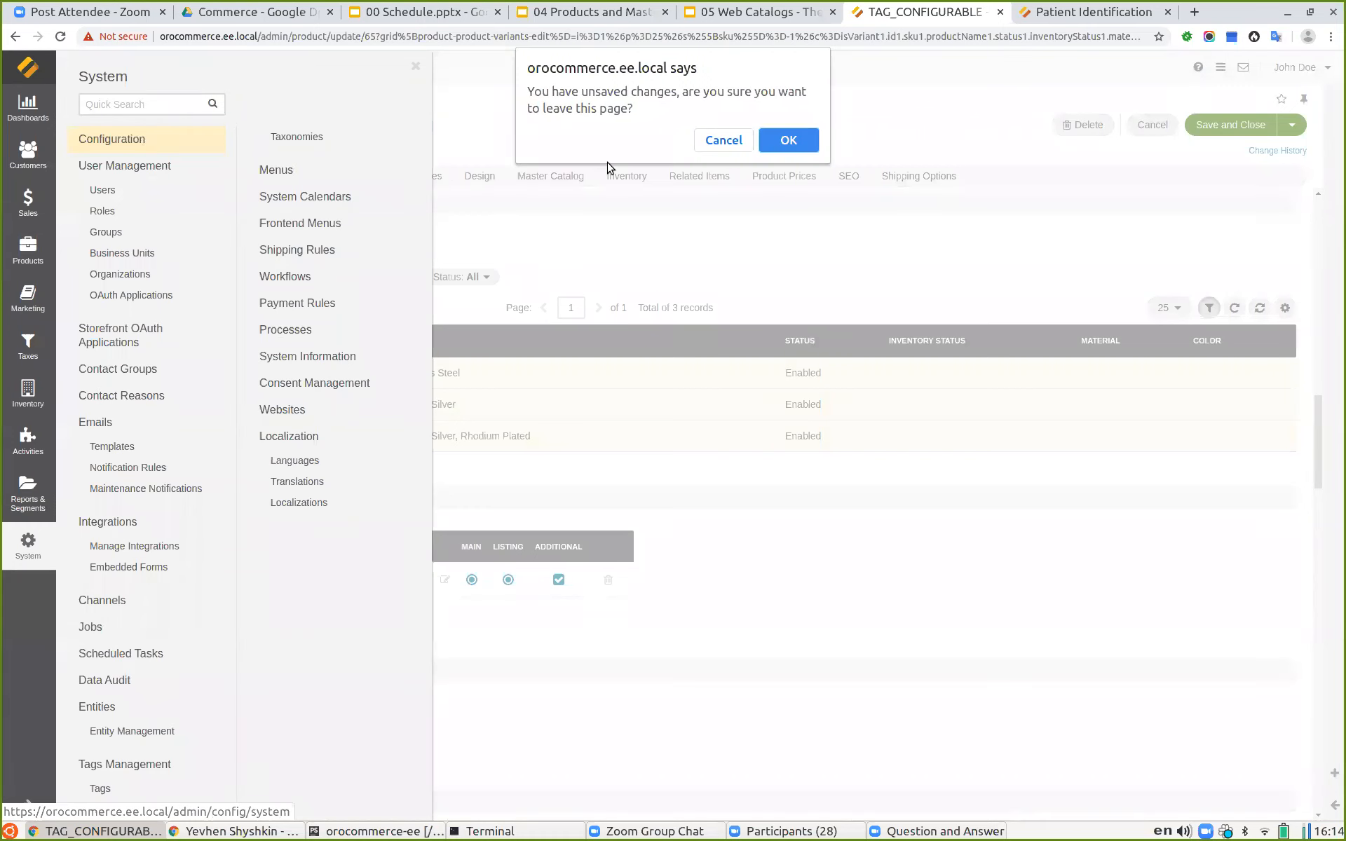
pyautogui.click(788, 140)
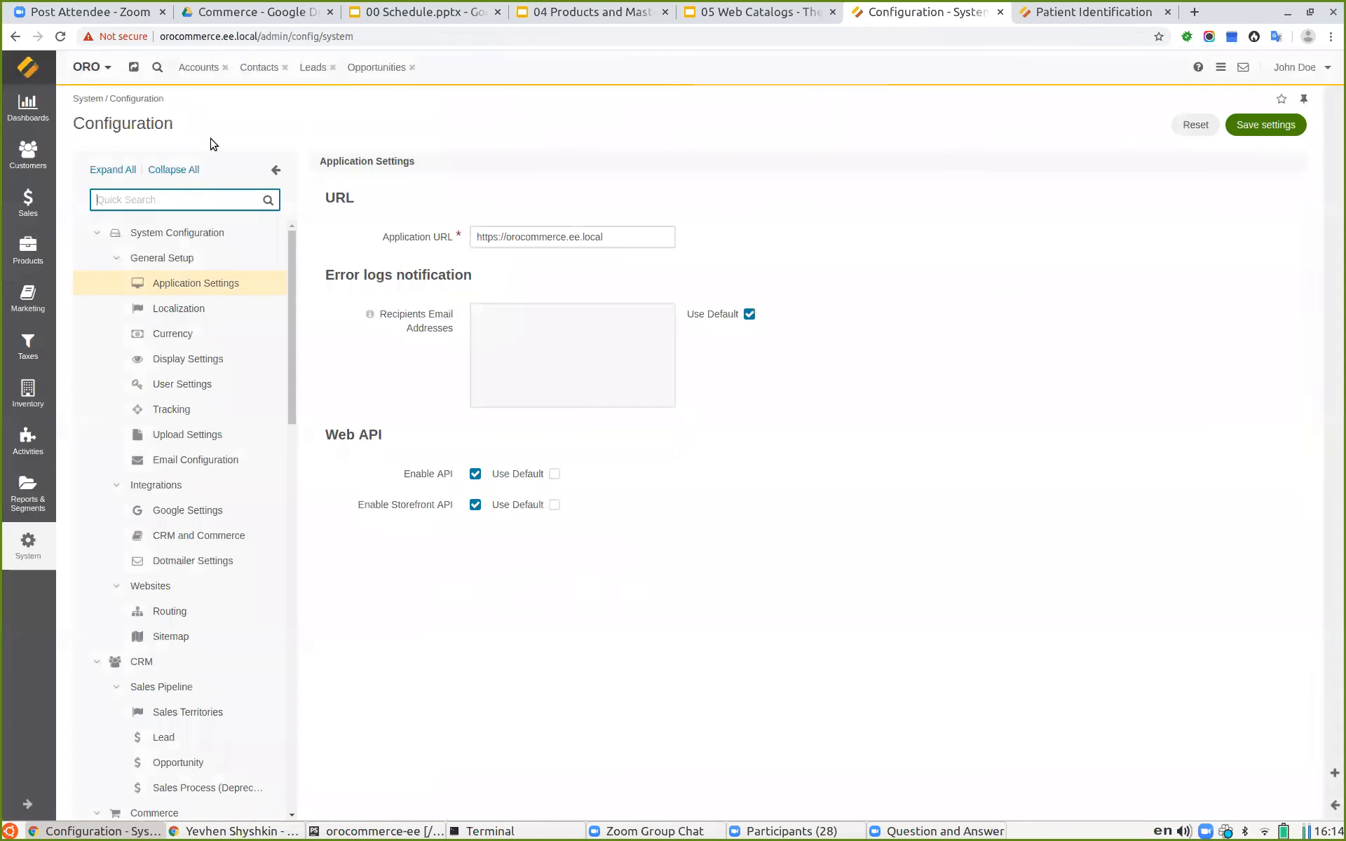
pyautogui.write('con')
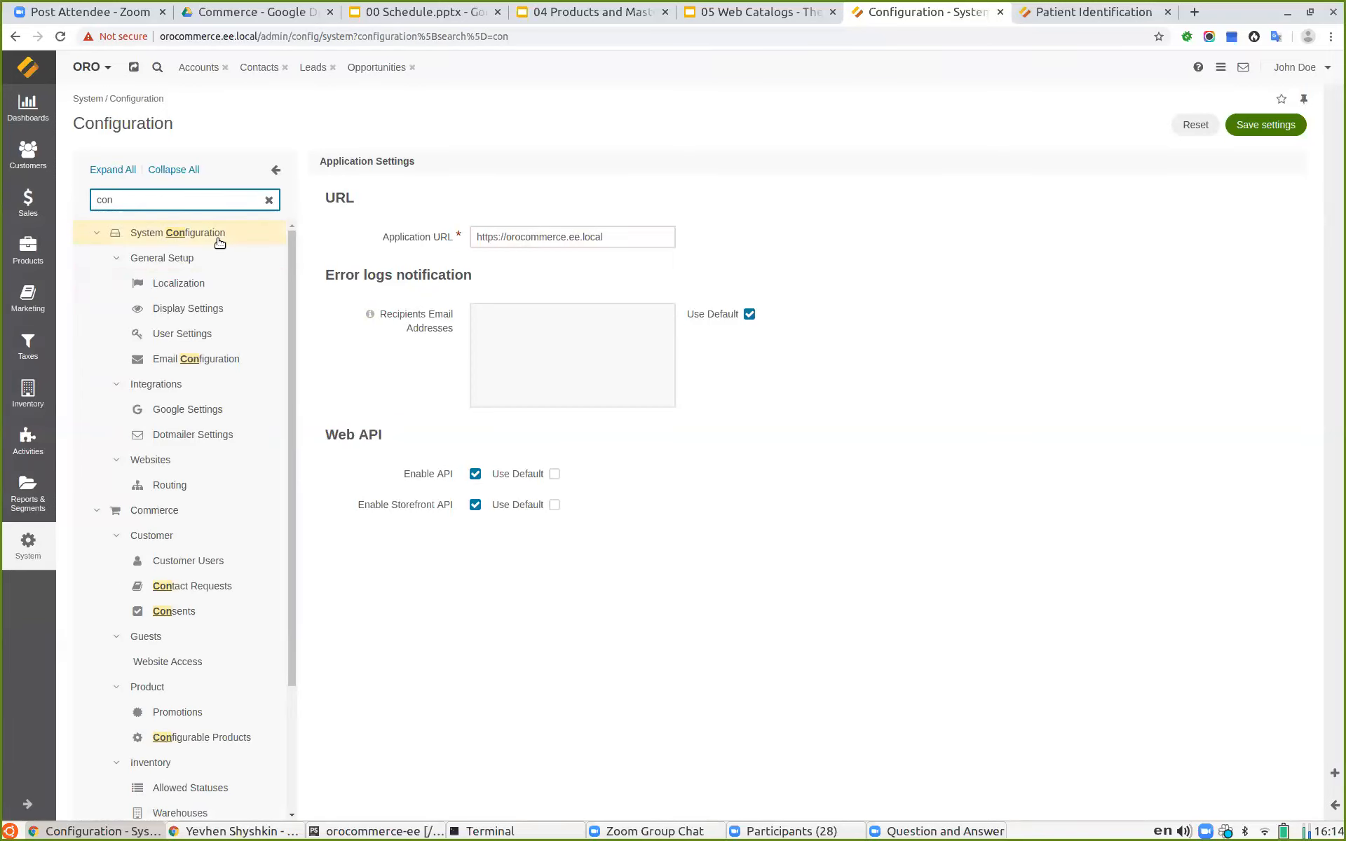
pyautogui.write('f')
pyautogui.click(235, 460)
pyautogui.click(268, 199)
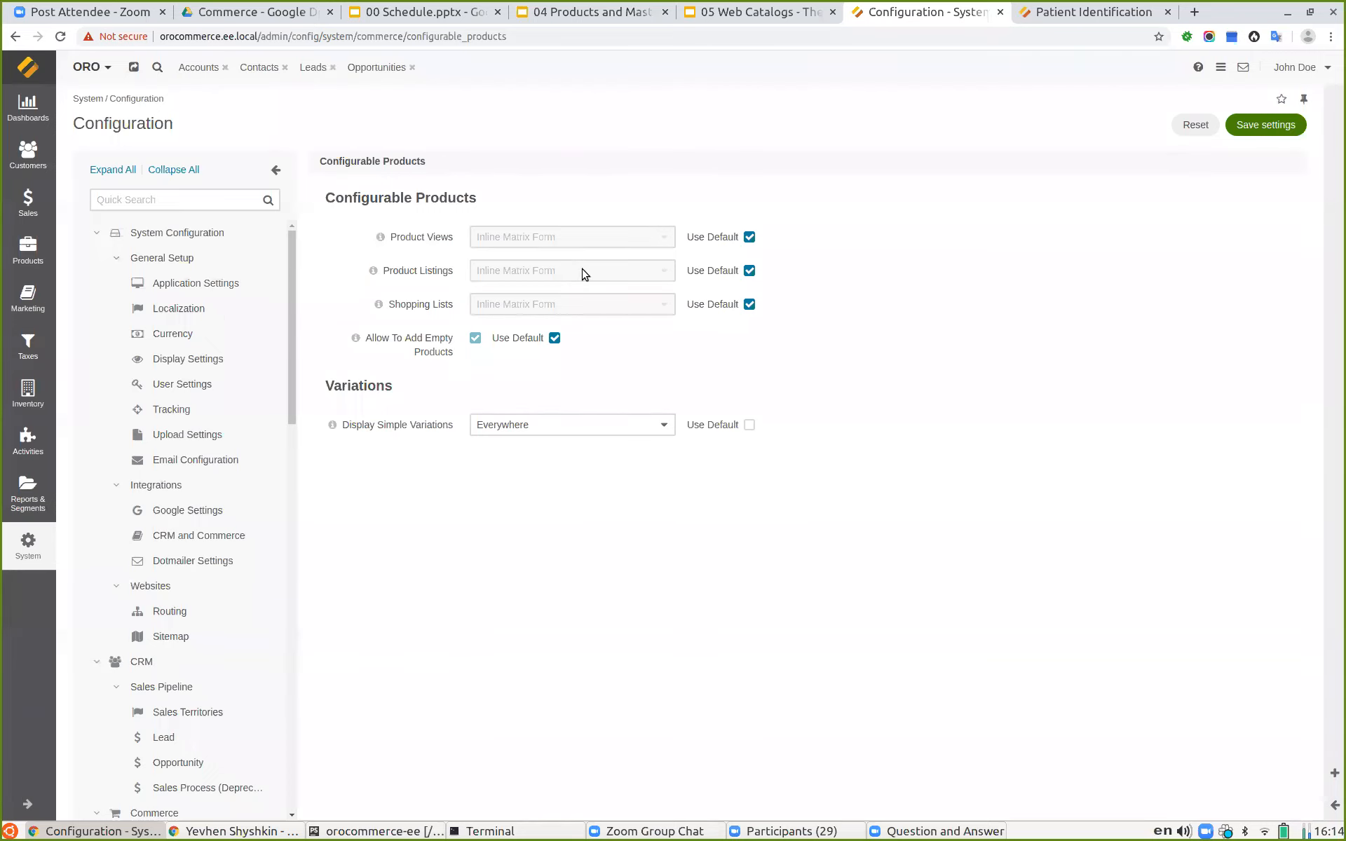
# Step: Set configurable Product Views to No Matrix Form and Product Listings to Popup Matrix Form, then save the settings
pyautogui.click(1103, 12)
pyautogui.click(949, 8)
pyautogui.click(749, 238)
pyautogui.click(749, 271)
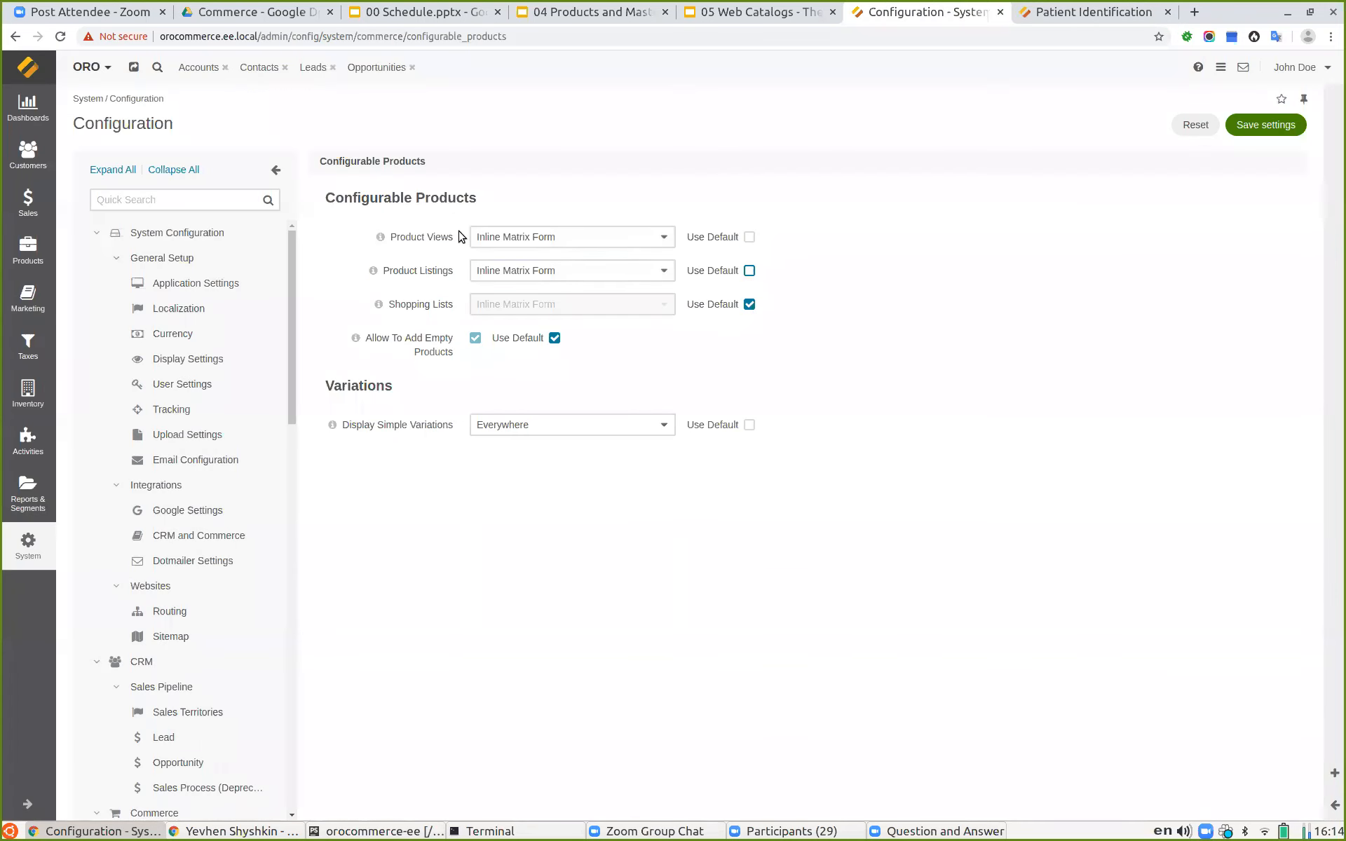
pyautogui.click(509, 238)
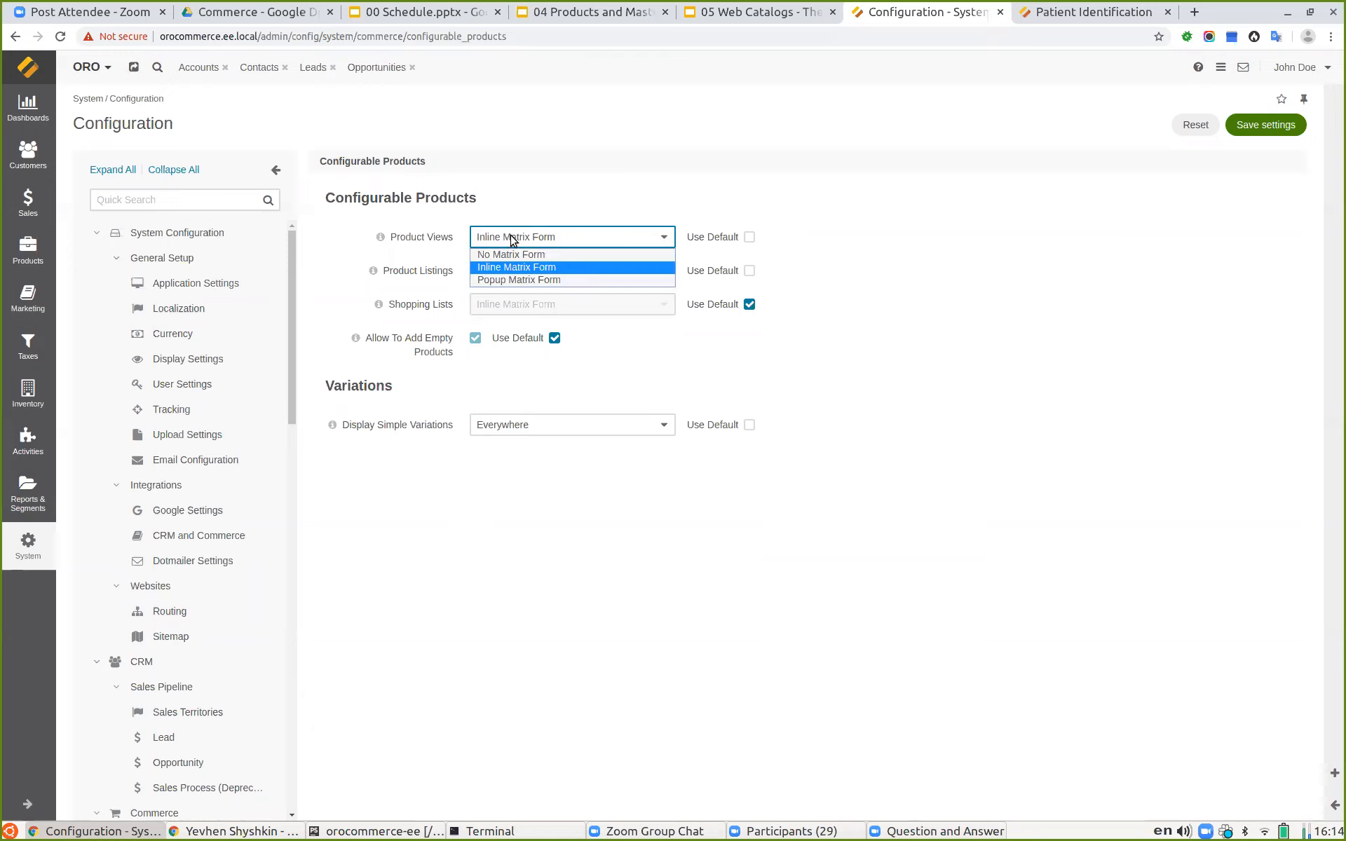
pyautogui.click(540, 256)
pyautogui.click(529, 272)
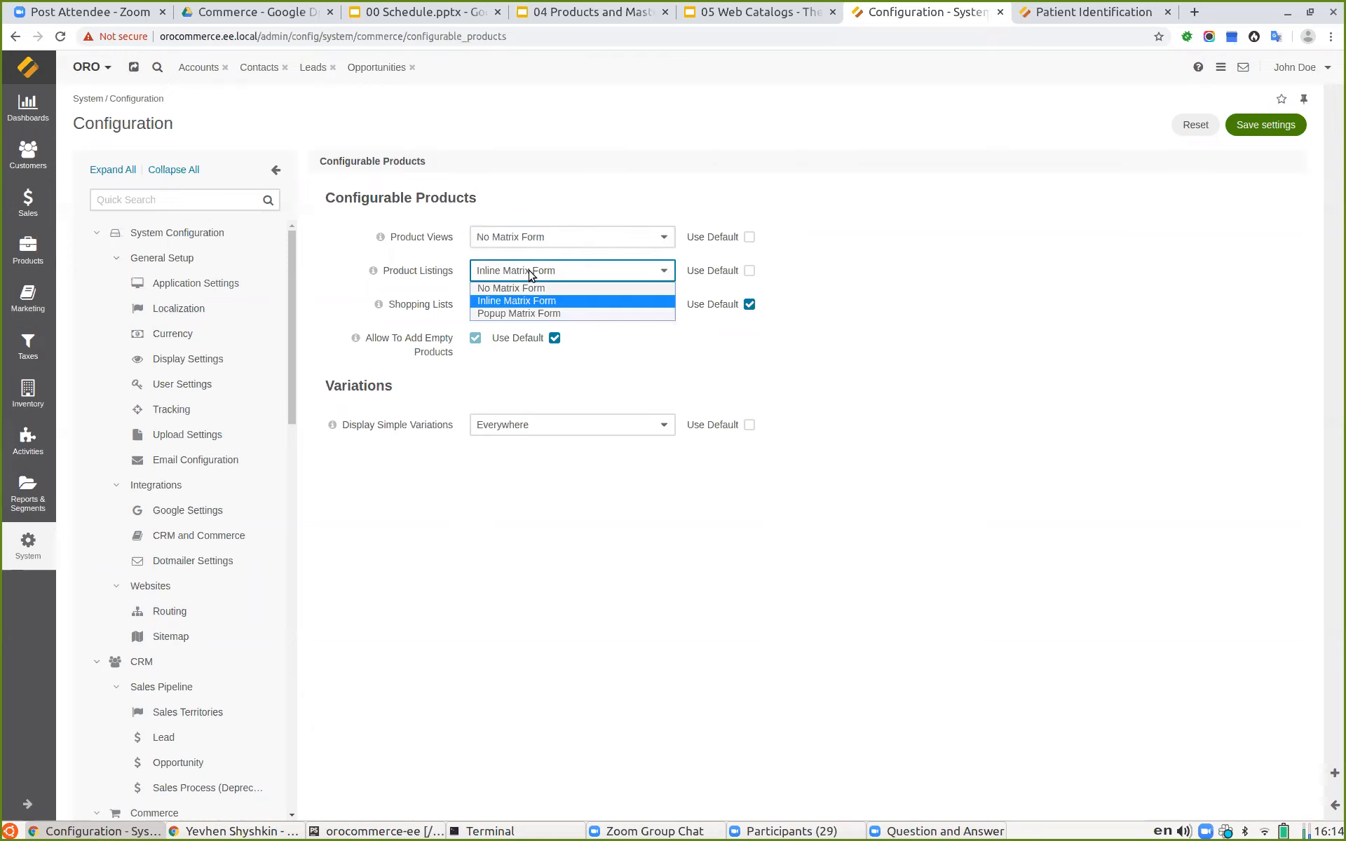
pyautogui.click(525, 313)
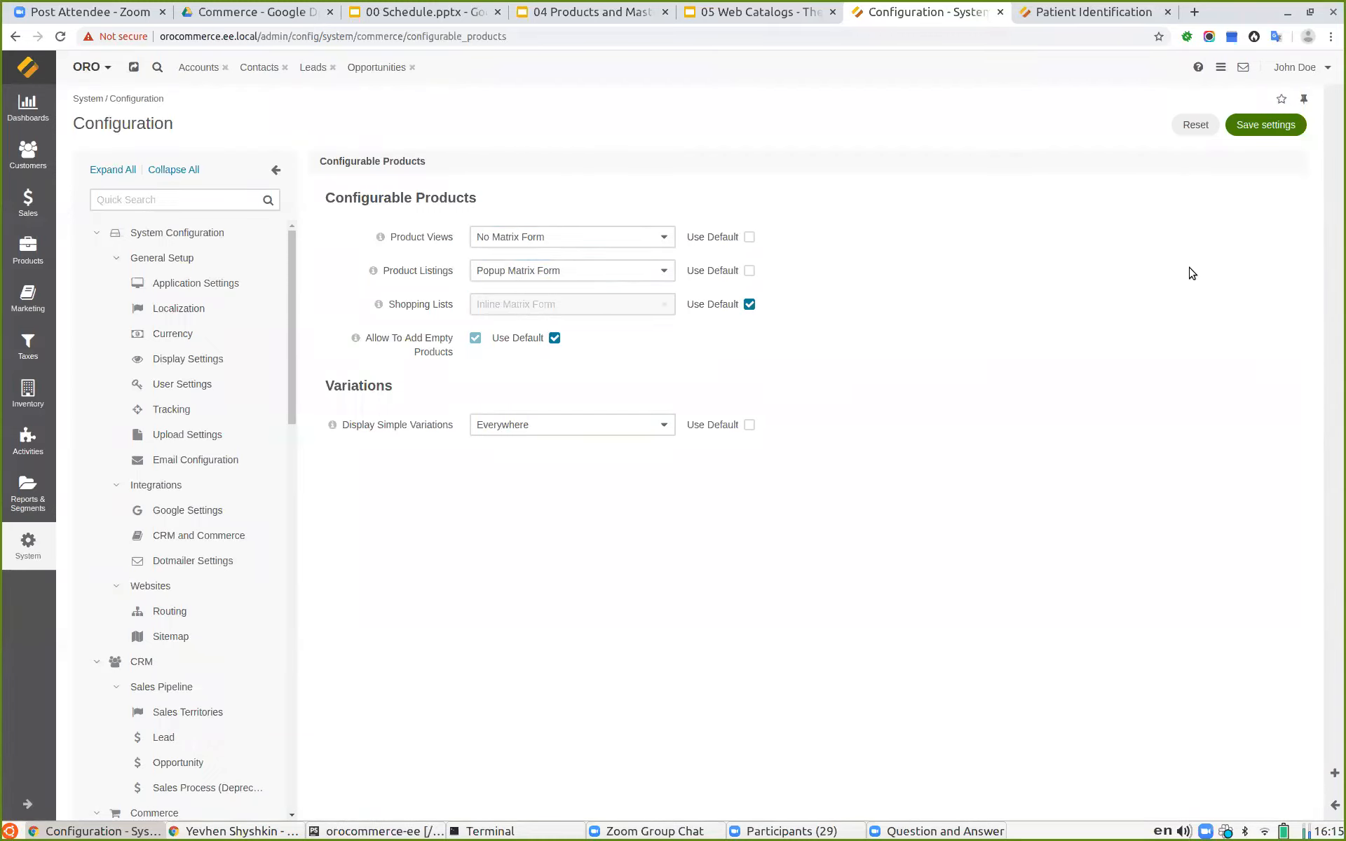
pyautogui.click(1265, 126)
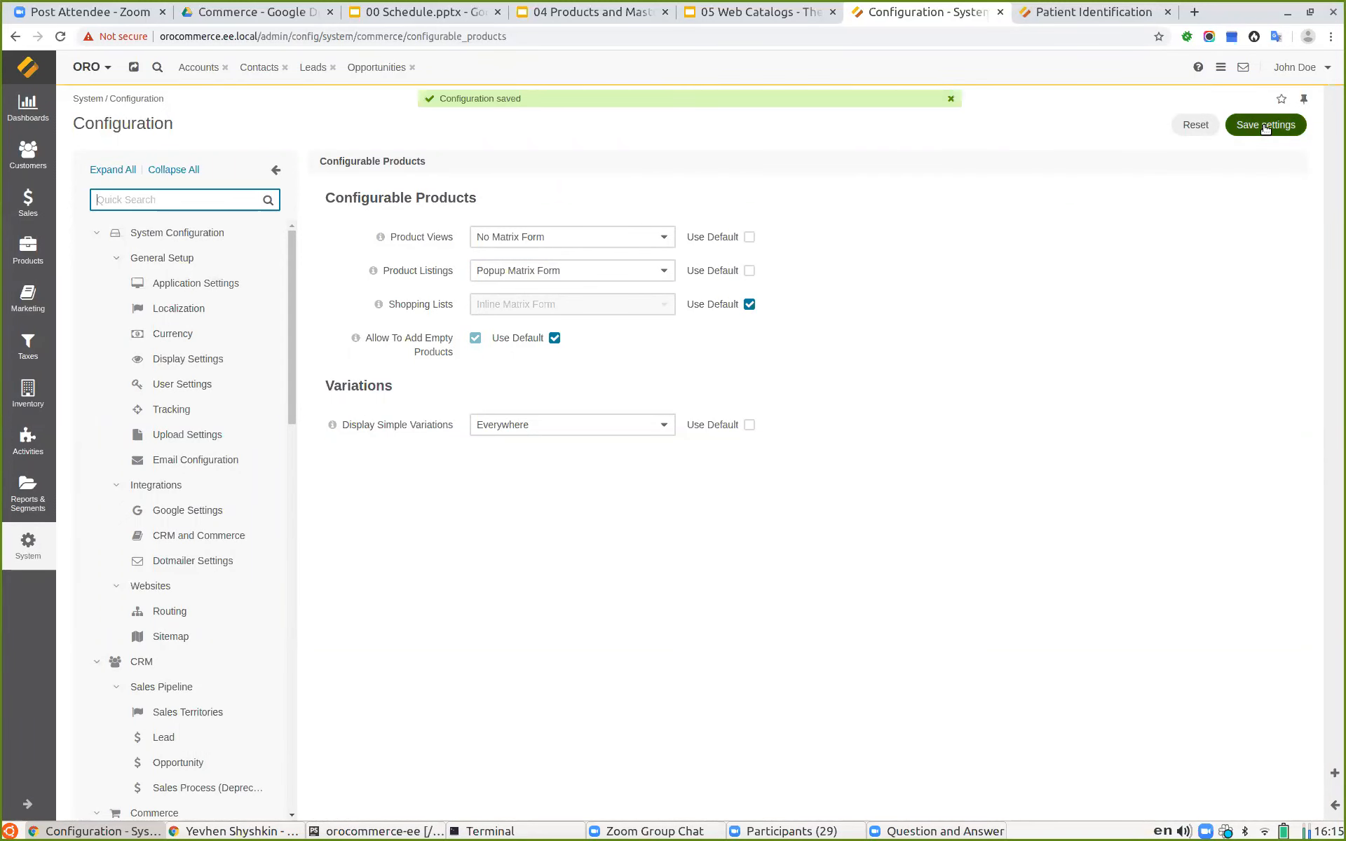
# Step: Reload the storefront category page and update Shopping List 1 through the Medical Tag popup matrix
pyautogui.click(1080, 12)
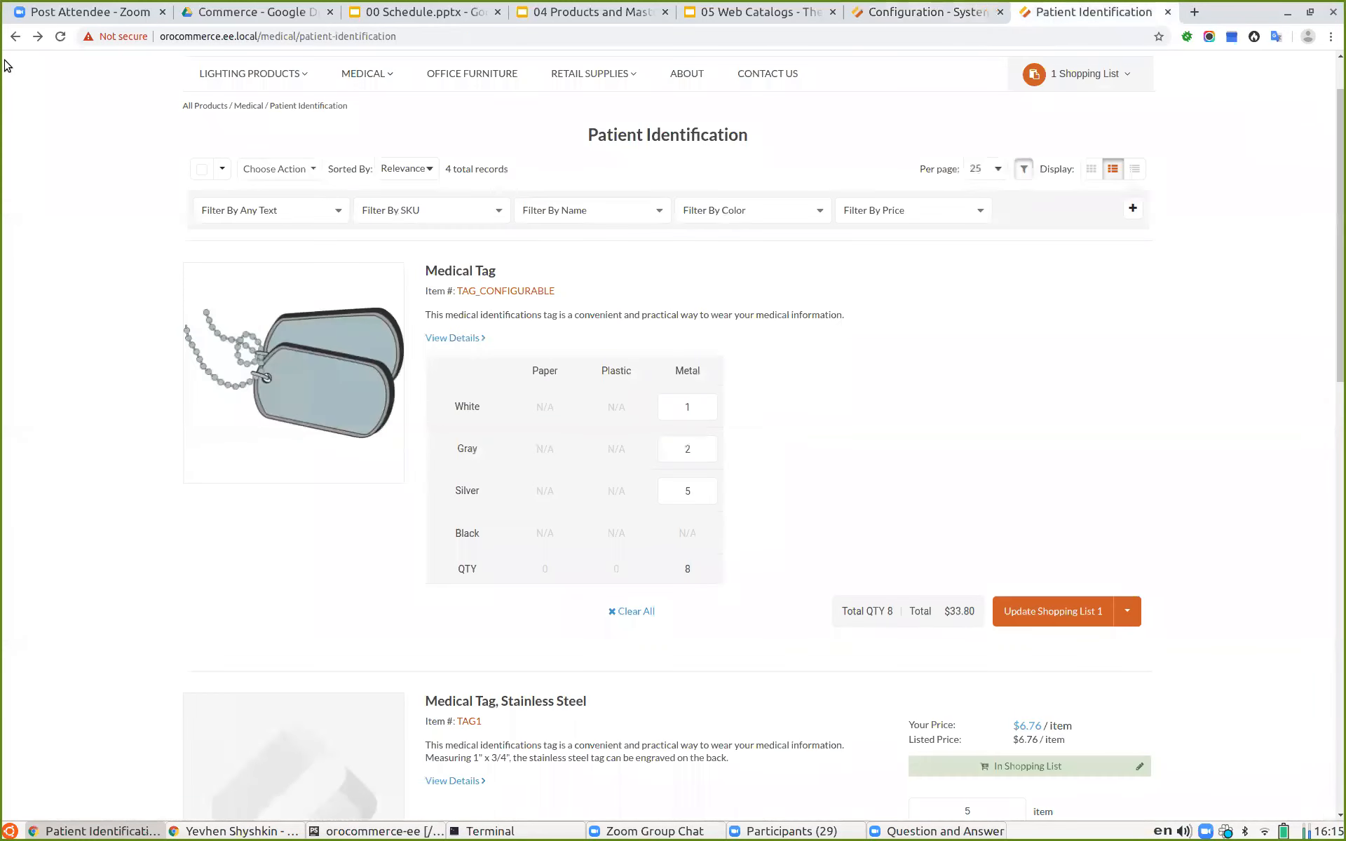
pyautogui.click(62, 37)
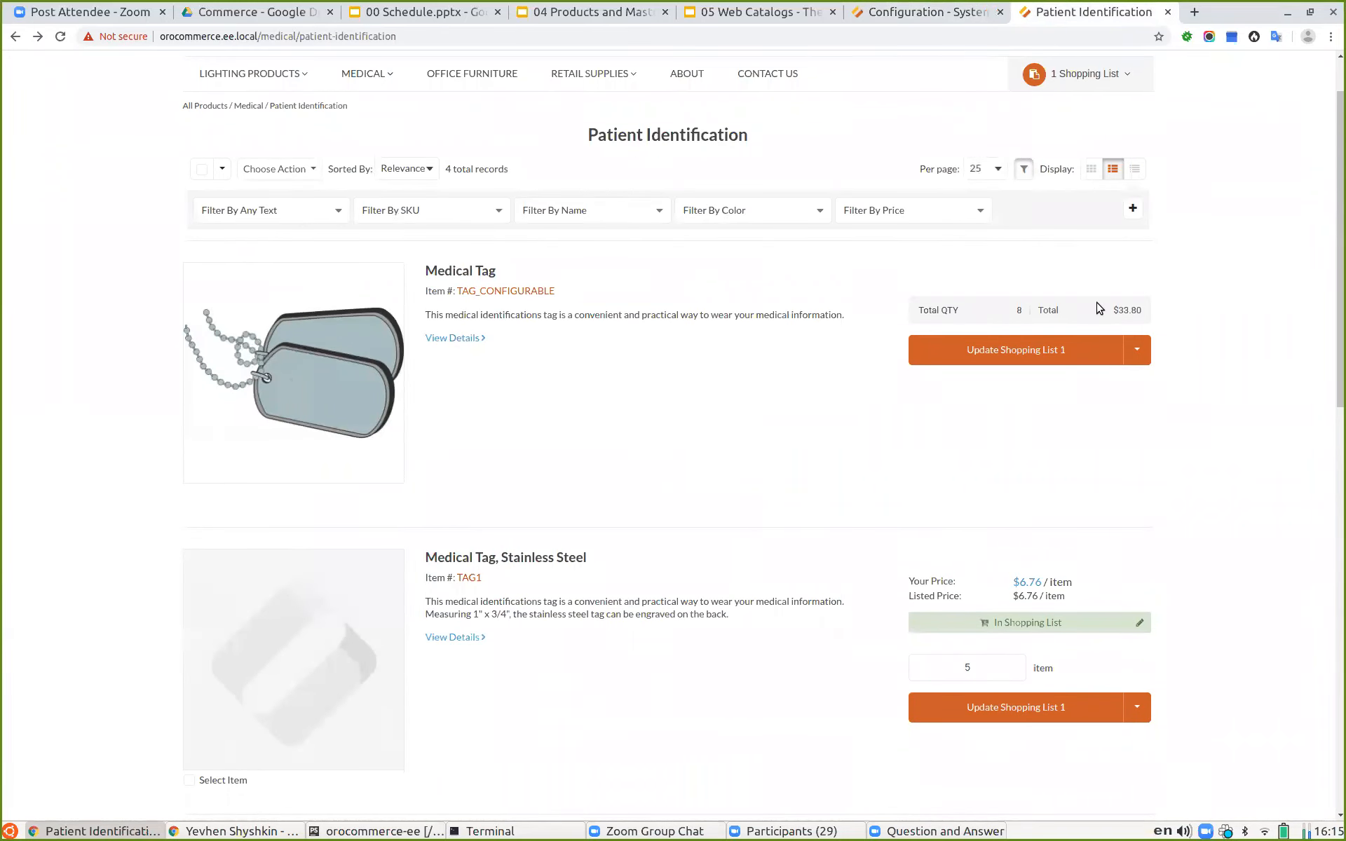
pyautogui.click(965, 351)
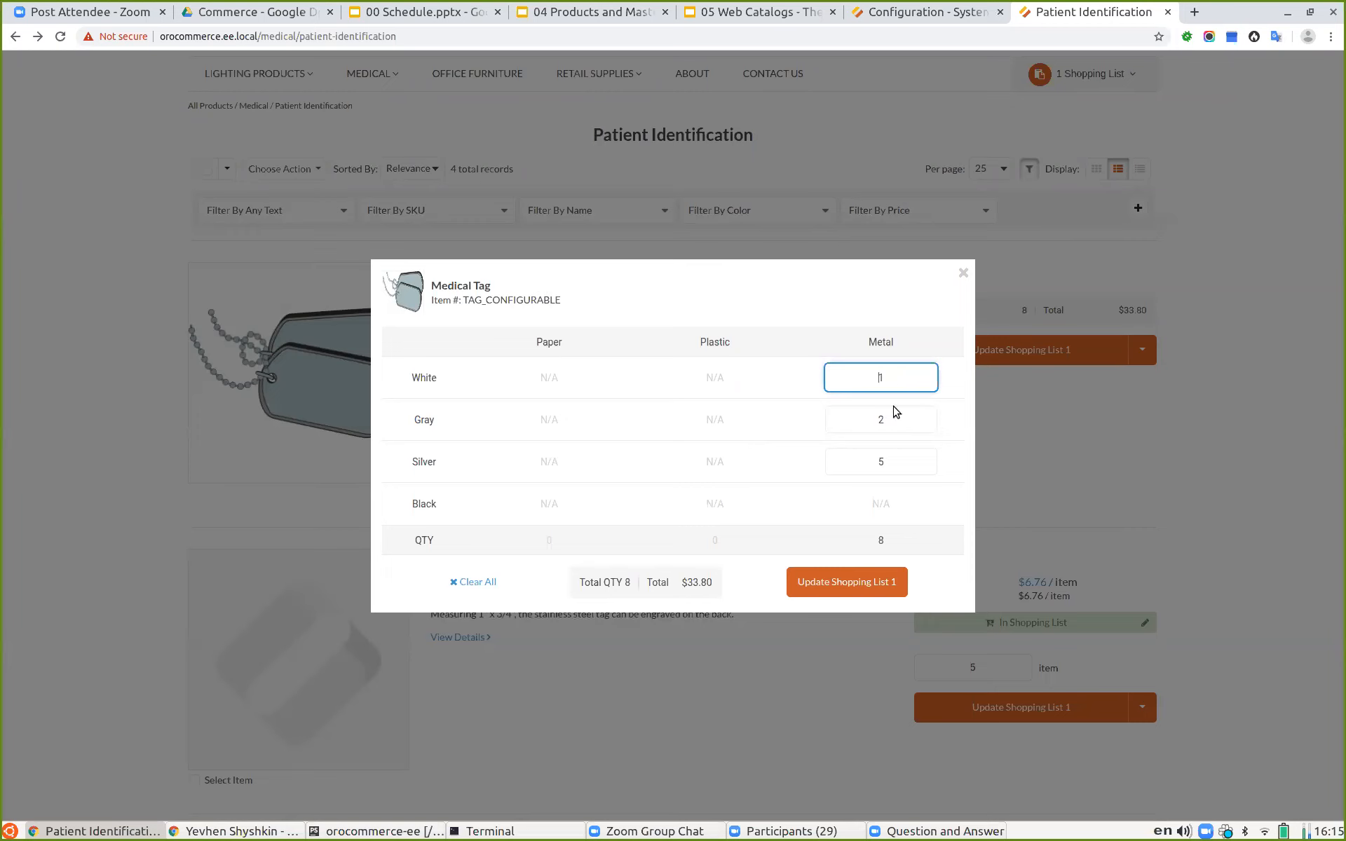
pyautogui.click(837, 591)
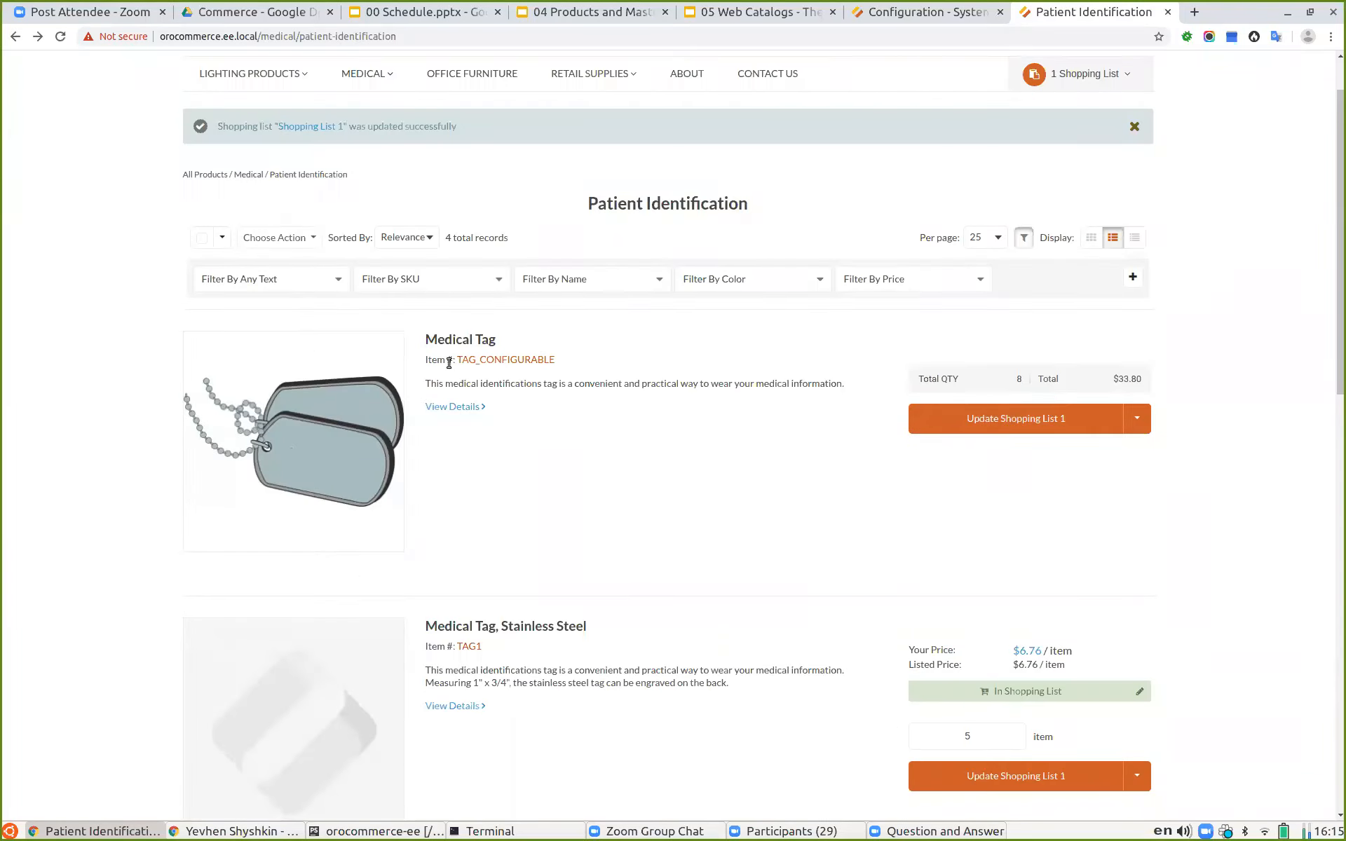
# Step: Open the Medical Tag product page and try its Color and Material variant selectors, ending on Silver and Metal
pyautogui.click(482, 343)
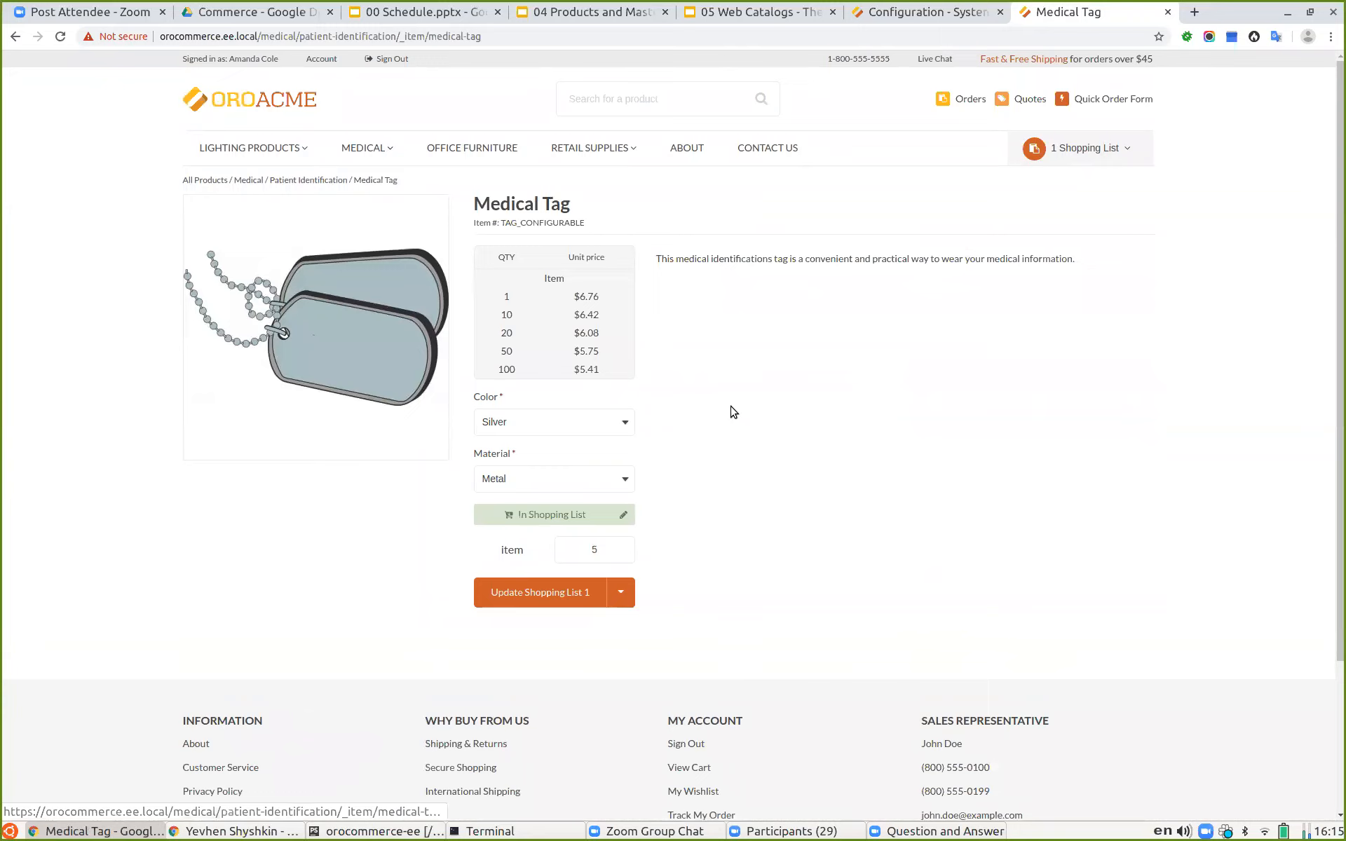
pyautogui.click(568, 421)
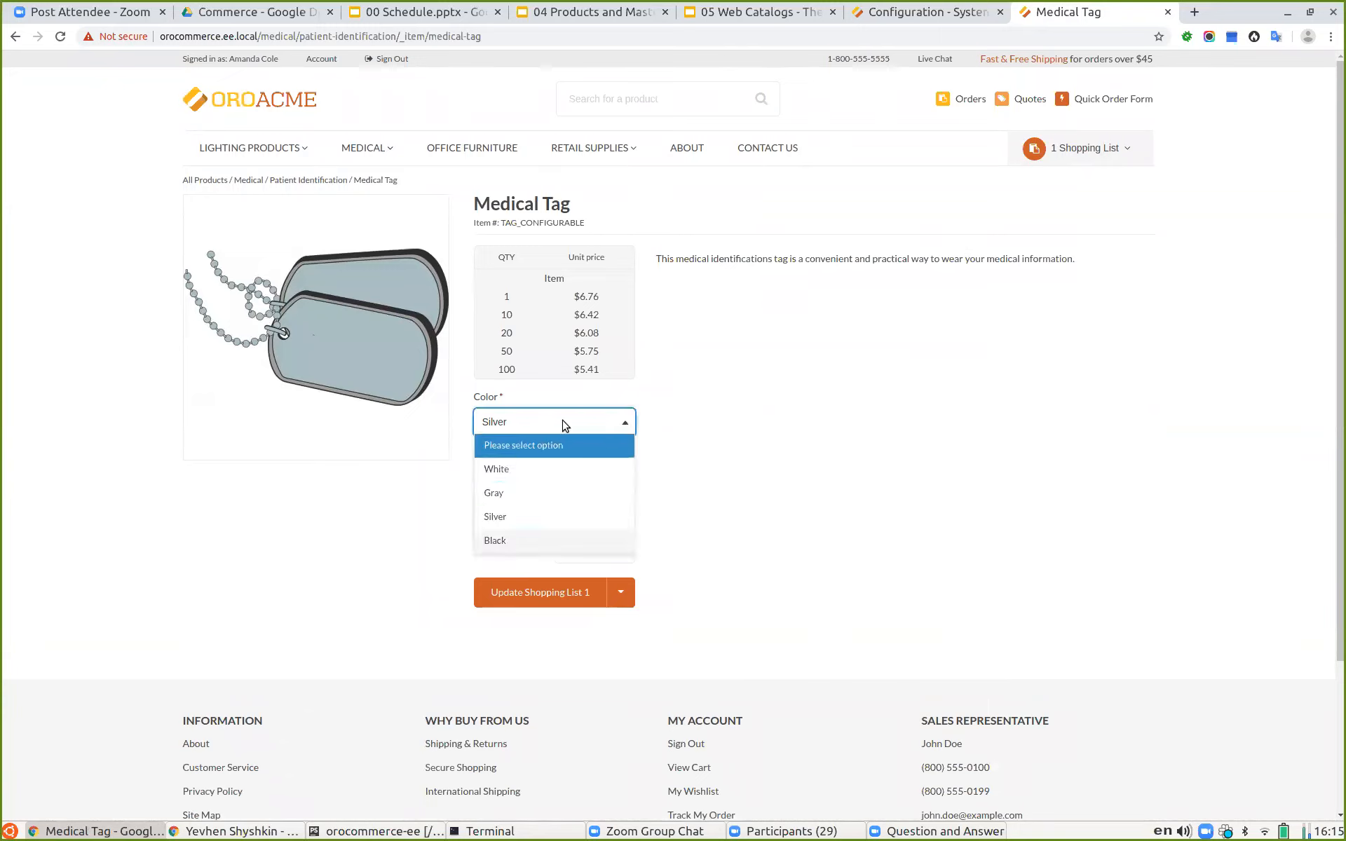
pyautogui.click(525, 469)
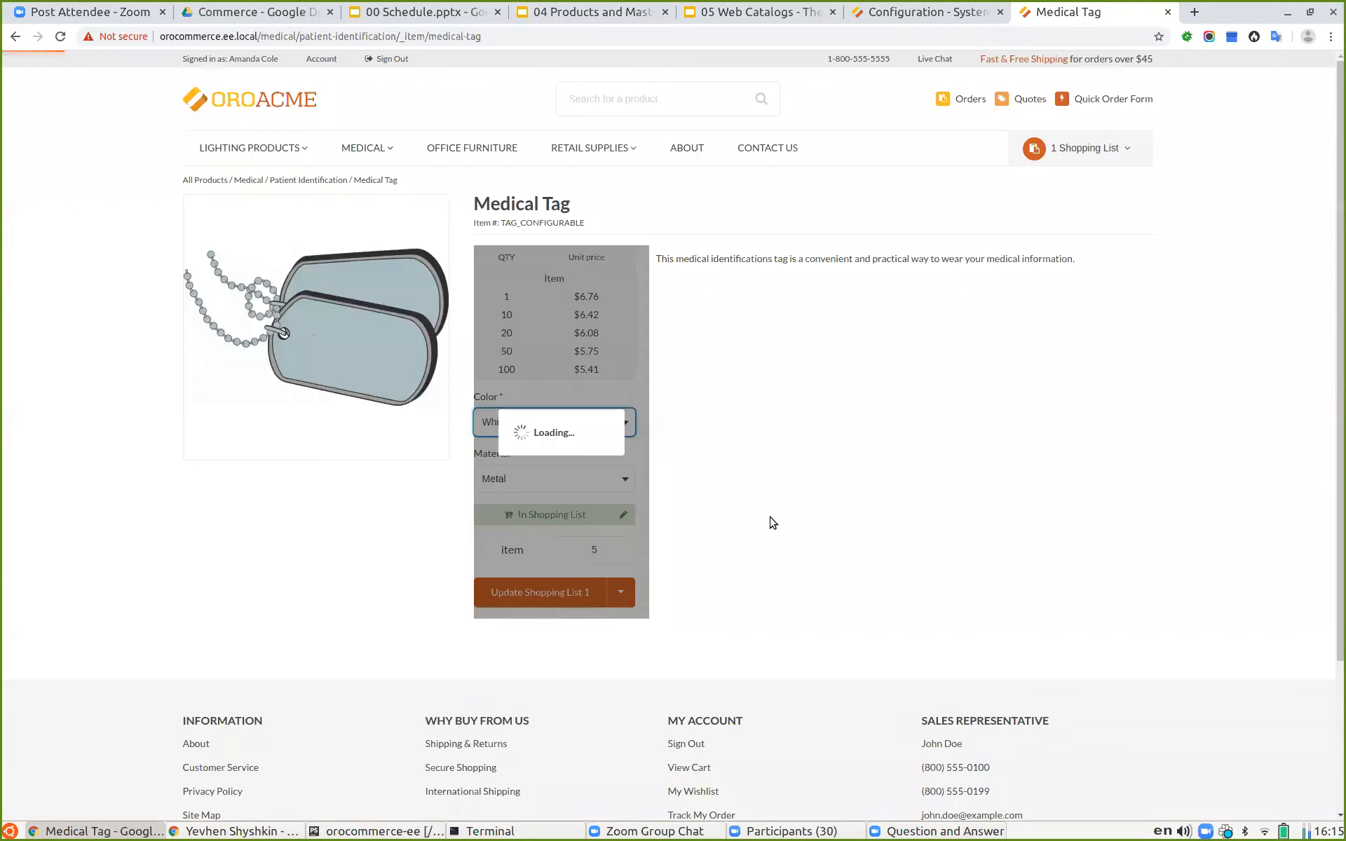
pyautogui.click(476, 517)
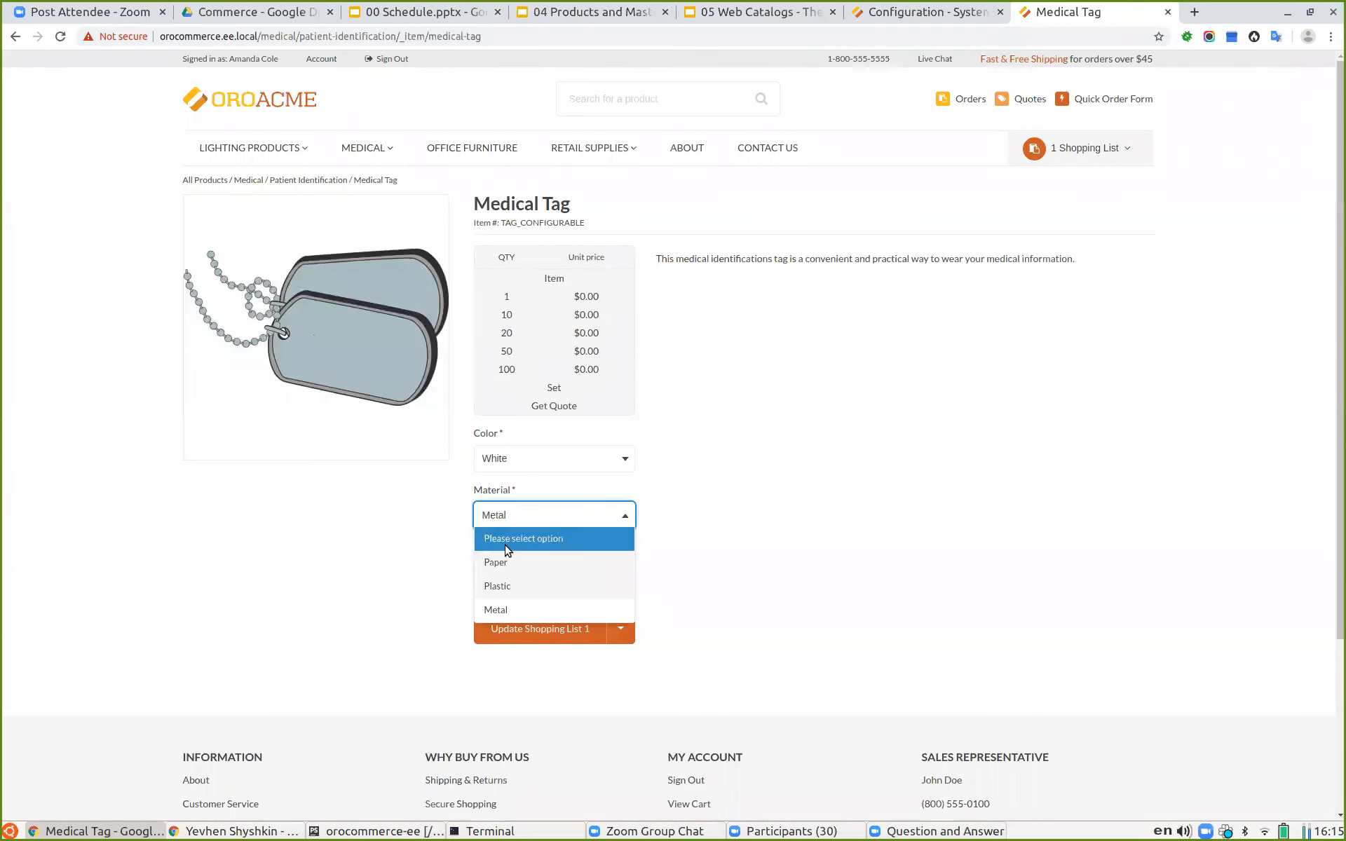
pyautogui.click(490, 609)
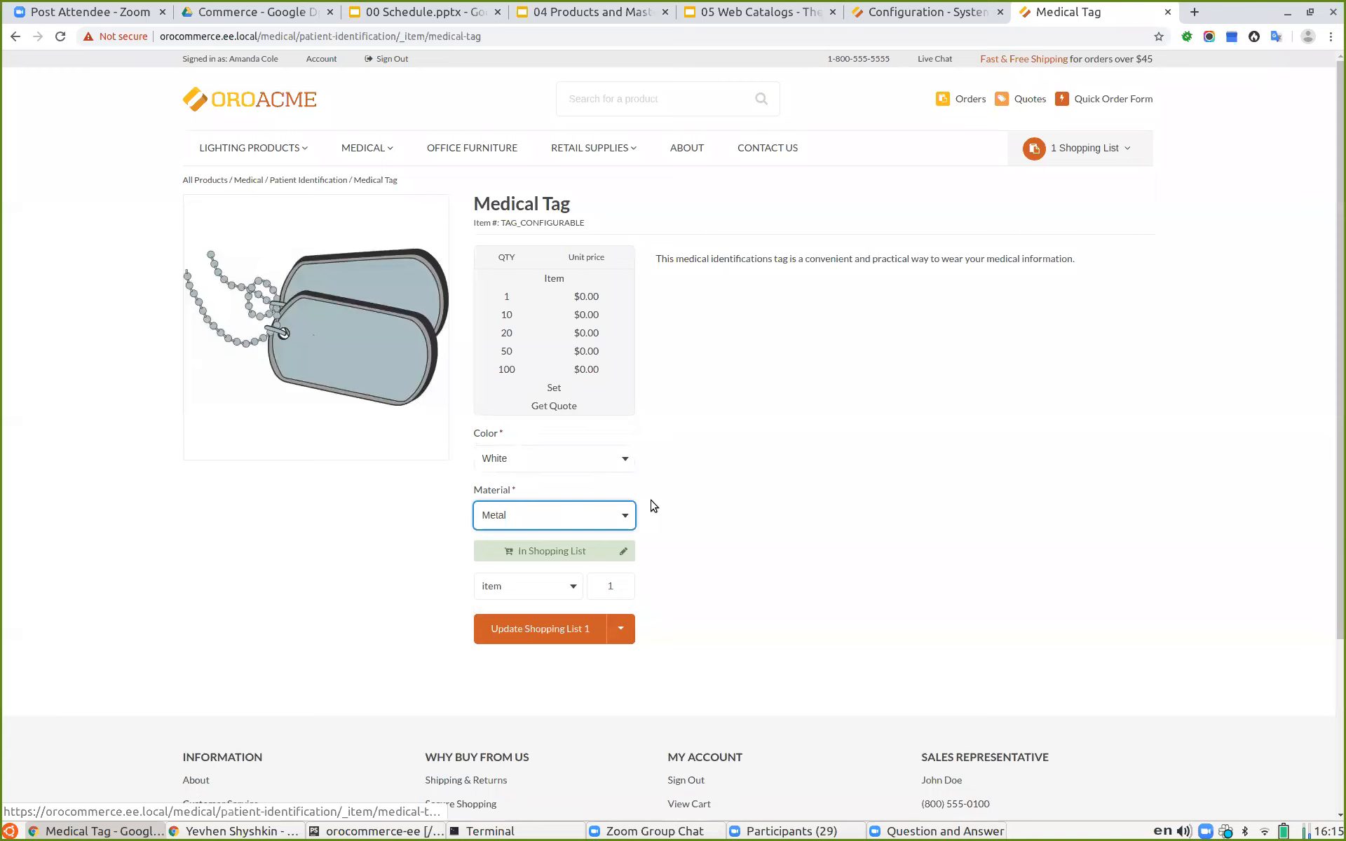
pyautogui.click(515, 459)
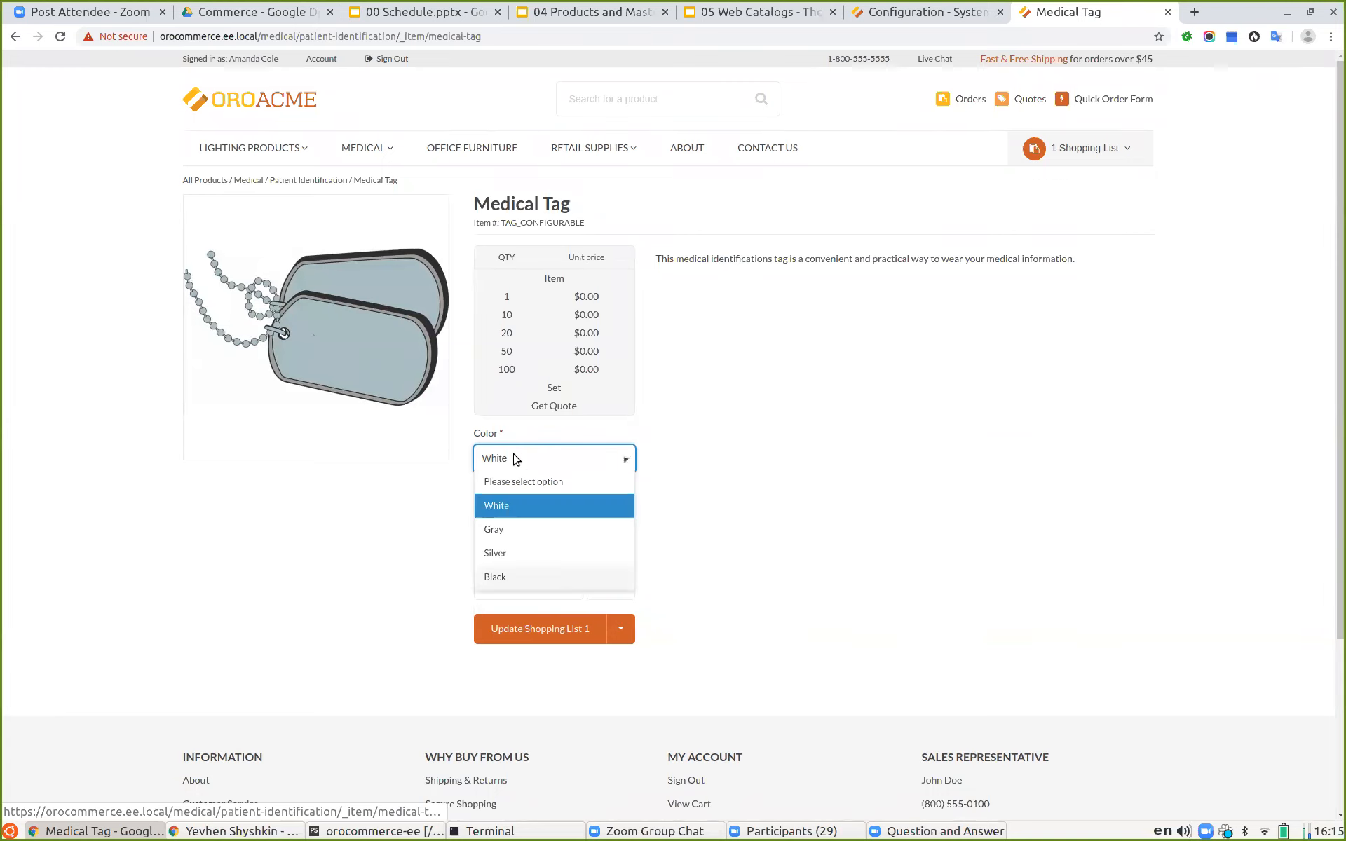
pyautogui.click(522, 553)
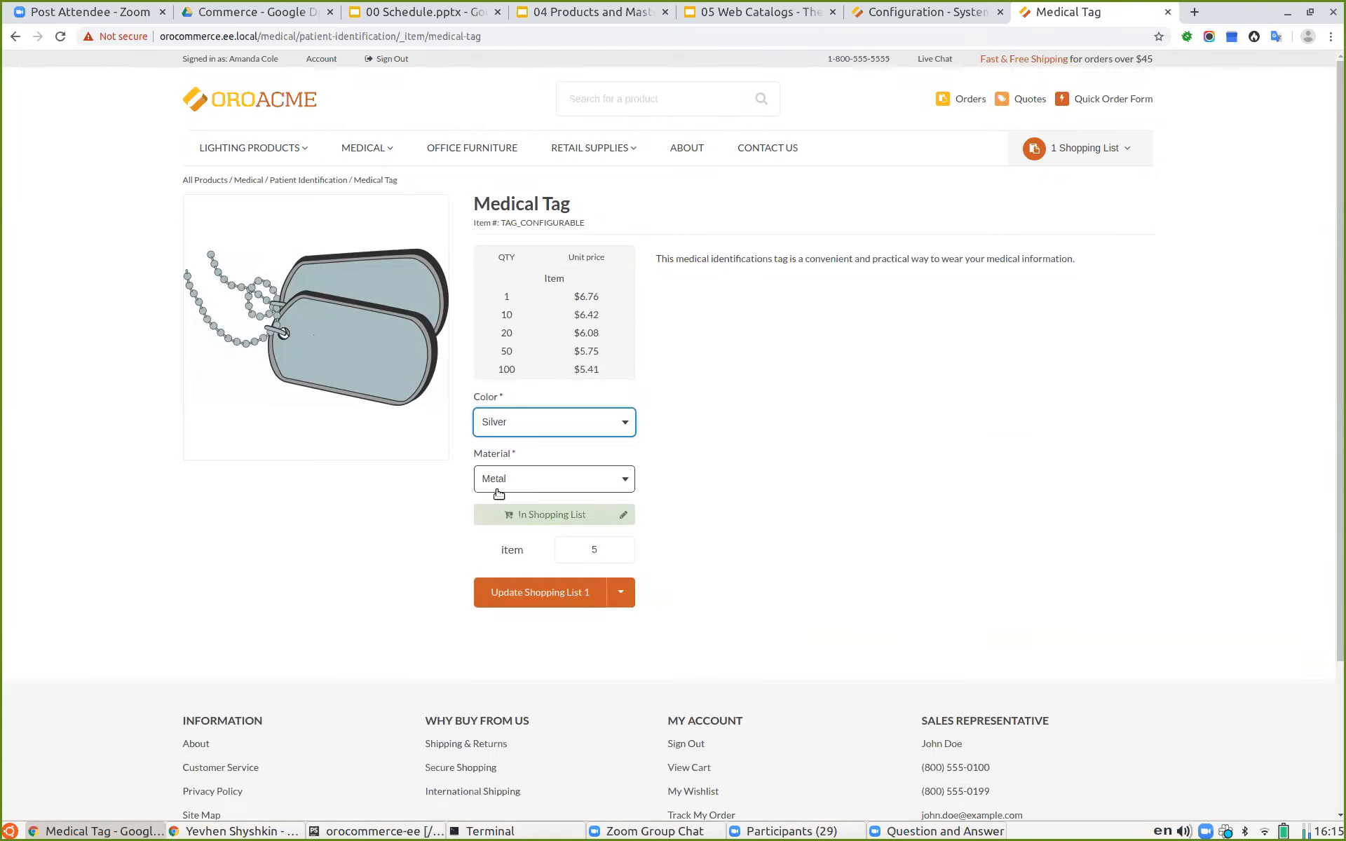
pyautogui.click(586, 550)
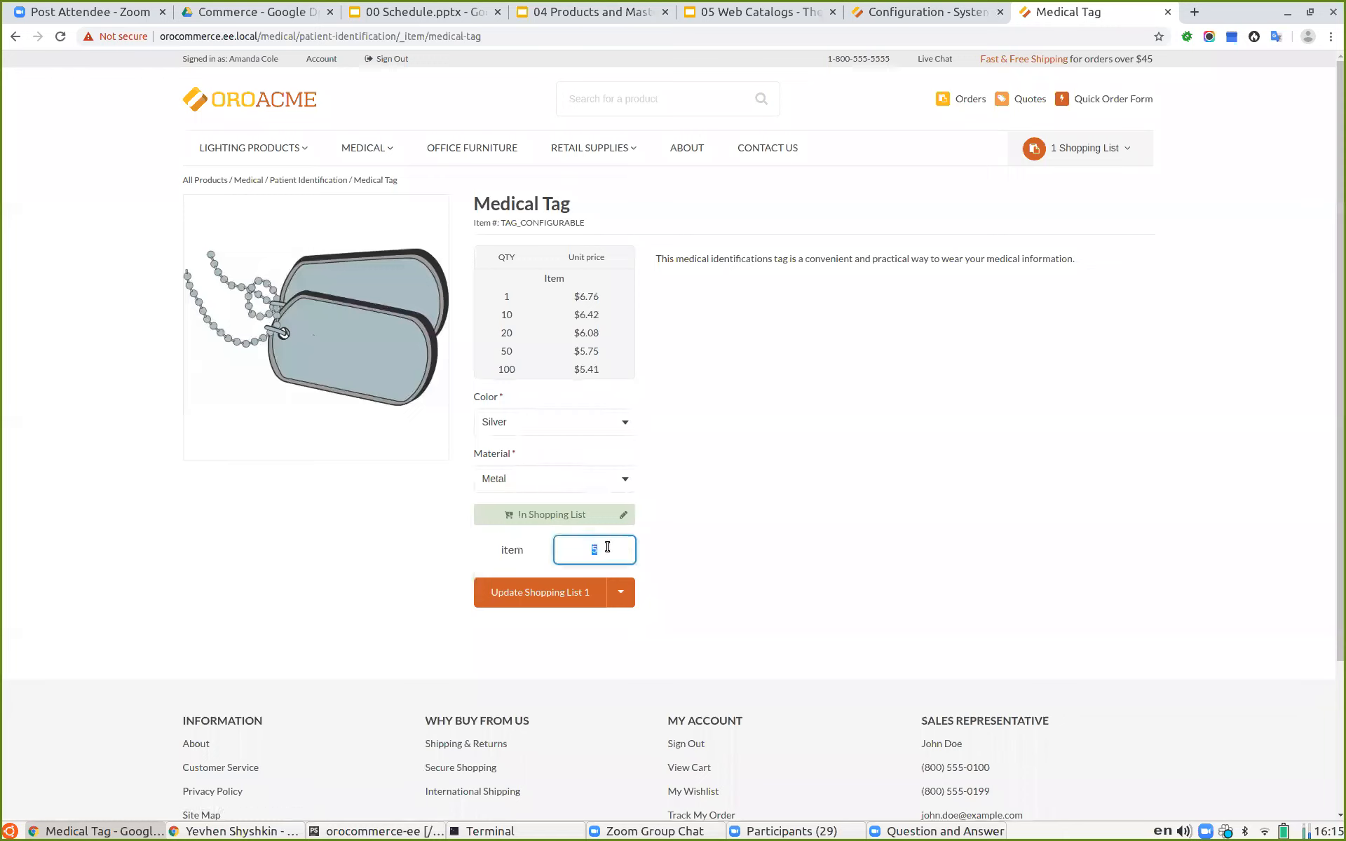
pyautogui.click(824, 534)
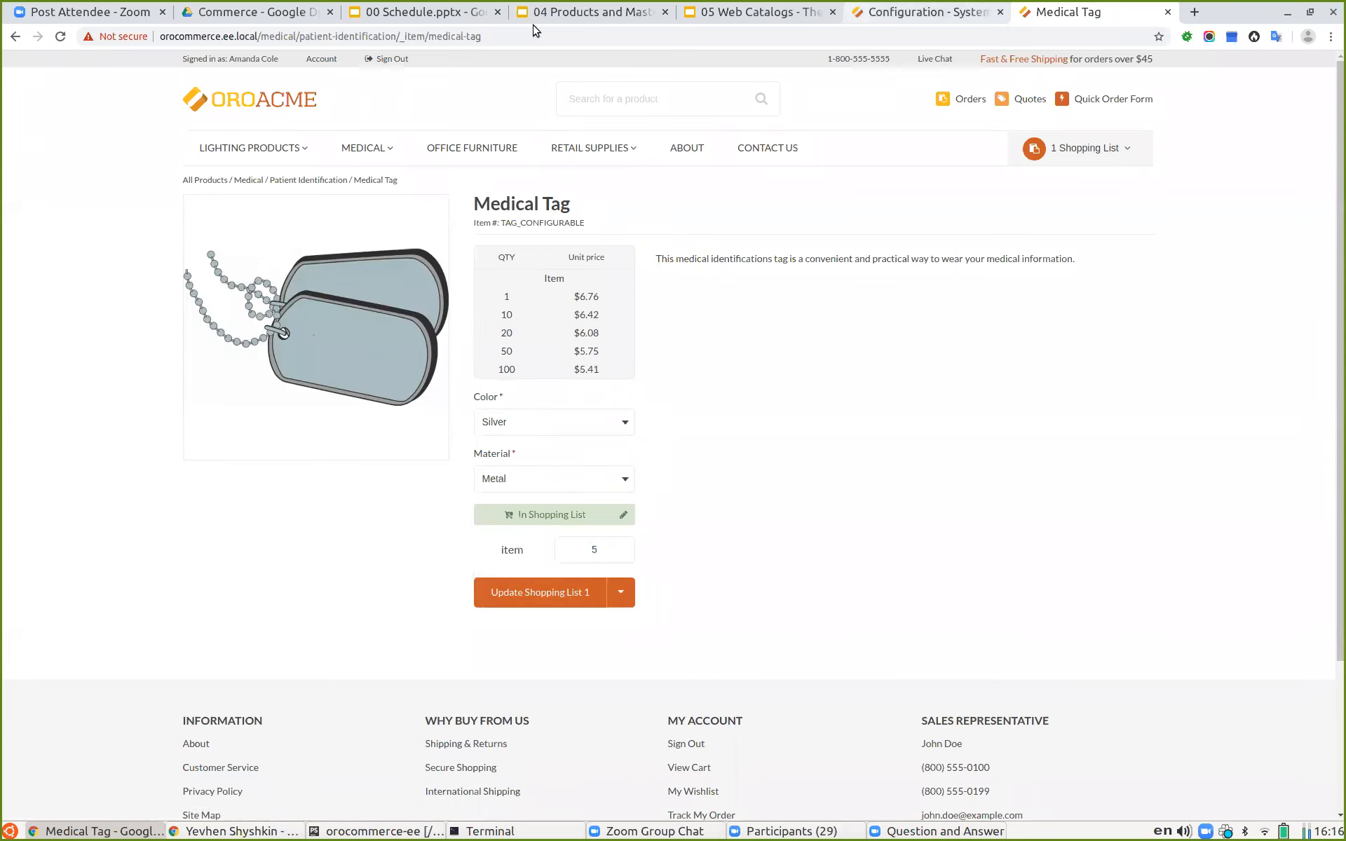
# Step: Review the Configurable product slide, then browse the storefront's Patient Identification category listing of tag products
pyautogui.click(565, 12)
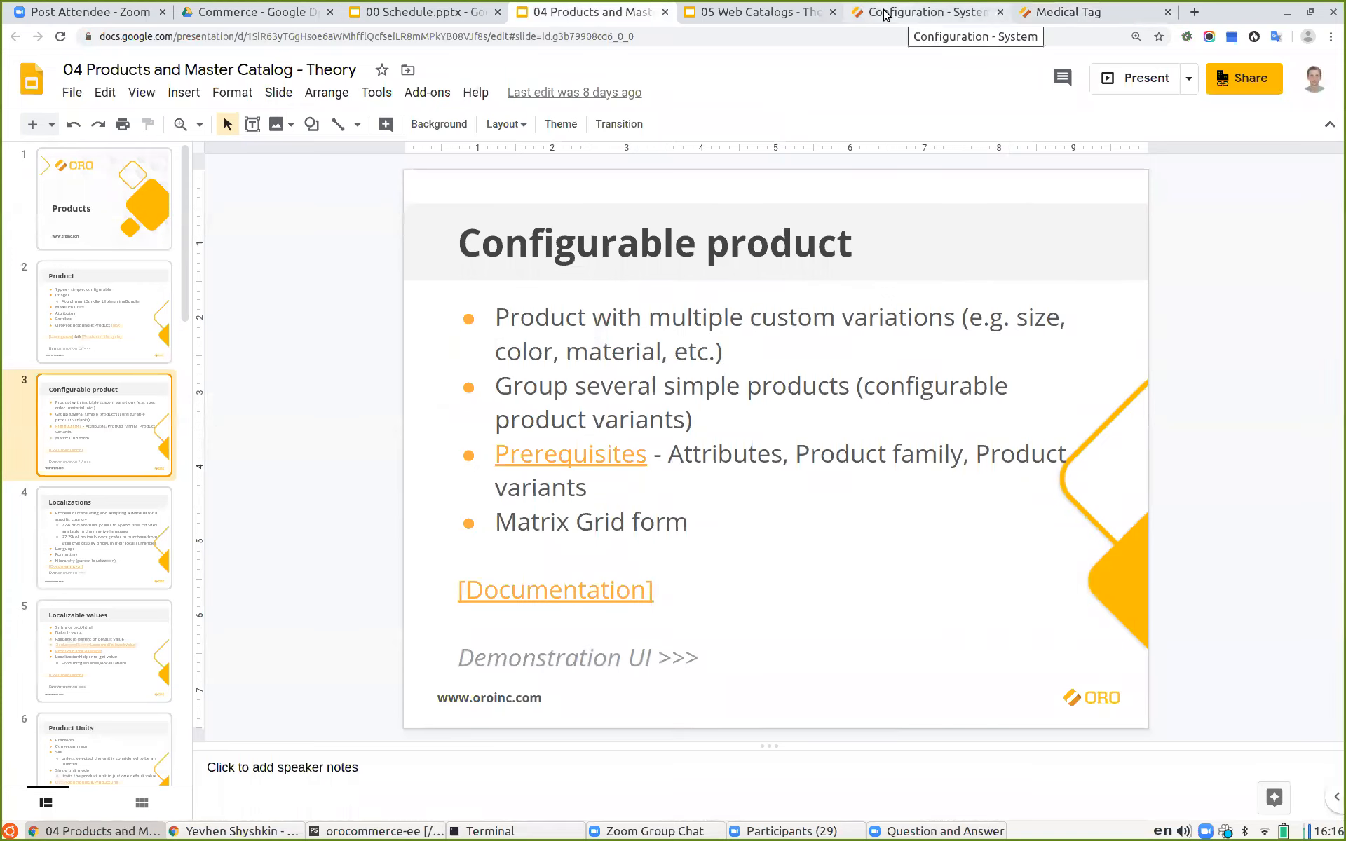
pyautogui.click(884, 15)
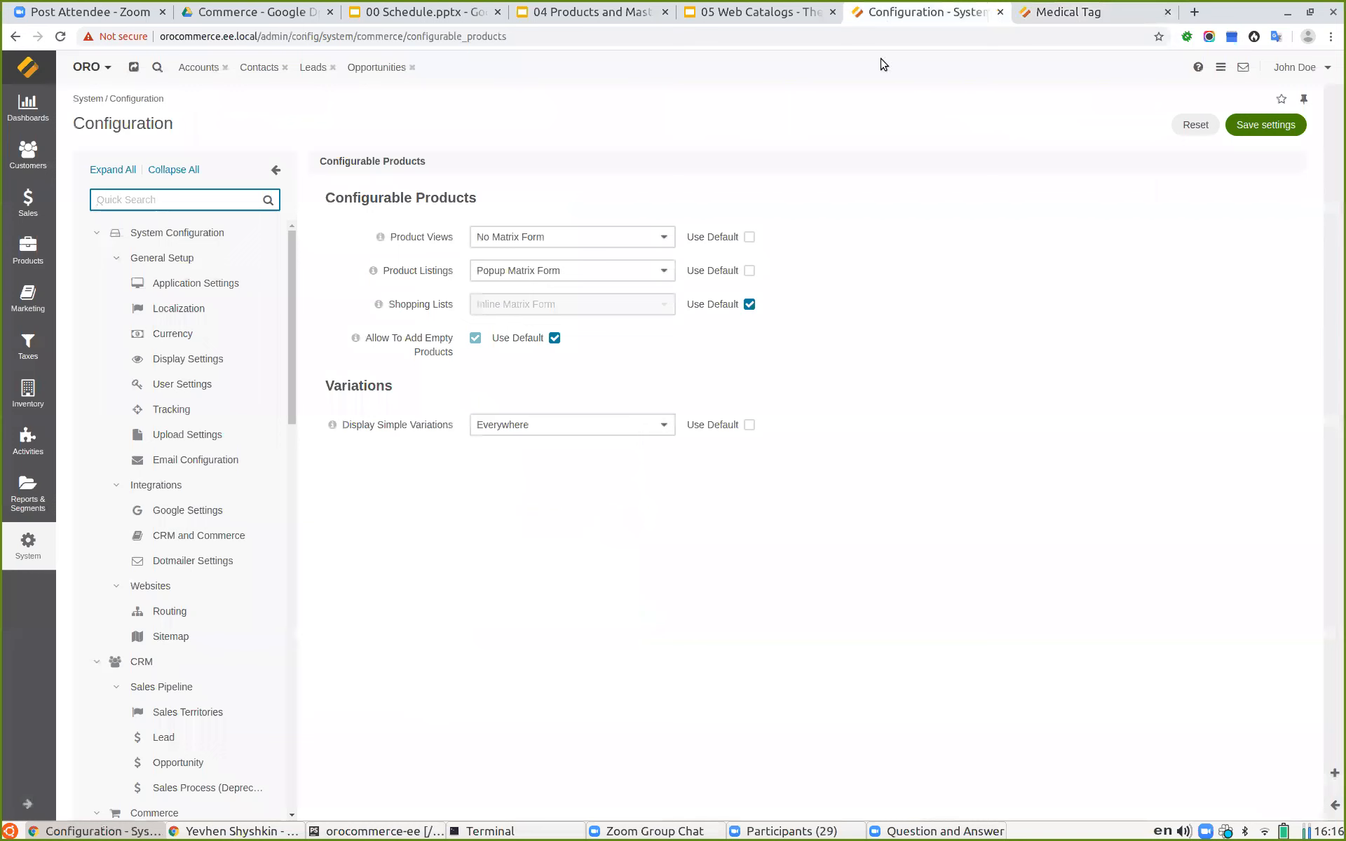
pyautogui.click(1051, 10)
pyautogui.moveTo(360, 162)
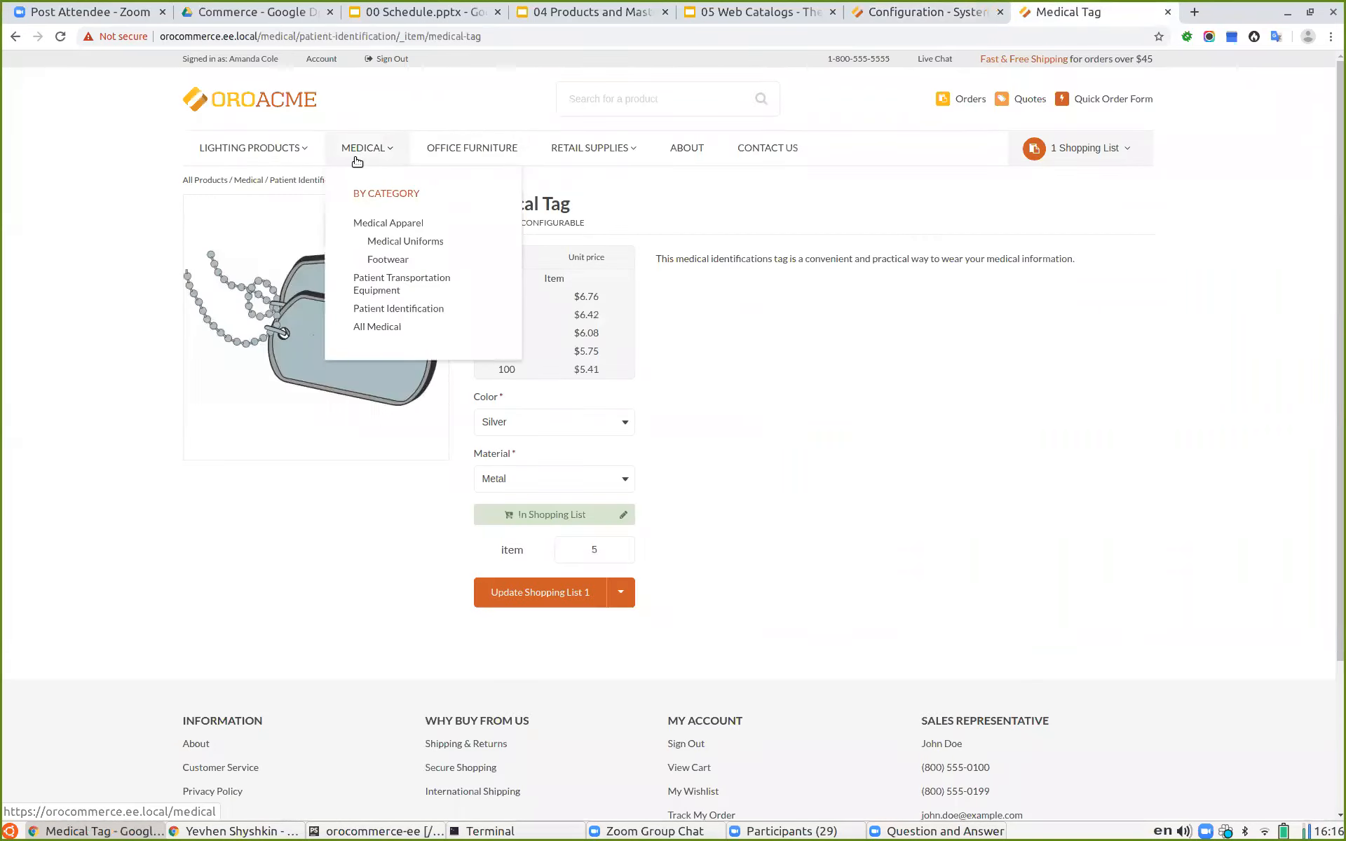
pyautogui.click(404, 315)
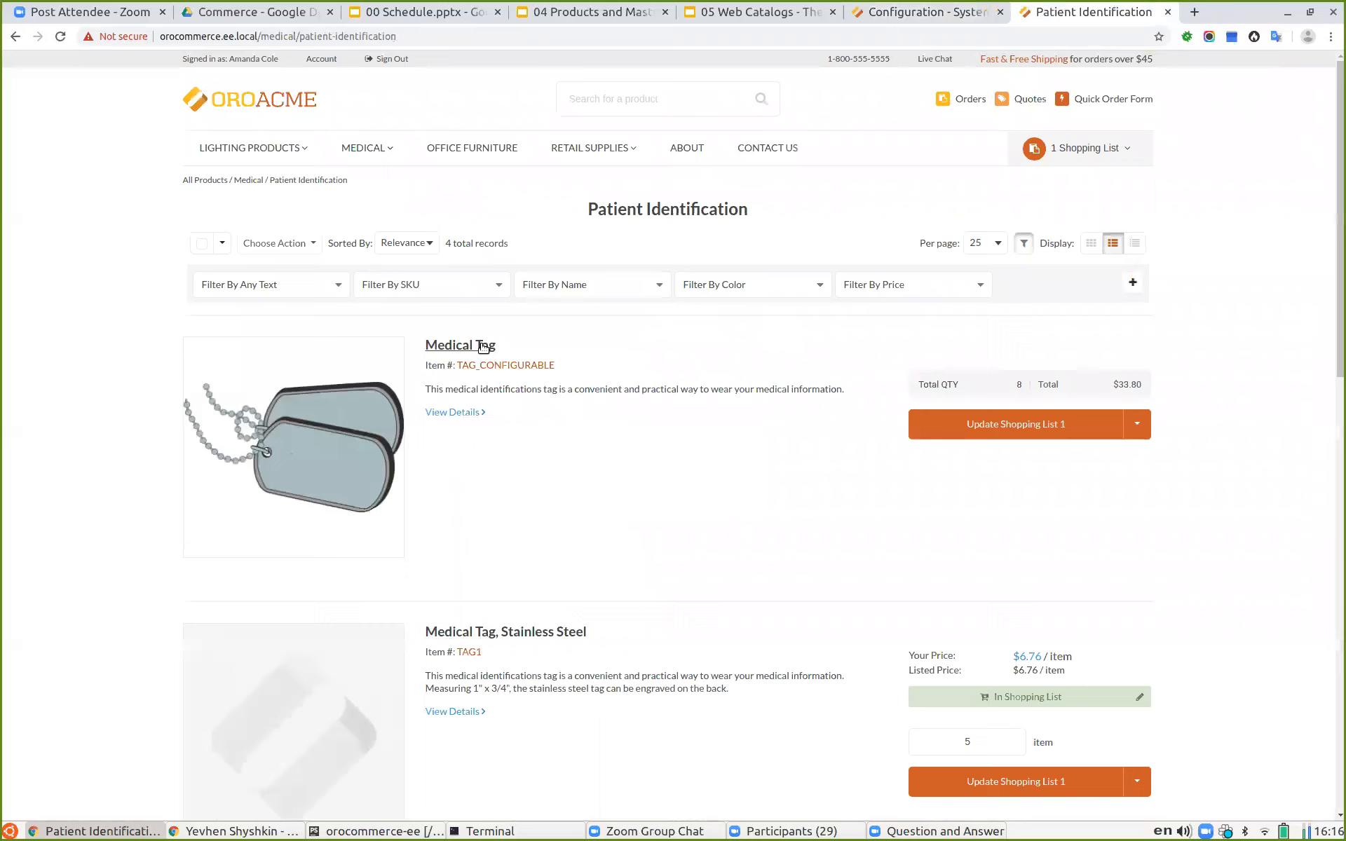
pyautogui.scroll(-10, 681, 498)
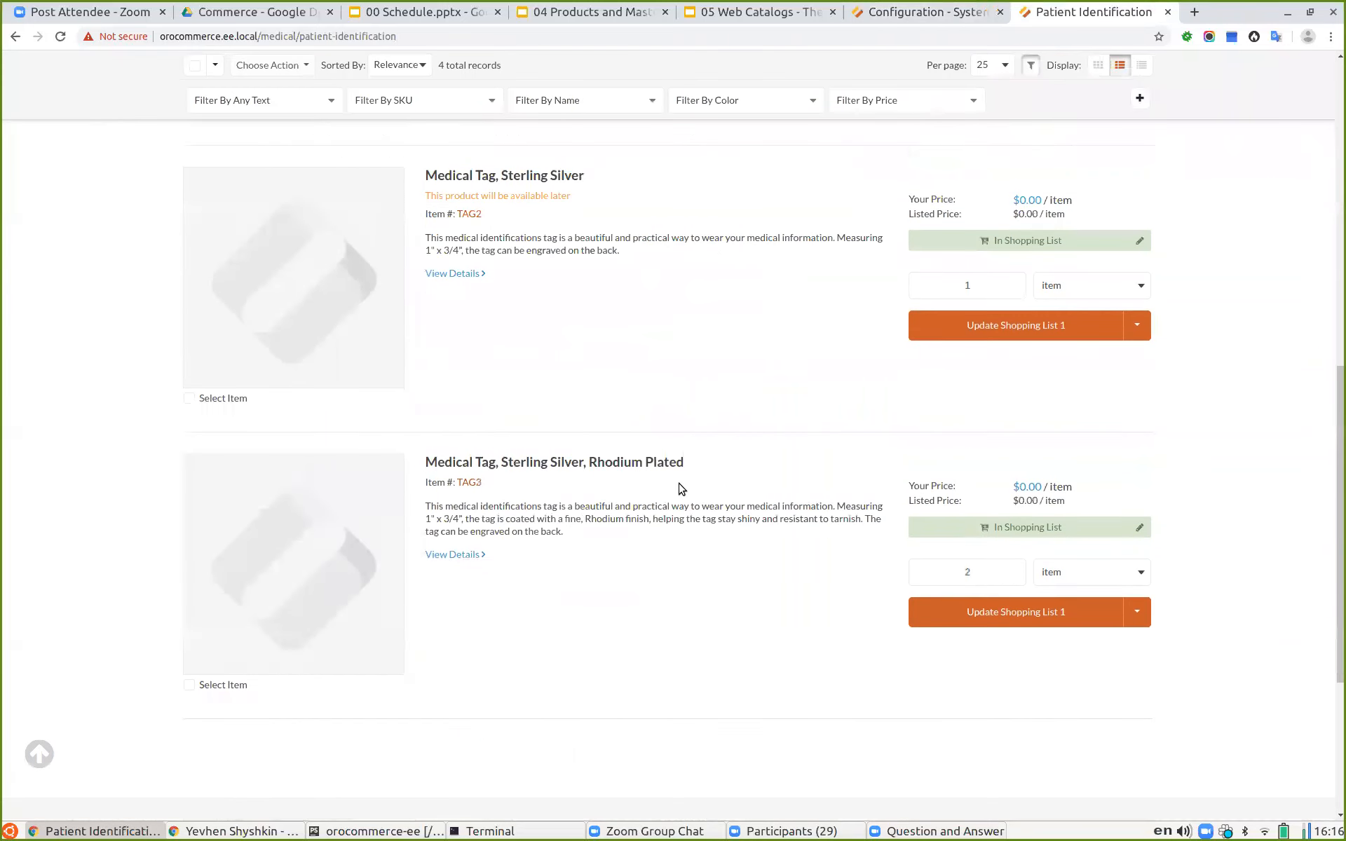
pyautogui.scroll(7, 648, 481)
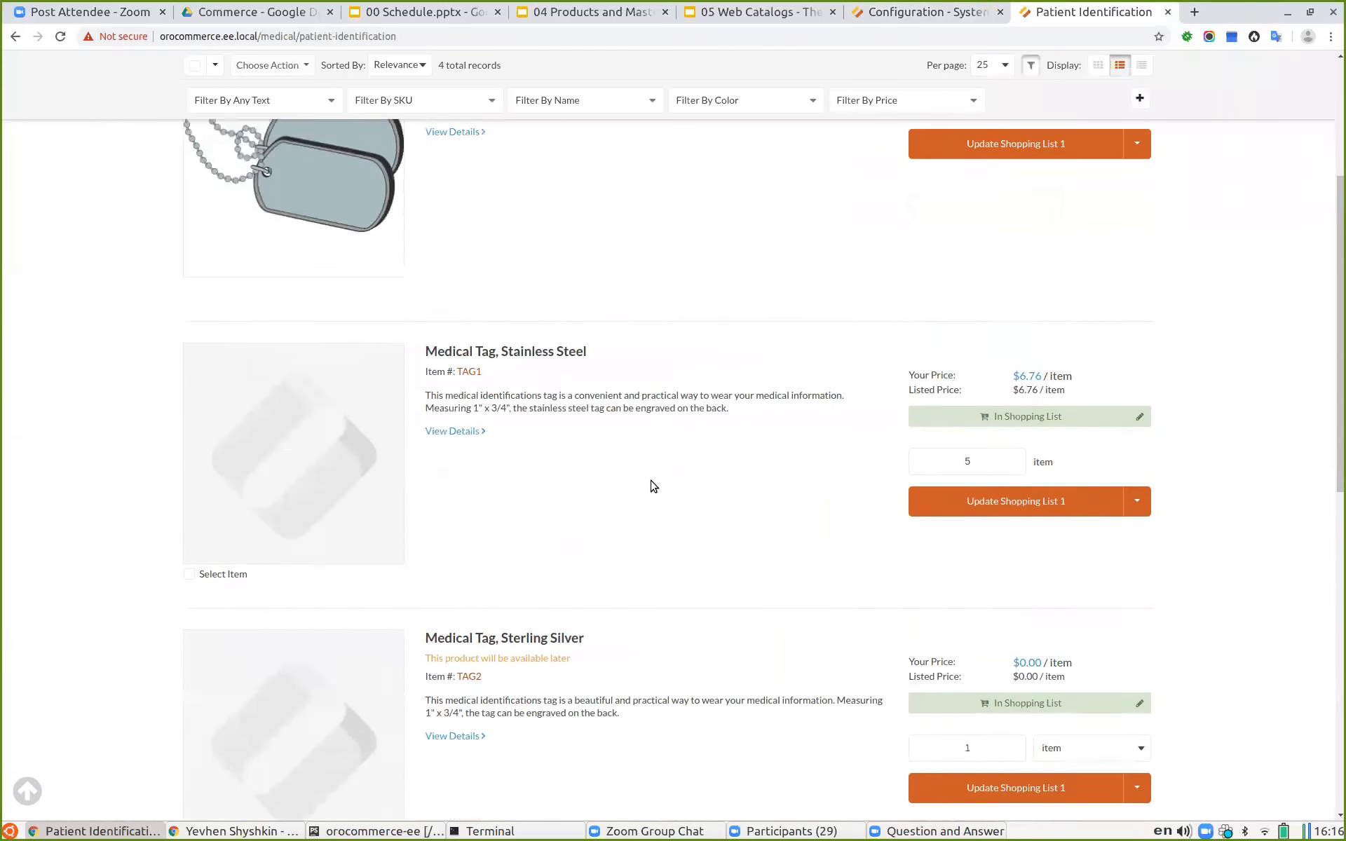
pyautogui.scroll(1, 450, 144)
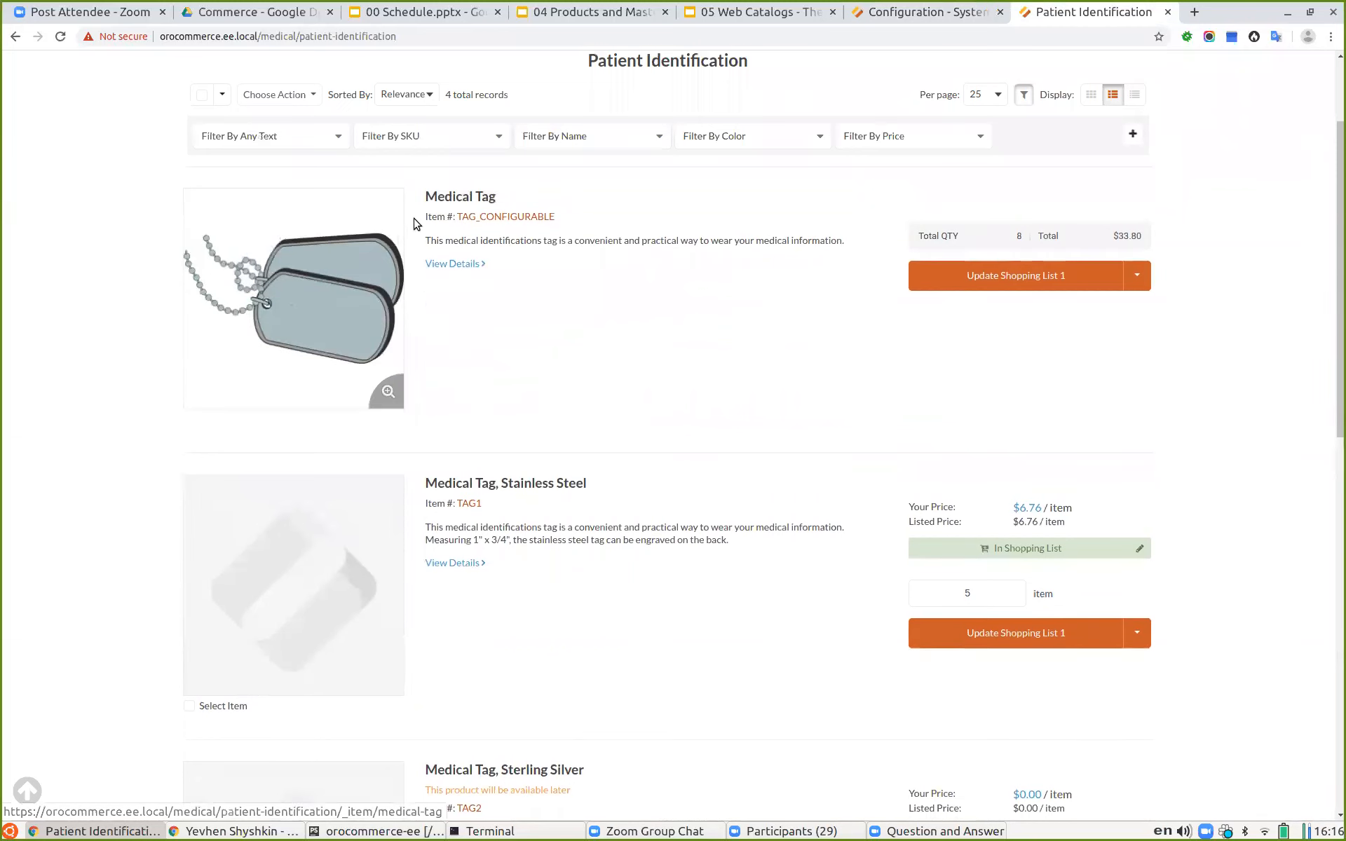
pyautogui.scroll(-2, 641, 414)
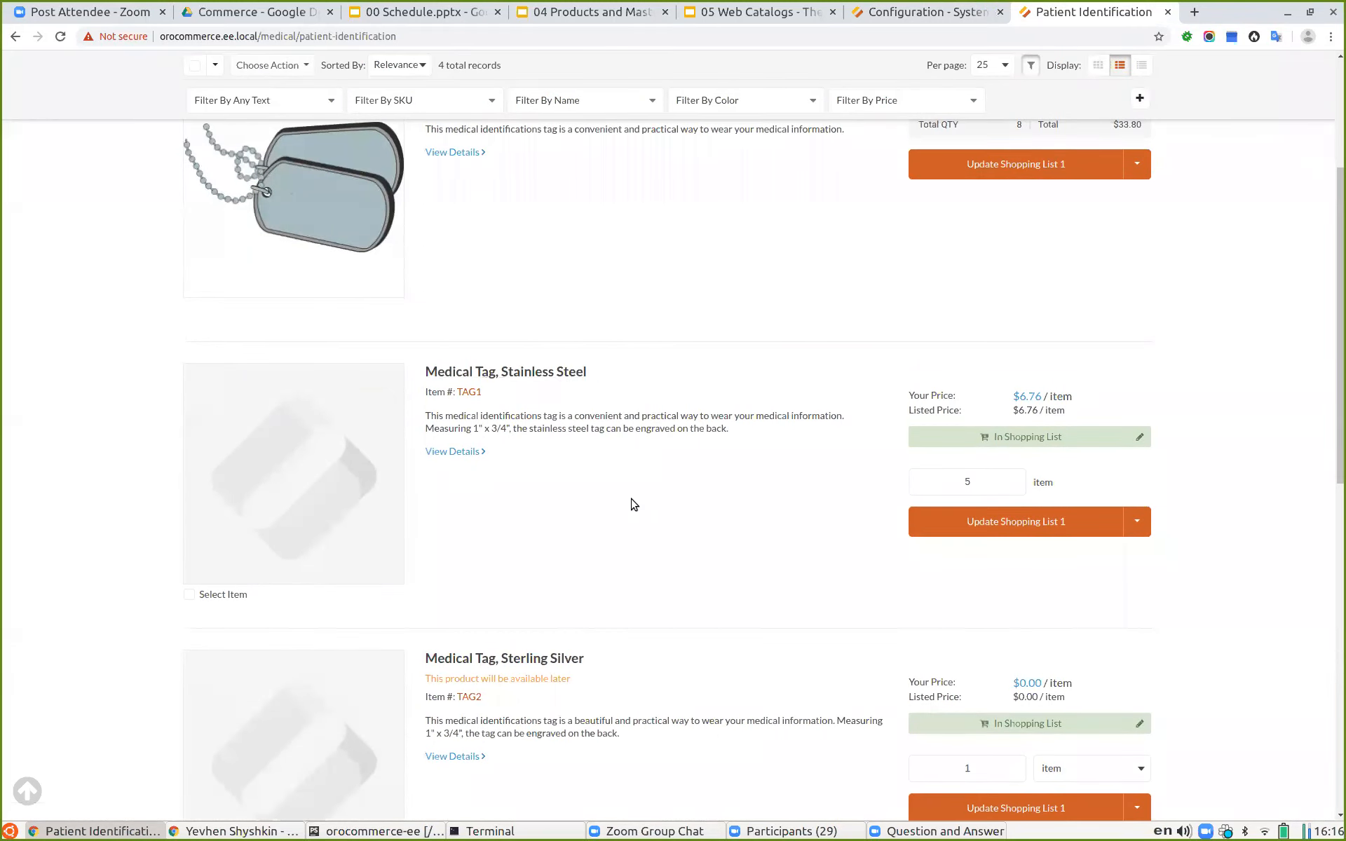
pyautogui.scroll(-1, 631, 503)
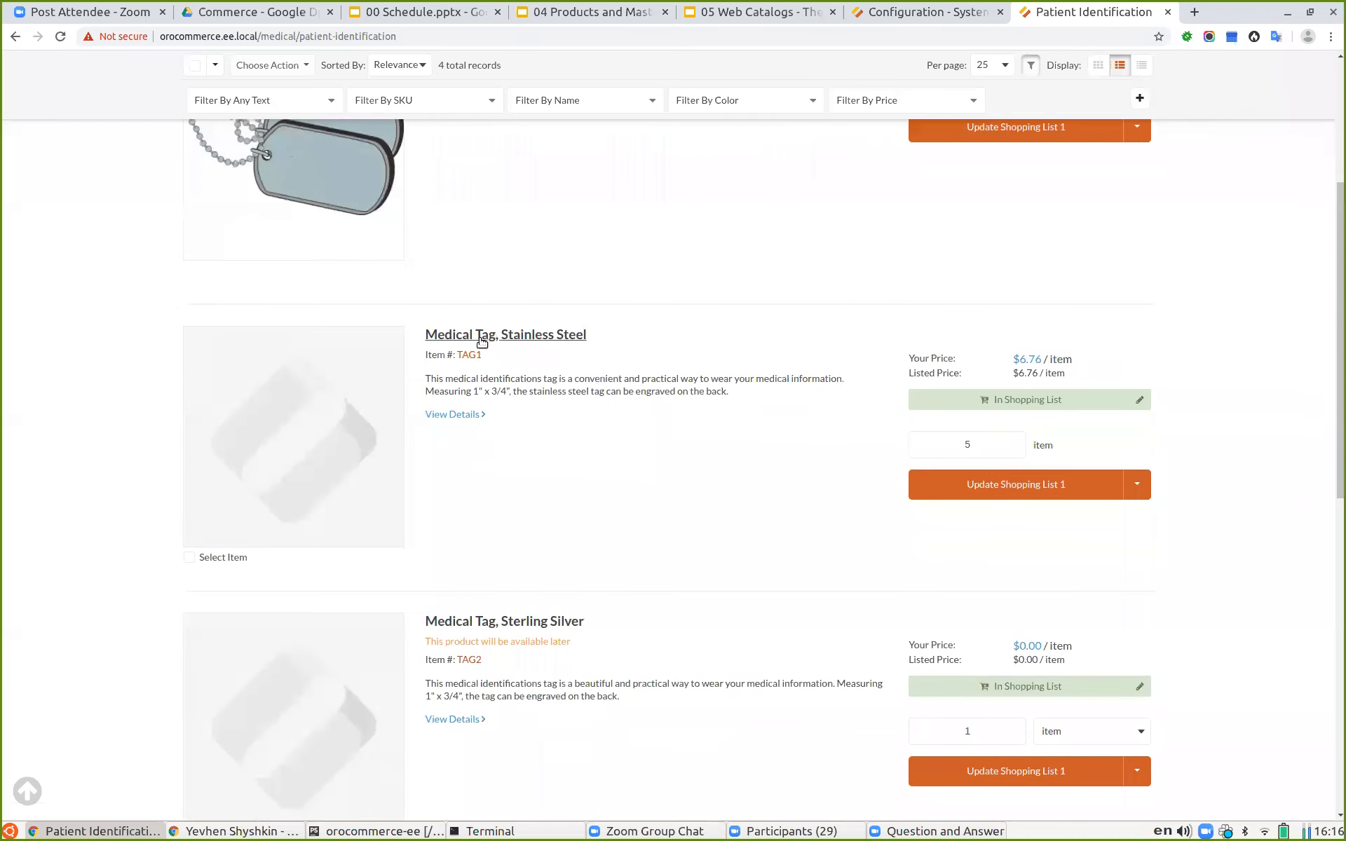
pyautogui.scroll(-5, 484, 546)
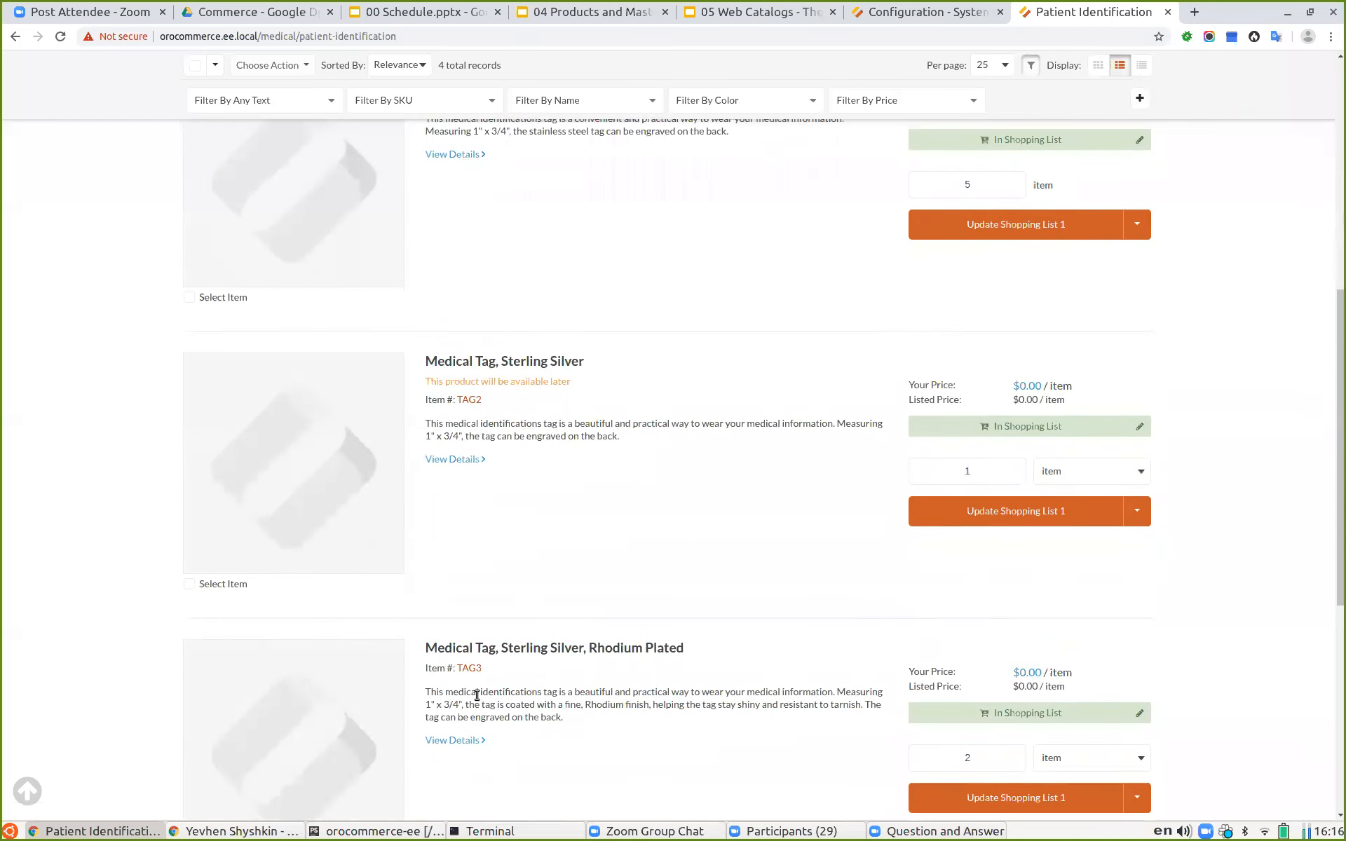
pyautogui.scroll(10, 799, 654)
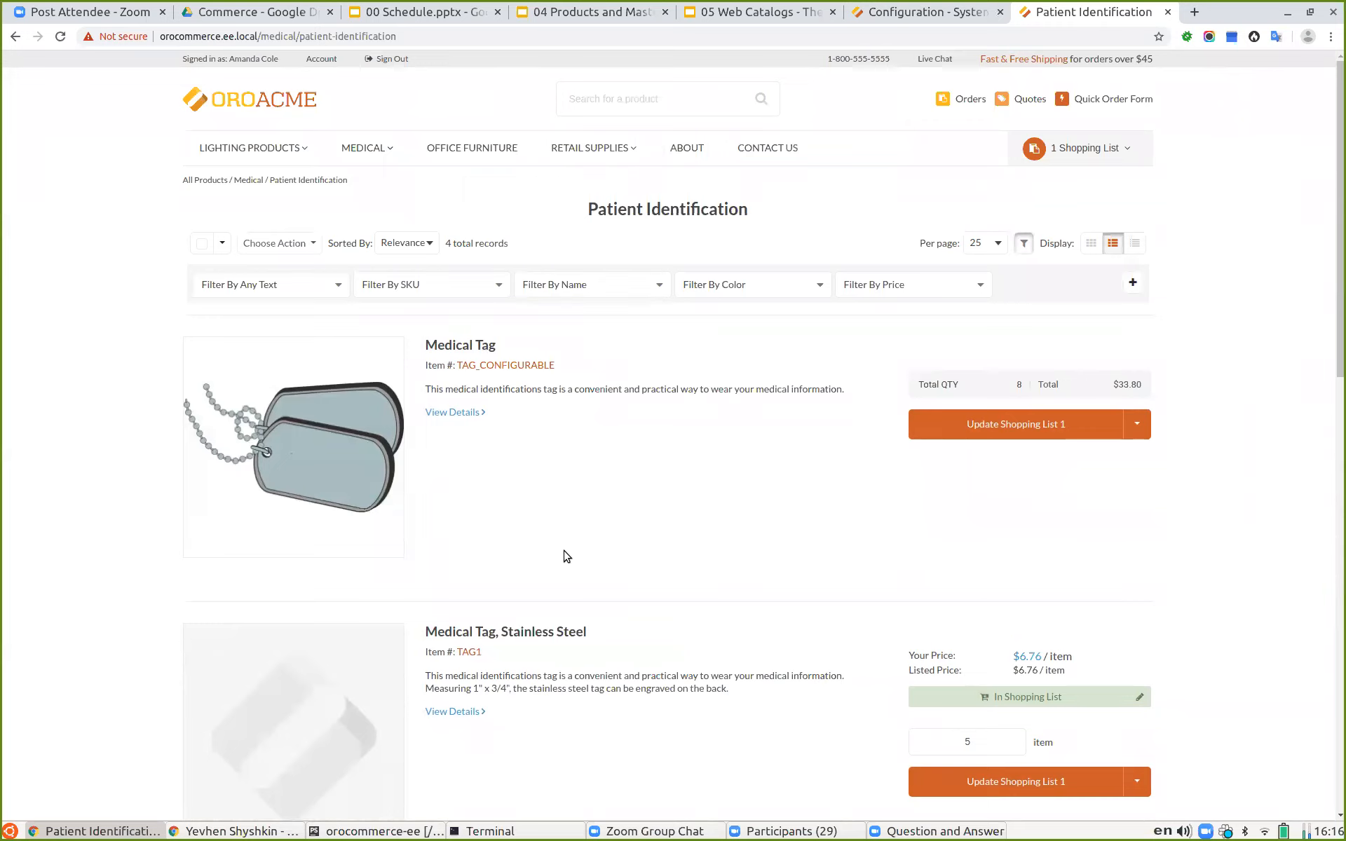
# Step: Set Display Simple Variations to Hide completely in the Configurable Products configuration and save the settings
pyautogui.click(894, 11)
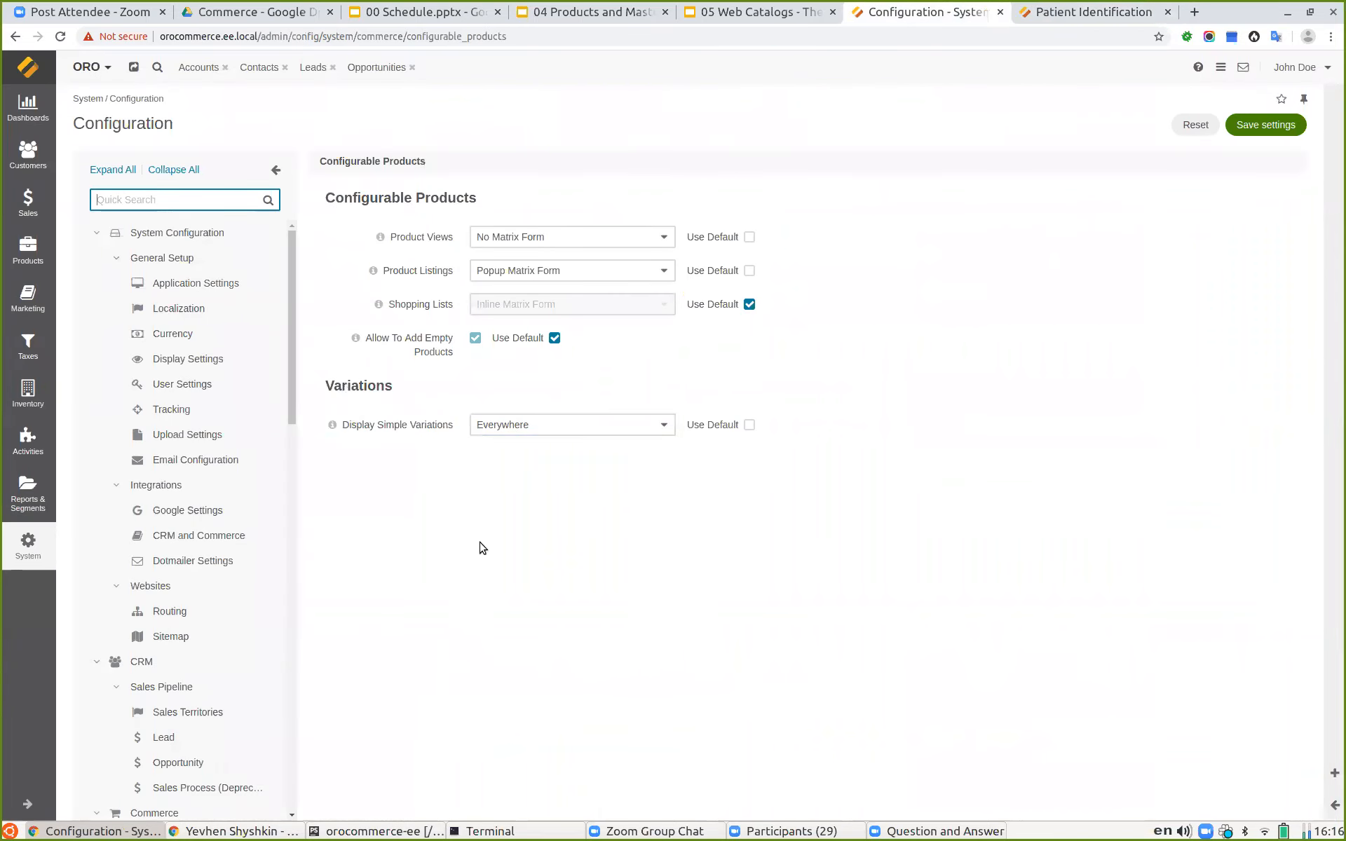
pyautogui.click(526, 426)
pyautogui.click(525, 457)
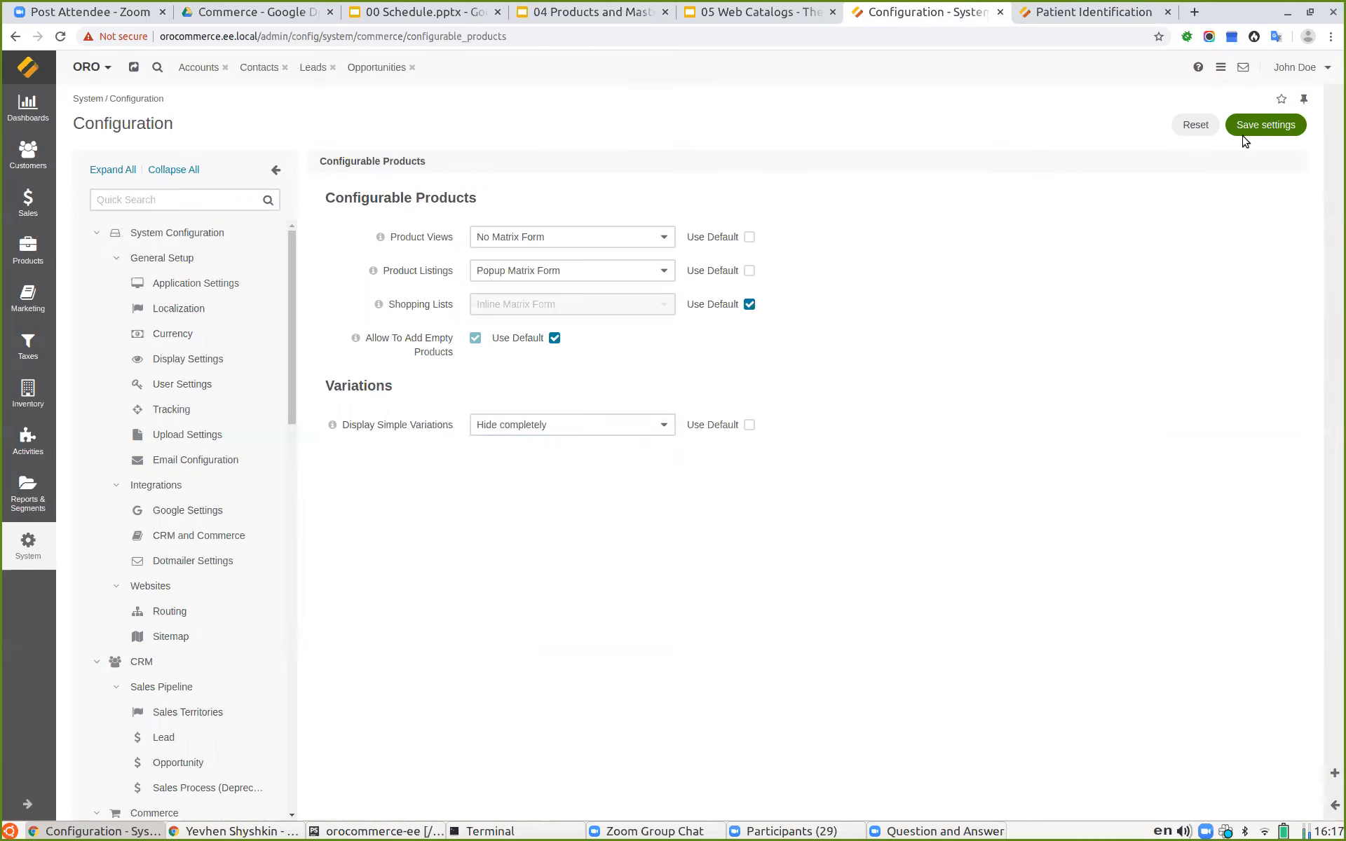
pyautogui.click(1271, 132)
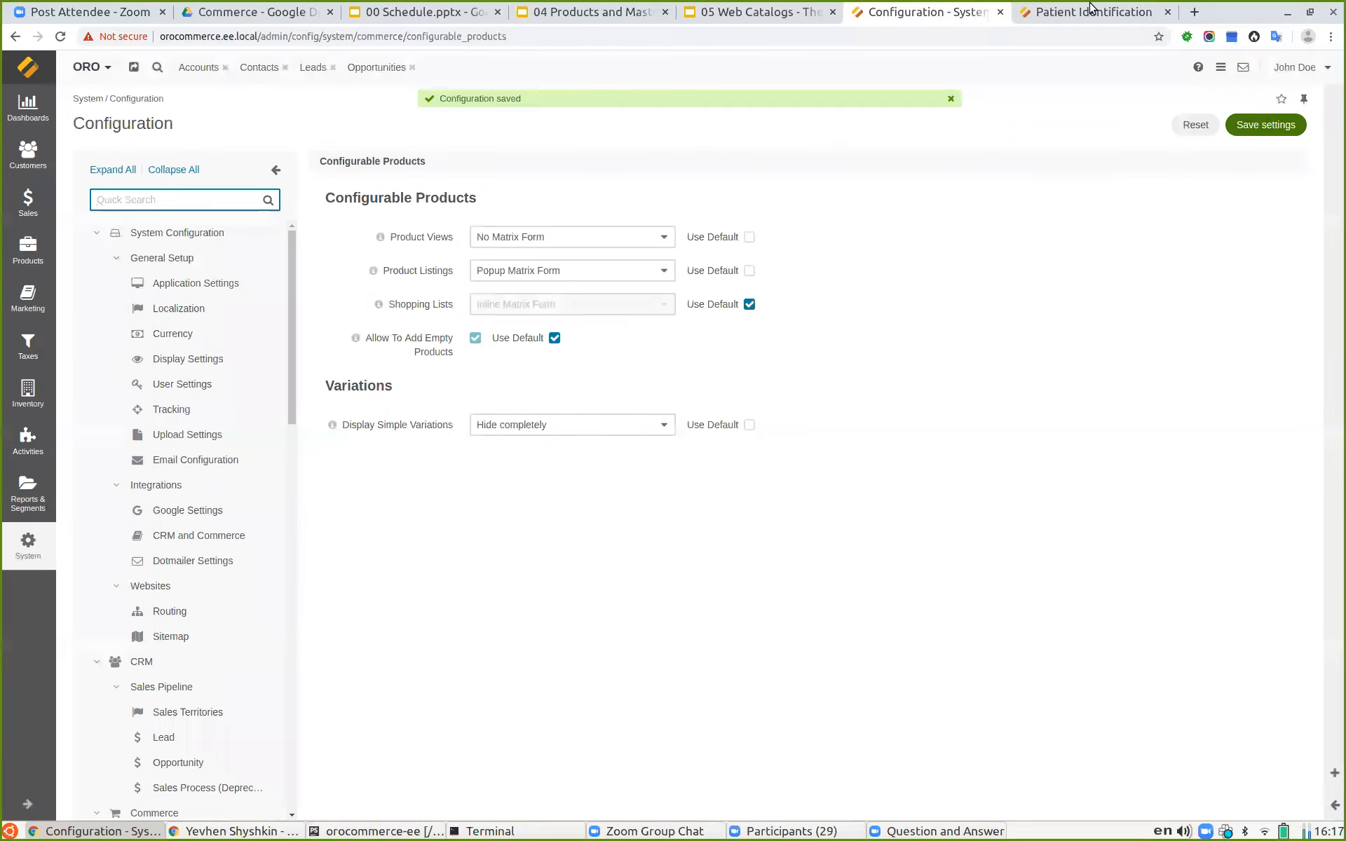
# Step: Reload the storefront Patient Identification category page and open the Color filter options
pyautogui.click(1089, 12)
pyautogui.click(61, 35)
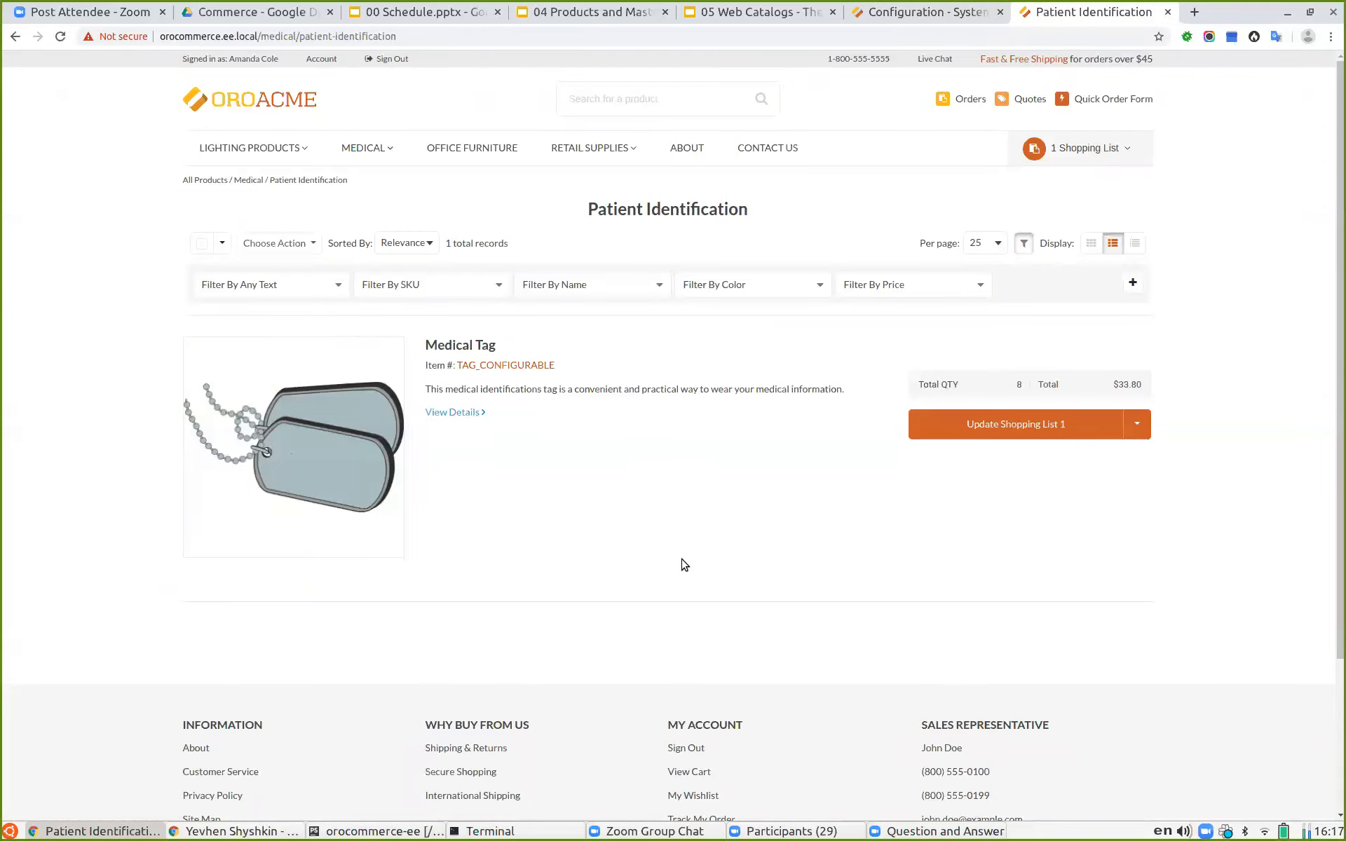
pyautogui.click(782, 284)
pyautogui.click(753, 290)
pyautogui.click(748, 291)
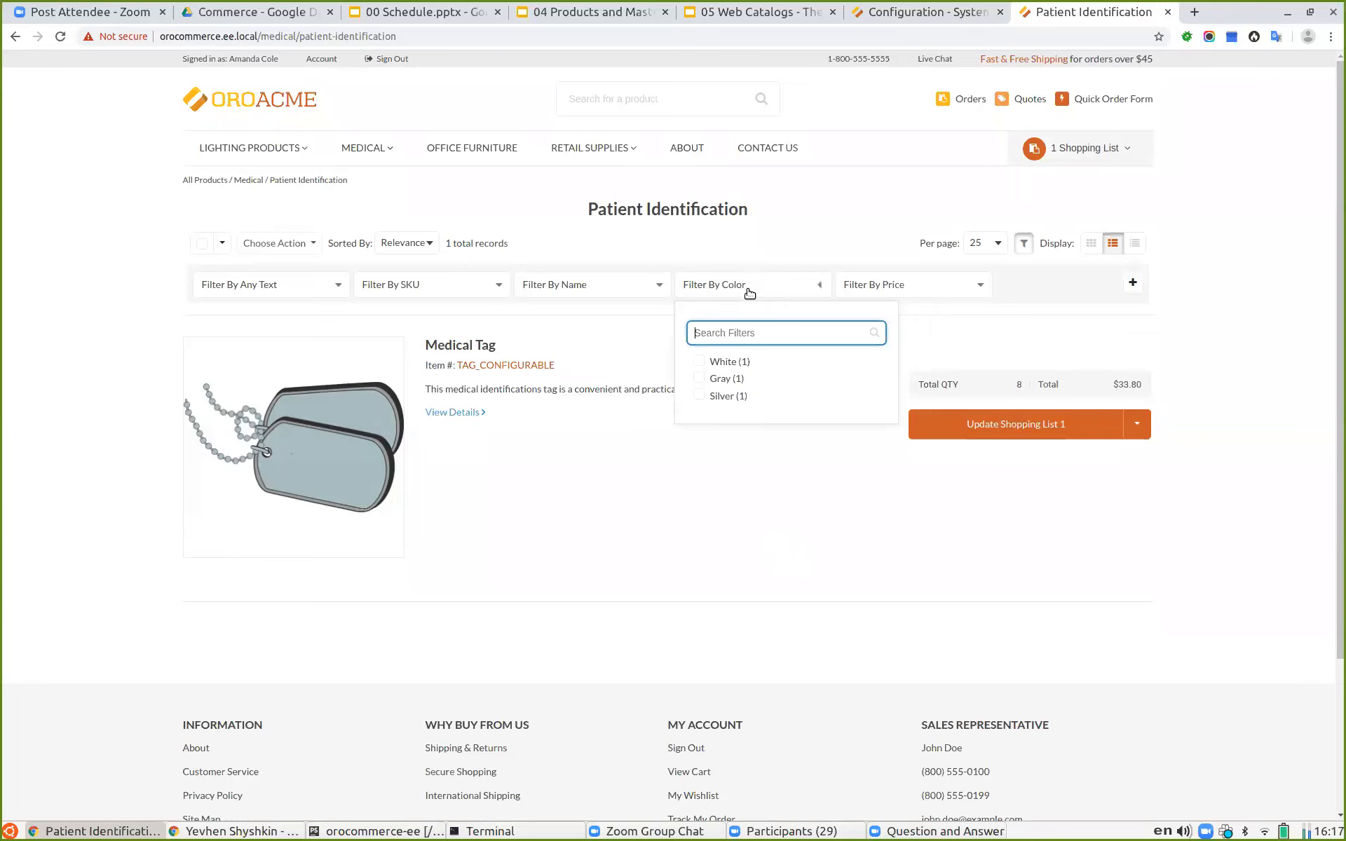
pyautogui.click(894, 285)
pyautogui.click(648, 338)
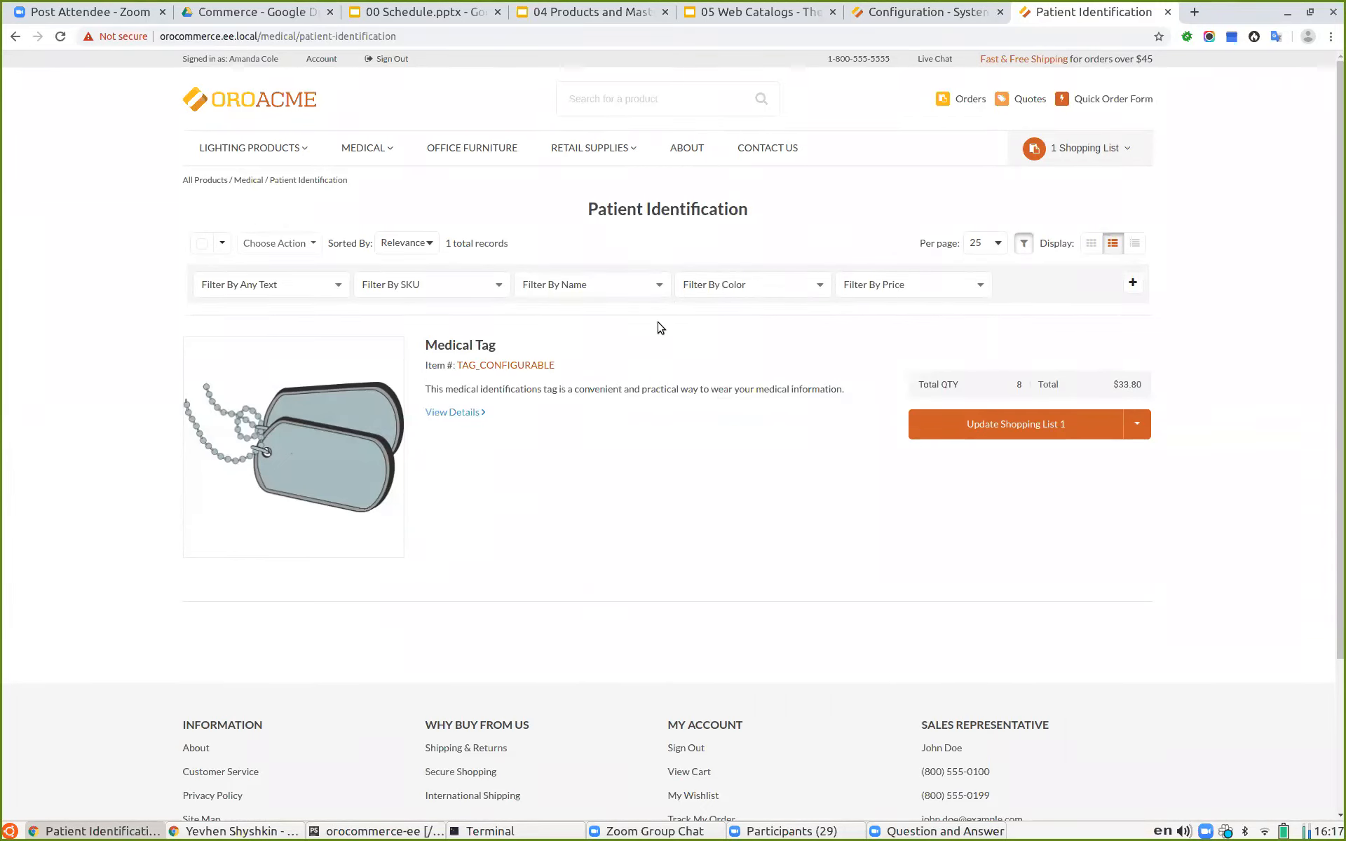
# Step: Filter the category listing by Gray color, then reset the color filter
pyautogui.click(720, 285)
pyautogui.press('Tab')
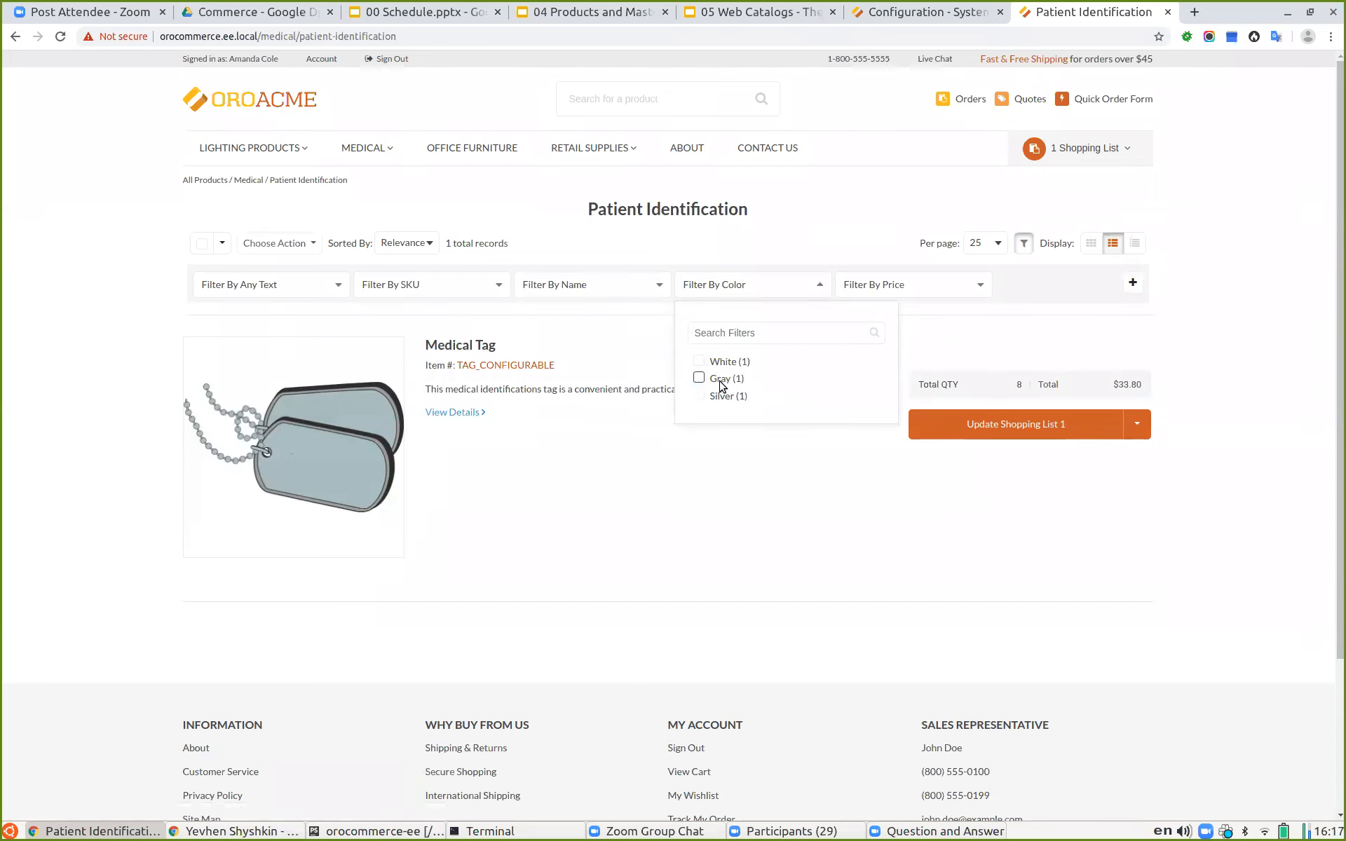
pyautogui.click(720, 379)
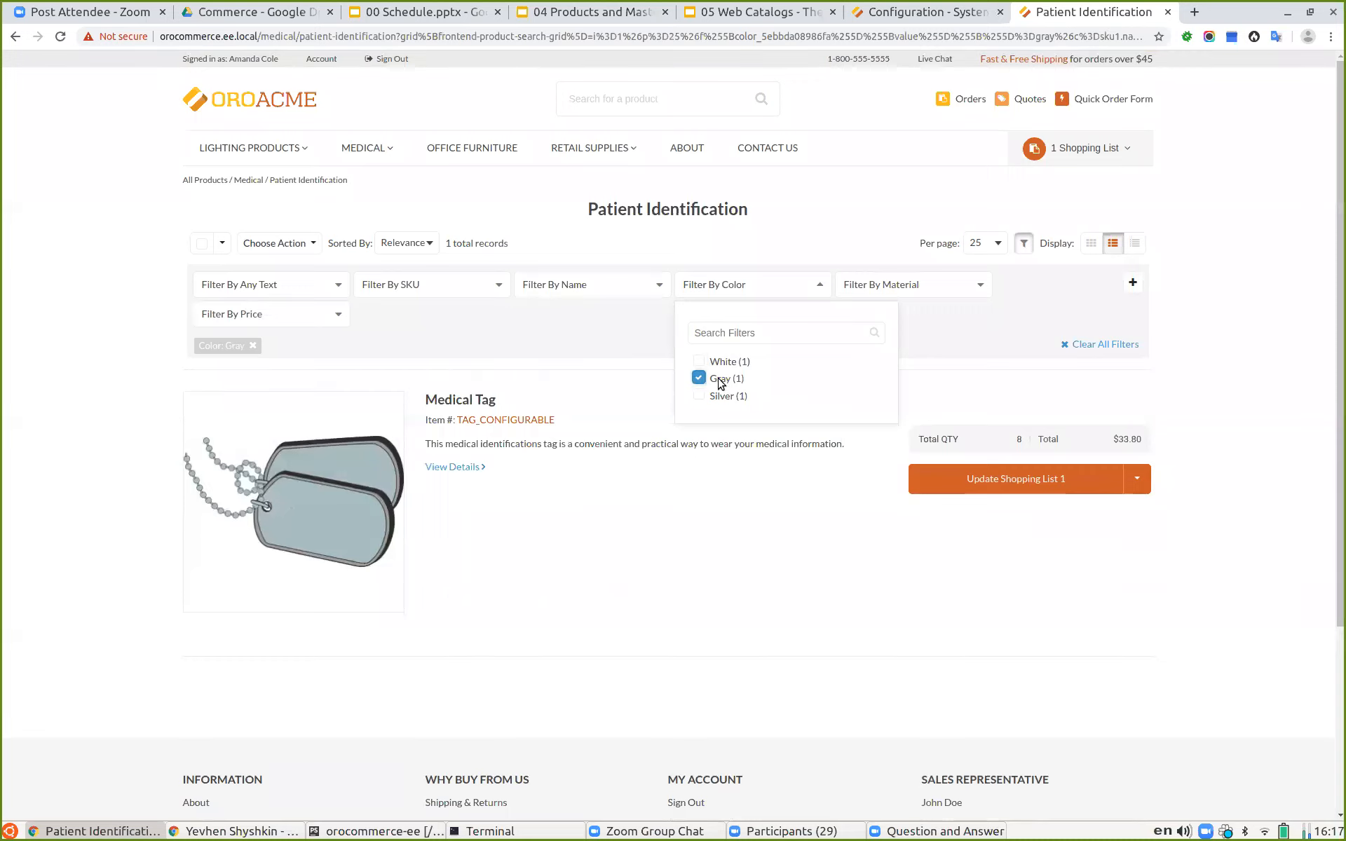
pyautogui.click(559, 529)
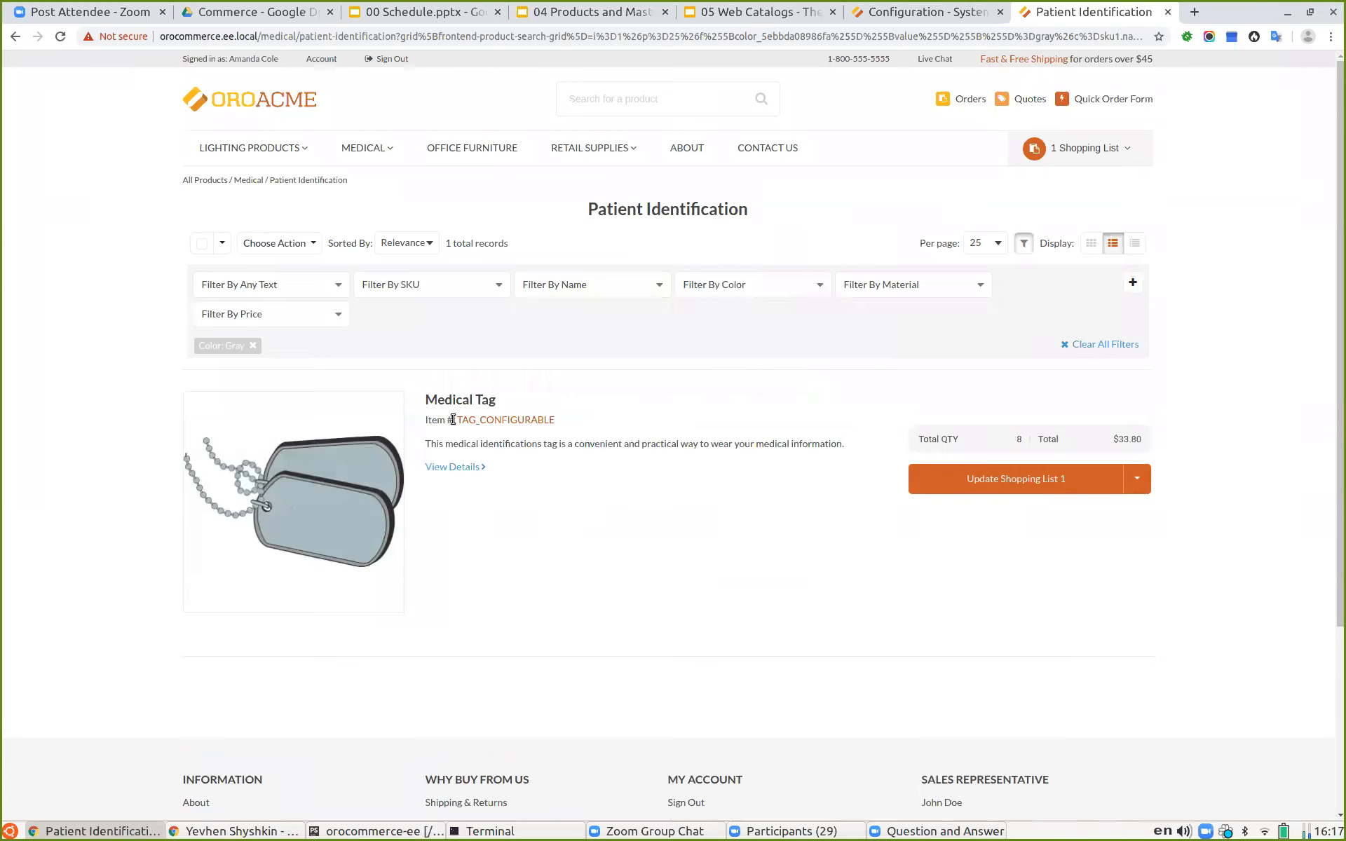
pyautogui.click(254, 348)
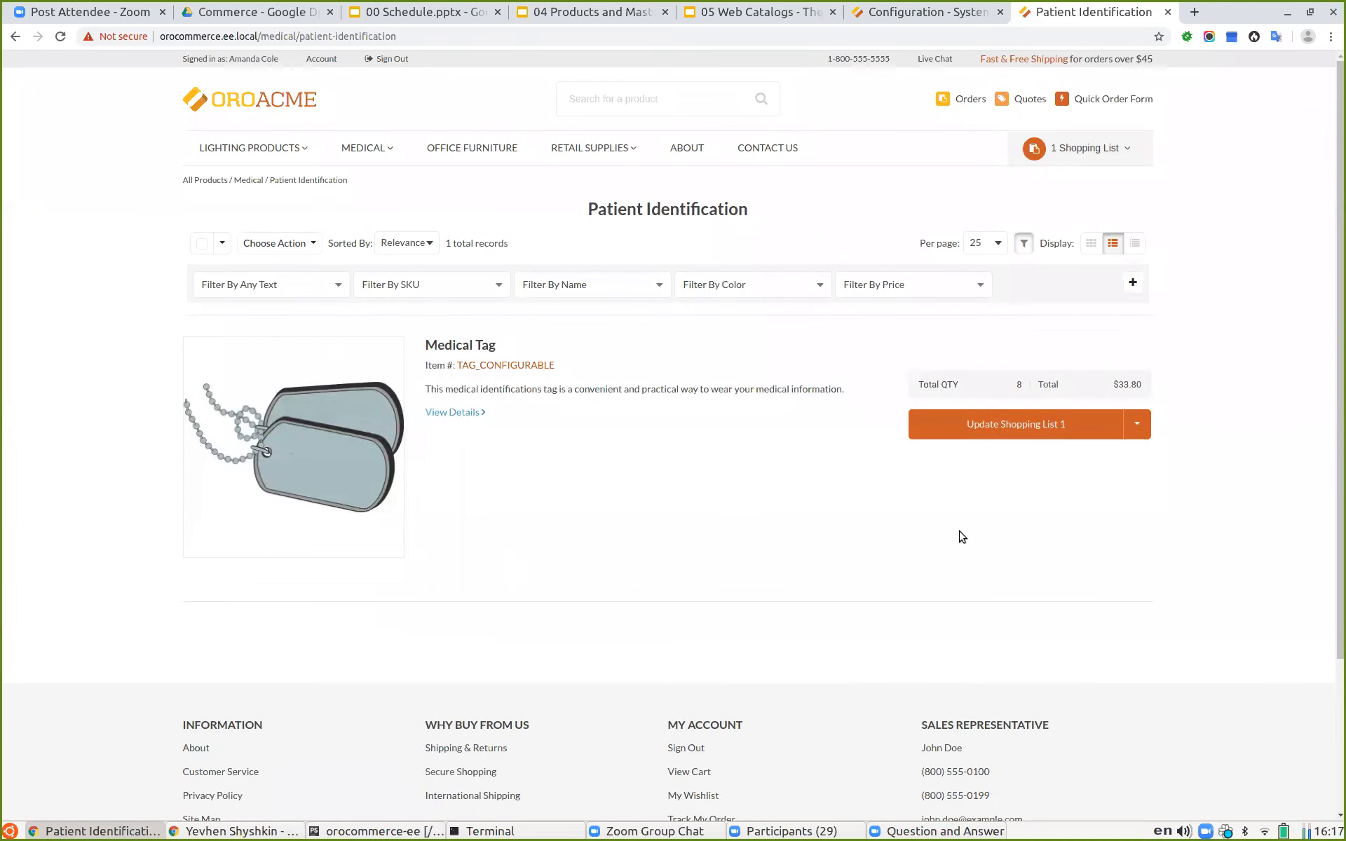
pyautogui.click(883, 12)
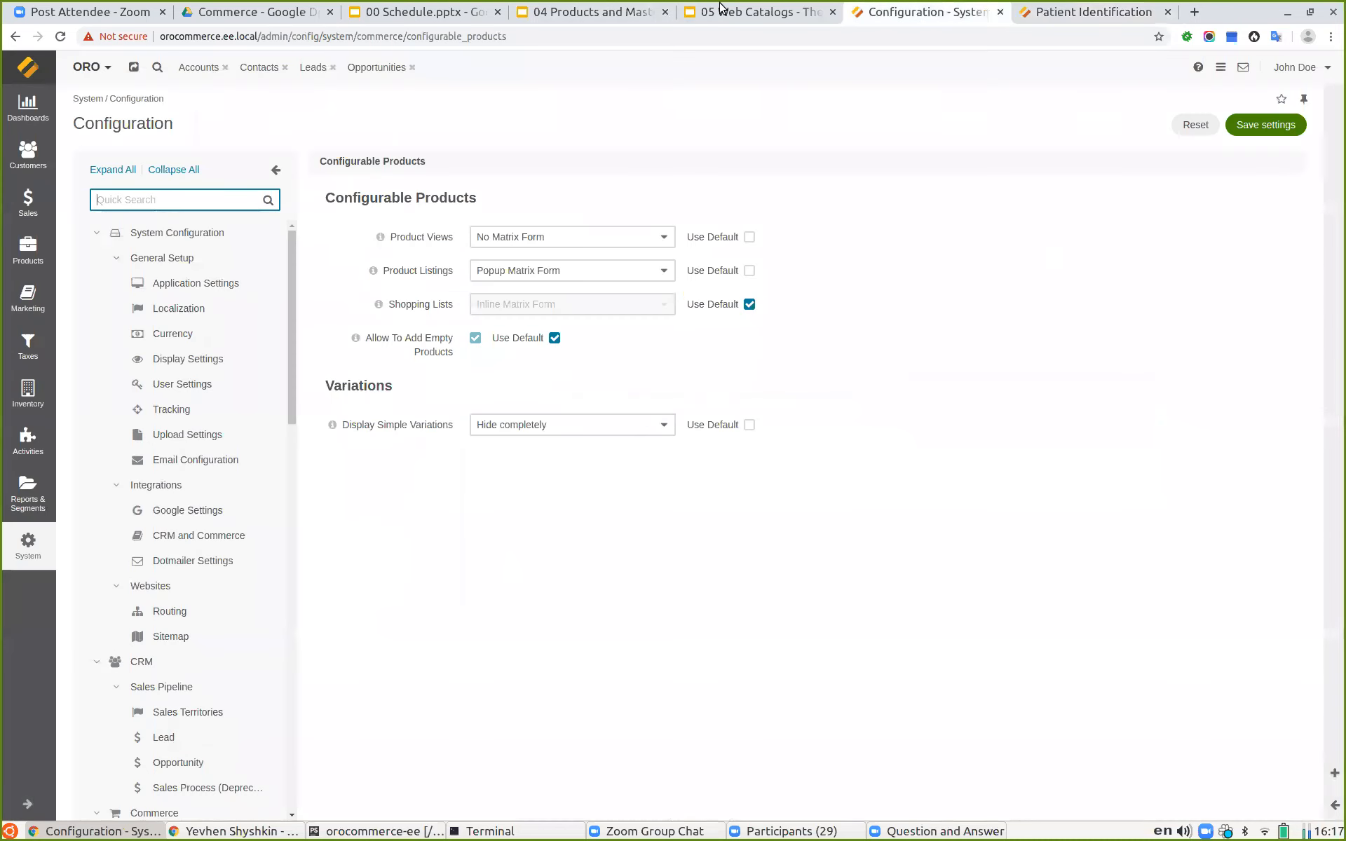
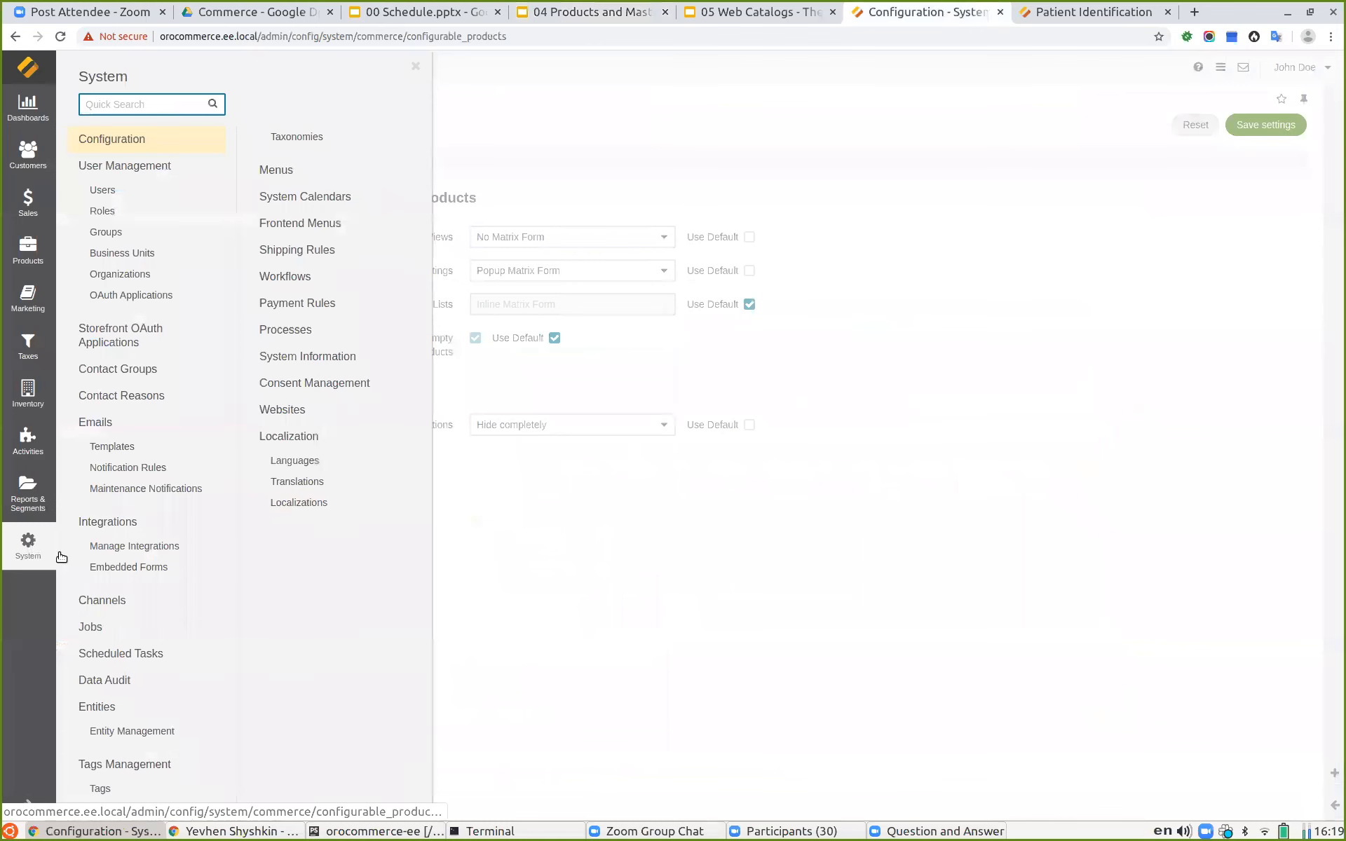
# Step: Open the English (Australia) localization for editing from the localizations list
pyautogui.click(311, 511)
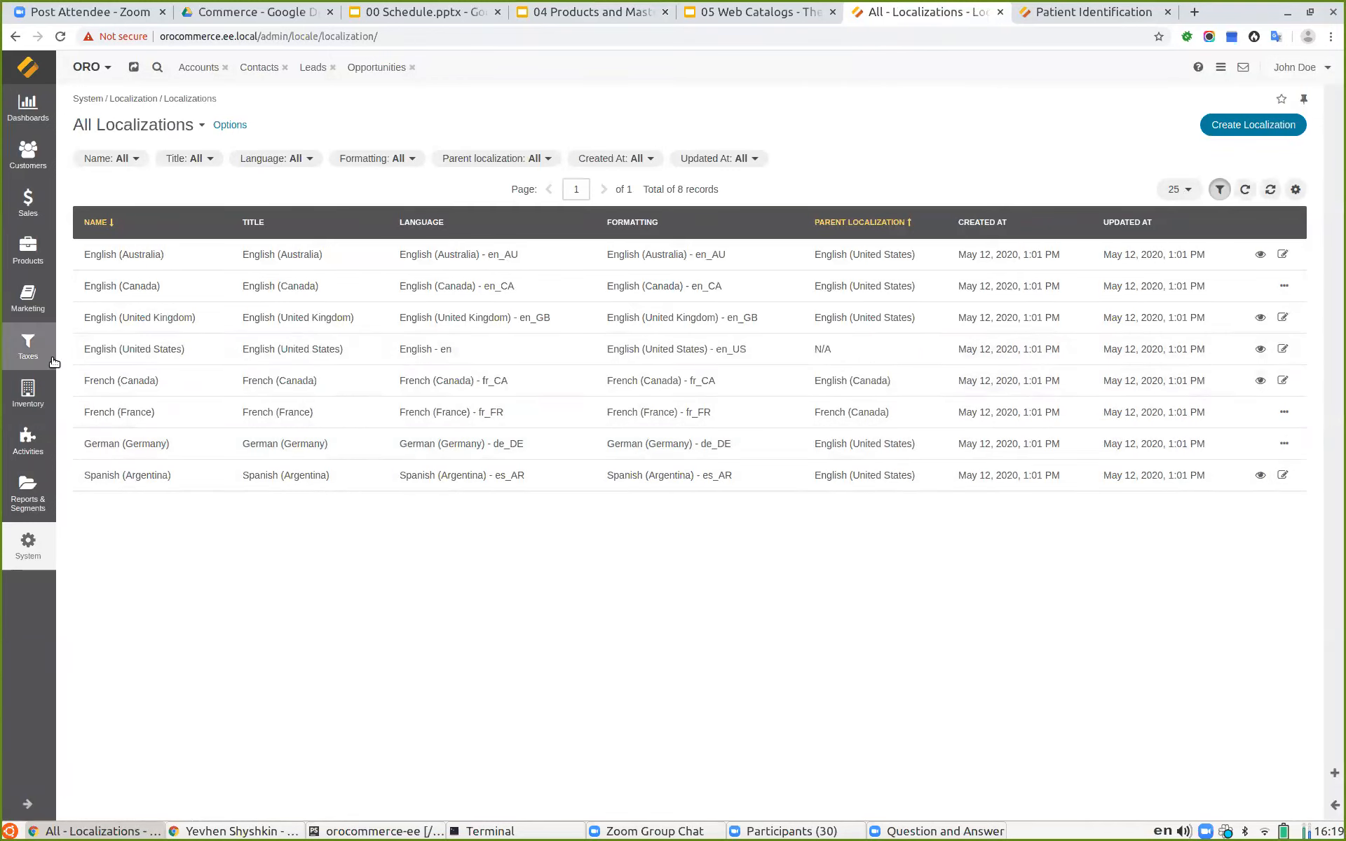
pyautogui.moveTo(84, 350); pyautogui.dragTo(187, 351)
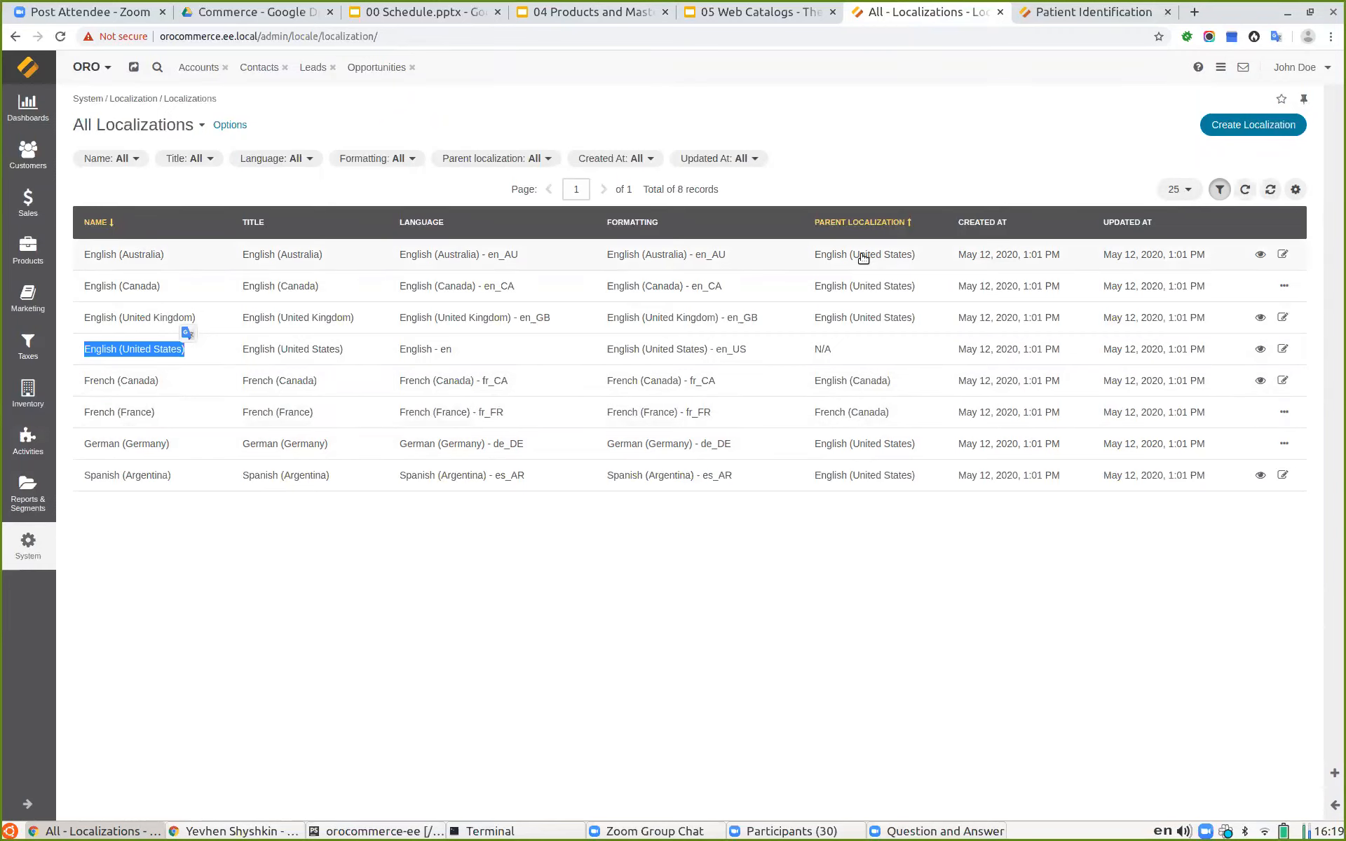
pyautogui.click(884, 639)
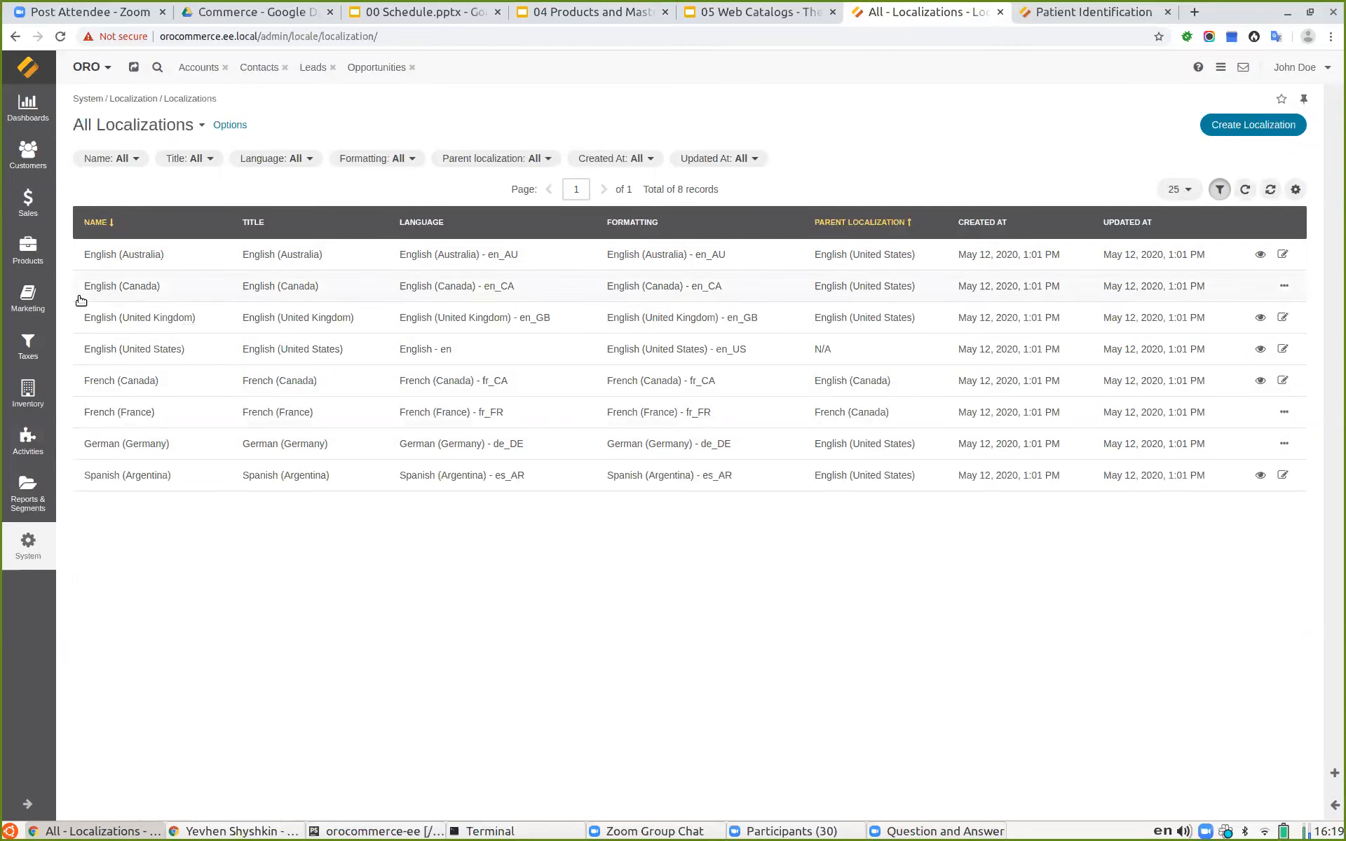
pyautogui.click(1282, 255)
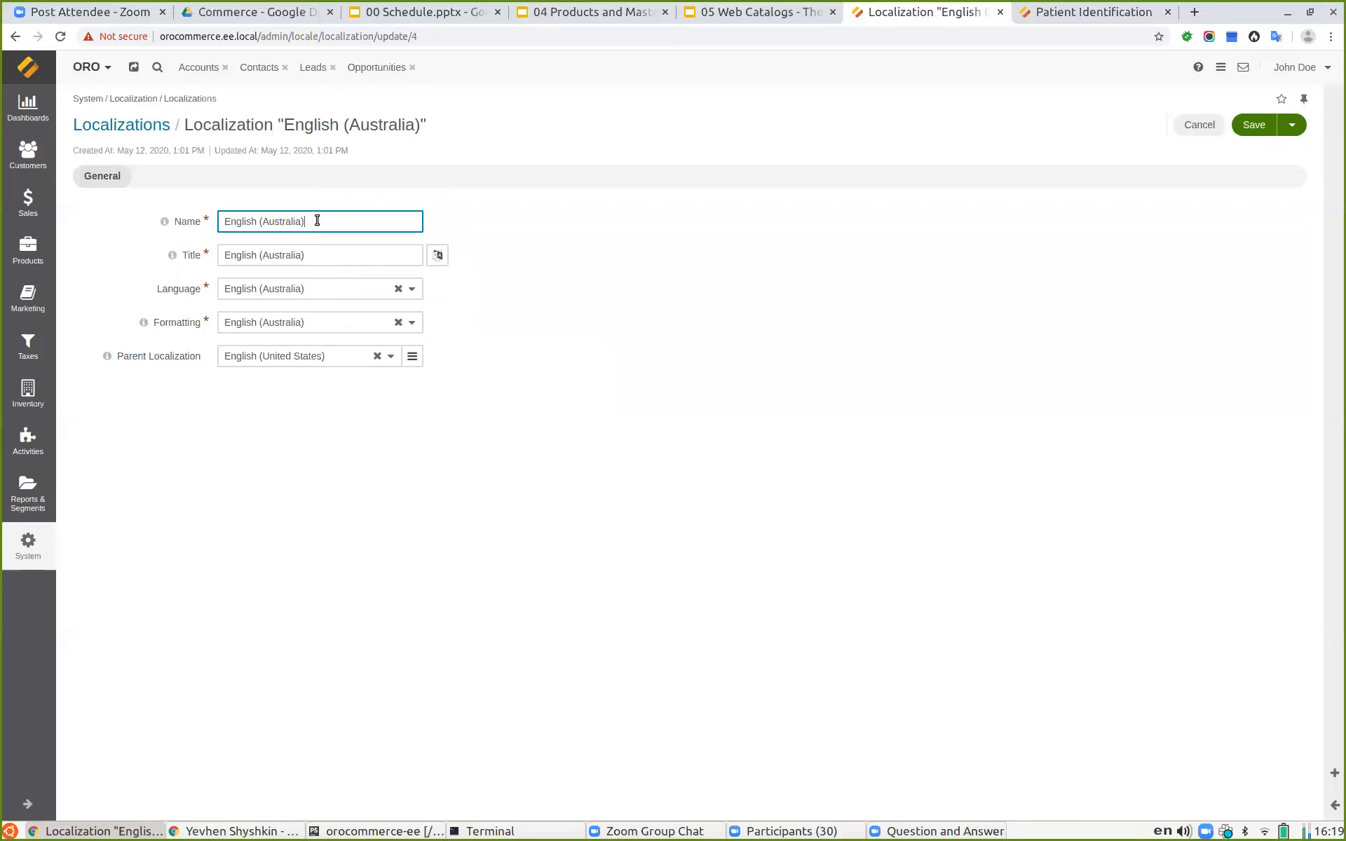
# Step: Examine the English (Australia) localization's language, formatting and parent localization options, then return to the localizations list
pyautogui.moveTo(317, 220); pyautogui.dragTo(214, 192)
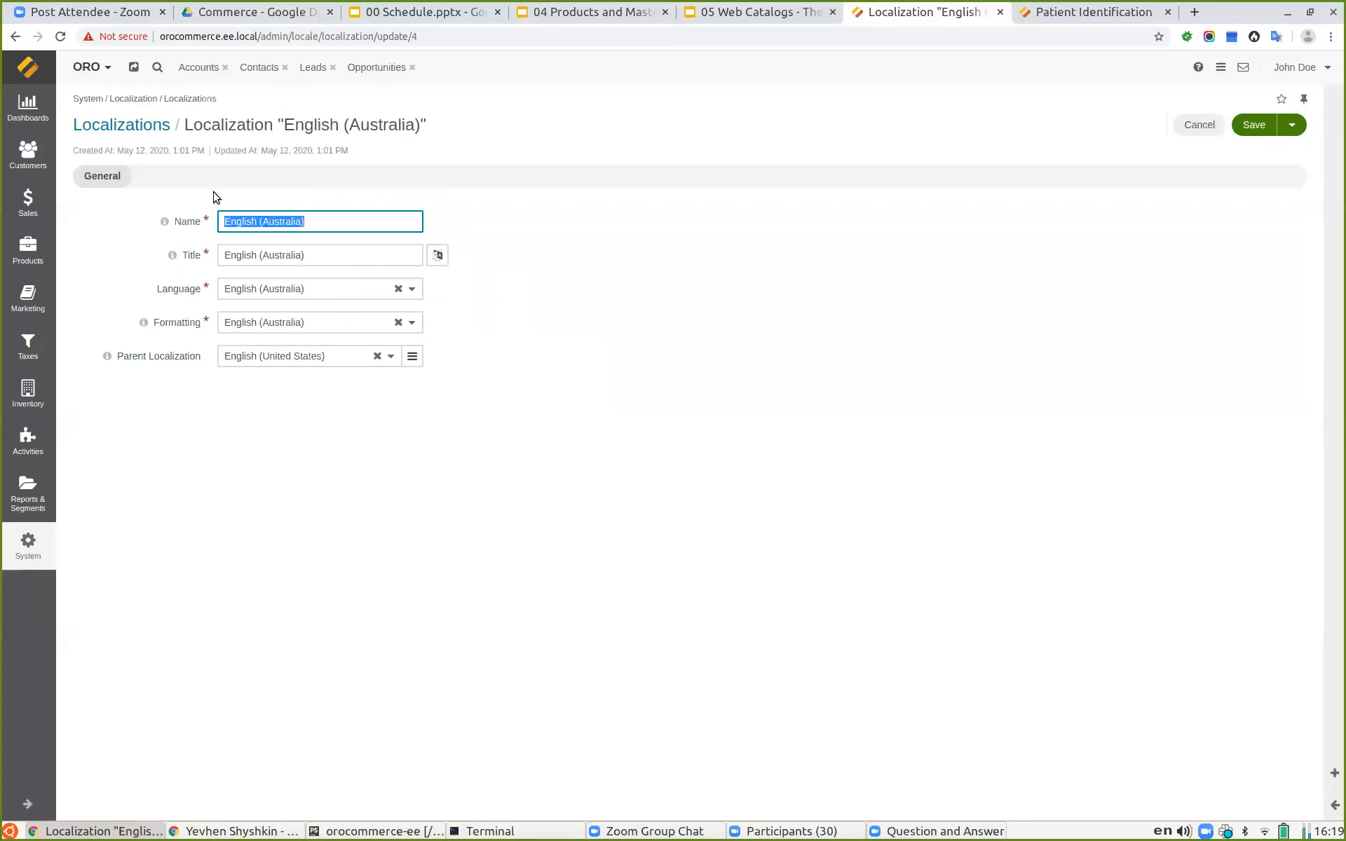
pyautogui.click(301, 289)
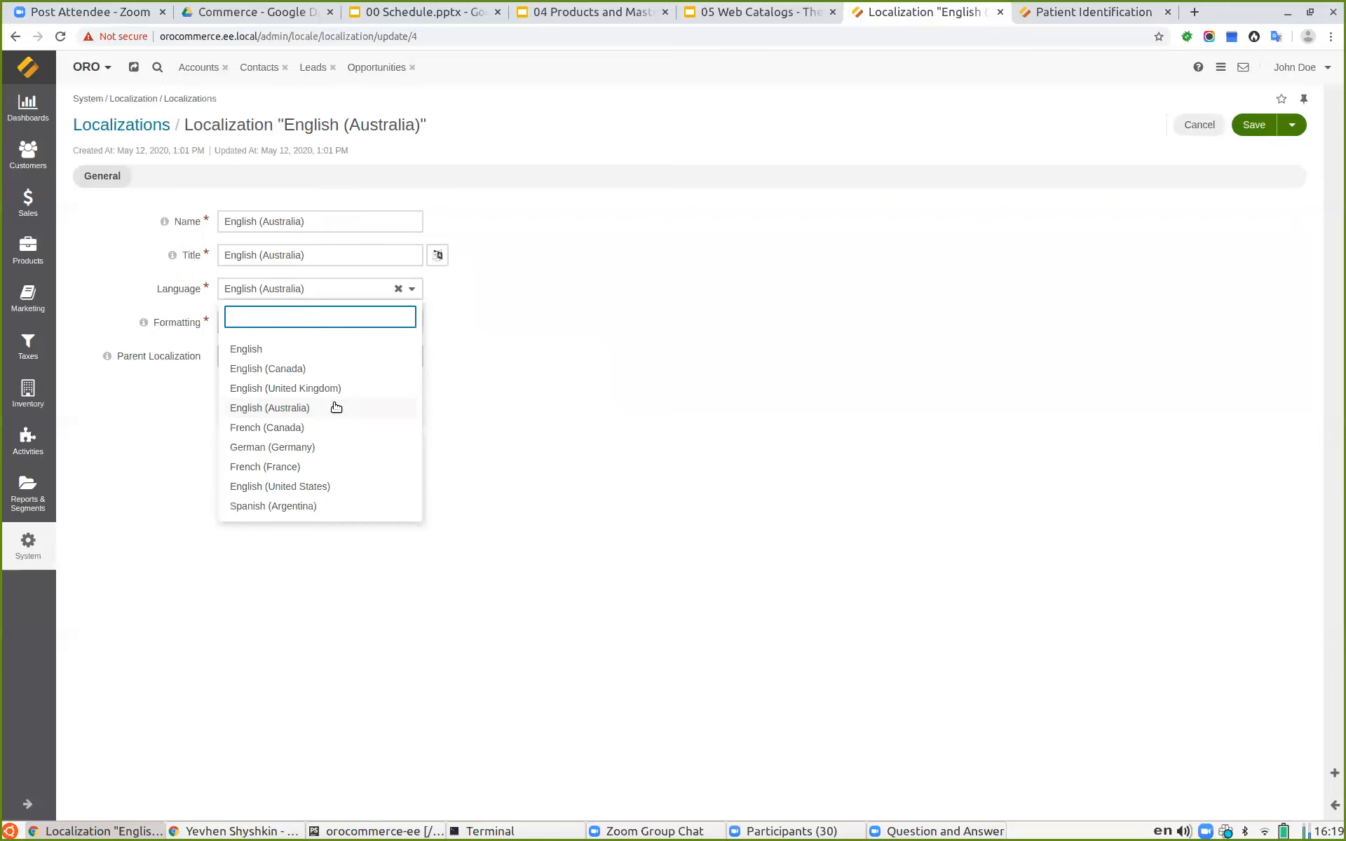
pyautogui.click(834, 414)
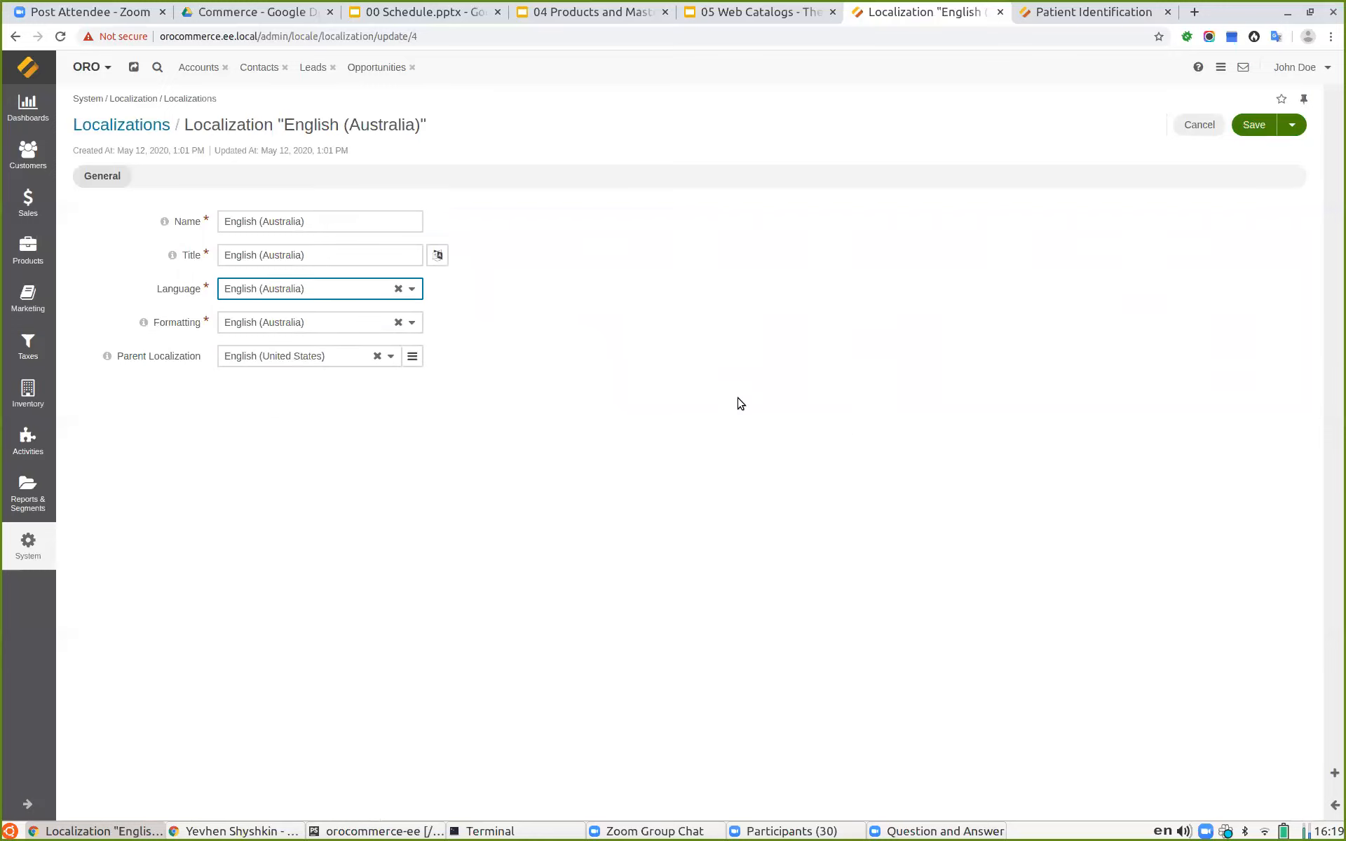
pyautogui.click(301, 324)
pyautogui.scroll(-10, 385, 463)
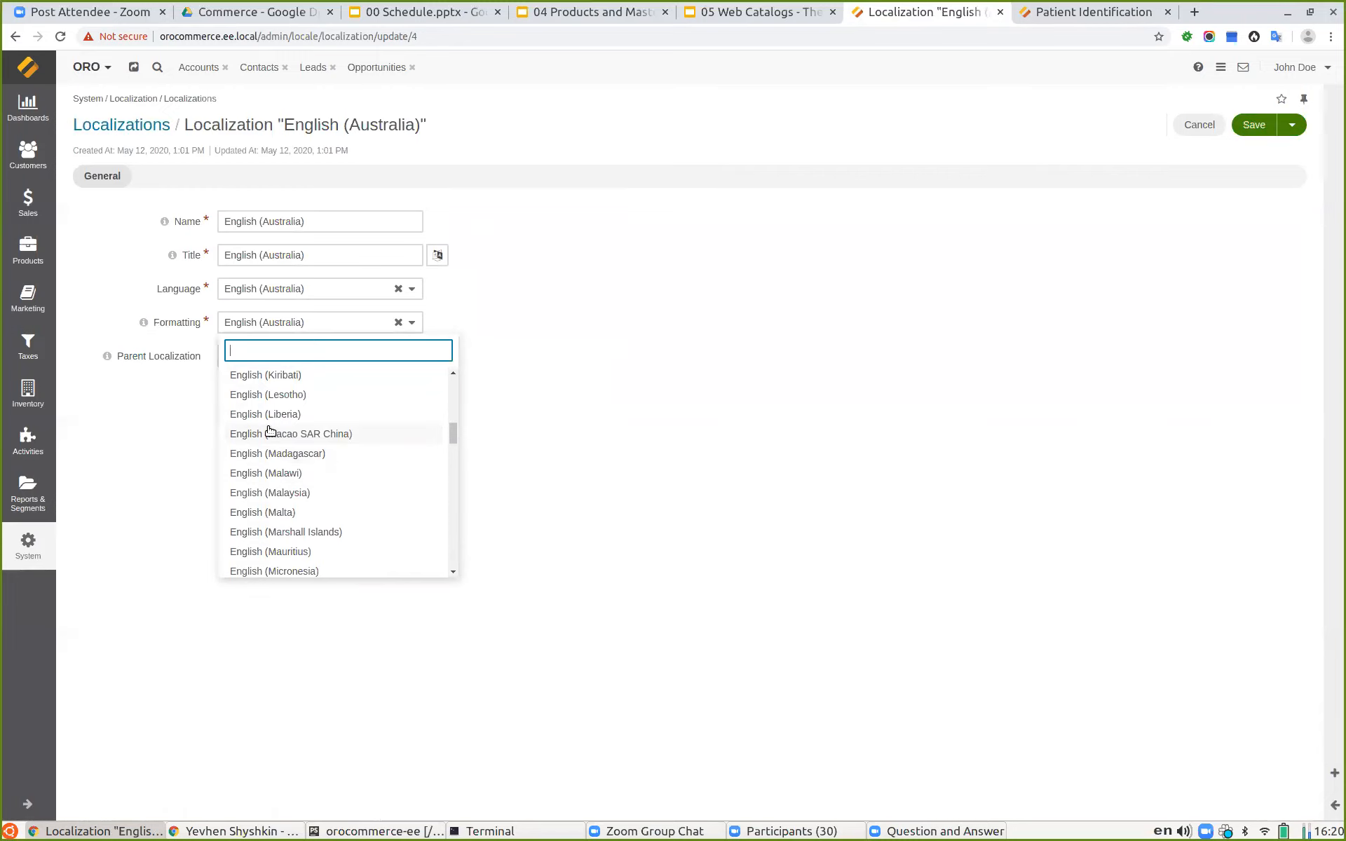
pyautogui.scroll(3, 322, 421)
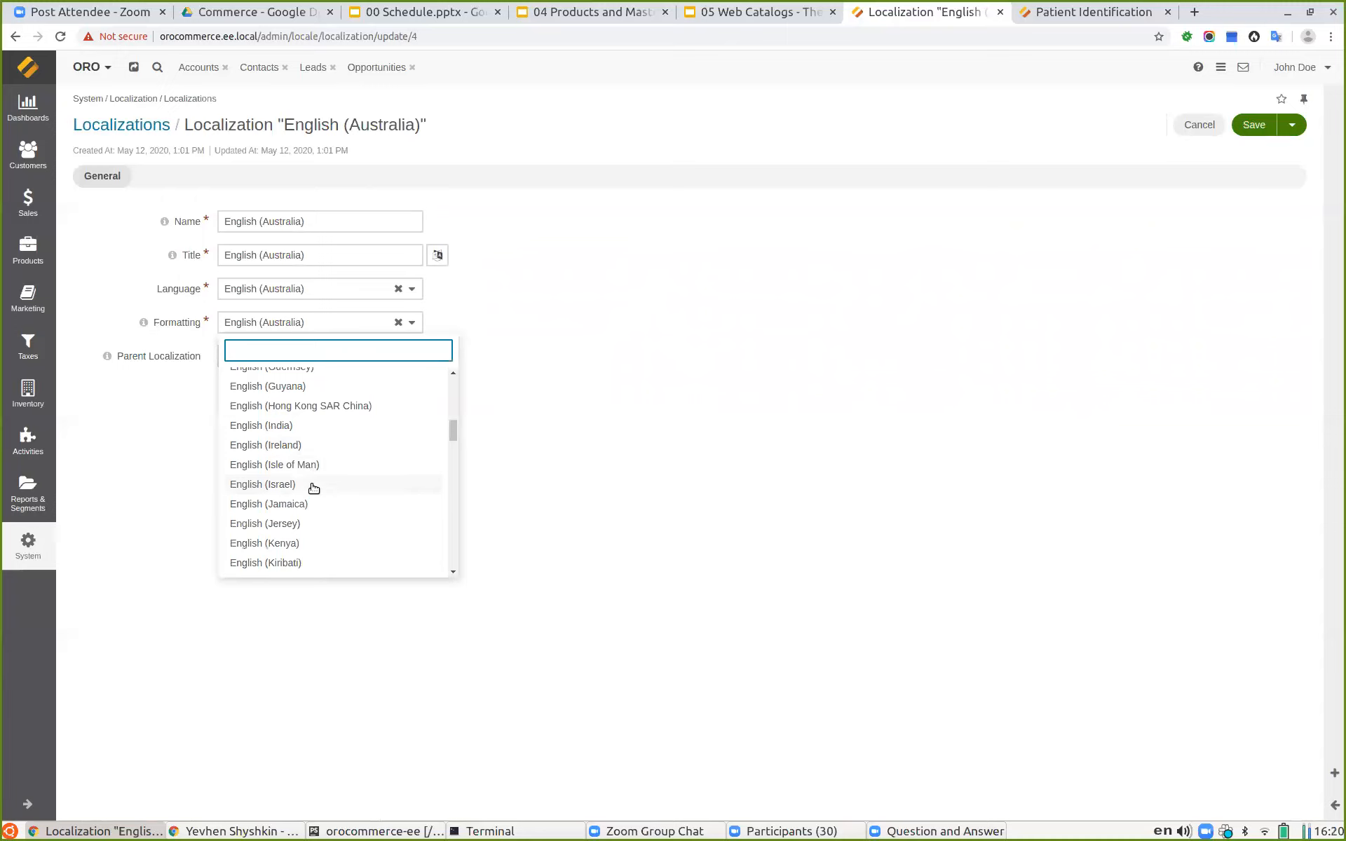
pyautogui.click(768, 409)
pyautogui.click(267, 356)
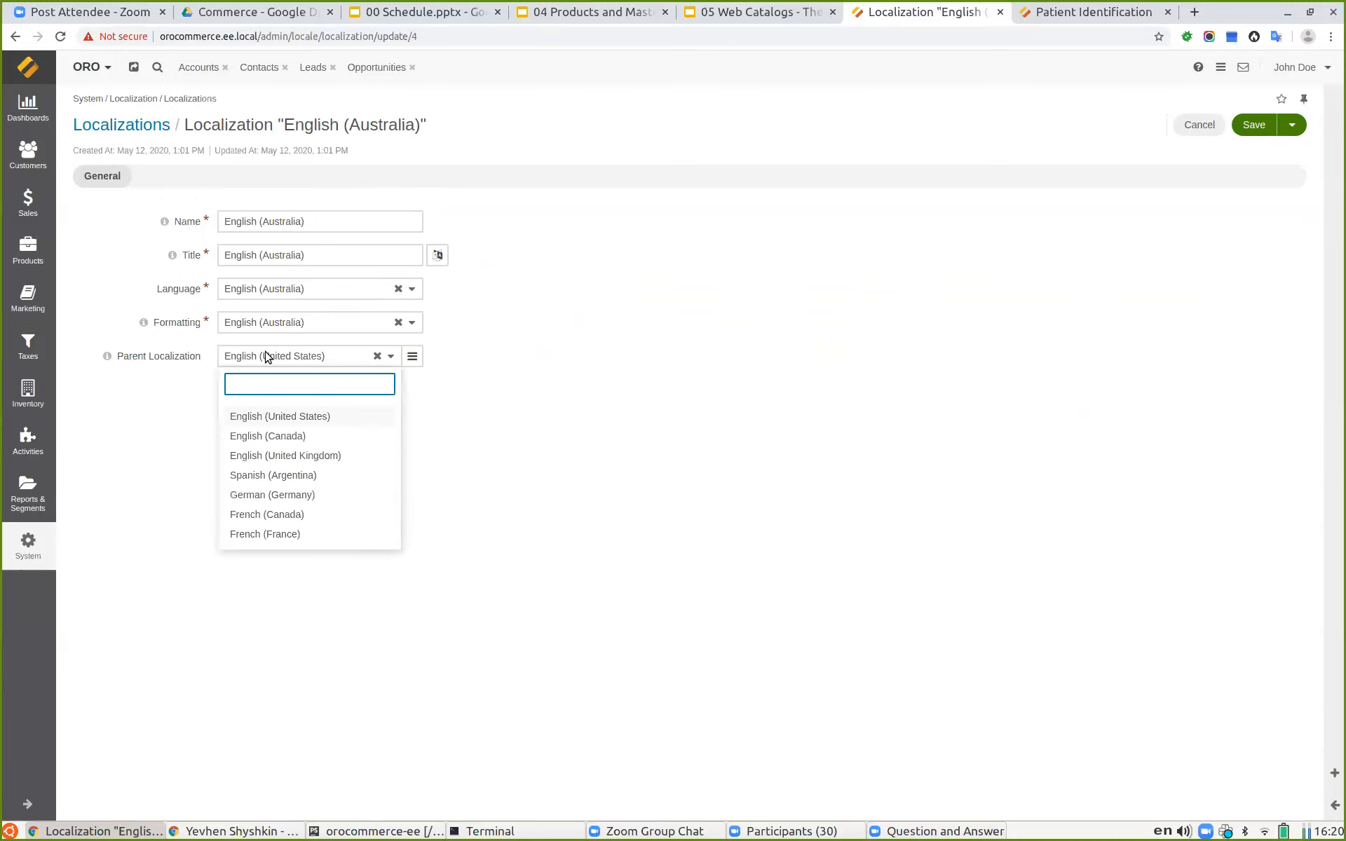
pyautogui.click(616, 391)
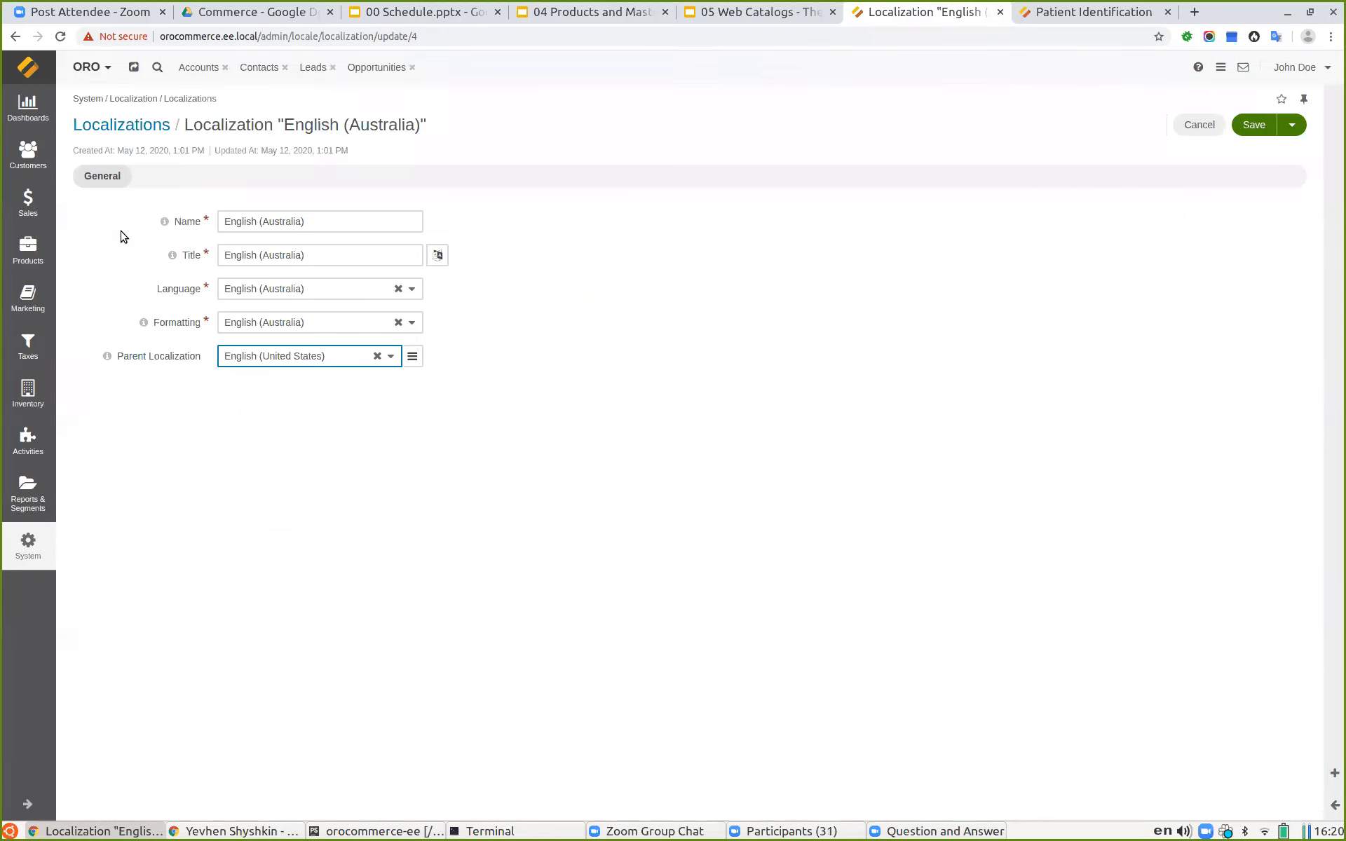
pyautogui.click(114, 131)
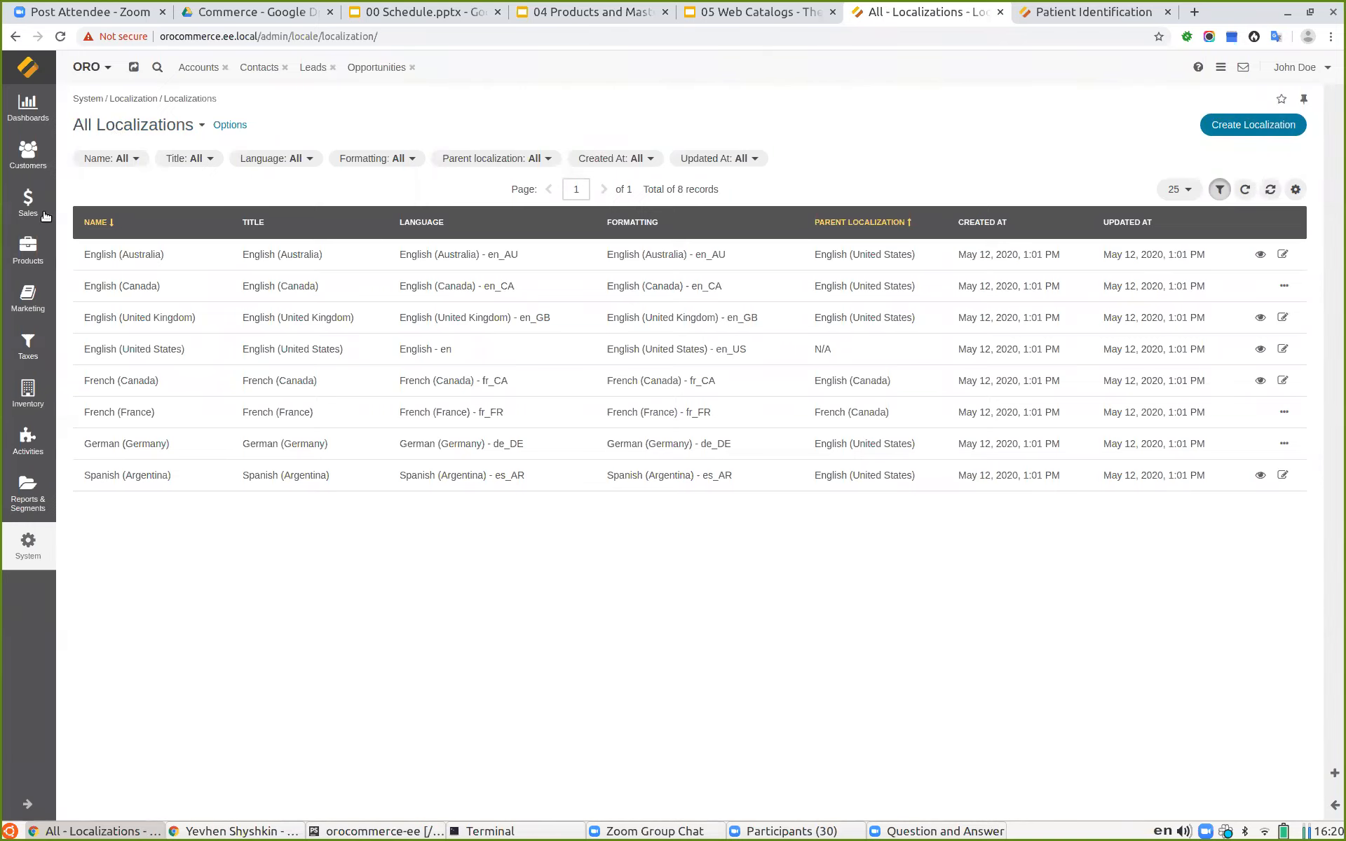
# Step: Open the Test Headlamp product for editing and expand the per-localization values of its Name
pyautogui.click(28, 249)
pyautogui.click(110, 175)
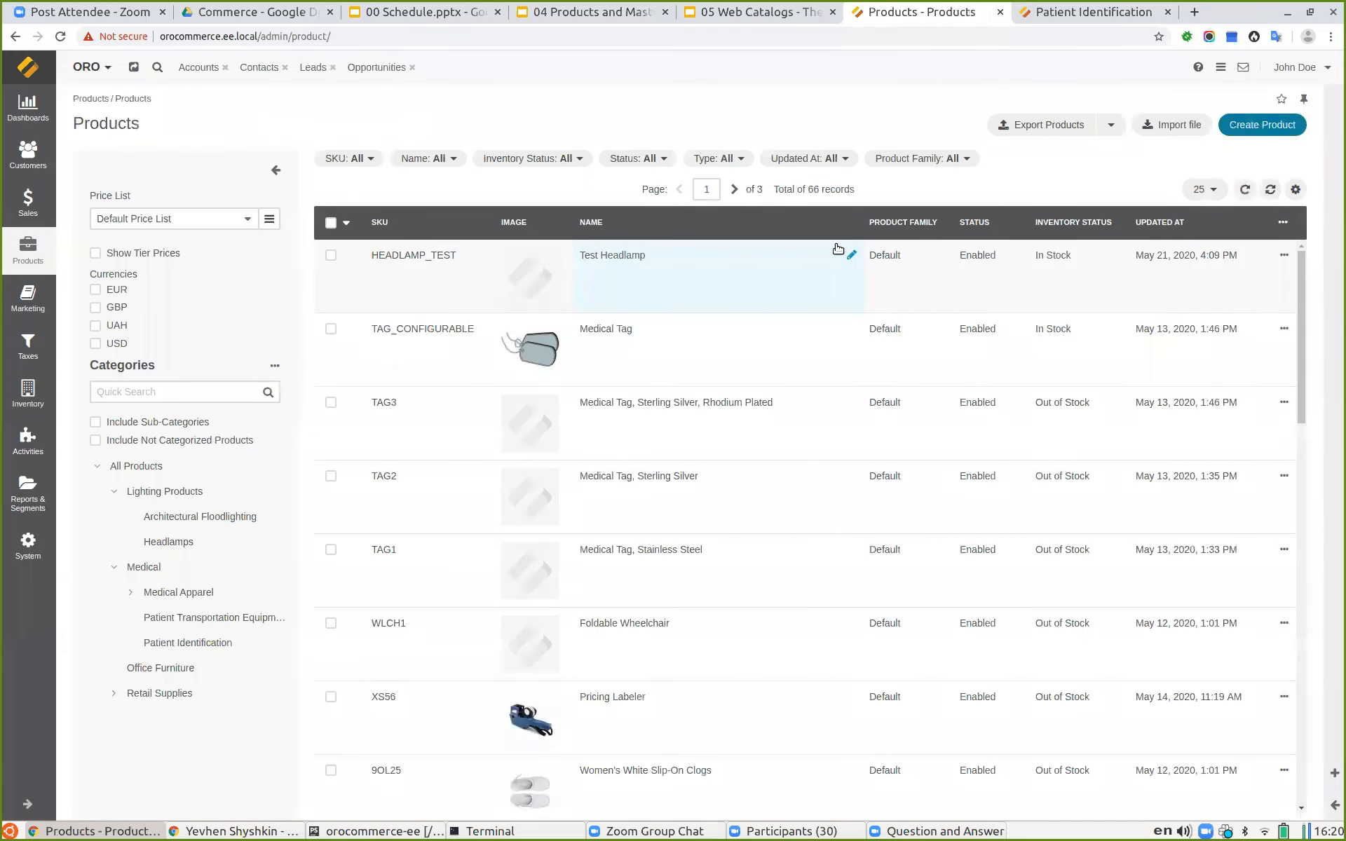
pyautogui.click(754, 264)
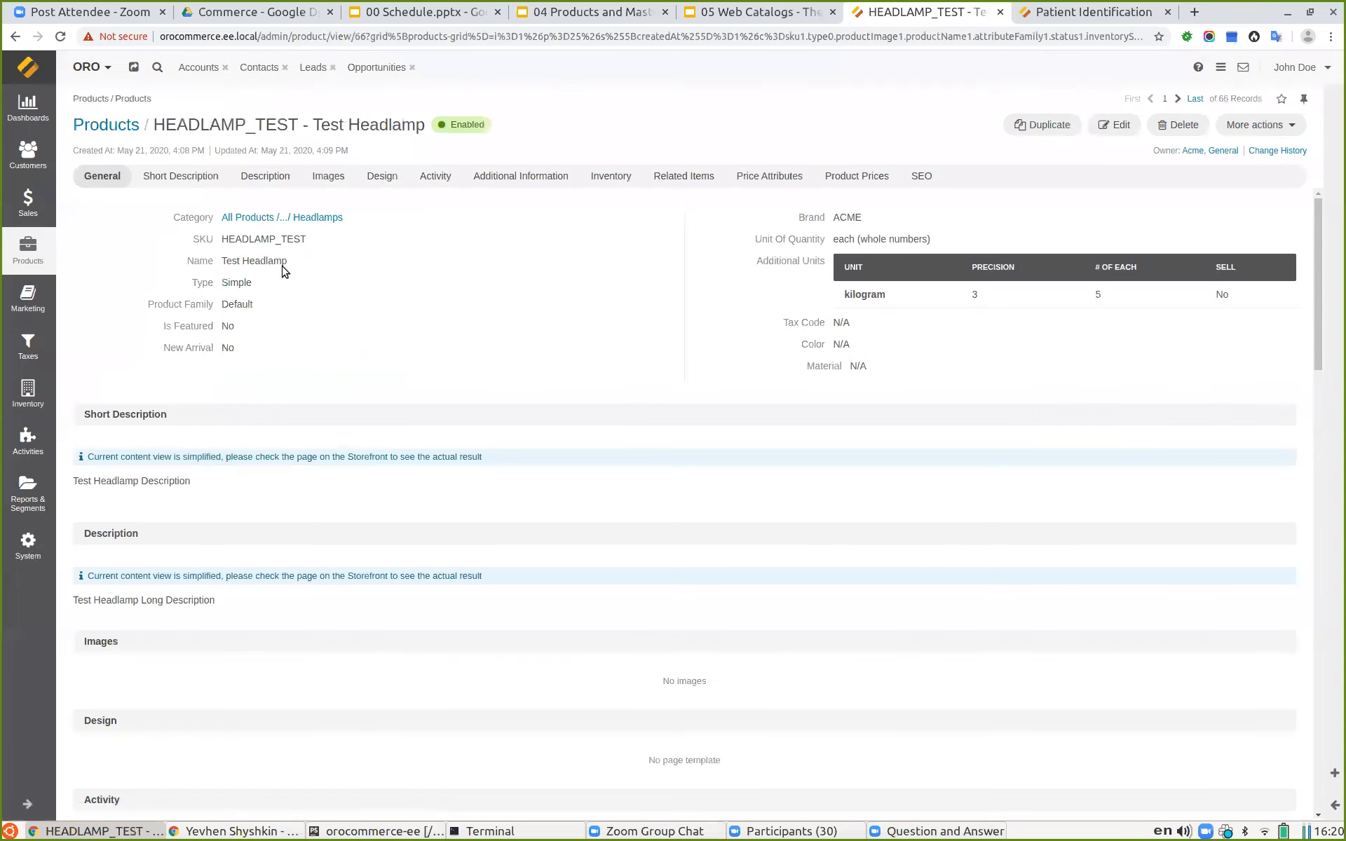
pyautogui.click(1120, 126)
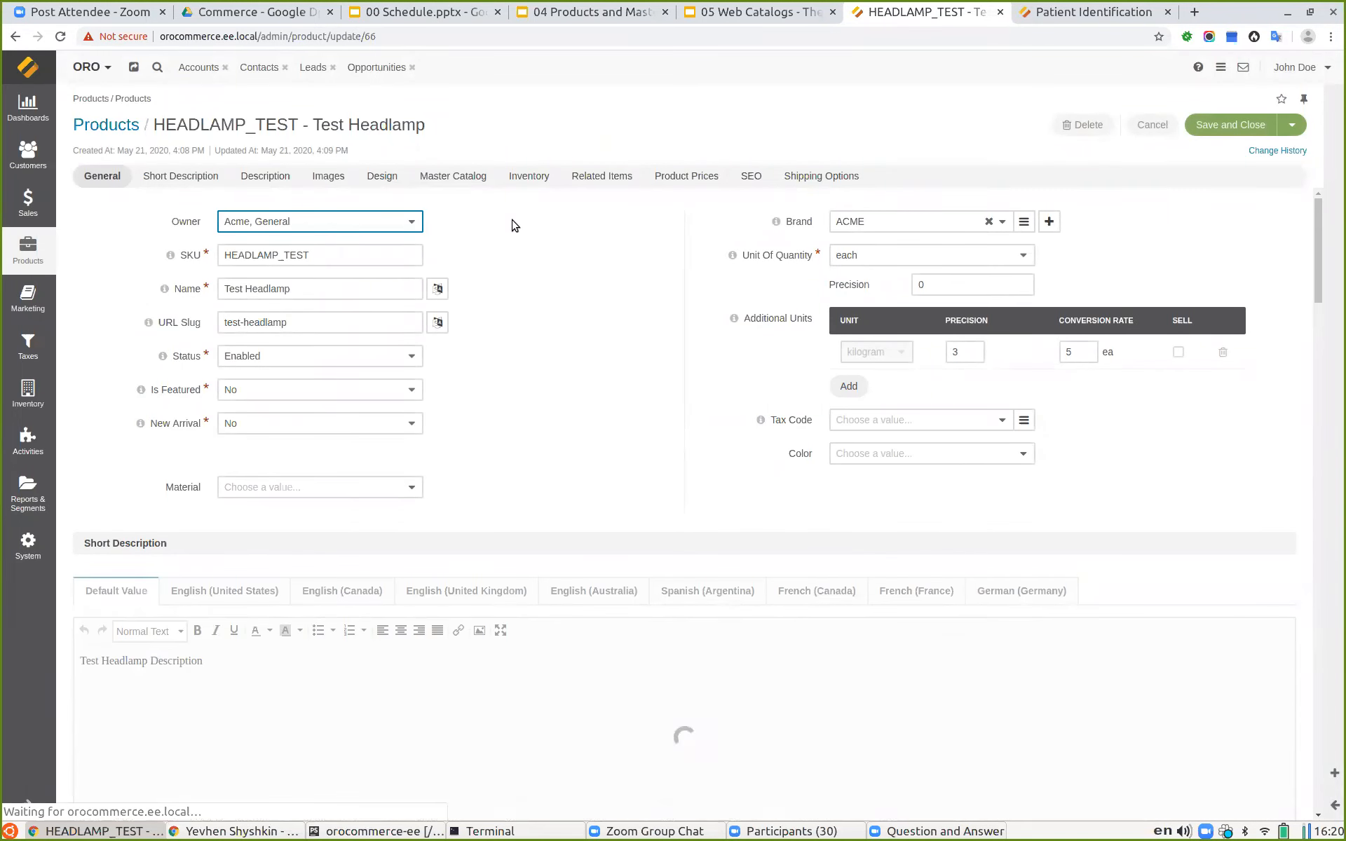
pyautogui.click(440, 292)
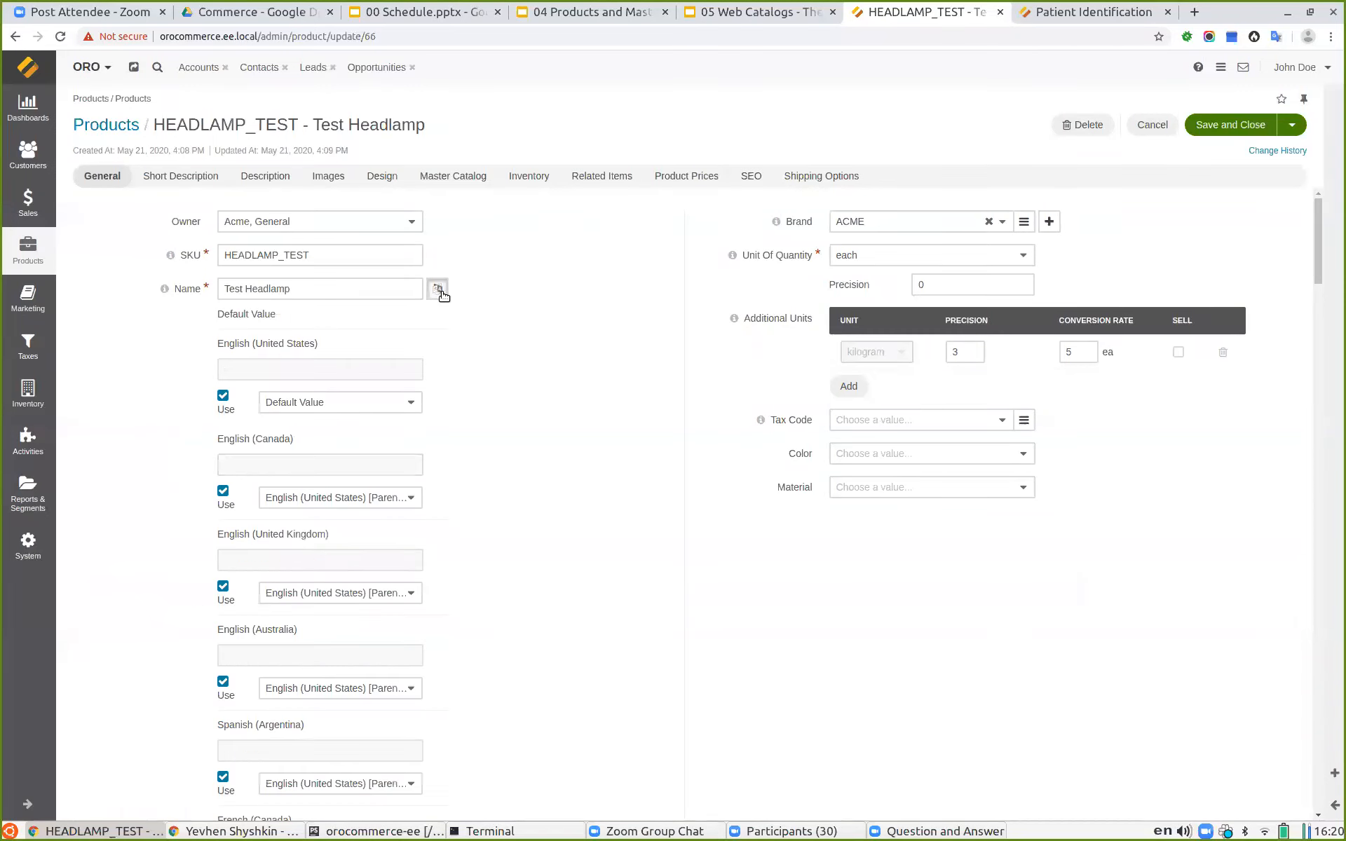
pyautogui.scroll(-3, 451, 363)
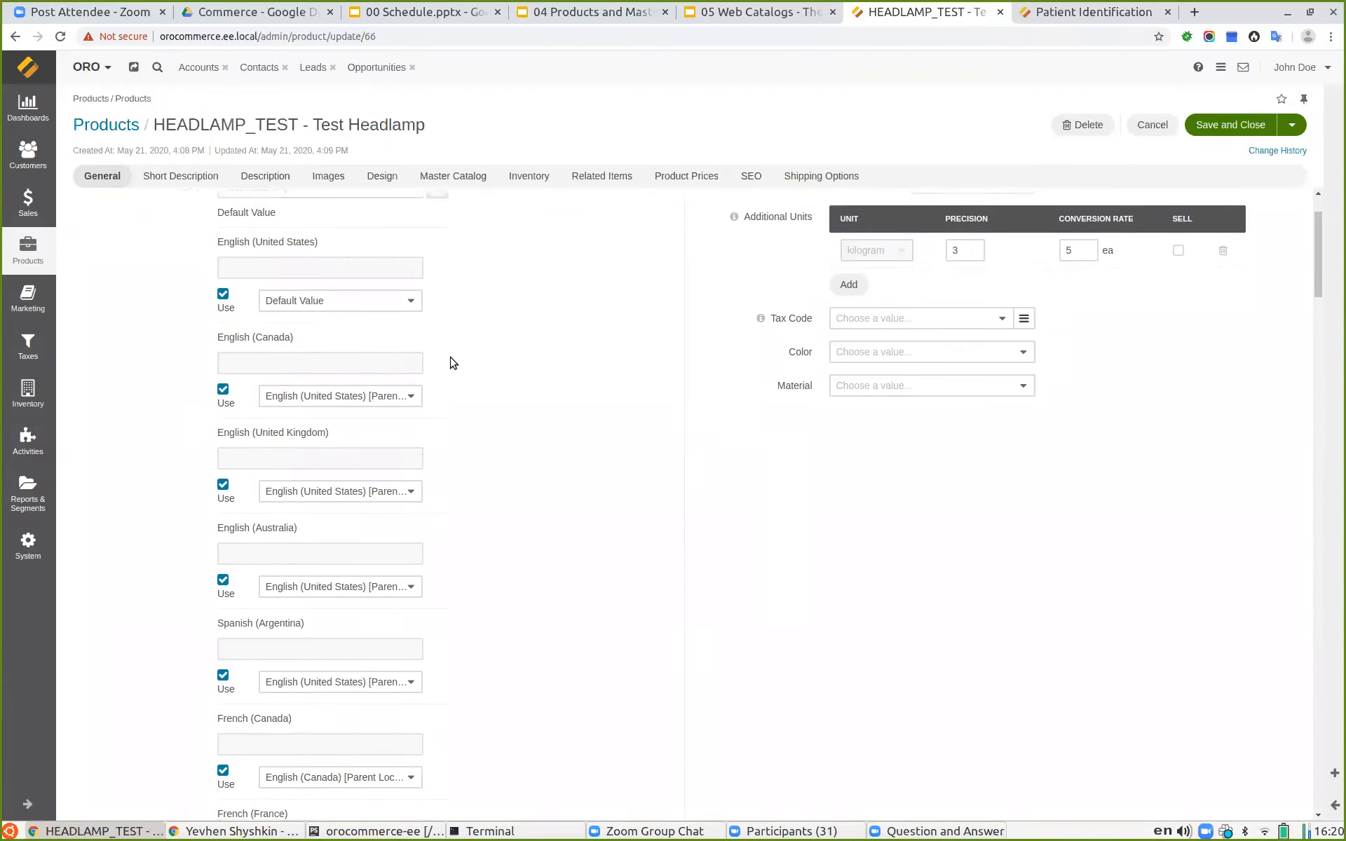
pyautogui.scroll(1, 379, 336)
pyautogui.scroll(-5, 360, 401)
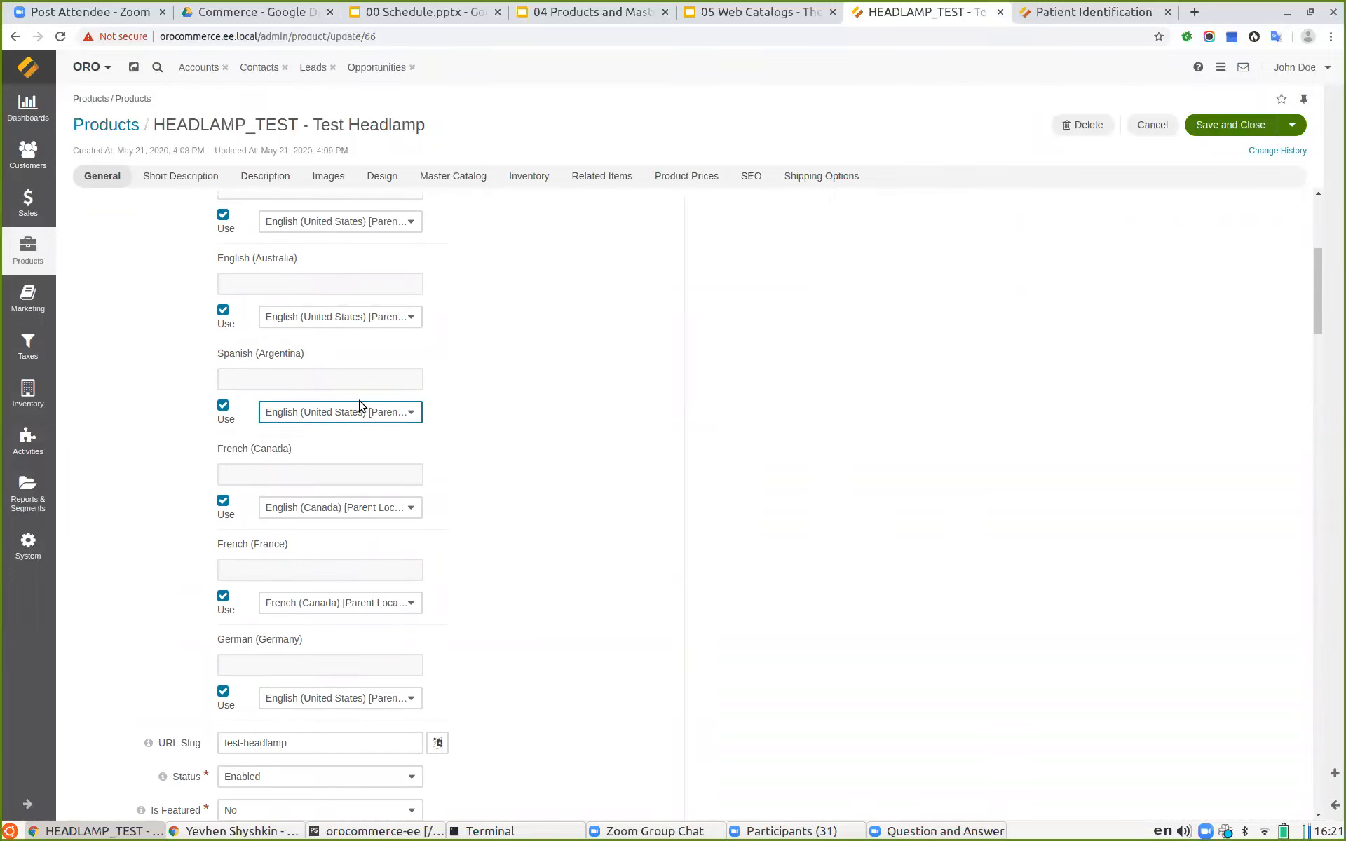
pyautogui.scroll(6, 363, 408)
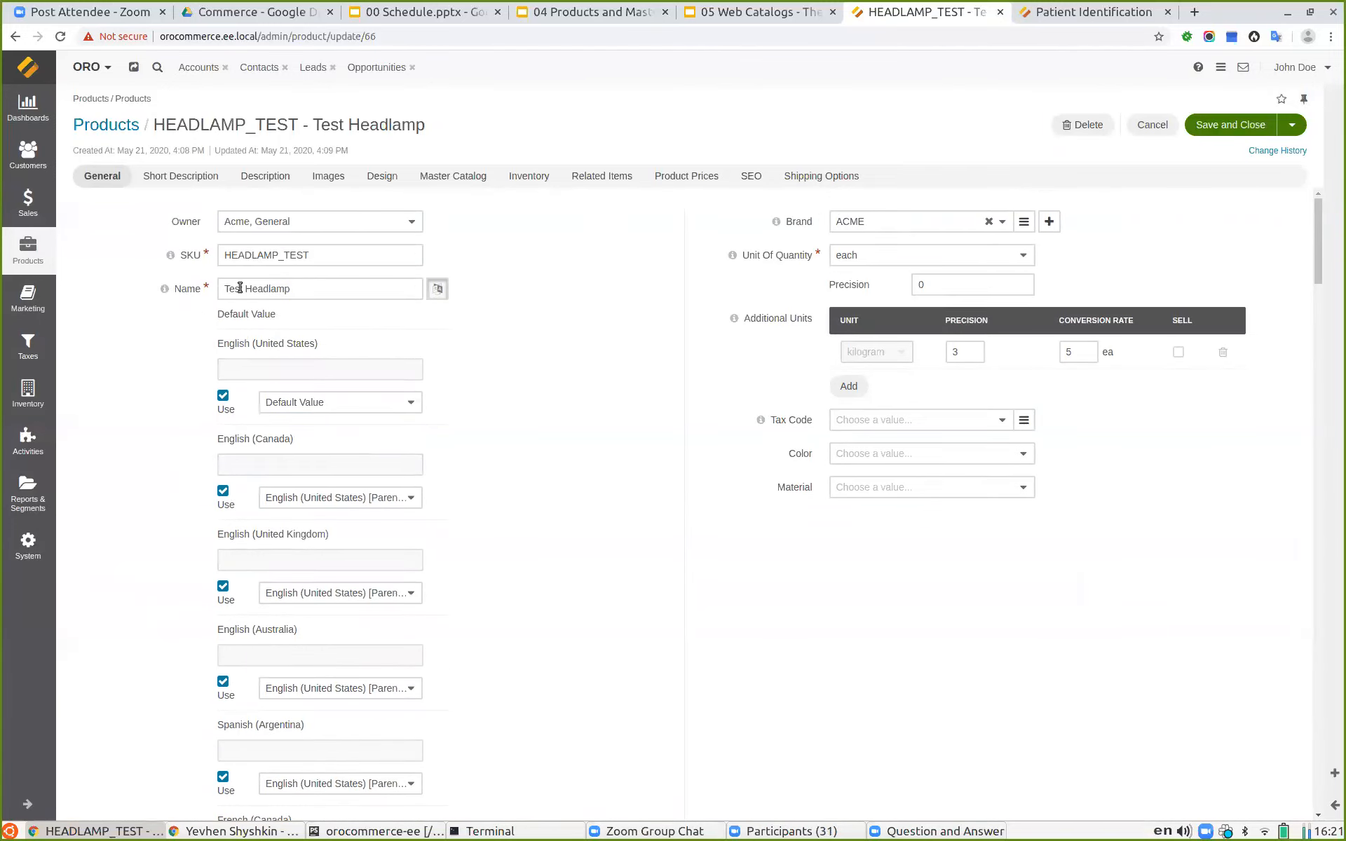
# Step: Try switching off the English (Canada) fallback for the product name and switch it back on
pyautogui.click(224, 397)
pyautogui.click(223, 396)
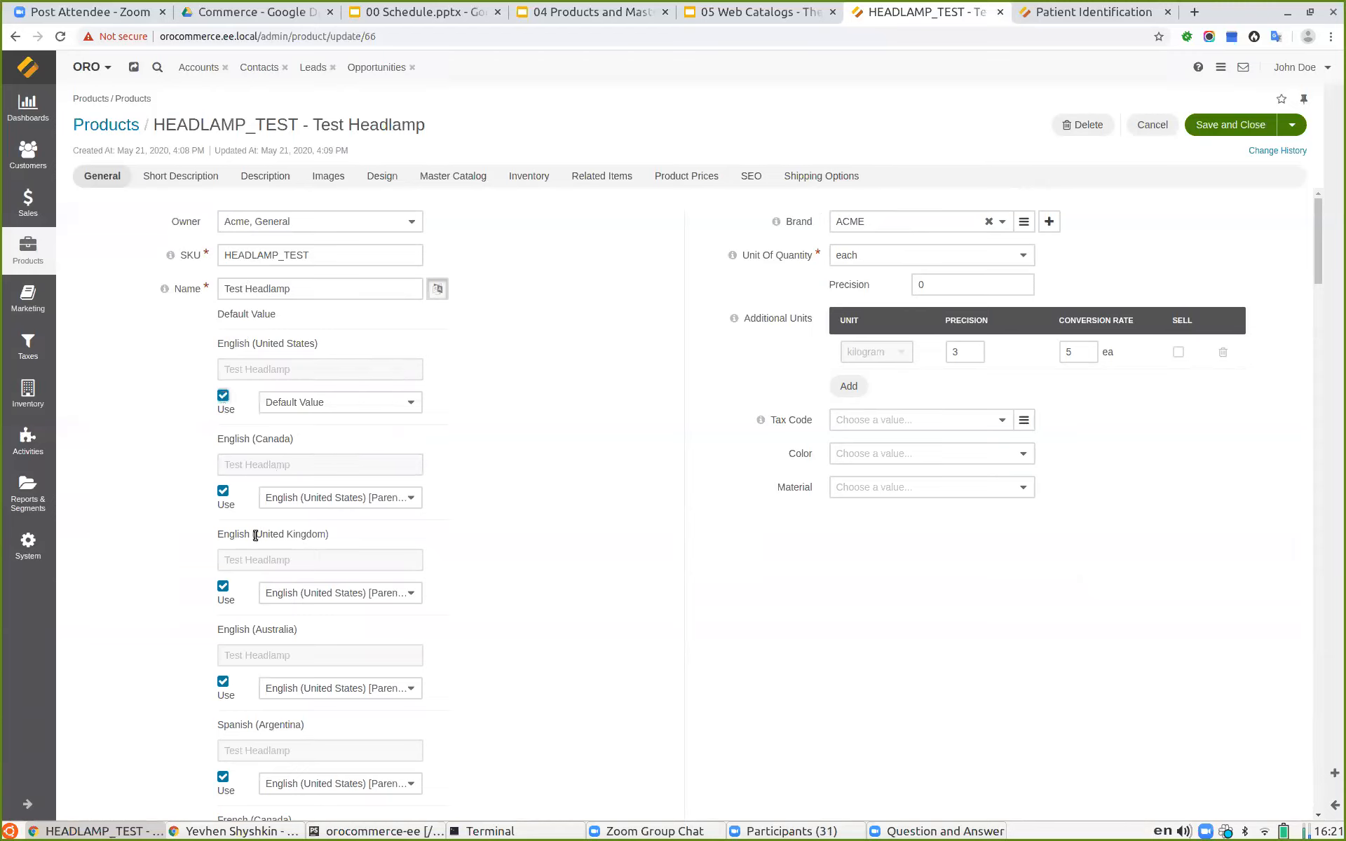
pyautogui.click(223, 489)
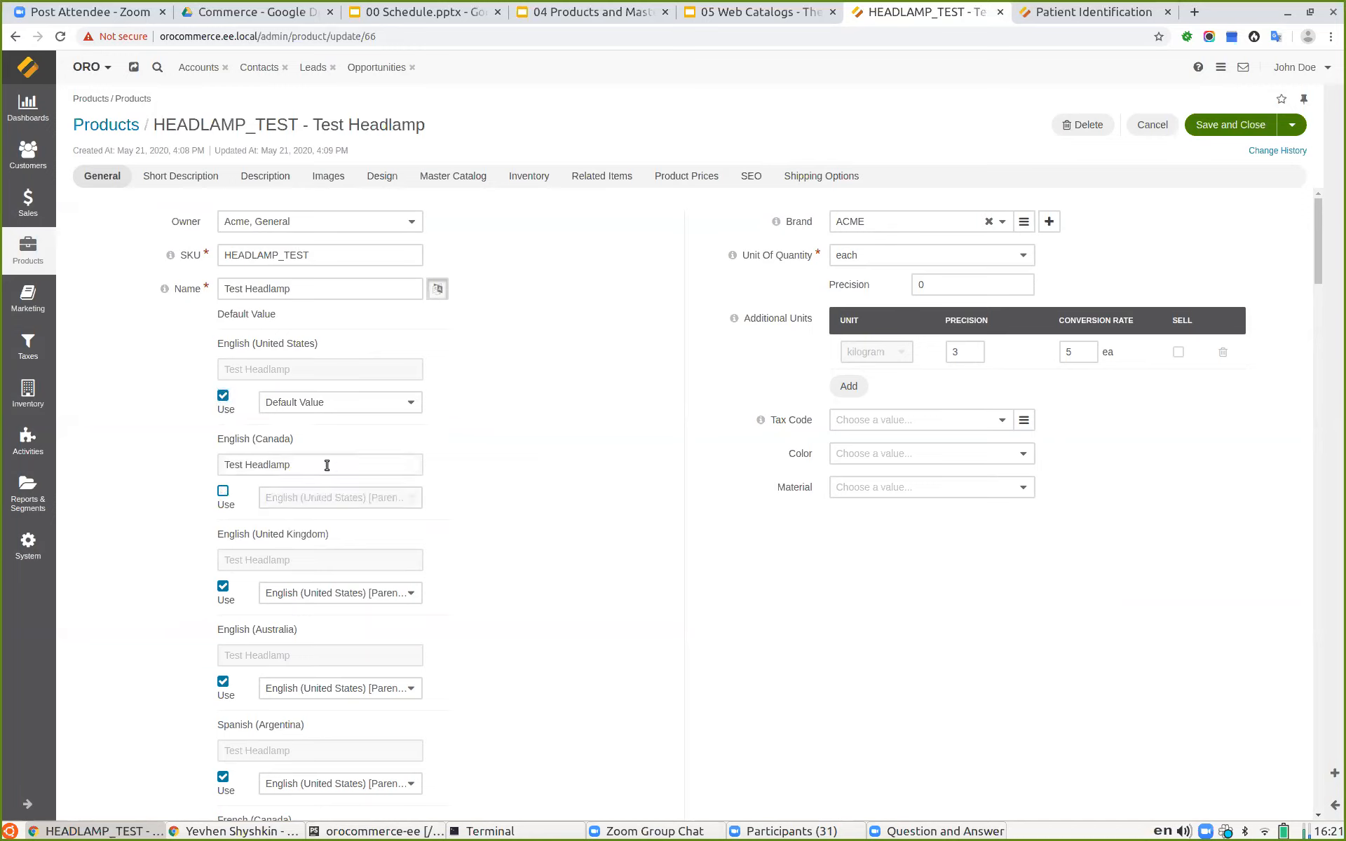
pyautogui.click(222, 491)
pyautogui.click(309, 405)
pyautogui.click(317, 410)
pyautogui.click(308, 405)
pyautogui.click(308, 404)
pyautogui.moveTo(216, 346); pyautogui.dragTo(304, 345)
pyautogui.click(449, 346)
pyautogui.tripleClick(304, 291)
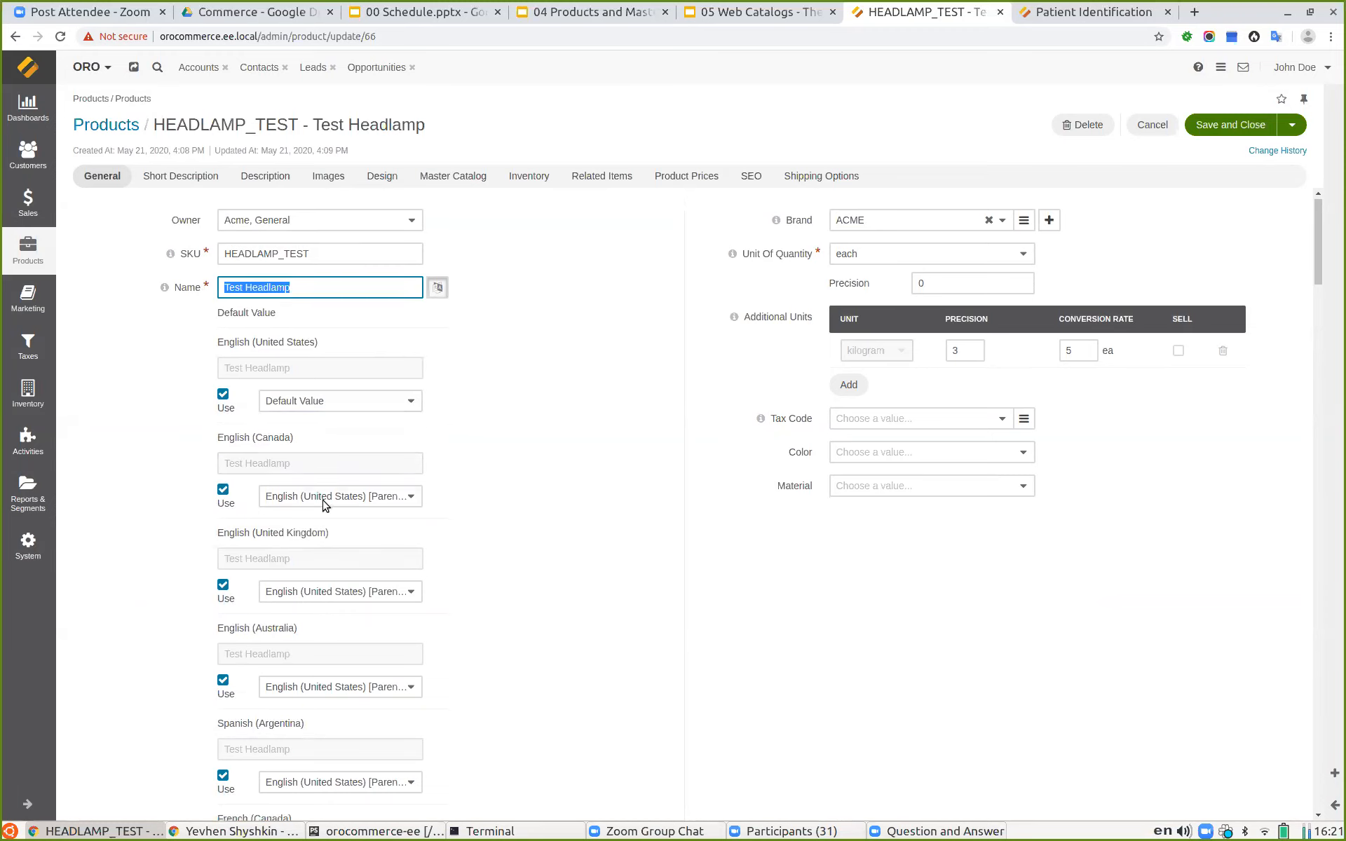
# Step: Review the fallback choices for the English (Canada) and English (Australia) names, then collapse the Name localizations
pyautogui.scroll(-1, 324, 505)
pyautogui.click(307, 469)
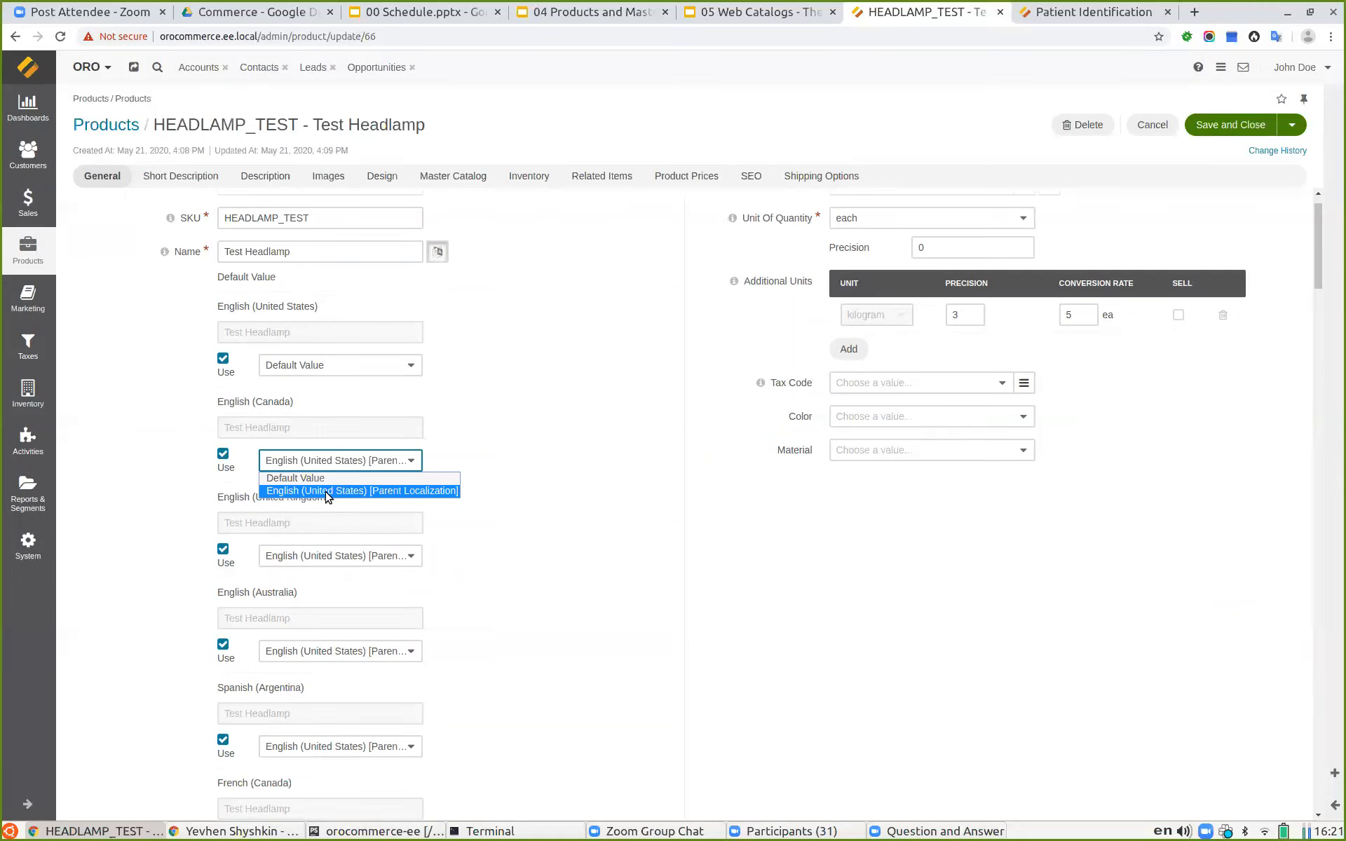
pyautogui.click(297, 462)
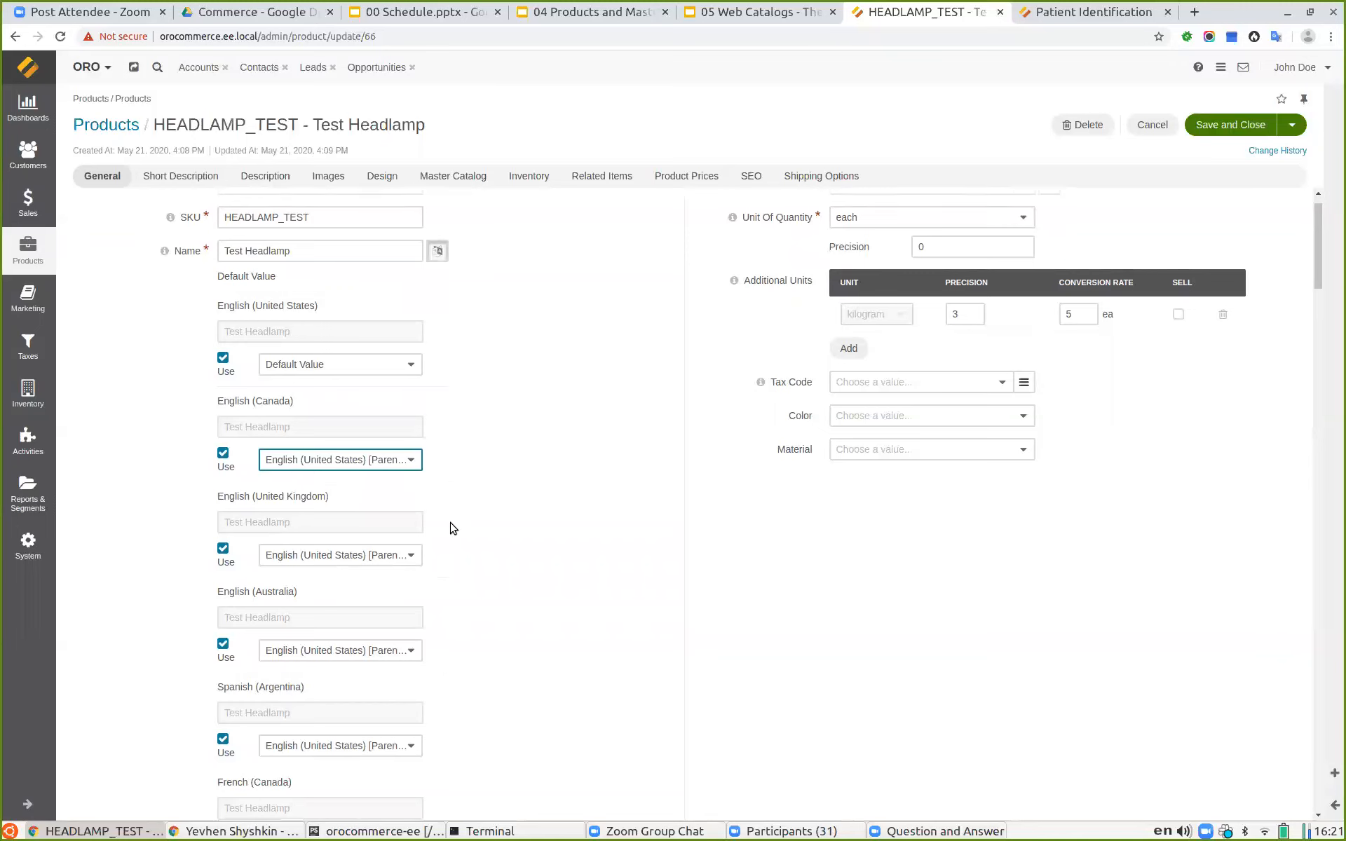
pyautogui.scroll(-6, 450, 529)
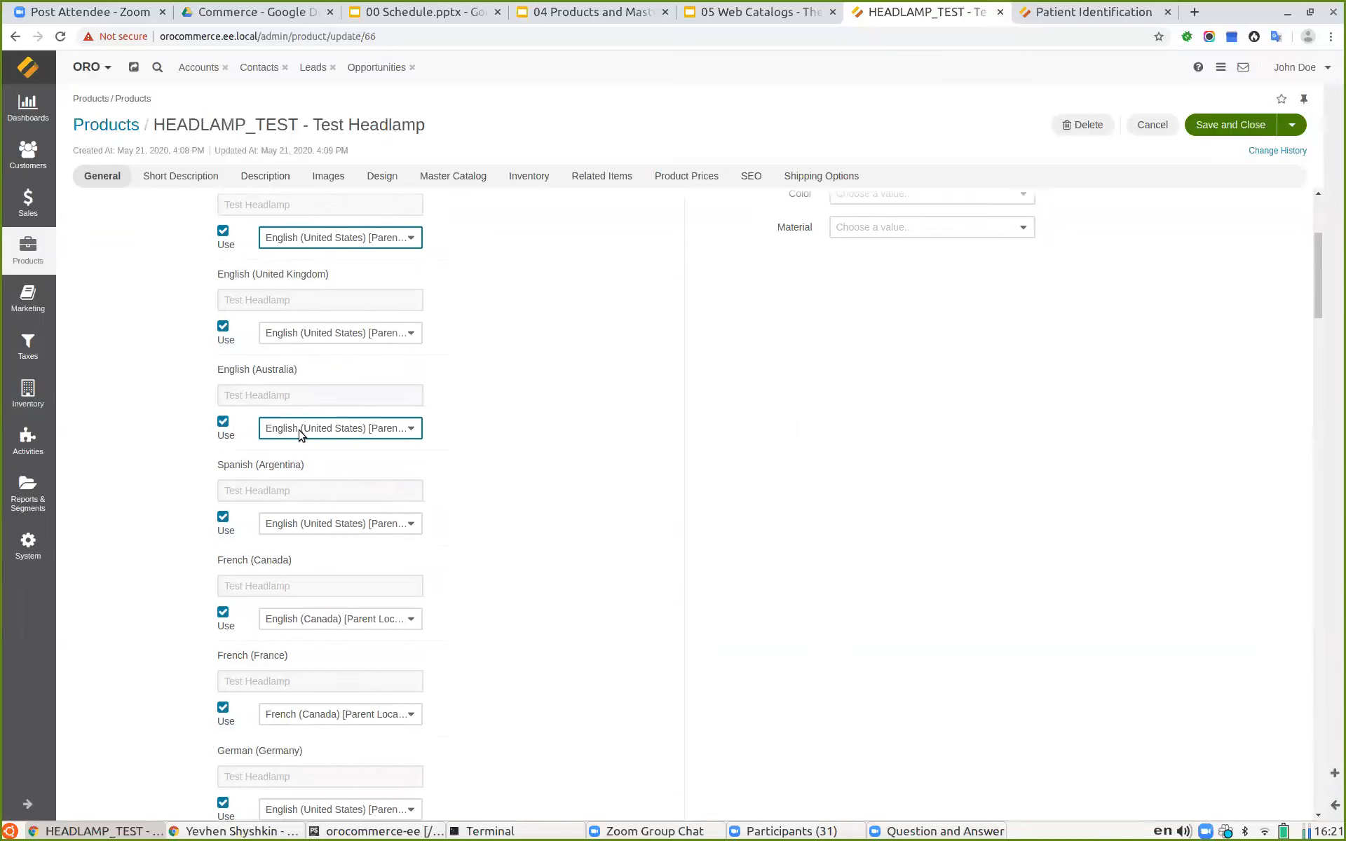
pyautogui.click(298, 428)
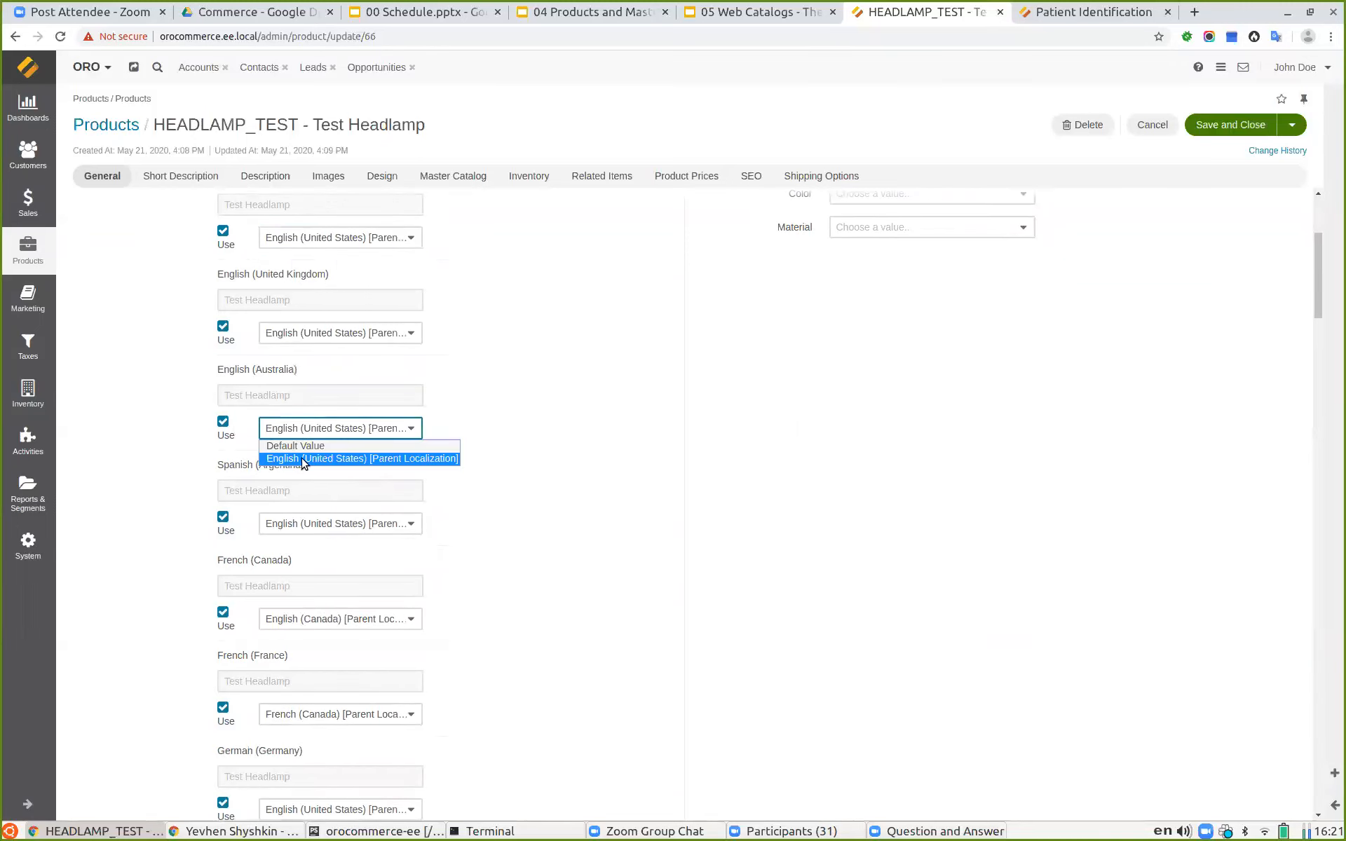
pyautogui.click(616, 520)
pyautogui.scroll(-3, 418, 518)
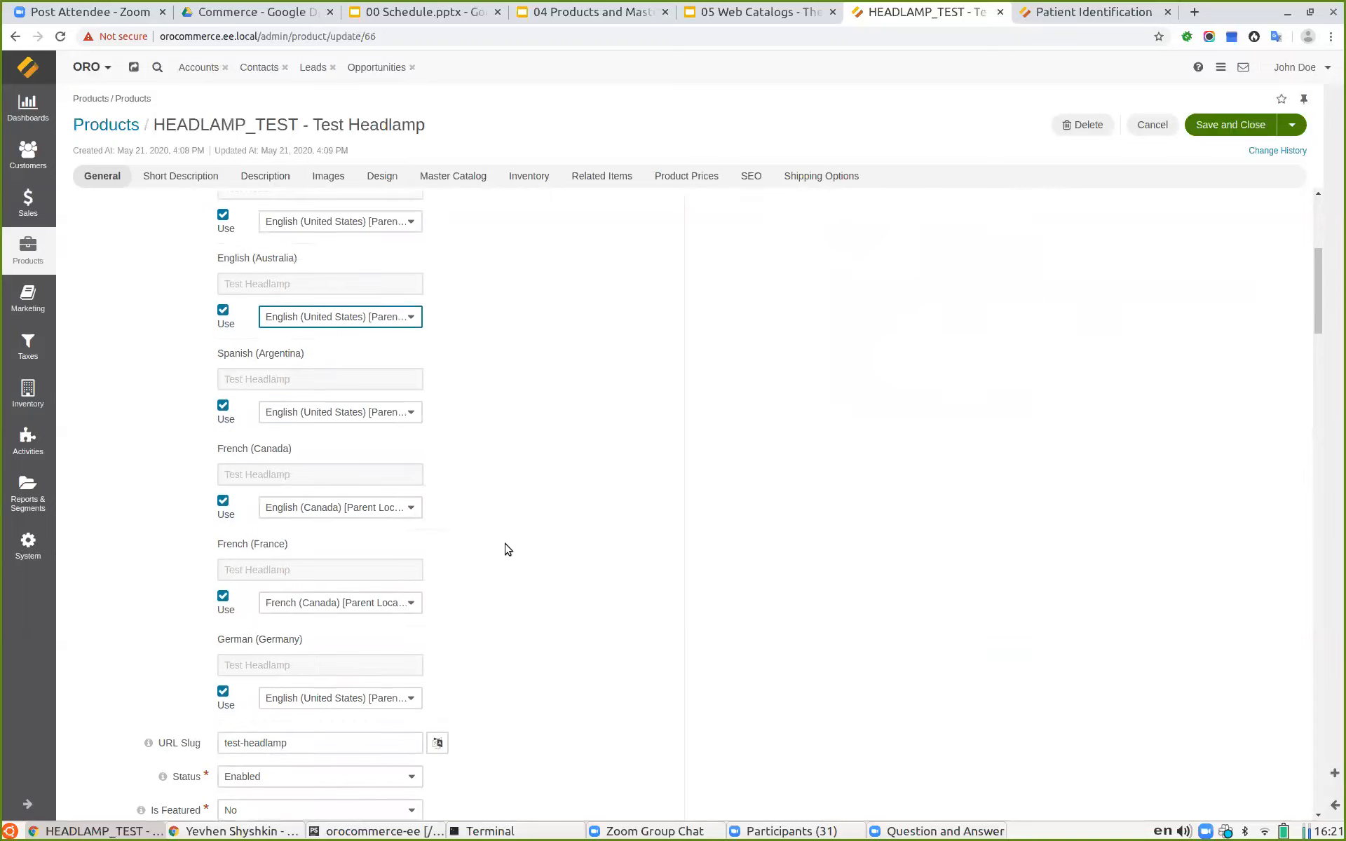
pyautogui.scroll(2, 567, 567)
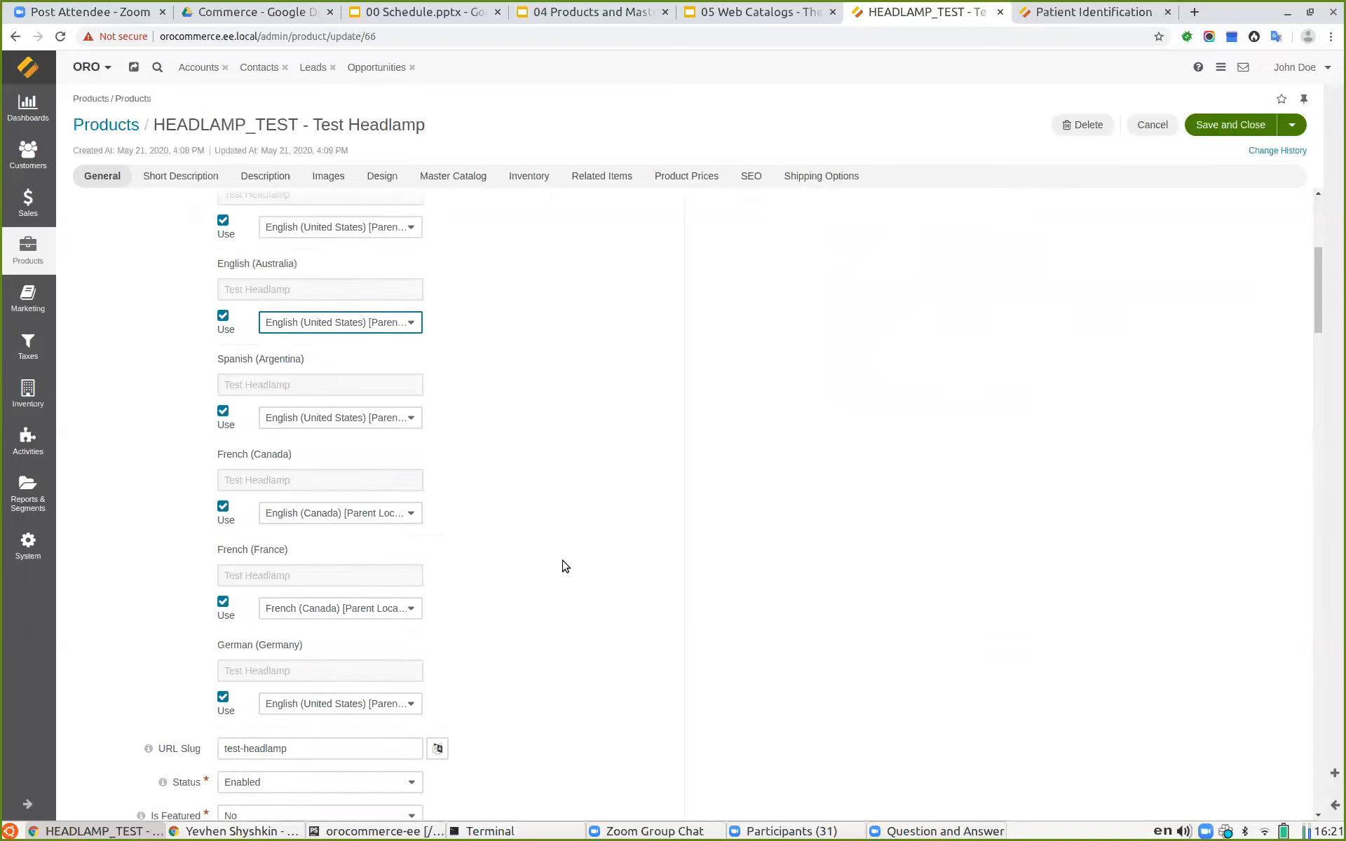
pyautogui.scroll(1, 564, 568)
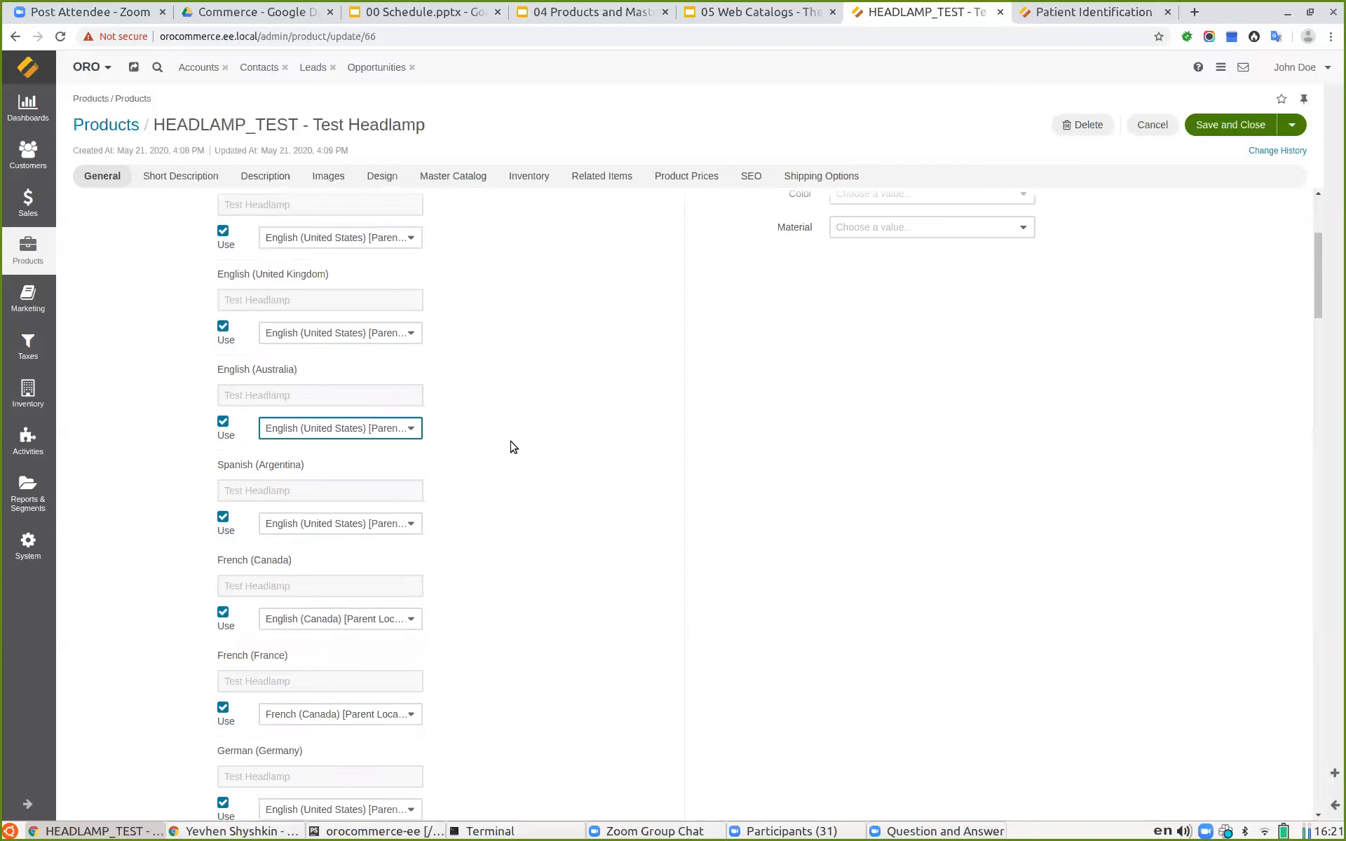
pyautogui.scroll(7, 531, 451)
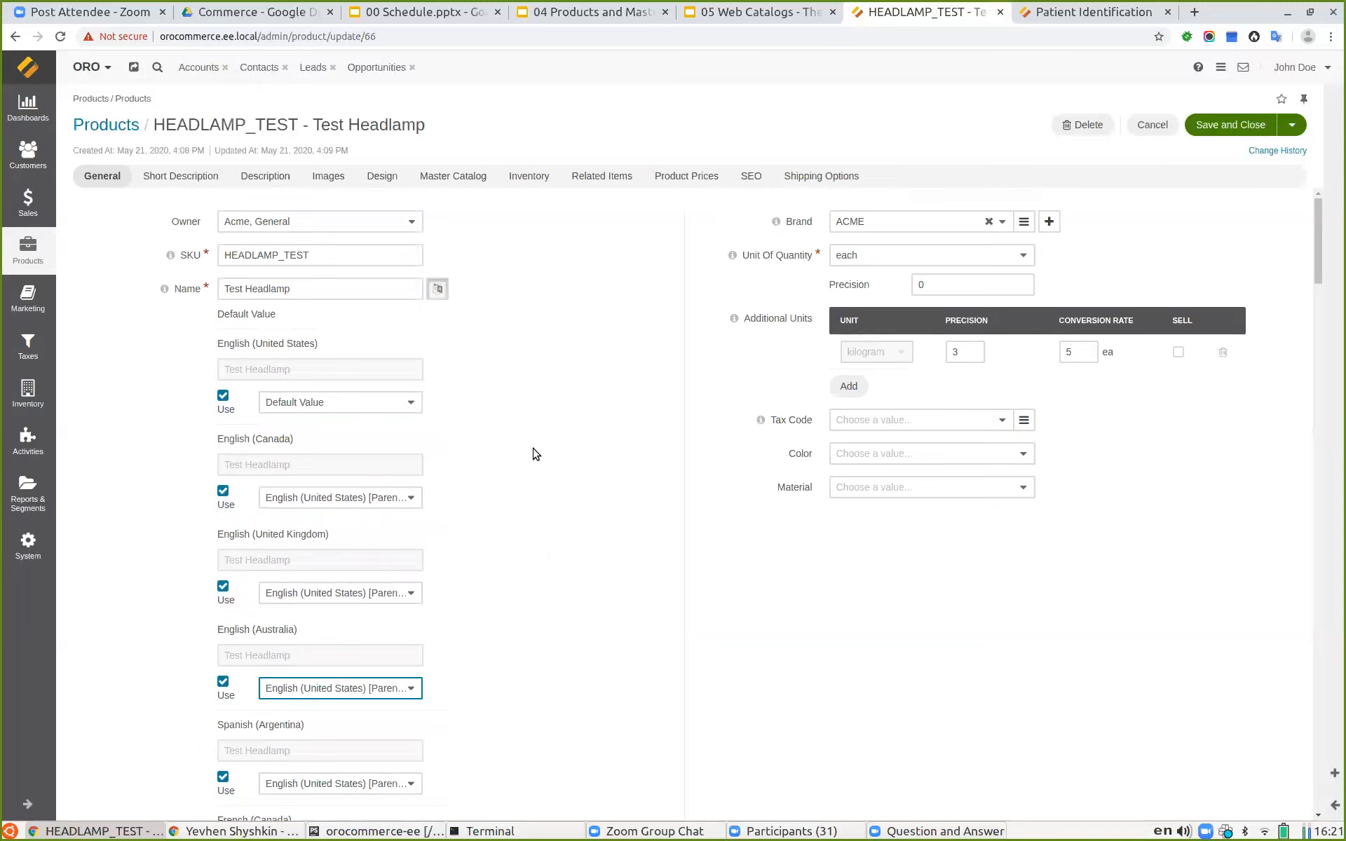
pyautogui.click(437, 288)
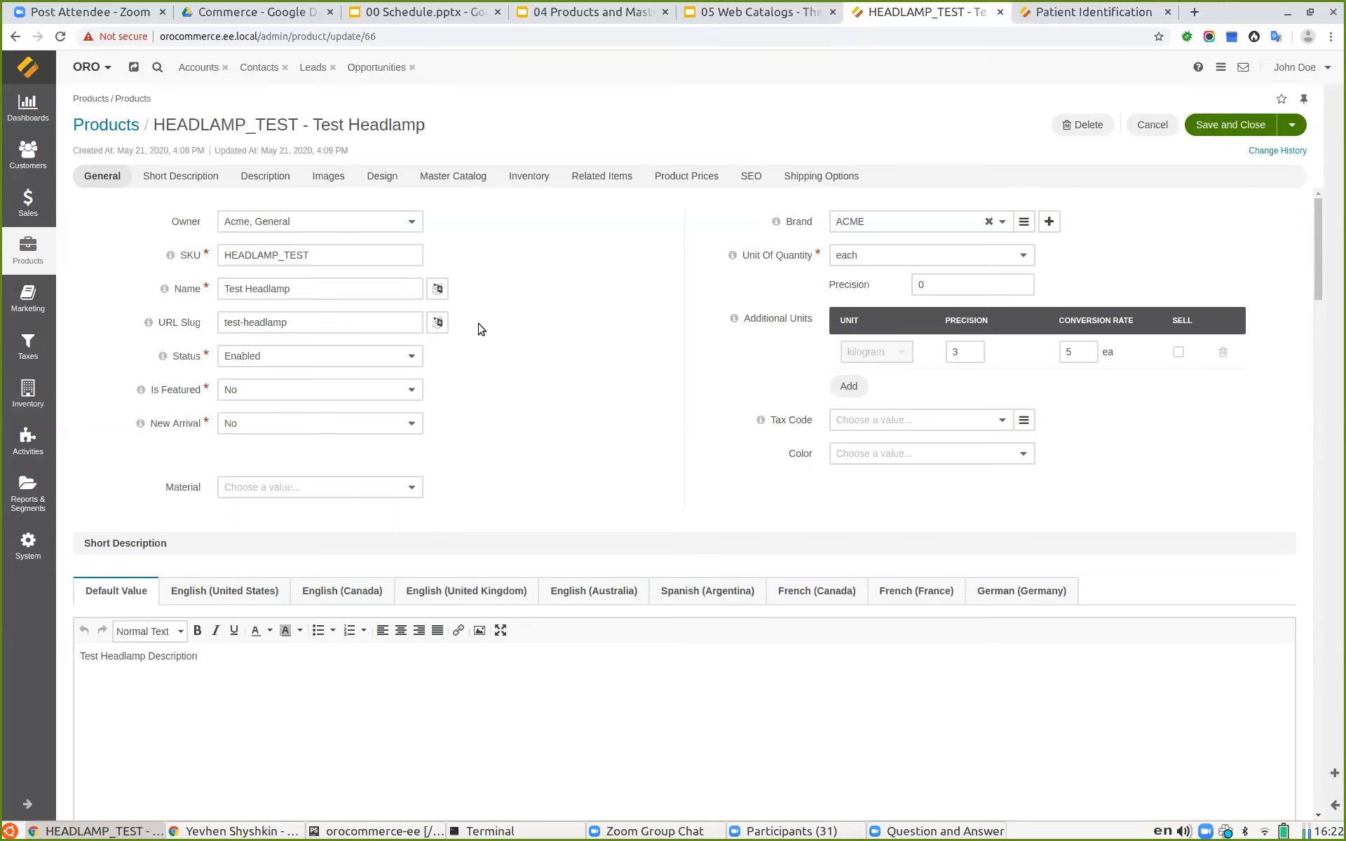
# Step: Compare the Short Description's English (United States) and English (Canada) localization tabs
pyautogui.scroll(-5, 646, 334)
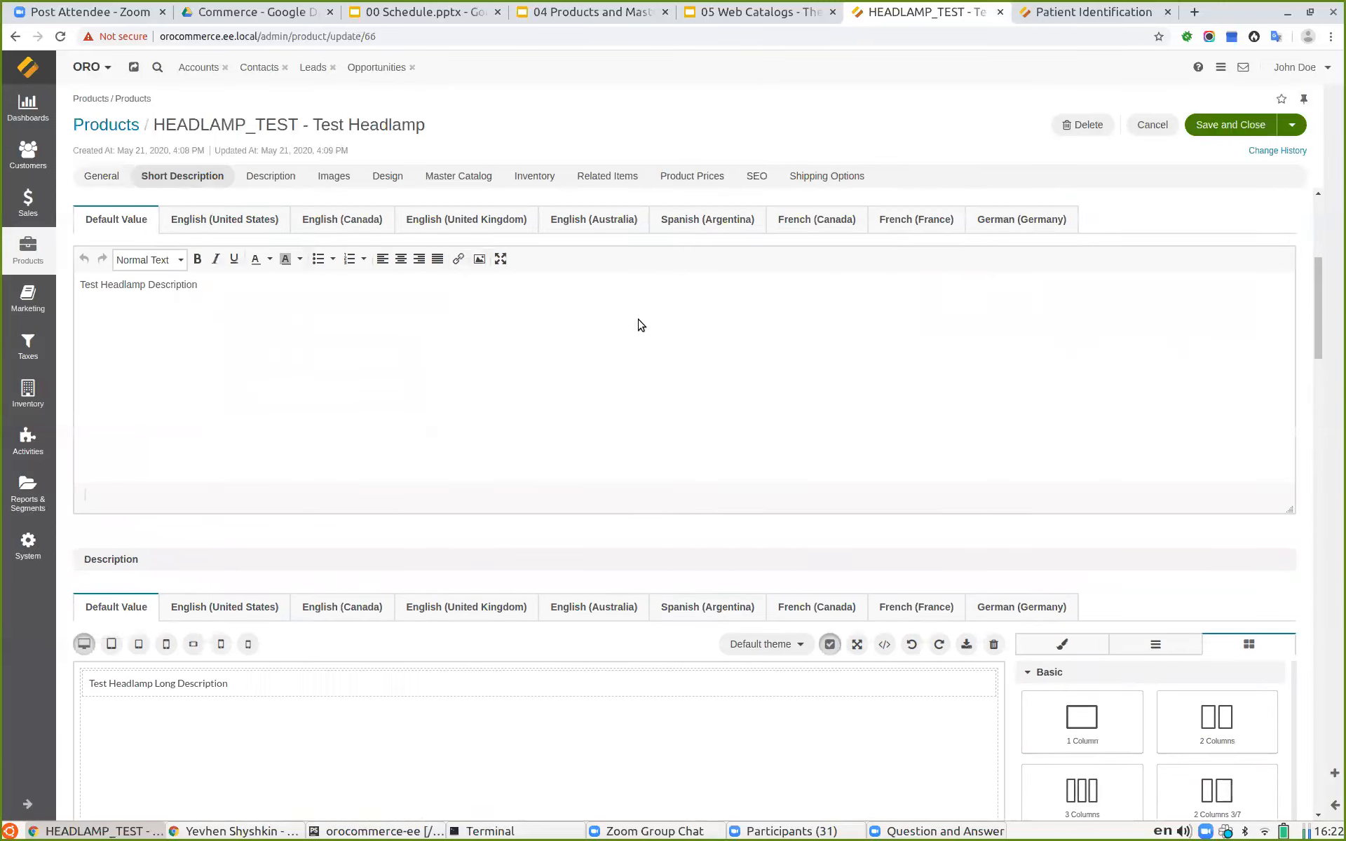
pyautogui.scroll(-1, 609, 309)
pyautogui.scroll(3, 600, 312)
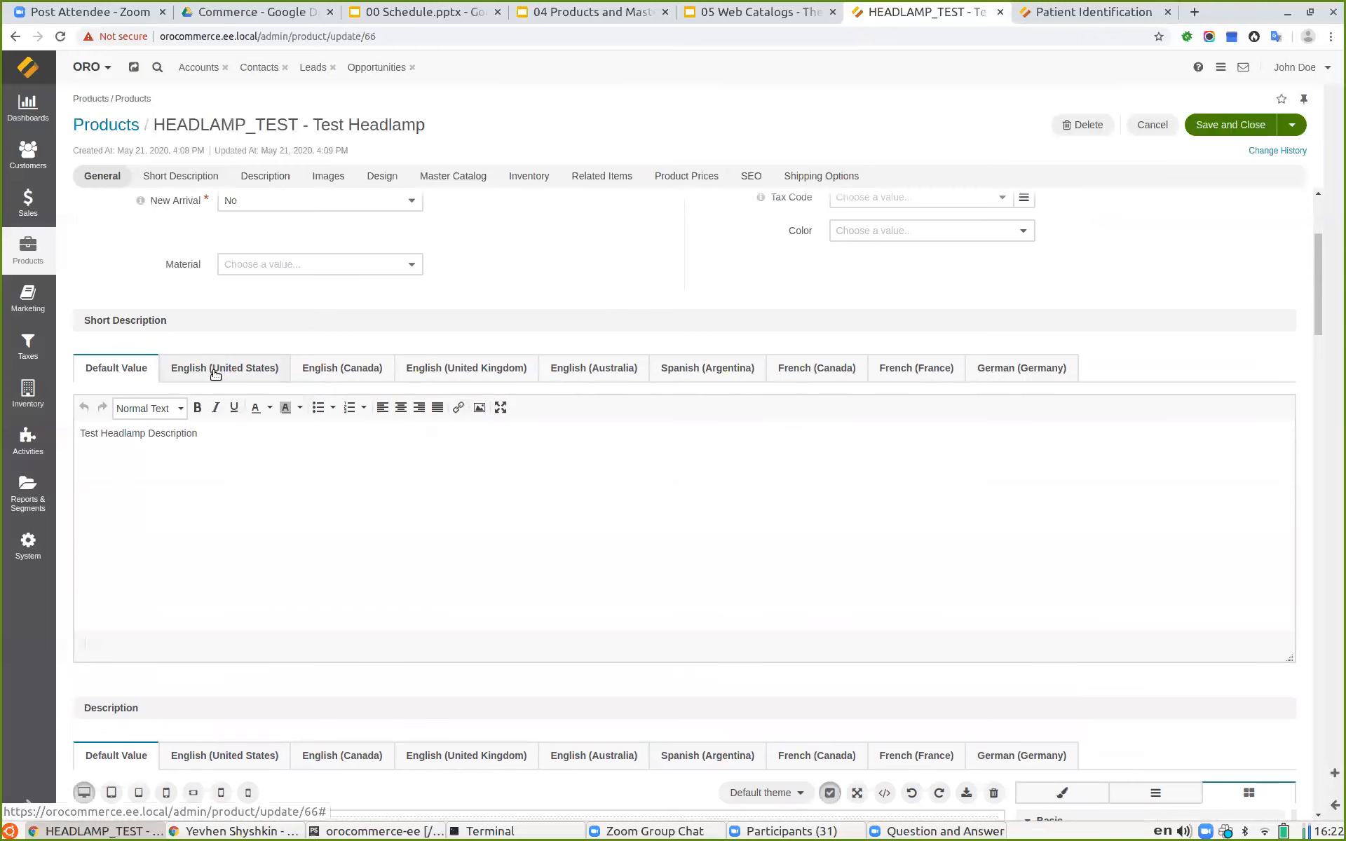
pyautogui.click(240, 372)
pyautogui.click(333, 372)
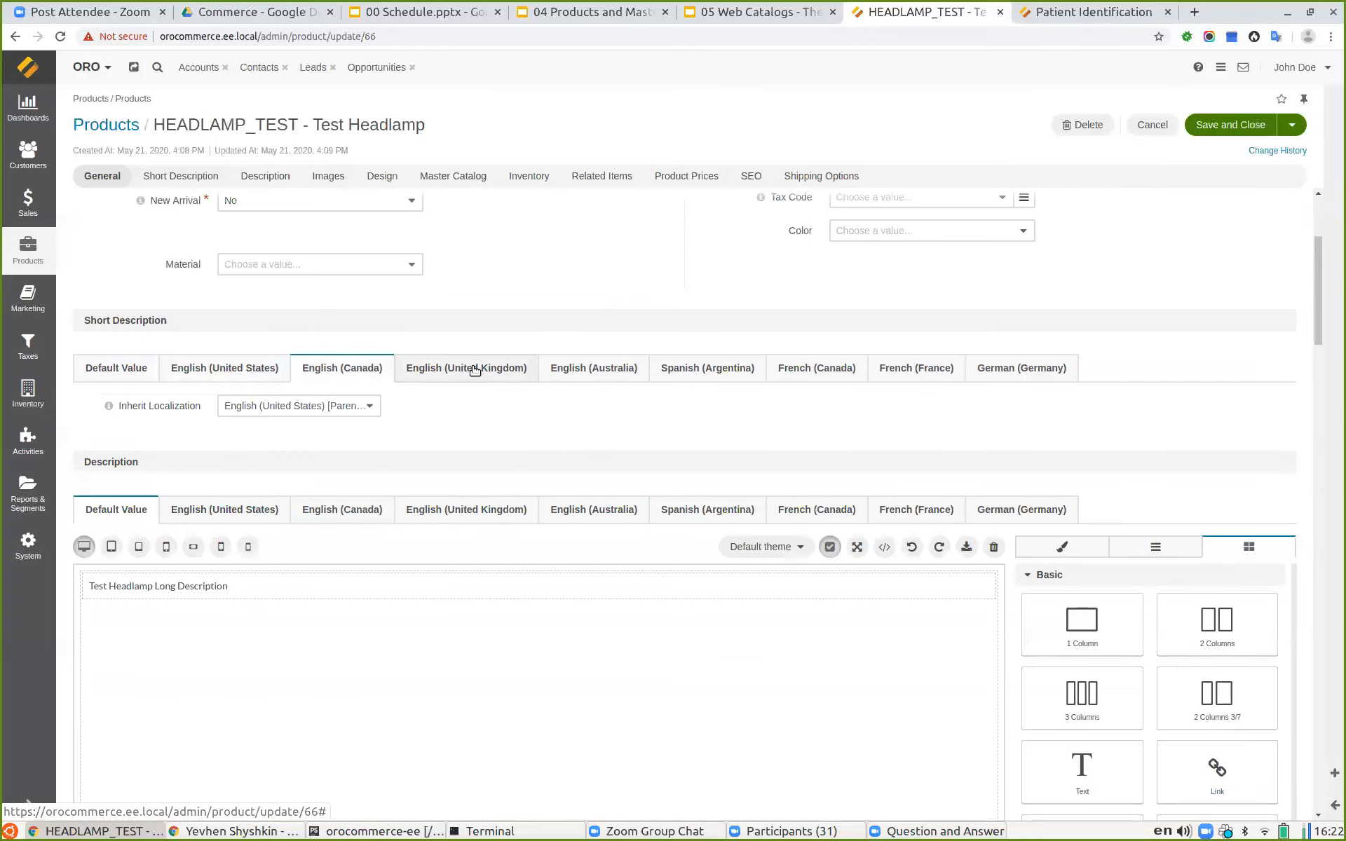
pyautogui.click(213, 368)
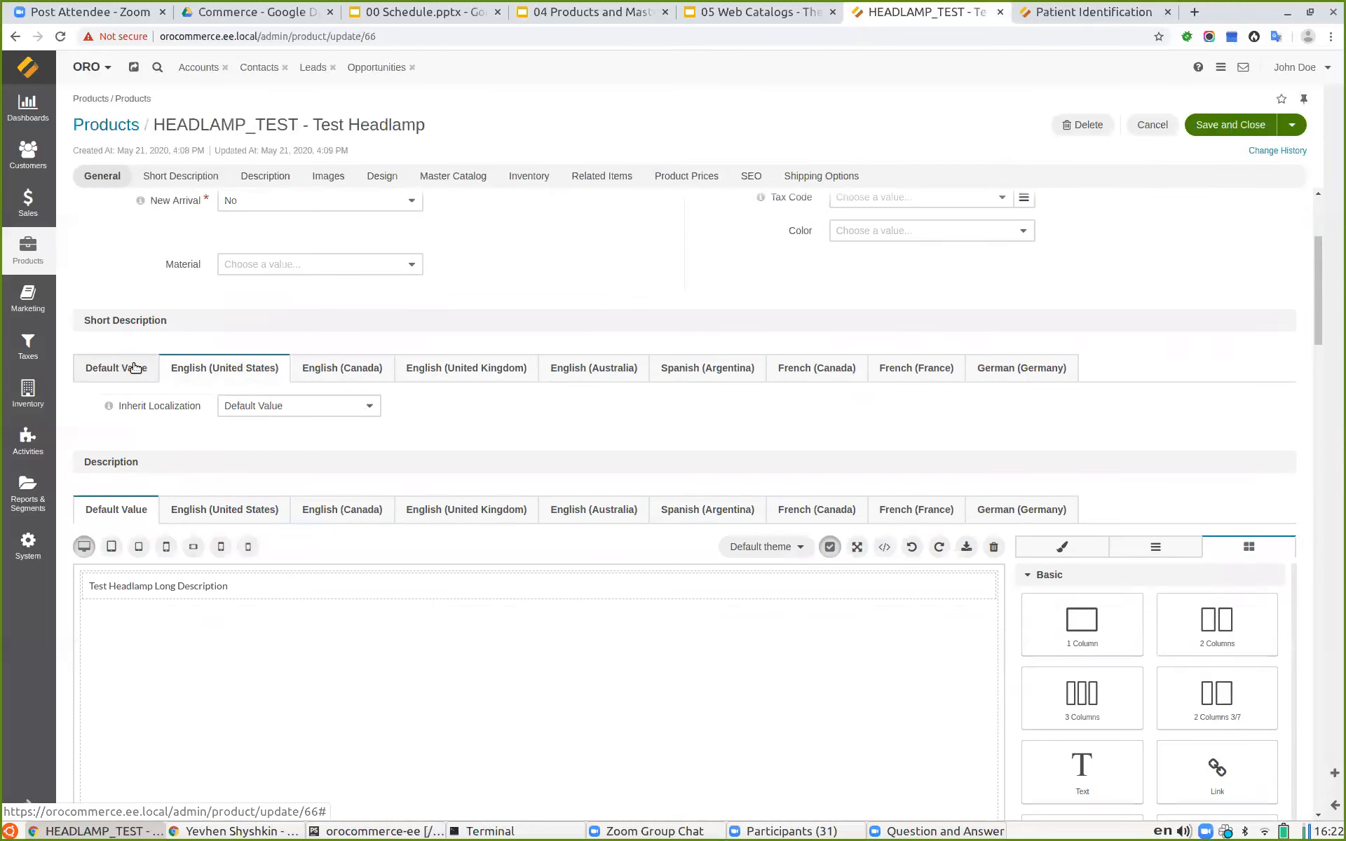
# Step: Show the Short Description's Default Value tab and scroll through the remaining product sections down to SEO
pyautogui.click(136, 368)
pyautogui.scroll(-3, 210, 455)
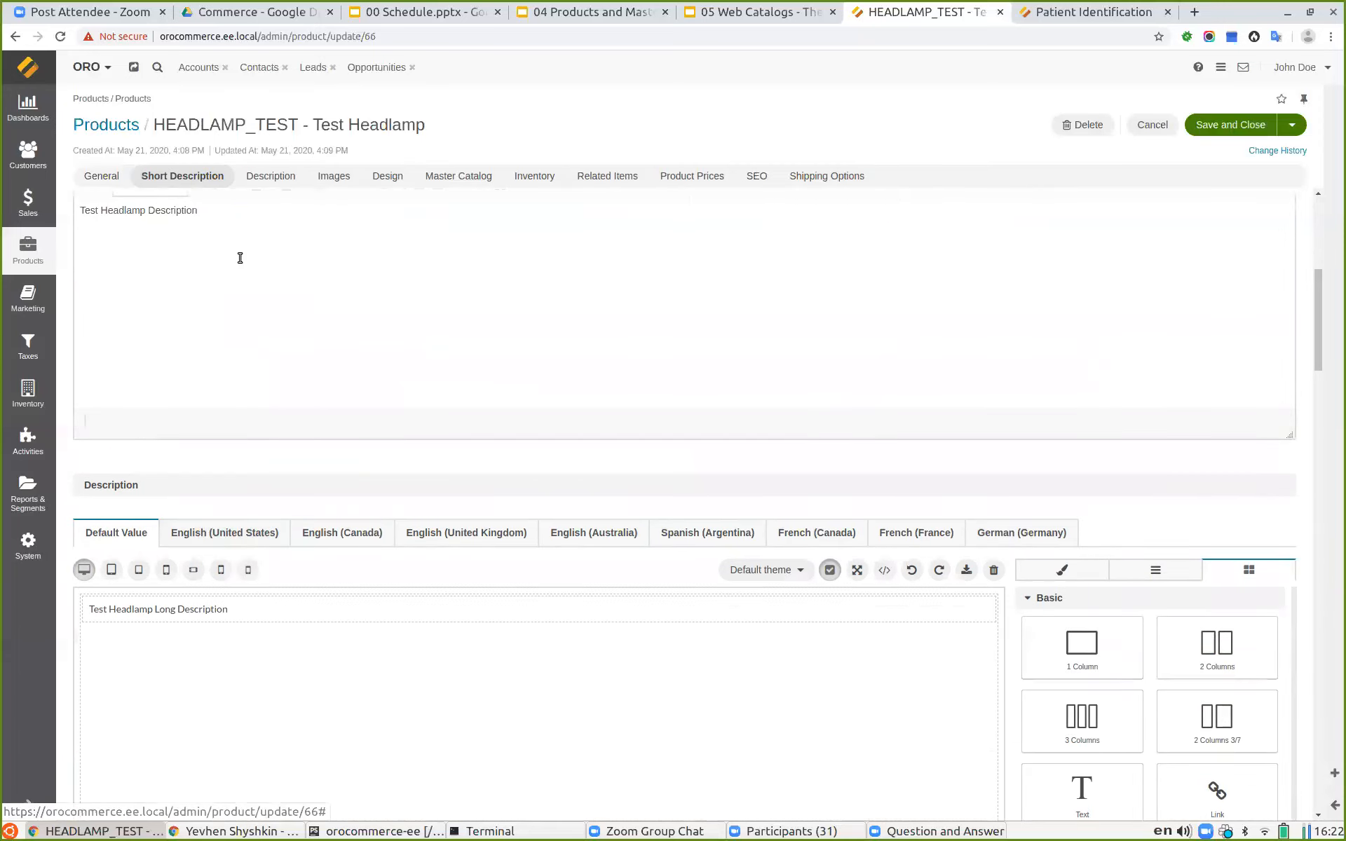
pyautogui.scroll(-8, 252, 413)
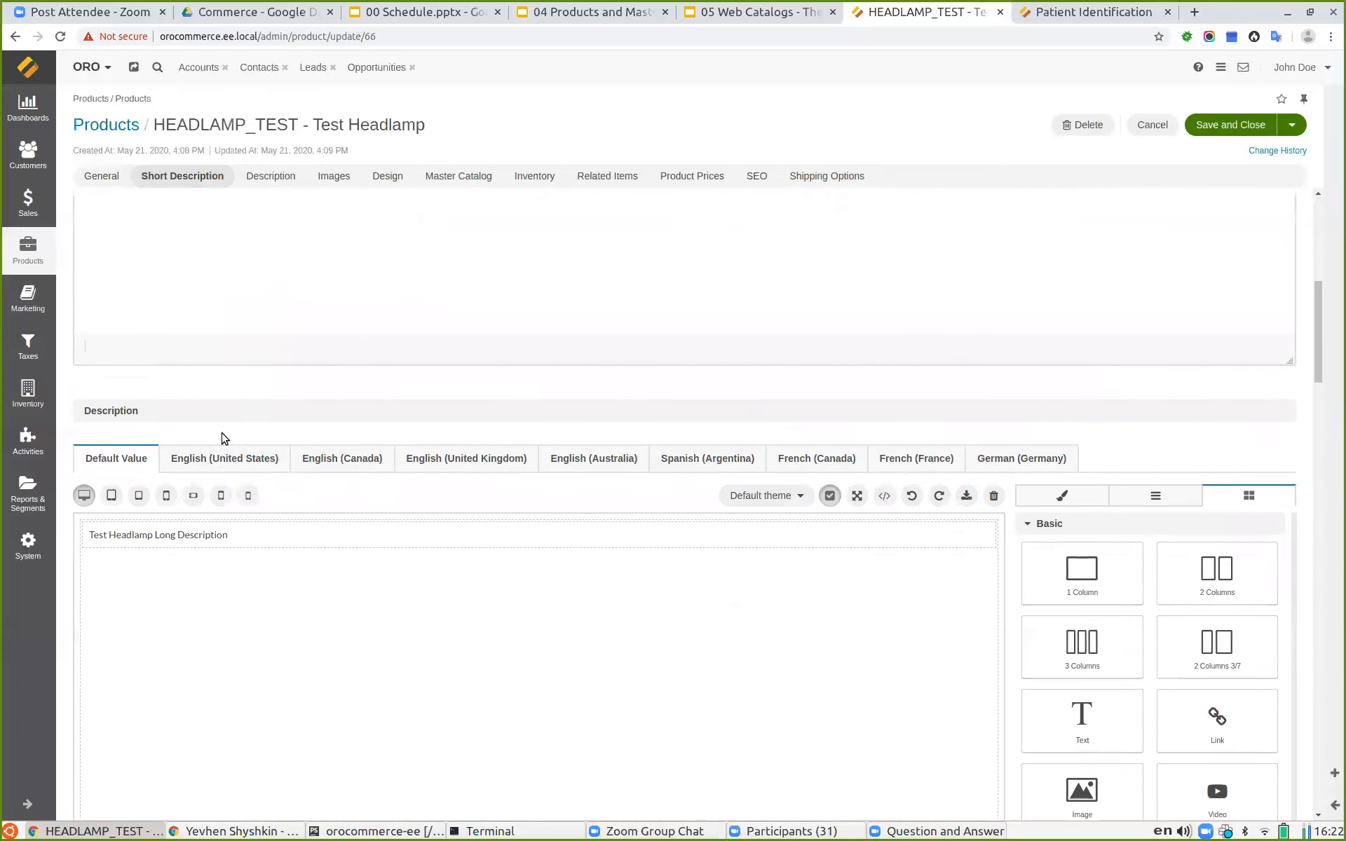
pyautogui.scroll(-20, 294, 405)
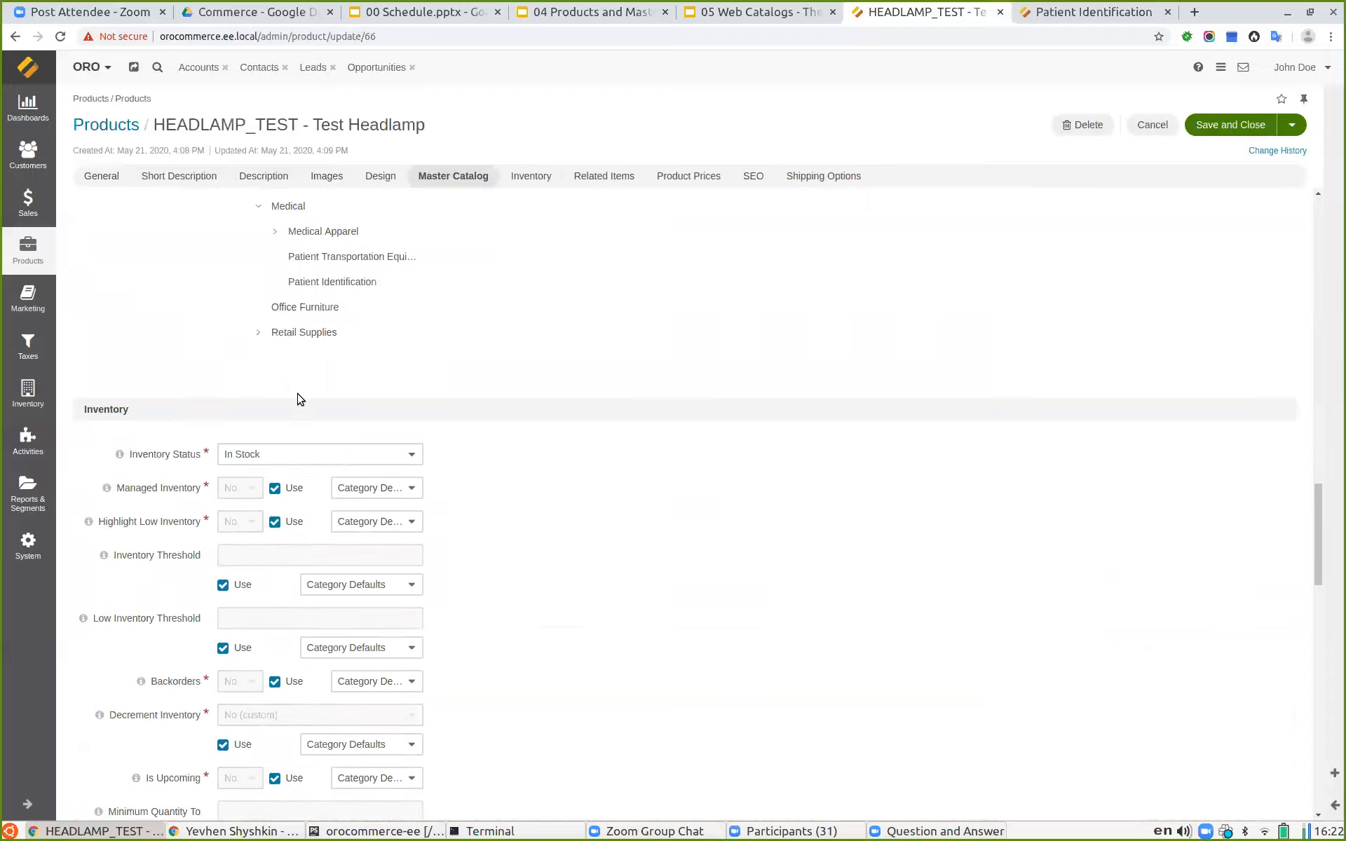
pyautogui.scroll(-5, 303, 401)
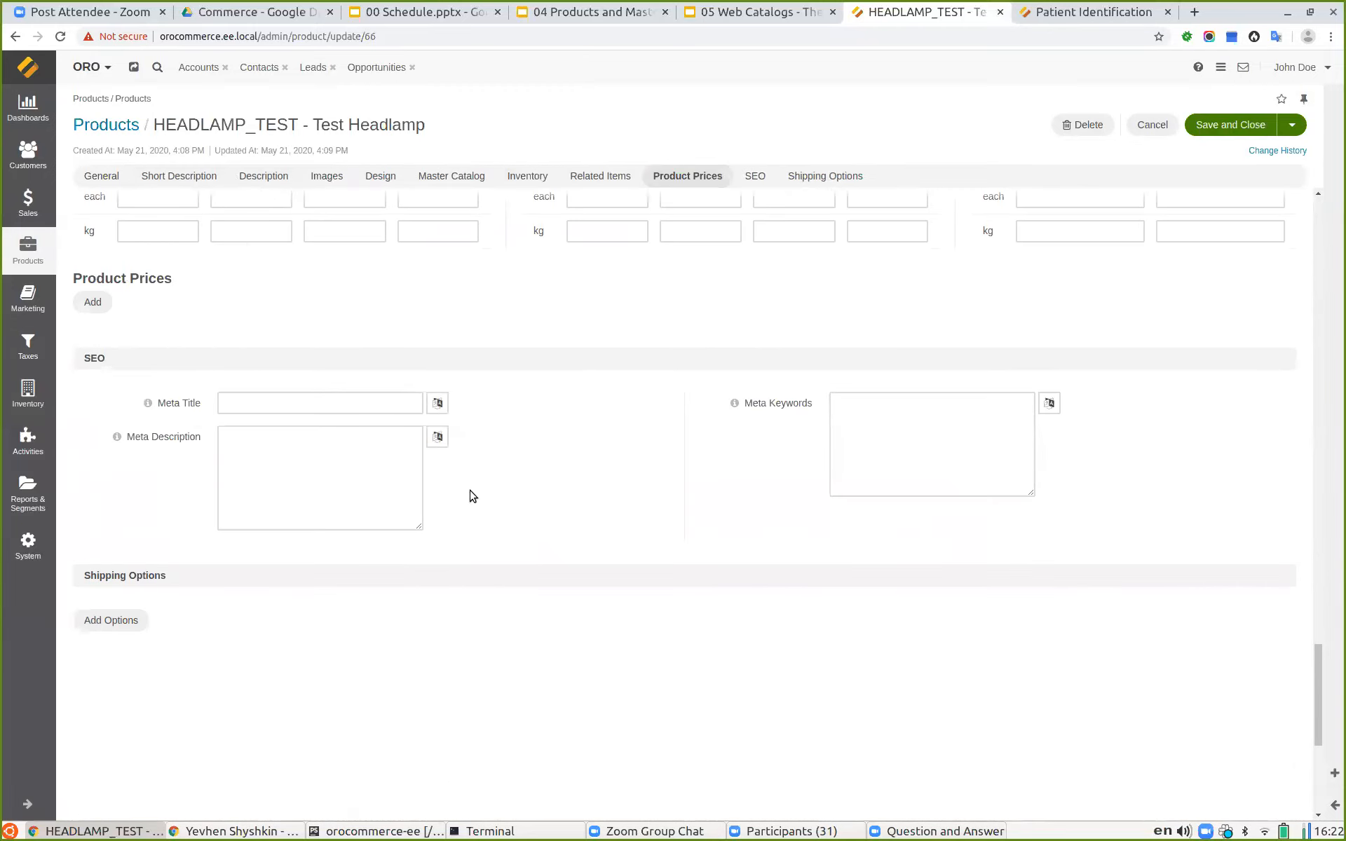
# Step: Expand and collapse the Meta Title localizations in the SEO section
pyautogui.click(438, 403)
pyautogui.click(437, 403)
pyautogui.scroll(-2, 554, 421)
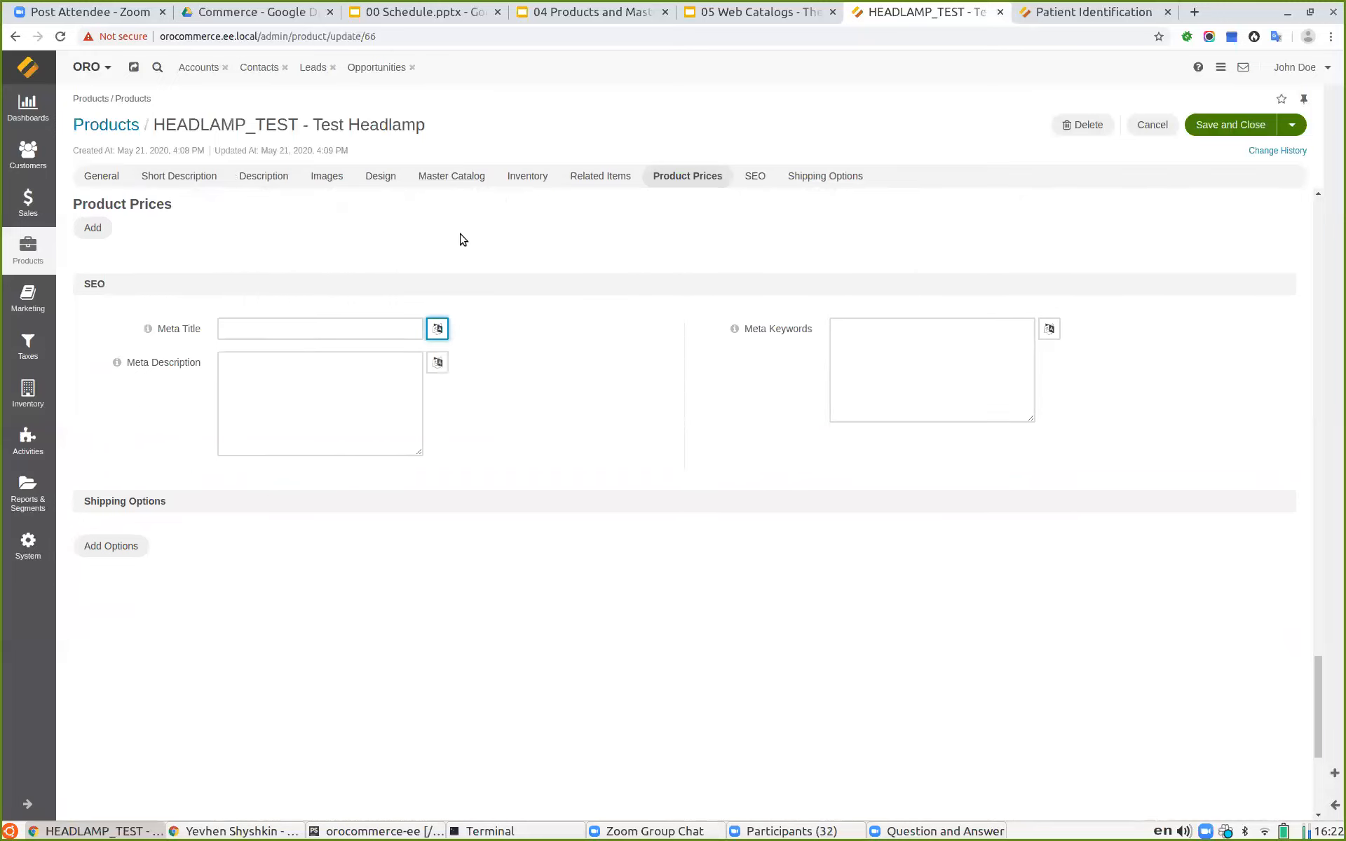
# Step: Switch to the 04 Products and Master Catalog slides, select the Localizable values slide and start presenting it
pyautogui.click(589, 18)
pyautogui.scroll(-1, 108, 532)
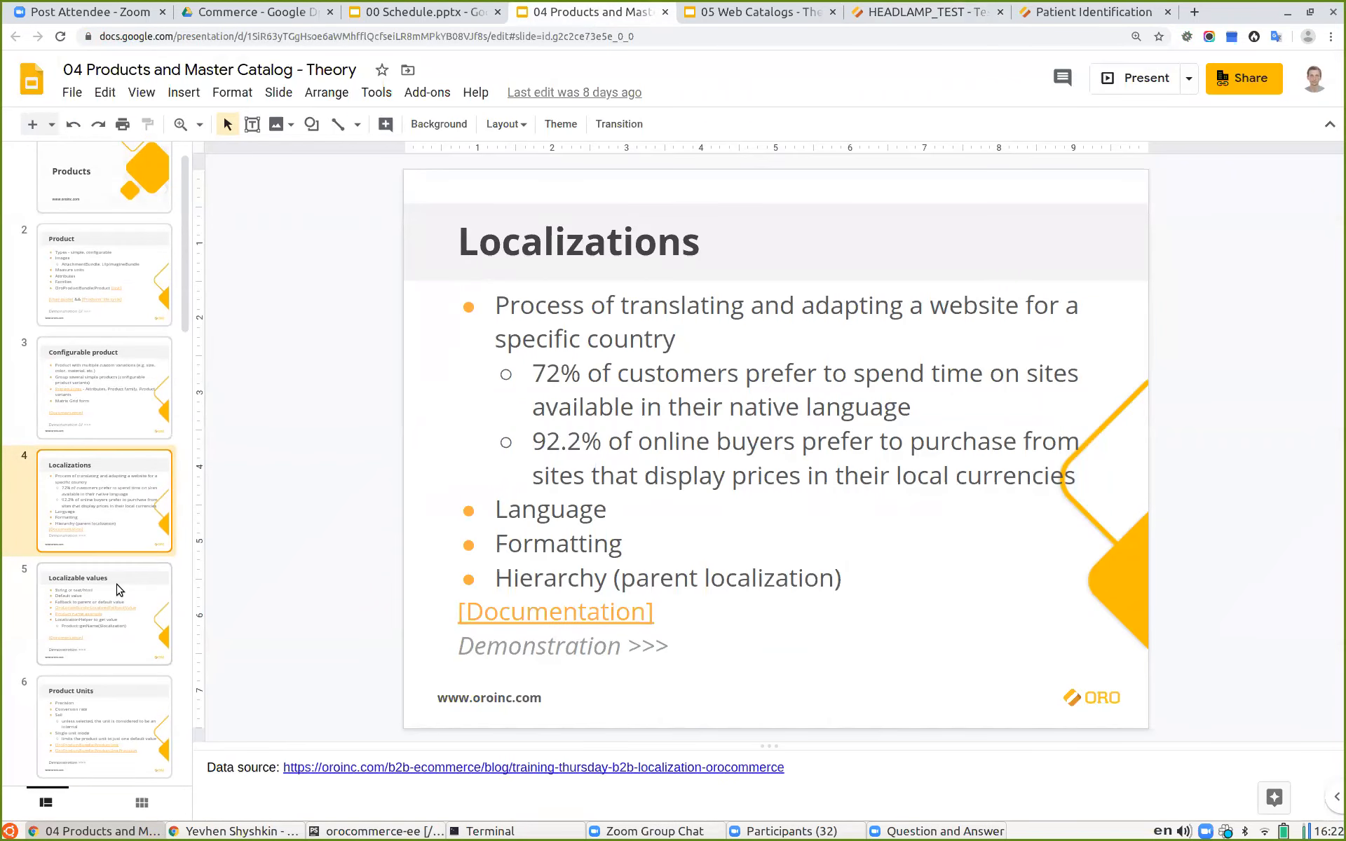
pyautogui.click(117, 592)
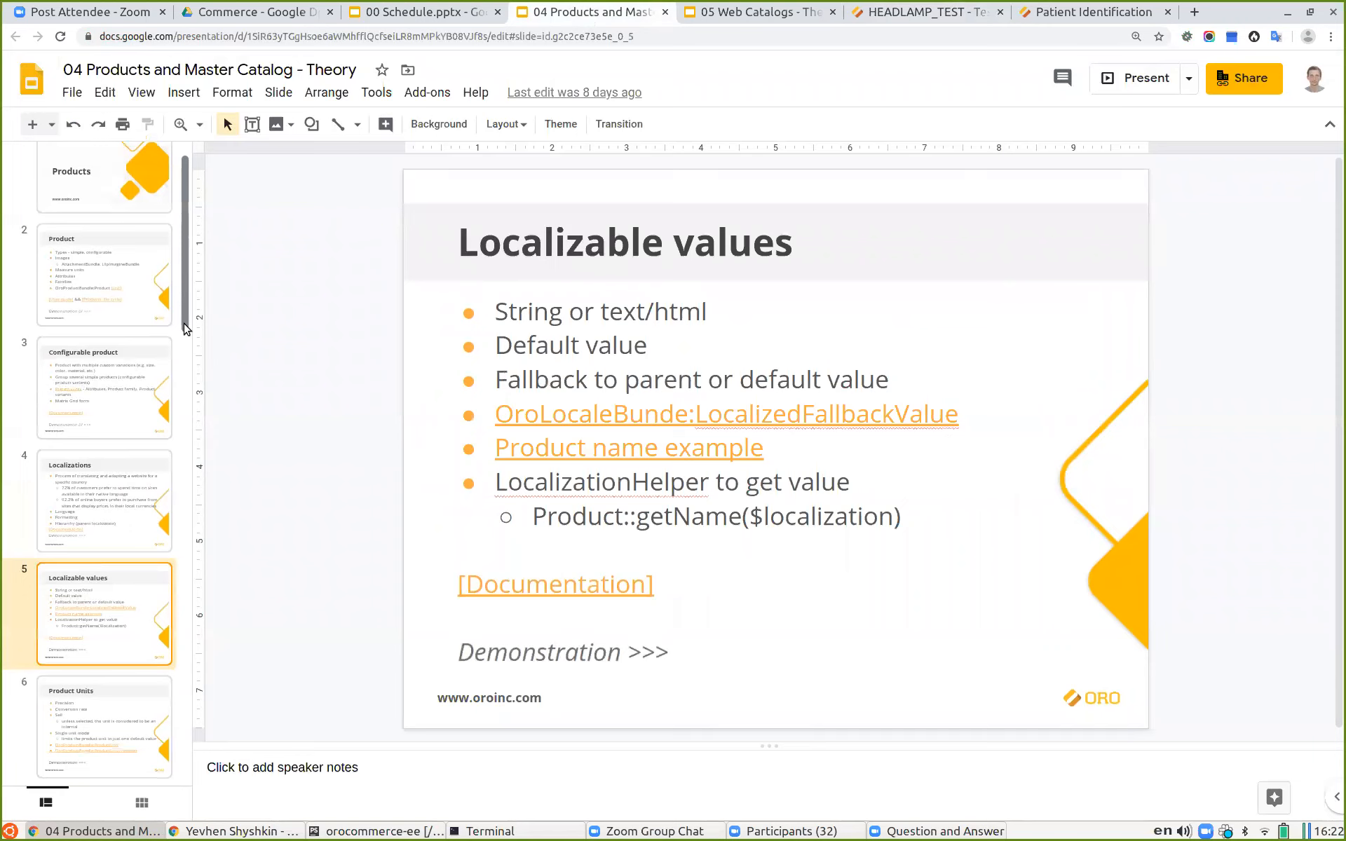
pyautogui.click(1125, 82)
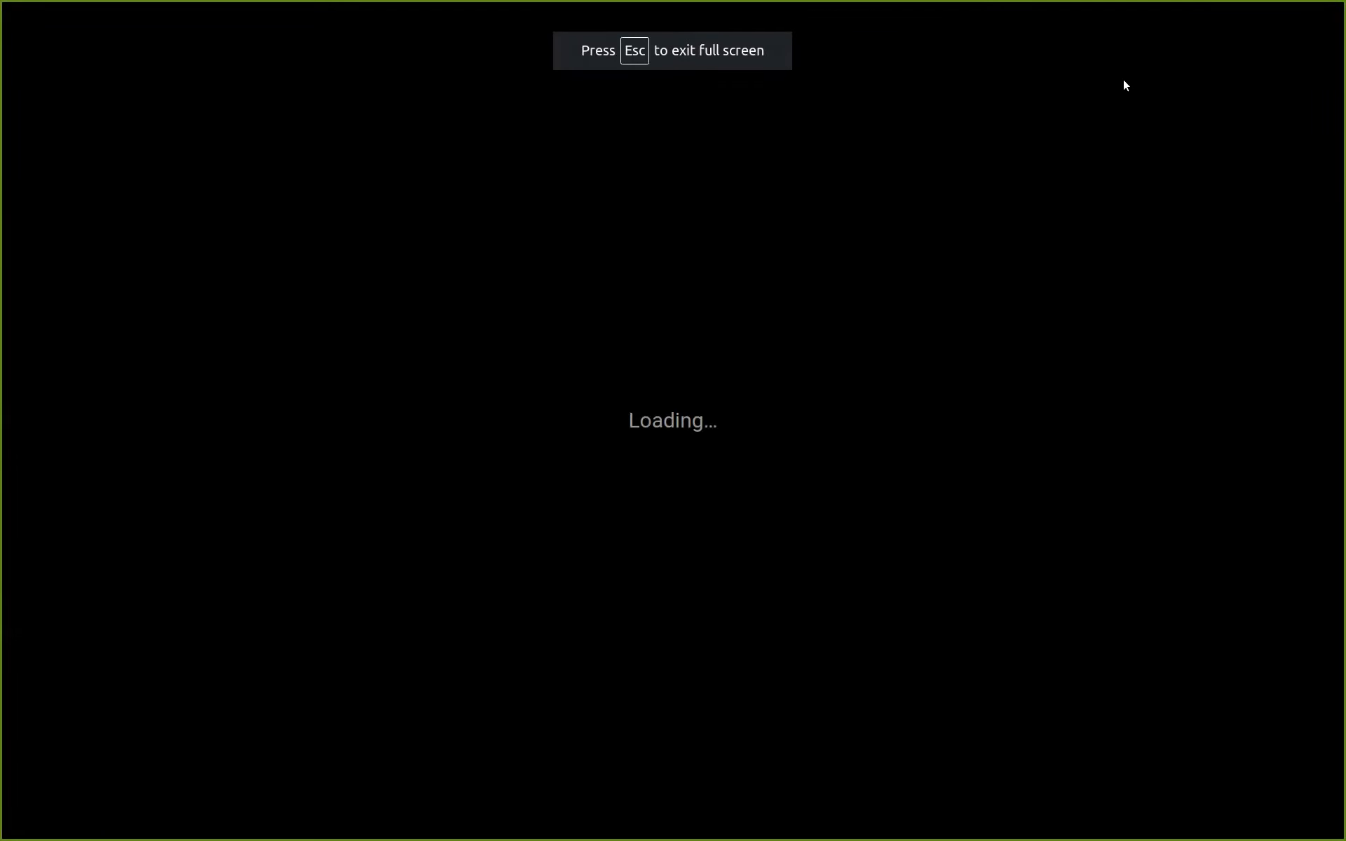
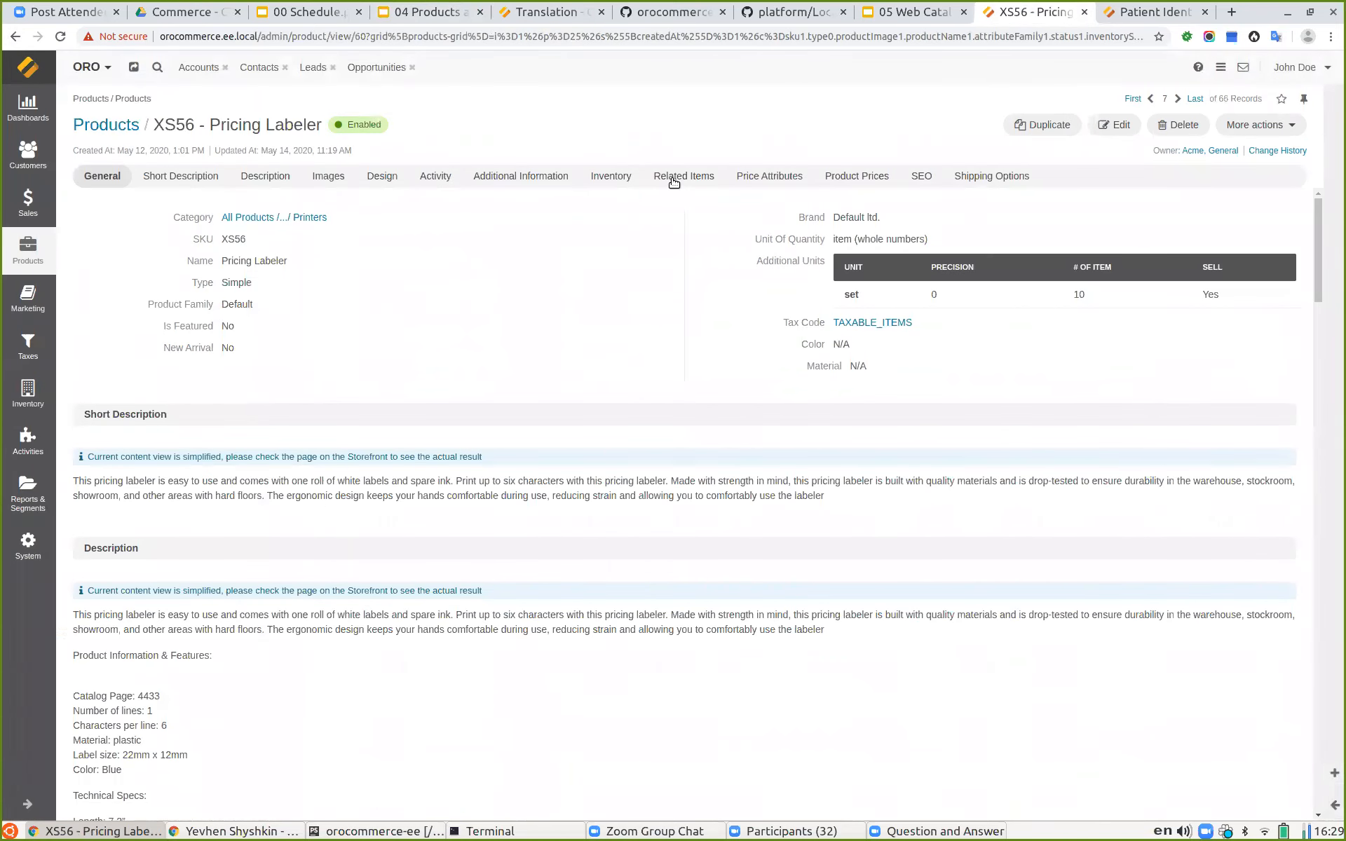
# Step: Show the XS56 Pricing Labeler's Images section and go back to the products grid
pyautogui.click(346, 174)
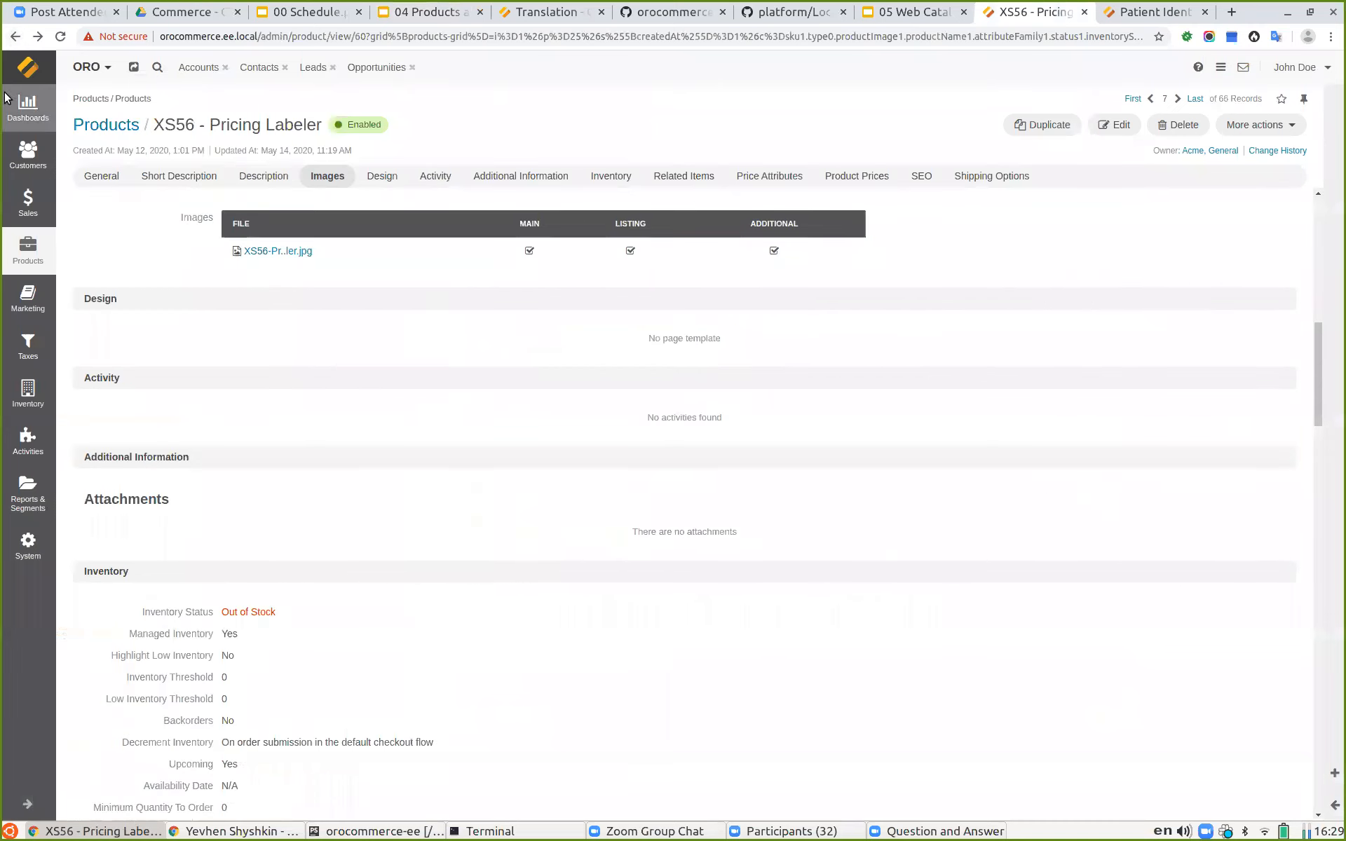
pyautogui.click(15, 37)
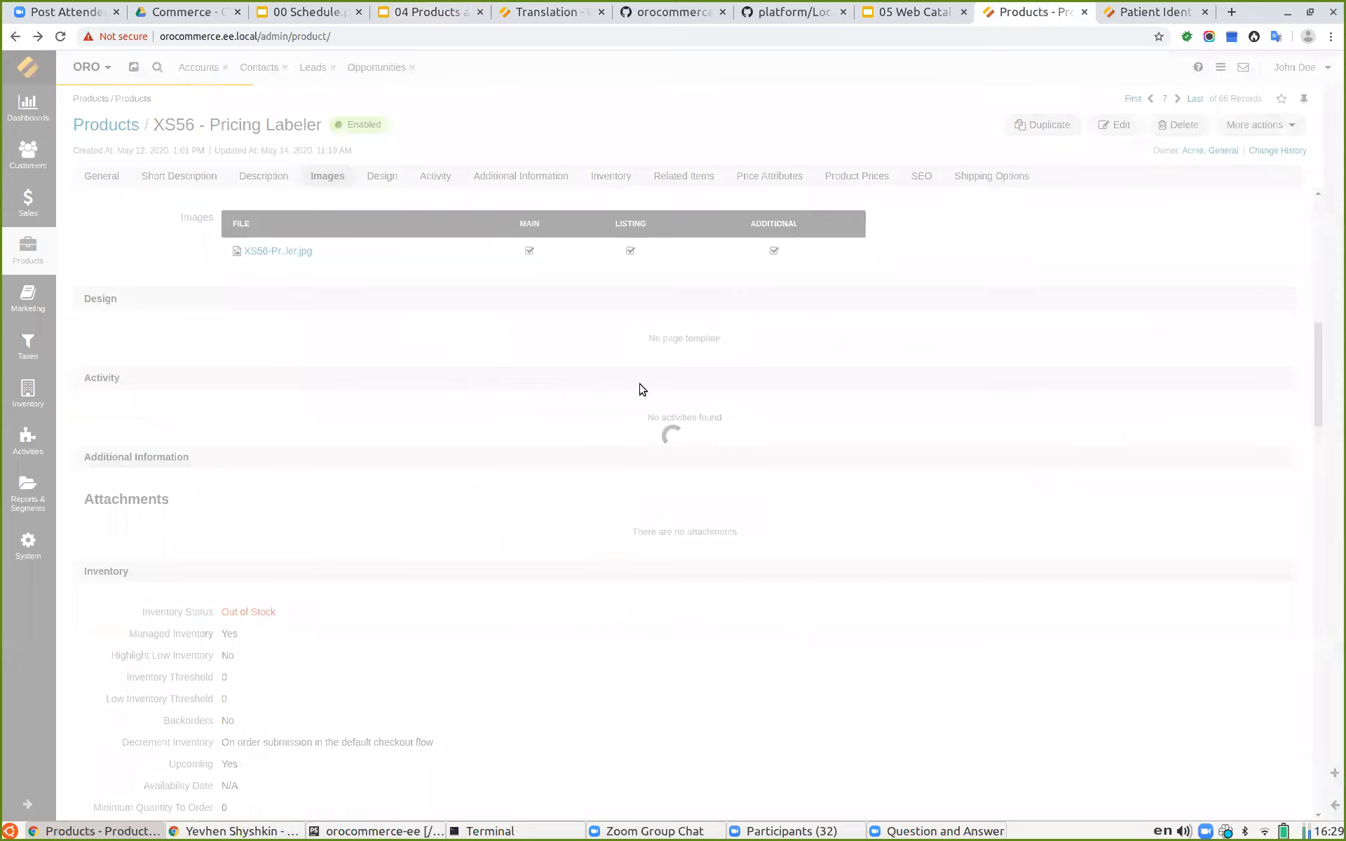
# Step: Set the products grid to show 100 records per page
pyautogui.scroll(-10, 653, 430)
pyautogui.scroll(-7, 664, 442)
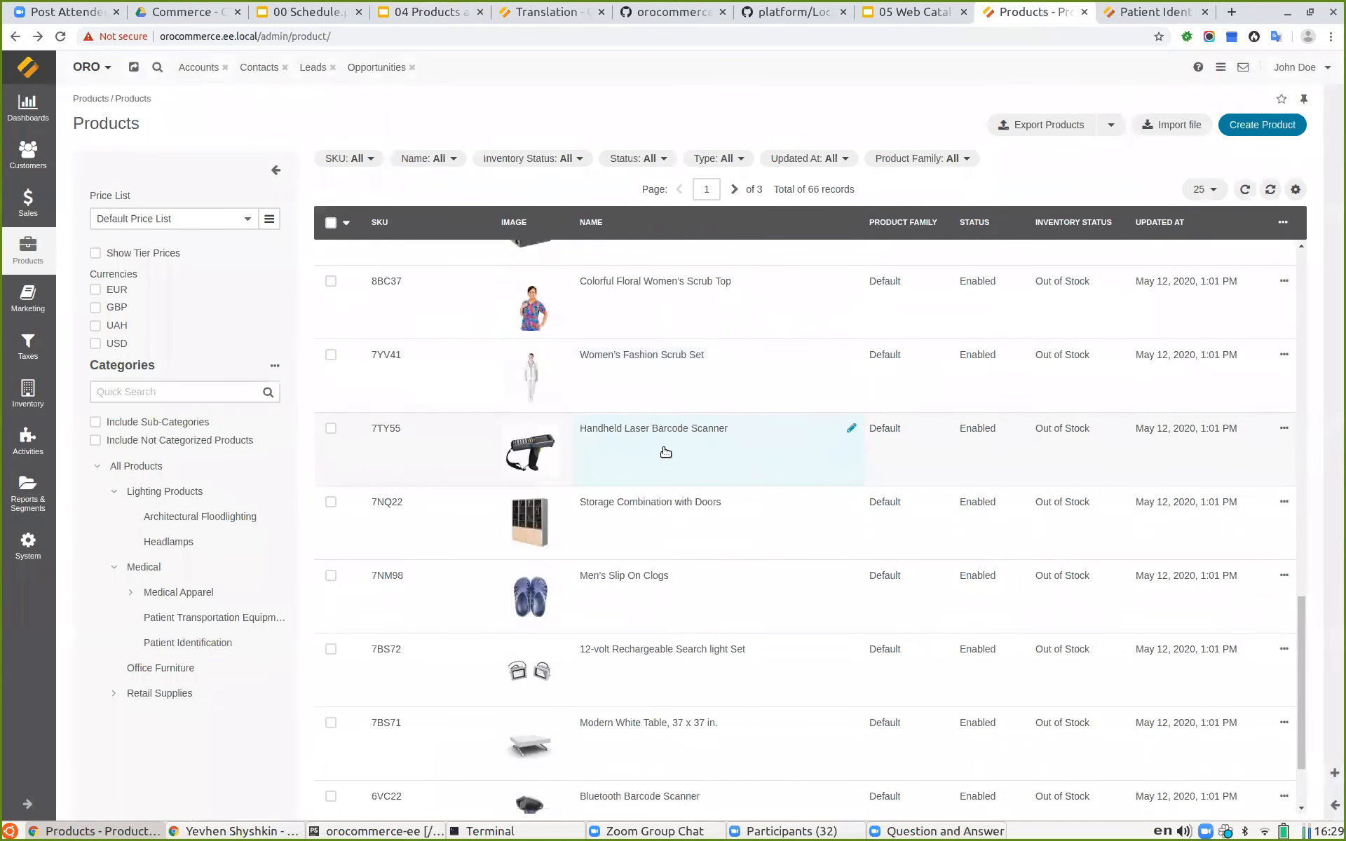
pyautogui.click(1204, 189)
pyautogui.click(1207, 278)
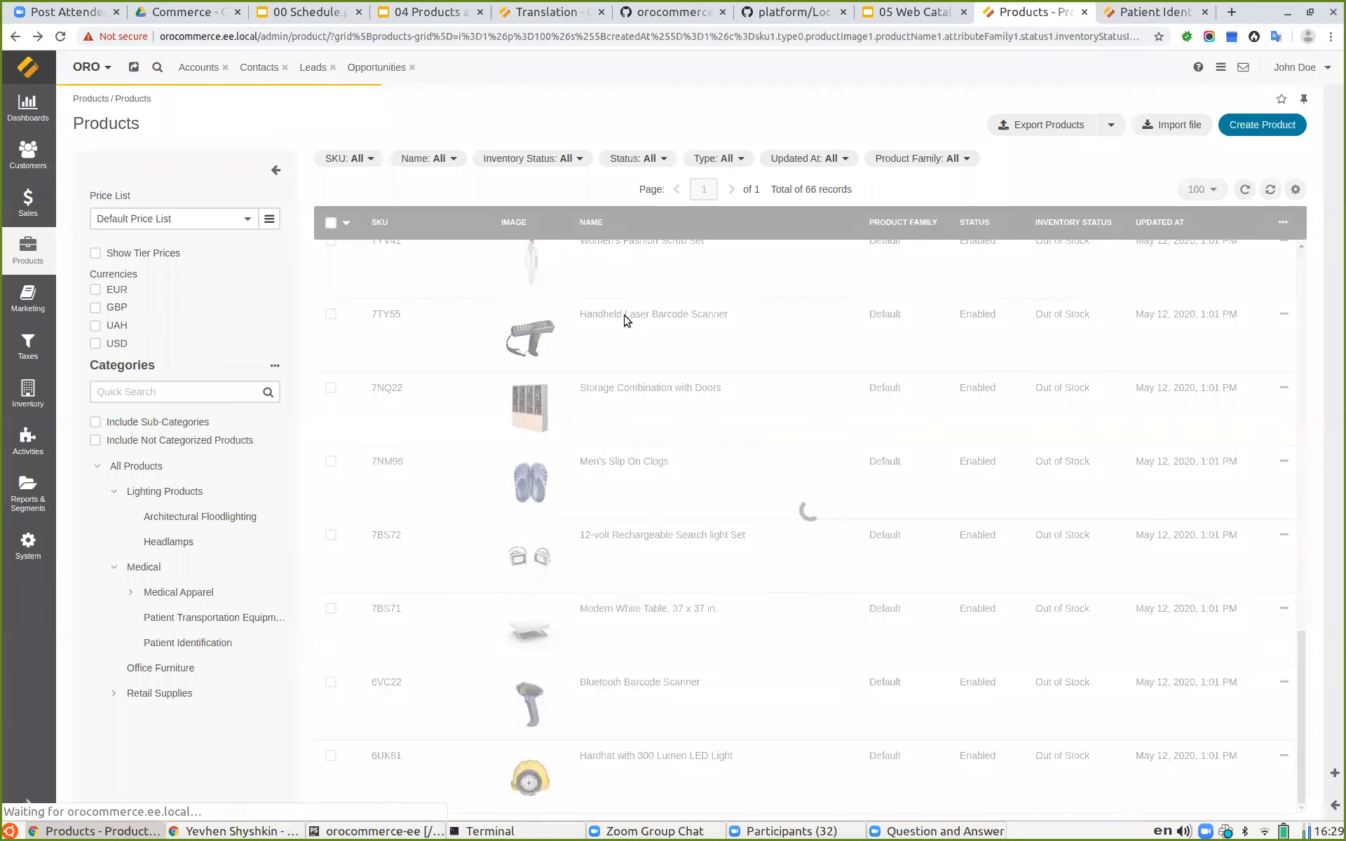
# Step: Scroll through the grid and open the Industrial Steel Handheld Flashlight product
pyautogui.scroll(-10, 631, 379)
pyautogui.scroll(-15, 670, 399)
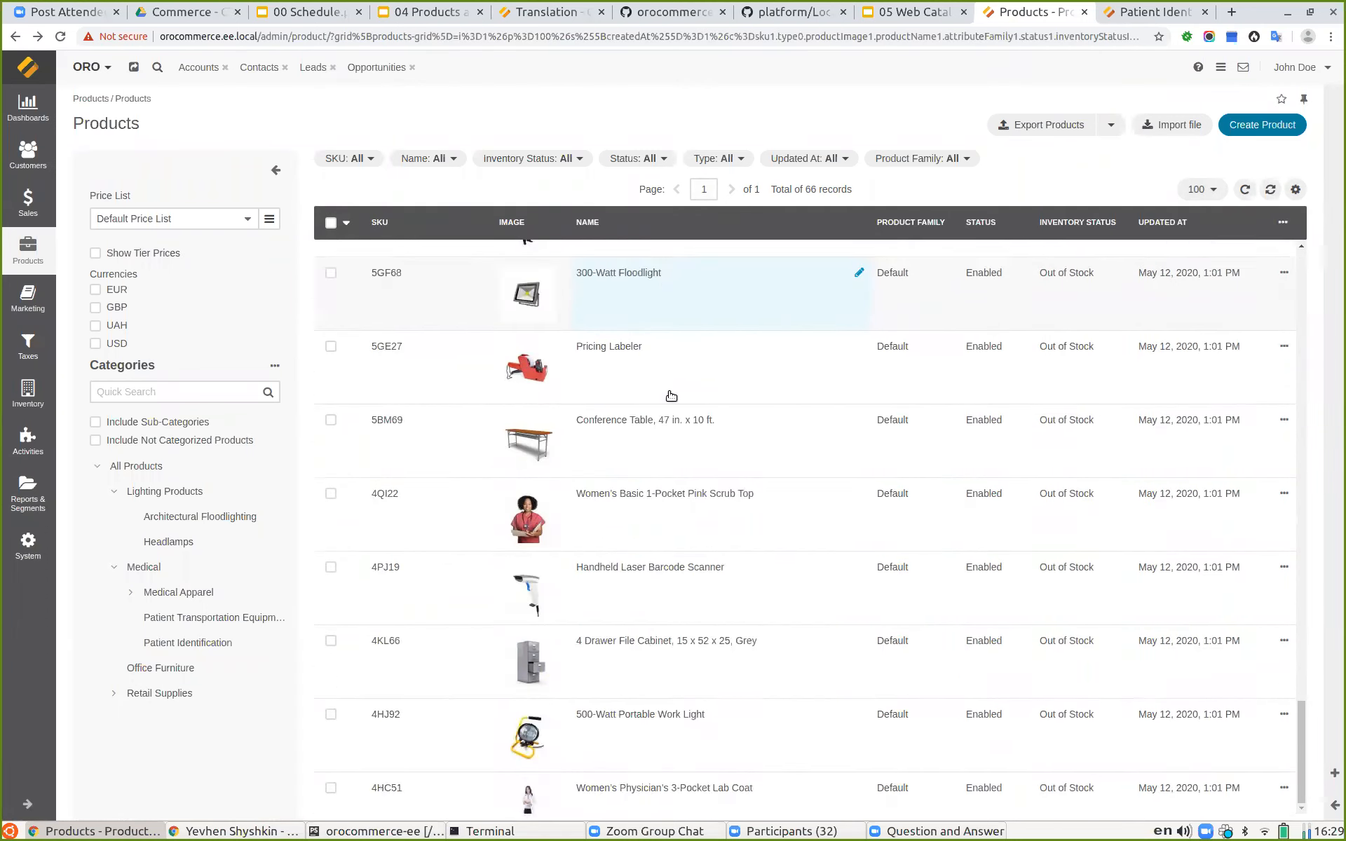
pyautogui.scroll(-15, 755, 424)
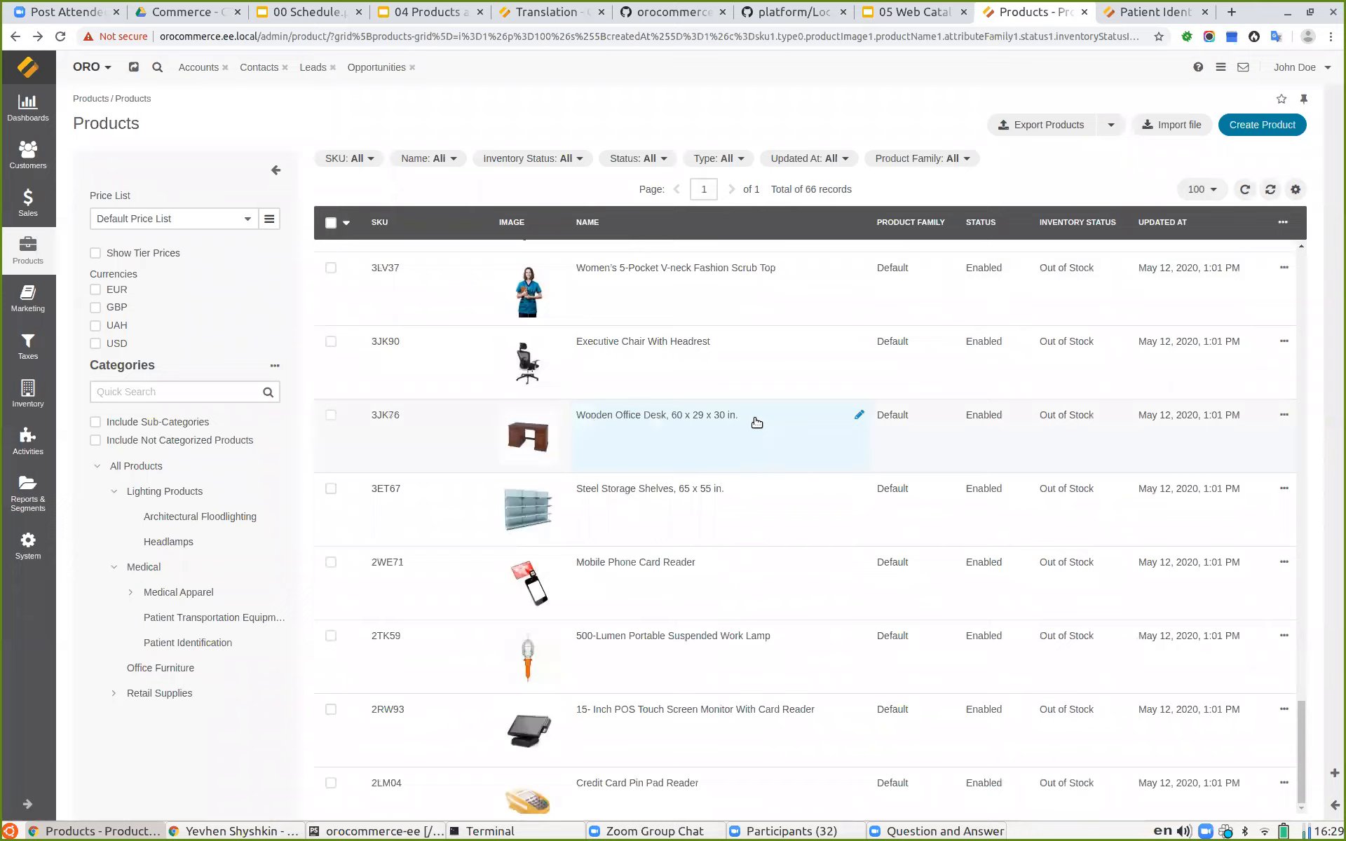
pyautogui.click(639, 459)
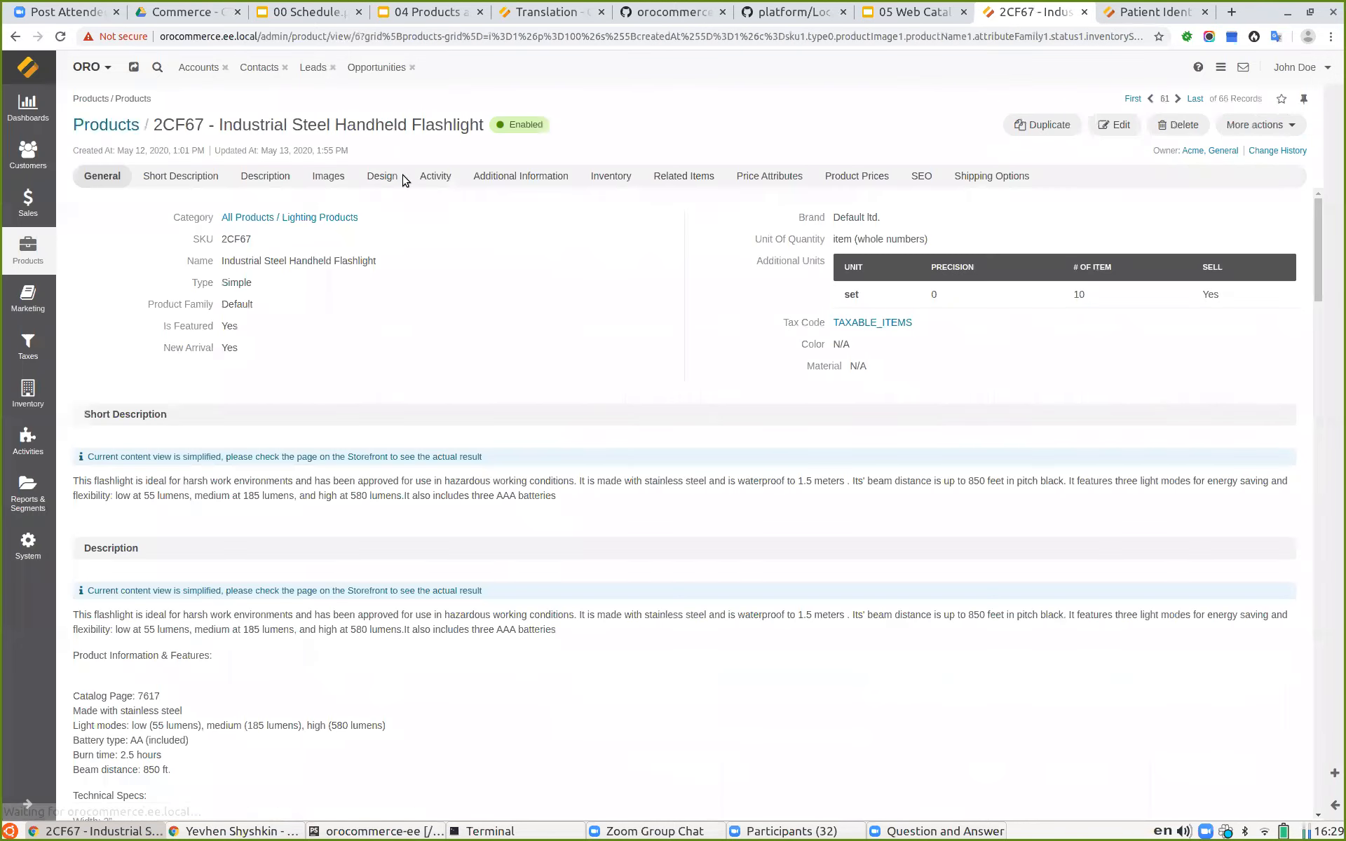
# Step: Show the flashlight's Images section, inspect its image files and copy the SKU 2CF67
pyautogui.click(326, 176)
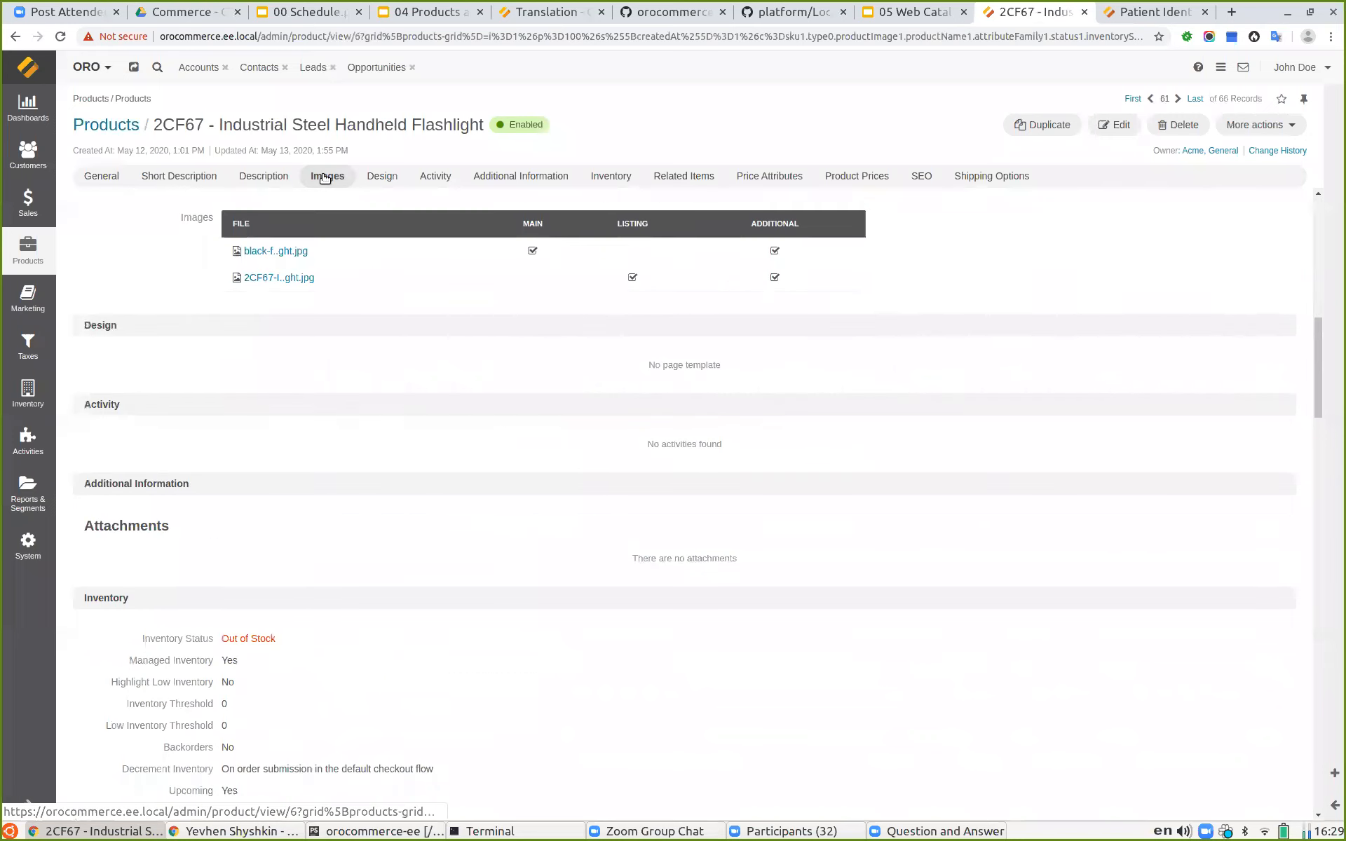
pyautogui.moveTo(203, 126); pyautogui.dragTo(154, 120)
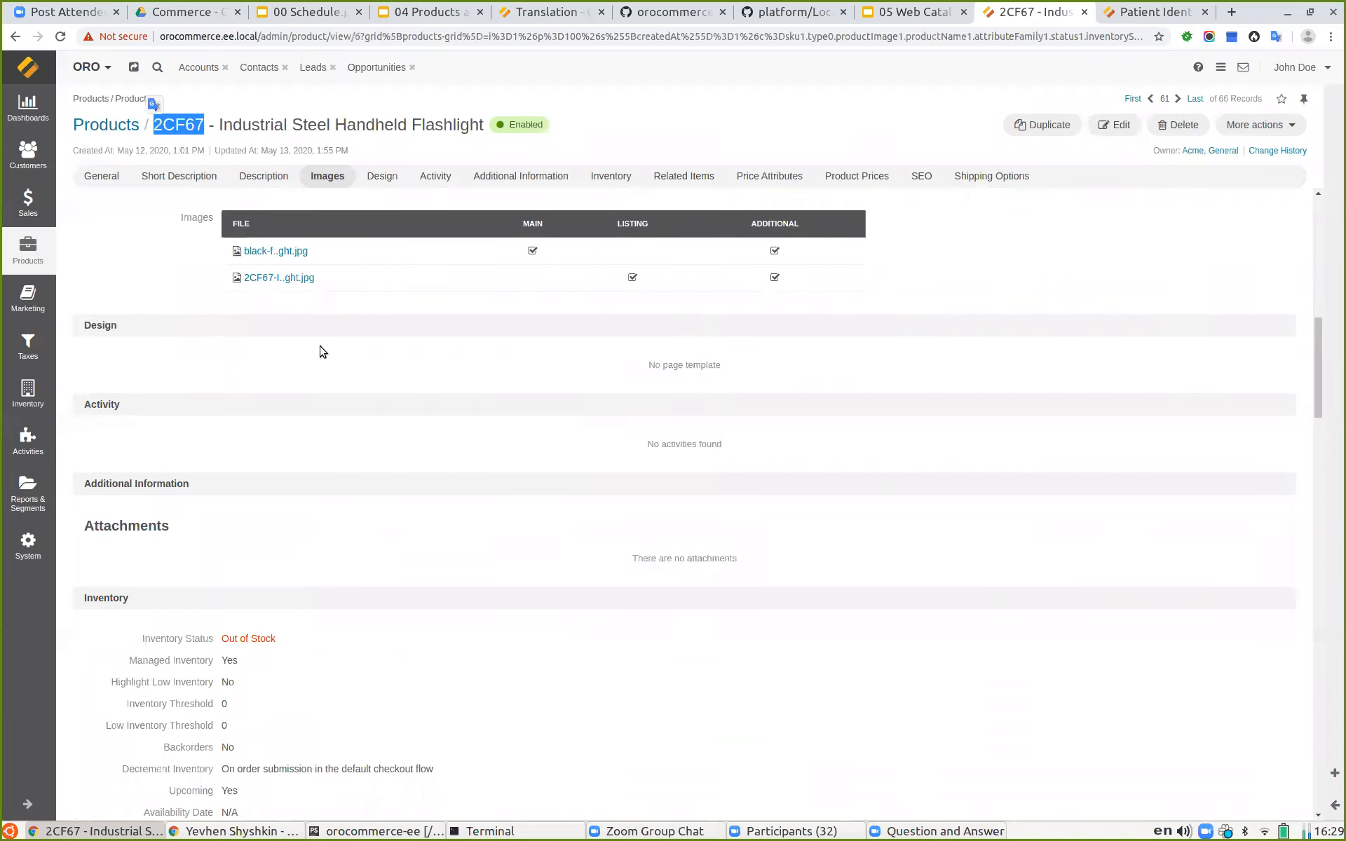
pyautogui.click(290, 249)
pyautogui.click(1061, 459)
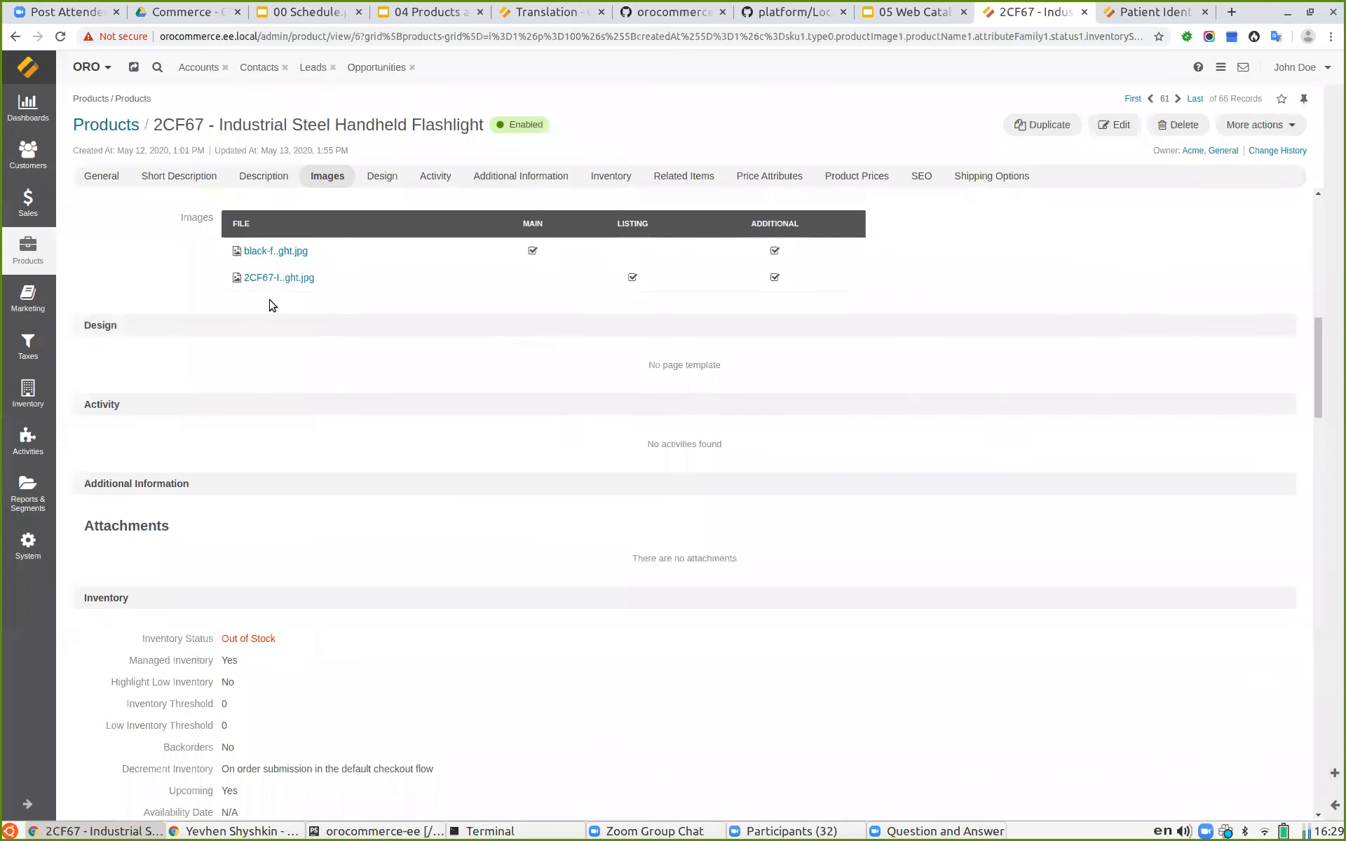
pyautogui.click(268, 279)
pyautogui.click(1152, 487)
pyautogui.doubleClick(179, 123)
pyautogui.hotkey('ctrl', 'c')
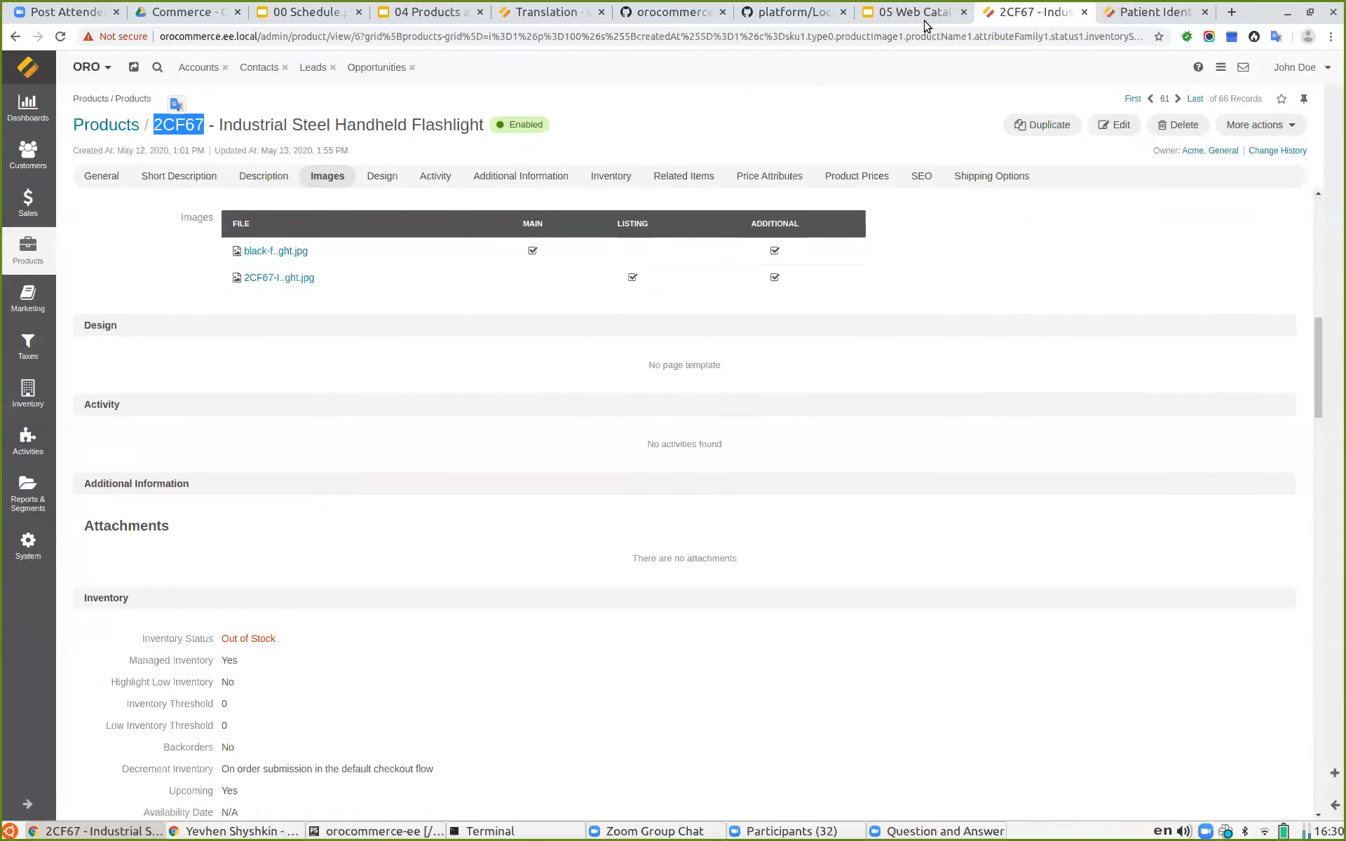
# Step: Switch to the storefront tab and search for the product by SKU 2CF67
pyautogui.click(1161, 12)
pyautogui.click(593, 105)
pyautogui.hotkey('ctrl', 'v')
pyautogui.press('Return')
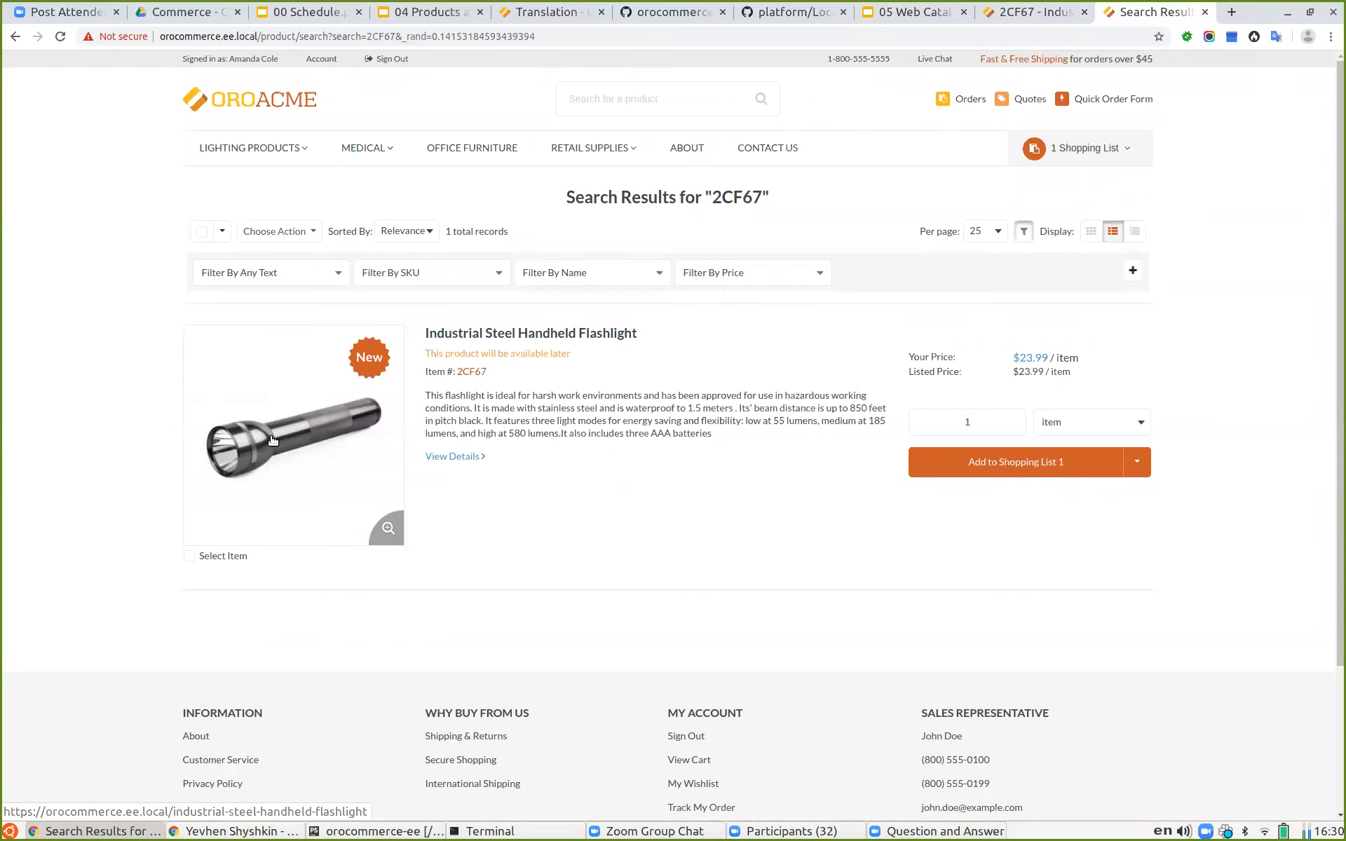
# Step: Back in the admin product view, preview the 2CF67 listing image and close the preview
pyautogui.click(1020, 14)
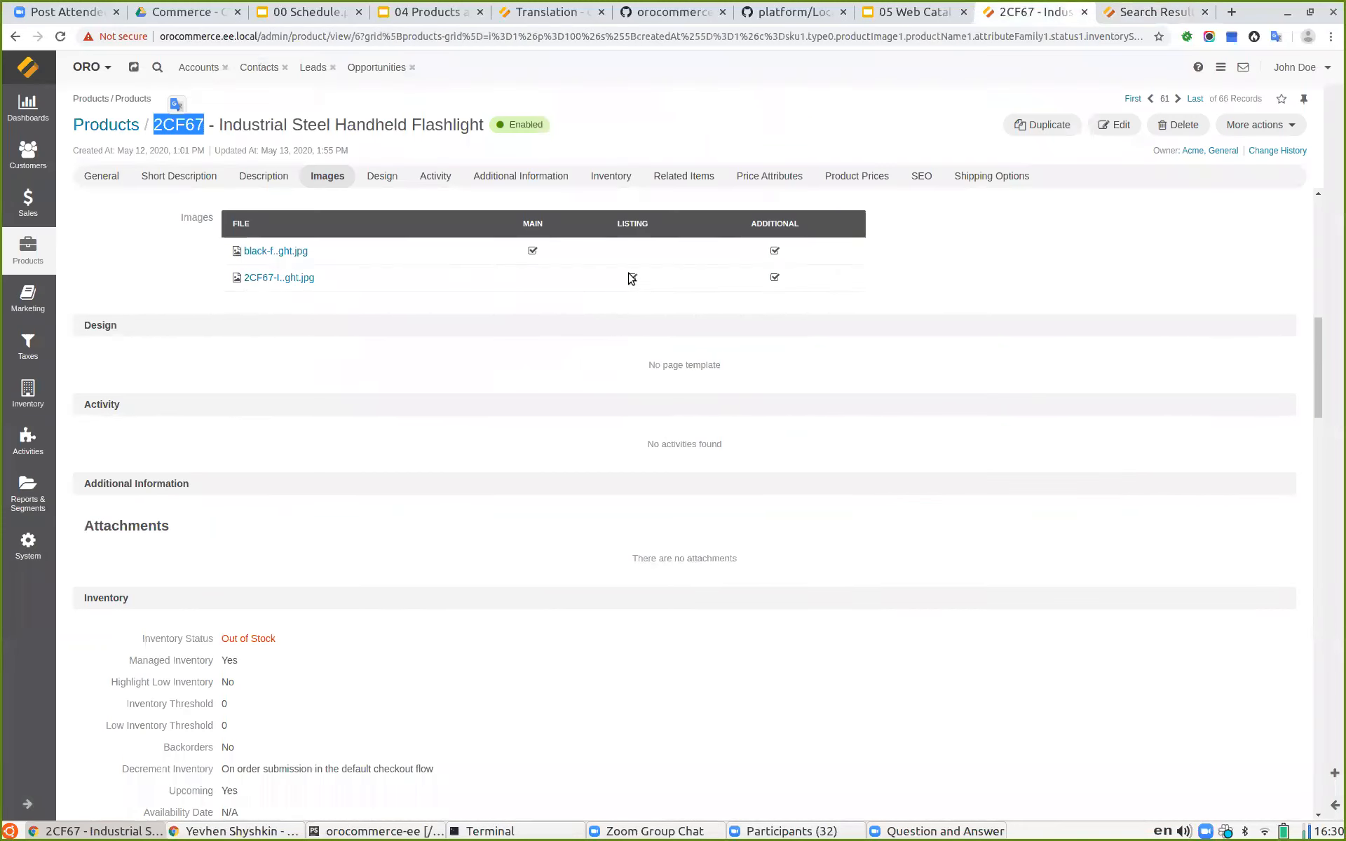
pyautogui.click(287, 279)
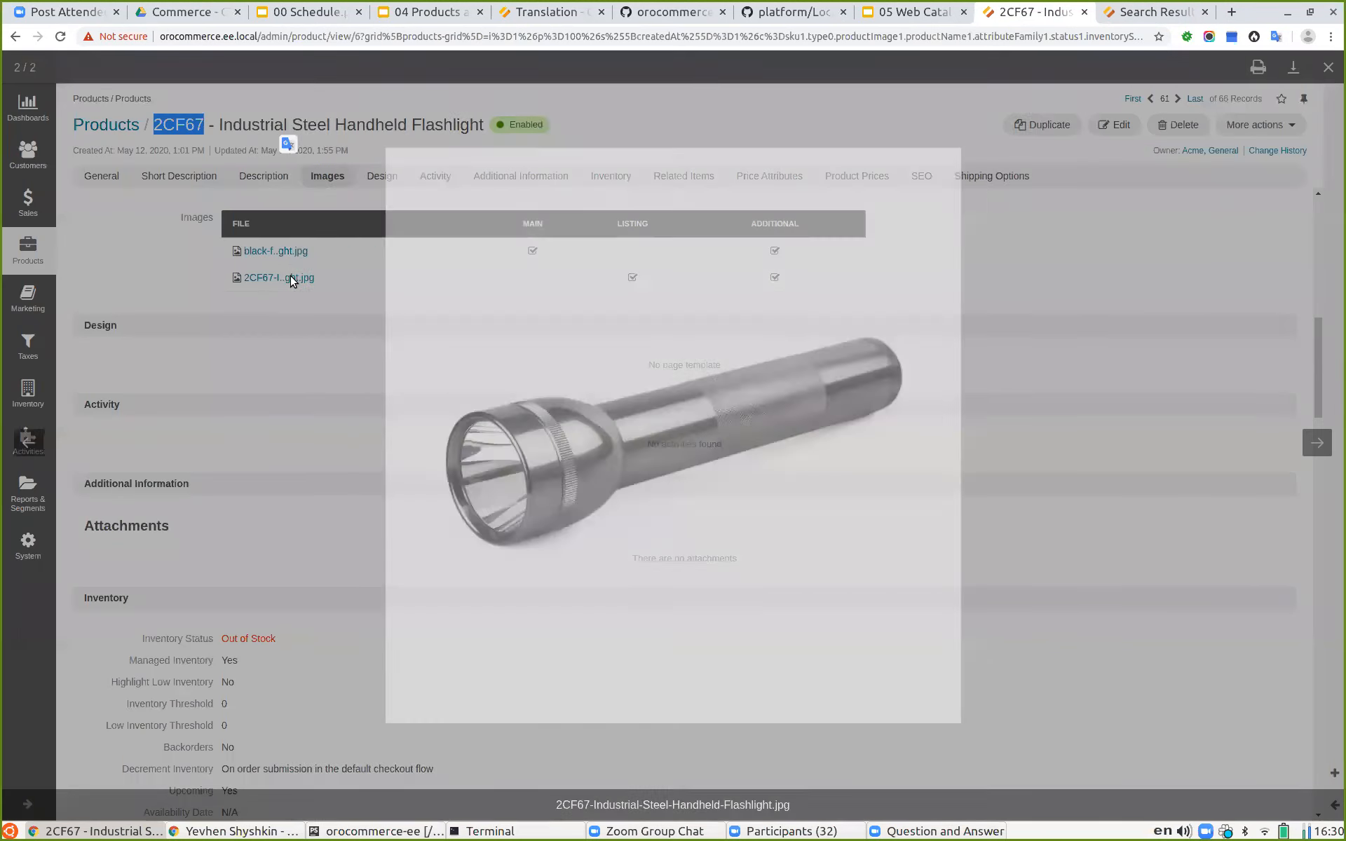
pyautogui.click(1133, 303)
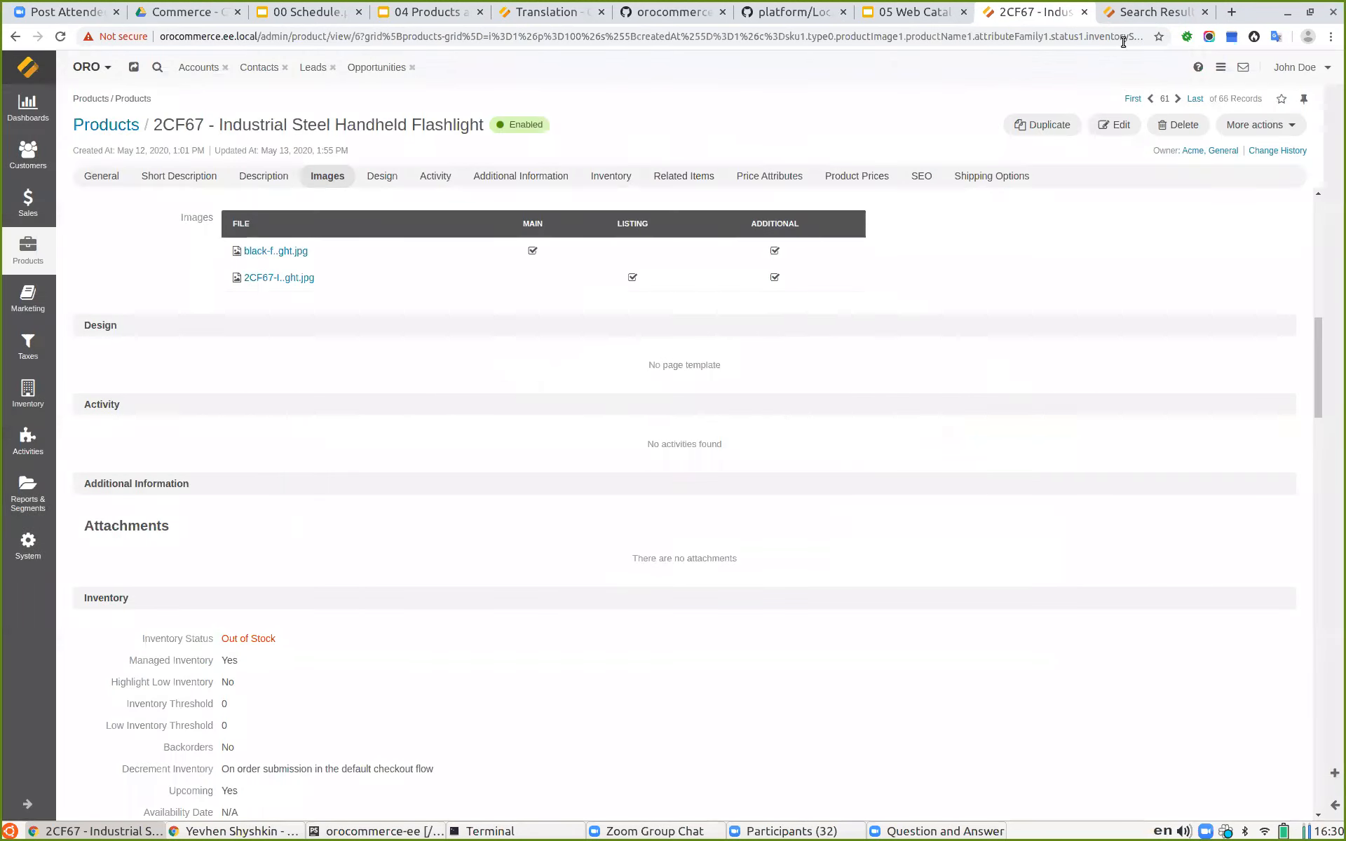
# Step: Open the flashlight's product page in the storefront and compare it with the admin Images section
pyautogui.click(1126, 14)
pyautogui.click(462, 342)
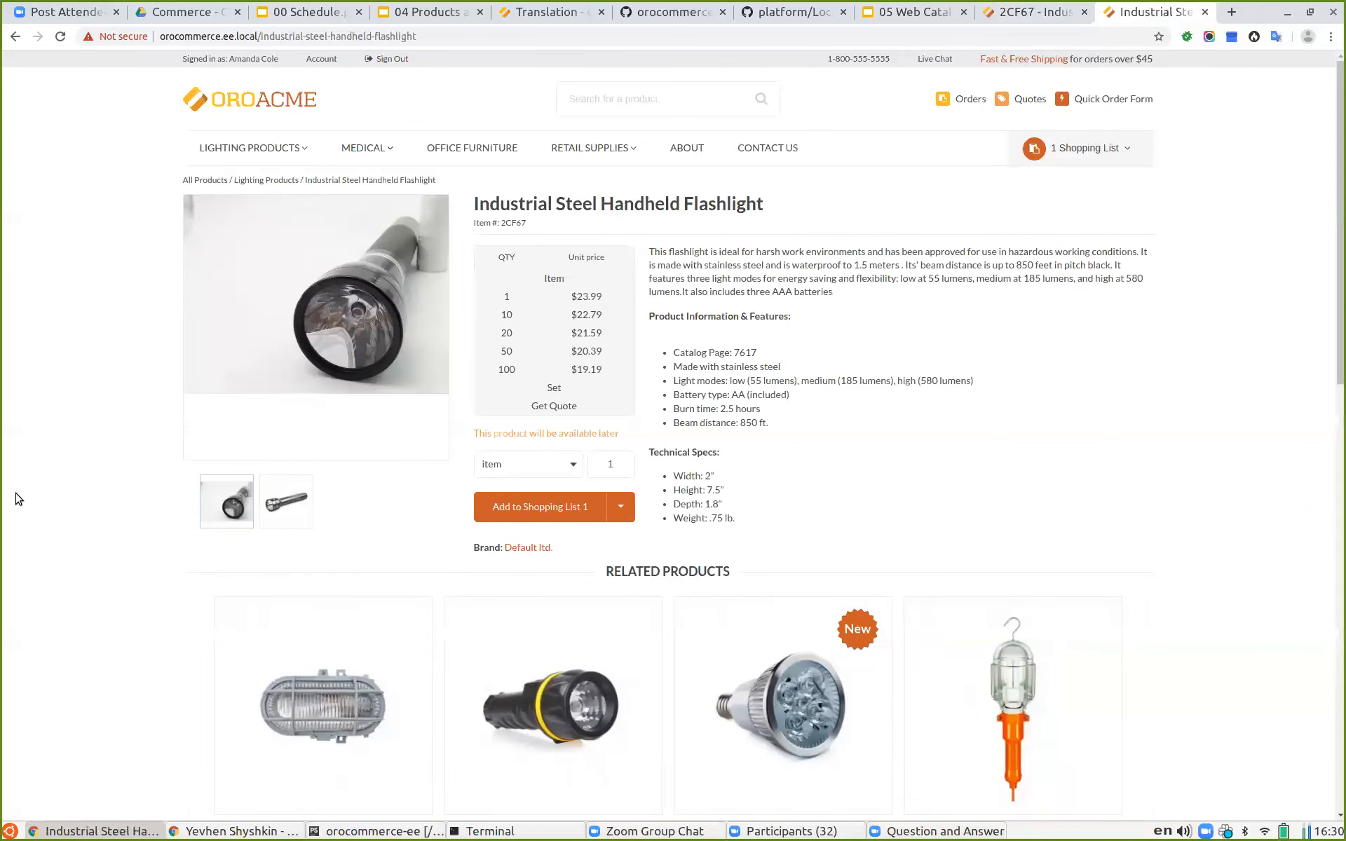
pyautogui.moveTo(310, 279)
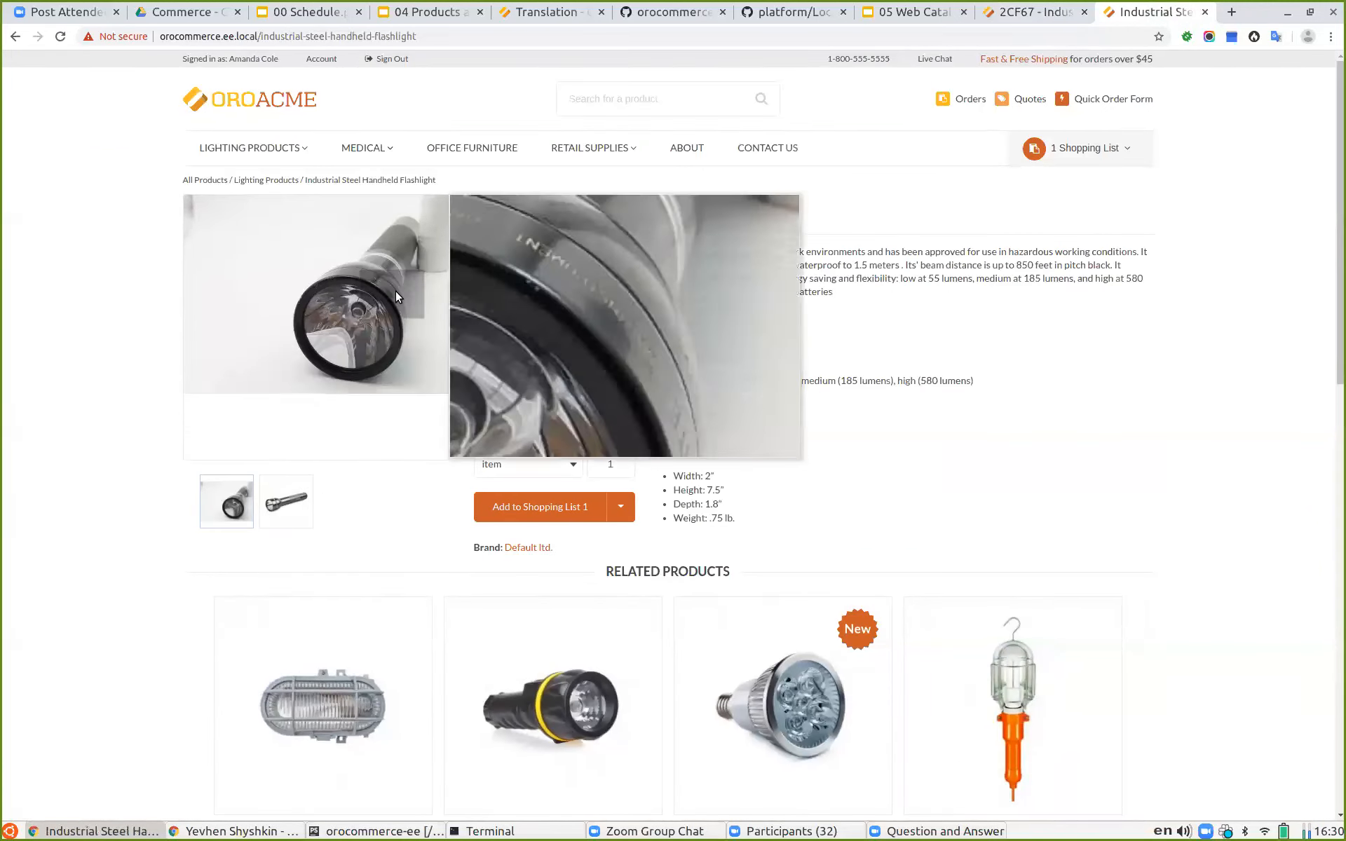
pyautogui.click(1032, 16)
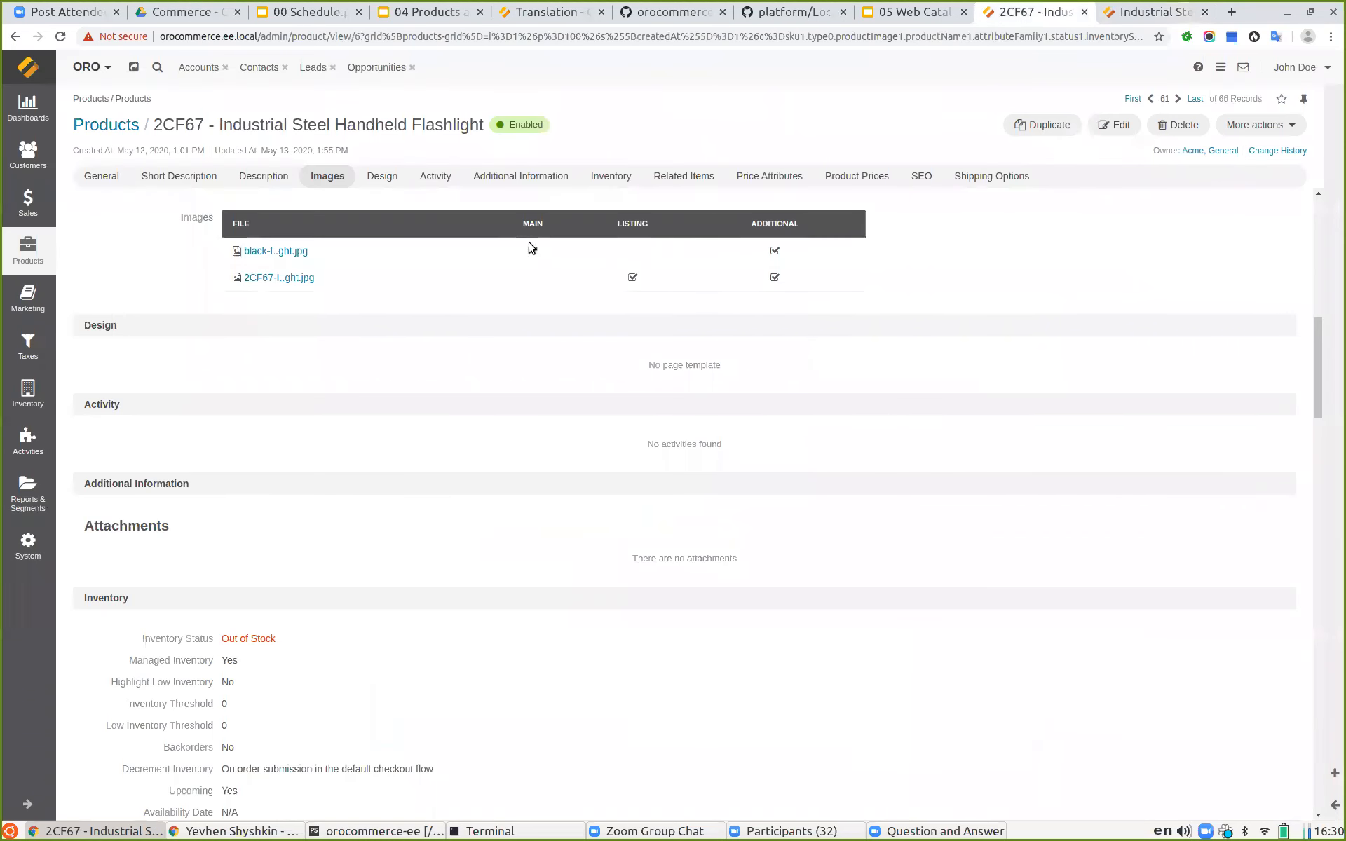
pyautogui.click(1155, 14)
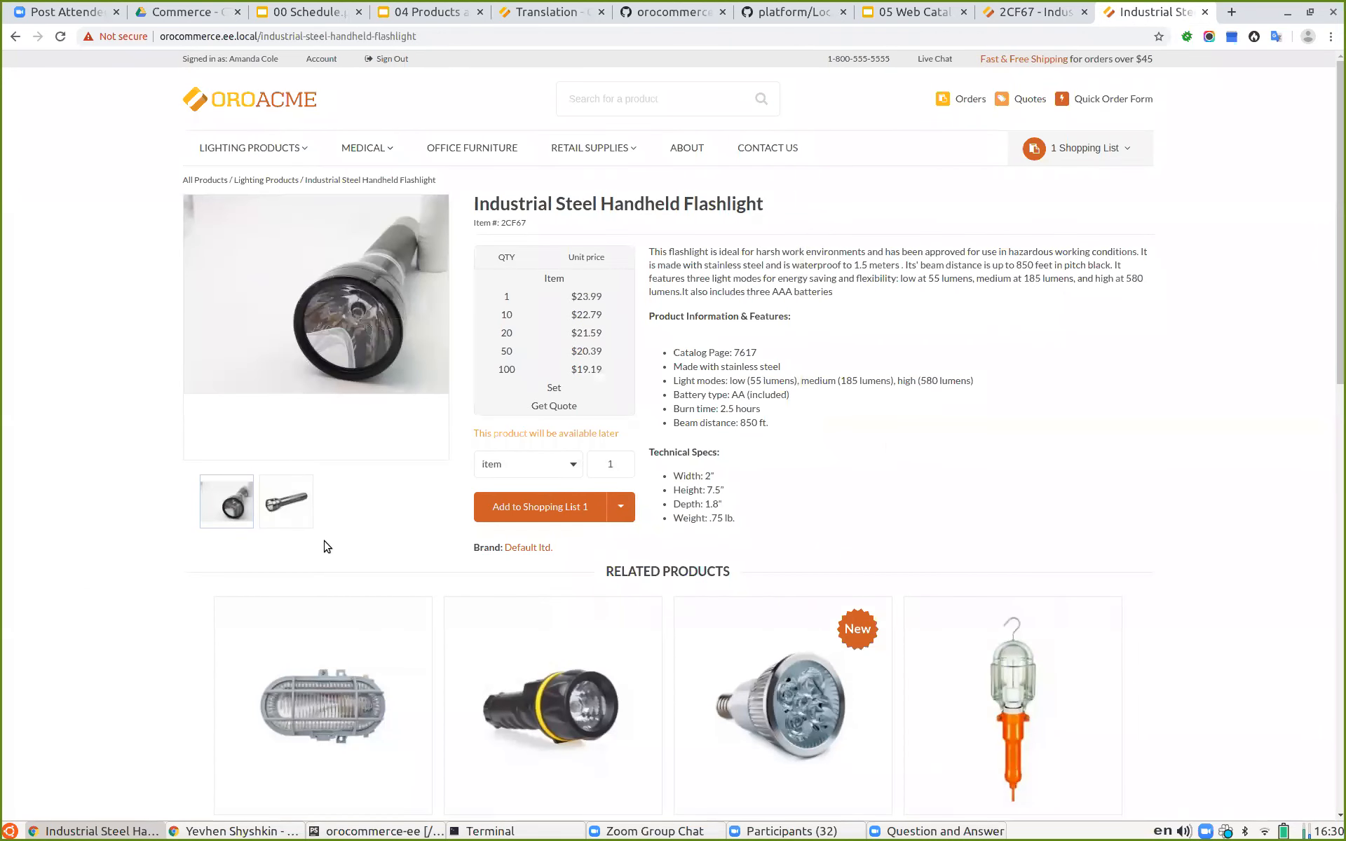
# Step: Switch between the product page image thumbnails and browse the enlarged image gallery, then close it
pyautogui.click(285, 503)
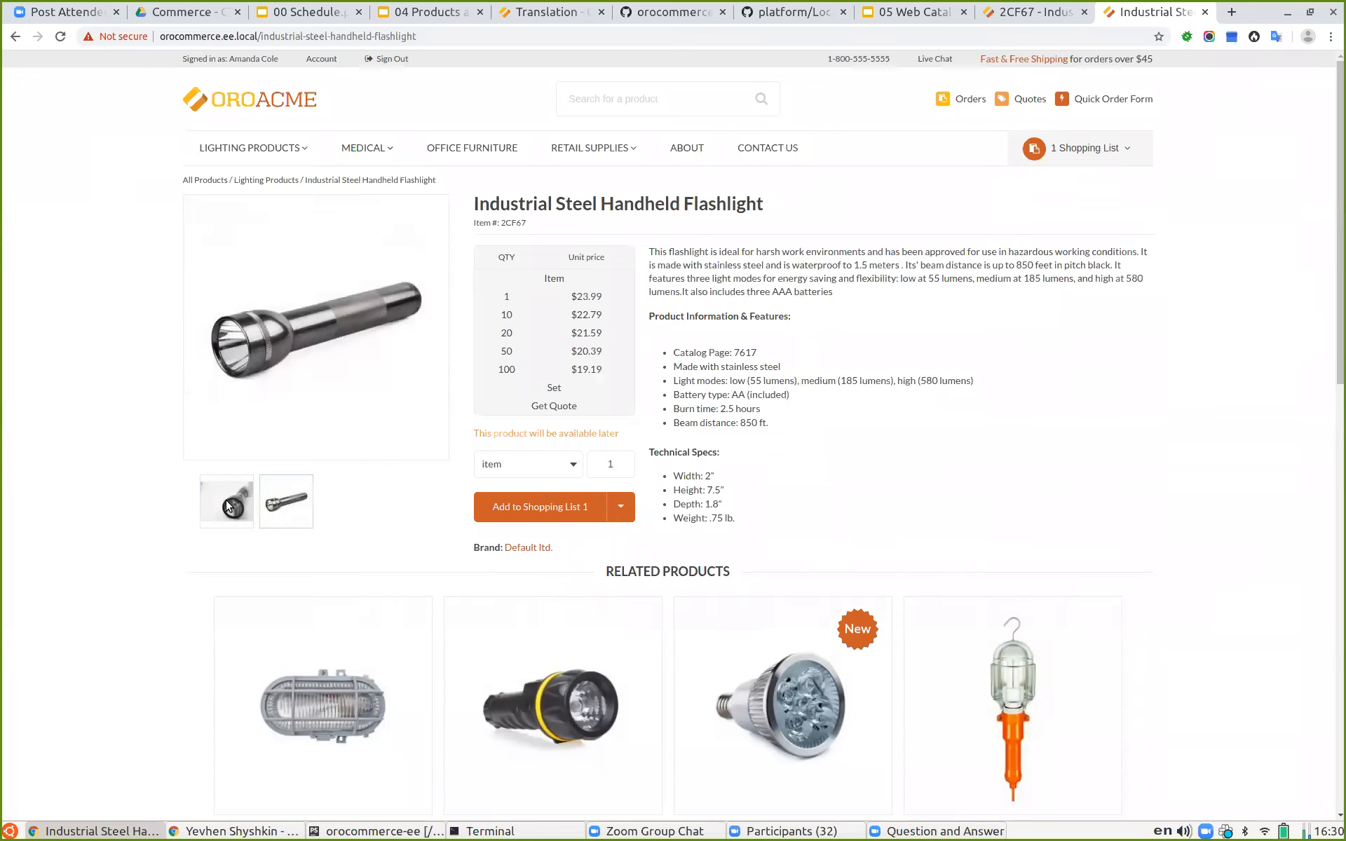
pyautogui.click(225, 499)
pyautogui.click(279, 503)
pyautogui.click(330, 316)
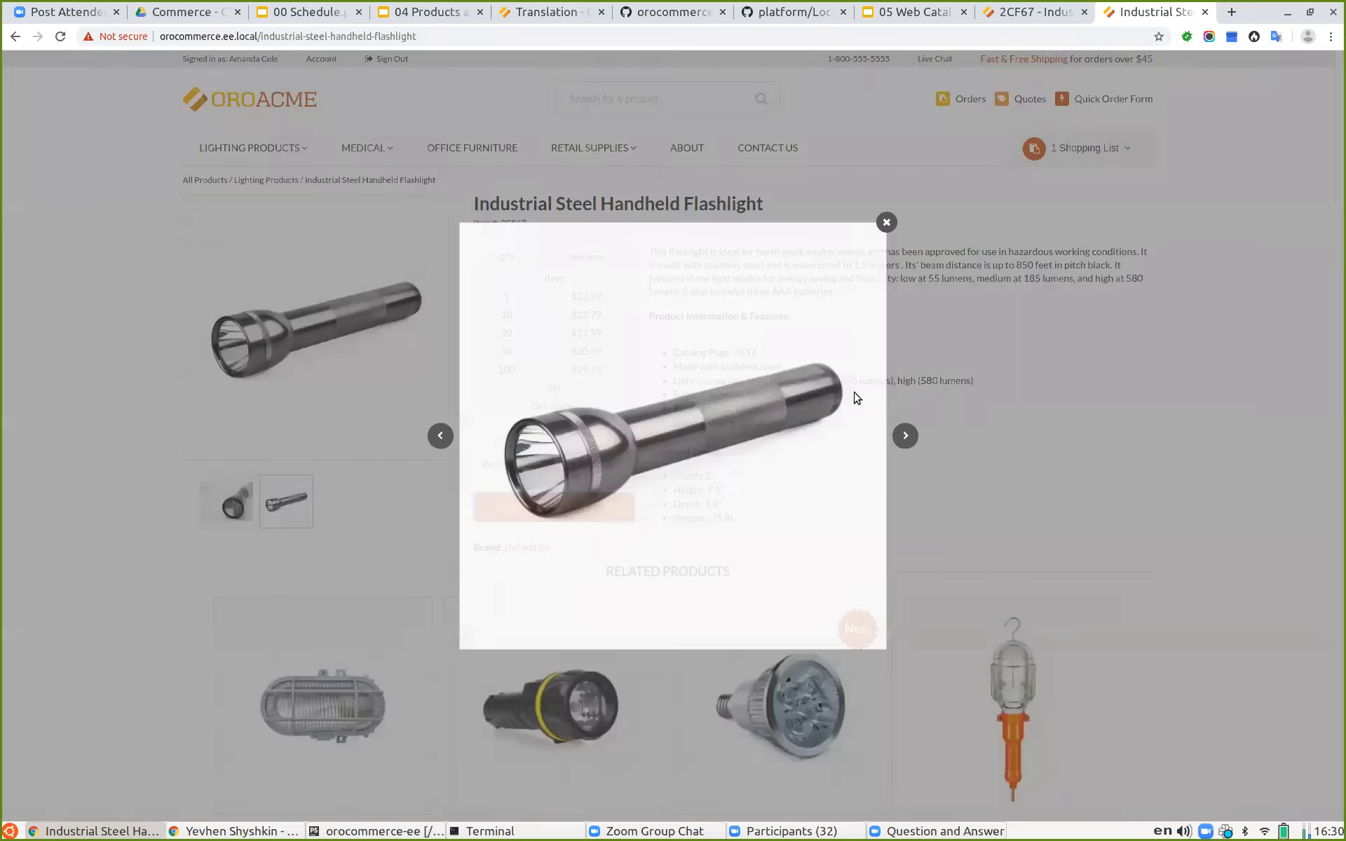
pyautogui.click(906, 436)
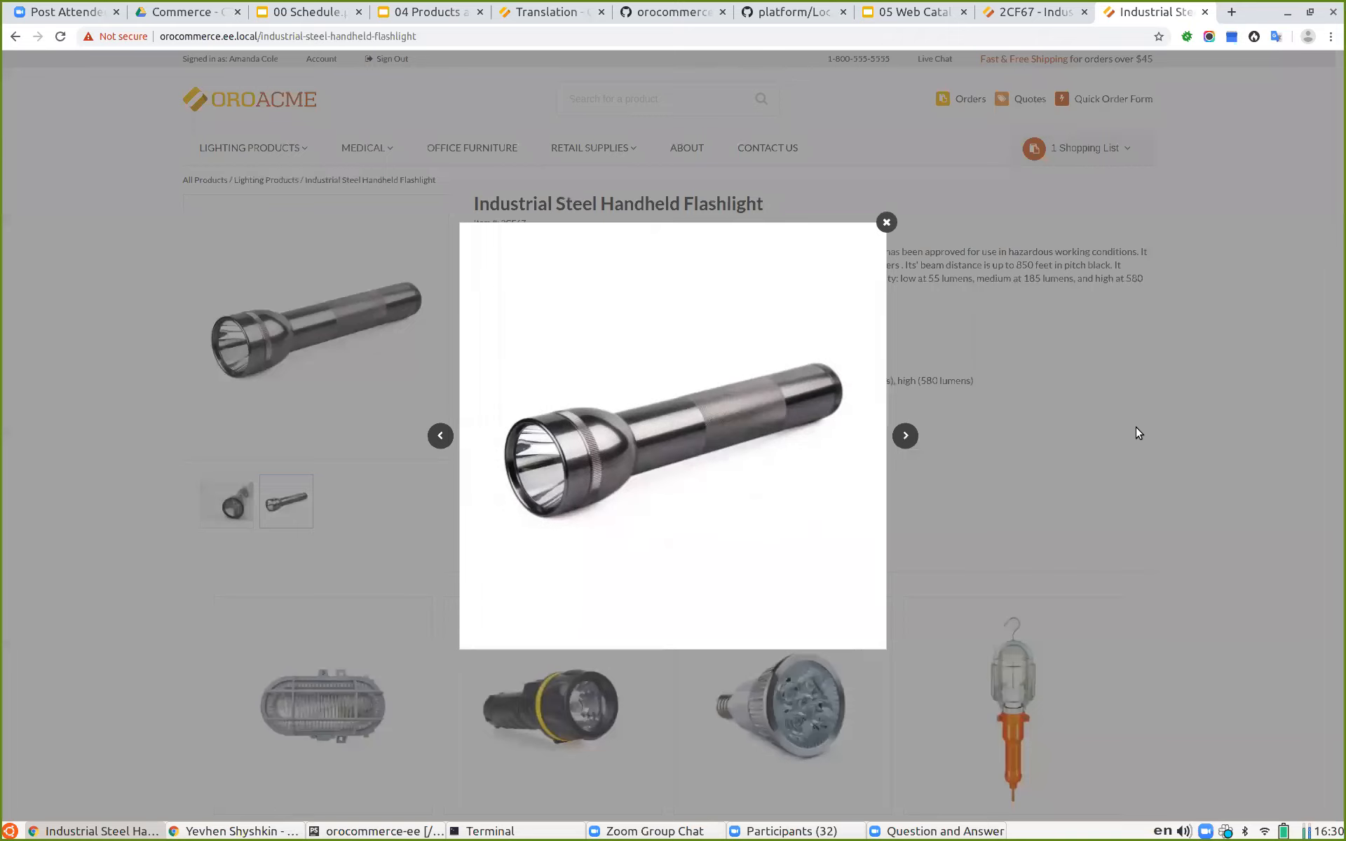
pyautogui.click(1136, 427)
# Step: Return to the search results and browse the zoomed gallery of the listing image
pyautogui.click(11, 36)
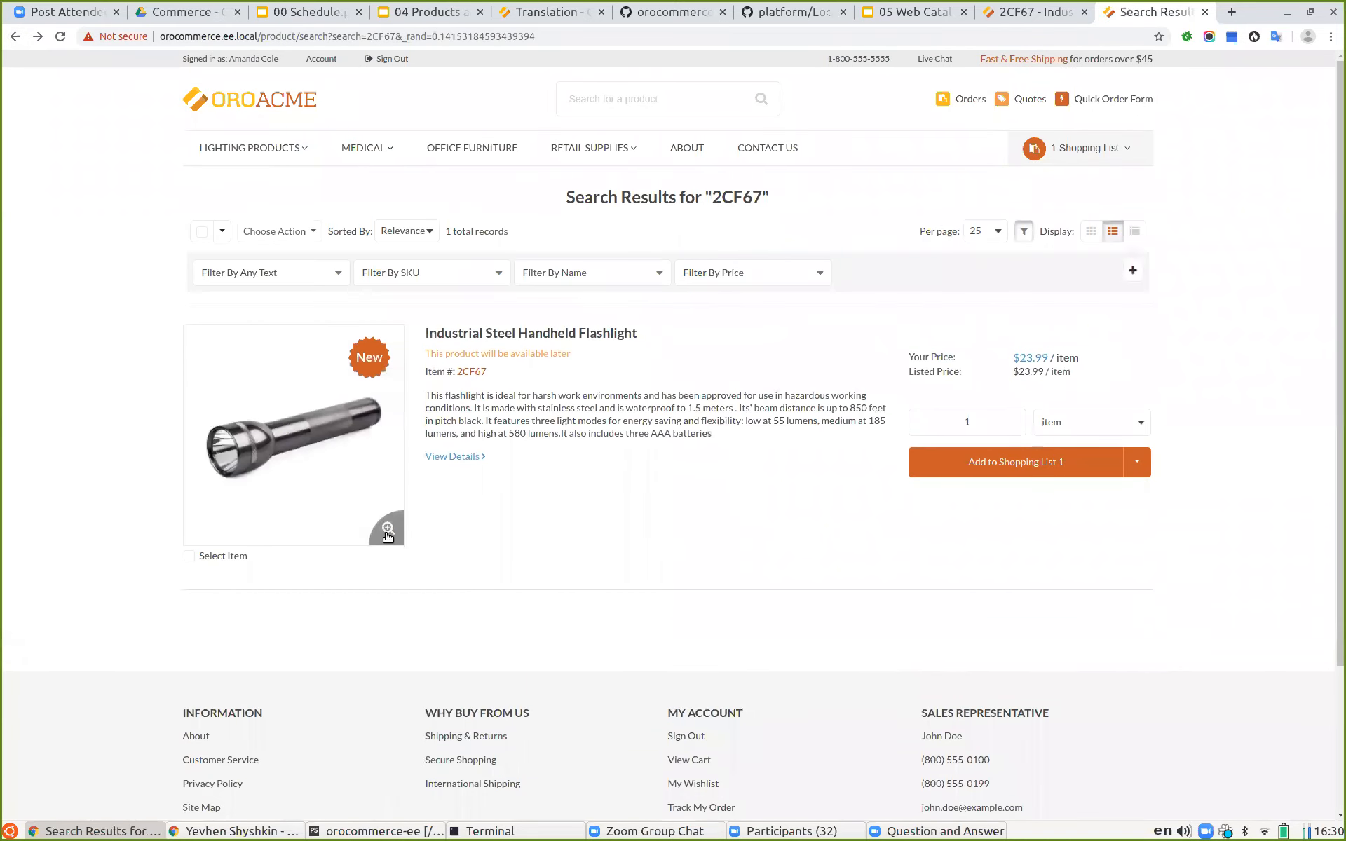
pyautogui.click(388, 529)
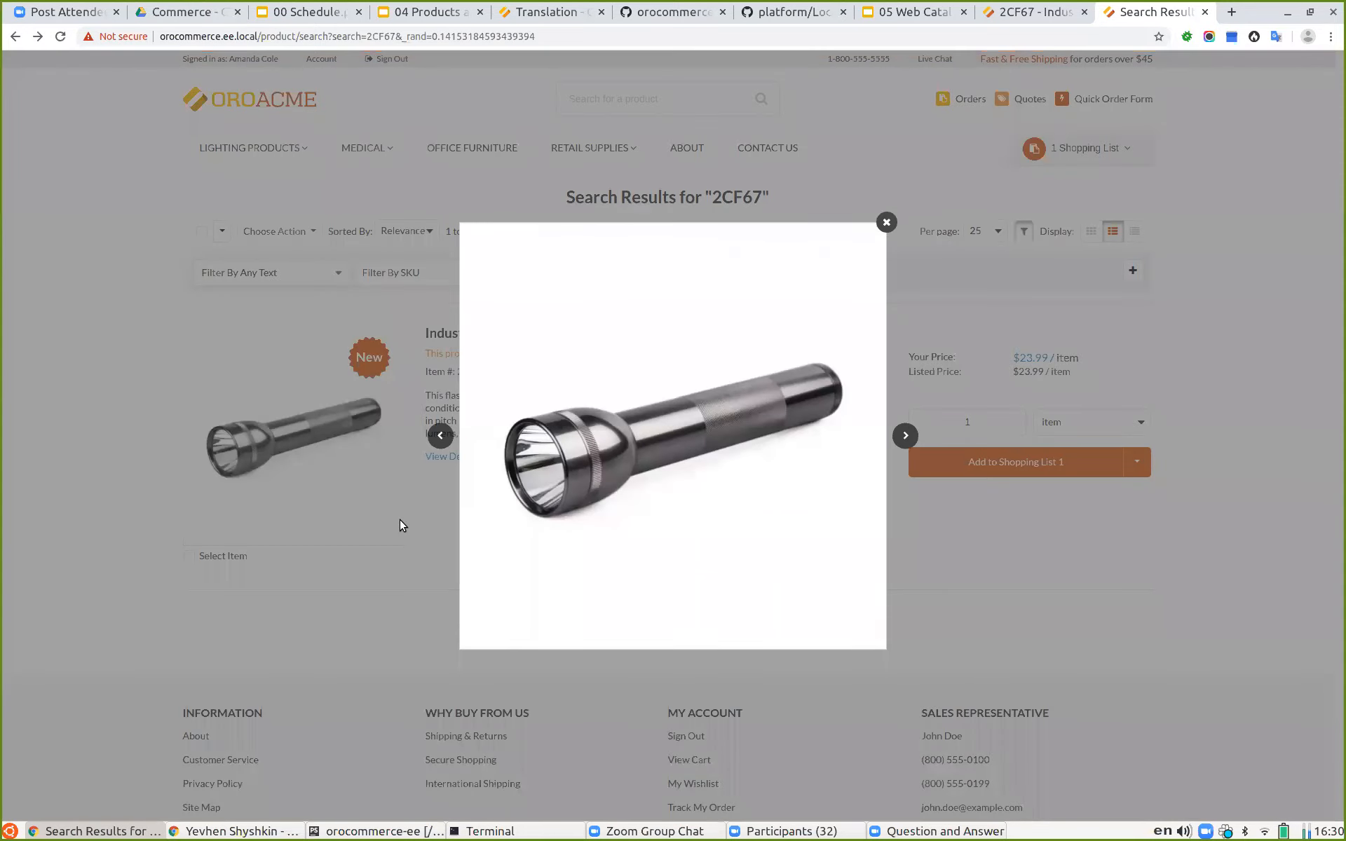
pyautogui.click(908, 437)
pyautogui.click(908, 436)
pyautogui.click(1003, 574)
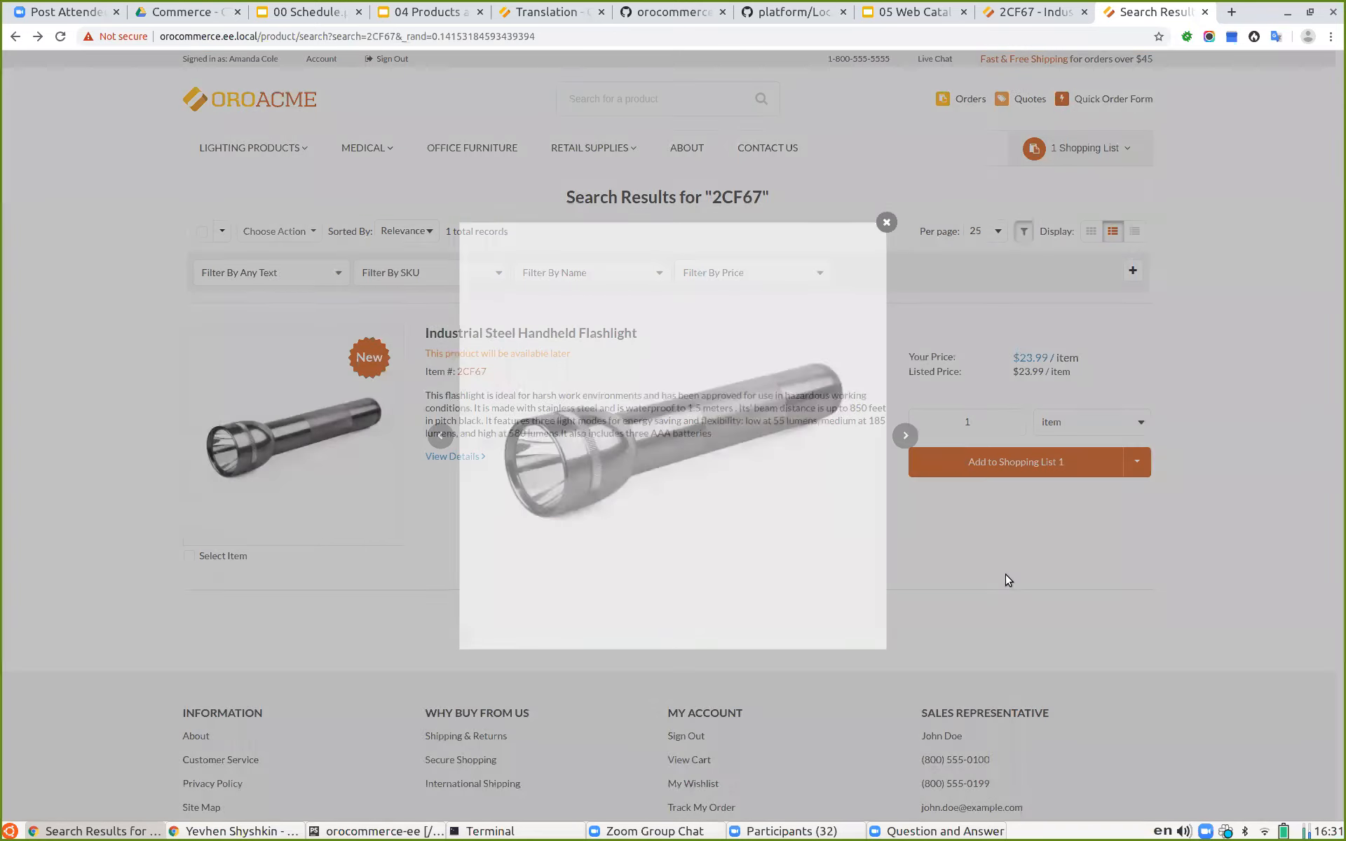
# Step: Edit the flashlight product and add the 6UK81 hardhat image from the digital assets to its images
pyautogui.click(1020, 17)
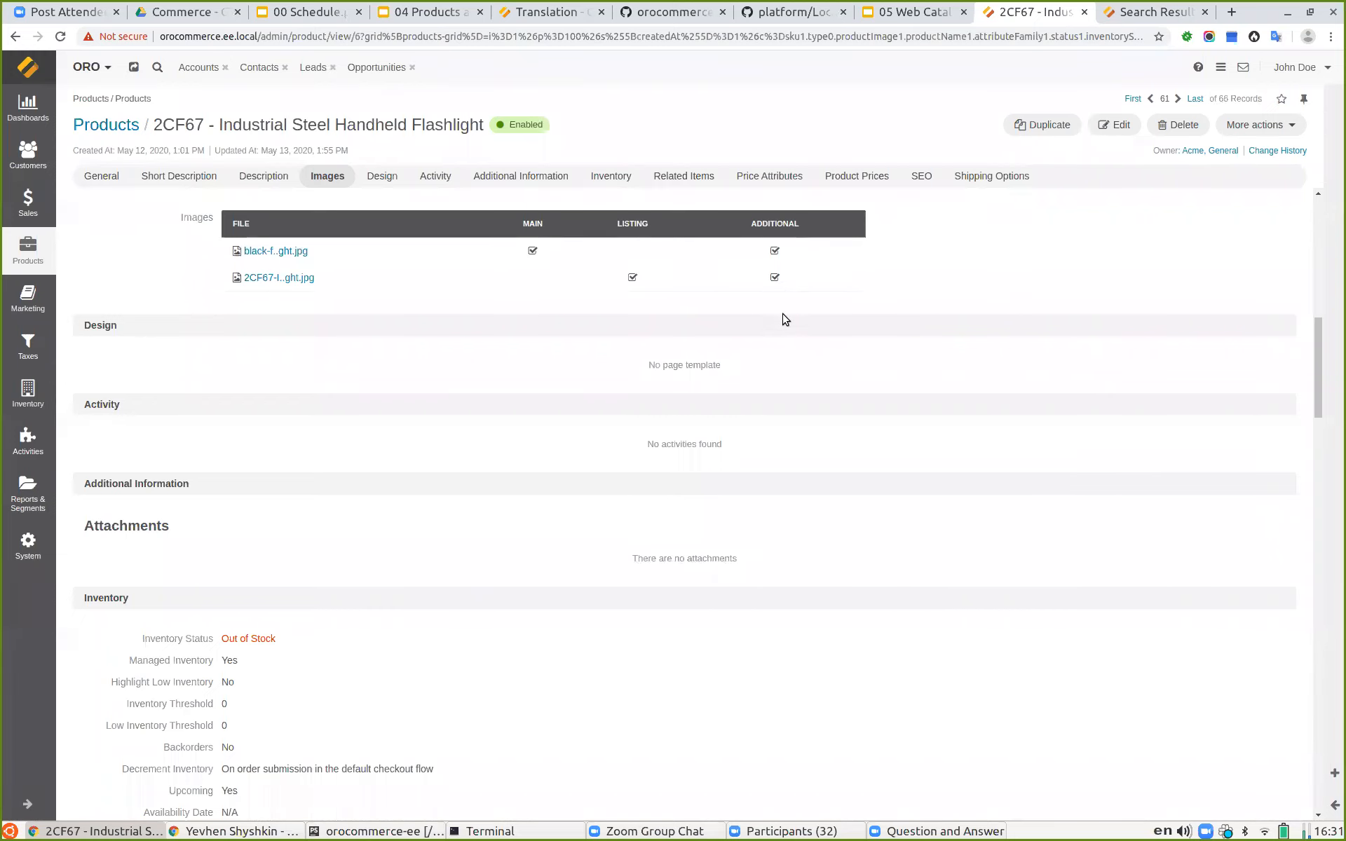
pyautogui.click(1118, 126)
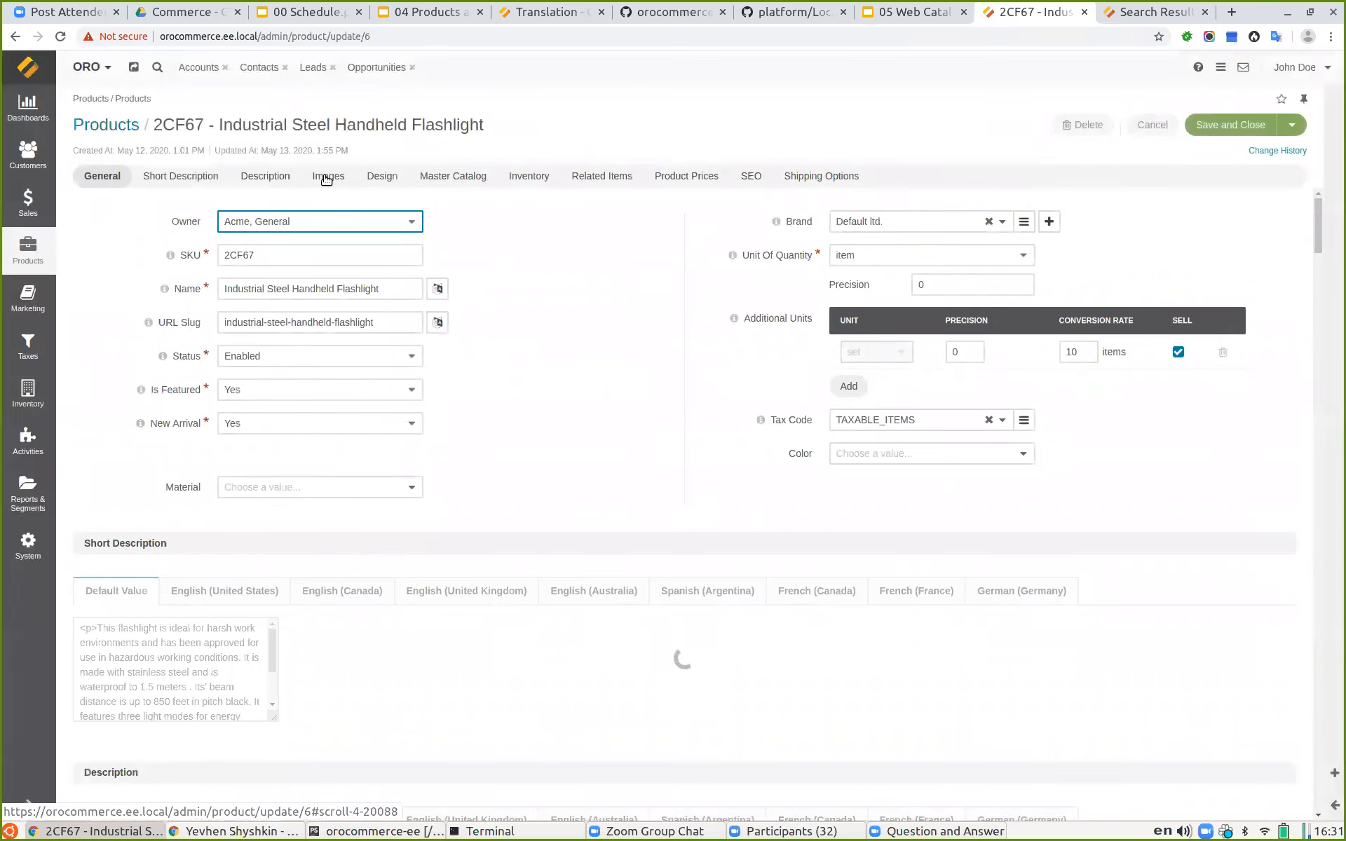
pyautogui.click(327, 178)
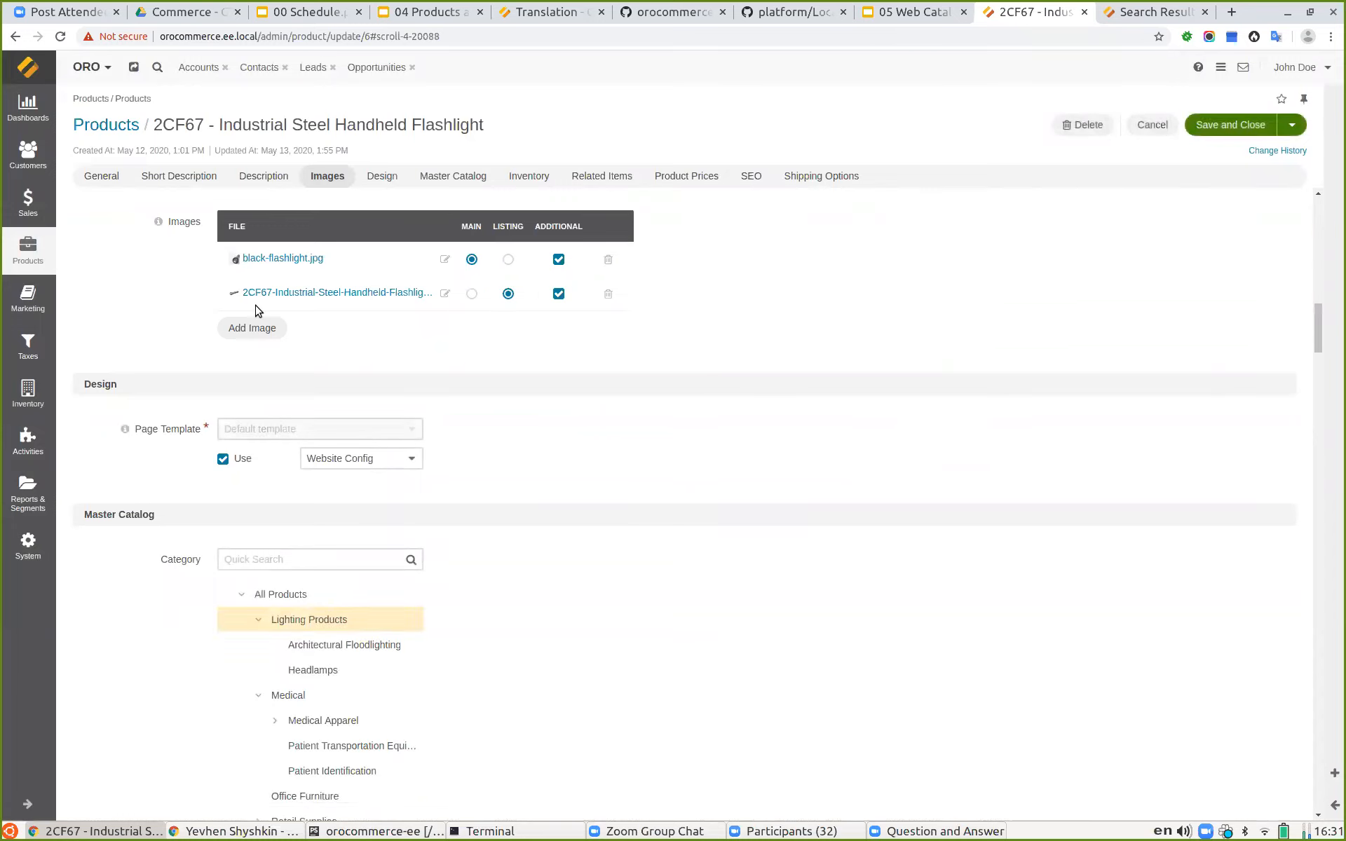
pyautogui.click(253, 328)
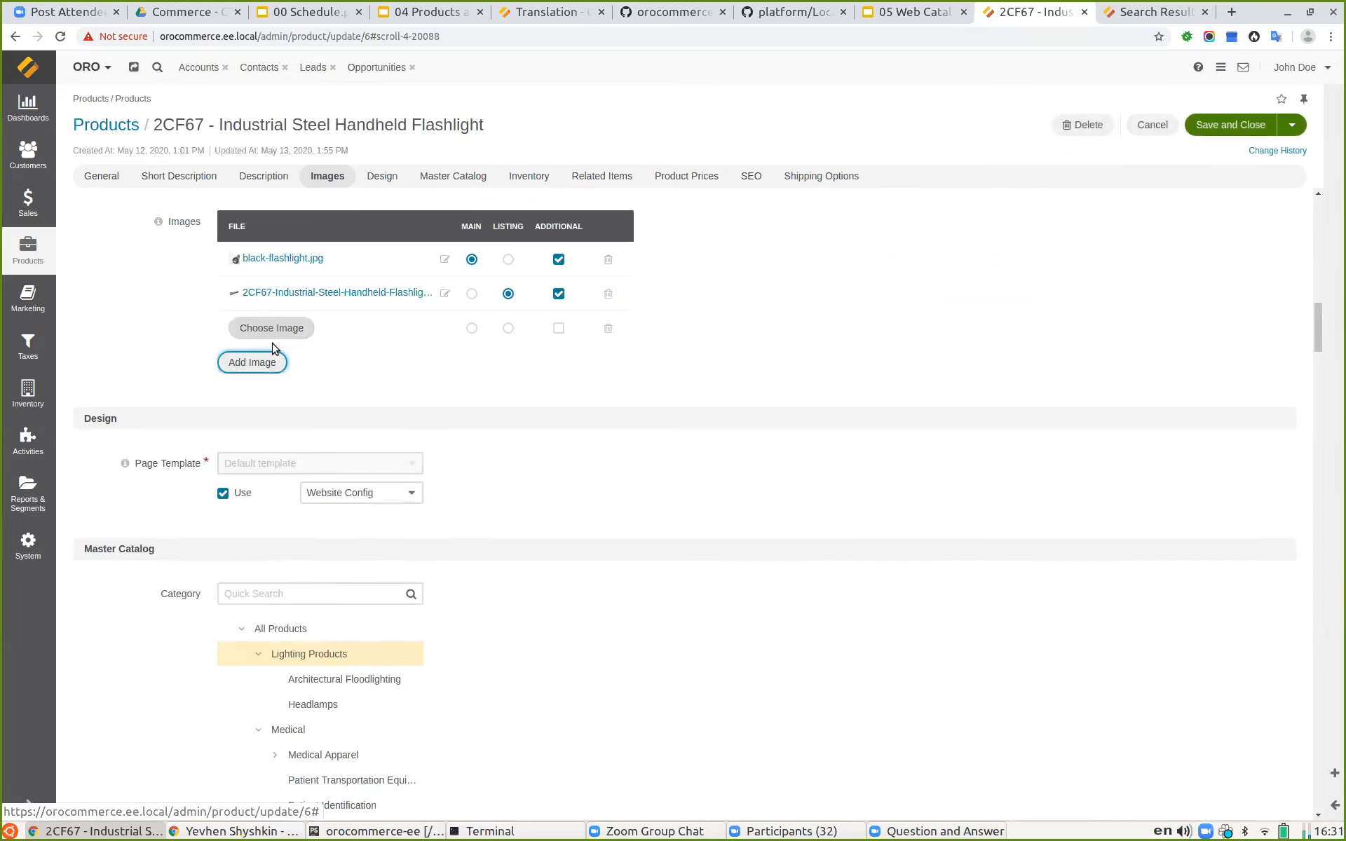
pyautogui.click(272, 330)
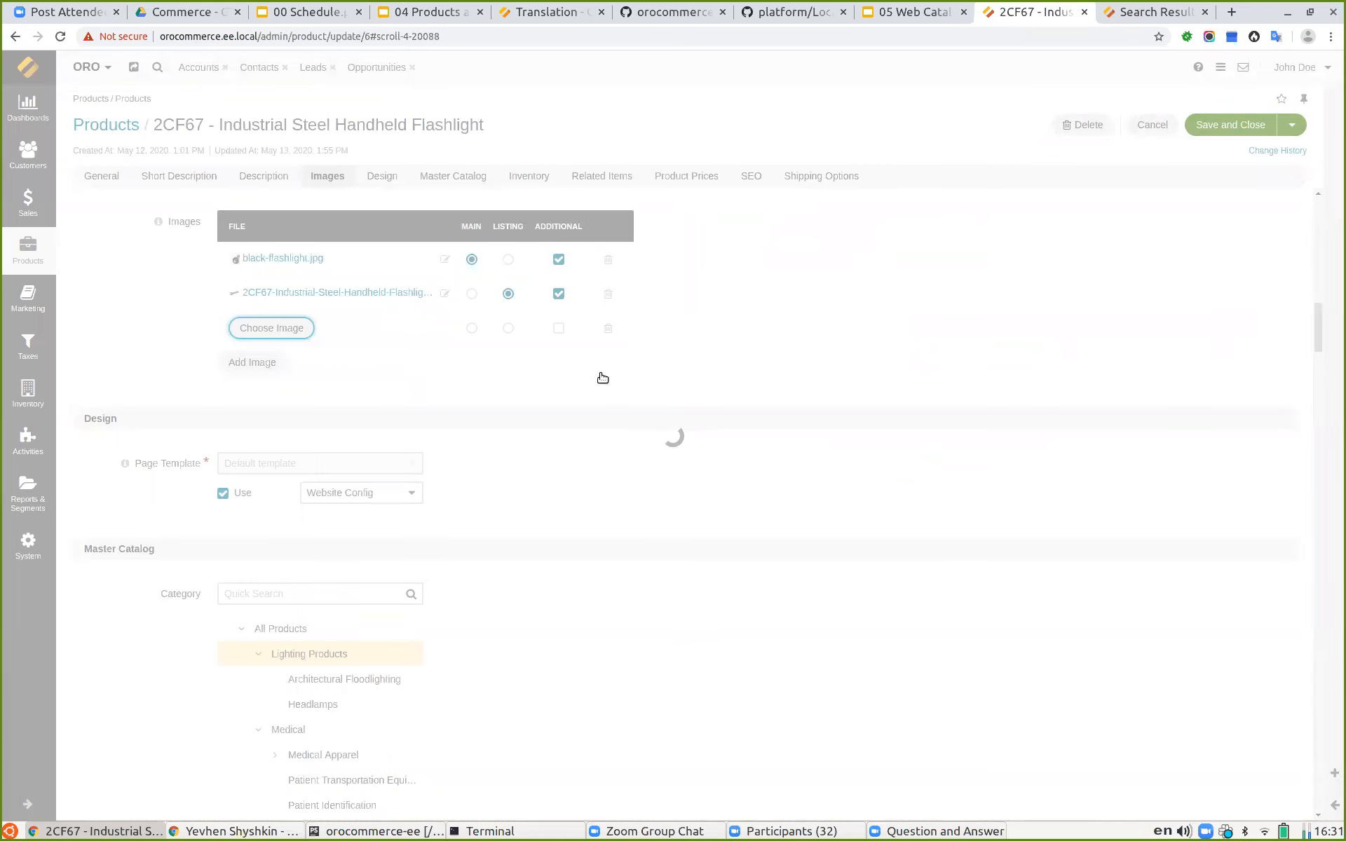
pyautogui.scroll(-10, 578, 551)
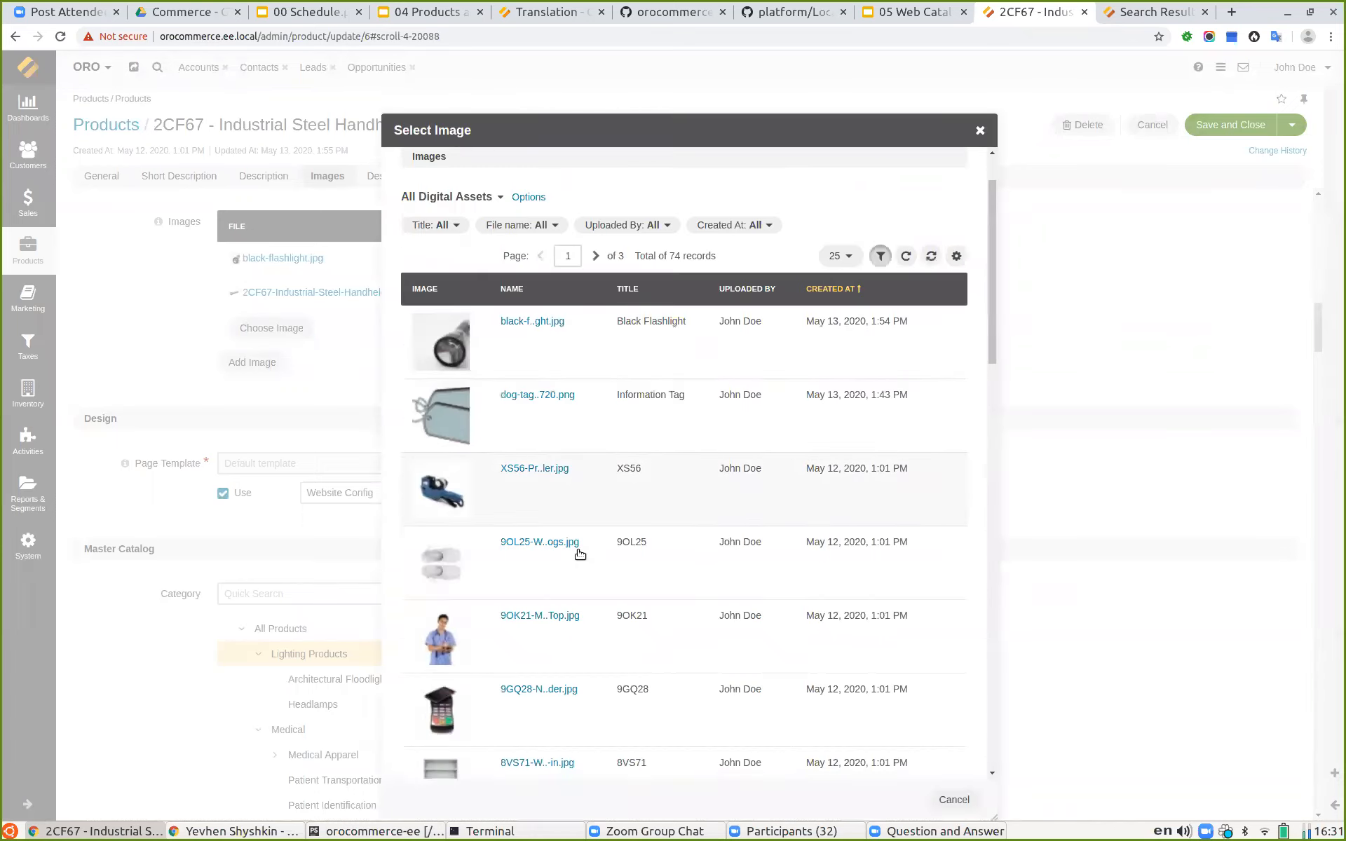
pyautogui.scroll(-10, 572, 541)
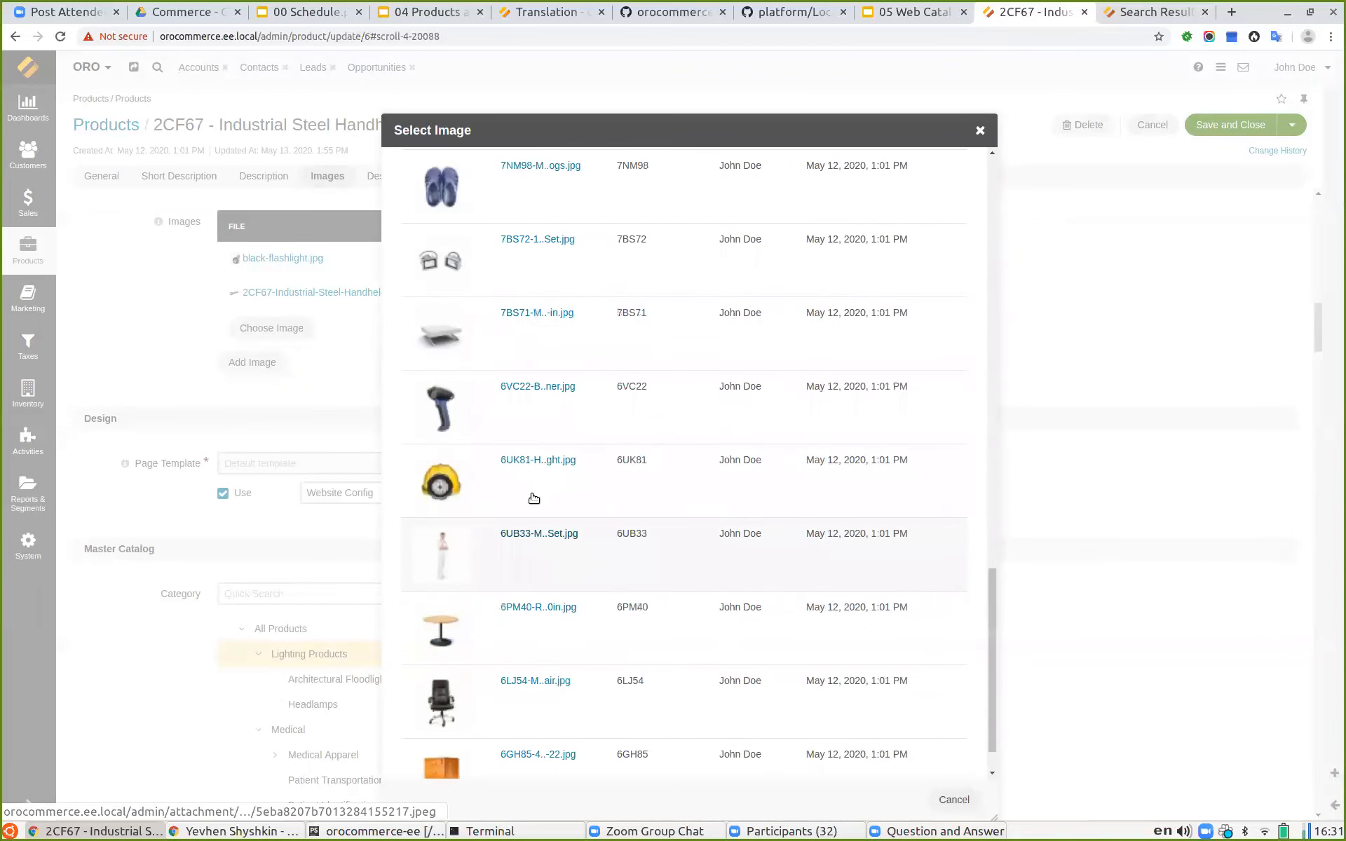
pyautogui.click(528, 475)
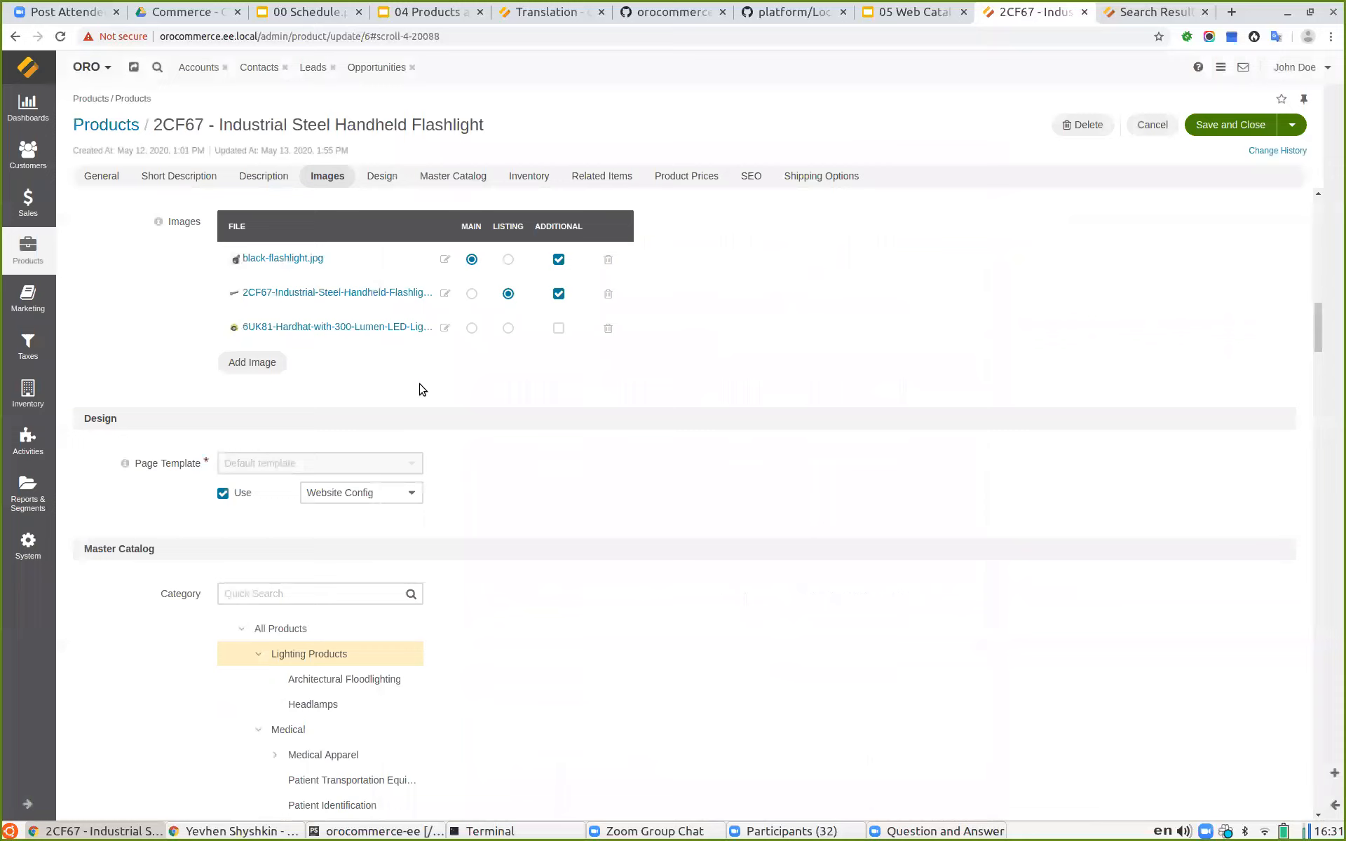
# Step: Mark the added 6UK81 image as Additional and save and close the product
pyautogui.click(558, 328)
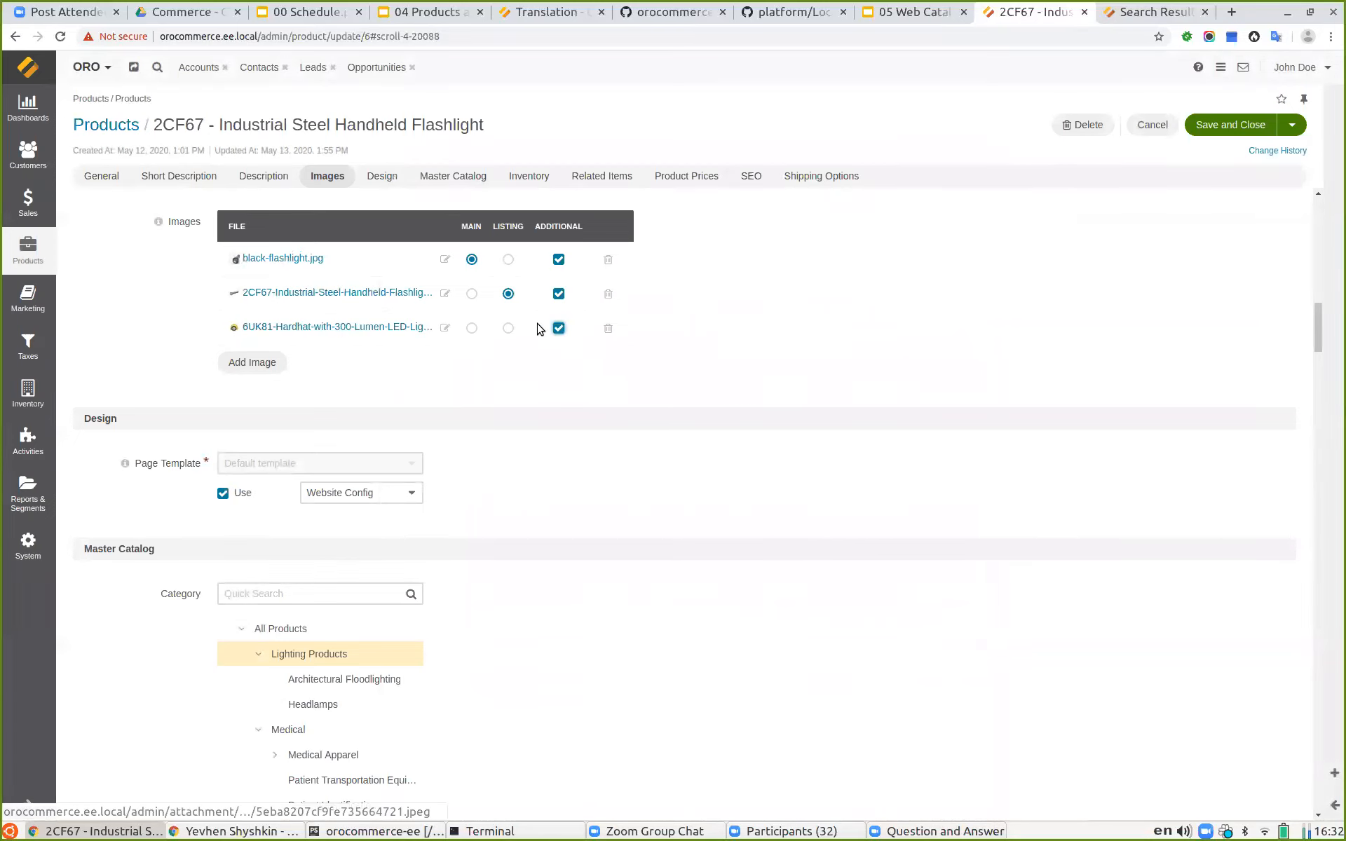
pyautogui.click(1227, 122)
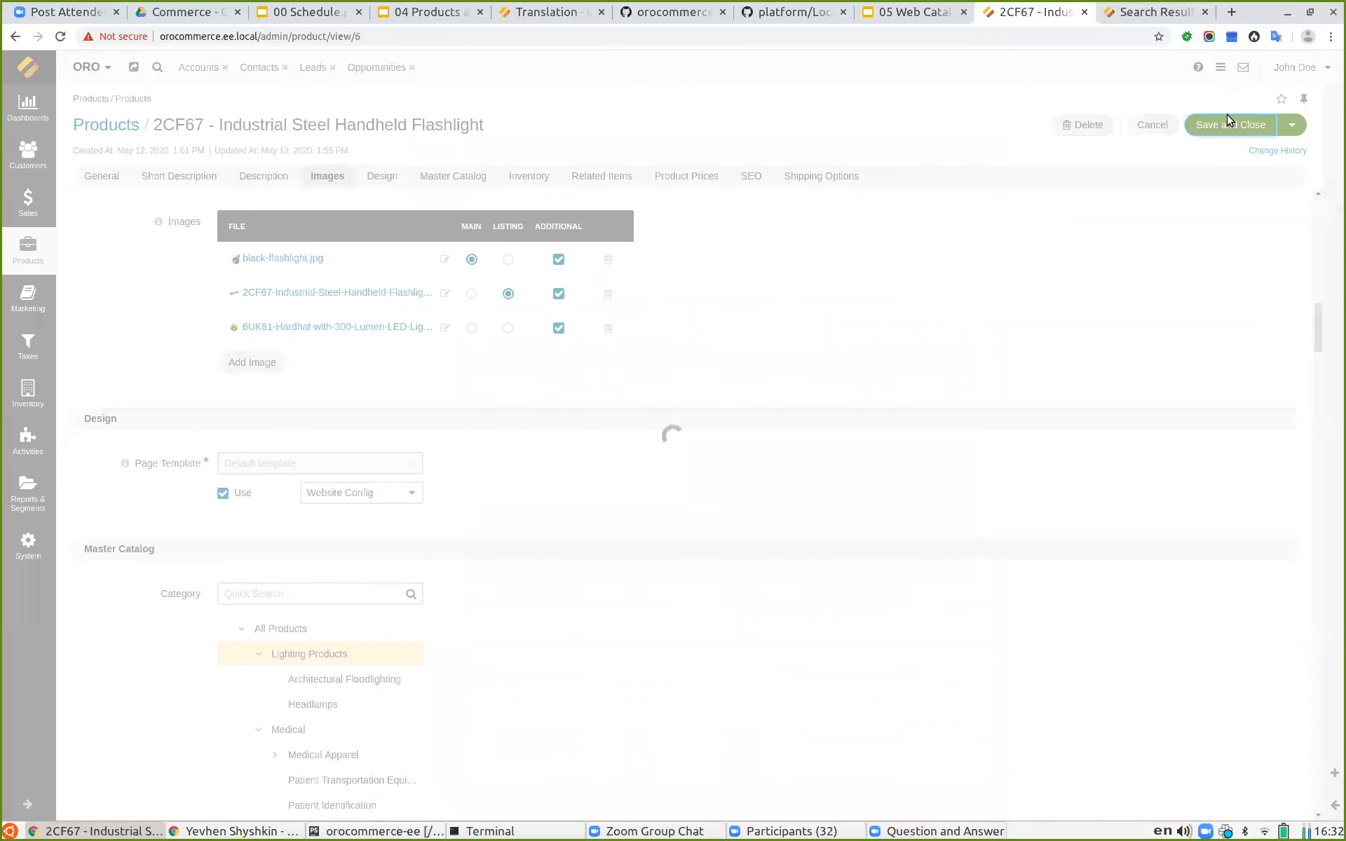
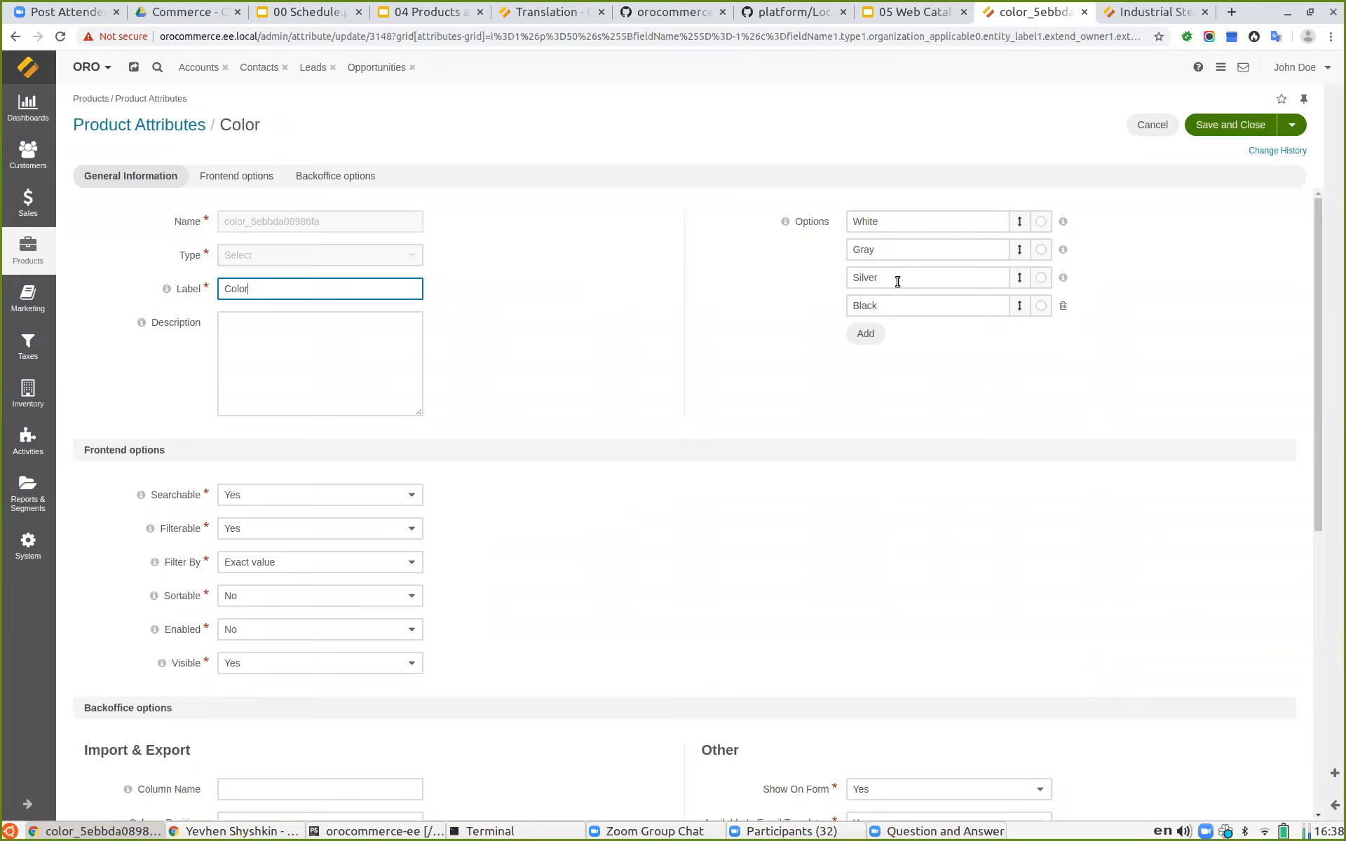
# Step: Review the Color product attribute's options, frontend options and backoffice options
pyautogui.scroll(-1, 294, 481)
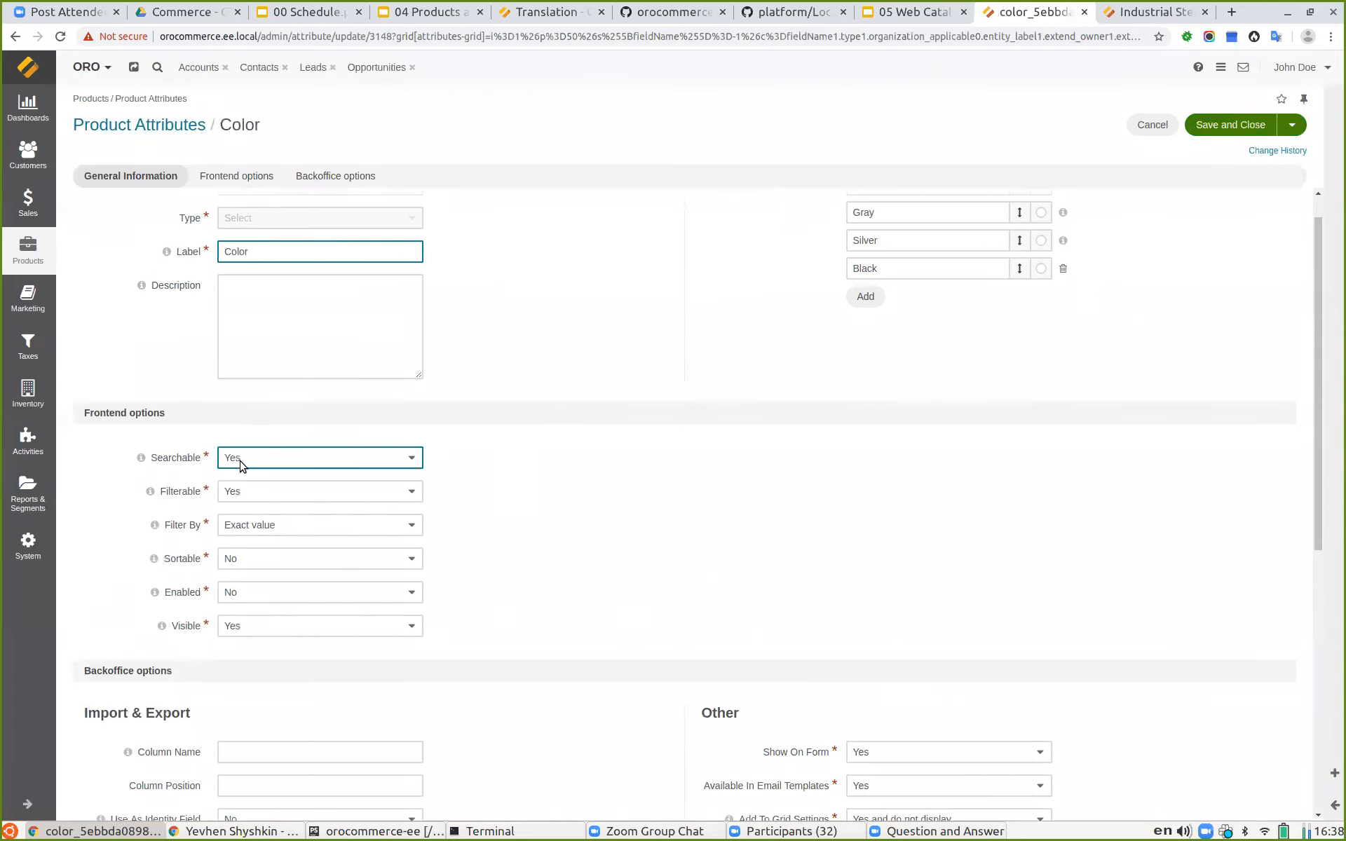
pyautogui.scroll(1, 488, 356)
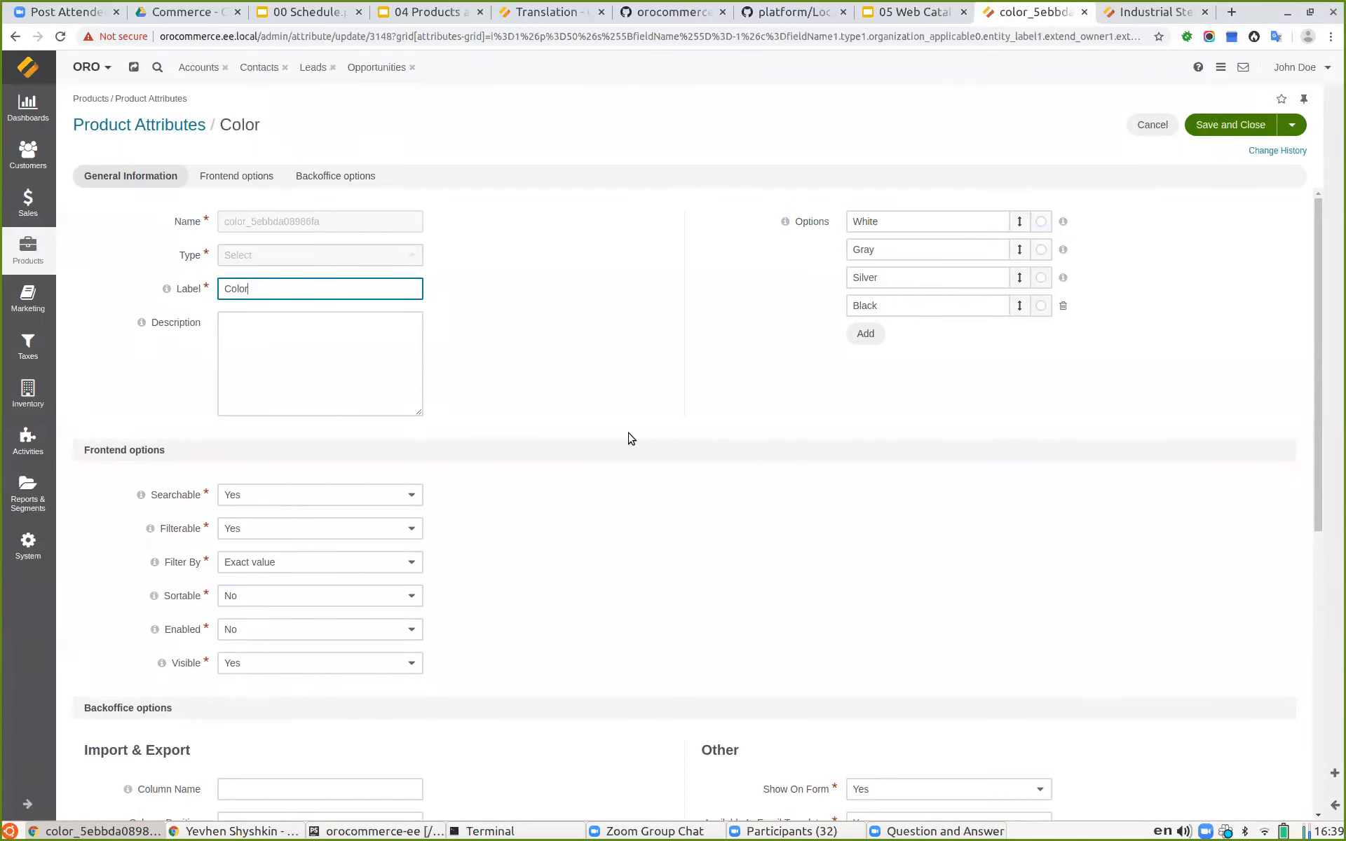
pyautogui.click(296, 570)
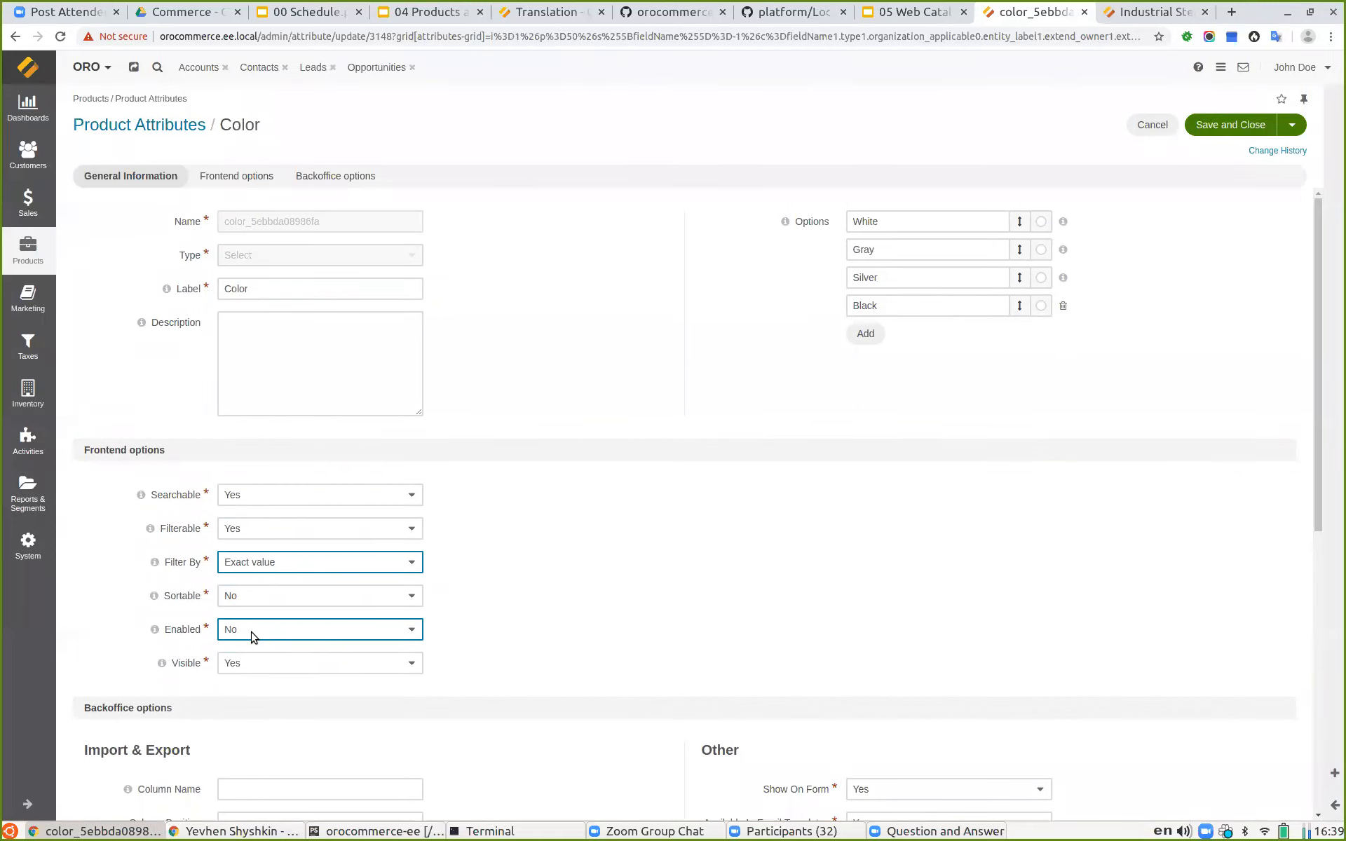
pyautogui.scroll(-1, 596, 490)
pyautogui.scroll(1, 597, 482)
pyautogui.scroll(-4, 598, 482)
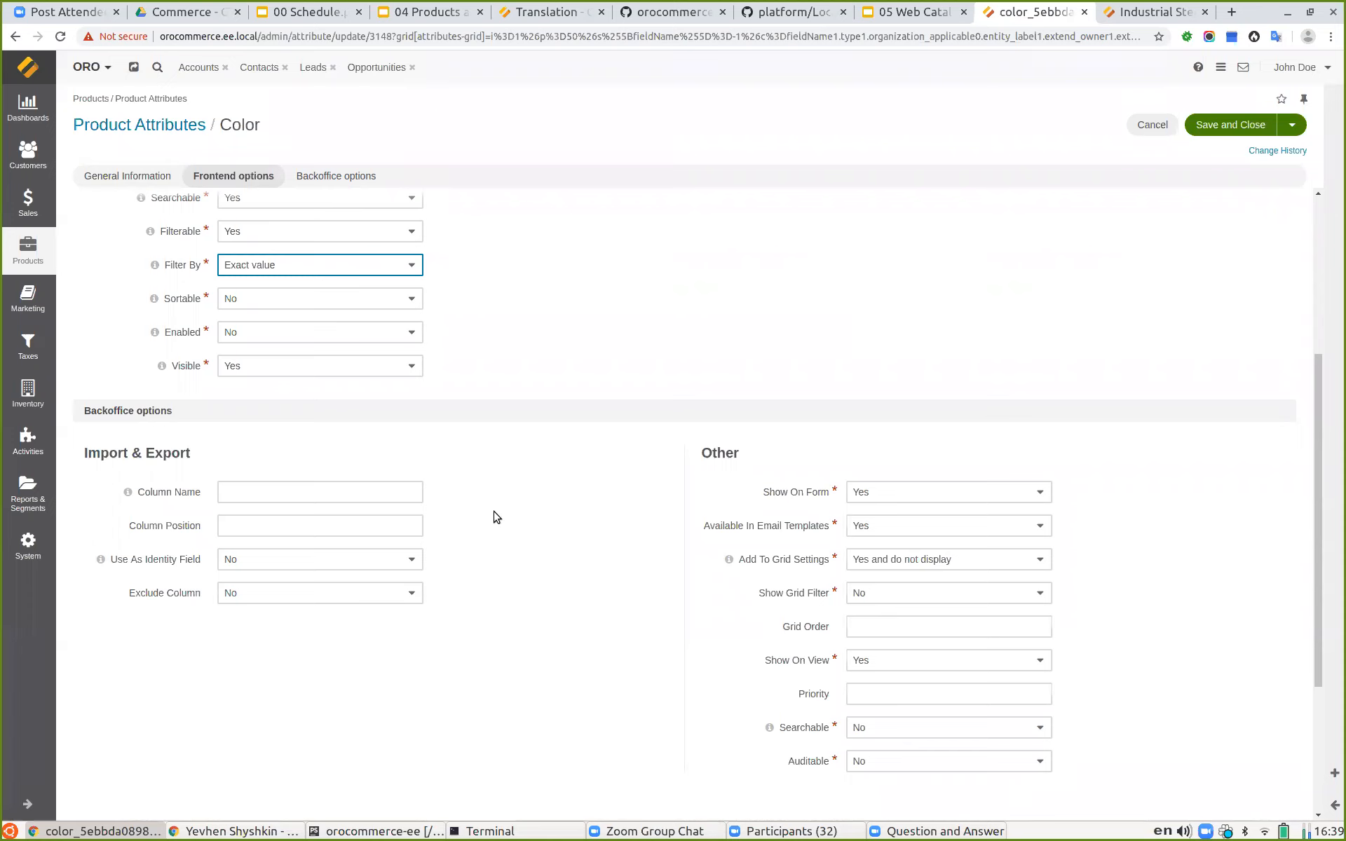
pyautogui.scroll(4, 552, 345)
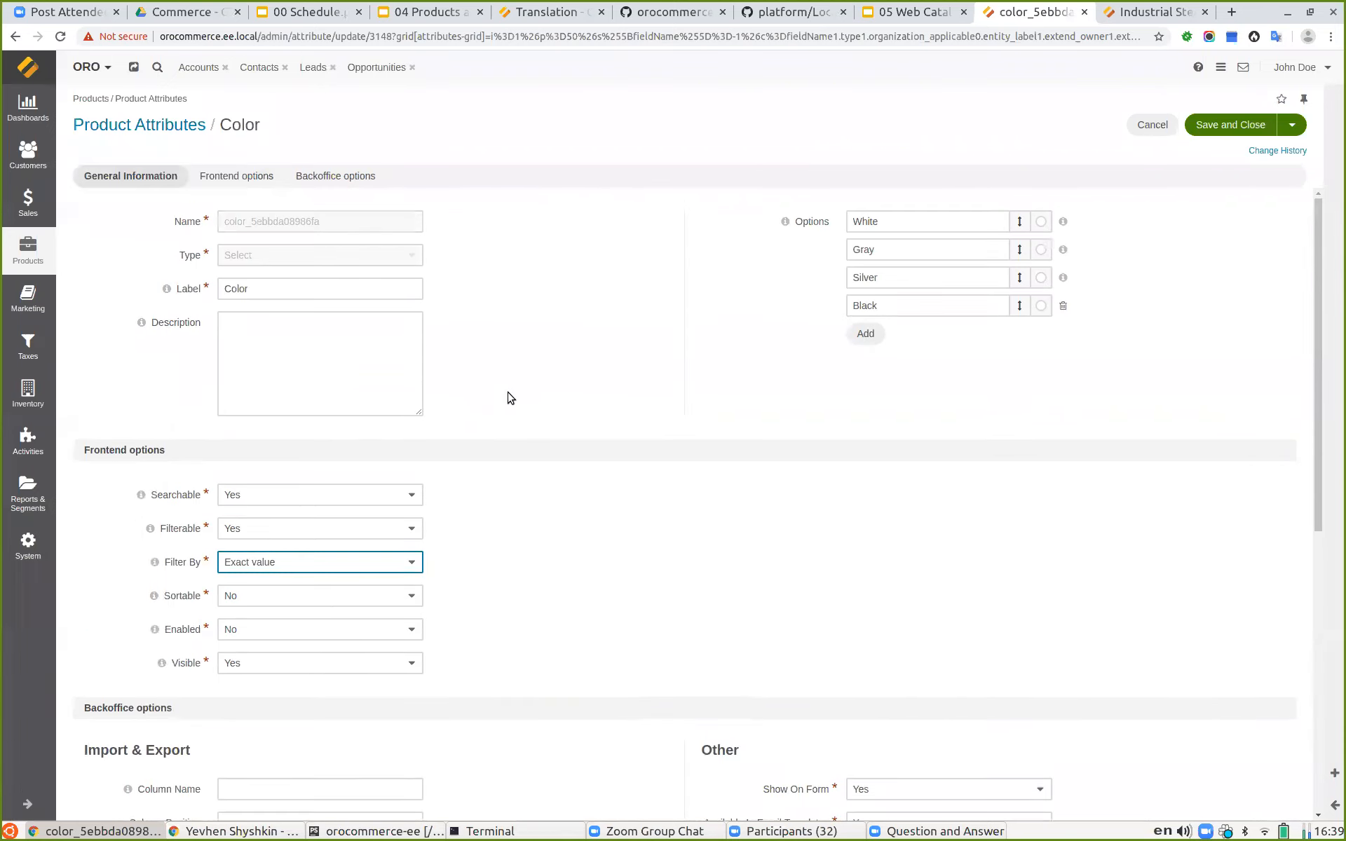
# Step: In the storefront, open the Medical Patient Identification category and open its color filter options
pyautogui.click(1133, 10)
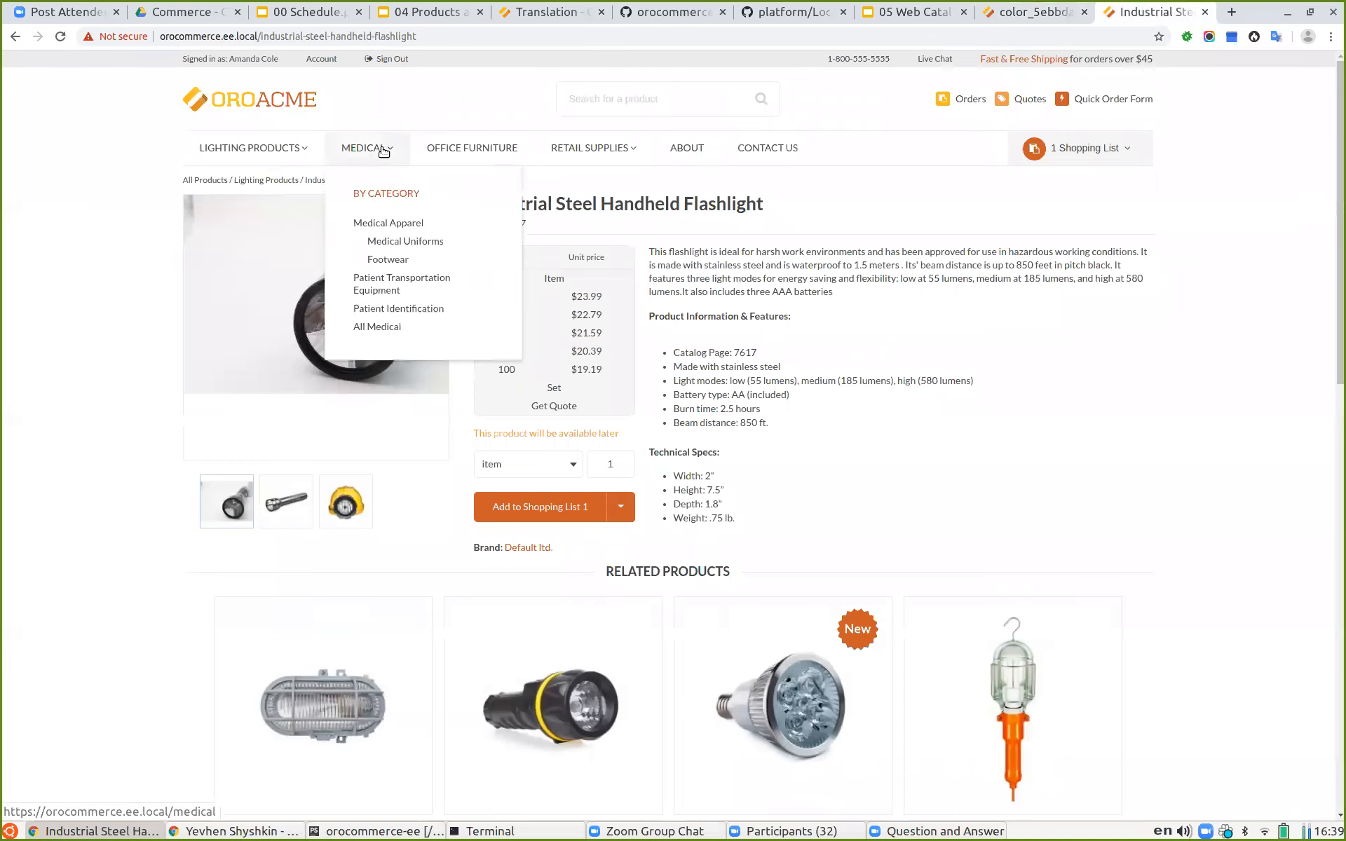
pyautogui.moveTo(392, 148)
pyautogui.click(411, 314)
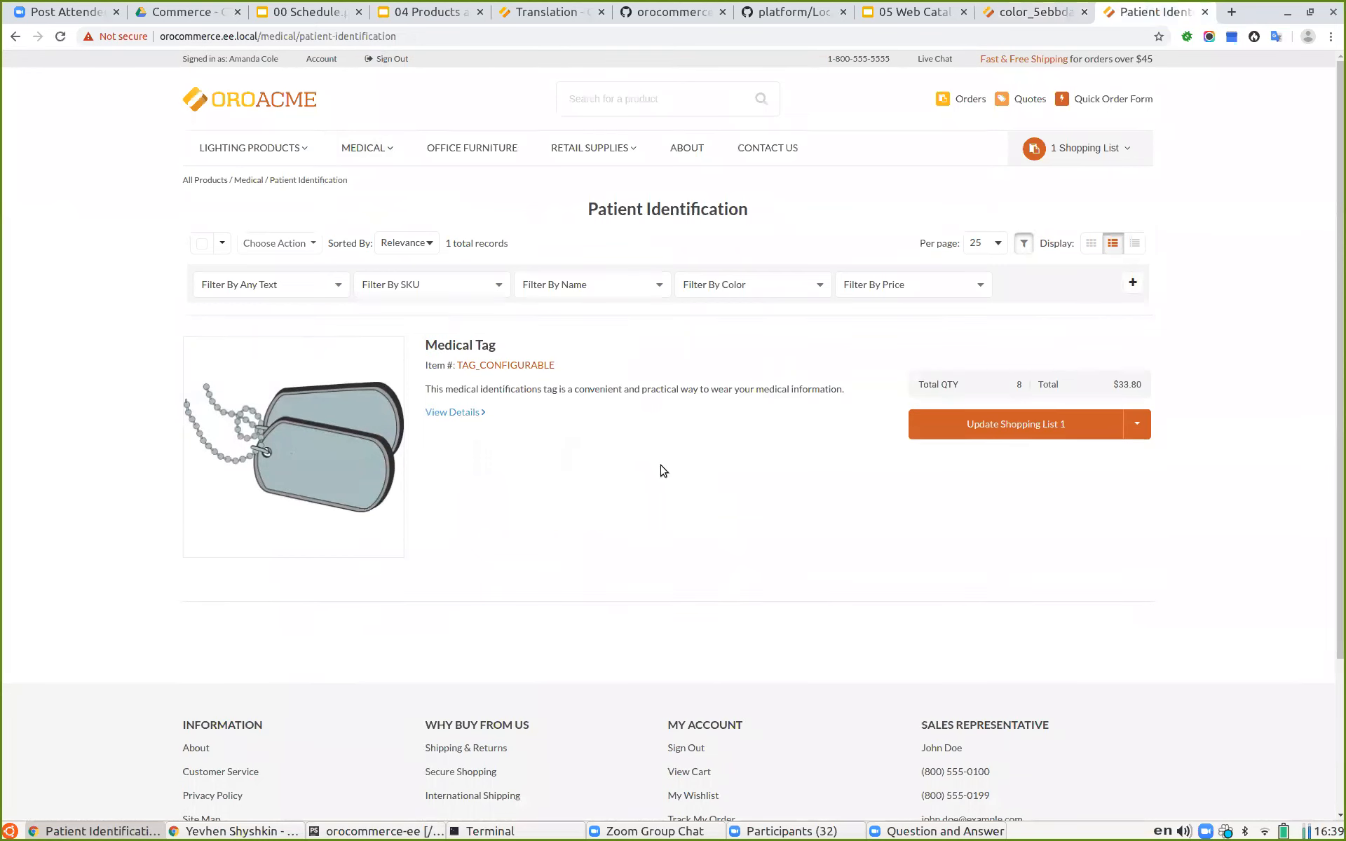
pyautogui.click(731, 289)
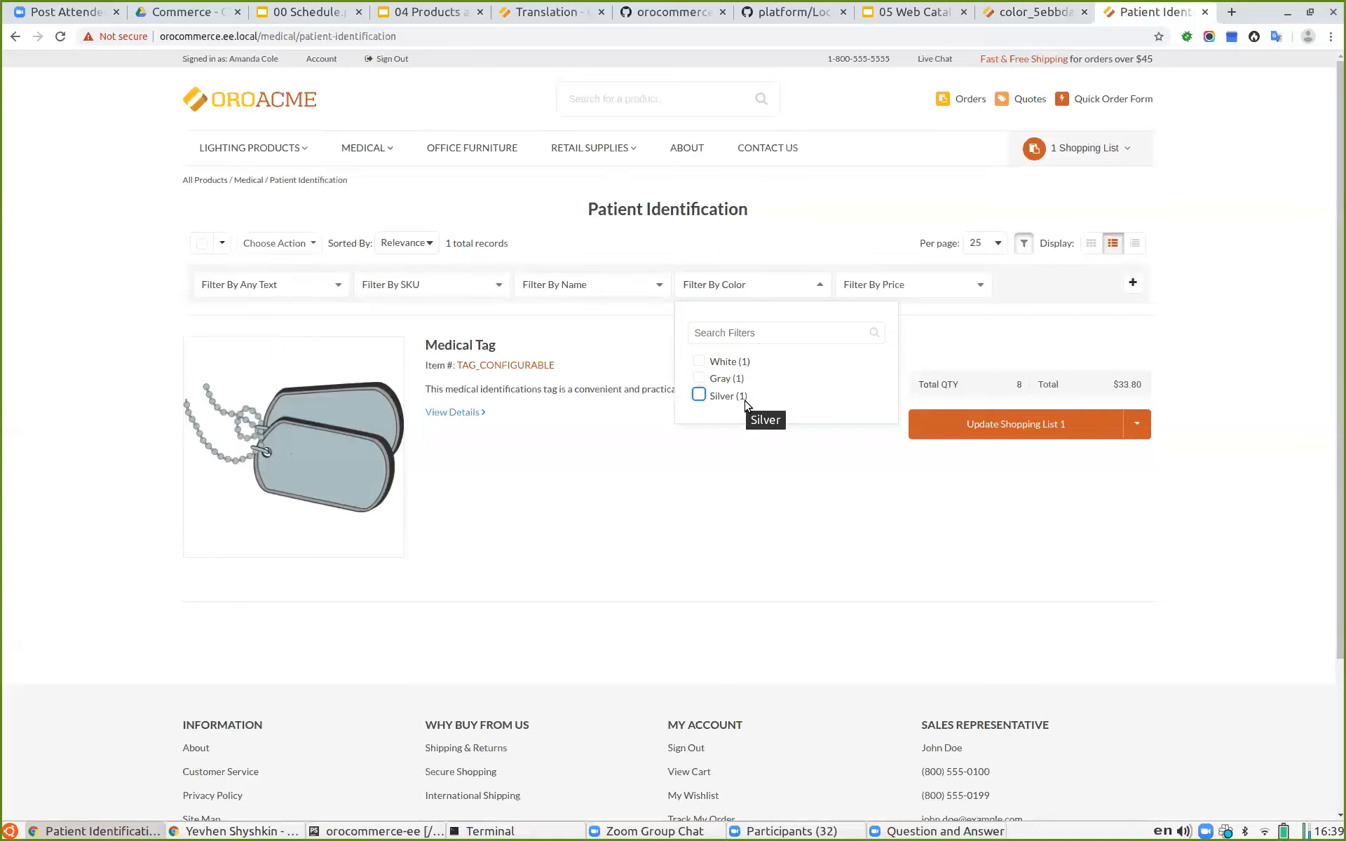
pyautogui.click(710, 364)
pyautogui.click(715, 364)
pyautogui.click(726, 567)
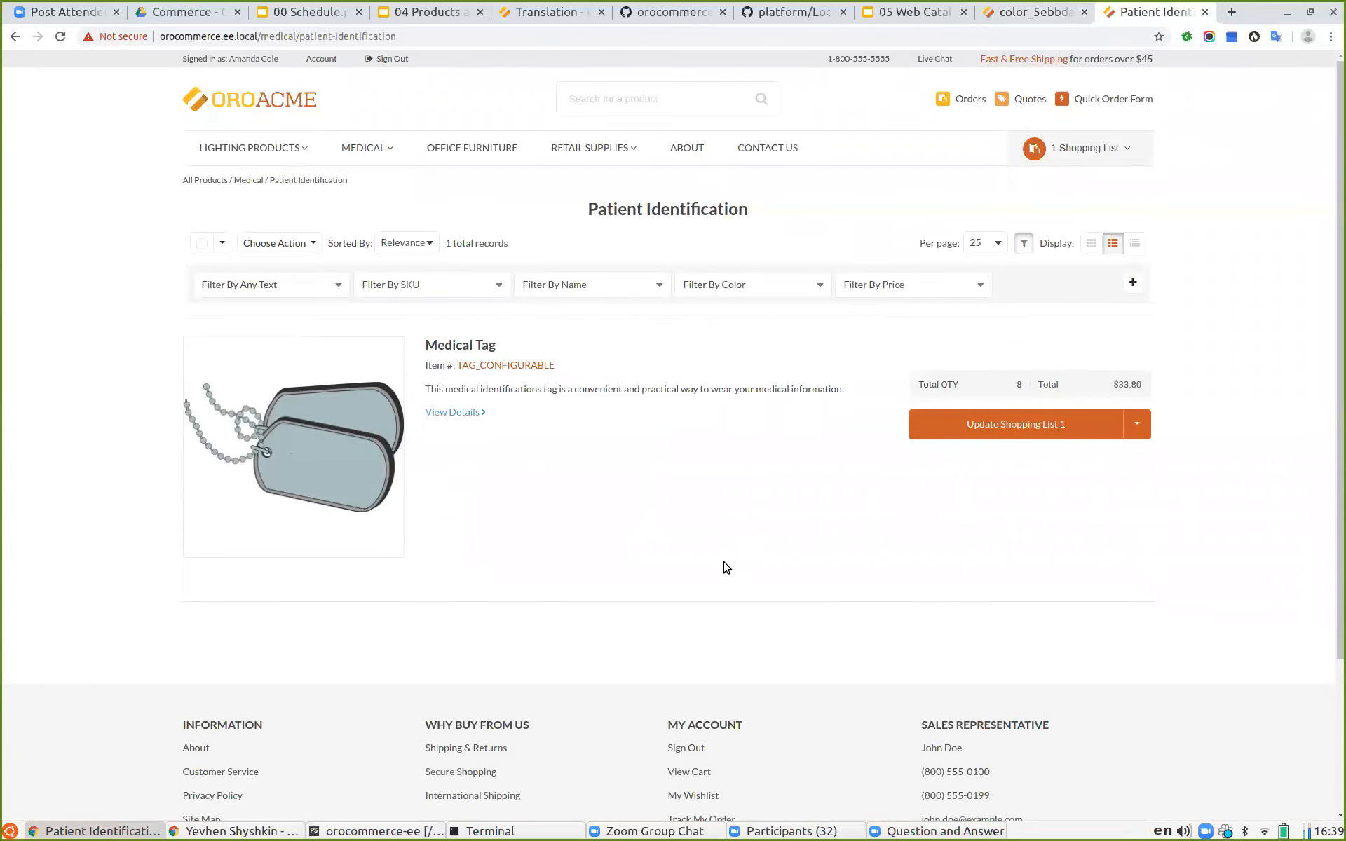
# Step: Open the system configuration and search for conf to reach the Configurable Products settings
pyautogui.click(913, 13)
pyautogui.click(1035, 13)
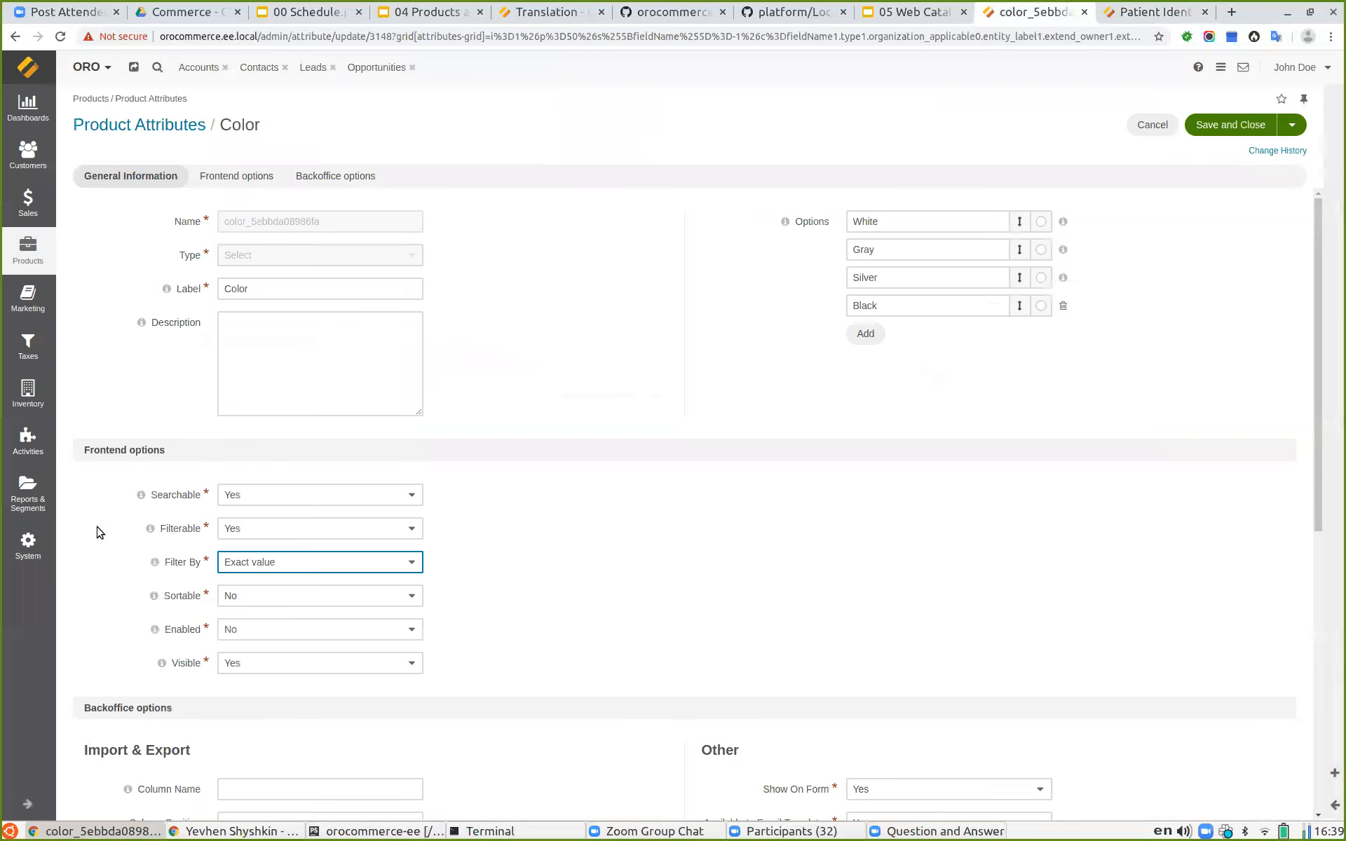
pyautogui.click(28, 545)
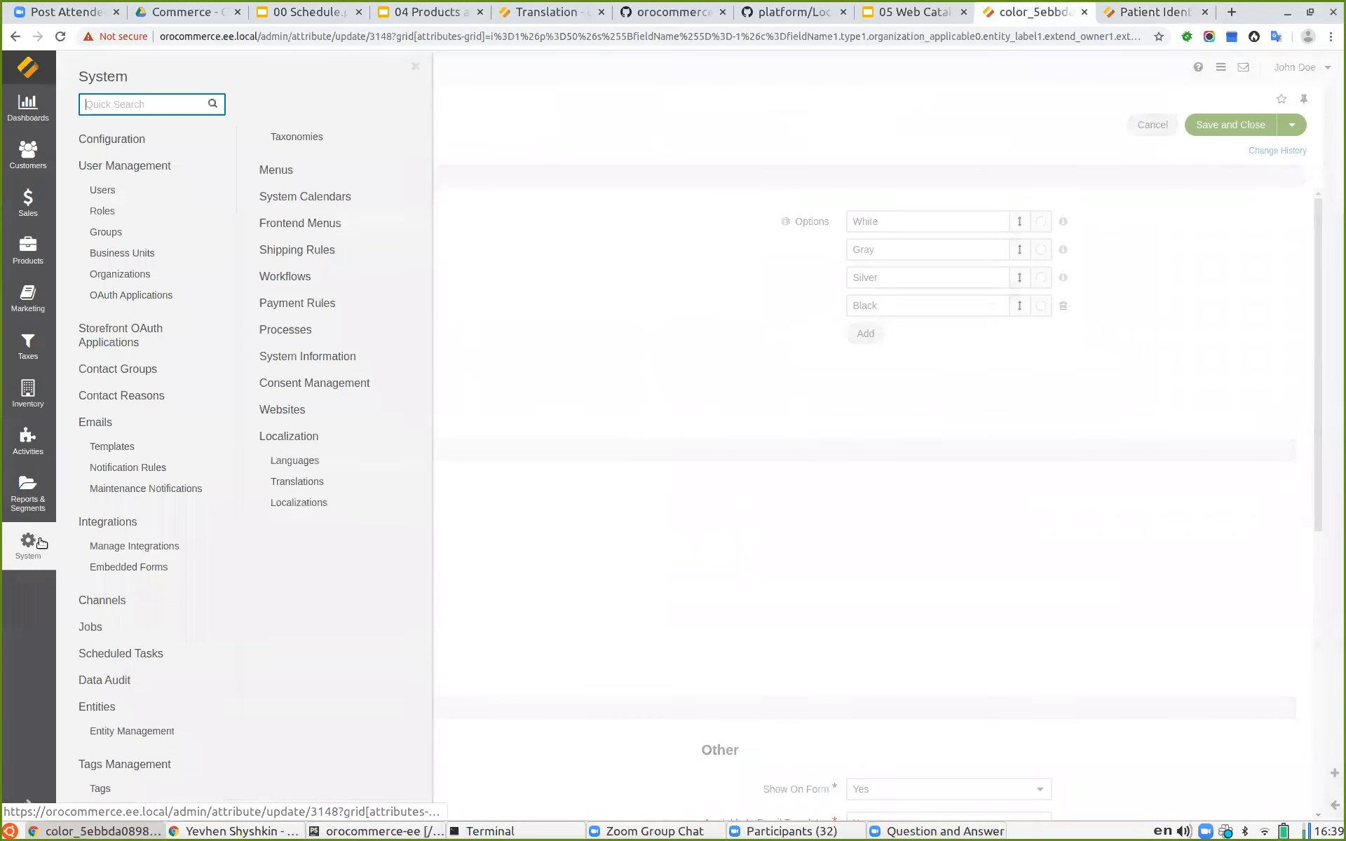
pyautogui.click(108, 140)
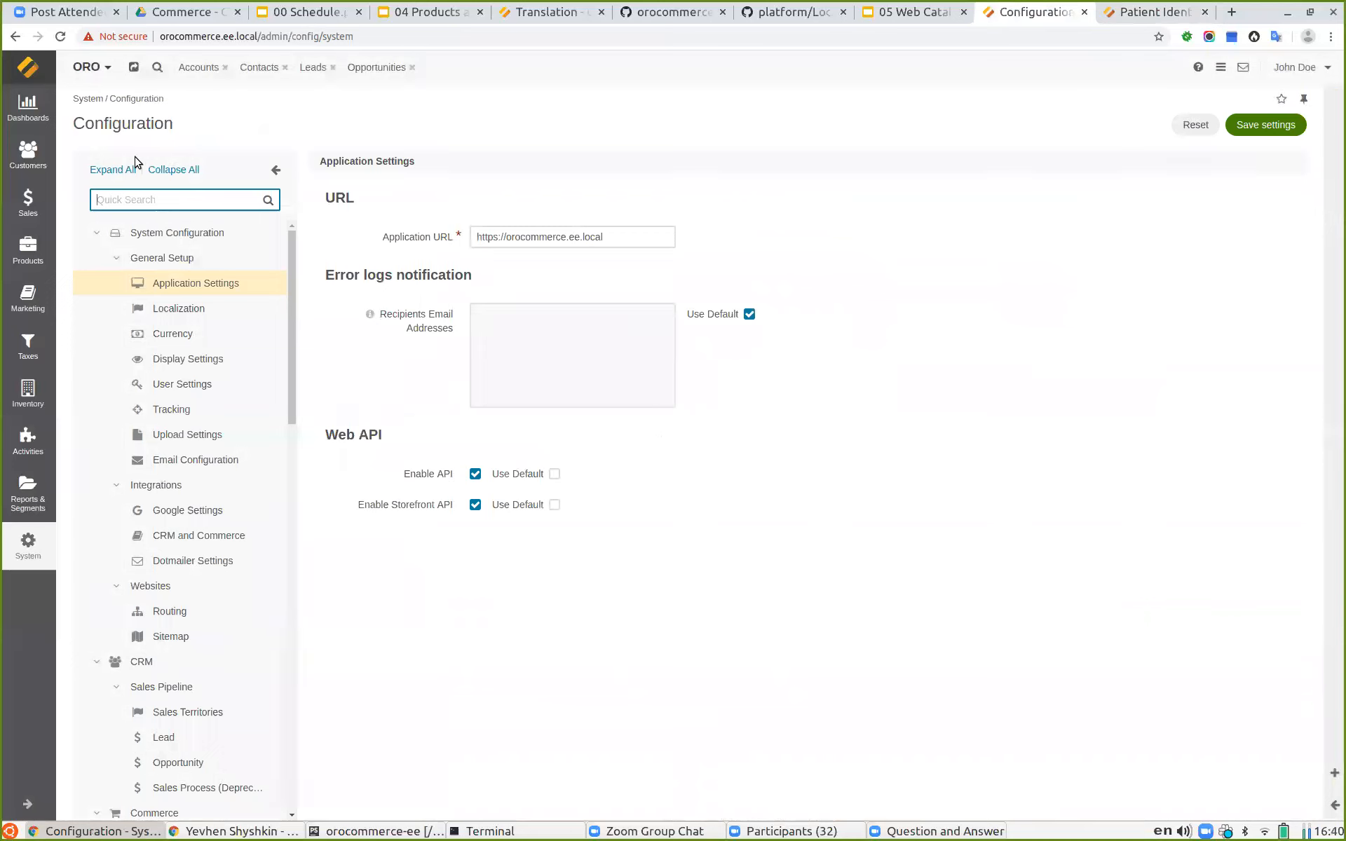
pyautogui.write('conf')
pyautogui.click(202, 460)
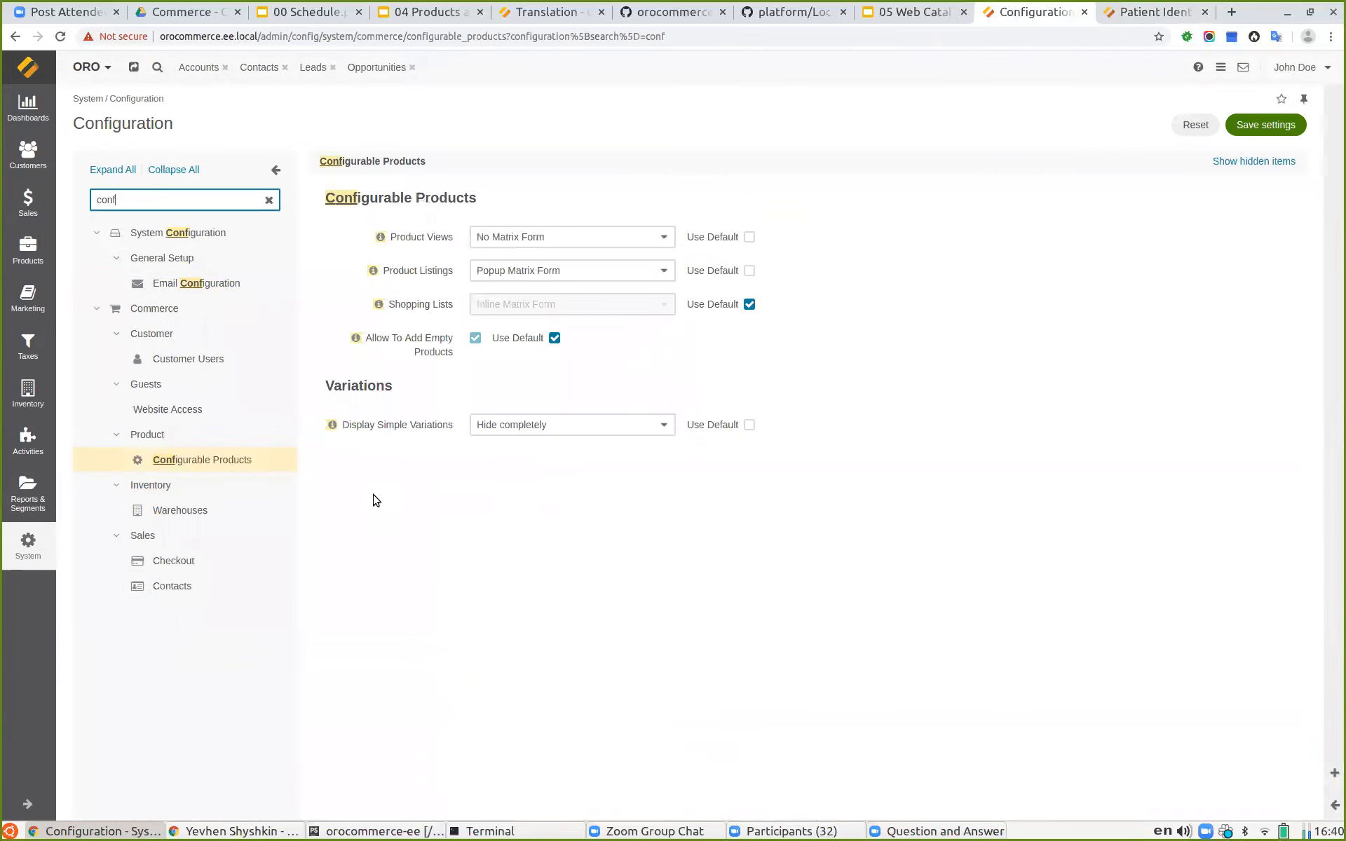
# Step: Set Display Simple Variations to Everywhere and save the settings
pyautogui.click(634, 425)
pyautogui.click(589, 452)
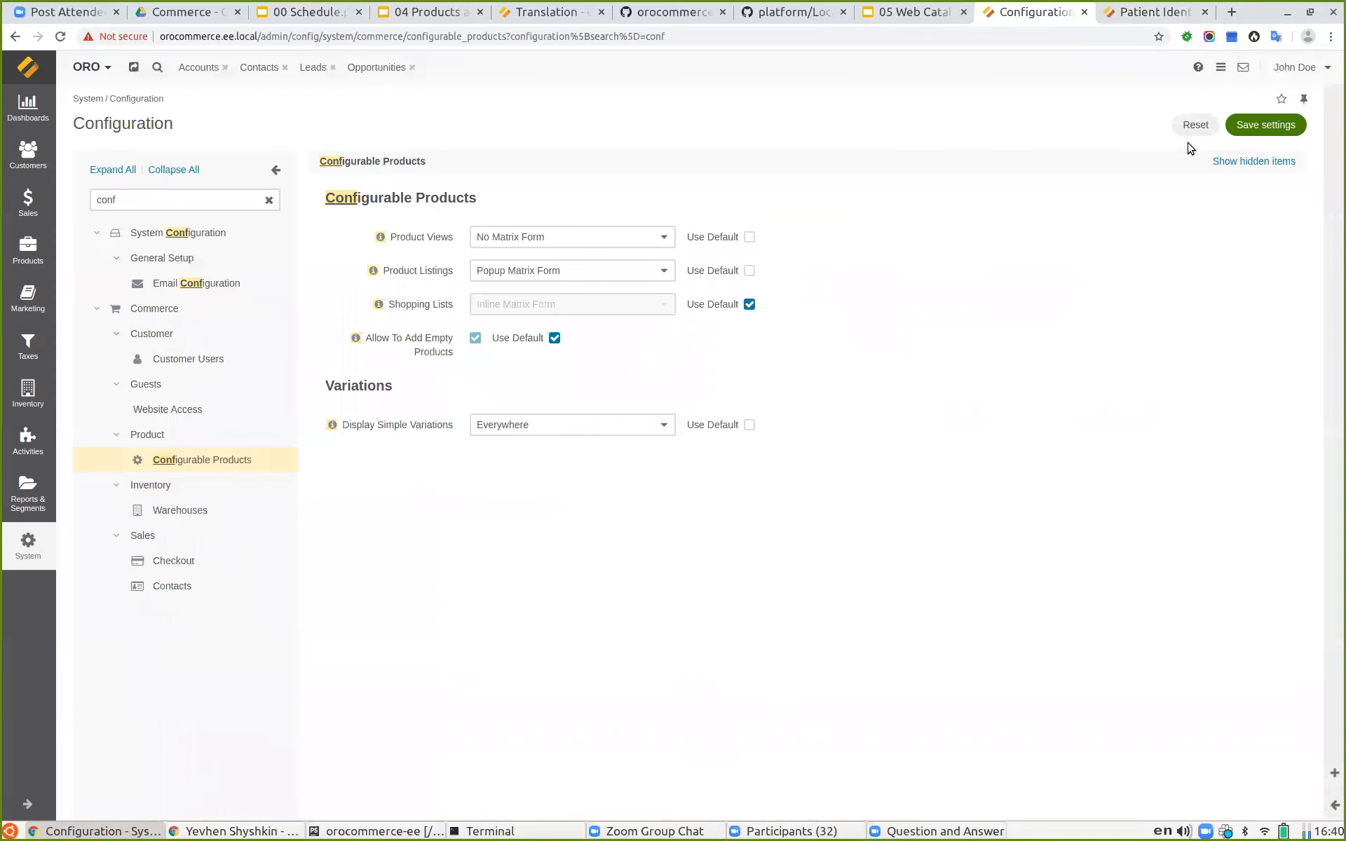
pyautogui.click(1254, 126)
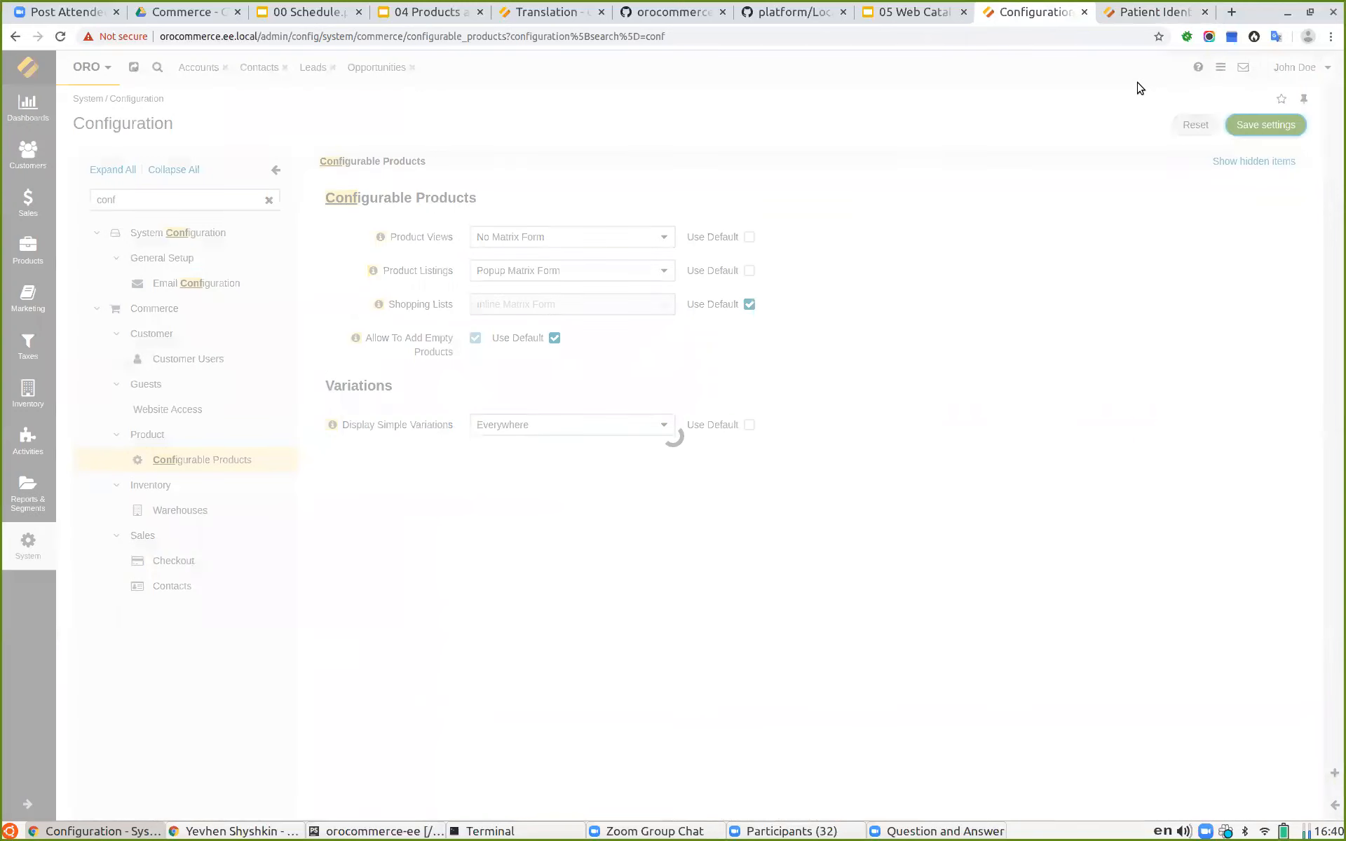
# Step: Reload the storefront Patient Identification category and browse the listed product variations
pyautogui.click(1142, 10)
pyautogui.click(62, 36)
pyautogui.scroll(-7, 564, 438)
pyautogui.scroll(-4, 631, 490)
pyautogui.scroll(11, 654, 549)
pyautogui.scroll(-3, 582, 315)
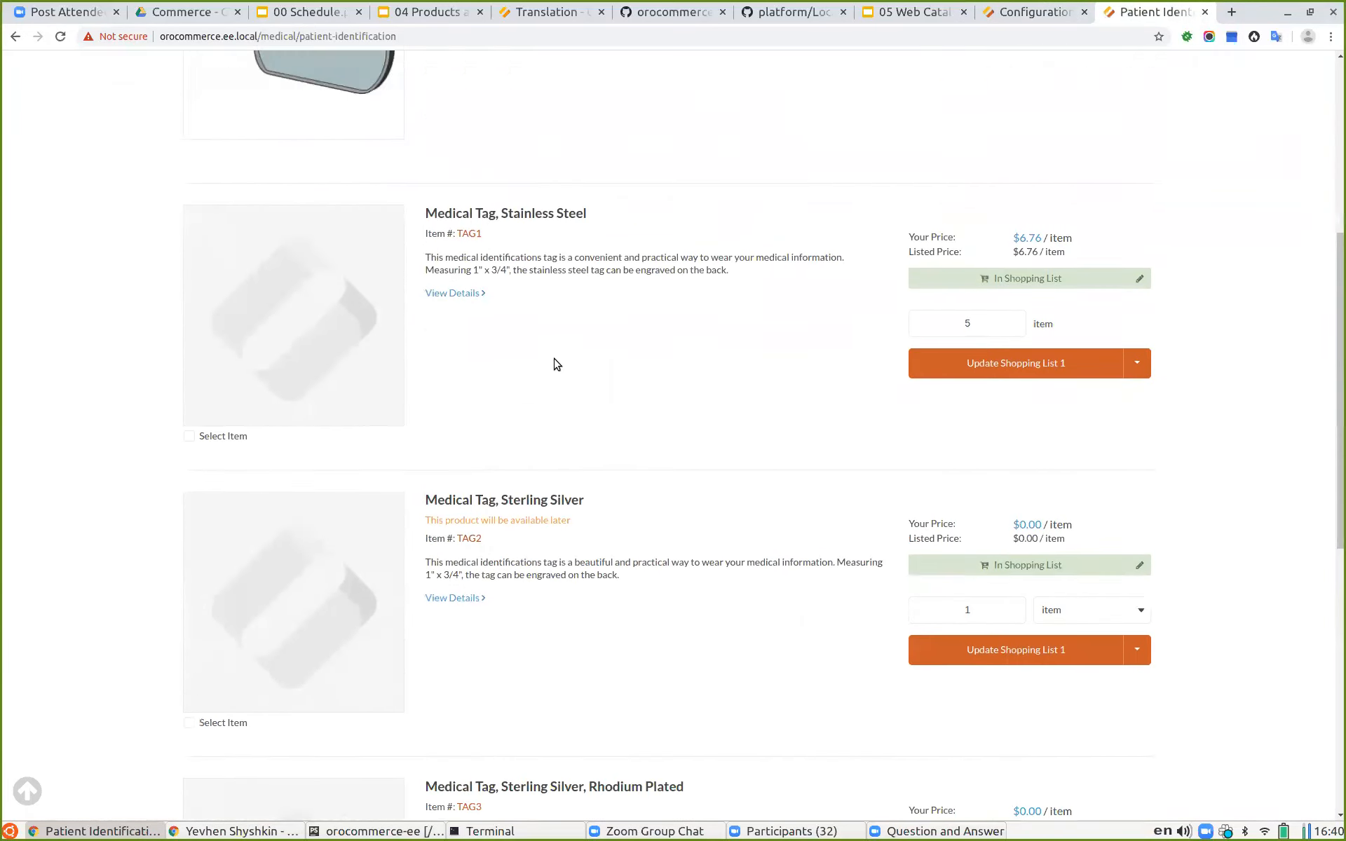
pyautogui.scroll(-5, 722, 531)
pyautogui.scroll(10, 703, 568)
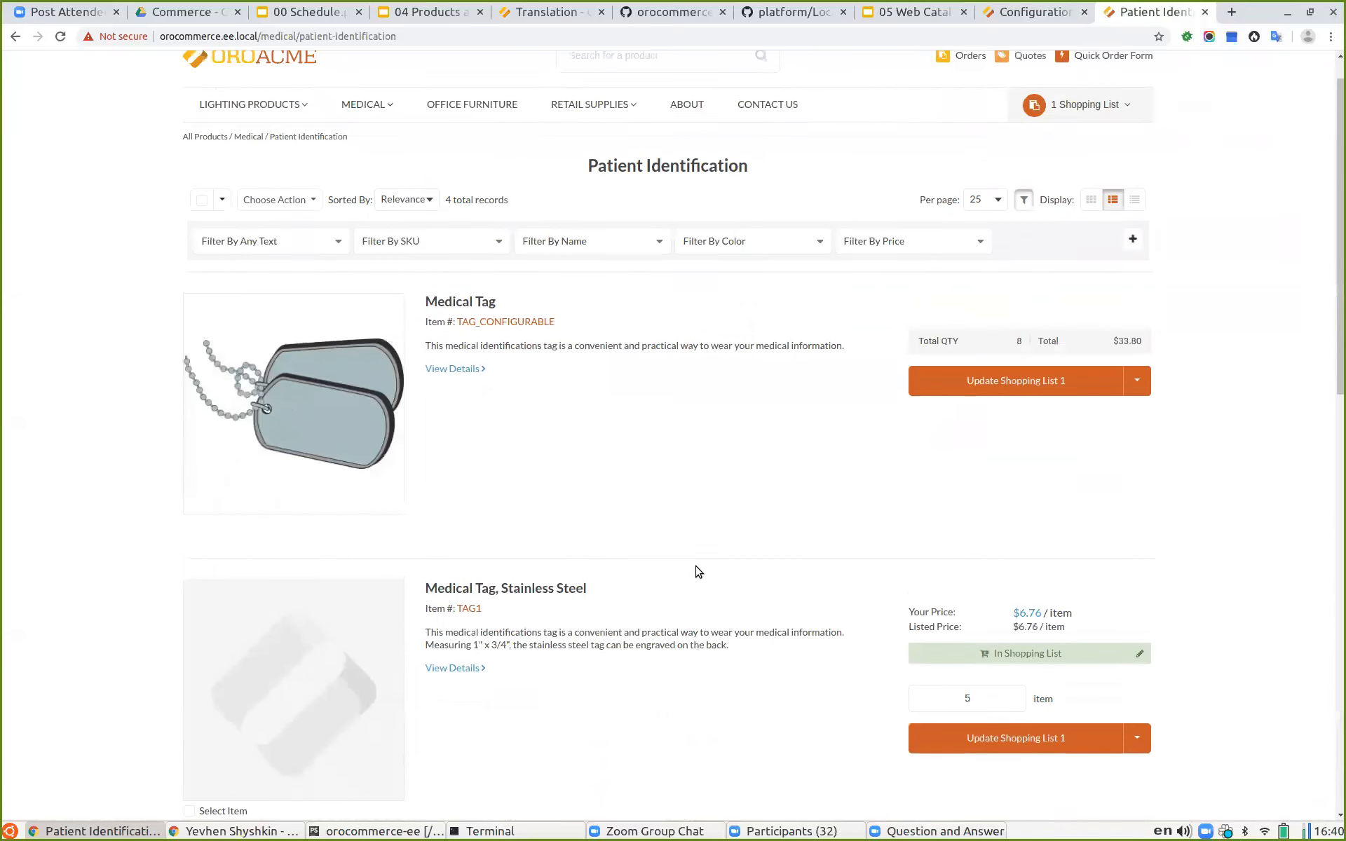
pyautogui.scroll(1, 698, 547)
# Step: Filter the category products by the Gray color and review the filtered list
pyautogui.click(747, 296)
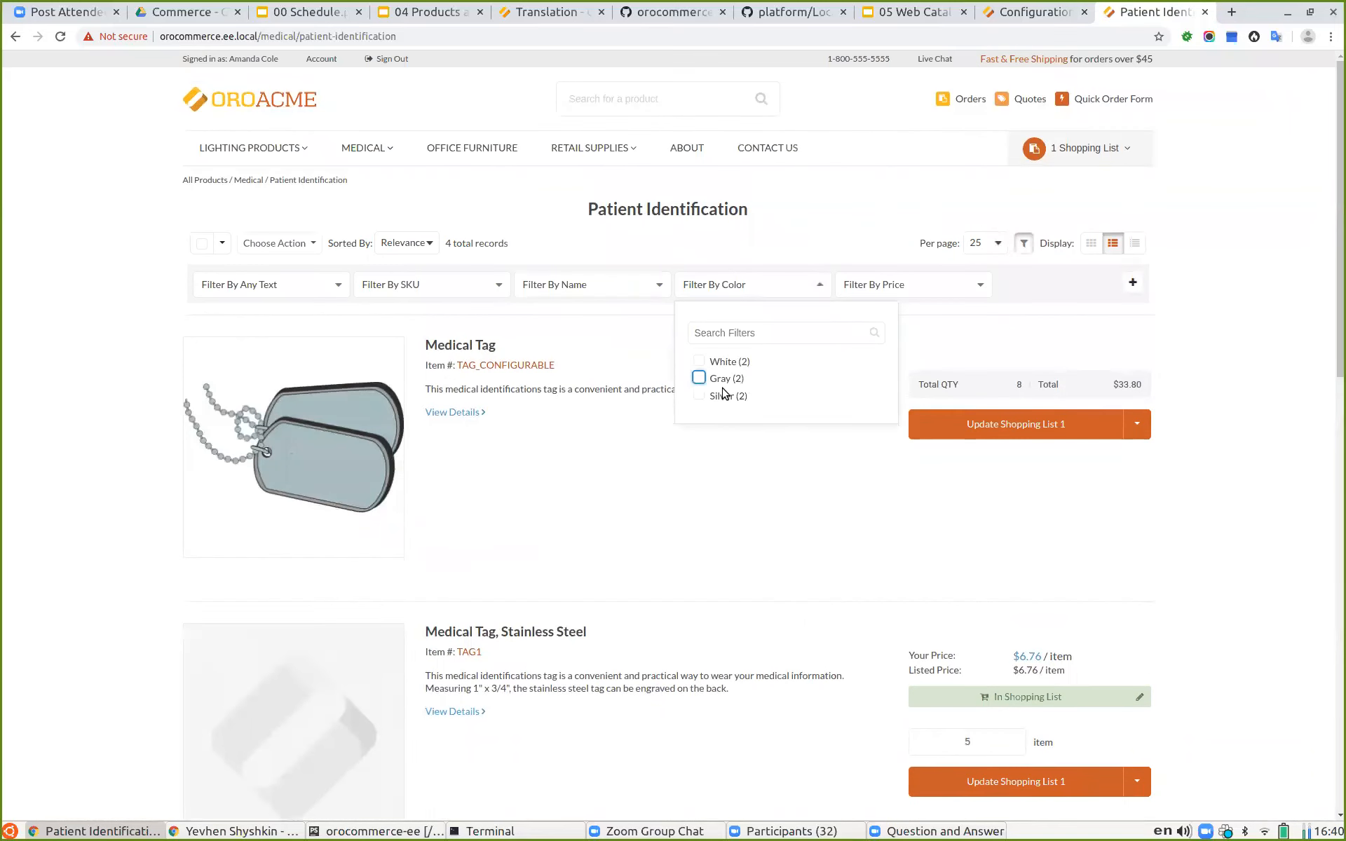
pyautogui.click(699, 378)
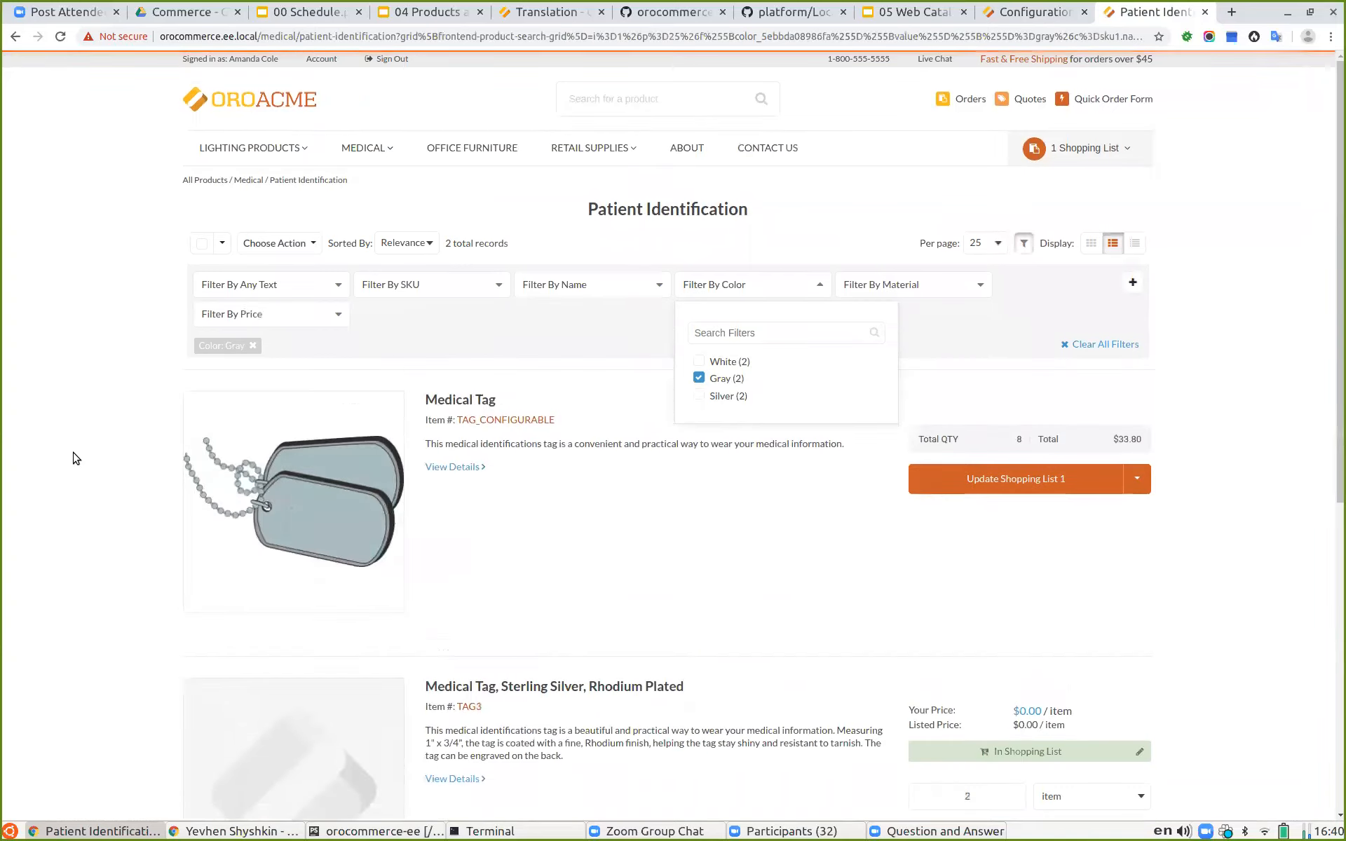
pyautogui.scroll(-6, 70, 452)
pyautogui.click(47, 437)
pyautogui.scroll(2, 304, 248)
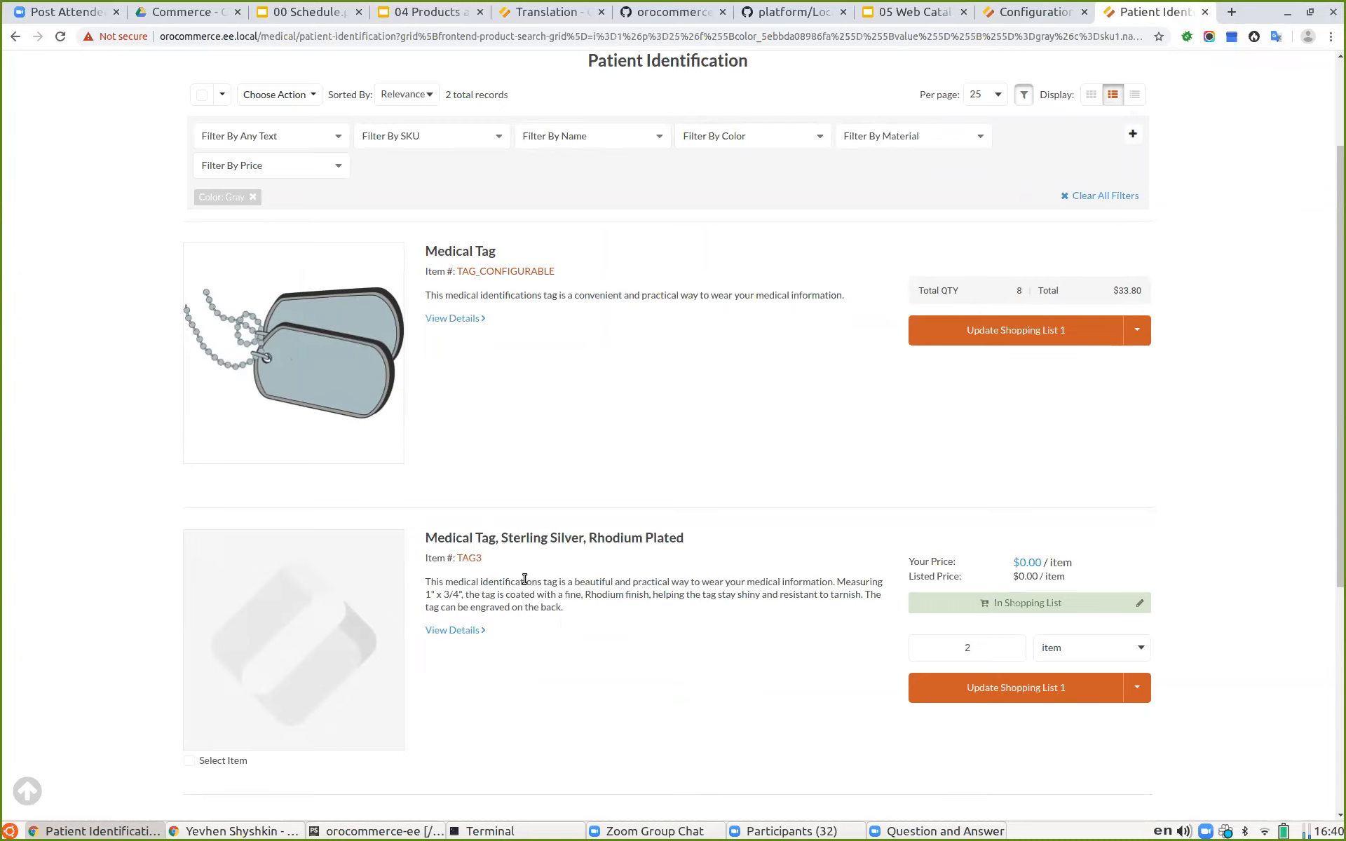
pyautogui.scroll(1, 737, 370)
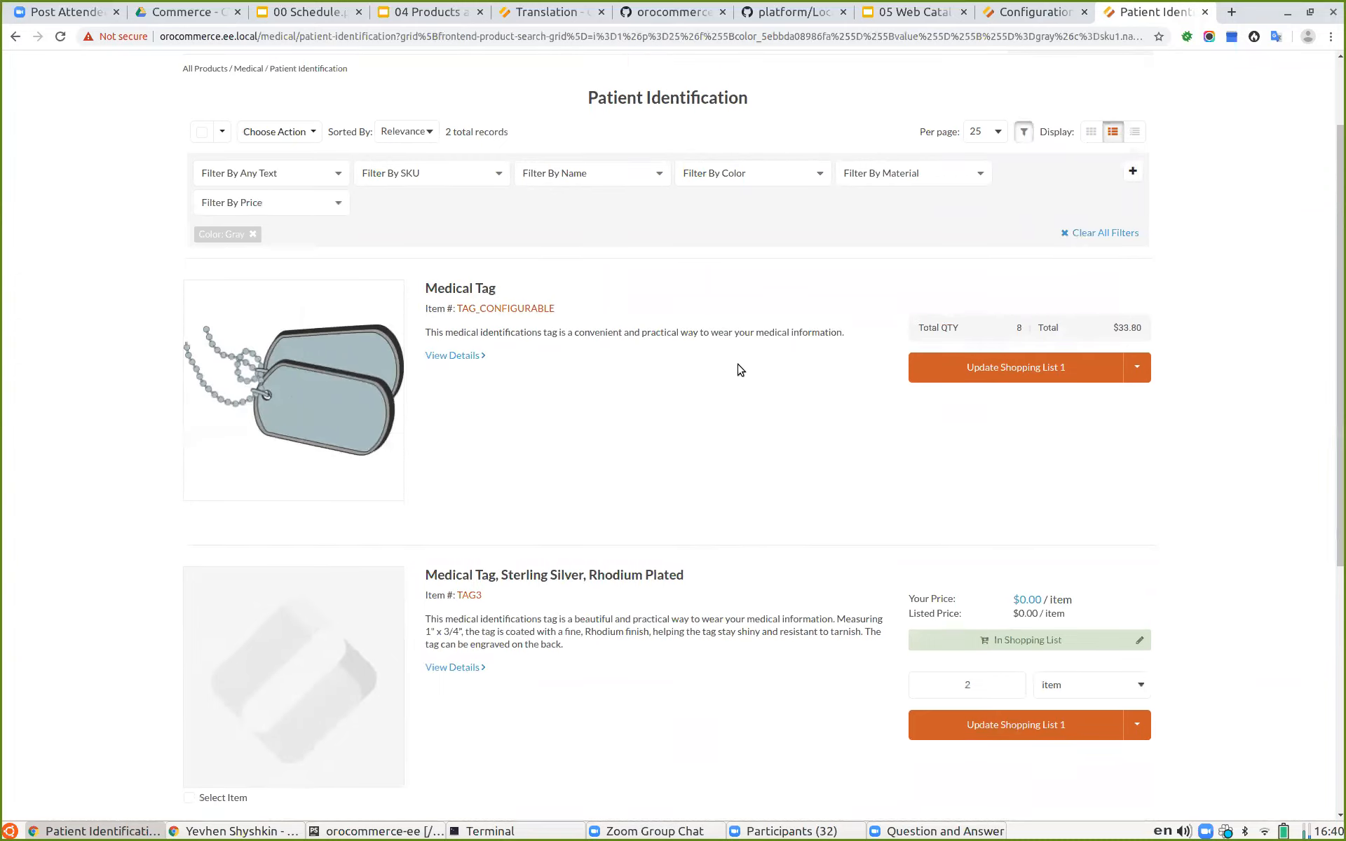
# Step: Clear the Gray color filter and reopen the color filter options
pyautogui.click(252, 234)
pyautogui.click(740, 176)
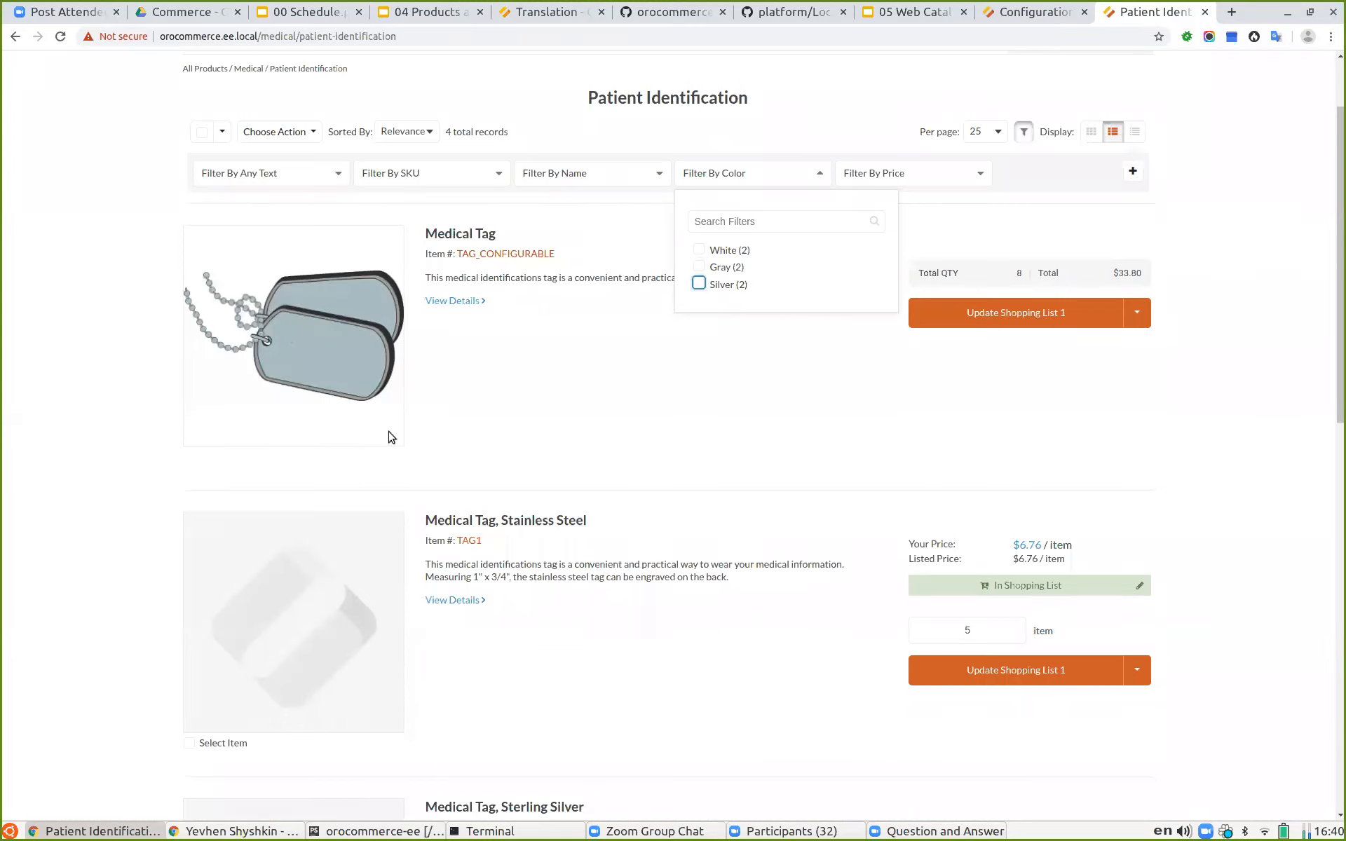
pyautogui.click(79, 389)
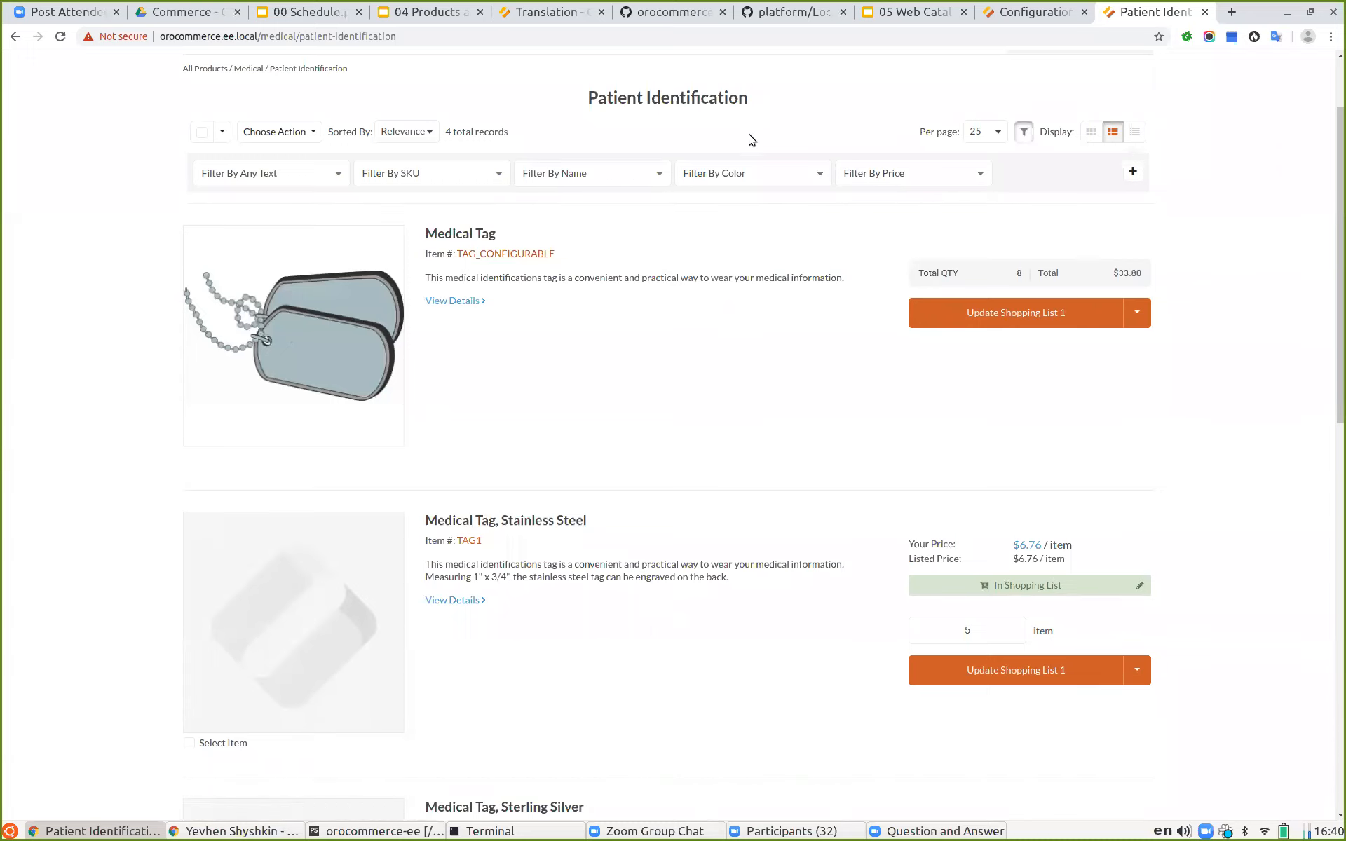
pyautogui.scroll(2, 399, 403)
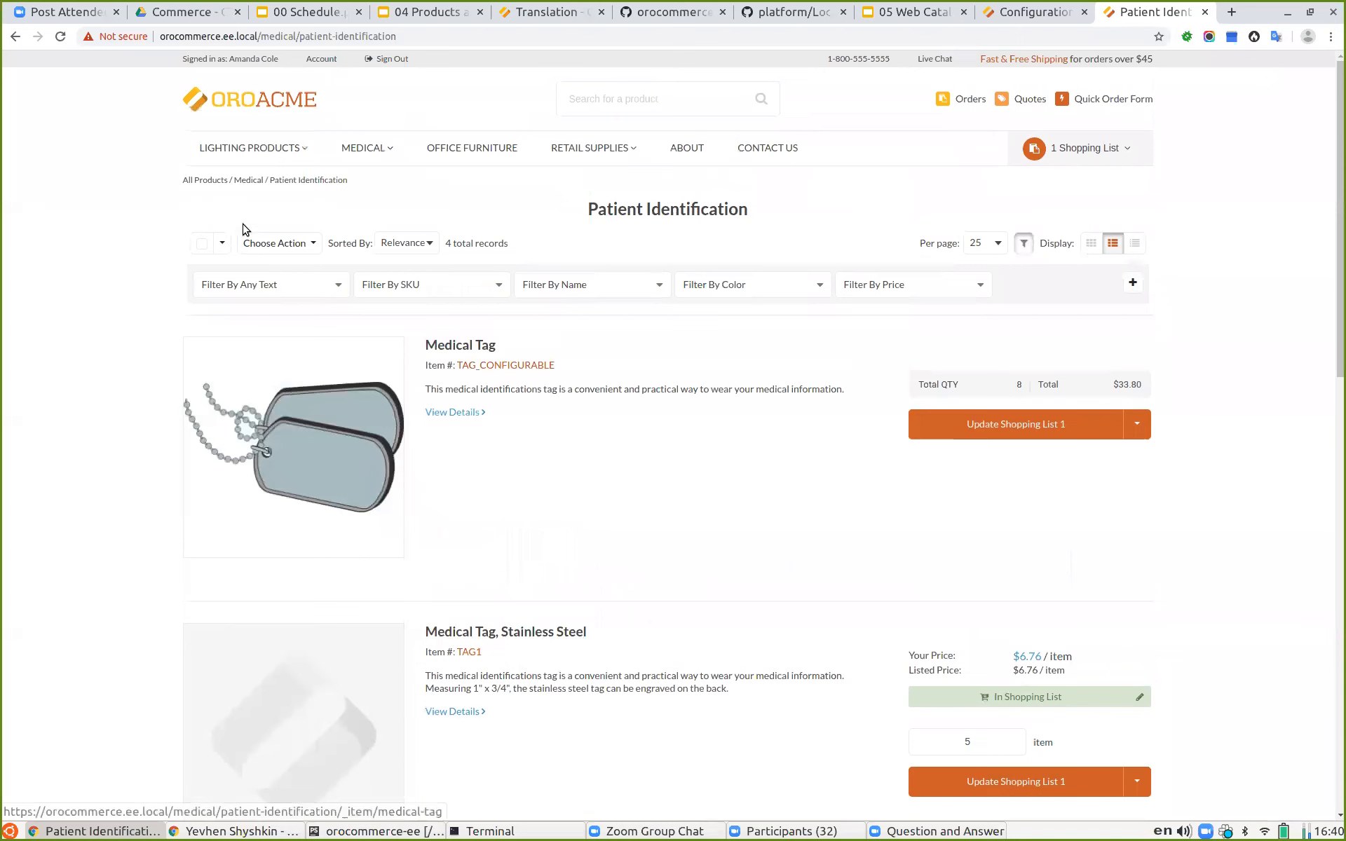
# Step: Sort the category products by SKU (Low to High) and scroll through the list
pyautogui.click(403, 243)
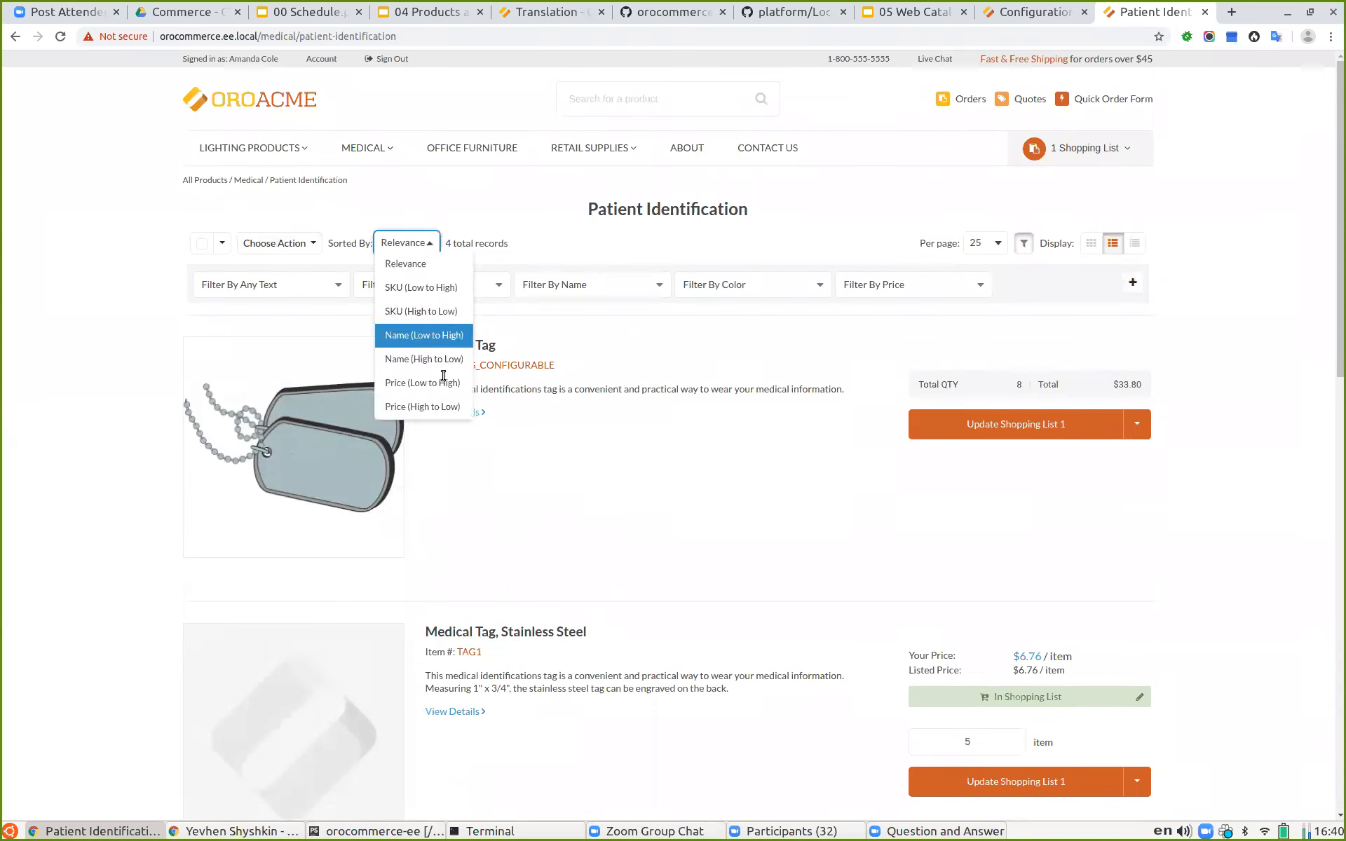
pyautogui.click(424, 288)
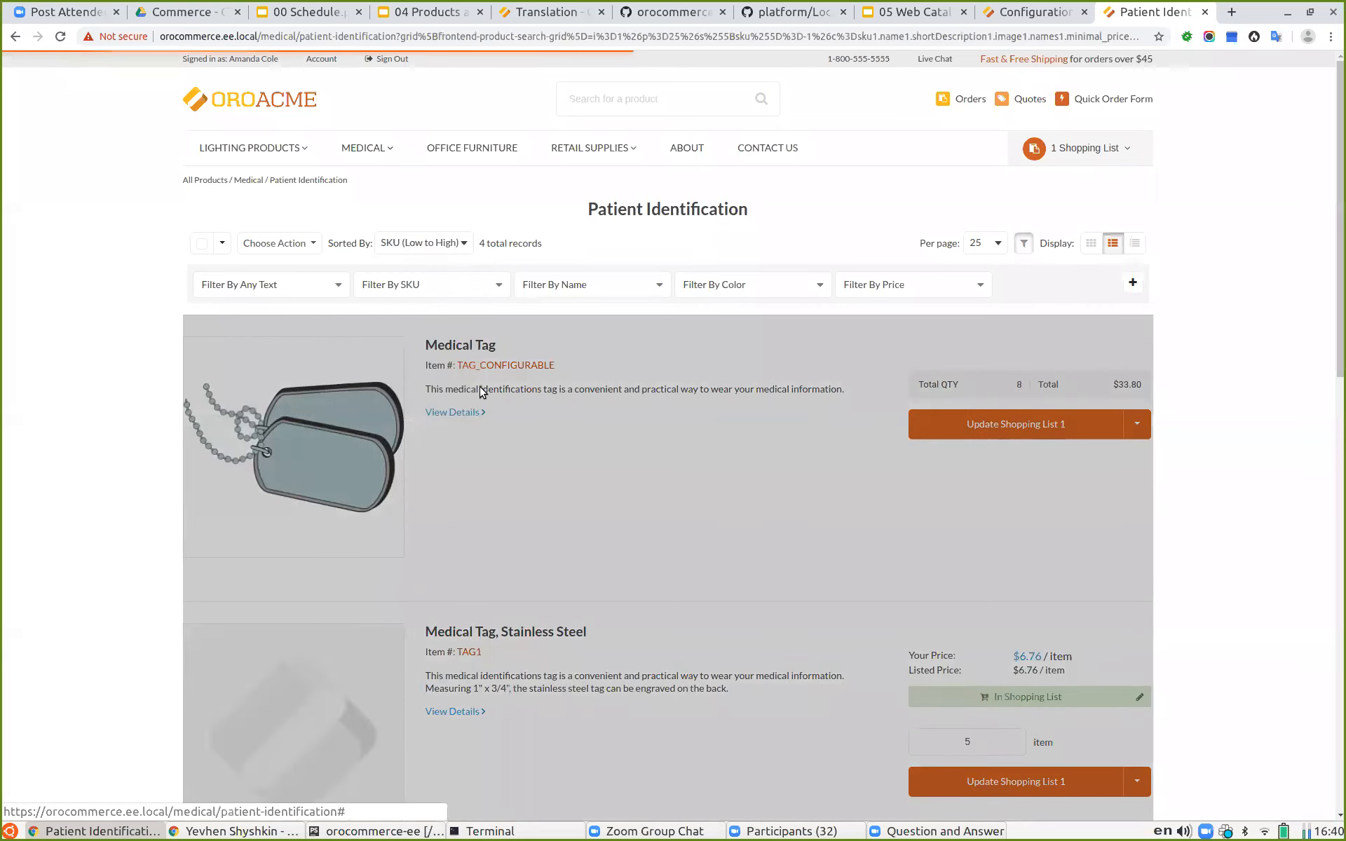
pyautogui.scroll(-4, 499, 470)
pyautogui.scroll(-5, 500, 490)
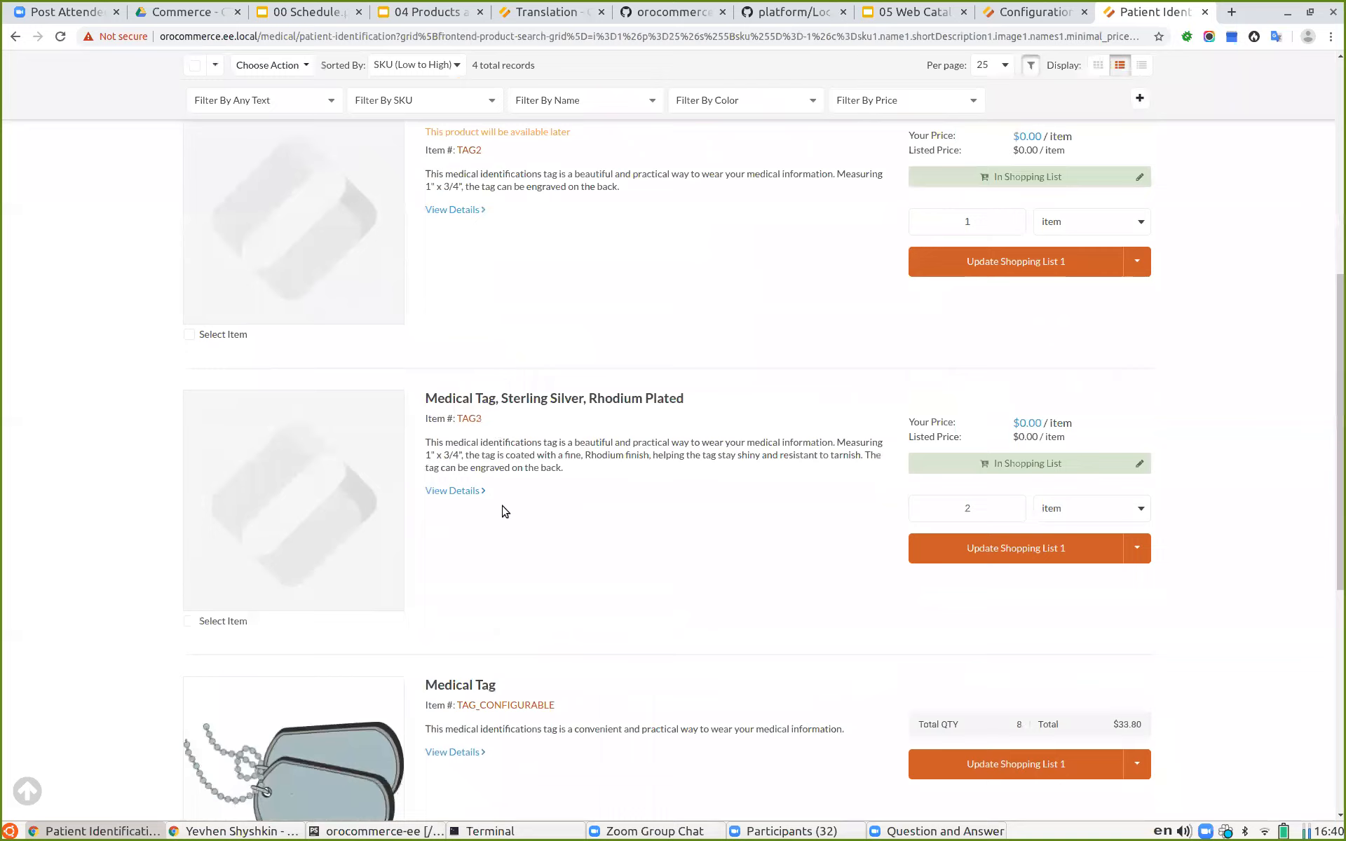
pyautogui.scroll(9, 455, 351)
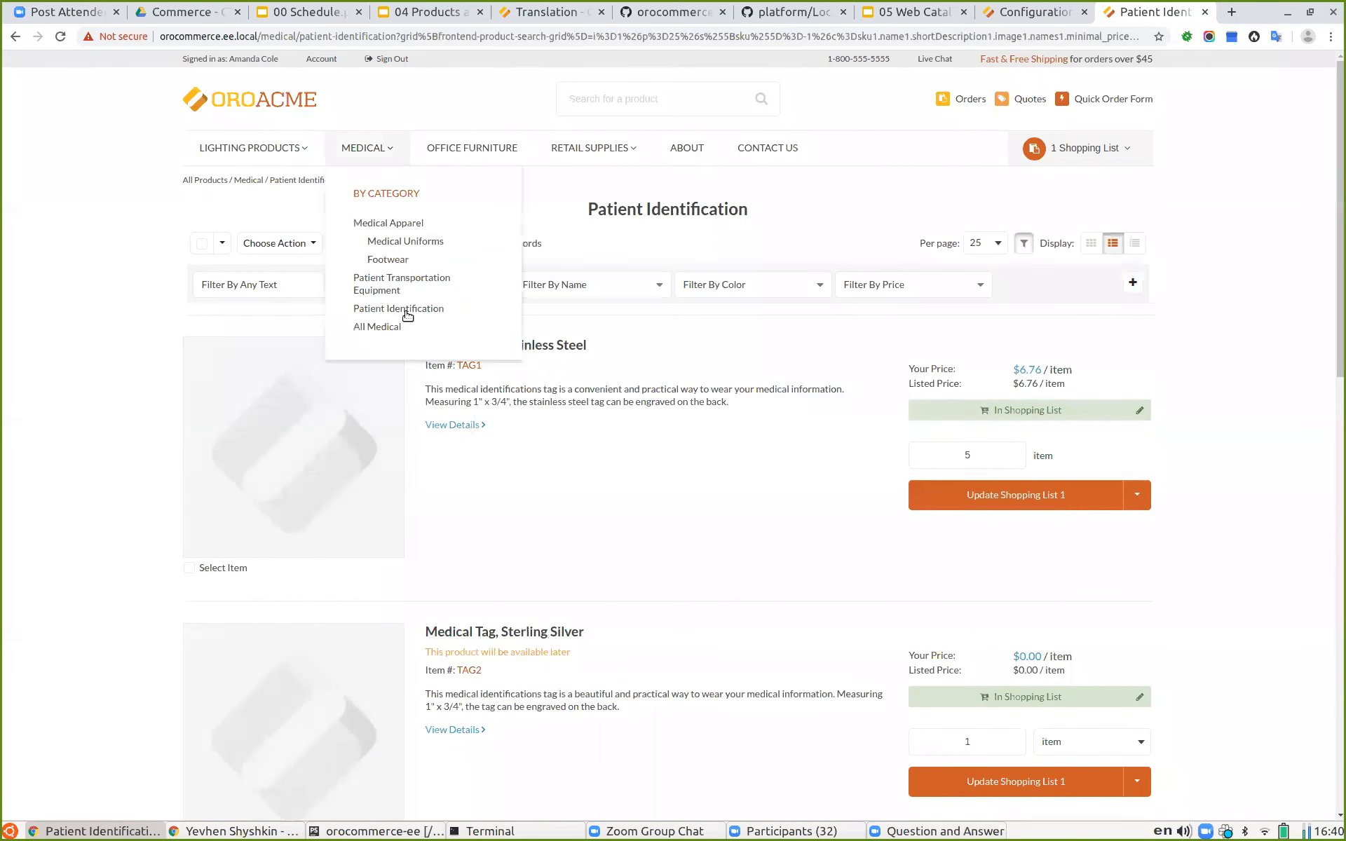
pyautogui.click(404, 241)
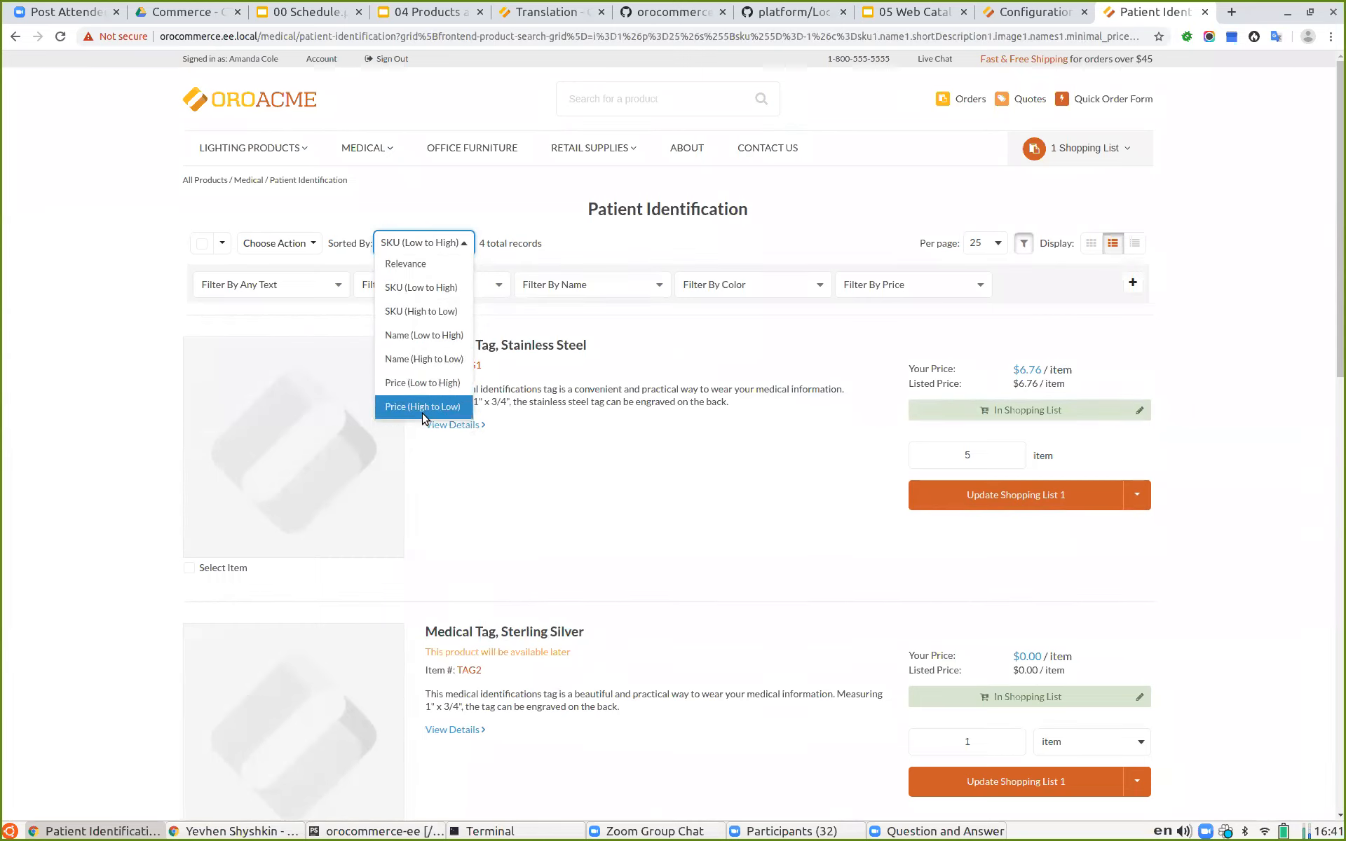
pyautogui.click(39, 404)
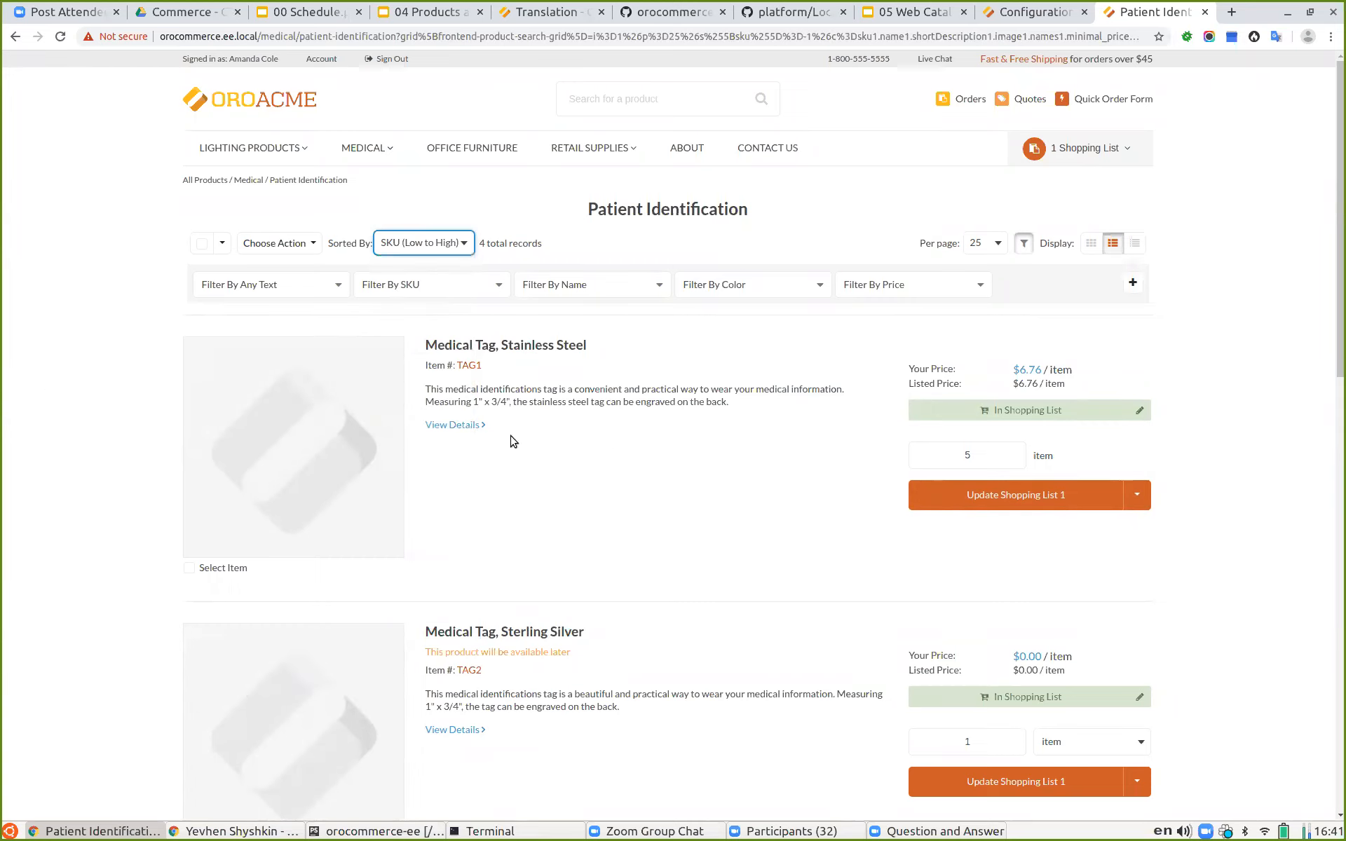
pyautogui.click(721, 291)
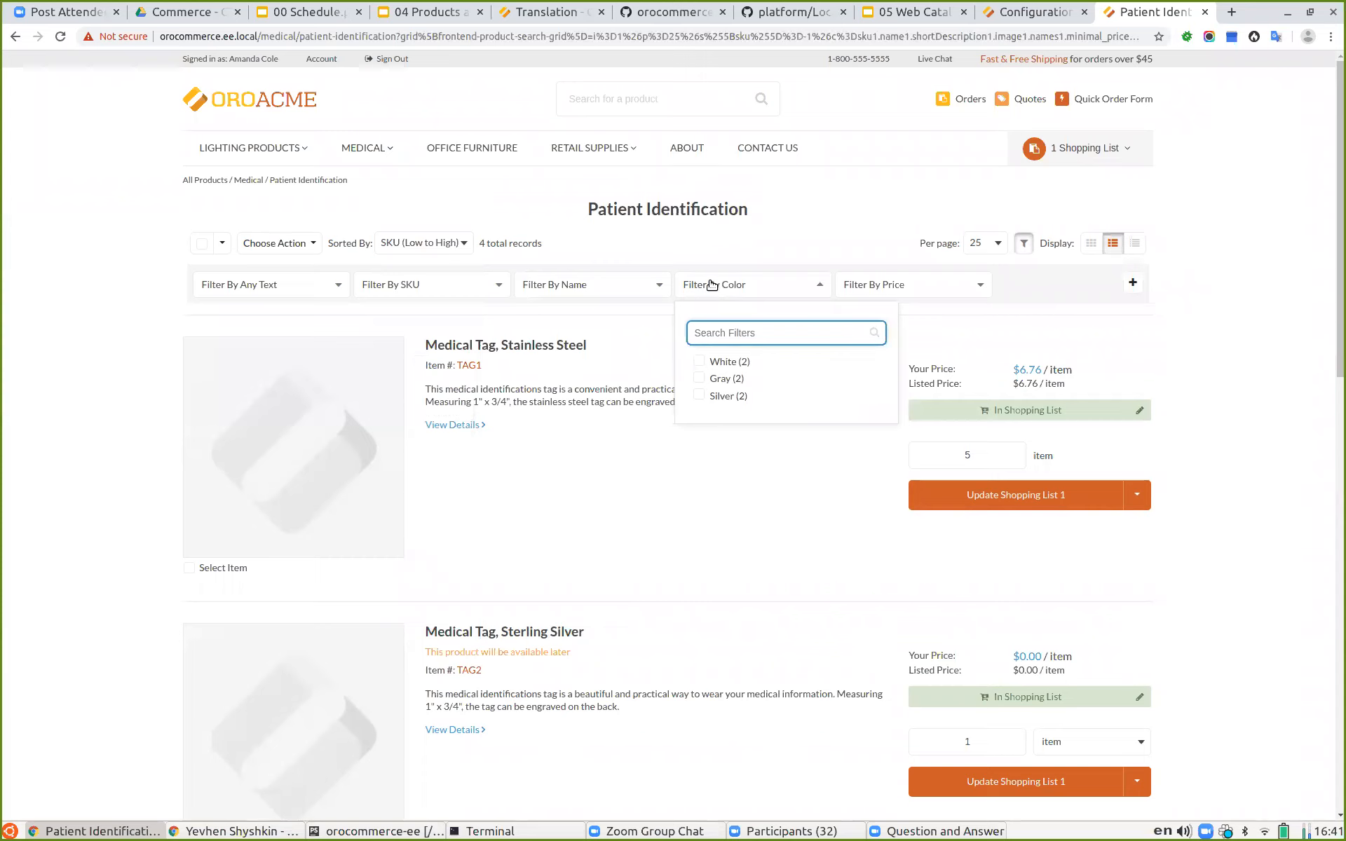
pyautogui.click(618, 99)
pyautogui.click(746, 301)
pyautogui.click(732, 291)
pyautogui.click(730, 291)
pyautogui.click(731, 294)
# Step: Search the storefront for Gray and browse the search results
pyautogui.click(662, 96)
pyautogui.write('Gray')
pyautogui.press('Return')
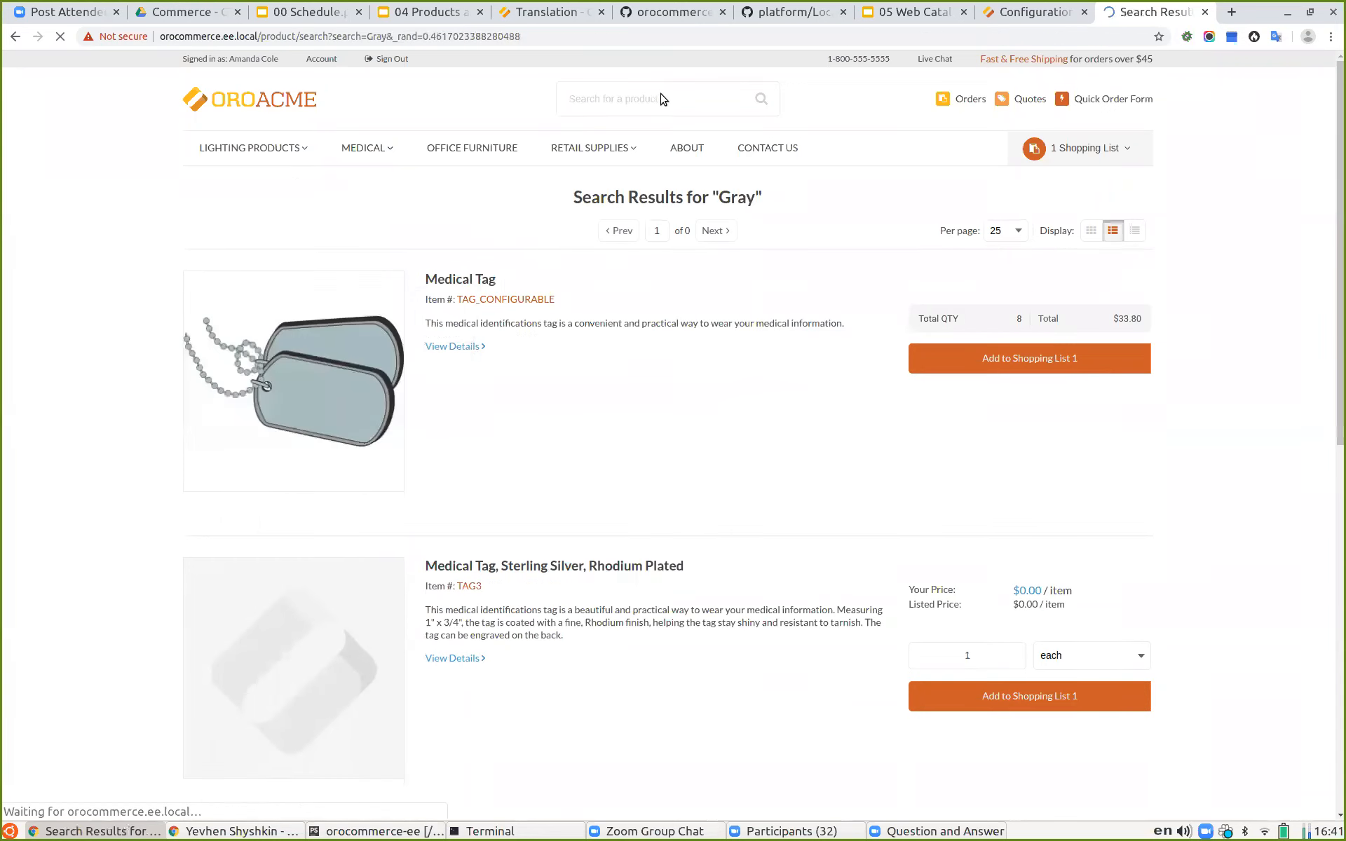
pyautogui.scroll(-2, 601, 387)
pyautogui.scroll(-3, 599, 385)
pyautogui.scroll(3, 439, 198)
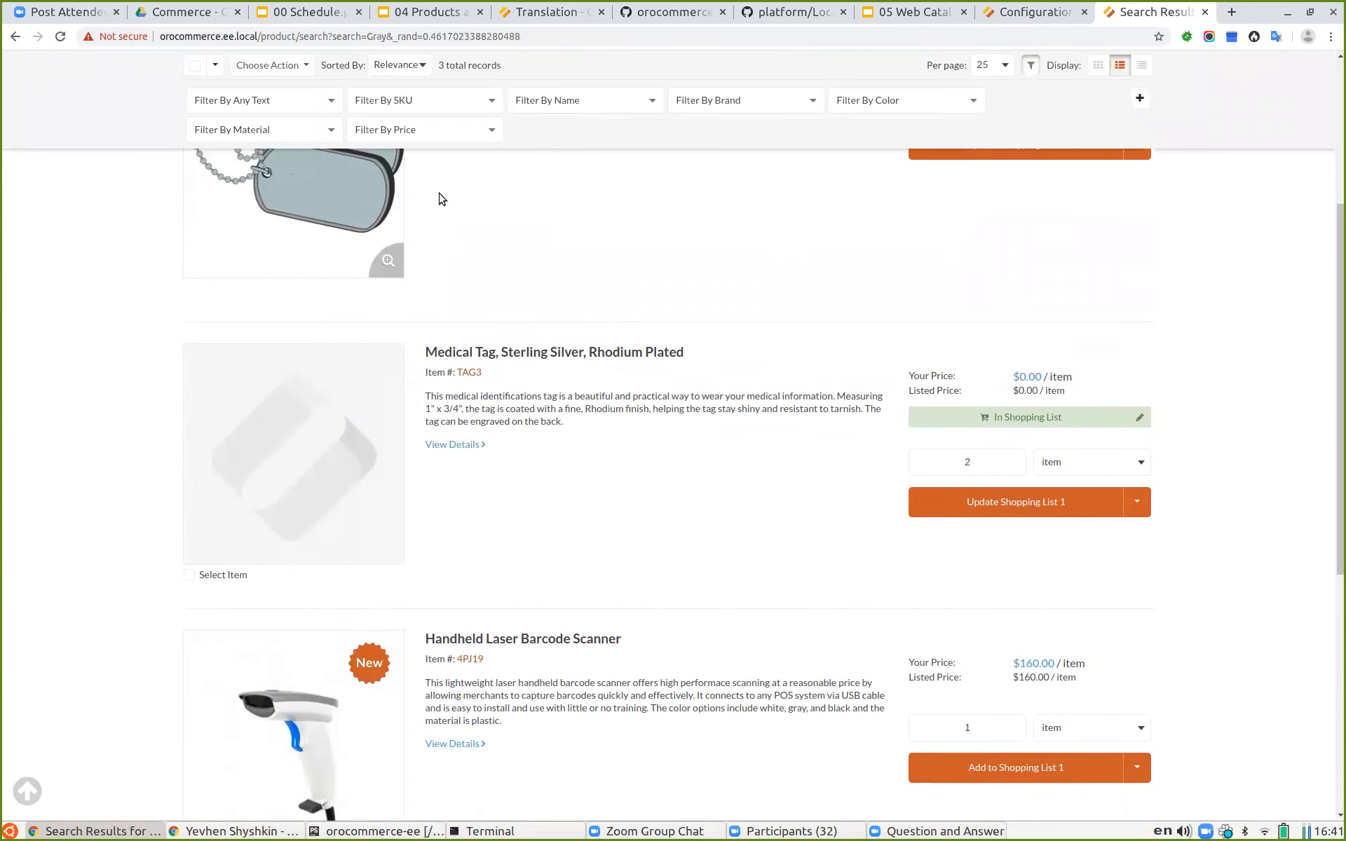
pyautogui.scroll(1, 426, 210)
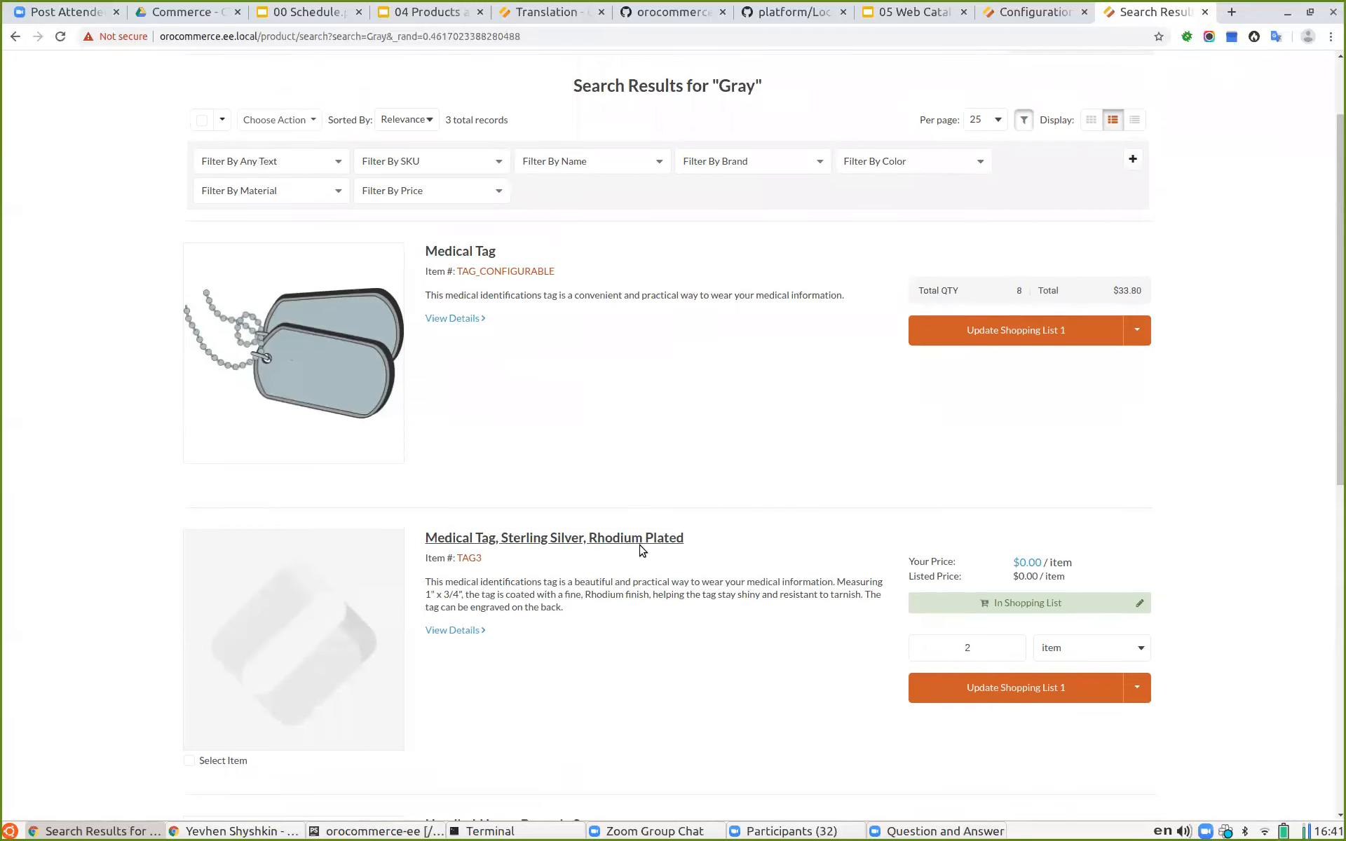
pyautogui.scroll(-5, 645, 571)
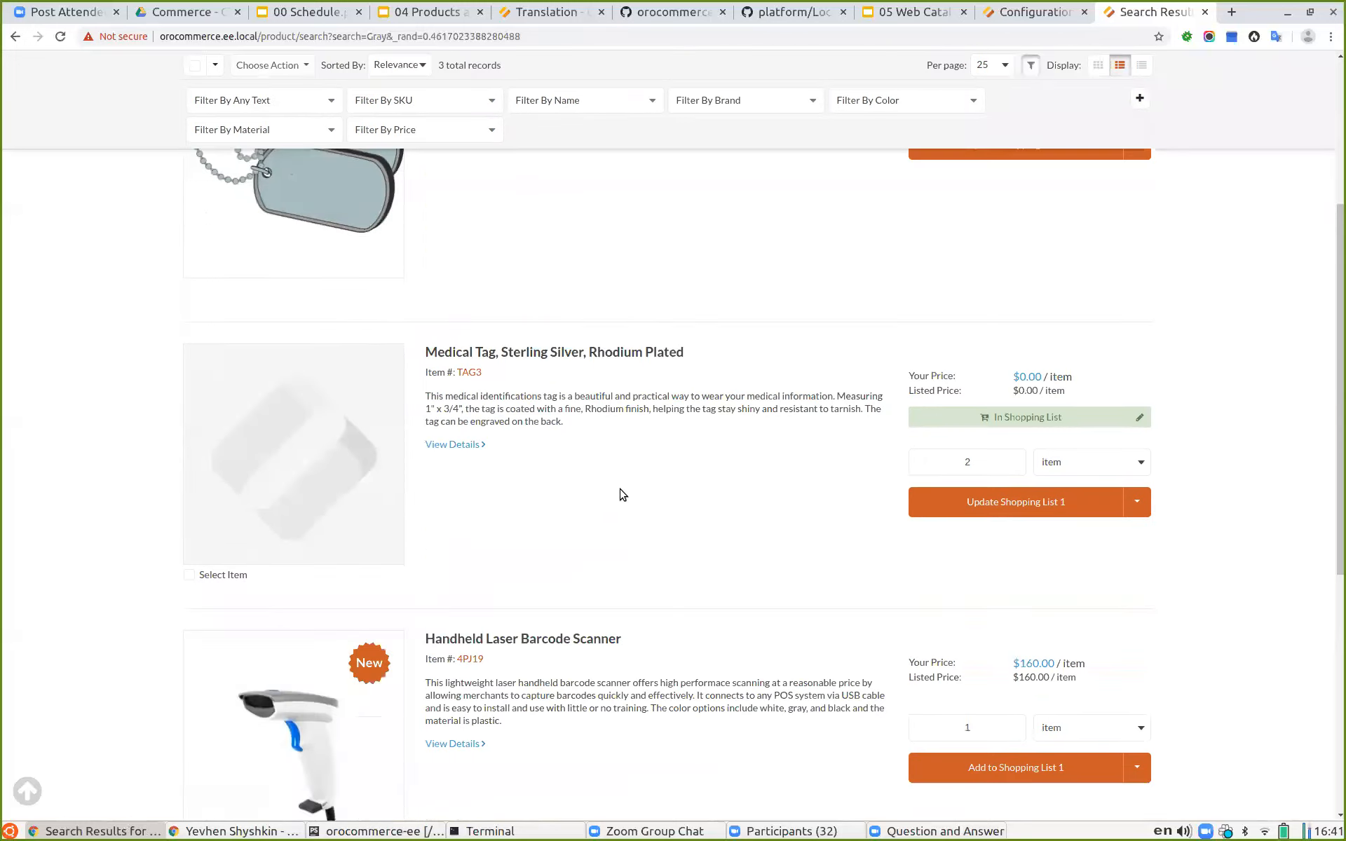
# Step: Scroll through the Gray search results list to review each matching product
pyautogui.scroll(3, 621, 492)
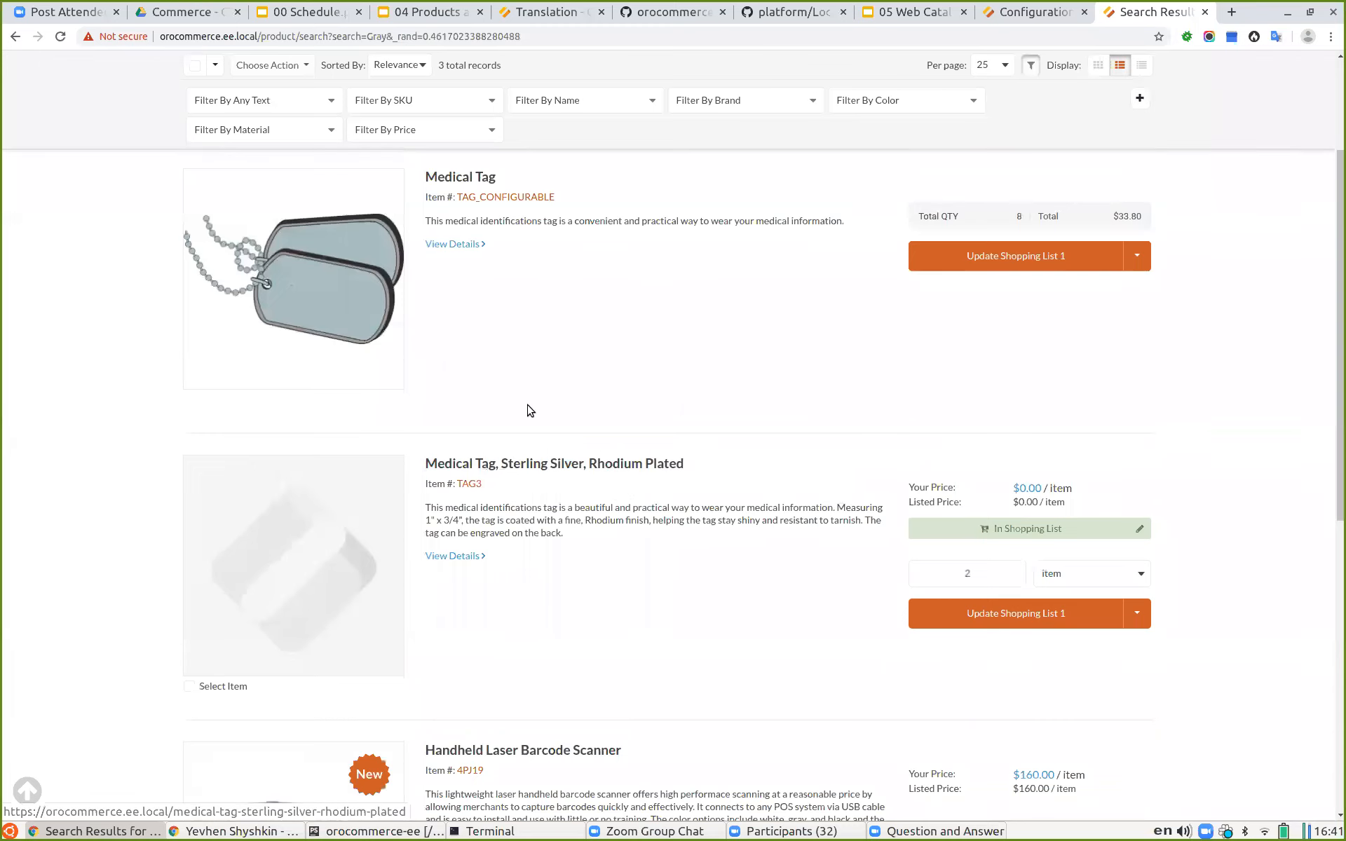
pyautogui.scroll(-1, 560, 400)
pyautogui.scroll(-5, 564, 398)
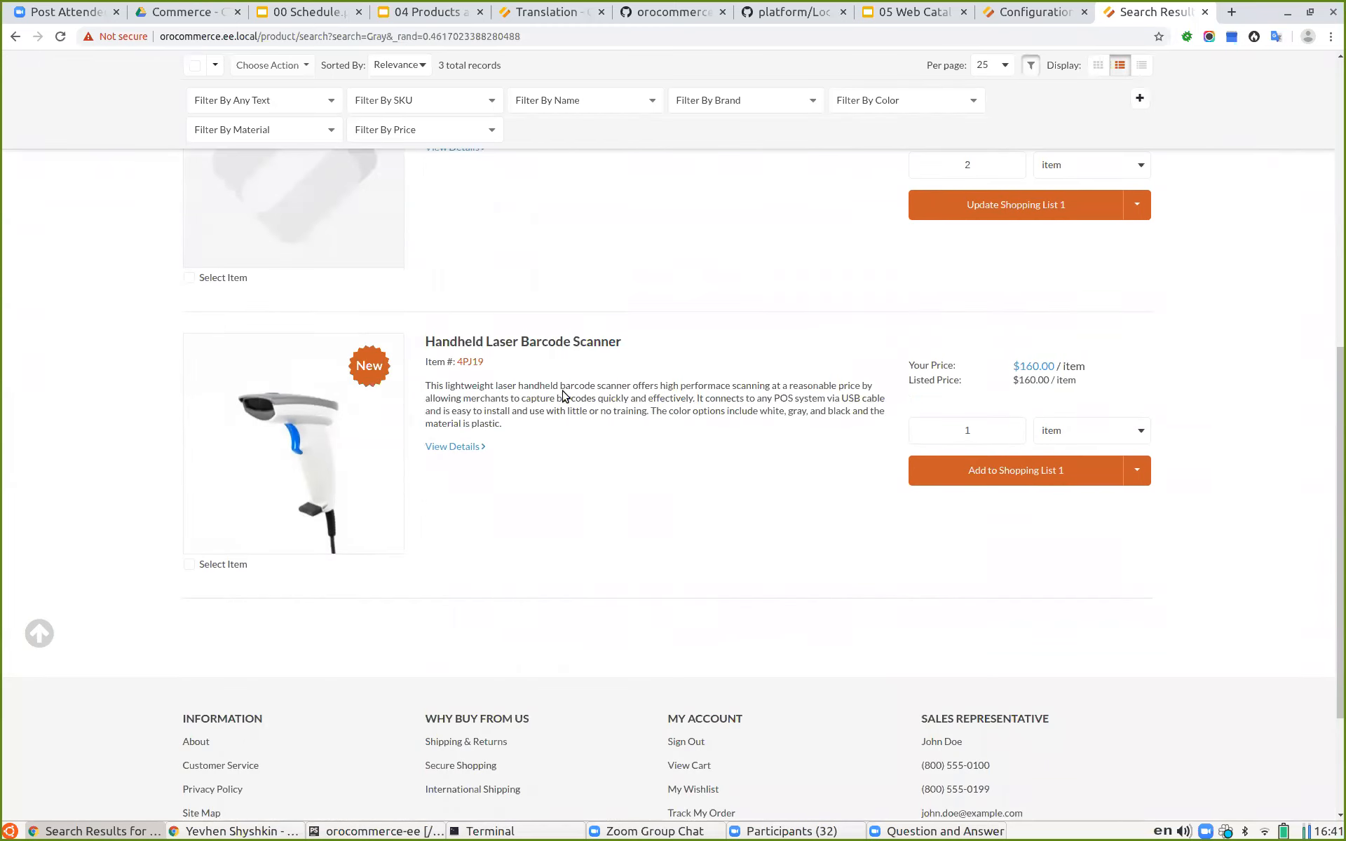
pyautogui.scroll(2, 571, 493)
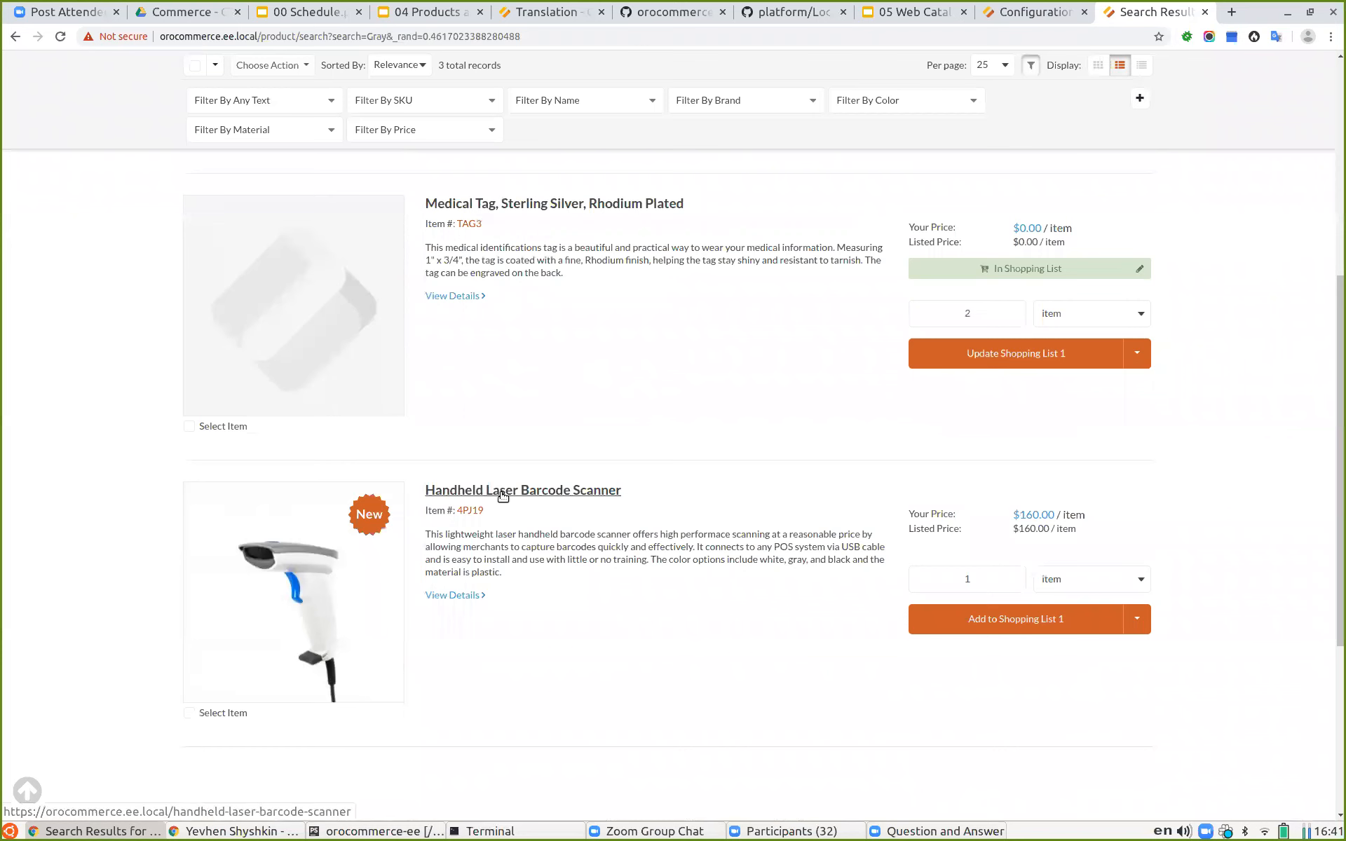
pyautogui.scroll(3, 585, 517)
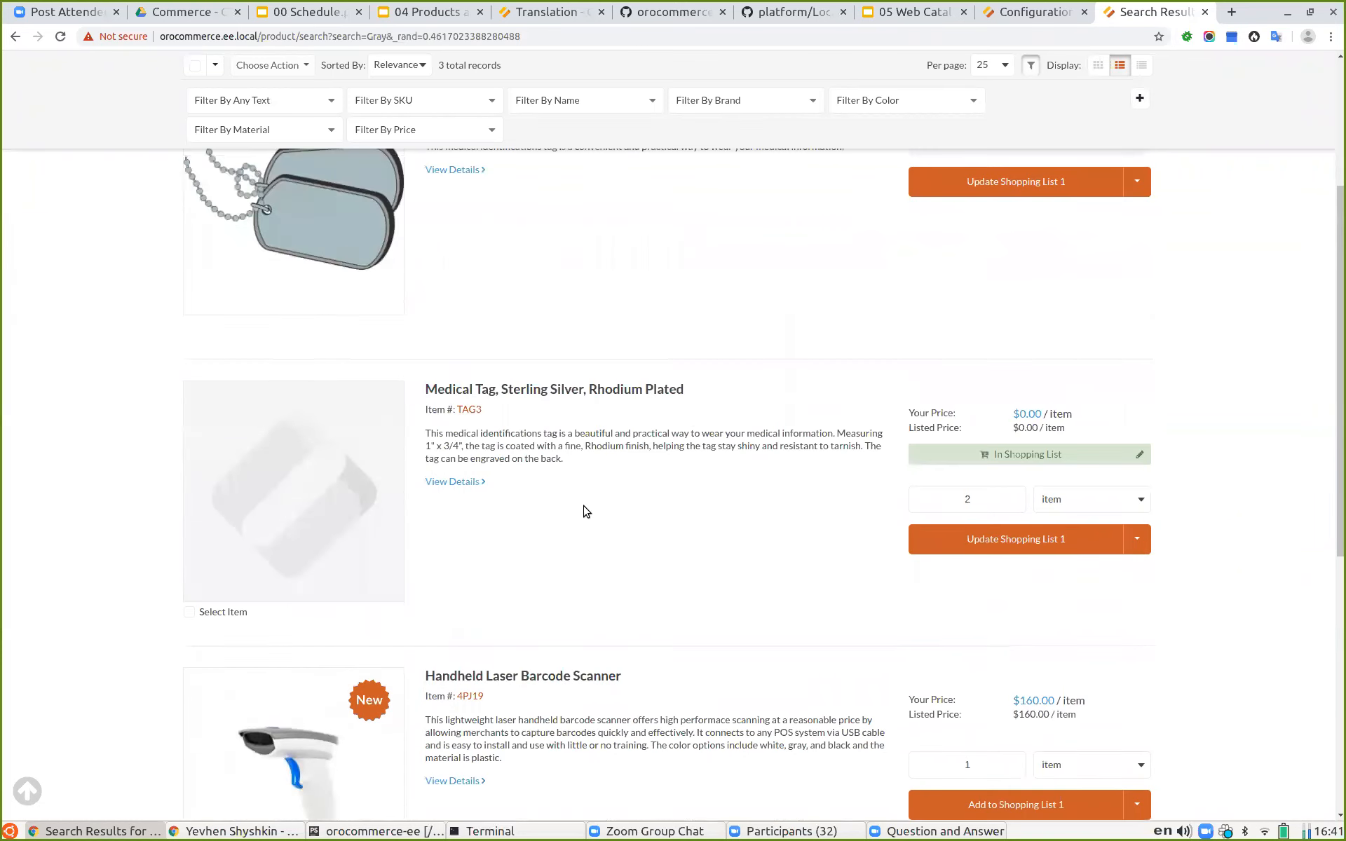
pyautogui.scroll(3, 585, 512)
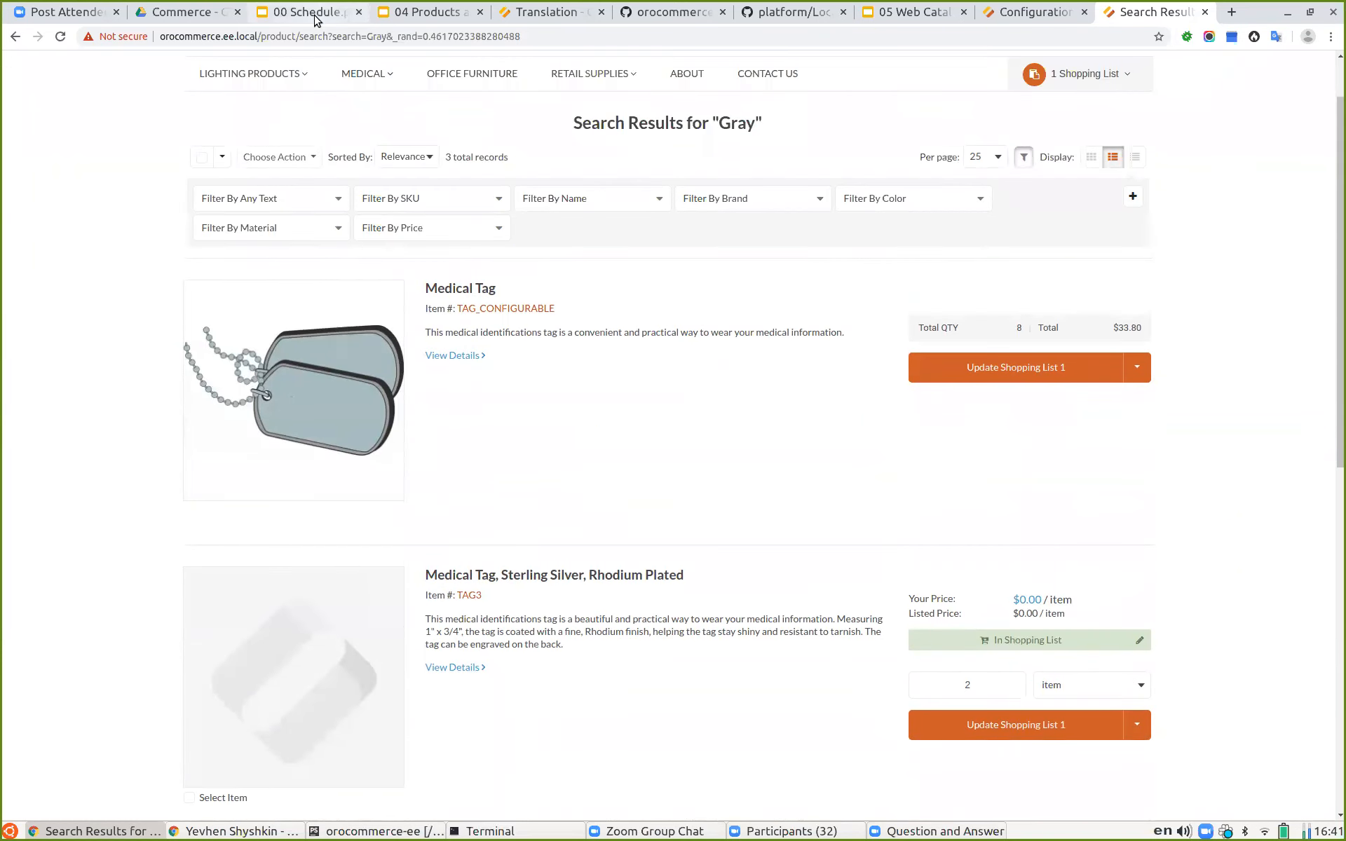
# Step: Switch to the 04 Products and Master Catalog - Theory presentation and scroll down the slide thumbnails
pyautogui.click(420, 12)
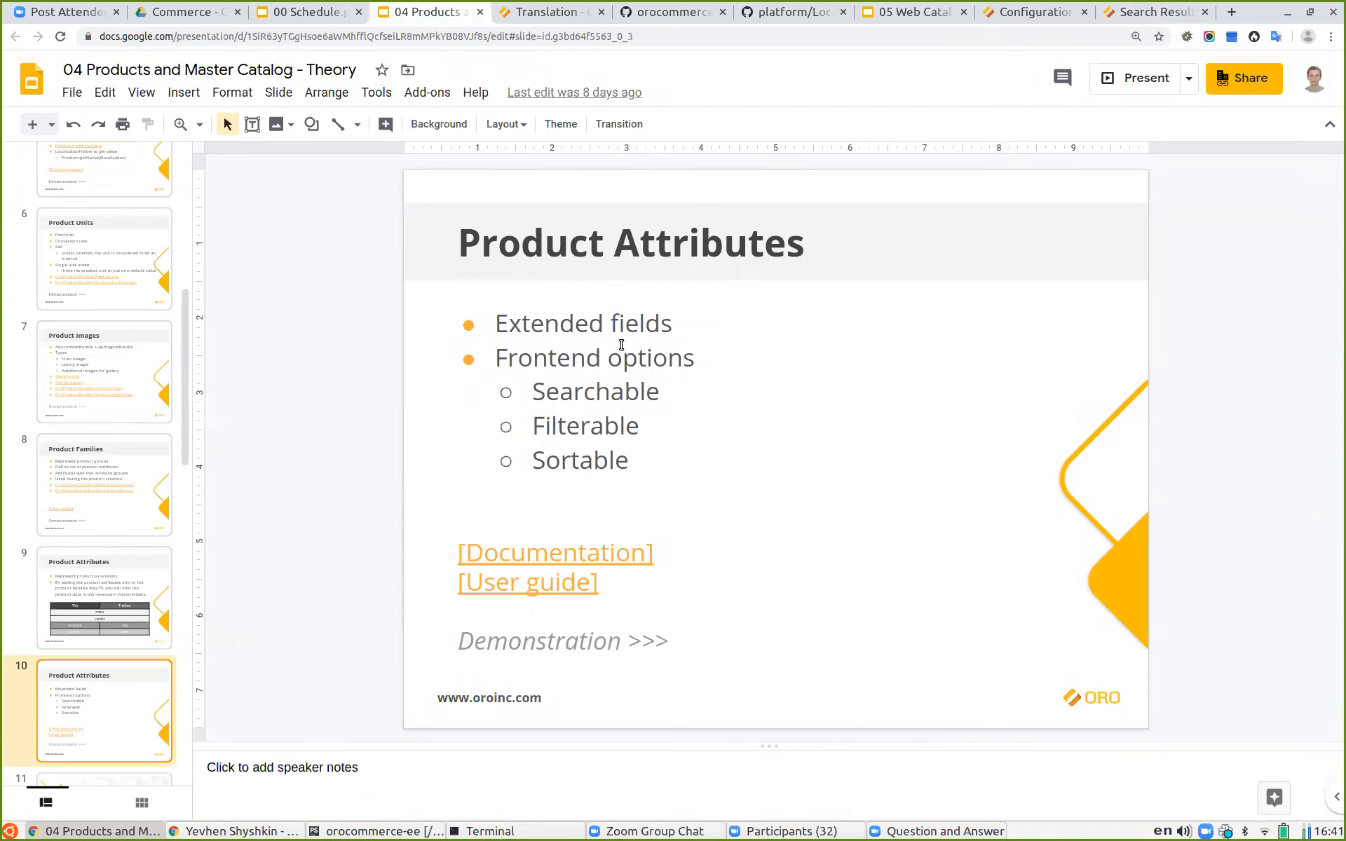
pyautogui.scroll(-4, 96, 513)
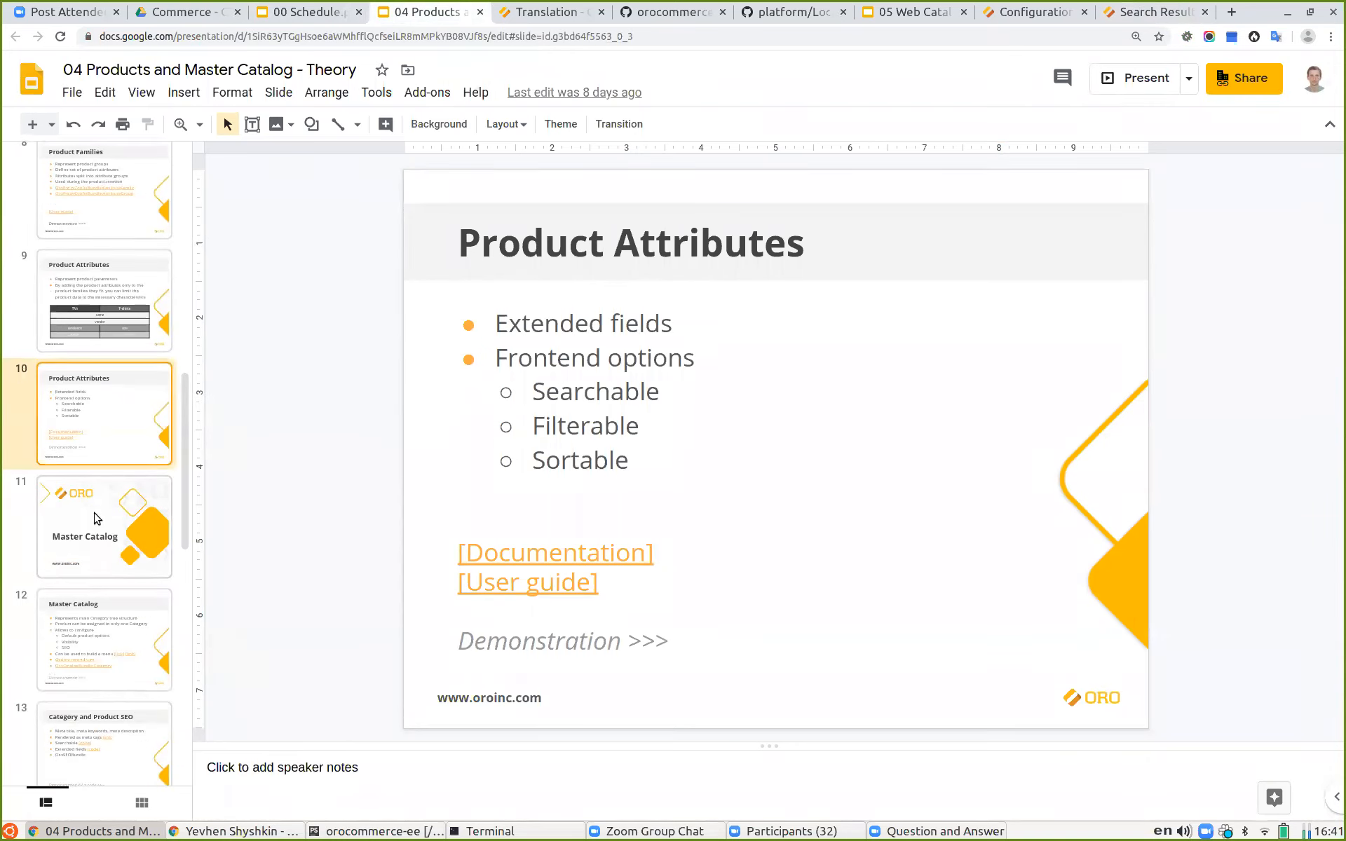
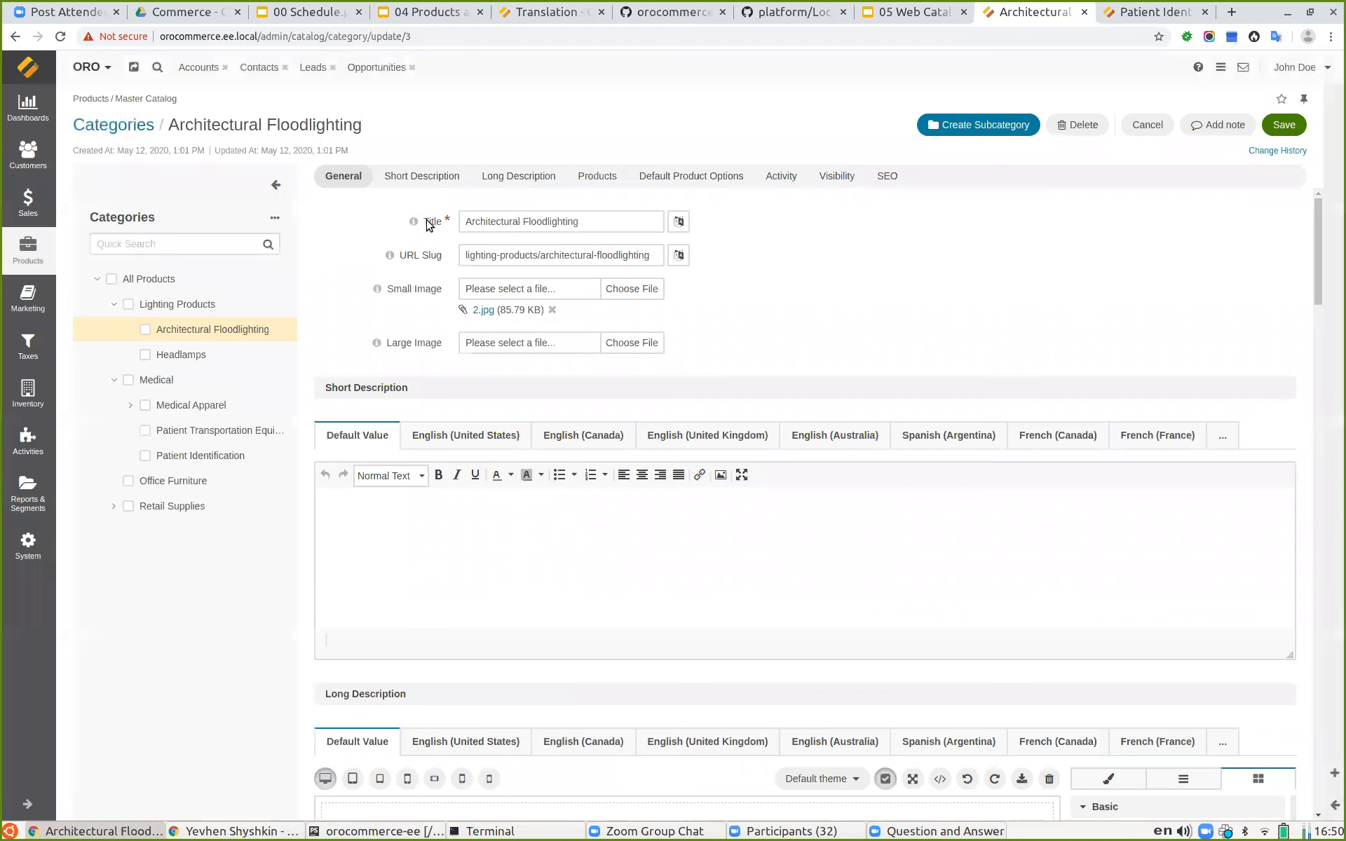
# Step: Review the Architectural Floodlighting category's general fields, descriptions and assigned products list
pyautogui.click(678, 223)
pyautogui.click(679, 225)
pyautogui.scroll(-3, 798, 272)
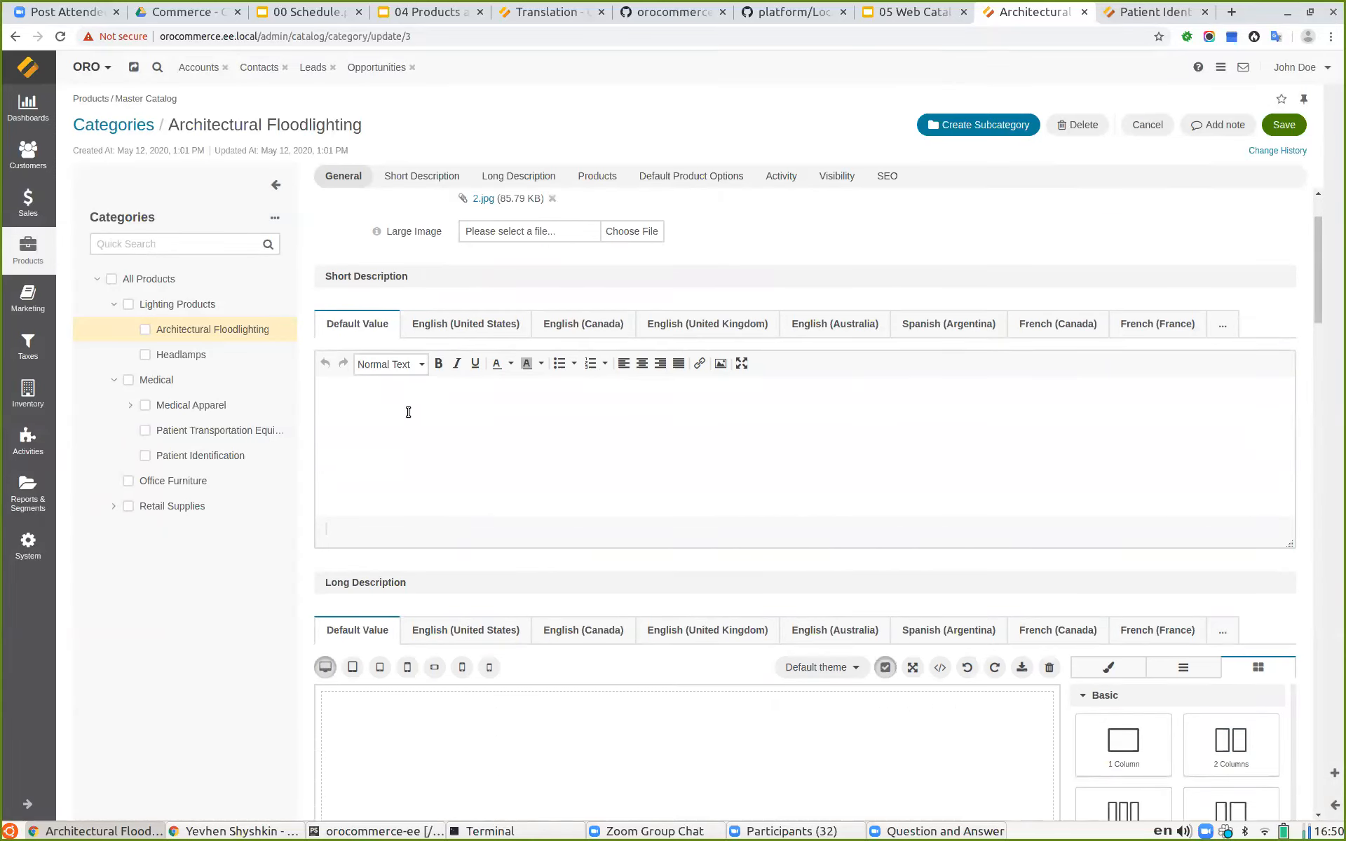
pyautogui.scroll(-3, 421, 455)
pyautogui.scroll(3, 658, 360)
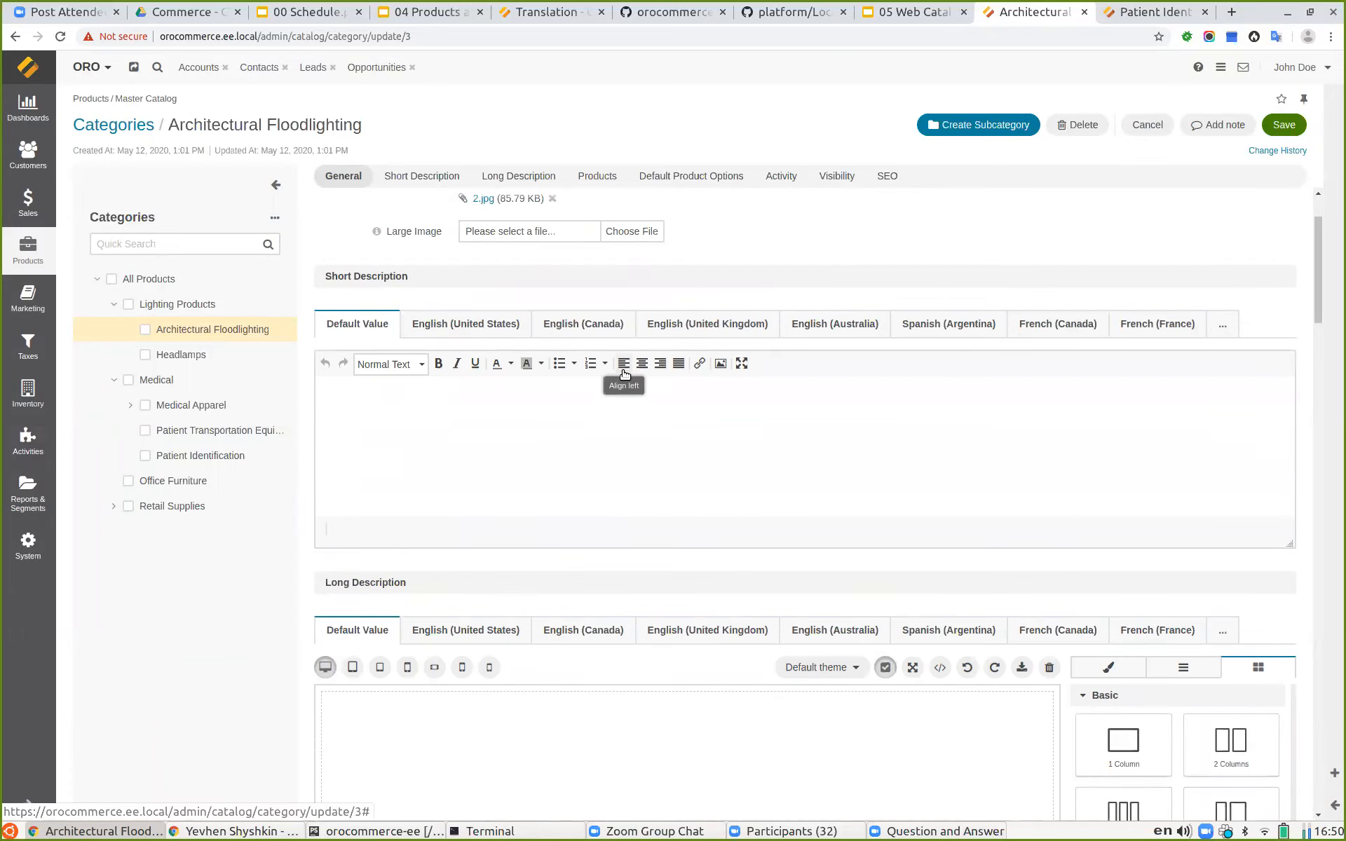
pyautogui.scroll(-20, 625, 372)
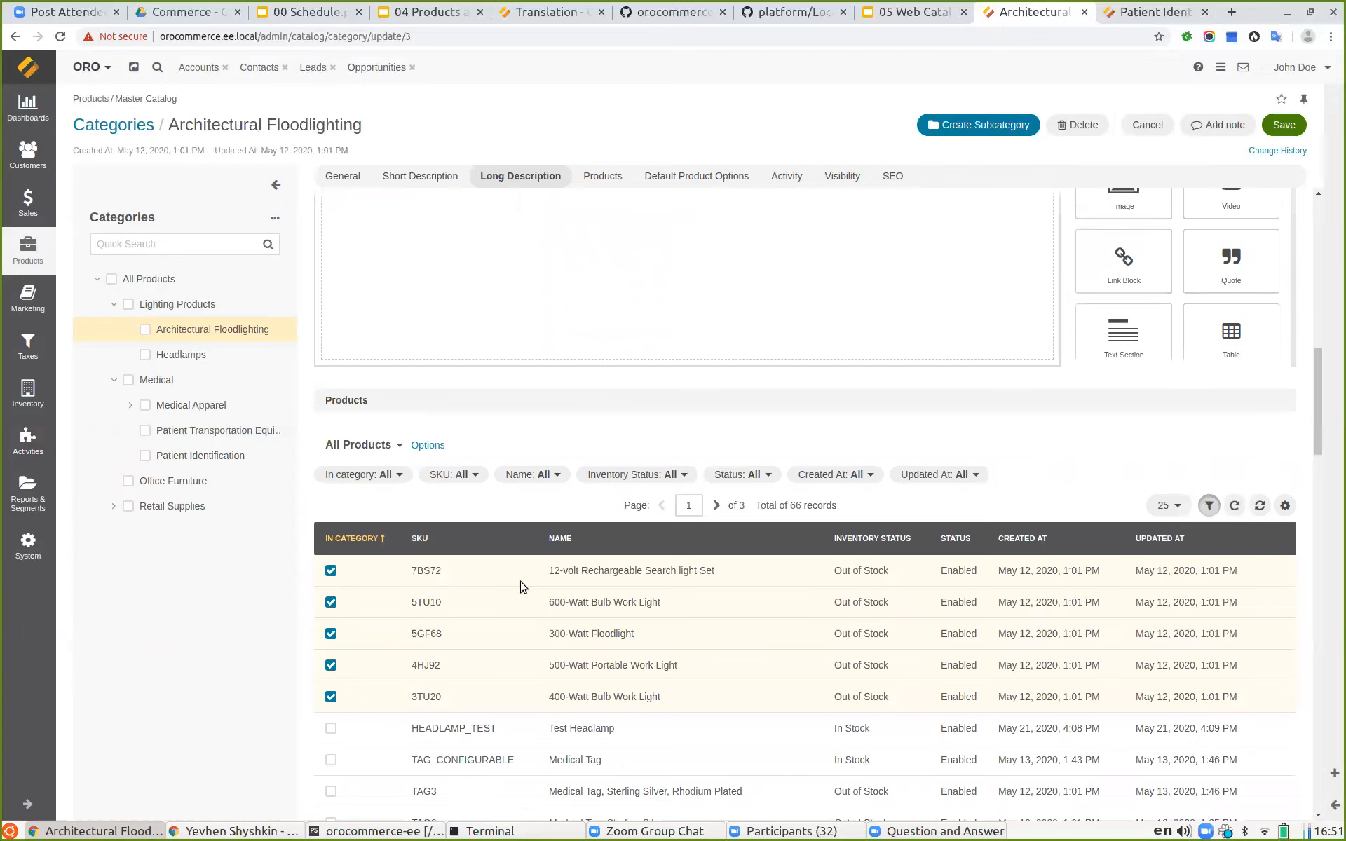
pyautogui.scroll(-15, 520, 586)
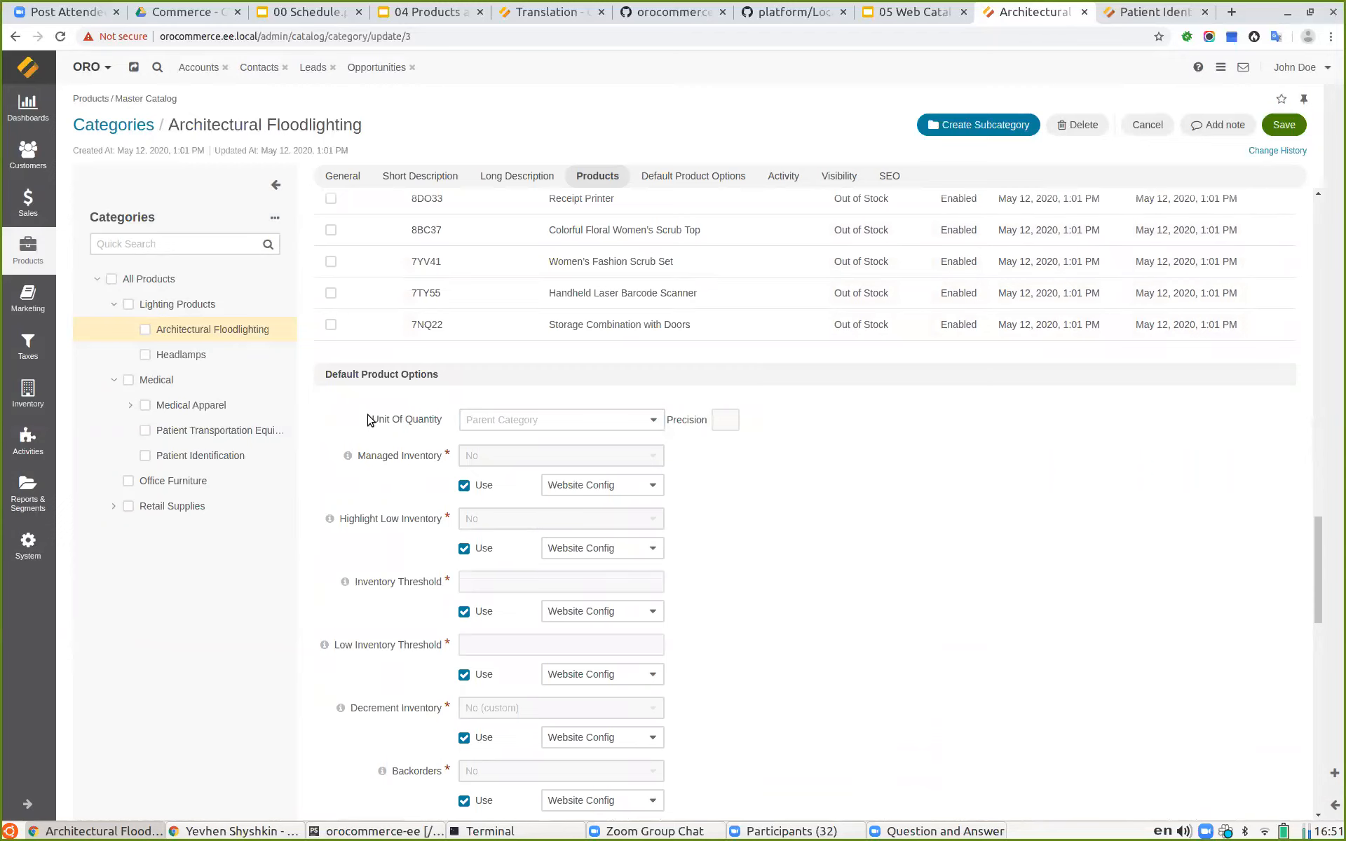
# Step: Examine the category's Default Product Options section, including the unit of quantity and inventory settings
pyautogui.click(495, 420)
pyautogui.click(496, 420)
pyautogui.scroll(-3, 385, 466)
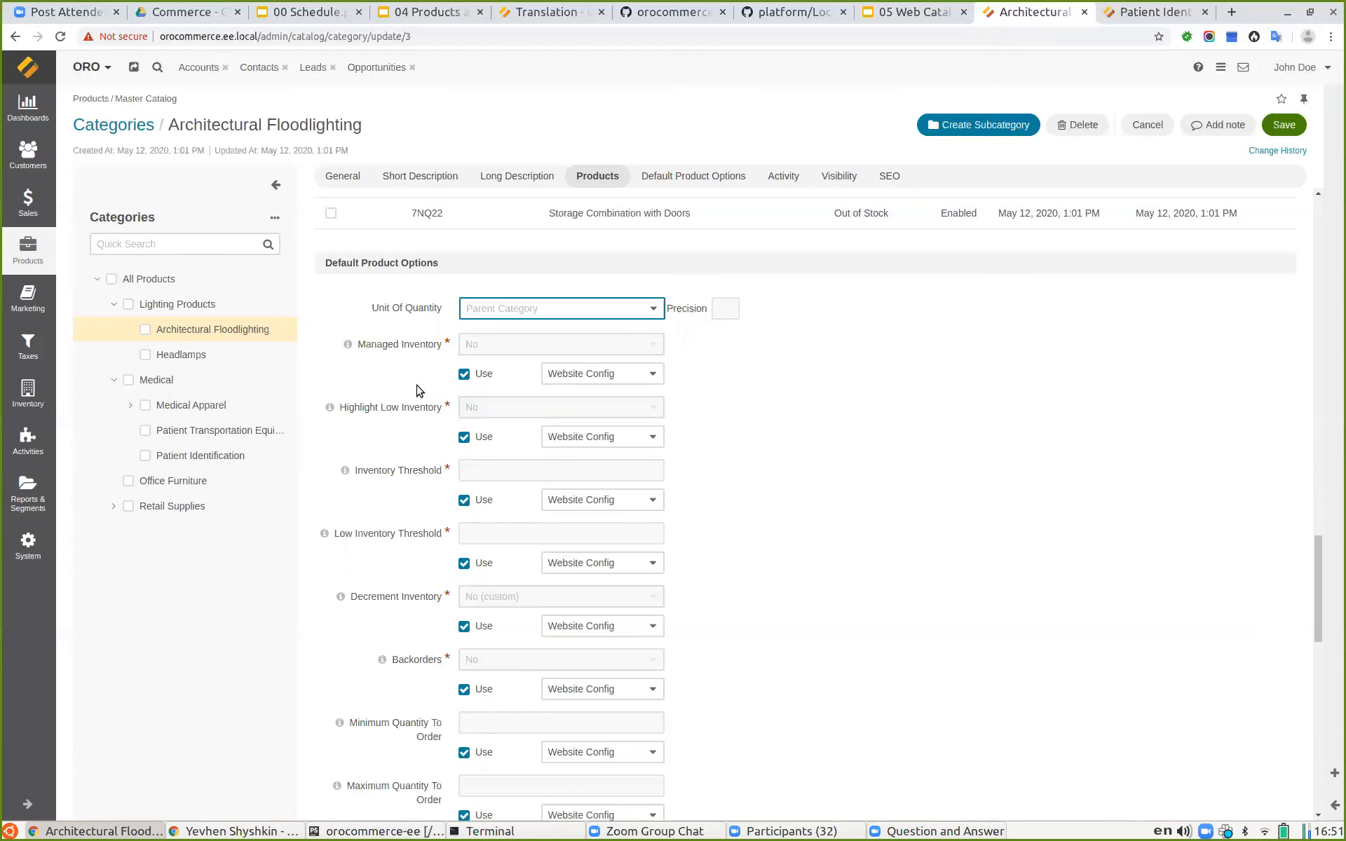
pyautogui.scroll(-10, 416, 390)
pyautogui.scroll(20, 420, 461)
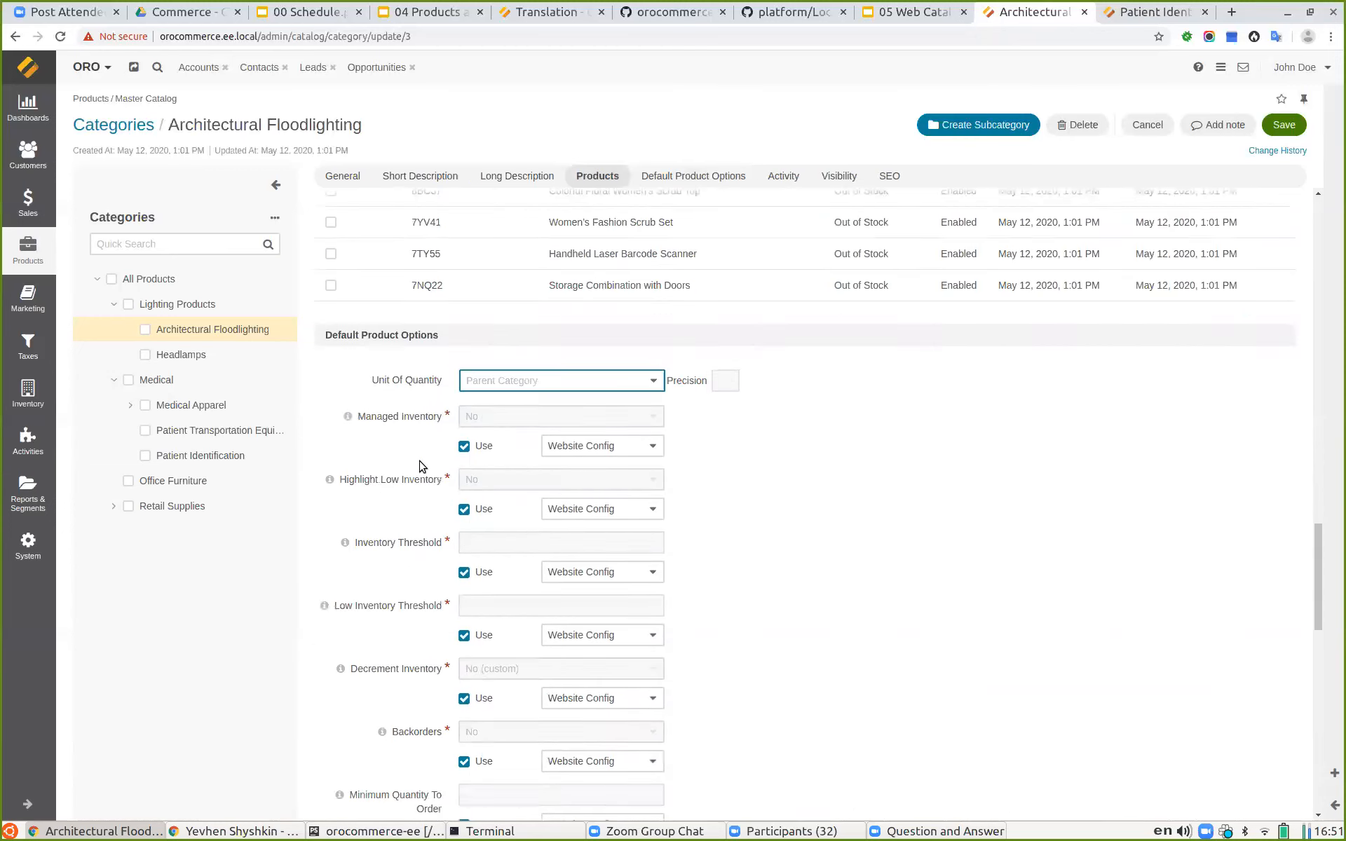
pyautogui.scroll(1, 399, 310)
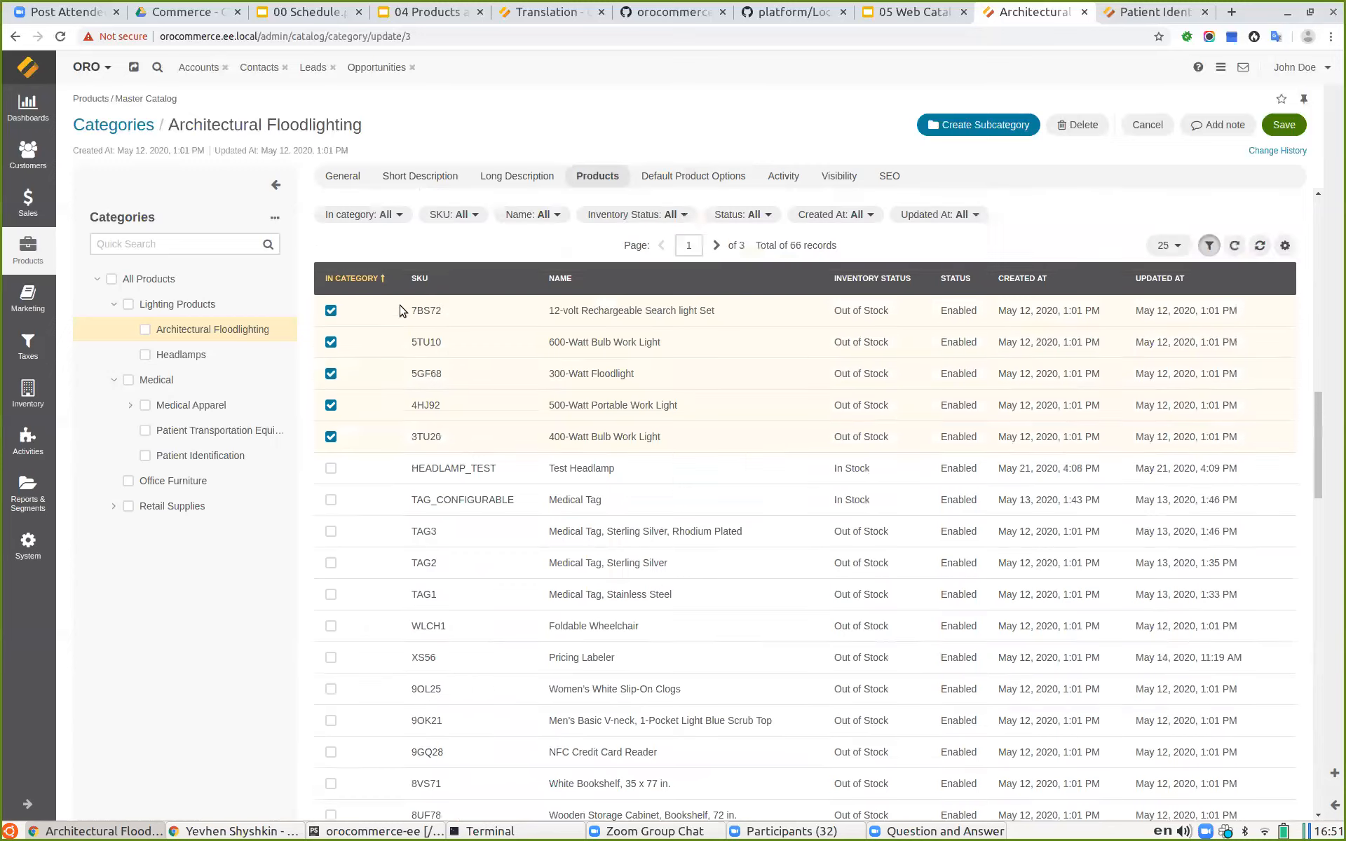
pyautogui.scroll(-15, 460, 457)
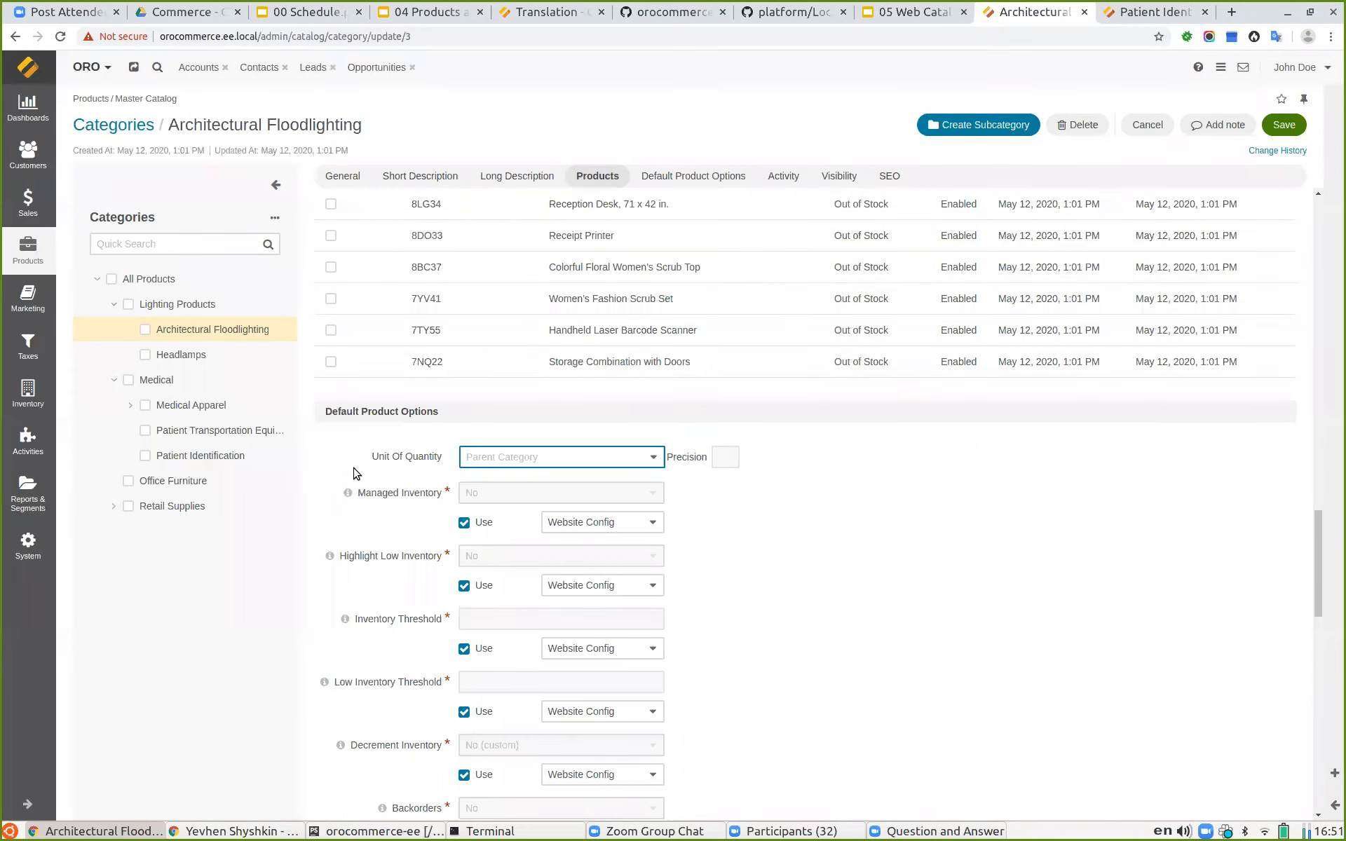
pyautogui.moveTo(358, 494); pyautogui.dragTo(443, 494)
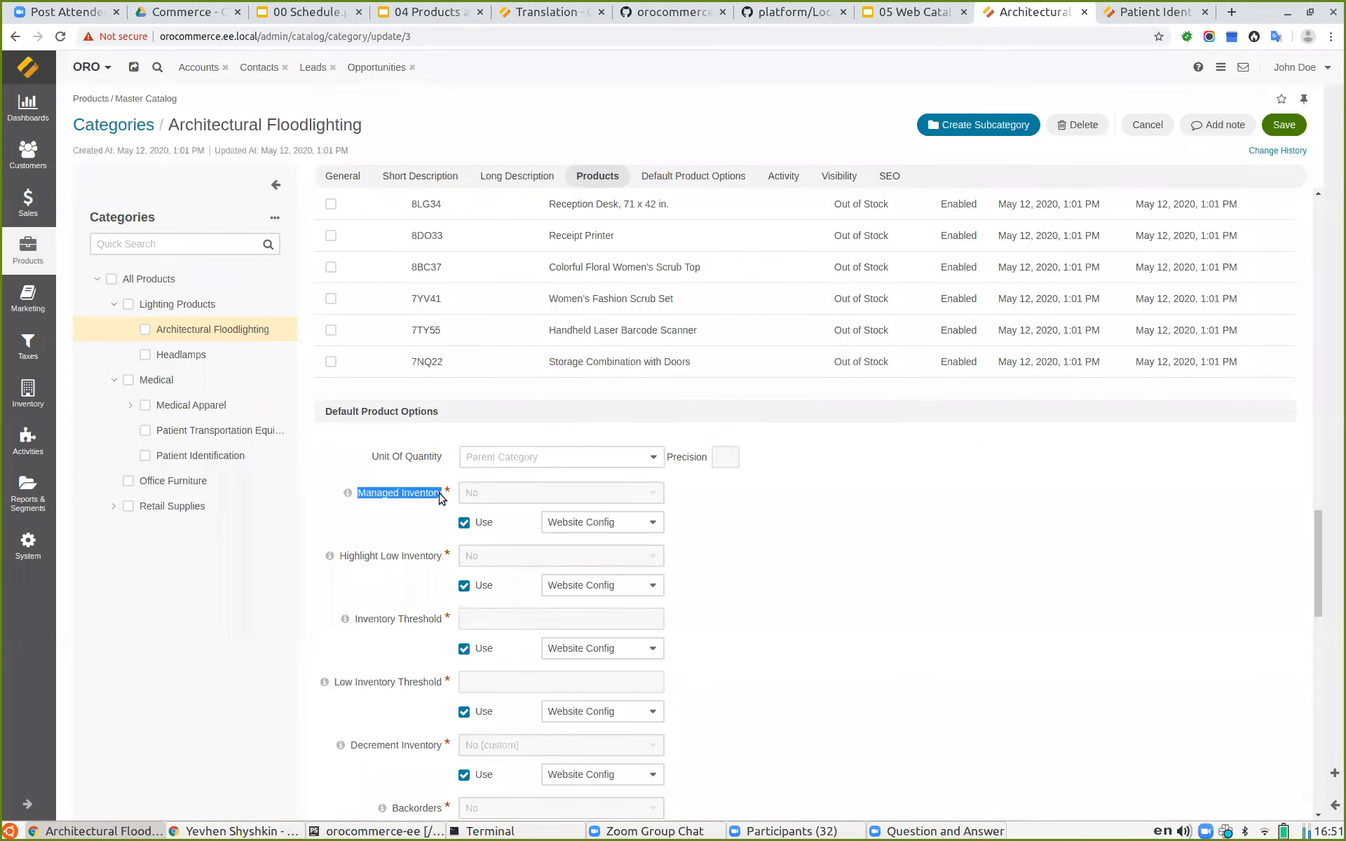
pyautogui.click(941, 501)
pyautogui.moveTo(359, 494); pyautogui.dragTo(431, 496)
pyautogui.click(841, 517)
pyautogui.scroll(-7, 400, 449)
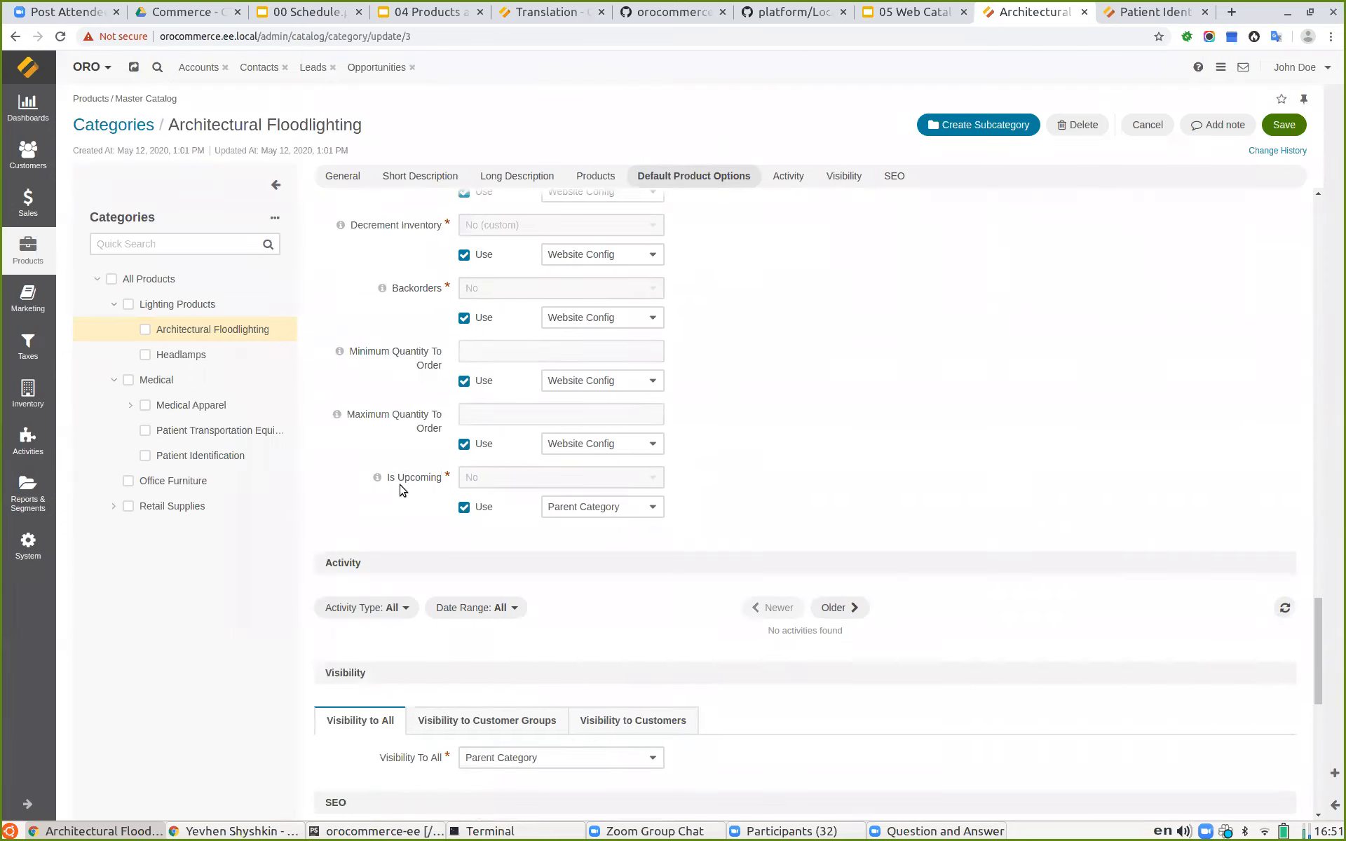
# Step: Inspect the category's visibility options for all visitors, for customer groups and for individual customers
pyautogui.scroll(-4, 418, 477)
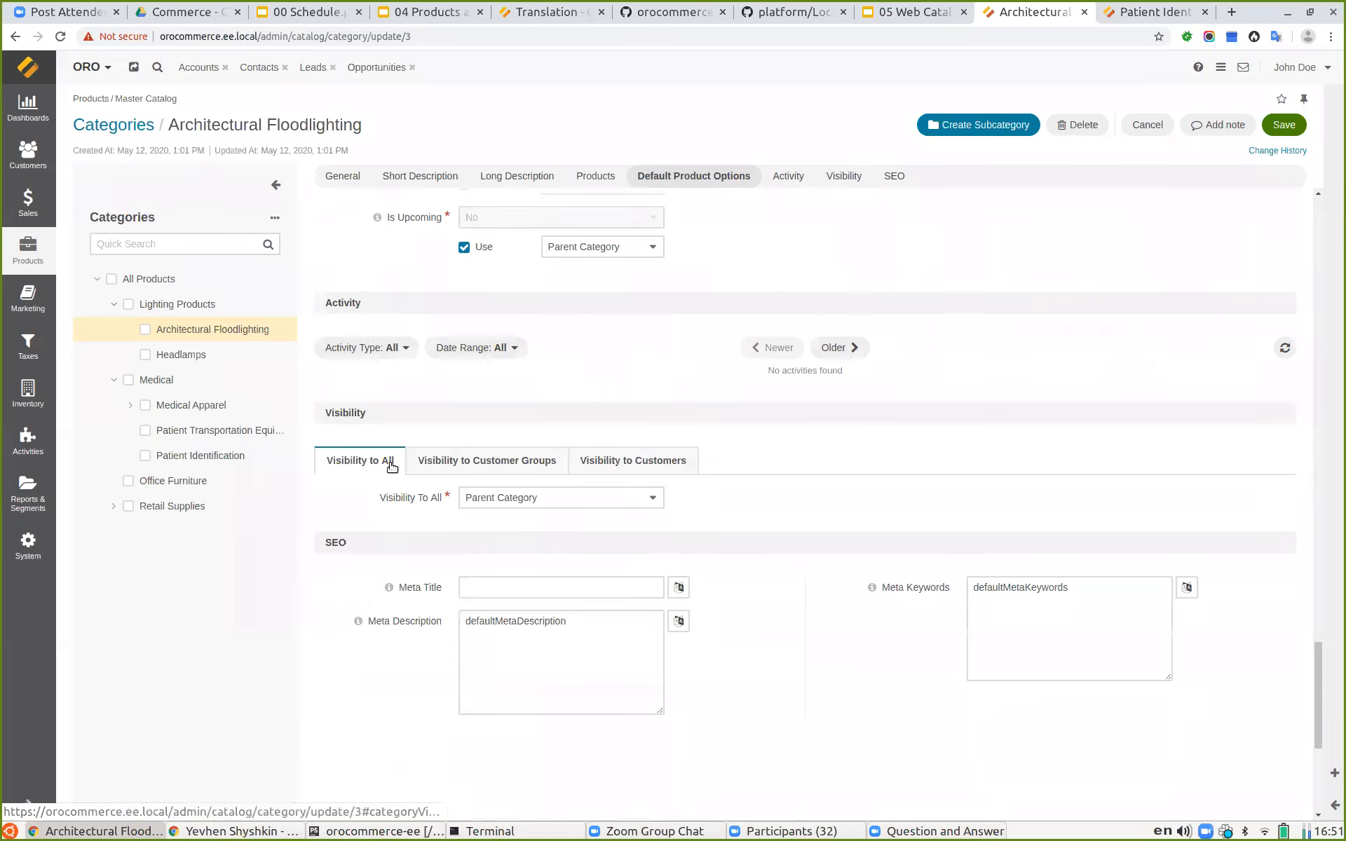
pyautogui.click(477, 501)
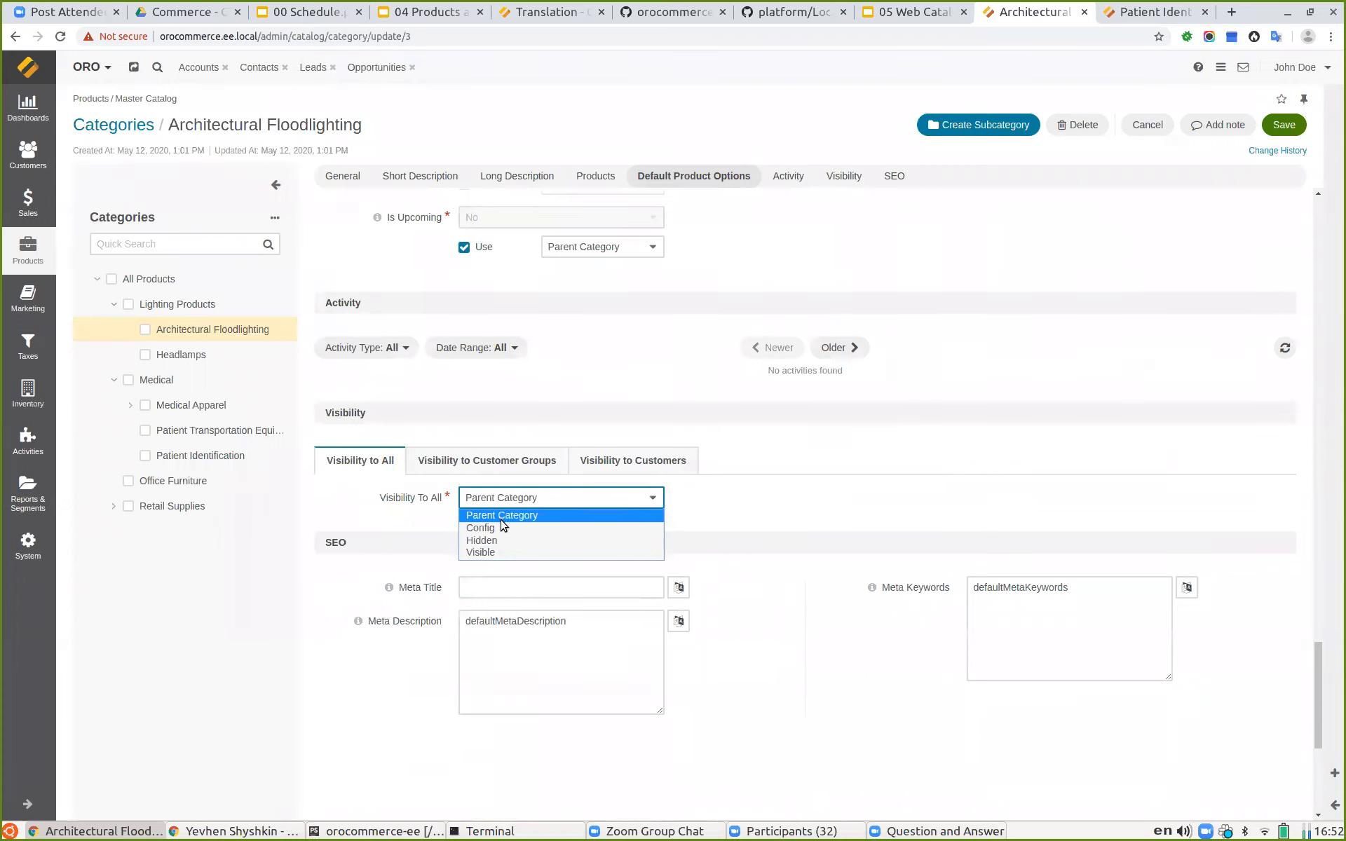
pyautogui.click(355, 502)
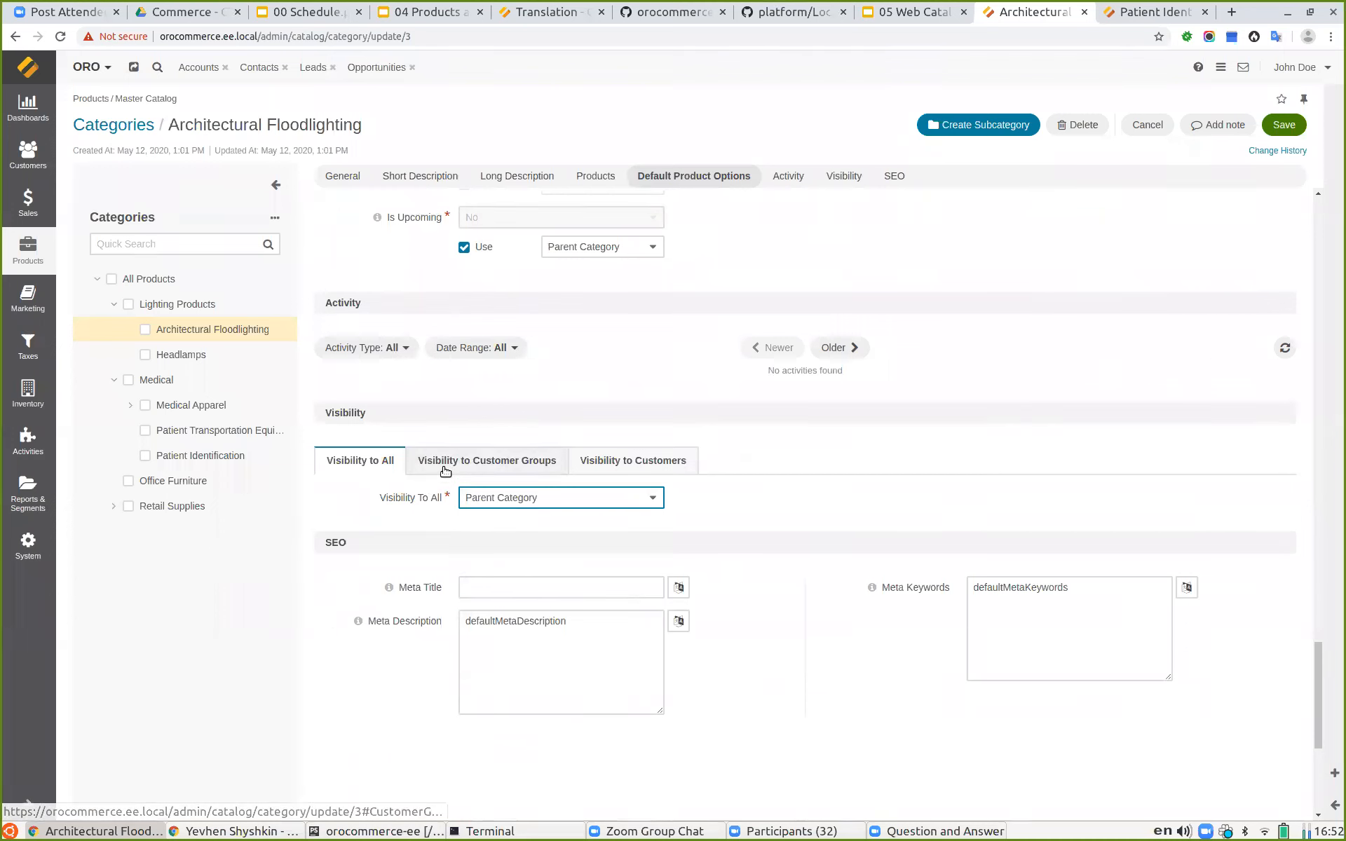
pyautogui.click(444, 471)
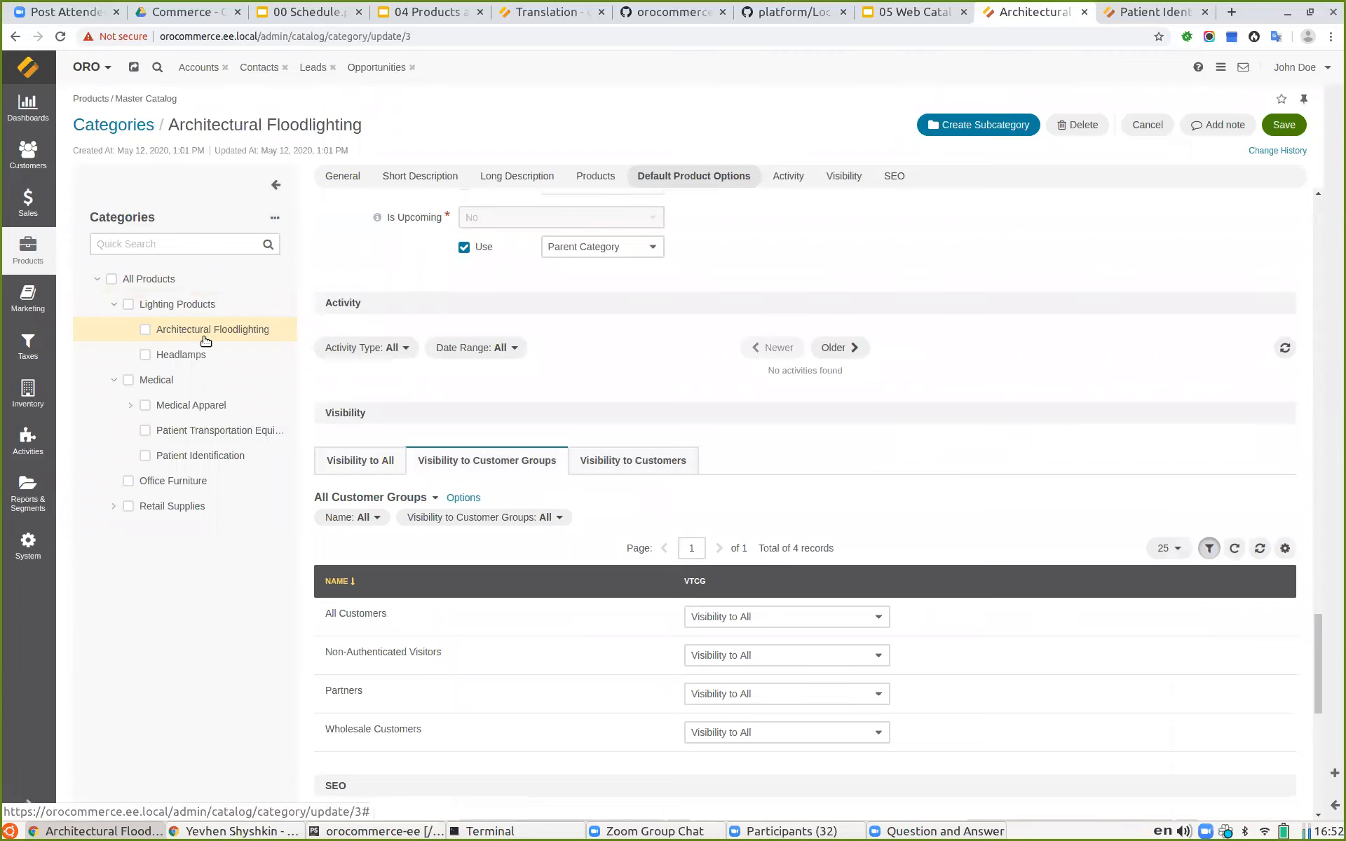
pyautogui.scroll(-3, 861, 413)
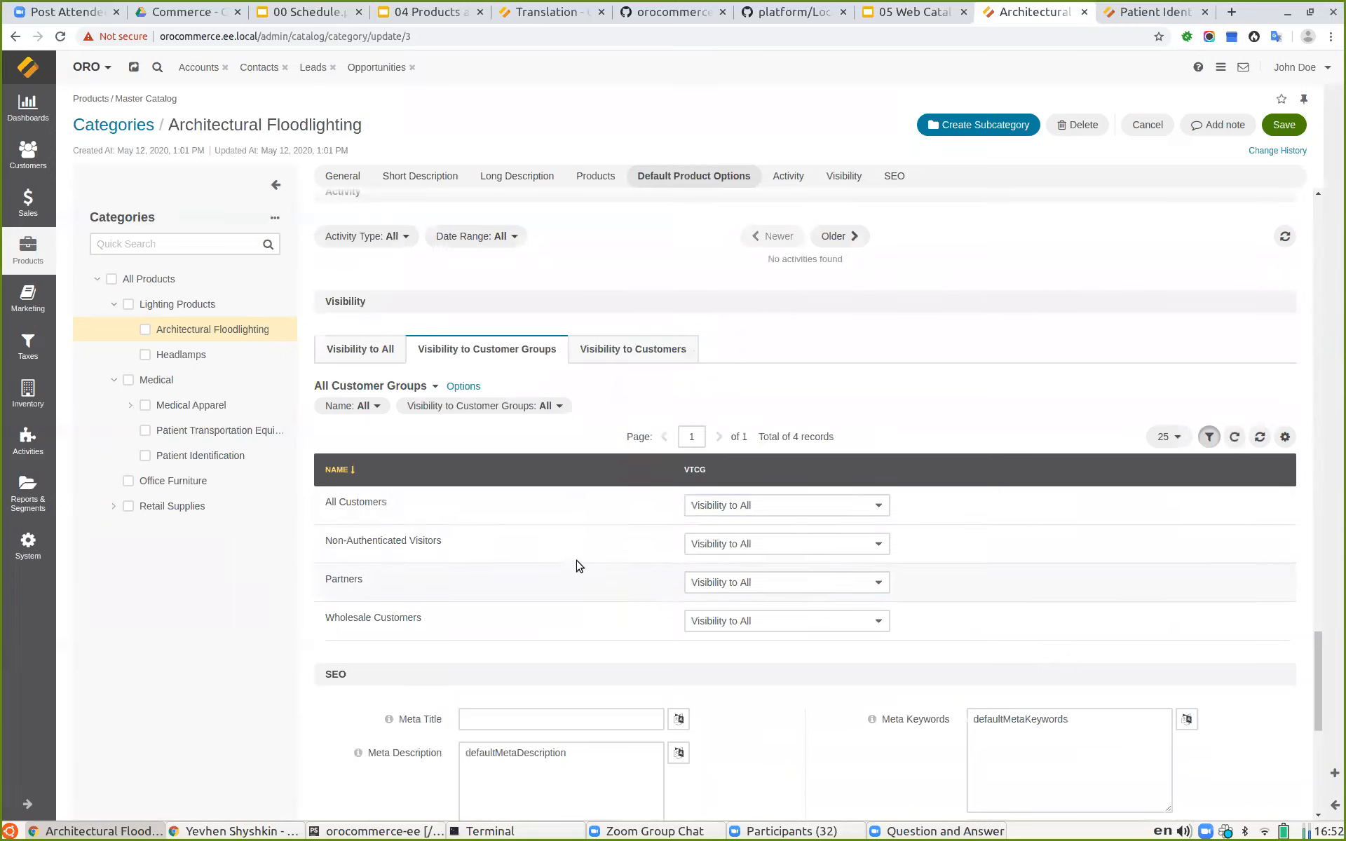
pyautogui.click(716, 579)
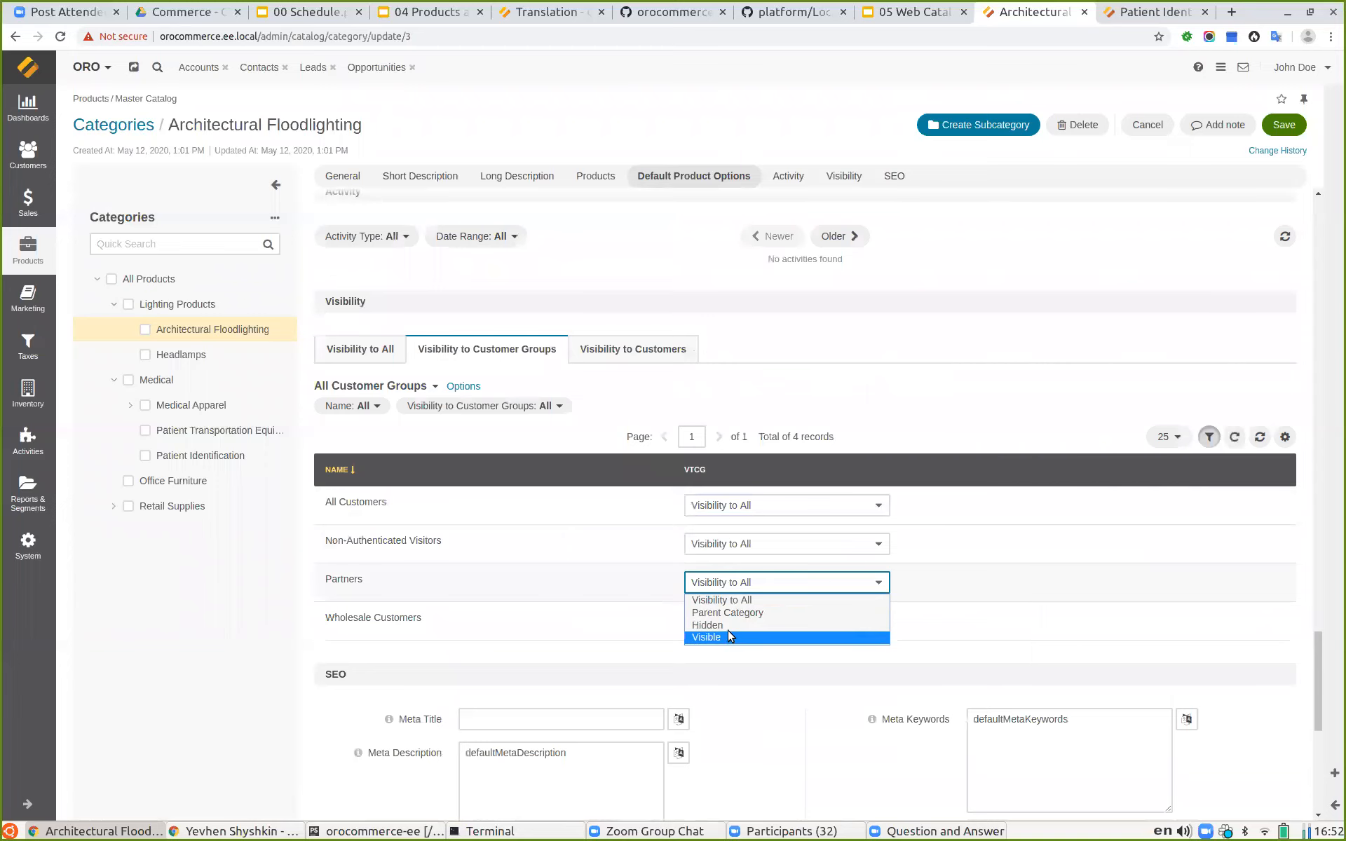
pyautogui.click(569, 648)
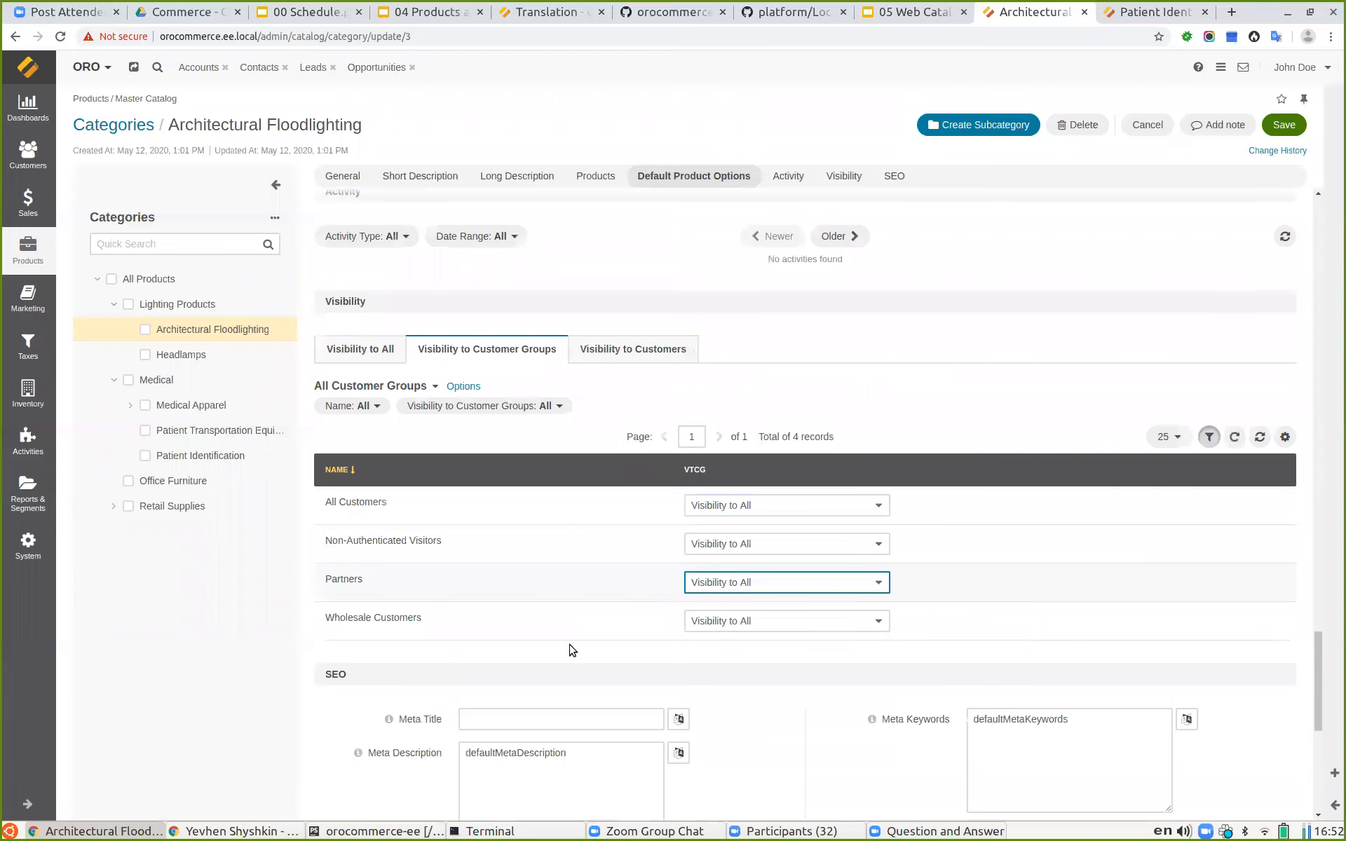
pyautogui.click(604, 352)
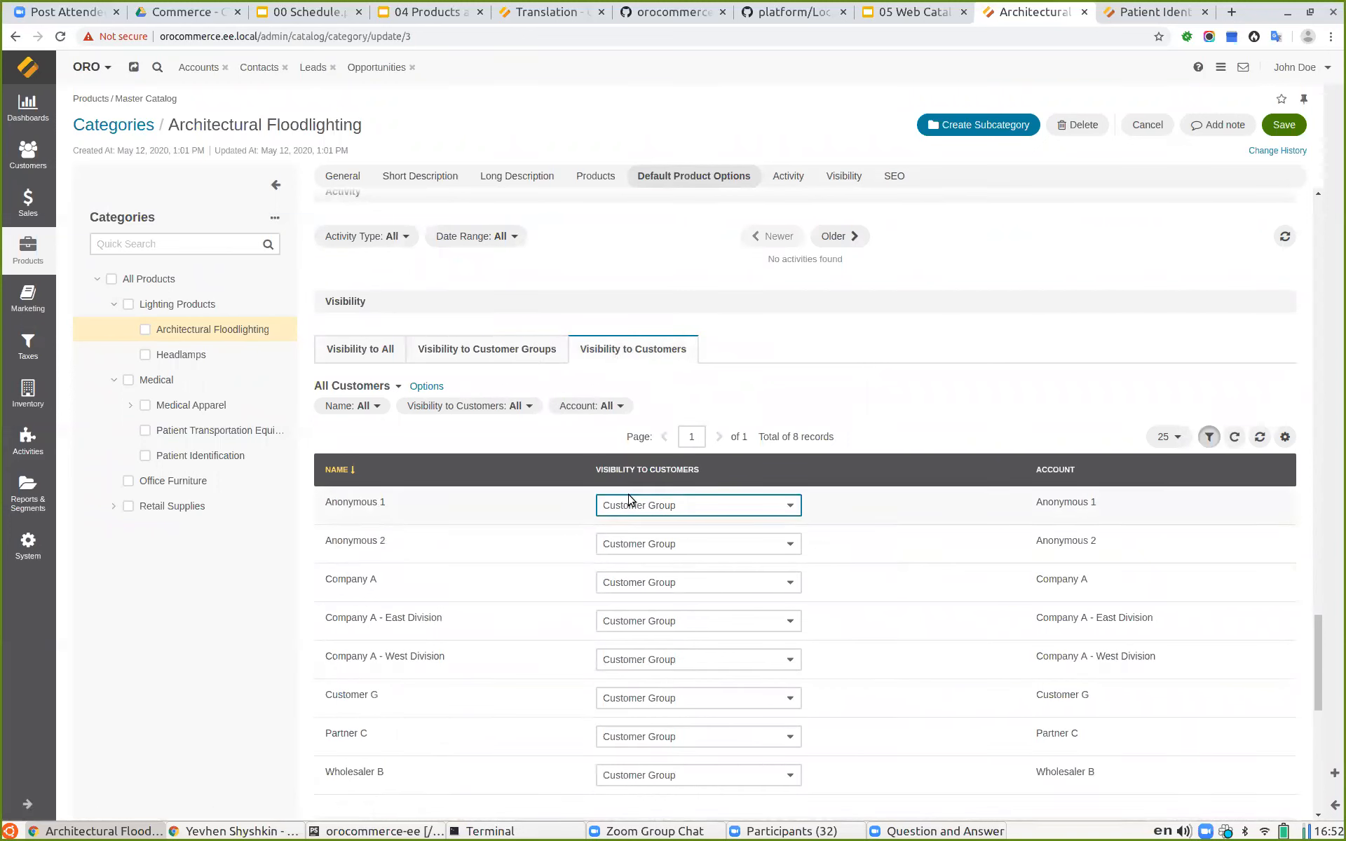
pyautogui.click(665, 513)
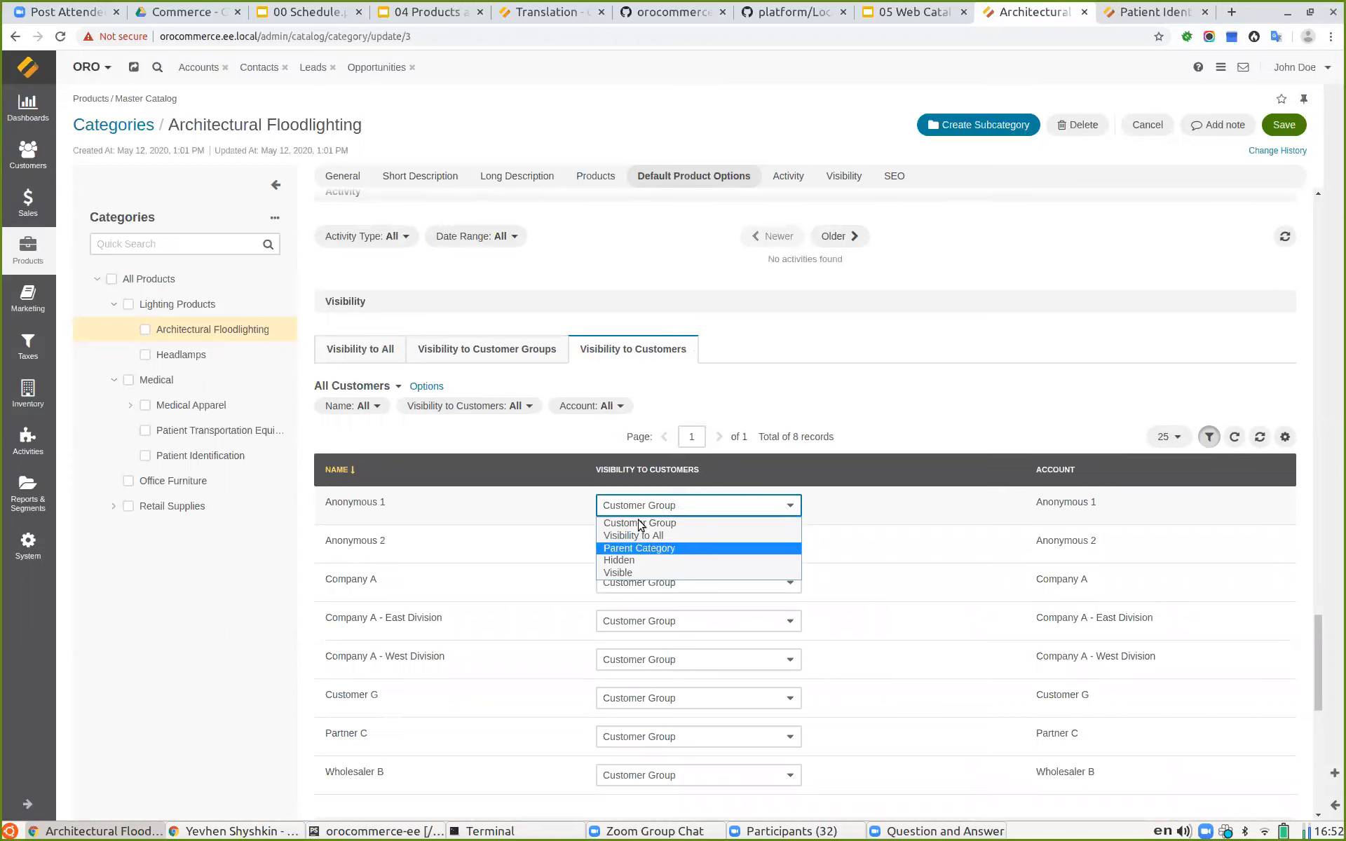
pyautogui.click(645, 508)
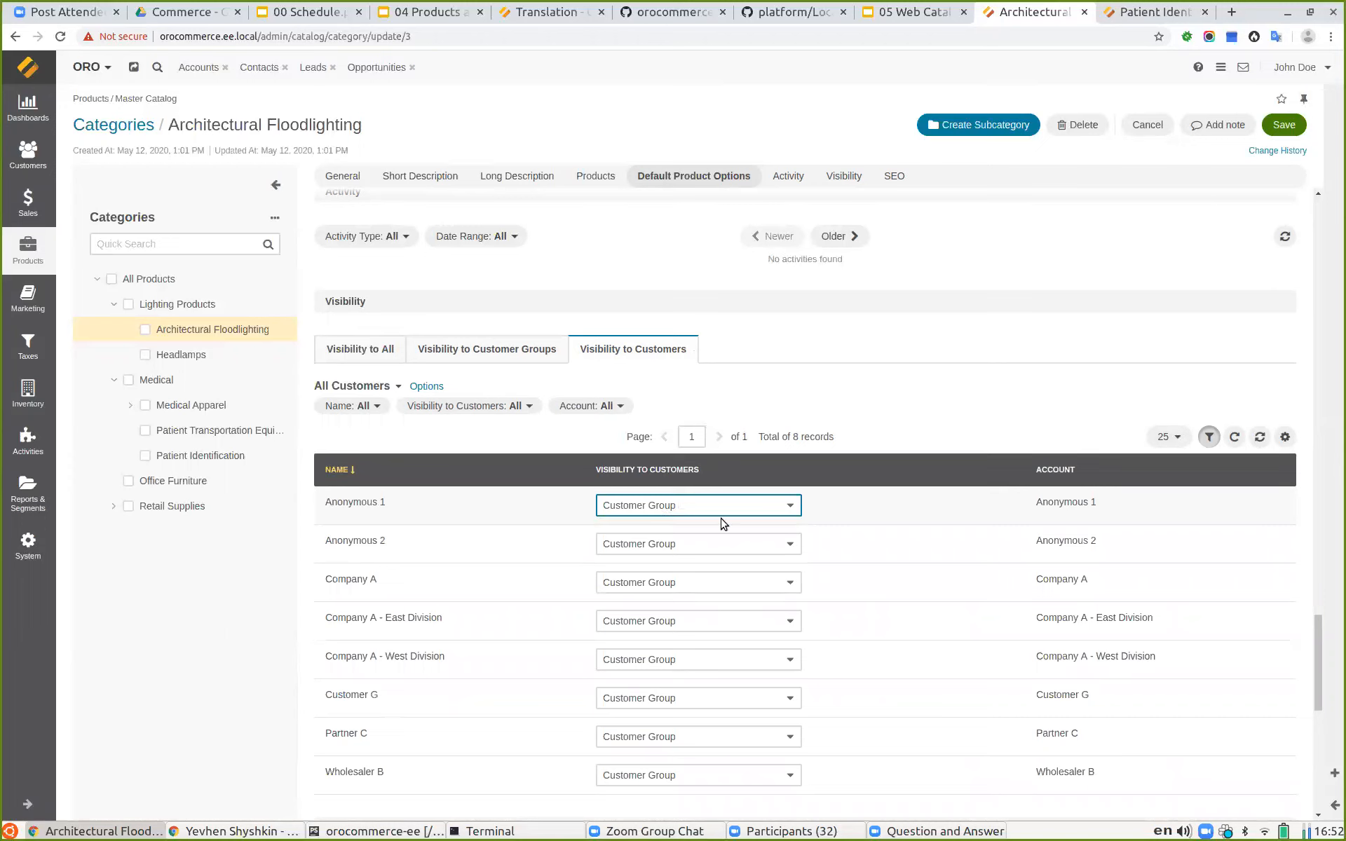
# Step: Review the category's SEO fields and scroll back to the top of the category page
pyautogui.scroll(-2, 890, 547)
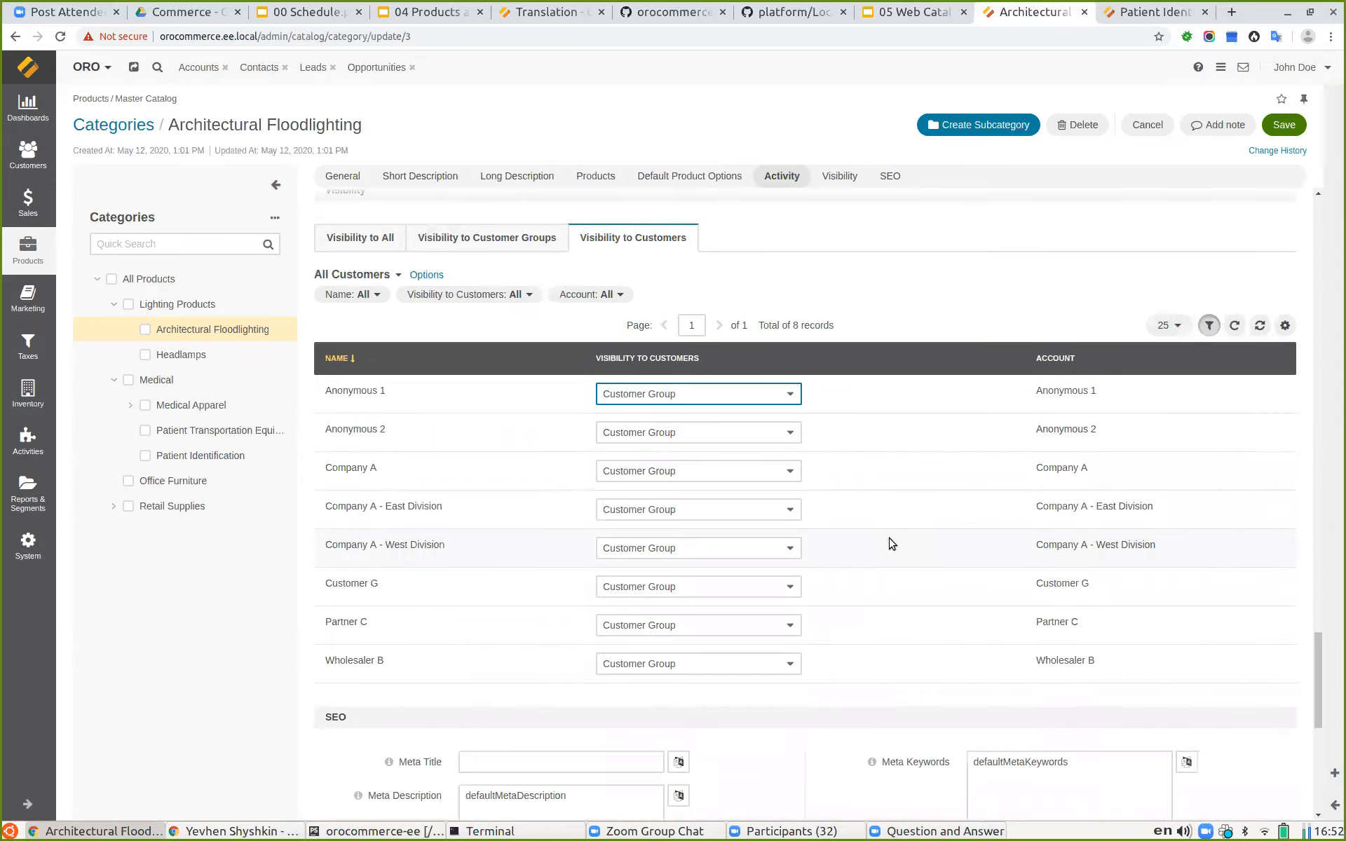
pyautogui.scroll(-1, 884, 529)
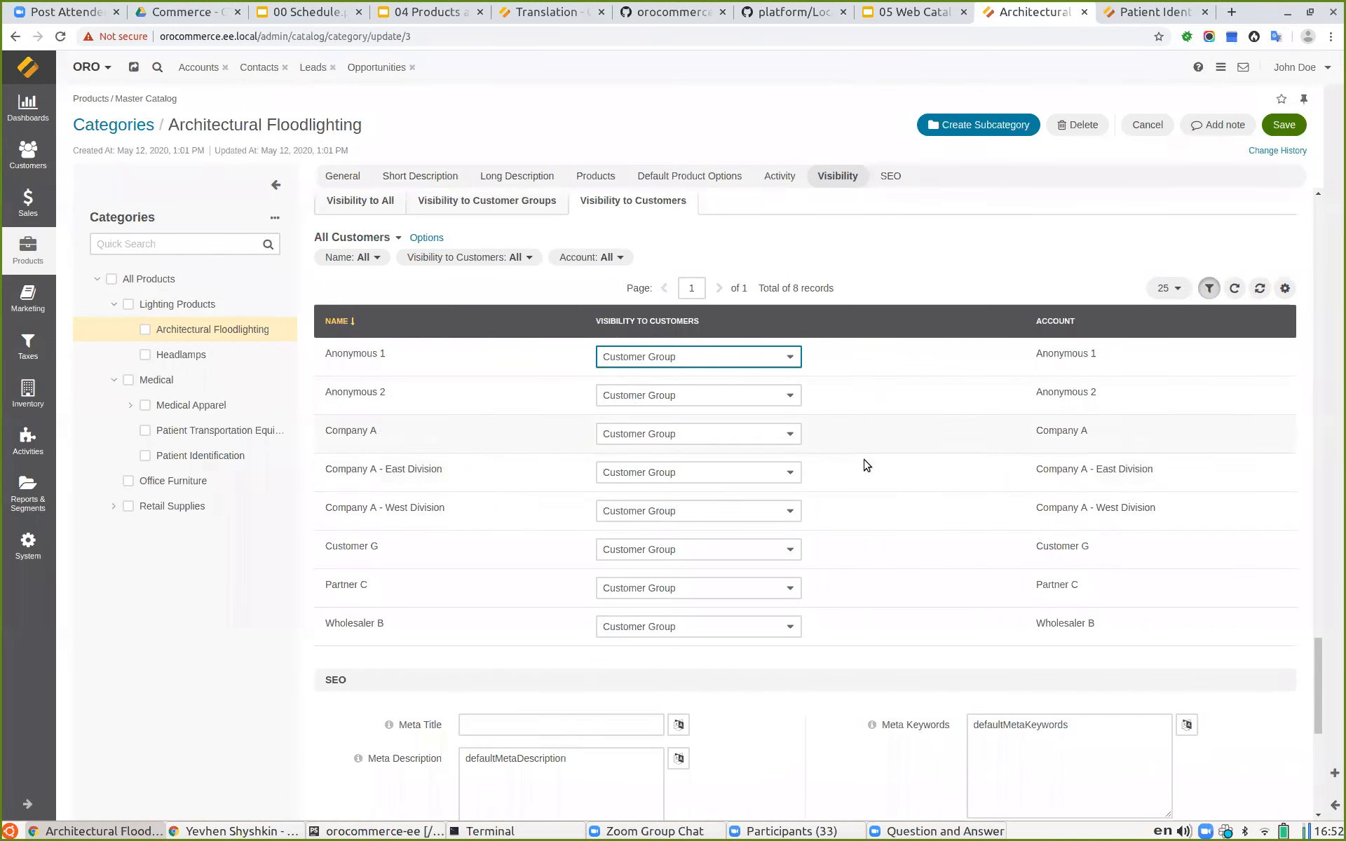
pyautogui.scroll(-5, 855, 487)
pyautogui.scroll(-7, 694, 595)
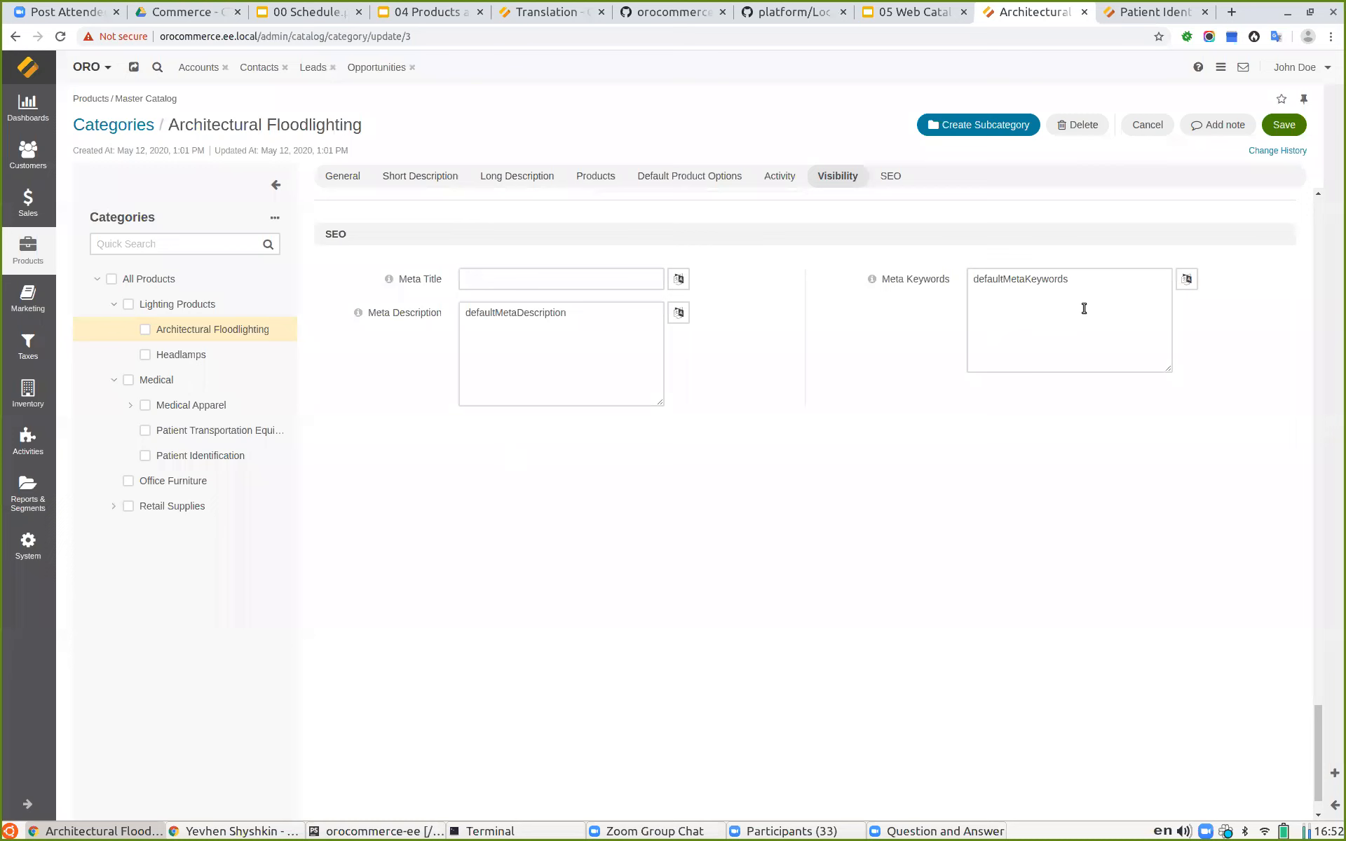
pyautogui.scroll(15, 702, 490)
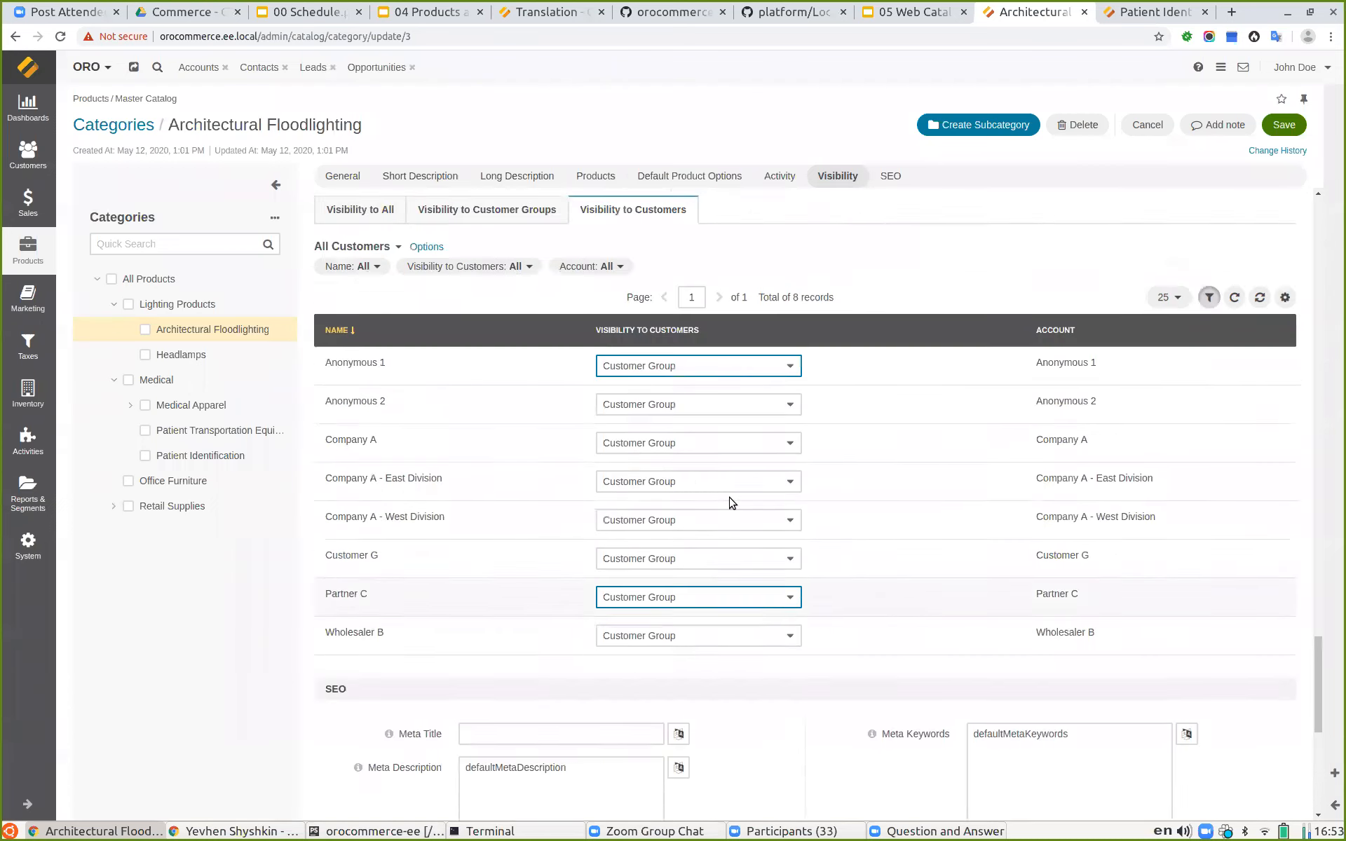
pyautogui.scroll(10, 920, 503)
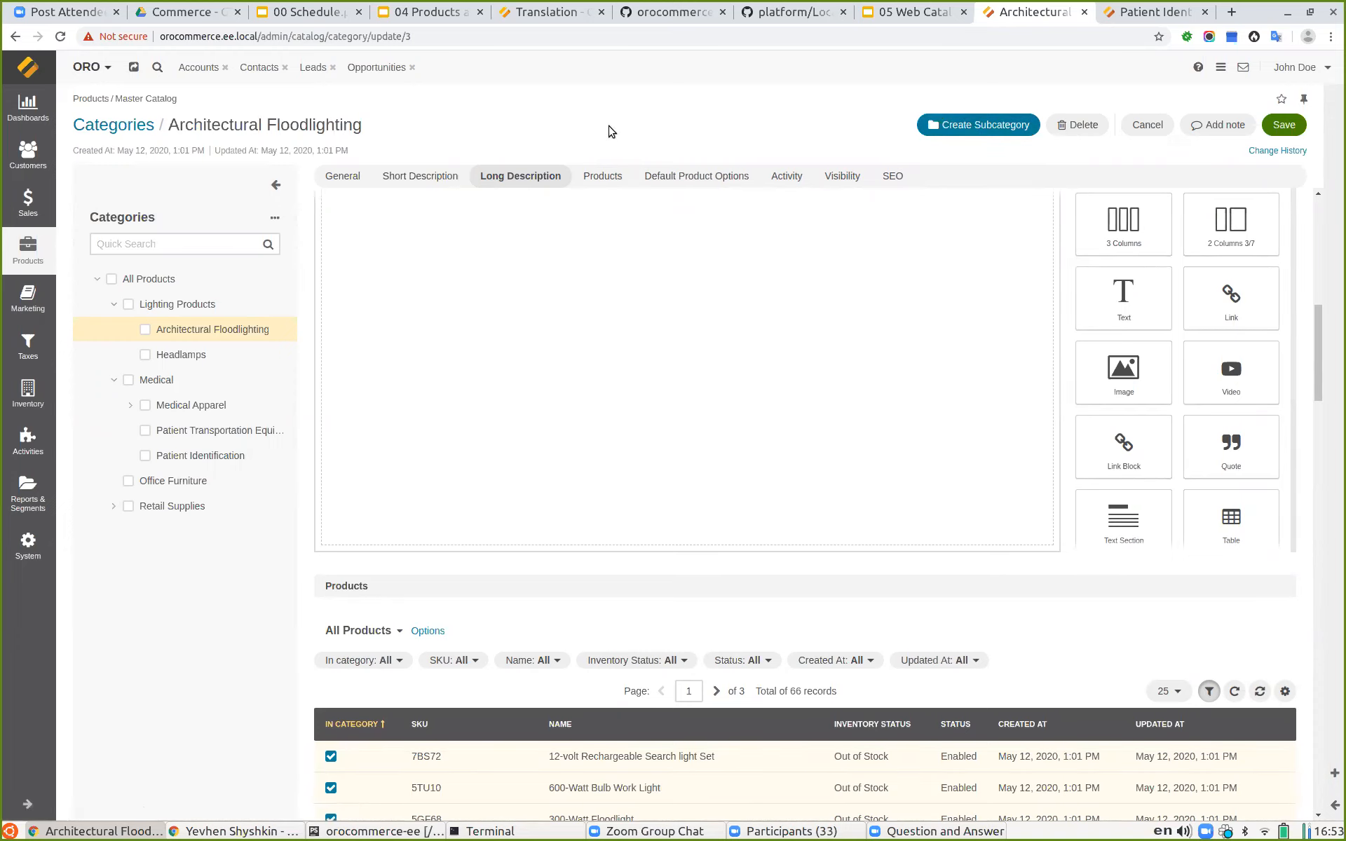
pyautogui.scroll(10, 880, 442)
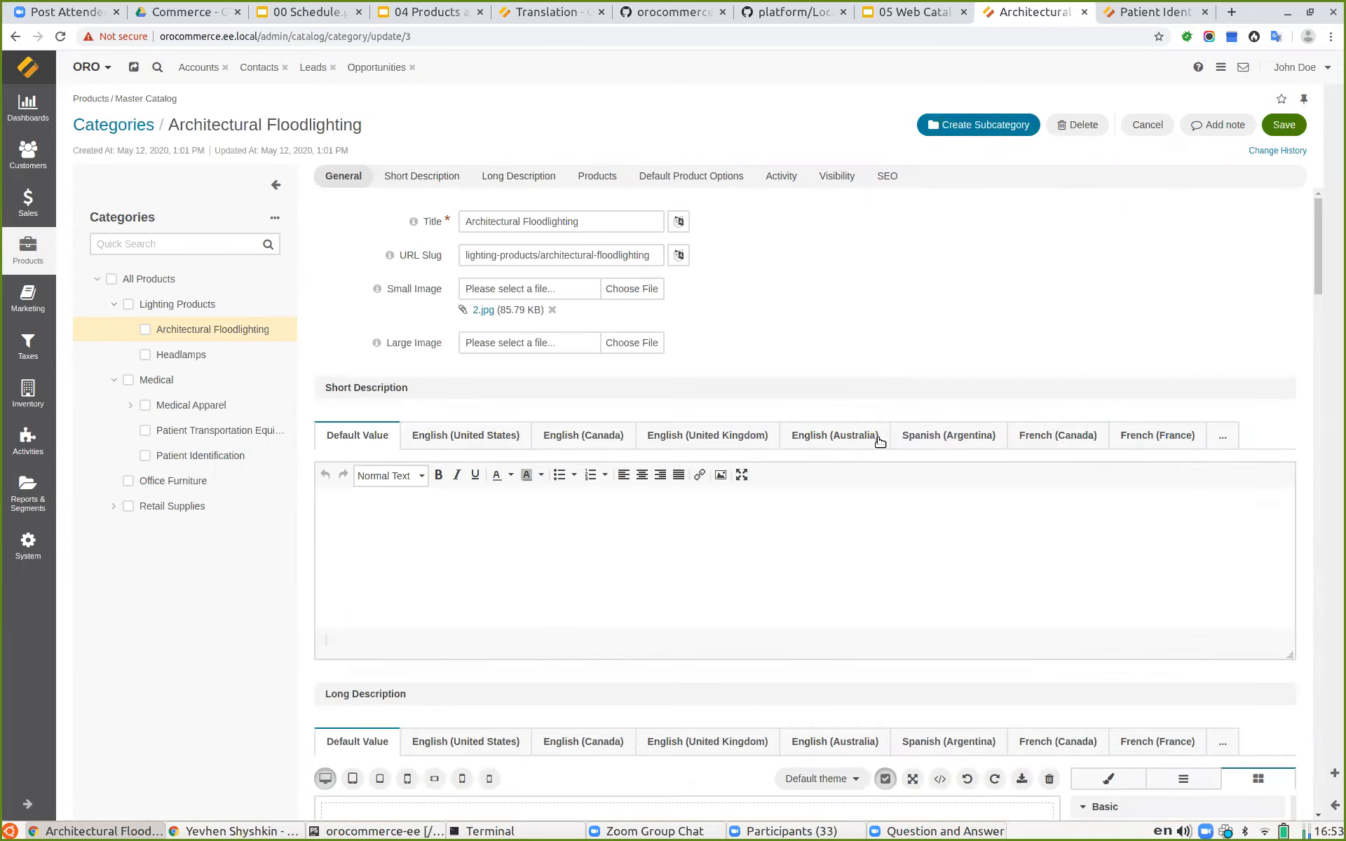
# Step: Open the products list, confirming leaving the category page without saving
pyautogui.click(28, 250)
pyautogui.click(105, 172)
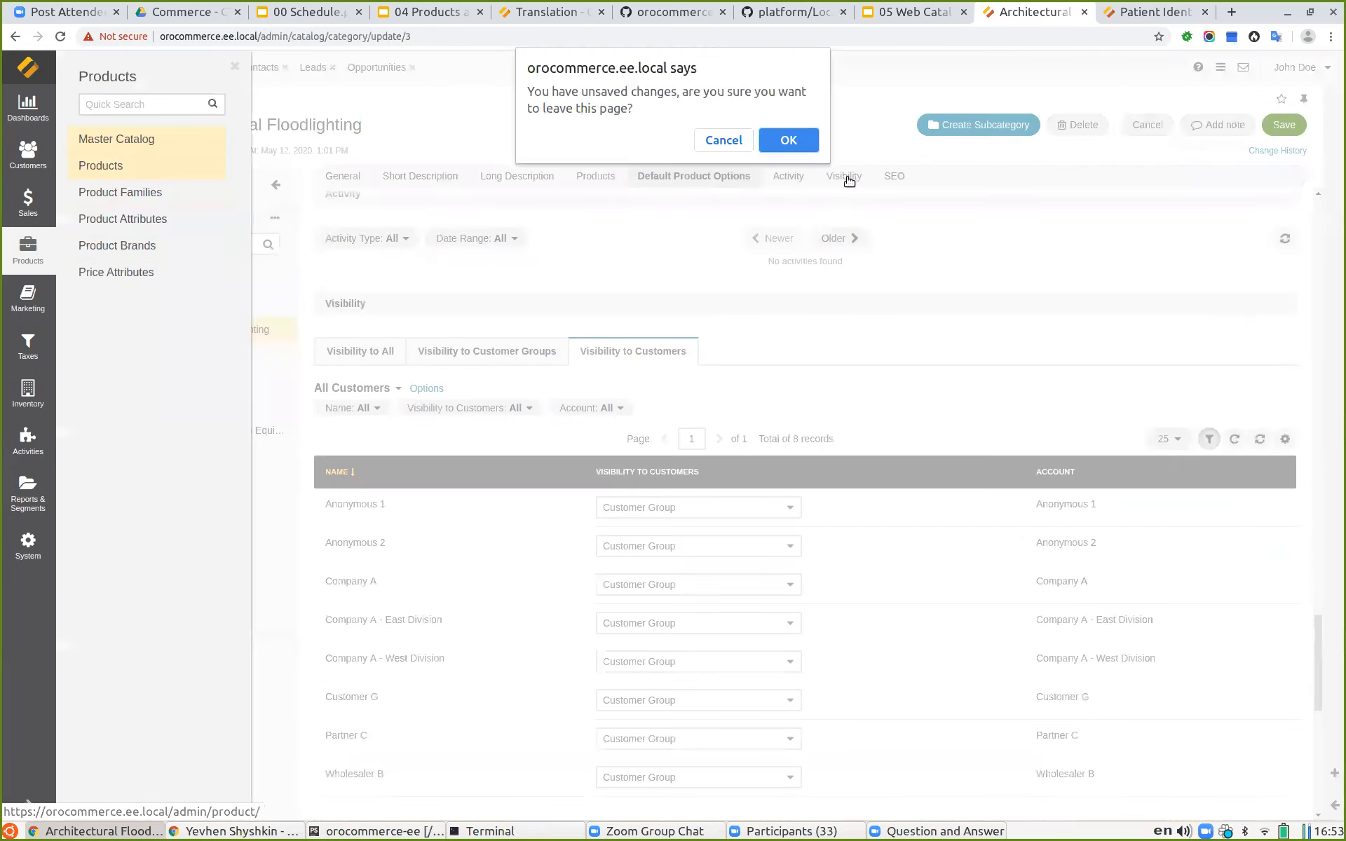
pyautogui.click(789, 140)
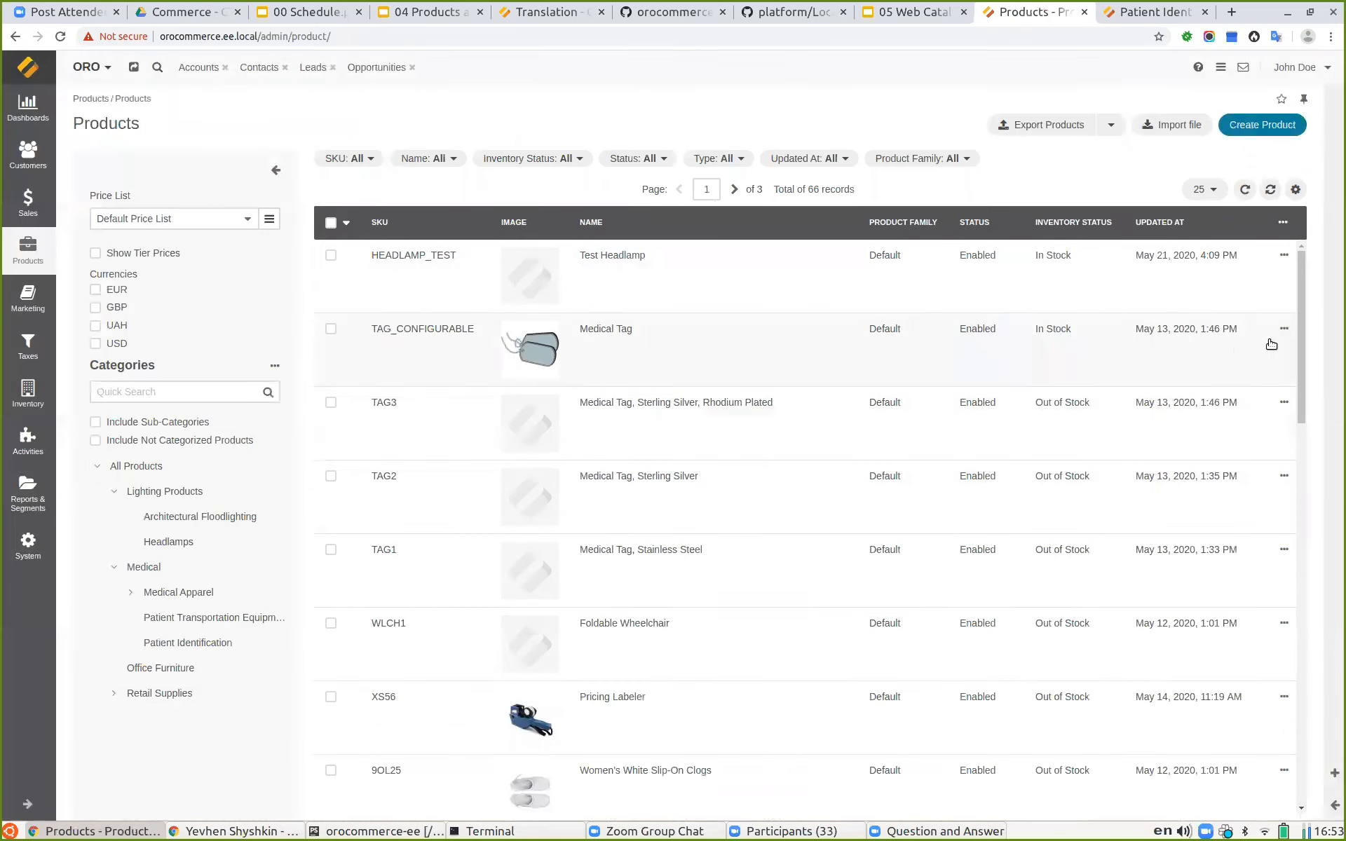
# Step: Open the TAG_CONFIGURABLE Medical Tag product and scroll to its Master Catalog category tree
pyautogui.click(1237, 329)
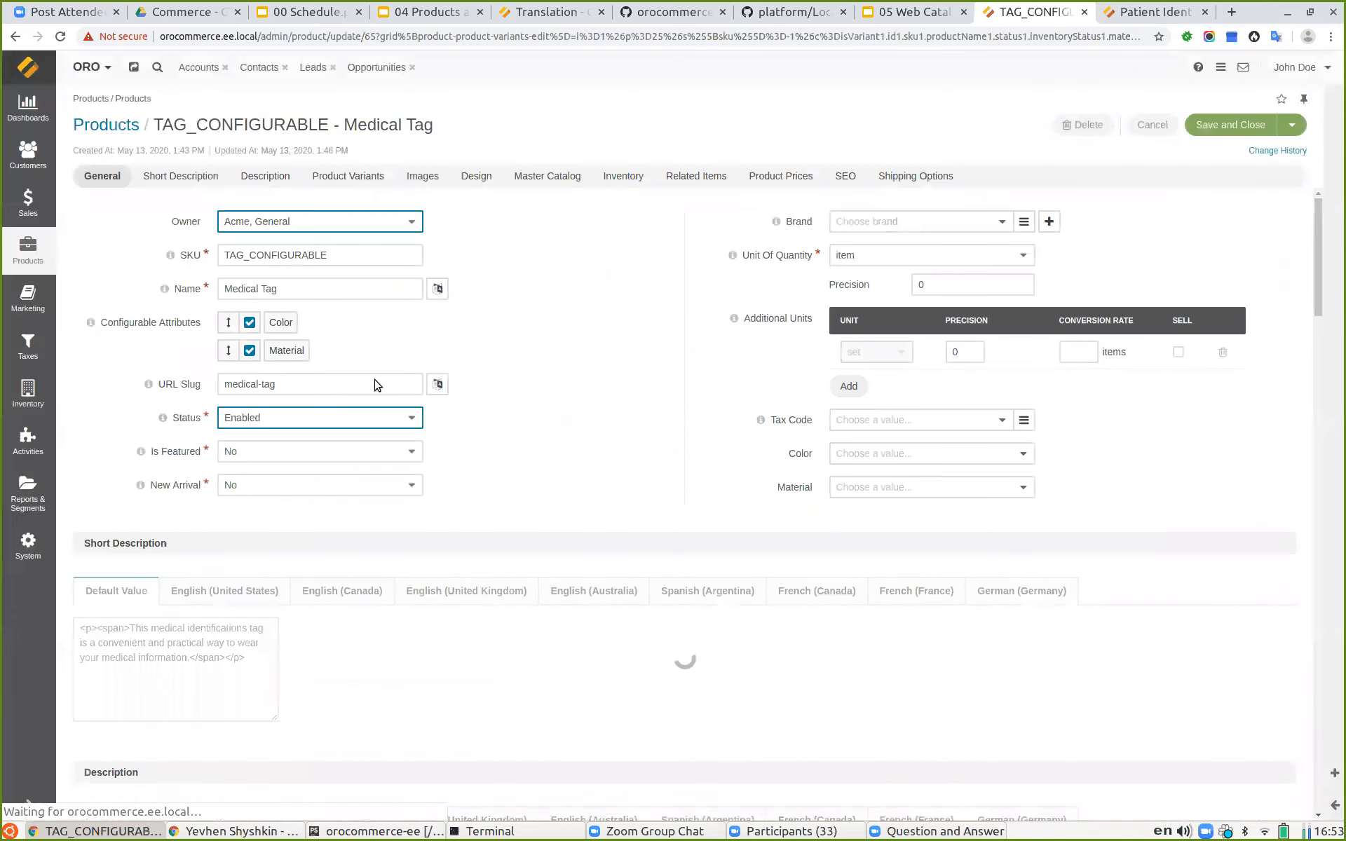
pyautogui.scroll(-7, 326, 201)
pyautogui.scroll(-15, 559, 394)
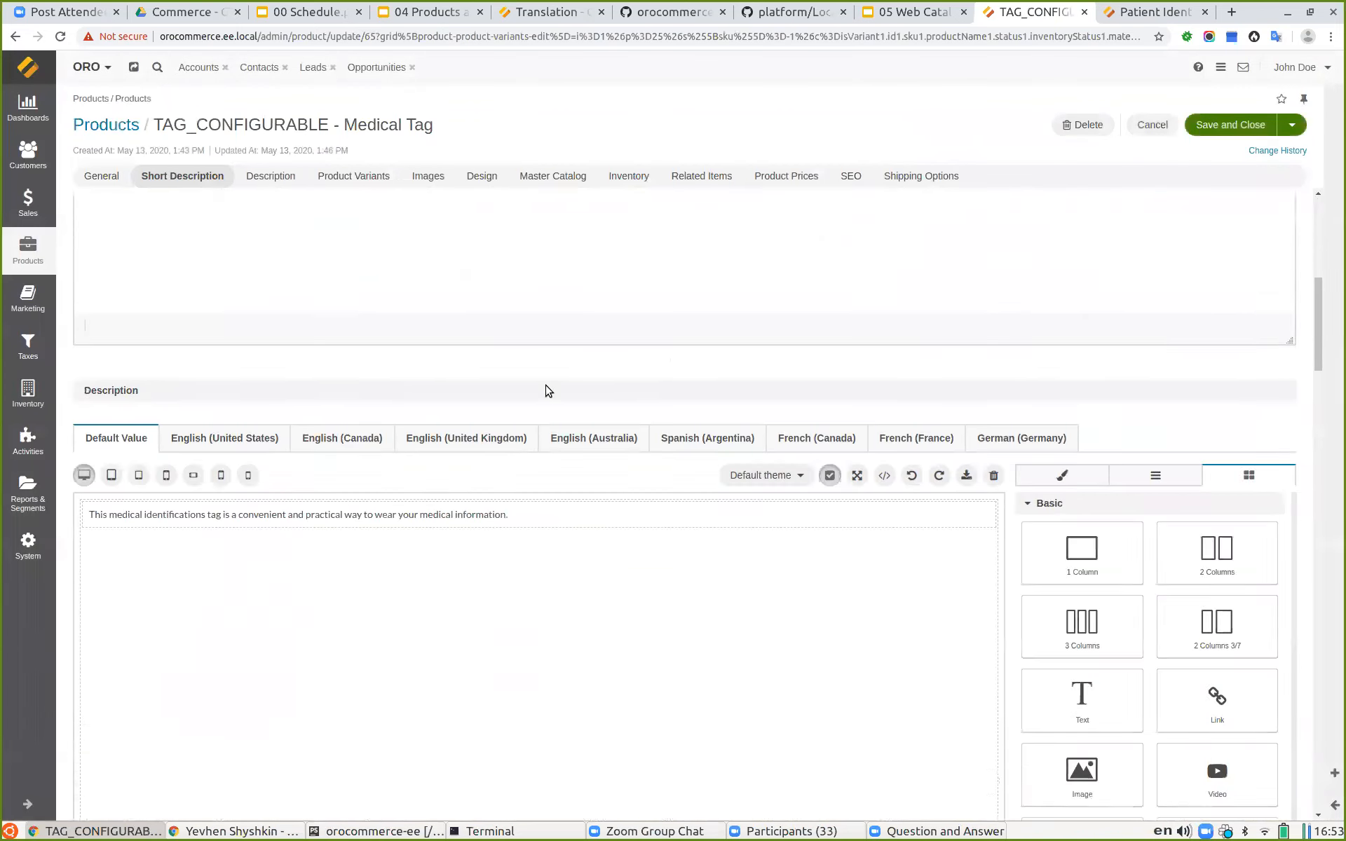
pyautogui.scroll(-4, 283, 488)
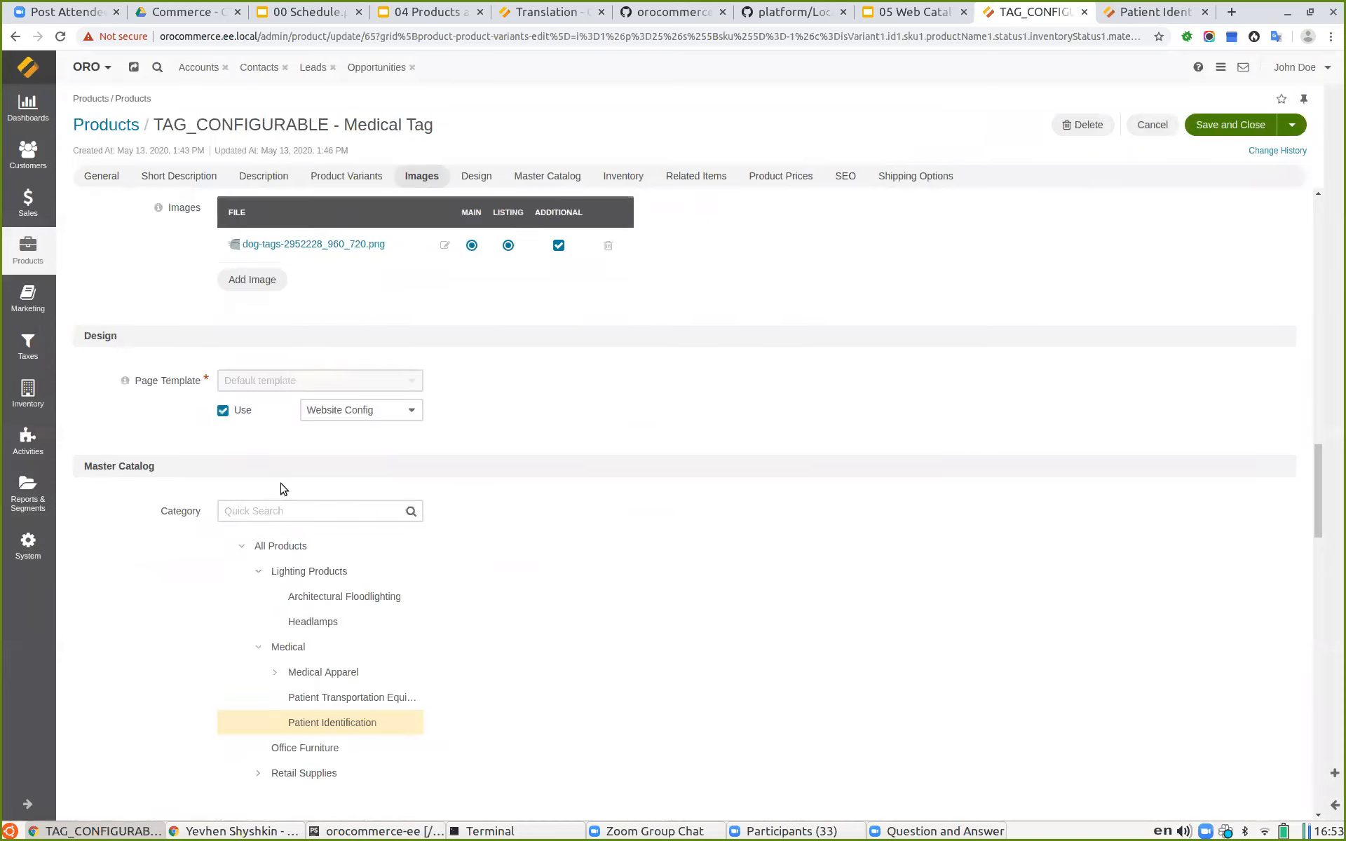
pyautogui.scroll(-3, 169, 505)
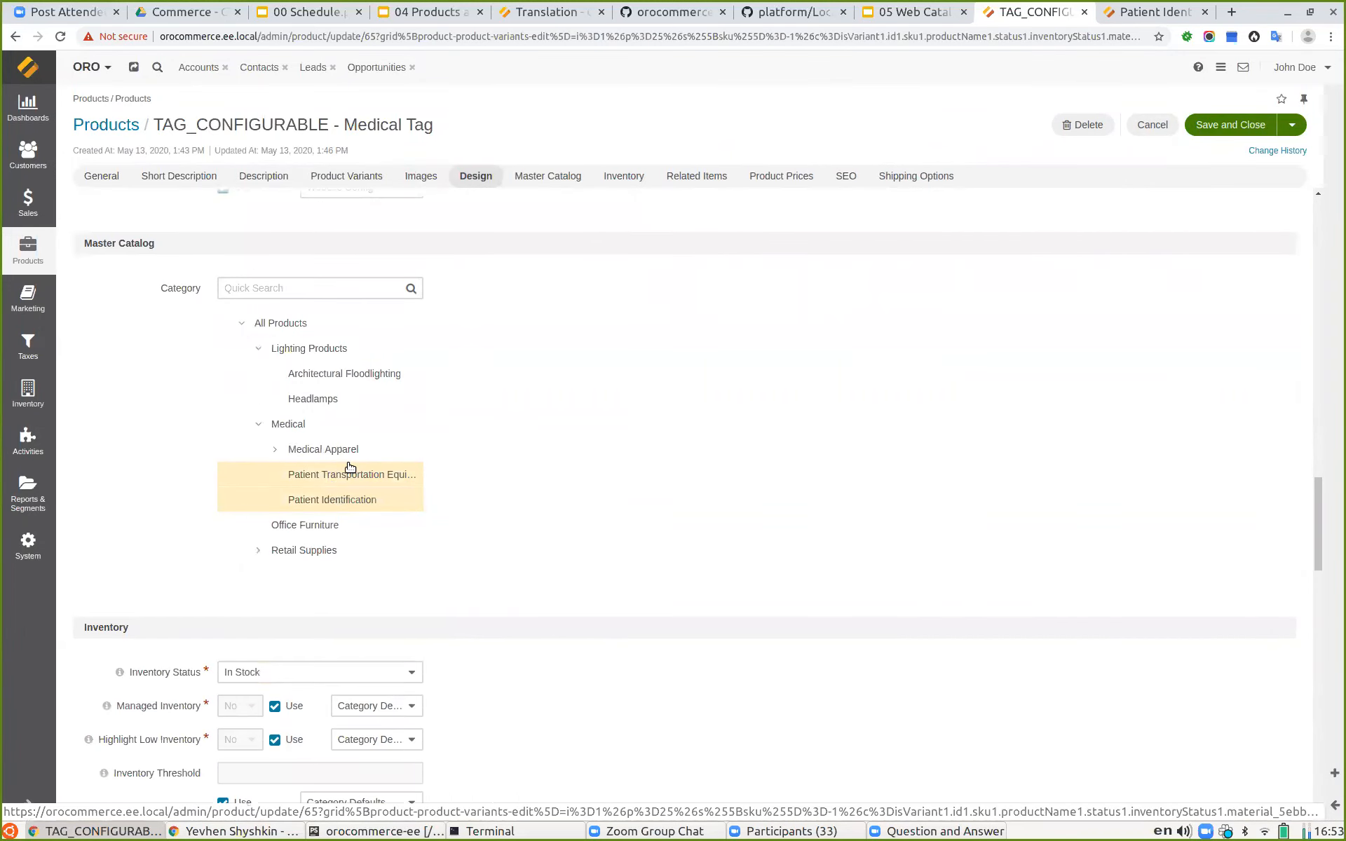
# Step: Assign the product to the Patient Transportation Equipment category and try filtering the category tree by head
pyautogui.click(343, 474)
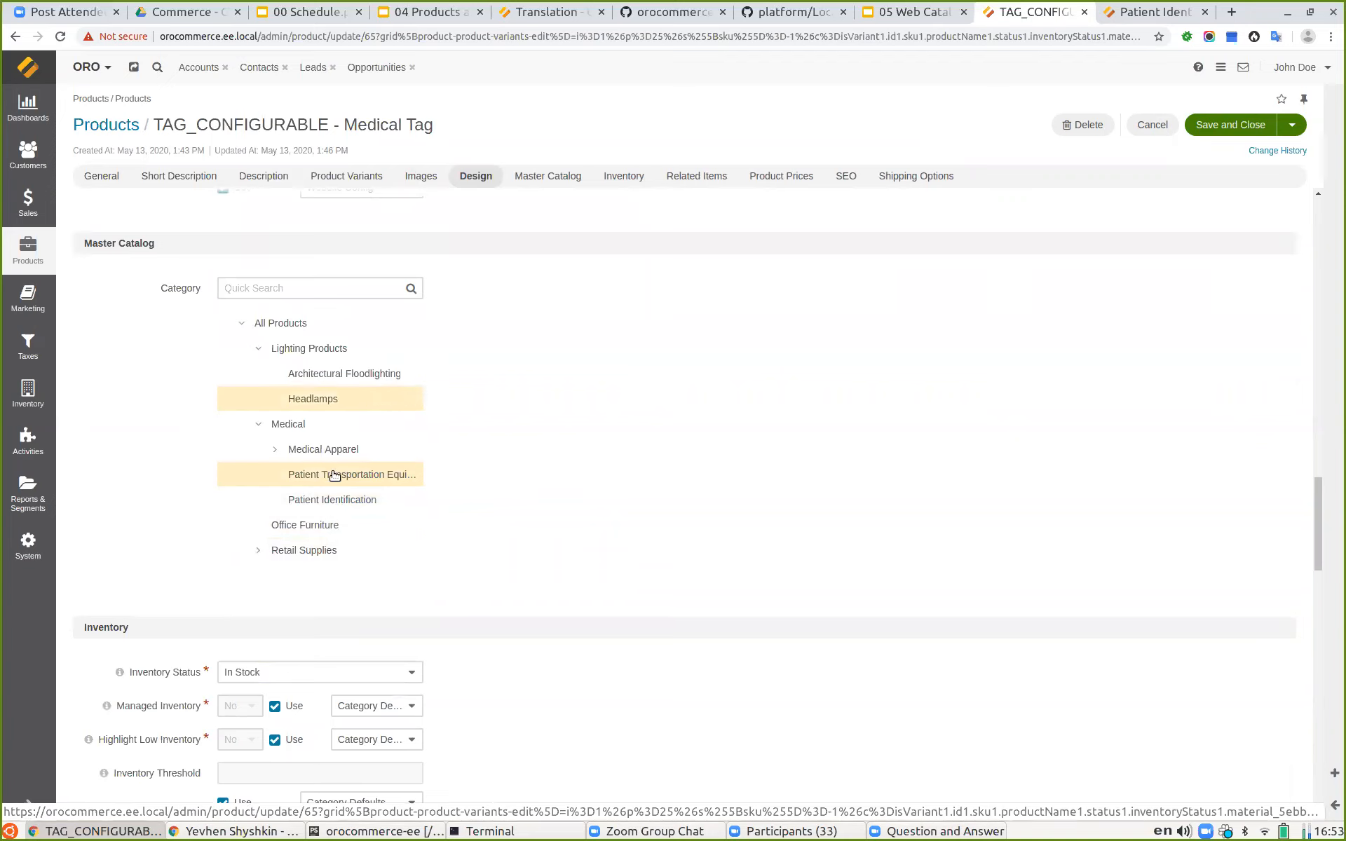
pyautogui.click(273, 451)
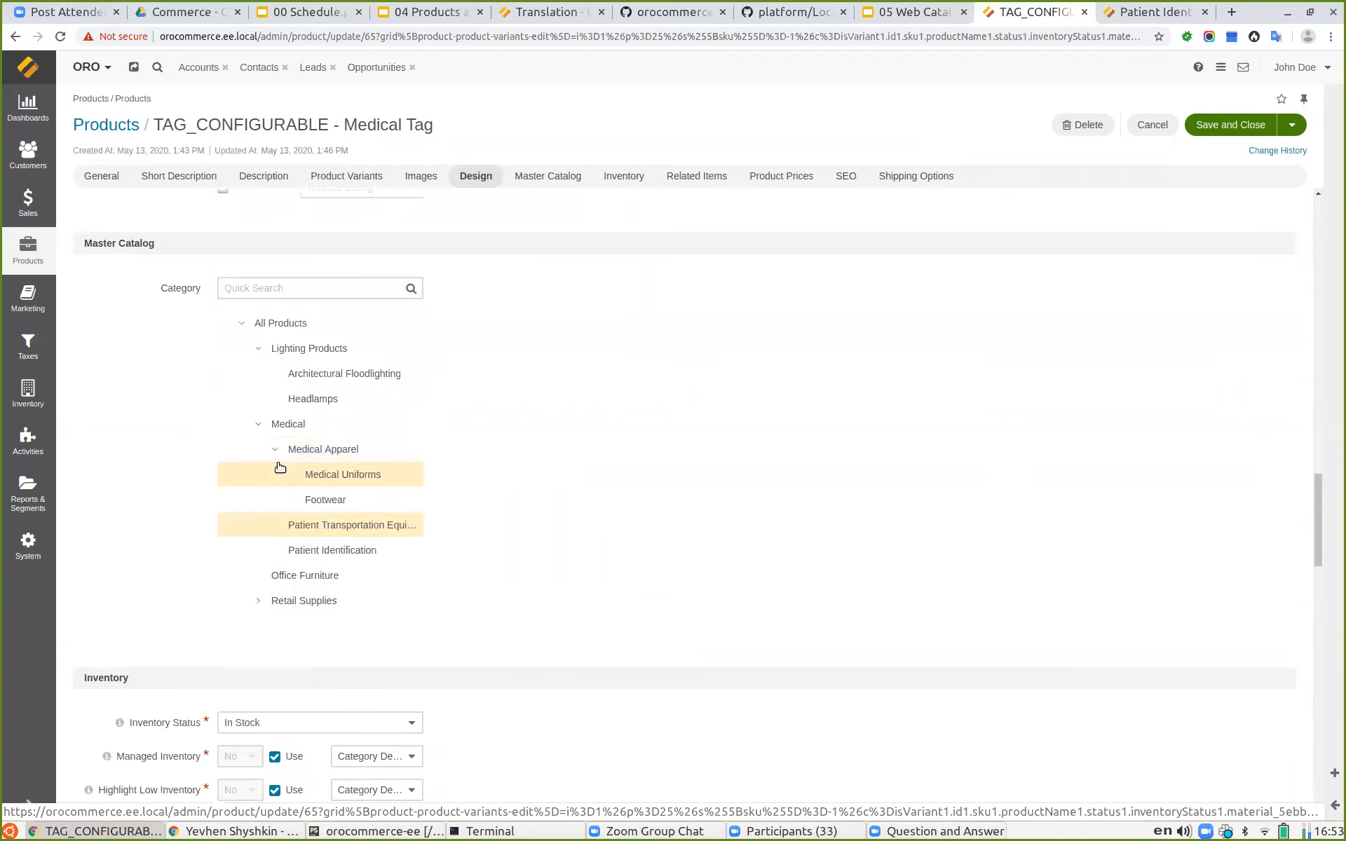
pyautogui.click(265, 288)
pyautogui.write('head')
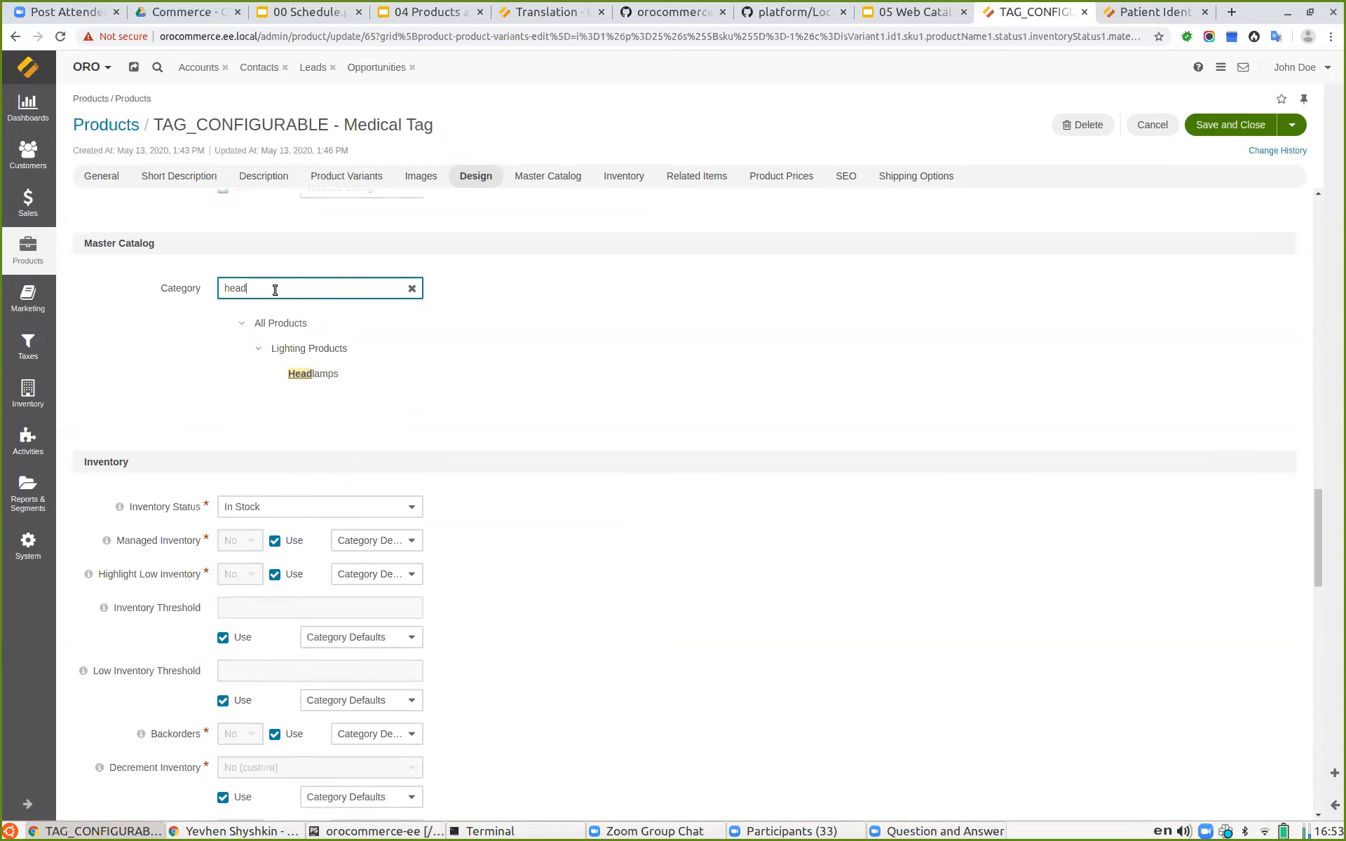
pyautogui.moveTo(276, 290); pyautogui.dragTo(204, 281)
pyautogui.press('BackSpace')
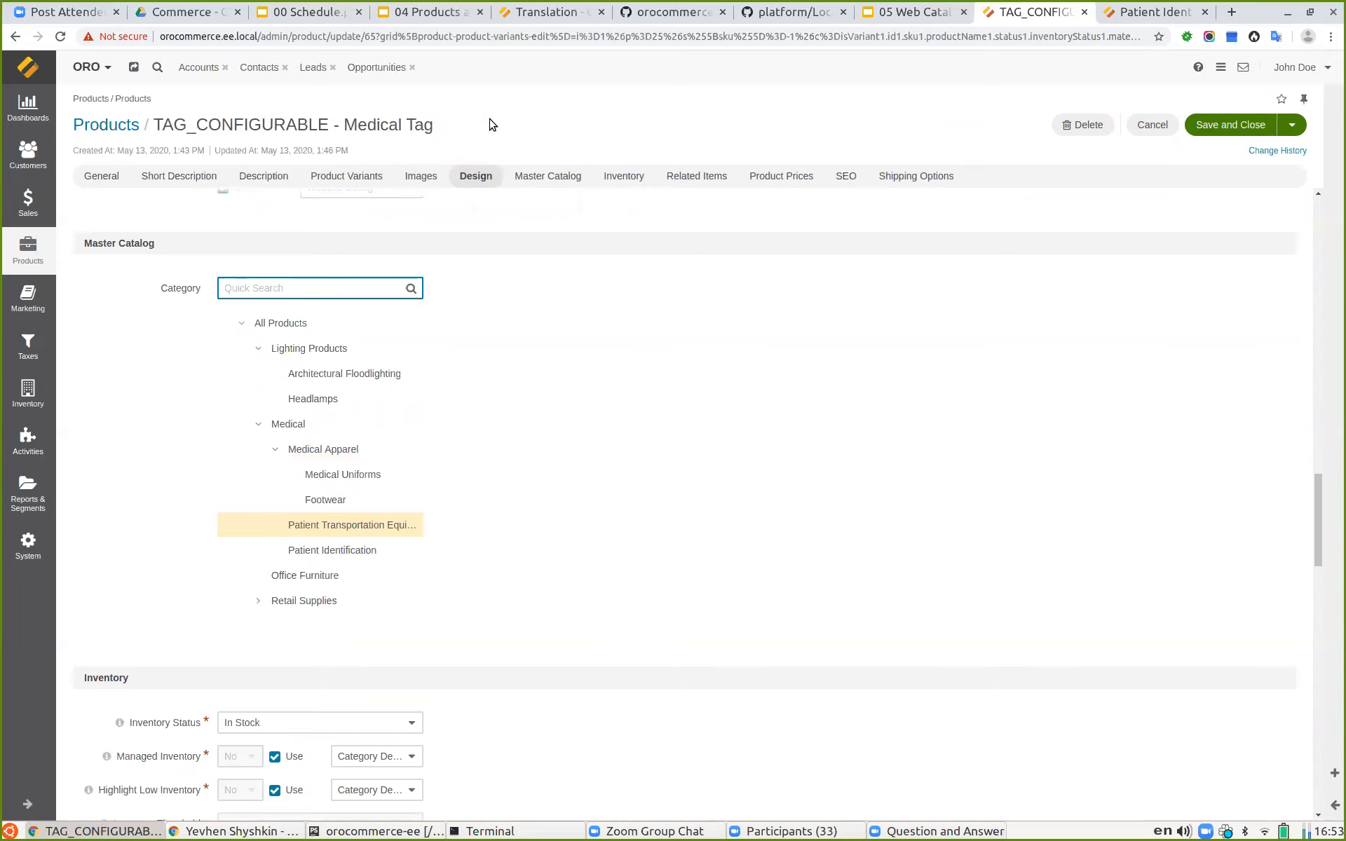
# Step: Switch to the 04 Products and Master Catalog - Theory presentation and start presenting it
pyautogui.click(424, 16)
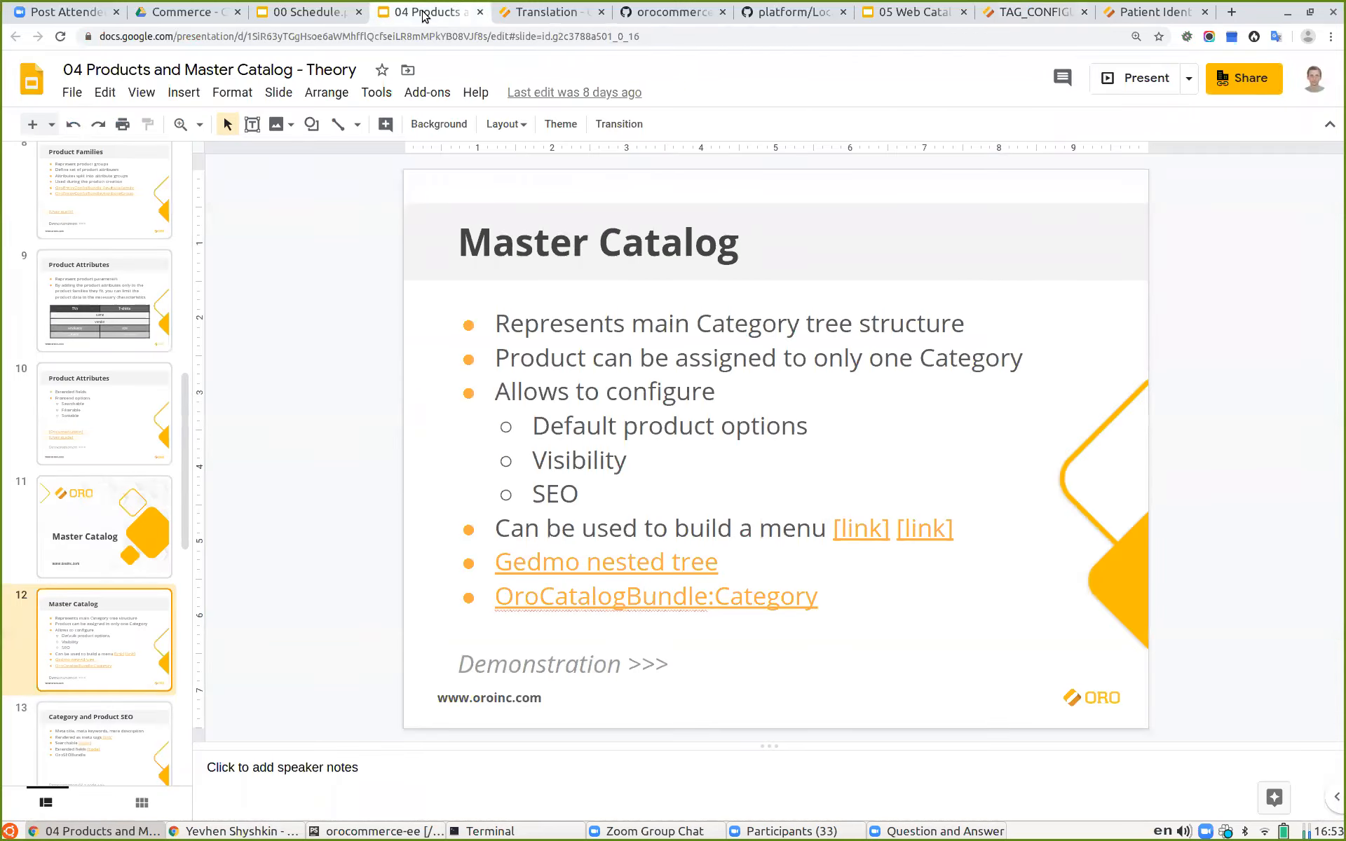
pyautogui.click(1141, 79)
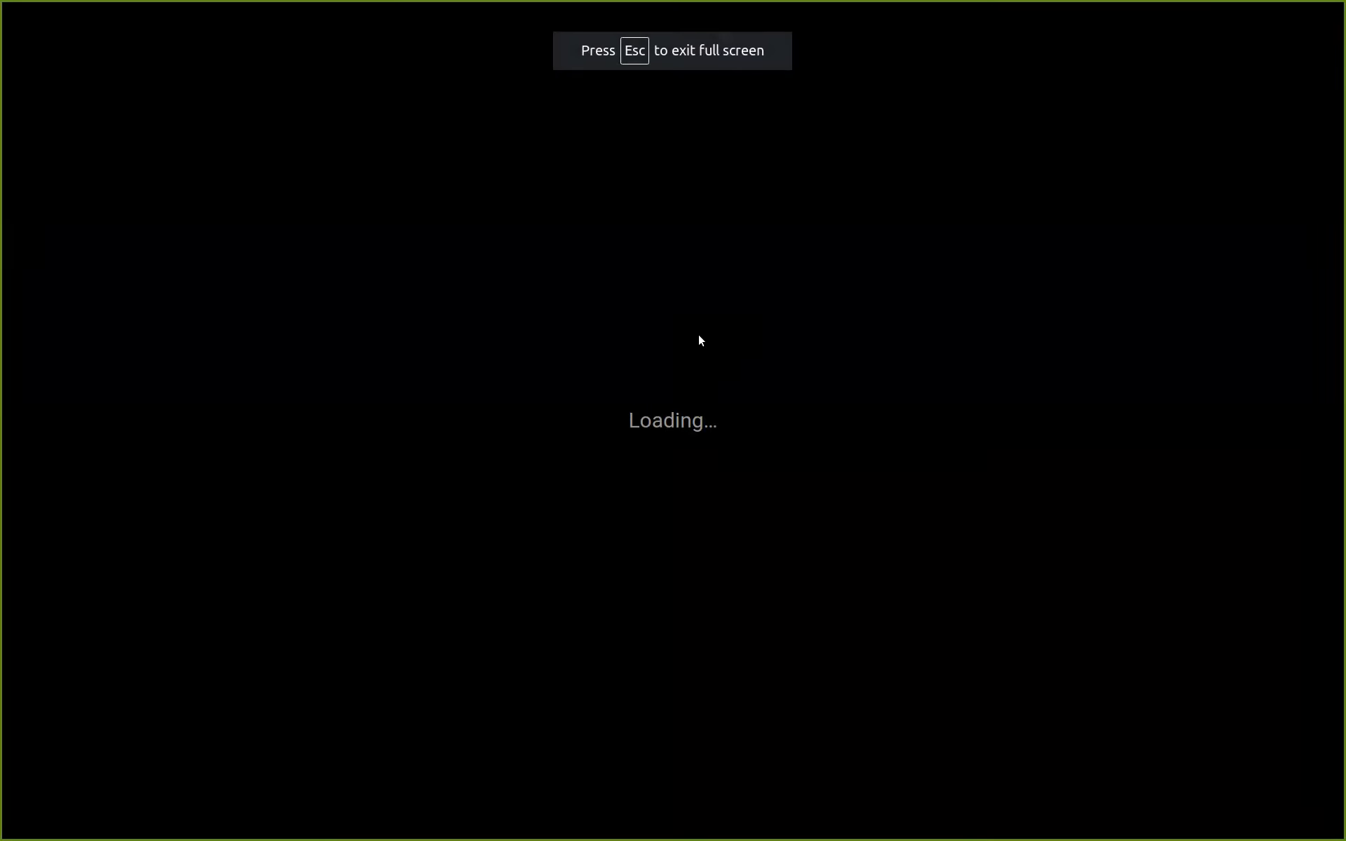
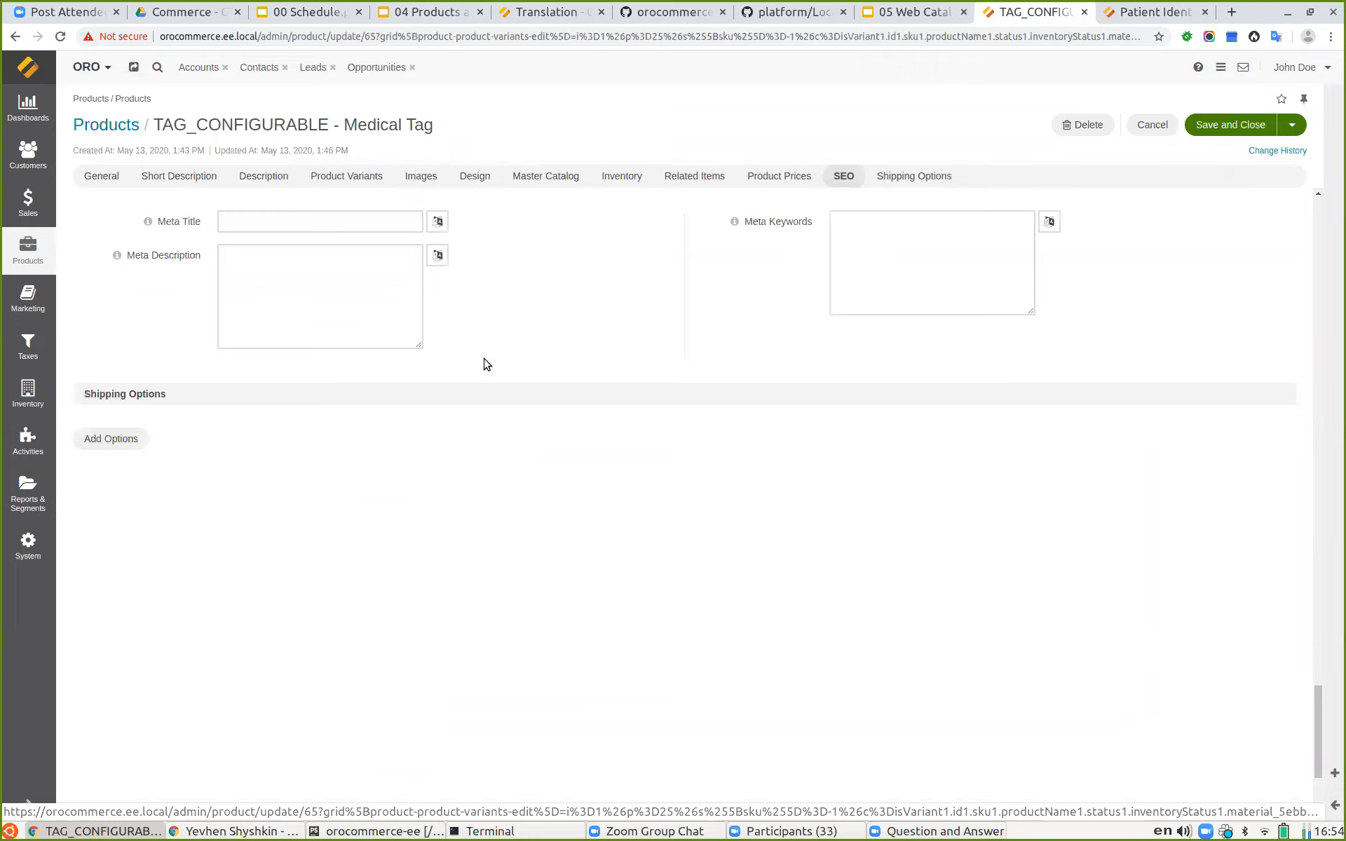
# Step: Fill in the product's SEO fields: meta keywords 777888999, meta title Medical Tag SEO, meta description Medical Tag SEO Description
pyautogui.click(919, 264)
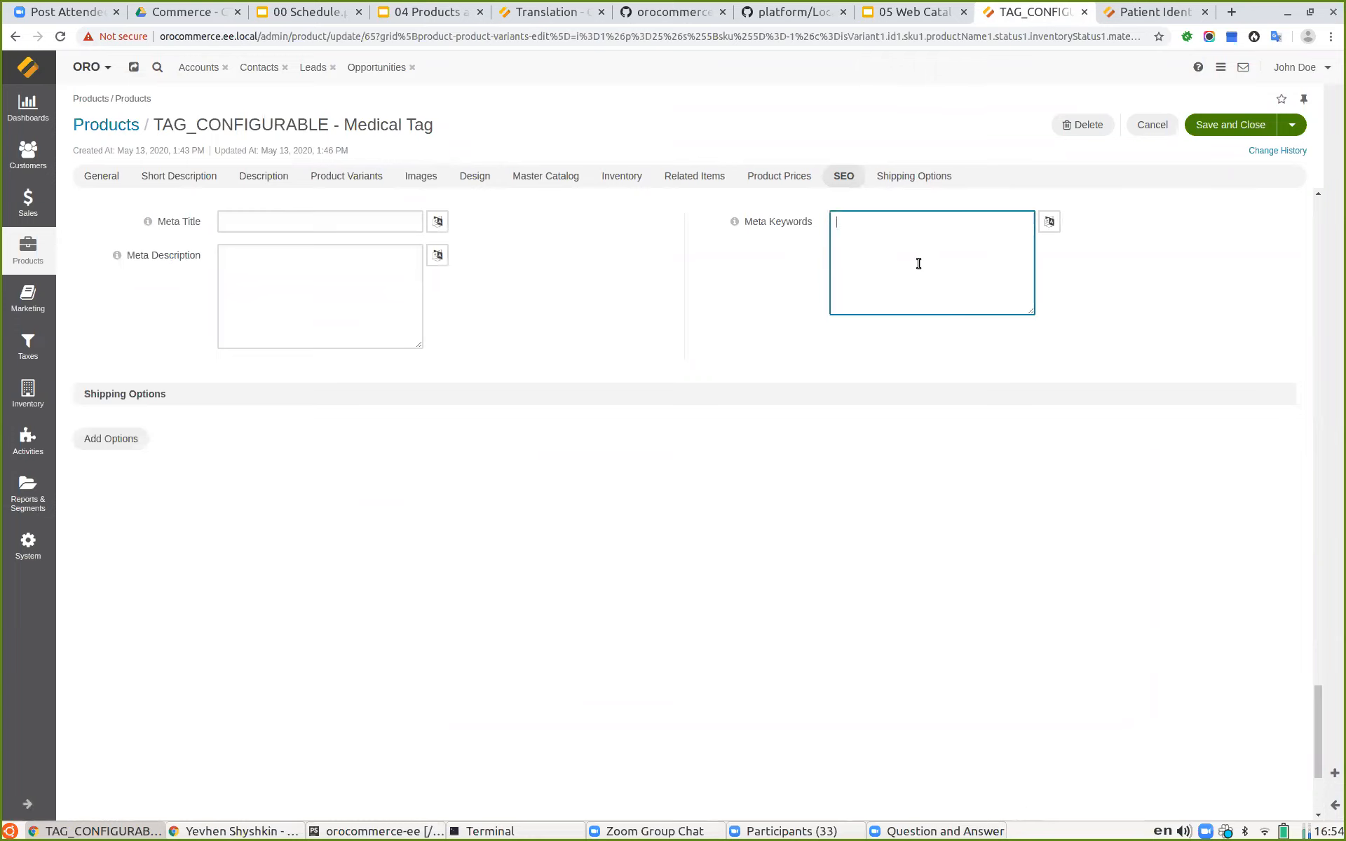
pyautogui.scroll(1, 918, 264)
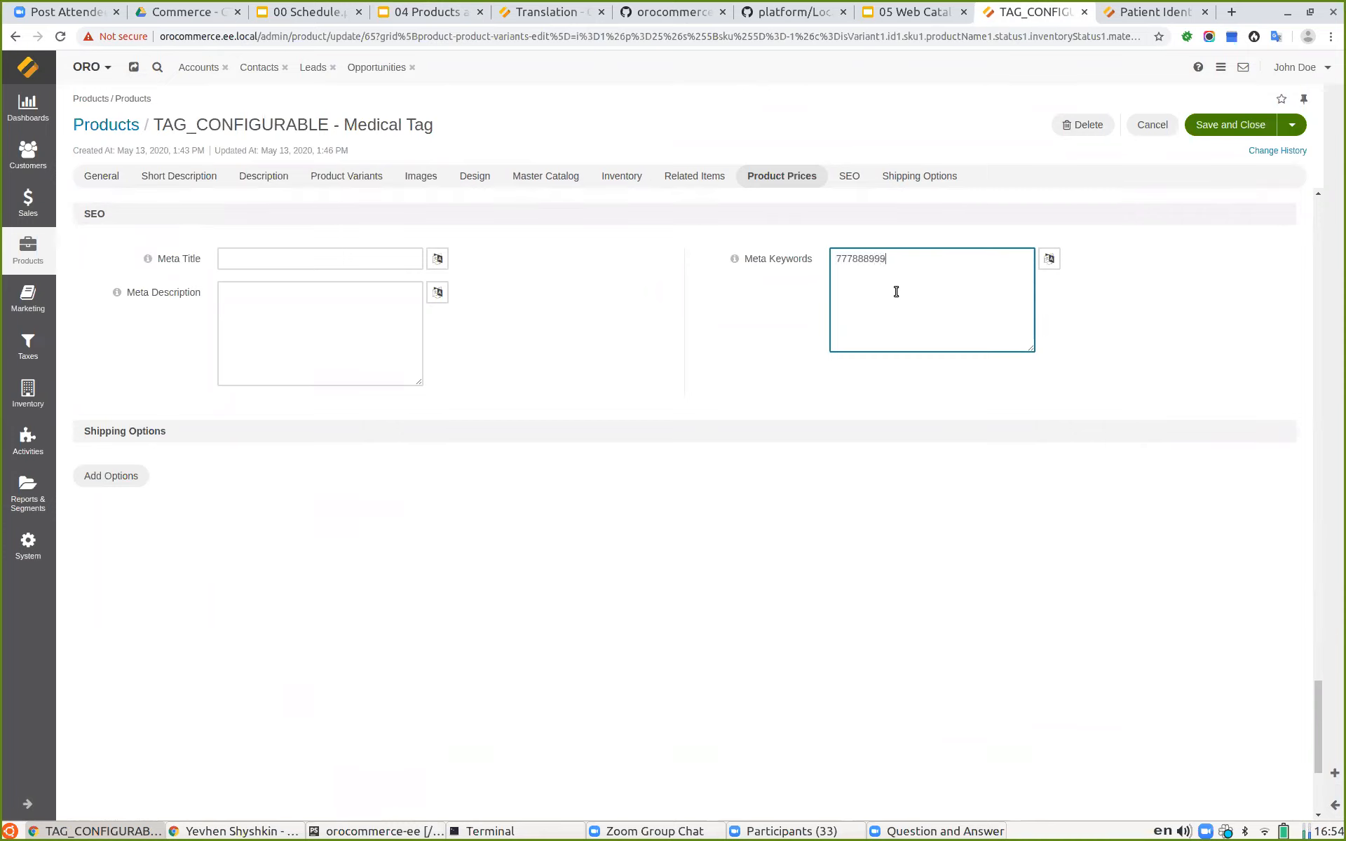
pyautogui.click(226, 259)
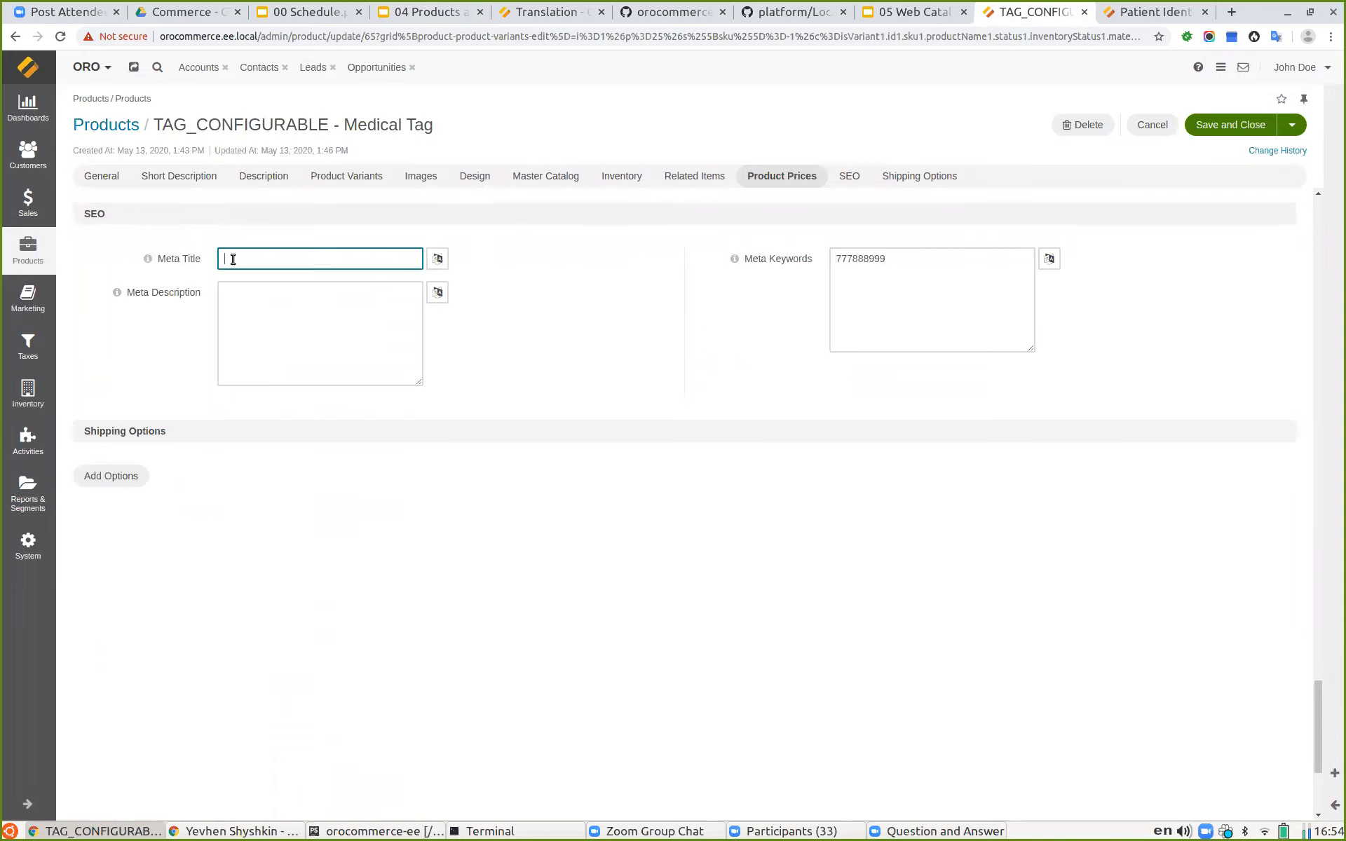
pyautogui.moveTo(346, 130); pyautogui.dragTo(434, 126)
pyautogui.hotkey('ctrl', 'c')
pyautogui.click(264, 260)
pyautogui.hotkey('ctrl', 'v')
pyautogui.click(351, 315)
pyautogui.hotkey('ctrl', 'v')
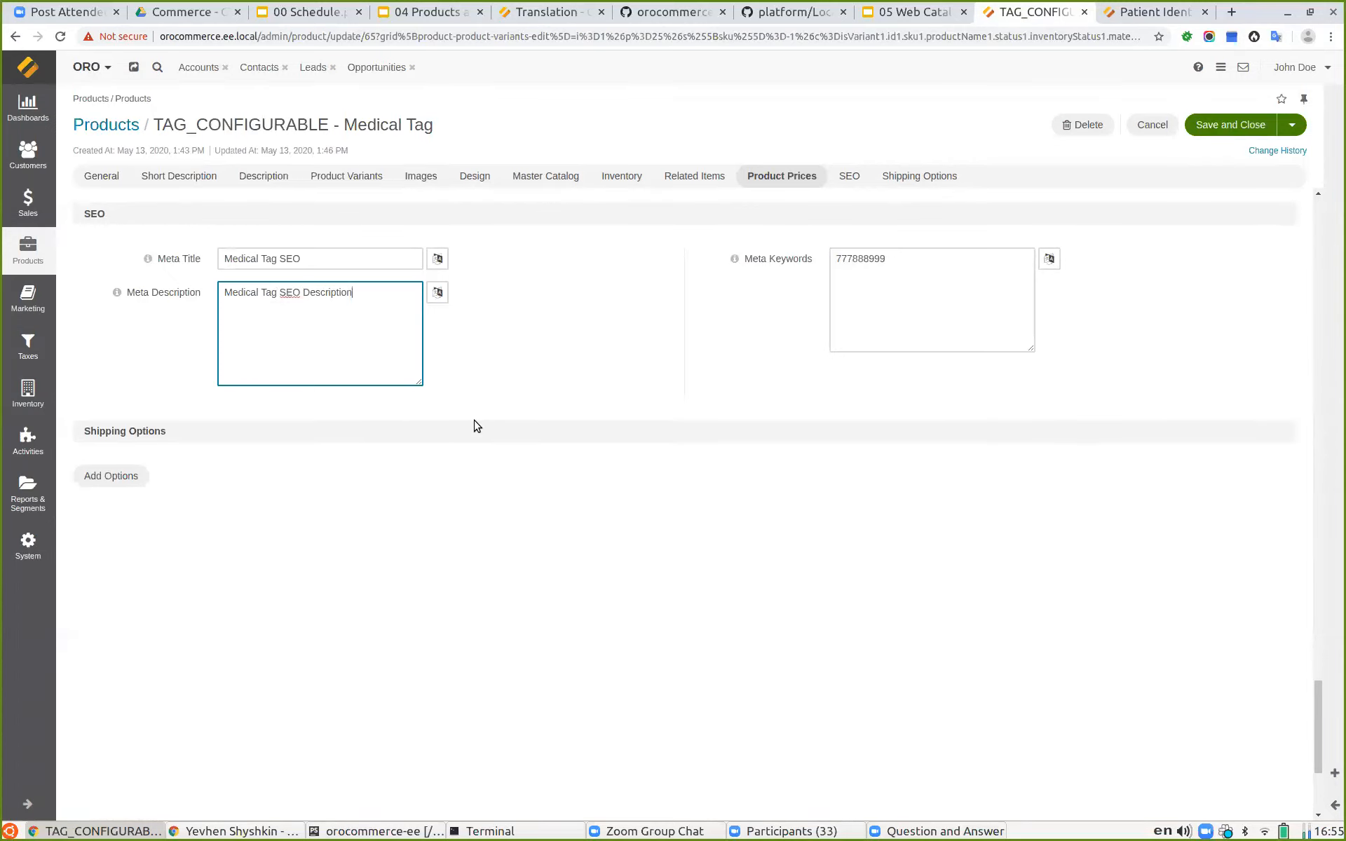
# Step: Save and close the Medical Tag product with its new SEO values
pyautogui.click(437, 258)
pyautogui.click(437, 258)
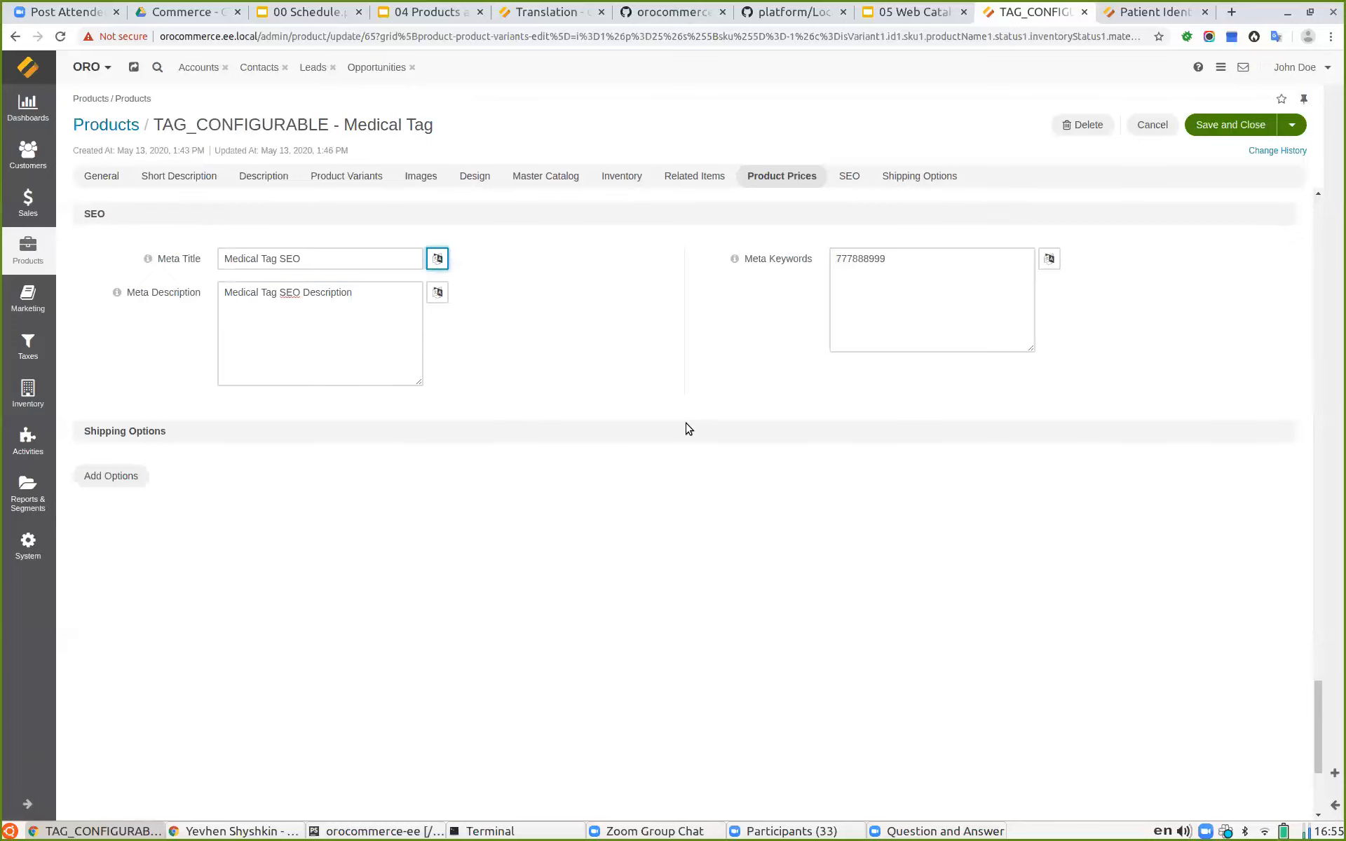
pyautogui.click(1206, 119)
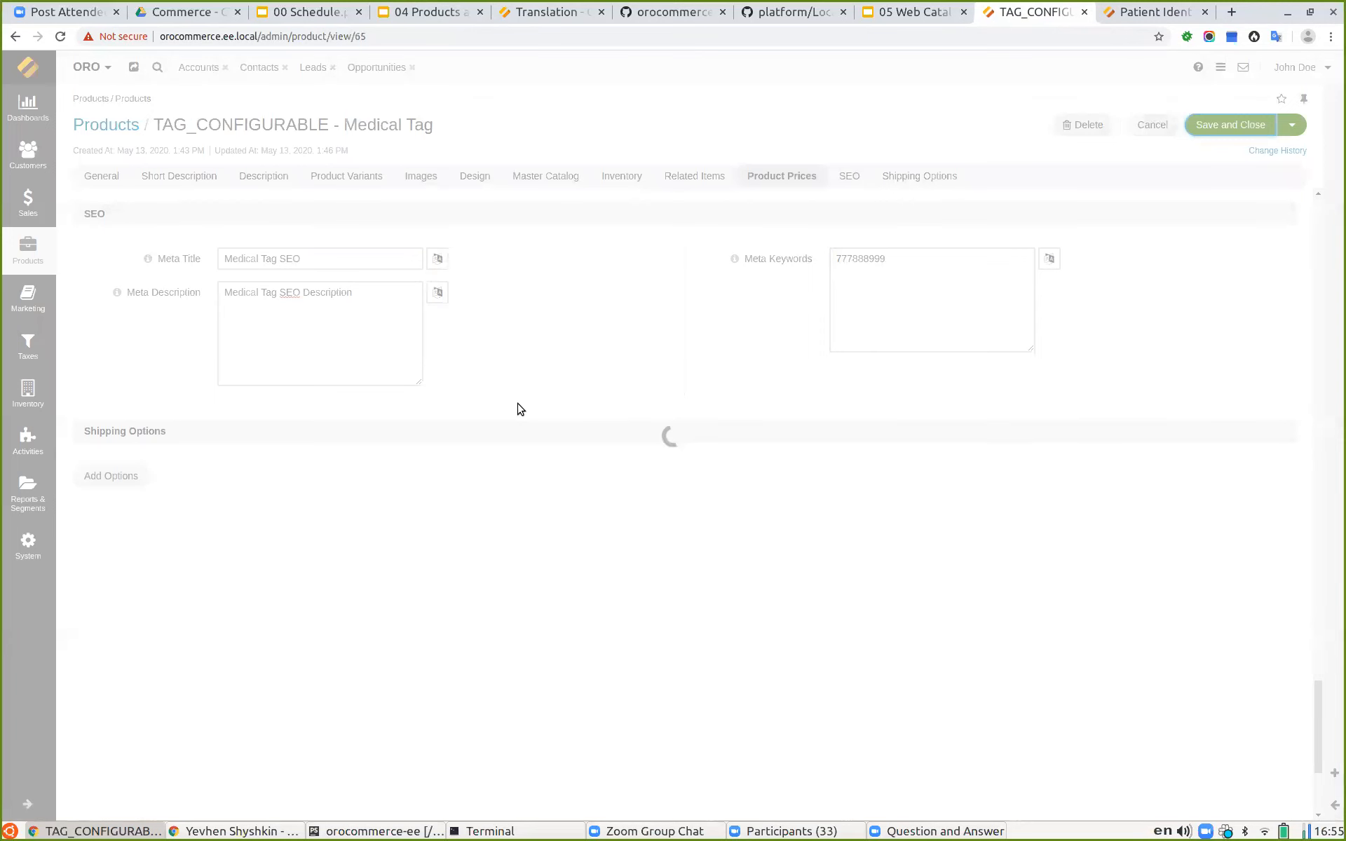
# Step: Open the Medical Tag product page on the storefront's Patient Identification listing
pyautogui.doubleClick(239, 128)
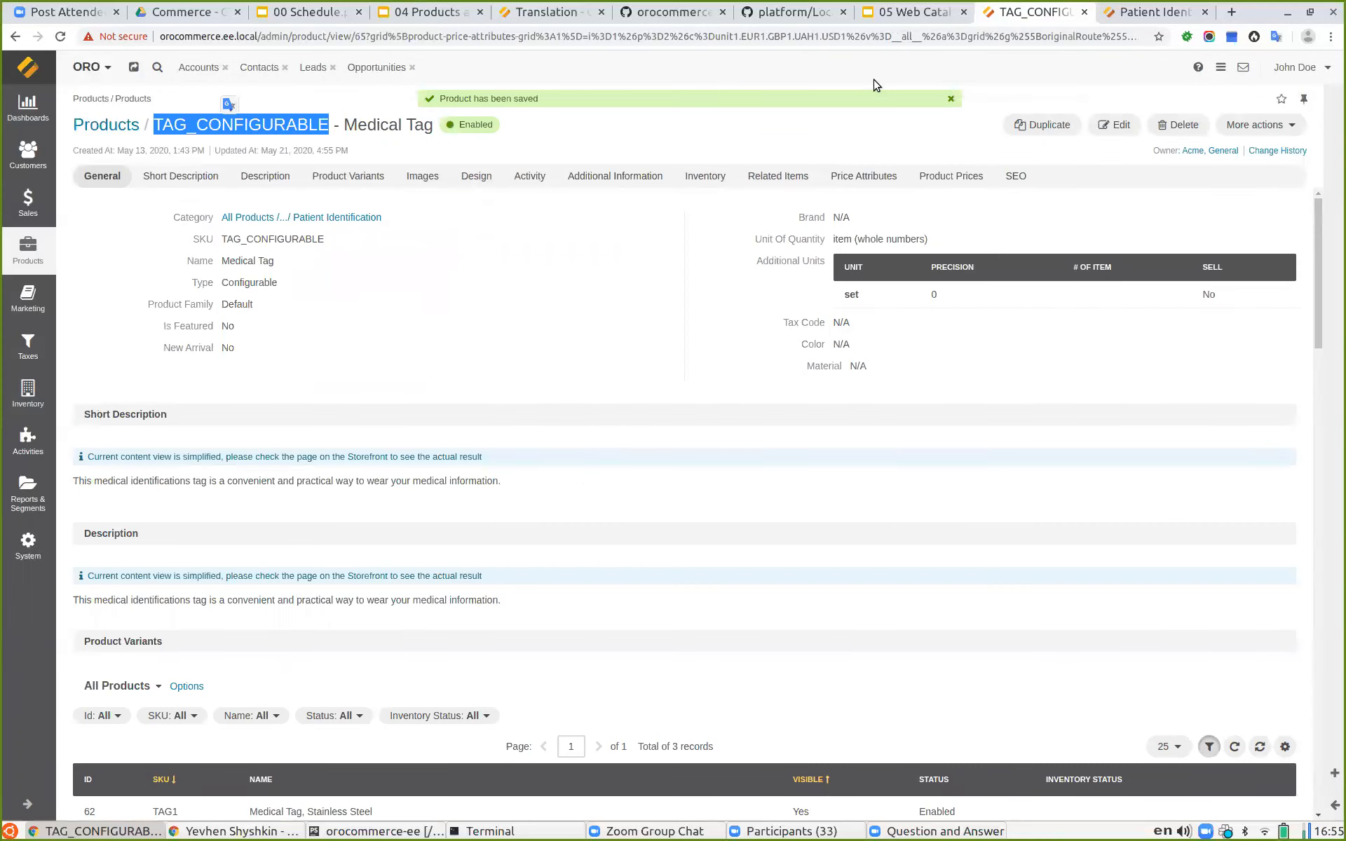
pyautogui.click(1139, 16)
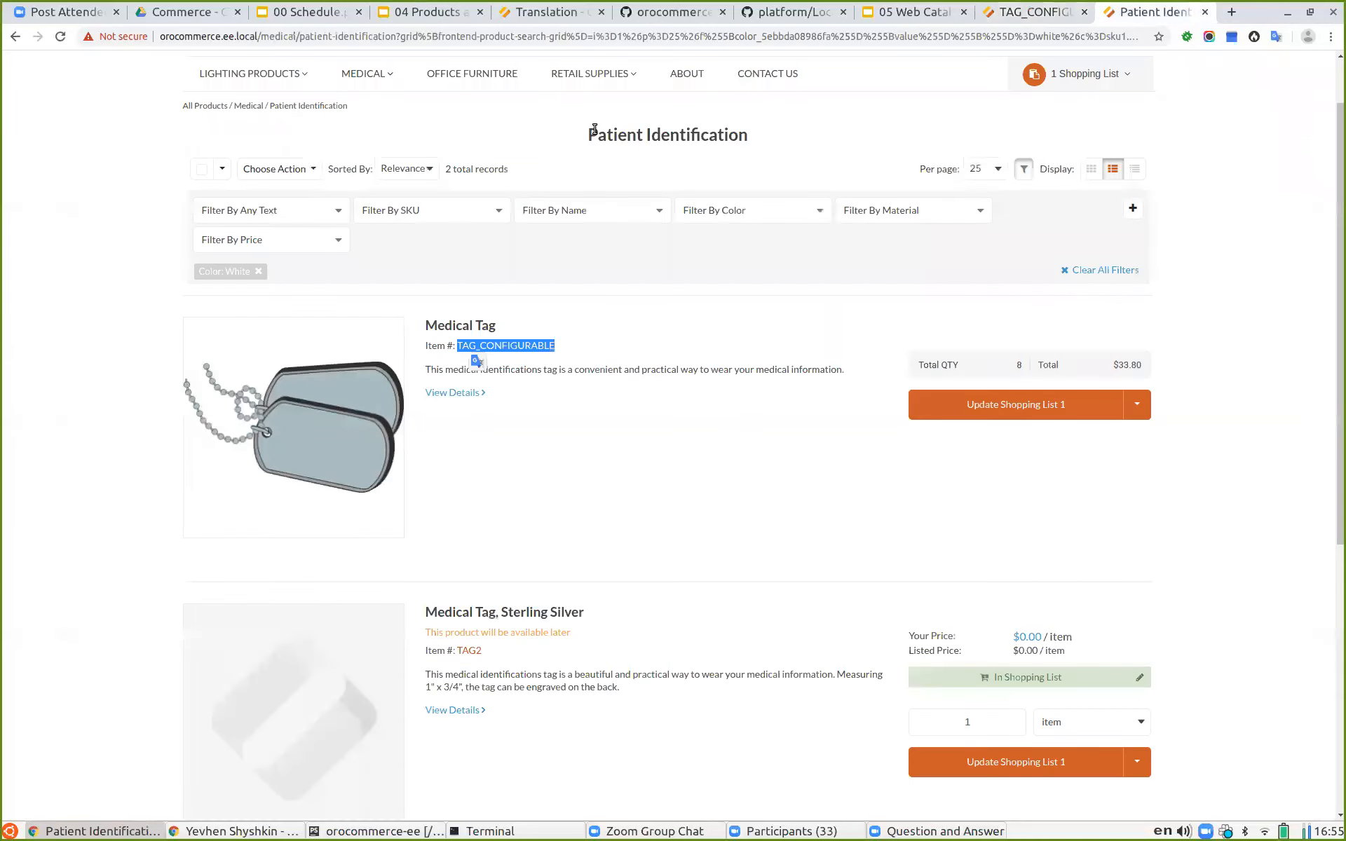
pyautogui.click(480, 326)
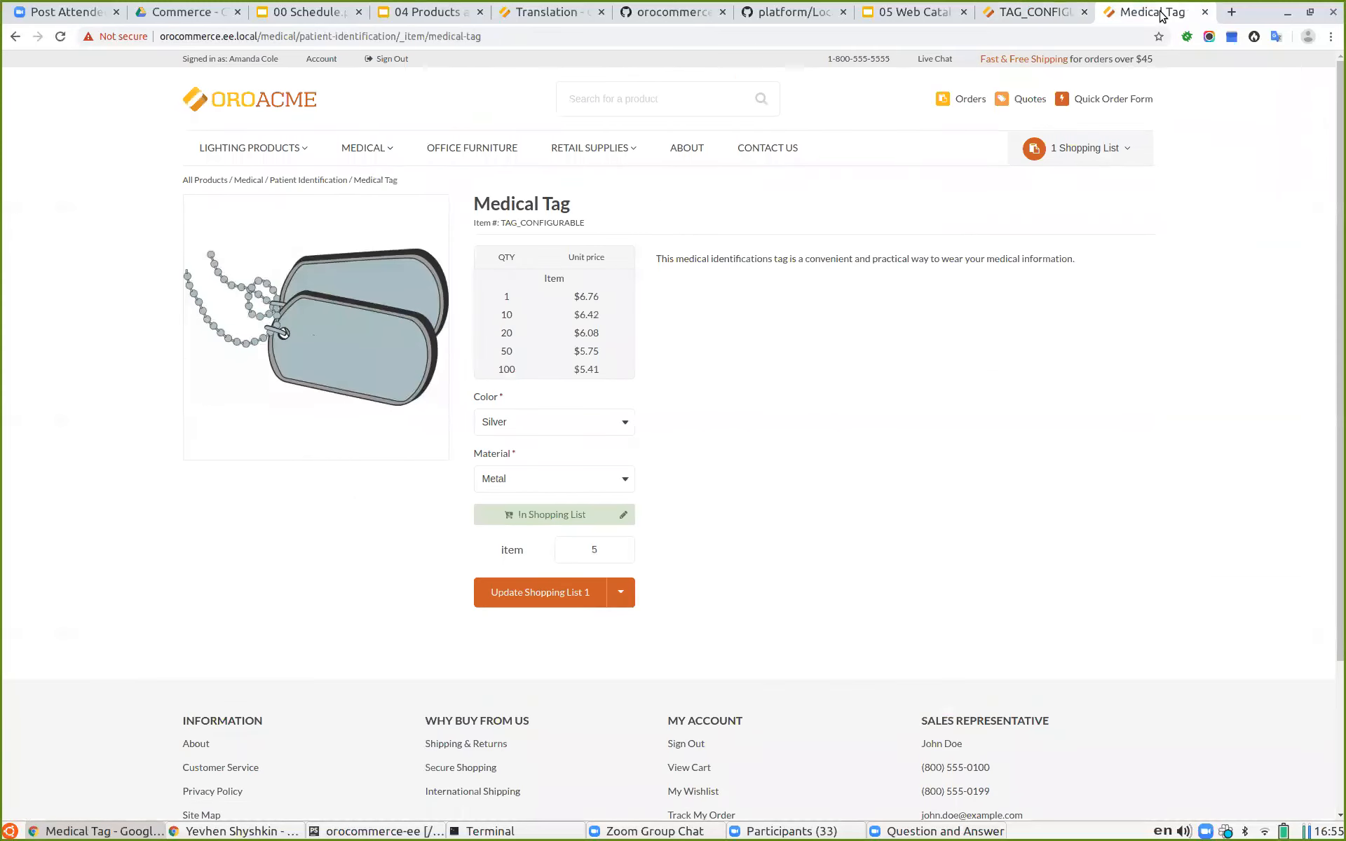
# Step: Inspect the page's meta title, description and keywords tags in the browser developer tools
pyautogui.hotkey('ctrl', 'shift', 'i')
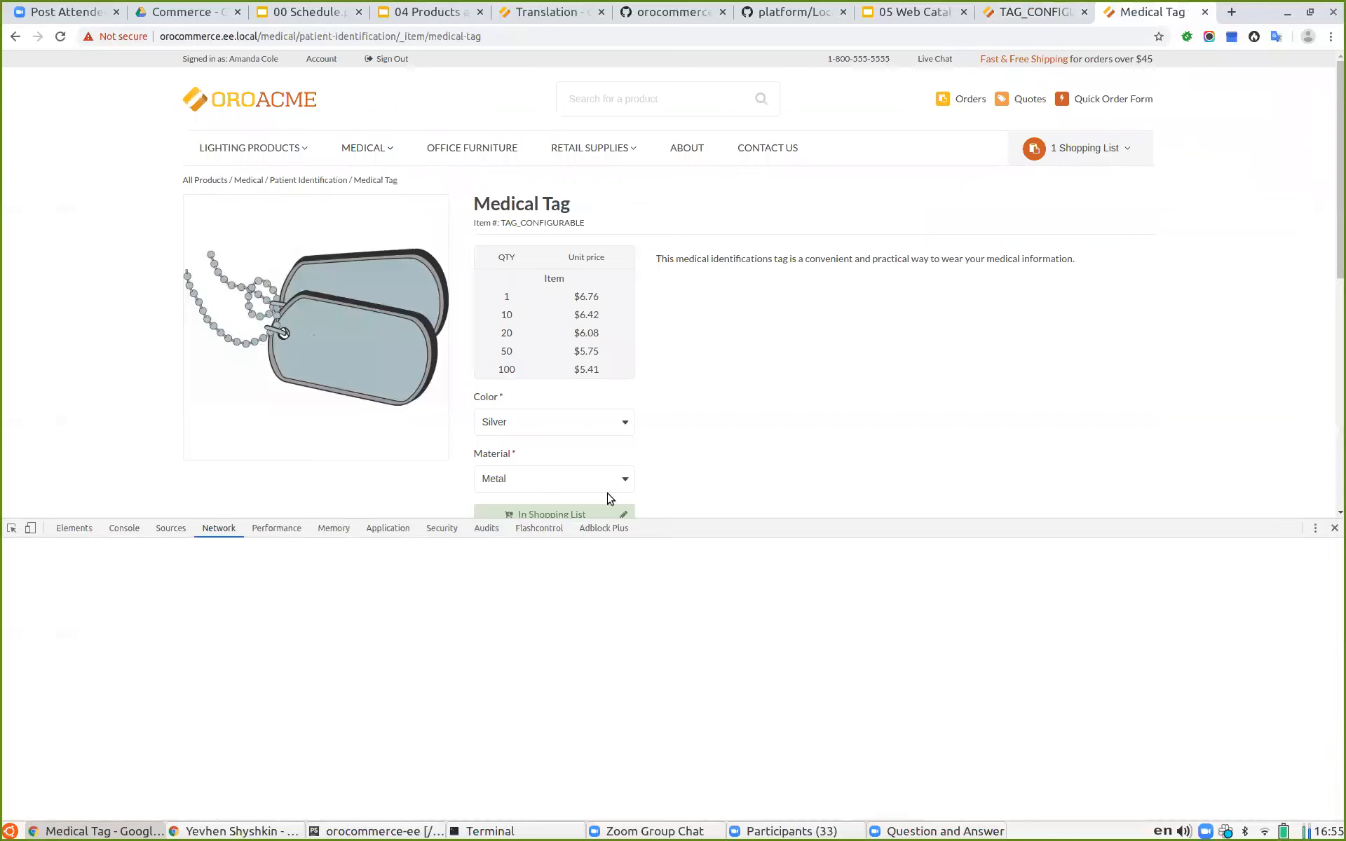
pyautogui.click(120, 527)
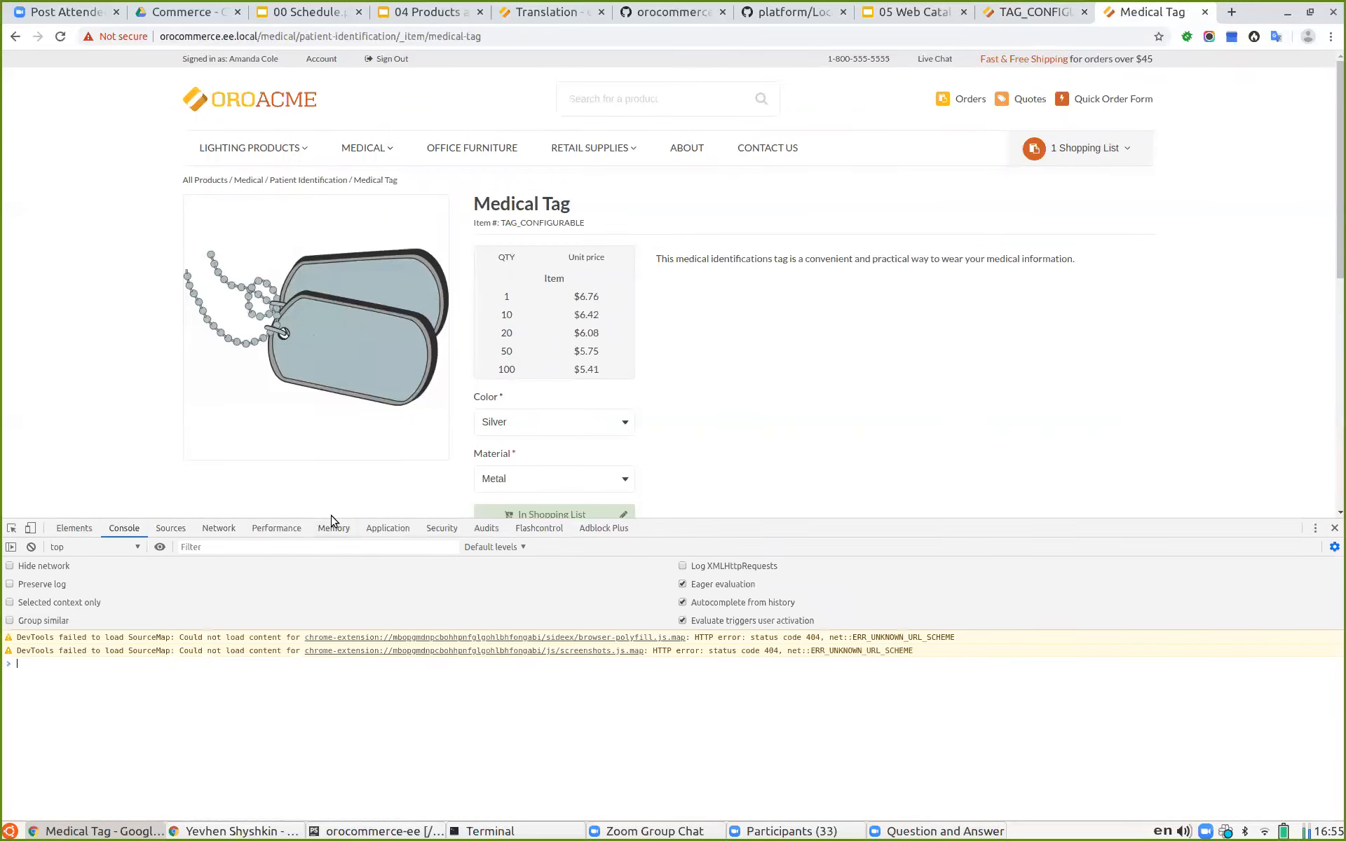
pyautogui.moveTo(359, 520); pyautogui.dragTo(75, 484)
pyautogui.click(75, 483)
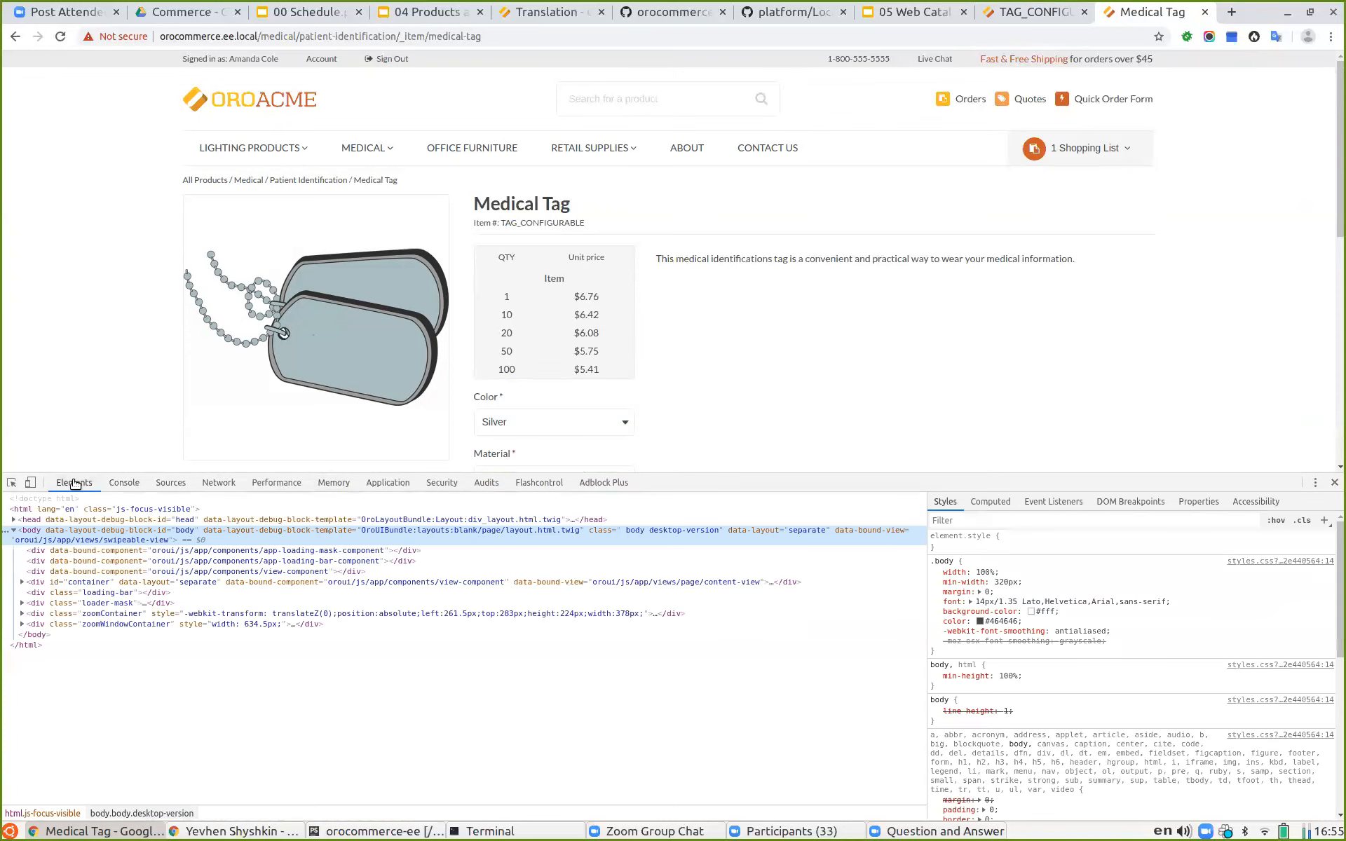
pyautogui.hotkey('ctrl', 'f')
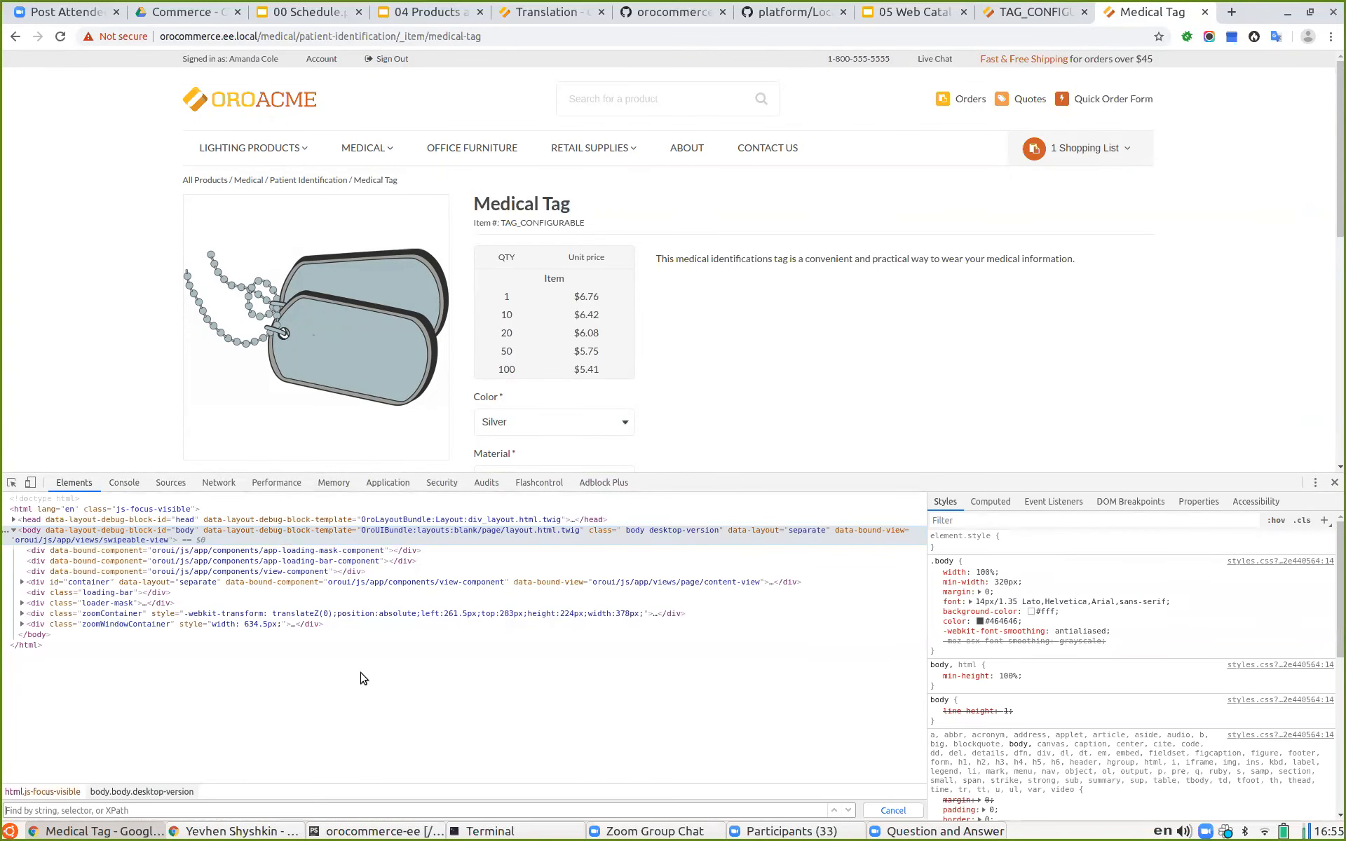
pyautogui.write('meta')
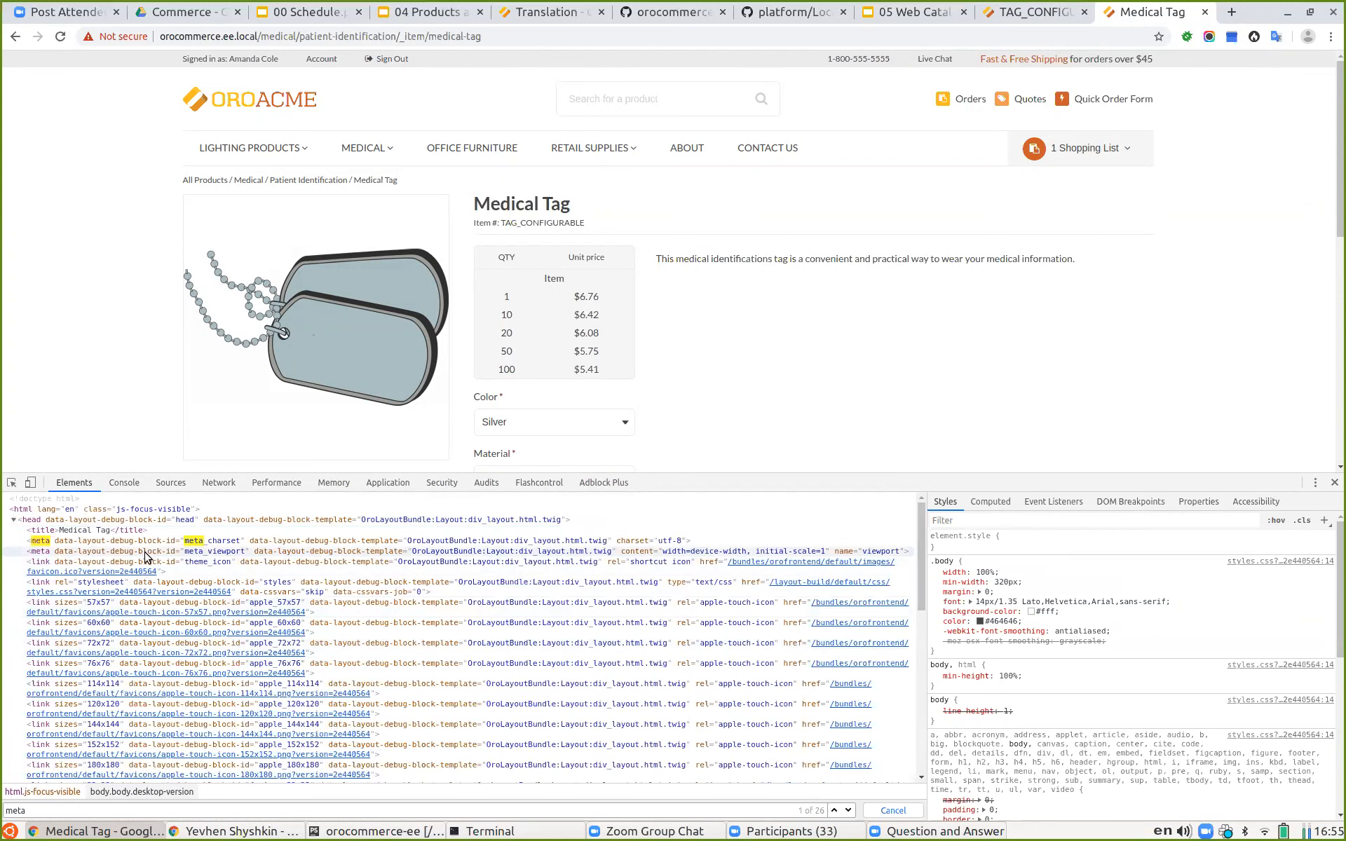
pyautogui.scroll(-5, 140, 574)
pyautogui.scroll(-2, 147, 566)
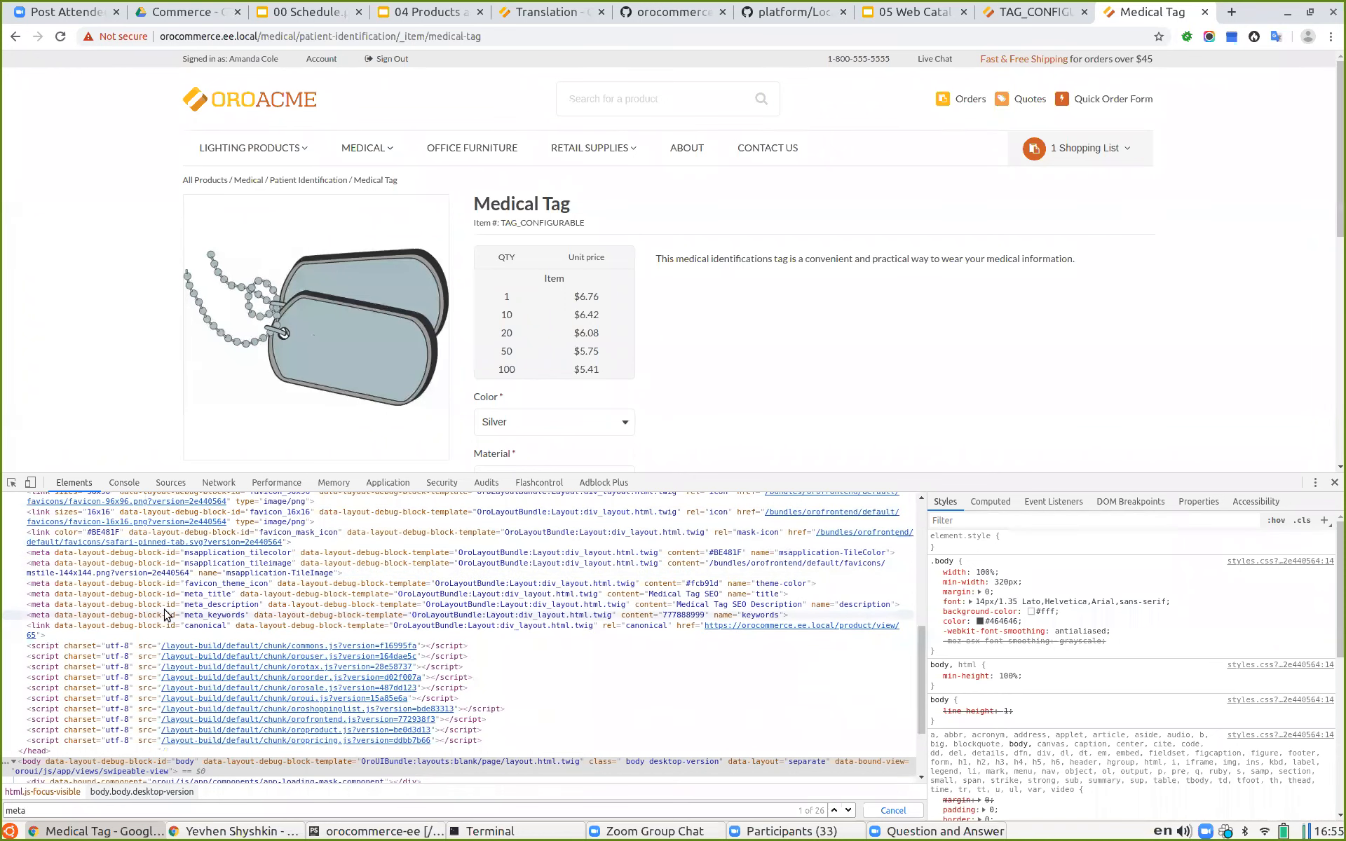
pyautogui.click(96, 596)
pyautogui.click(99, 606)
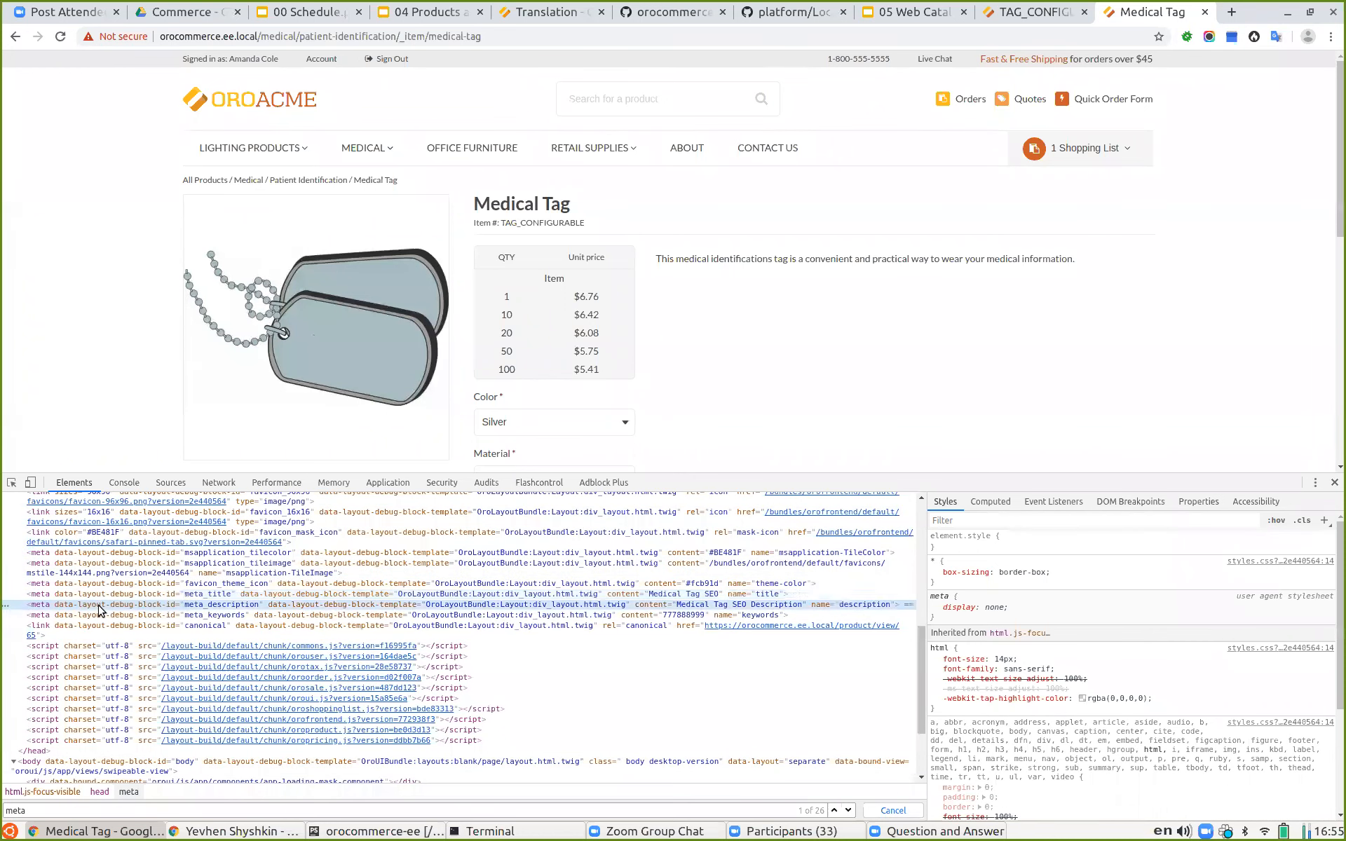
pyautogui.click(102, 615)
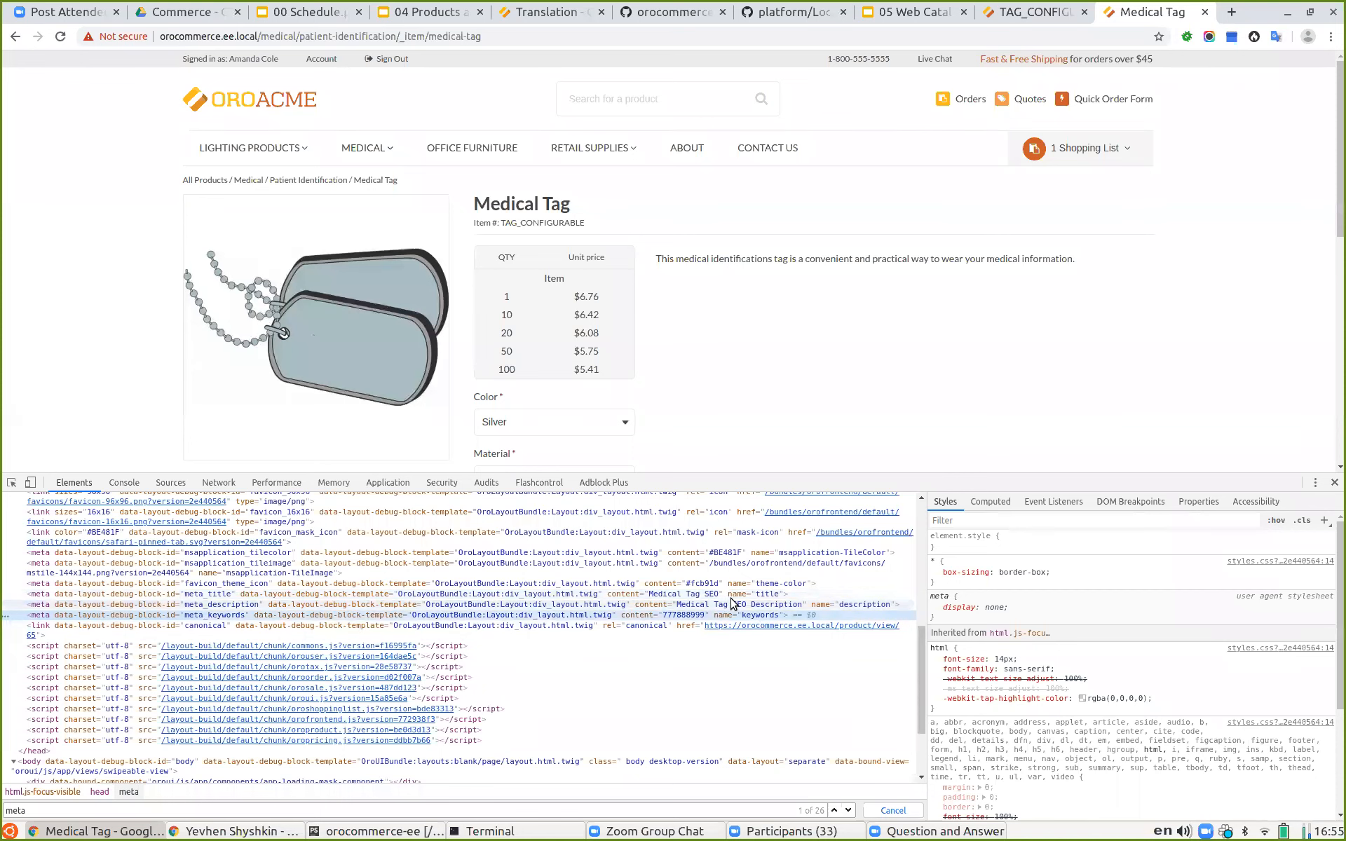
# Step: Search the storefront for the meta keyword 777888999 and review the results
pyautogui.doubleClick(674, 615)
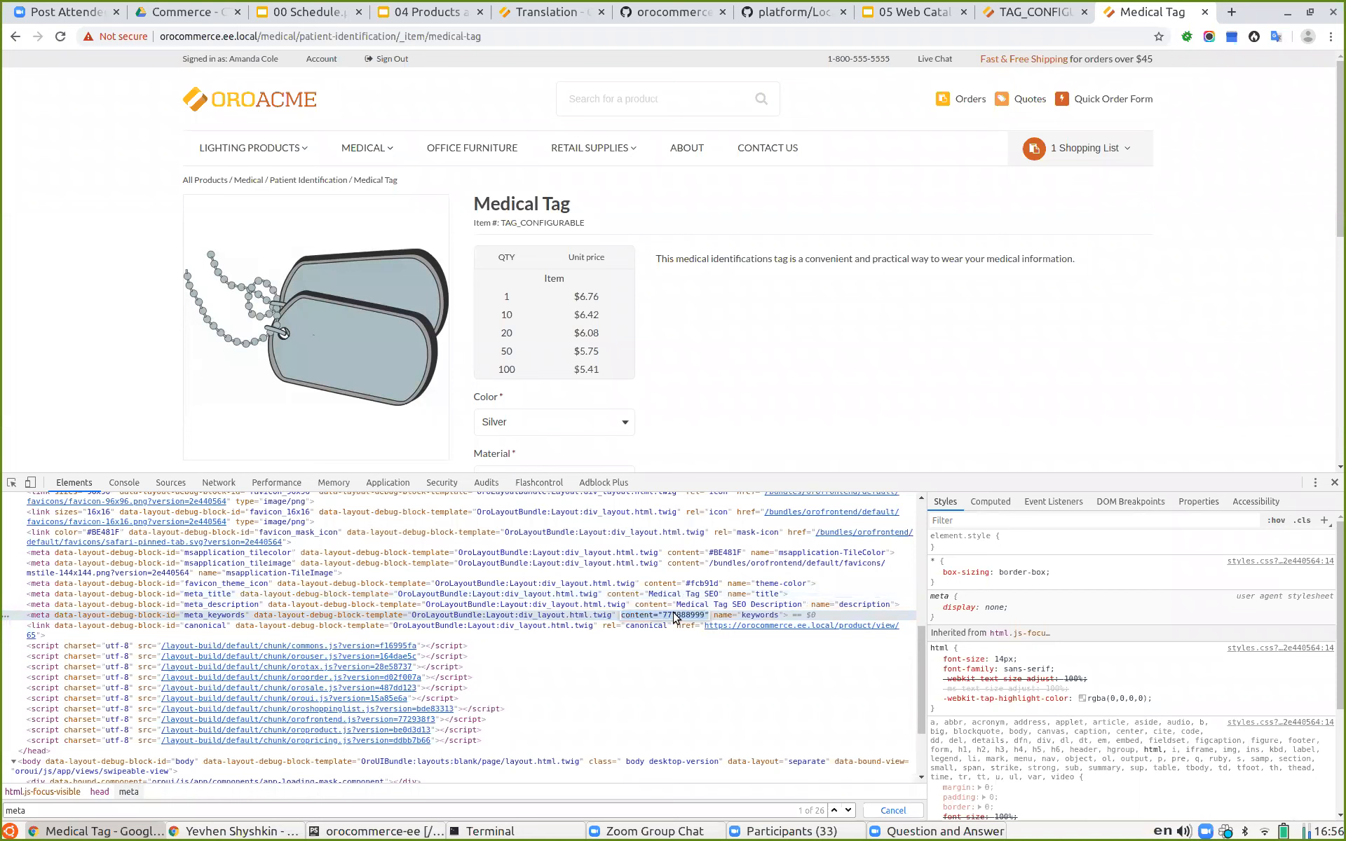
pyautogui.click(603, 101)
pyautogui.hotkey('ctrl', 'v')
pyautogui.press('Return')
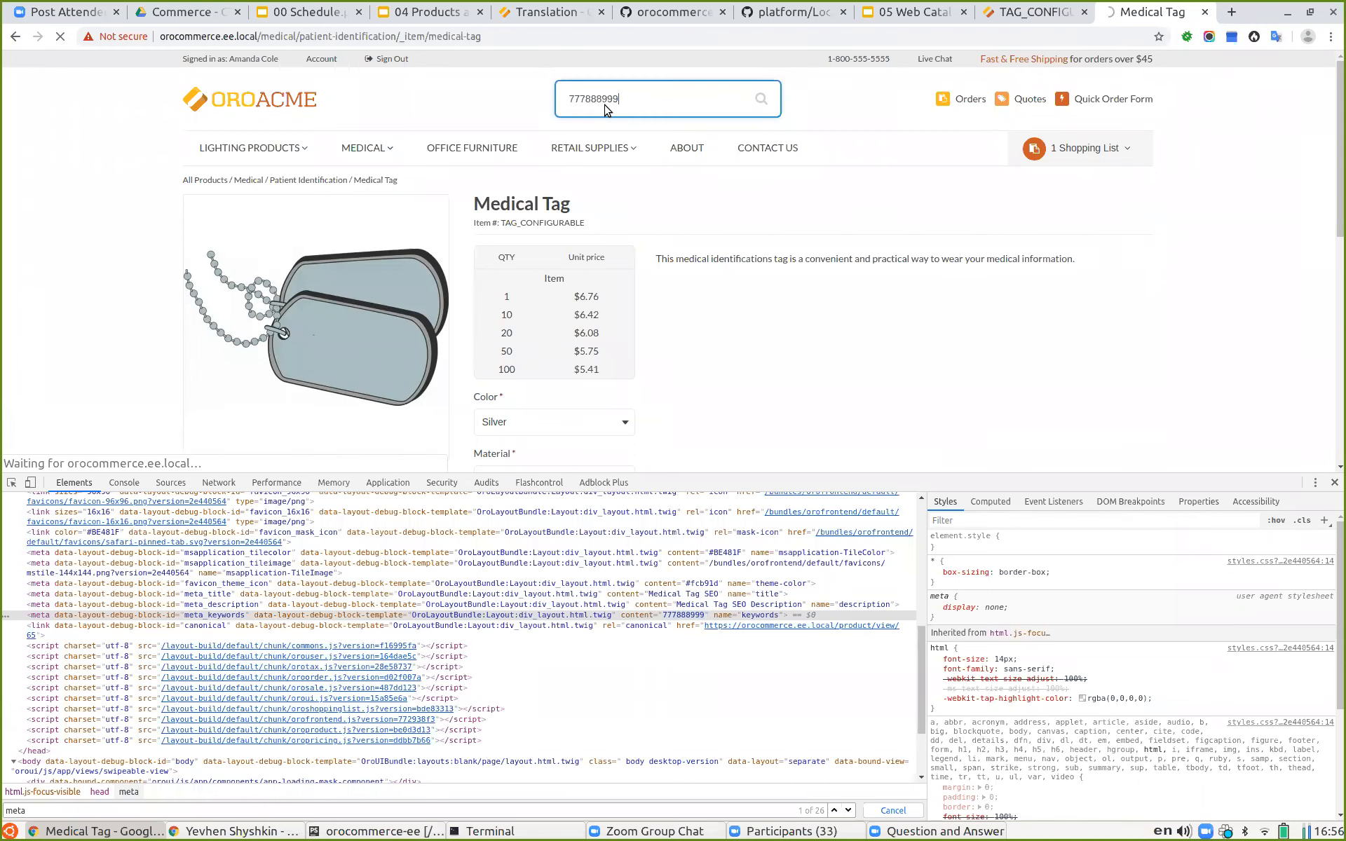
pyautogui.scroll(-3, 616, 322)
pyautogui.scroll(-1, 484, 245)
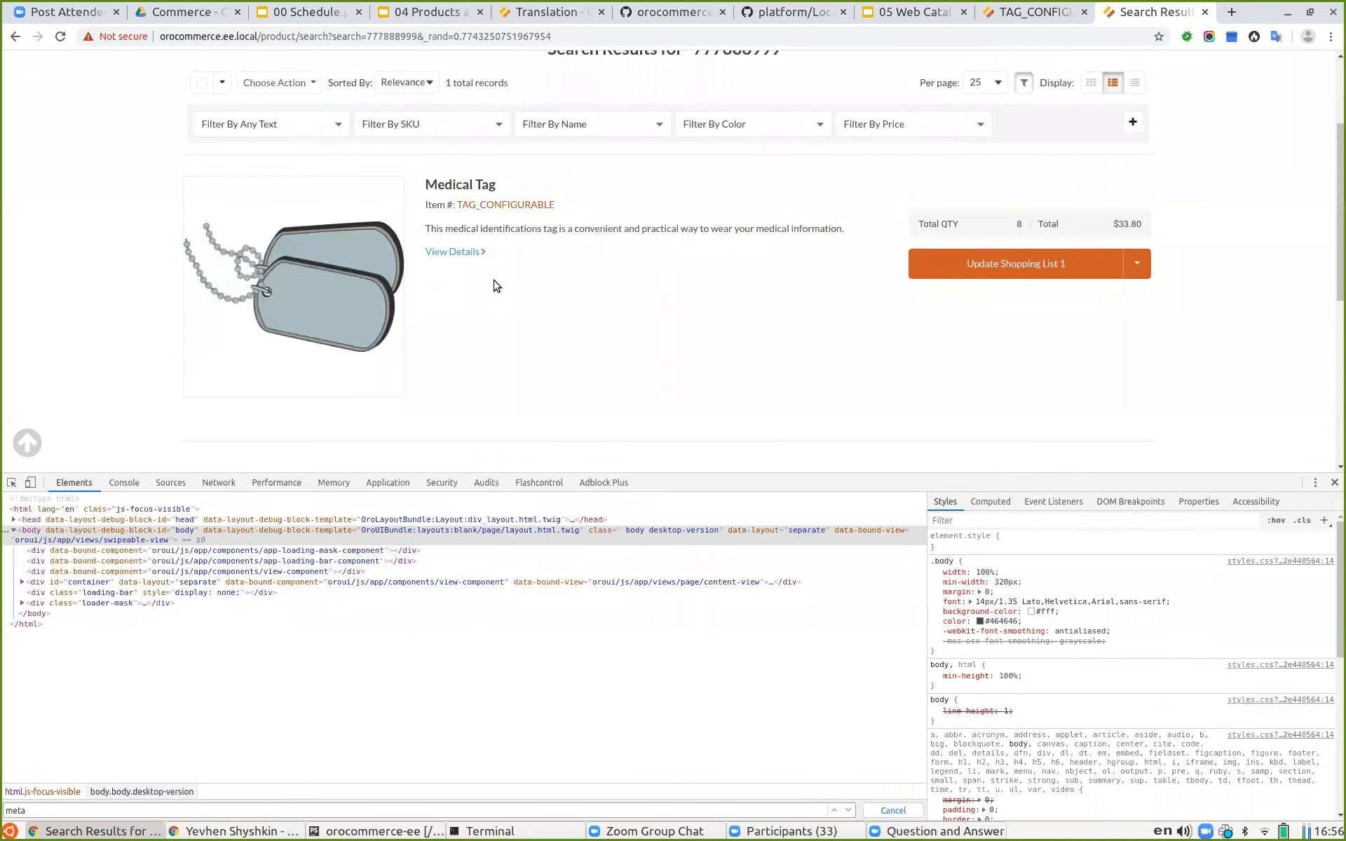
pyautogui.scroll(2, 493, 285)
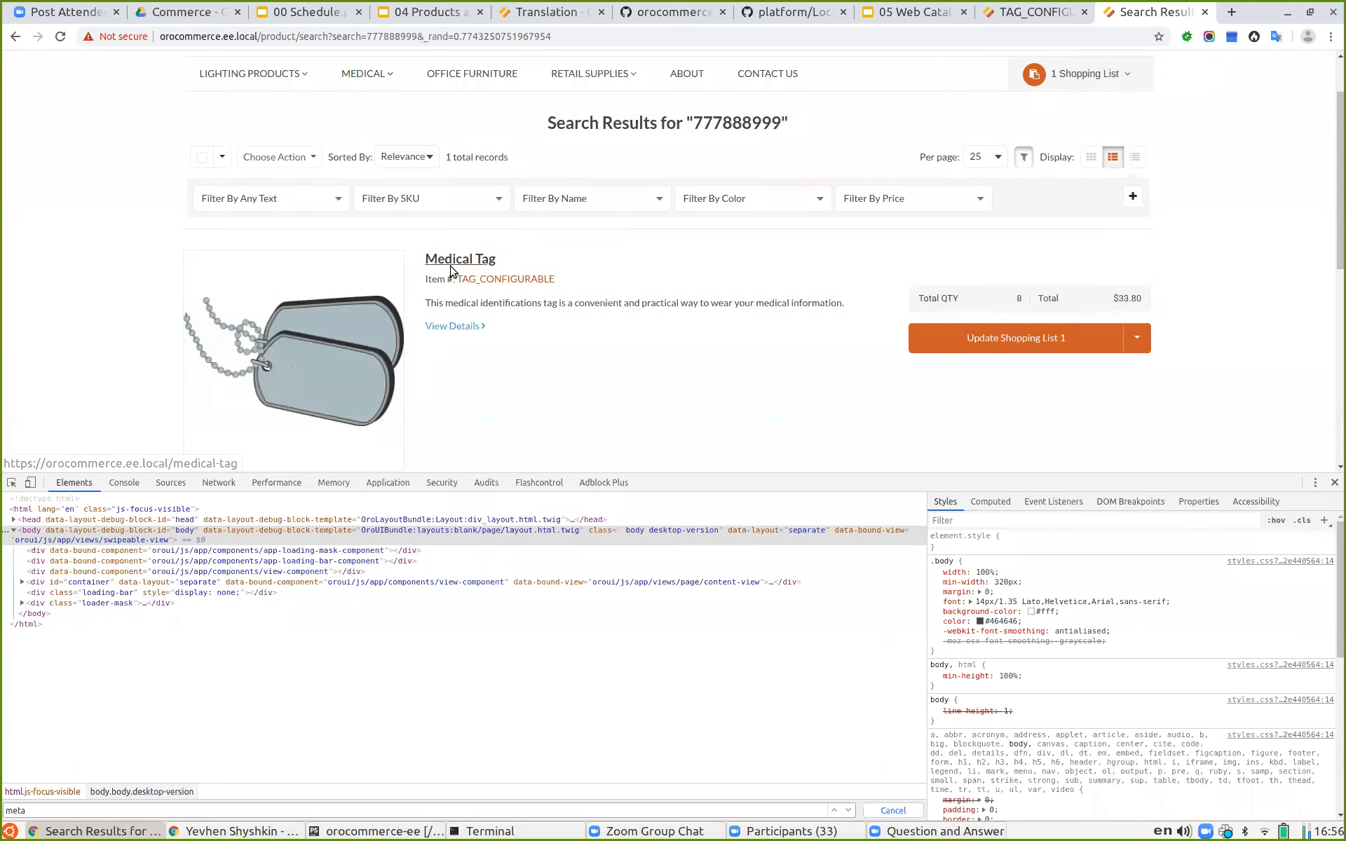
# Step: Present the Category and Product visibility slide of the theory presentation, then exit the slideshow
pyautogui.click(402, 11)
pyautogui.scroll(-3, 140, 434)
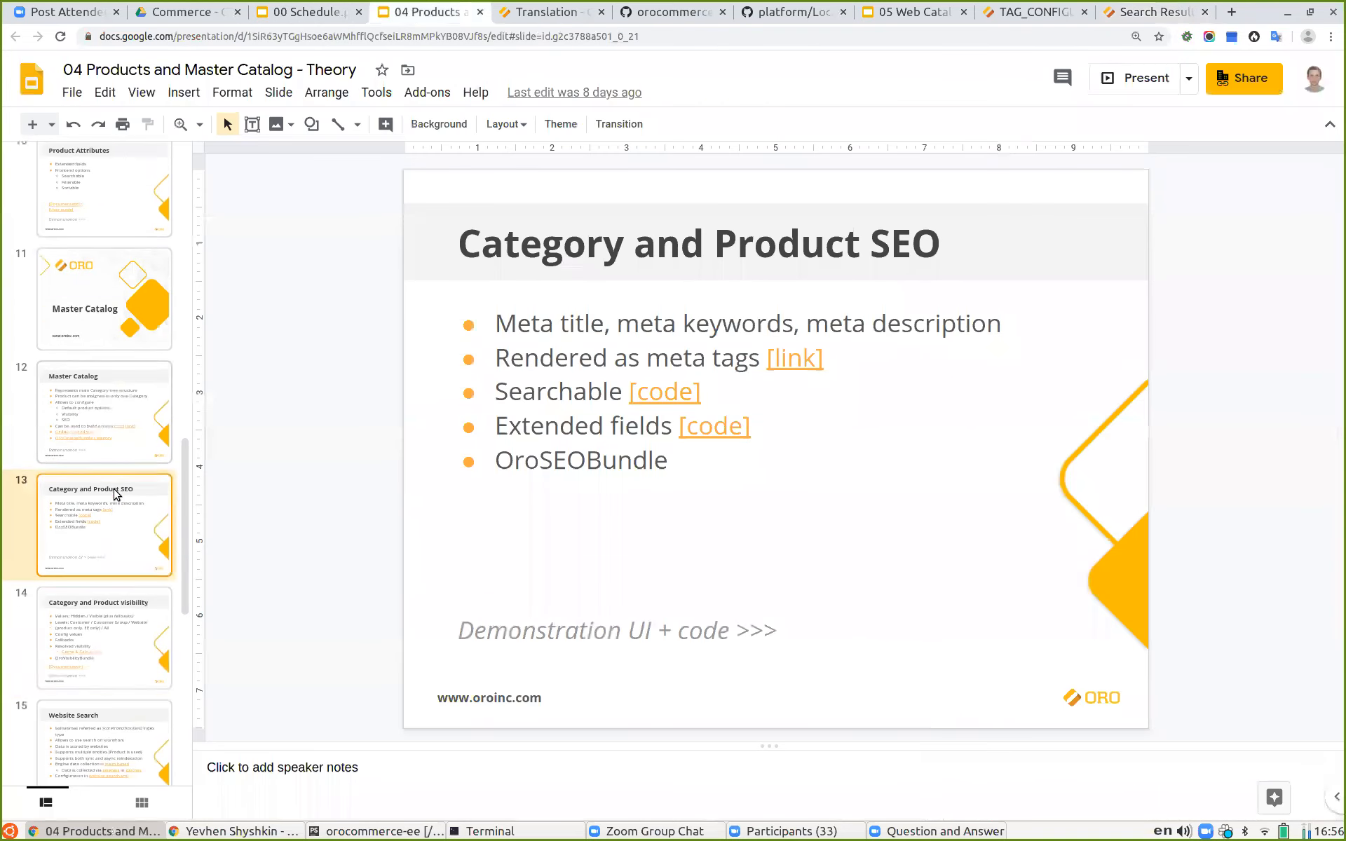
pyautogui.click(106, 599)
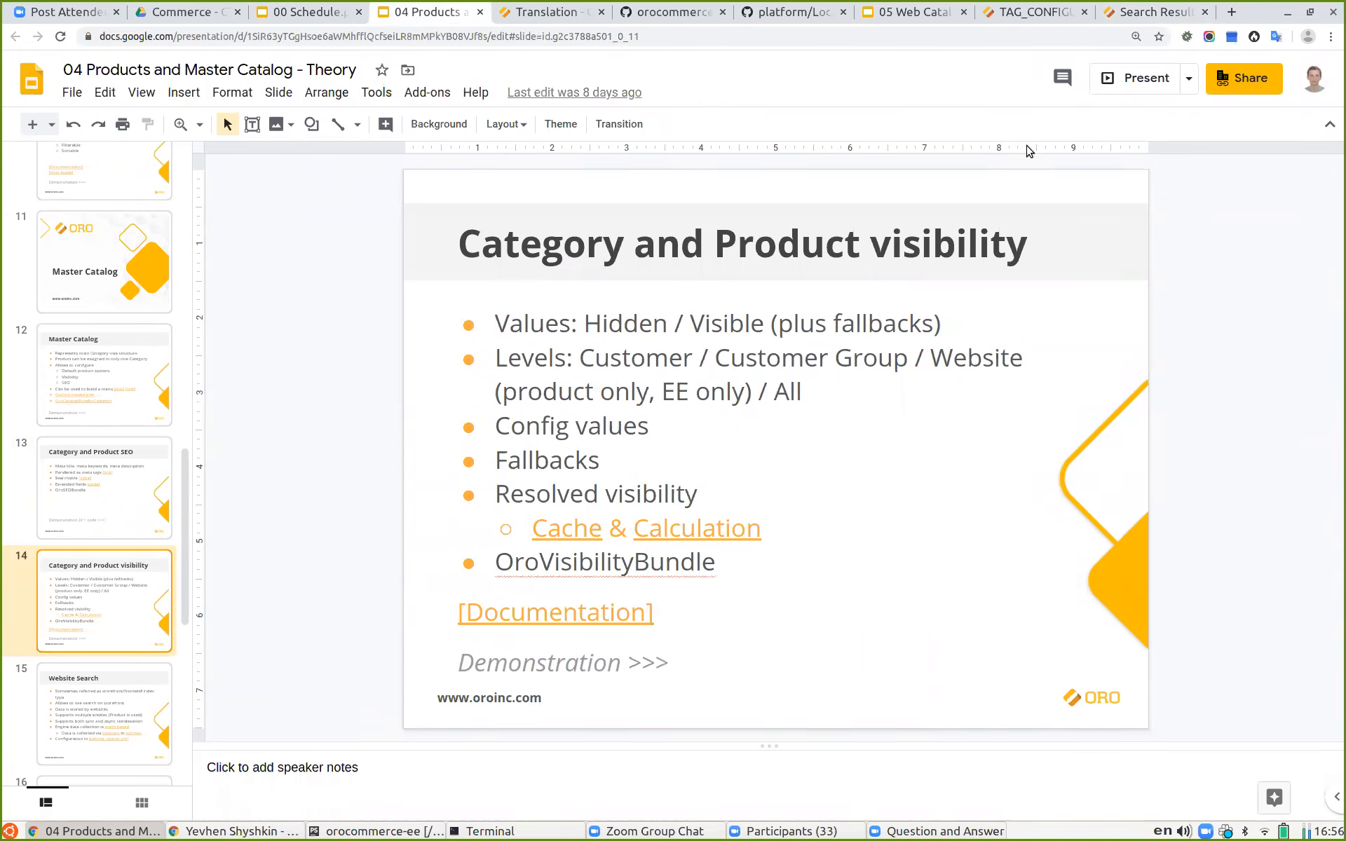
pyautogui.click(1119, 84)
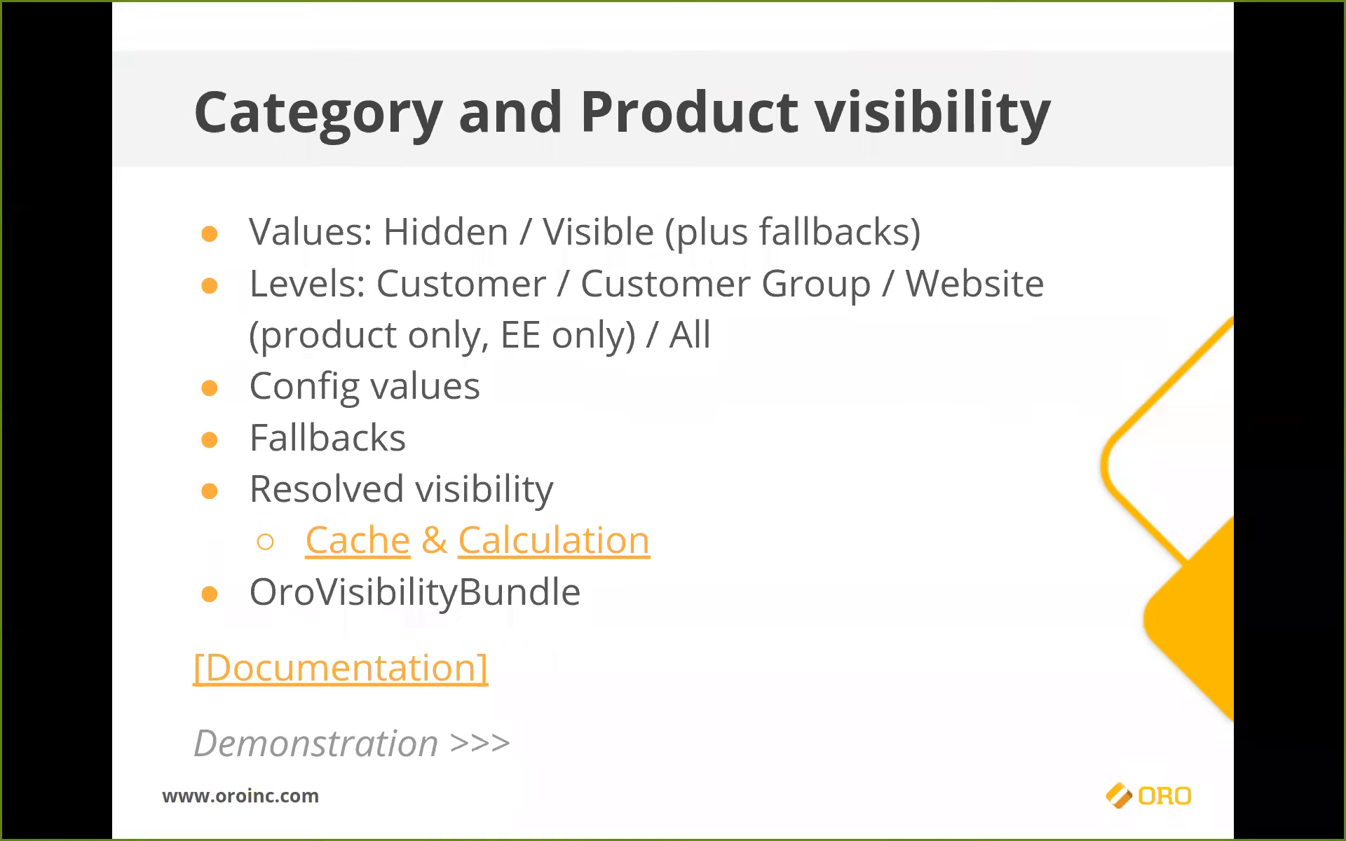
pyautogui.press('Escape')
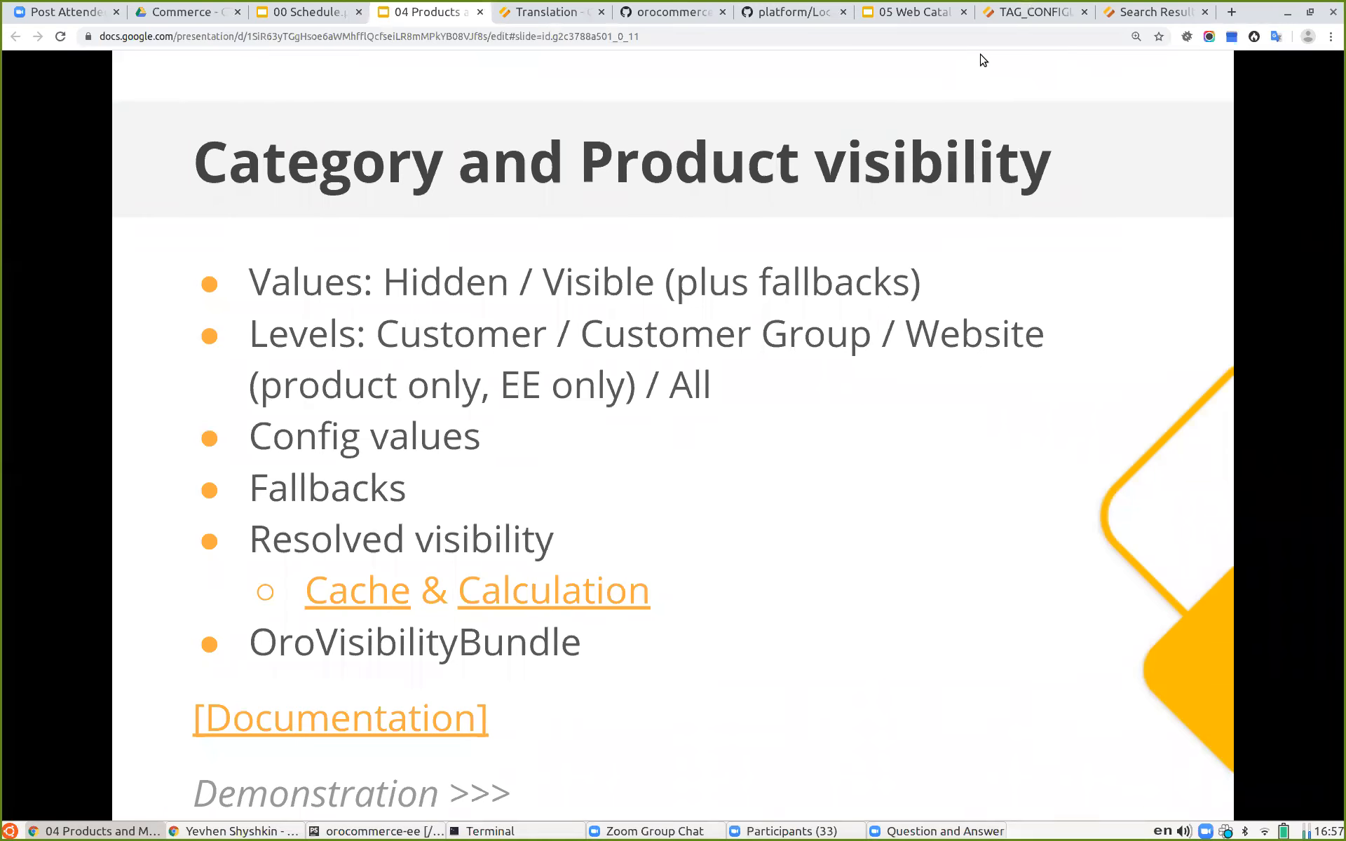
# Step: Filter the admin products list by the Patient Identification category
pyautogui.click(1025, 12)
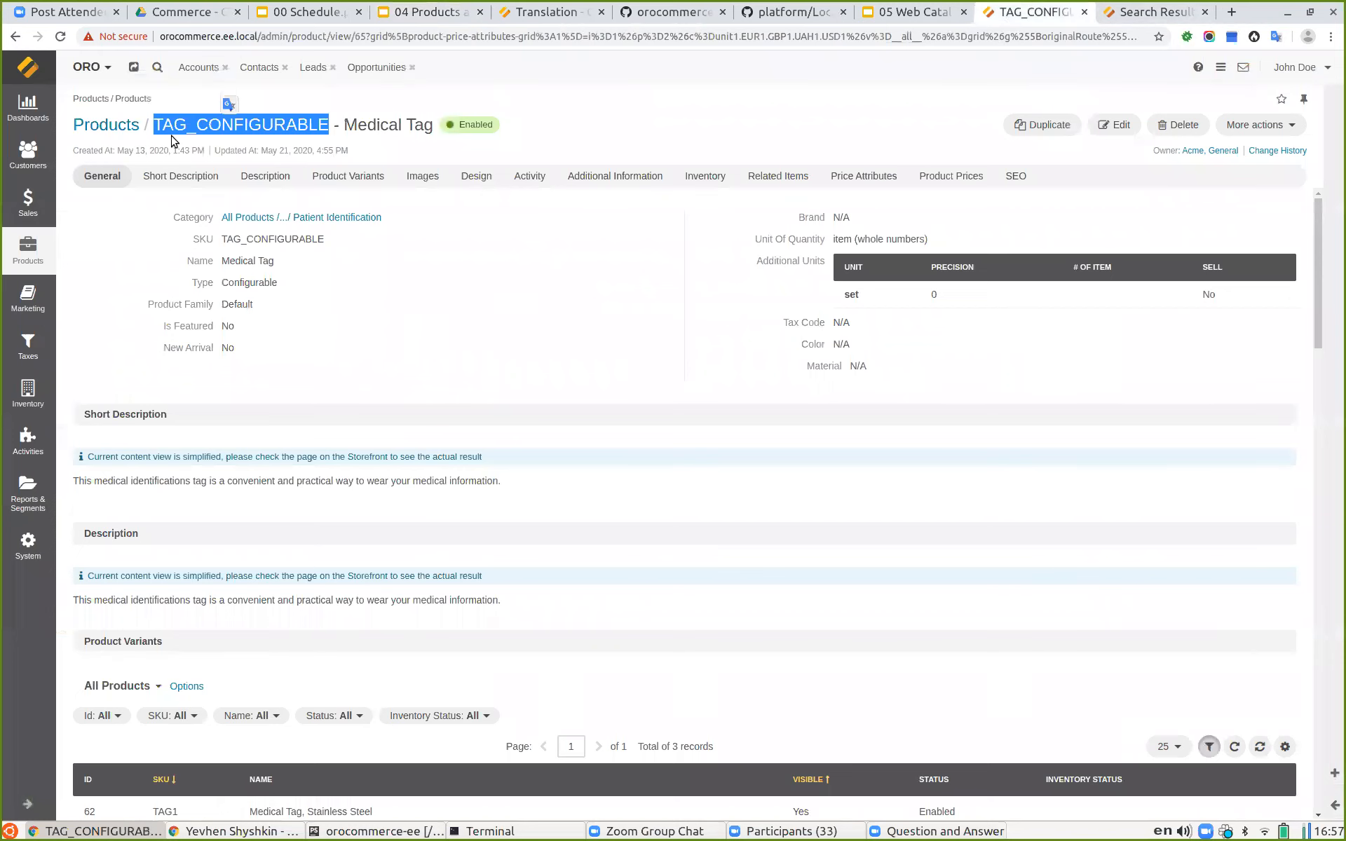
pyautogui.click(109, 126)
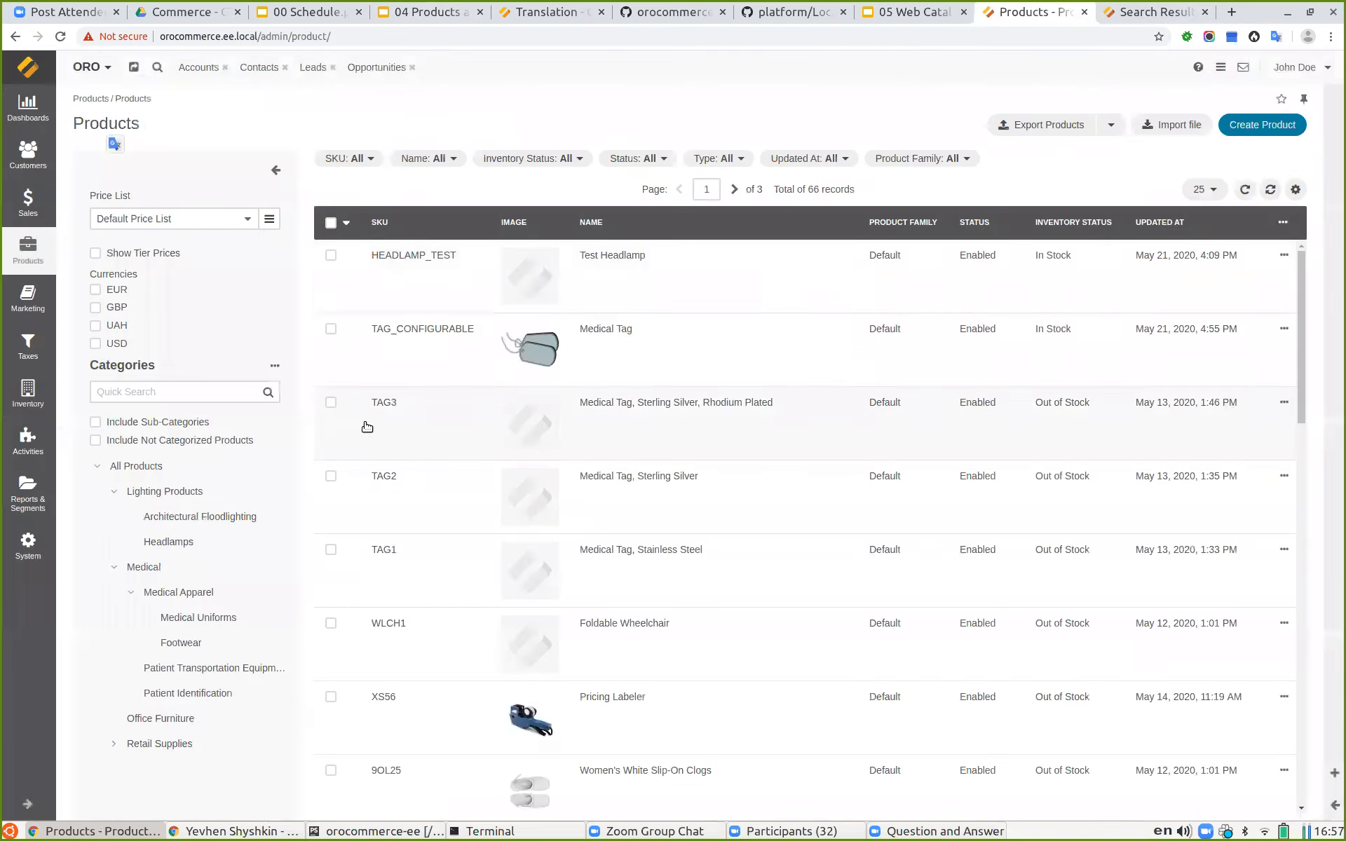
pyautogui.click(183, 694)
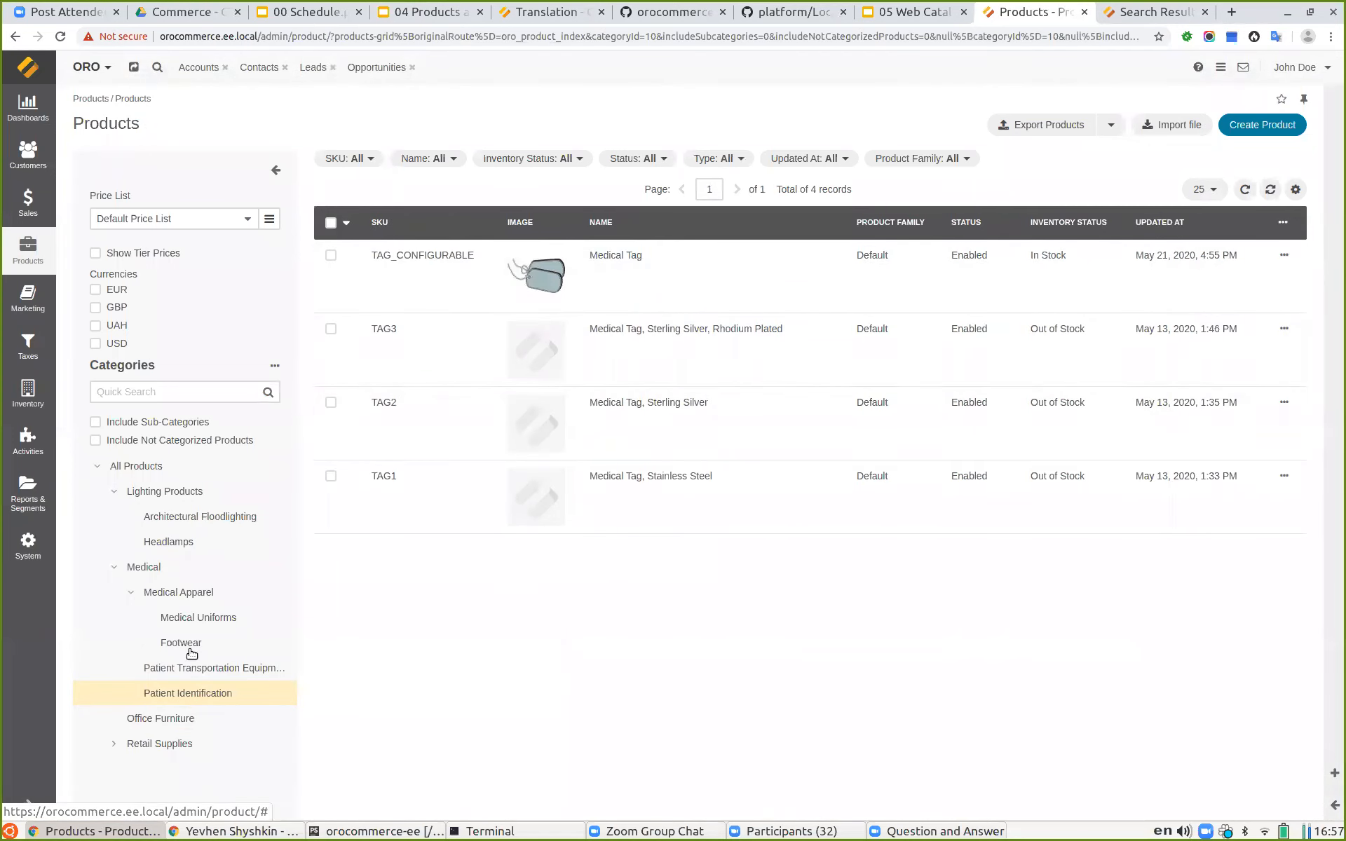
# Step: Open the Patient Identification category listing on the storefront and close the developer tools
pyautogui.click(1150, 16)
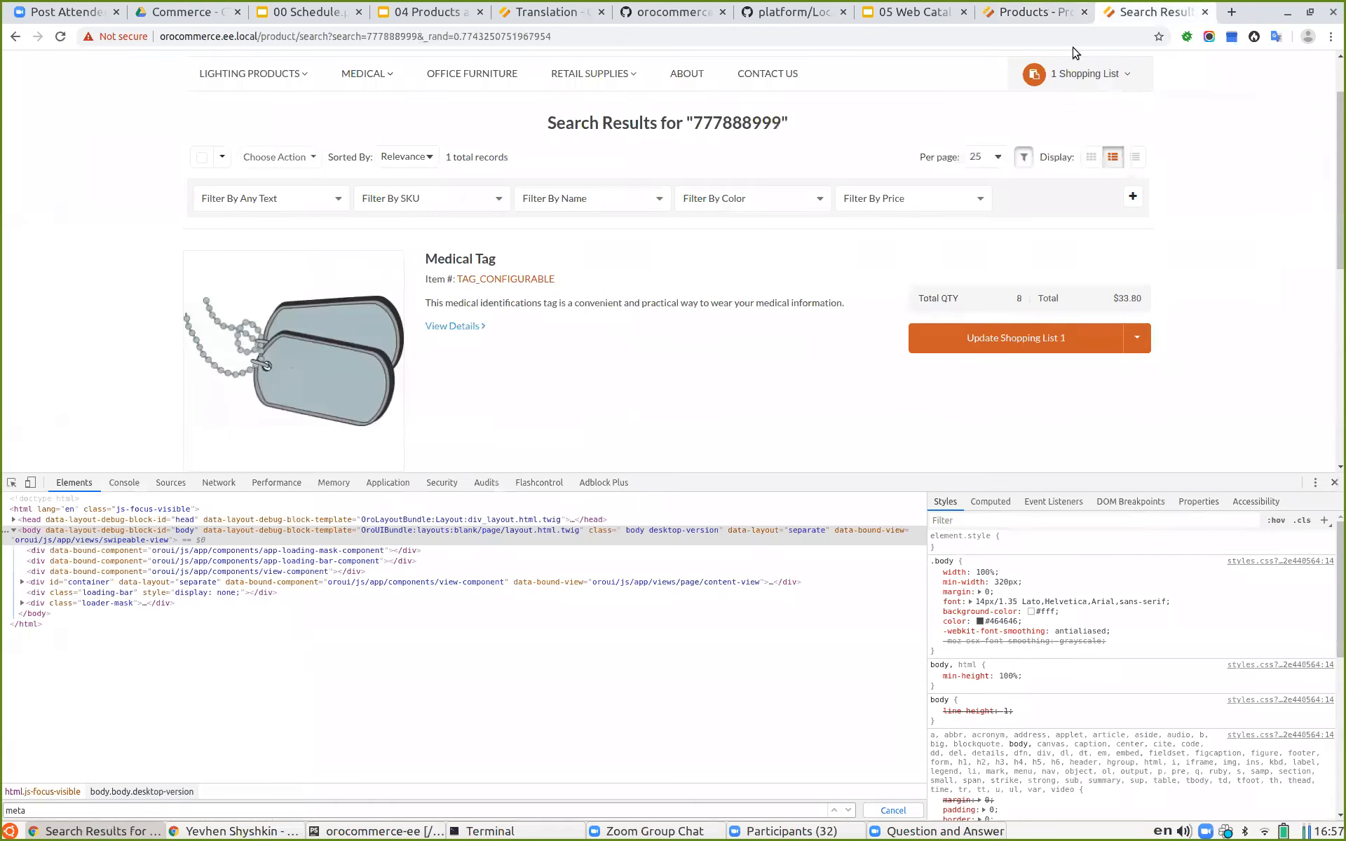
pyautogui.moveTo(261, 86)
pyautogui.scroll(2, 261, 85)
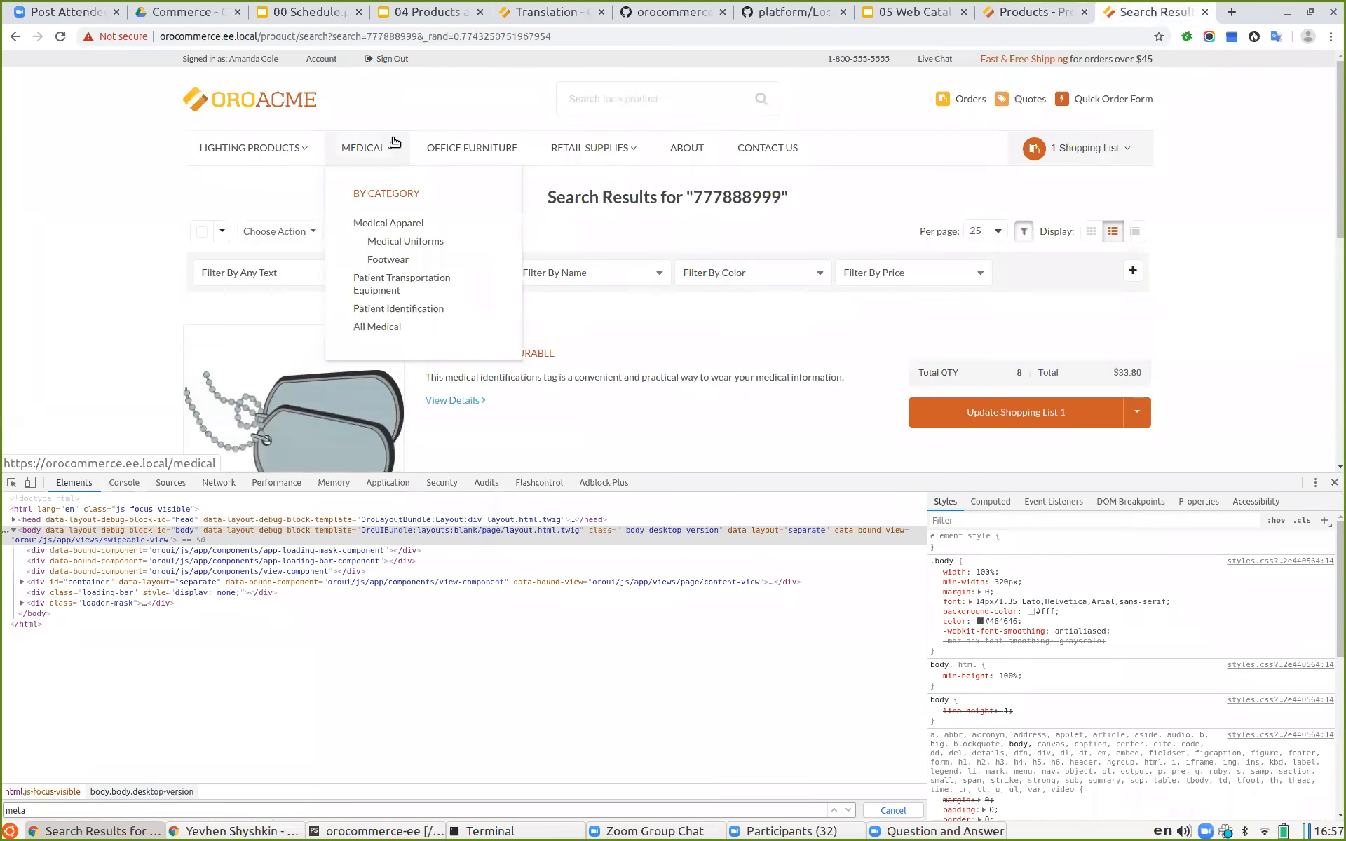
pyautogui.moveTo(367, 148)
pyautogui.click(397, 308)
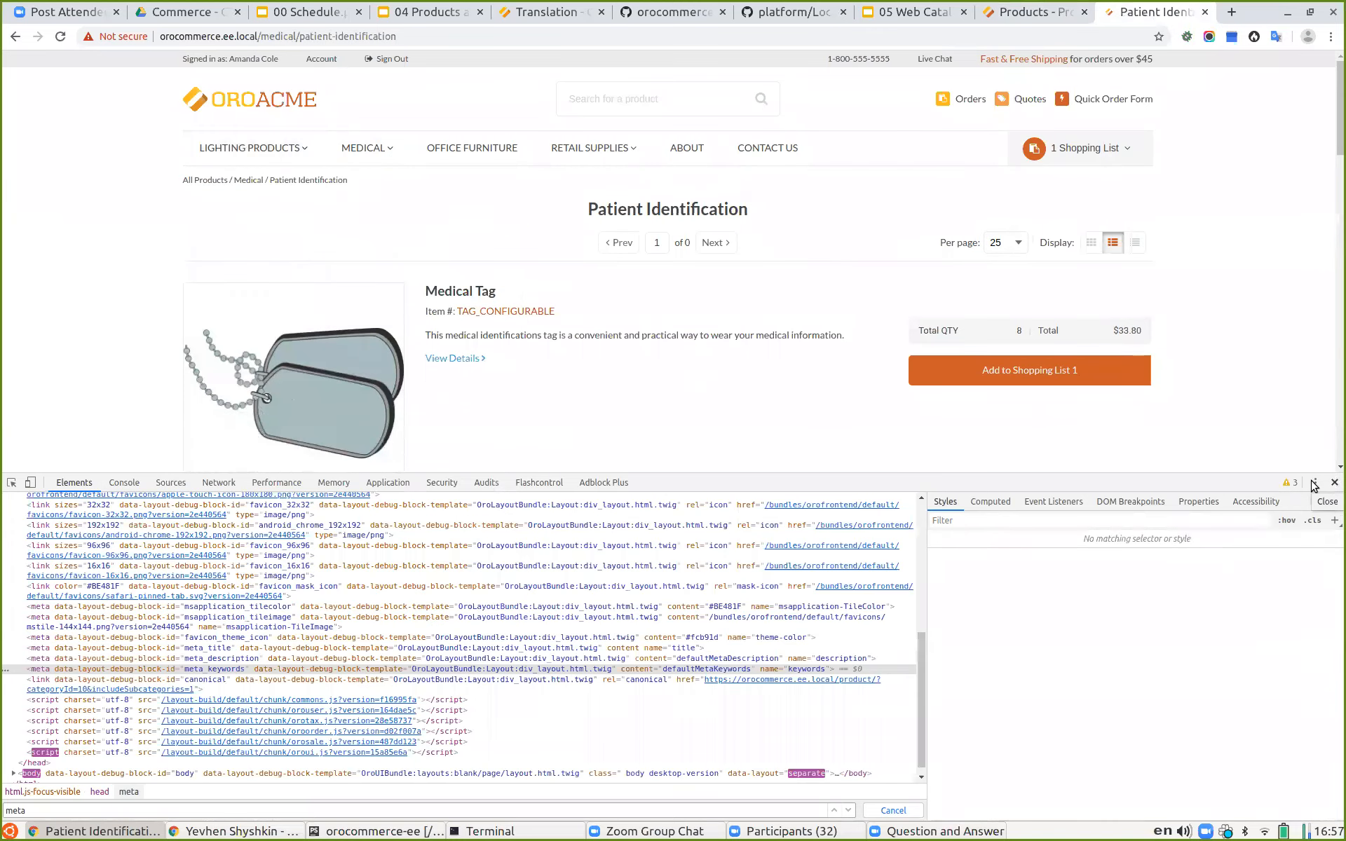
pyautogui.click(1334, 483)
pyautogui.scroll(-12, 701, 392)
pyautogui.scroll(12, 704, 406)
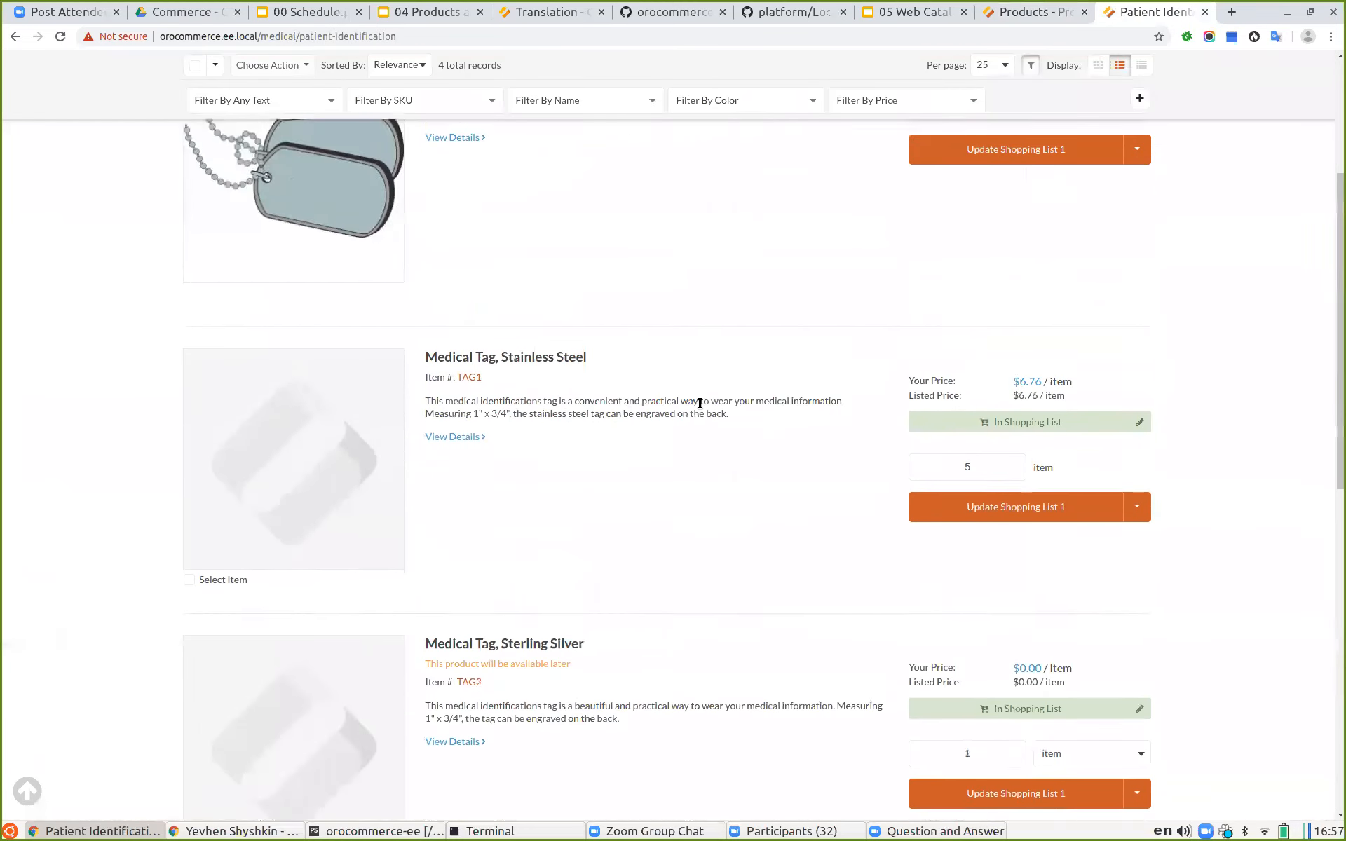
# Step: Open the Patient Identification category in the Master Catalog by searching the category tree for iden
pyautogui.click(1017, 12)
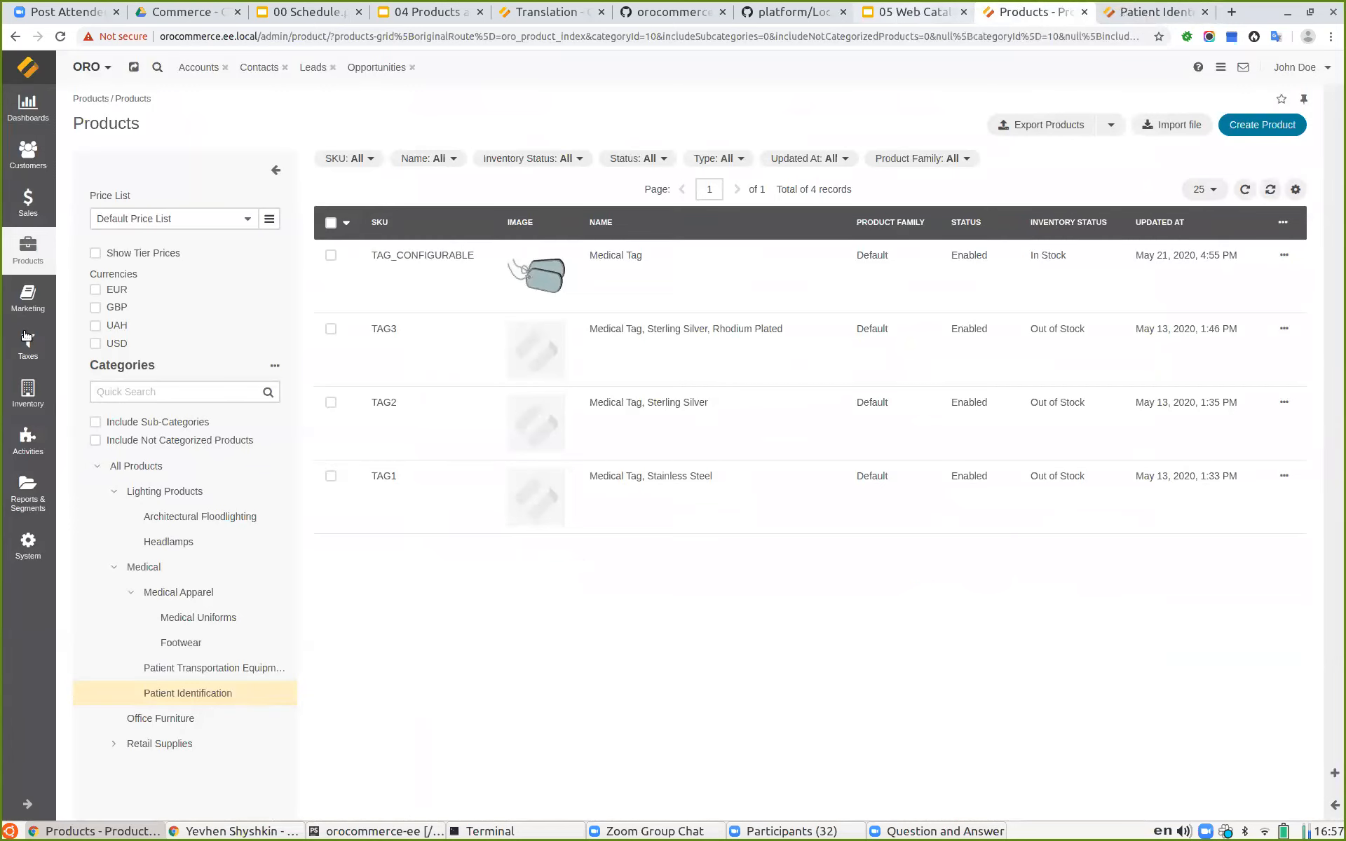
pyautogui.click(28, 248)
pyautogui.click(135, 143)
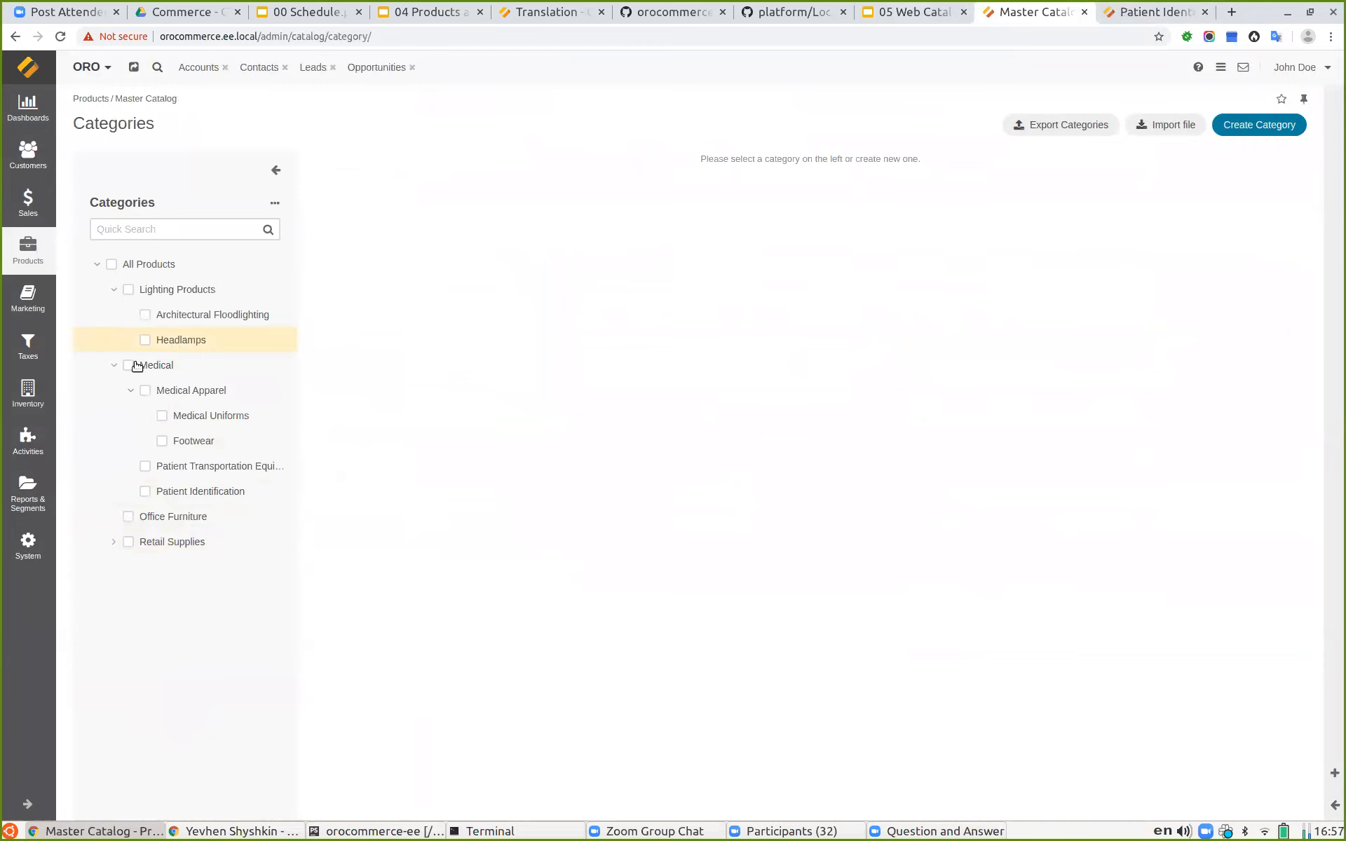
pyautogui.click(143, 227)
pyautogui.write('iden')
pyautogui.click(209, 308)
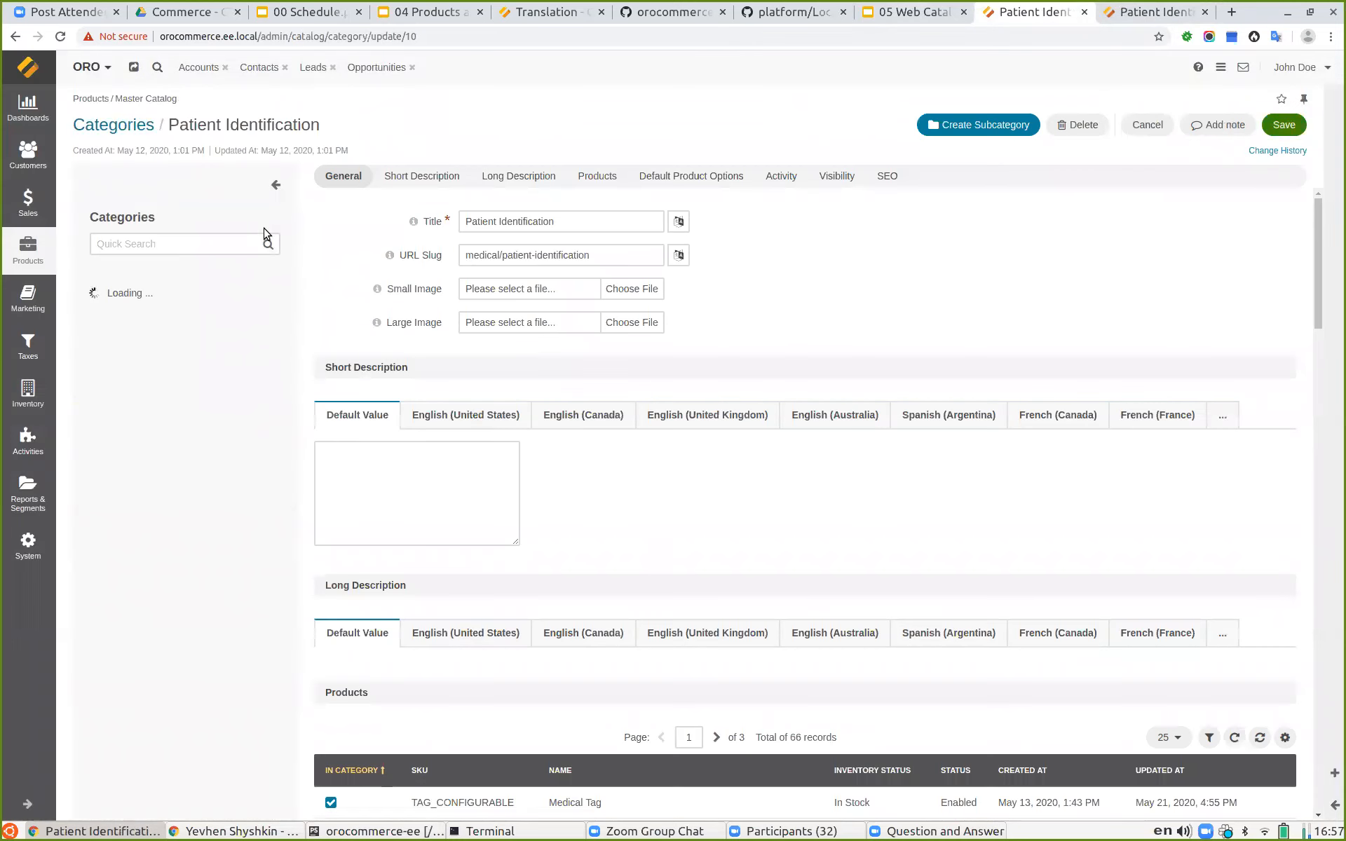
# Step: Set the Patient Identification category's Visibility to All to Hidden and save the category
pyautogui.scroll(-10, 550, 577)
pyautogui.scroll(-10, 537, 579)
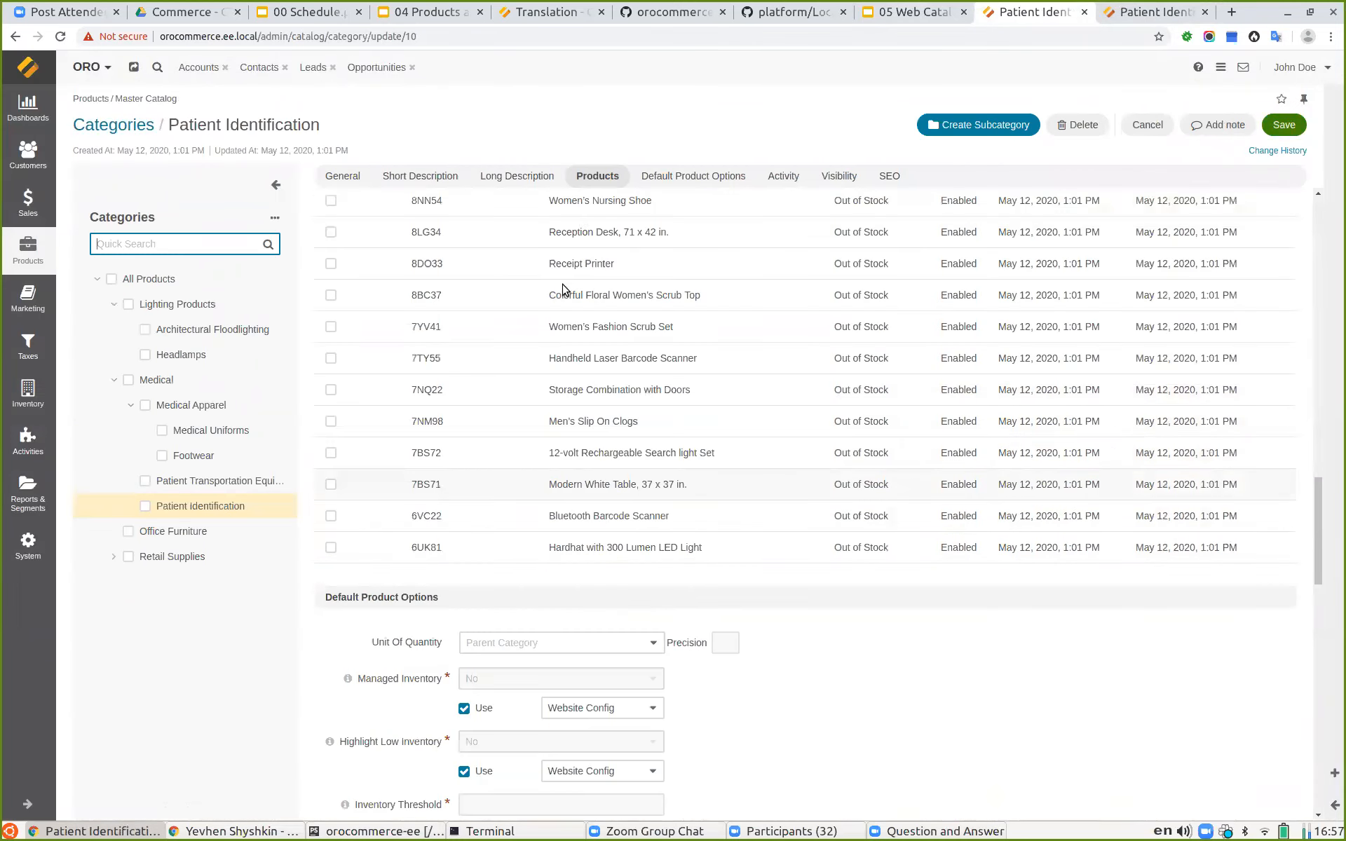
pyautogui.click(504, 263)
pyautogui.click(509, 306)
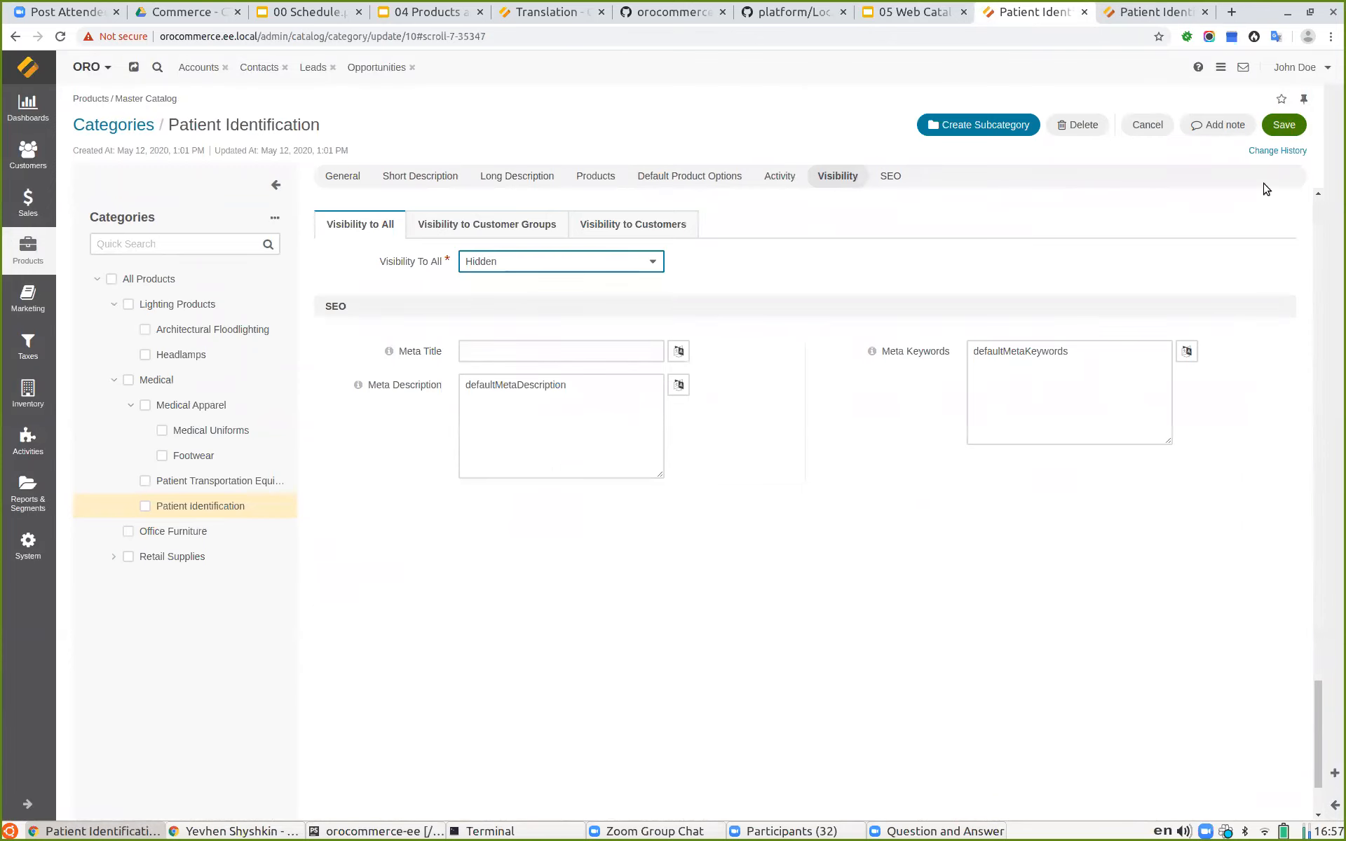
pyautogui.click(1283, 125)
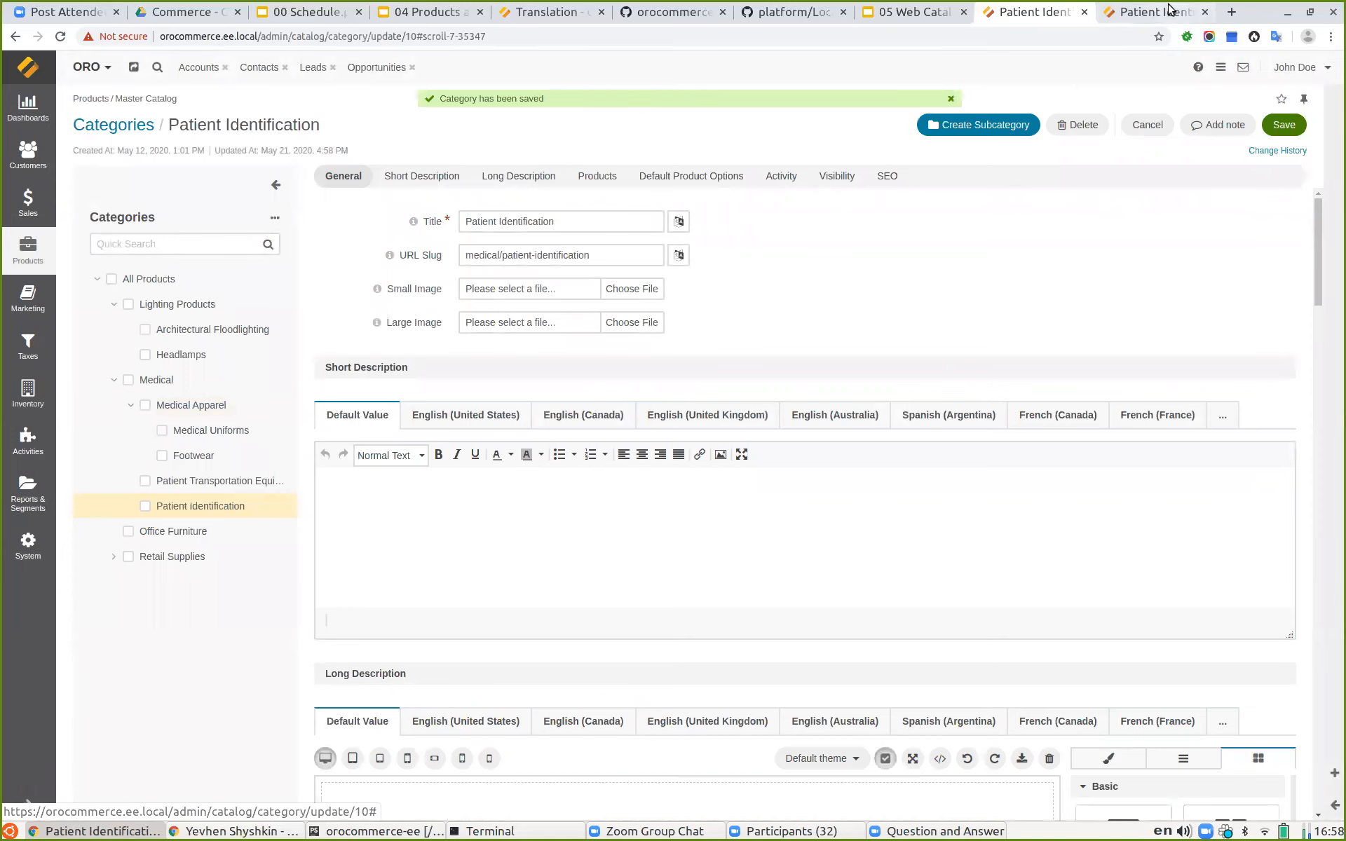
# Step: Reload the Patient Identification storefront page and search the storefront for tag
pyautogui.click(1143, 11)
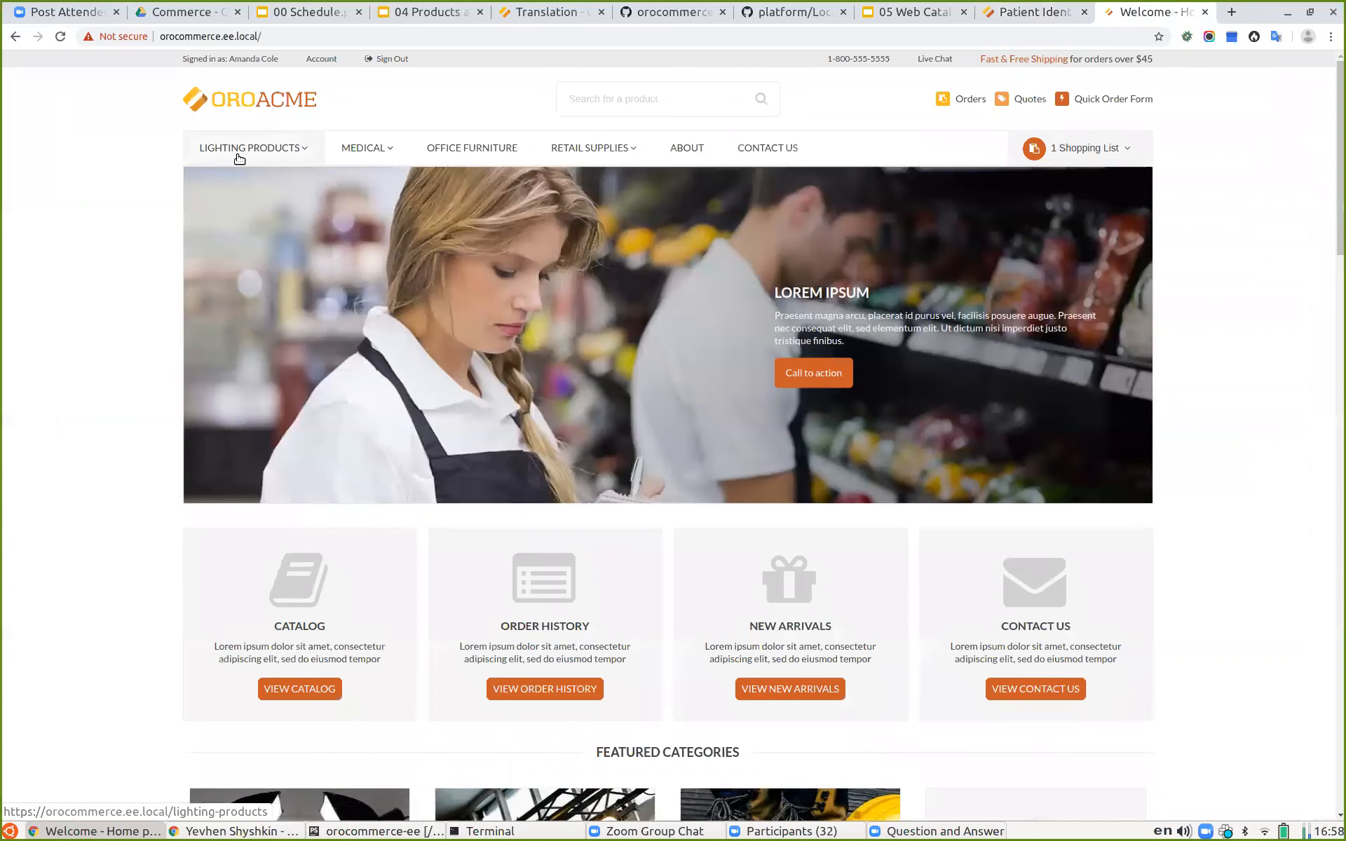
pyautogui.moveTo(376, 157)
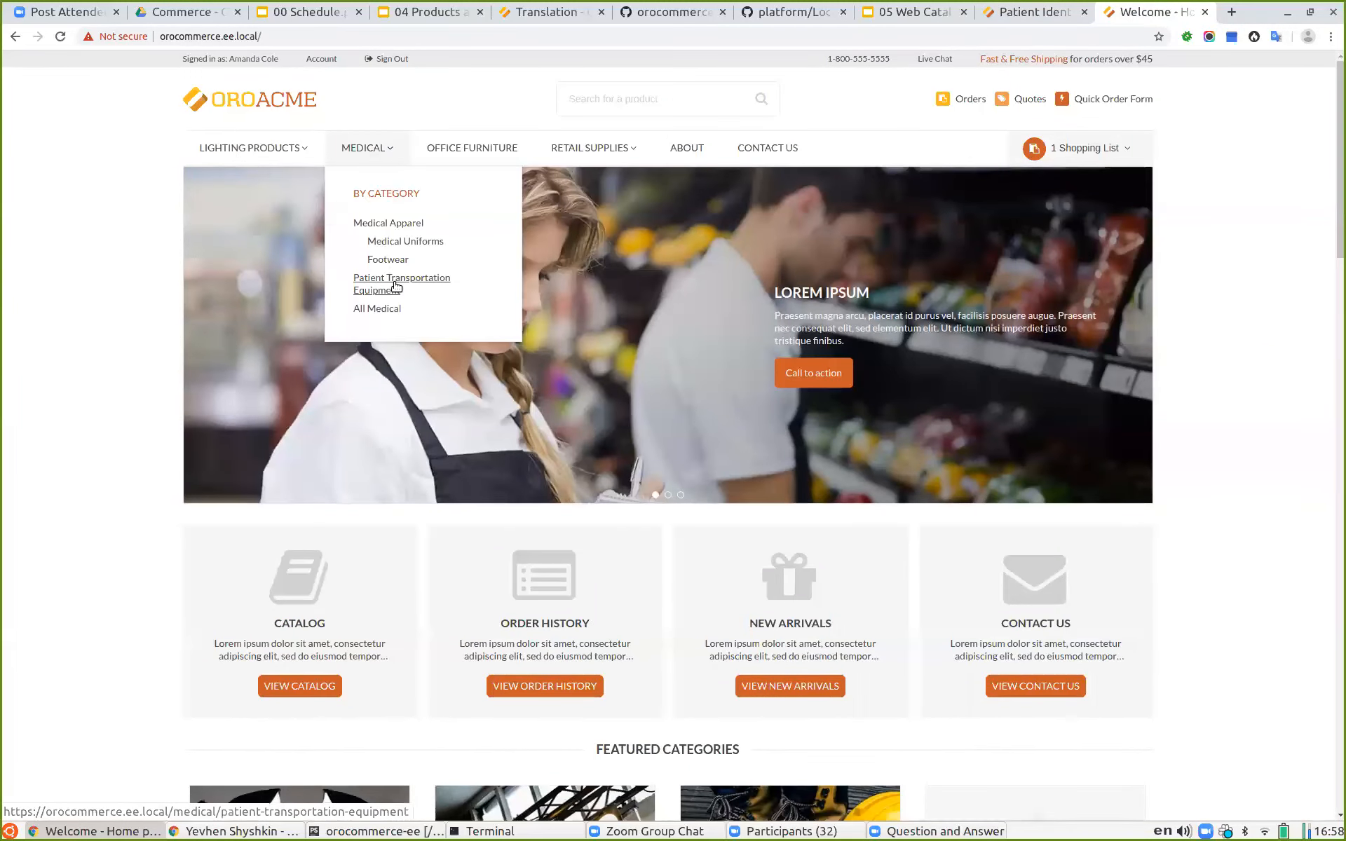
pyautogui.moveTo(264, 150)
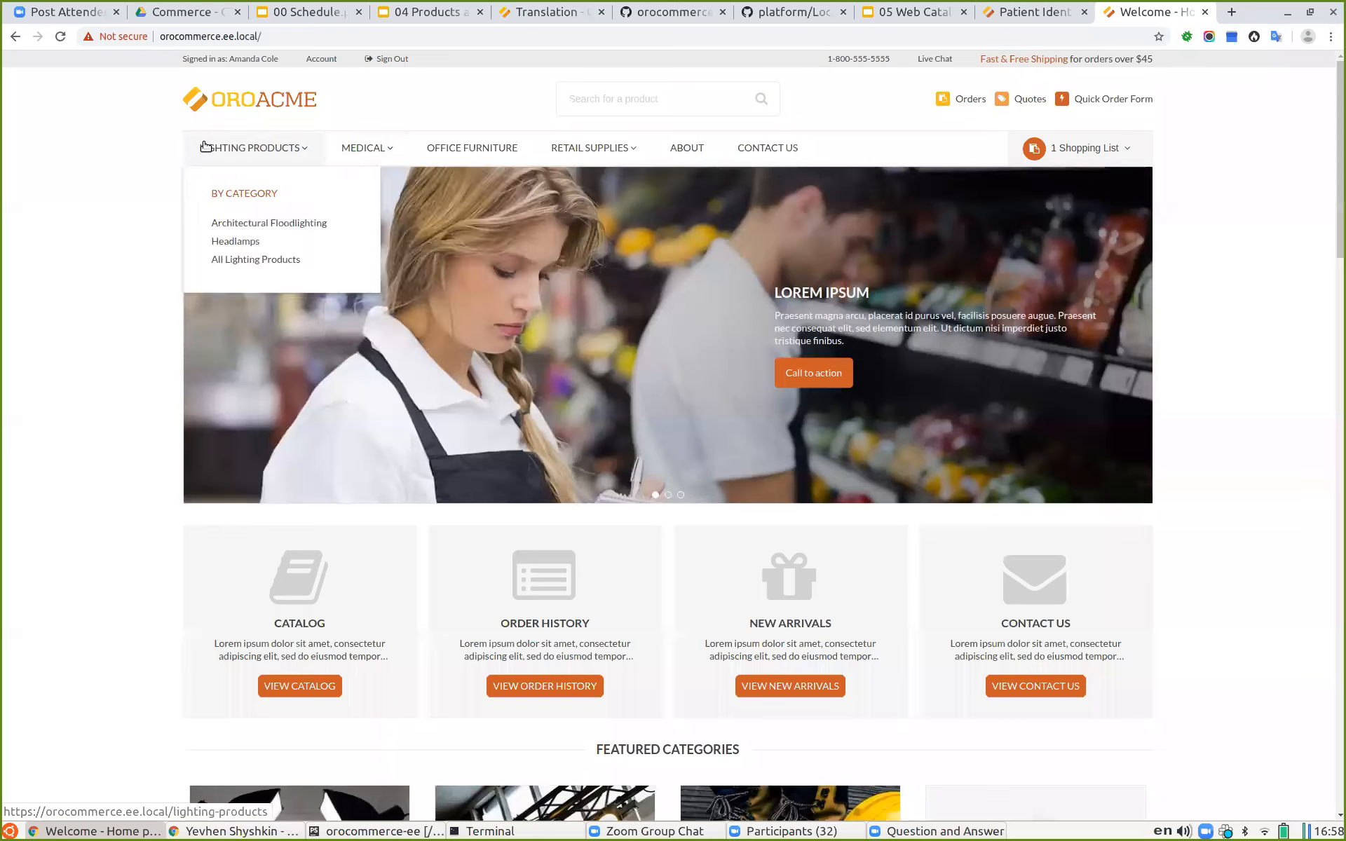
pyautogui.click(620, 100)
pyautogui.write('tag')
pyautogui.press('Return')
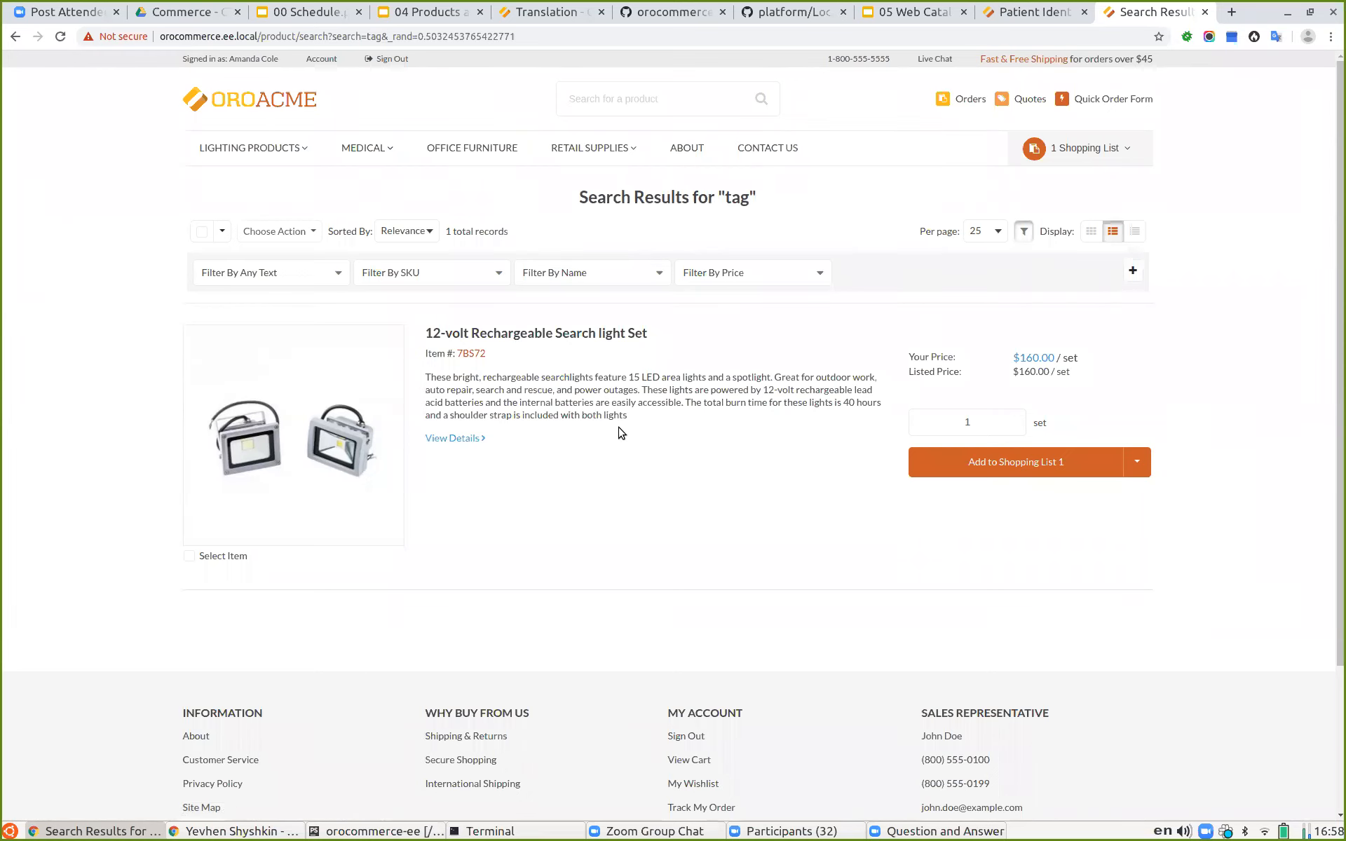
# Step: Change the category's Visibility to All setting away from Hidden and save the category
pyautogui.click(1037, 9)
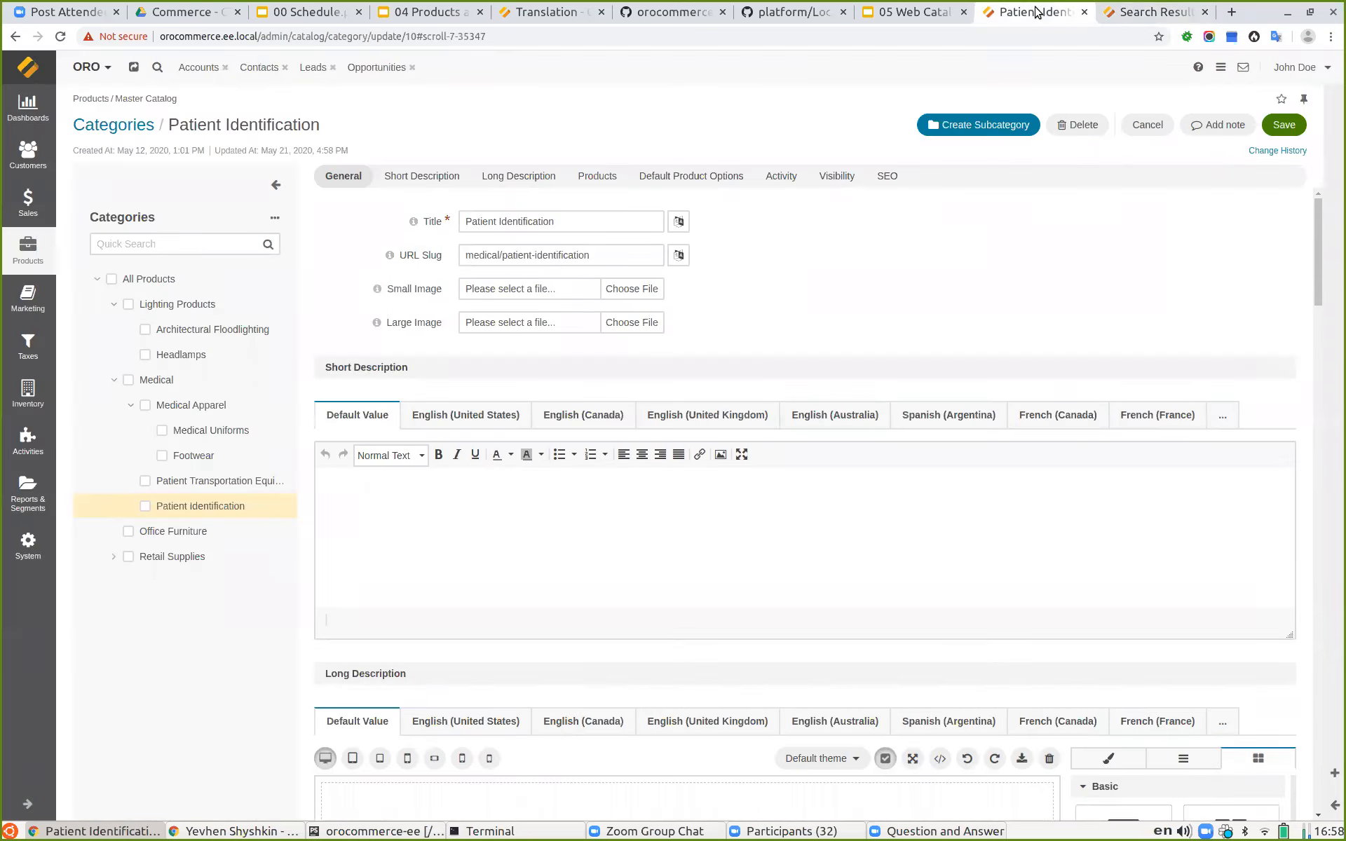
pyautogui.scroll(-20, 516, 529)
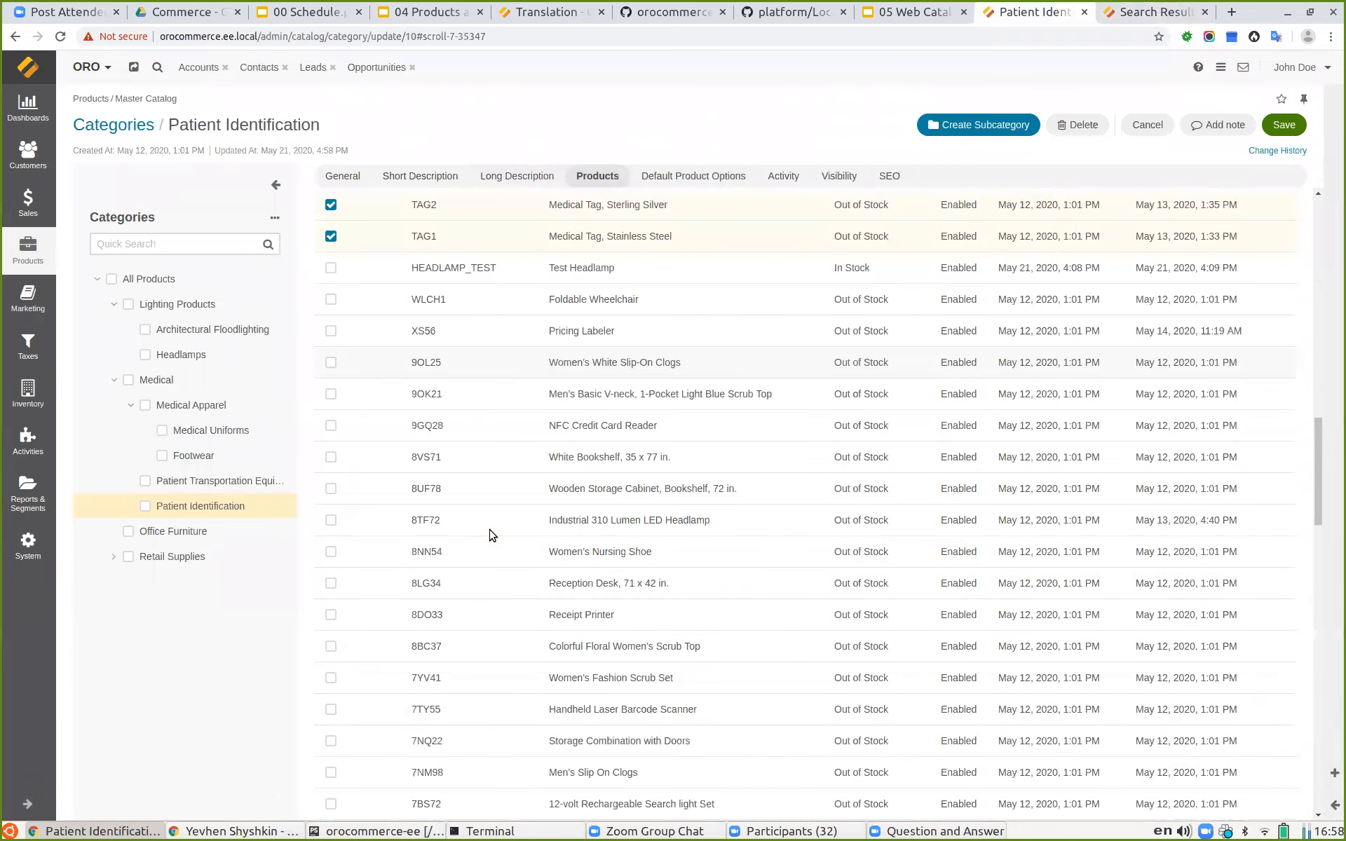
pyautogui.scroll(-15, 511, 490)
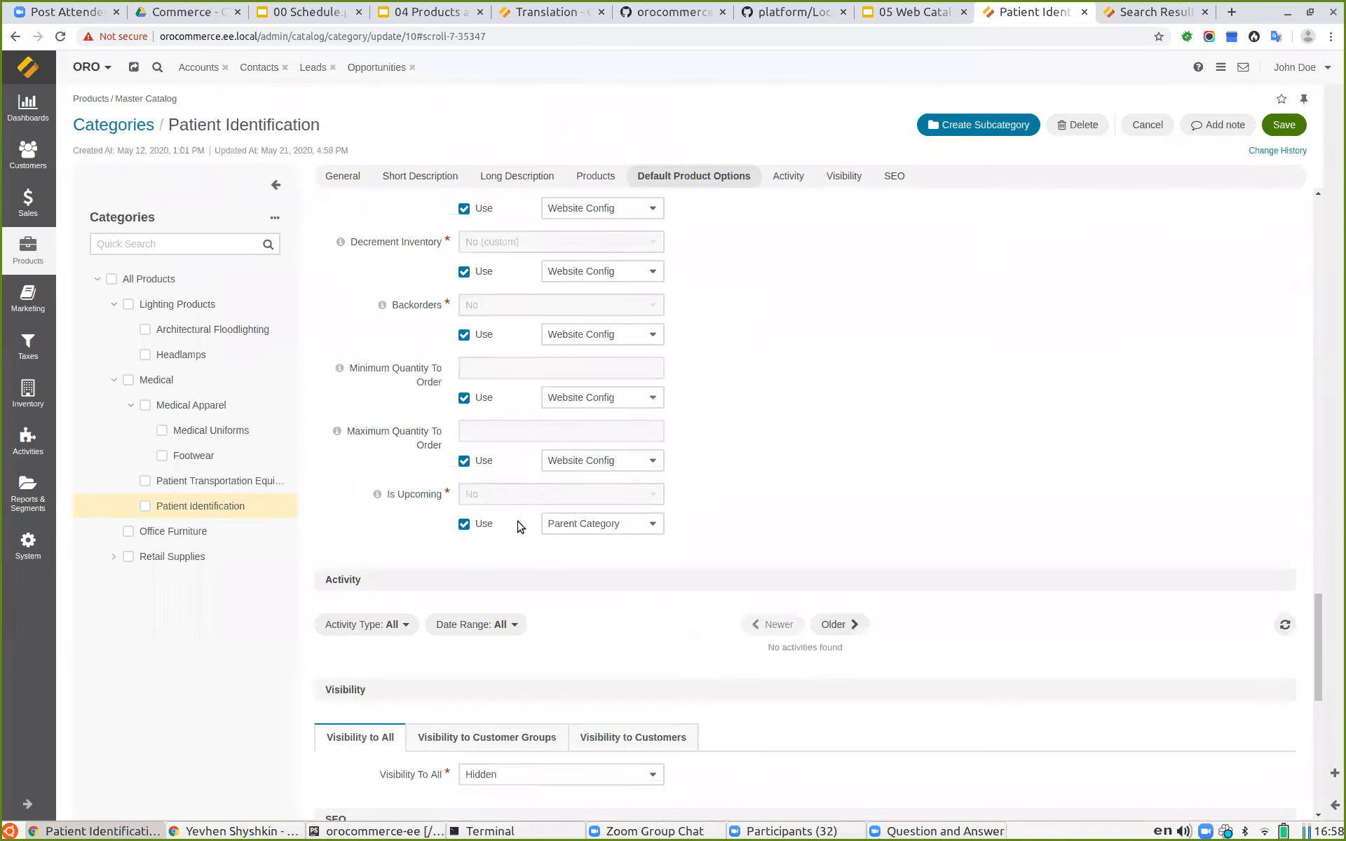
pyautogui.scroll(-3, 519, 525)
pyautogui.click(482, 447)
pyautogui.click(508, 492)
pyautogui.click(1284, 125)
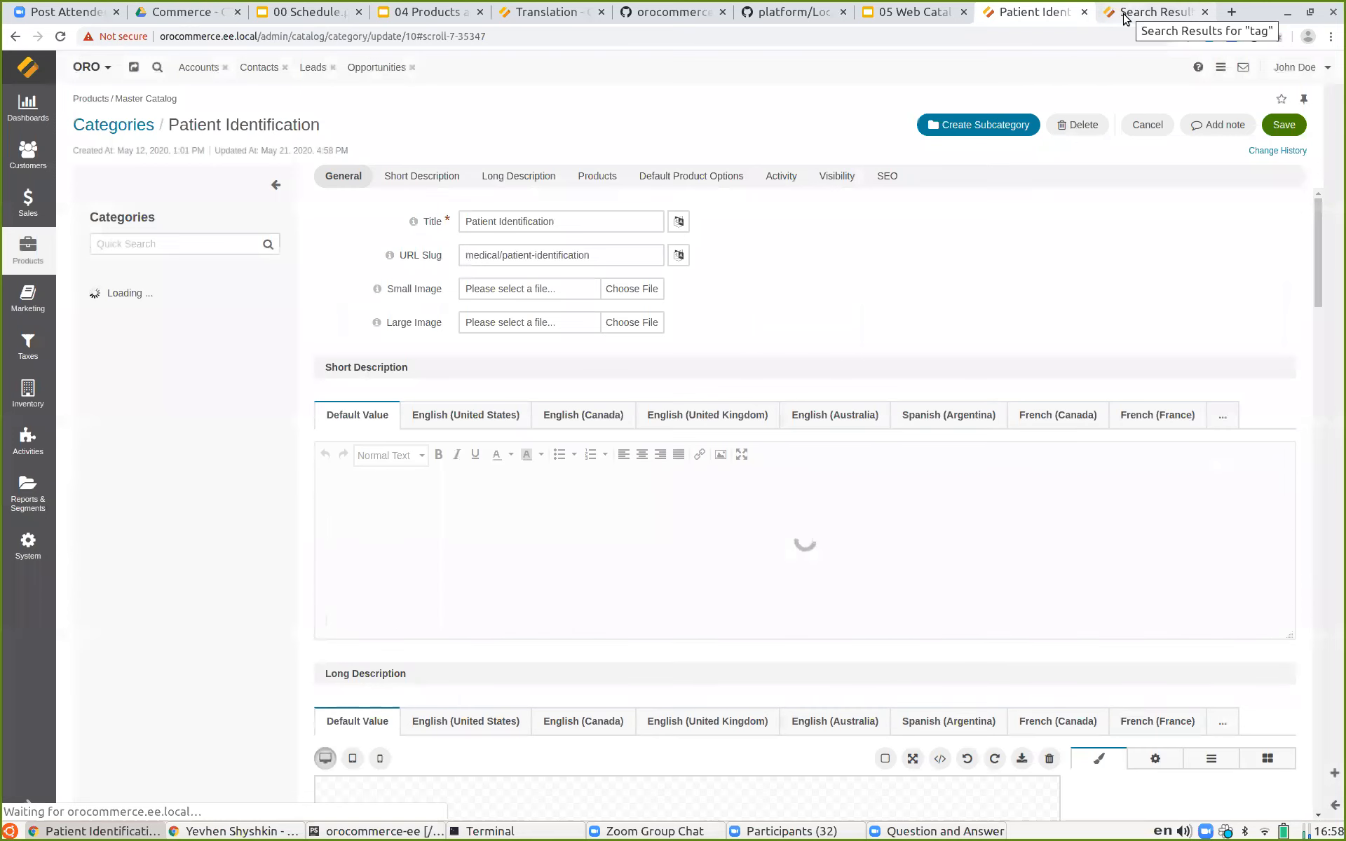
# Step: Reload the storefront search results for tag and review the listed tag products
pyautogui.click(1124, 19)
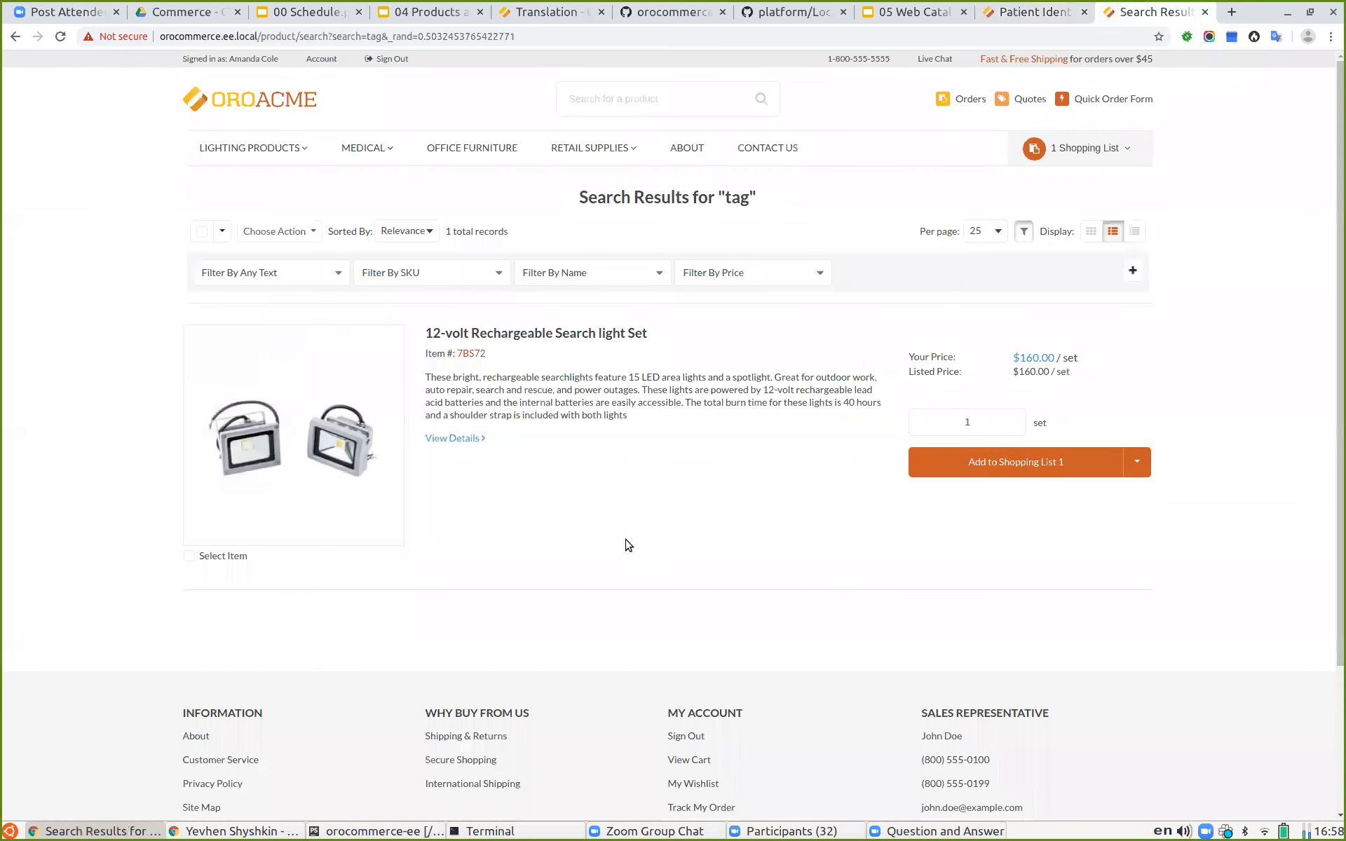
pyautogui.press('F5')
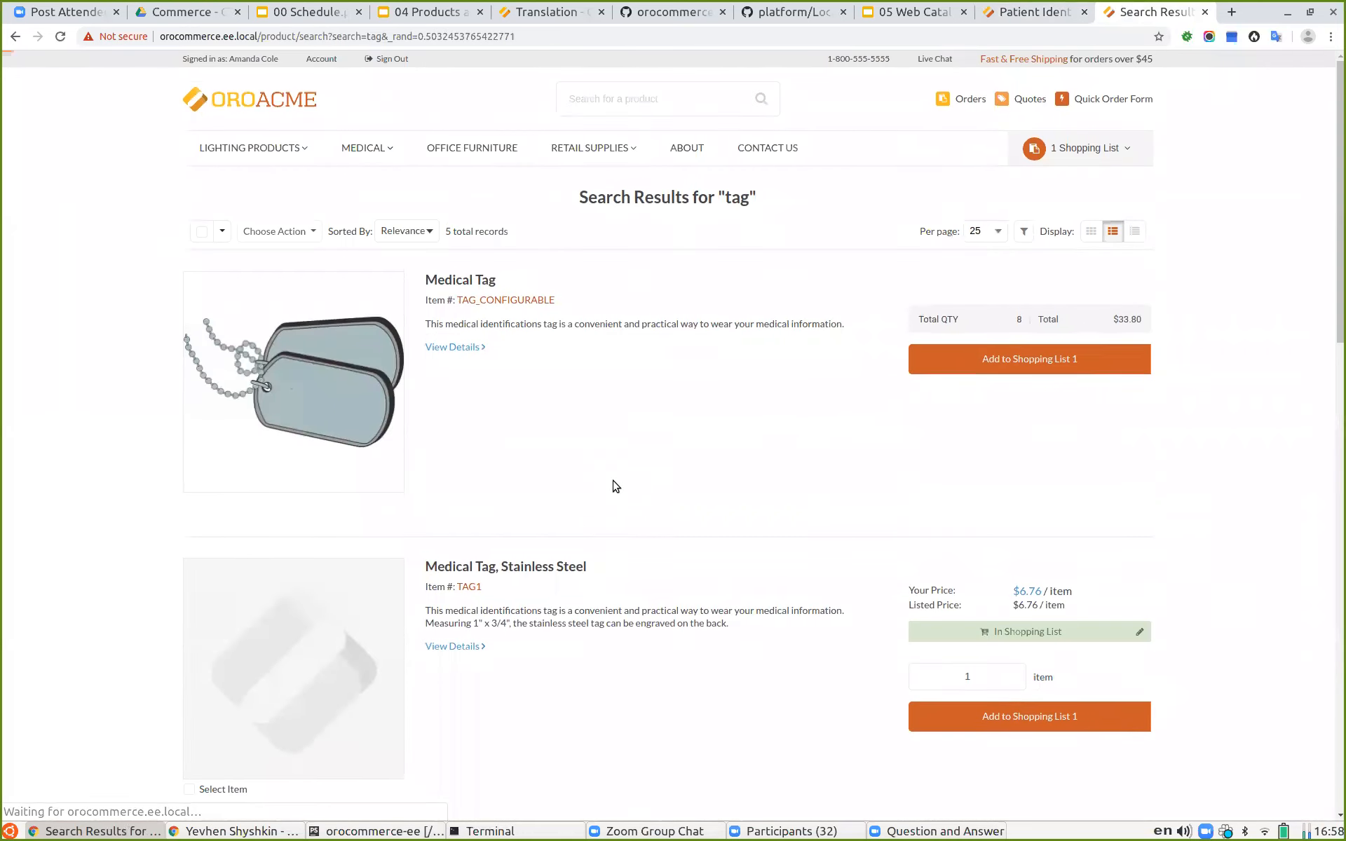
pyautogui.scroll(-5, 600, 462)
pyautogui.scroll(-10, 596, 461)
pyautogui.scroll(15, 595, 460)
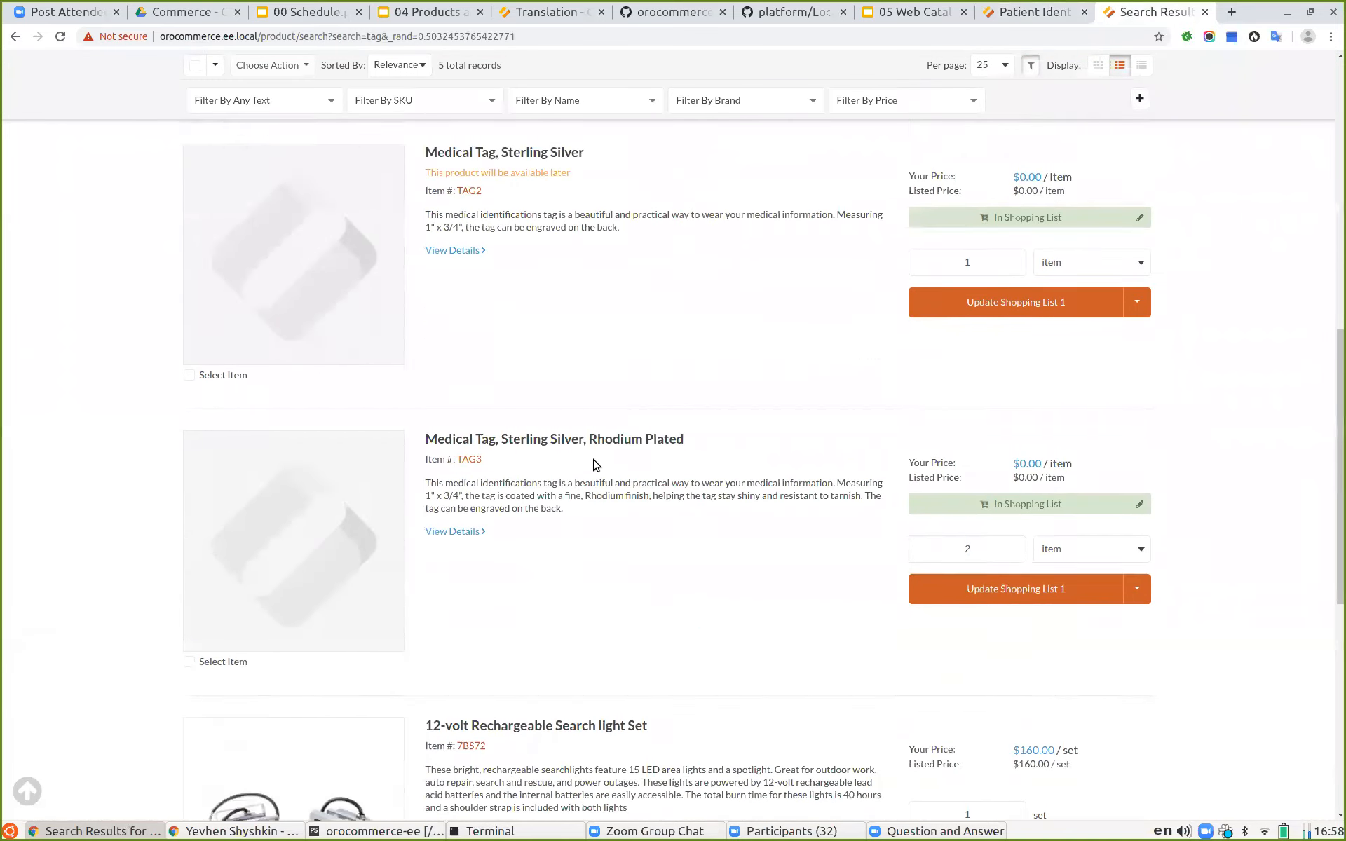
pyautogui.scroll(1, 592, 466)
pyautogui.moveTo(361, 146)
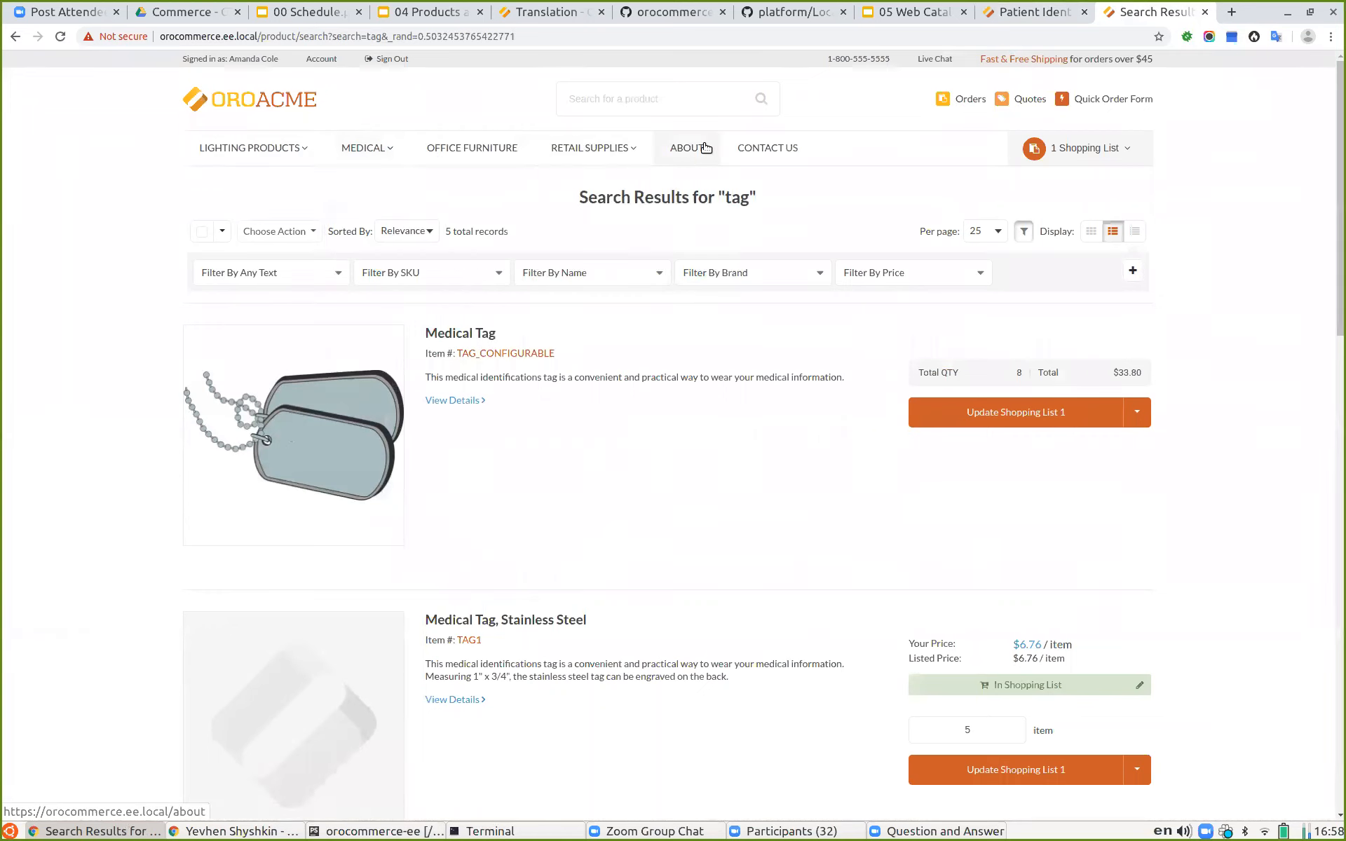
pyautogui.moveTo(231, 157)
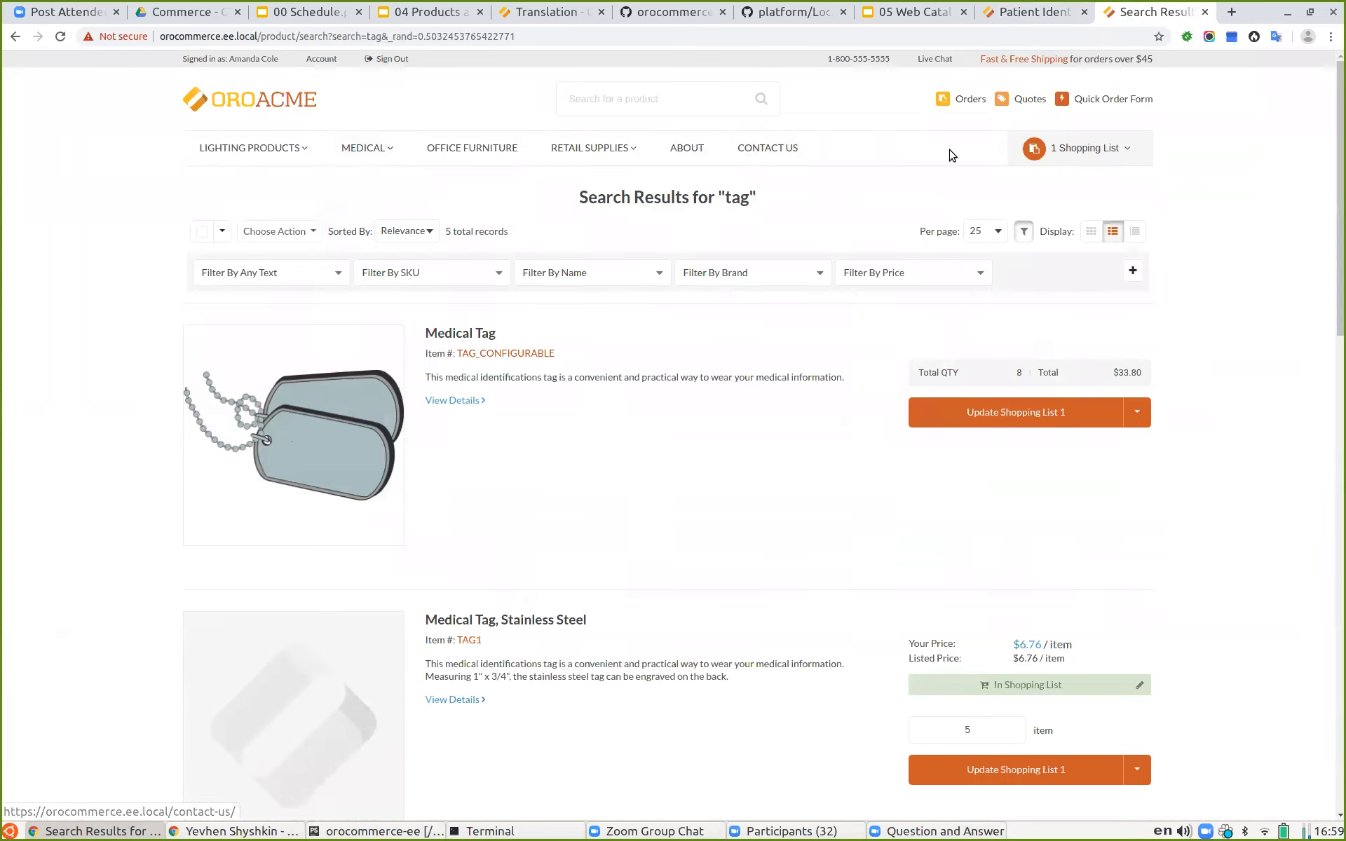
# Step: Open the Test Headlamp product from the admin products list
pyautogui.click(924, 13)
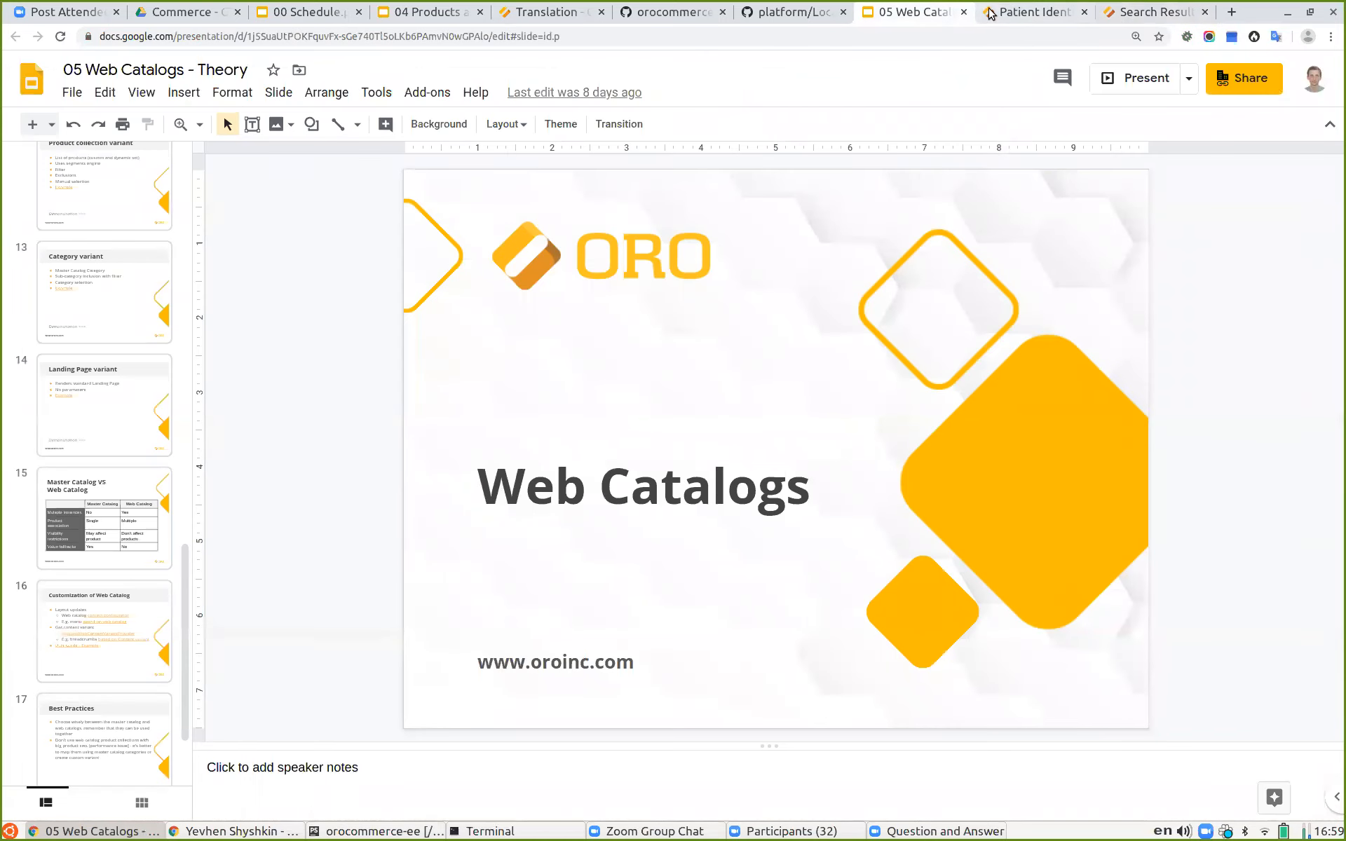
pyautogui.click(1030, 12)
pyautogui.click(24, 249)
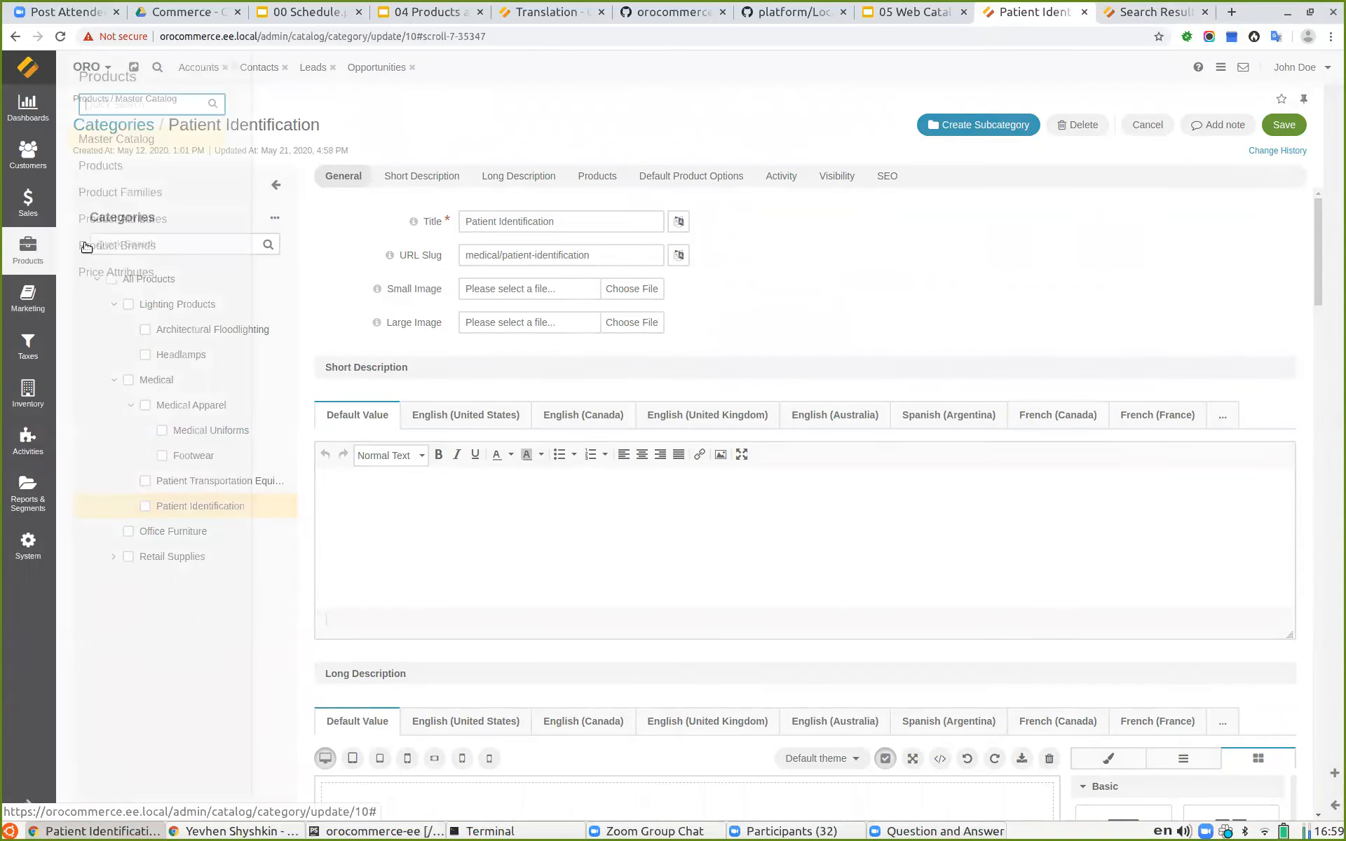
pyautogui.click(112, 168)
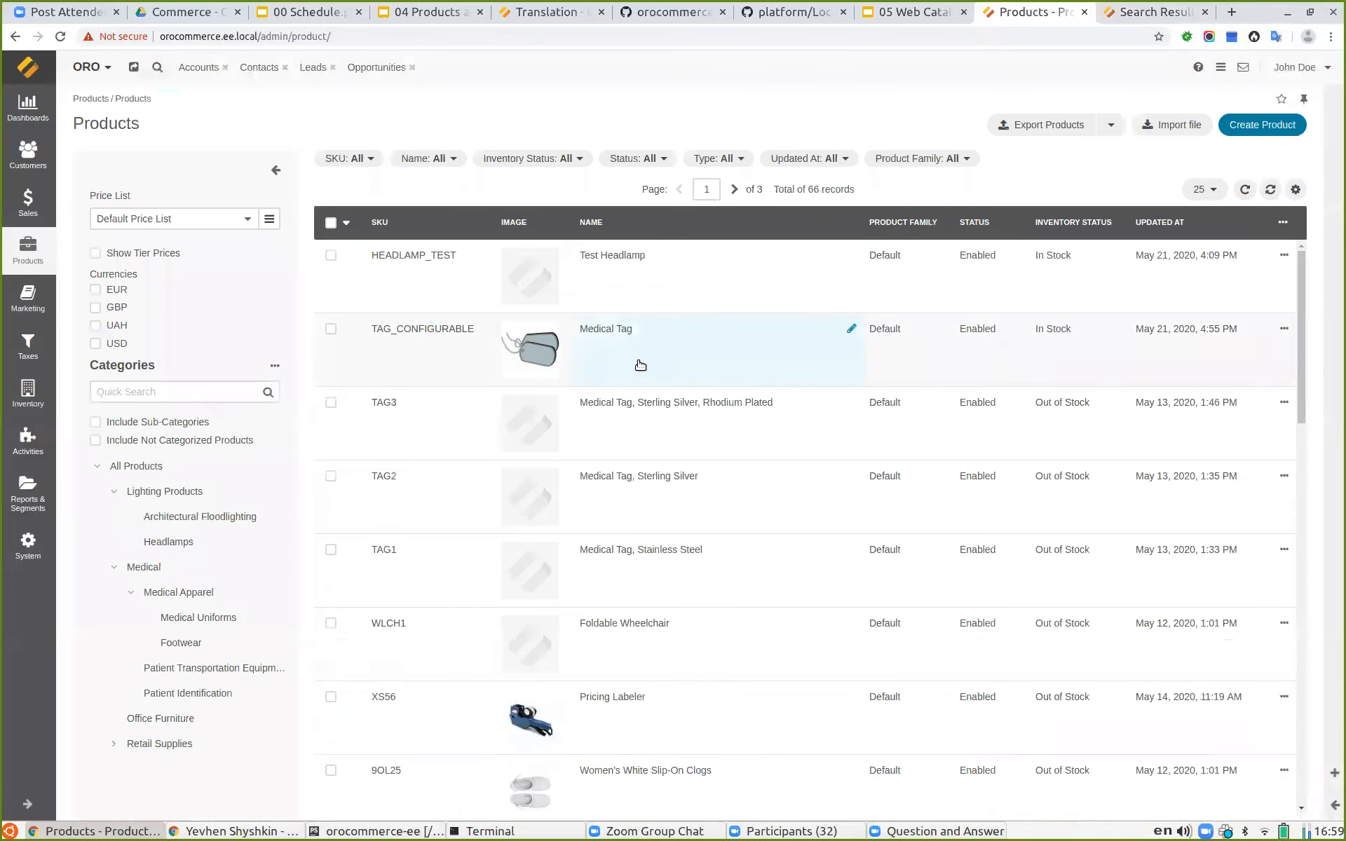
pyautogui.click(618, 287)
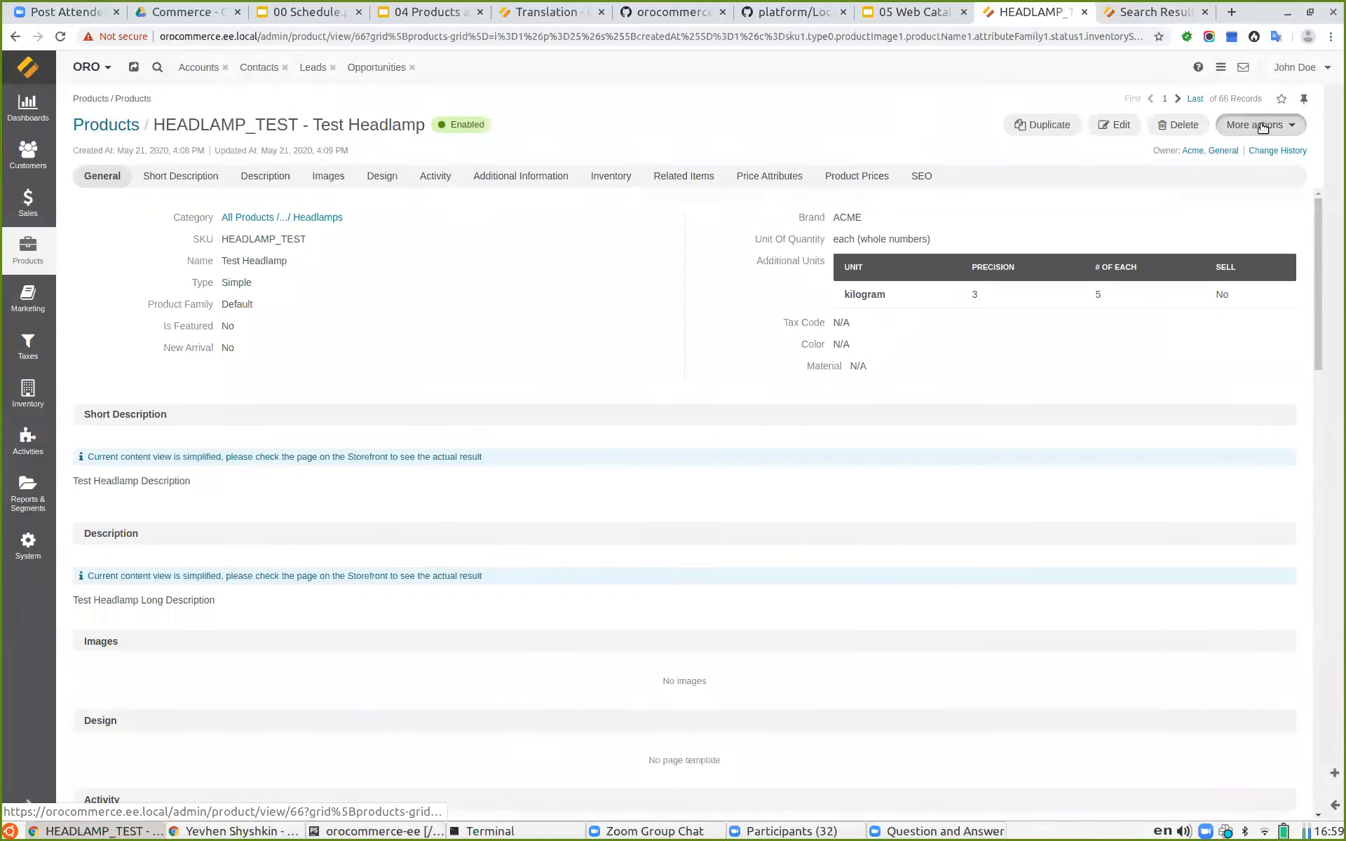
# Step: Open the Test Headlamp's Manage Visibility page and browse the US, Australia and Default website tabs
pyautogui.click(1263, 126)
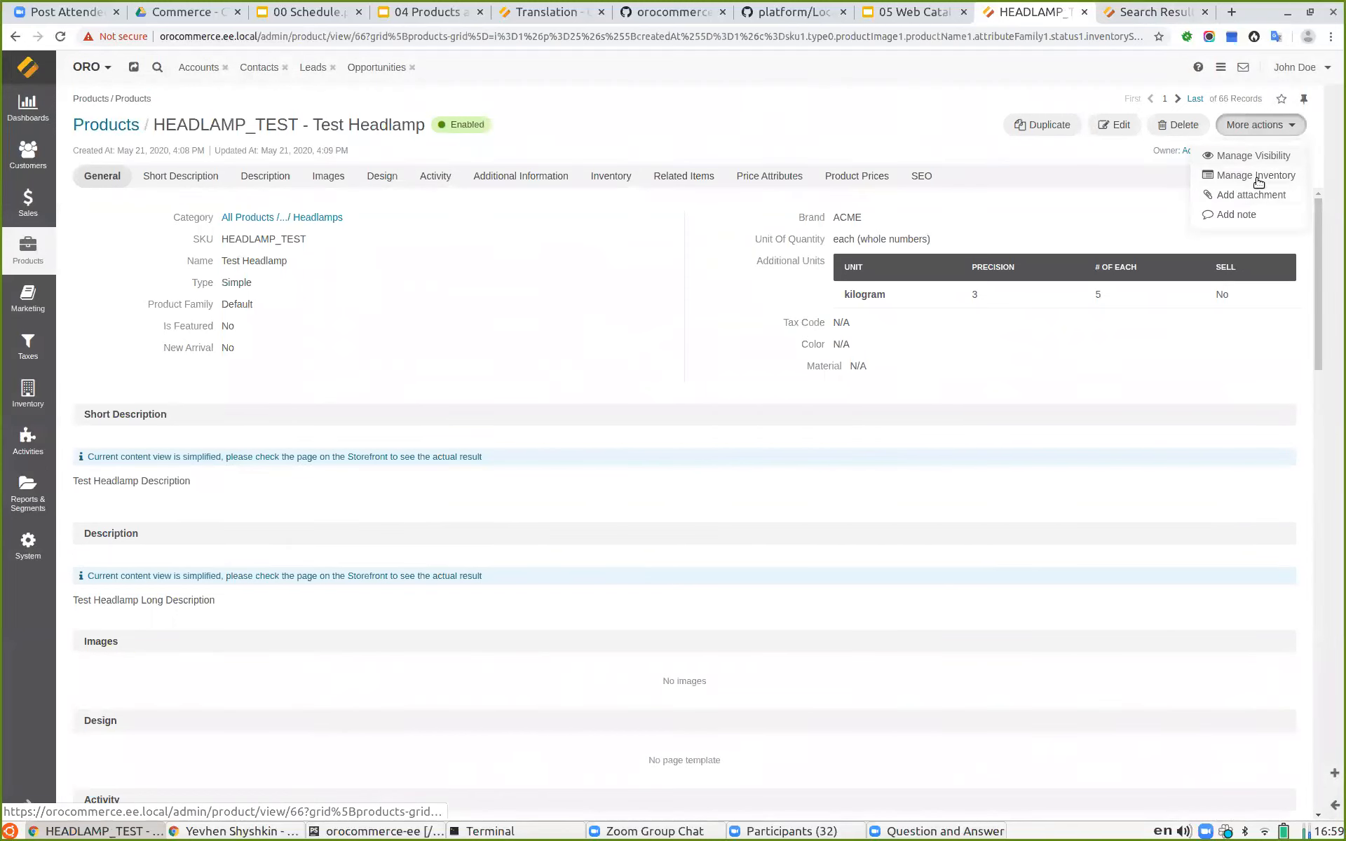
pyautogui.click(1249, 157)
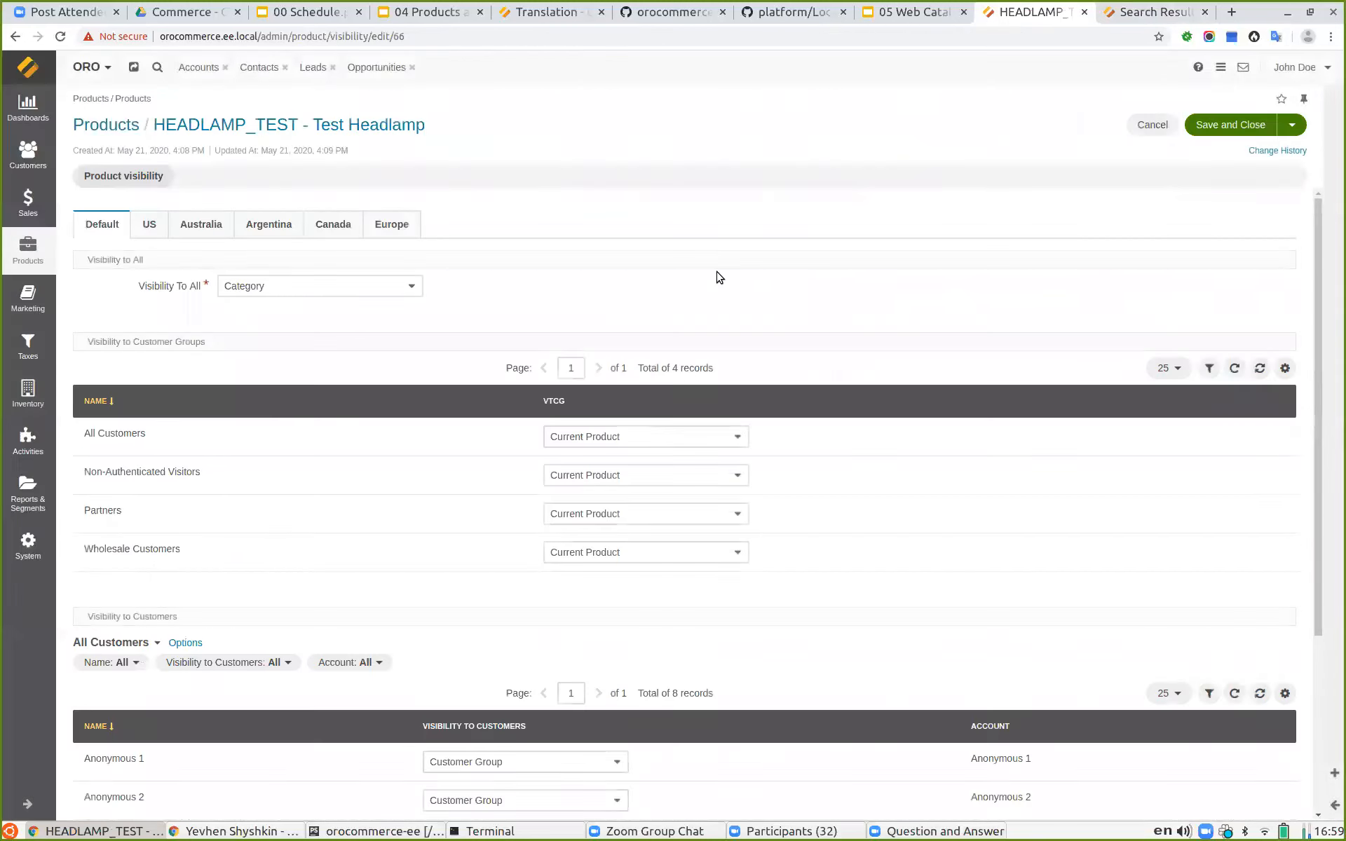
pyautogui.scroll(-2, 357, 406)
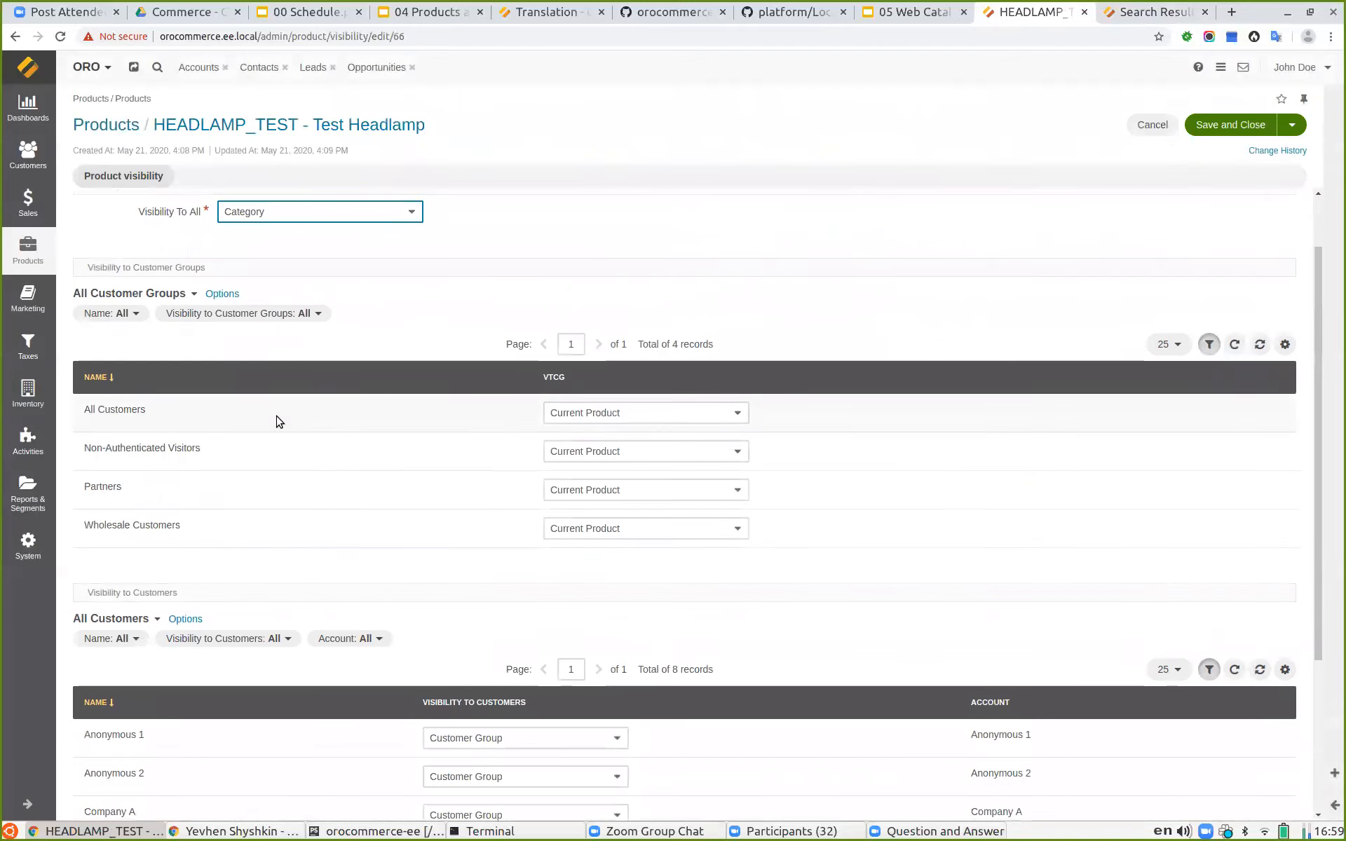
pyautogui.scroll(2, 491, 382)
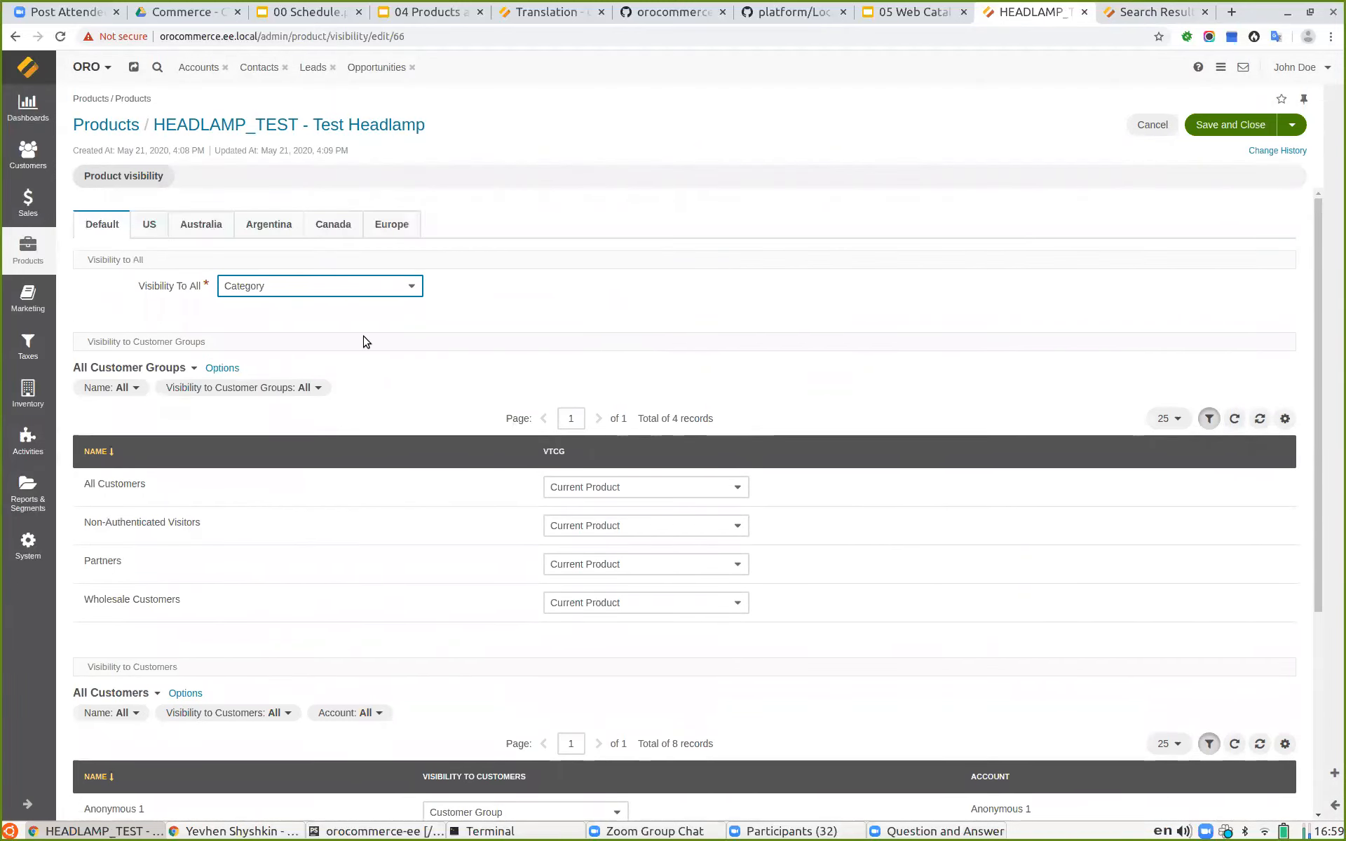
pyautogui.click(147, 225)
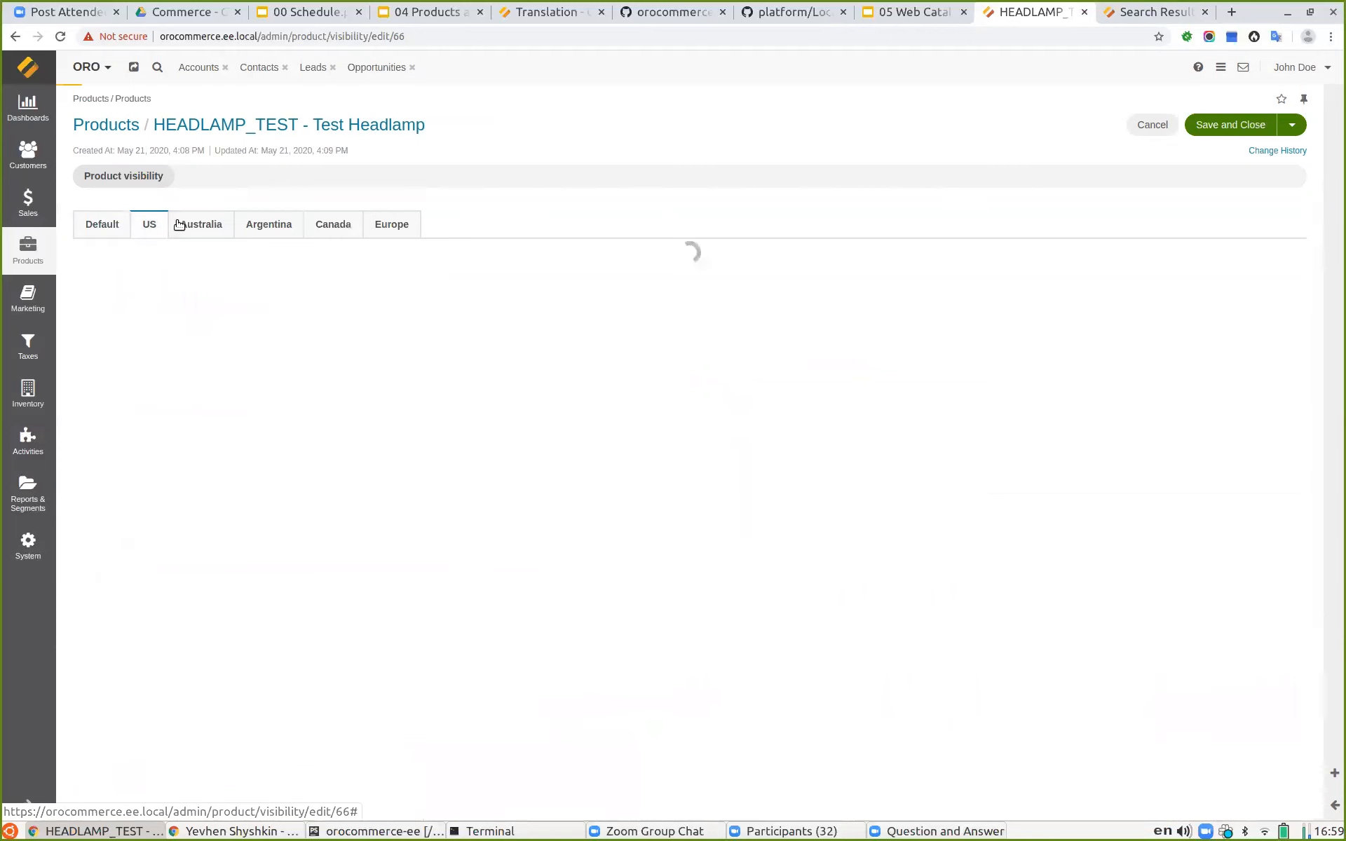
pyautogui.click(203, 225)
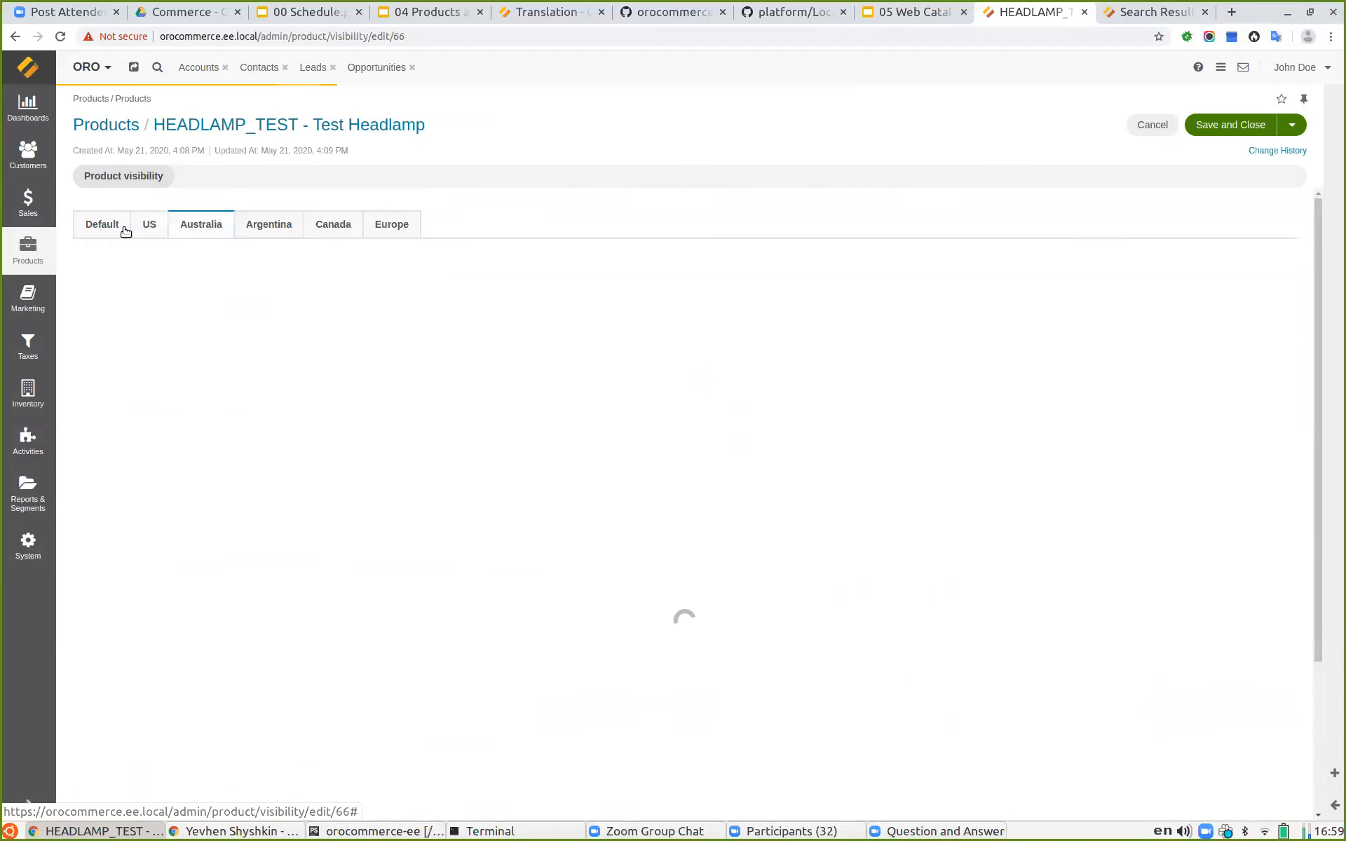
pyautogui.click(102, 224)
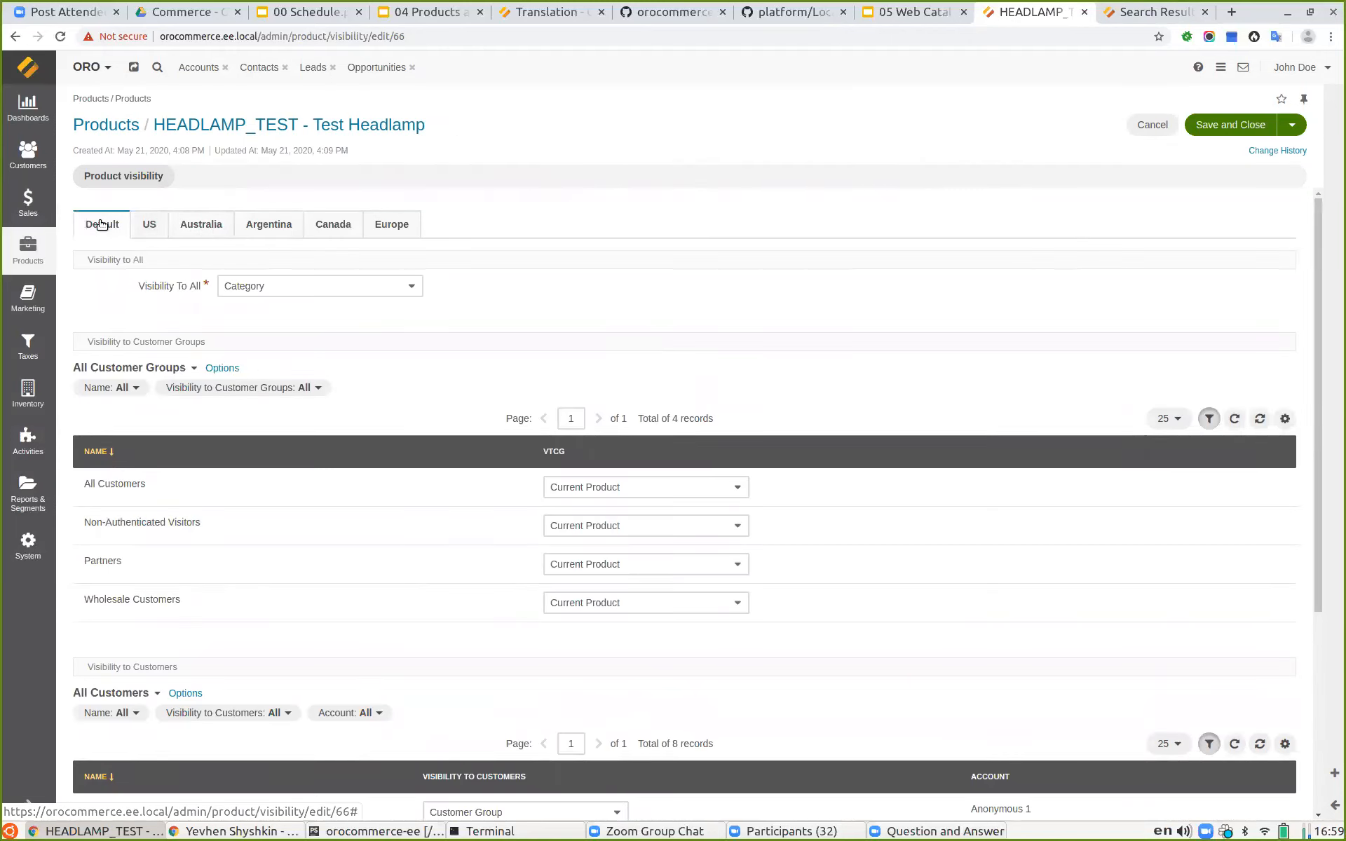
# Step: Inspect the Visibility To All options and the customer group and customer visibility settings without changing them
pyautogui.click(270, 288)
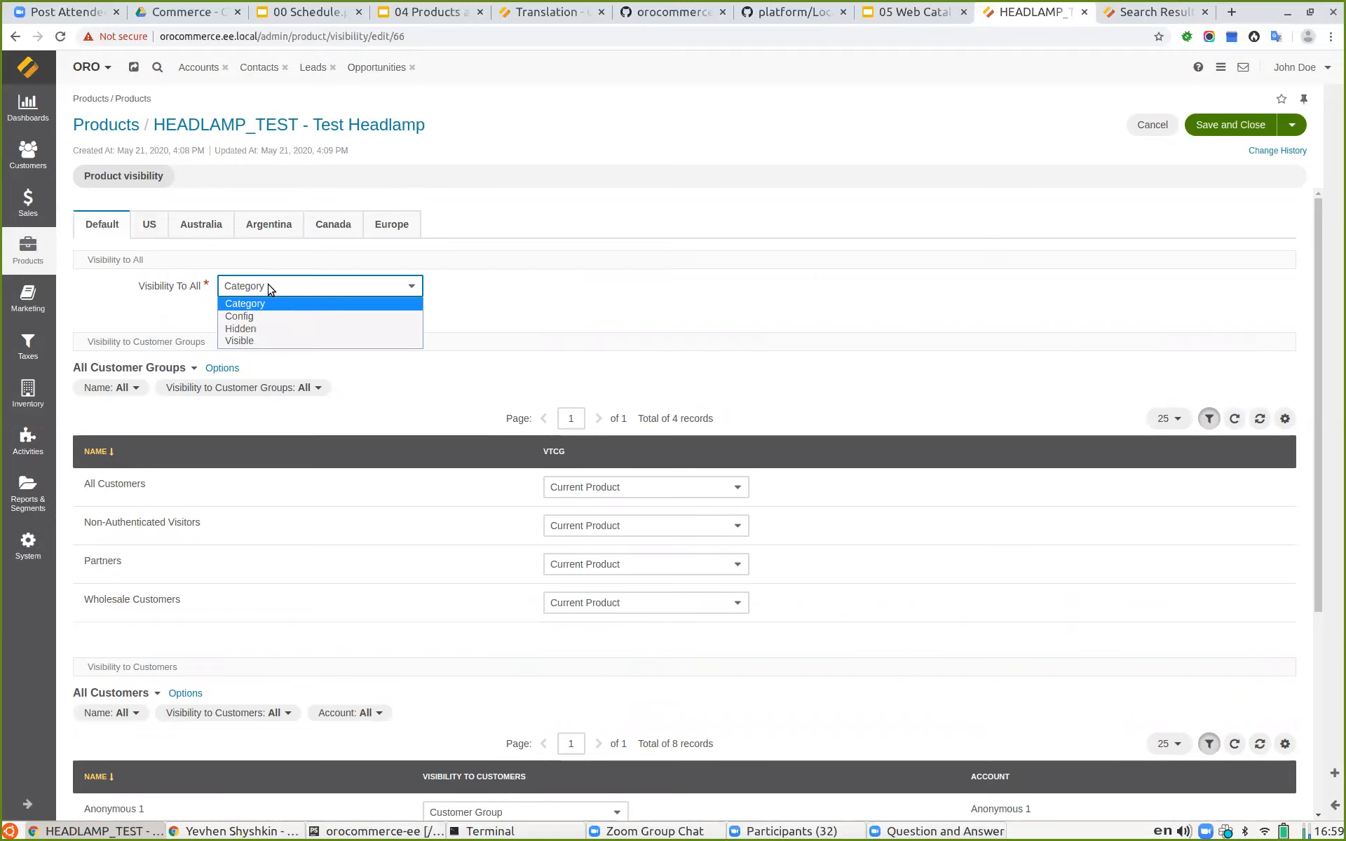
pyautogui.click(271, 287)
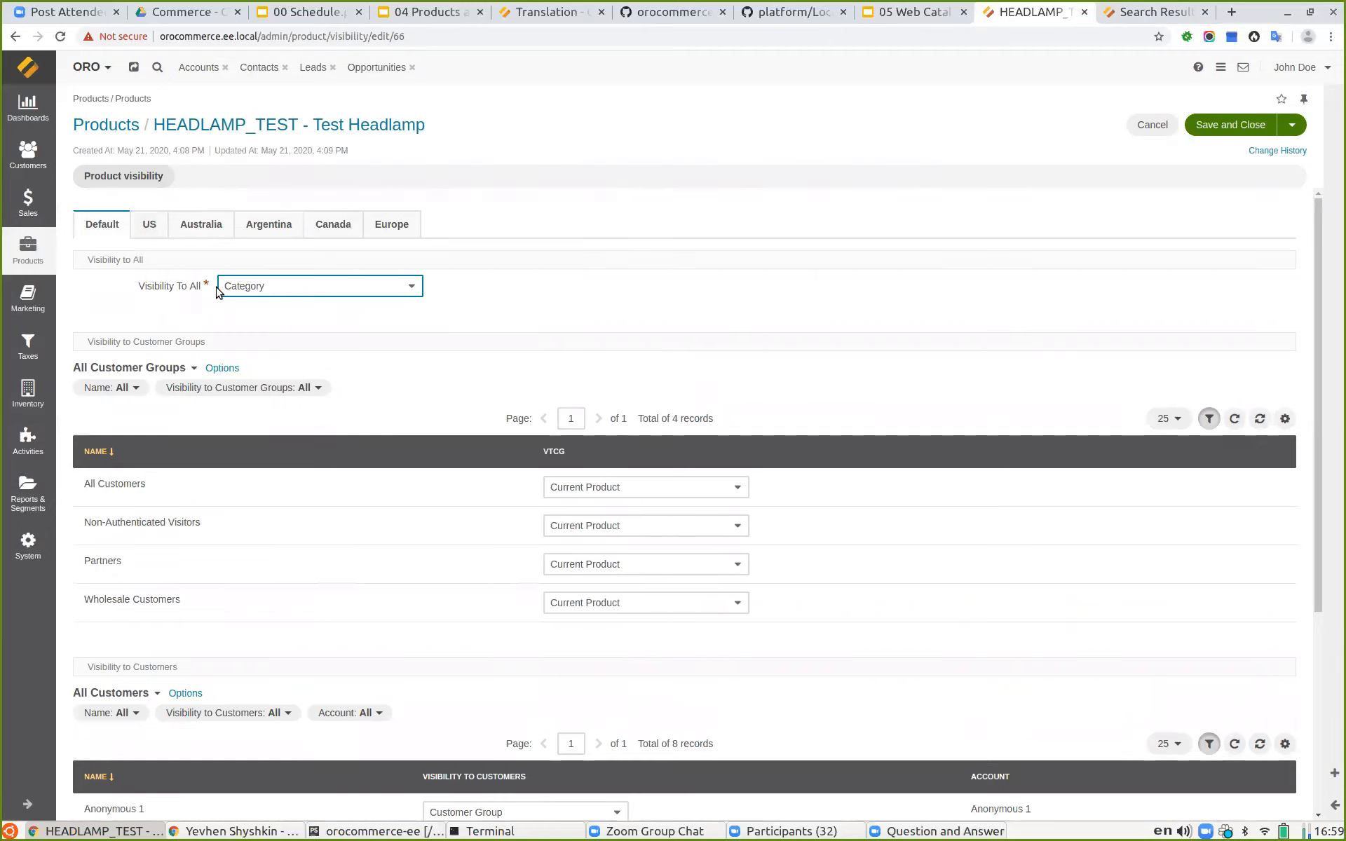
pyautogui.click(254, 290)
pyautogui.click(258, 291)
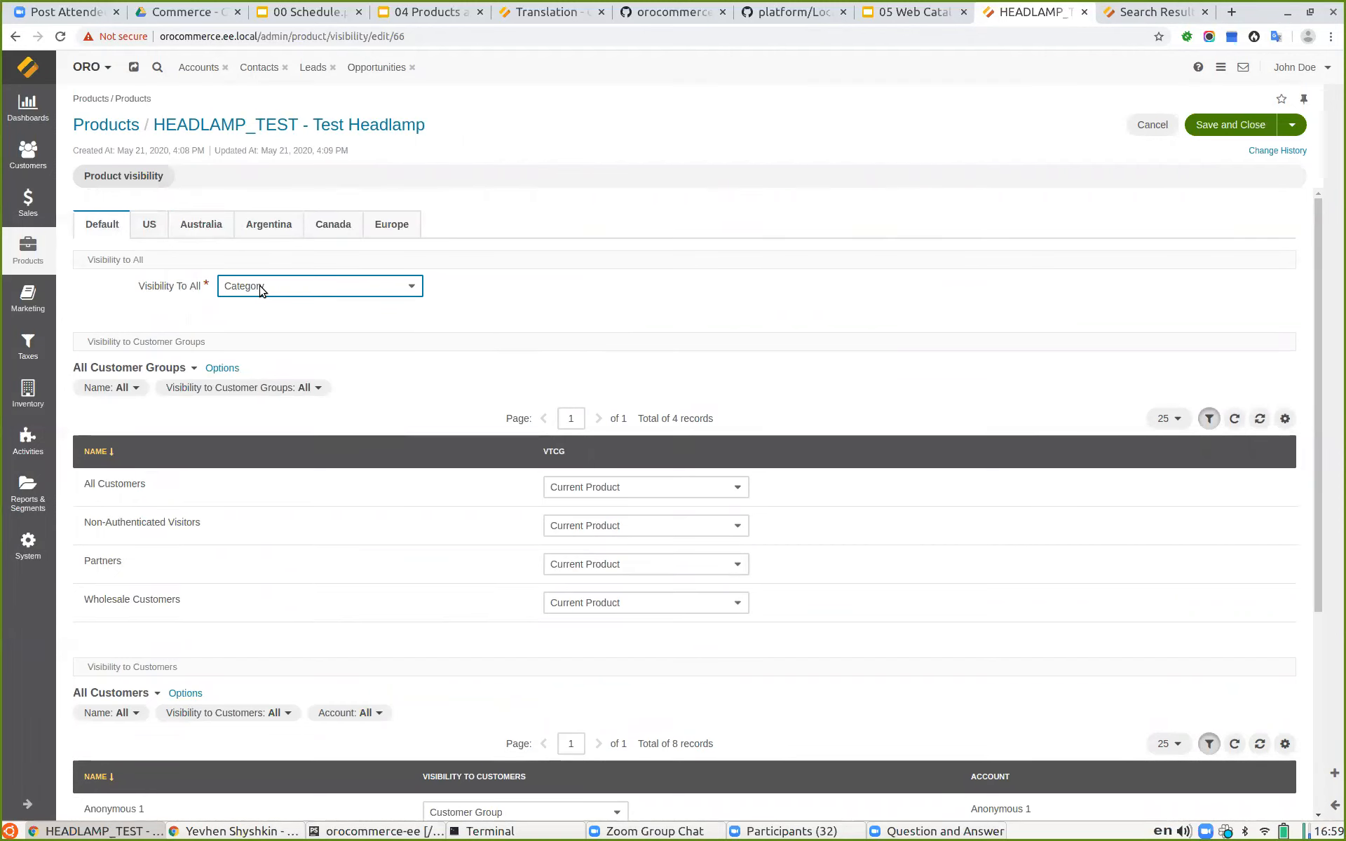
pyautogui.scroll(-3, 294, 368)
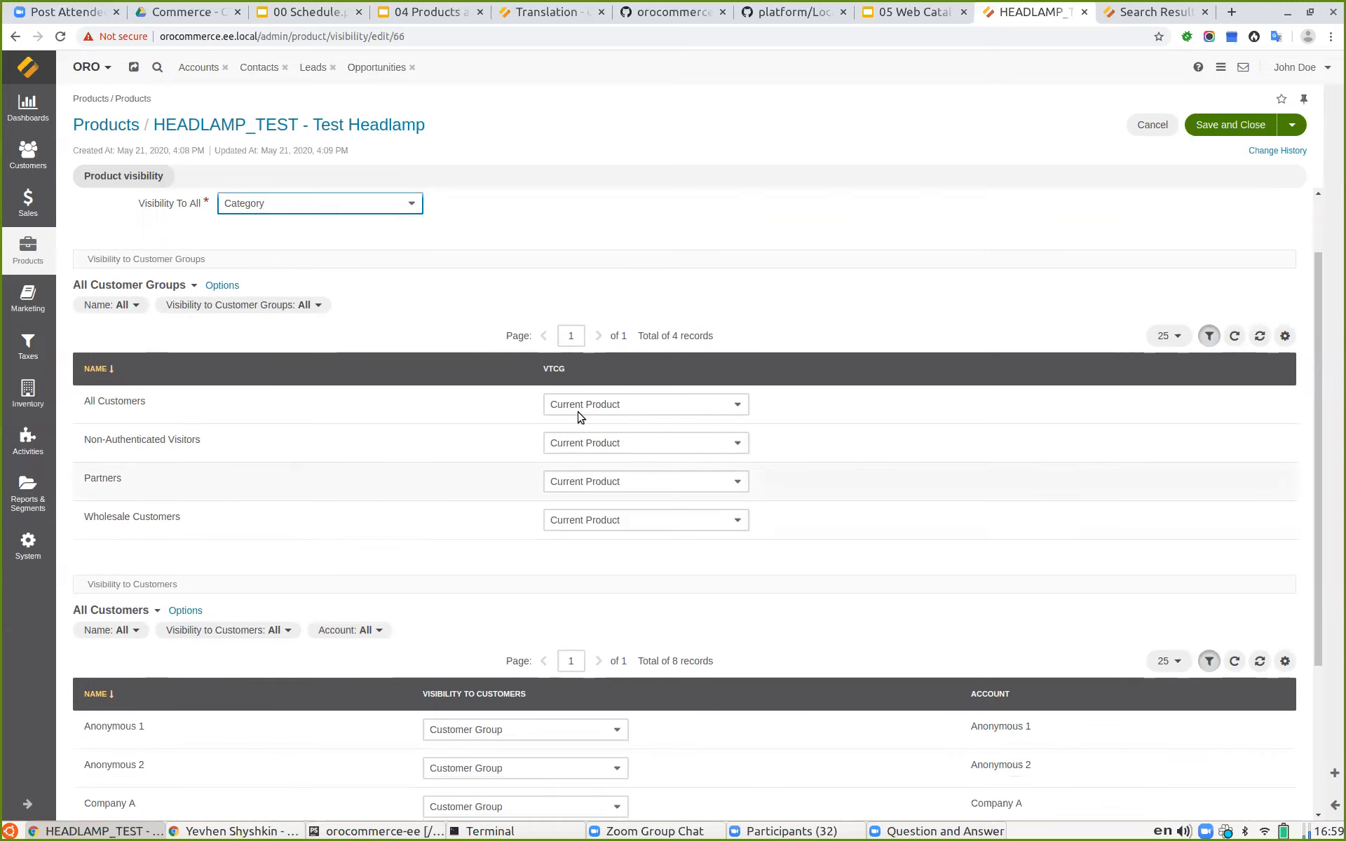
pyautogui.scroll(-1, 626, 374)
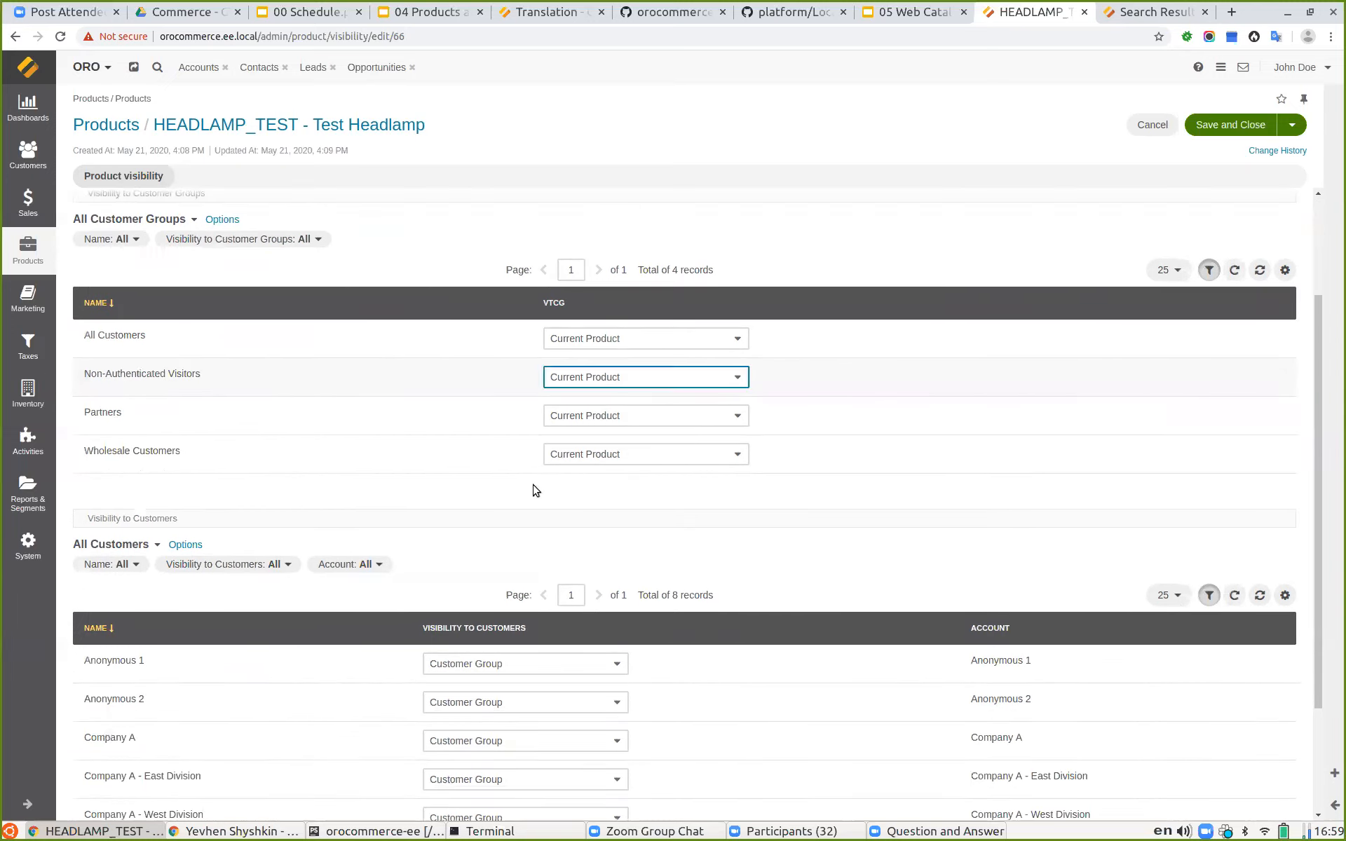
pyautogui.scroll(-4, 645, 727)
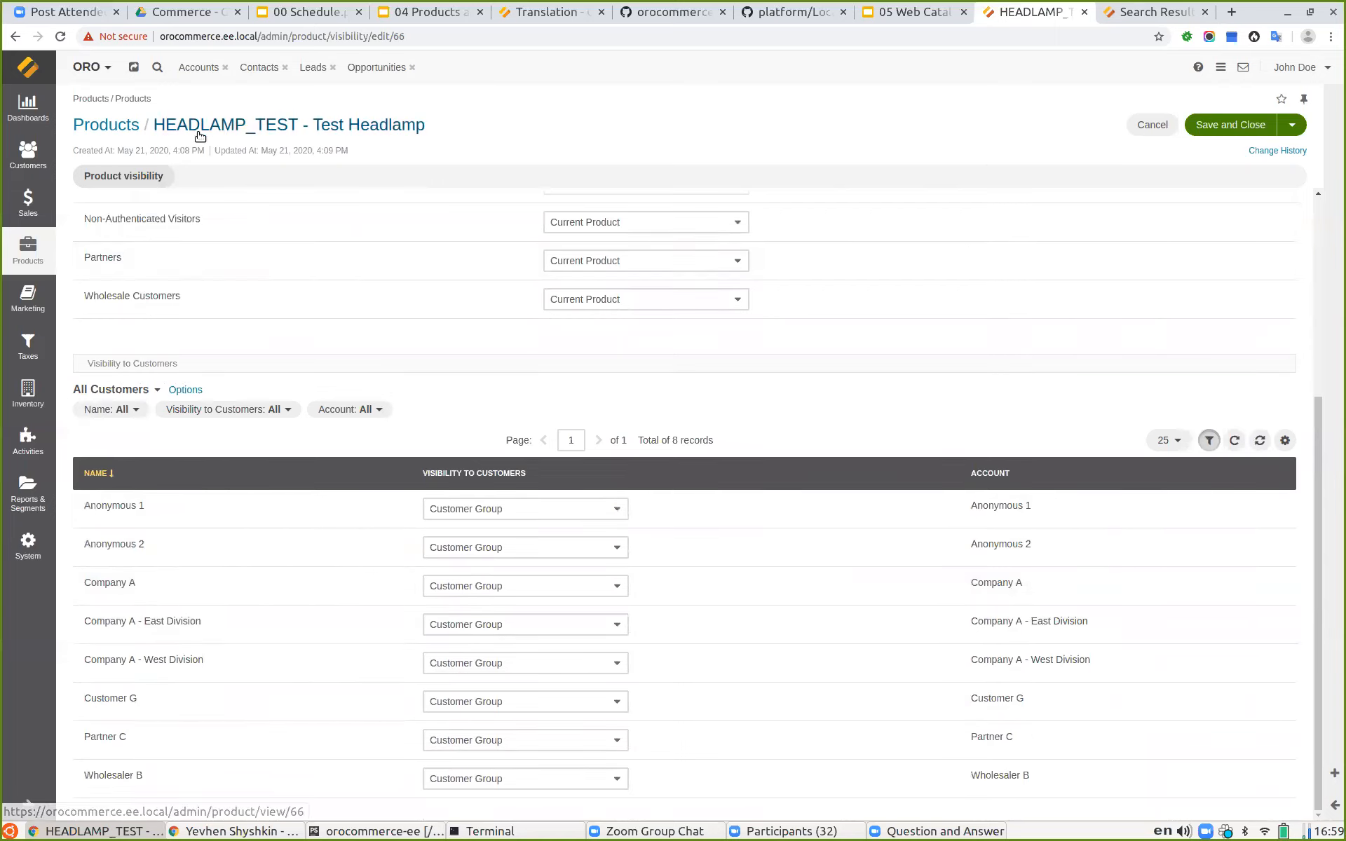
# Step: Switch to the storefront search results and highlight the signed-in customer's name
pyautogui.click(1126, 14)
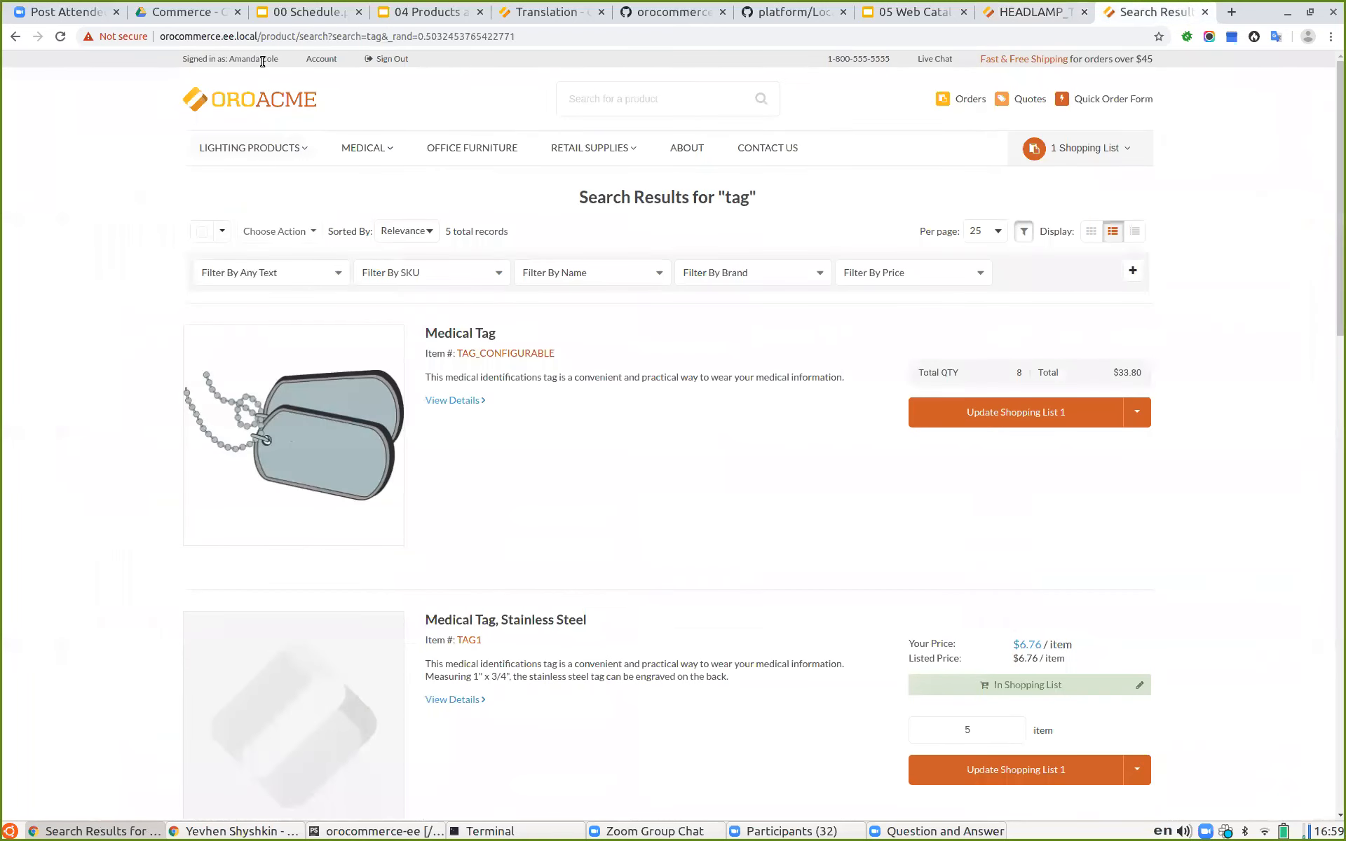
pyautogui.moveTo(280, 64); pyautogui.dragTo(233, 58)
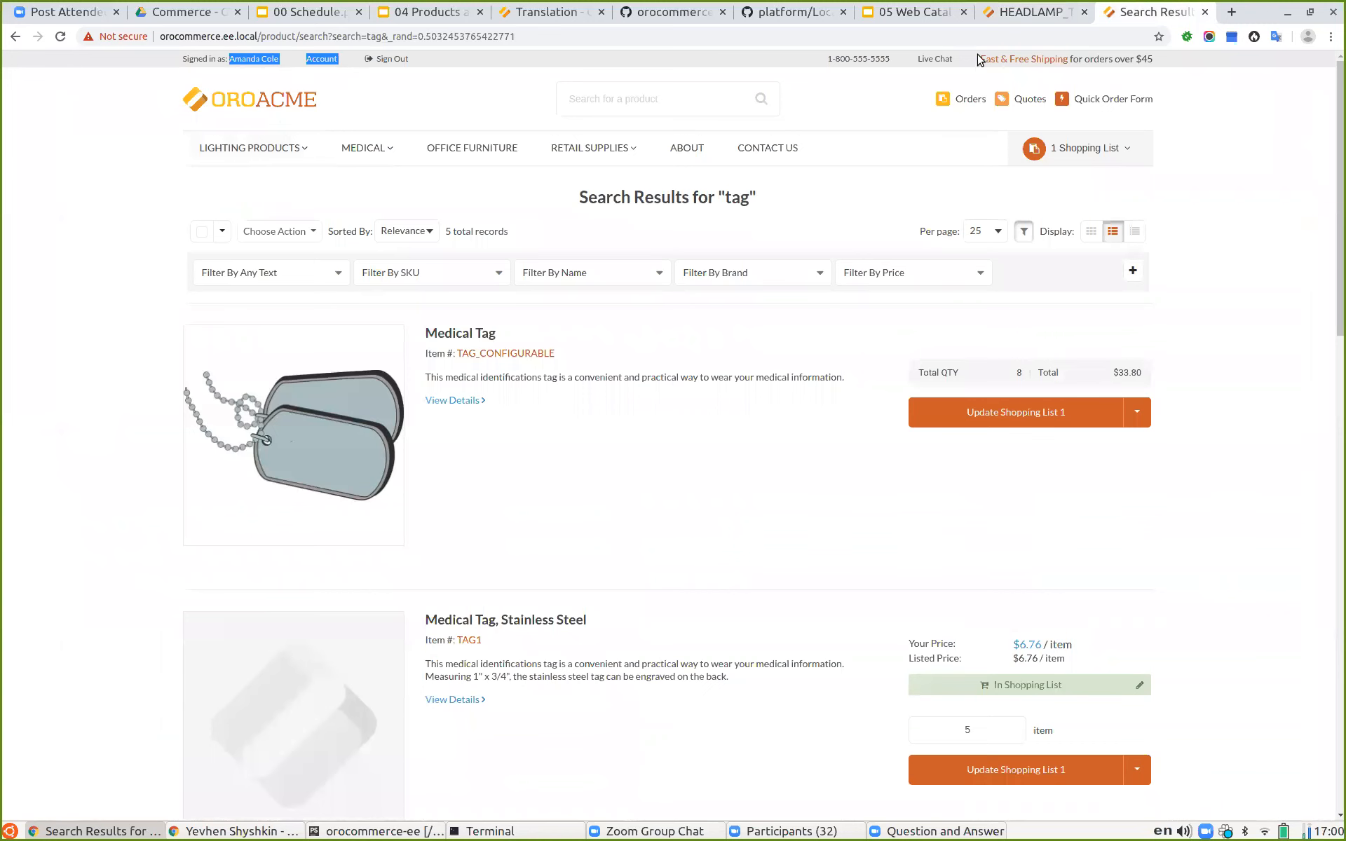
# Step: Set Company A's customer visibility for the Test Headlamp to Hidden and save the visibility settings
pyautogui.click(1009, 12)
pyautogui.click(471, 586)
pyautogui.click(468, 641)
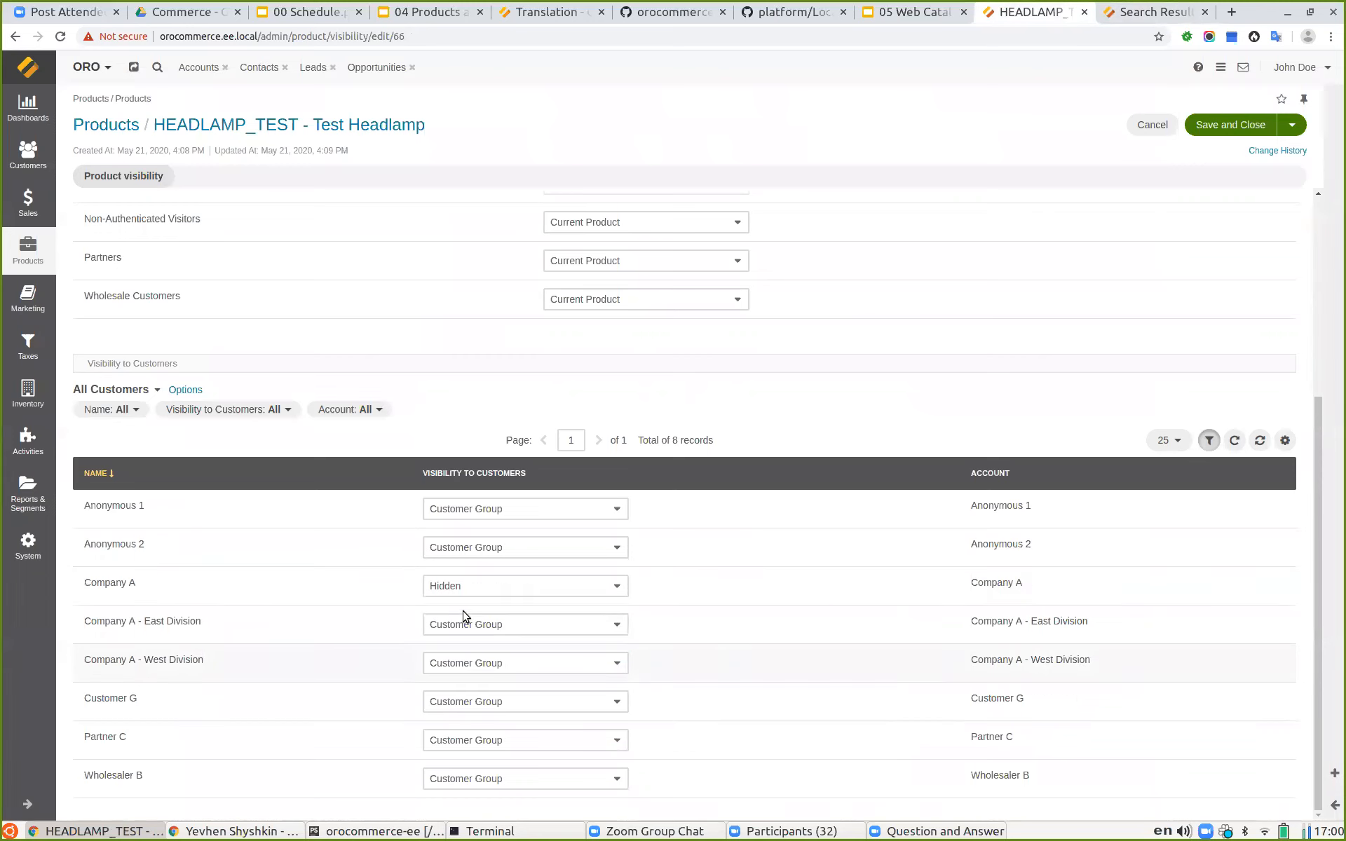
pyautogui.click(1225, 126)
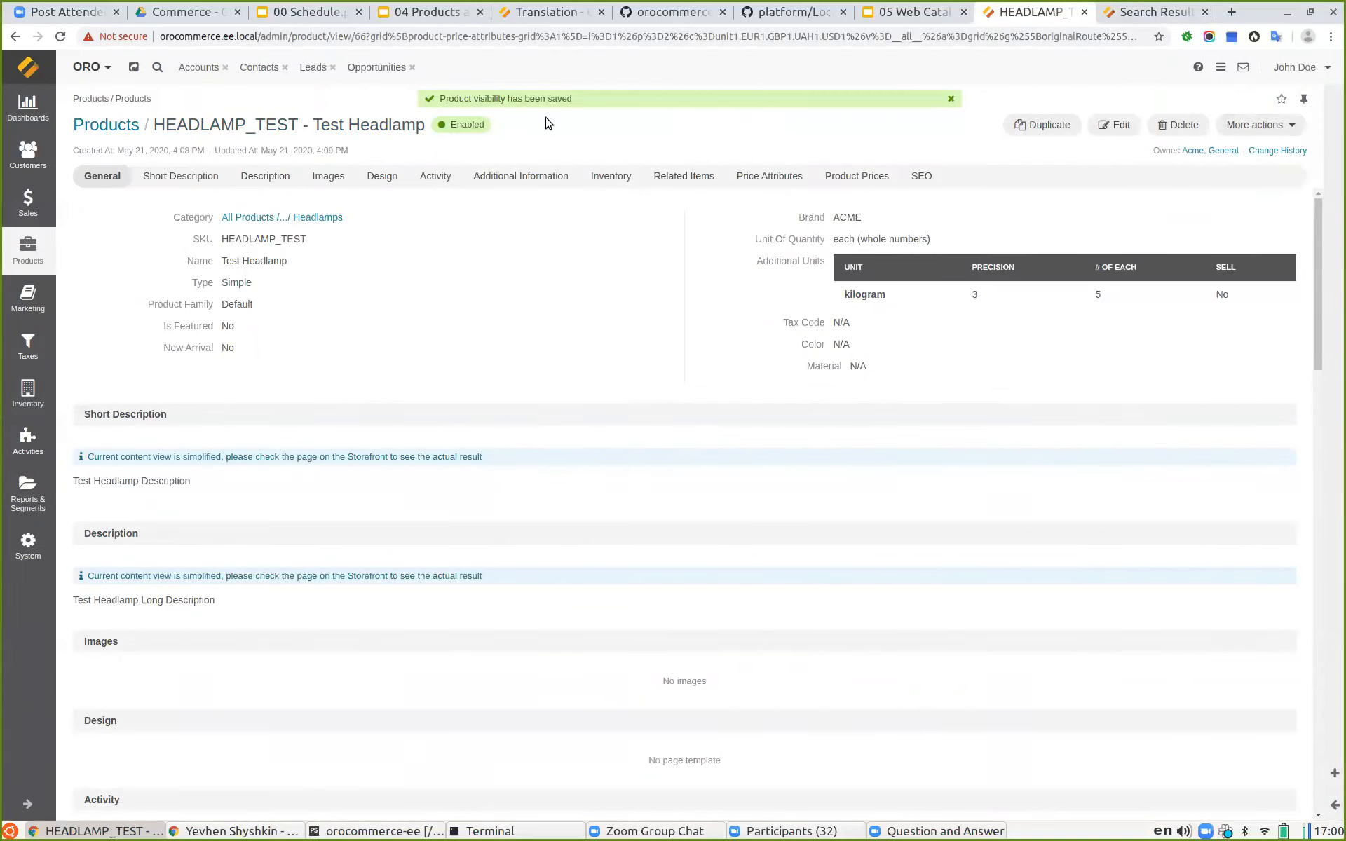
# Step: Copy the HEADLAMP_TEST SKU and search for it on the storefront as the signed-in customer
pyautogui.click(1135, 14)
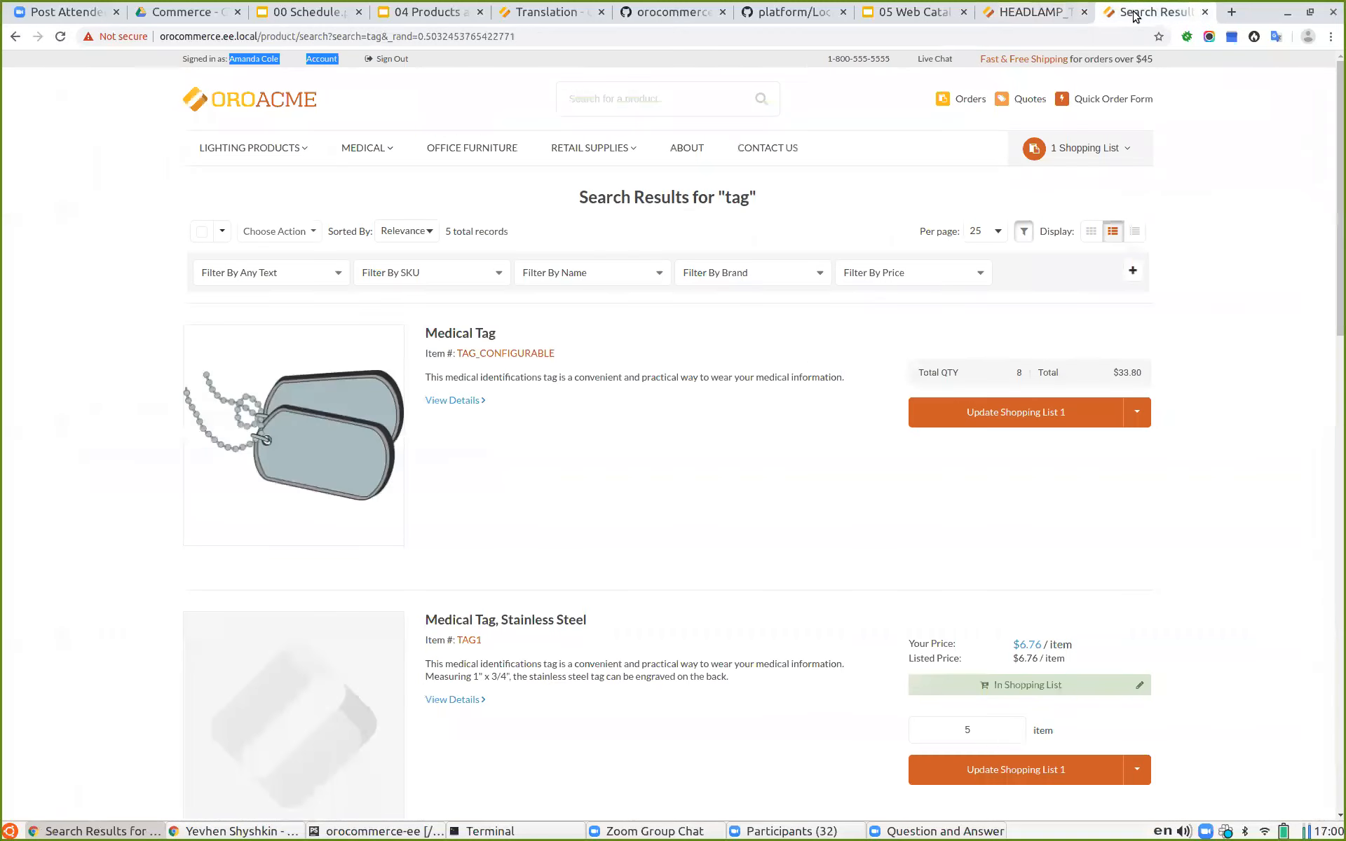
pyautogui.click(1028, 9)
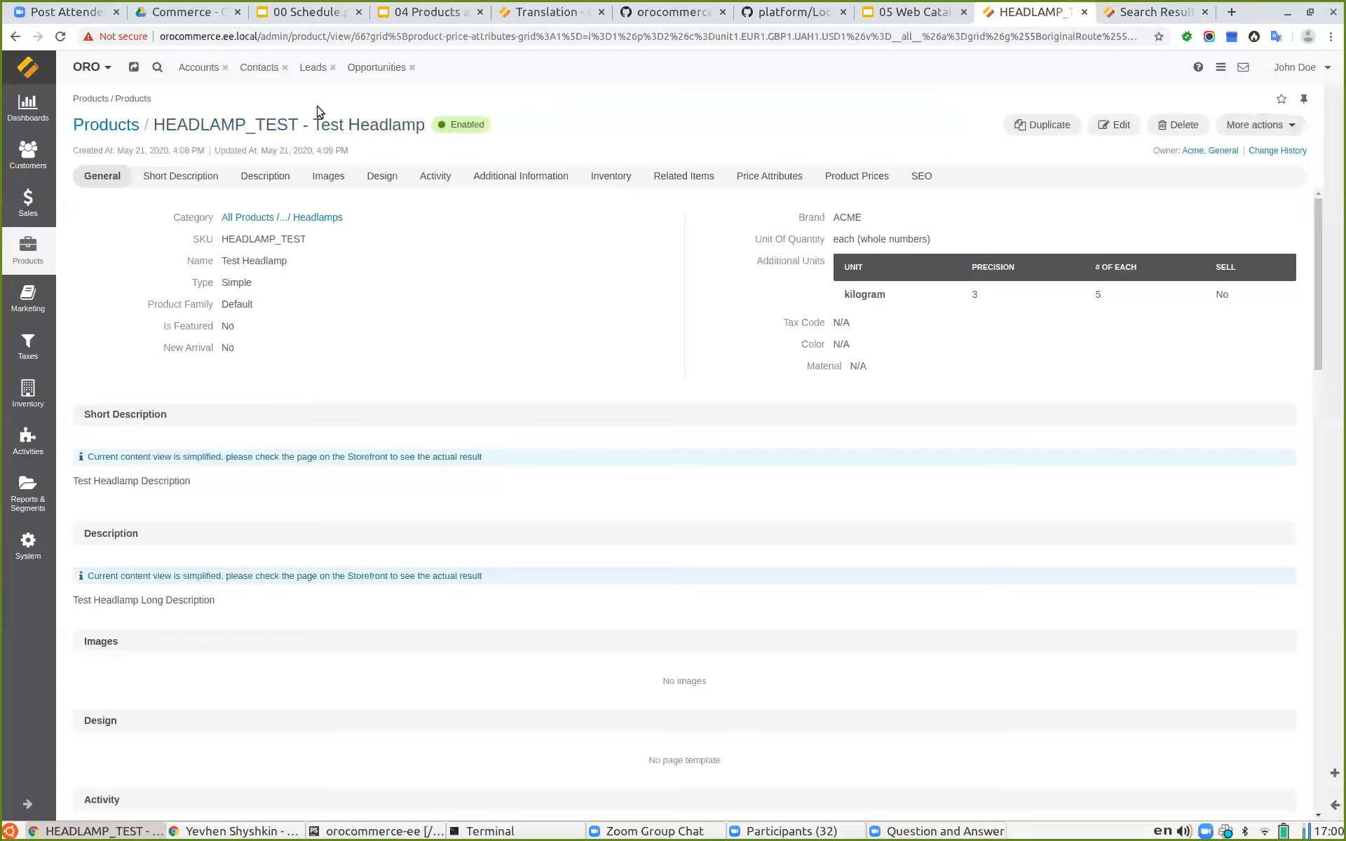
pyautogui.moveTo(244, 129); pyautogui.dragTo(153, 127)
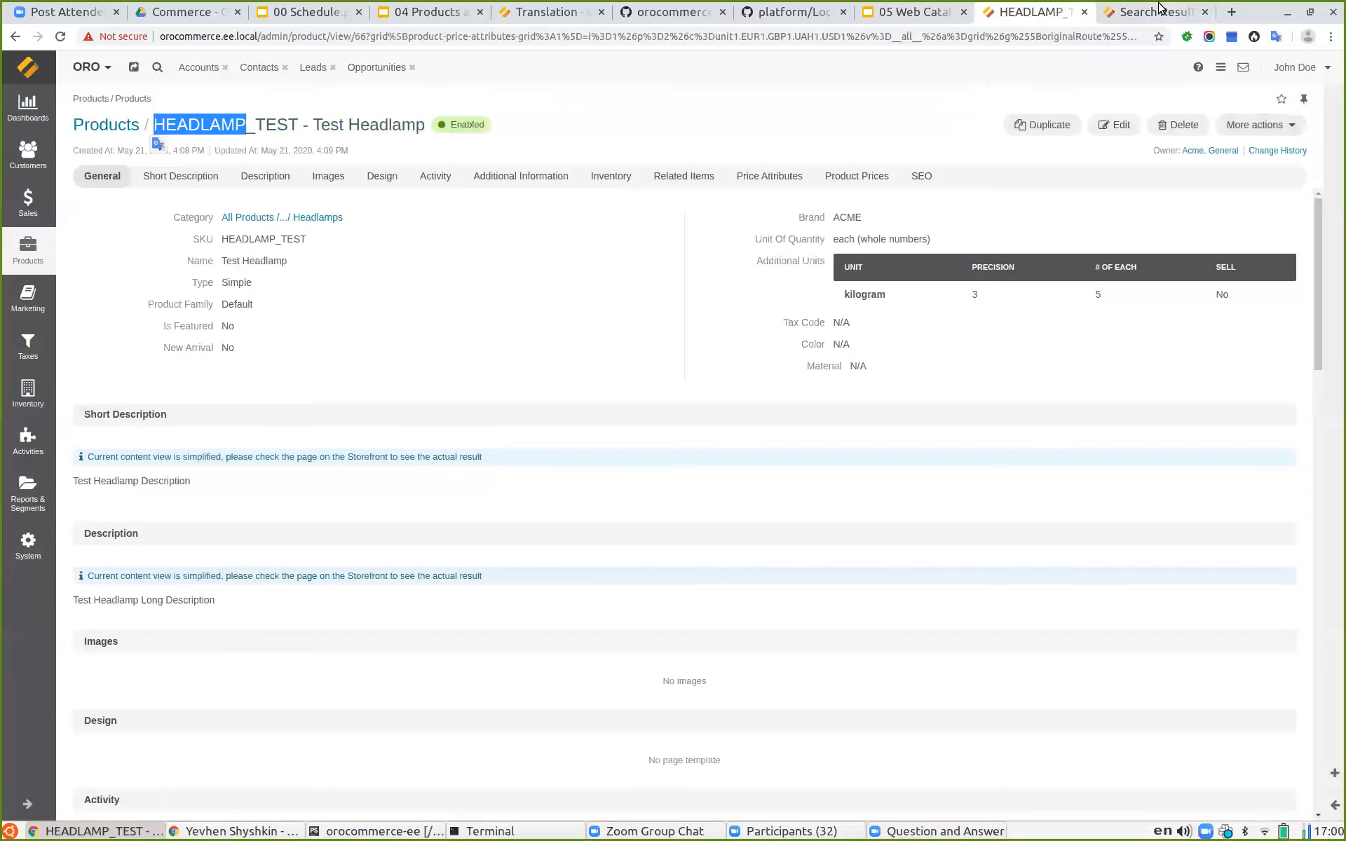
pyautogui.click(1139, 15)
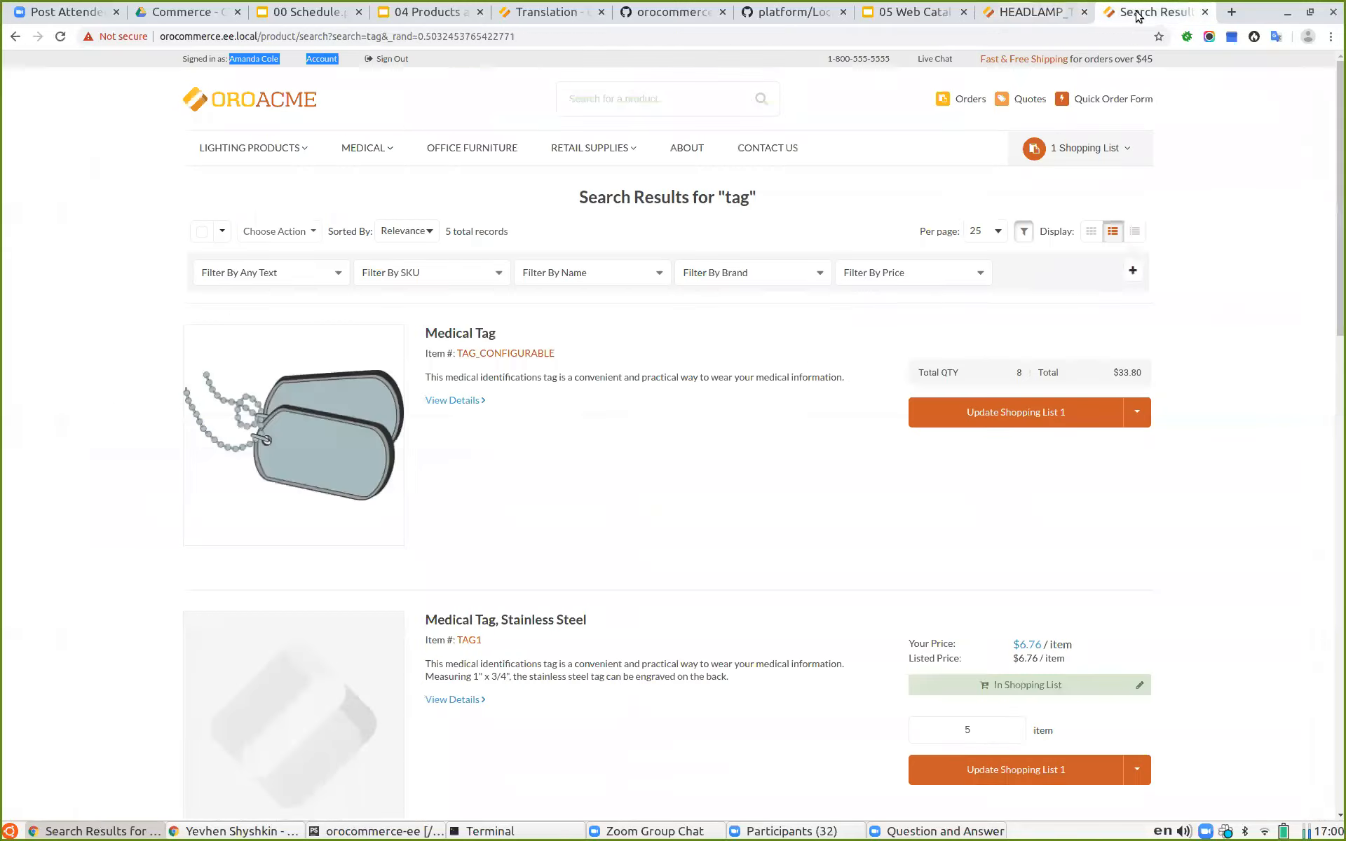
pyautogui.click(1006, 18)
pyautogui.doubleClick(265, 129)
pyautogui.hotkey('ctrl', 'c')
pyautogui.click(1139, 14)
pyautogui.click(650, 87)
pyautogui.hotkey('ctrl', 'v')
pyautogui.press('Return')
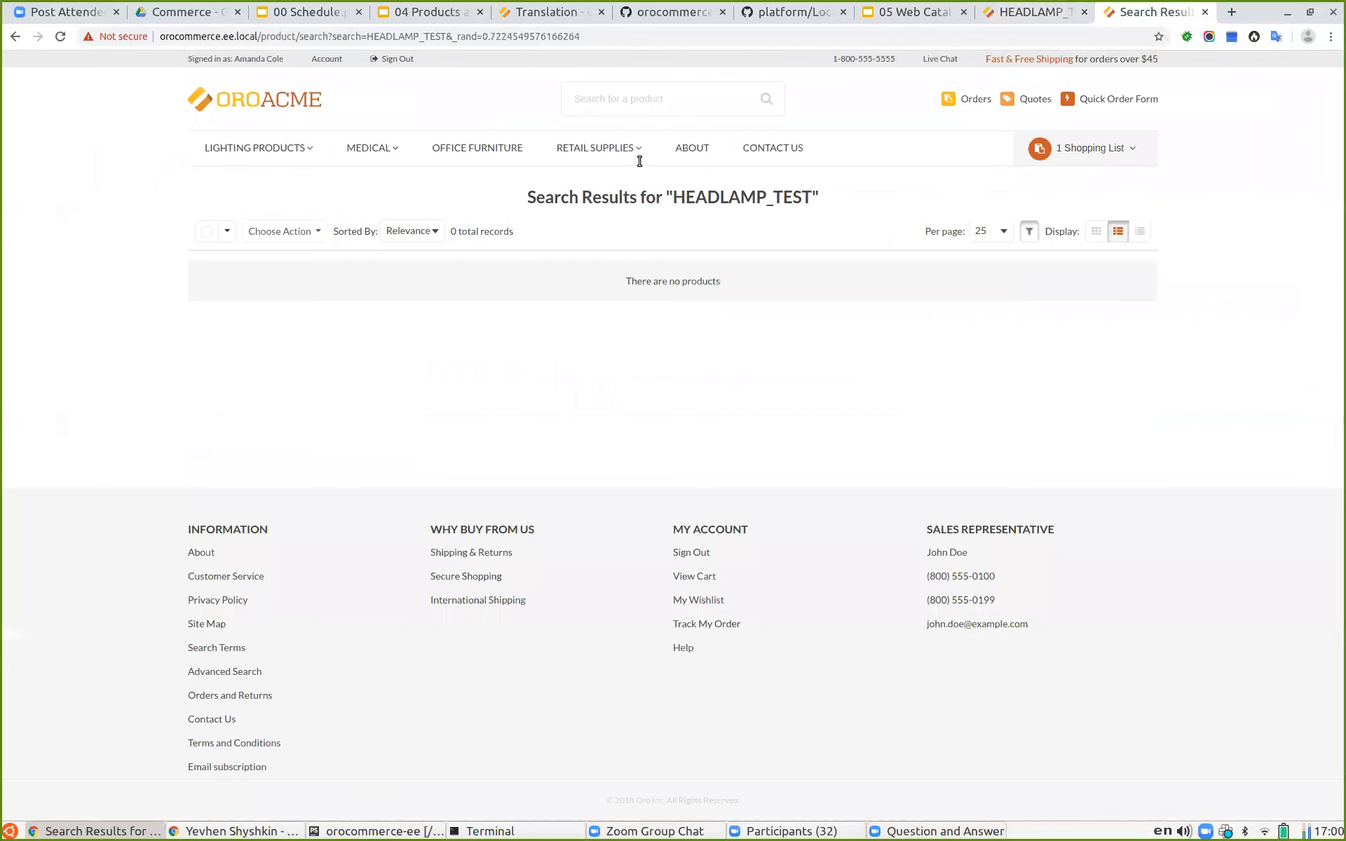
# Step: Sign out of the storefront and search for HEADLAMP_TEST again as a guest
pyautogui.click(394, 59)
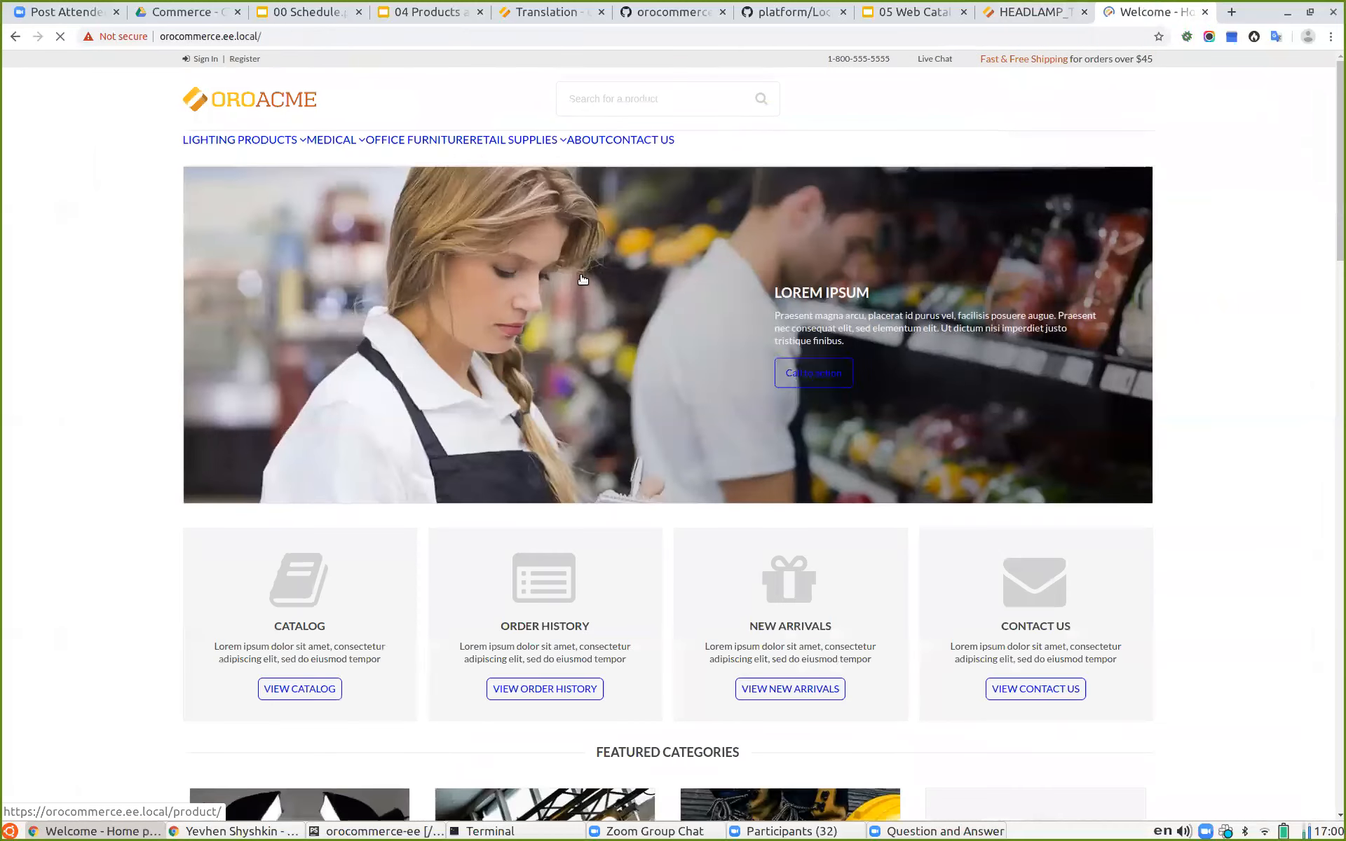
pyautogui.click(605, 98)
pyautogui.hotkey('ctrl', 'v')
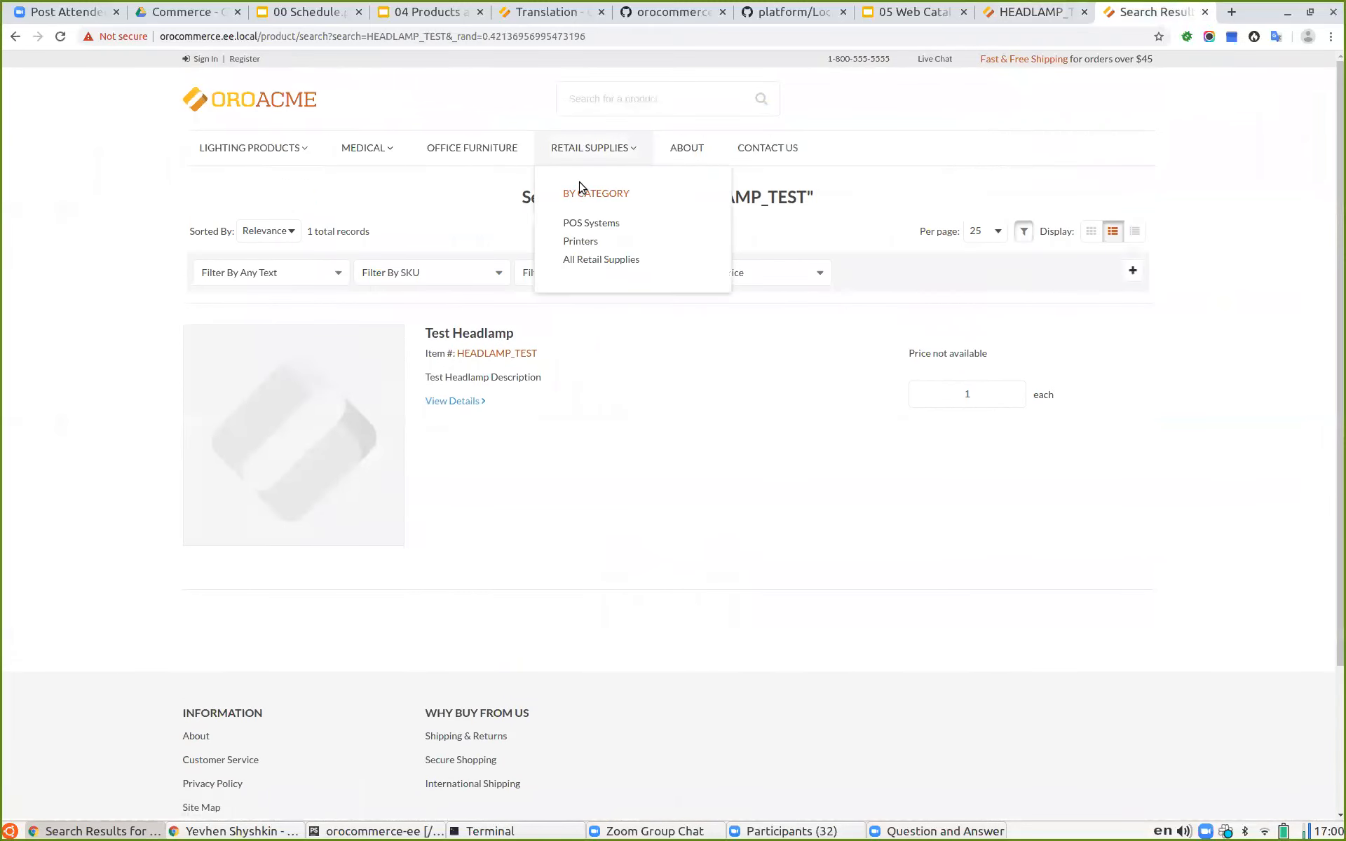
# Step: Open the Documentation link from the Category and Product visibility slide
pyautogui.click(1018, 16)
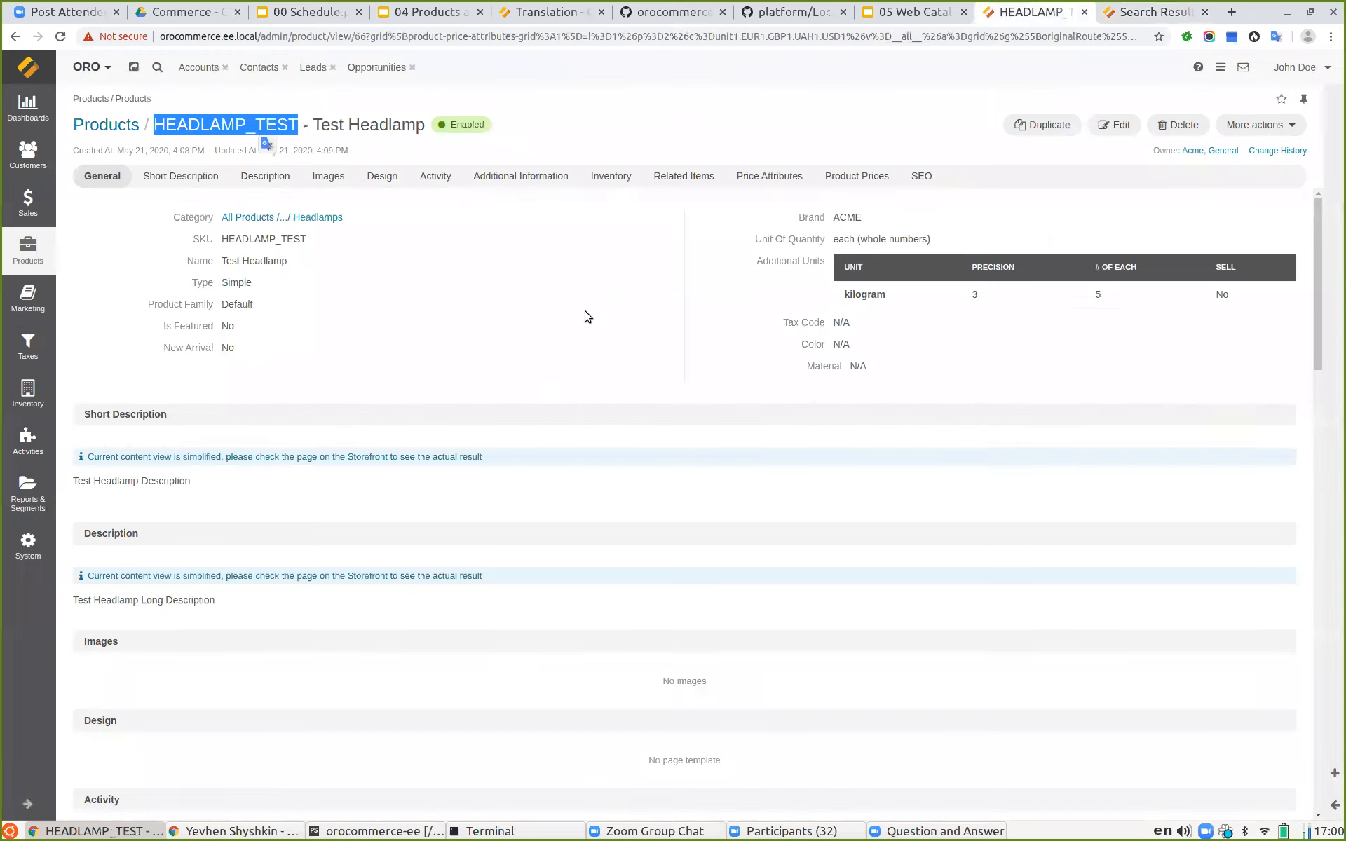
pyautogui.click(1256, 122)
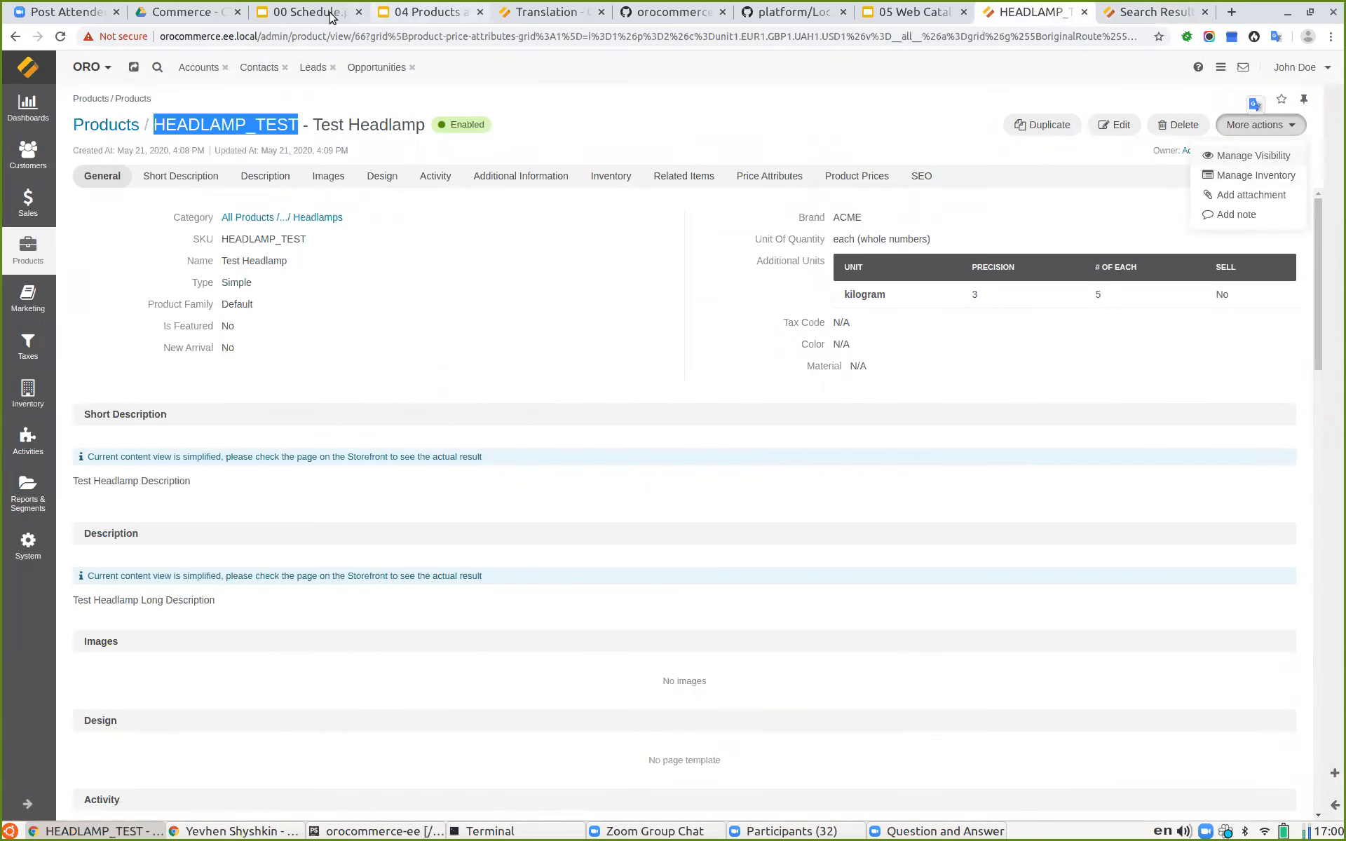
pyautogui.click(417, 14)
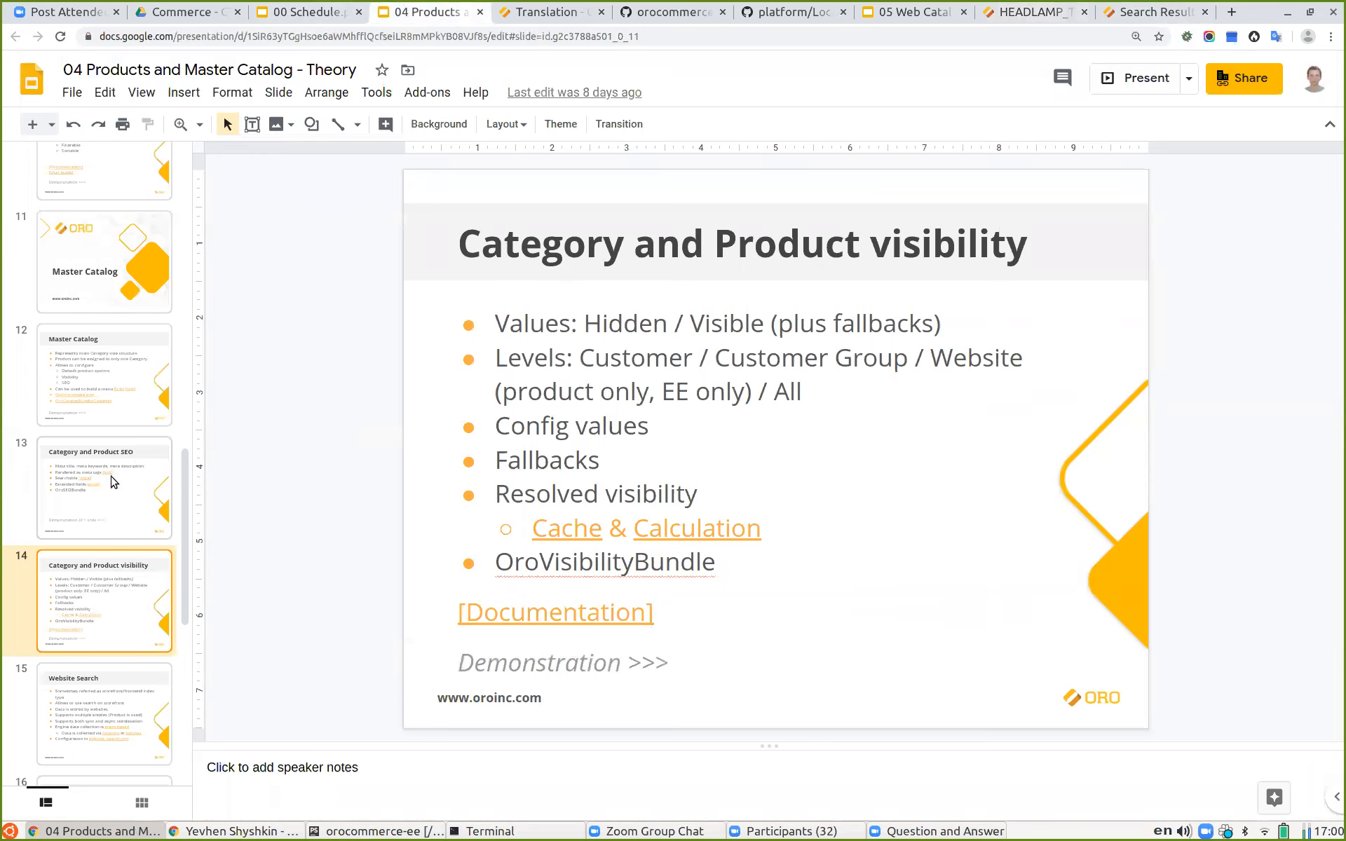
pyautogui.scroll(-3, 112, 481)
pyautogui.click(582, 624)
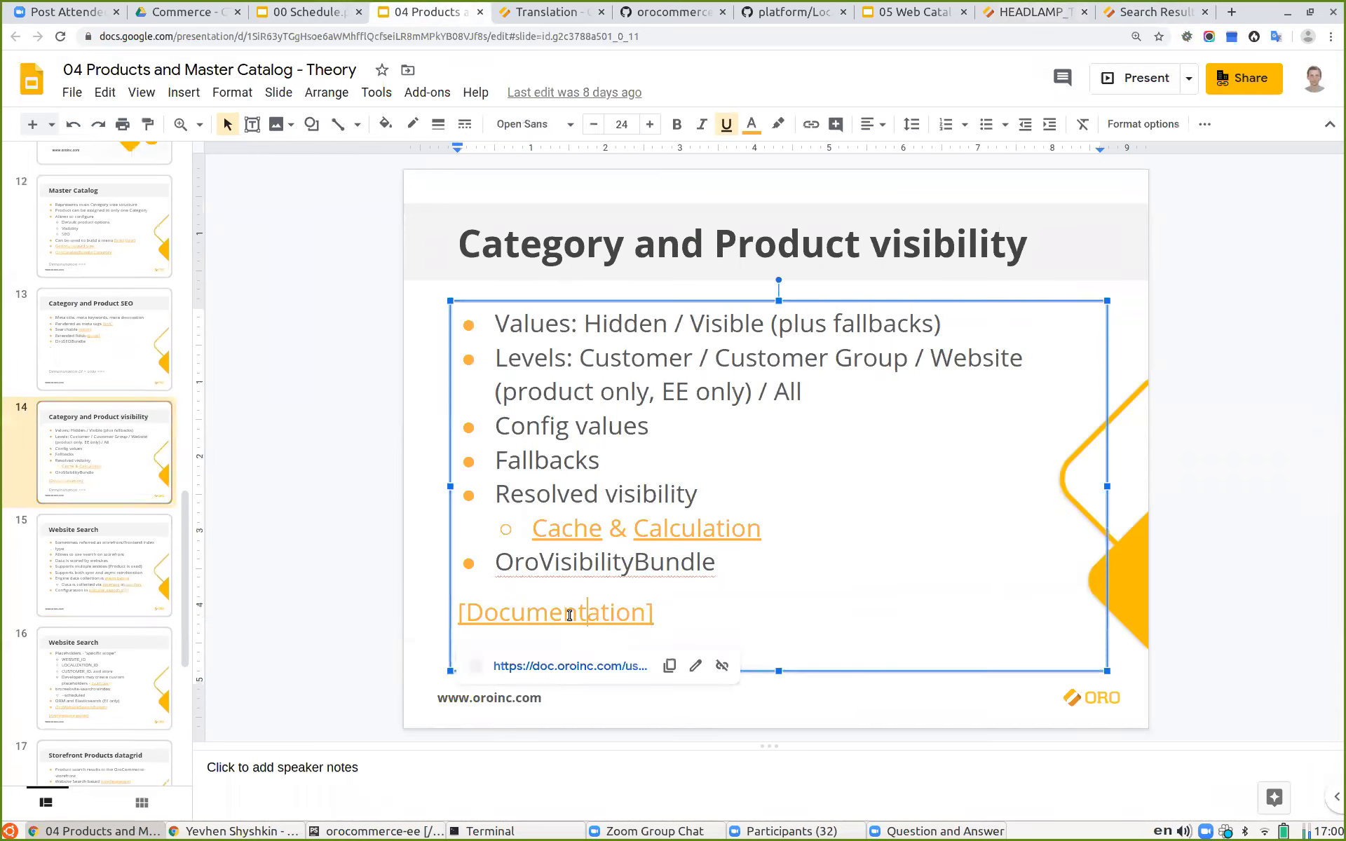
pyautogui.click(588, 660)
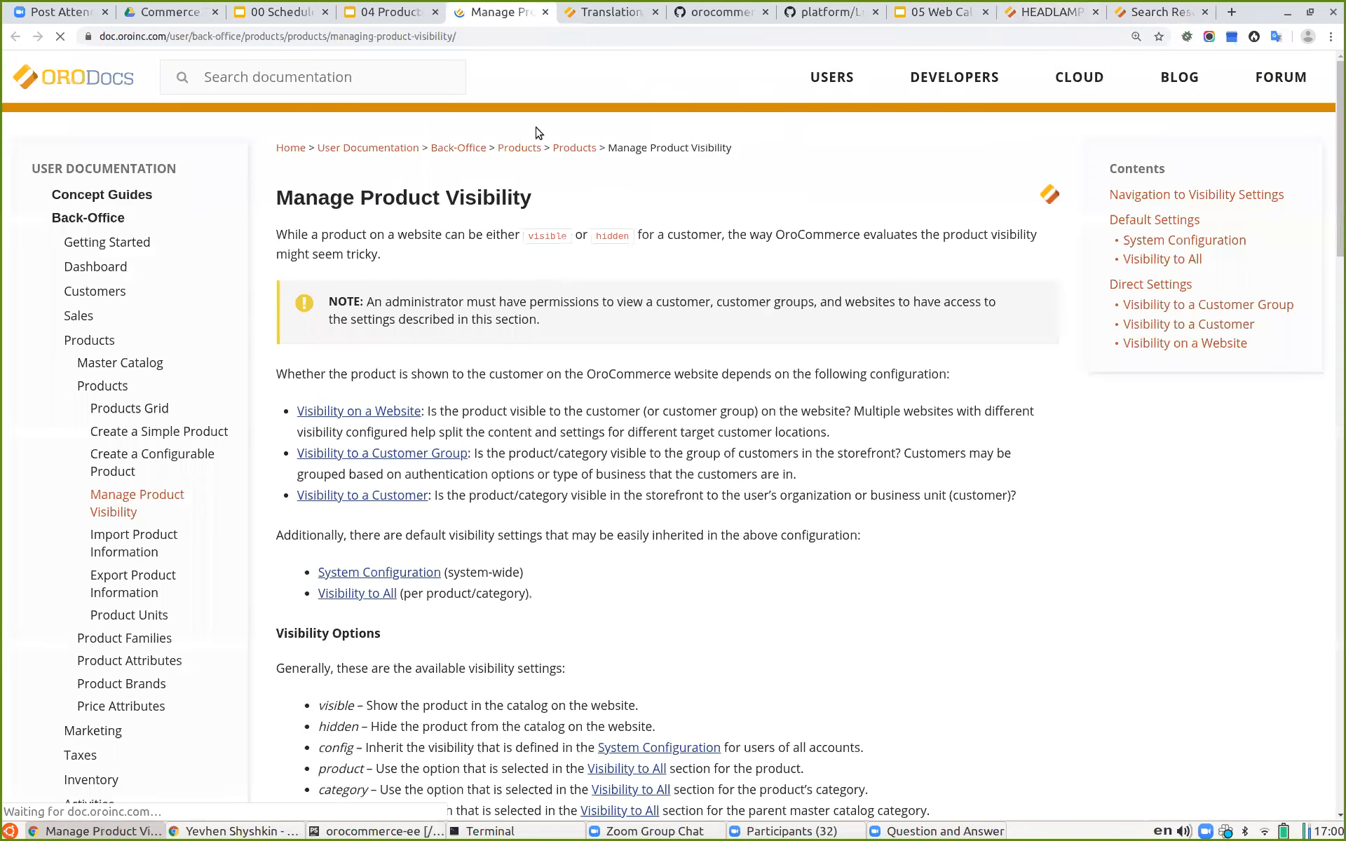
# Step: Scroll through the Manage Product Visibility documentation to review the visibility options and fallback schema
pyautogui.scroll(-12, 548, 376)
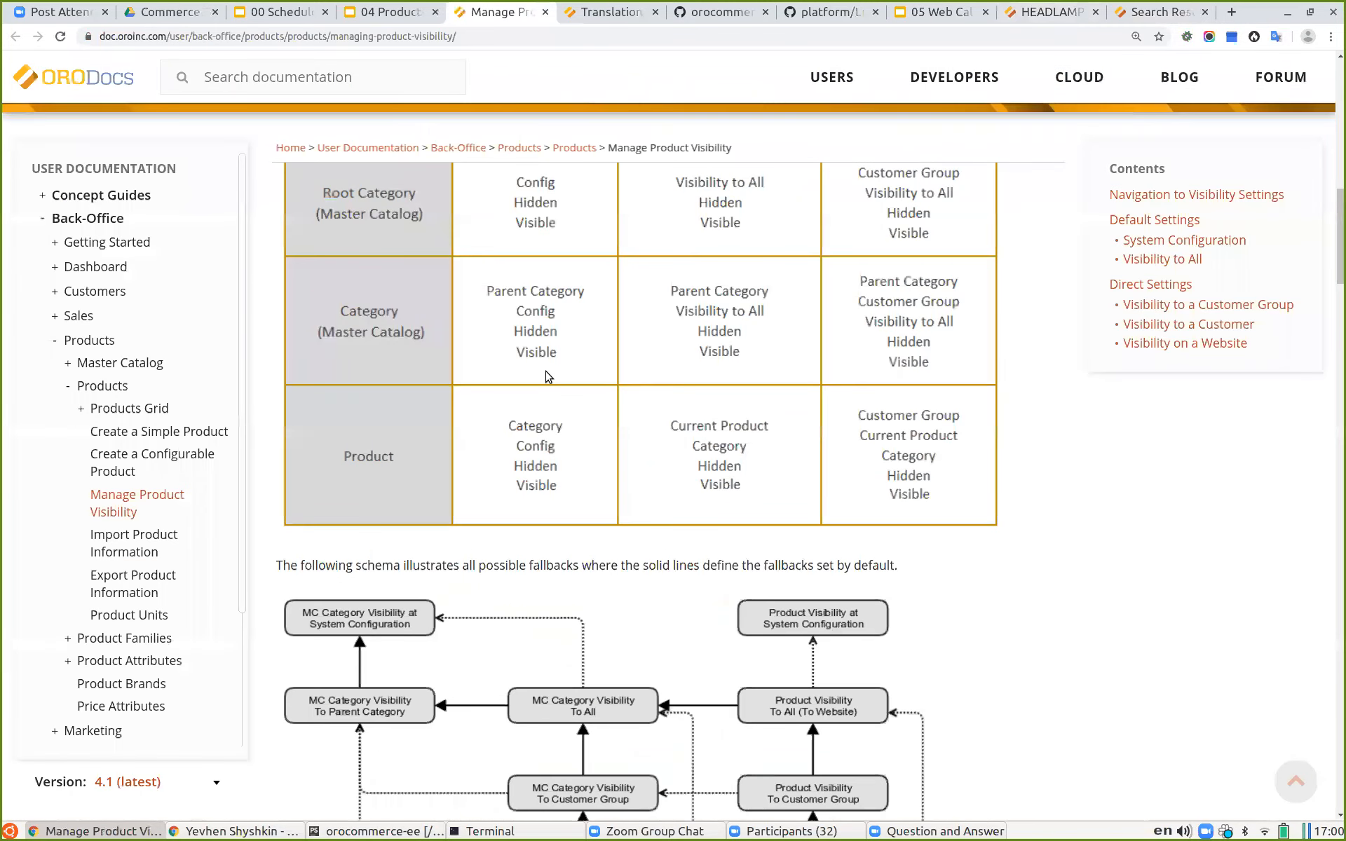
pyautogui.scroll(-5, 548, 377)
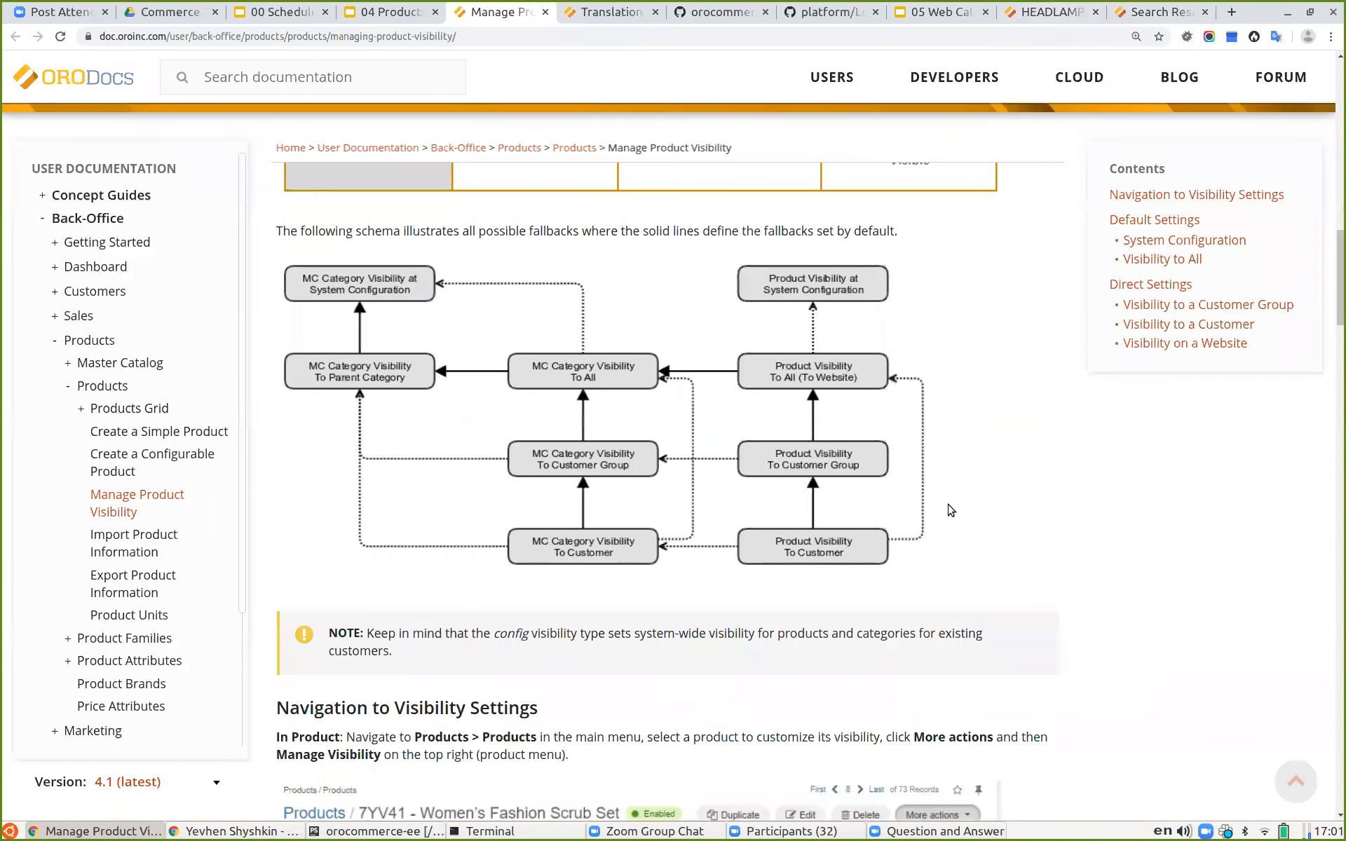
pyautogui.scroll(-2, 951, 509)
pyautogui.scroll(3, 934, 500)
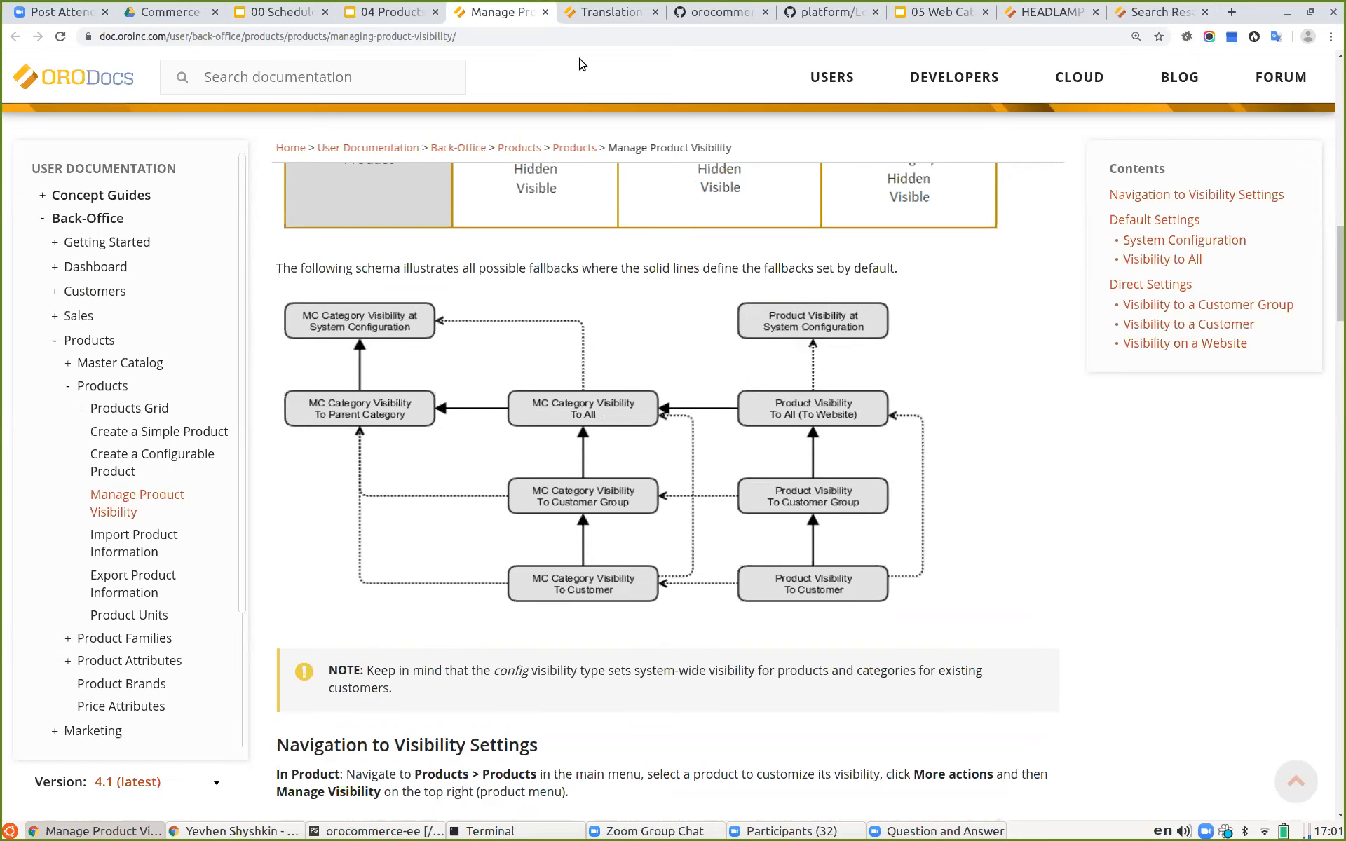
# Step: Open the Visibility section of the admin System Configuration by searching for "visibi"
pyautogui.click(1049, 11)
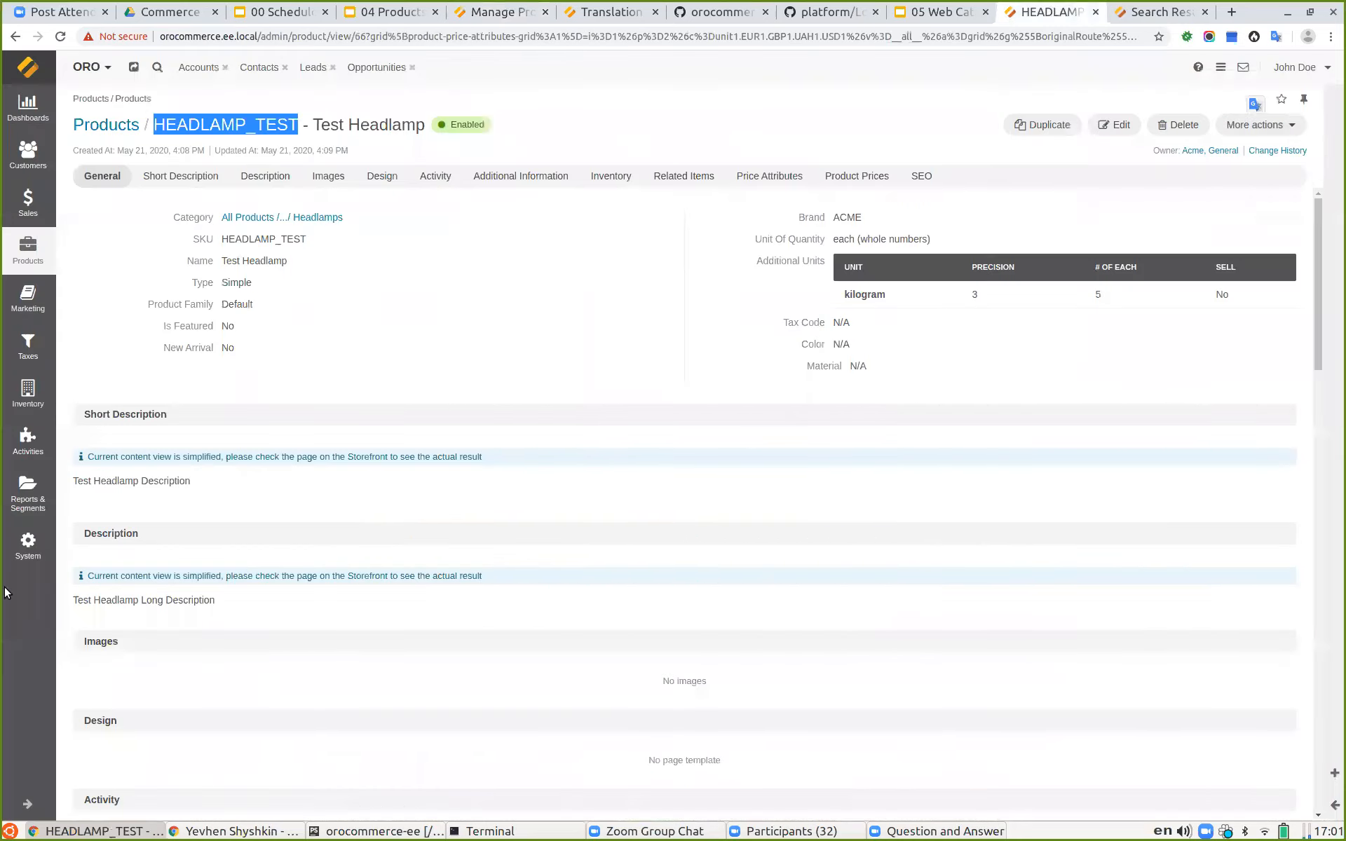
pyautogui.click(28, 545)
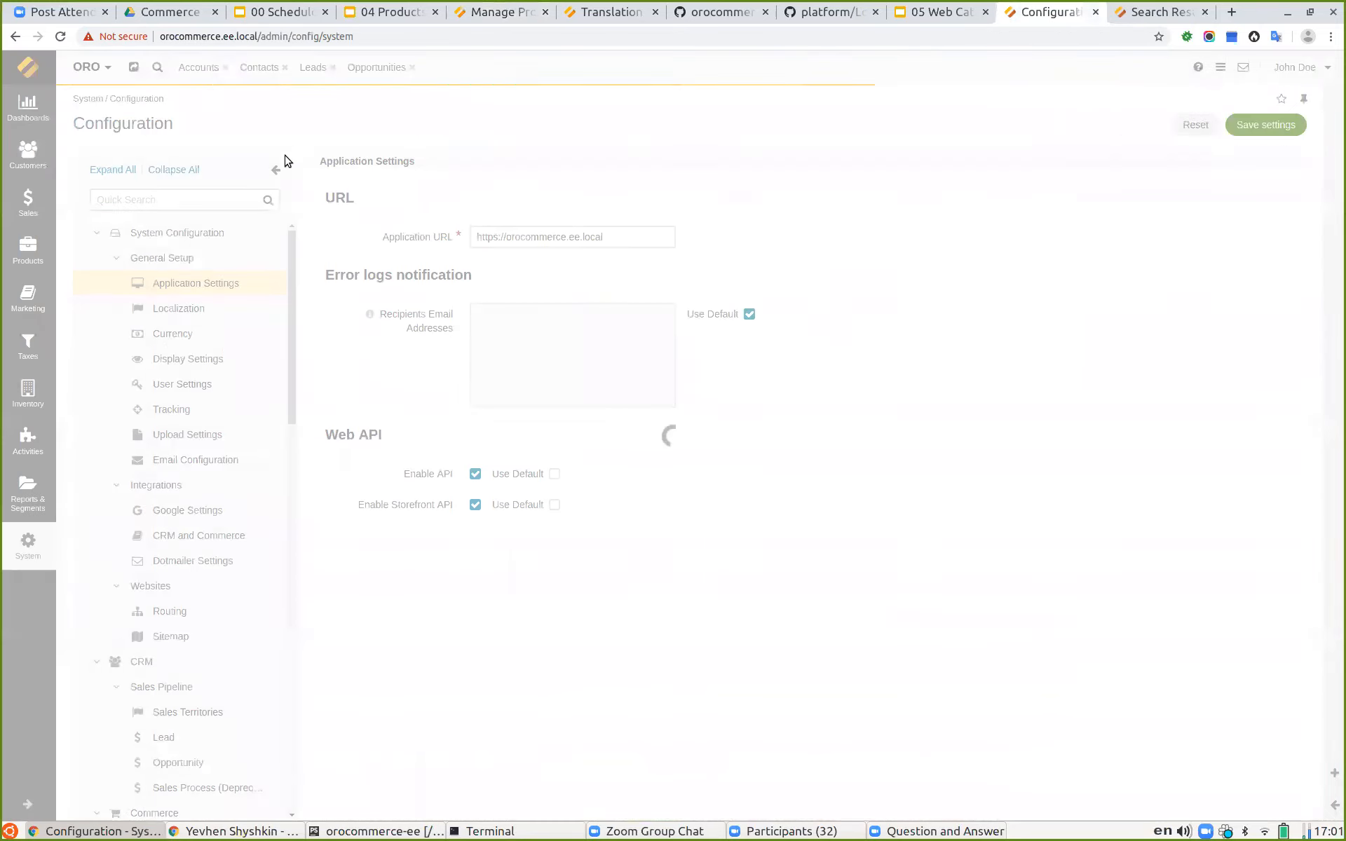
pyautogui.write('syste')
pyautogui.hotkey('ctrl', 'a')
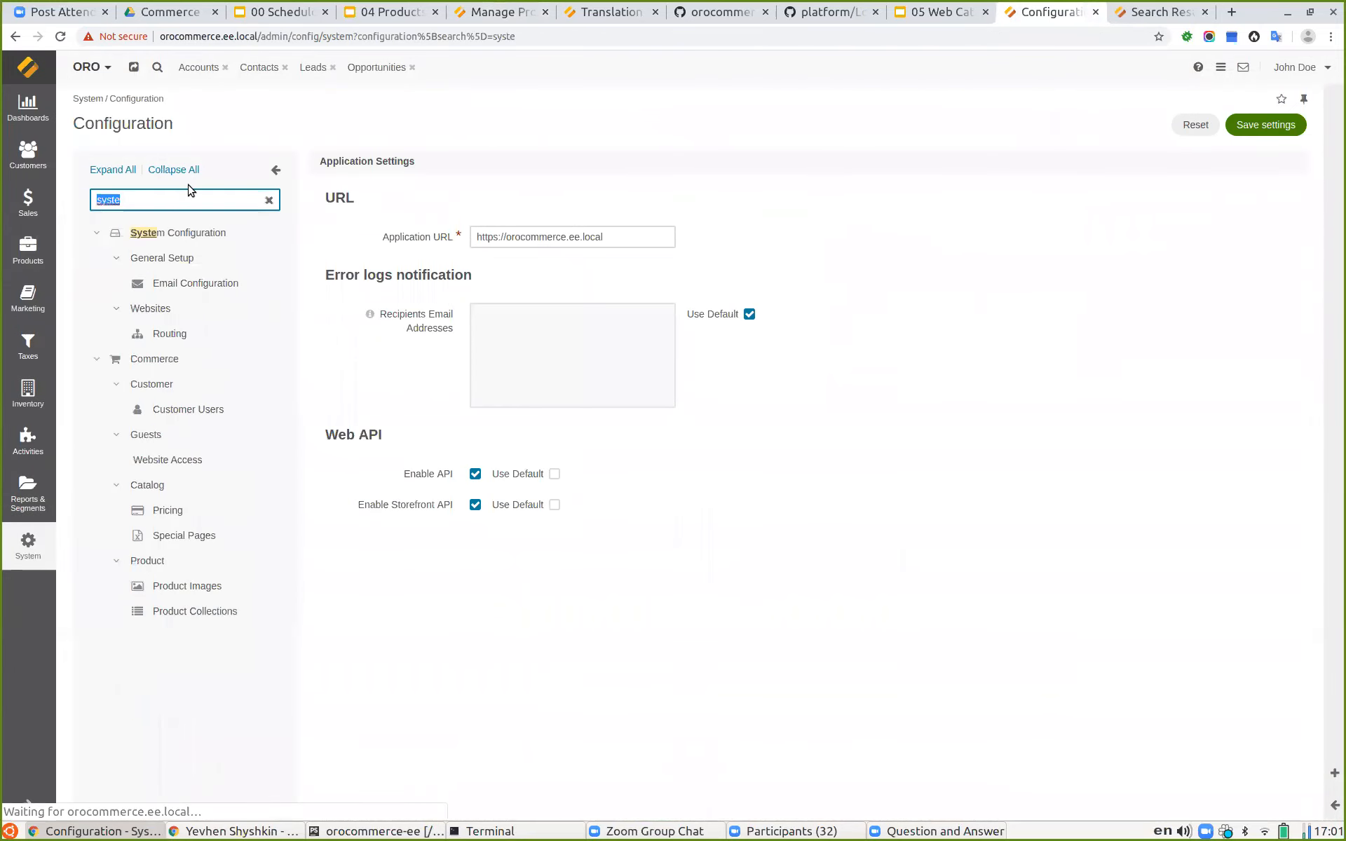
pyautogui.write('visibi')
pyautogui.click(220, 283)
pyautogui.click(267, 201)
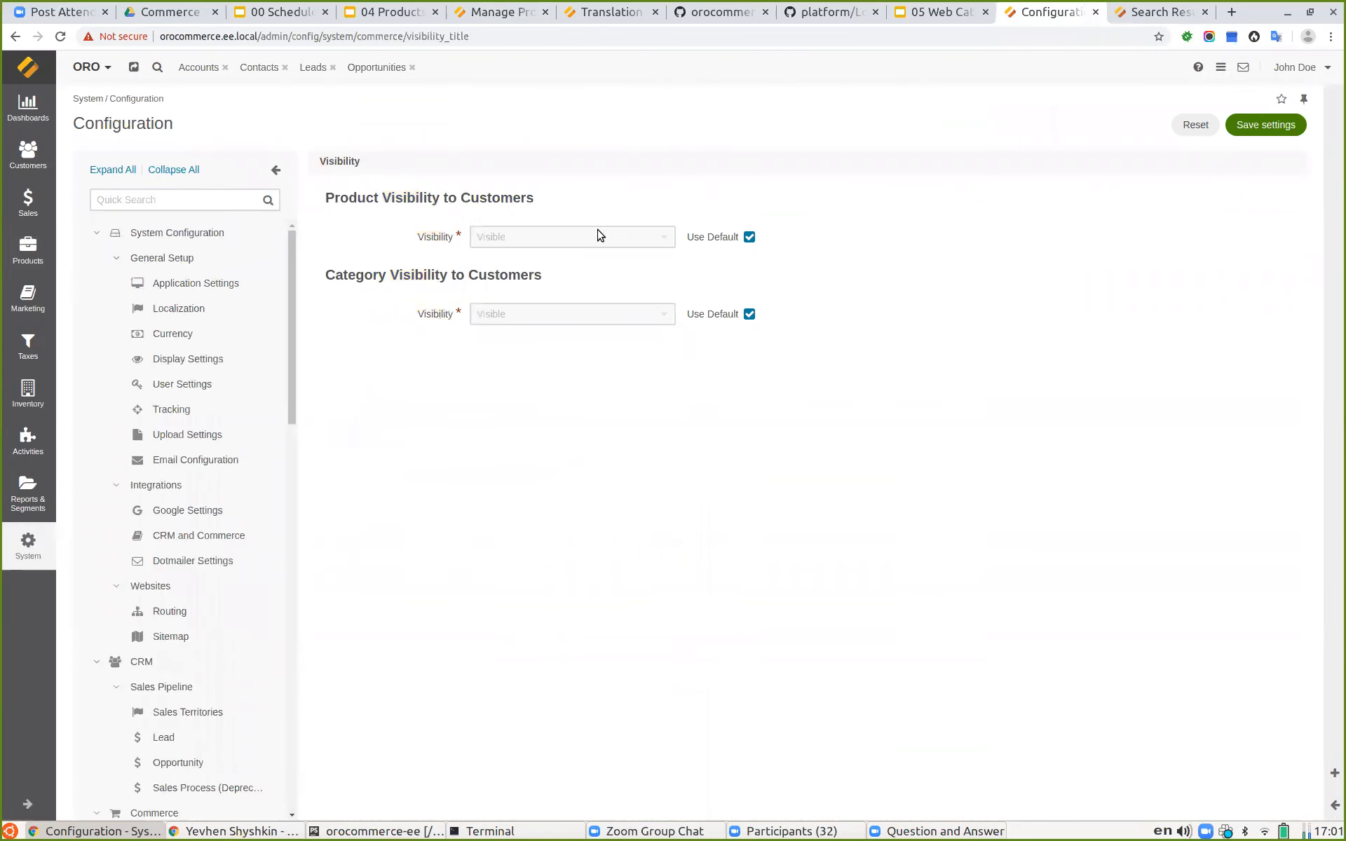
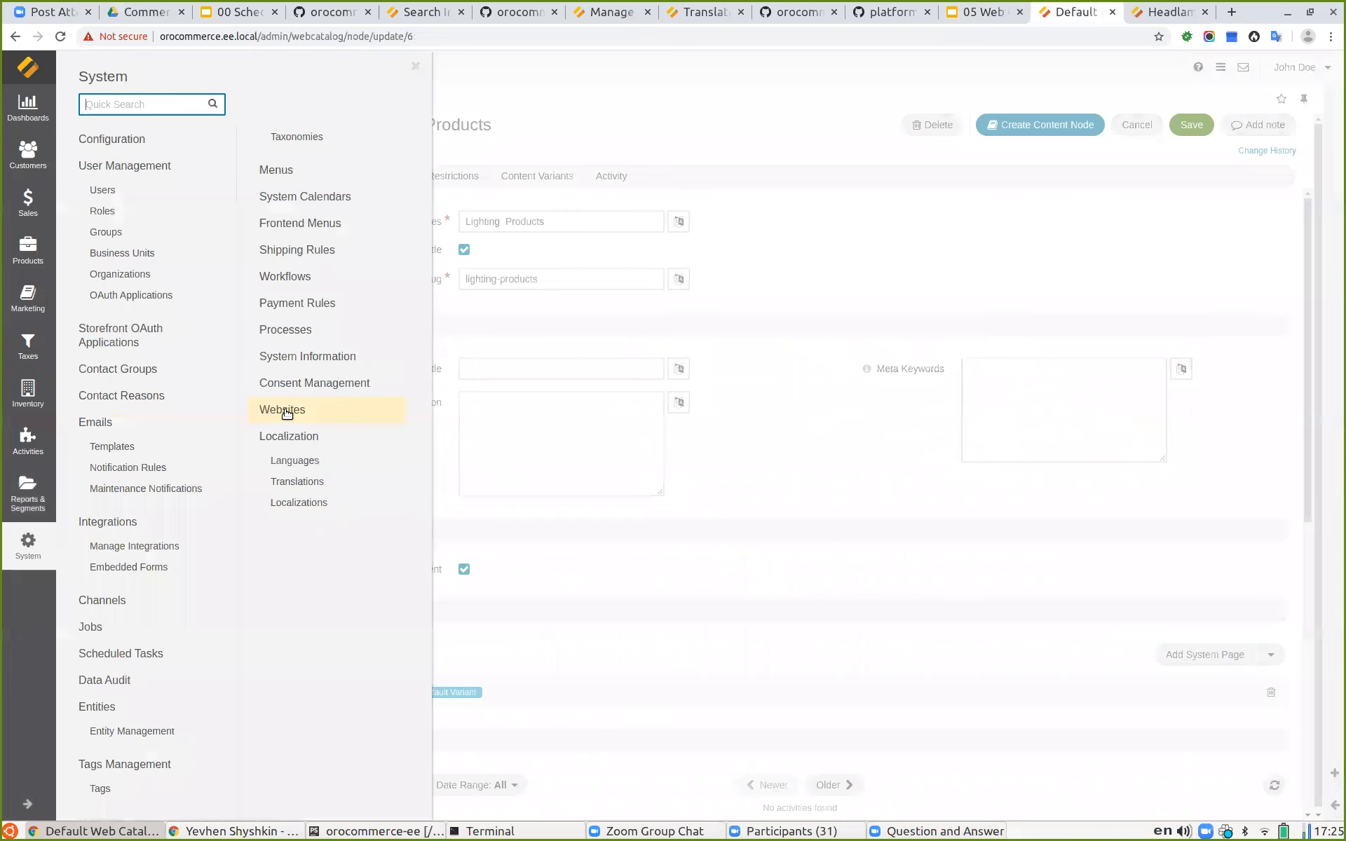
# Step: Open the Default website's configuration and set its Web Catalog to Default Web Catalog instead of the organization value, saving the settings
pyautogui.moveTo(1272, 261)
pyautogui.click(1229, 254)
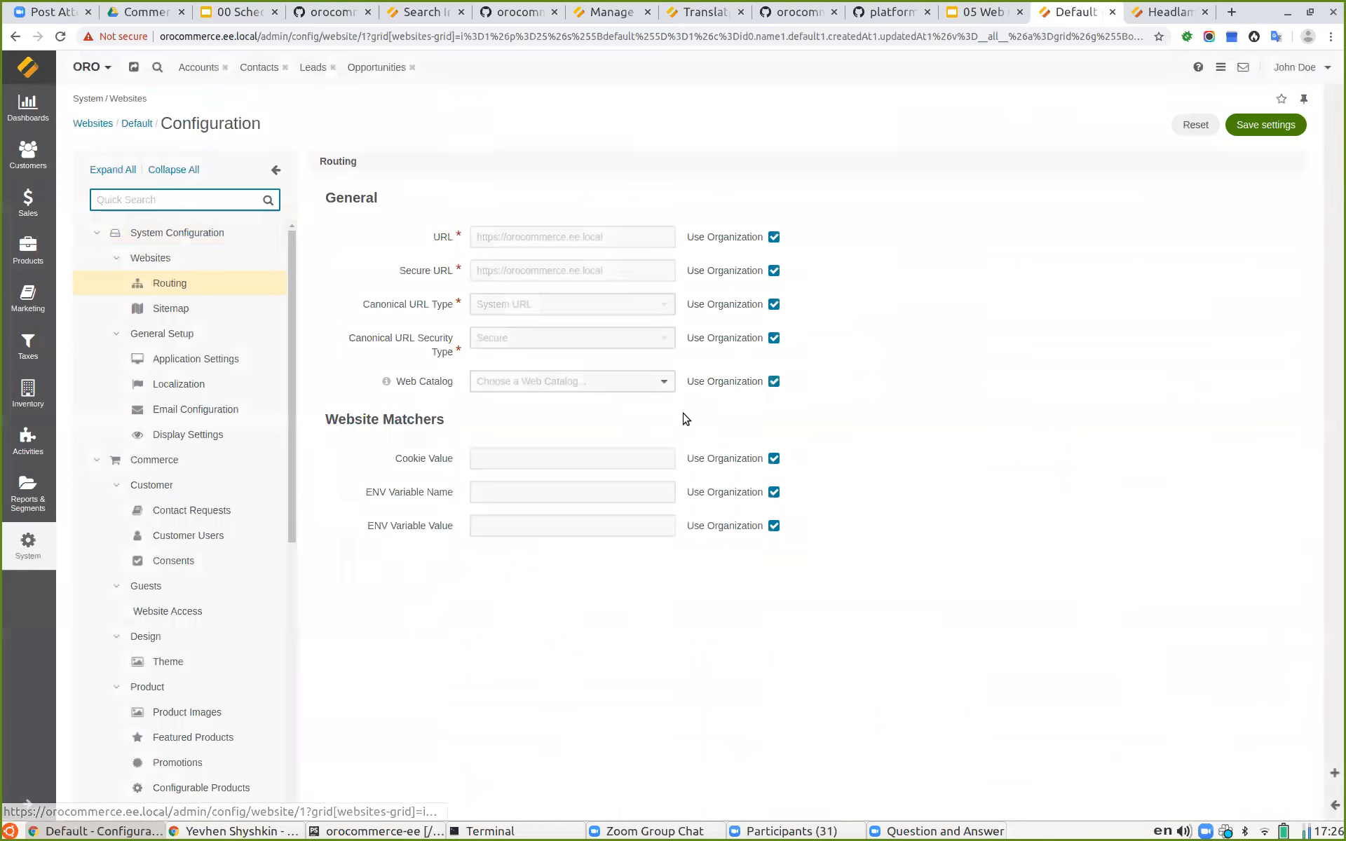
pyautogui.doubleClick(773, 381)
pyautogui.click(773, 382)
pyautogui.click(610, 382)
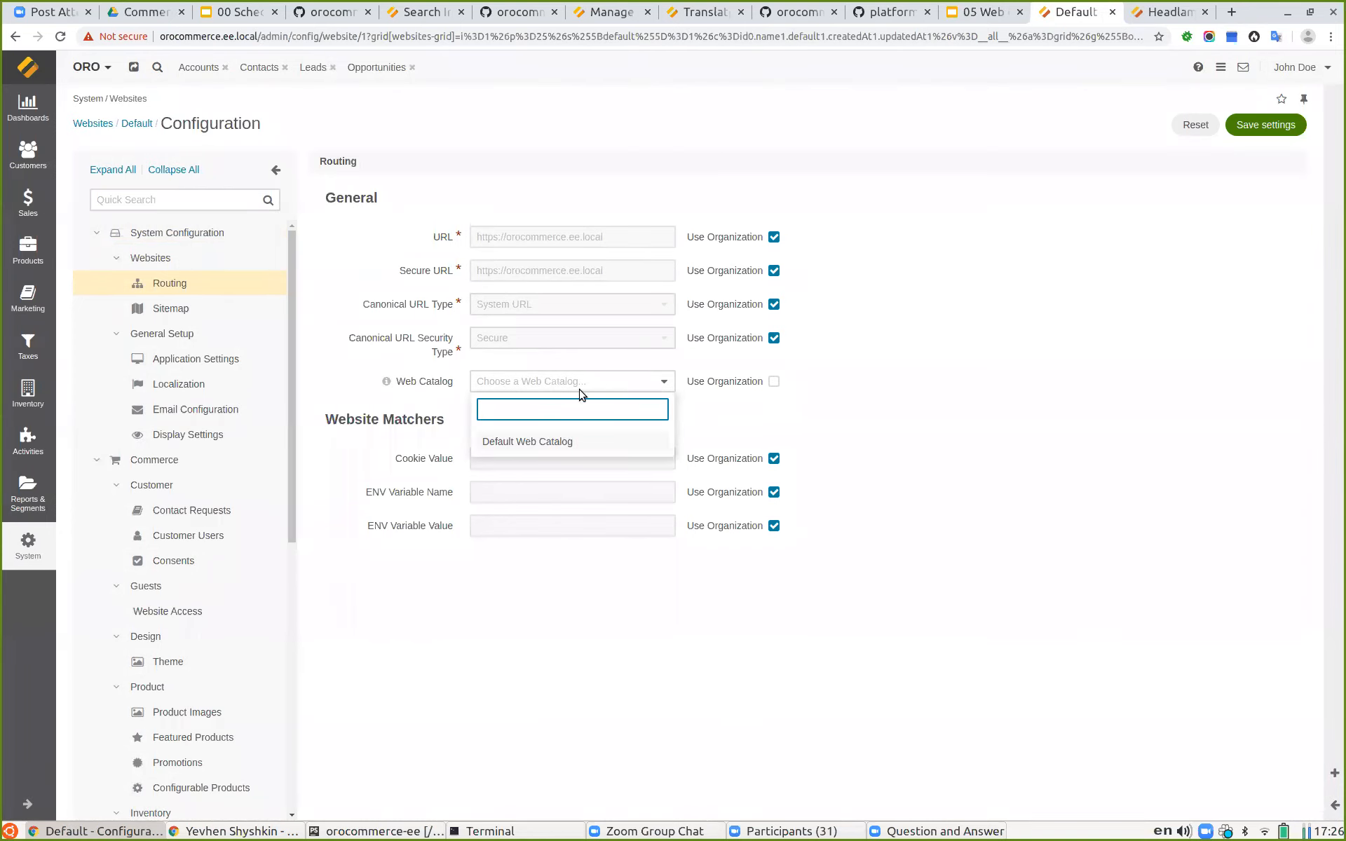
pyautogui.click(544, 443)
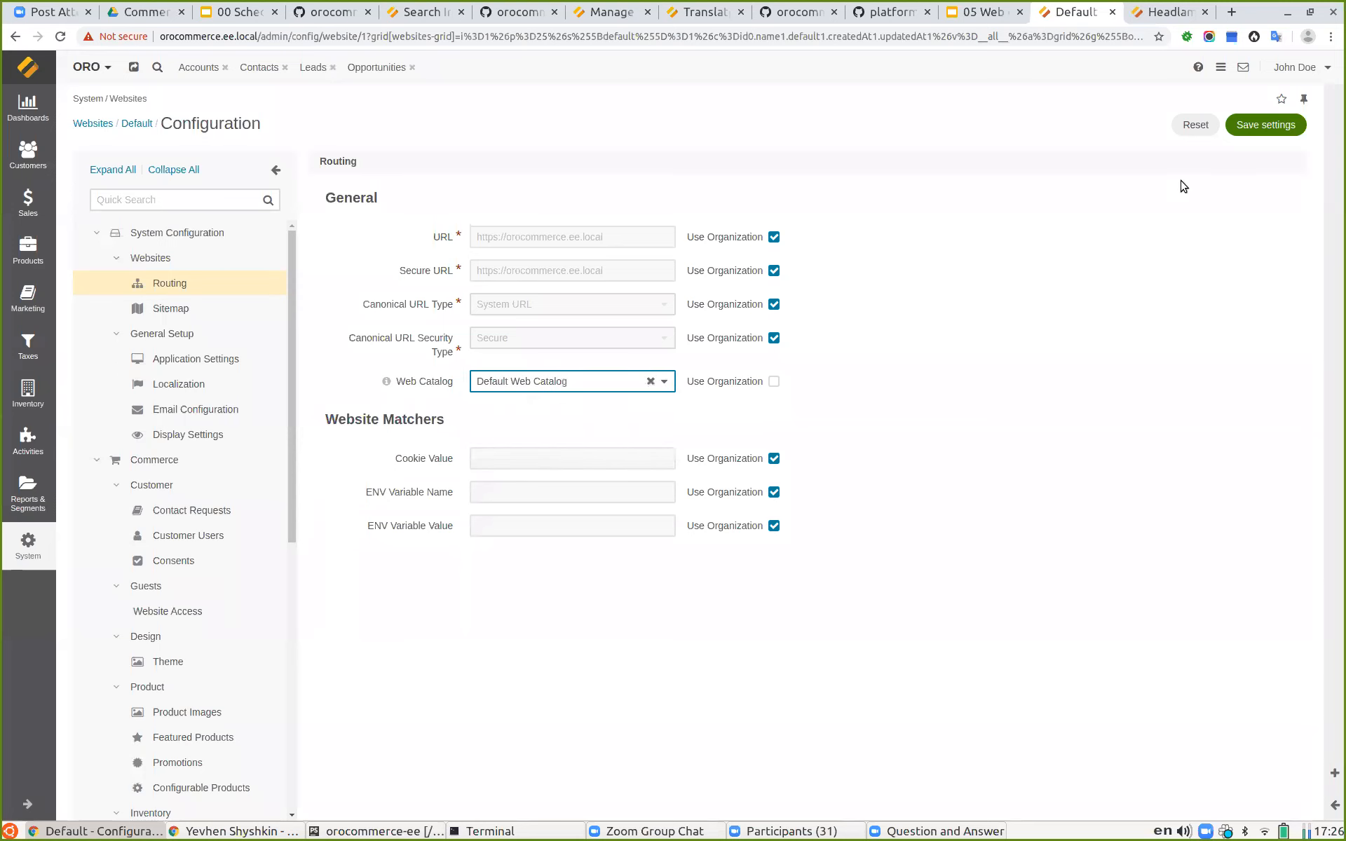
pyautogui.click(1267, 124)
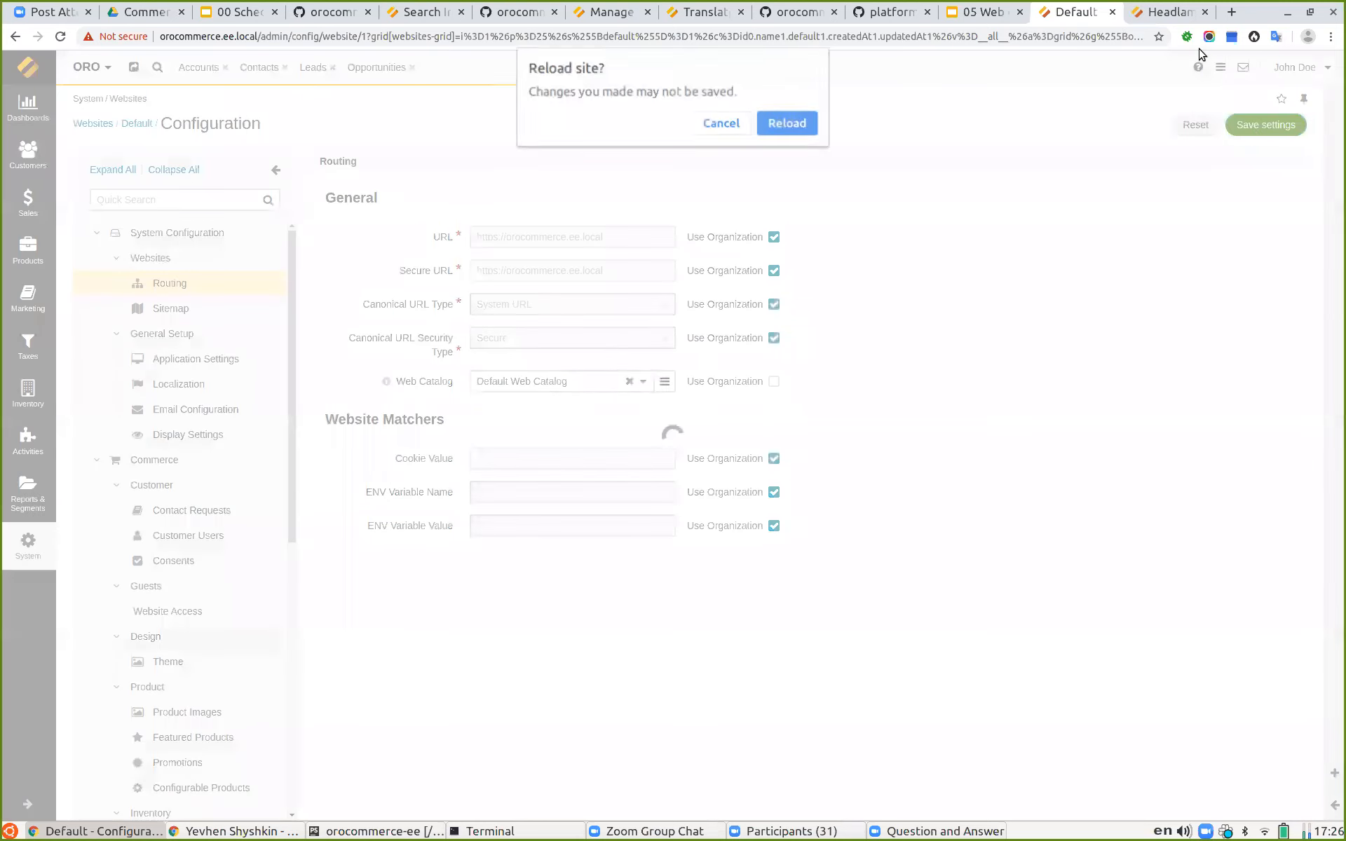
pyautogui.click(777, 133)
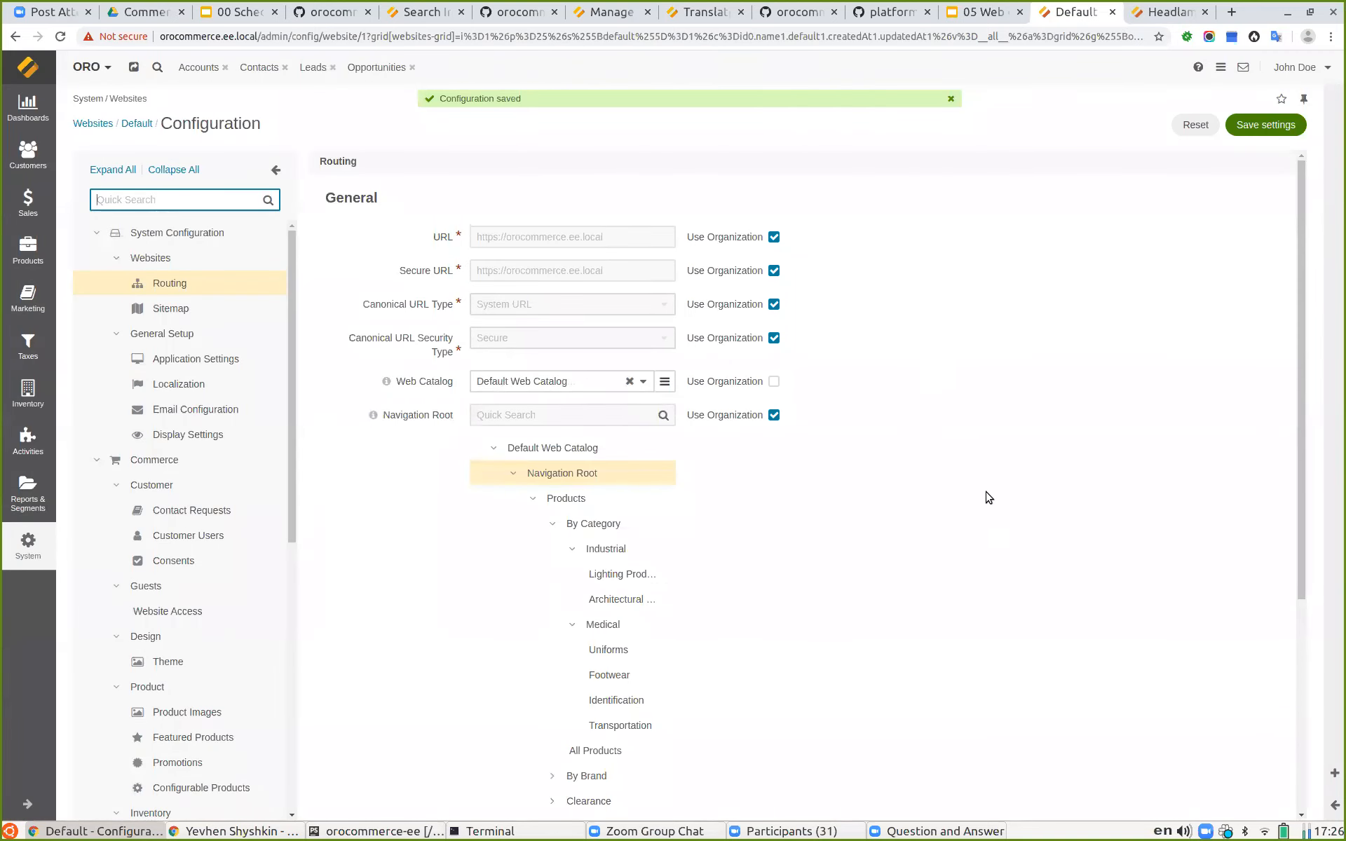
# Step: Try to set the Navigation Root to the Products node of the web catalog and save the settings
pyautogui.scroll(-1, 988, 498)
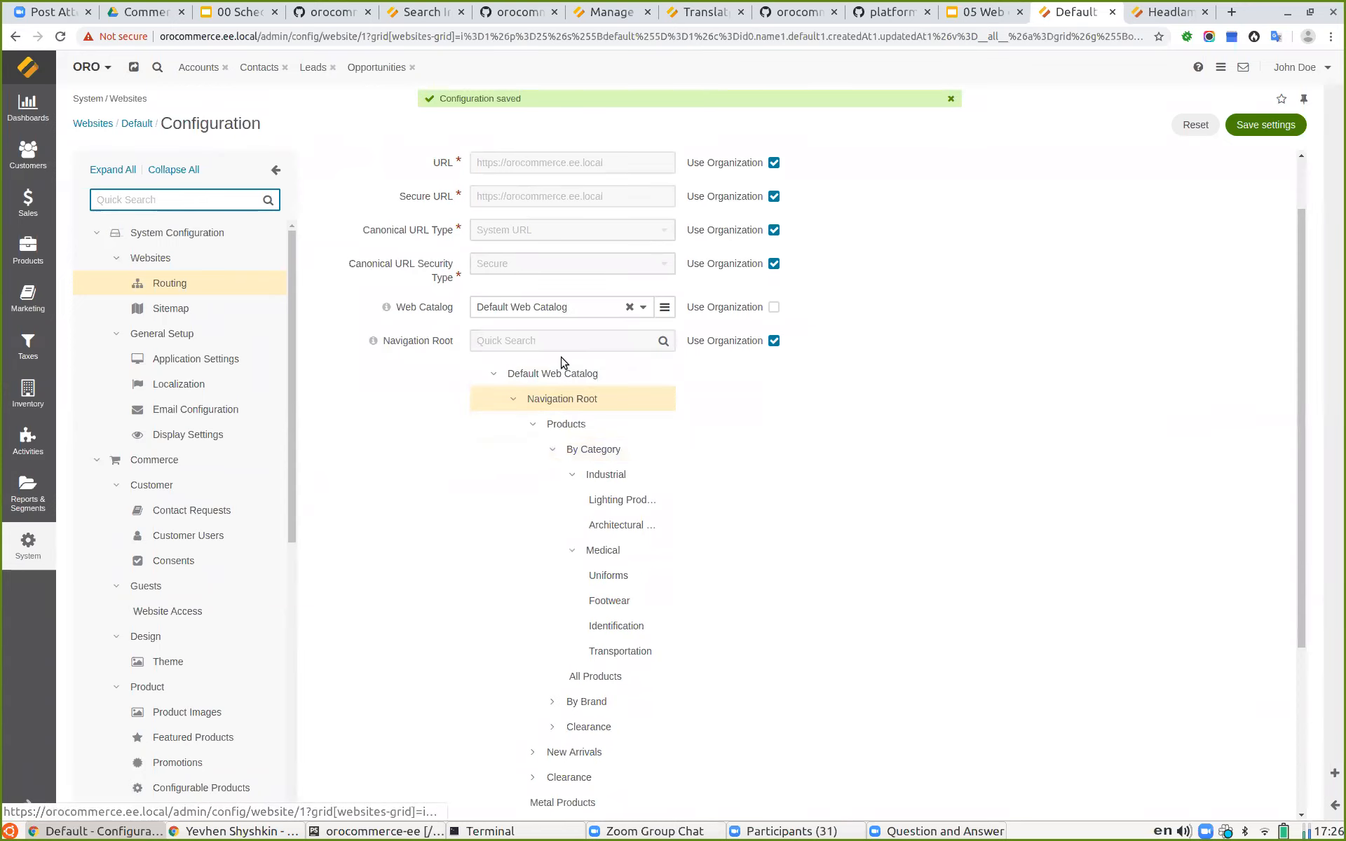
pyautogui.scroll(-1, 824, 385)
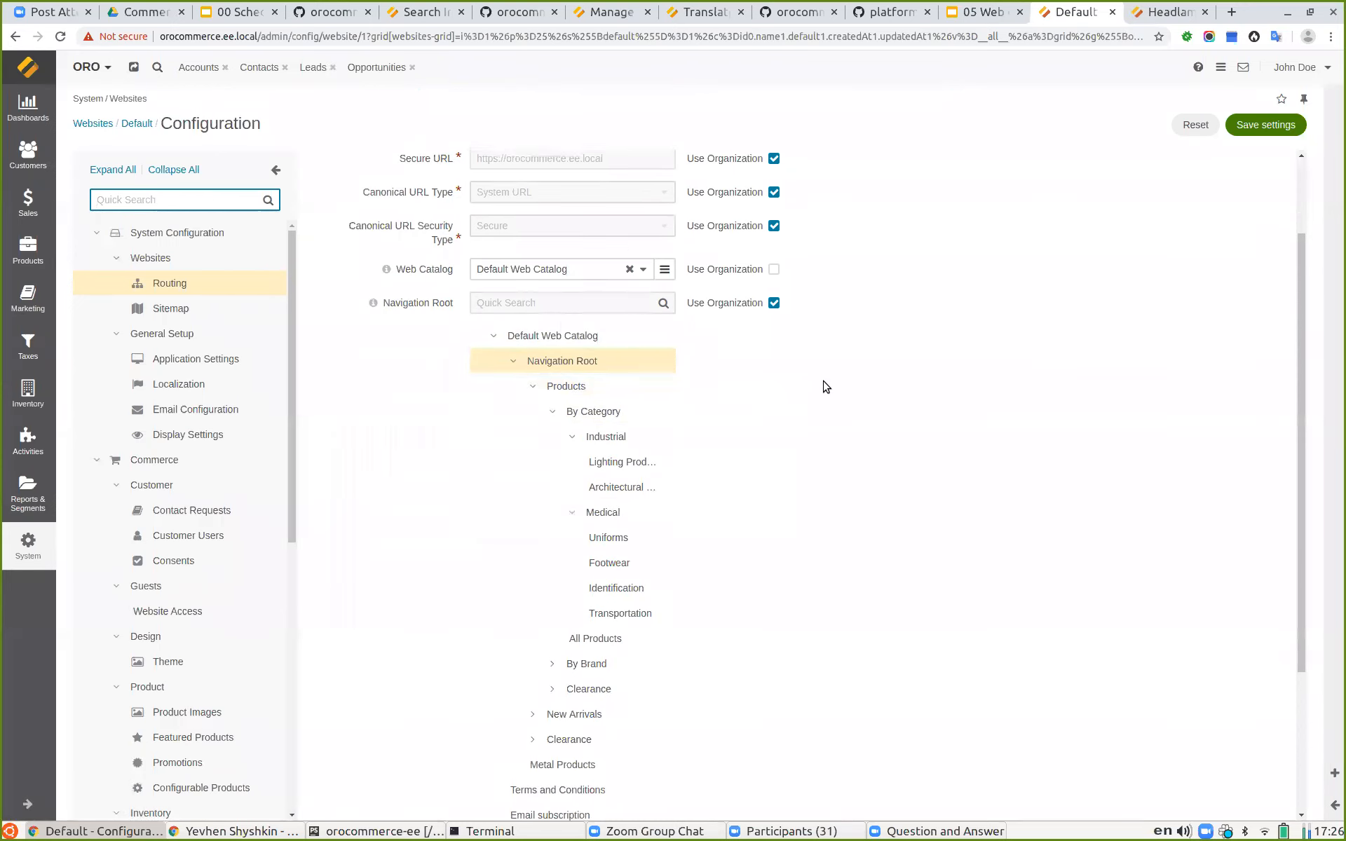
pyautogui.scroll(-1, 825, 387)
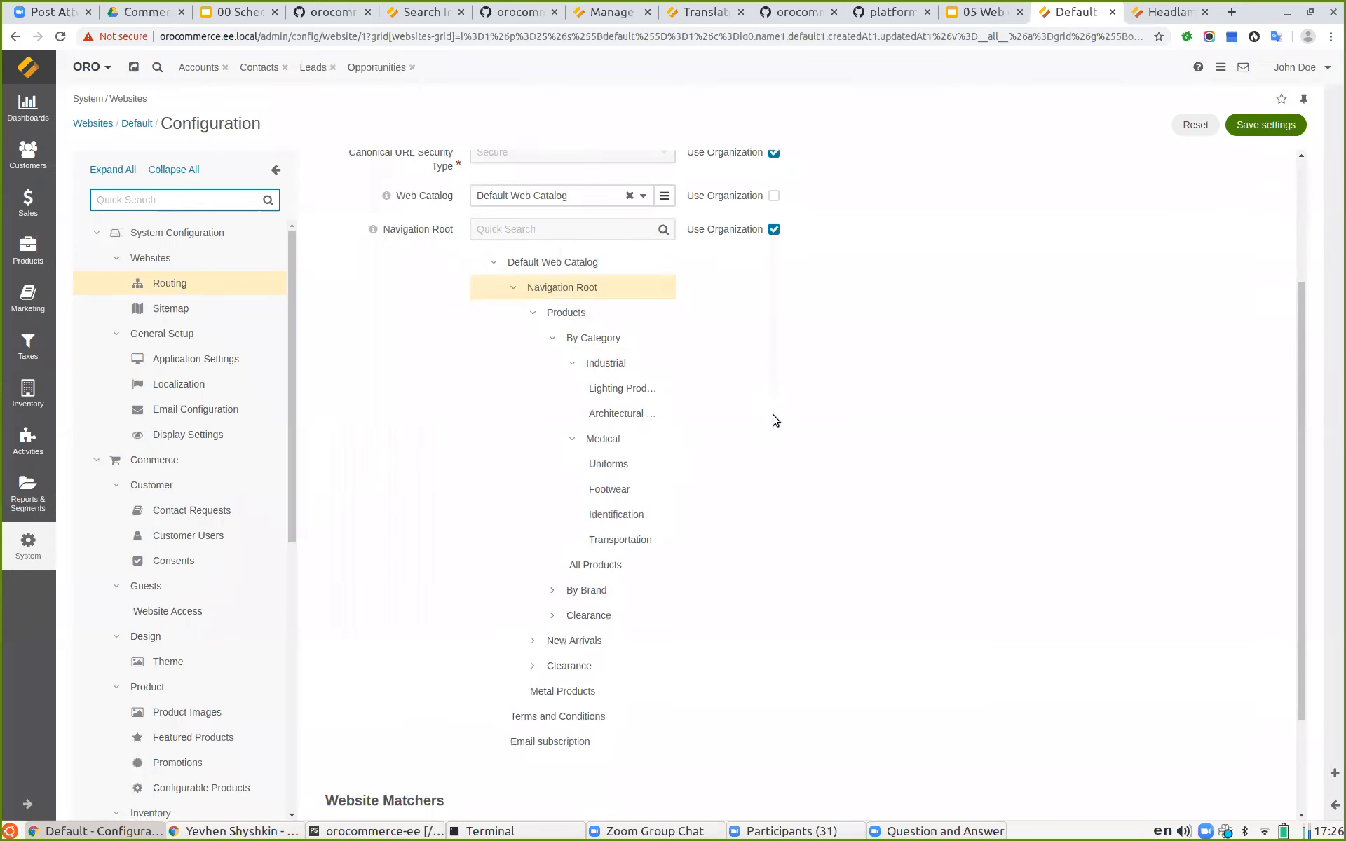
pyautogui.click(568, 313)
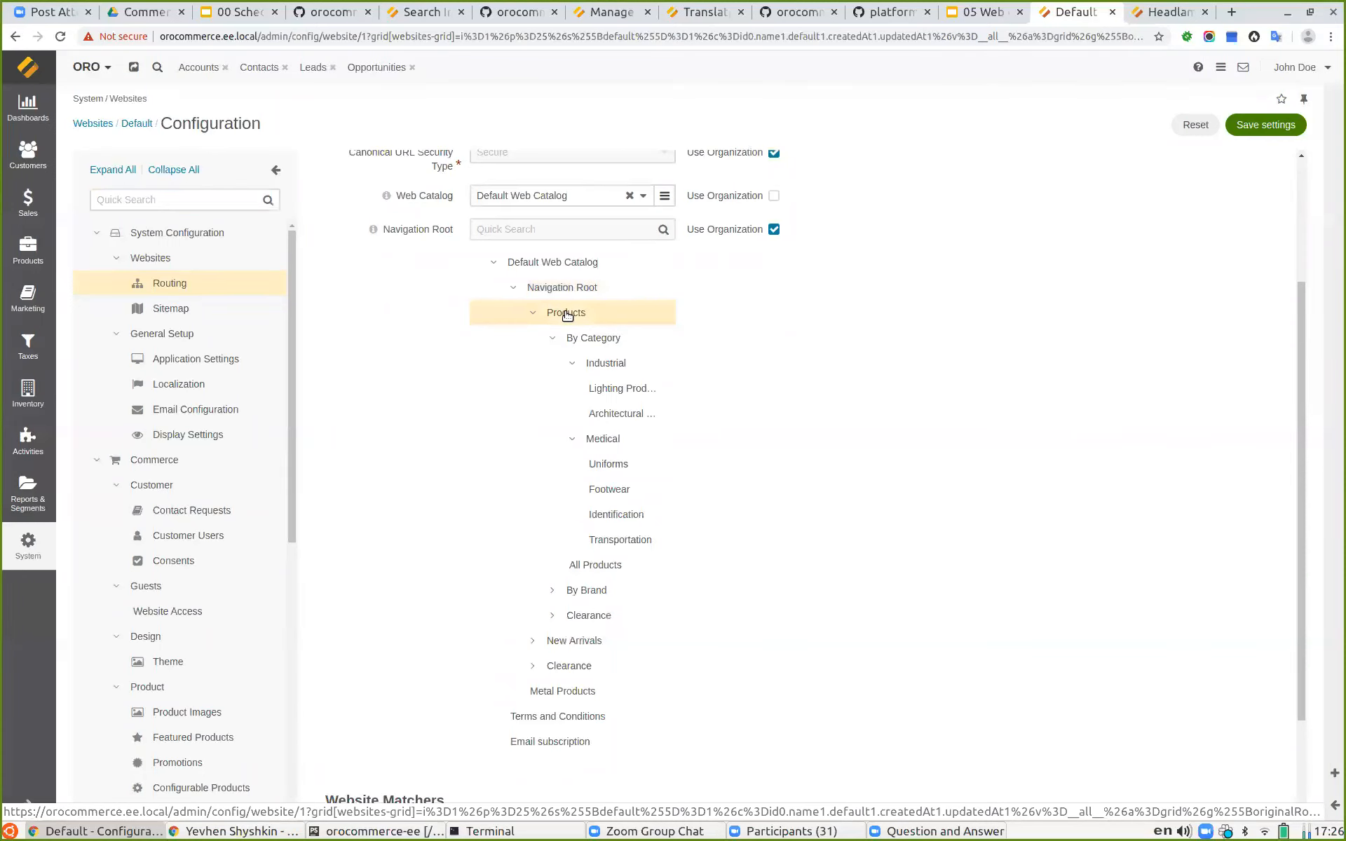
pyautogui.click(551, 340)
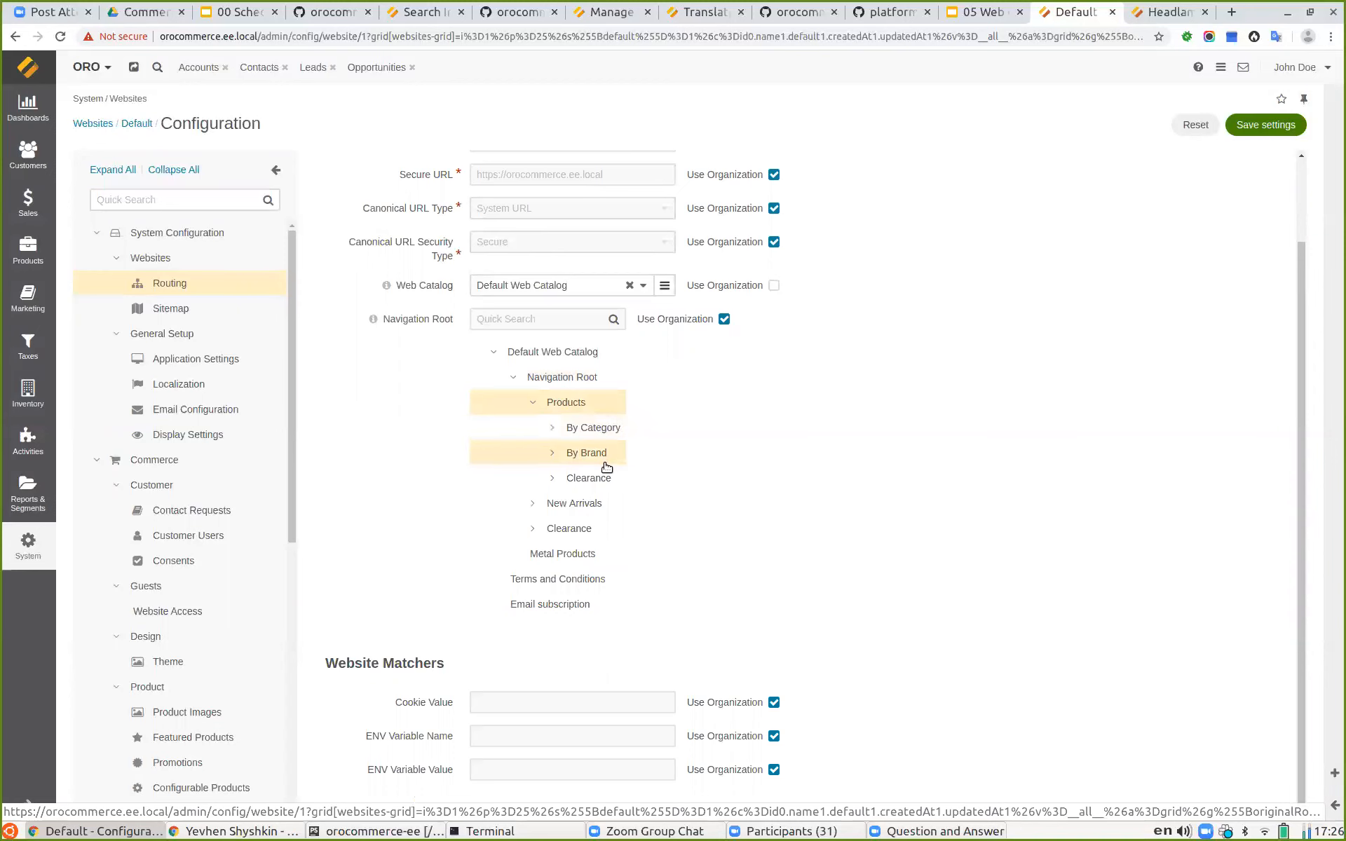
pyautogui.click(1254, 125)
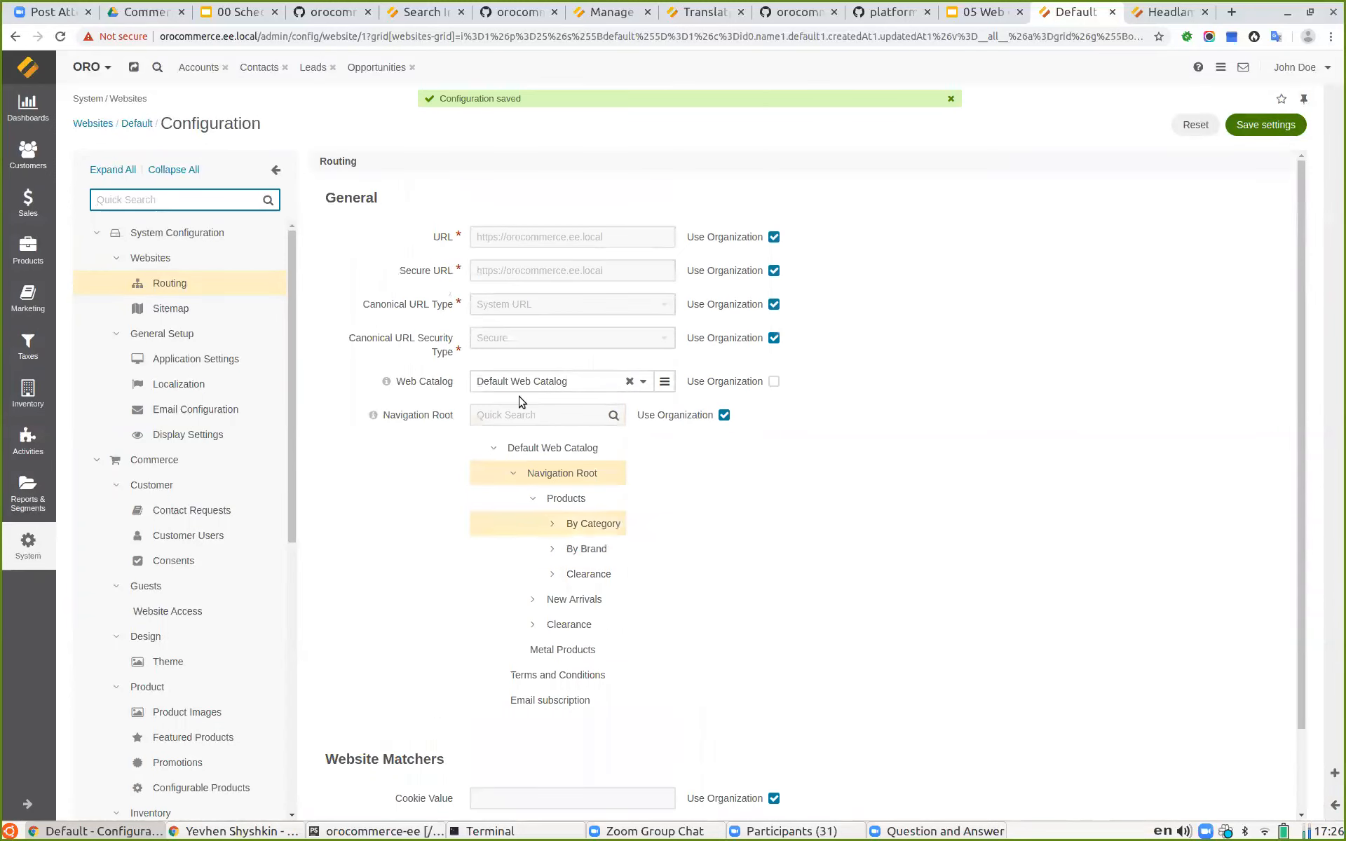
# Step: Open the storefront home page and examine the Products menu built from the web catalog
pyautogui.click(1157, 15)
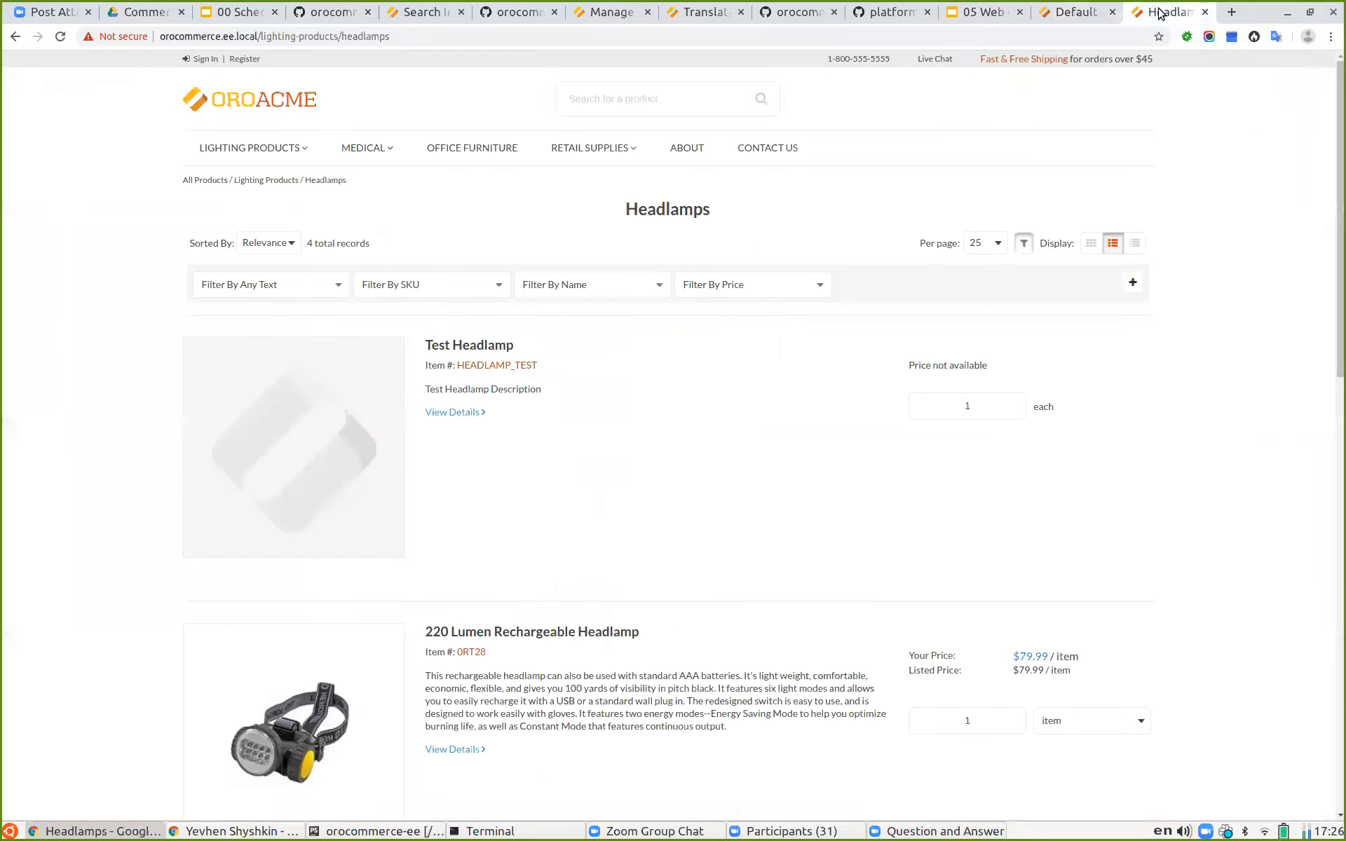
pyautogui.click(247, 98)
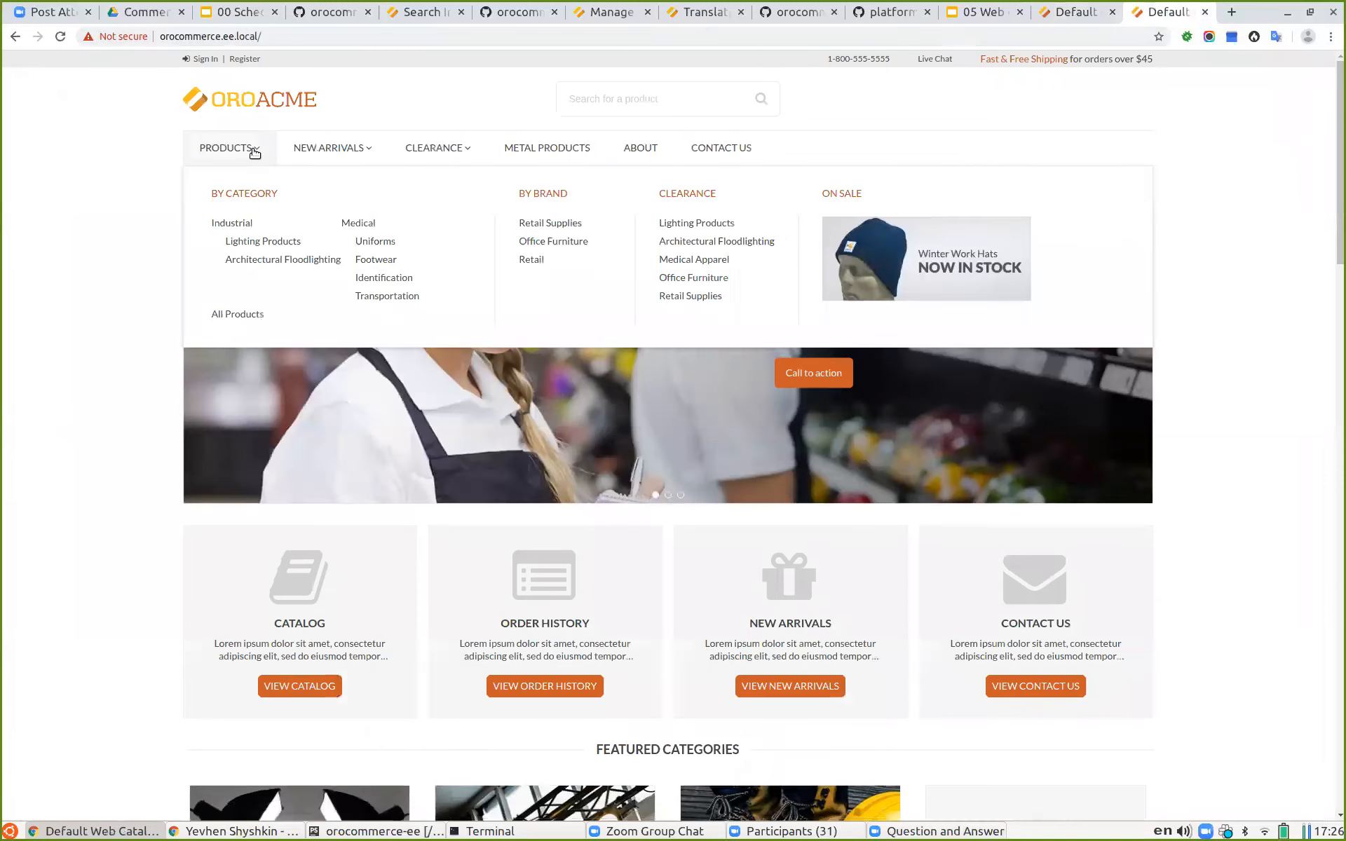
pyautogui.moveTo(428, 155)
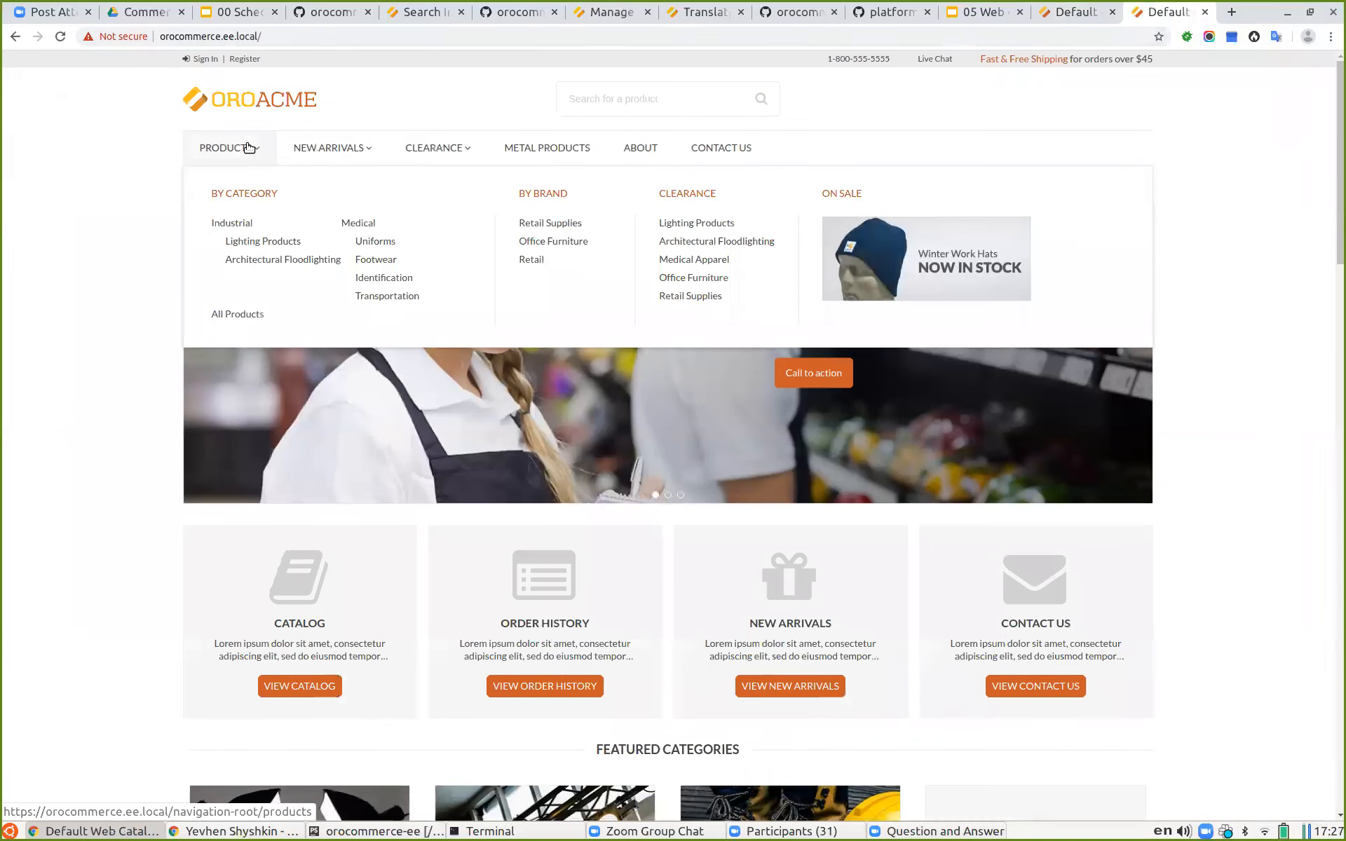
pyautogui.moveTo(337, 155)
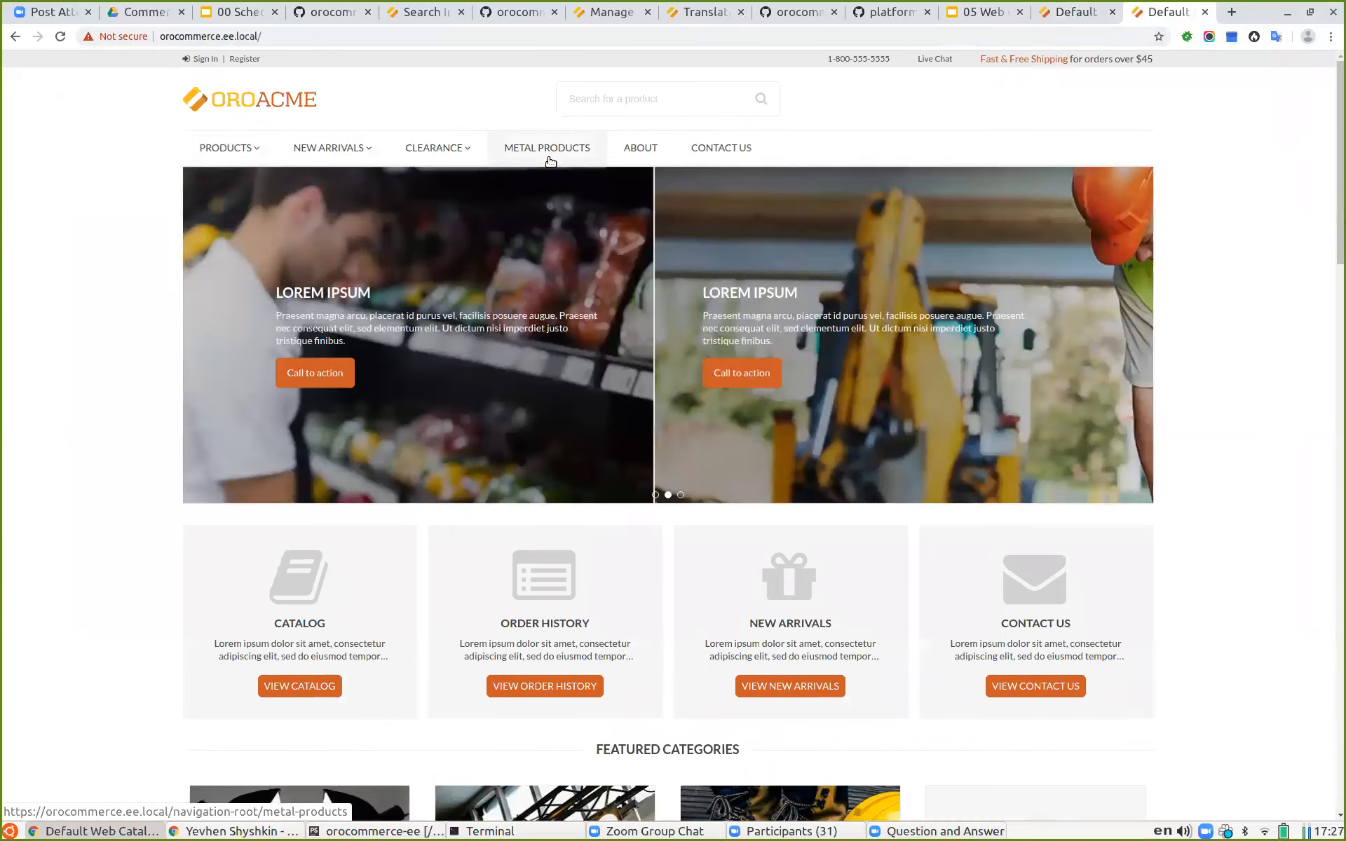
pyautogui.moveTo(256, 153)
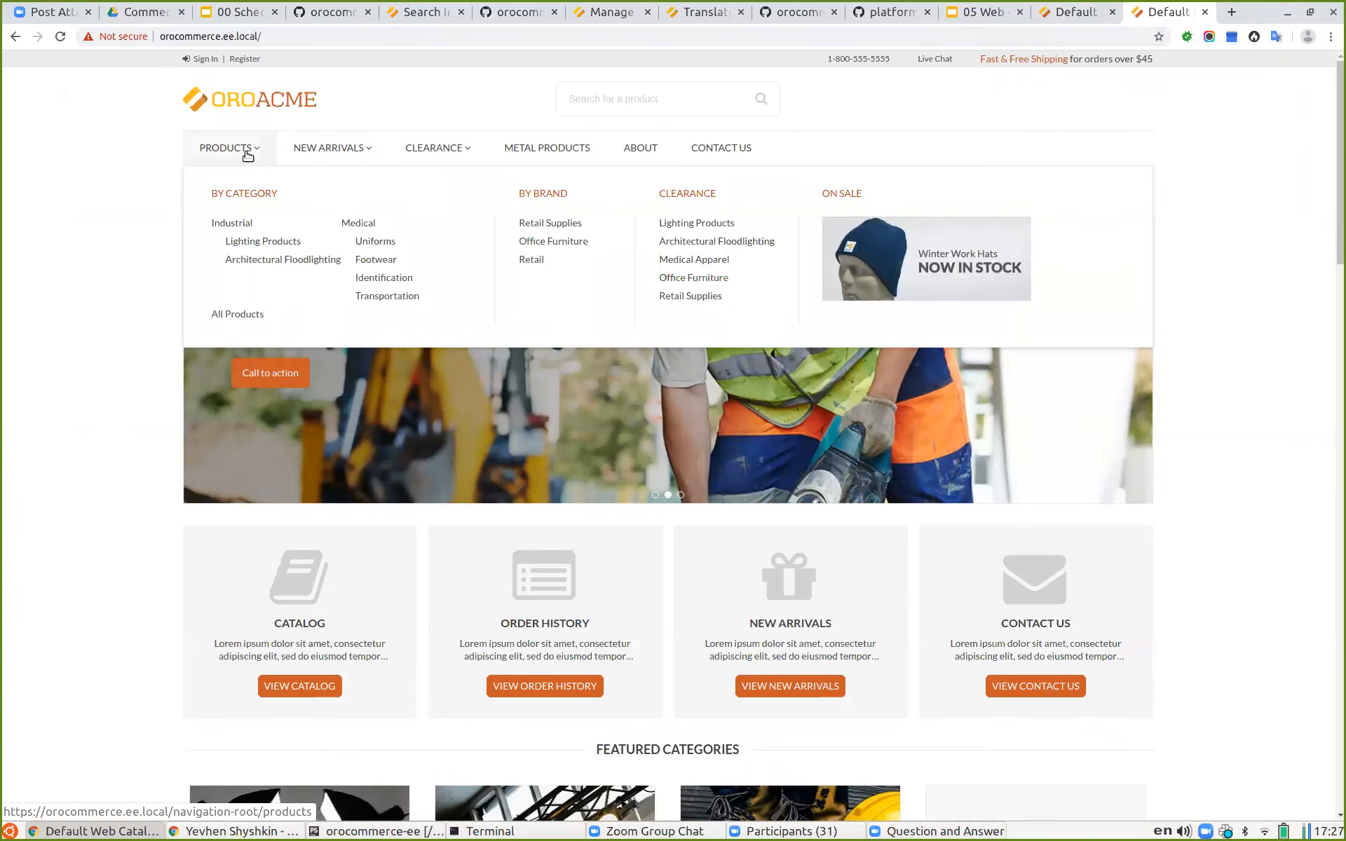
# Step: Try selecting the Products and By Category nodes as navigation root, saving the settings after each choice
pyautogui.click(1076, 13)
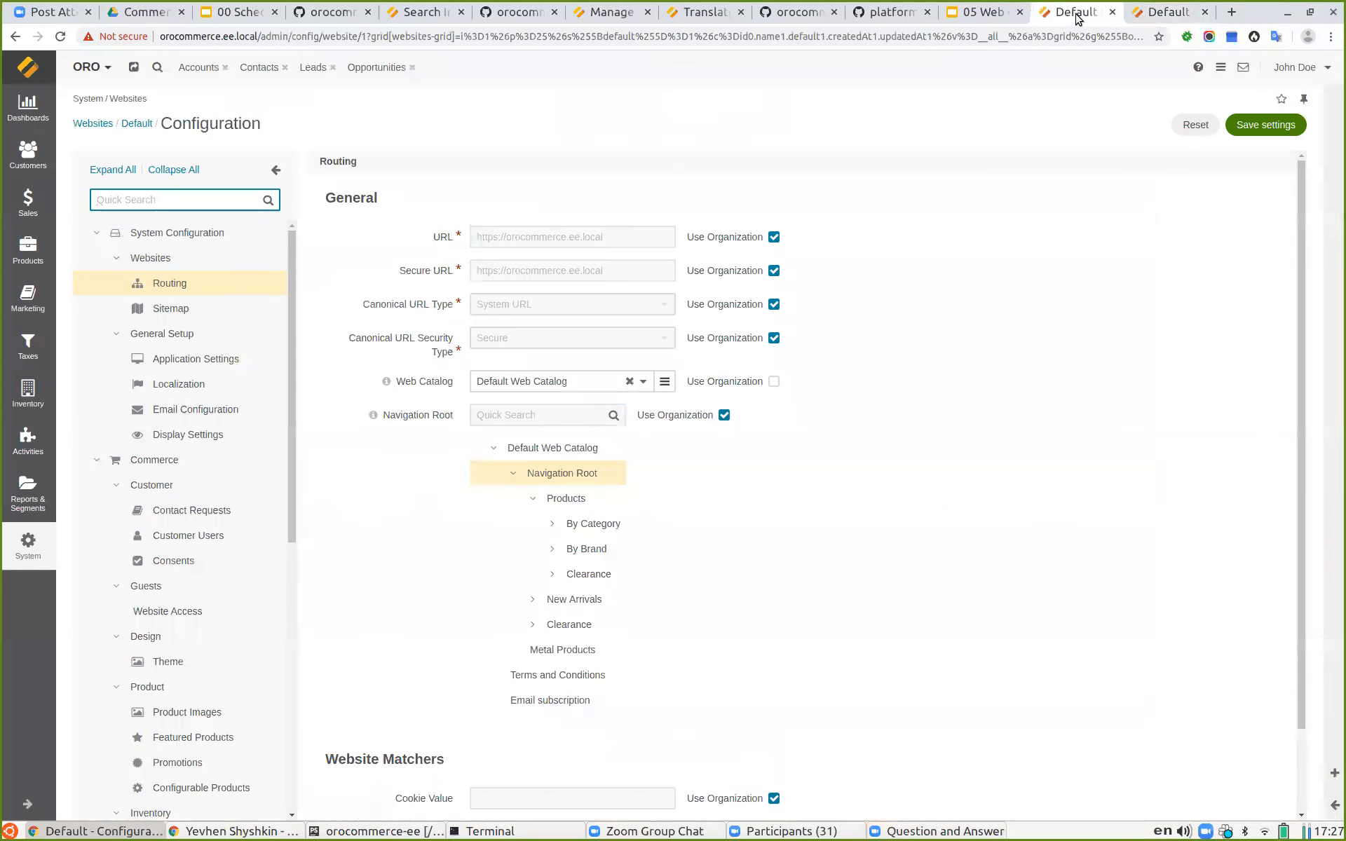
pyautogui.click(529, 500)
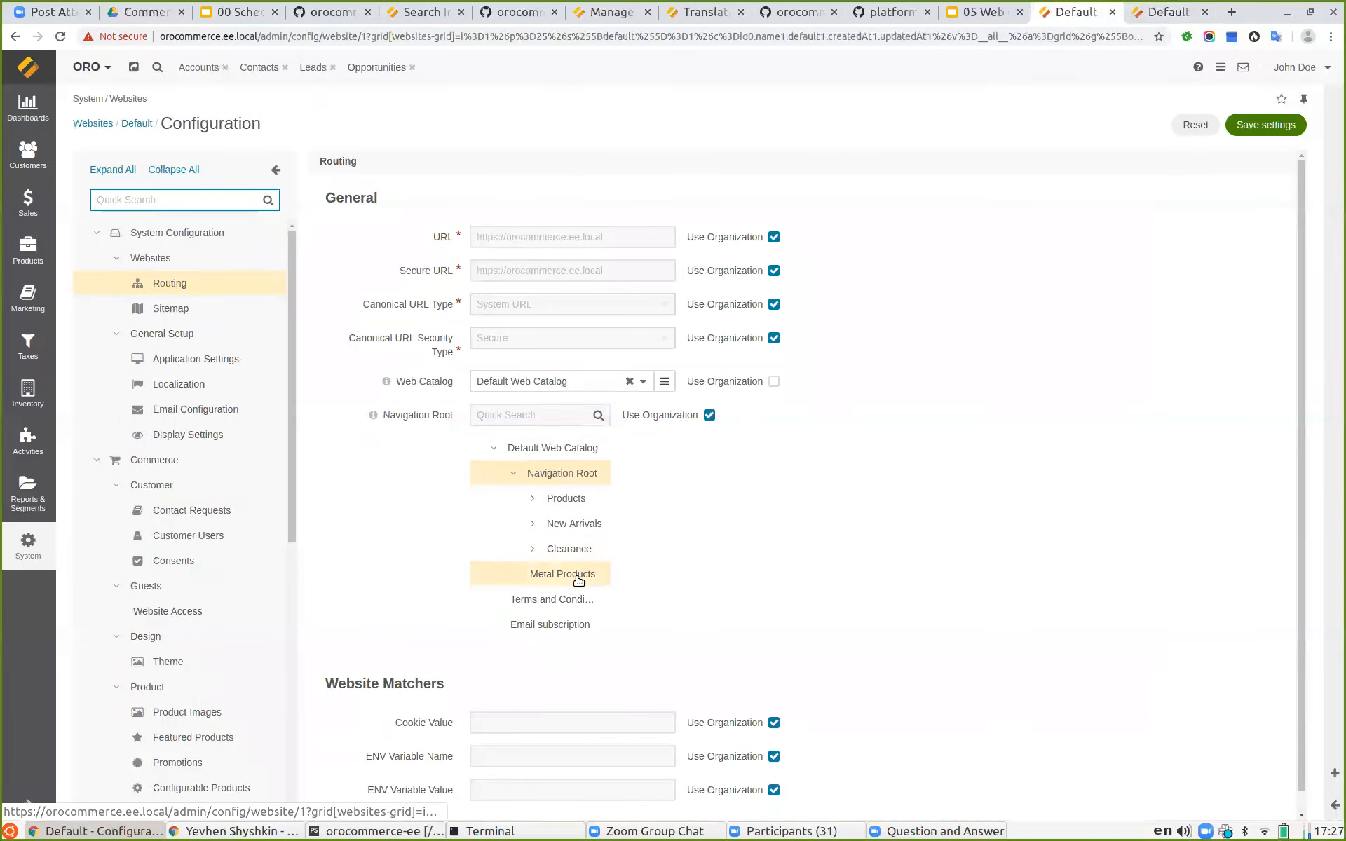
pyautogui.click(533, 500)
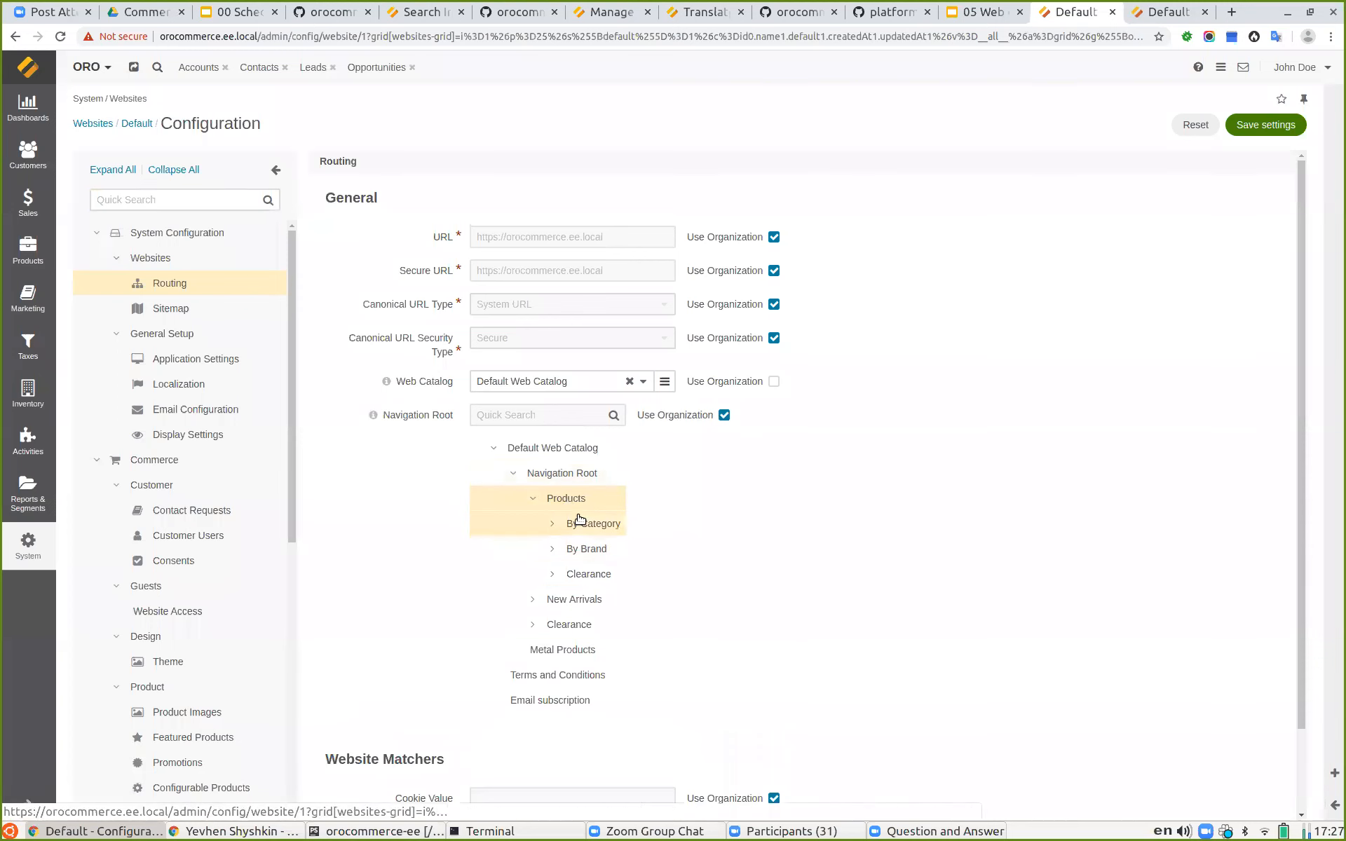
pyautogui.click(1255, 125)
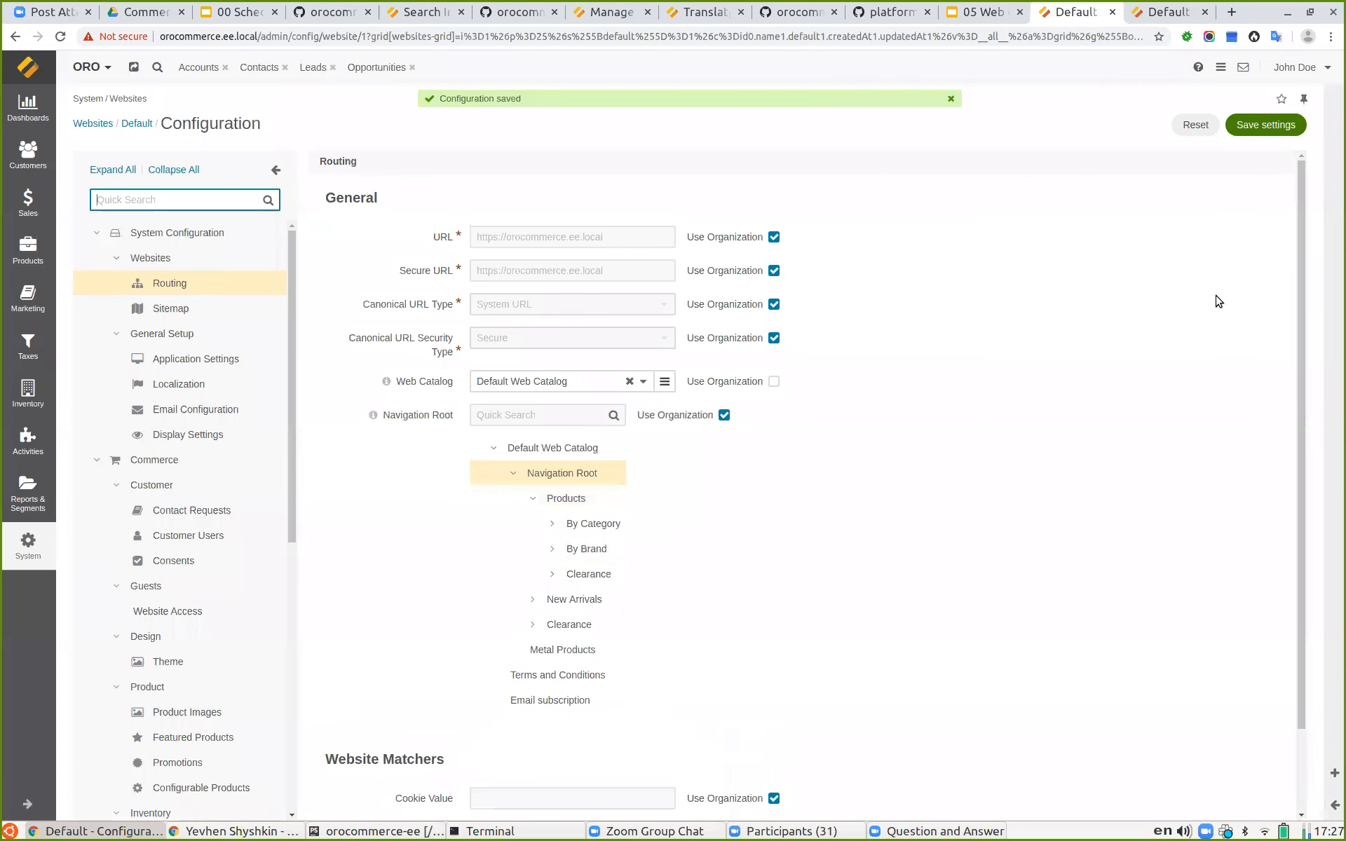
pyautogui.click(583, 526)
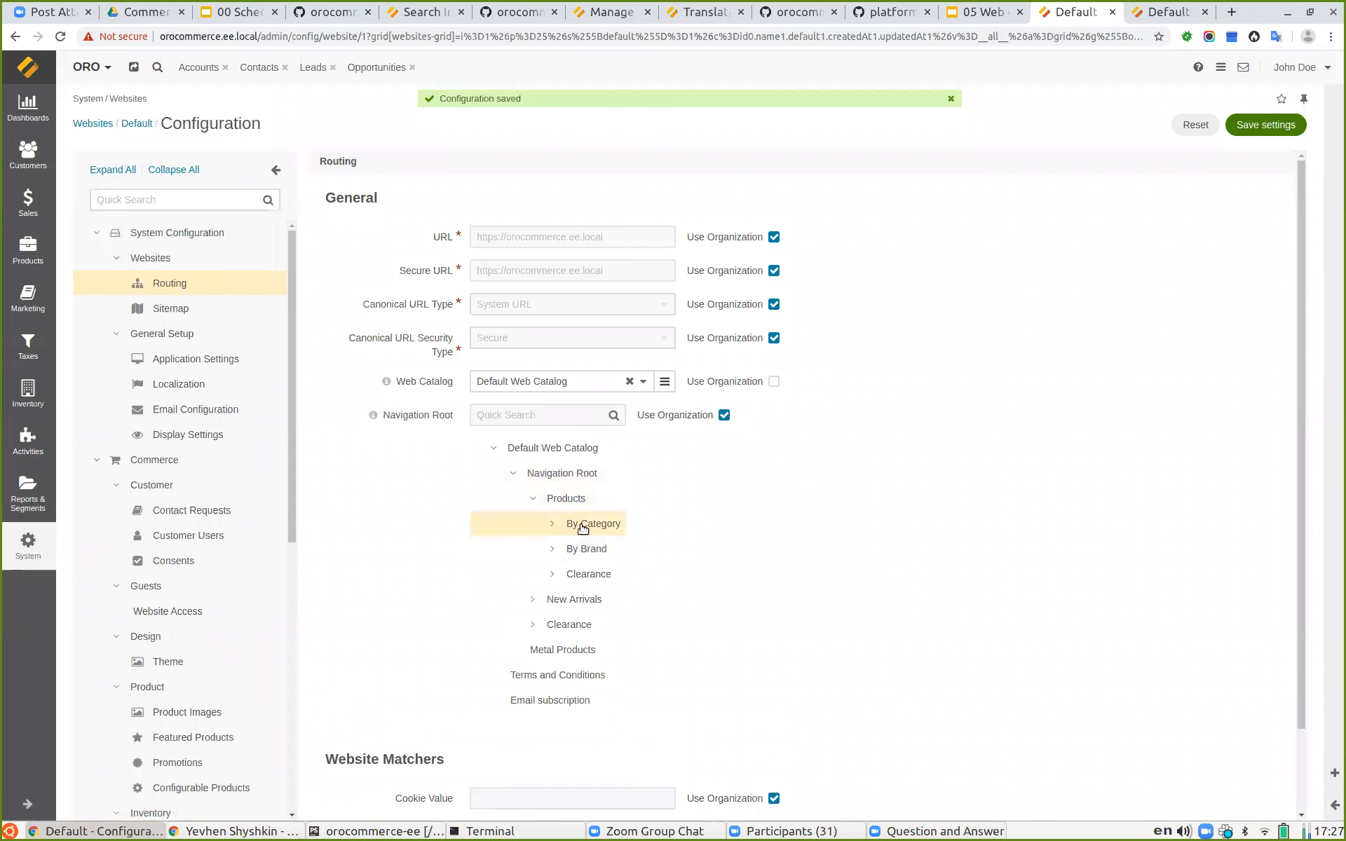
pyautogui.click(1261, 125)
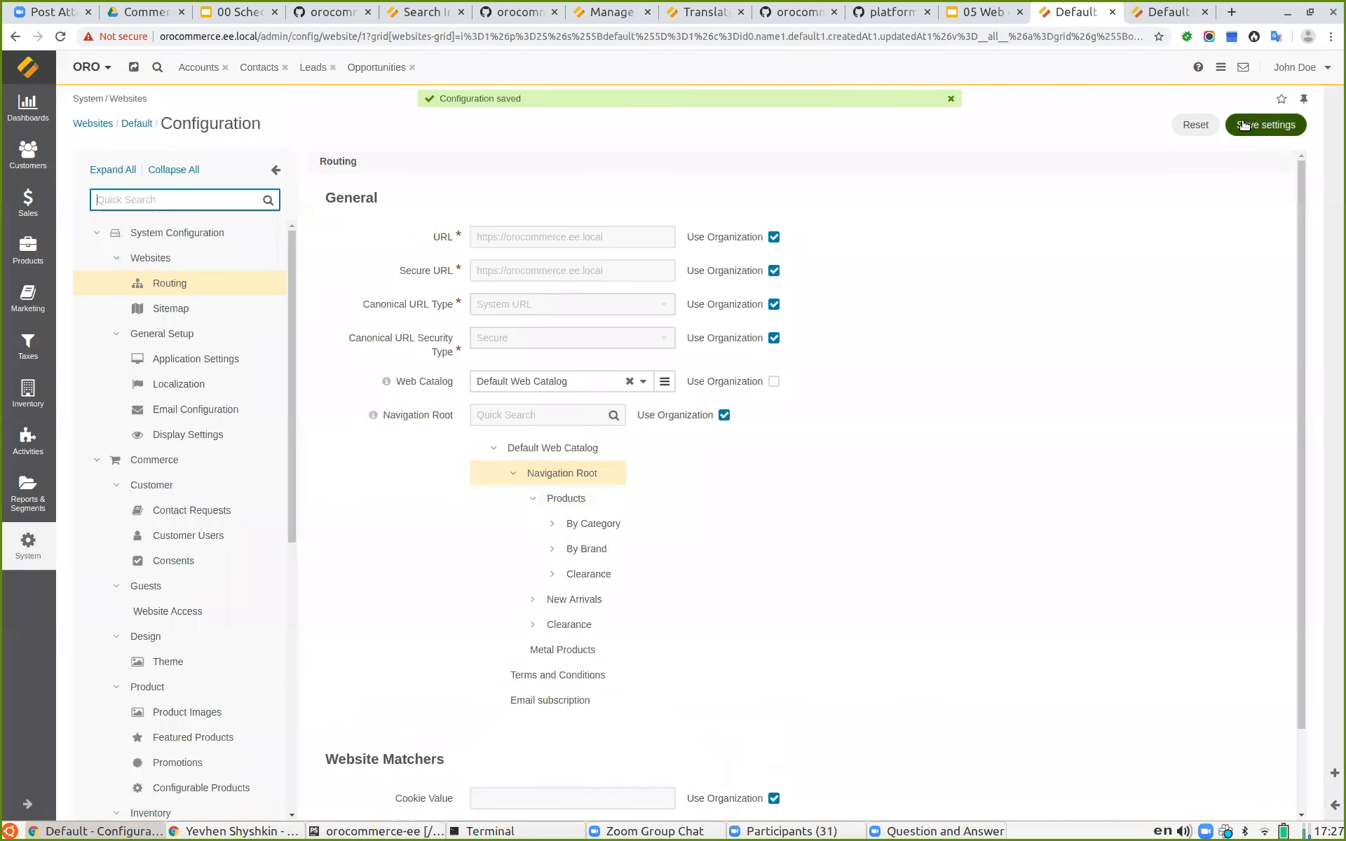
pyautogui.click(552, 523)
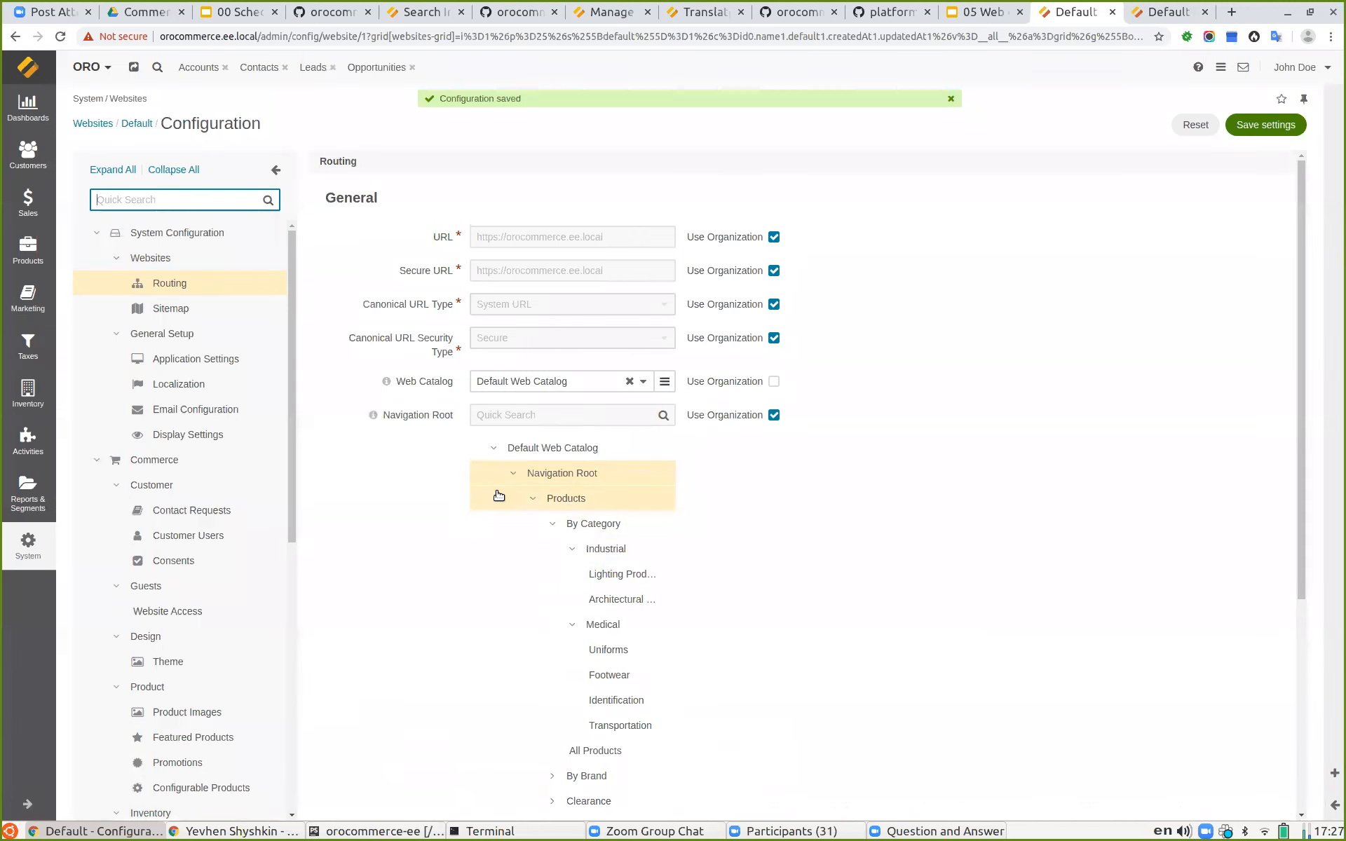
# Step: Open the eu.orocommerce.ee.local storefront in a new tab and browse its Lighting Products category
pyautogui.click(1167, 12)
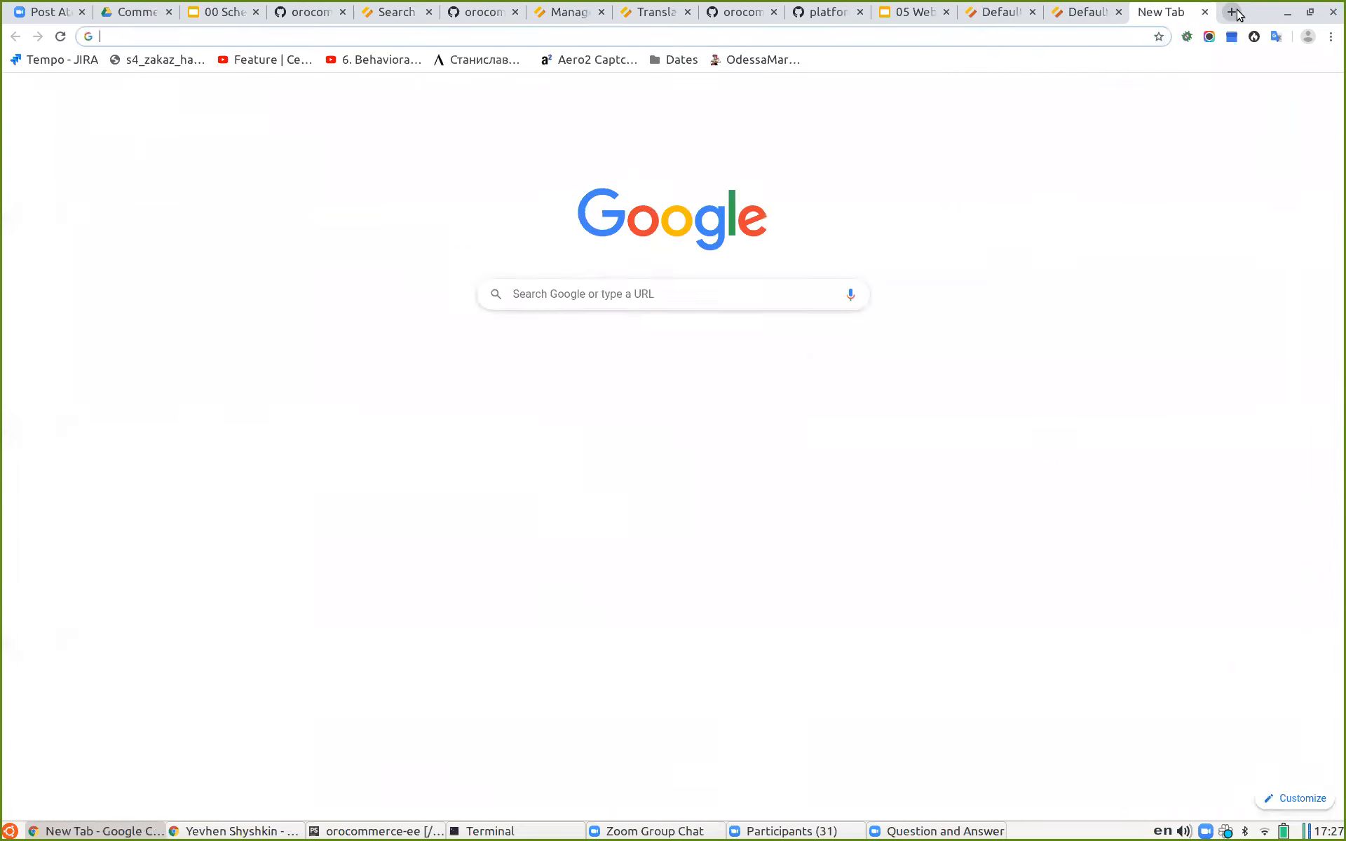
pyautogui.click(1233, 12)
pyautogui.write('eu')
pyautogui.press('Down')
pyautogui.press('Down')
pyautogui.press('Down')
pyautogui.press('Down')
pyautogui.press('Down')
pyautogui.press('Down')
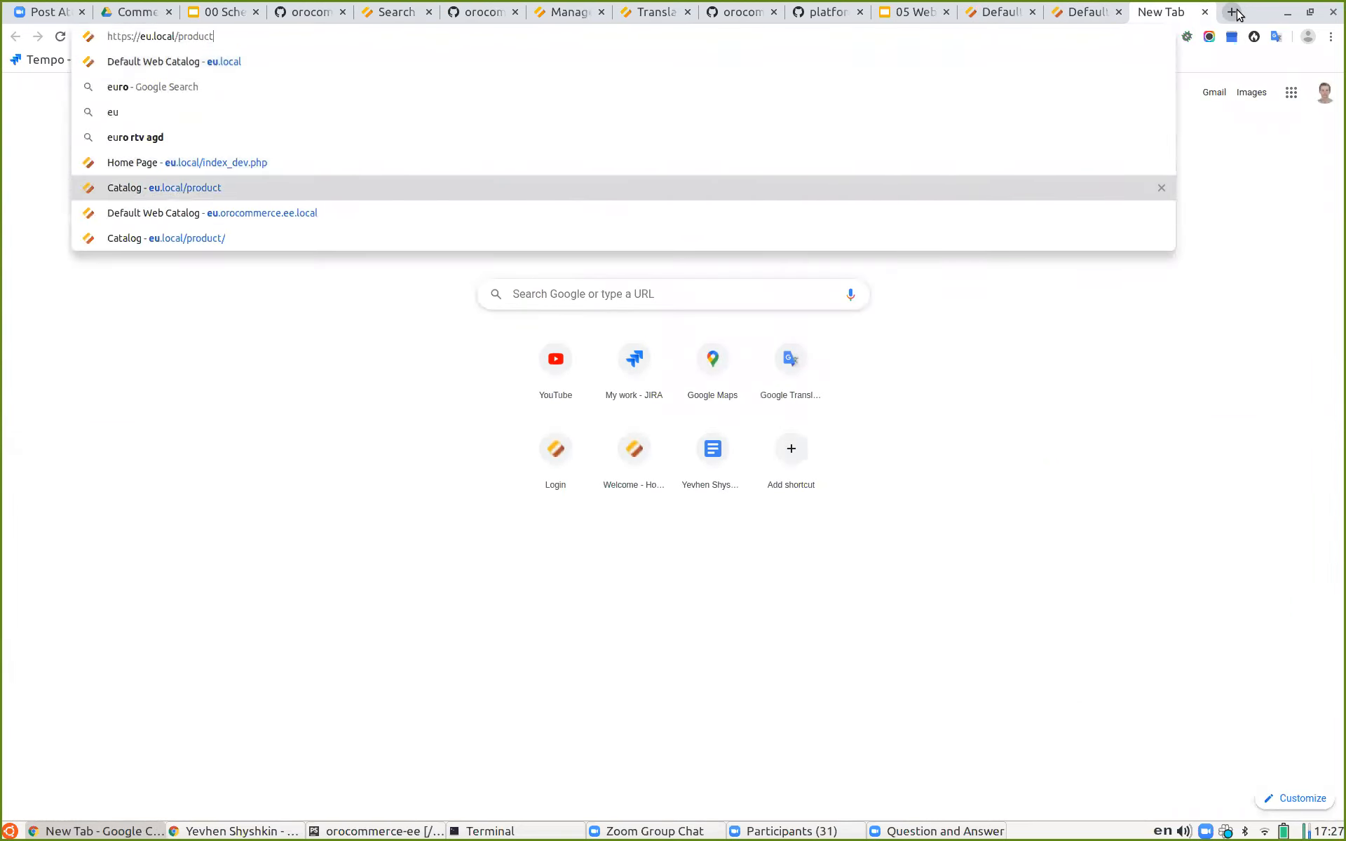
pyautogui.press('Return')
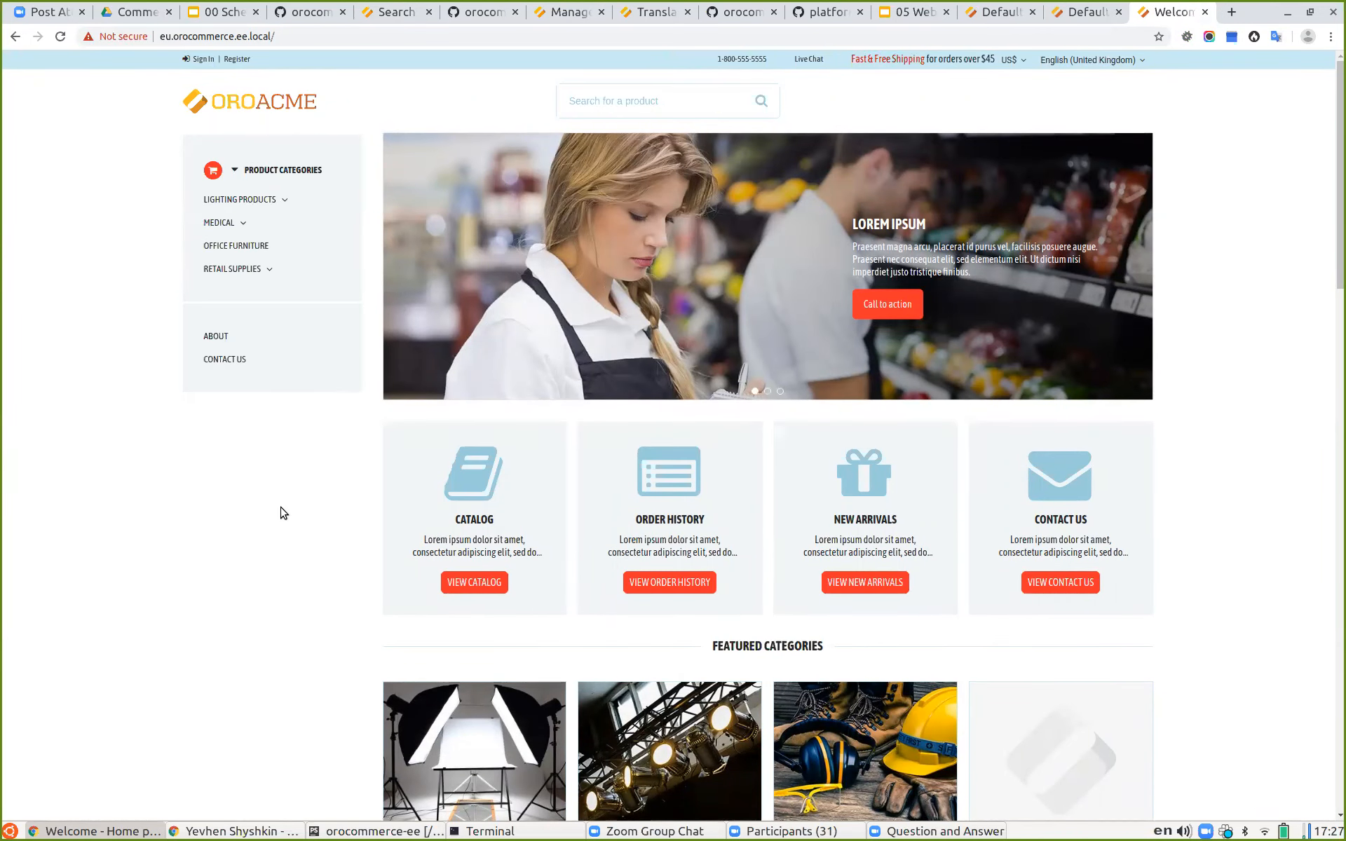
pyautogui.click(281, 201)
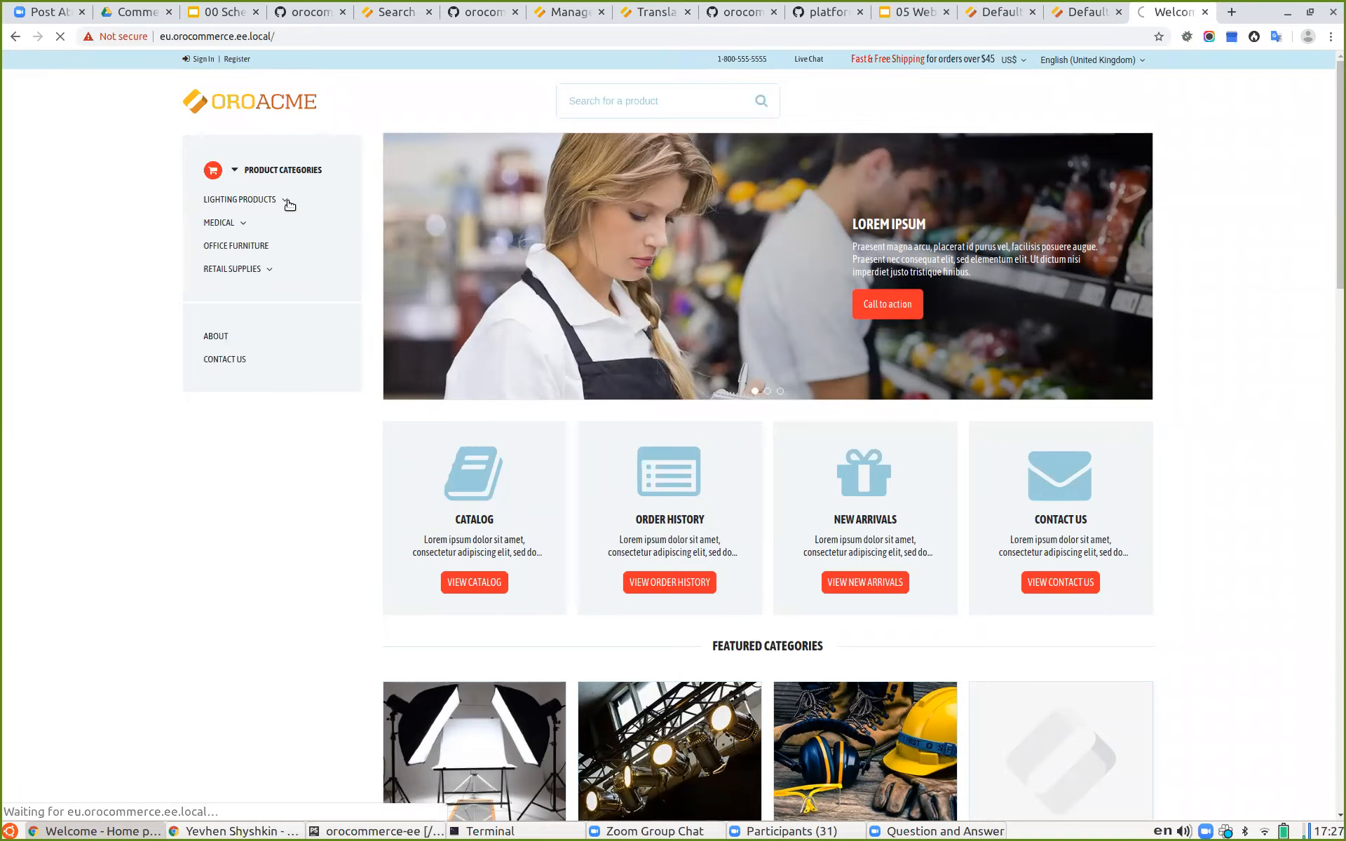
pyautogui.click(287, 260)
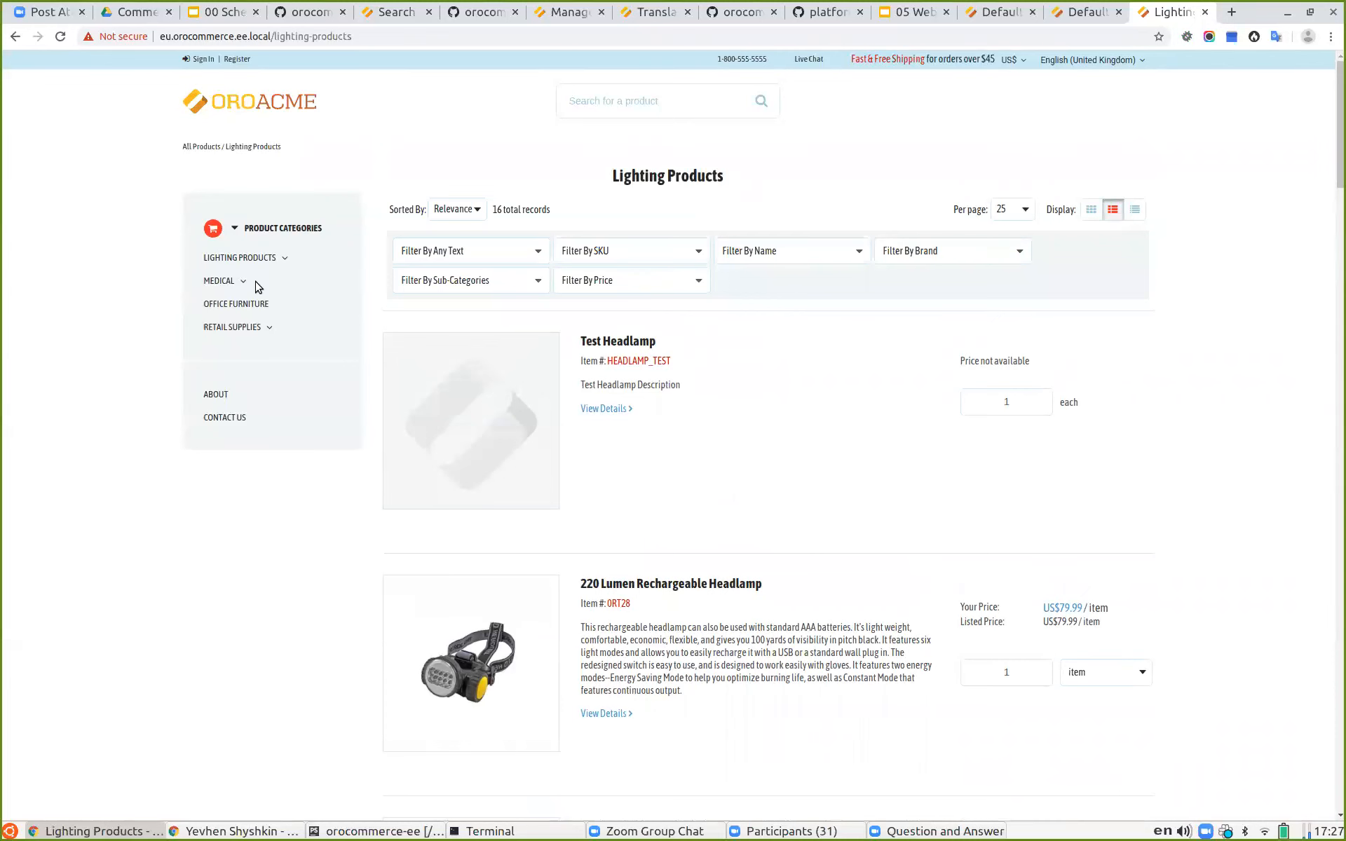
# Step: Return to the website routing configuration and review the web catalog navigation tree
pyautogui.click(1085, 13)
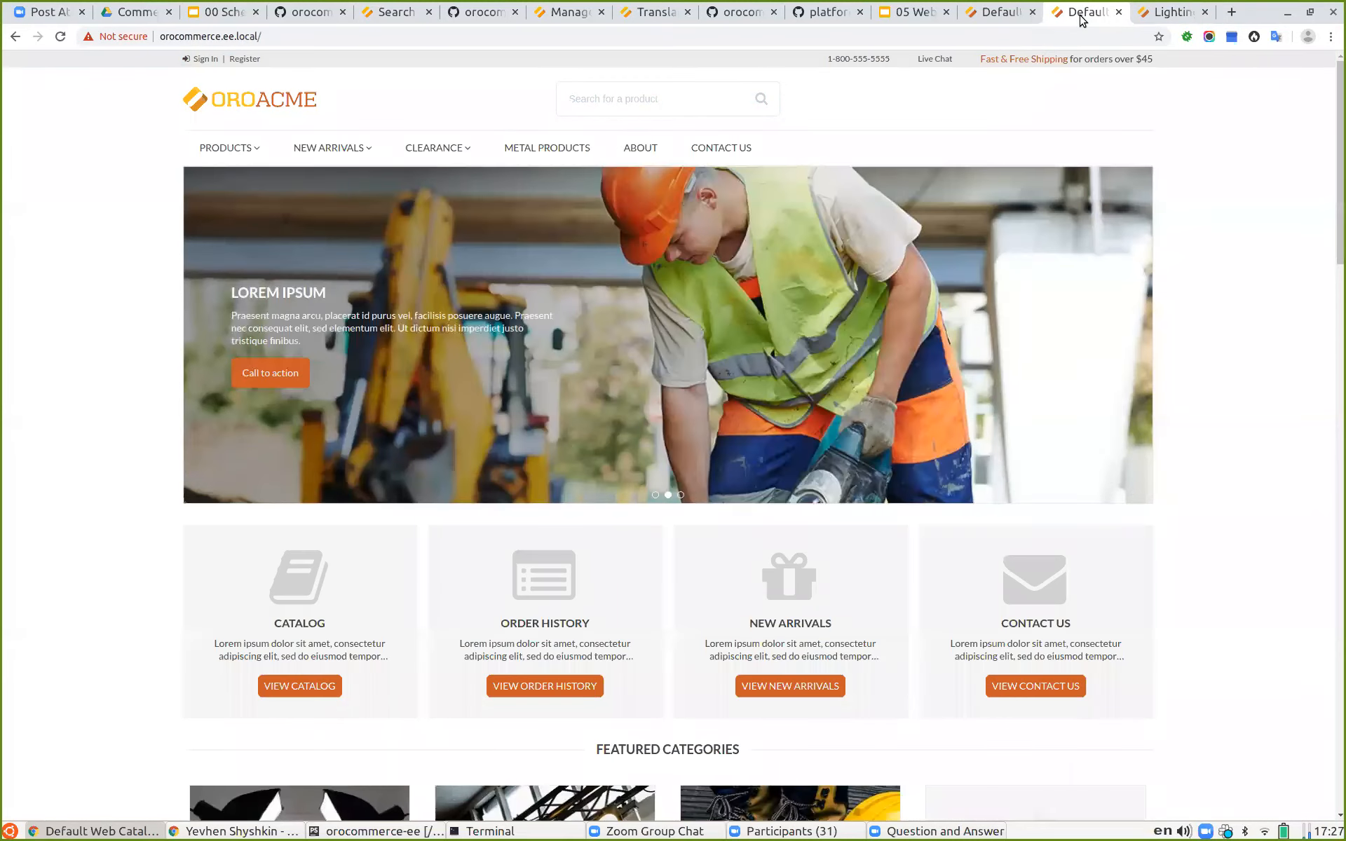
pyautogui.click(999, 12)
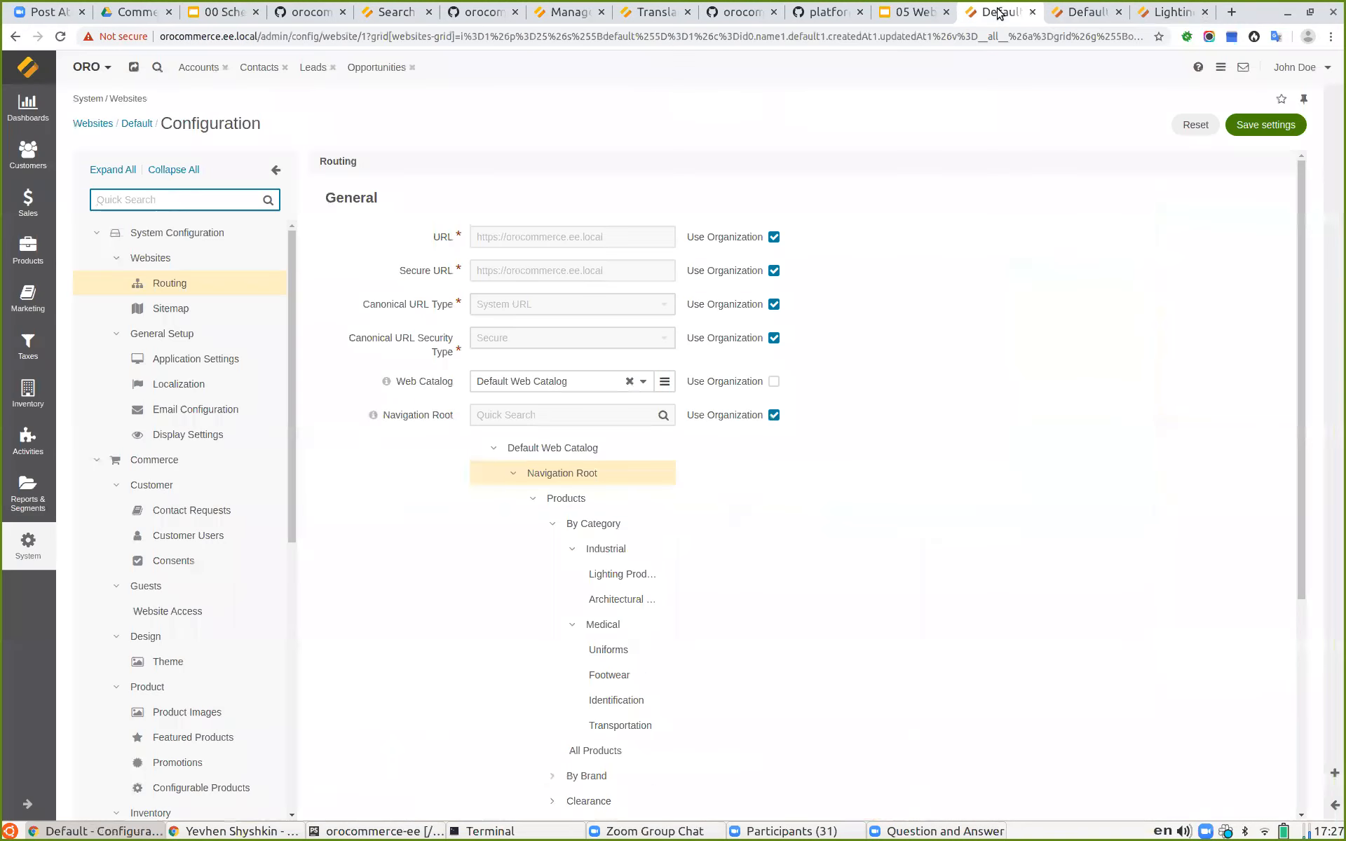
pyautogui.scroll(-5, 801, 550)
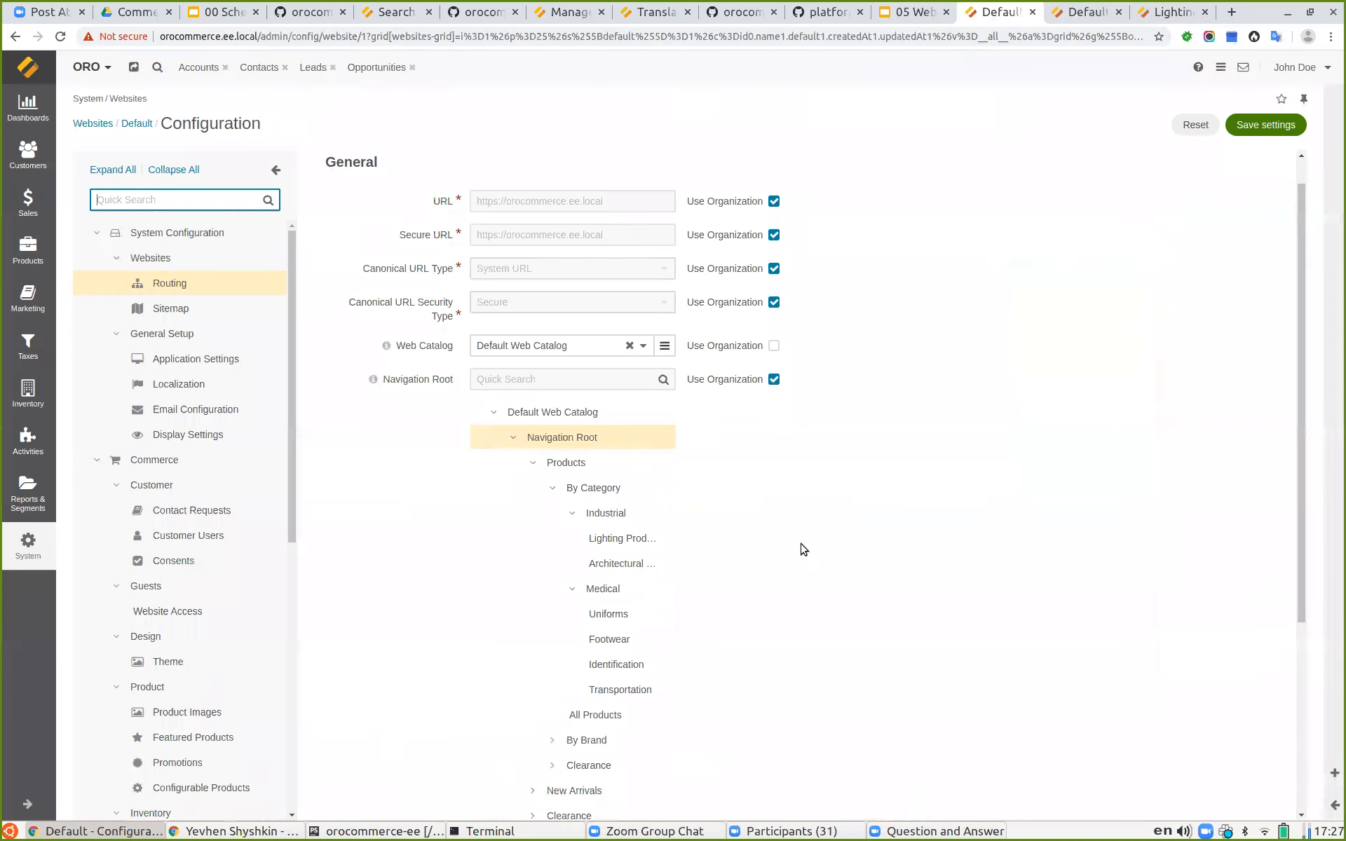
# Step: Switch to the 05 Web Catalogs - Theory slides and present the Web Catalog Nodes slide
pyautogui.click(911, 12)
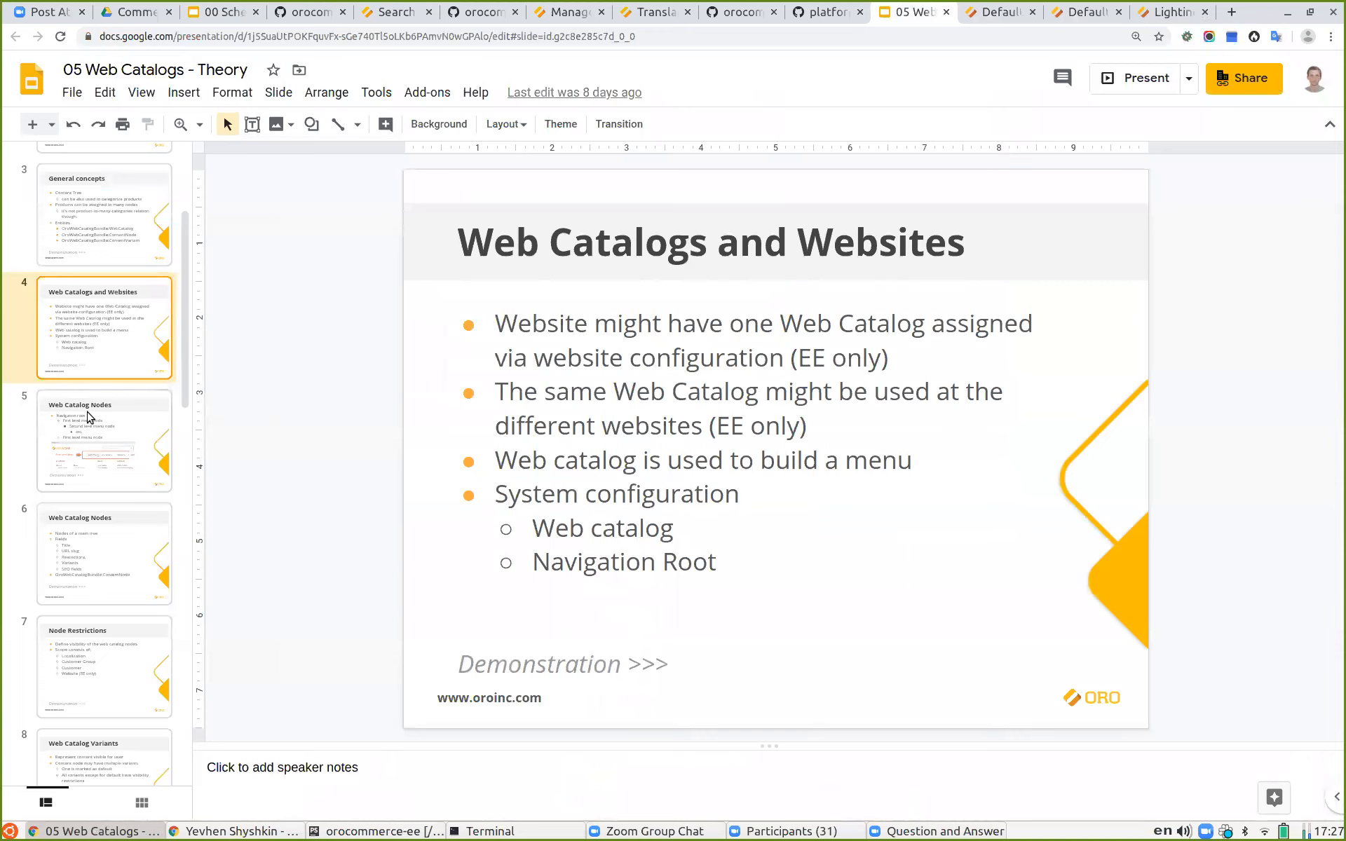
pyautogui.click(89, 416)
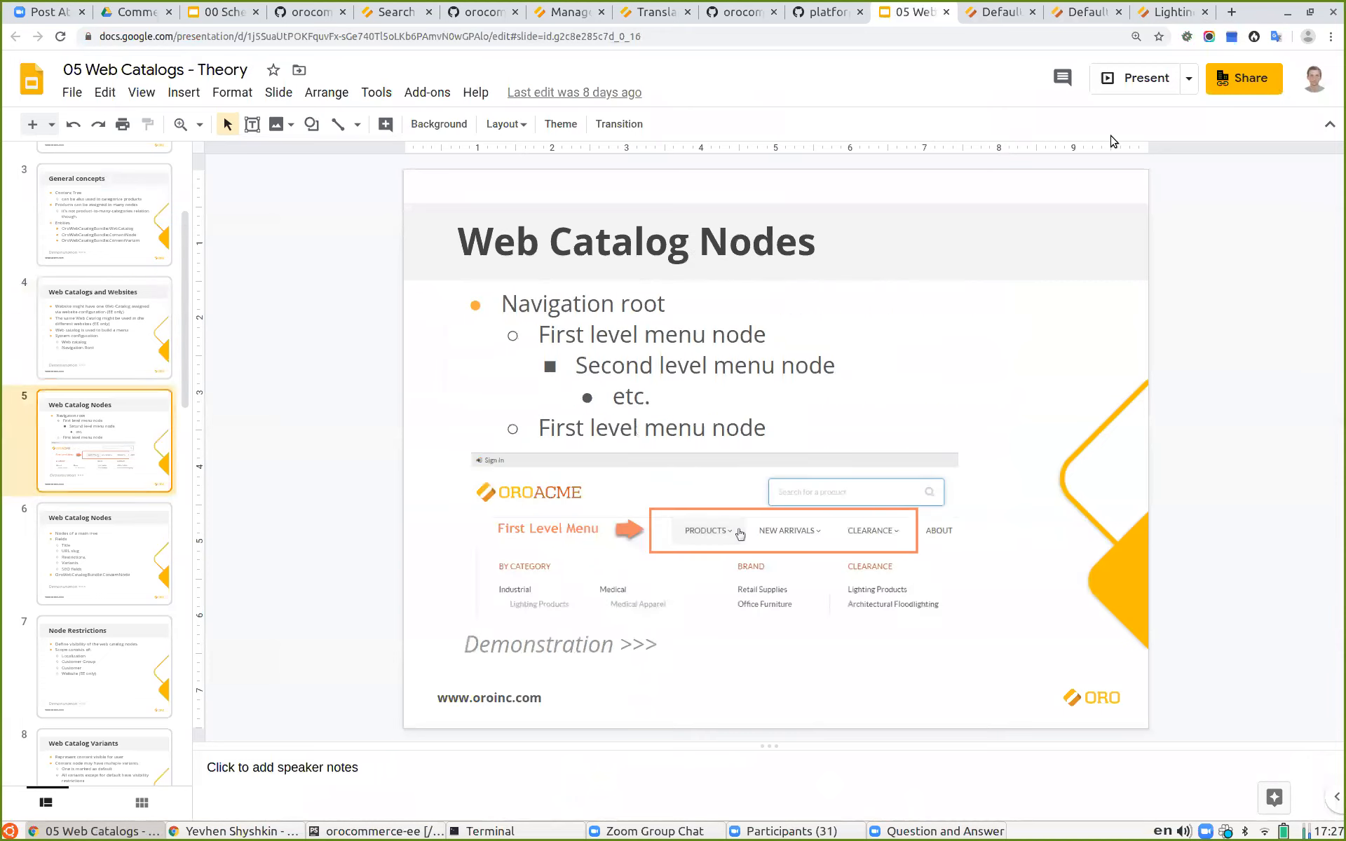
pyautogui.click(1130, 82)
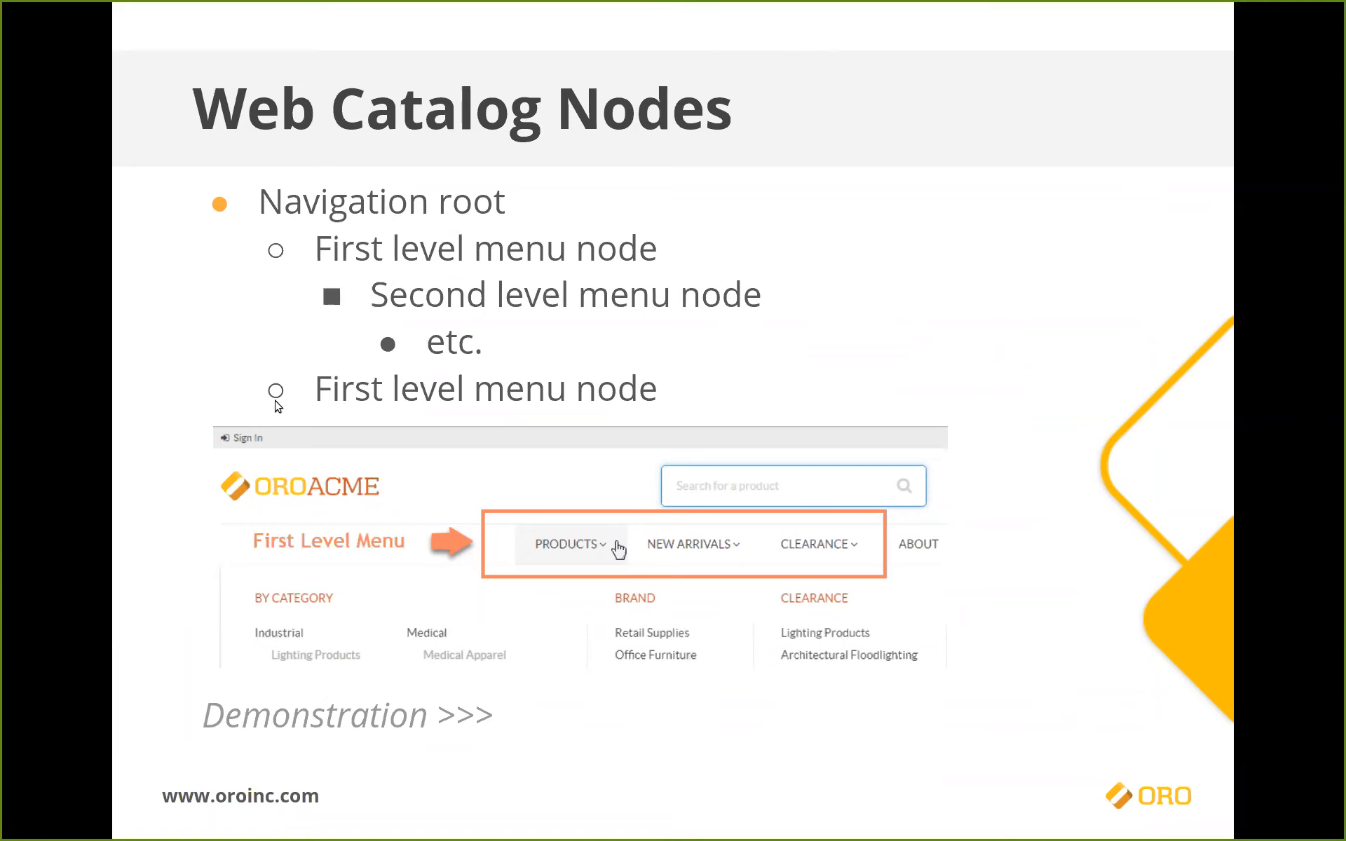
pyautogui.moveTo(610, 698)
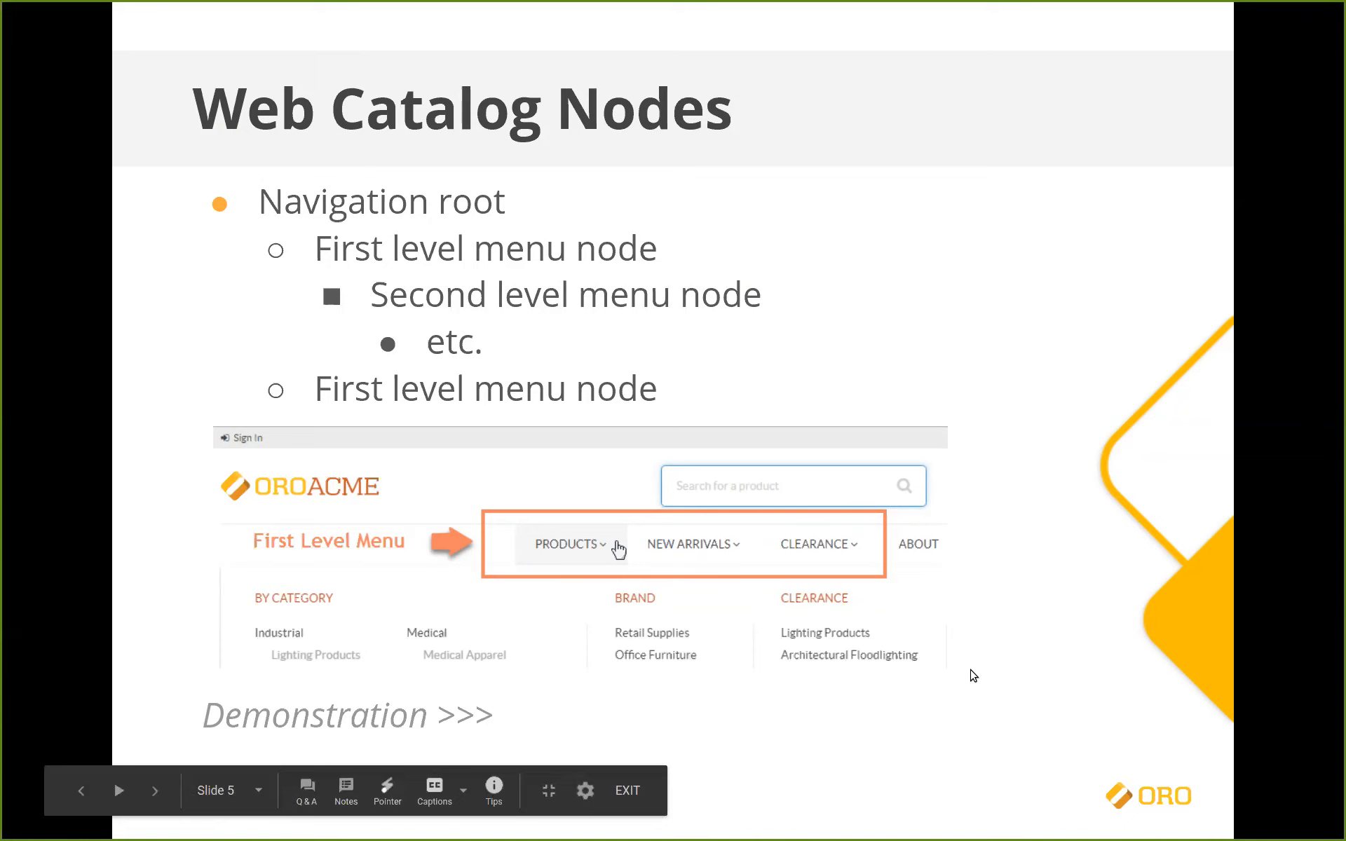
# Step: Leave the slideshow and look over the Products menu on the orocommerce.ee.local storefront
pyautogui.press('Escape')
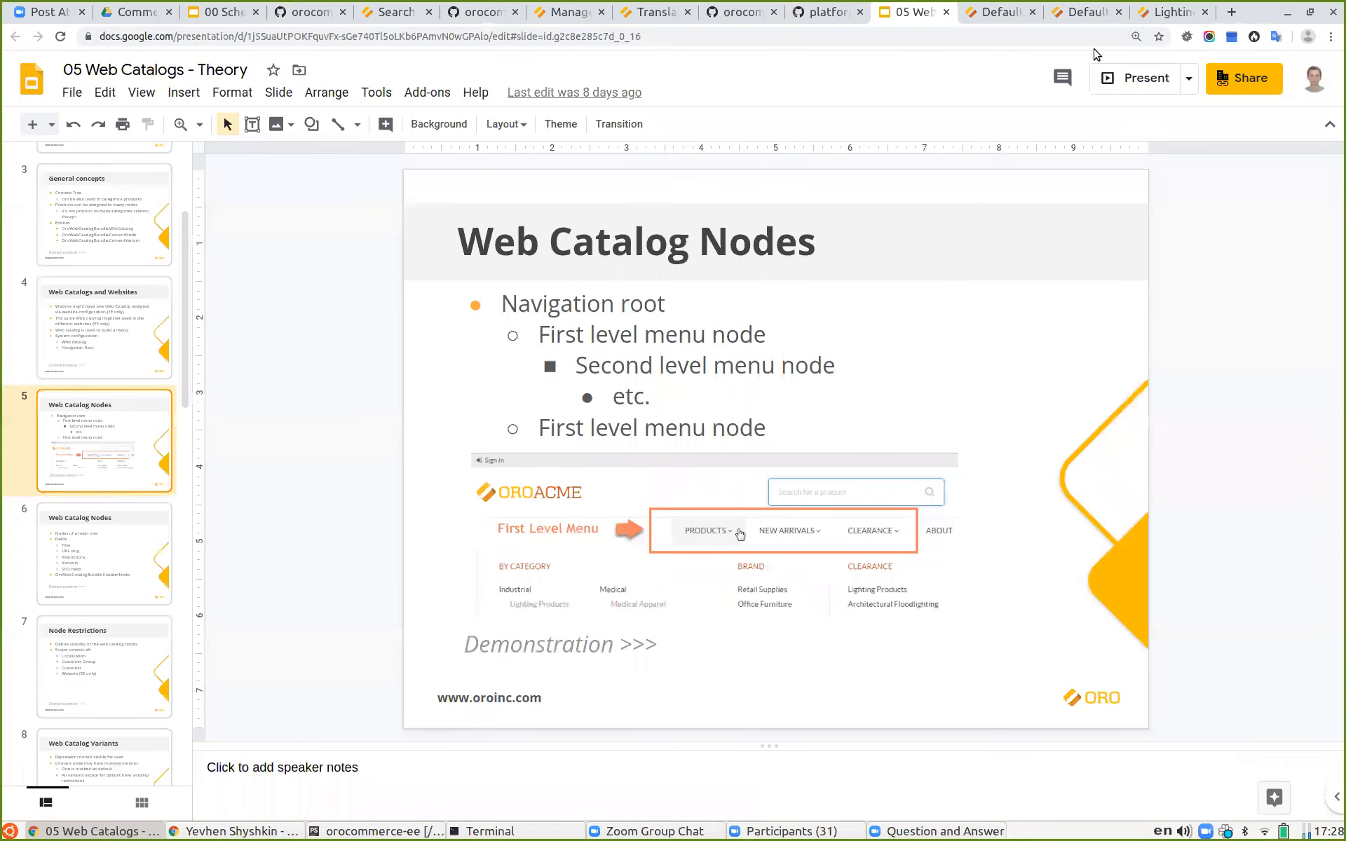
pyautogui.click(1164, 11)
pyautogui.click(1095, 9)
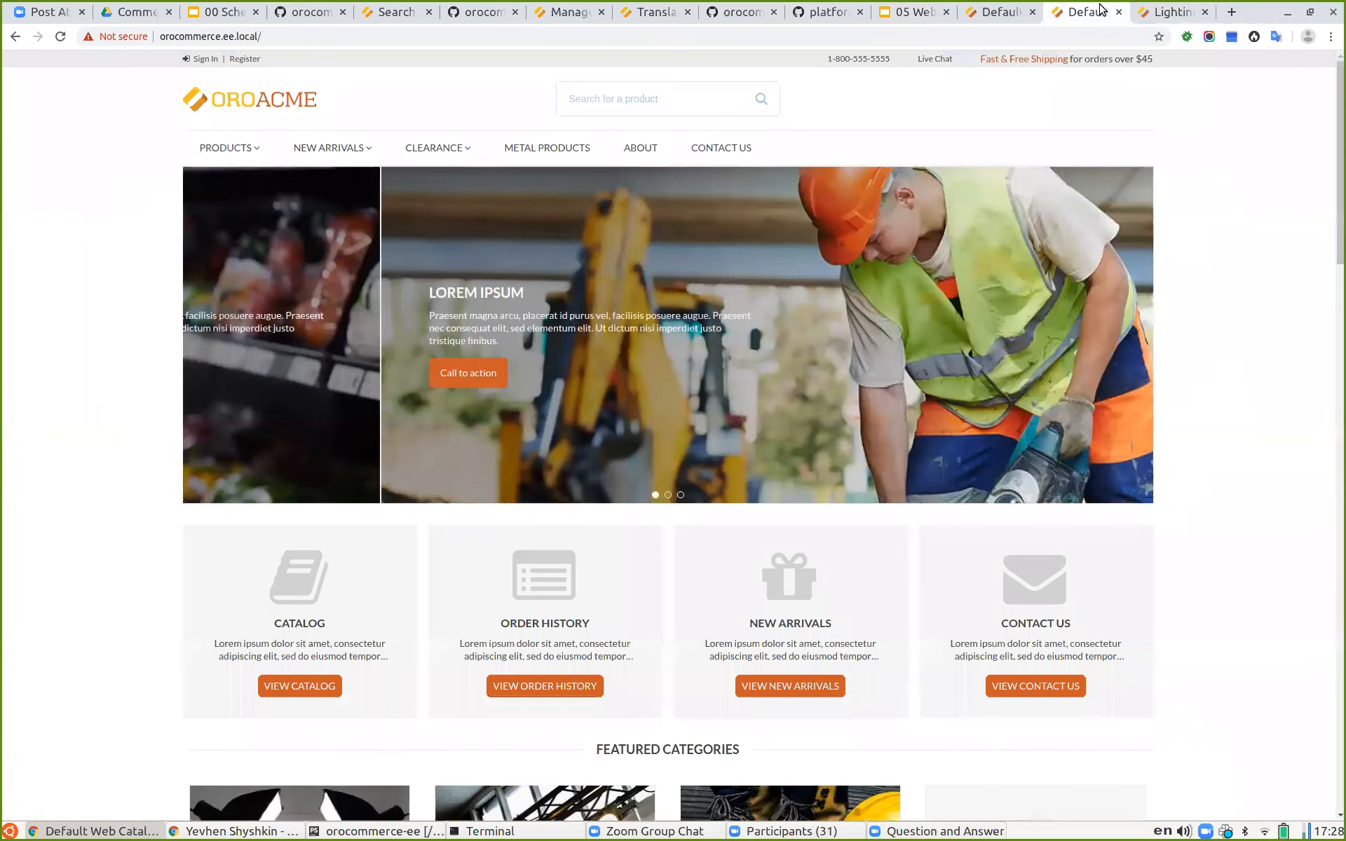
pyautogui.moveTo(247, 138)
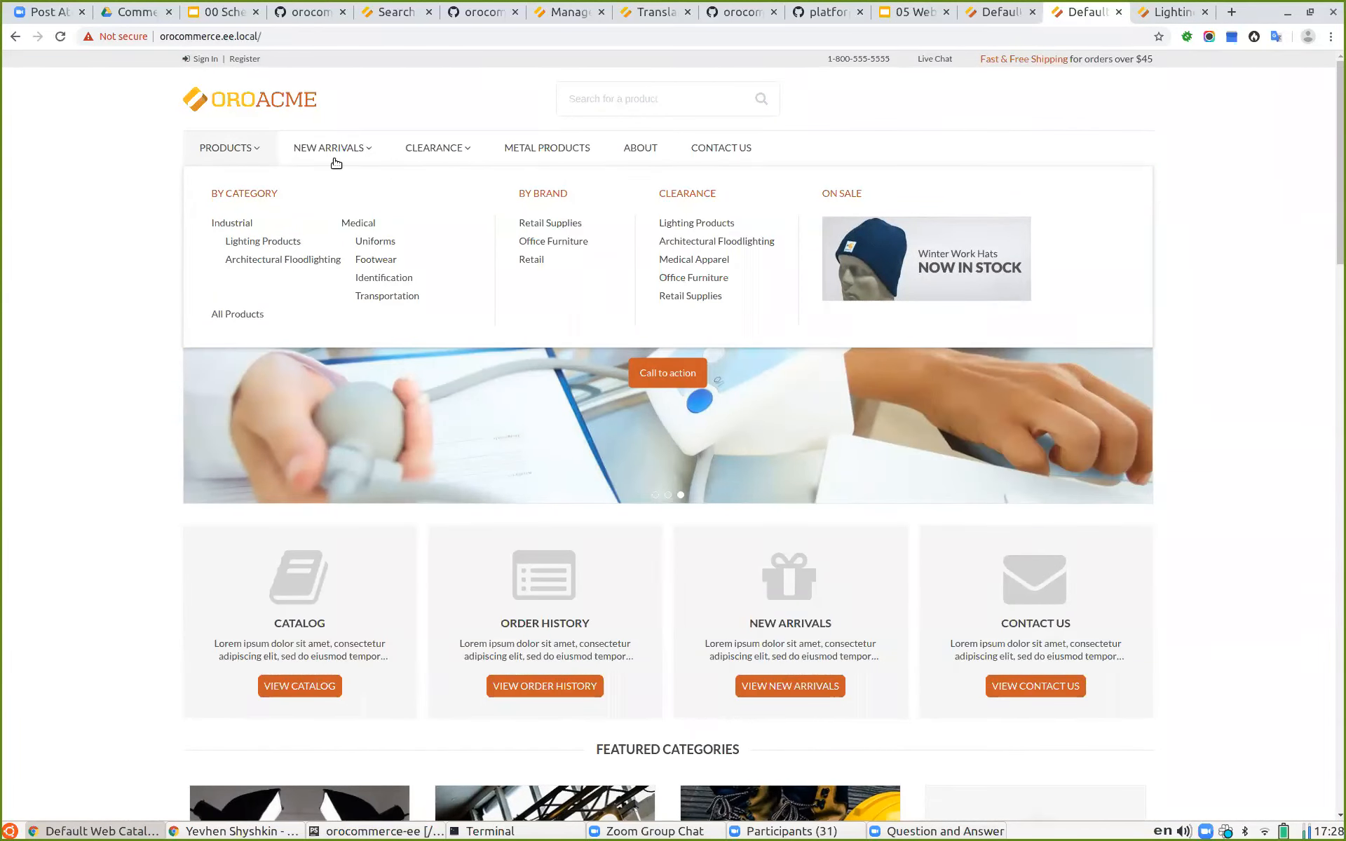
pyautogui.moveTo(331, 153)
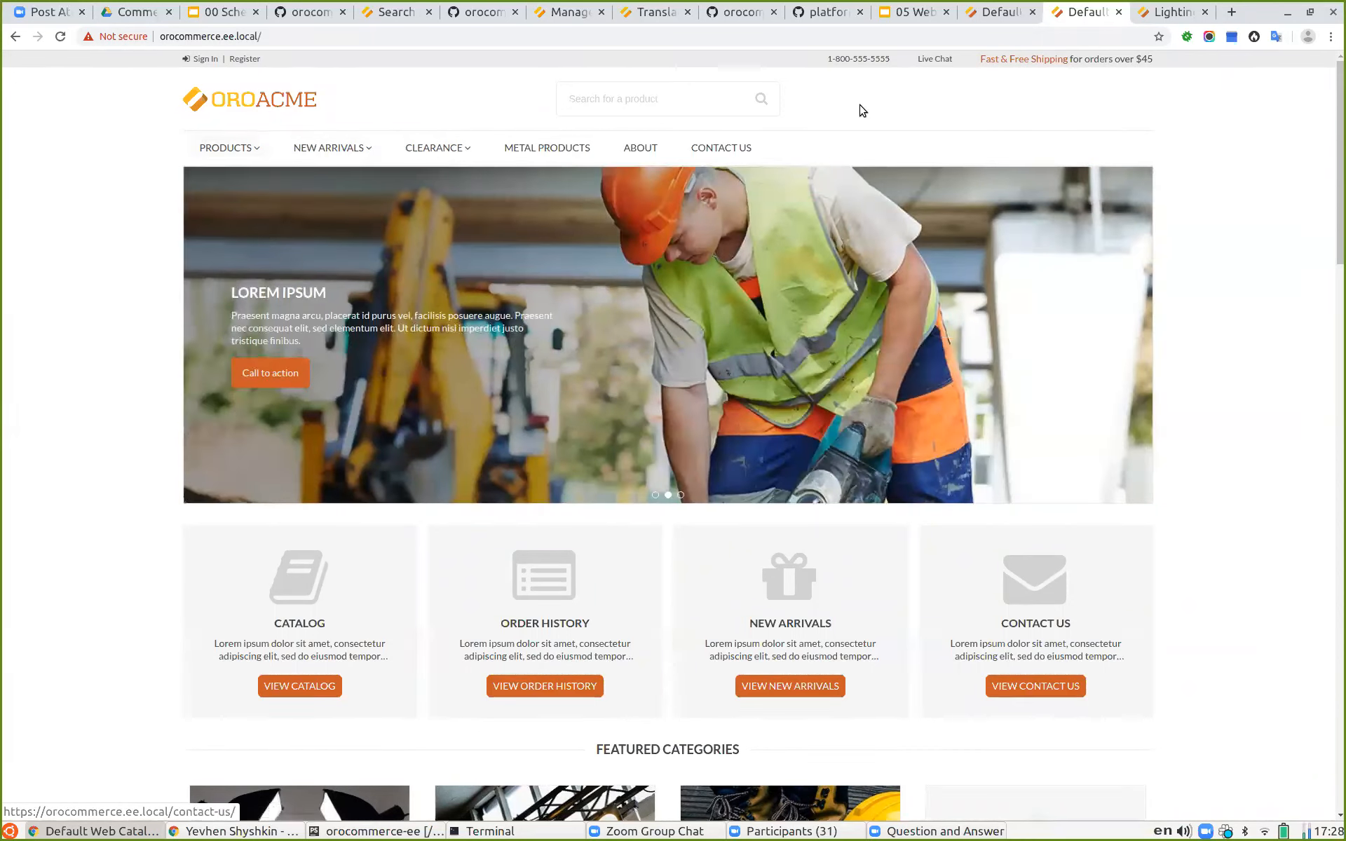
pyautogui.click(910, 12)
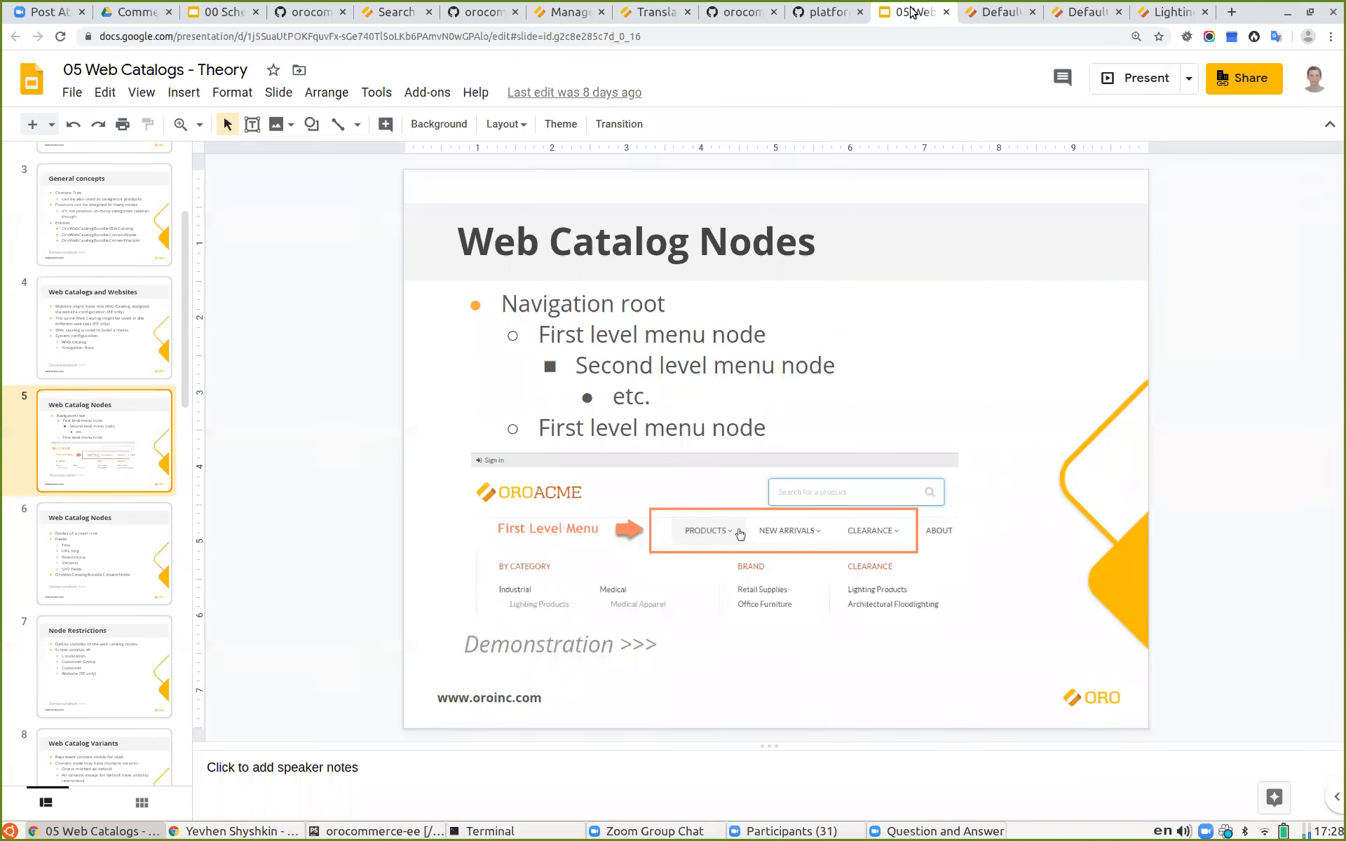
# Step: Present the second Web Catalog Nodes slide listing node fields
pyautogui.click(106, 539)
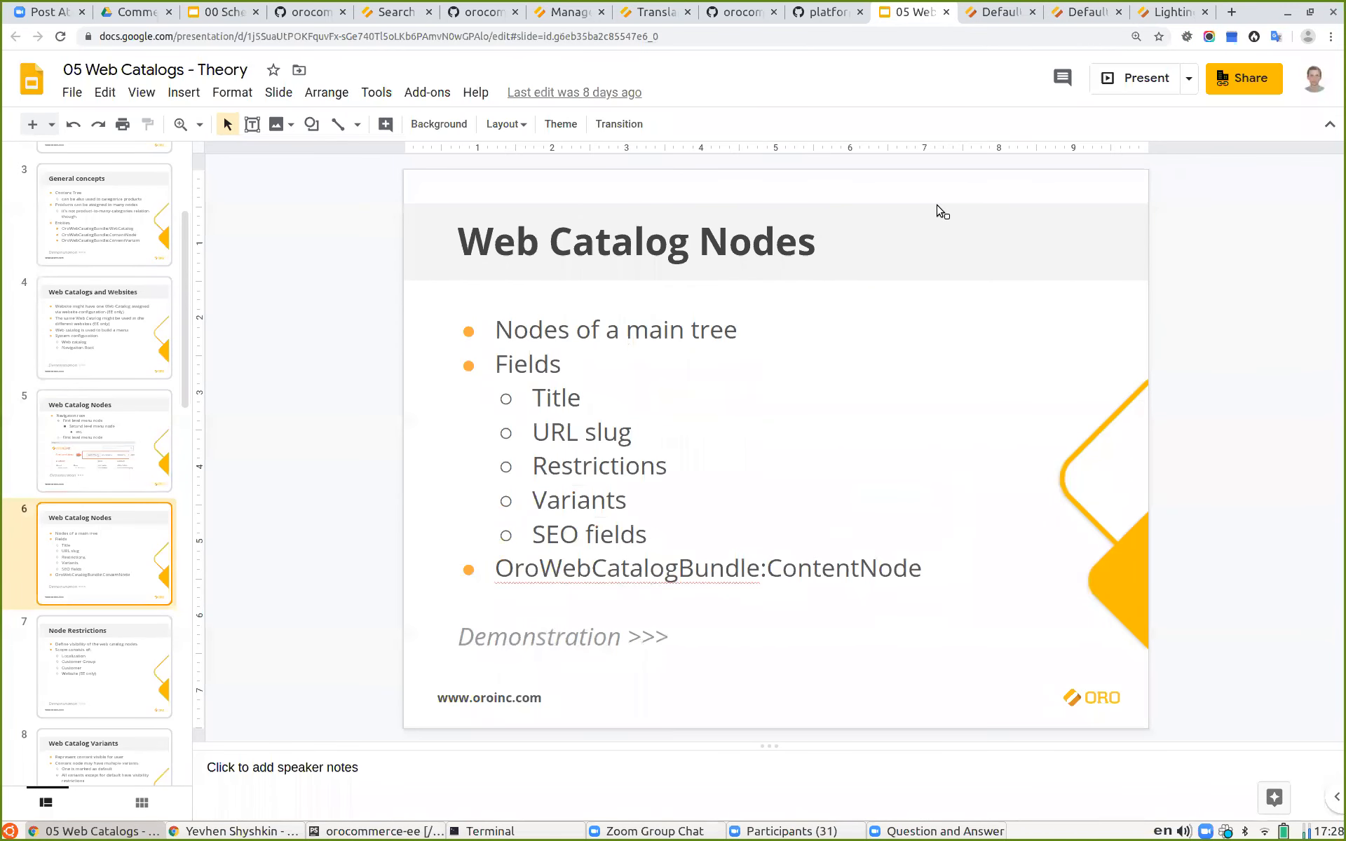
pyautogui.click(1122, 79)
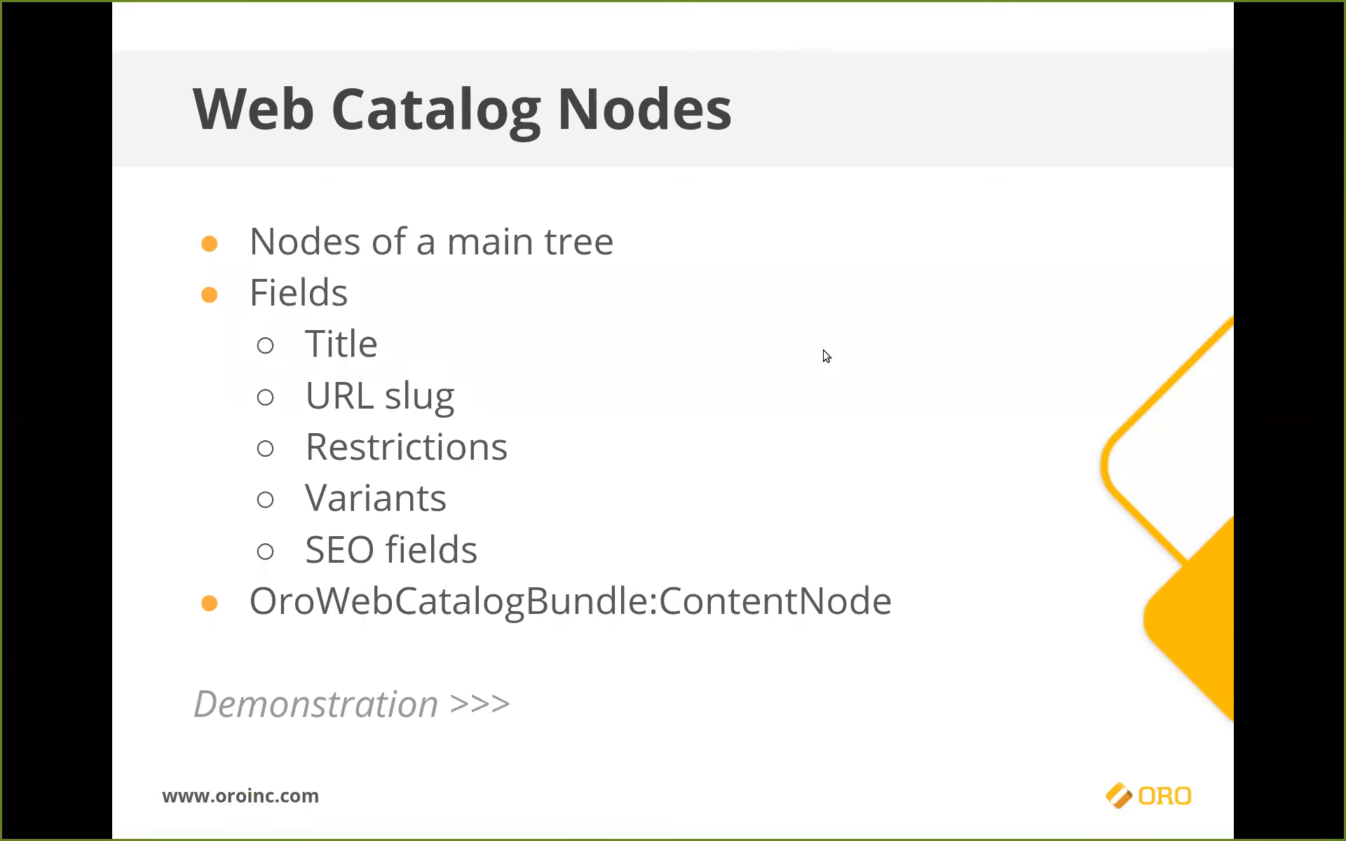
pyautogui.press('Escape')
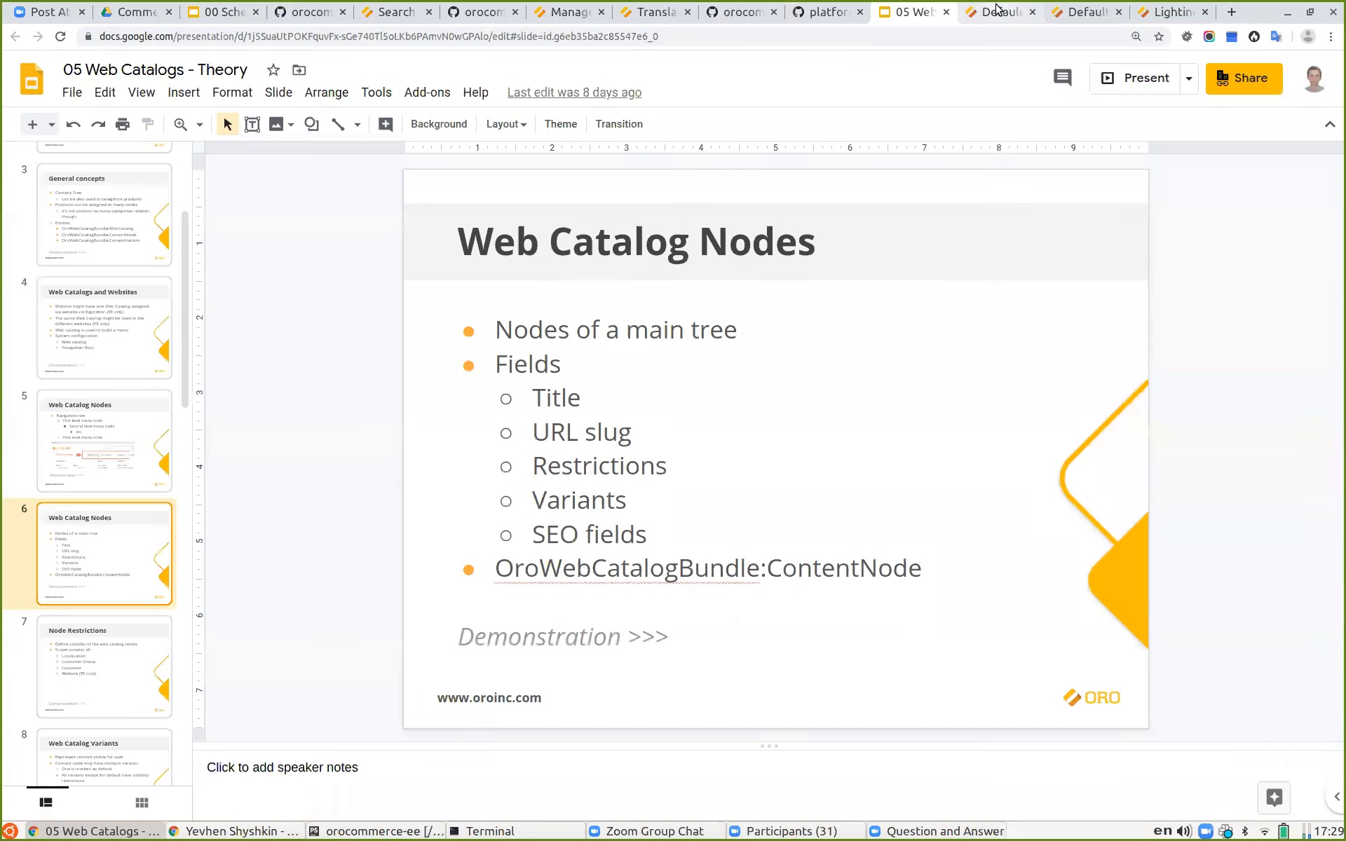
# Step: Open the content node tree of the Default Web Catalog from the Web Catalogs list
pyautogui.click(997, 11)
pyautogui.scroll(3, 630, 432)
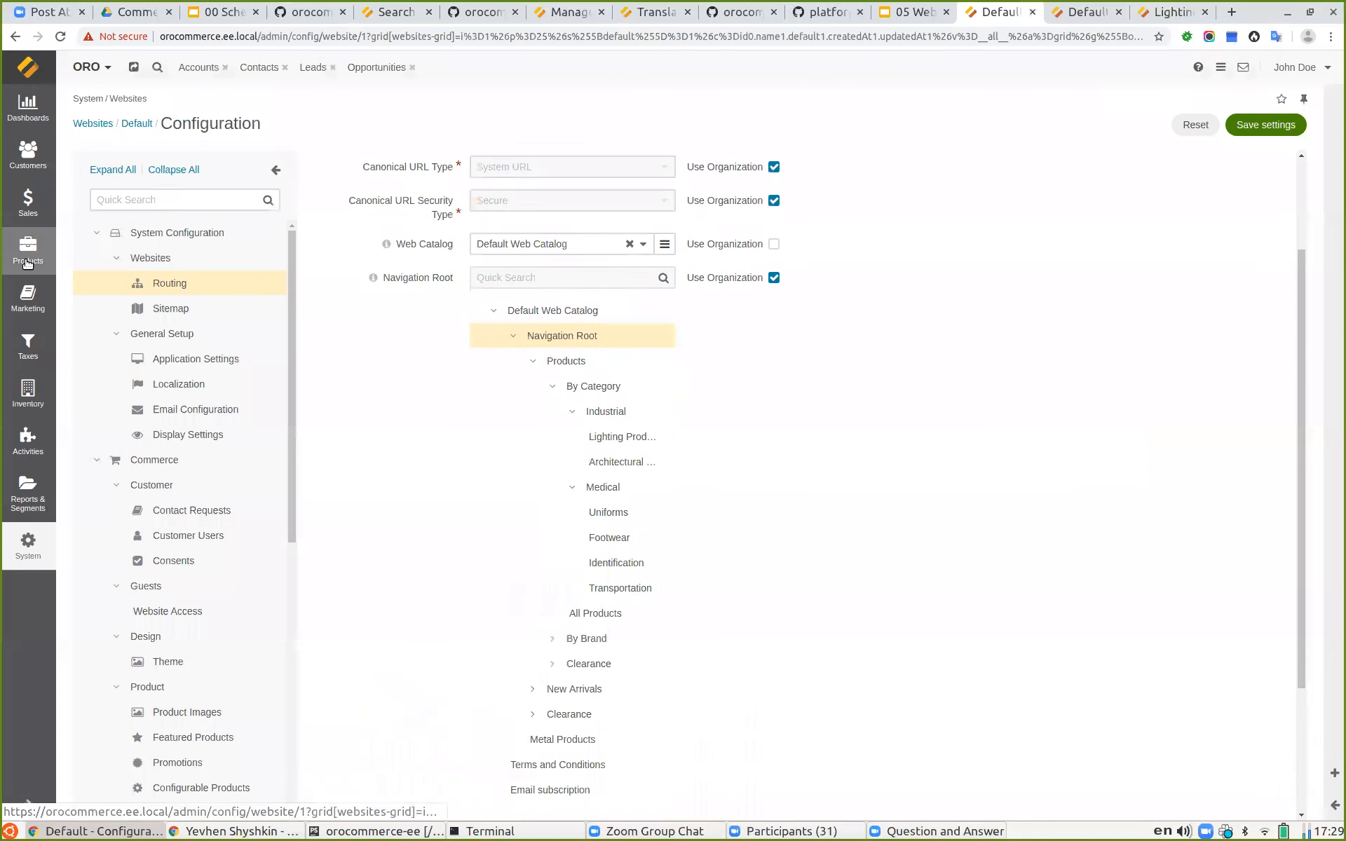
pyautogui.click(28, 238)
pyautogui.click(28, 205)
pyautogui.click(28, 298)
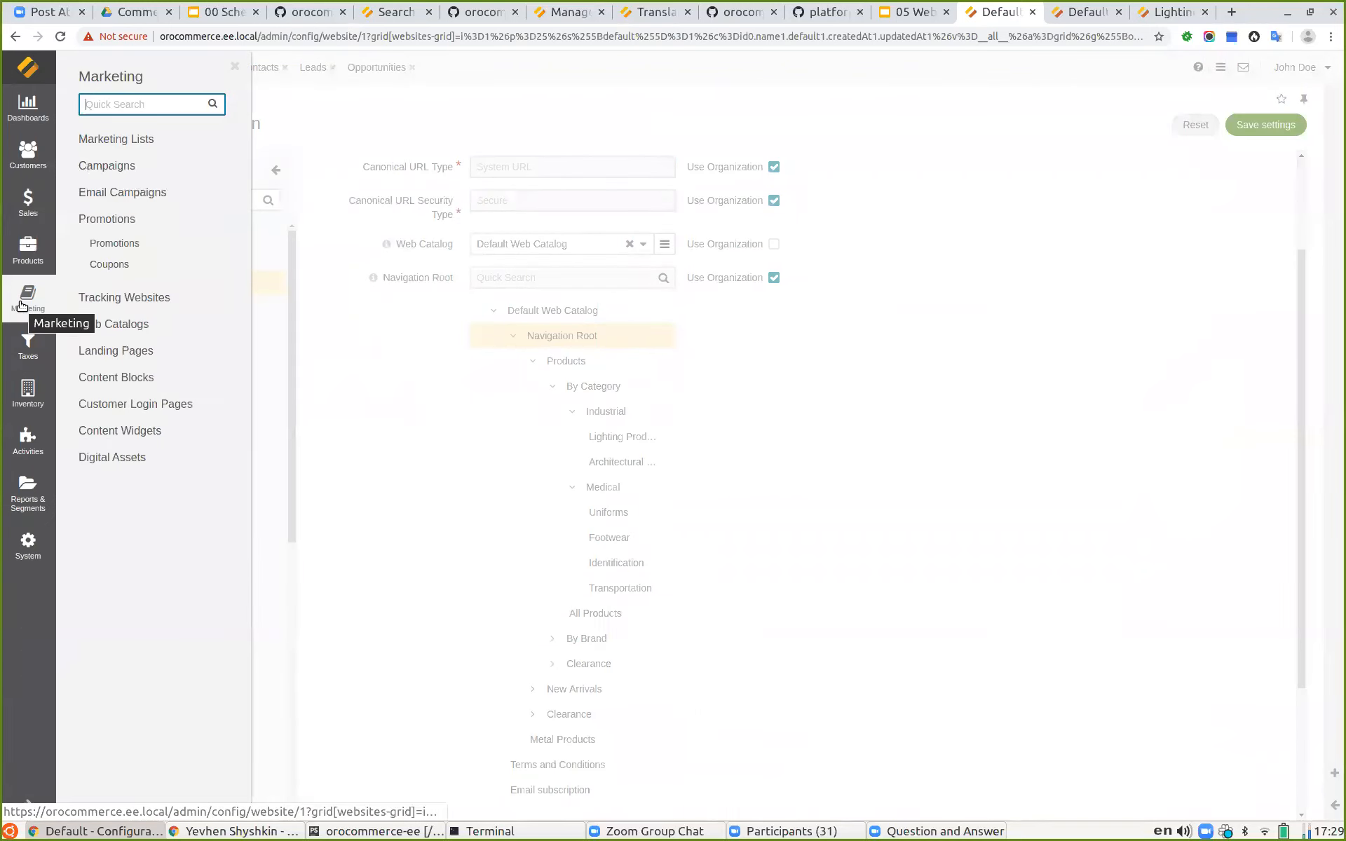
pyautogui.click(127, 324)
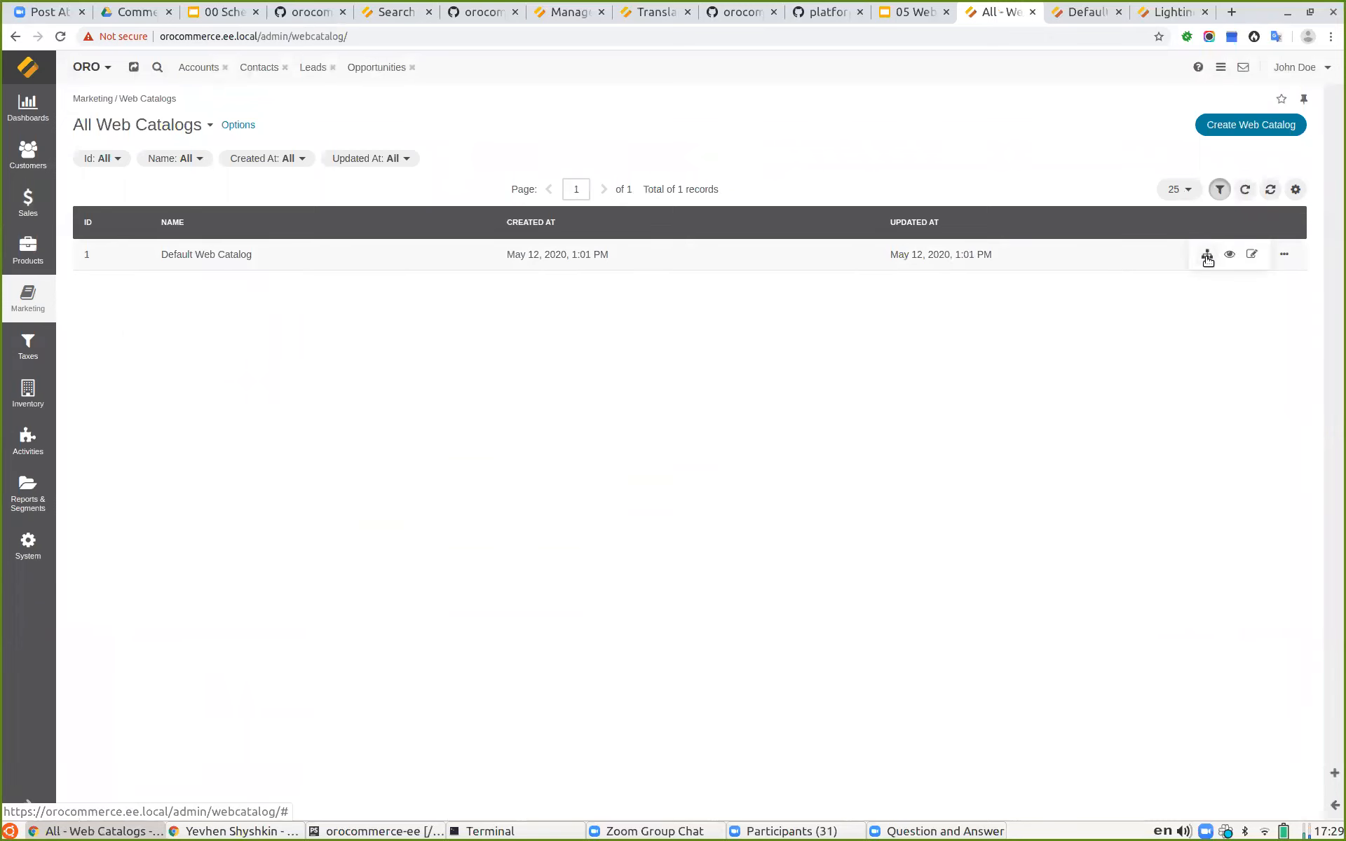
pyautogui.click(1204, 255)
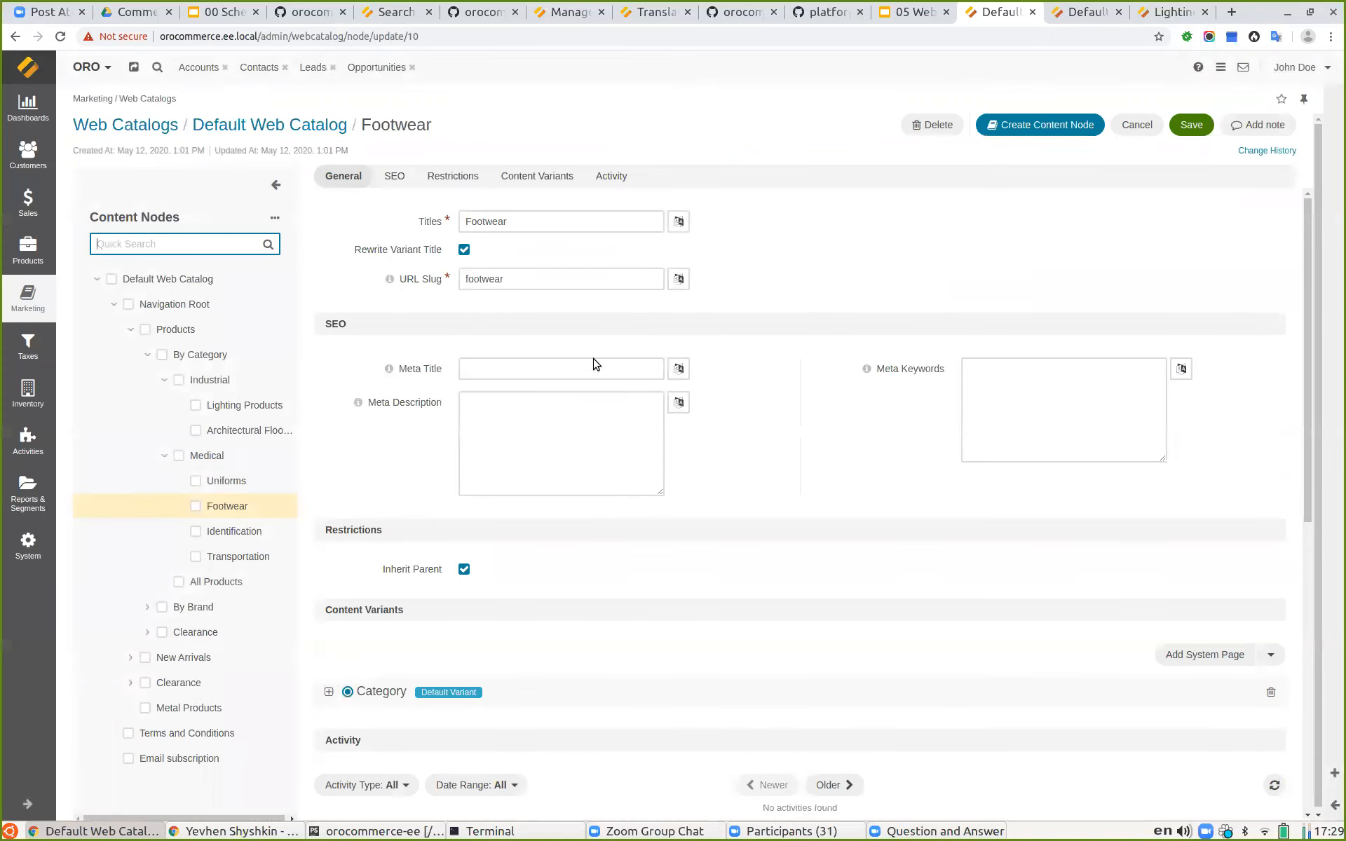
# Step: Present the Node Restrictions slide
pyautogui.click(904, 15)
pyautogui.scroll(-1, 114, 531)
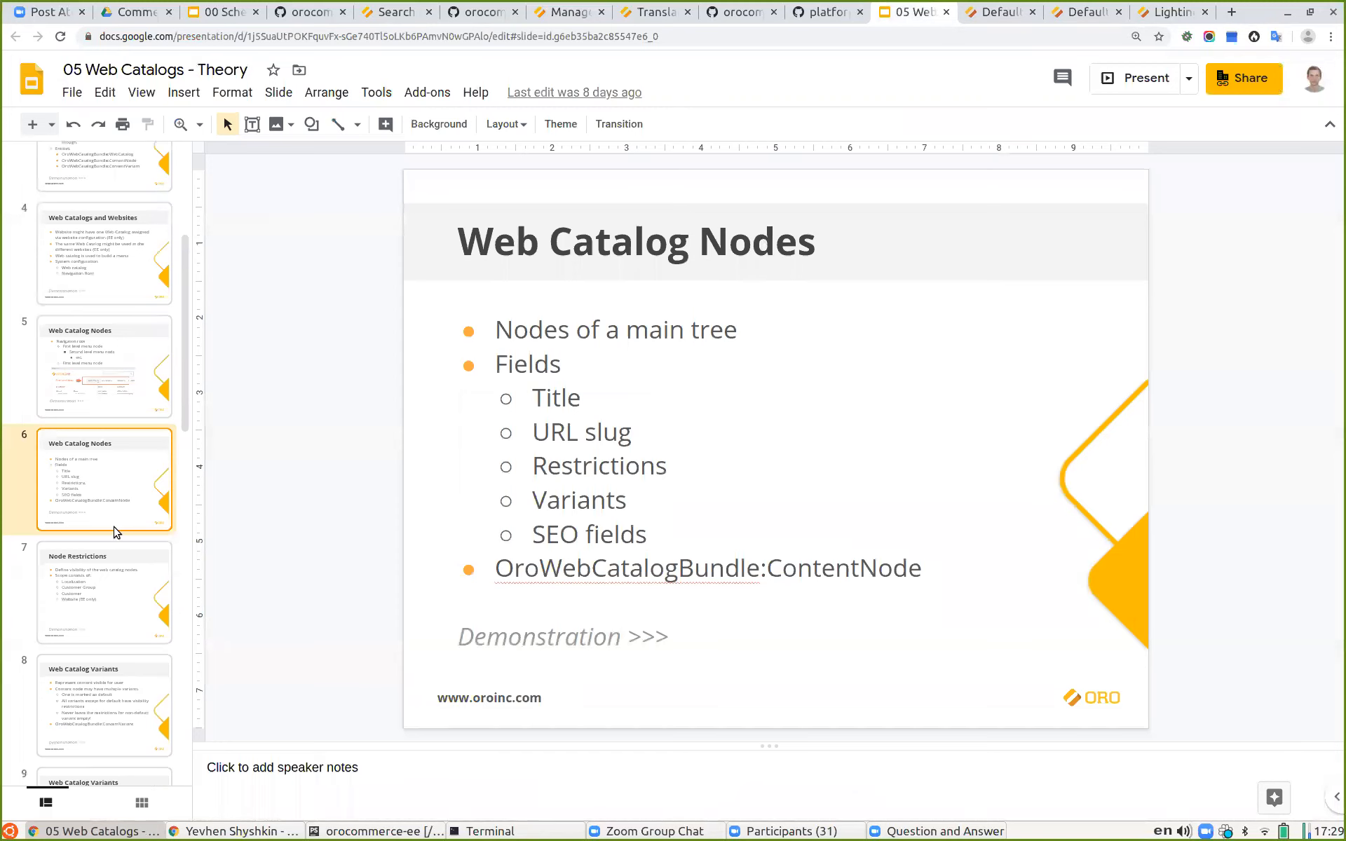
pyautogui.click(111, 581)
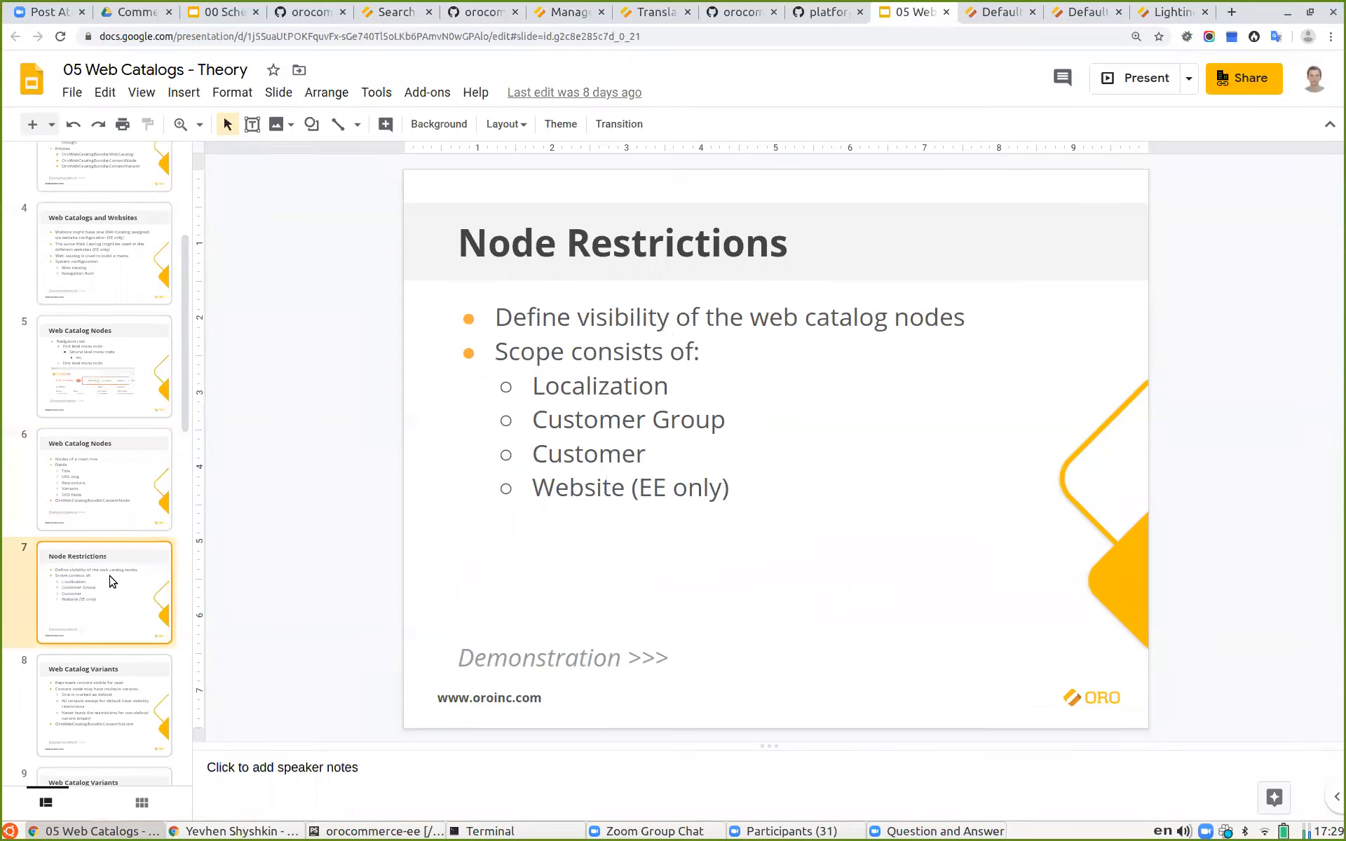
pyautogui.click(1138, 77)
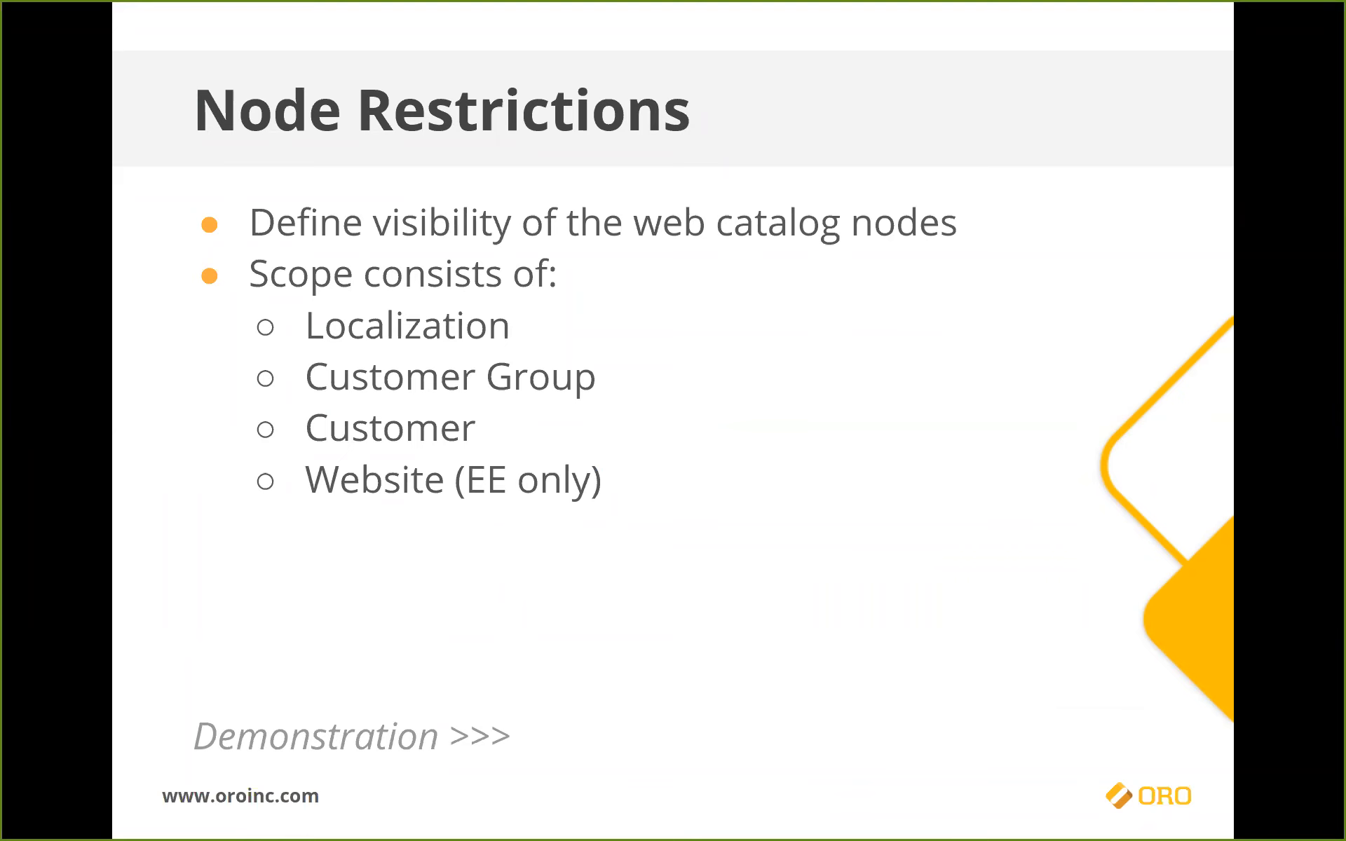
pyautogui.press('Escape')
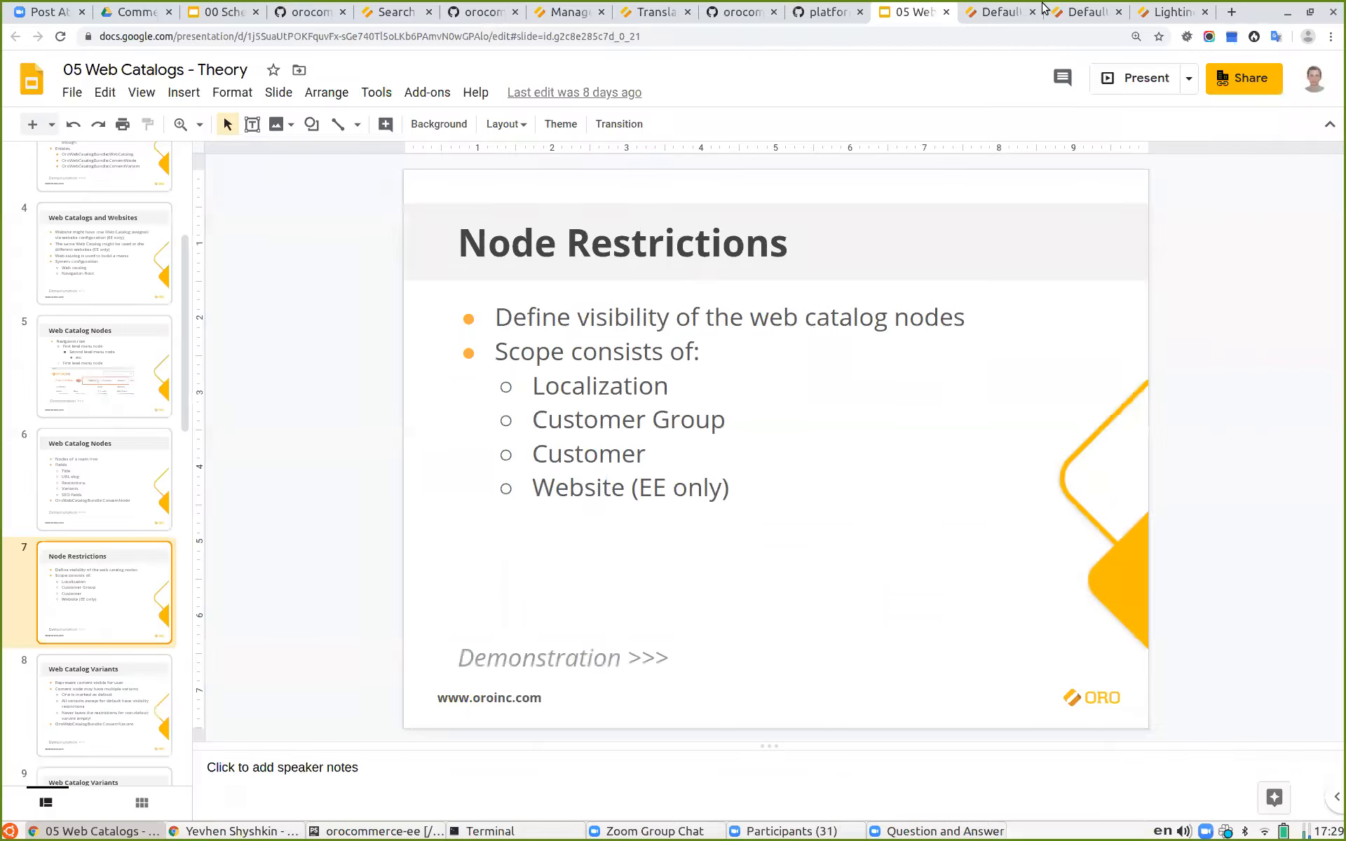
# Step: Open the Metal Products page from the storefront menu
pyautogui.click(995, 12)
pyautogui.click(1068, 13)
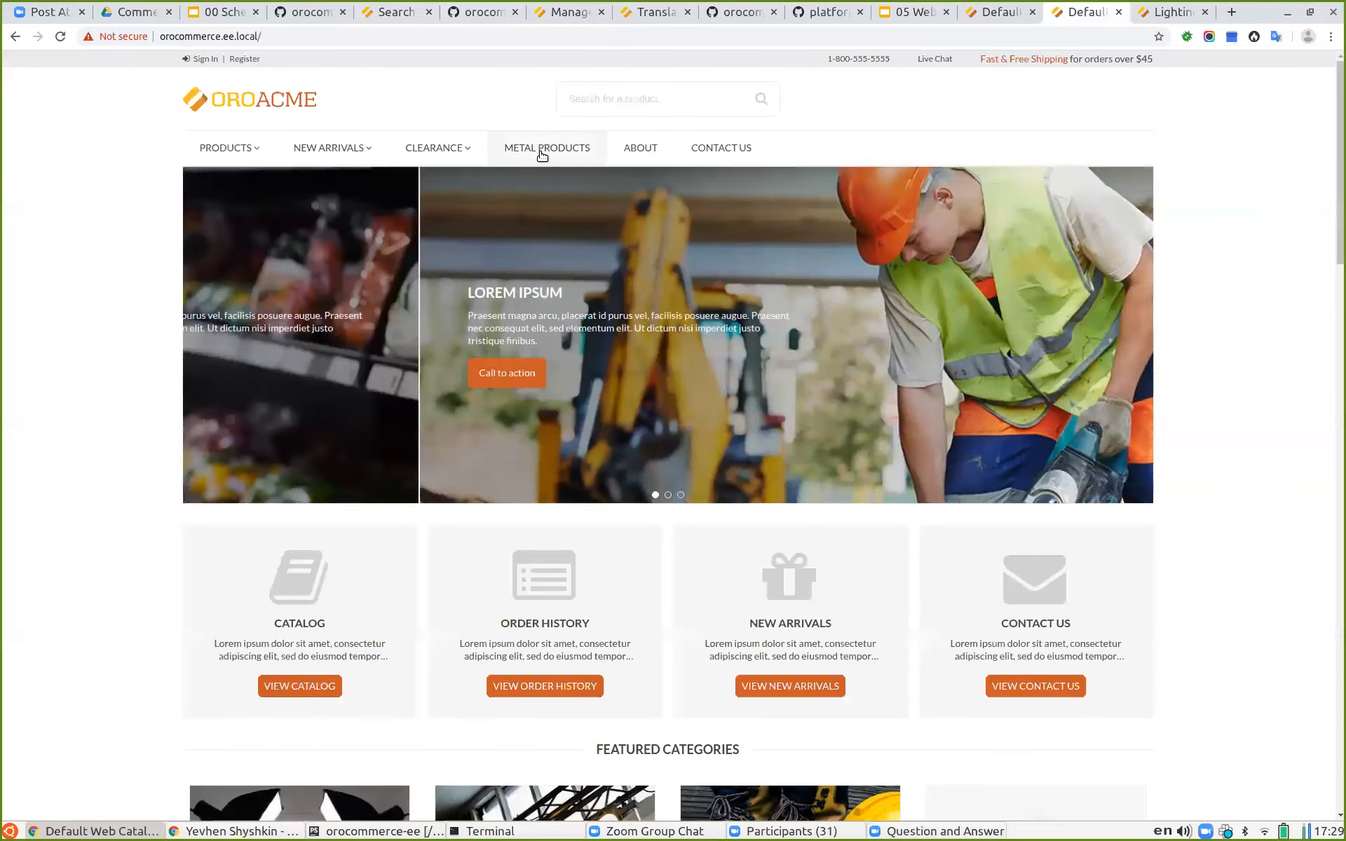
pyautogui.click(537, 150)
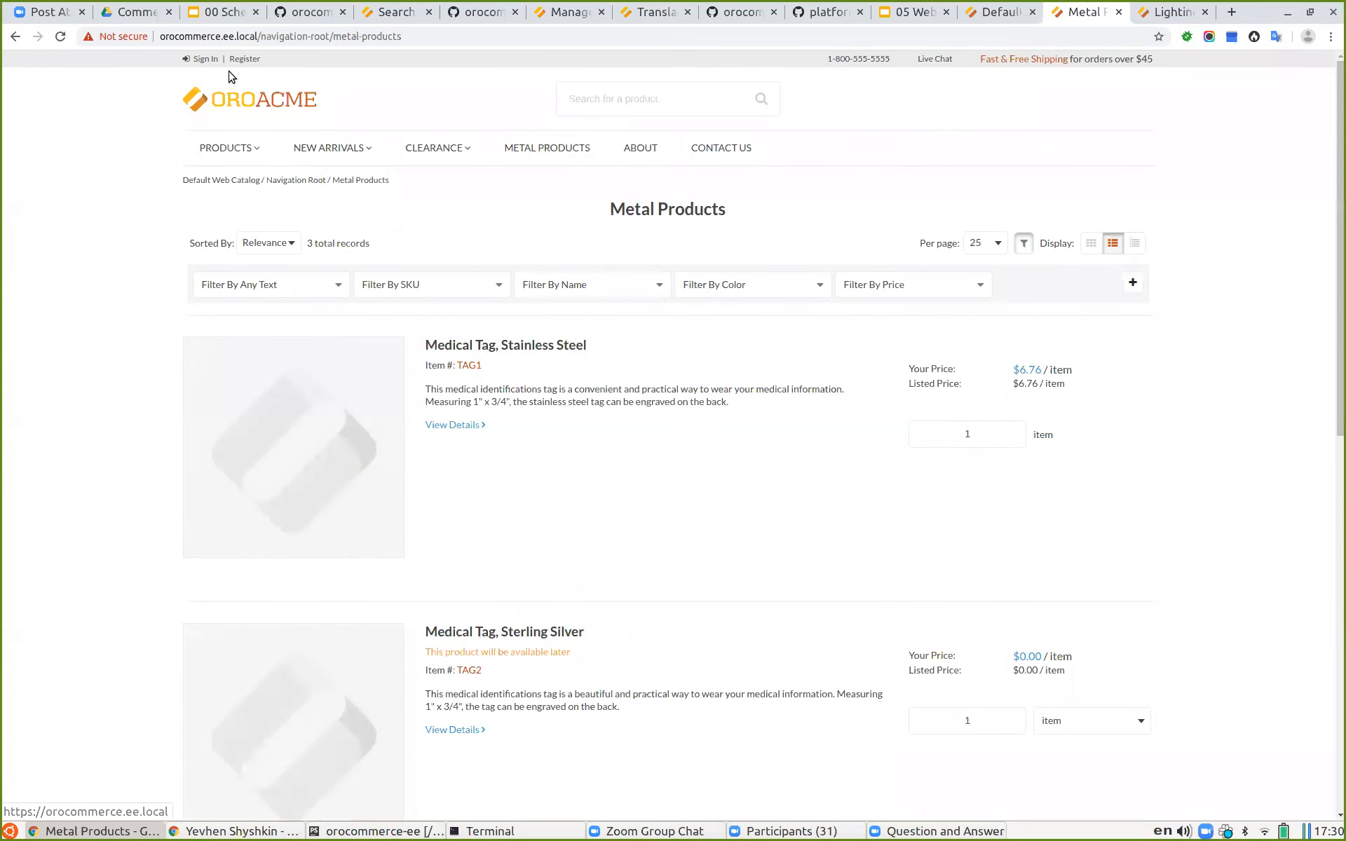
pyautogui.click(997, 14)
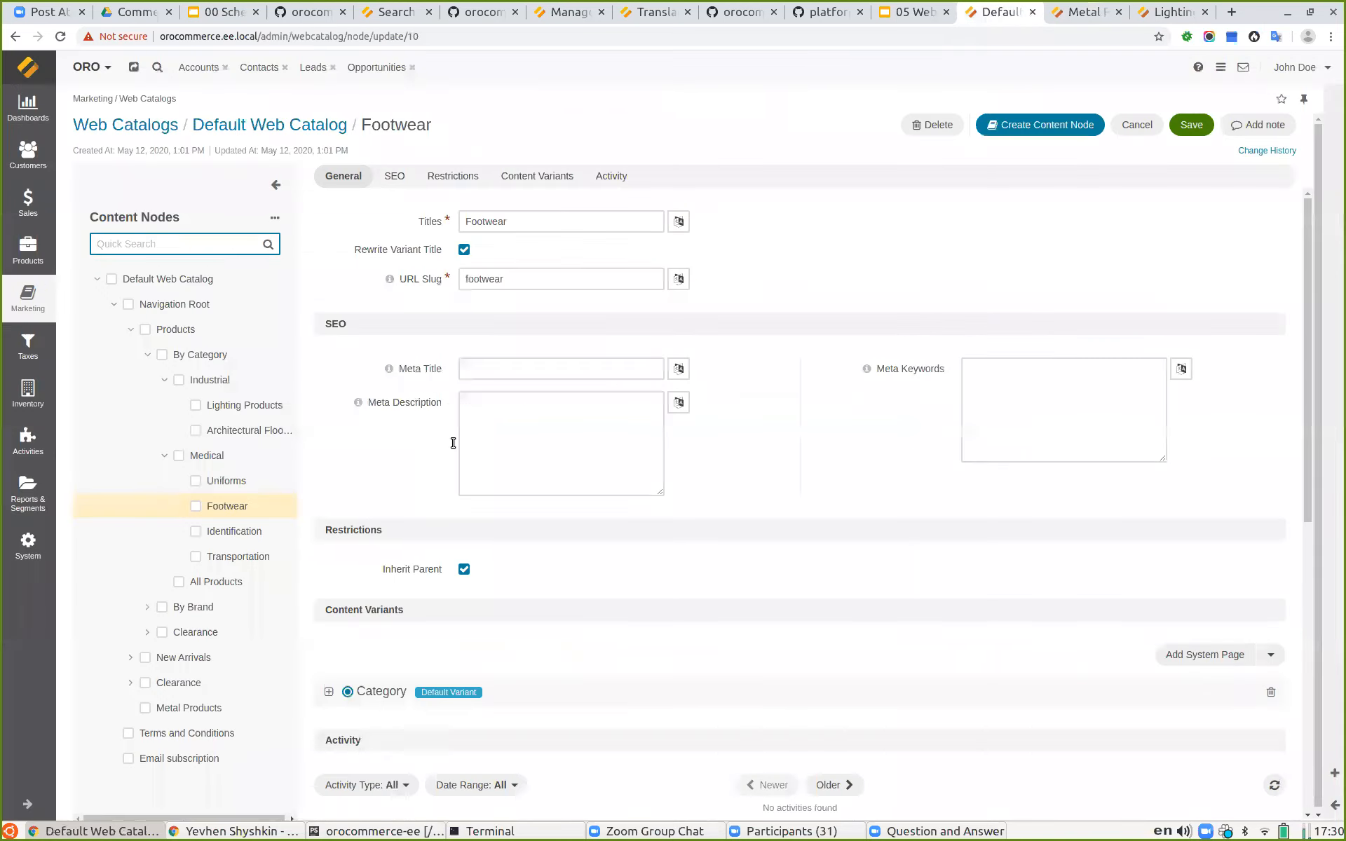
pyautogui.scroll(-2, 743, 442)
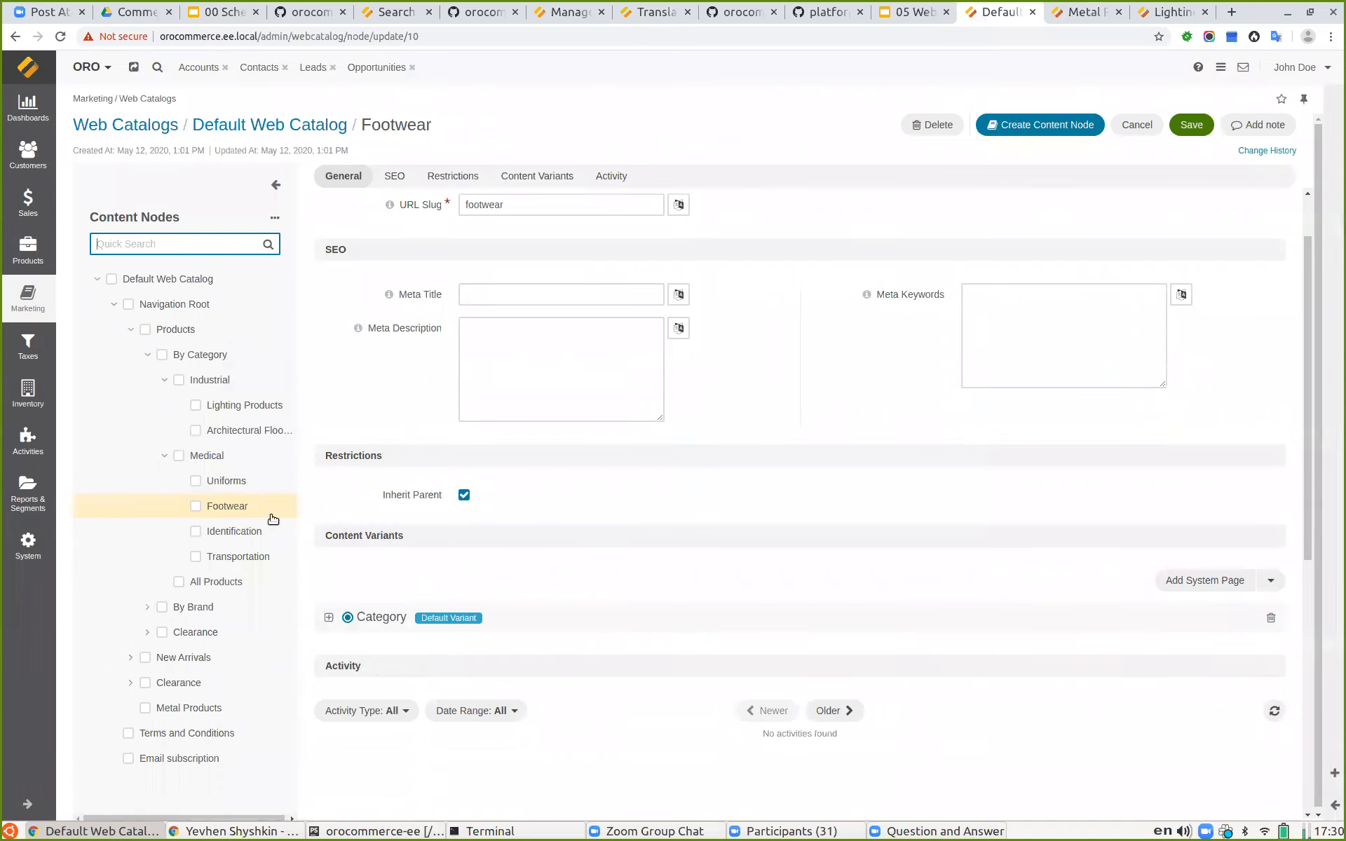
pyautogui.click(464, 495)
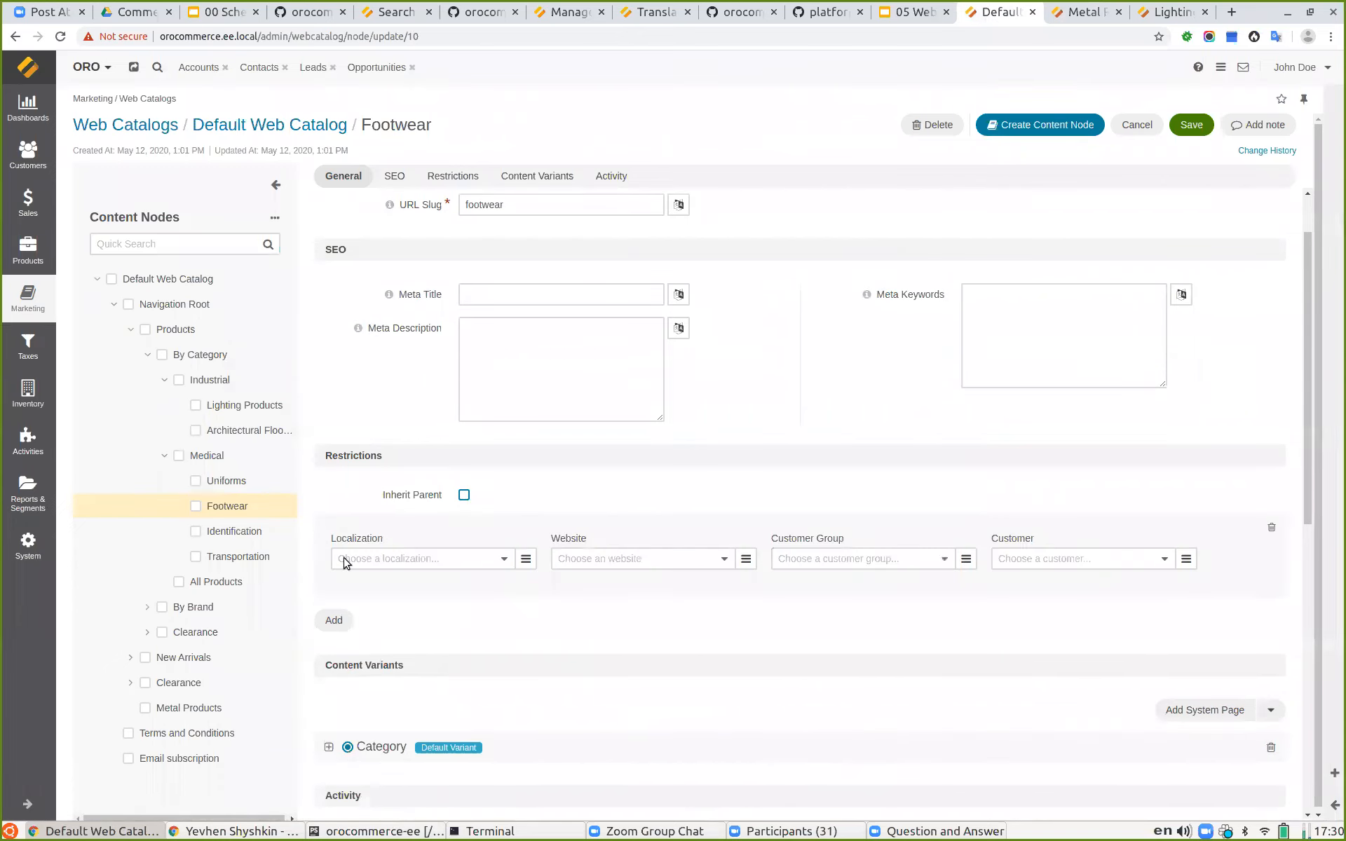
pyautogui.click(1039, 560)
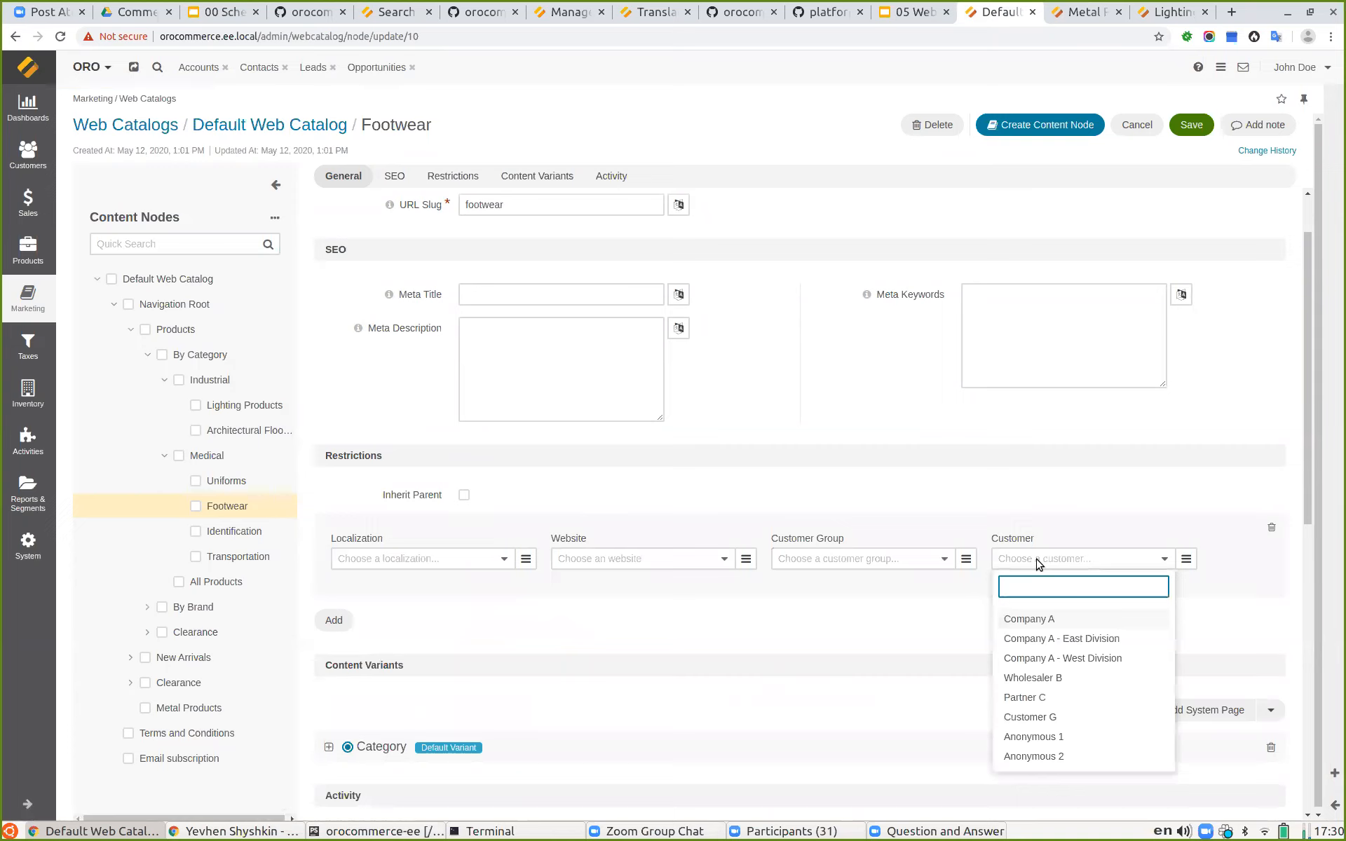
pyautogui.click(1047, 622)
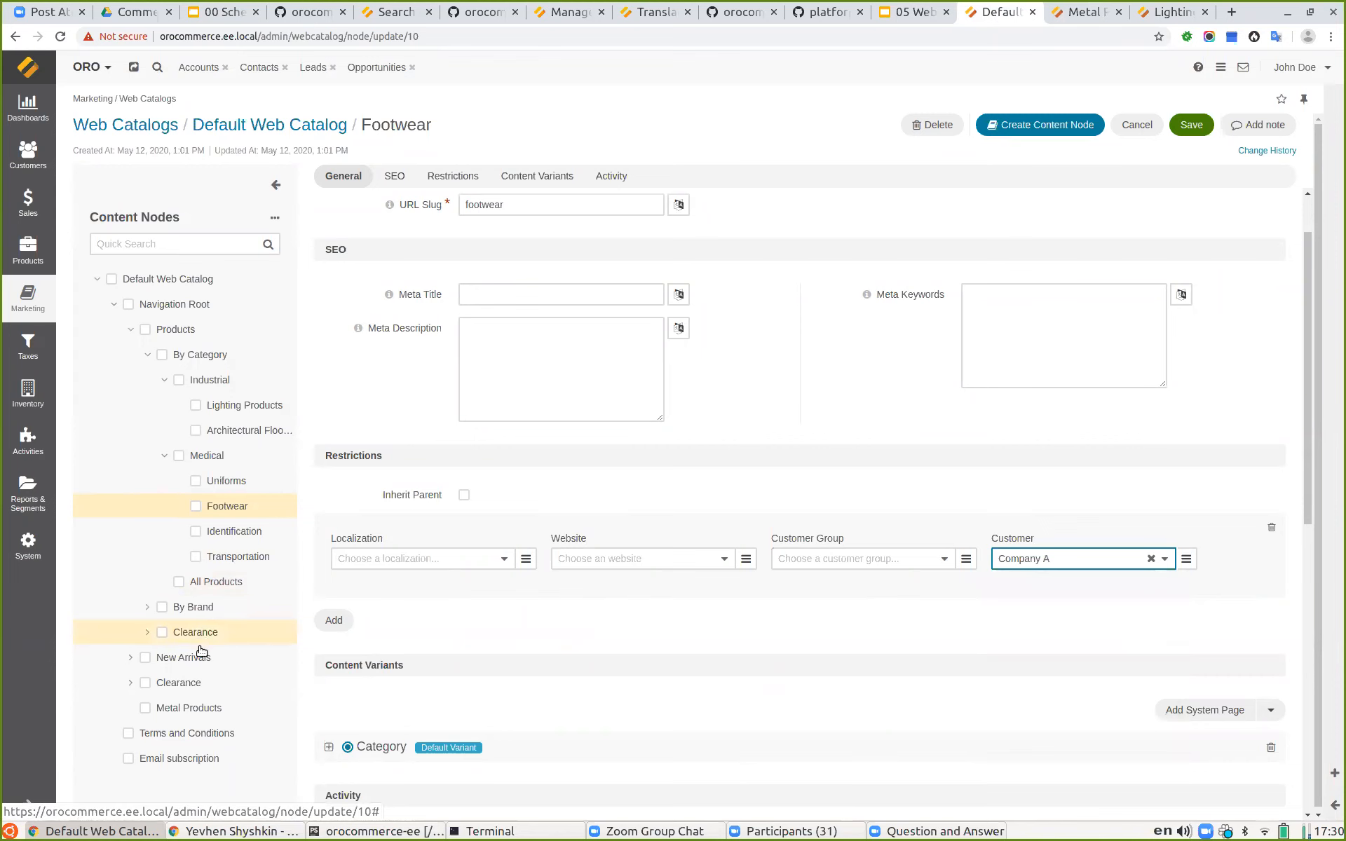
# Step: Restrict the Metal Products node to customer Company A instead of inheriting from its parent, and save it
pyautogui.click(200, 713)
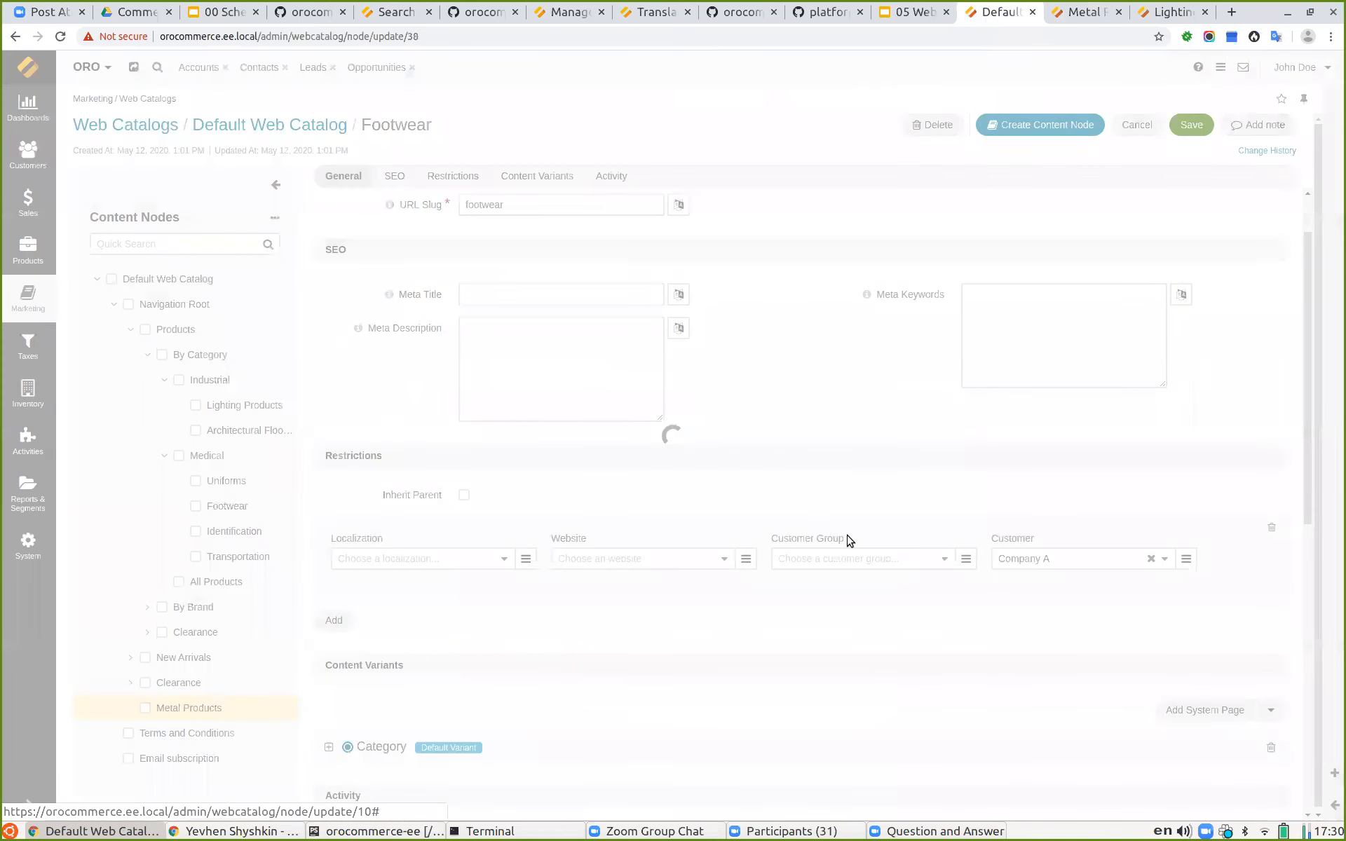
pyautogui.scroll(-5, 855, 526)
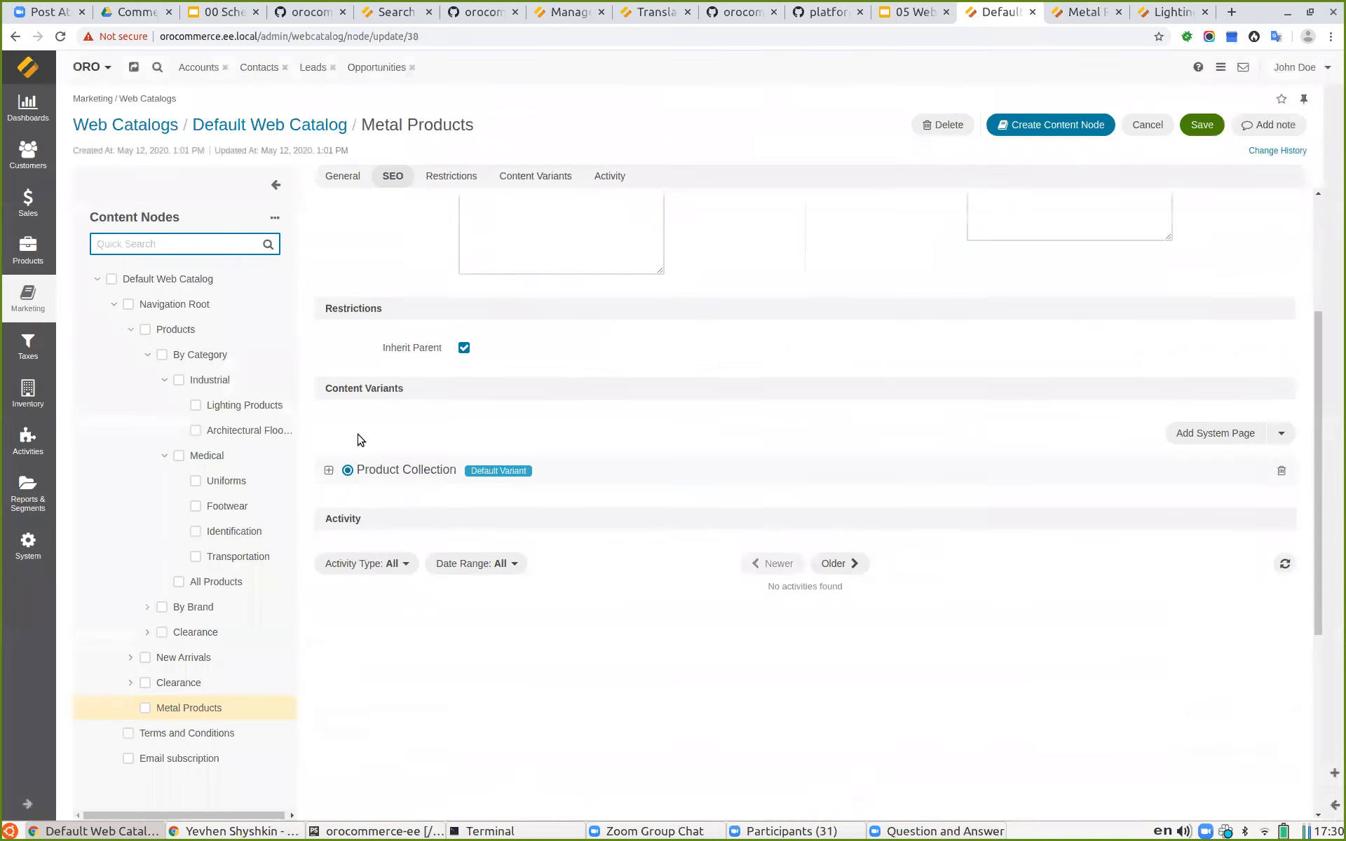
pyautogui.click(464, 347)
pyautogui.click(1049, 413)
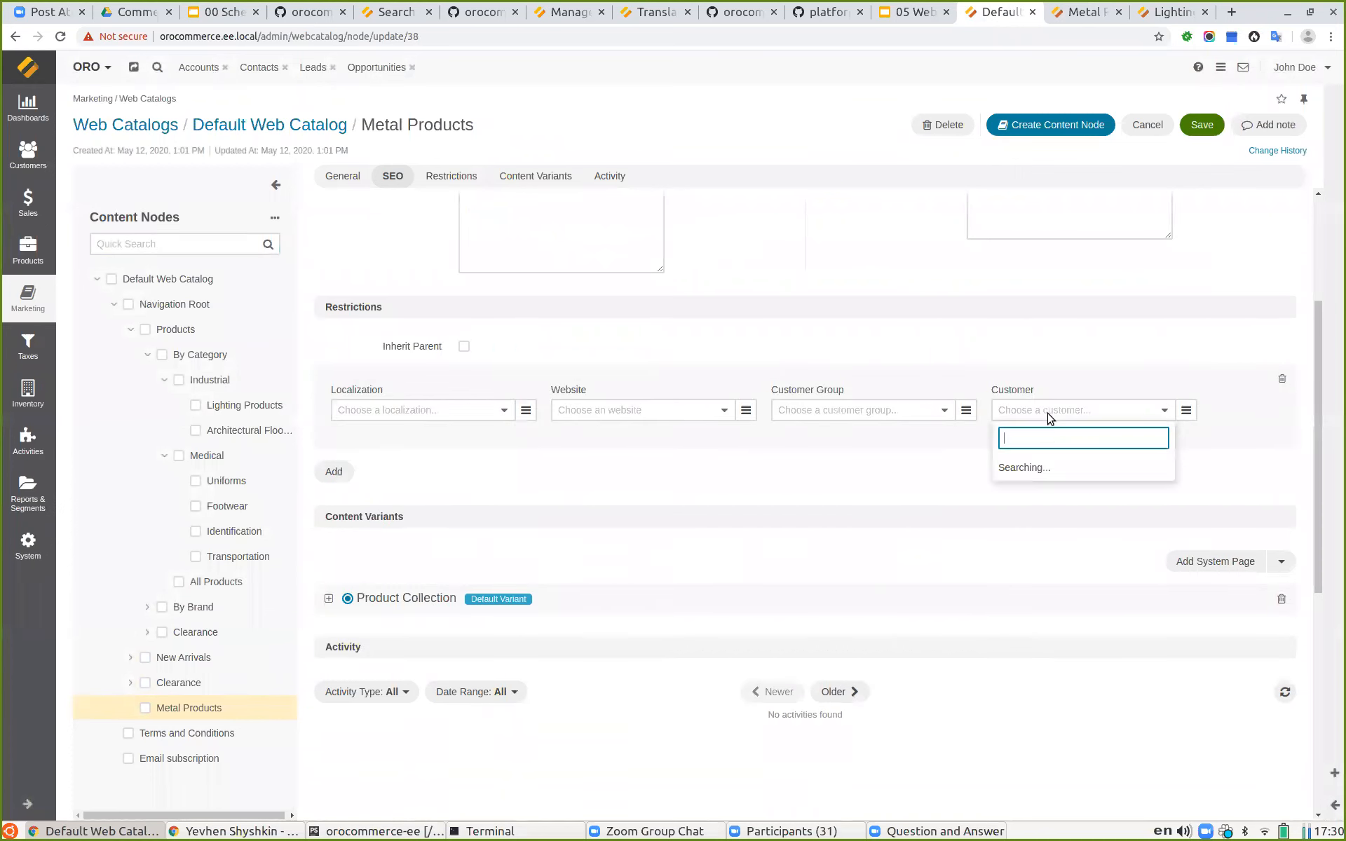
pyautogui.click(1051, 468)
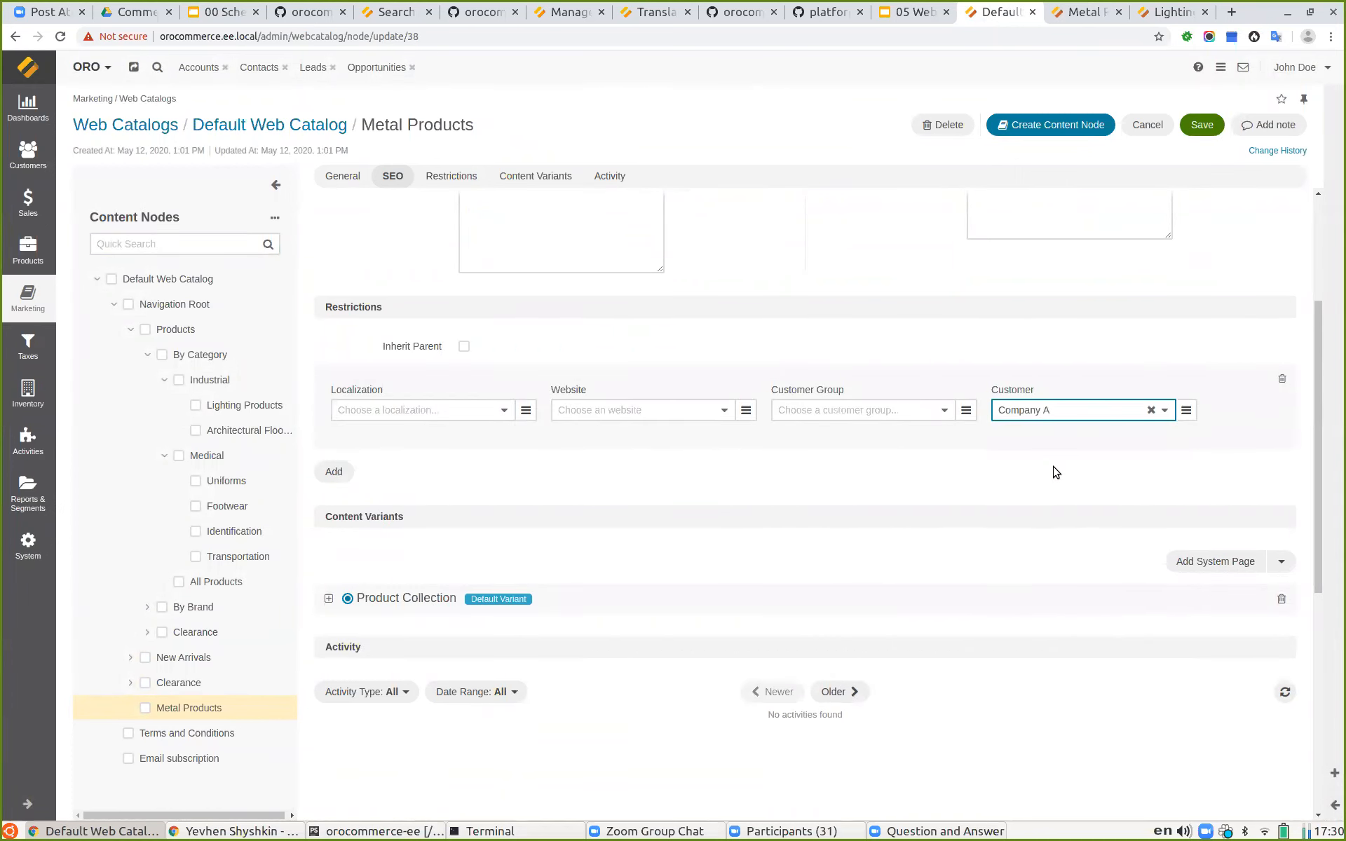
pyautogui.click(1196, 125)
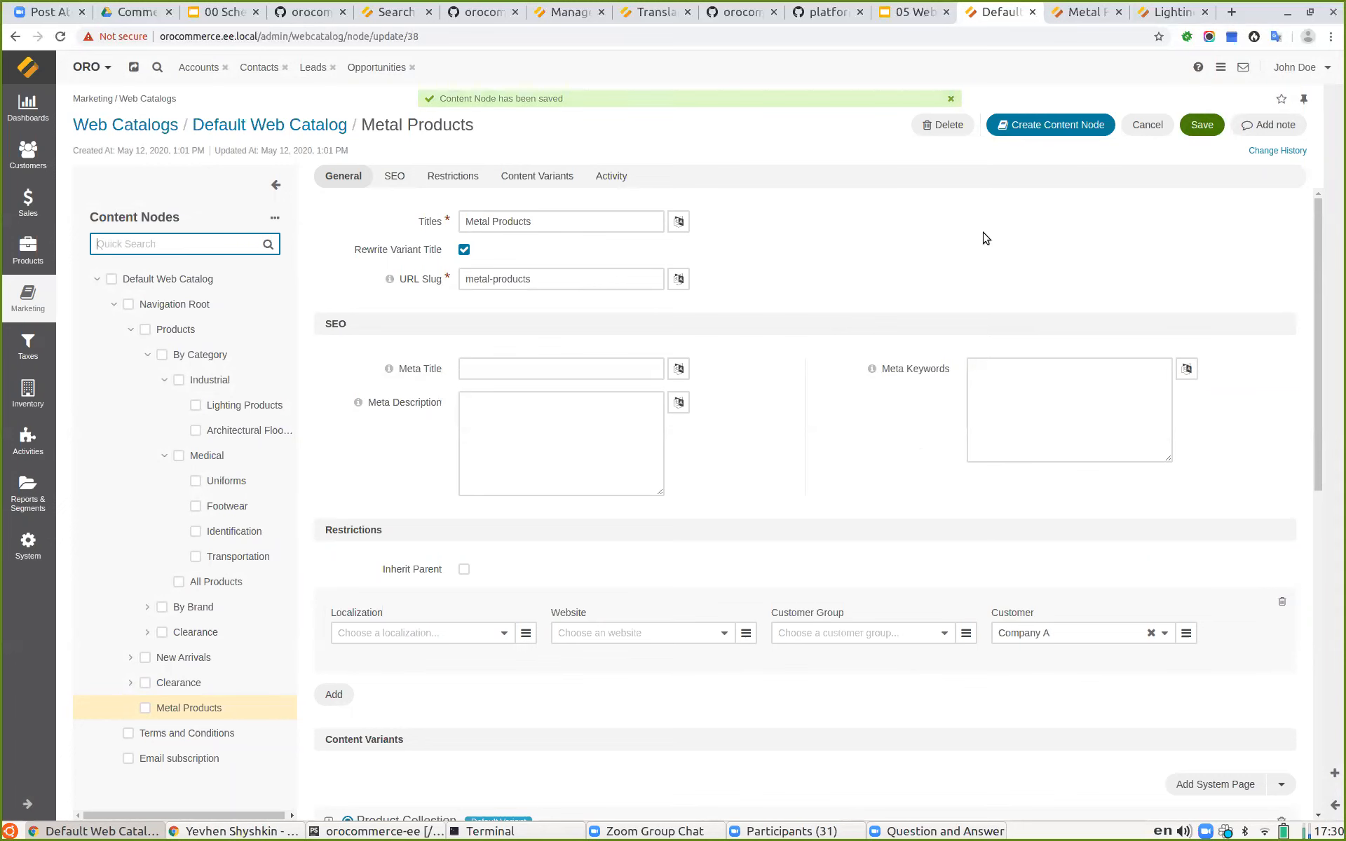
# Step: Close the Lighting Products storefront tab and reload the Metal Products storefront page
pyautogui.click(1168, 15)
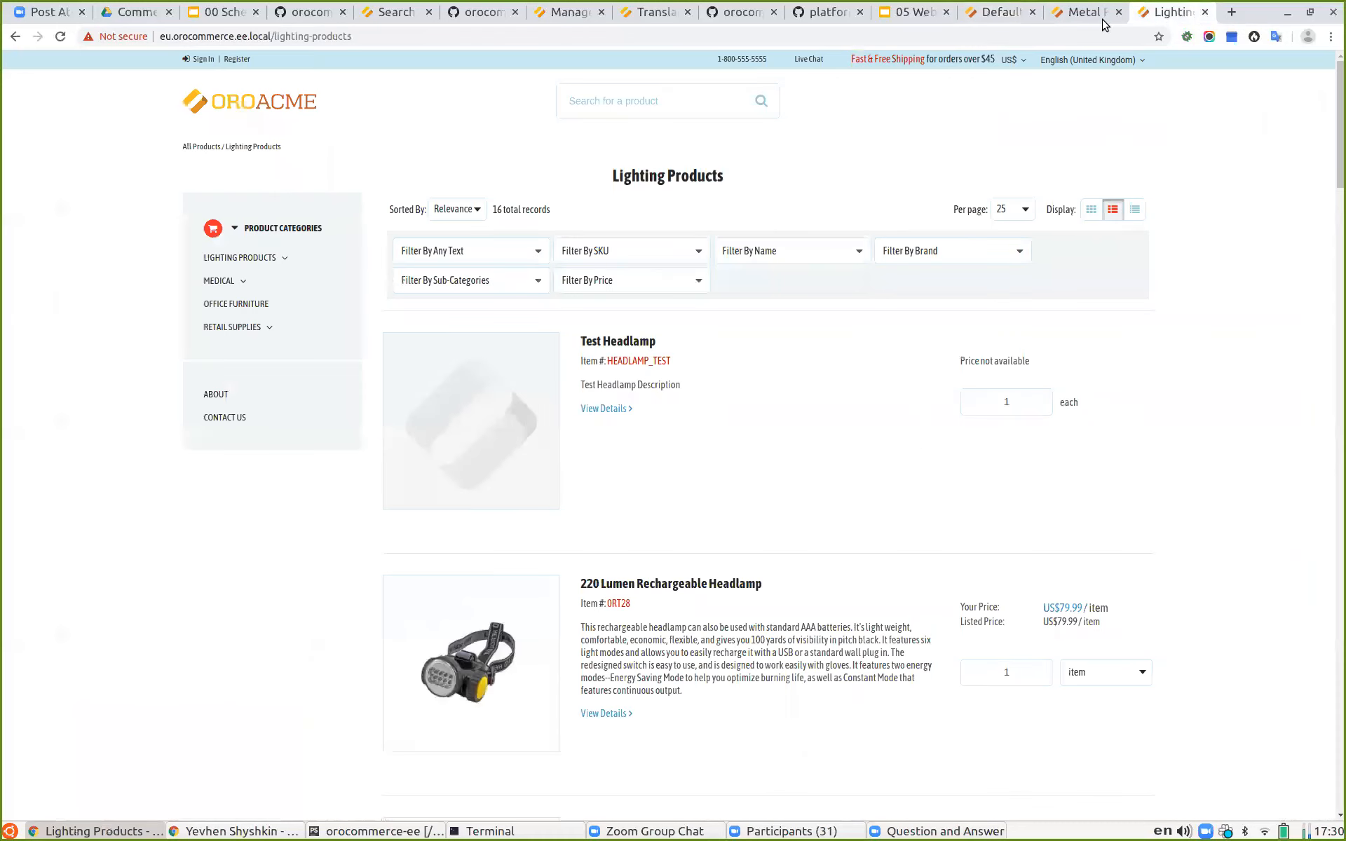
pyautogui.click(1204, 12)
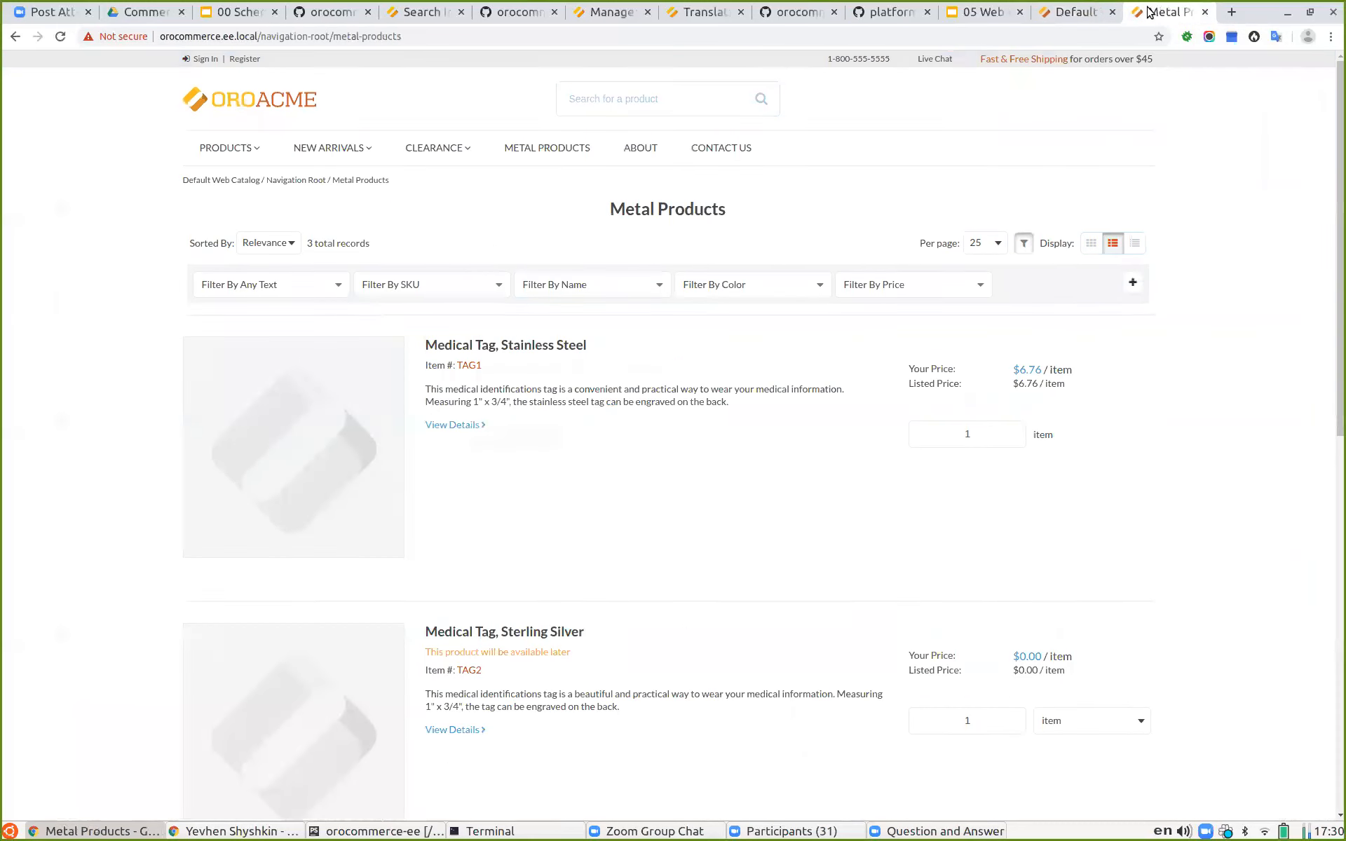
pyautogui.click(62, 37)
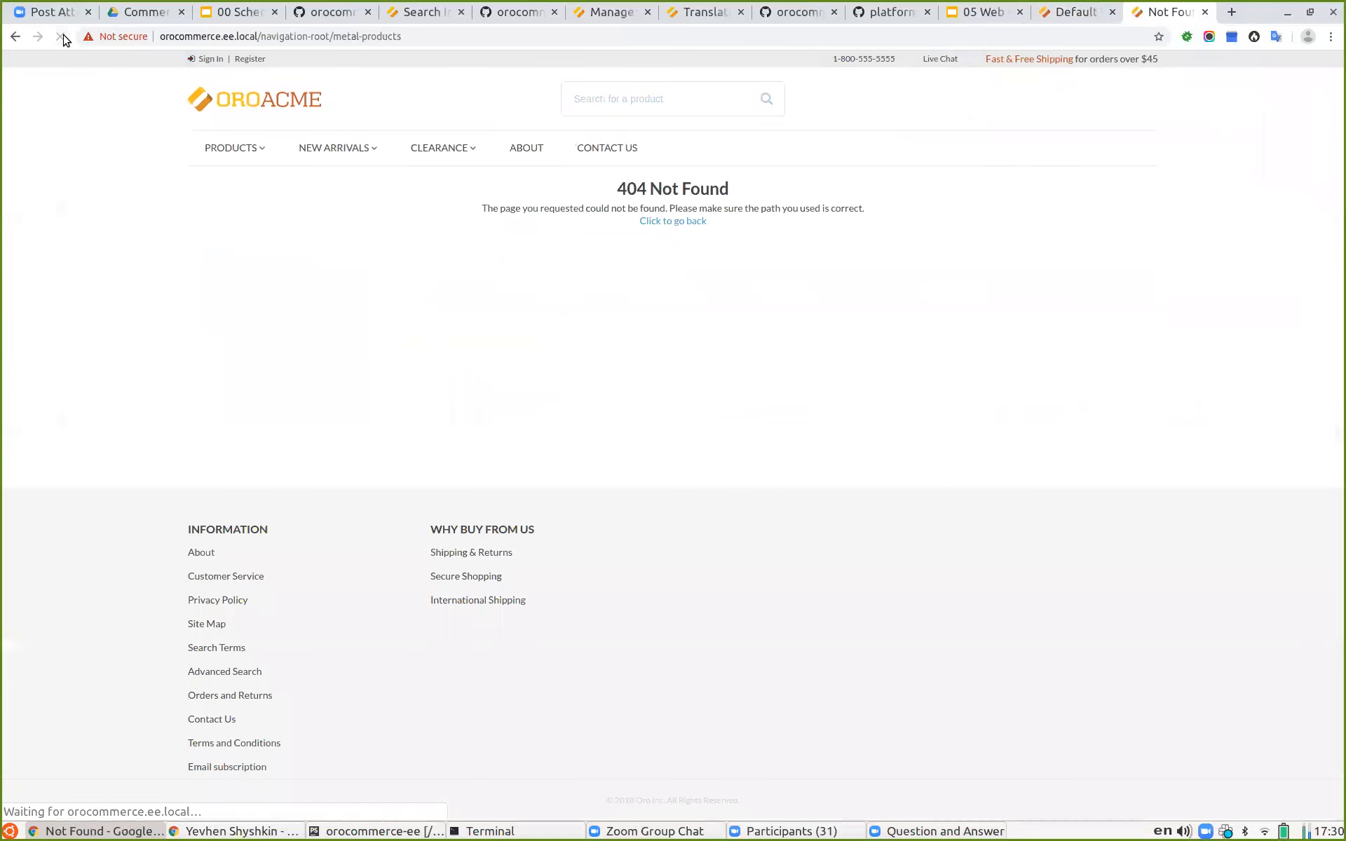
pyautogui.moveTo(338, 43); pyautogui.dragTo(443, 42)
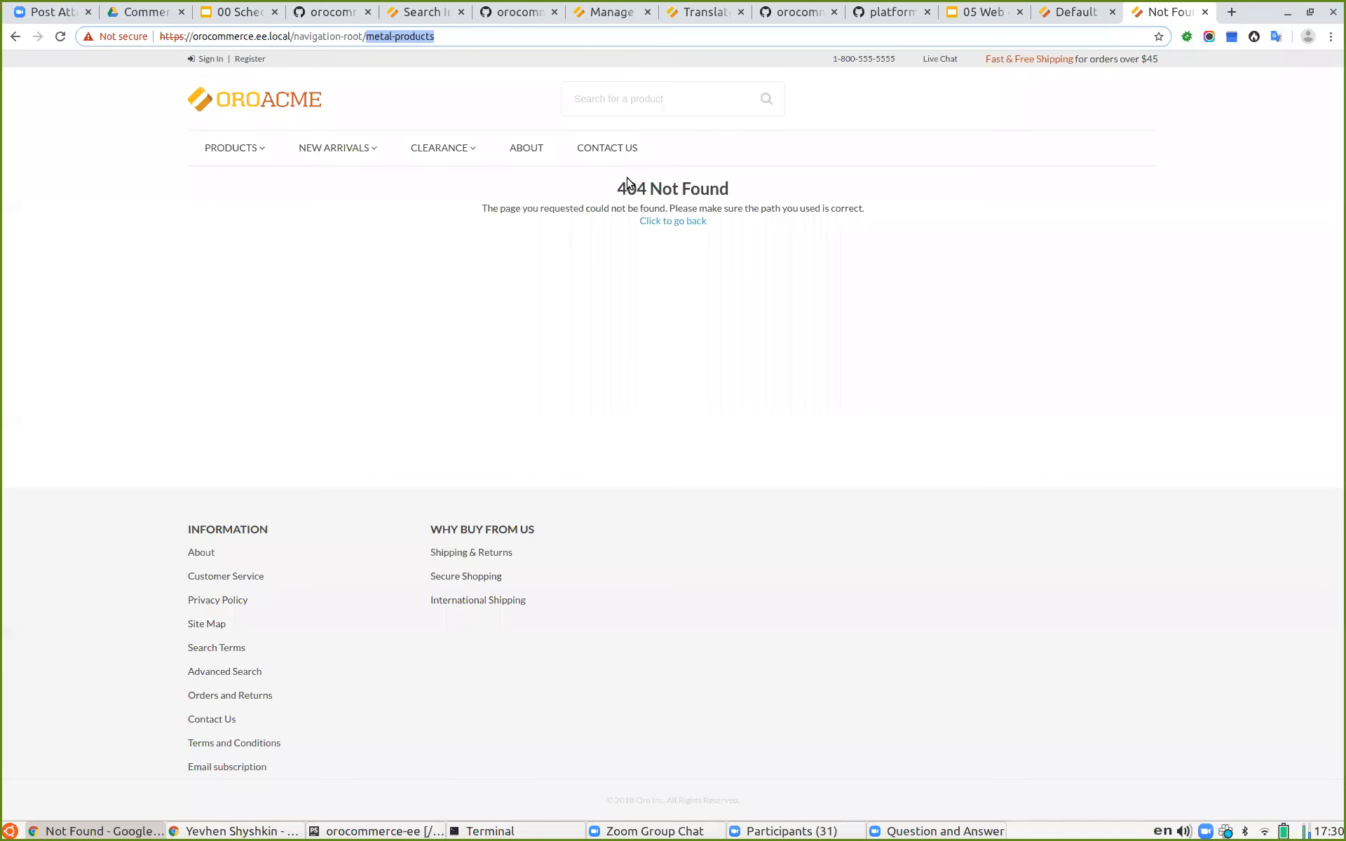
# Step: Open the New Arrivals page and then the storefront sign-in page
pyautogui.click(330, 147)
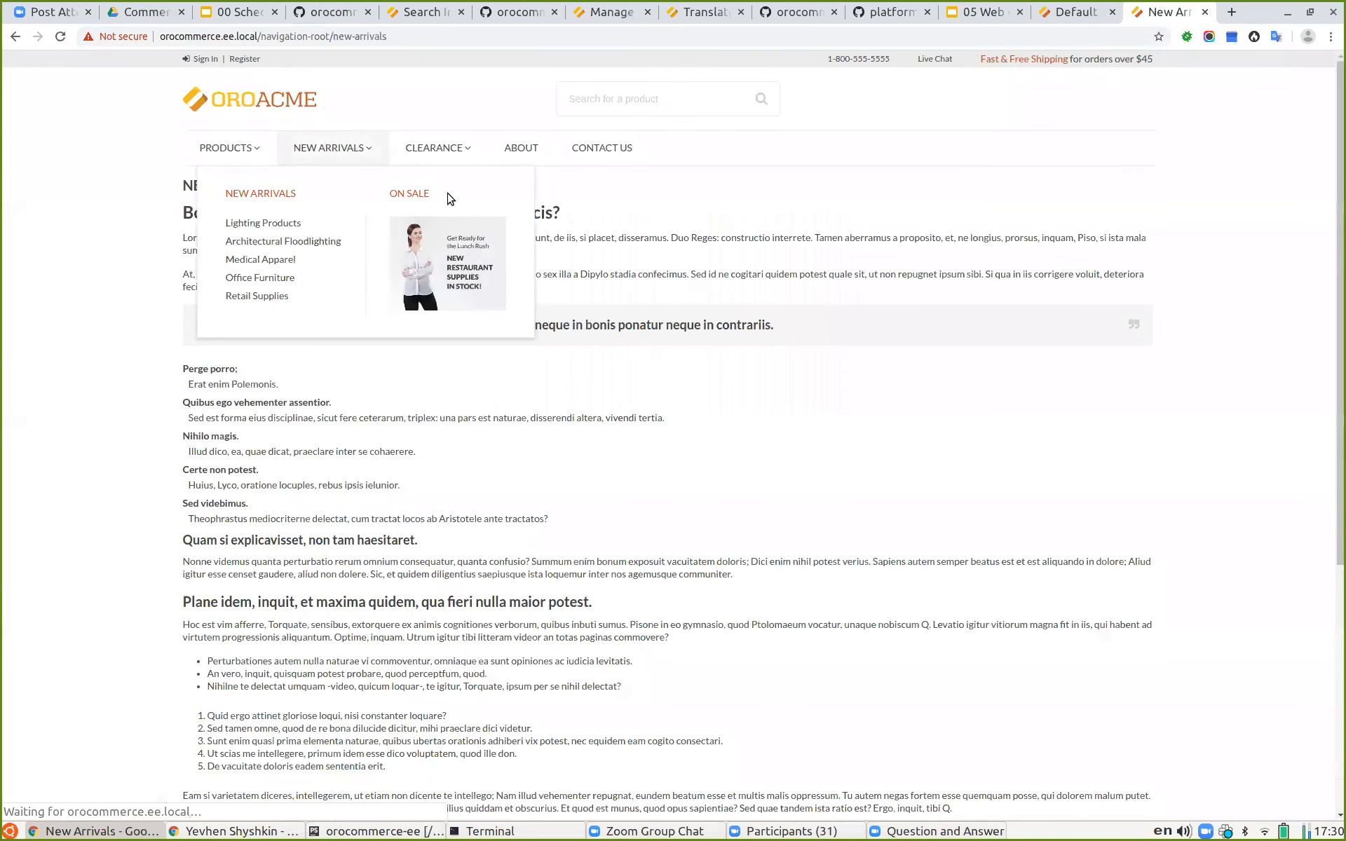
pyautogui.moveTo(451, 159)
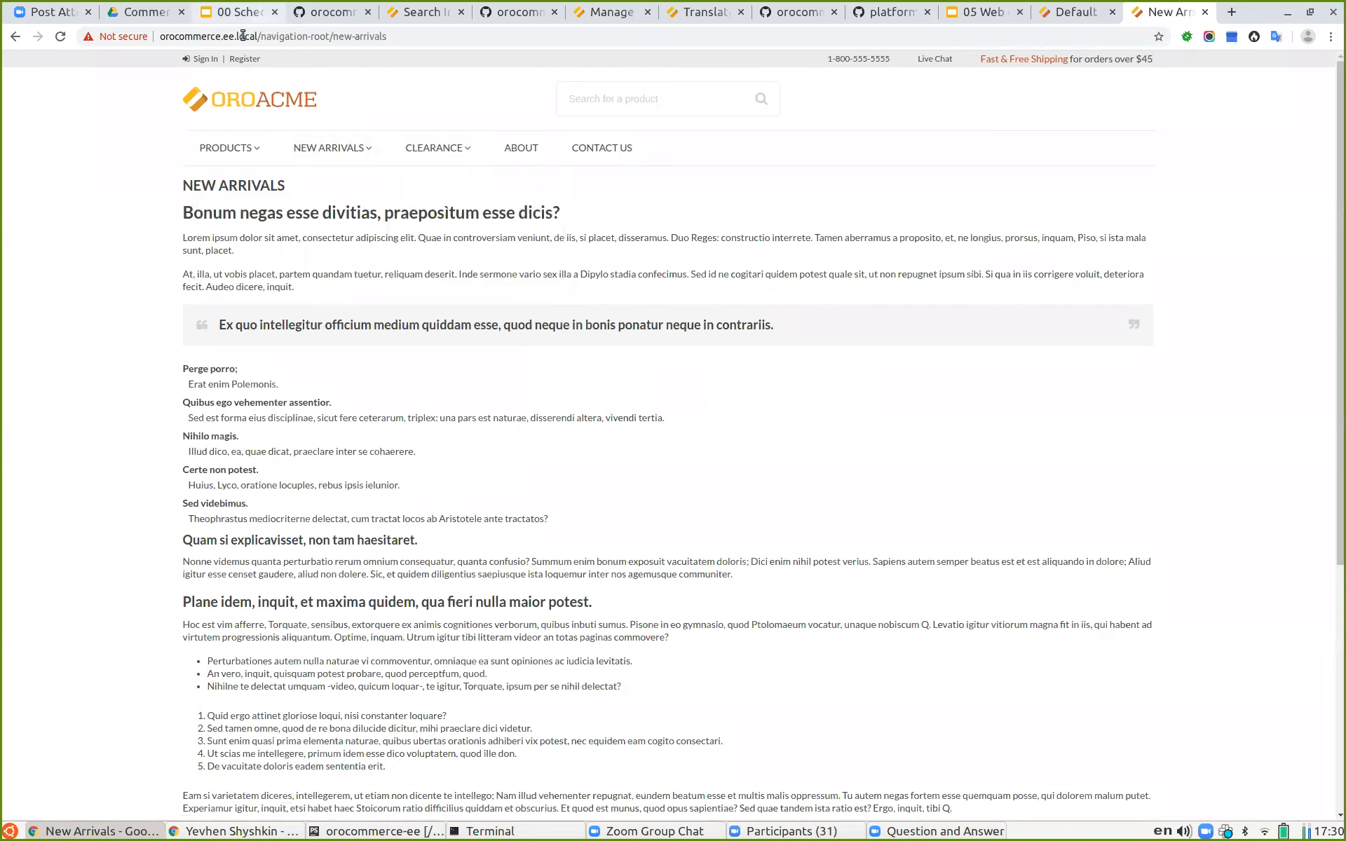
pyautogui.click(199, 60)
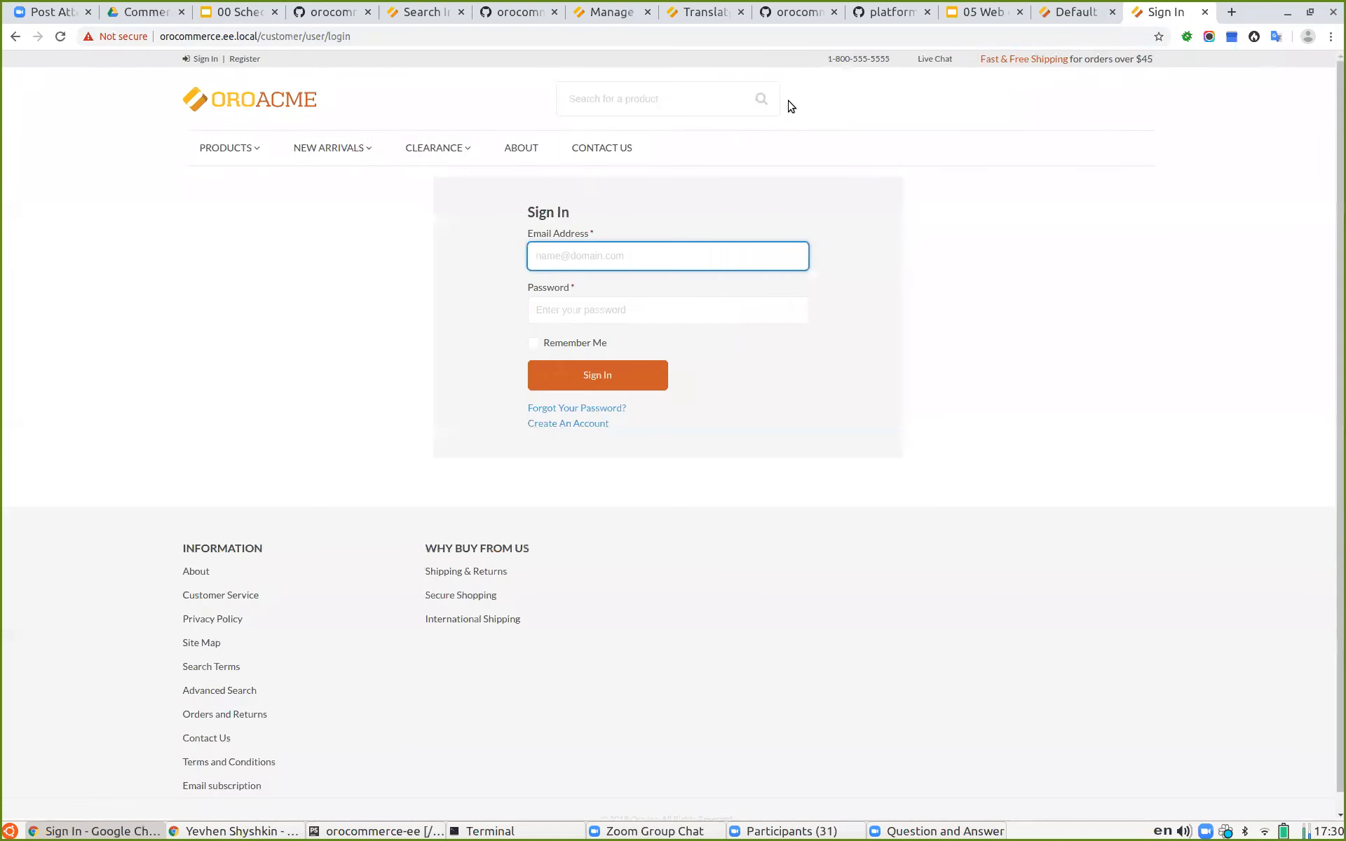
# Step: Open the customer users list in the admin and copy the email address of the first Company A user
pyautogui.click(1071, 13)
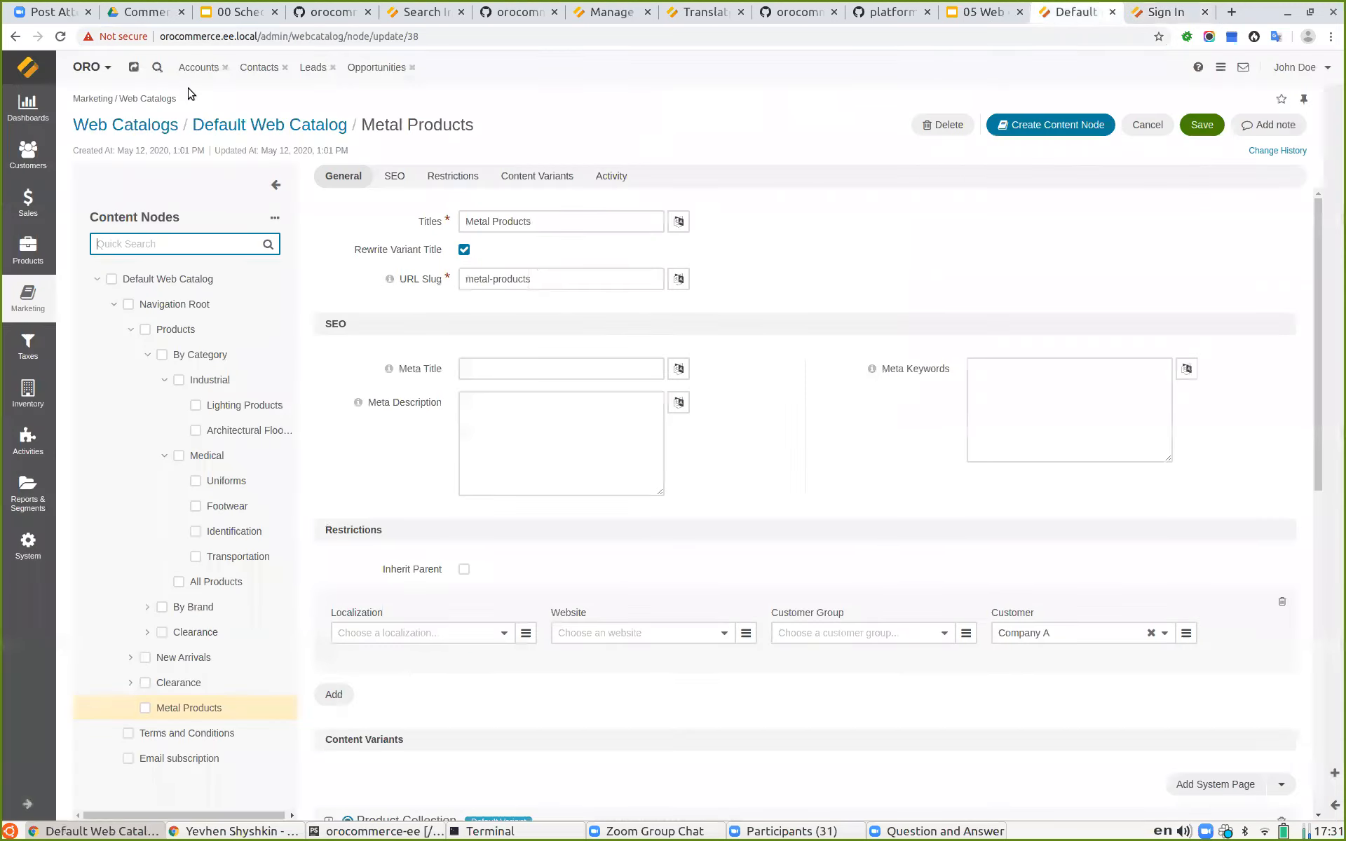
pyautogui.click(22, 163)
pyautogui.click(136, 242)
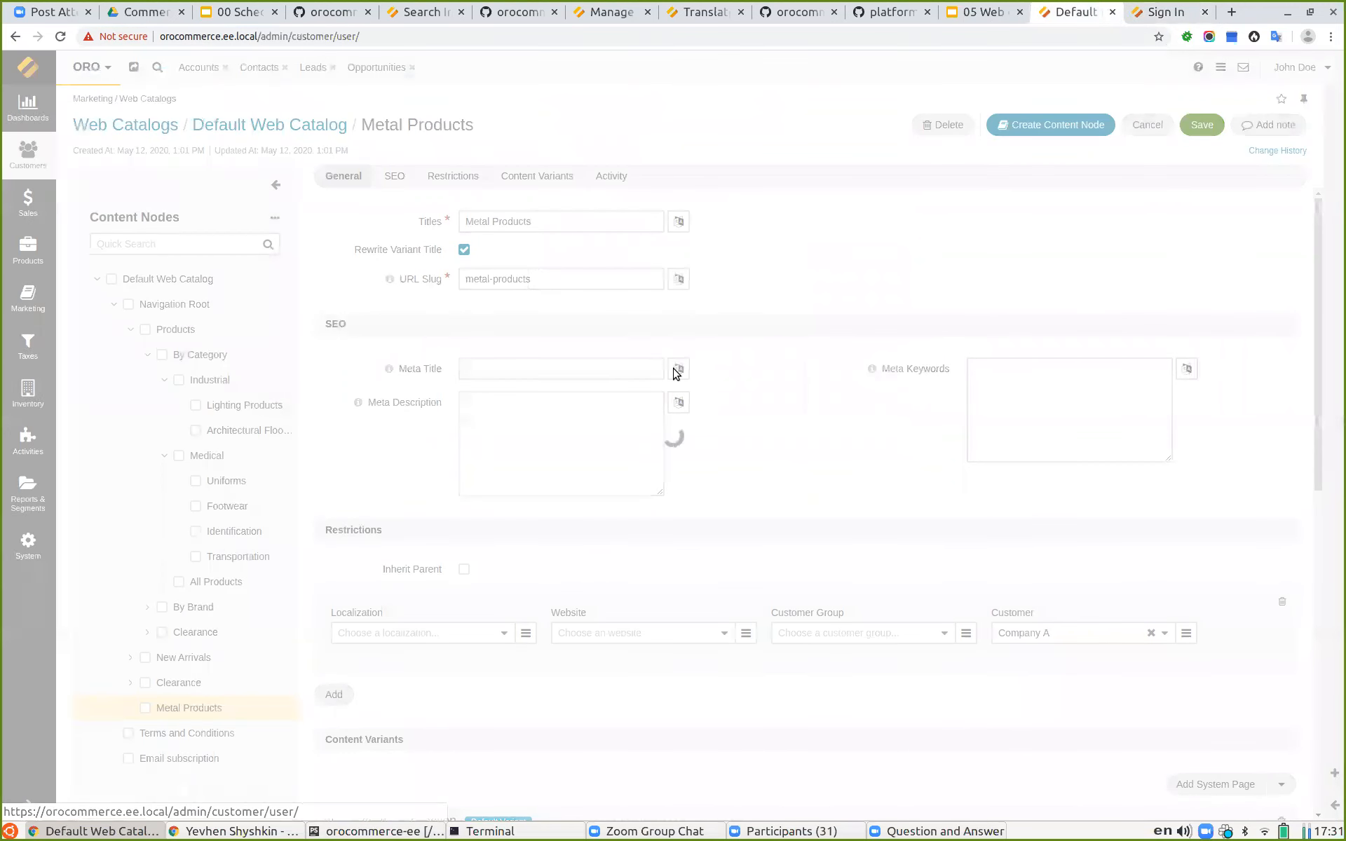
pyautogui.moveTo(644, 255); pyautogui.dragTo(801, 255)
pyautogui.hotkey('ctrl', 'c')
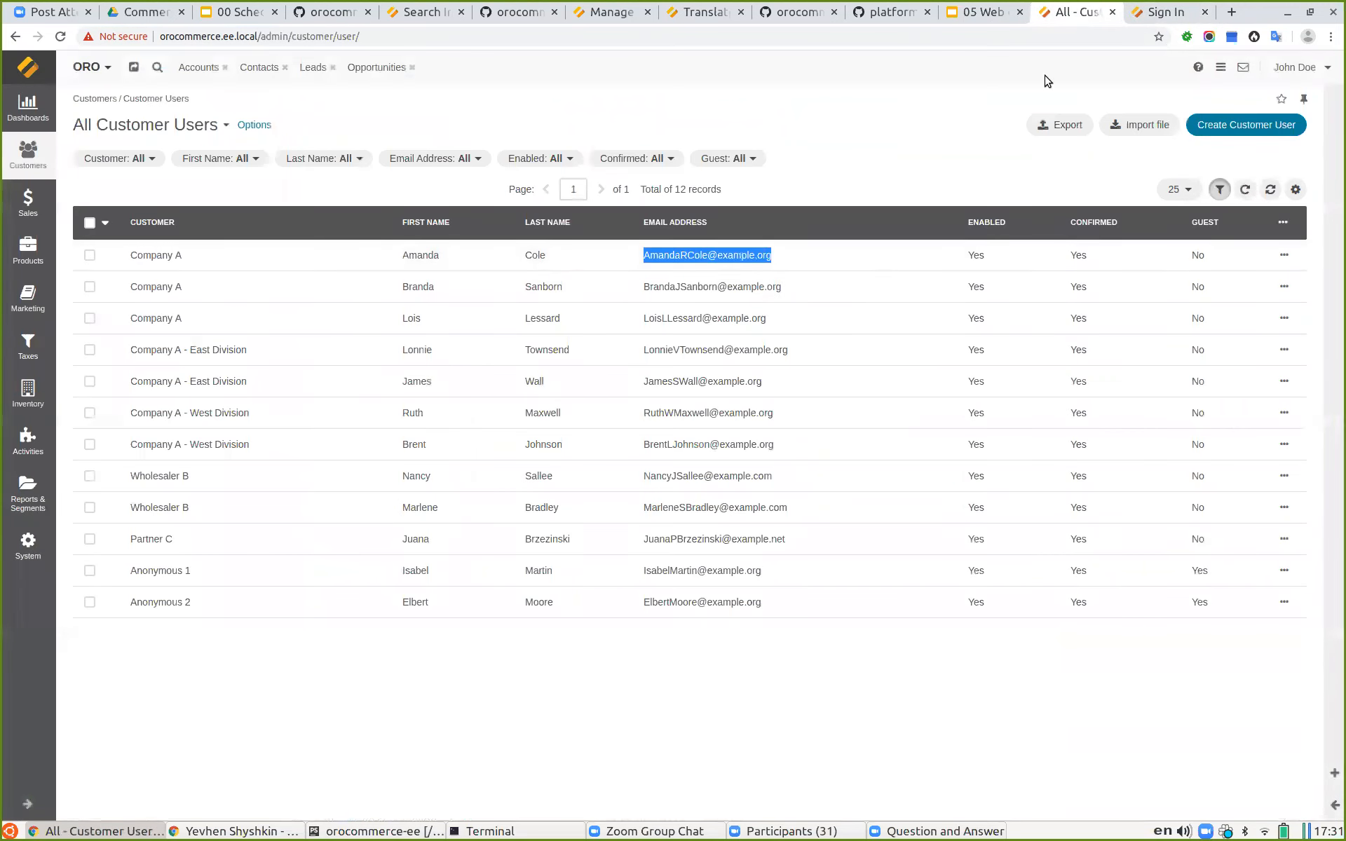
# Step: Sign in to the storefront with the copied email and the account password, then open the Metal Products page
pyautogui.click(1149, 11)
pyautogui.hotkey('ctrl', 'v')
pyautogui.click(595, 312)
pyautogui.hotkey('ctrl', 'v')
pyautogui.click(605, 375)
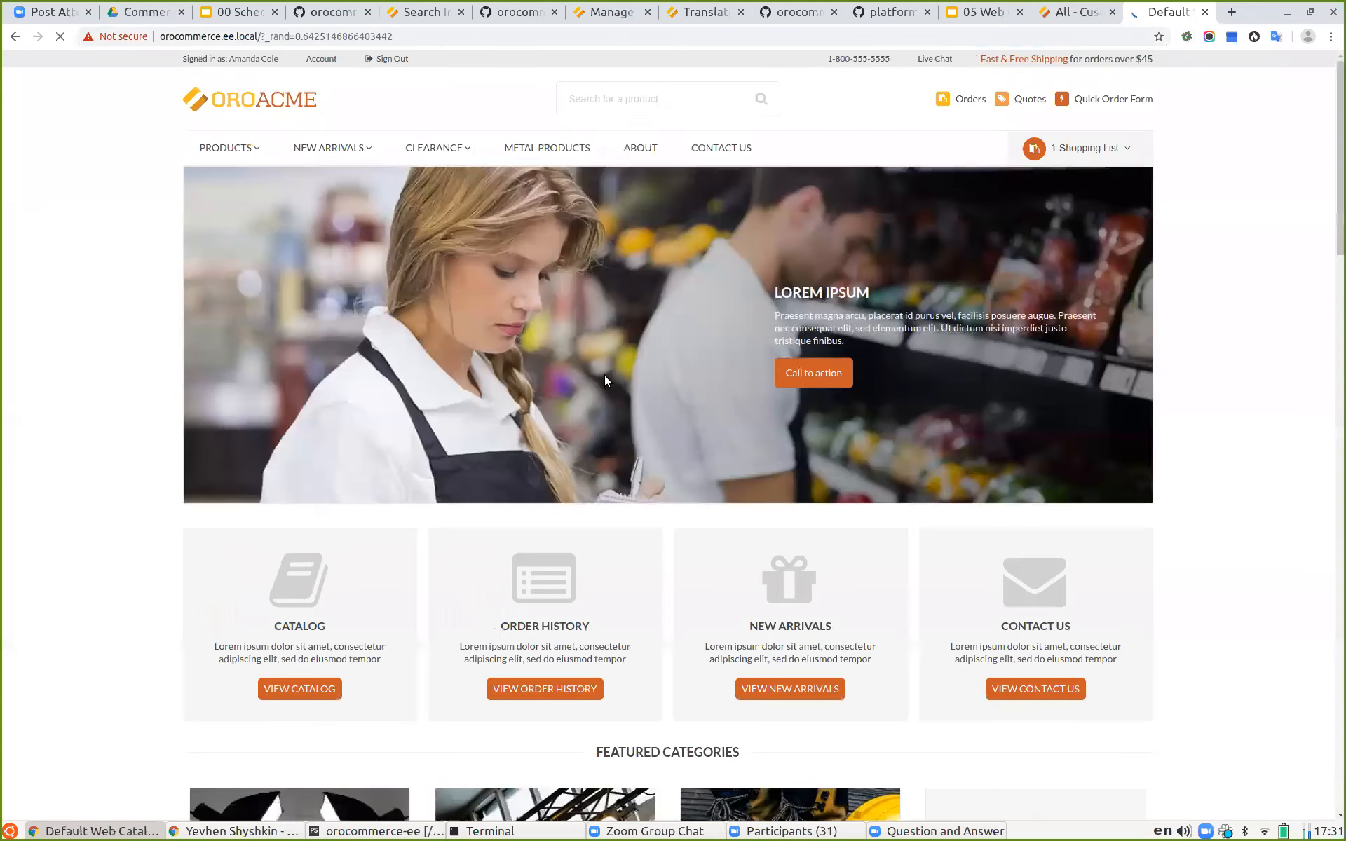
pyautogui.click(531, 145)
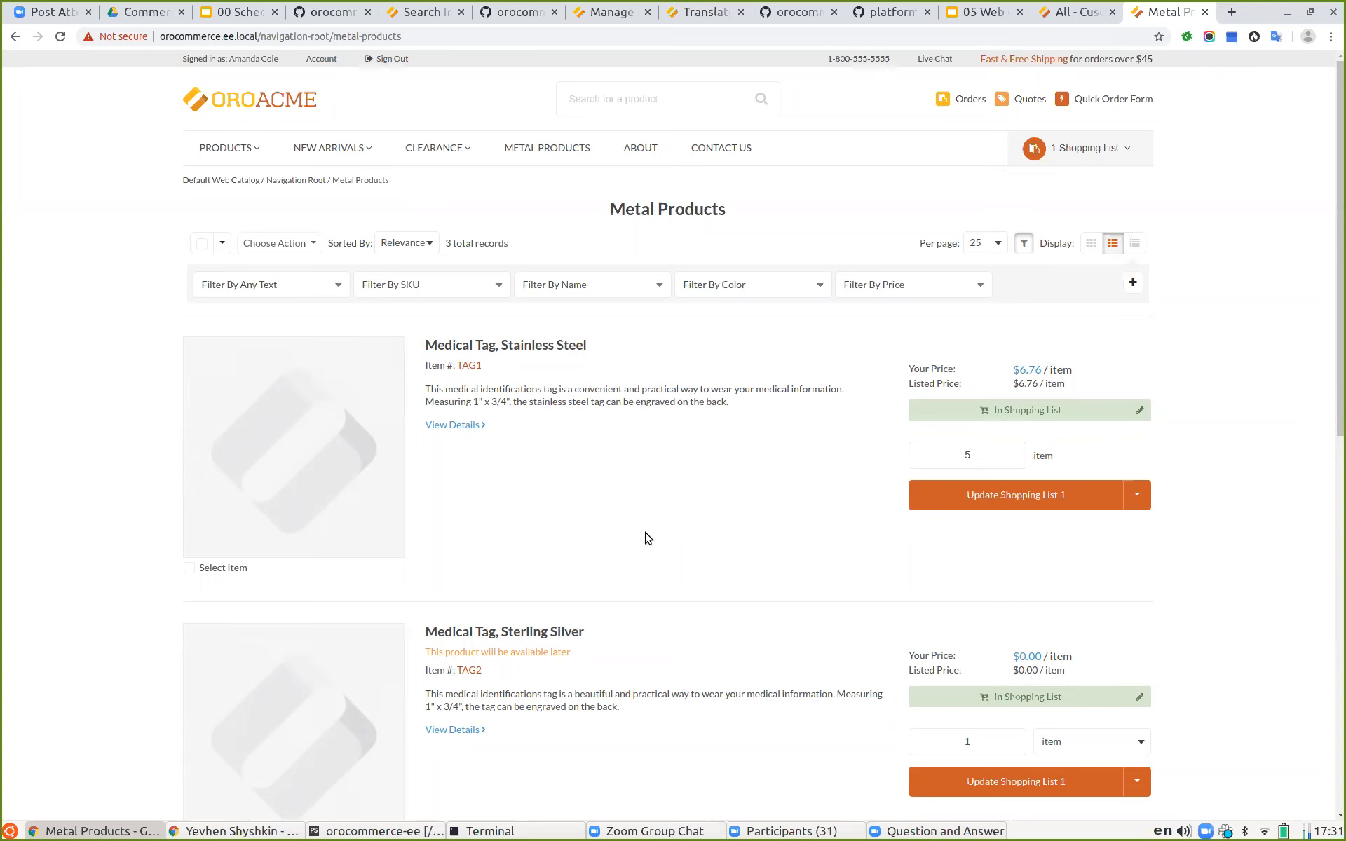
# Step: Switch to the presentation and show the Web Catalog Variants slide in presentation mode, then exit it
pyautogui.click(984, 17)
pyautogui.scroll(-1, 113, 603)
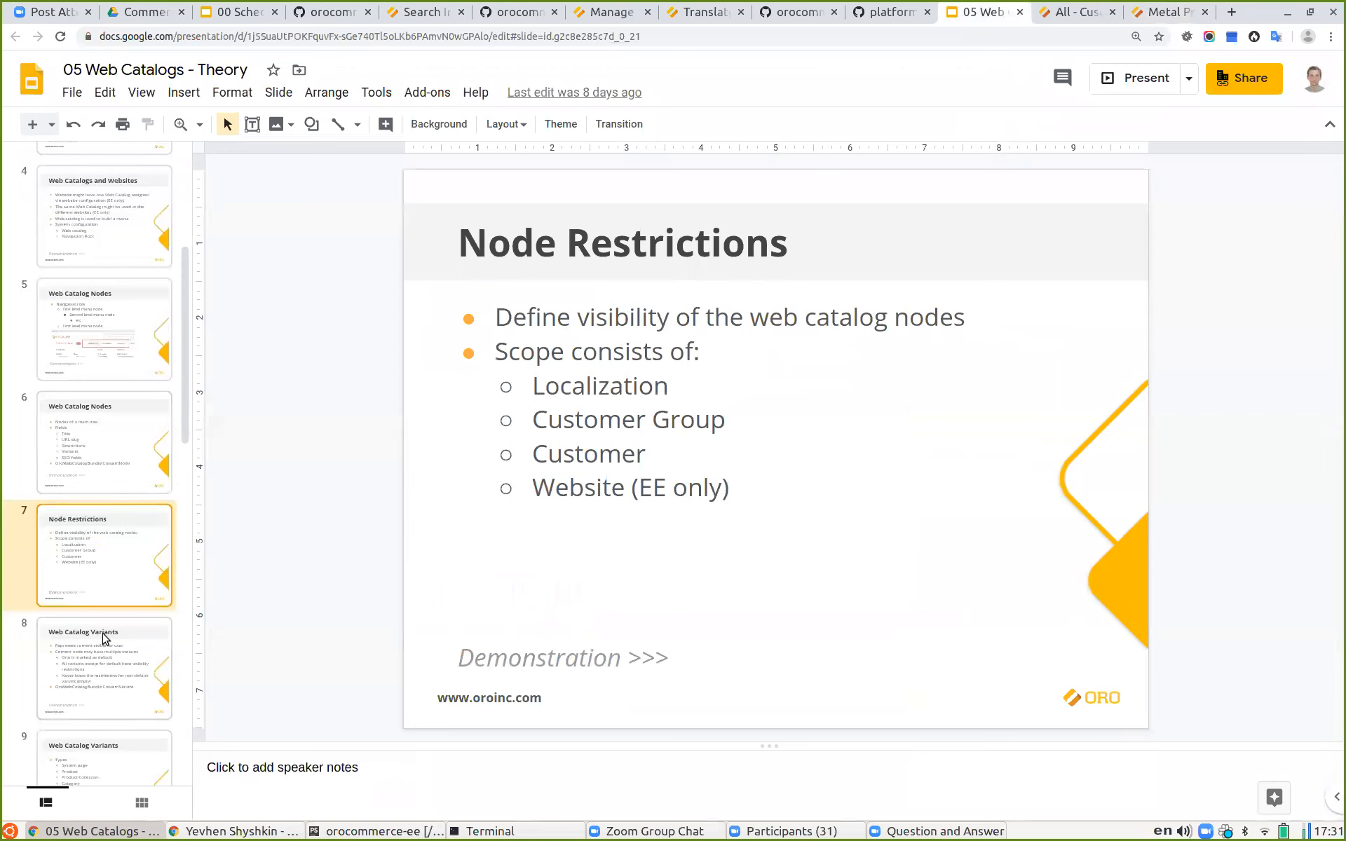
pyautogui.click(104, 638)
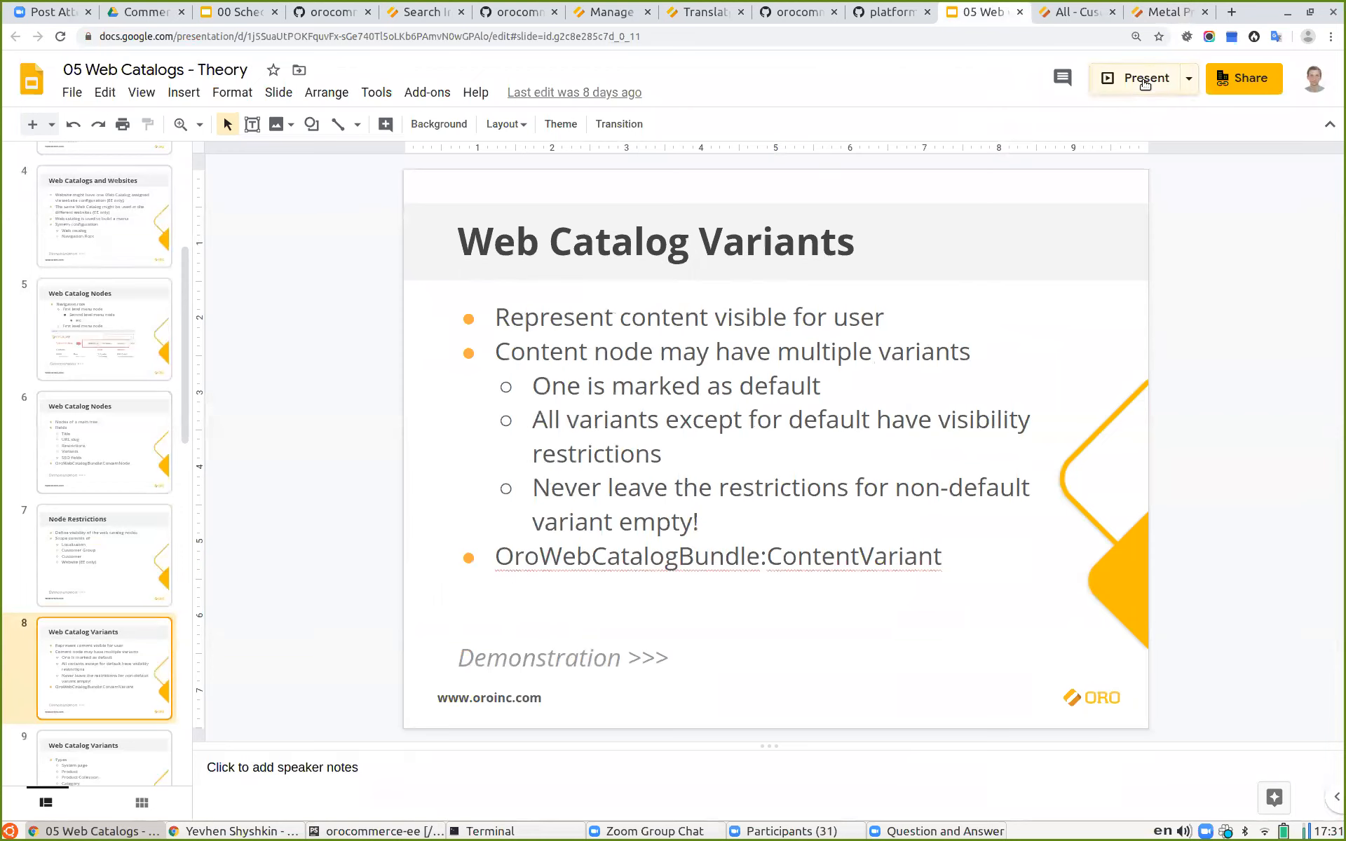
pyautogui.click(1144, 79)
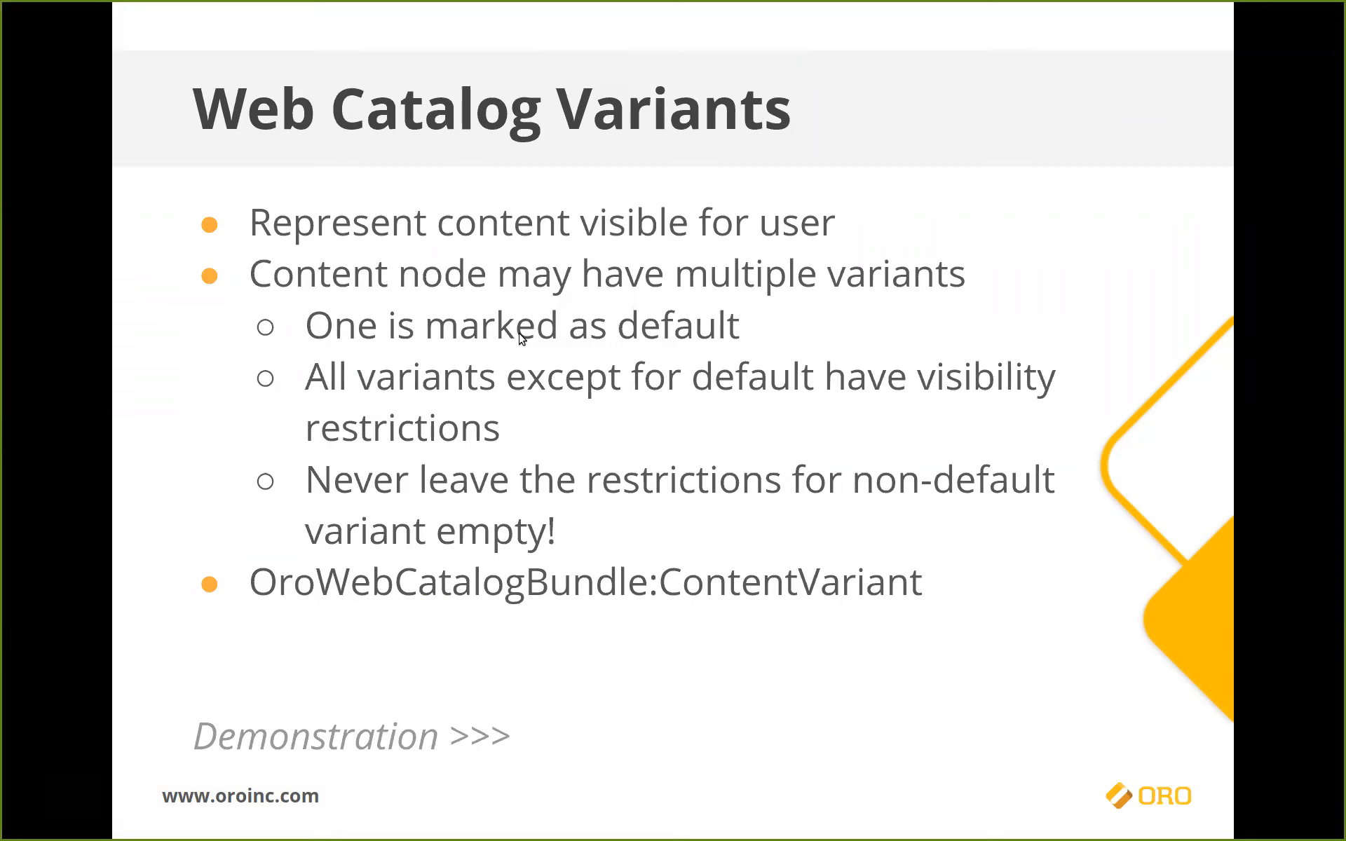
pyautogui.press('Escape')
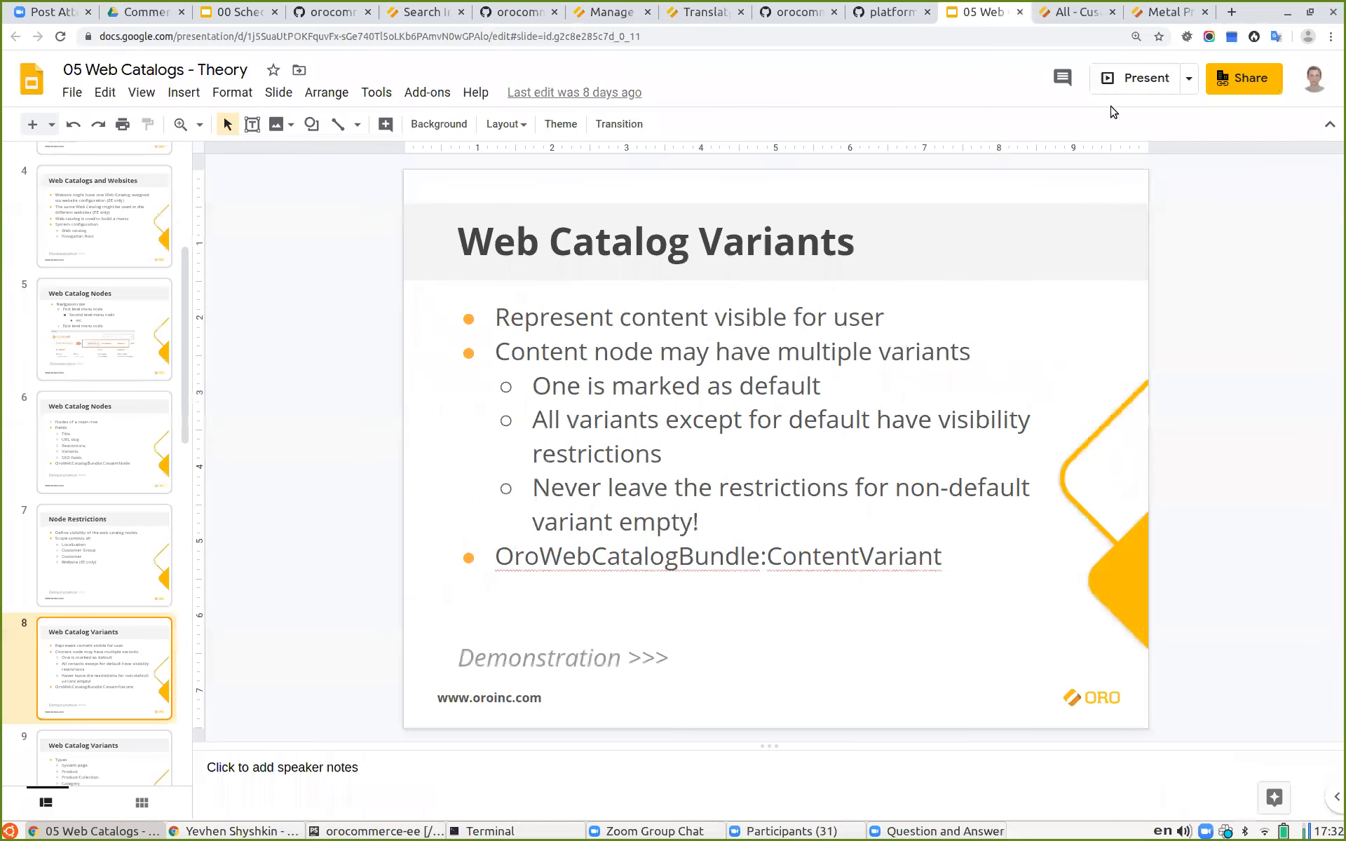
pyautogui.click(1085, 11)
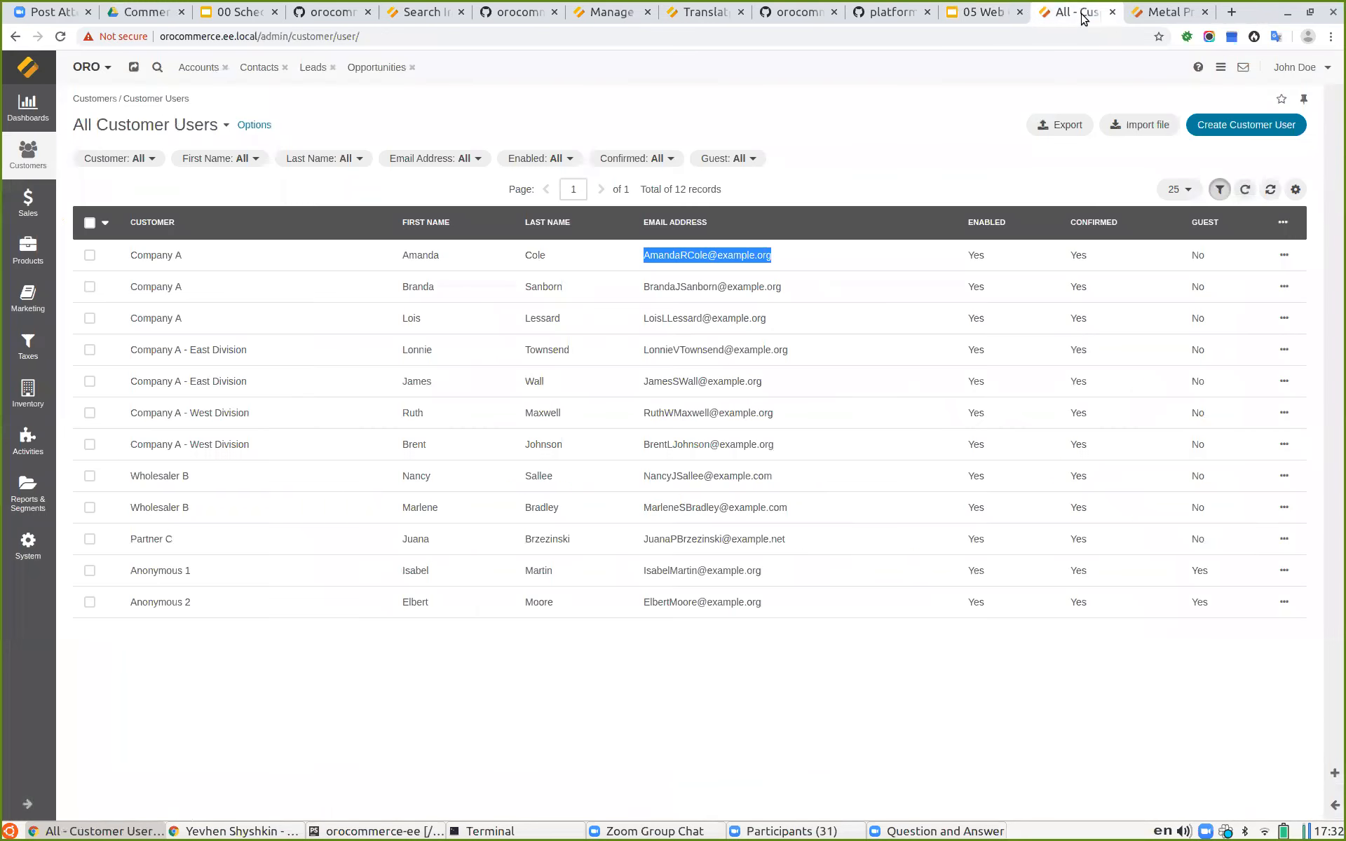
pyautogui.click(1157, 13)
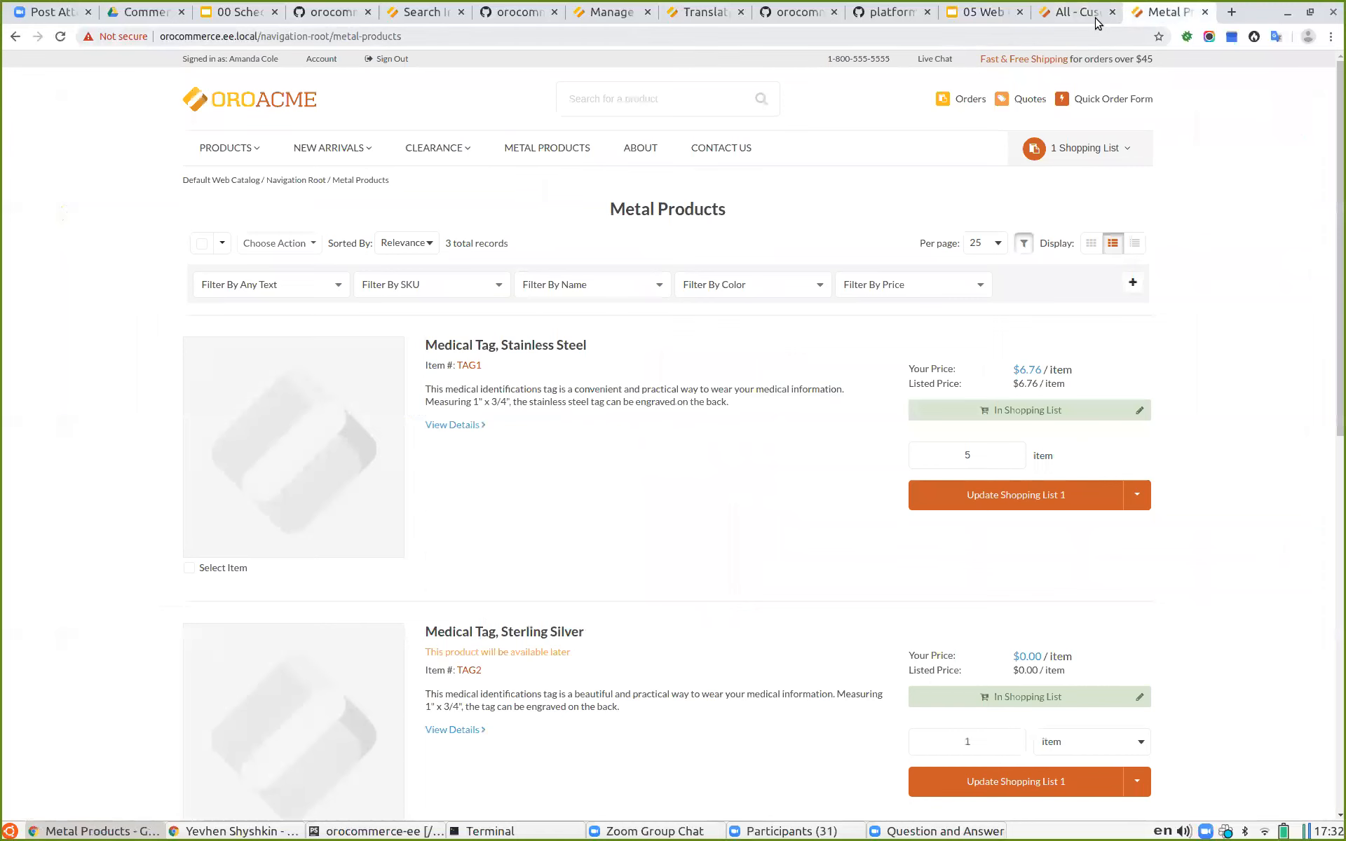
pyautogui.click(985, 12)
pyautogui.click(1041, 10)
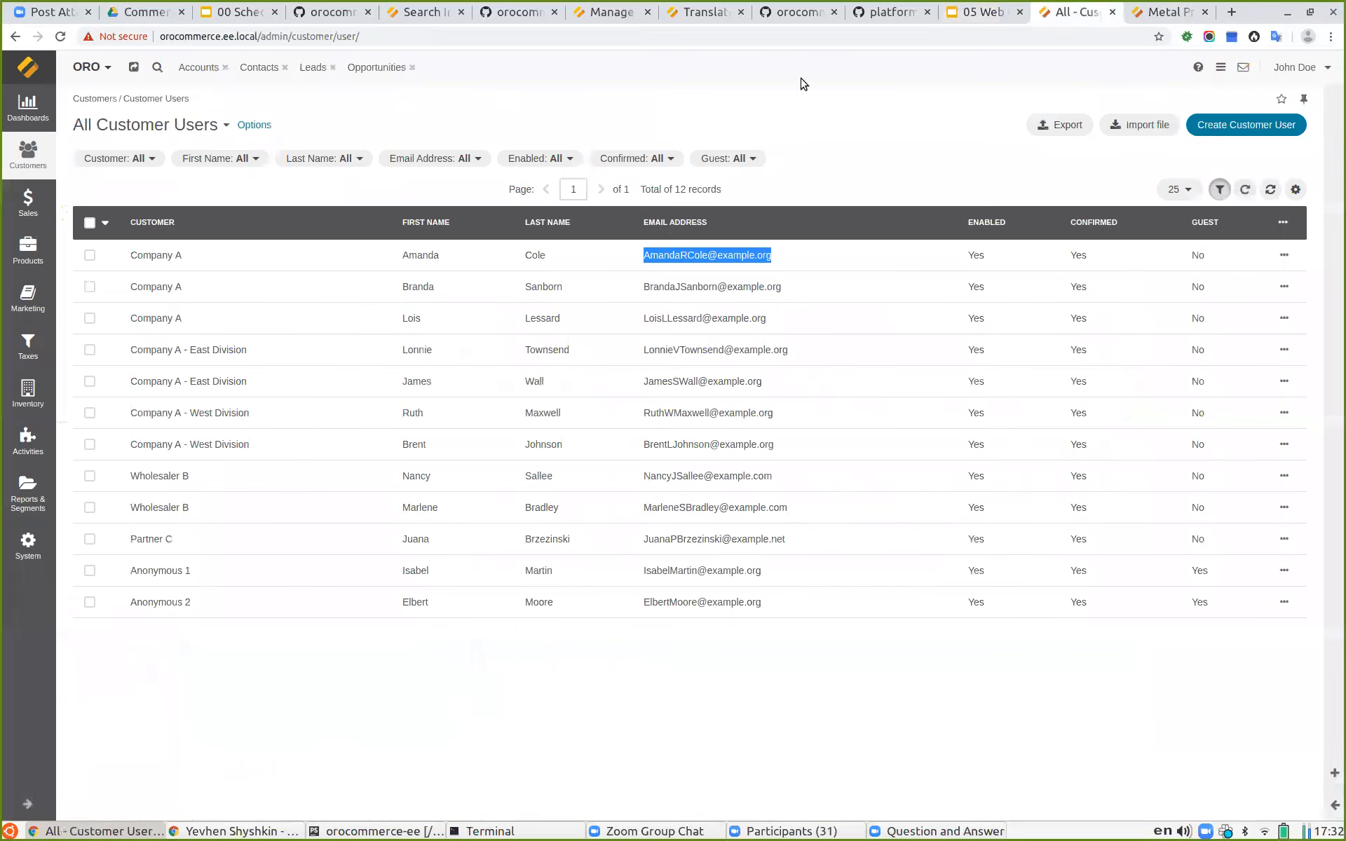
# Step: Open the Metal Products node in the Default Web Catalog, set it to inherit parent restrictions again, and save
pyautogui.click(23, 203)
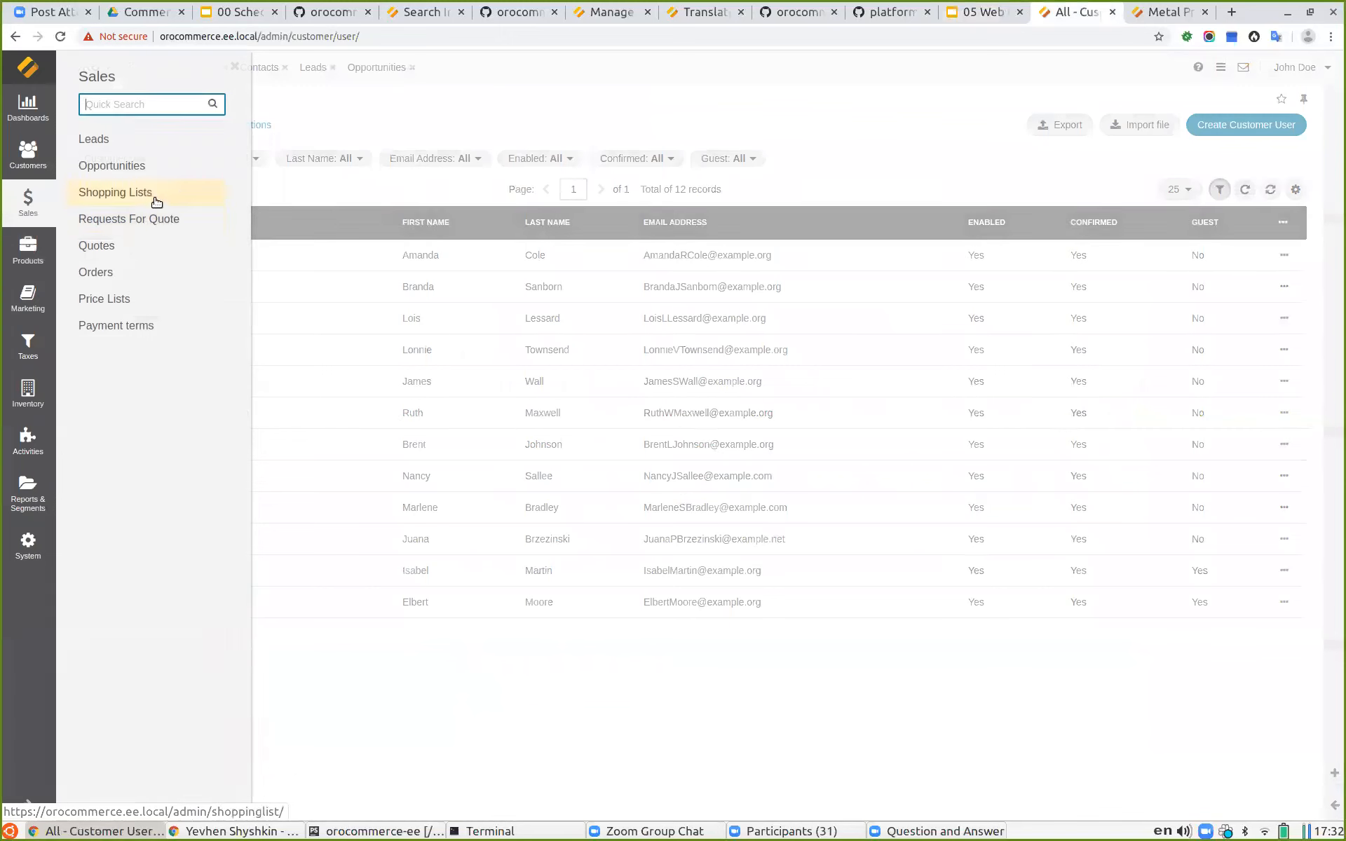
pyautogui.click(41, 258)
pyautogui.click(33, 302)
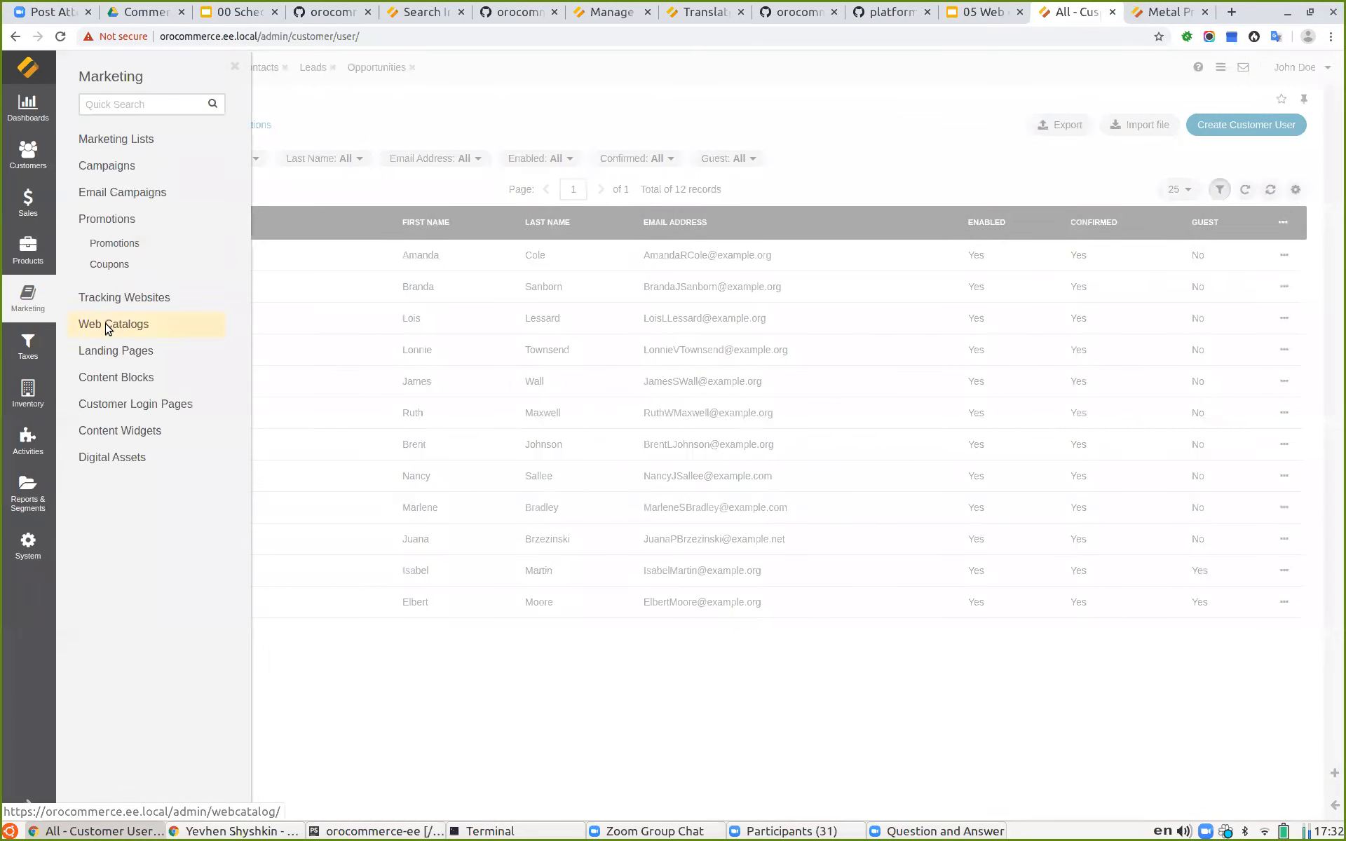
pyautogui.click(108, 328)
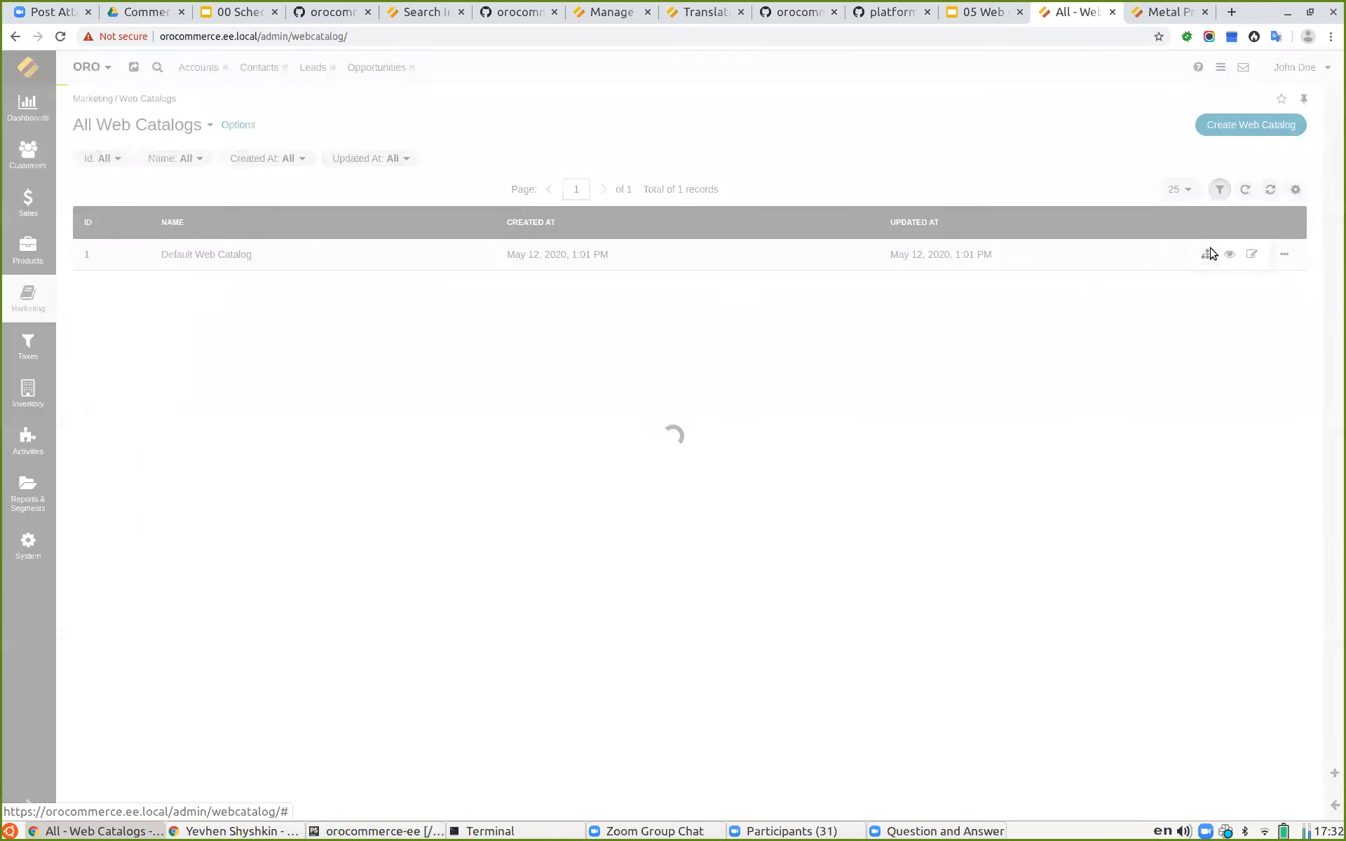
pyautogui.click(208, 709)
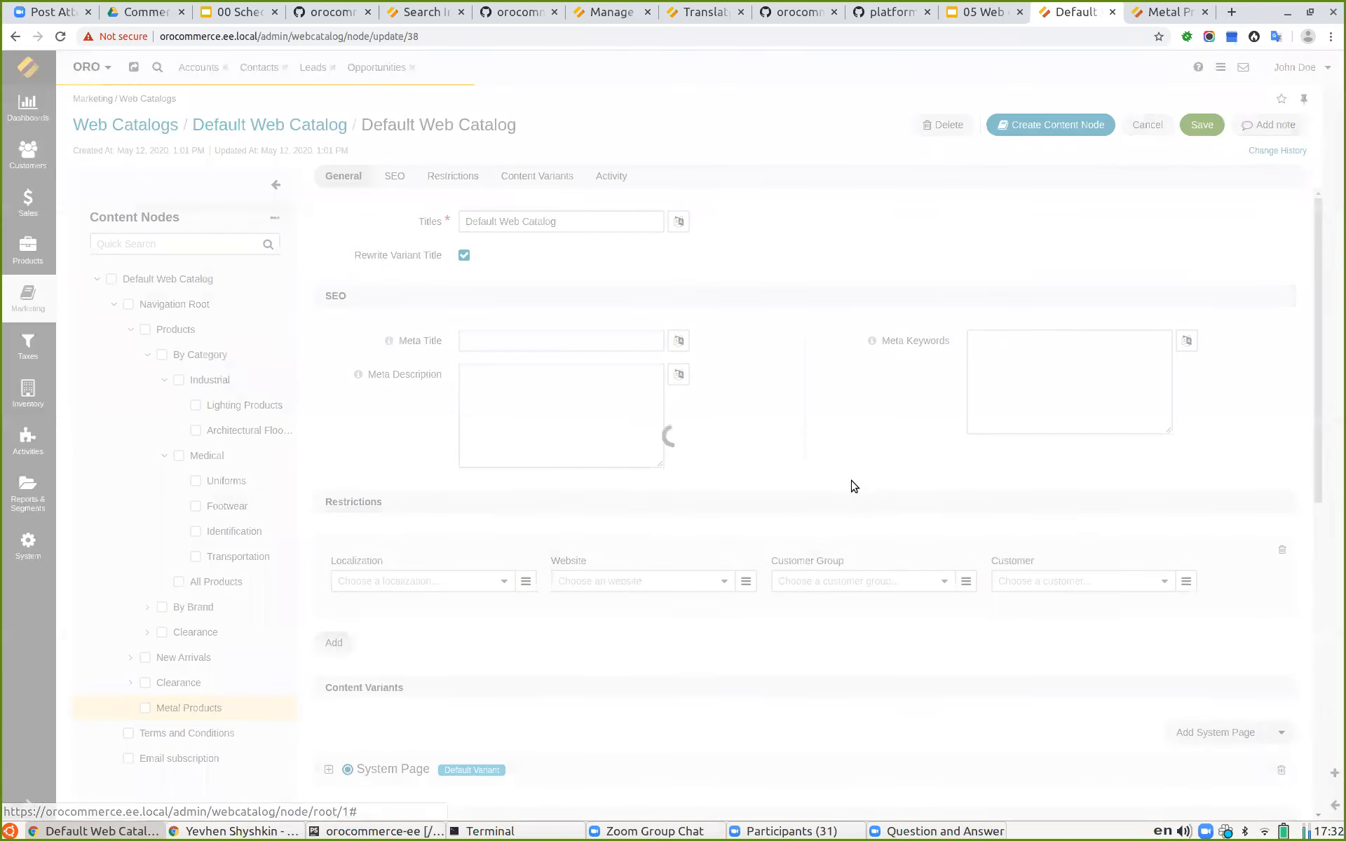
pyautogui.scroll(-4, 619, 406)
pyautogui.click(463, 309)
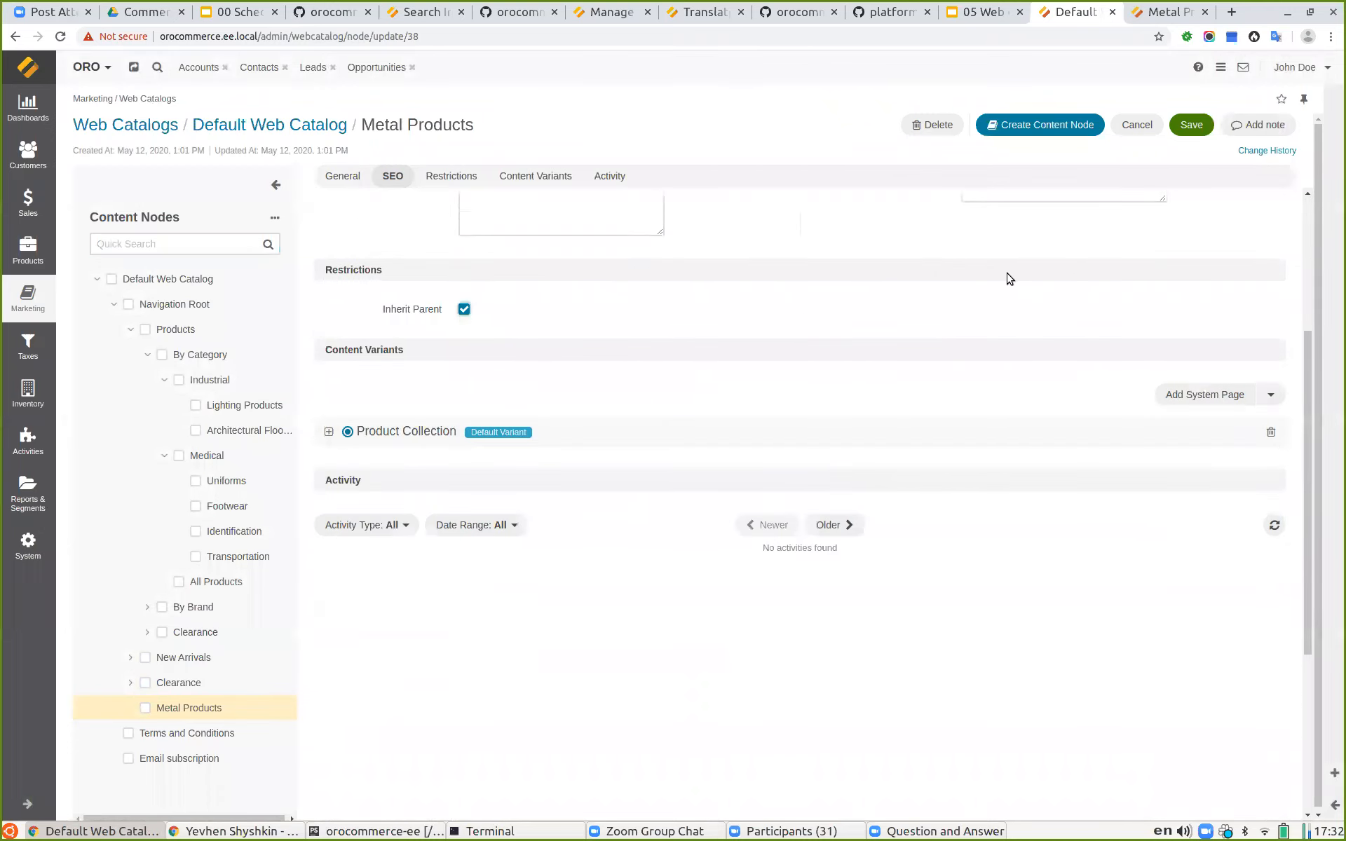
pyautogui.click(1192, 125)
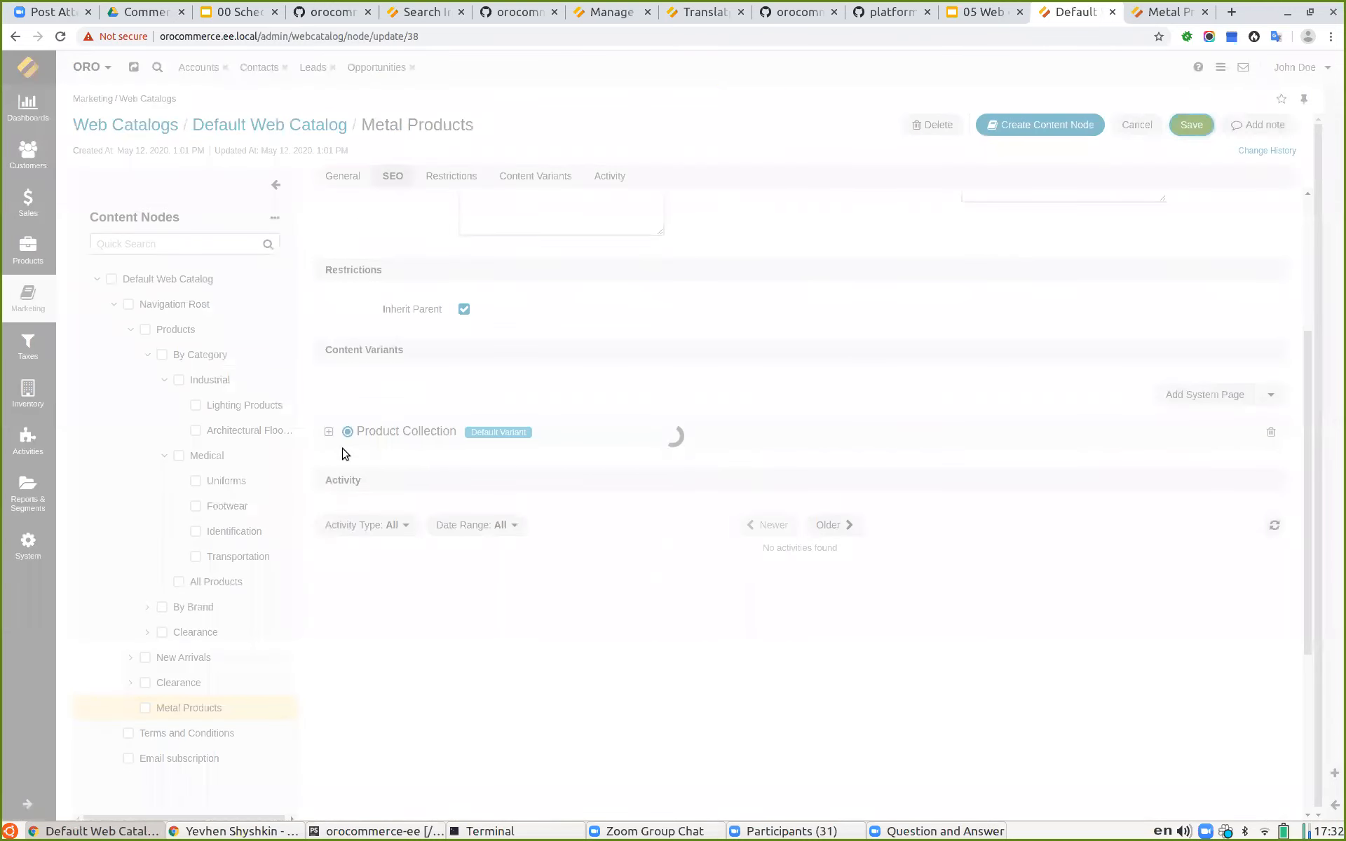
# Step: Add a Product Page content variant to Metal Products showing the product 2JD29 - Handheld Flashlight
pyautogui.scroll(-8, 475, 601)
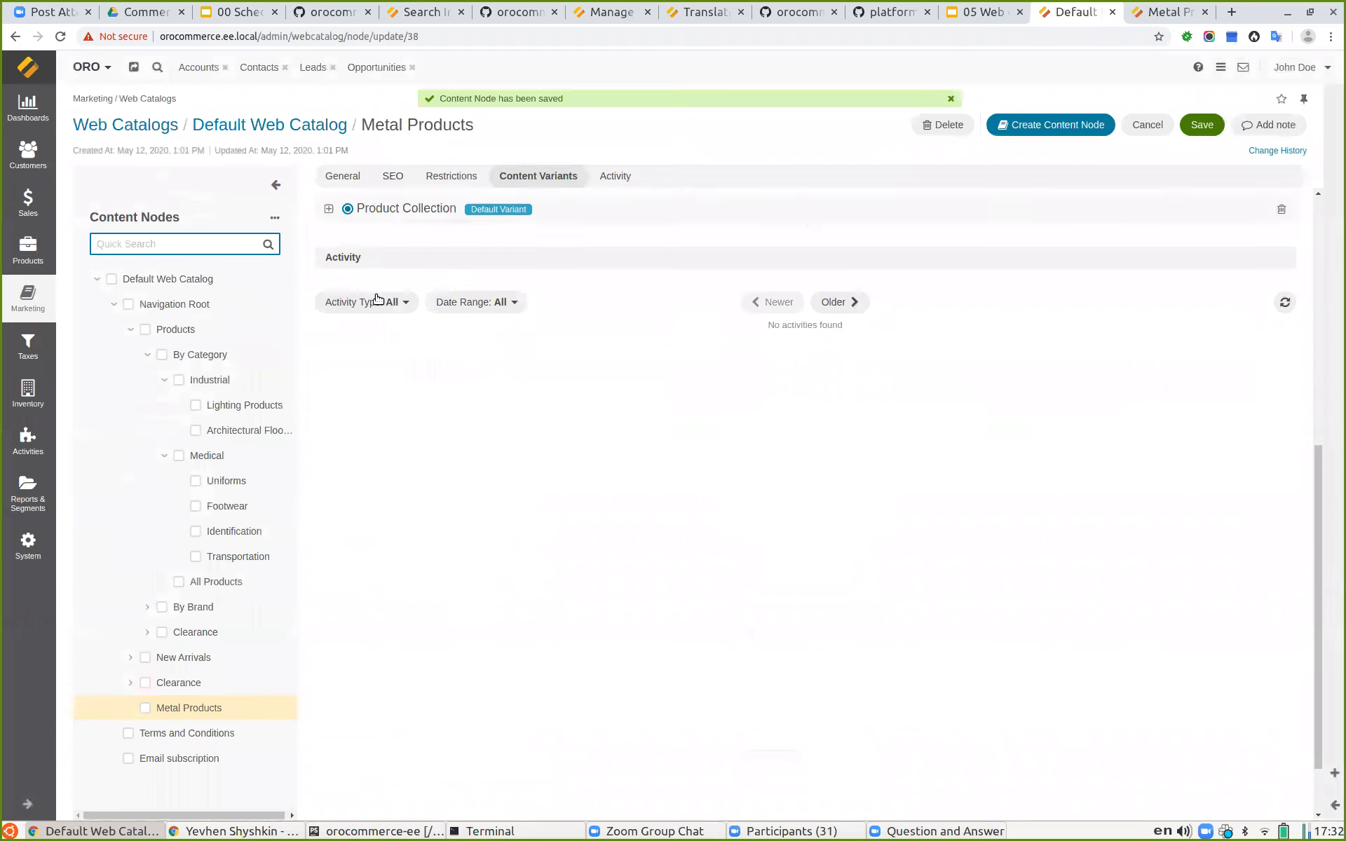
pyautogui.scroll(3, 377, 299)
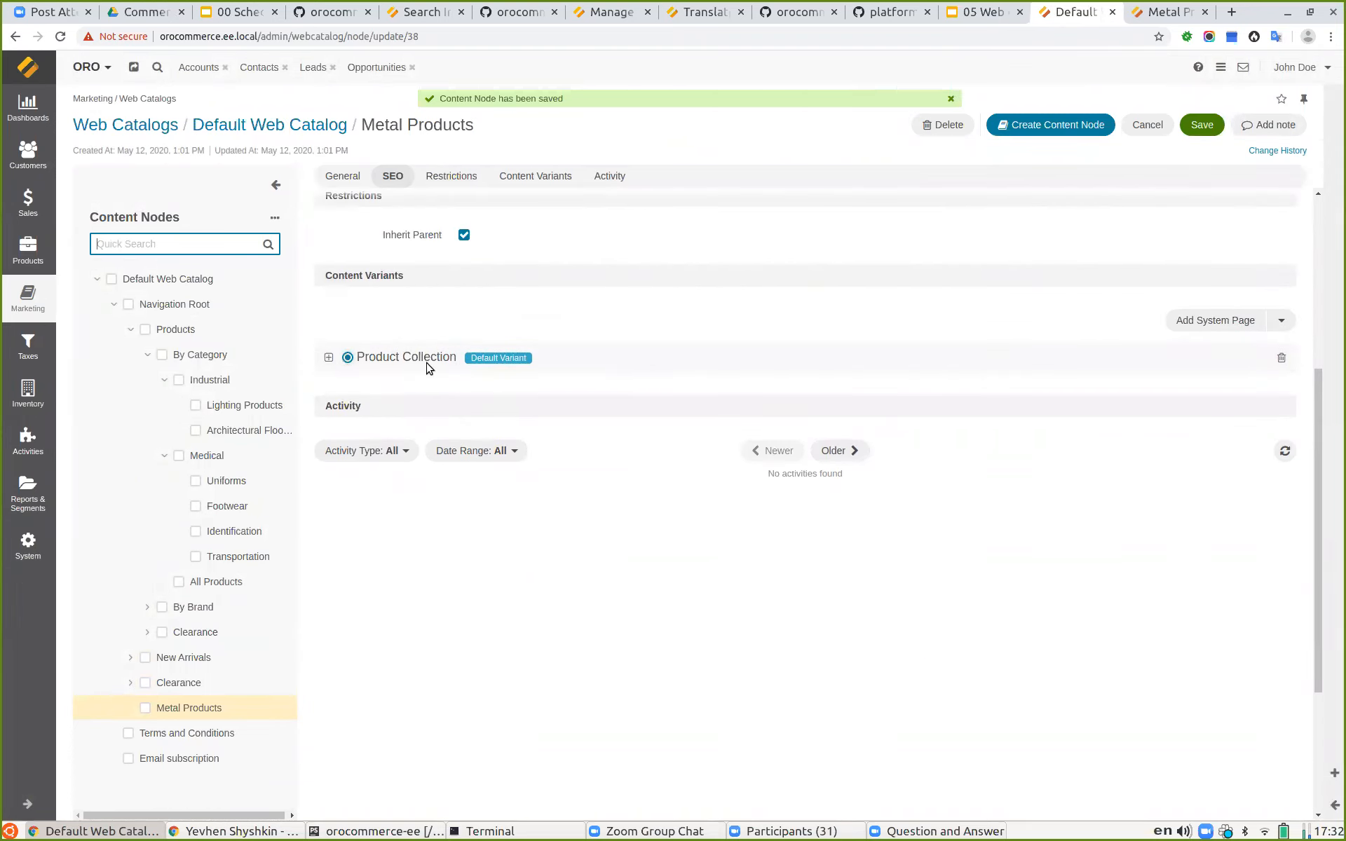
pyautogui.click(1281, 320)
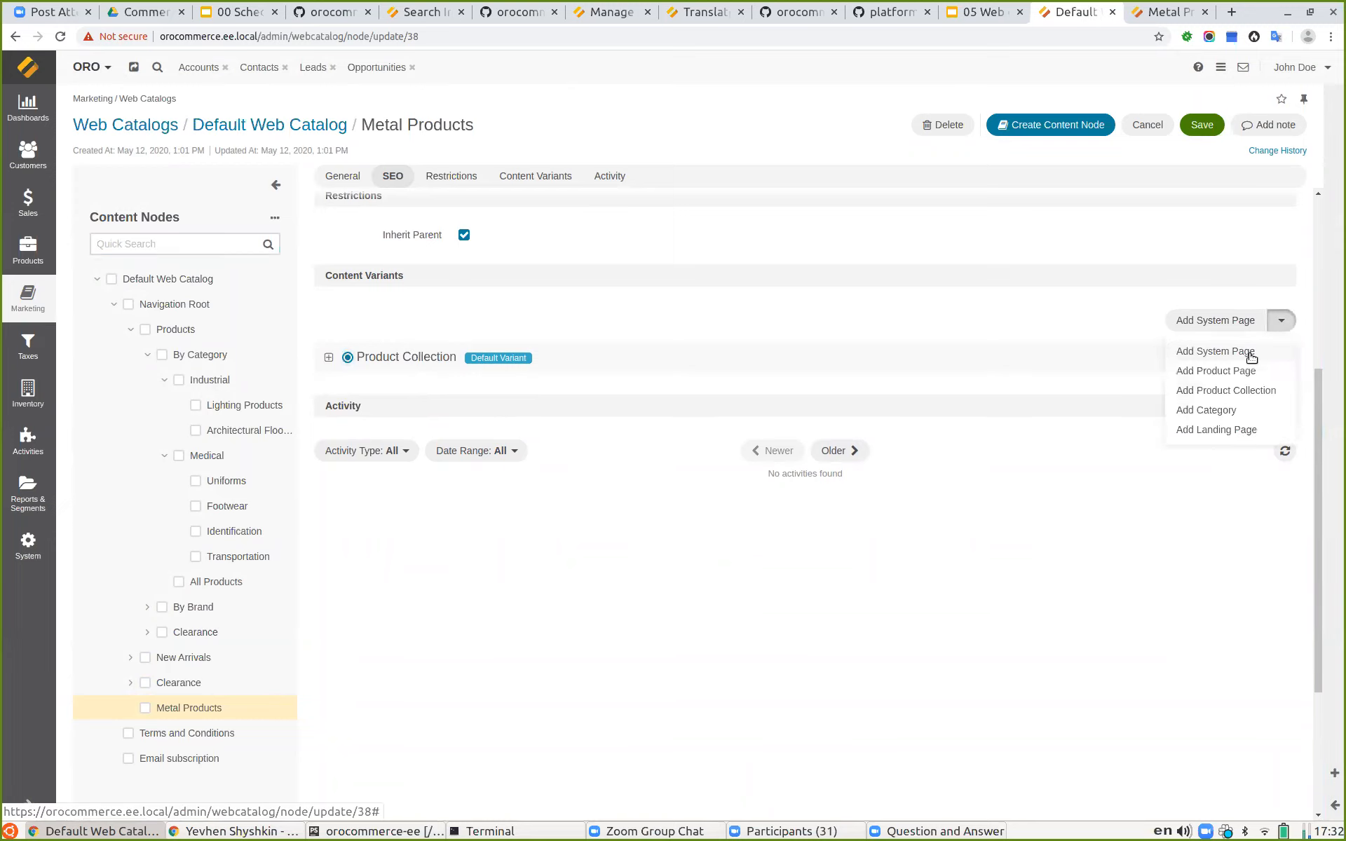
pyautogui.click(1223, 378)
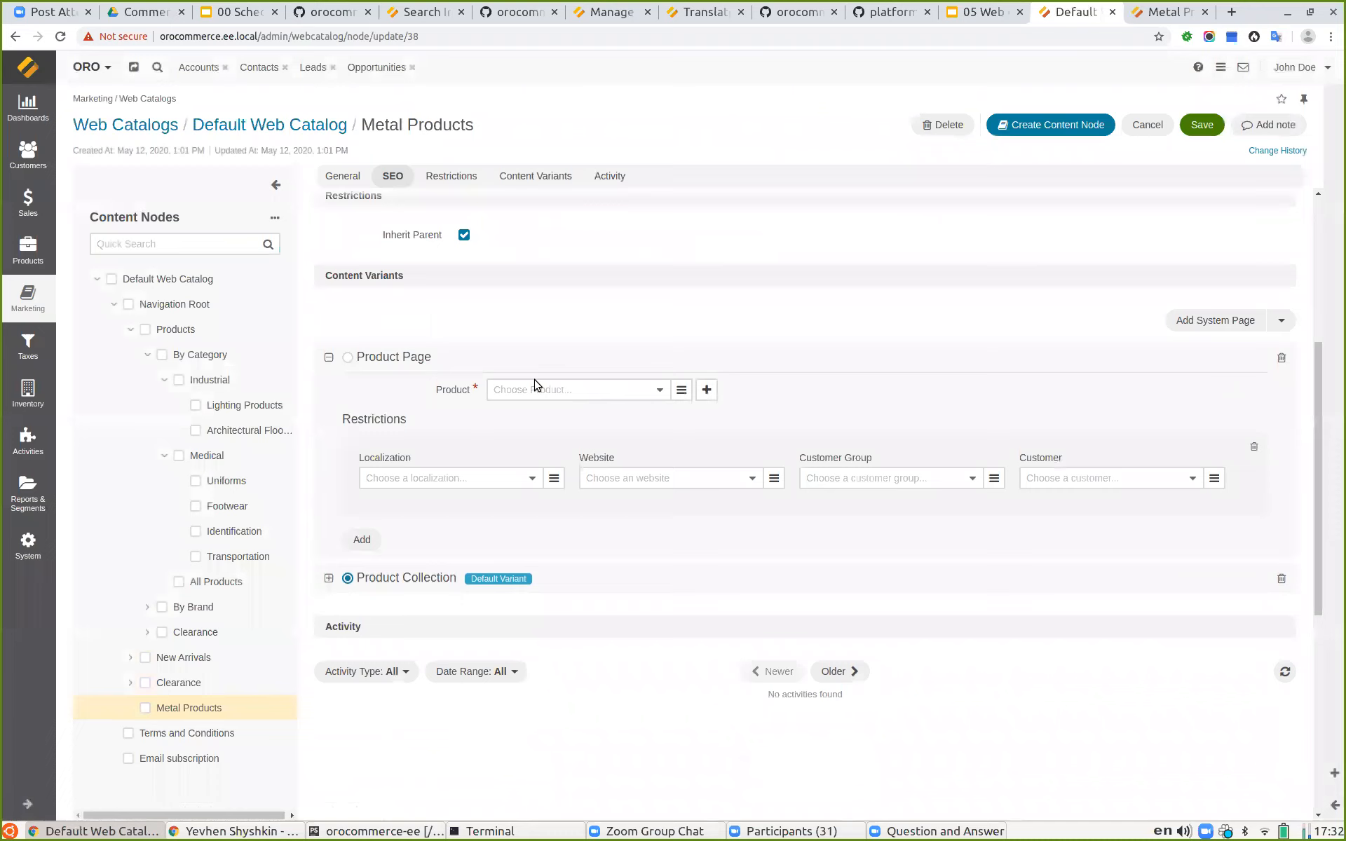
pyautogui.click(605, 393)
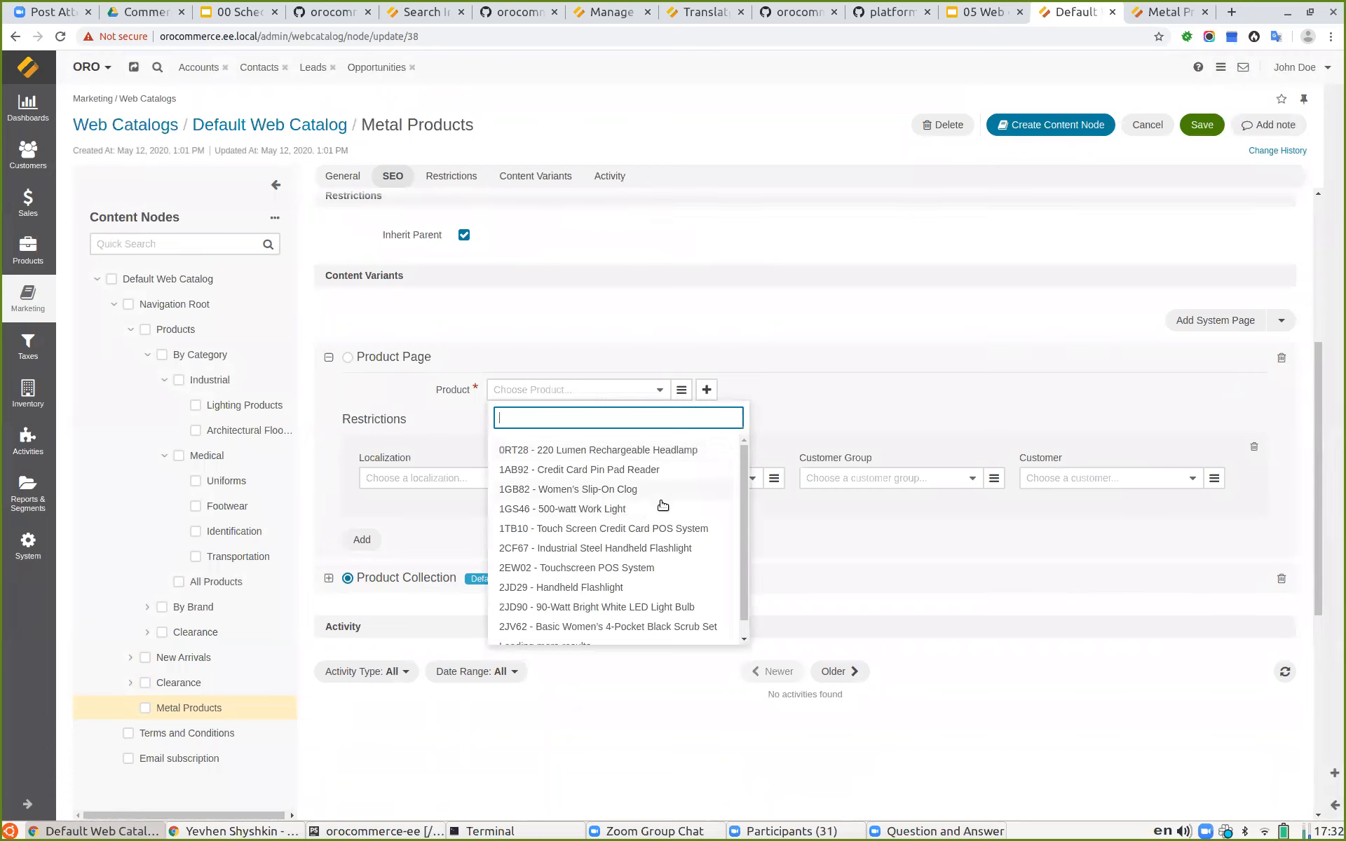
pyautogui.scroll(-1, 605, 514)
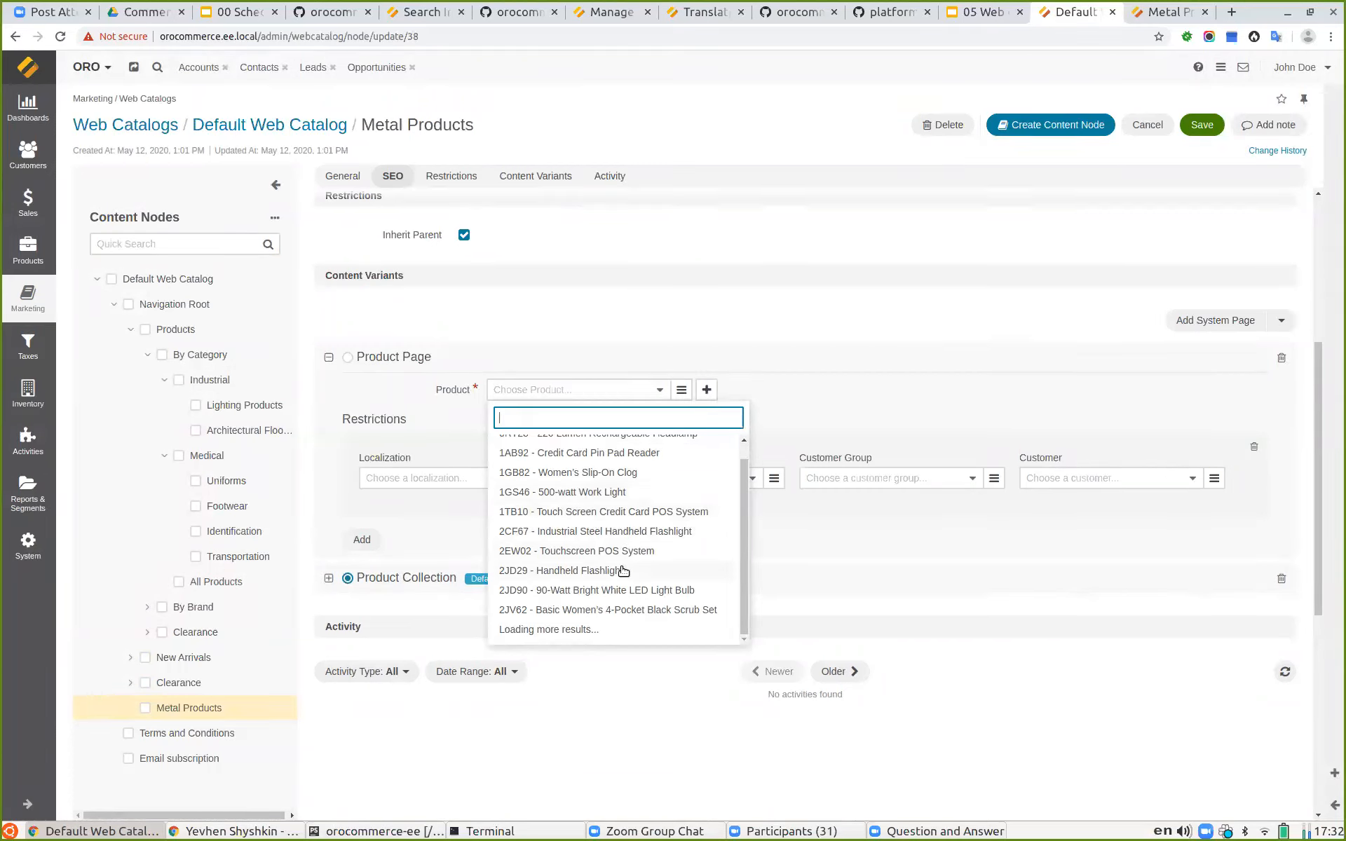
pyautogui.click(594, 571)
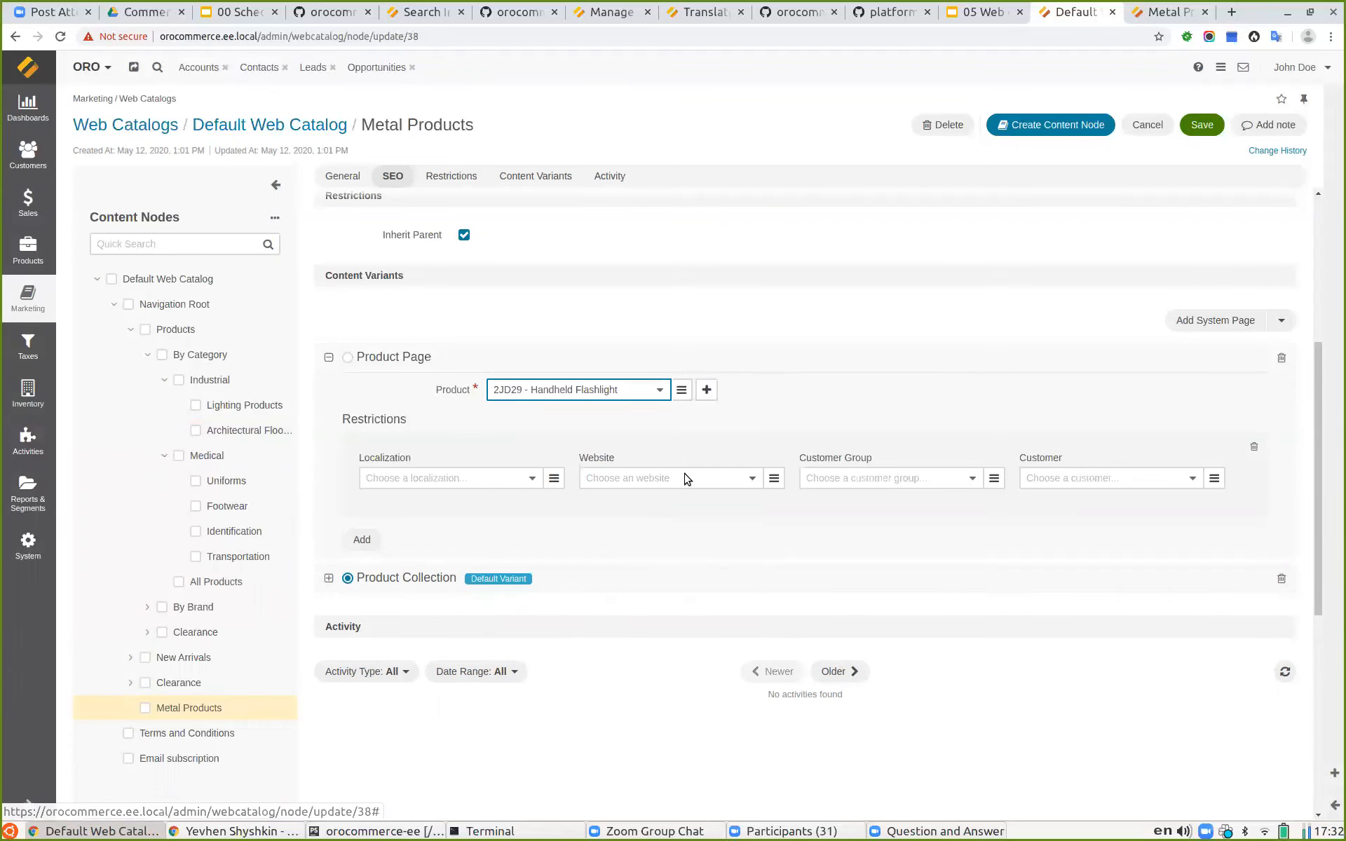
# Step: Restrict the Product Page variant to customer Company A
pyautogui.scroll(1, 729, 455)
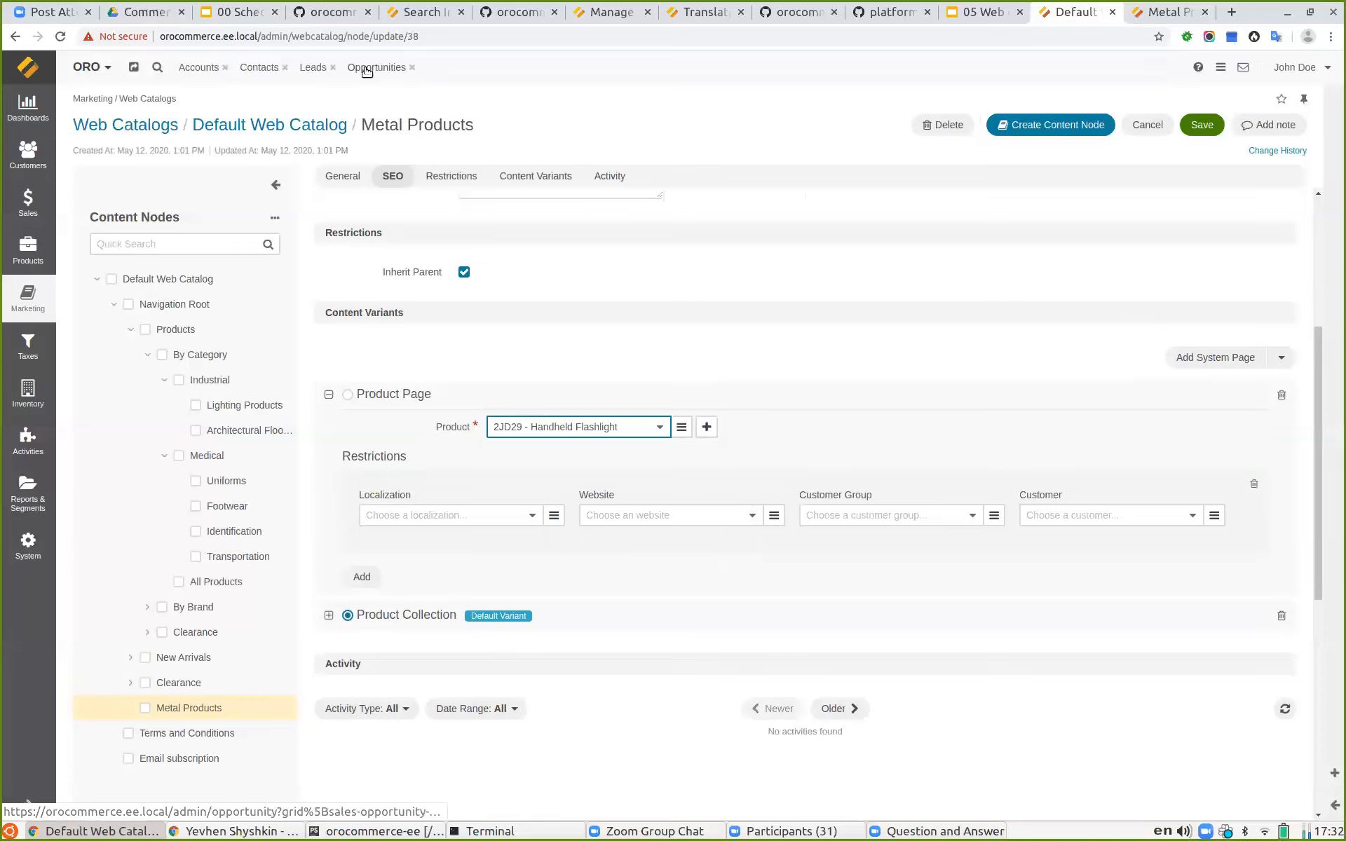
pyautogui.click(1122, 519)
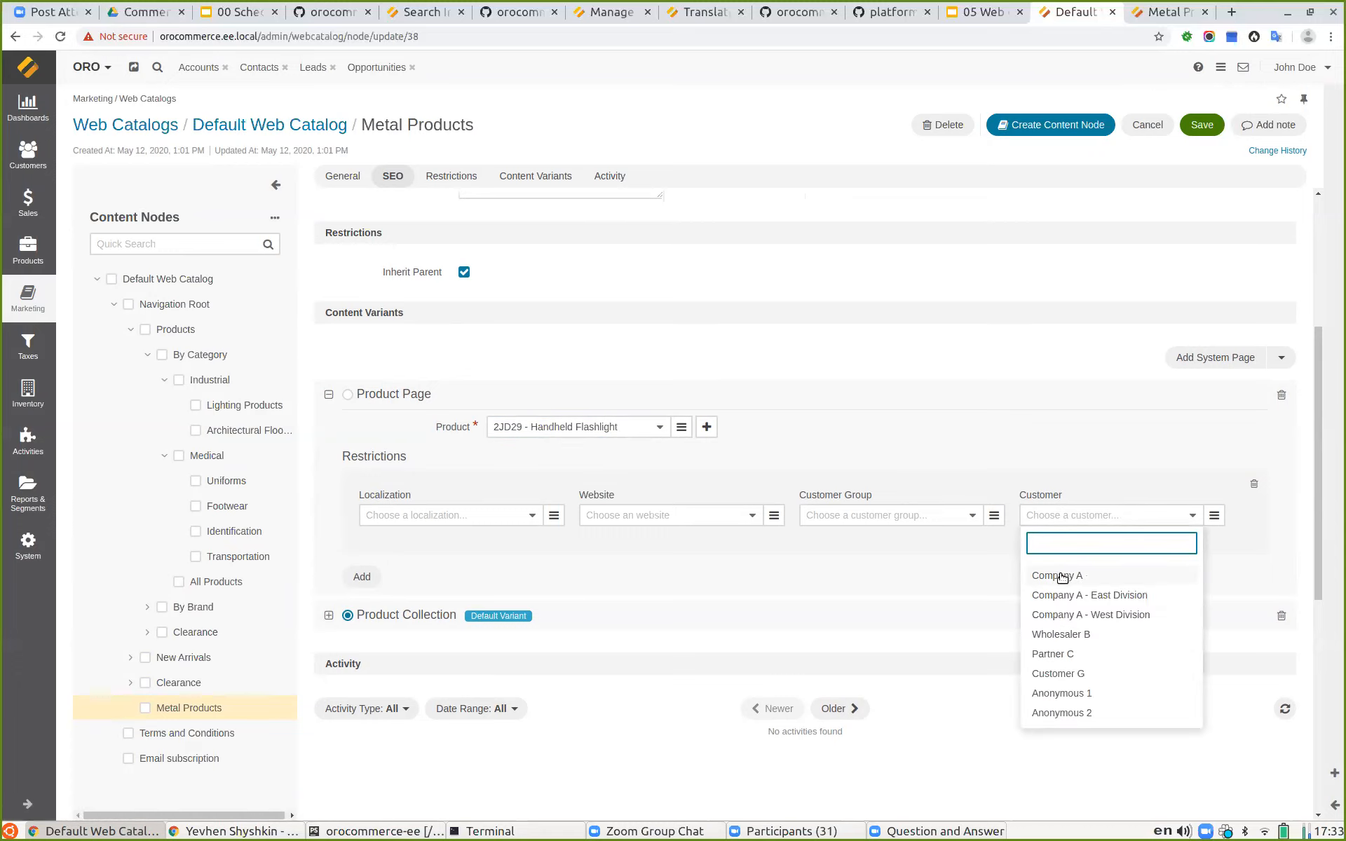
pyautogui.click(1062, 576)
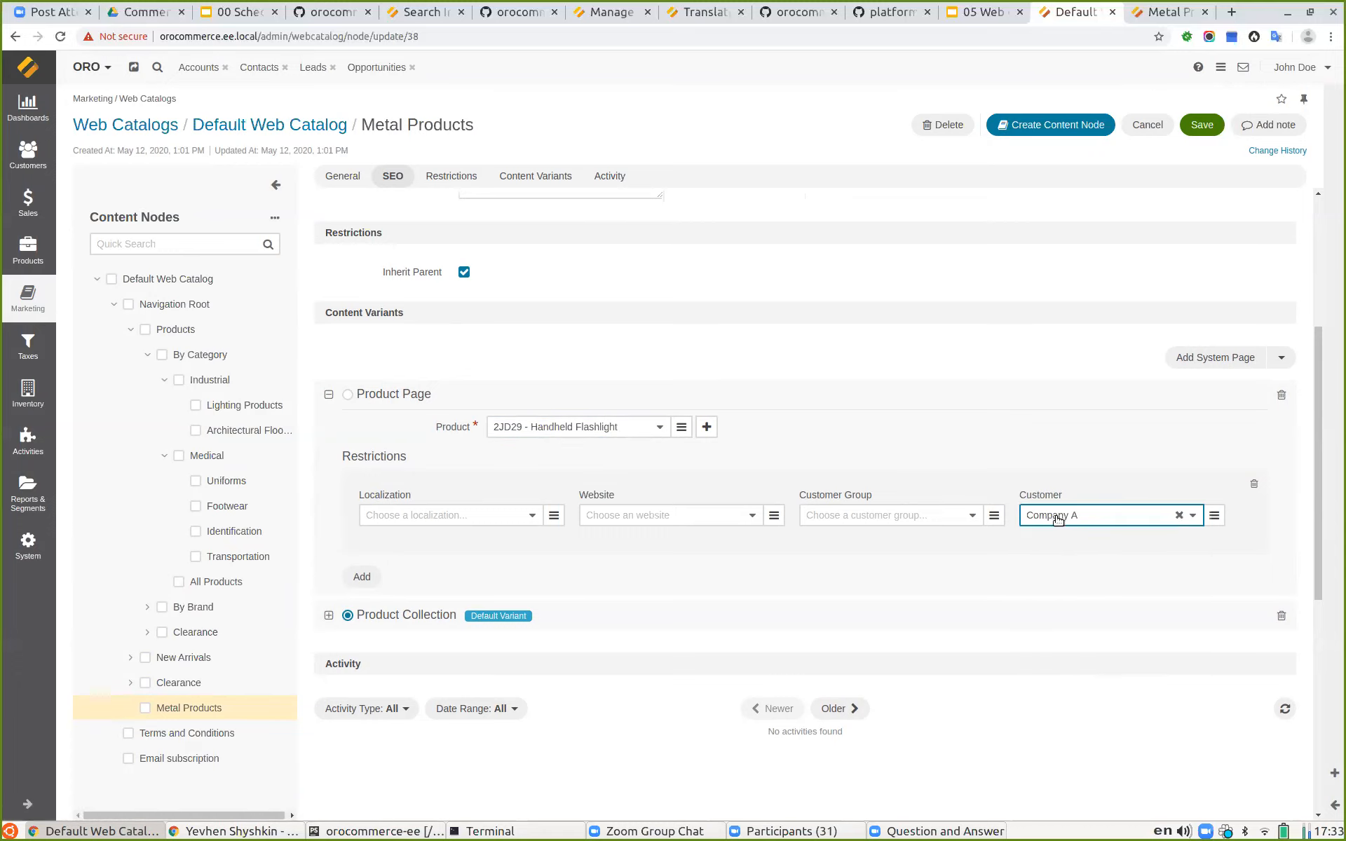
pyautogui.click(361, 575)
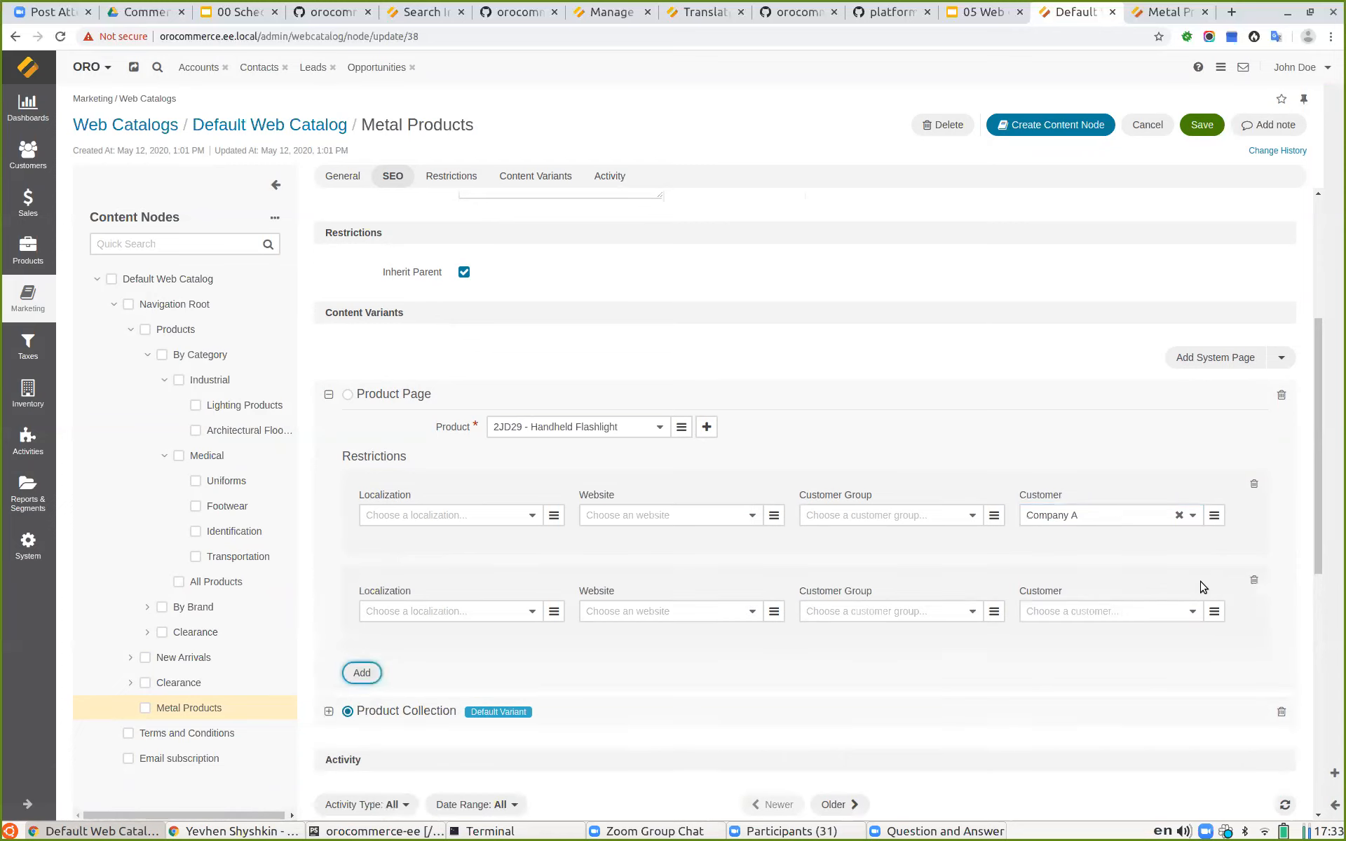
pyautogui.click(1255, 581)
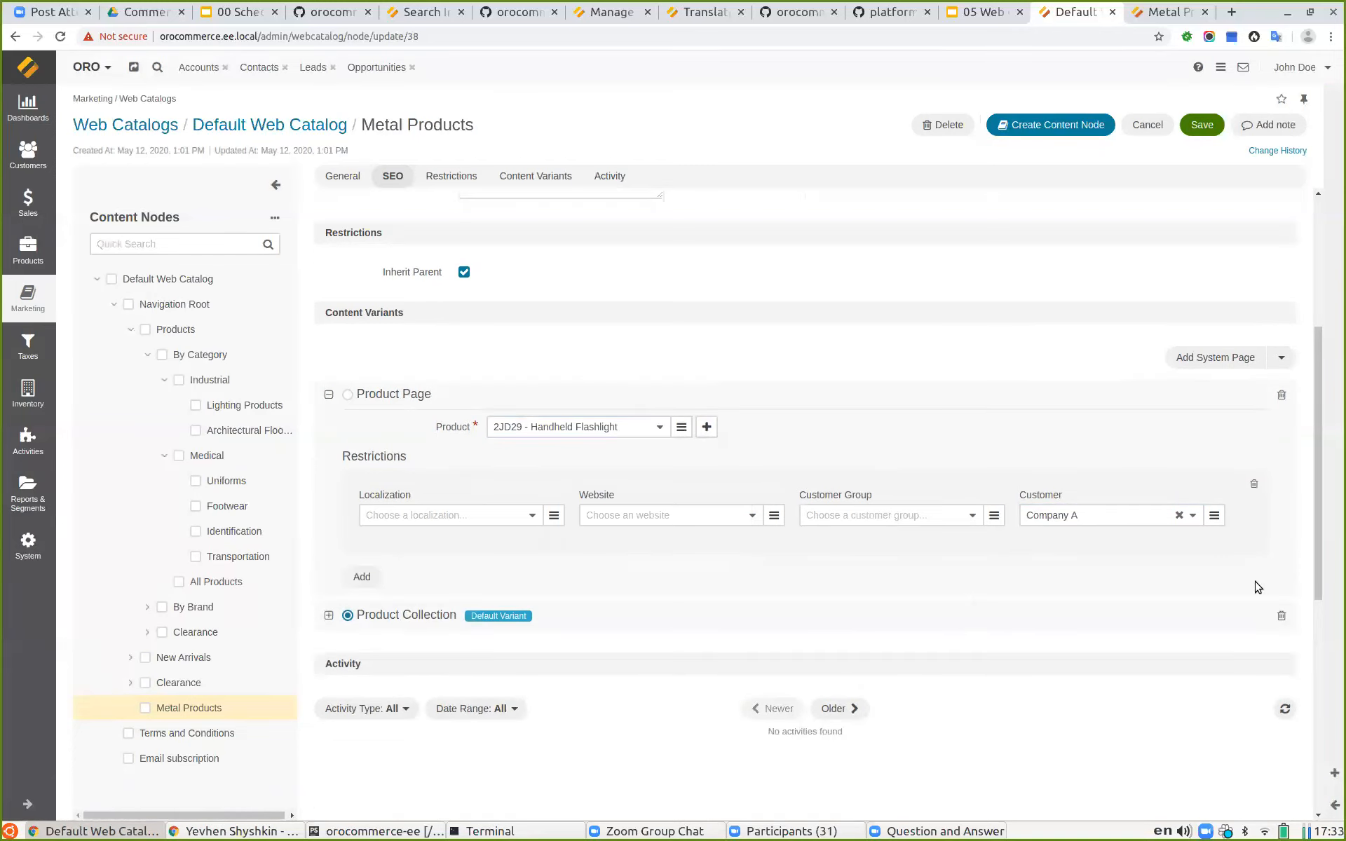
# Step: Save the Metal Products node with its new Product Page variant, keeping Product Collection as default
pyautogui.click(328, 616)
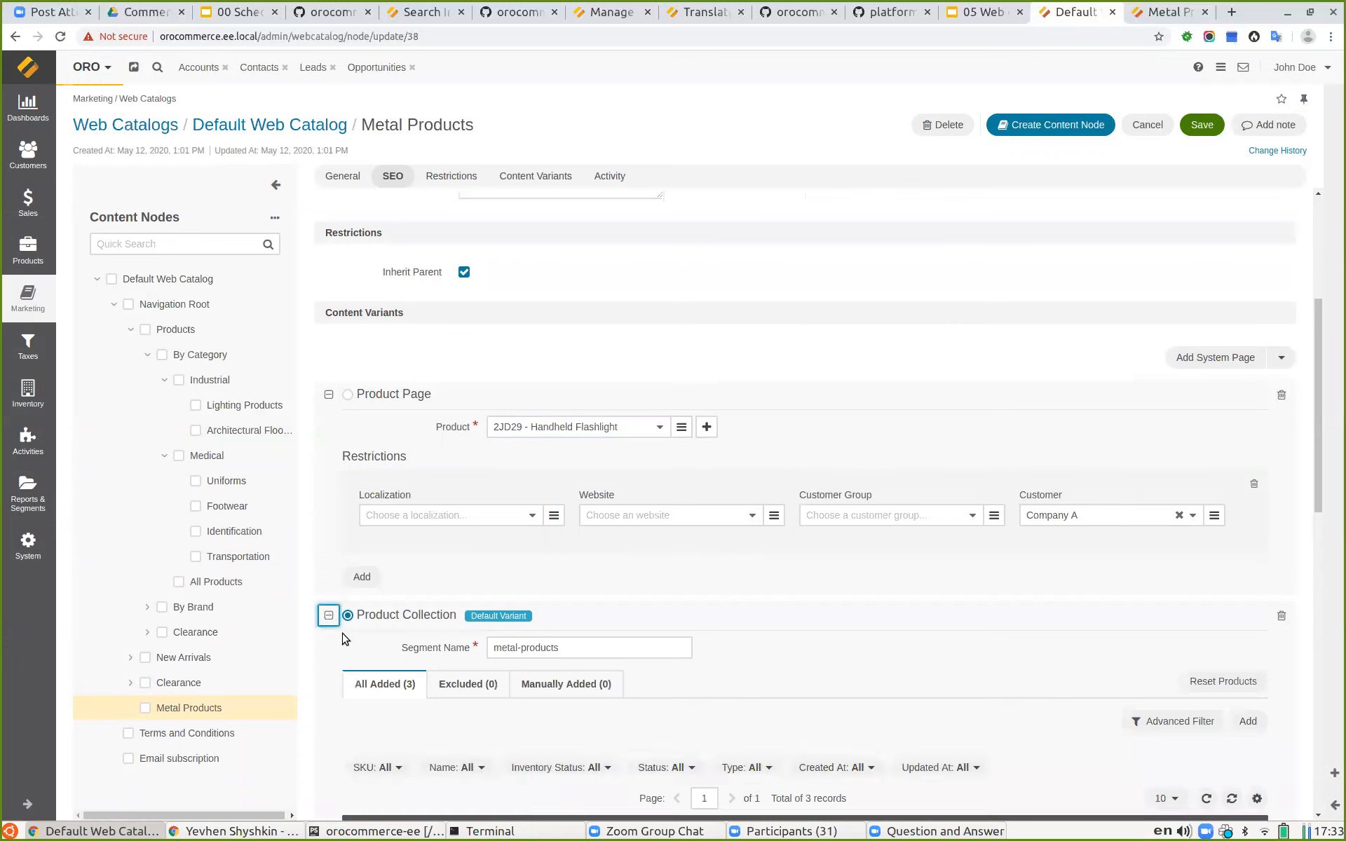
pyautogui.click(348, 395)
pyautogui.click(348, 476)
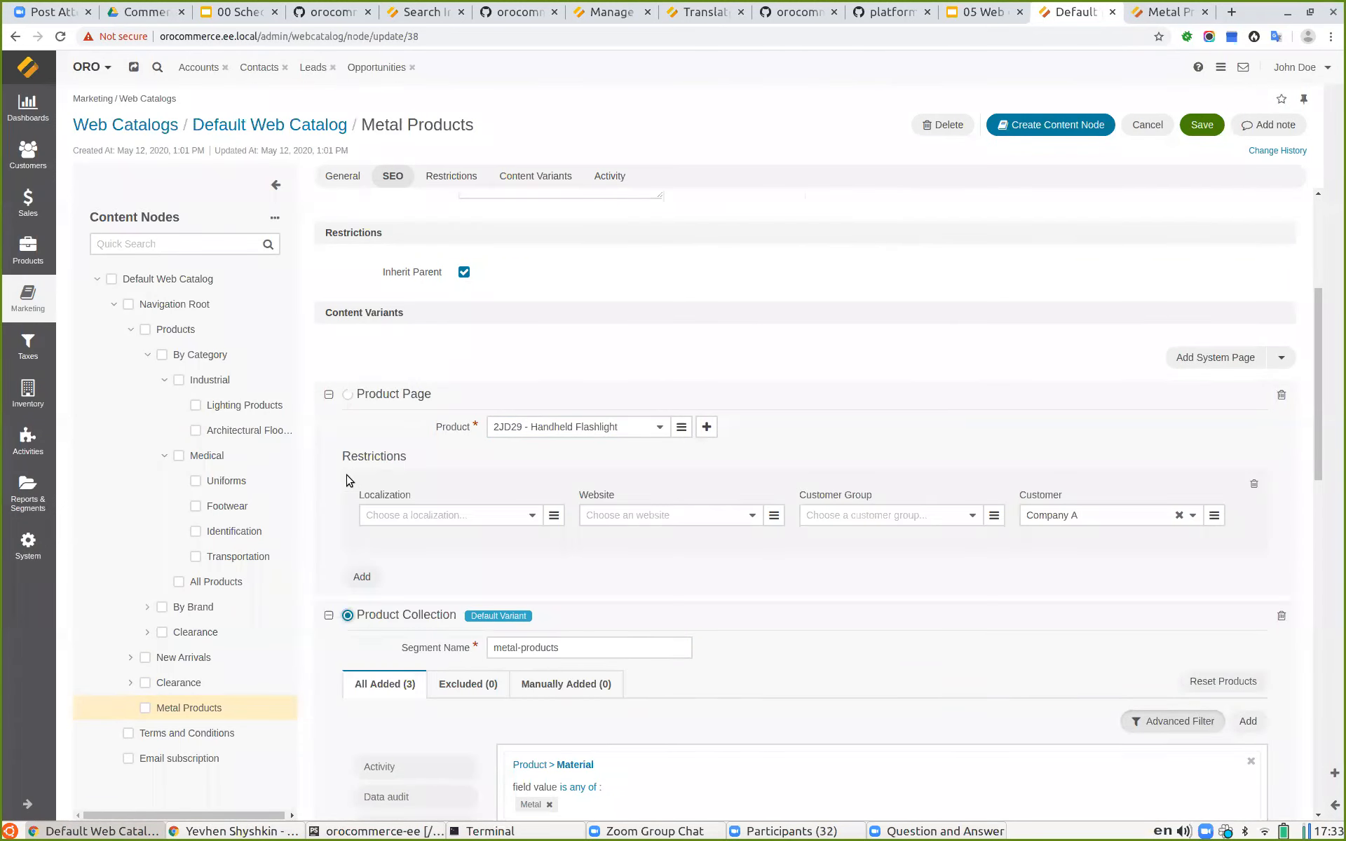
pyautogui.click(328, 615)
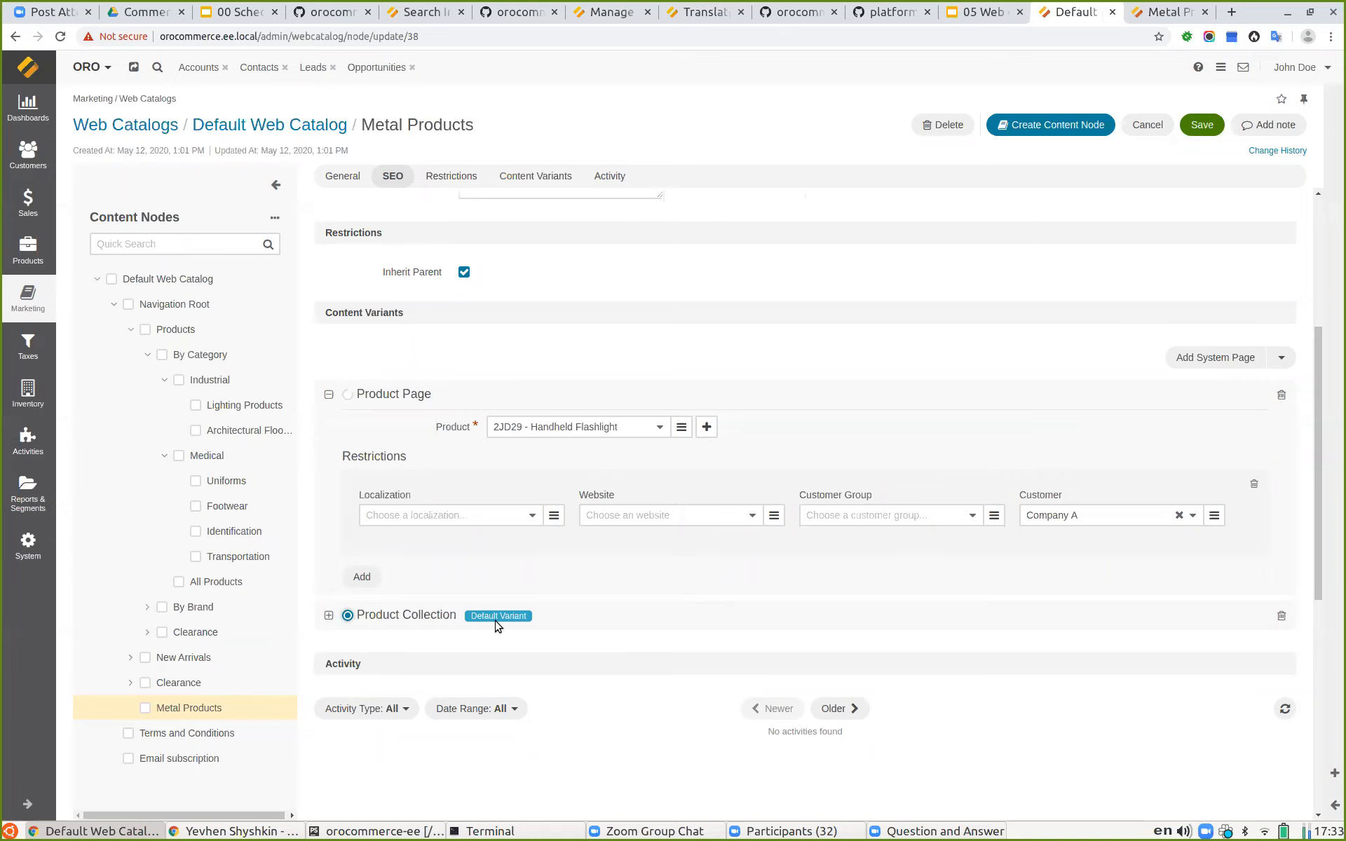
pyautogui.click(1202, 125)
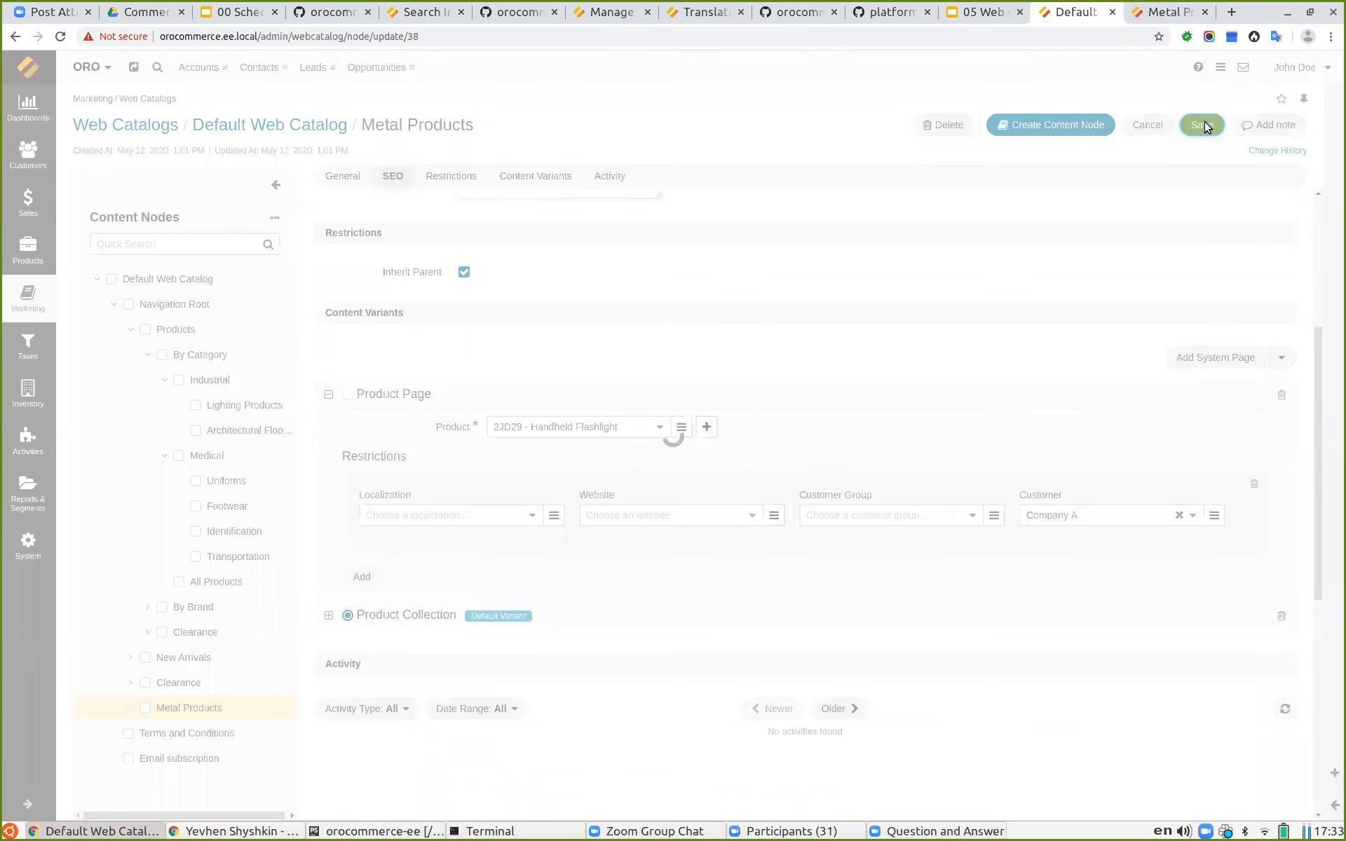
# Step: Expand the saved Product Page variant to review its product and restrictions
pyautogui.scroll(-3, 629, 594)
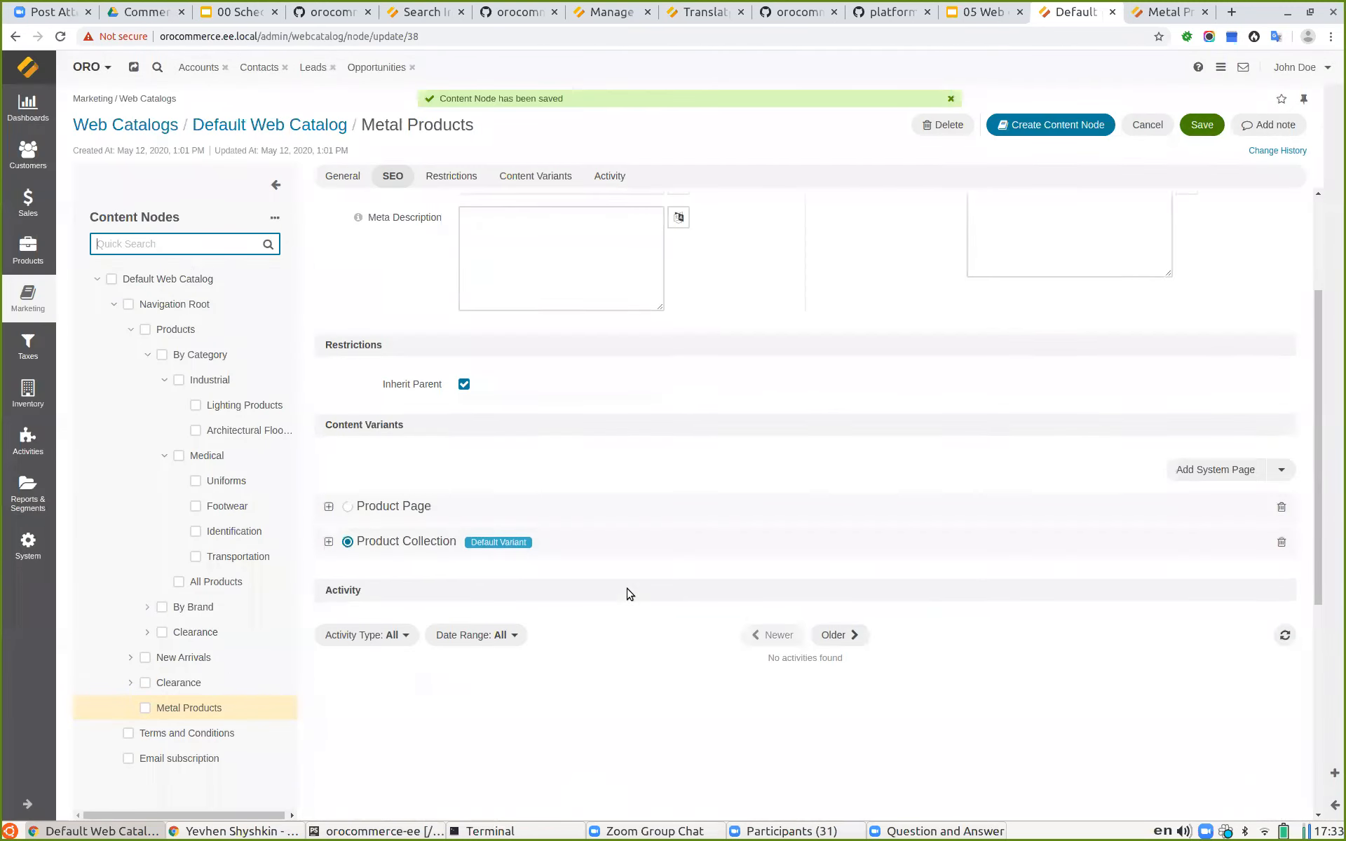
pyautogui.scroll(1, 617, 602)
pyautogui.click(328, 581)
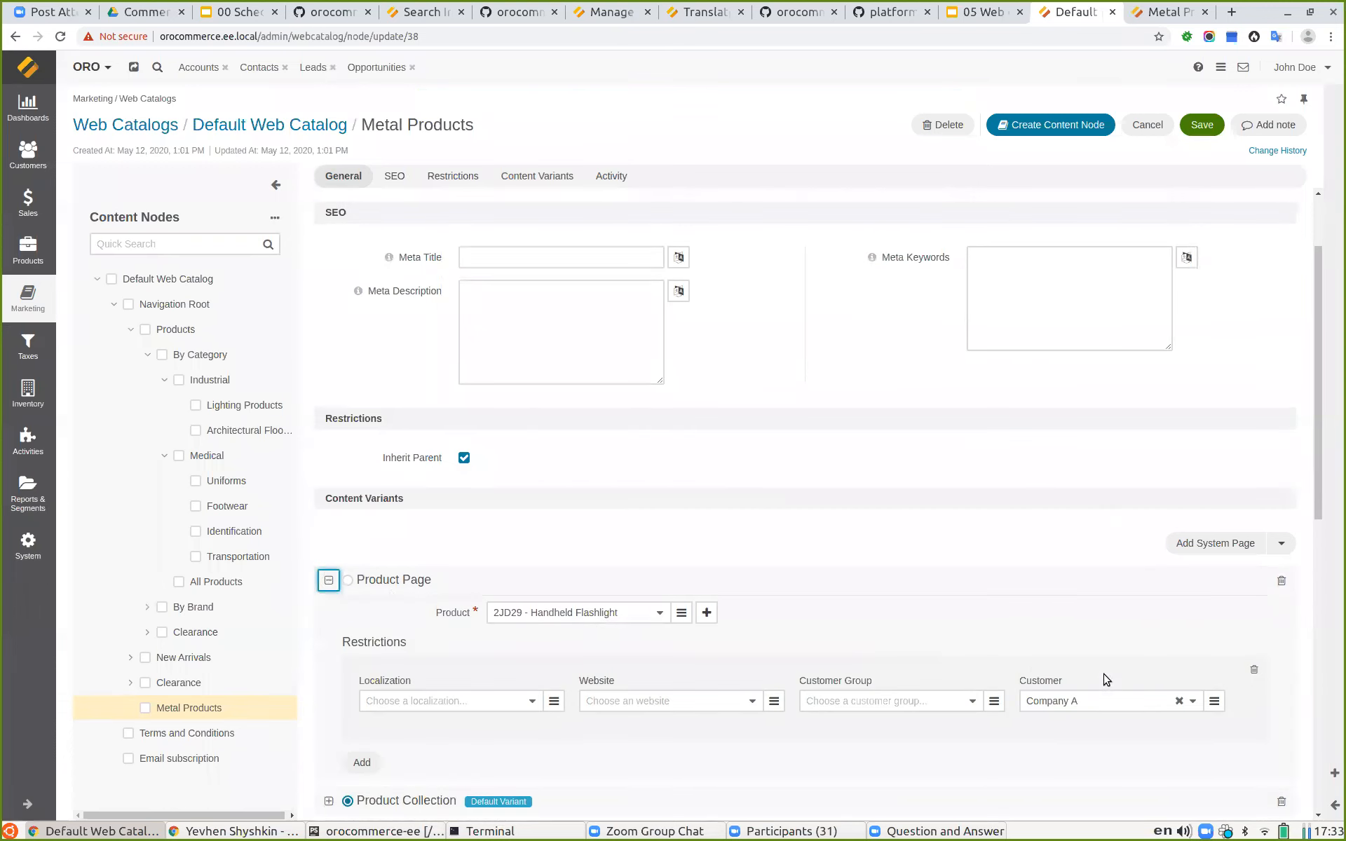
# Step: Reload the storefront Metal Products page as the signed-in customer and inspect the page title and product shown
pyautogui.click(984, 13)
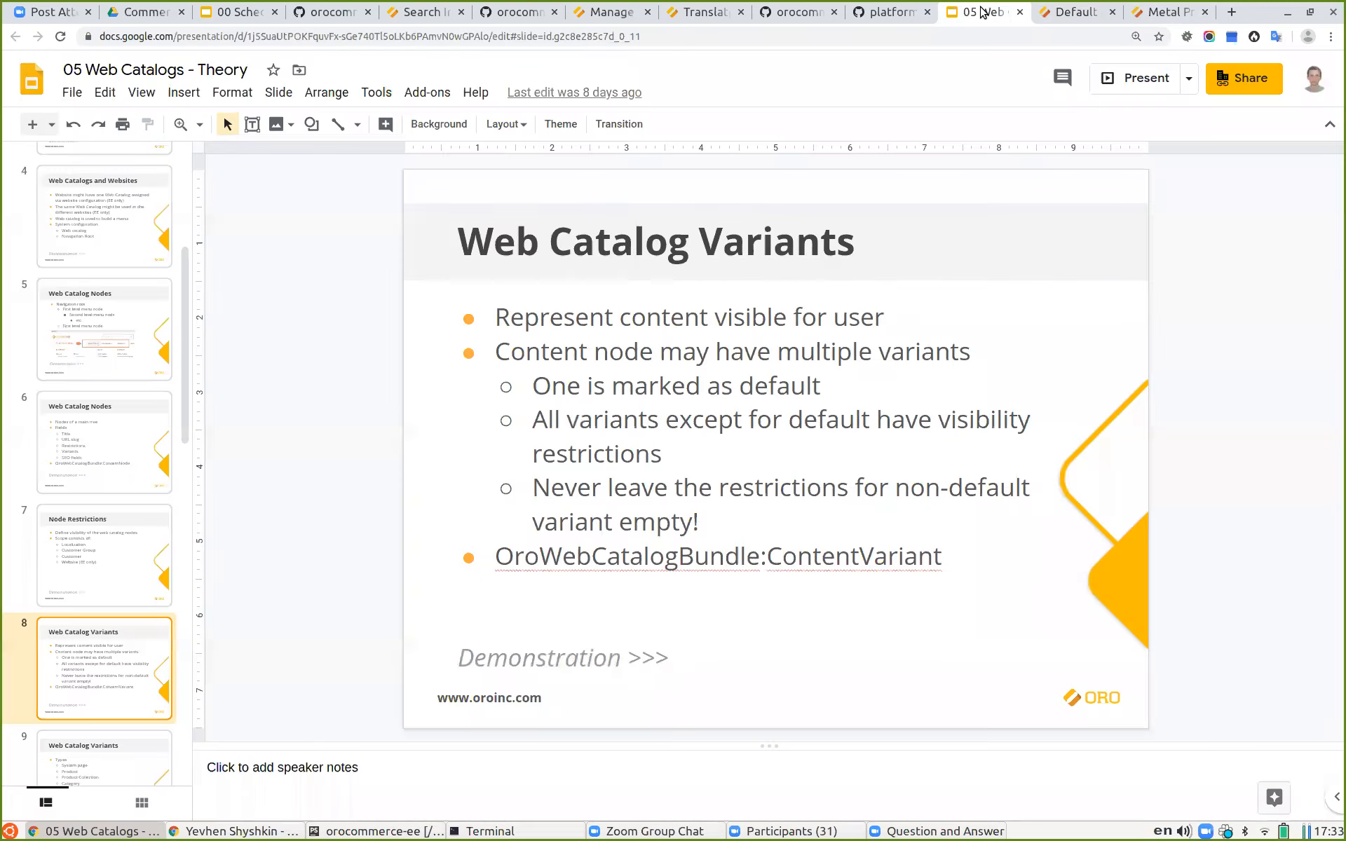
pyautogui.click(1065, 12)
pyautogui.click(1164, 12)
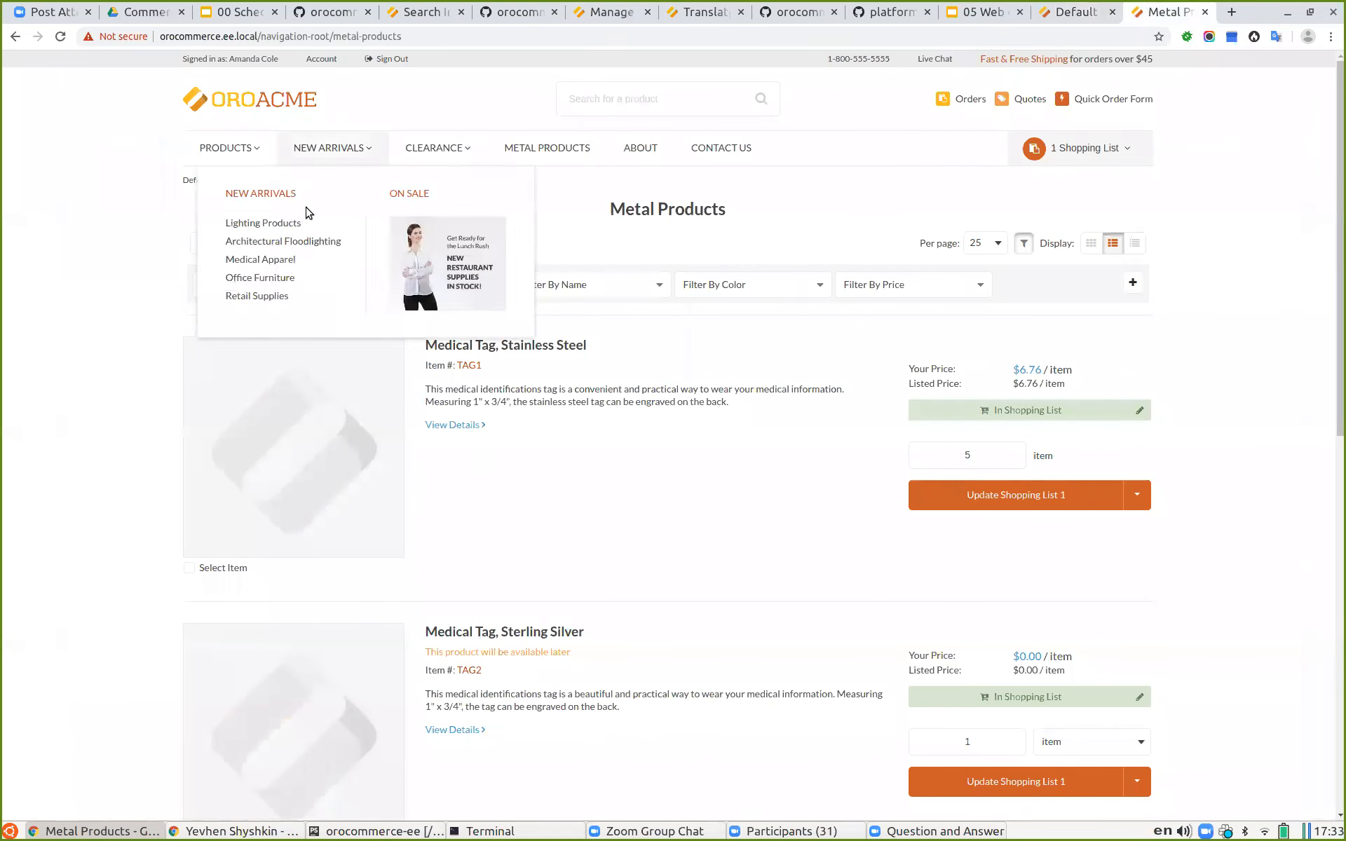
pyautogui.click(62, 37)
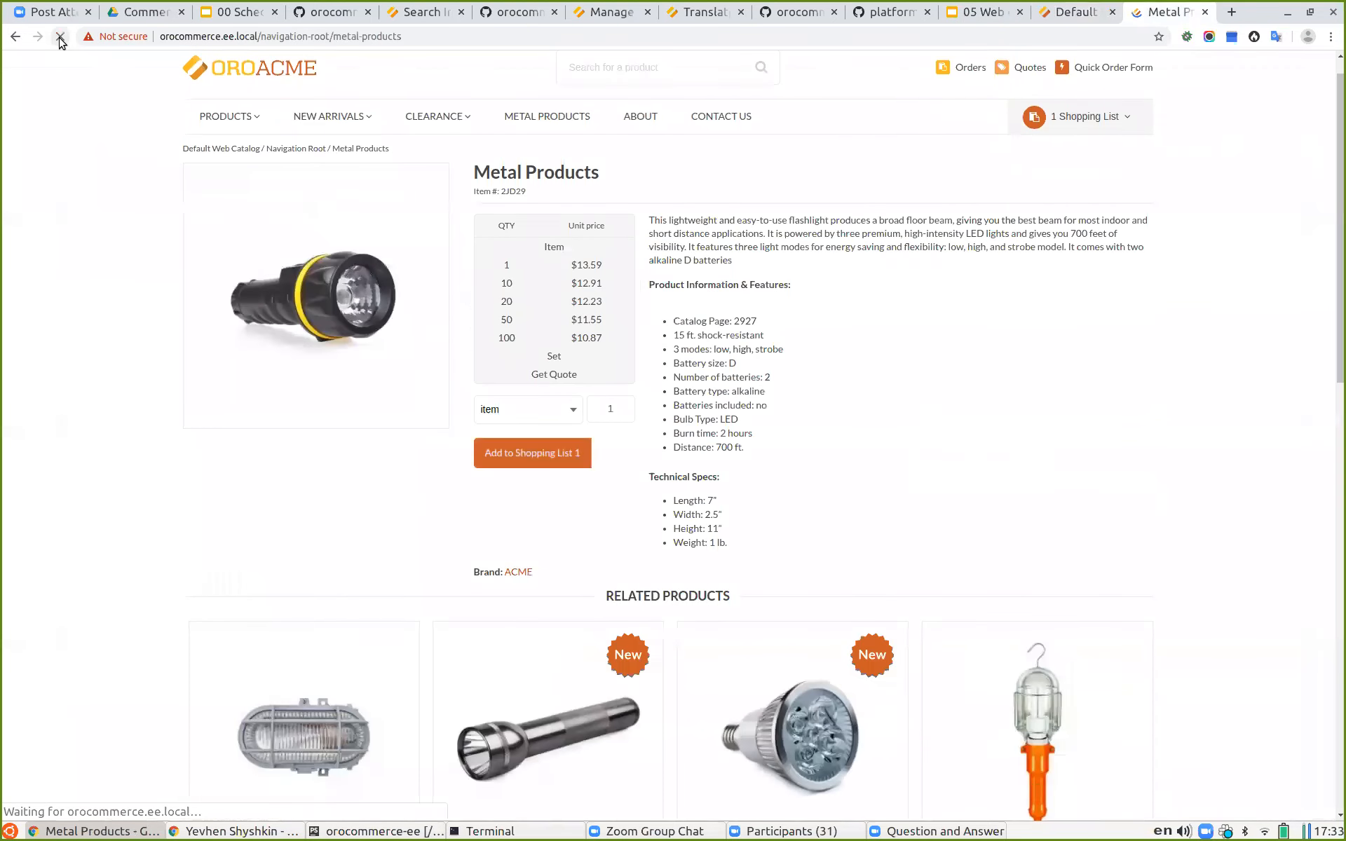
pyautogui.moveTo(416, 43); pyautogui.dragTo(50, 21)
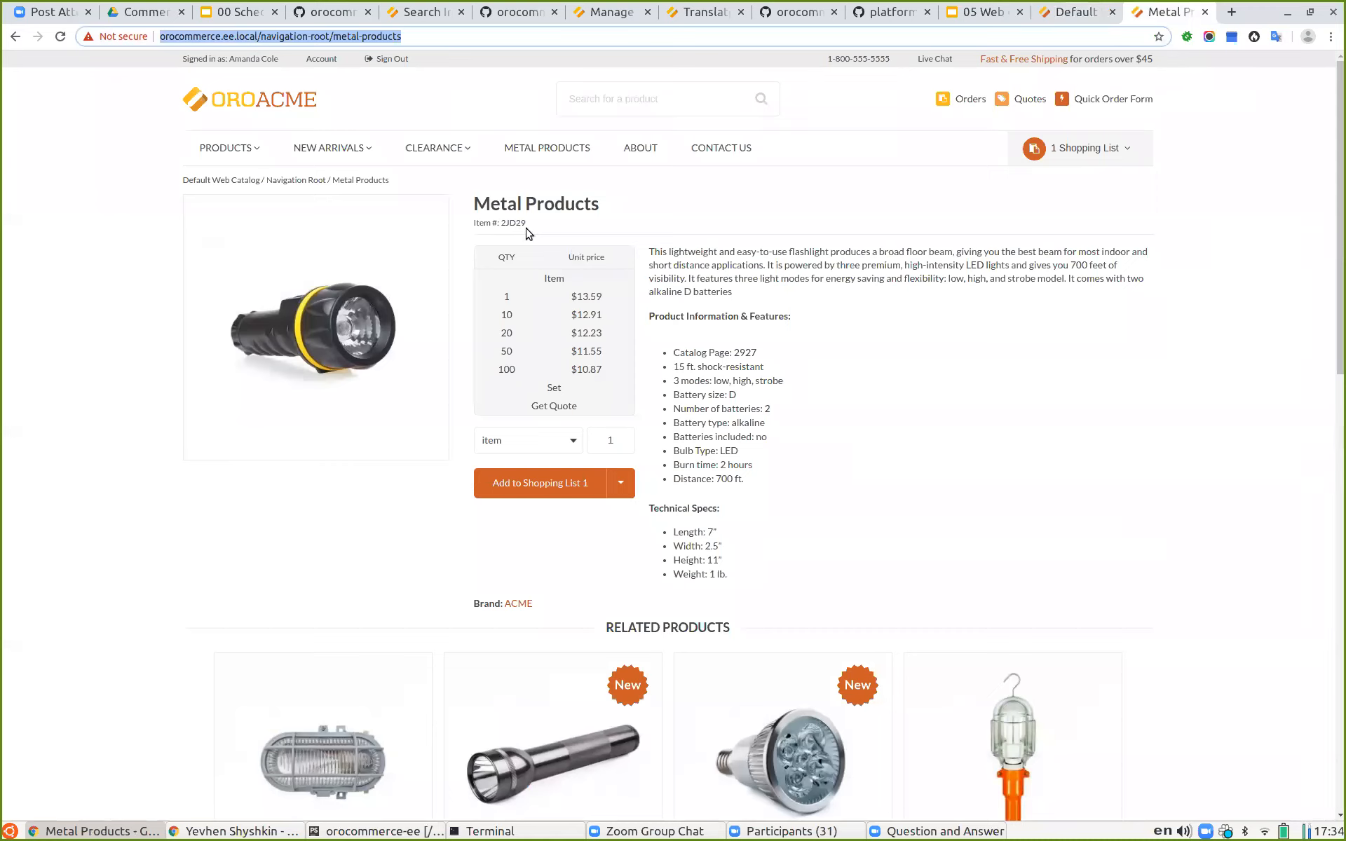
pyautogui.moveTo(602, 208); pyautogui.dragTo(477, 203)
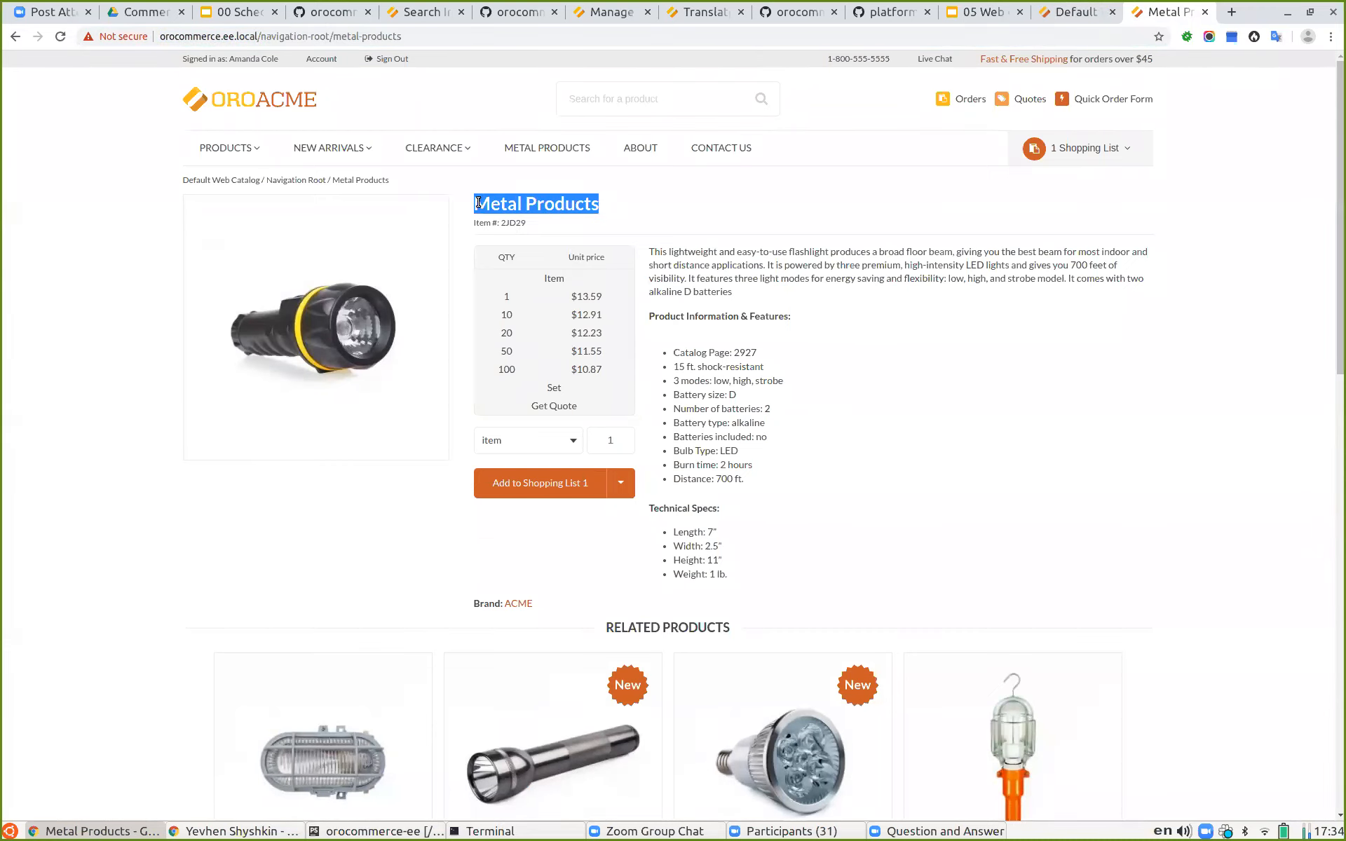
pyautogui.click(608, 204)
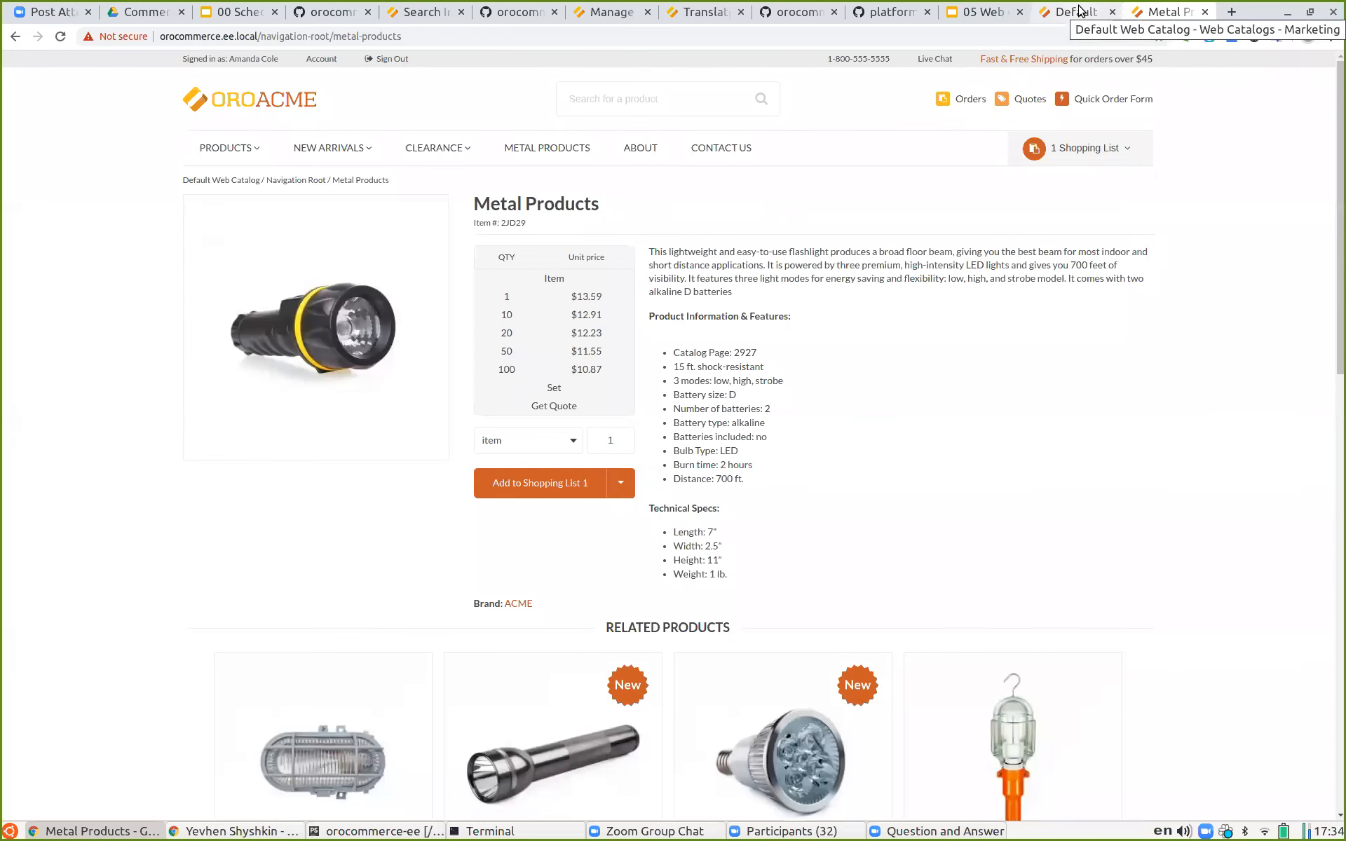
# Step: Turn off Rewrite Variant Title for the Metal Products node and save it
pyautogui.click(1097, 13)
pyautogui.scroll(2, 784, 463)
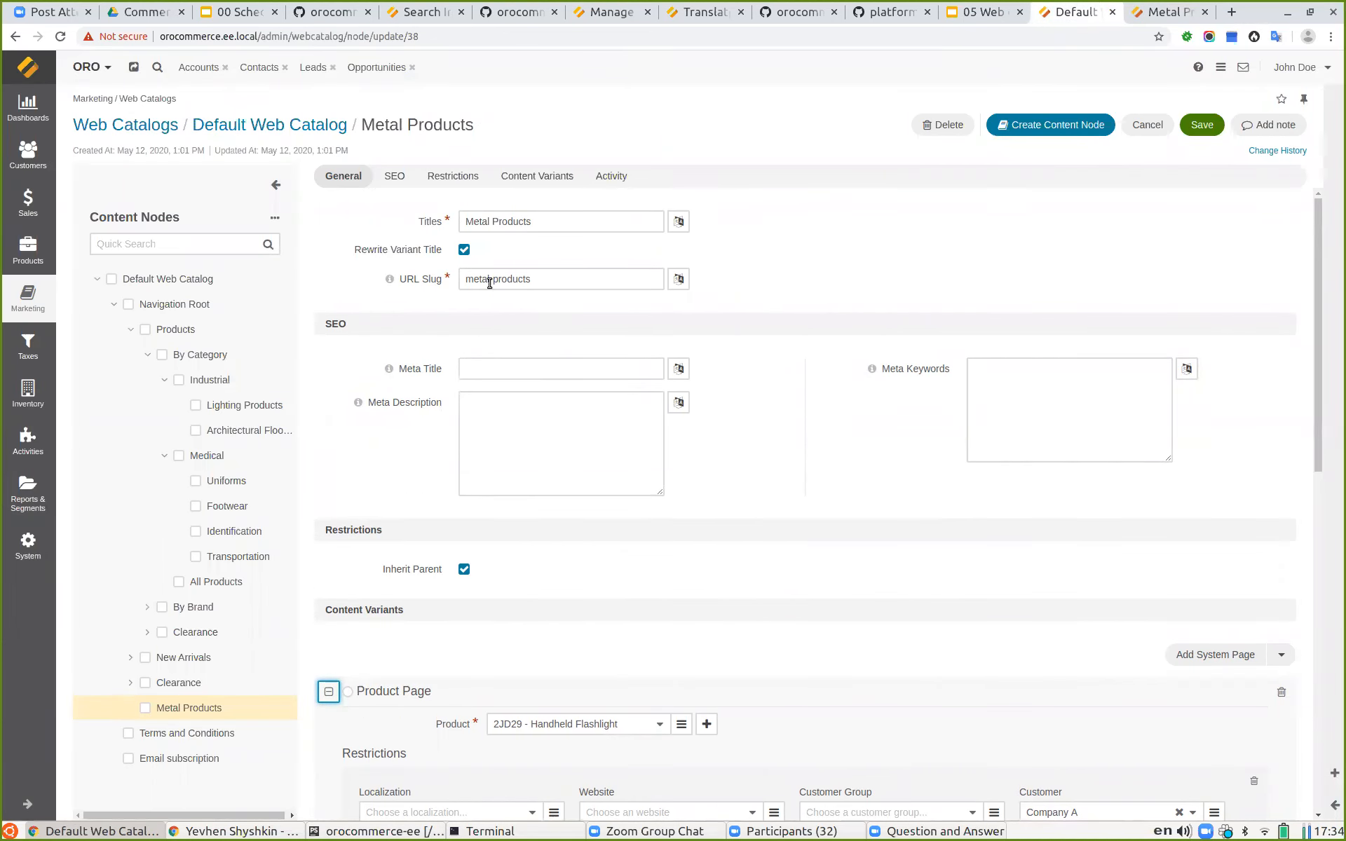
pyautogui.click(465, 249)
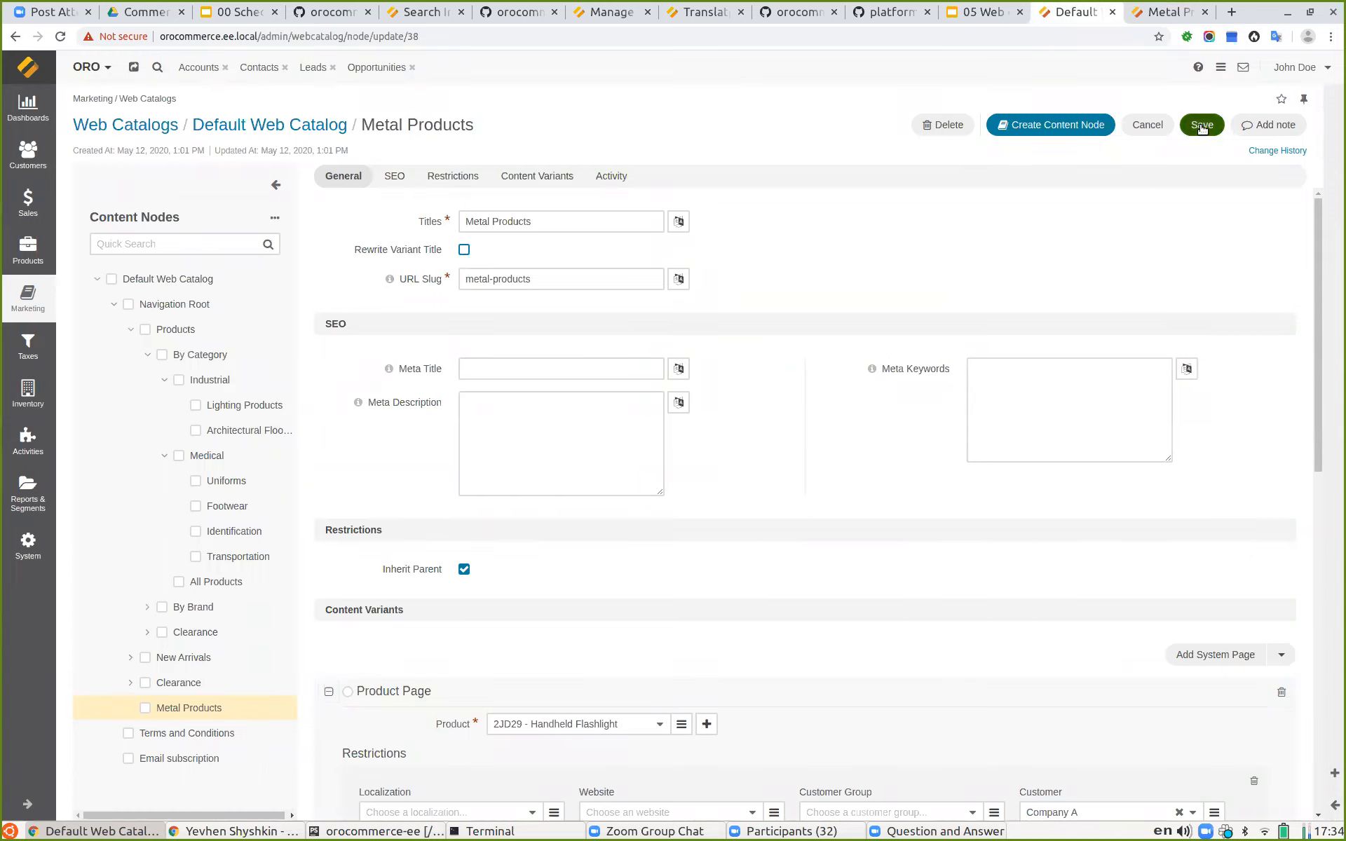
pyautogui.click(1201, 125)
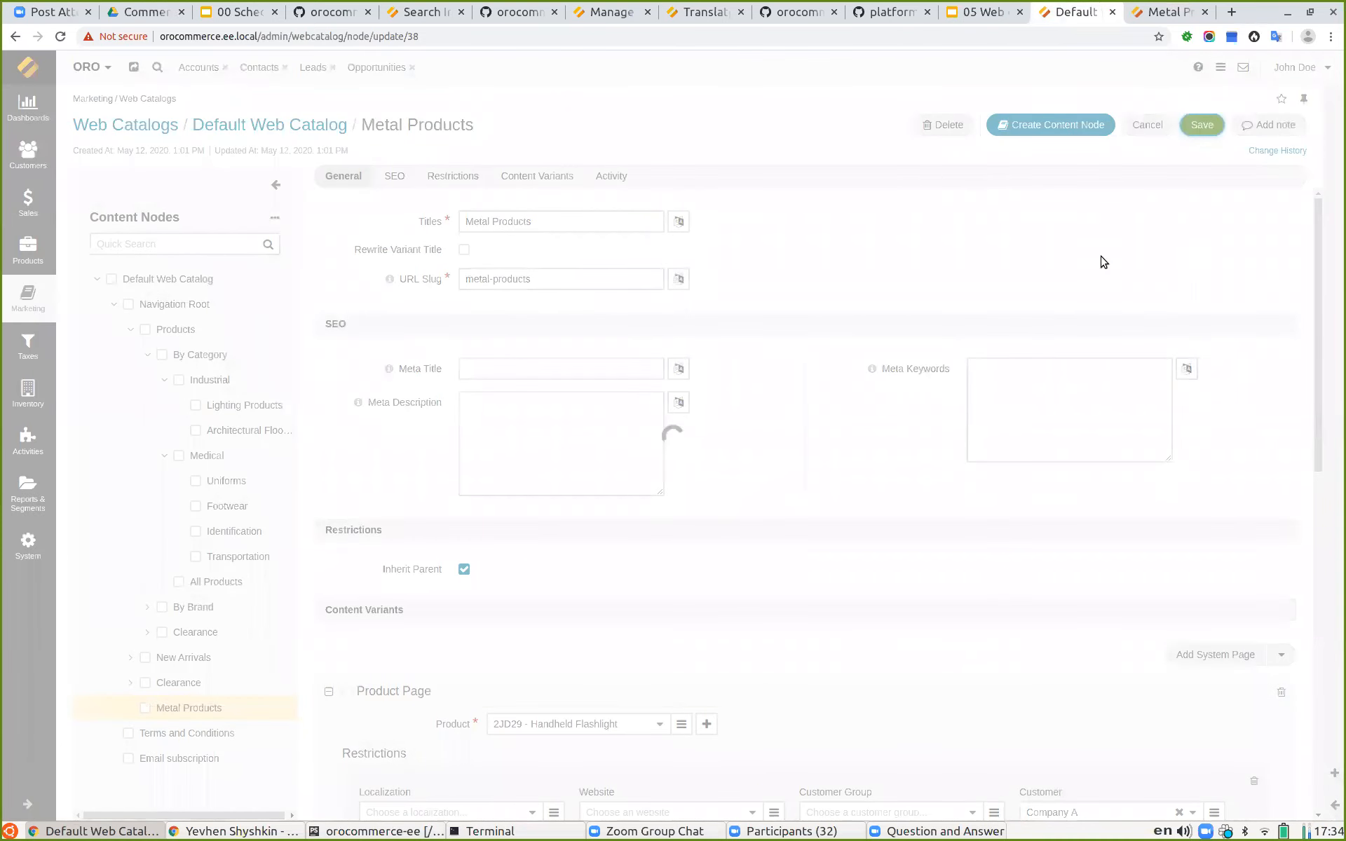
pyautogui.scroll(-3, 853, 317)
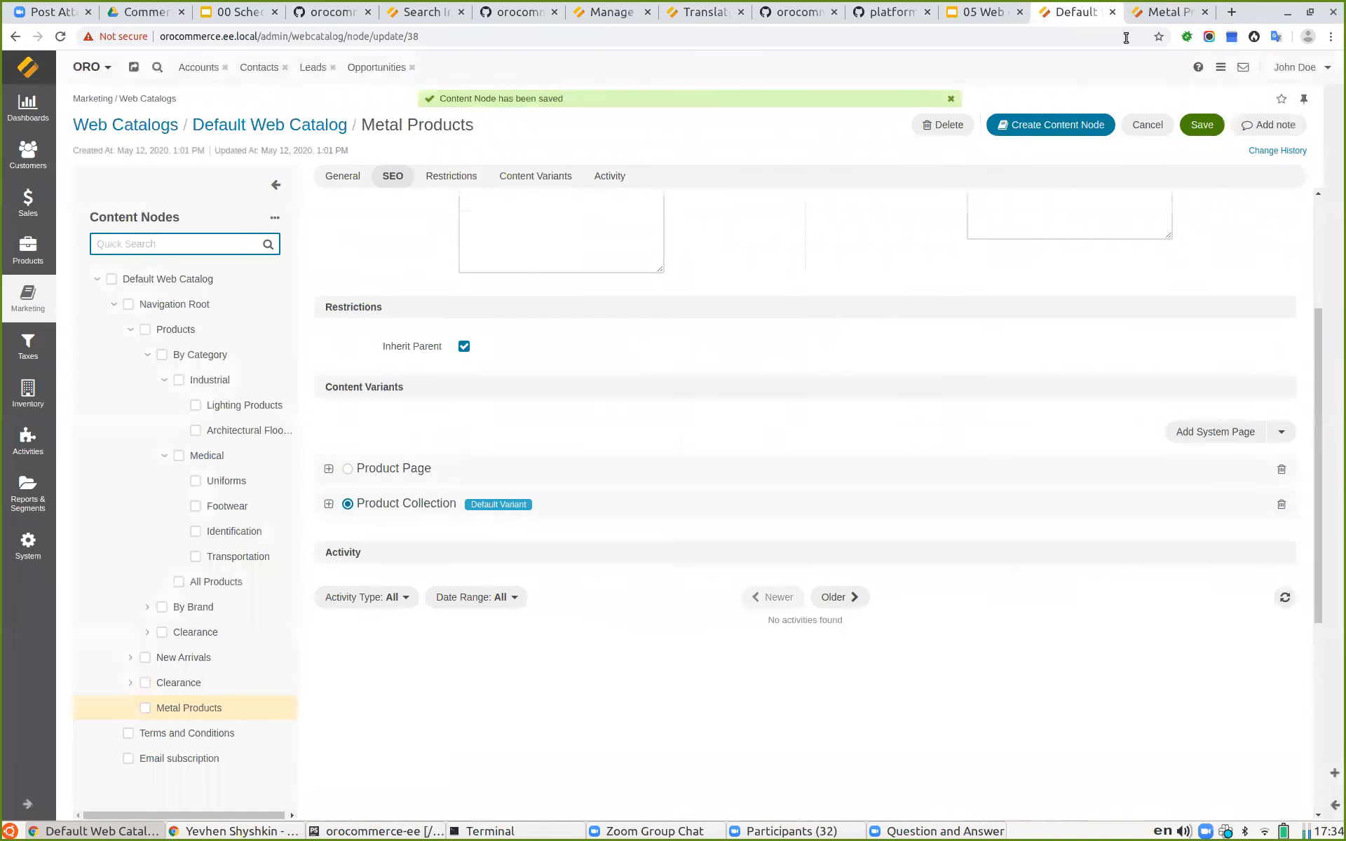
# Step: Reload the storefront Metal Products page, then sign out and open Metal Products as a guest
pyautogui.click(1165, 12)
pyautogui.click(61, 36)
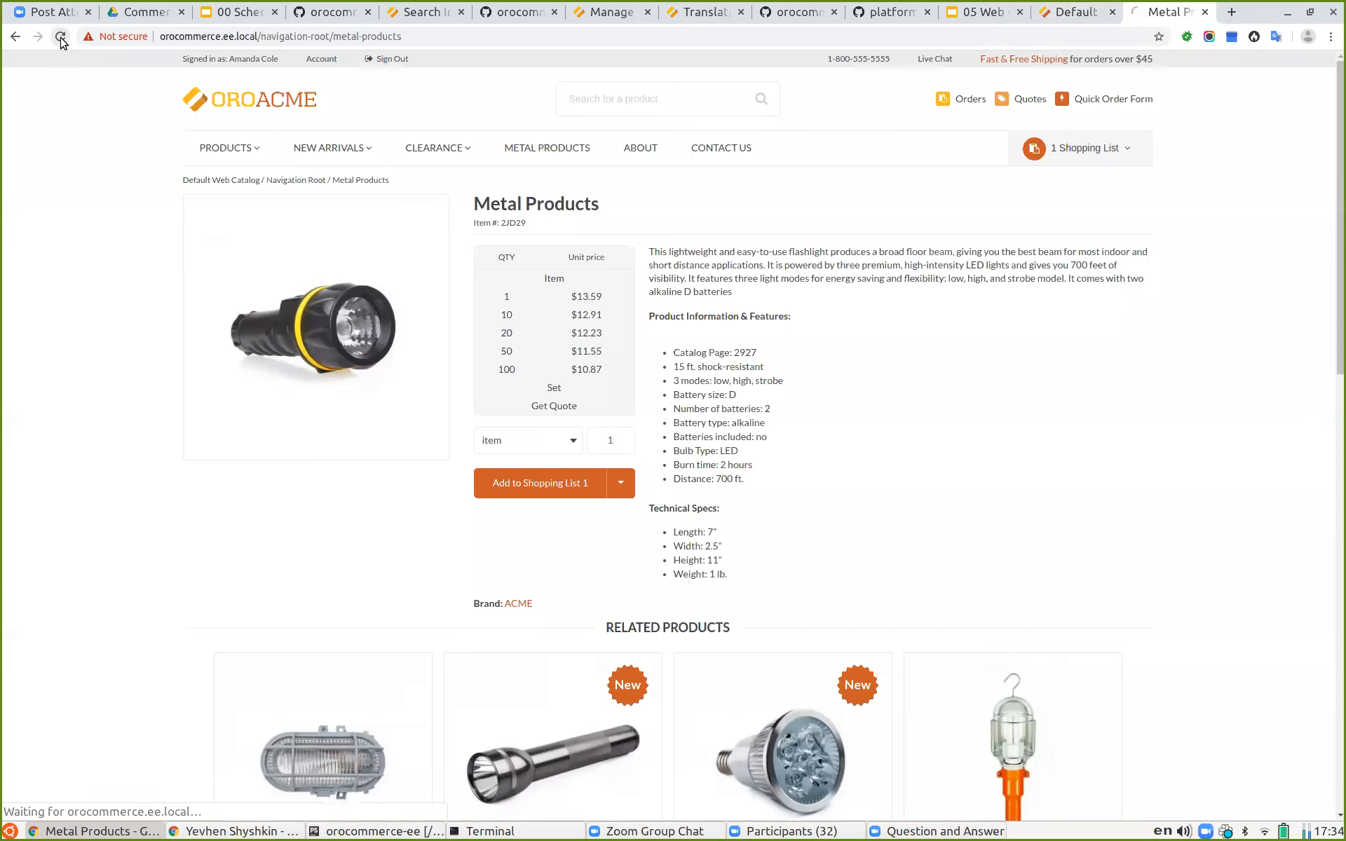
pyautogui.moveTo(637, 203); pyautogui.dragTo(469, 206)
pyautogui.click(505, 205)
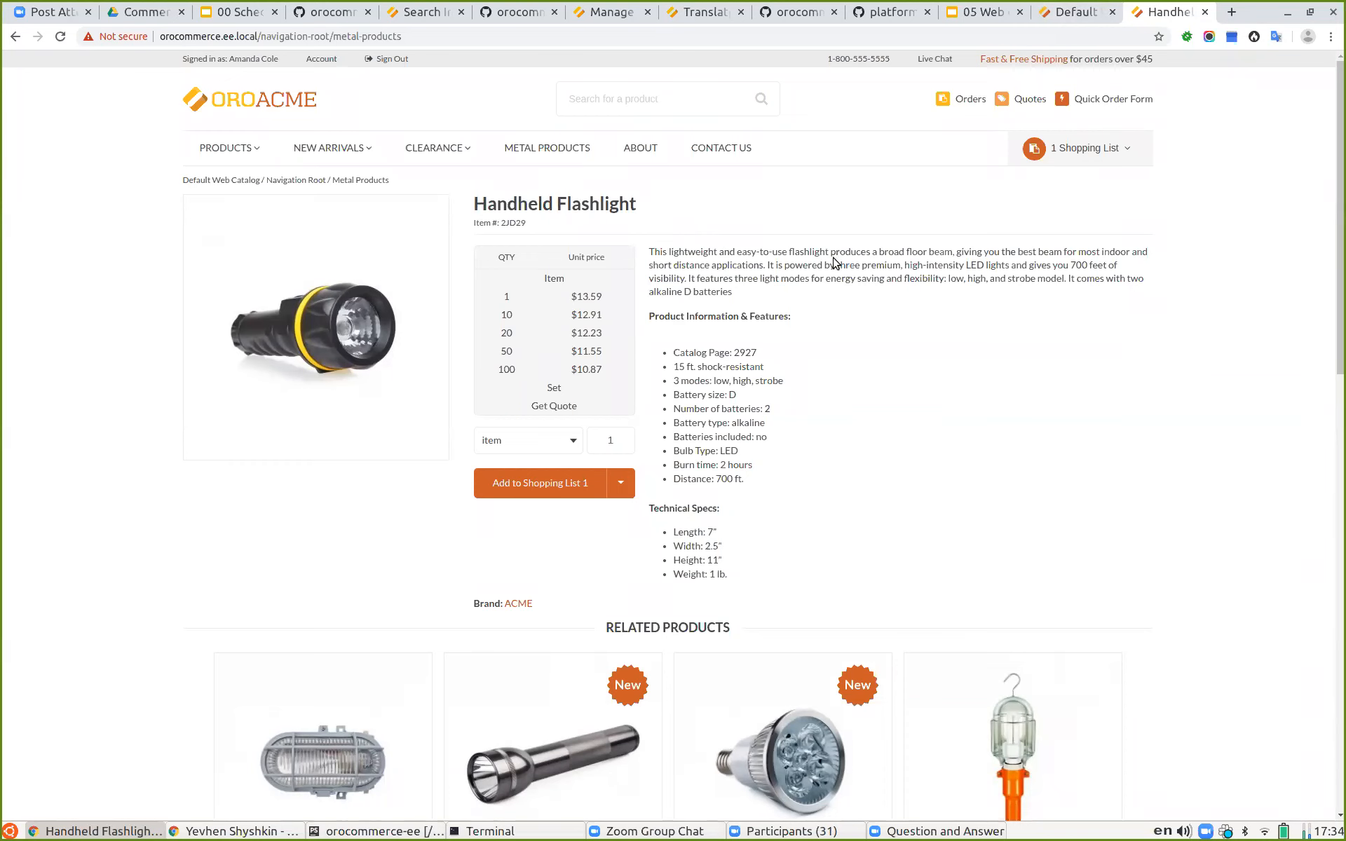
pyautogui.click(386, 59)
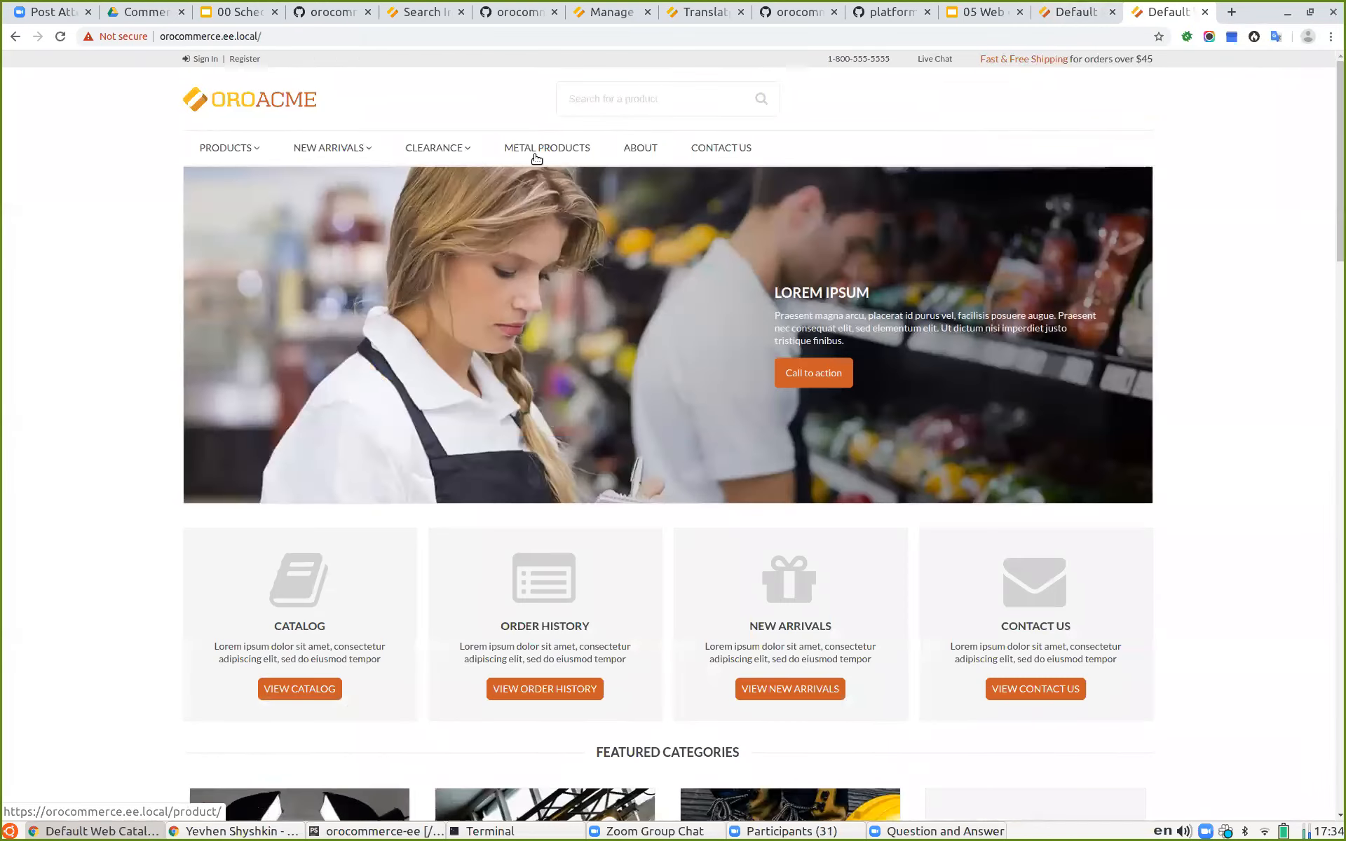
pyautogui.click(535, 155)
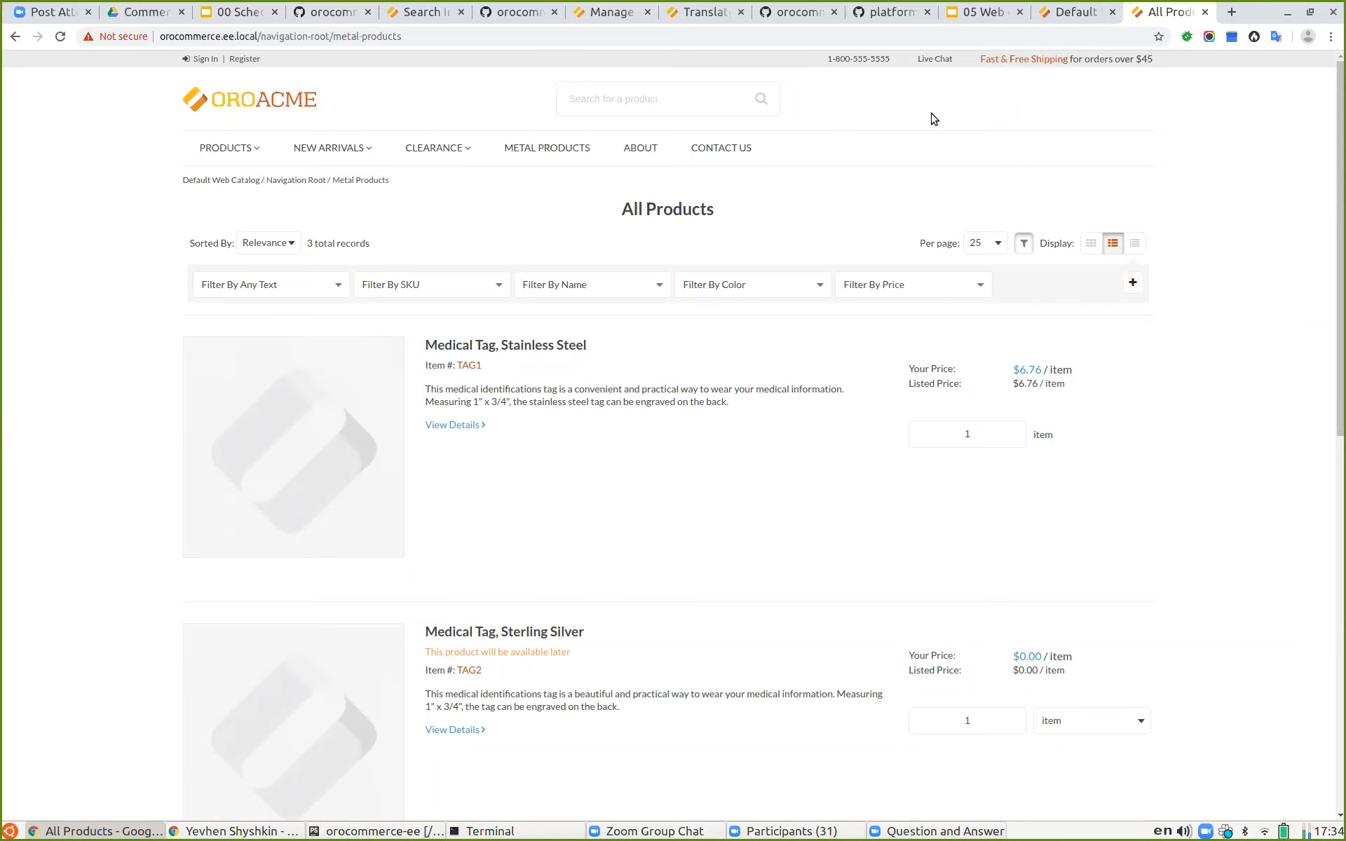
# Step: Review the Web Catalog Variants slides and open the documentation on creating your own content variant
pyautogui.click(975, 13)
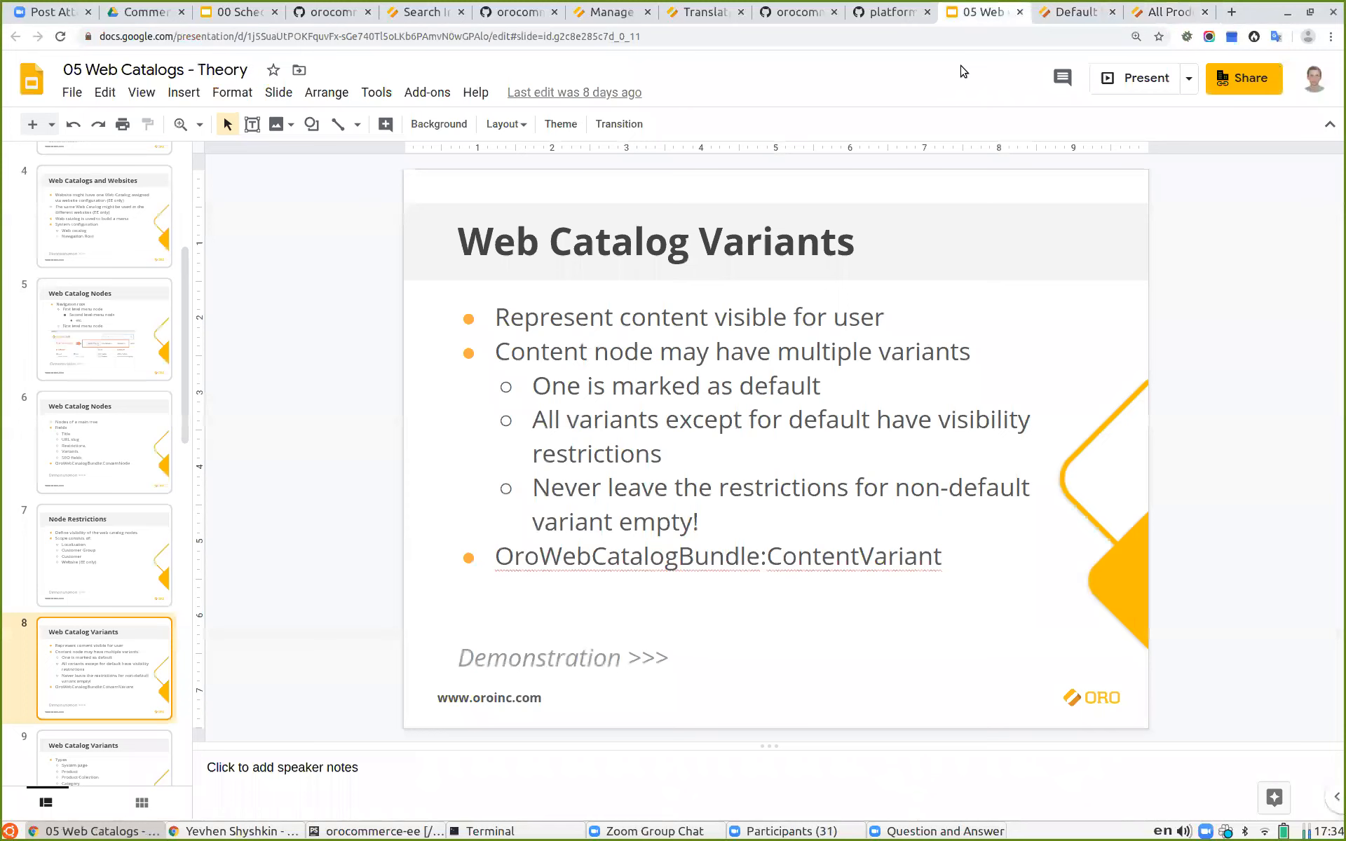
pyautogui.scroll(-2, 112, 575)
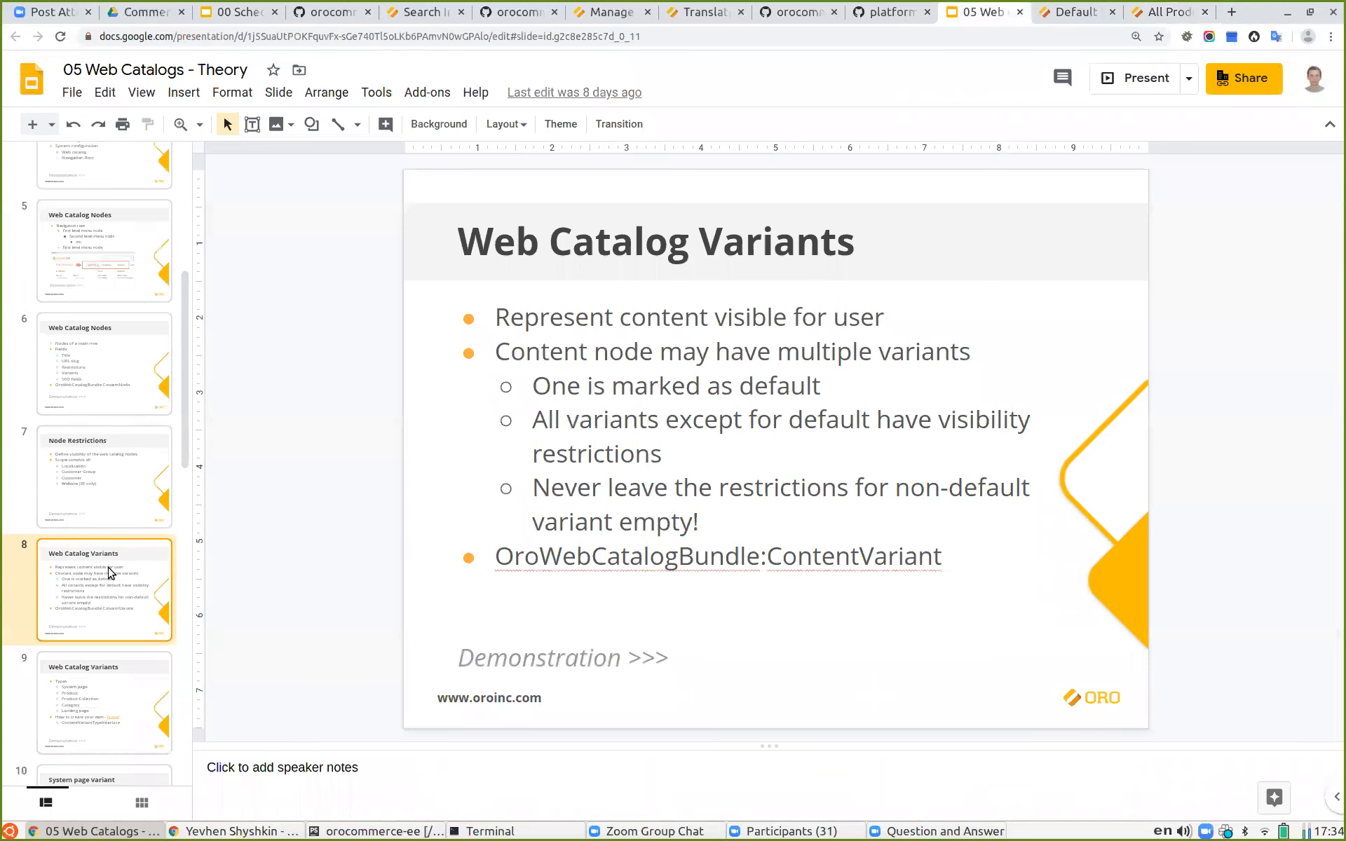
pyautogui.click(110, 618)
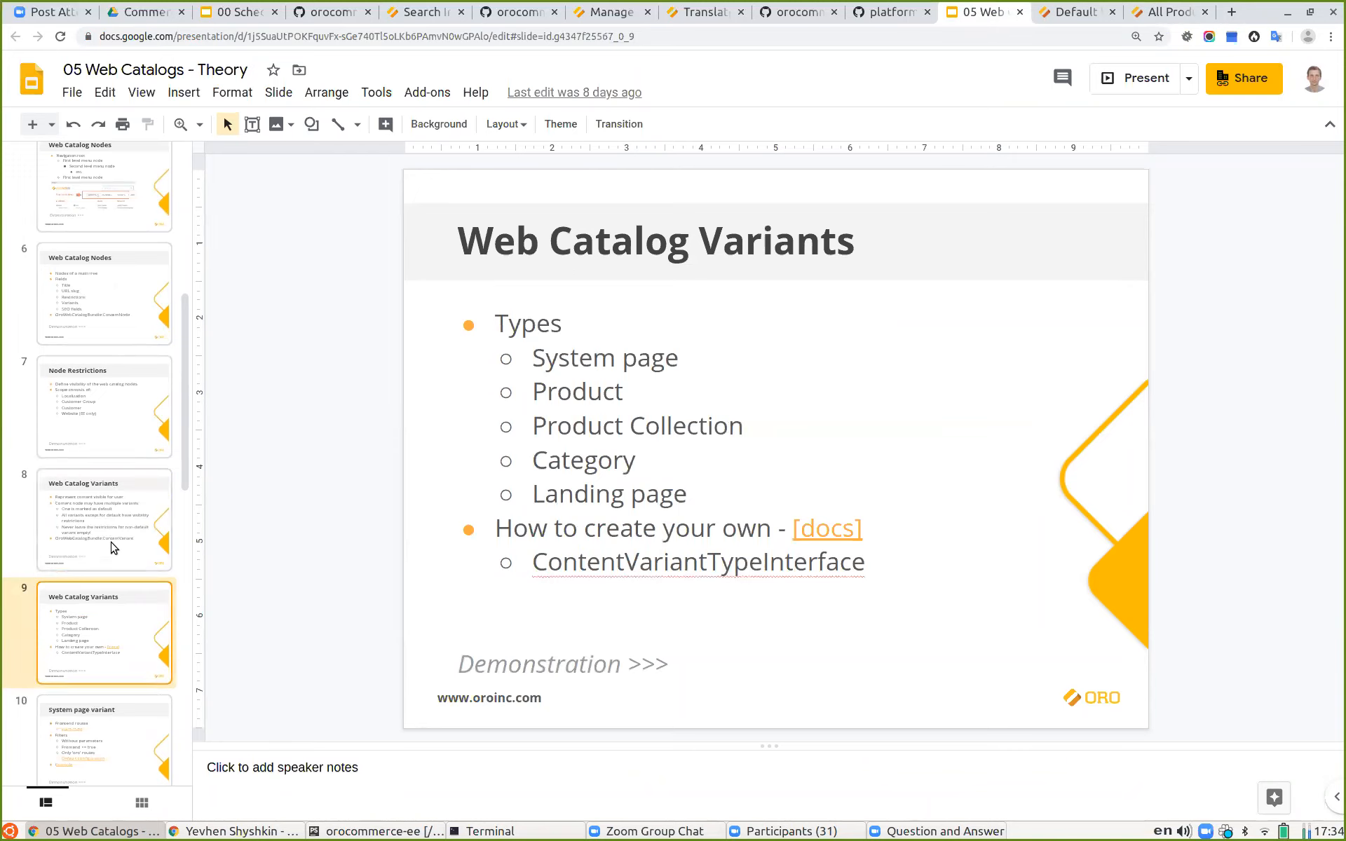
pyautogui.scroll(-1, 112, 546)
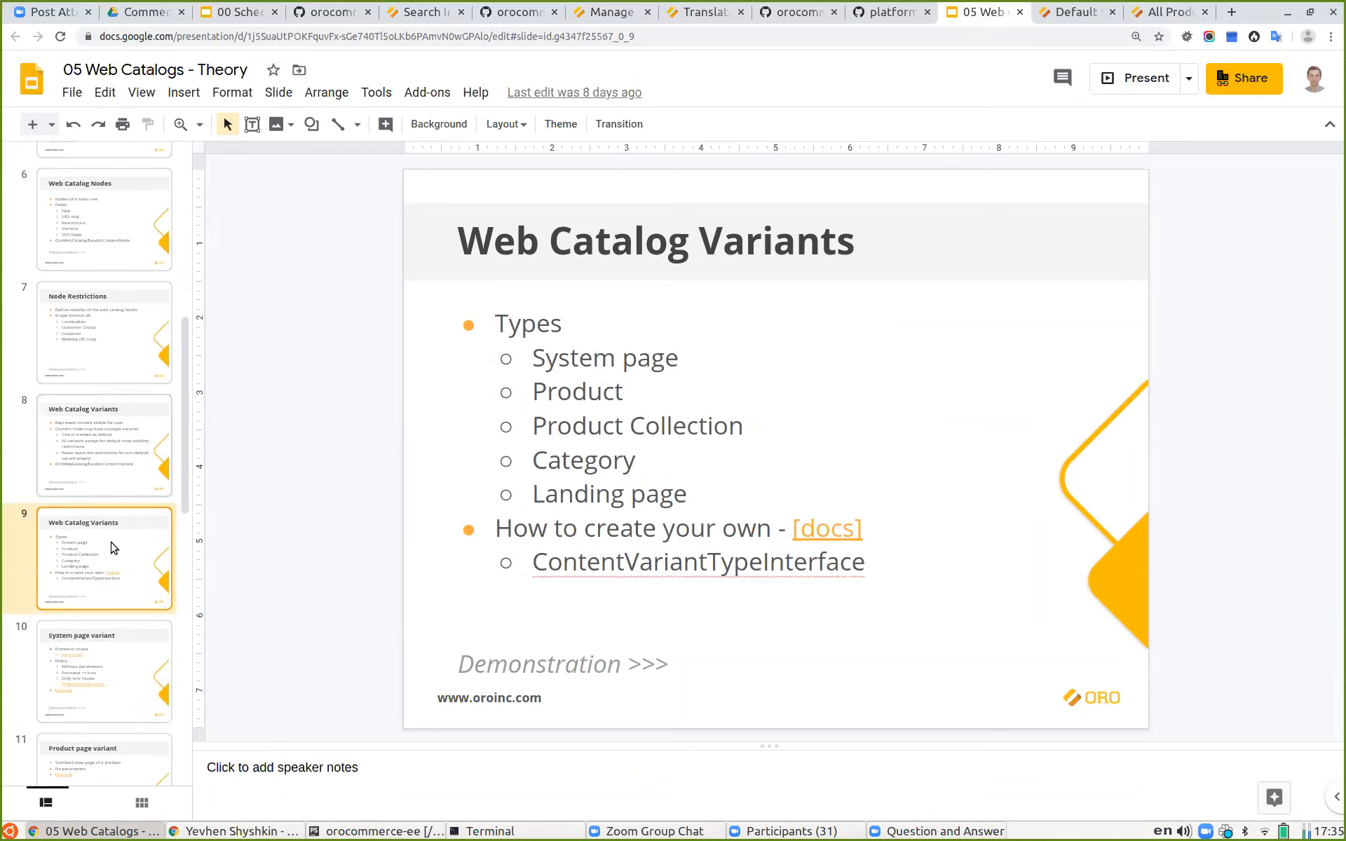
pyautogui.click(1126, 75)
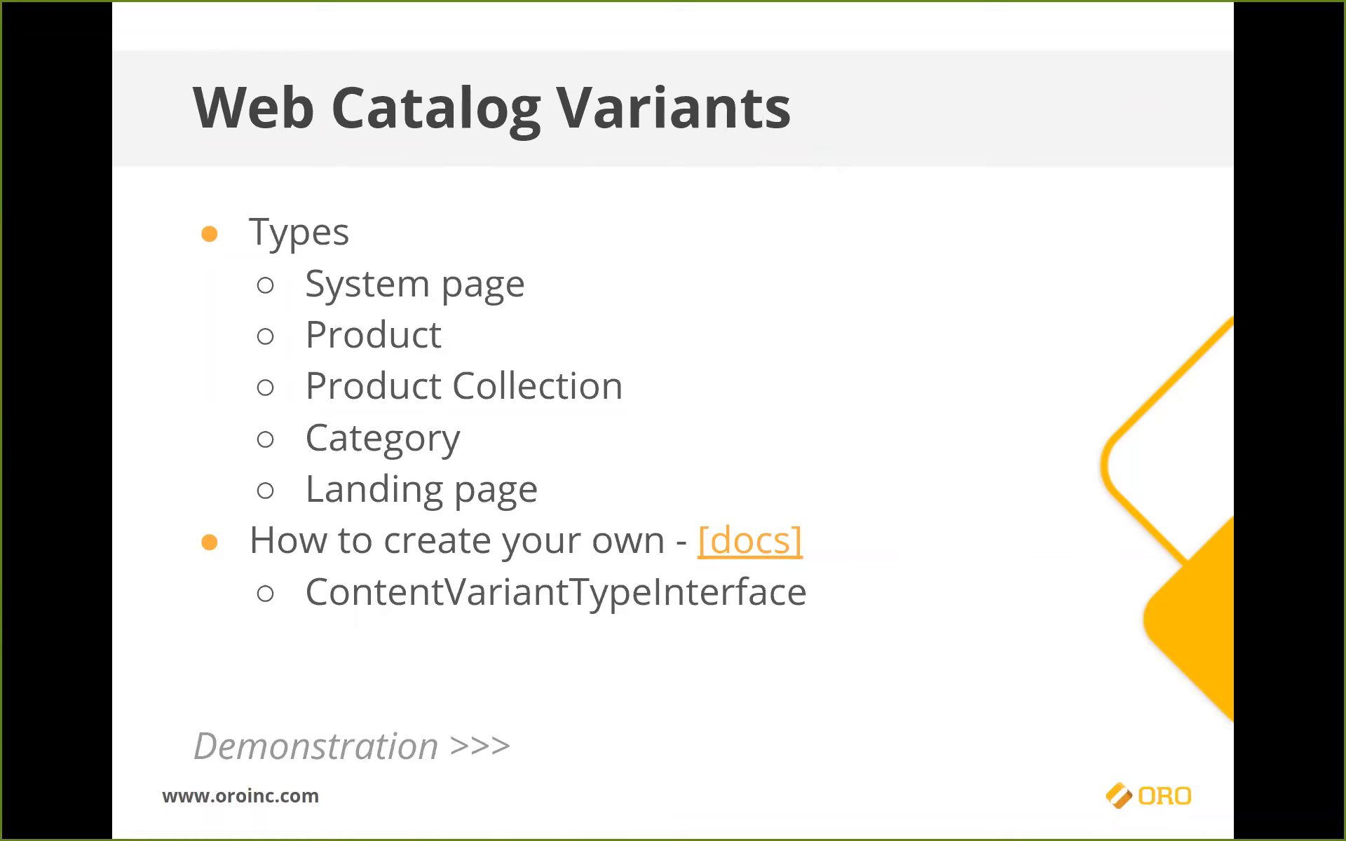
pyautogui.click(721, 552)
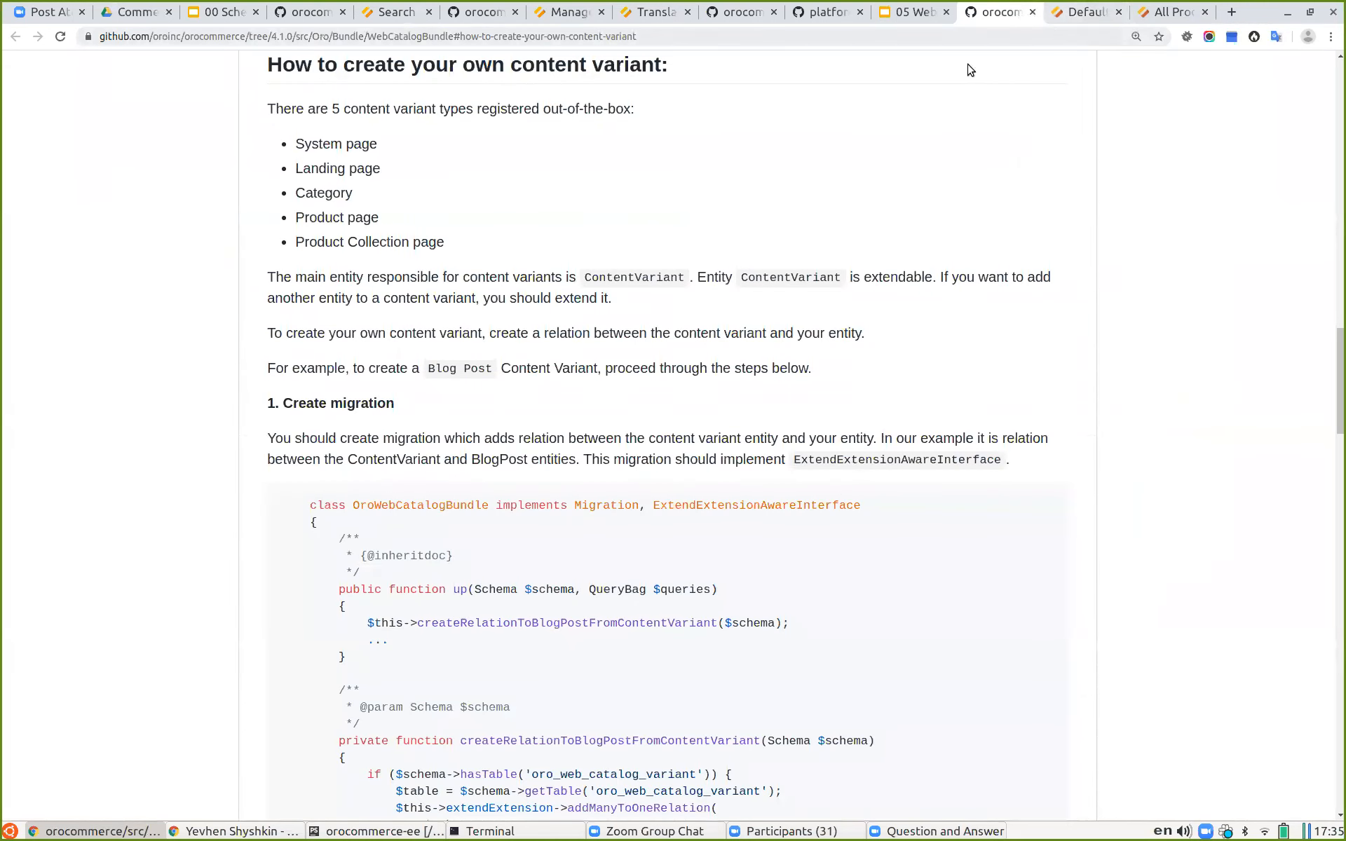
# Step: Create a new content node under Navigation Root titled Favorite Products
pyautogui.click(1076, 14)
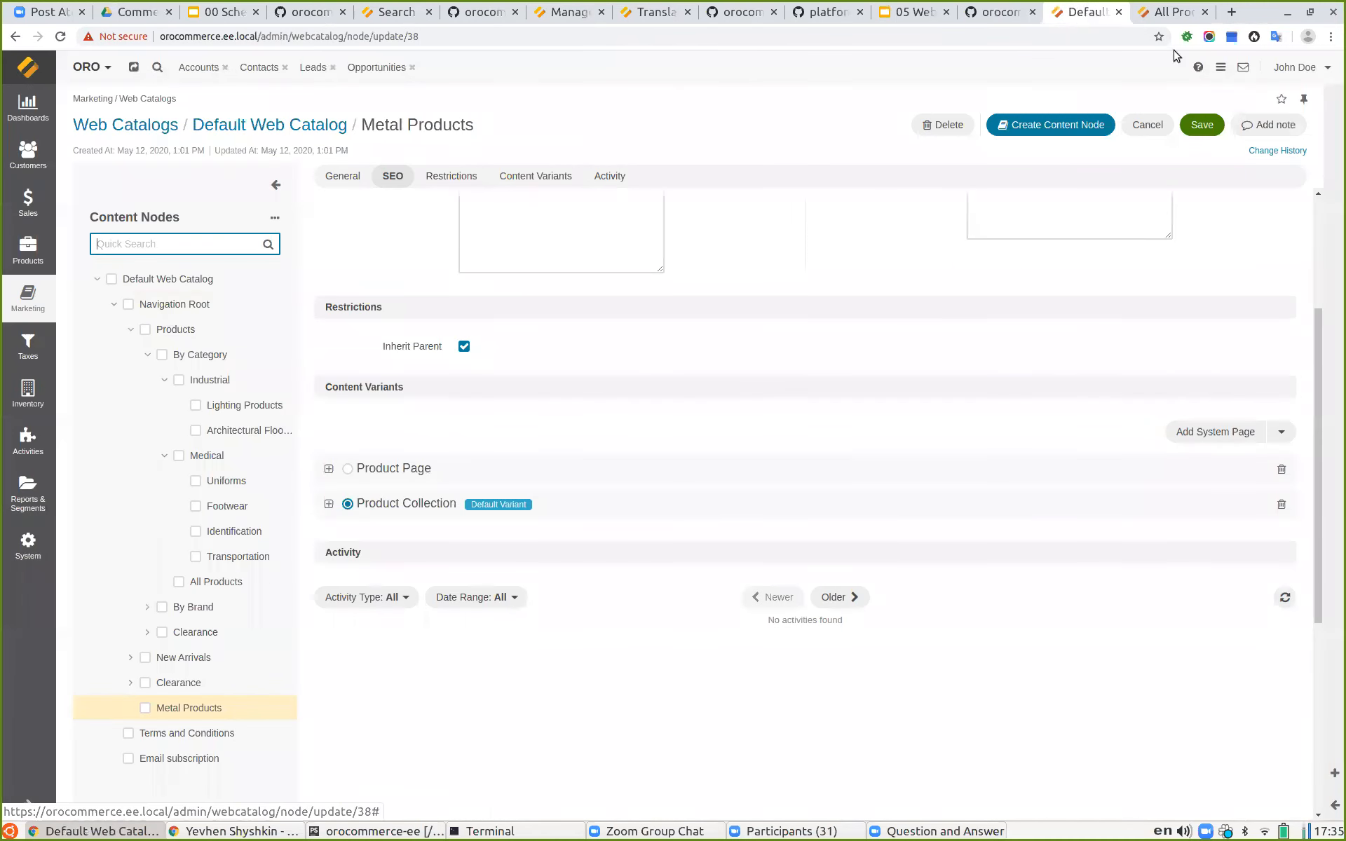
pyautogui.click(131, 330)
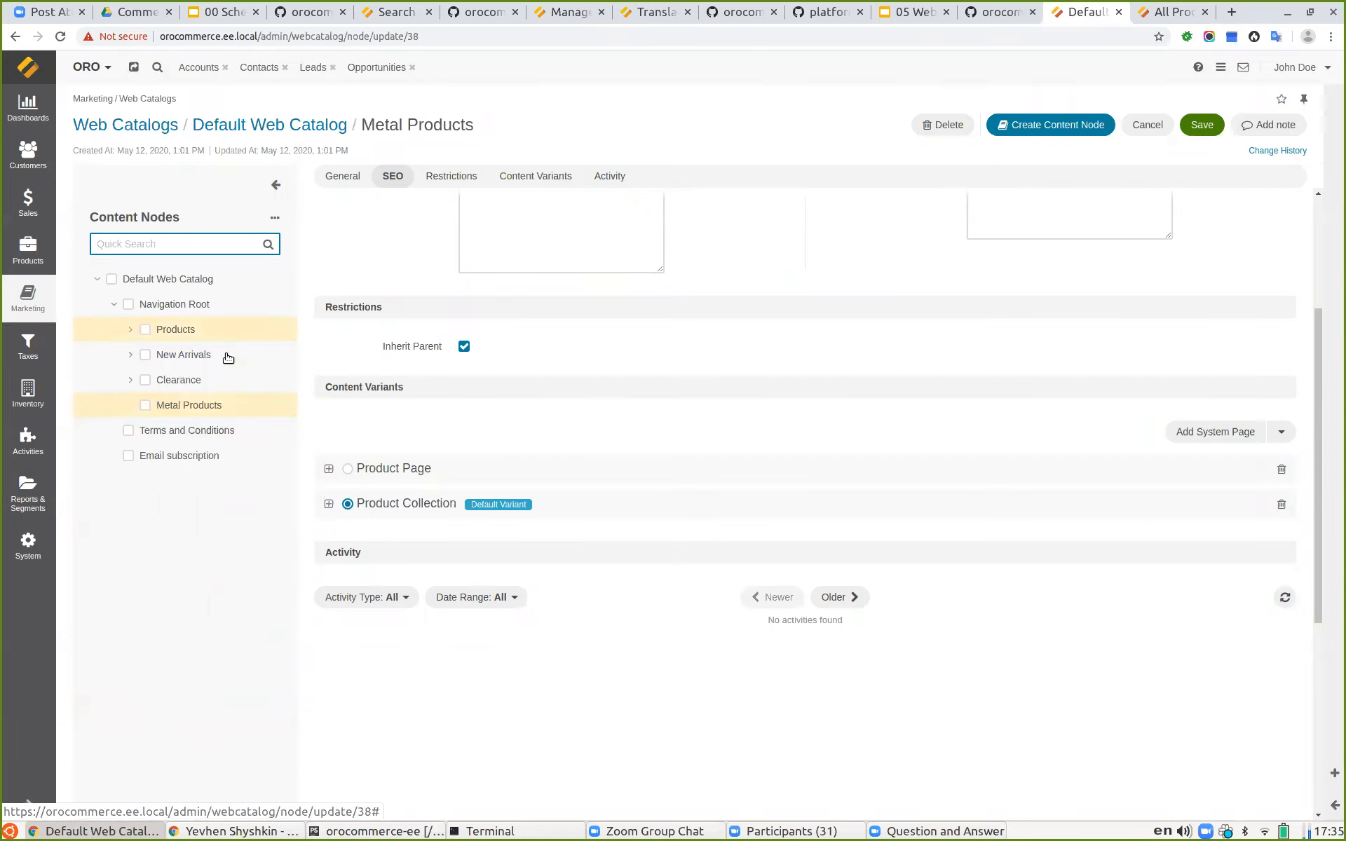
pyautogui.click(174, 309)
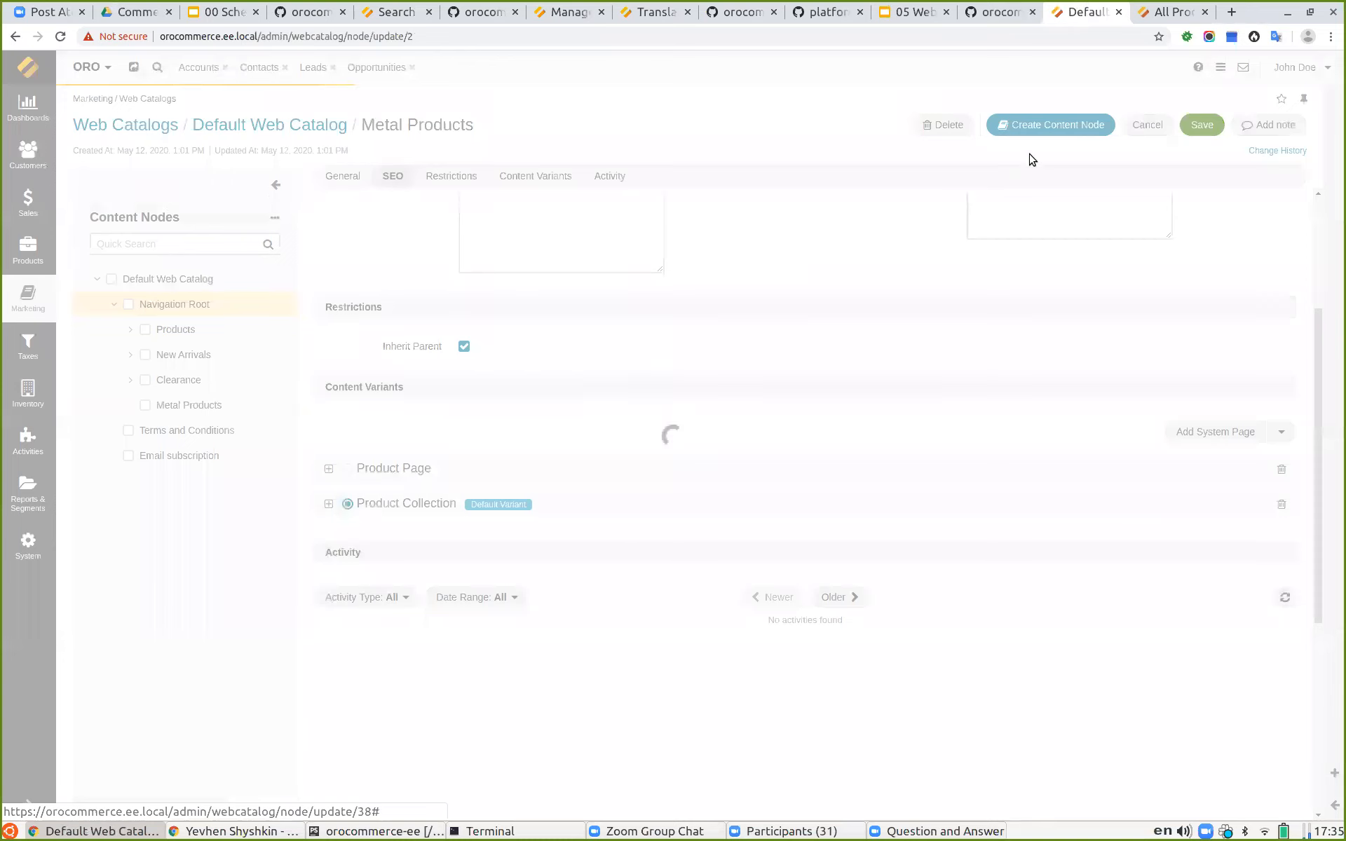
pyautogui.click(1026, 125)
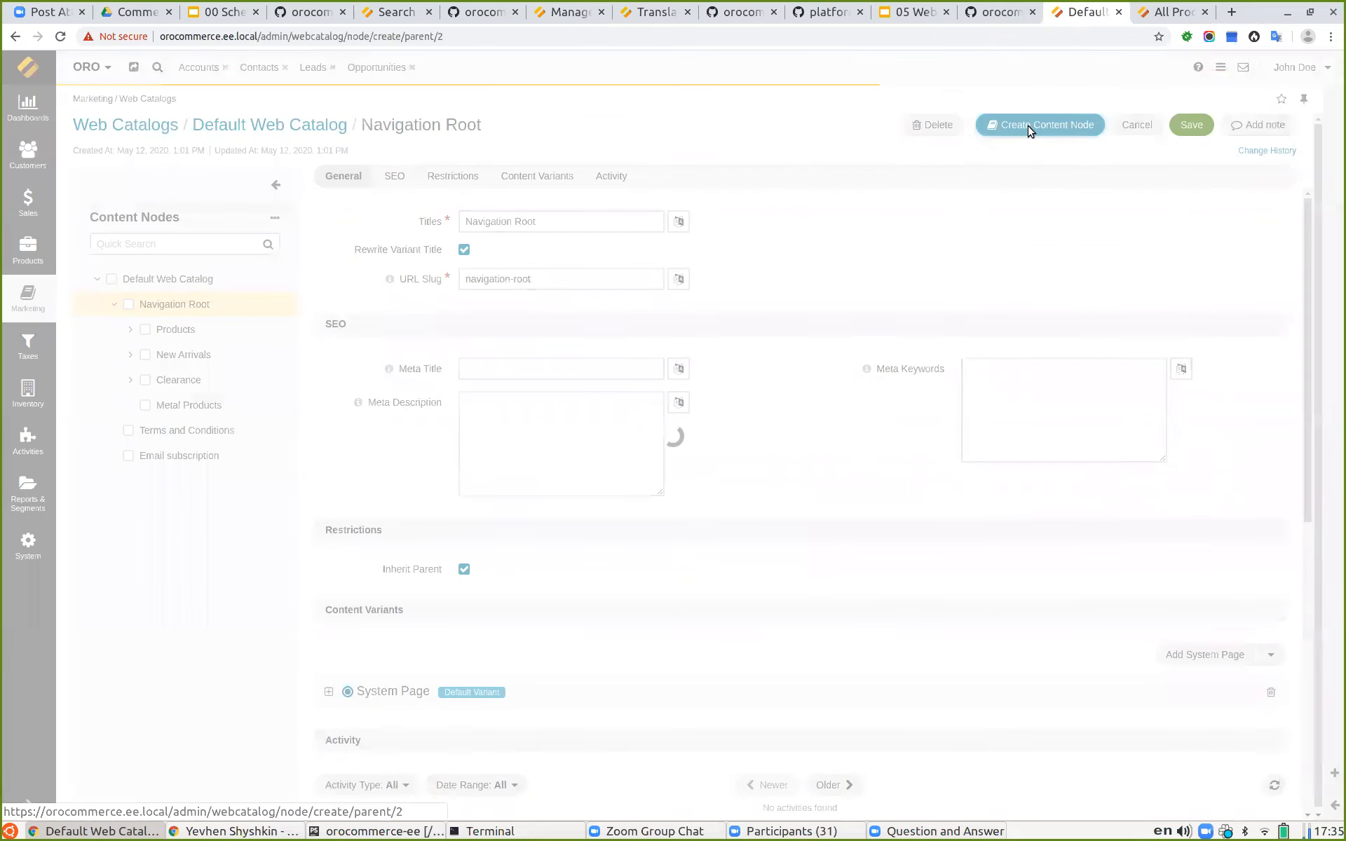
pyautogui.click(492, 224)
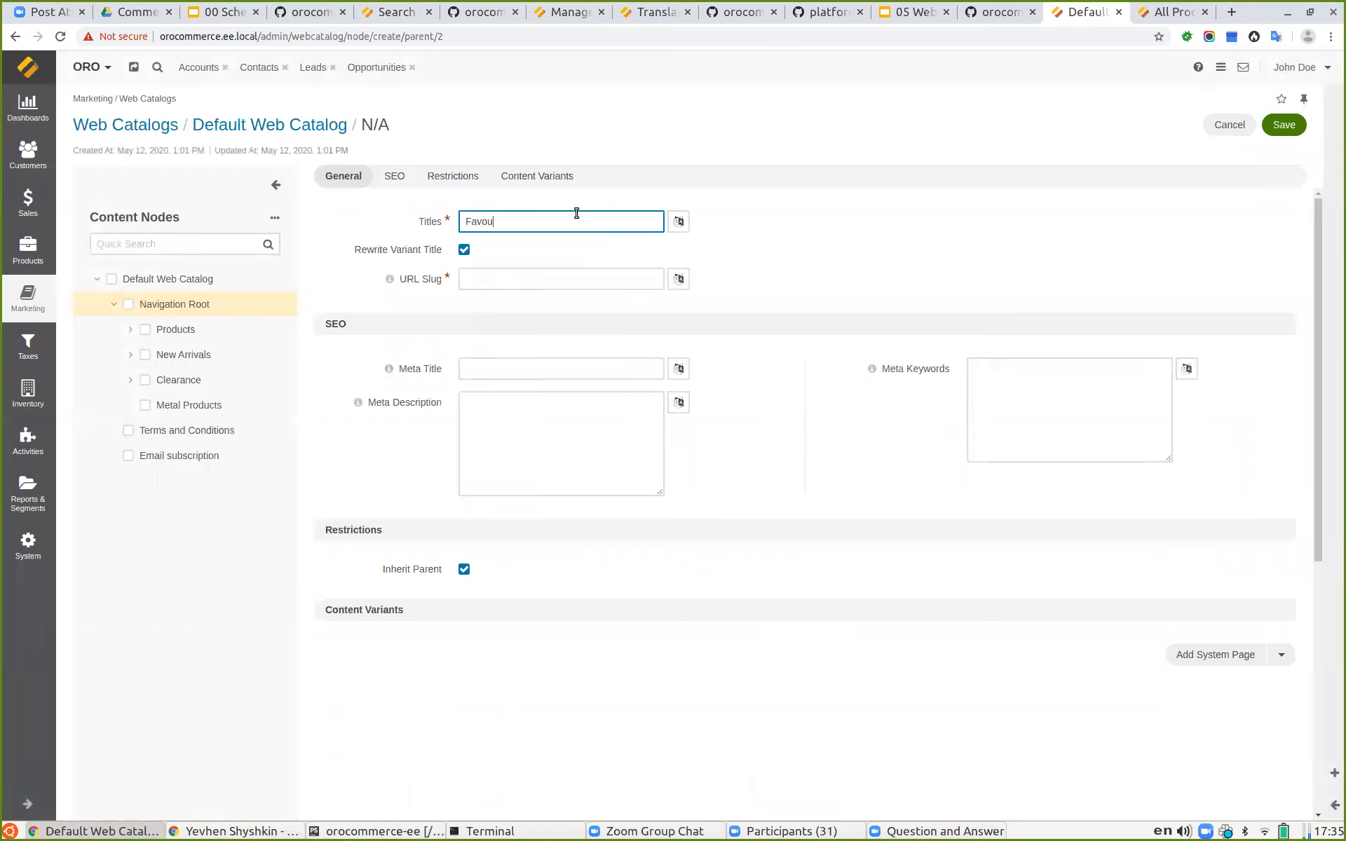
pyautogui.rightClick(500, 221)
pyautogui.click(524, 227)
pyautogui.click(781, 267)
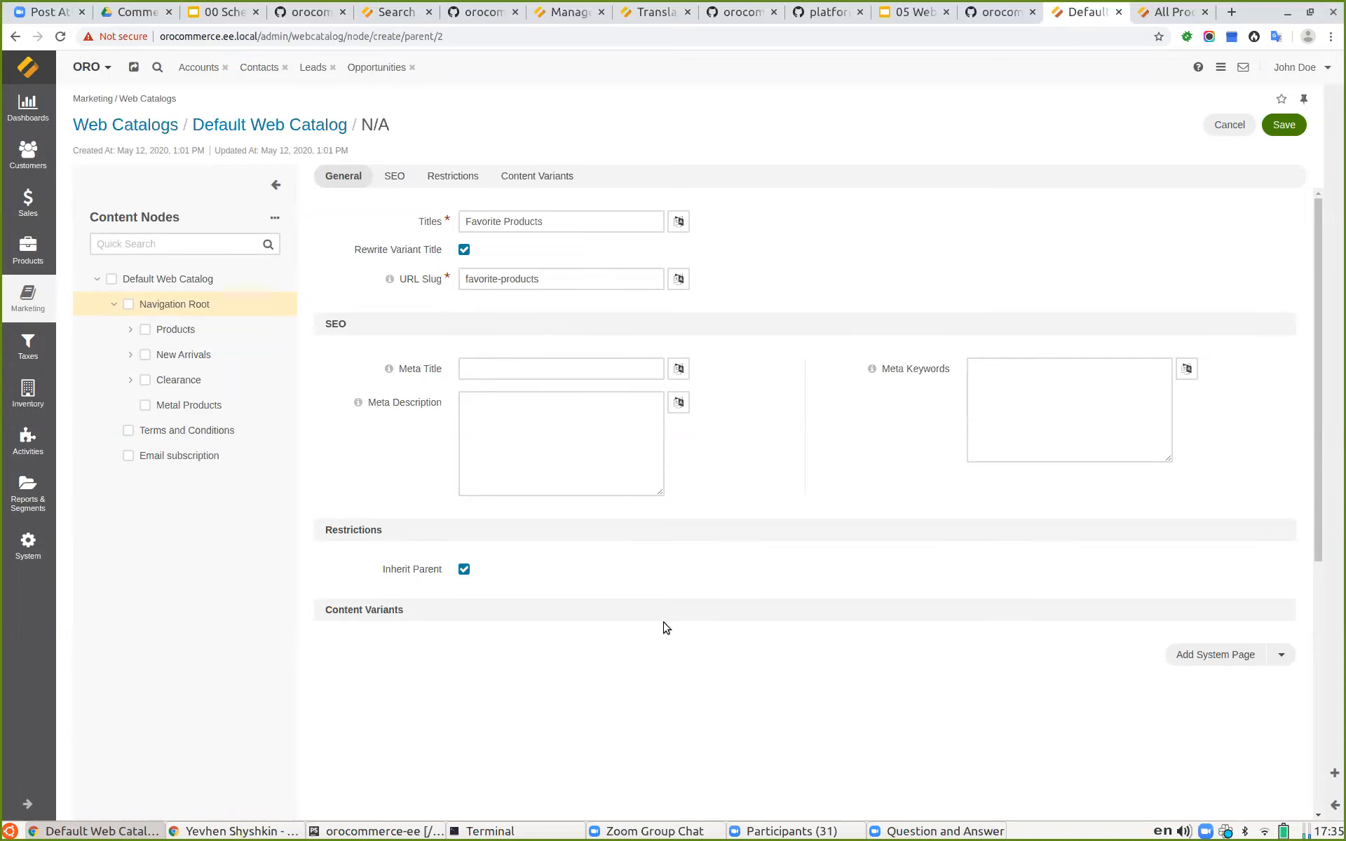
# Step: Review the System page variant slide and the default route filter configuration in the form type code
pyautogui.scroll(-2, 435, 568)
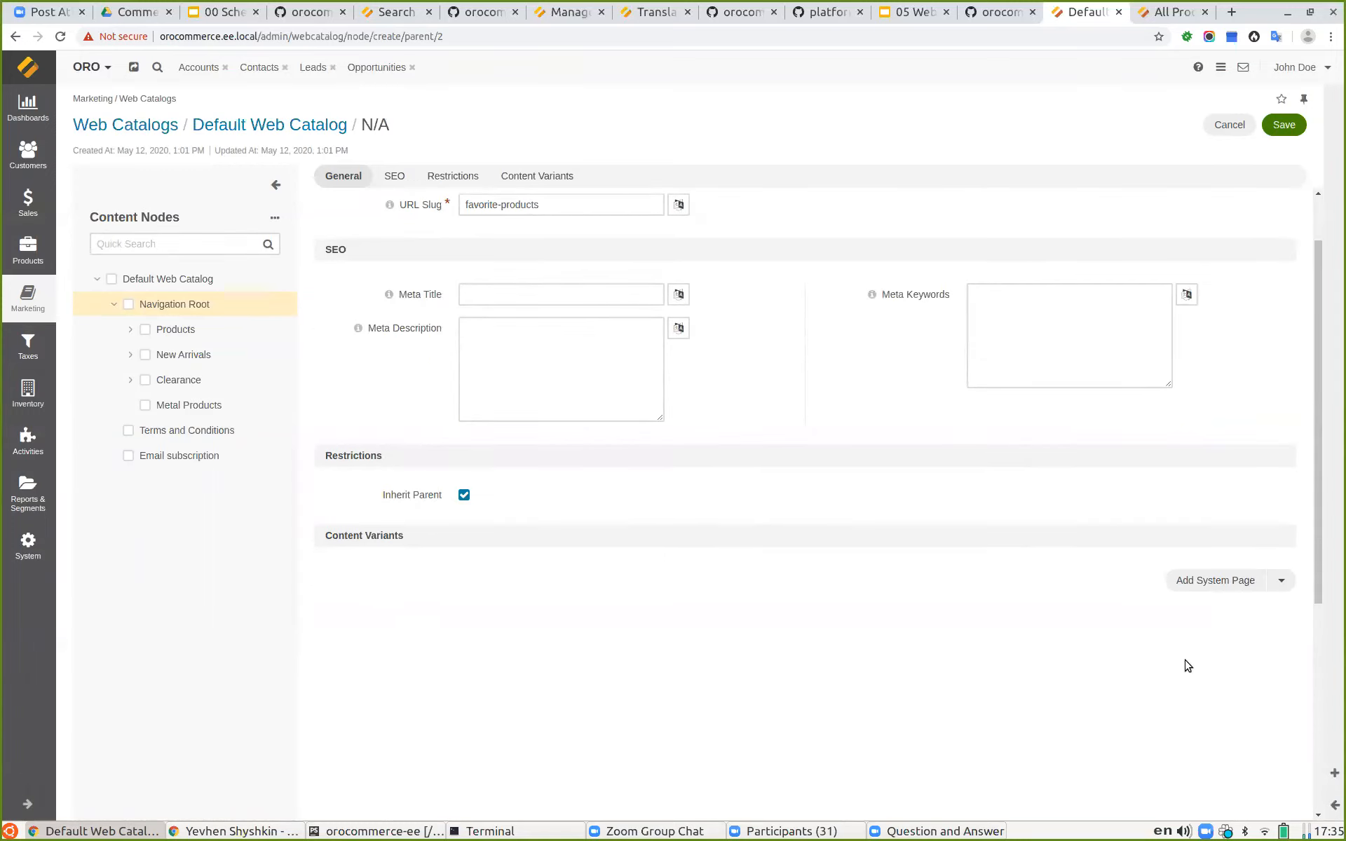
pyautogui.click(918, 16)
pyautogui.click(803, 94)
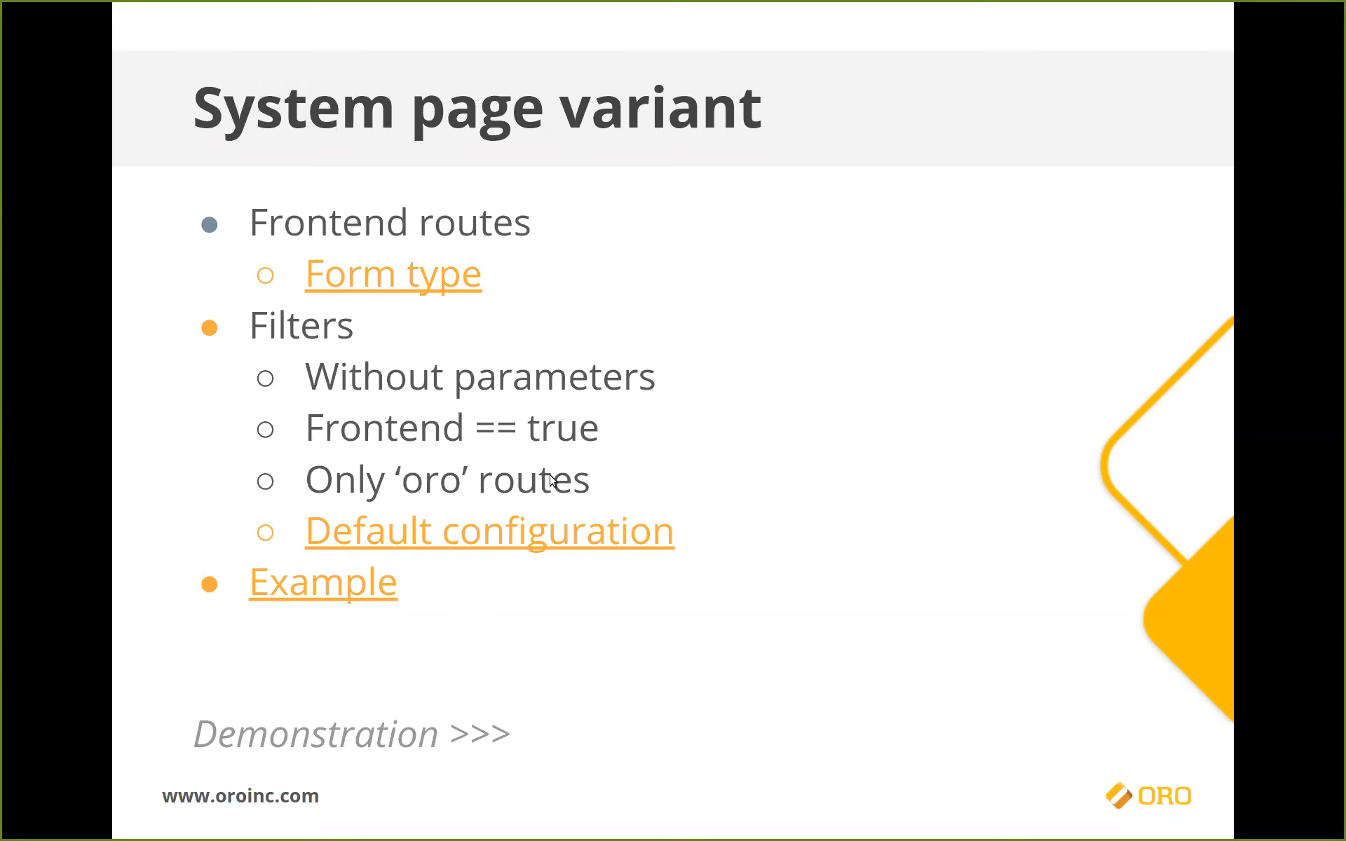
pyautogui.click(524, 547)
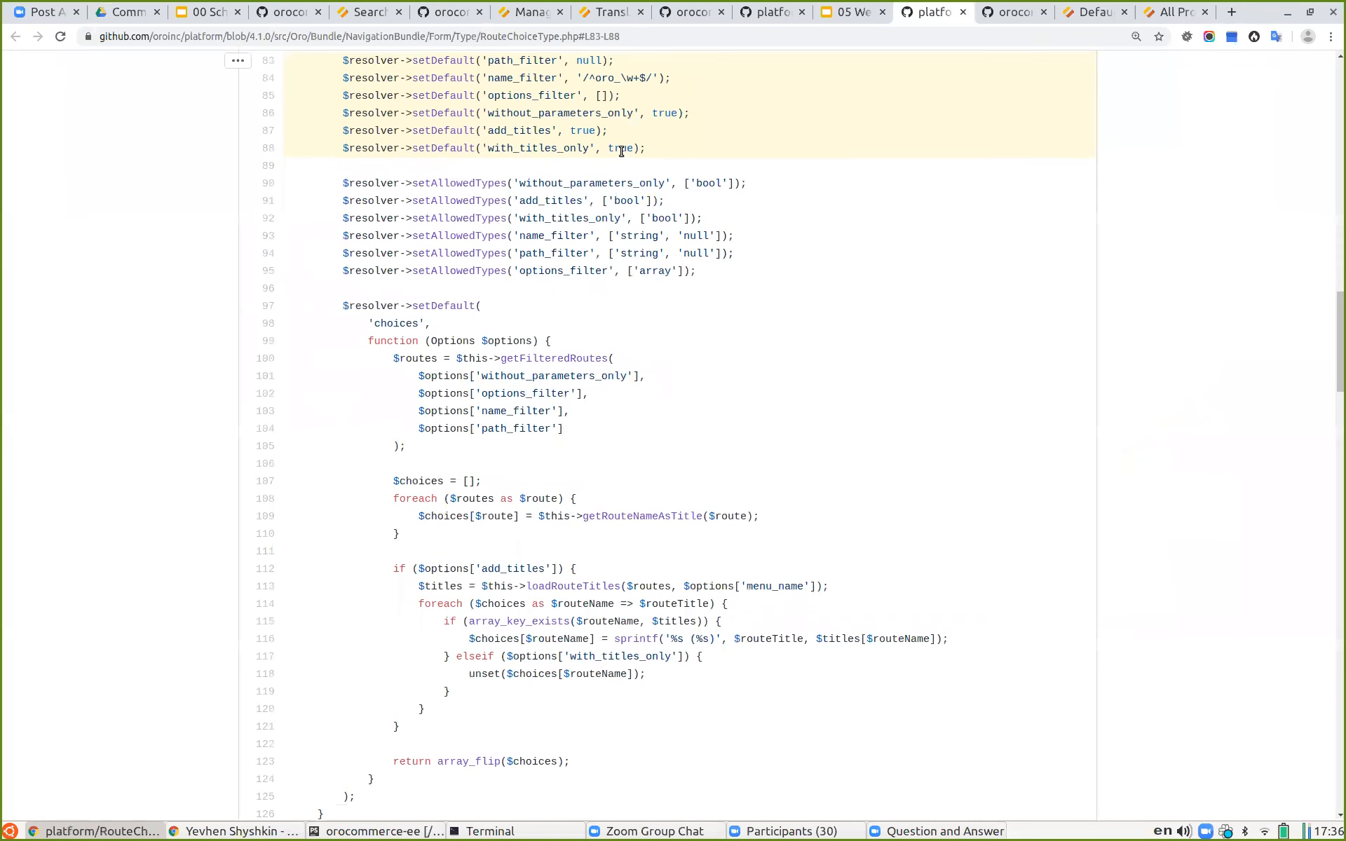
pyautogui.moveTo(590, 114); pyautogui.dragTo(642, 113)
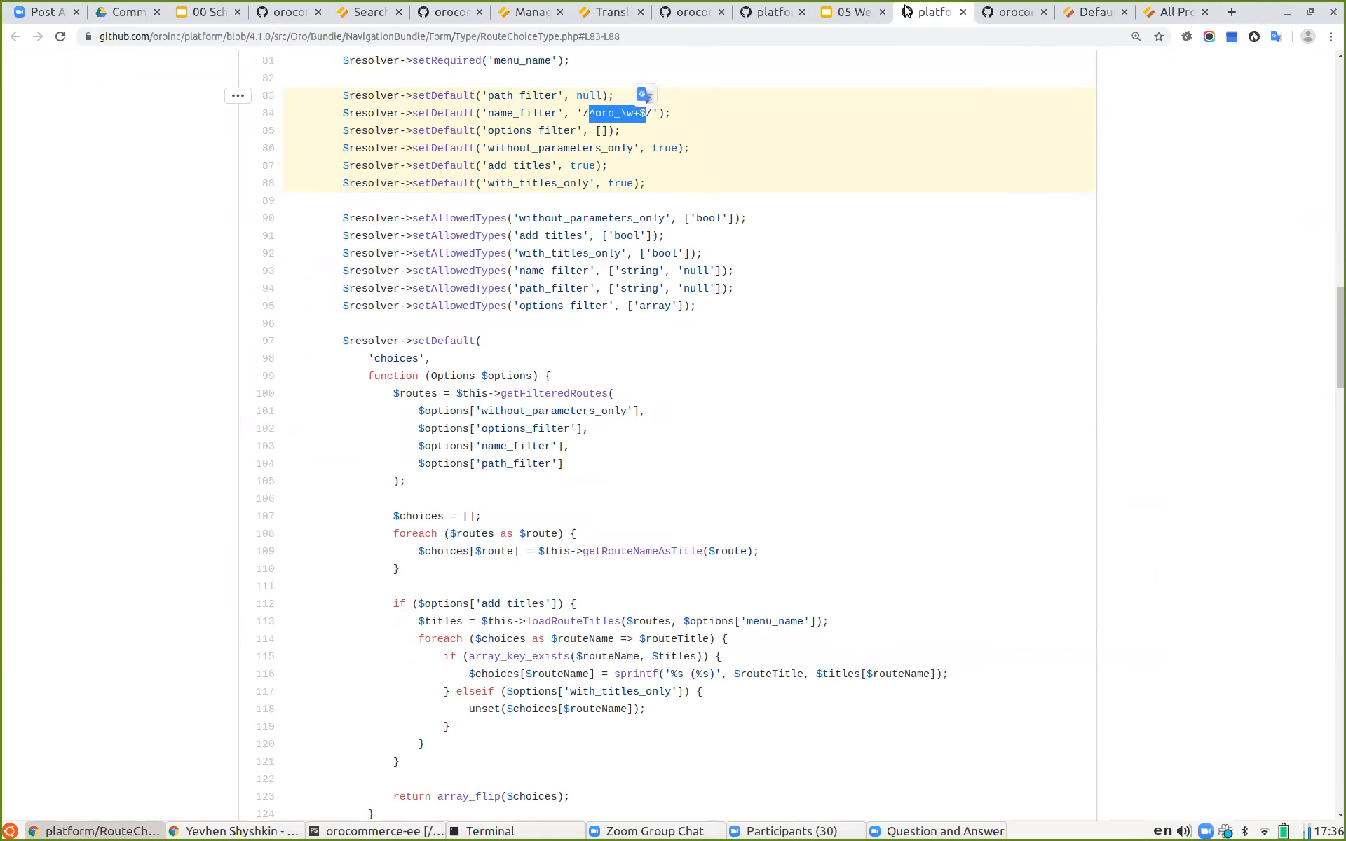
pyautogui.click(867, 10)
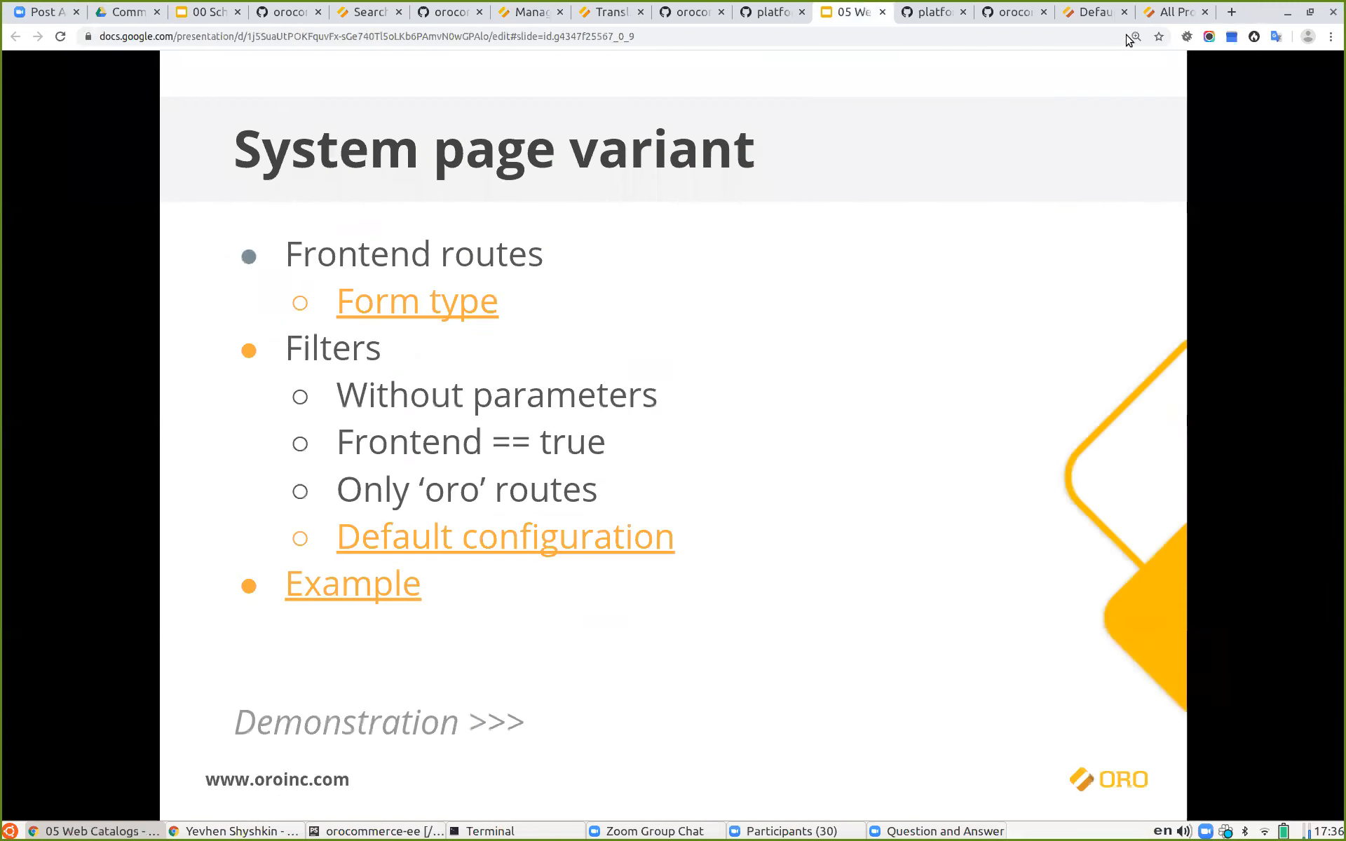
pyautogui.click(1172, 11)
pyautogui.click(1093, 8)
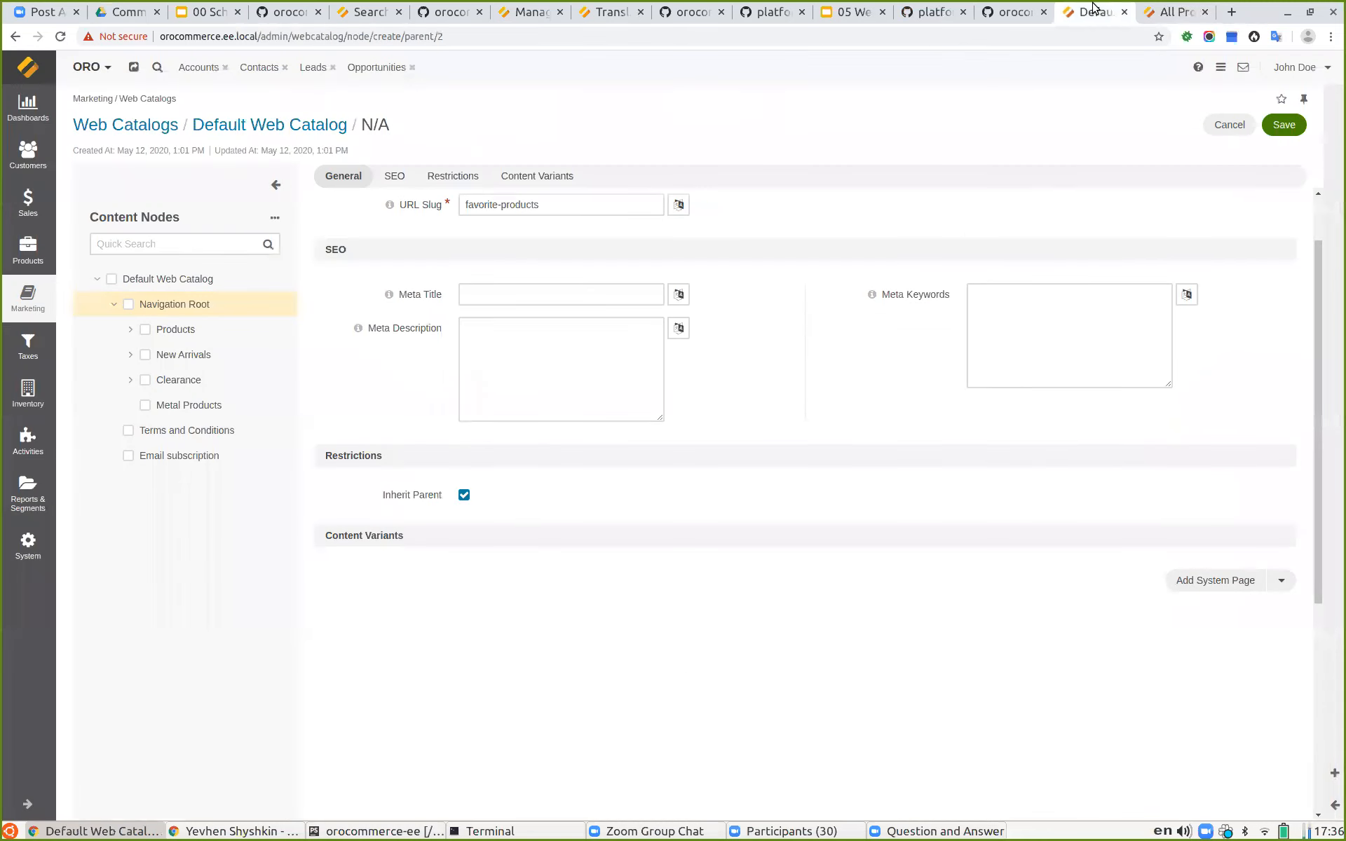
# Step: Add a System Page content variant routed to Oro Order Frontend Index (Order History - My Account) and save the Favorite Products node
pyautogui.click(1278, 578)
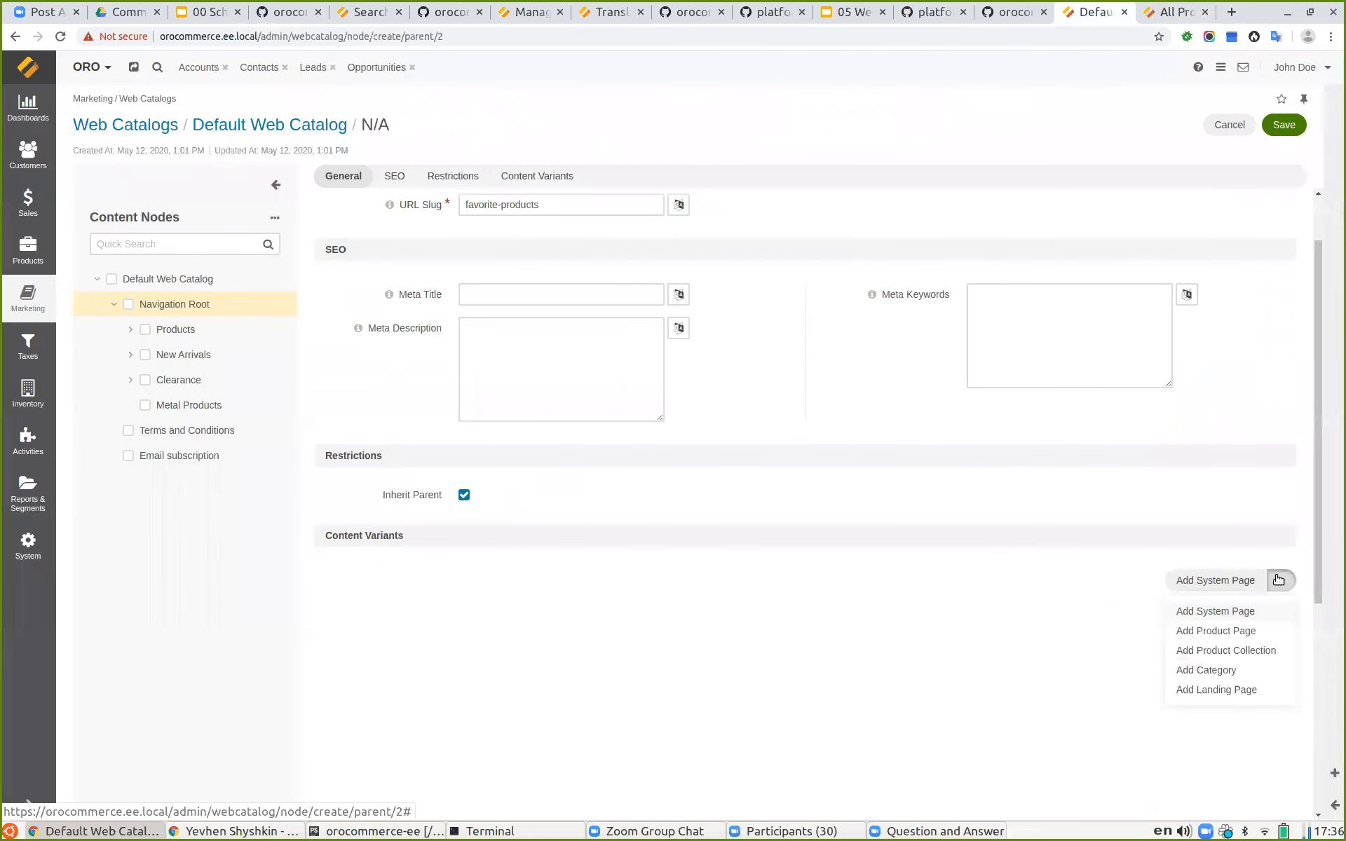
pyautogui.click(1212, 612)
pyautogui.scroll(-1, 673, 571)
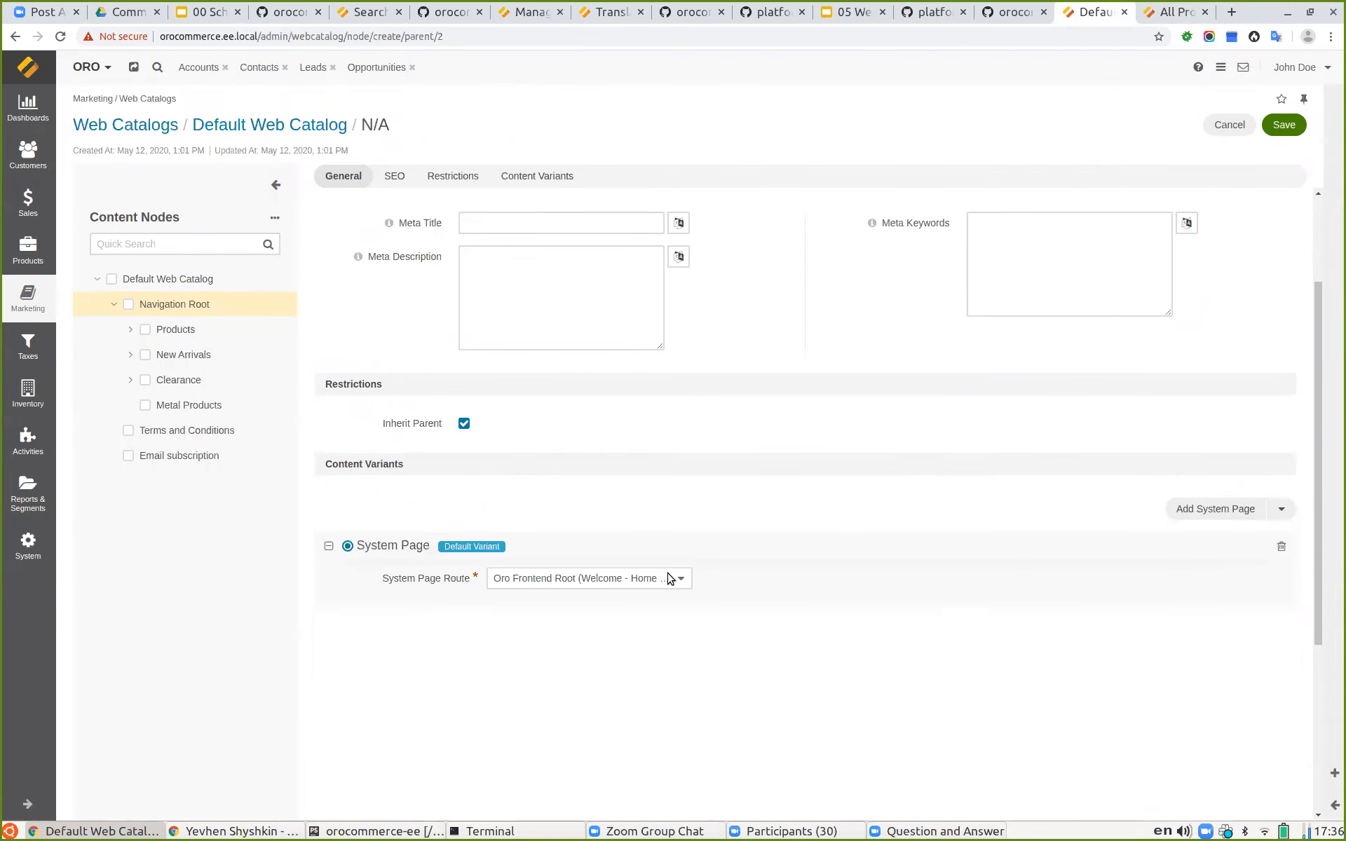
pyautogui.click(527, 577)
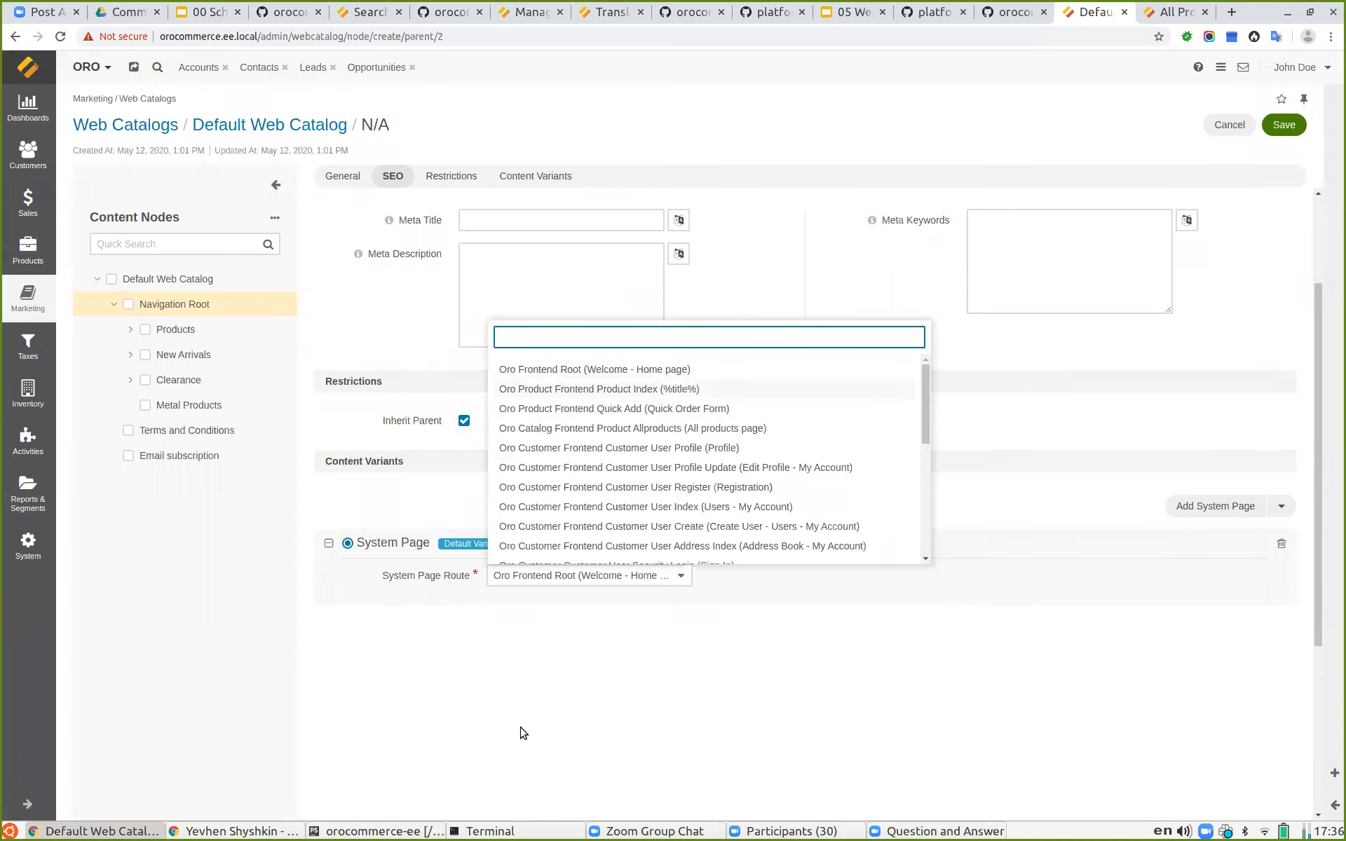
pyautogui.scroll(-3, 664, 439)
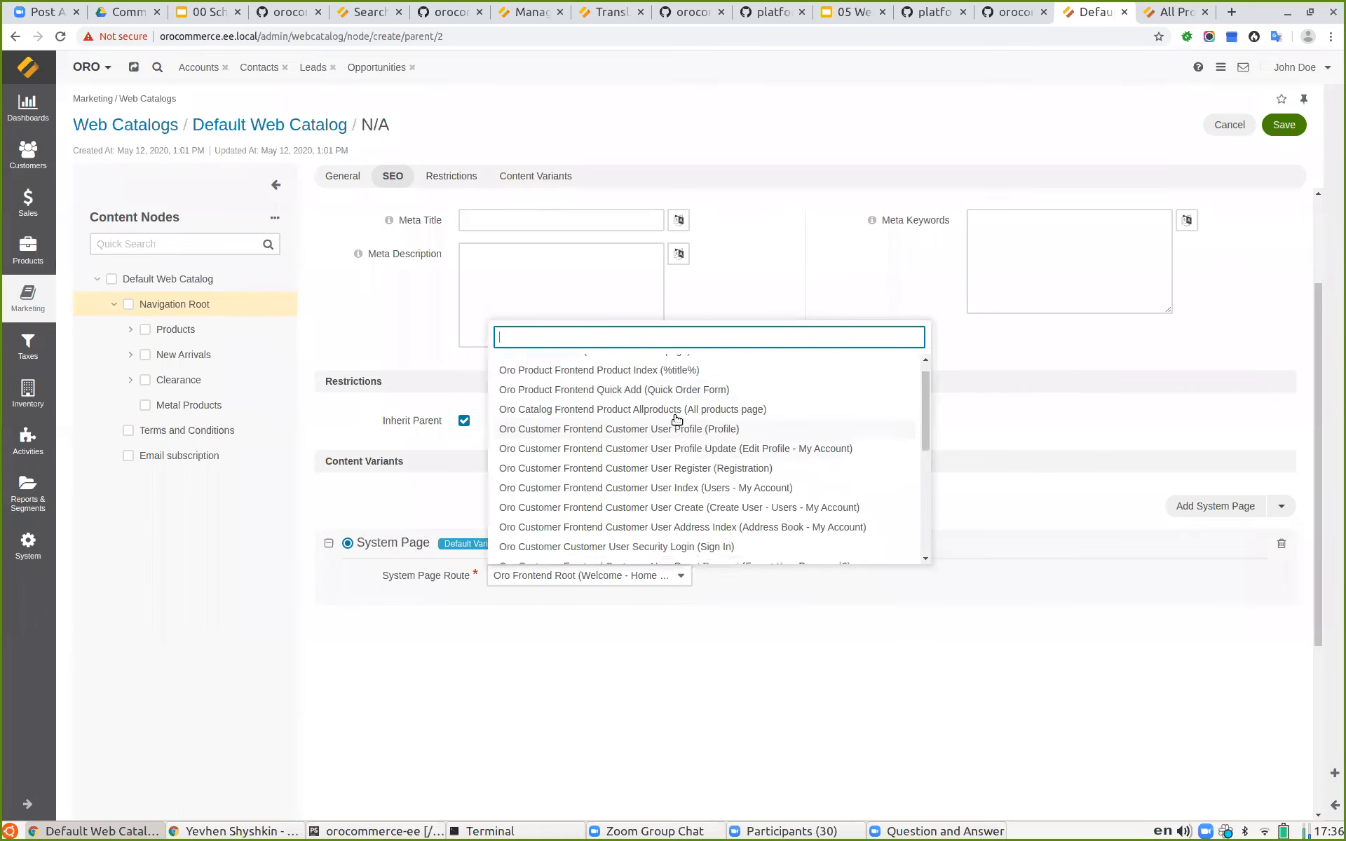
pyautogui.scroll(-4, 678, 417)
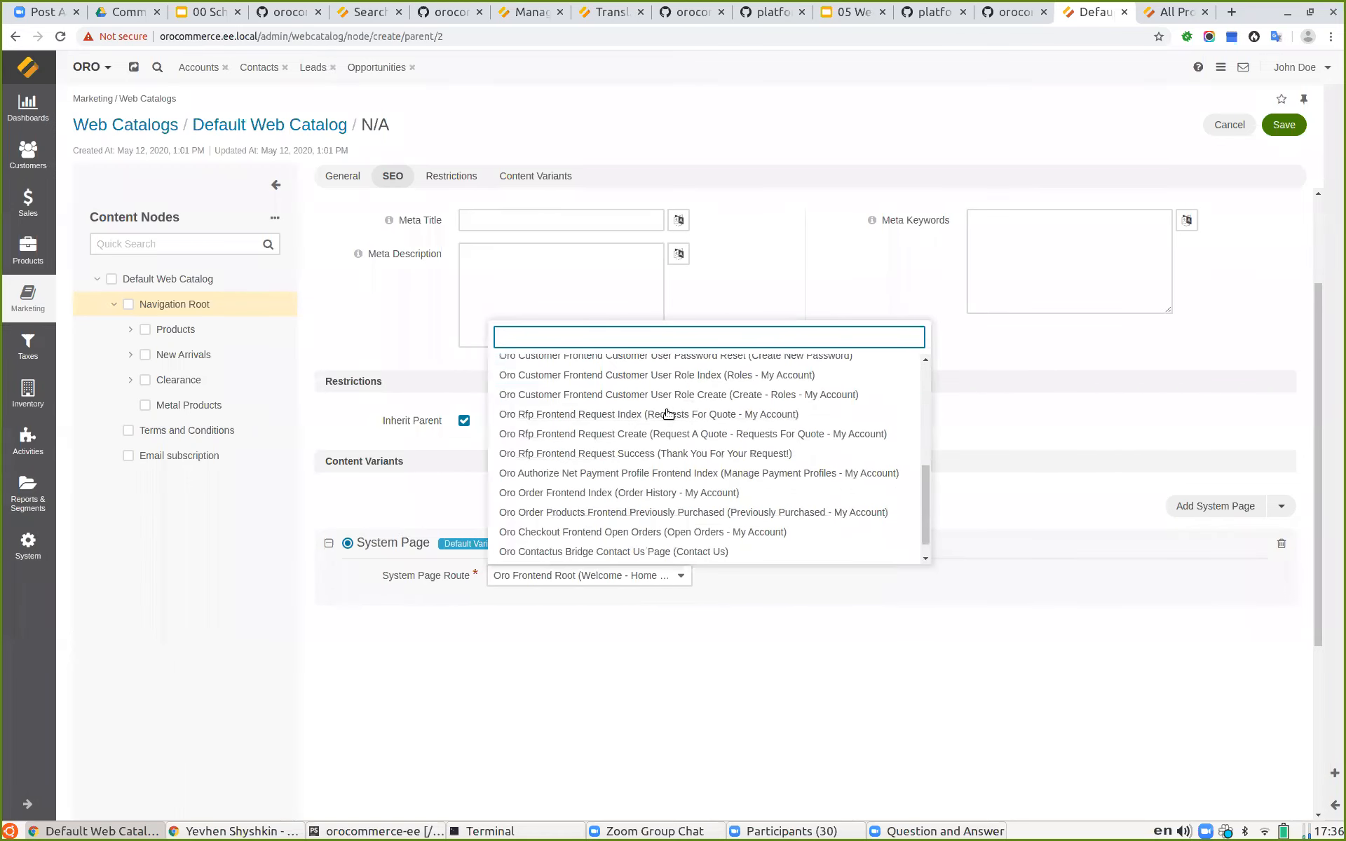
pyautogui.scroll(-1, 668, 414)
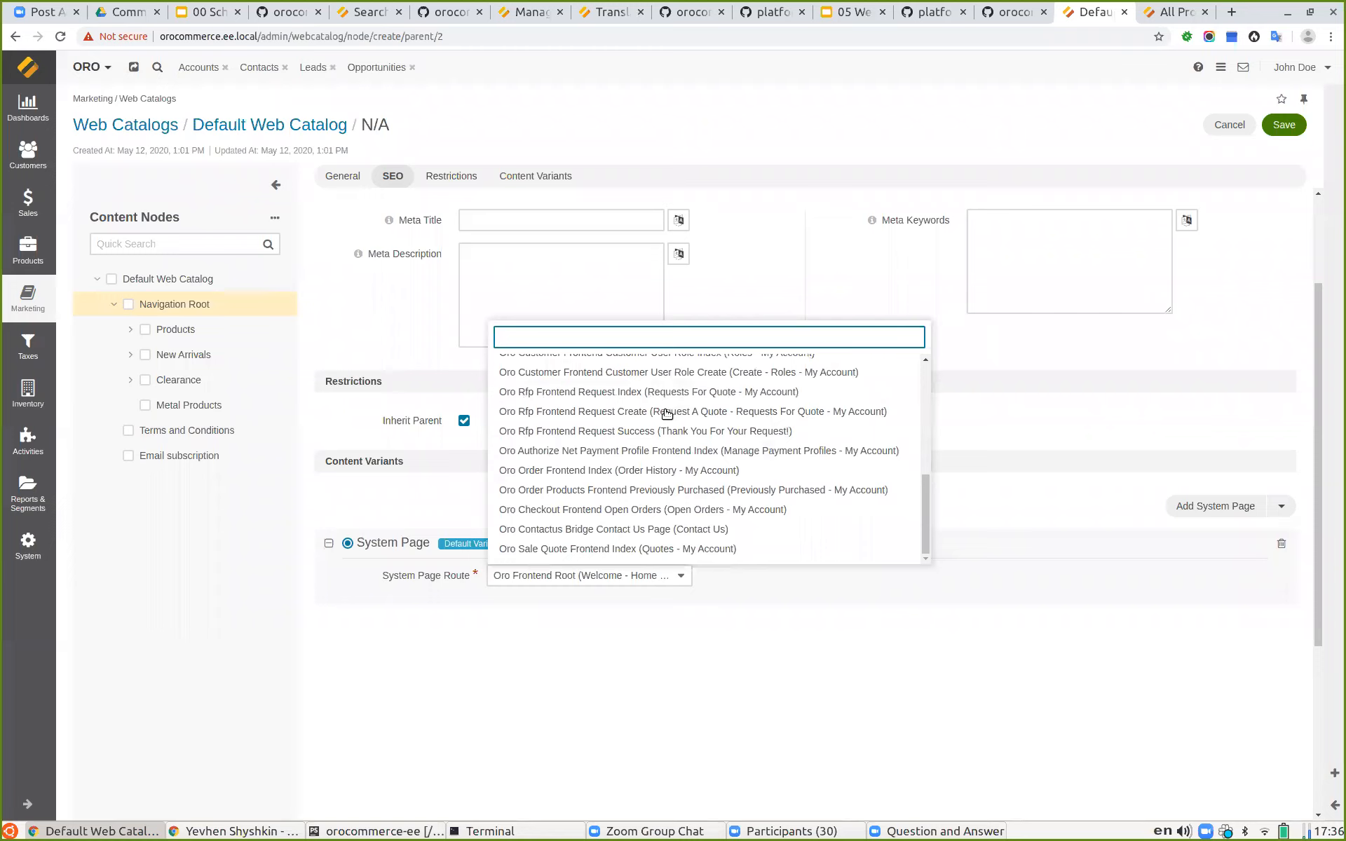
pyautogui.click(679, 471)
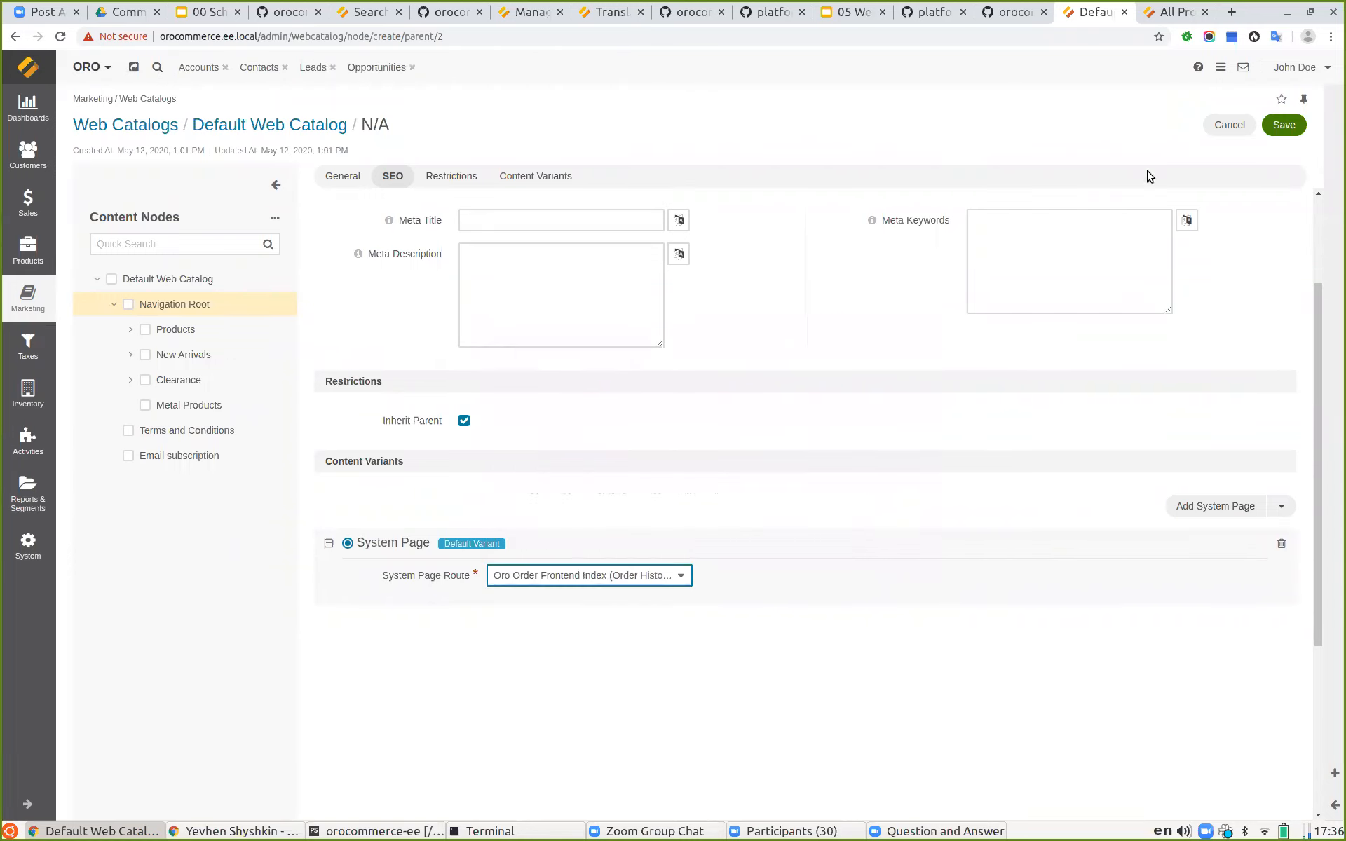
pyautogui.scroll(3, 971, 379)
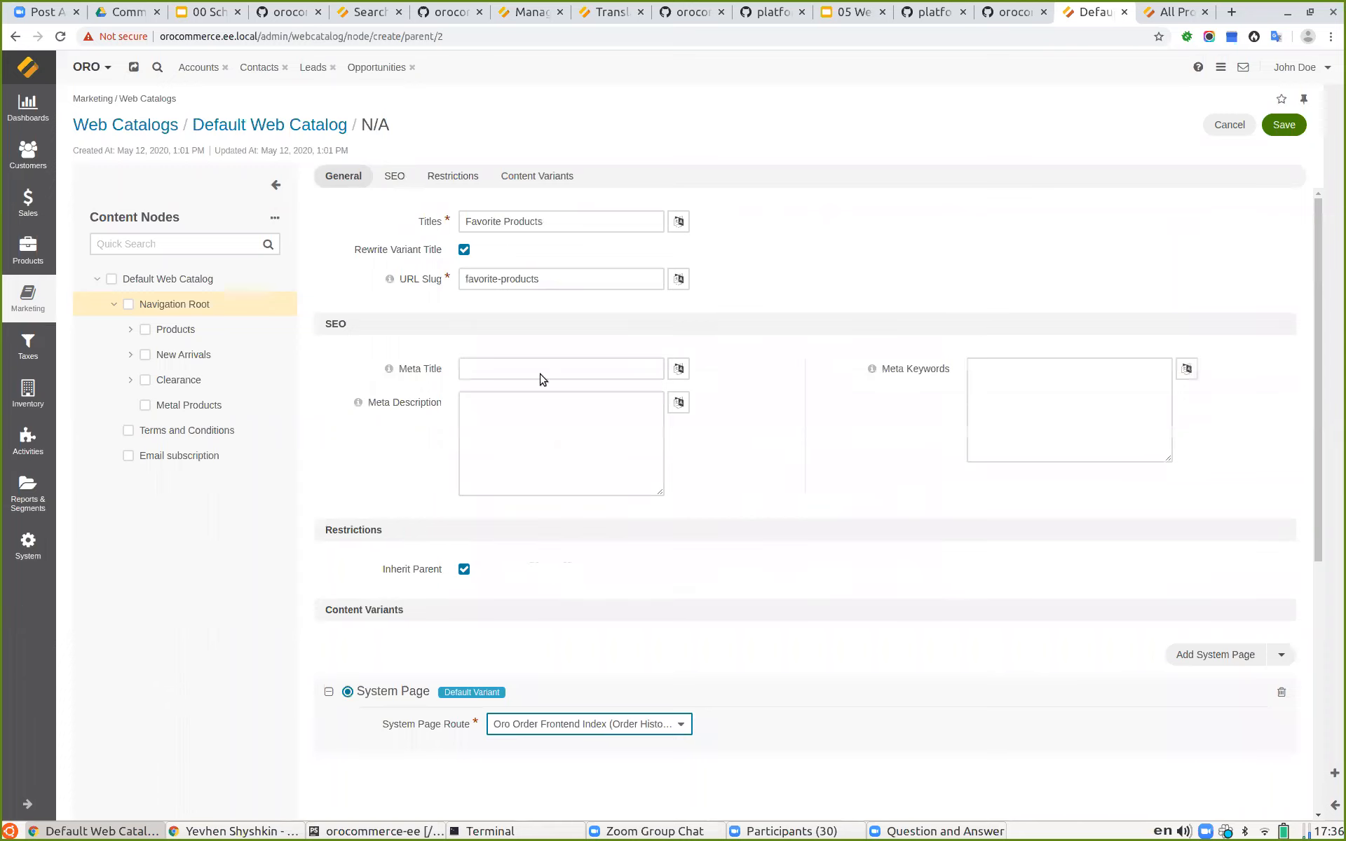
pyautogui.click(1279, 132)
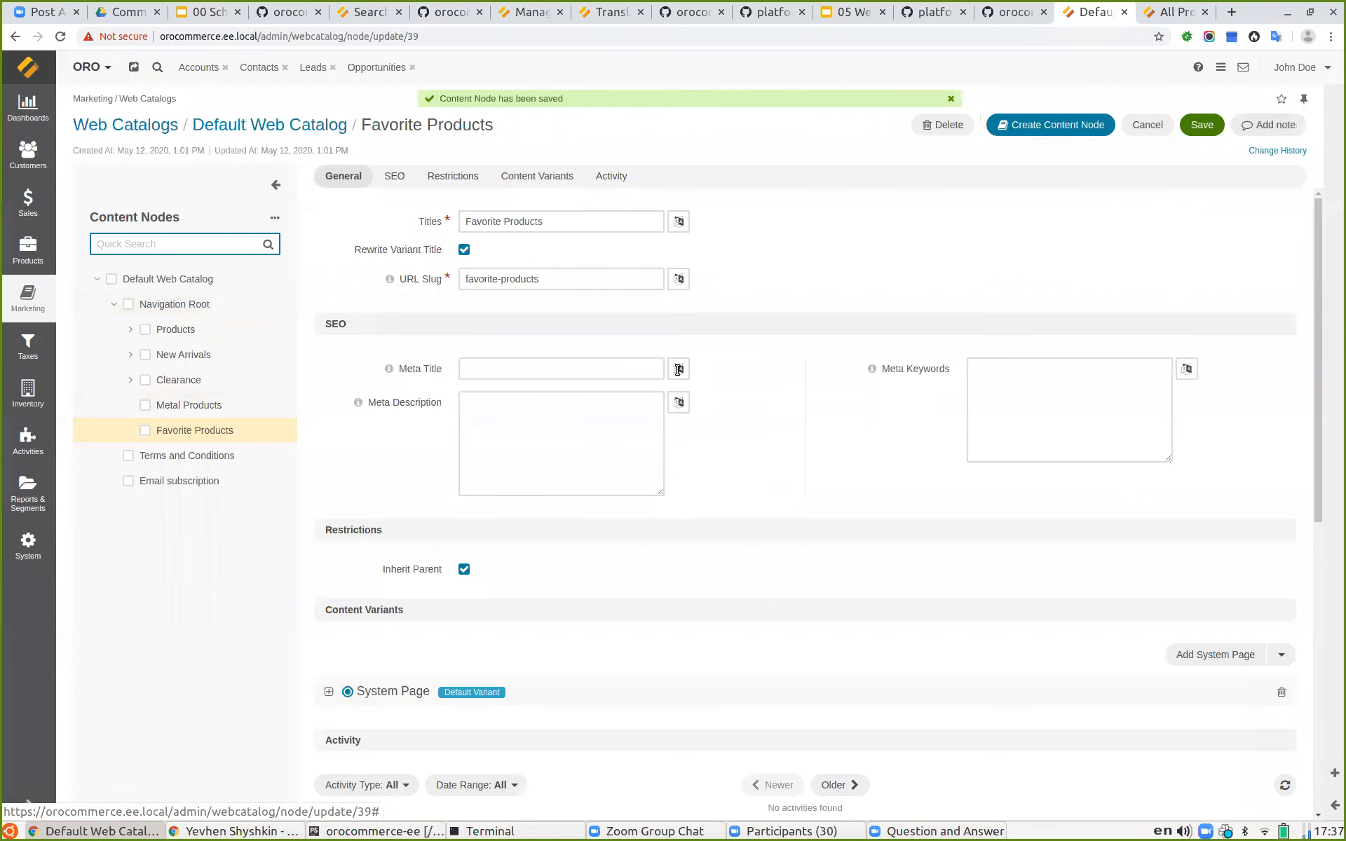
# Step: Open the Favorite Products menu item in the storefront as a guest
pyautogui.click(1170, 14)
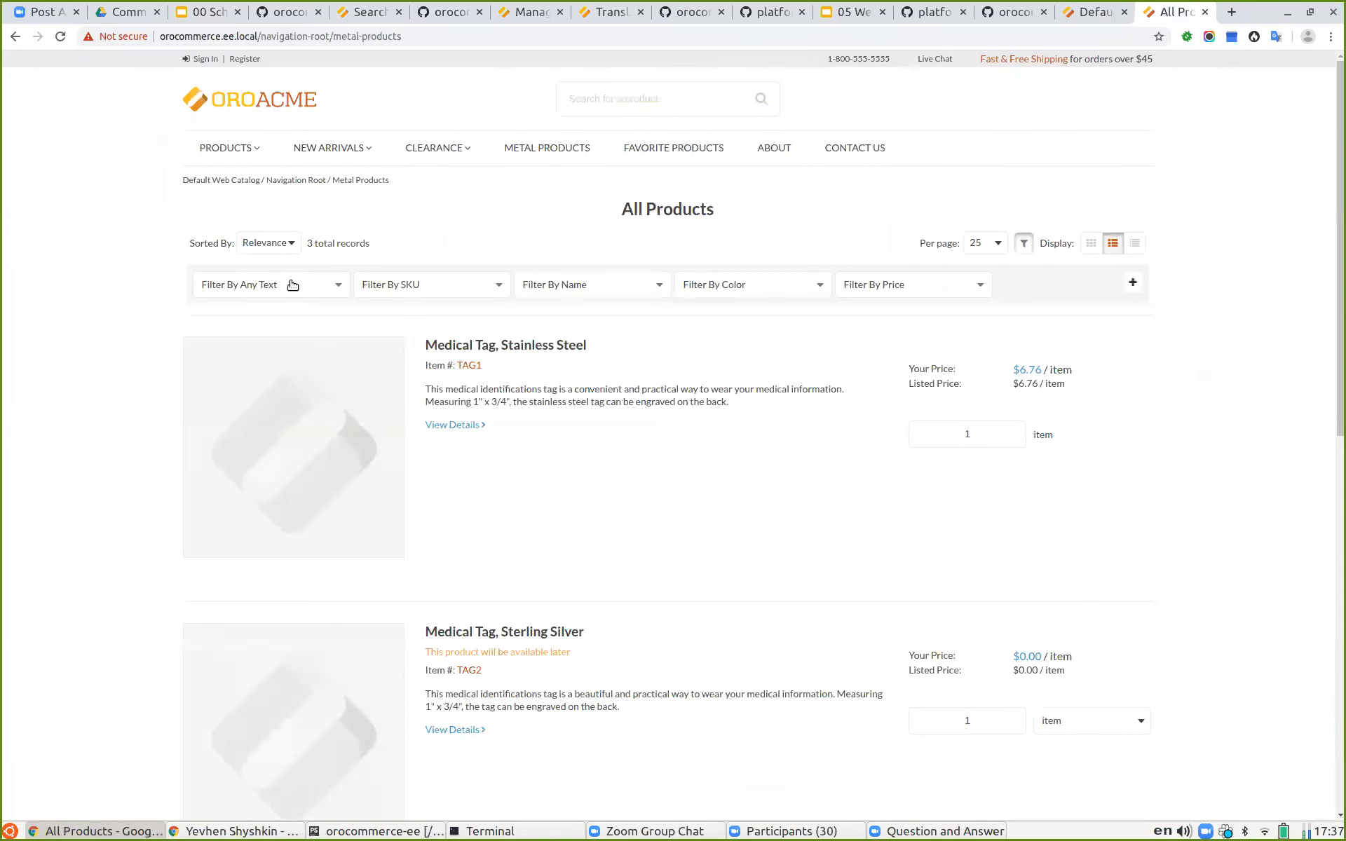
pyautogui.click(661, 153)
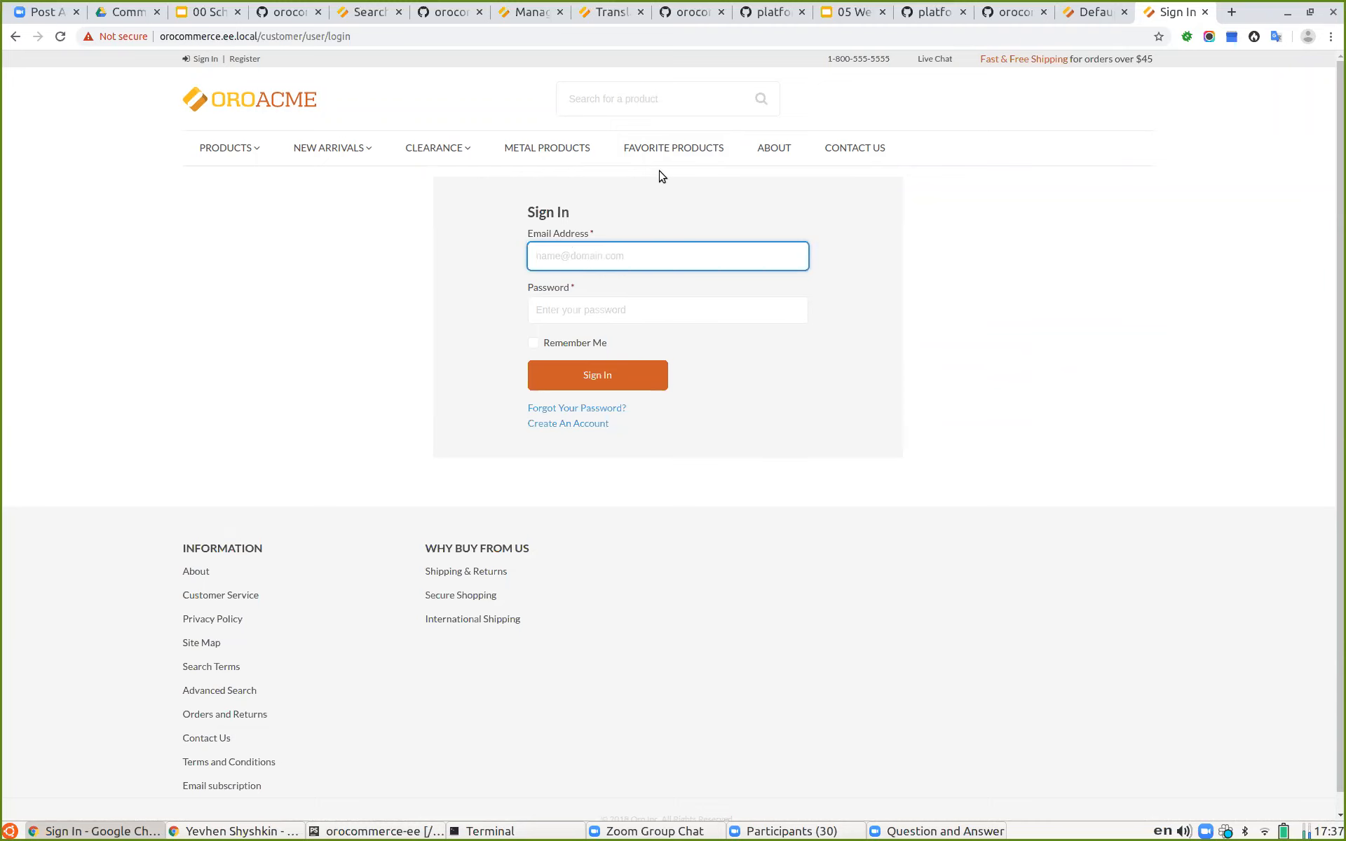
# Step: Open the customer users list in the admin and copy the first customer user's email address
pyautogui.click(1110, 10)
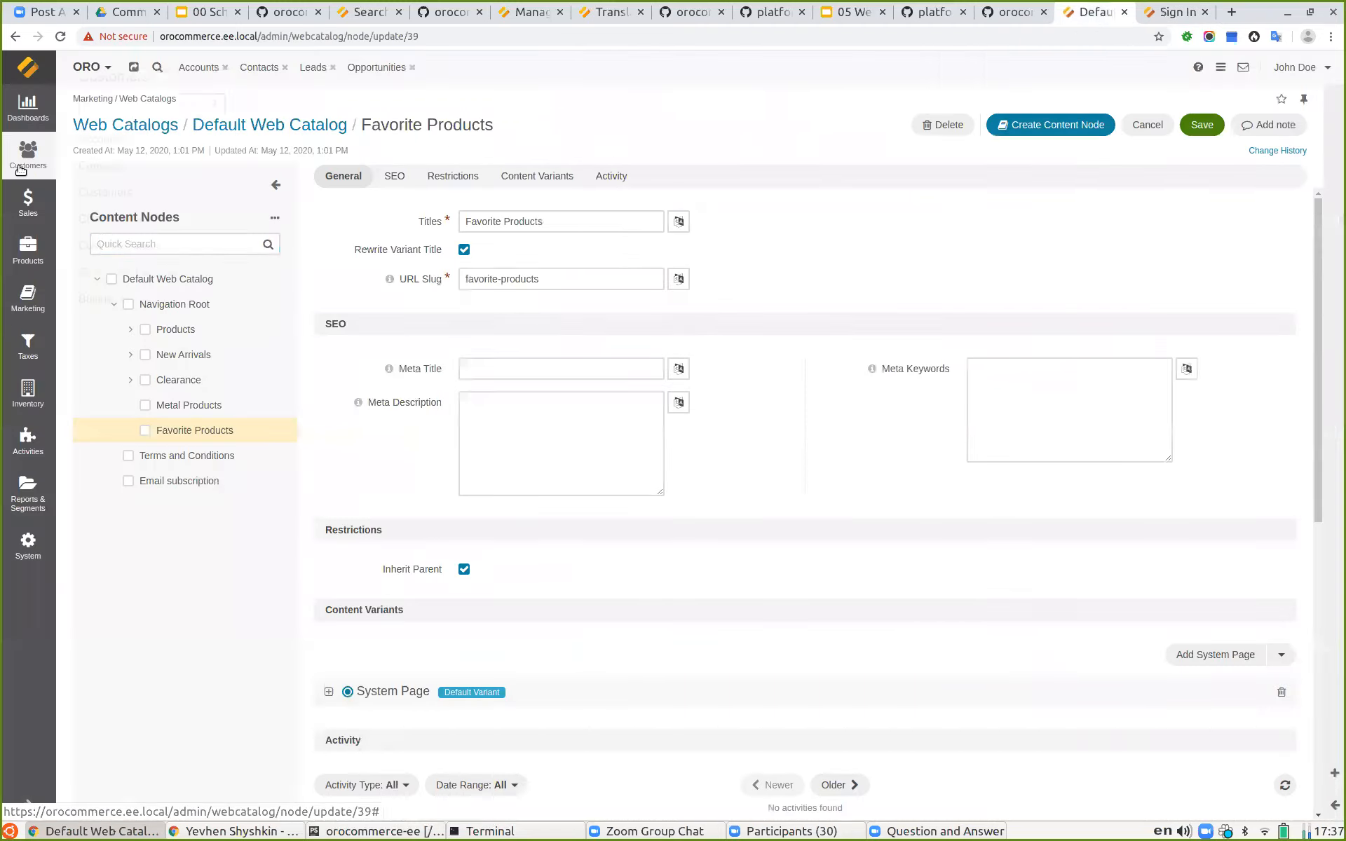
pyautogui.moveTo(28, 156)
pyautogui.click(161, 245)
pyautogui.moveTo(642, 255); pyautogui.dragTo(776, 270)
pyautogui.hotkey('ctrl', 'c')
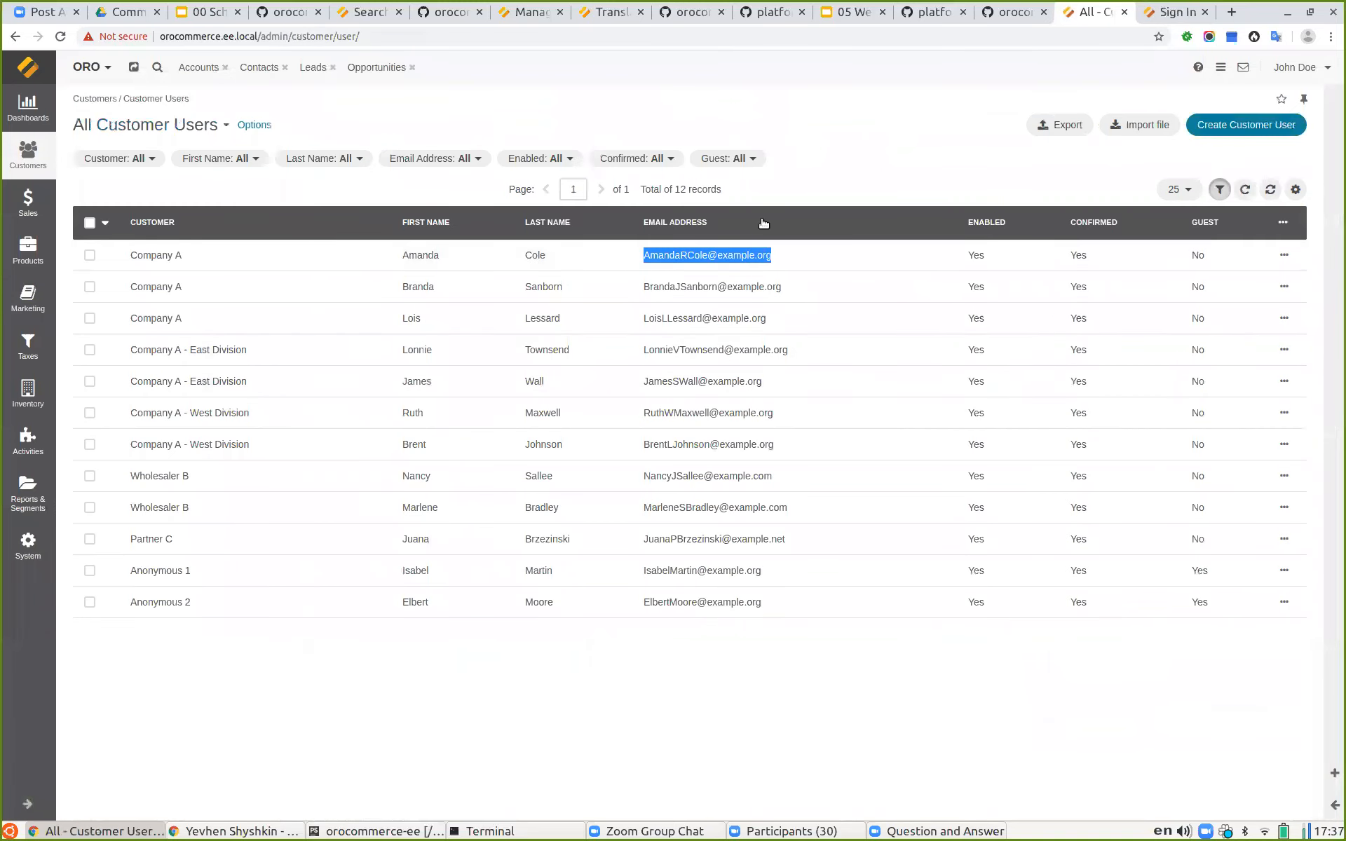
# Step: Sign in to the storefront with the copied customer e-mail and the account password
pyautogui.click(1177, 12)
pyautogui.click(640, 249)
pyautogui.hotkey('ctrl', 'v')
pyautogui.click(598, 311)
pyautogui.hotkey('ctrl', 'v')
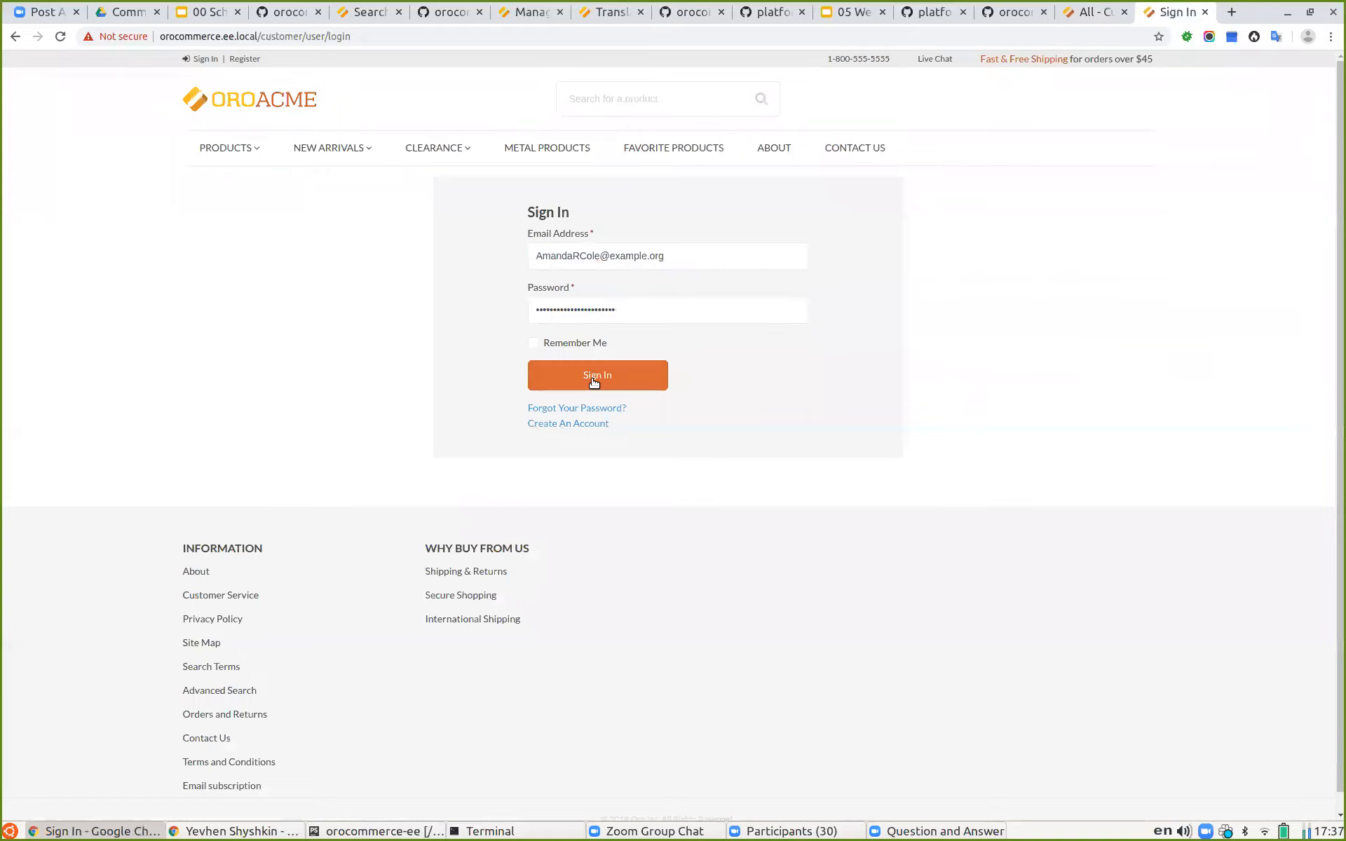
pyautogui.click(593, 378)
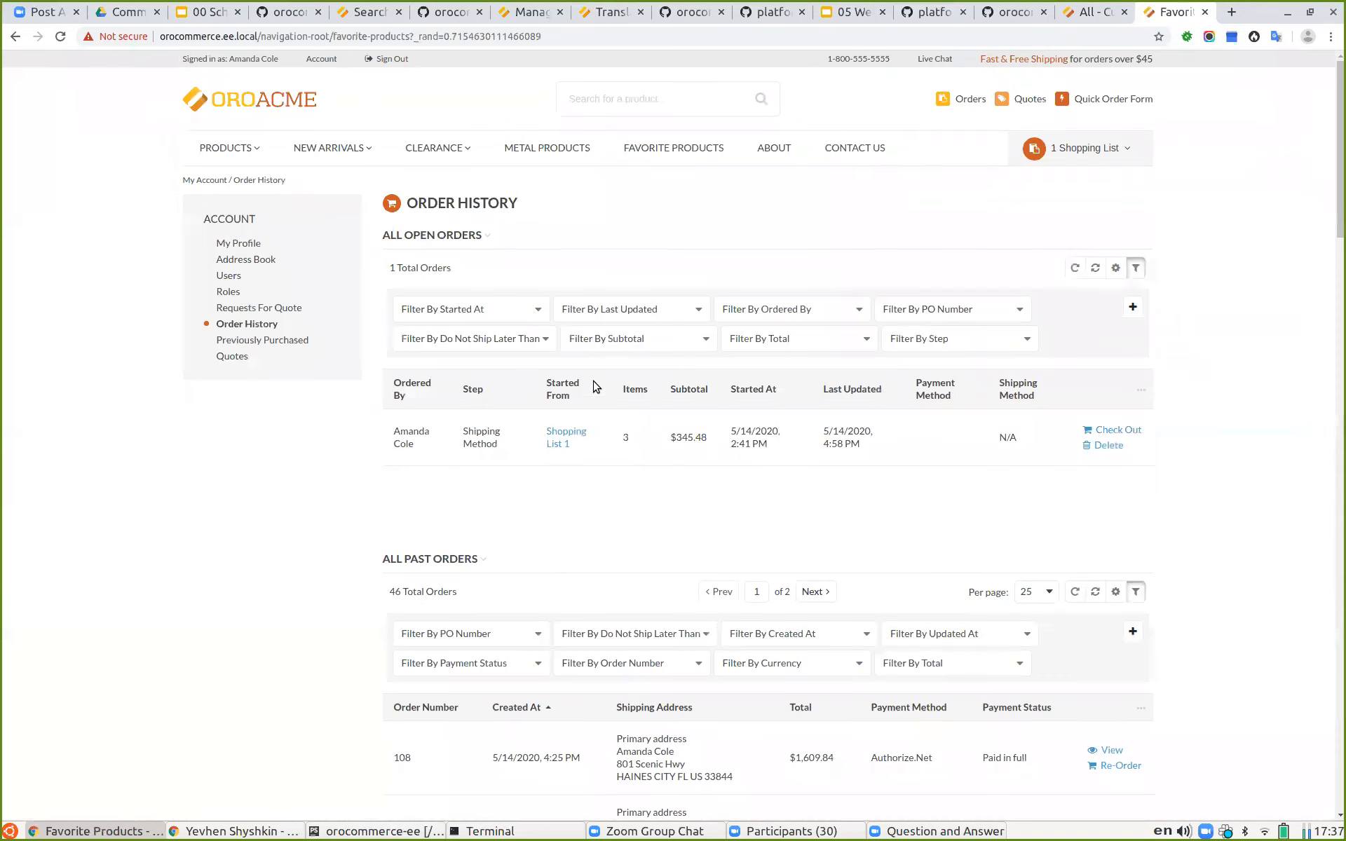
# Step: Open Favorite Products as the signed-in customer, then review the Product page variant slide
pyautogui.click(649, 147)
pyautogui.click(843, 17)
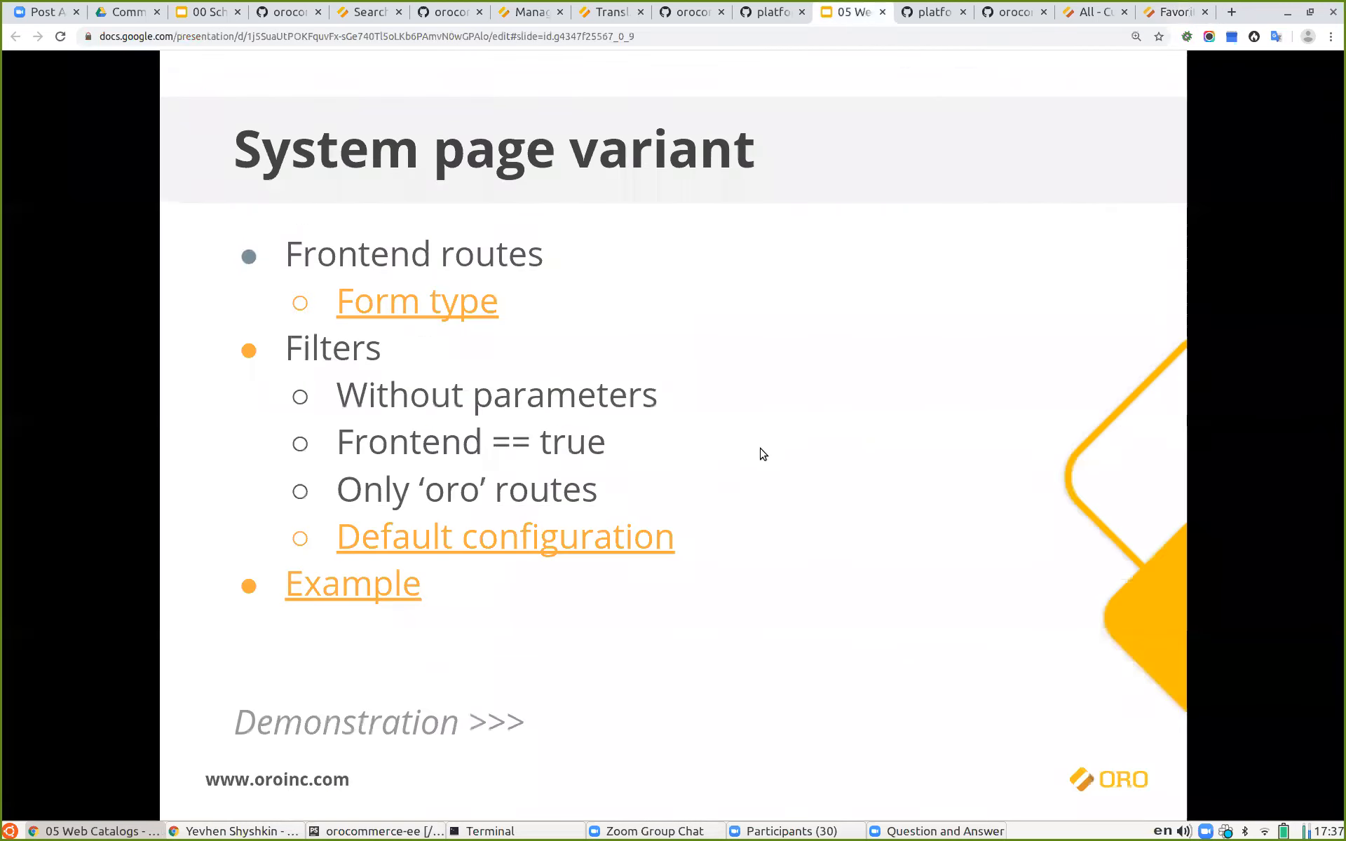
pyautogui.click(762, 454)
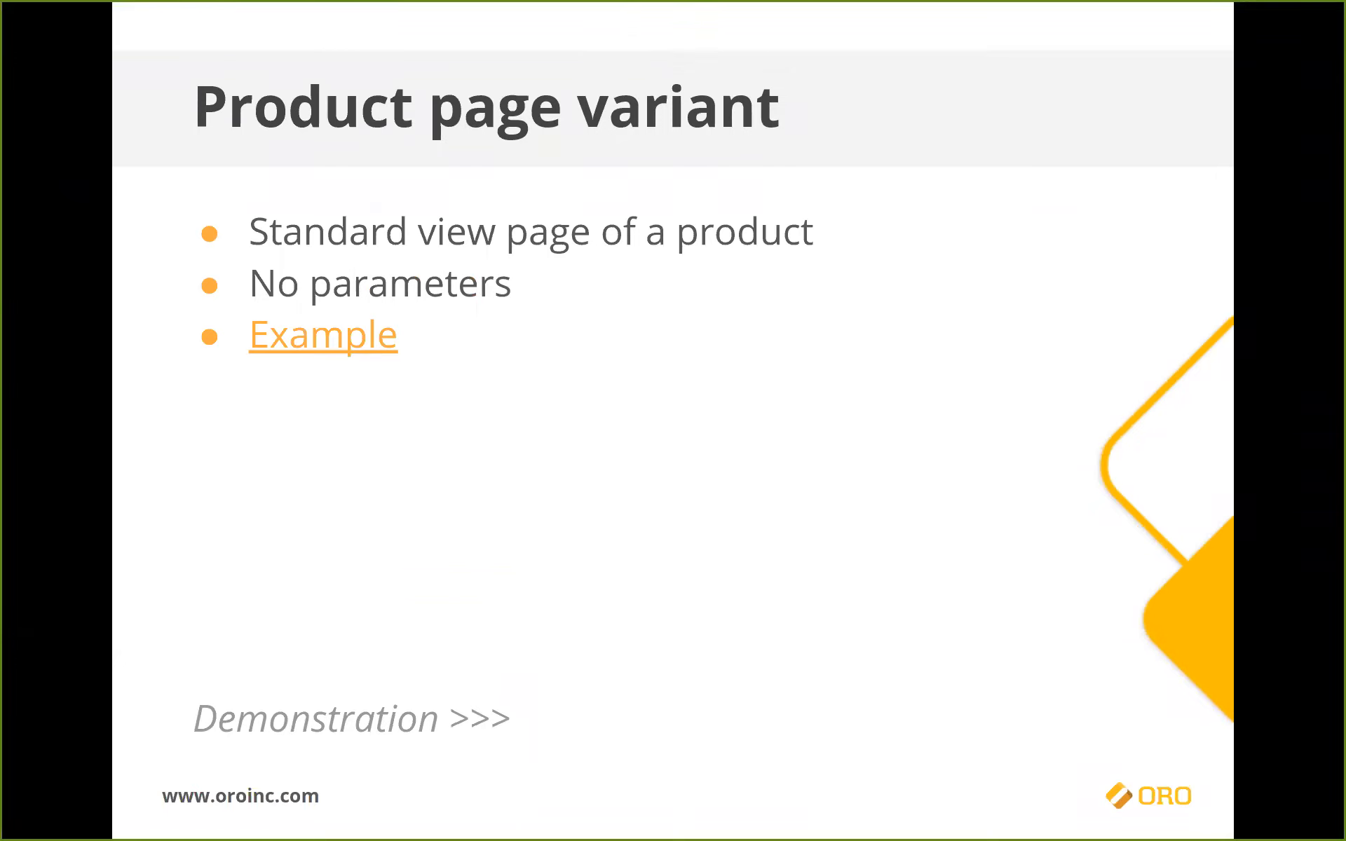
pyautogui.press('Escape')
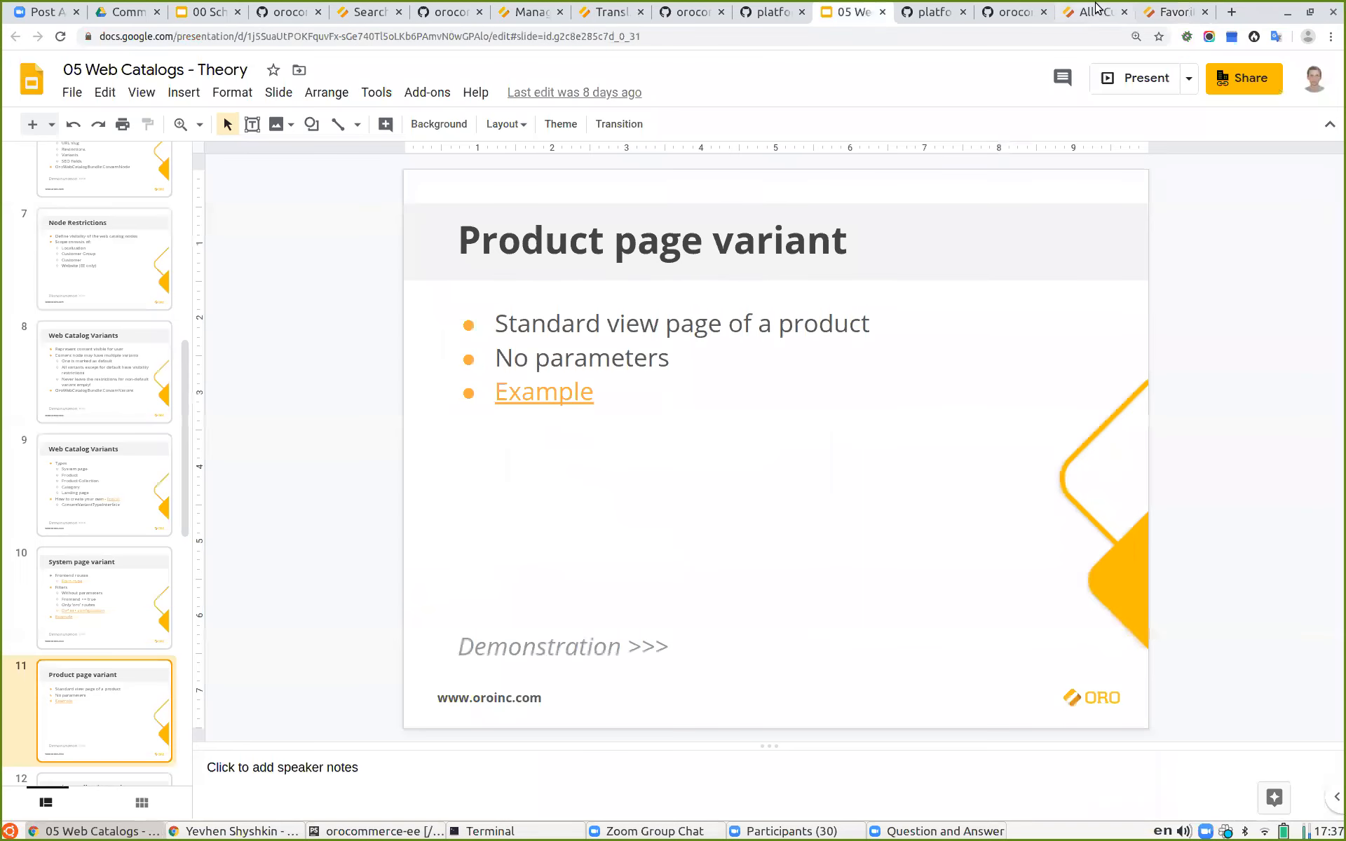
# Step: Return to the Favorite Products content node and delete its System Page content variant
pyautogui.click(1094, 12)
pyautogui.click(1163, 12)
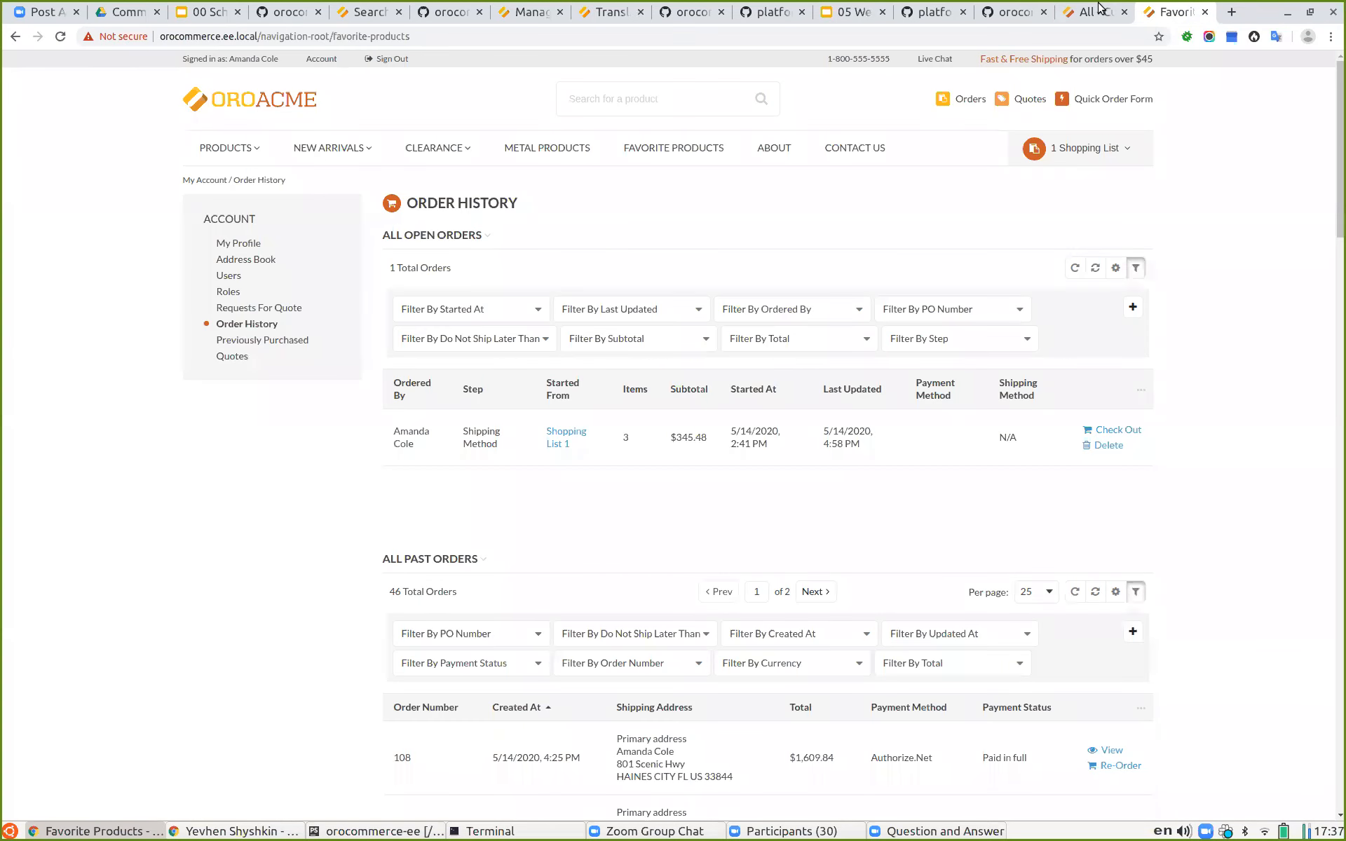
pyautogui.click(1079, 15)
pyautogui.click(14, 36)
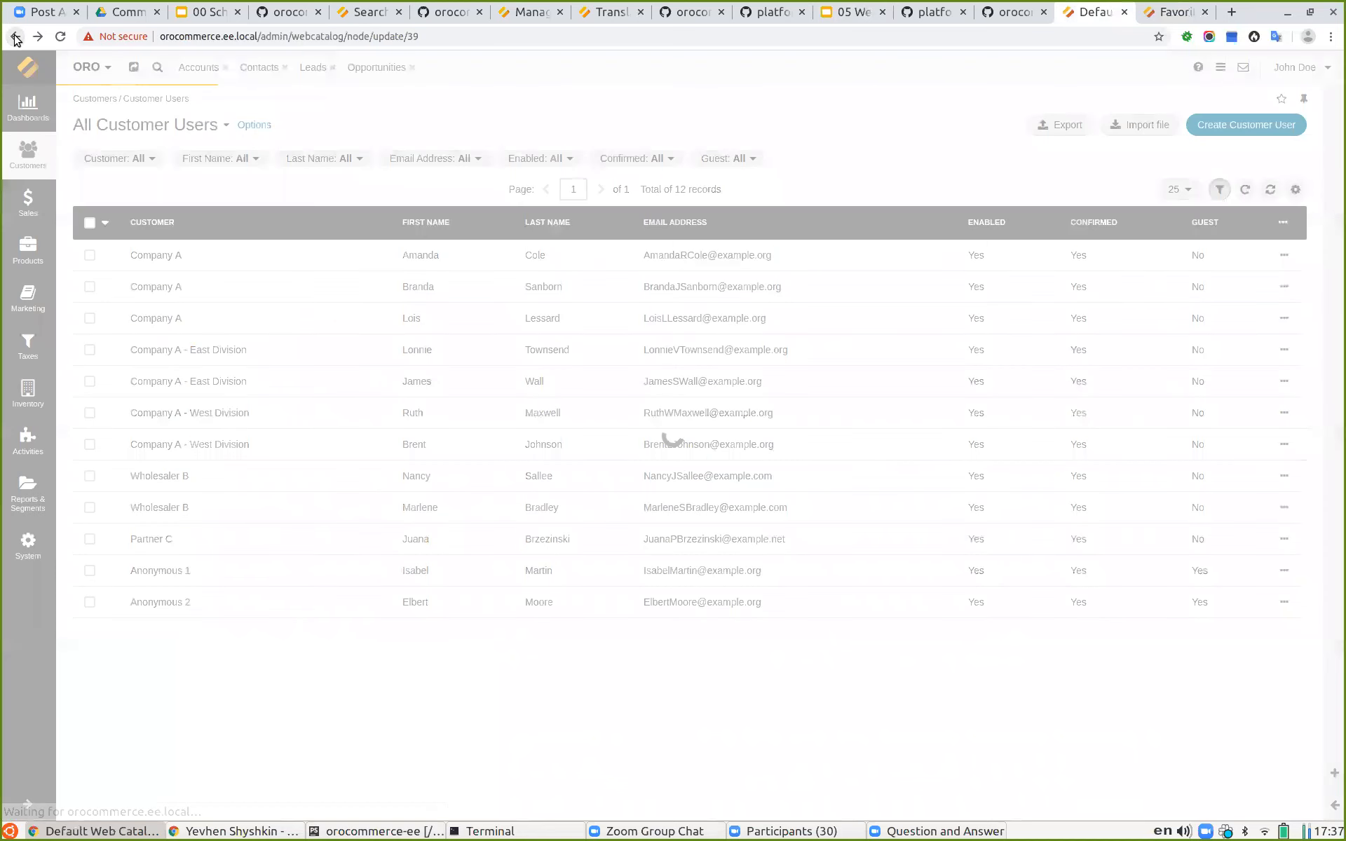
pyautogui.scroll(-7, 876, 555)
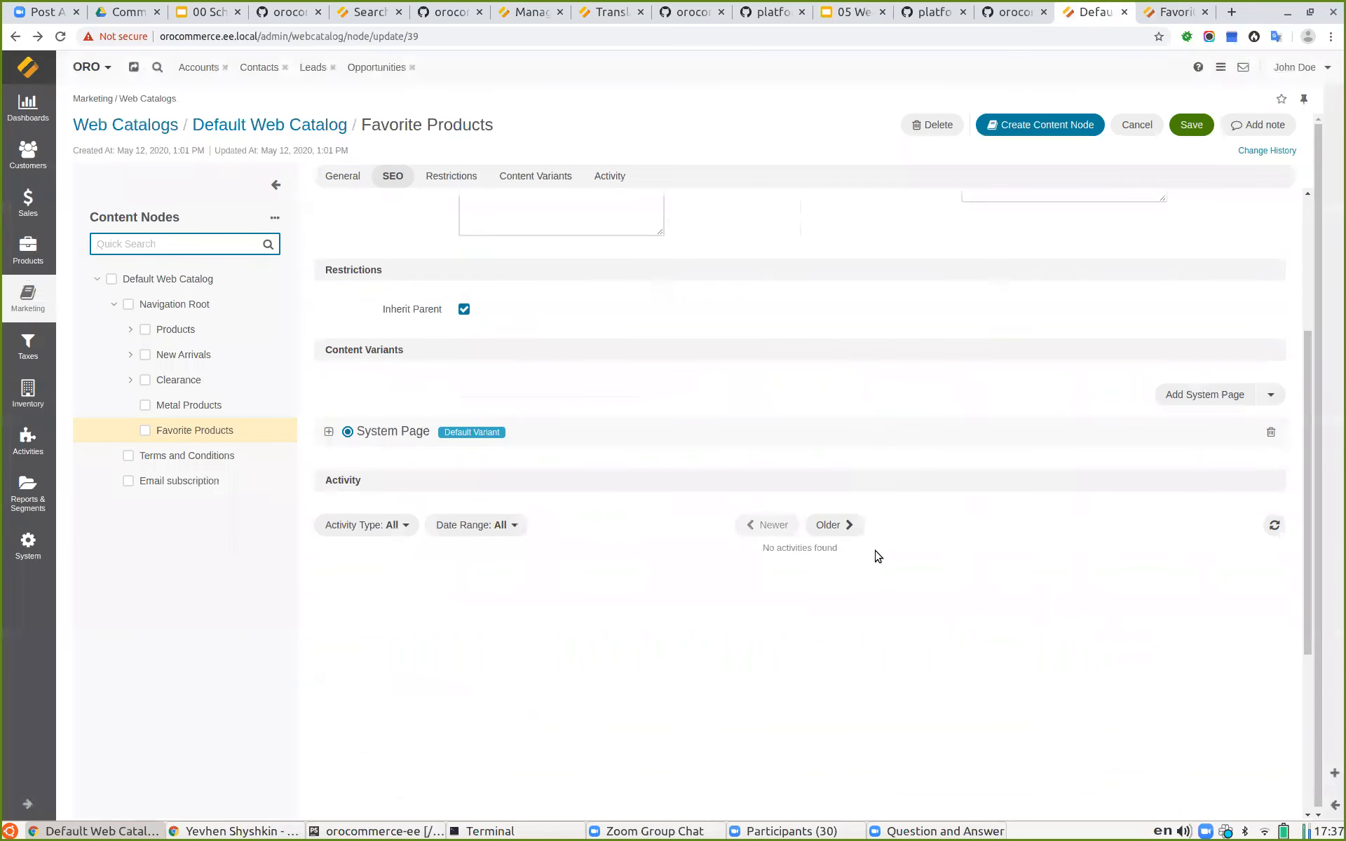
pyautogui.click(1270, 432)
# Step: Add a Product Page variant for product 2LM04 - Credit Card Pin Pad Reader, turn off Rewrite Variant Title, and save the node
pyautogui.click(1271, 396)
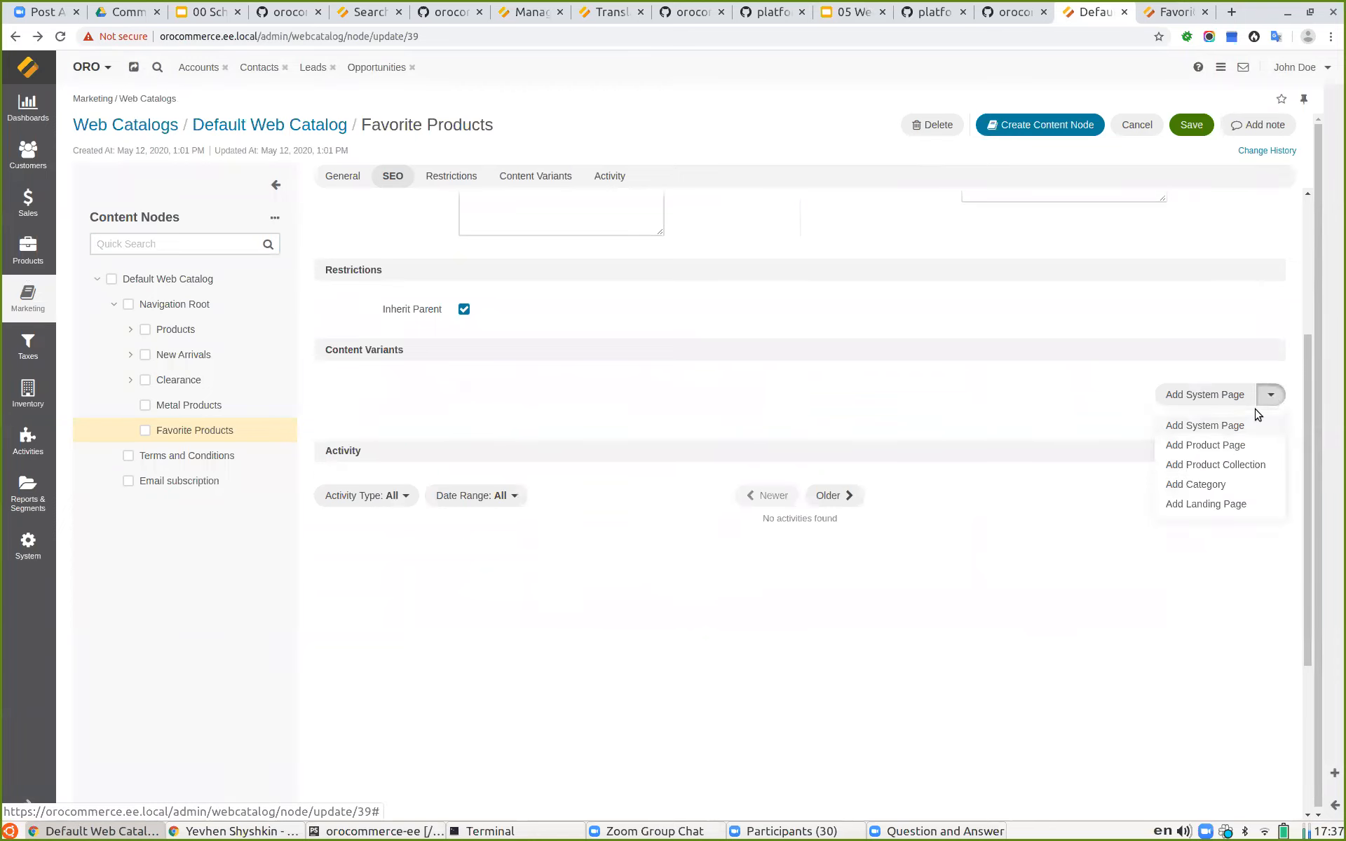
pyautogui.click(1226, 444)
pyautogui.click(513, 468)
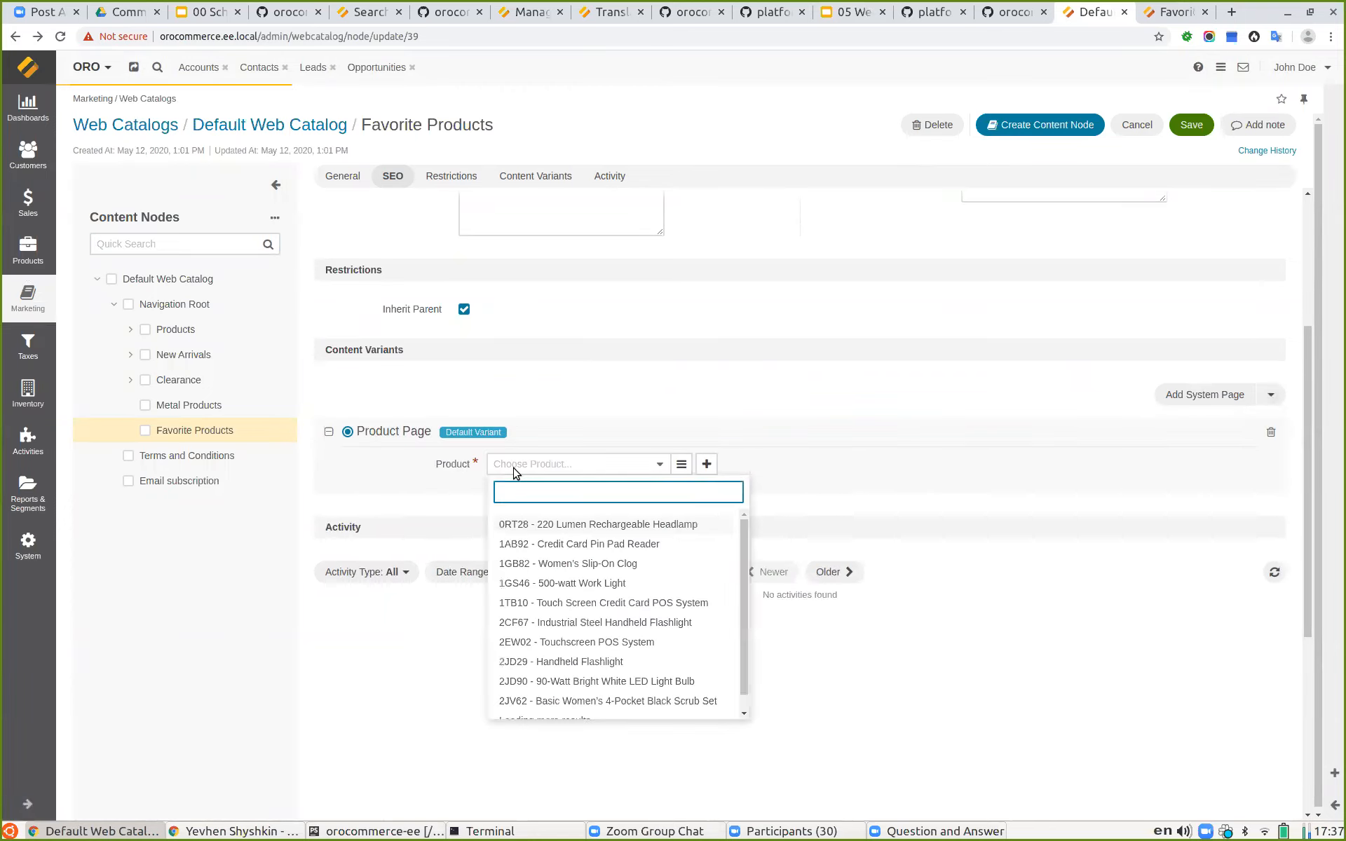
pyautogui.scroll(-3, 628, 673)
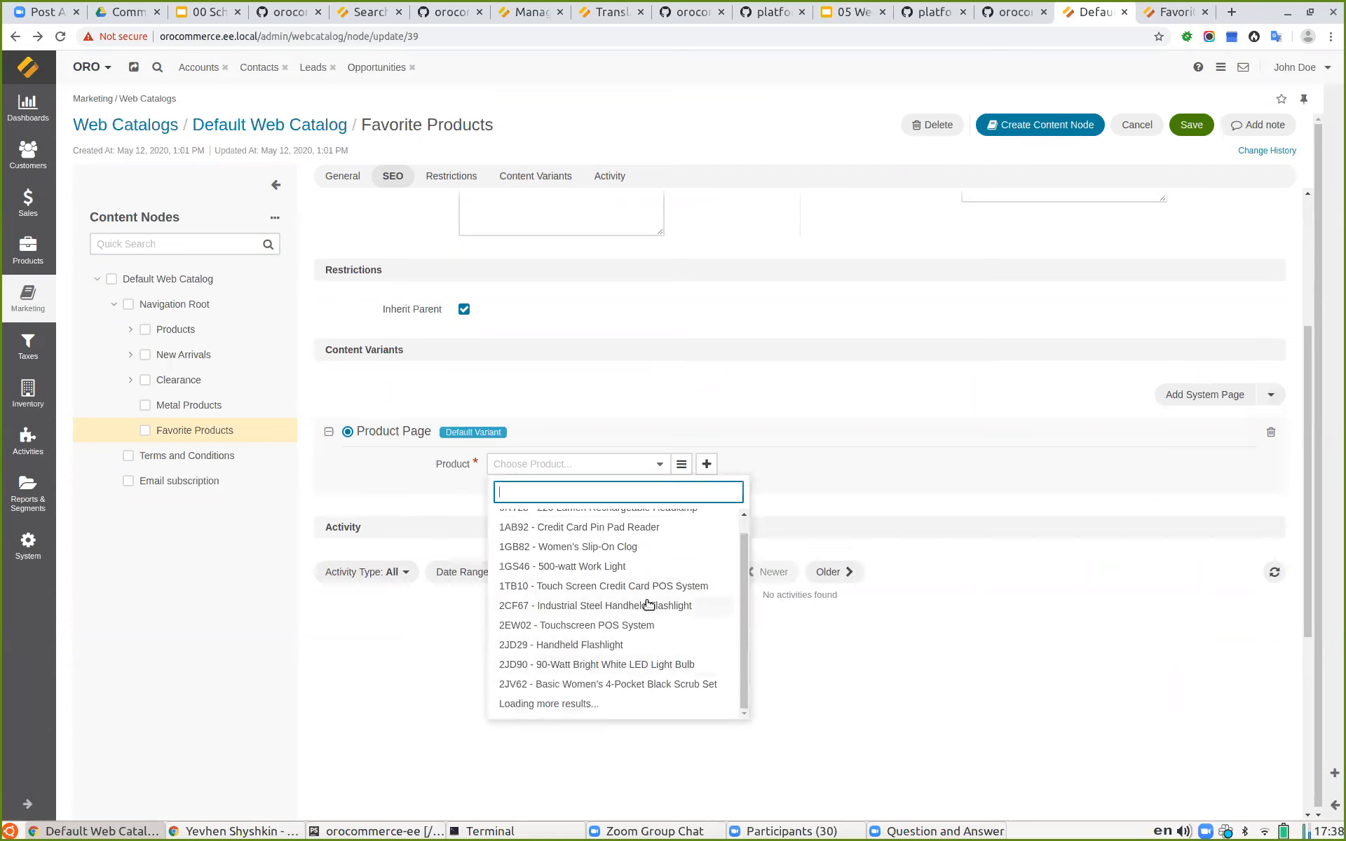
pyautogui.scroll(-2, 628, 607)
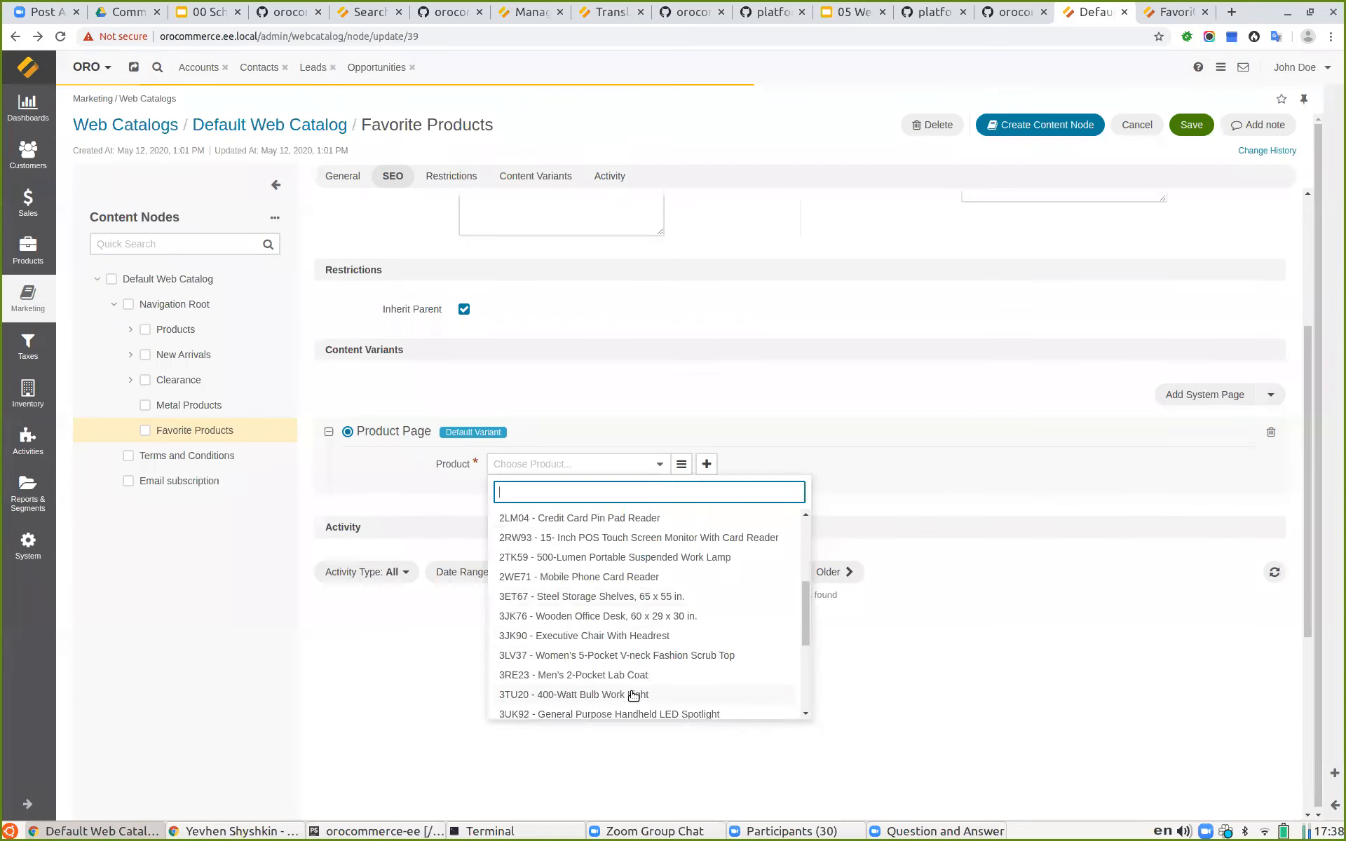
pyautogui.click(602, 519)
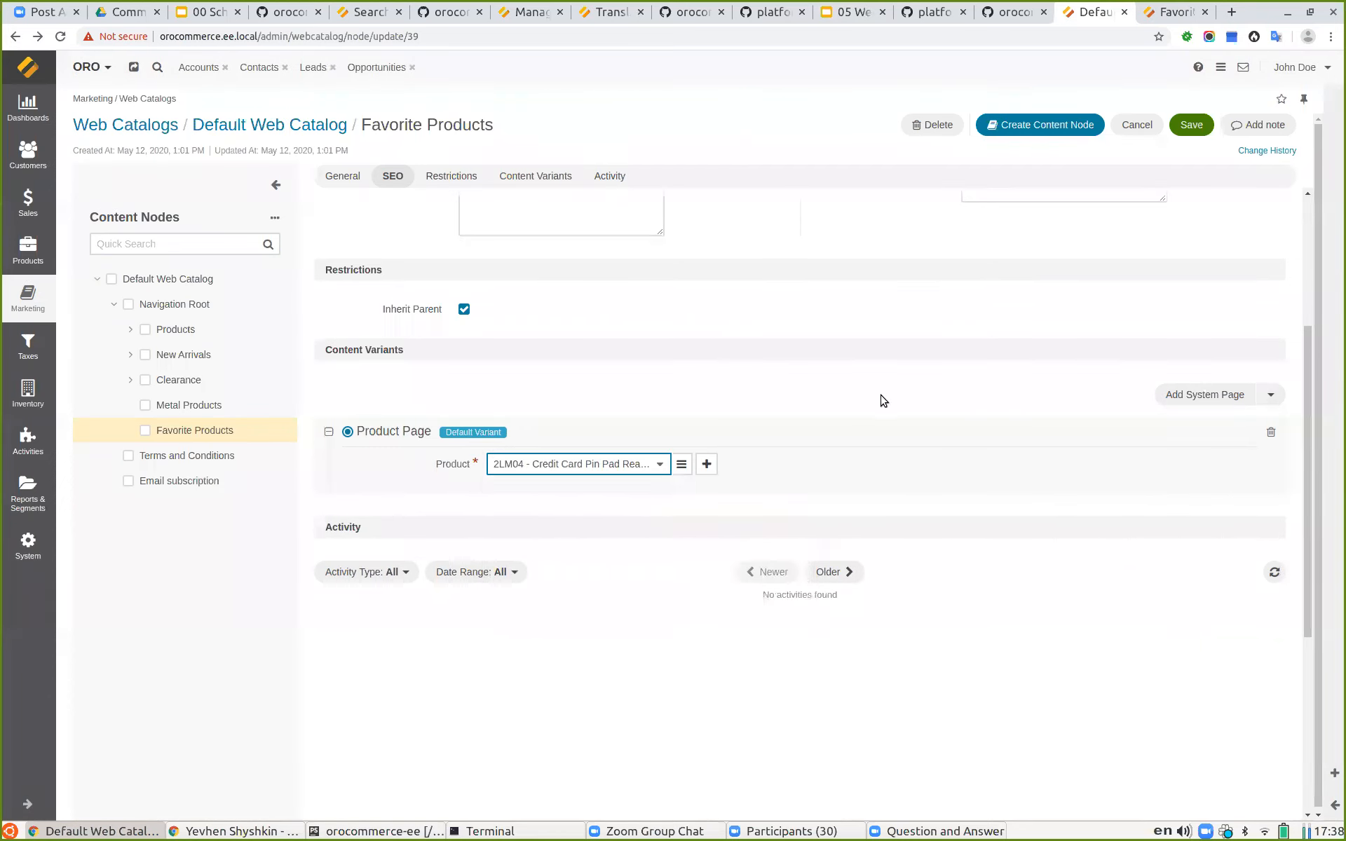
pyautogui.scroll(4, 883, 398)
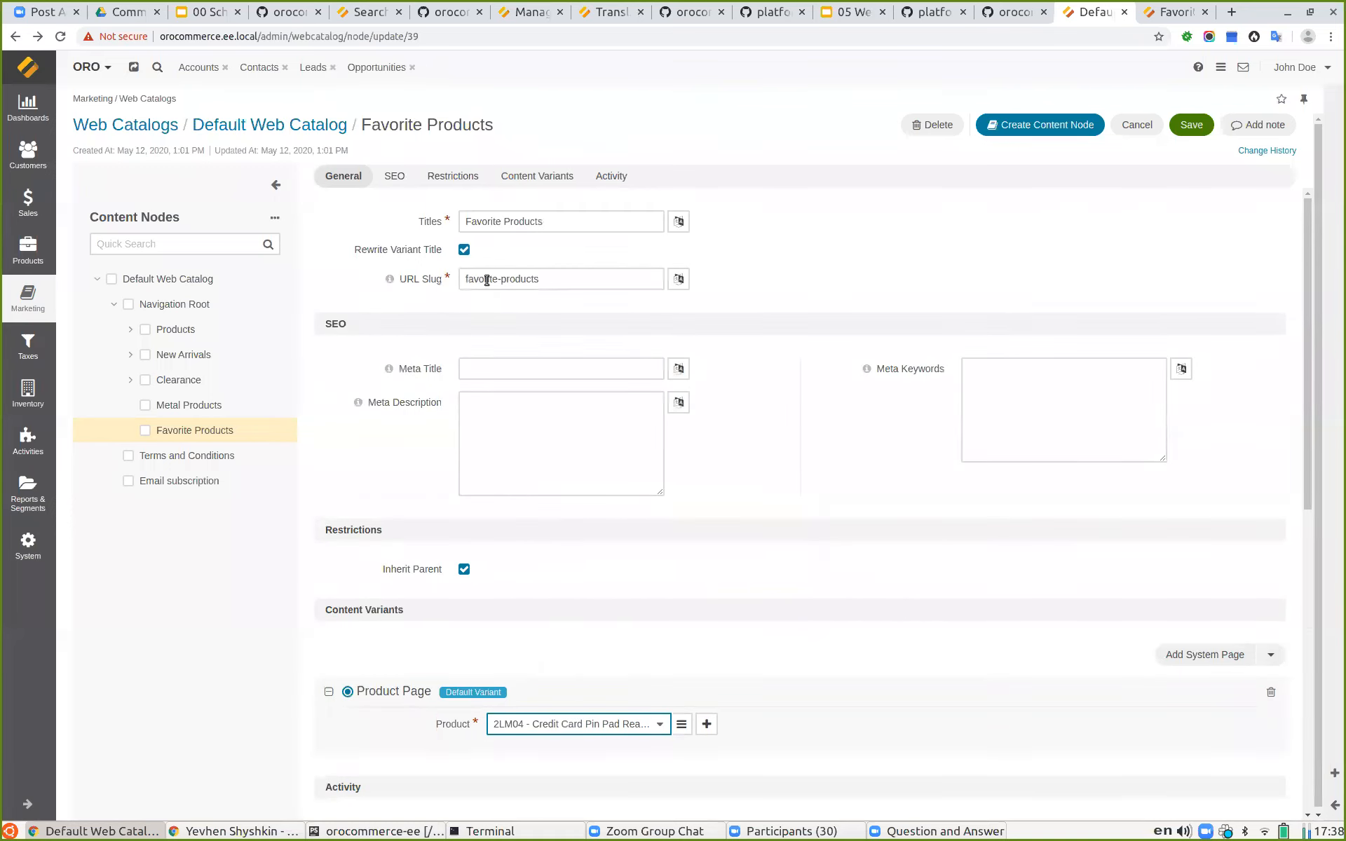
pyautogui.click(464, 250)
pyautogui.click(1183, 131)
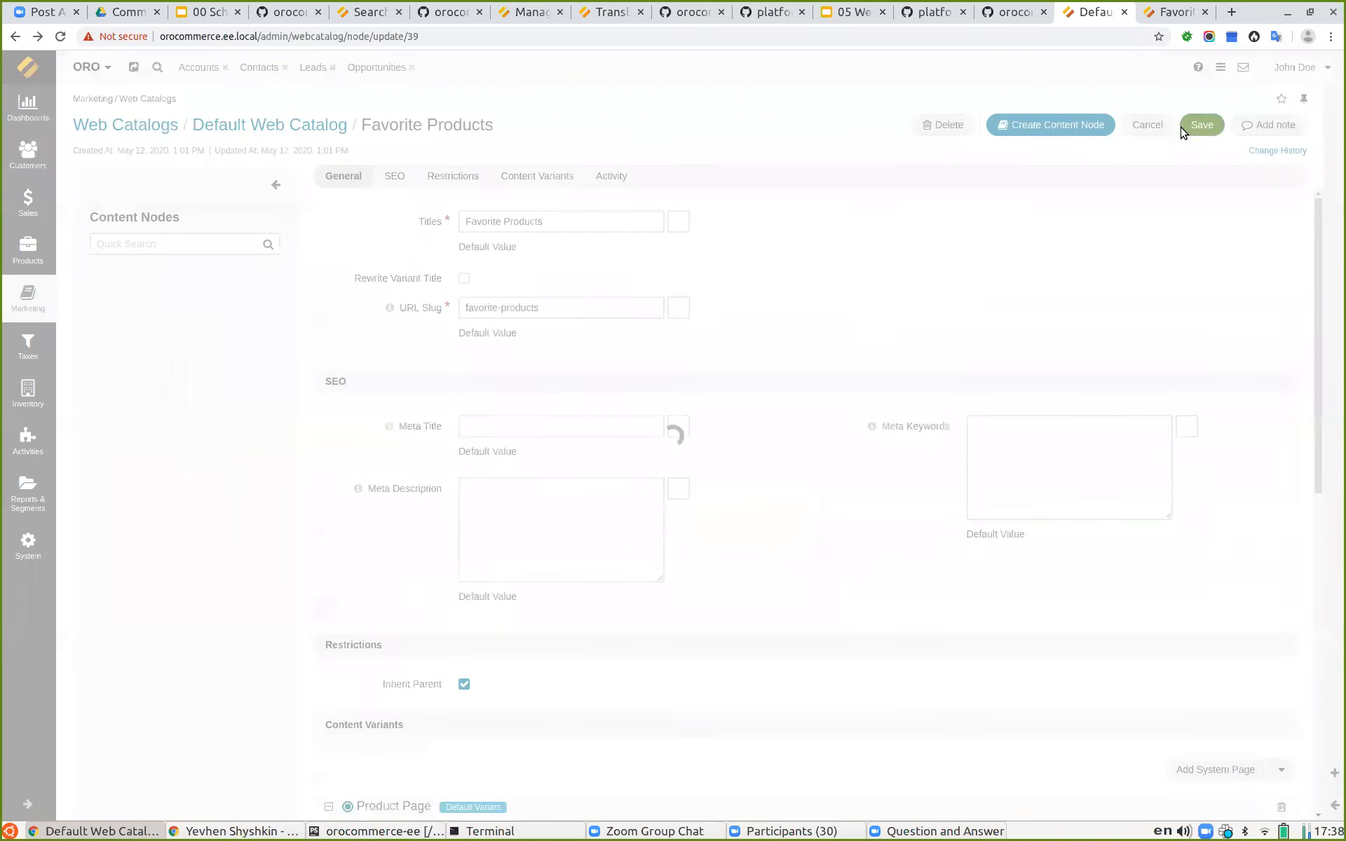
# Step: Reload the storefront and open Favorite Products to view the resulting product page
pyautogui.click(1156, 13)
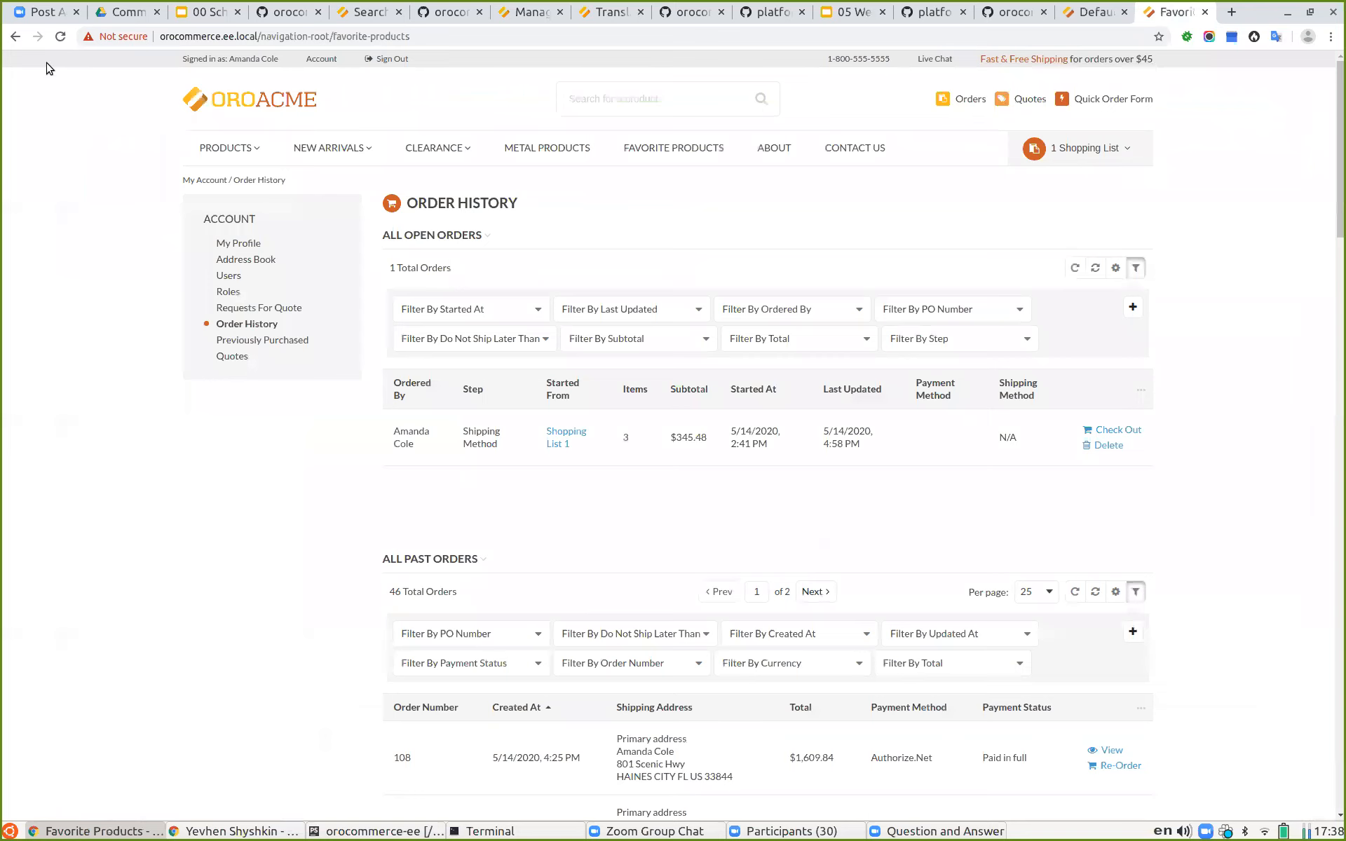
pyautogui.click(60, 37)
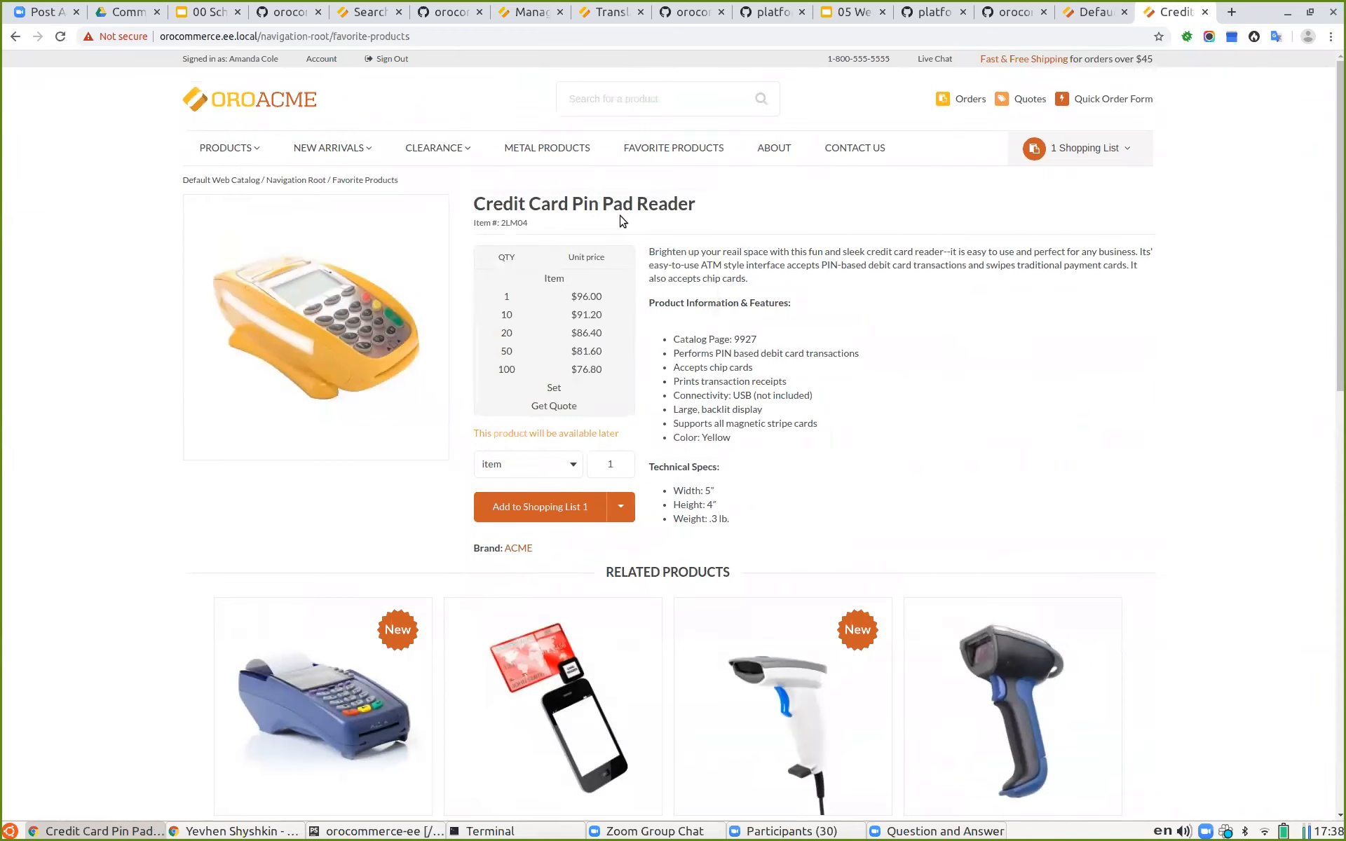
pyautogui.click(662, 150)
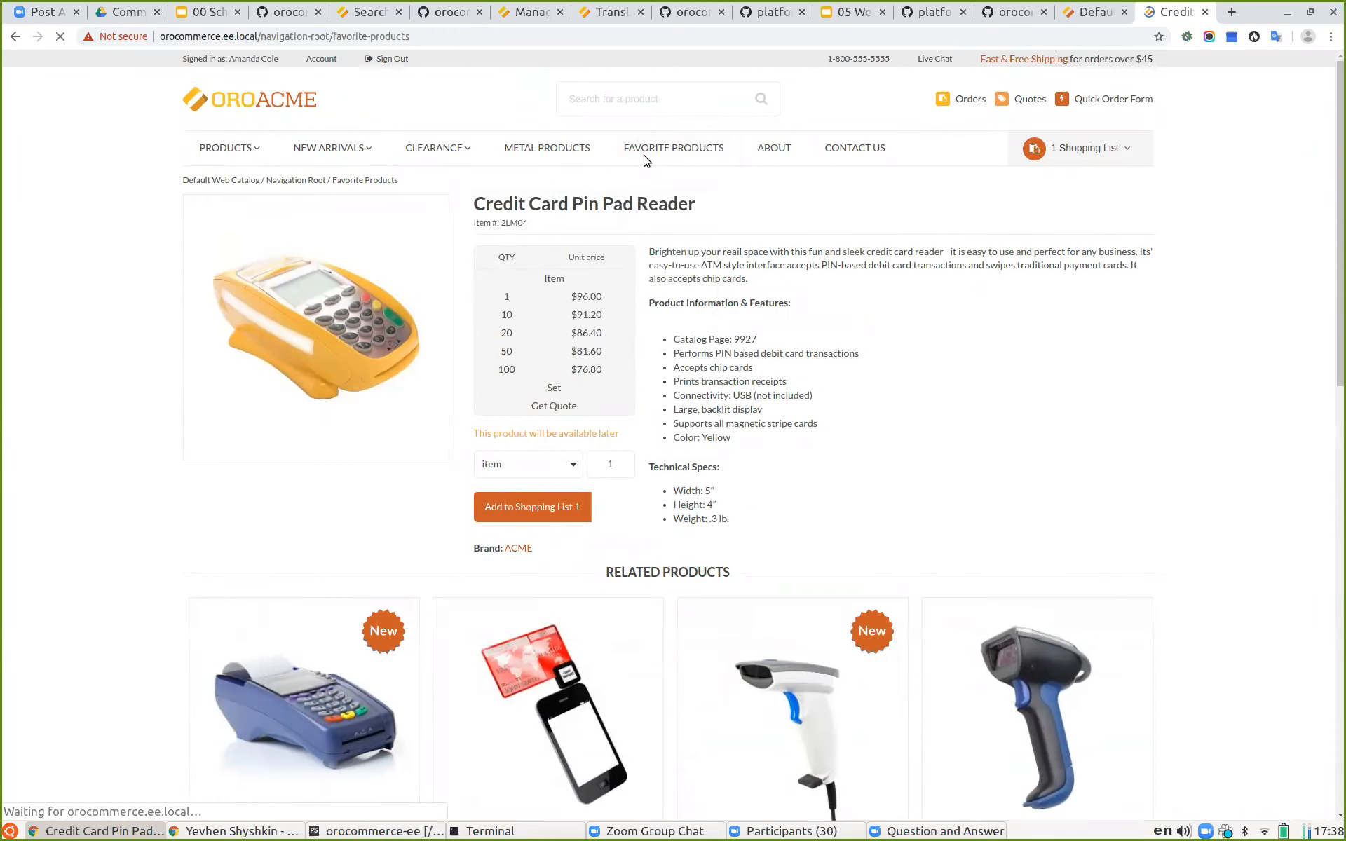
pyautogui.scroll(-9, 771, 284)
pyautogui.scroll(5, 825, 281)
pyautogui.scroll(5, 825, 281)
# Step: Present the slide deck and advance to the Product collection variant slide
pyautogui.click(847, 12)
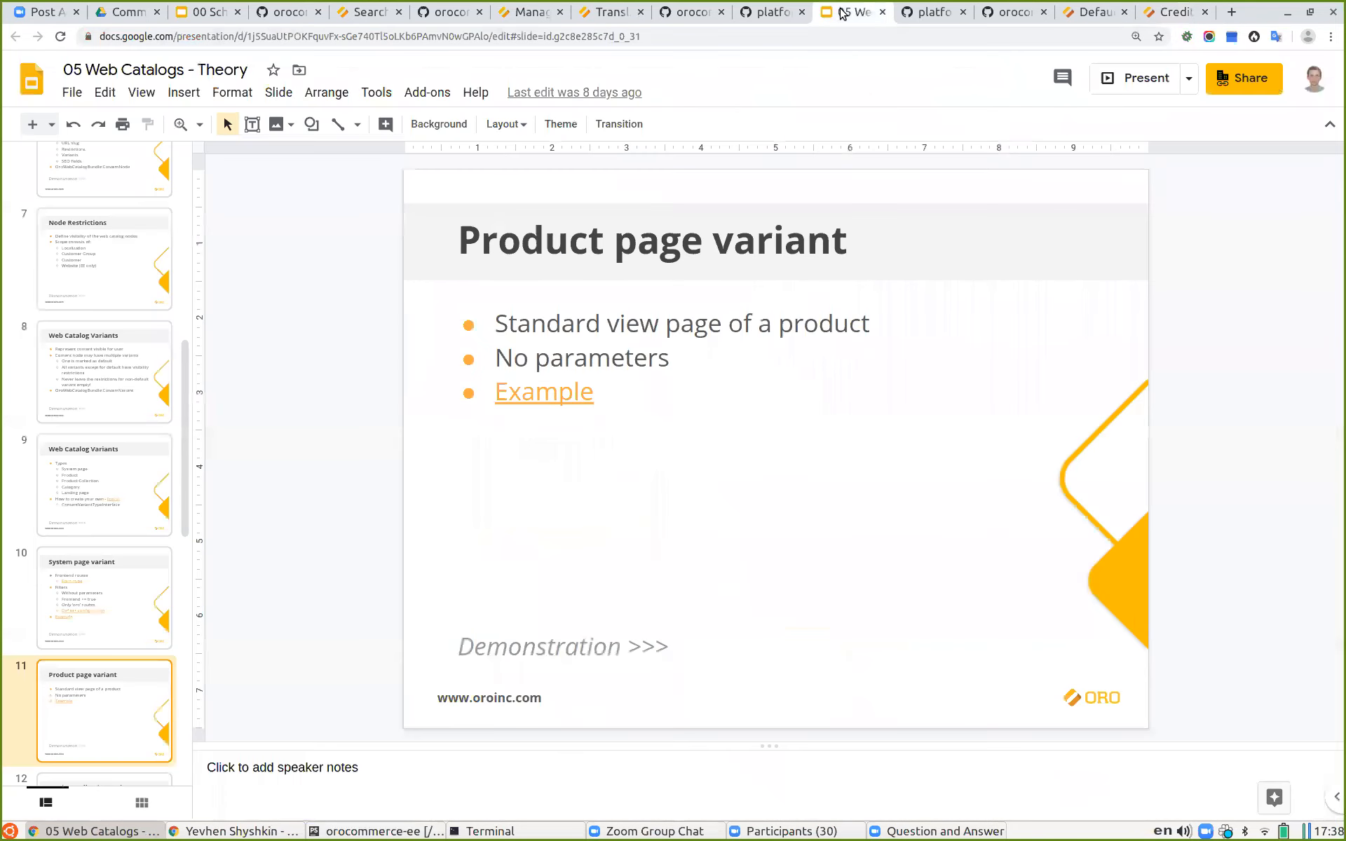
pyautogui.scroll(-1, 120, 637)
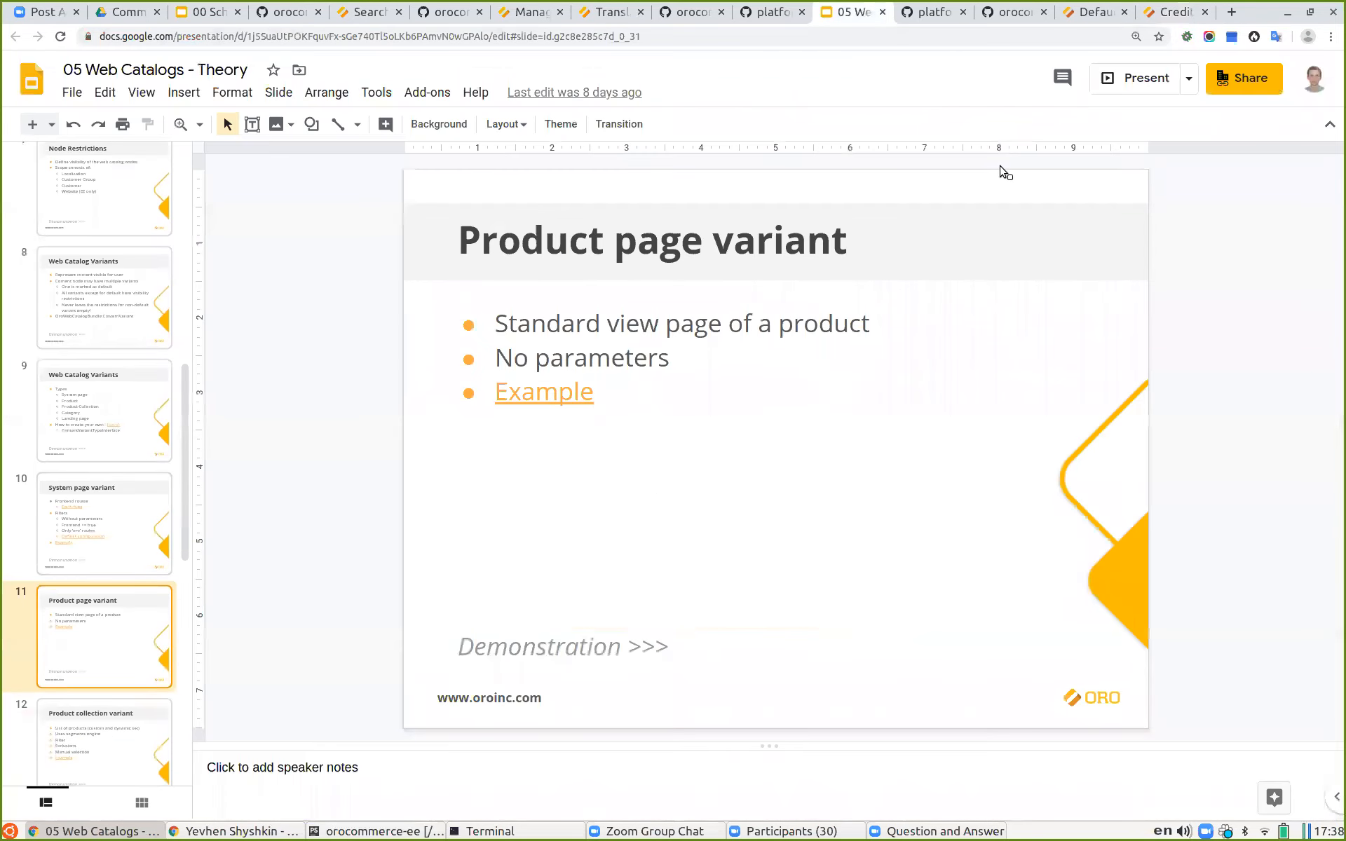
pyautogui.click(1111, 82)
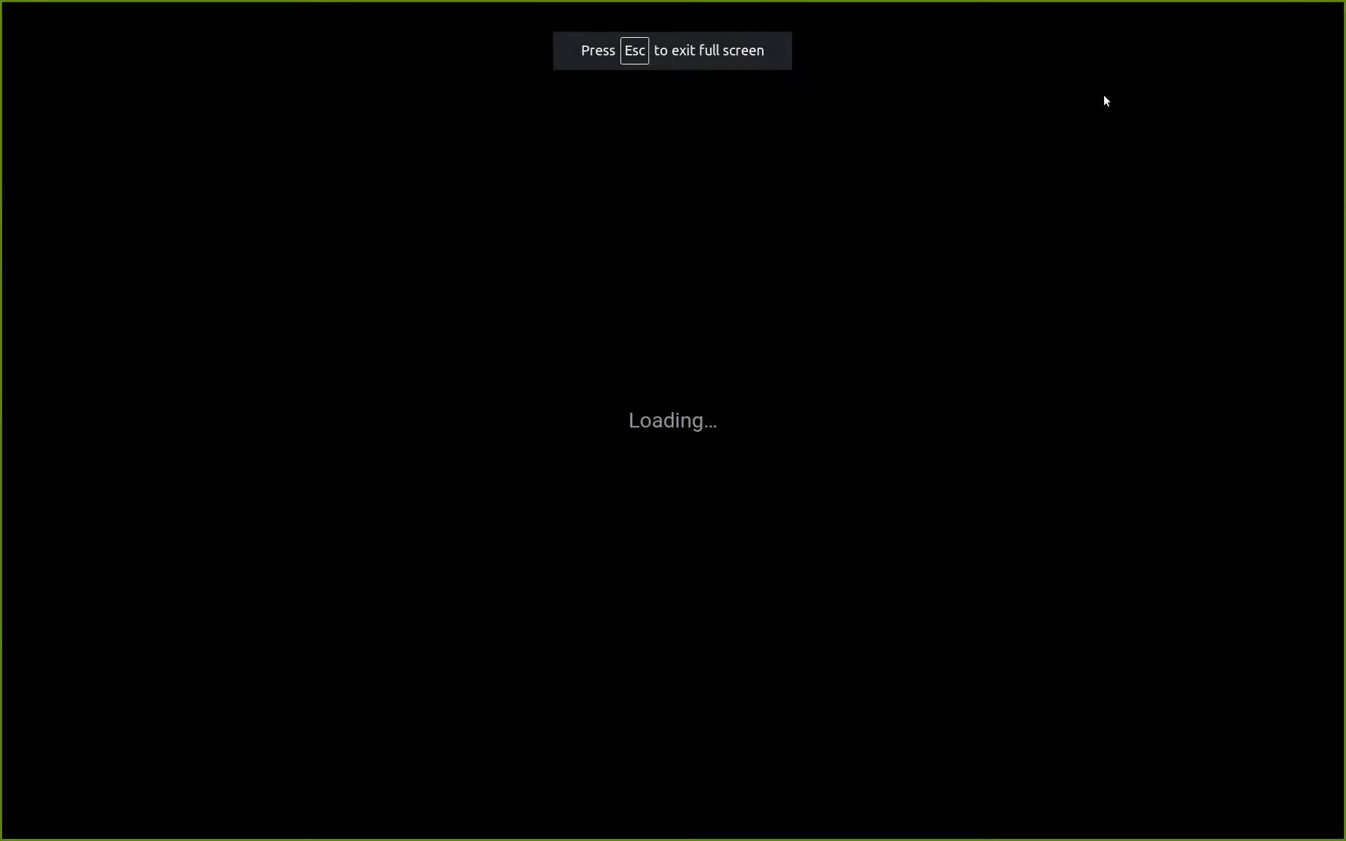
pyautogui.press('Right')
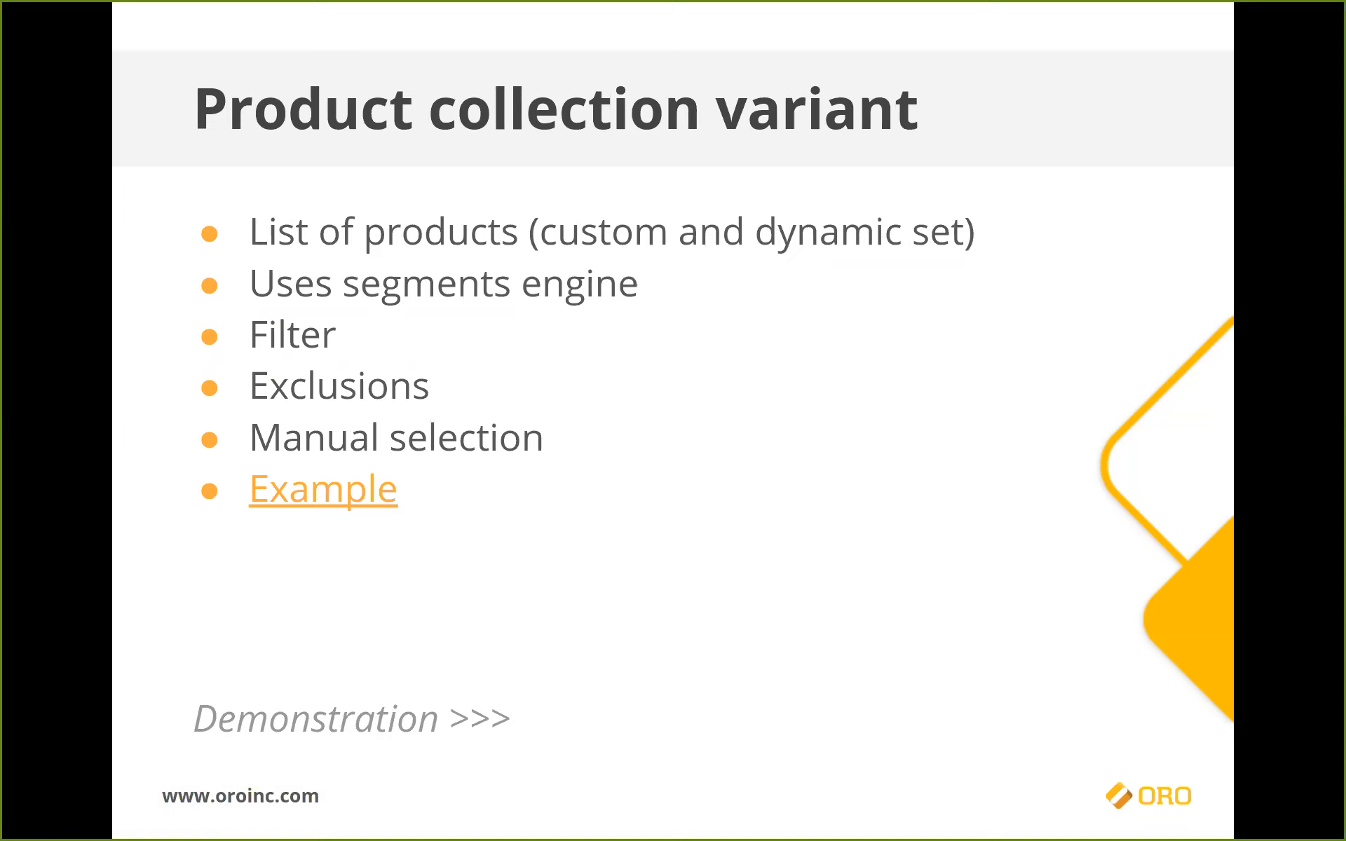
# Step: Leave the slideshow and delete the Favorite Products node's Product Page content variant
pyautogui.press('Escape')
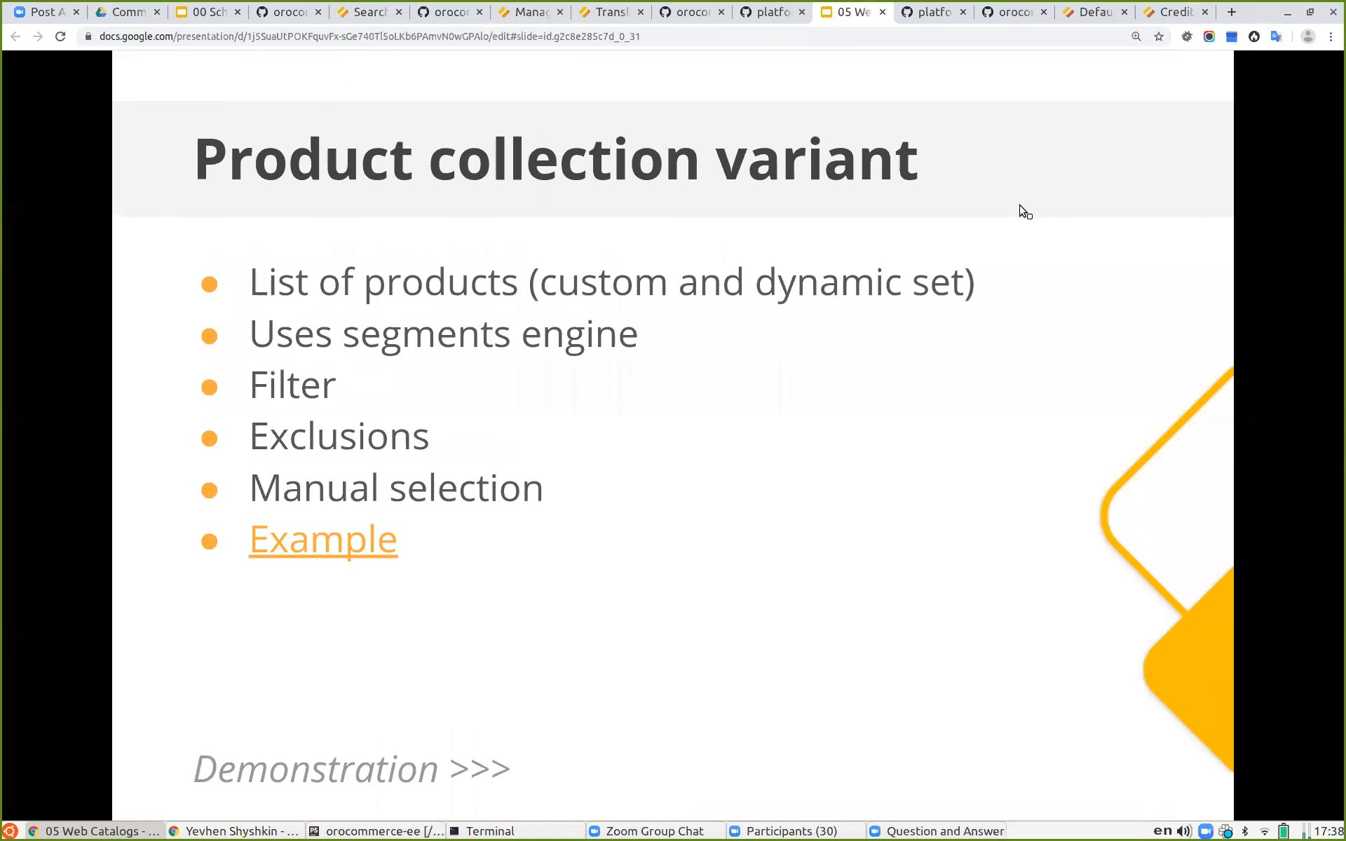
pyautogui.click(1130, 14)
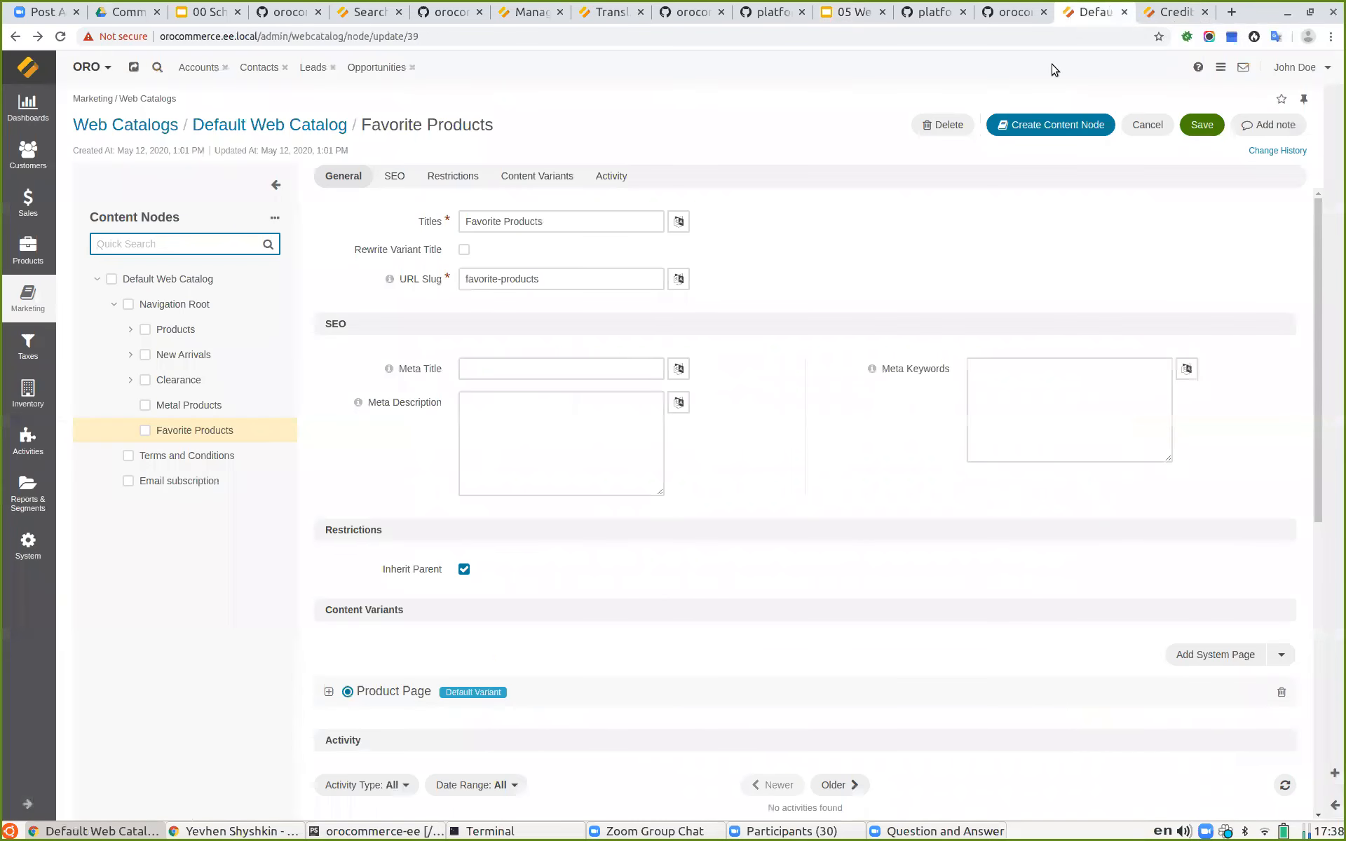
pyautogui.click(1281, 543)
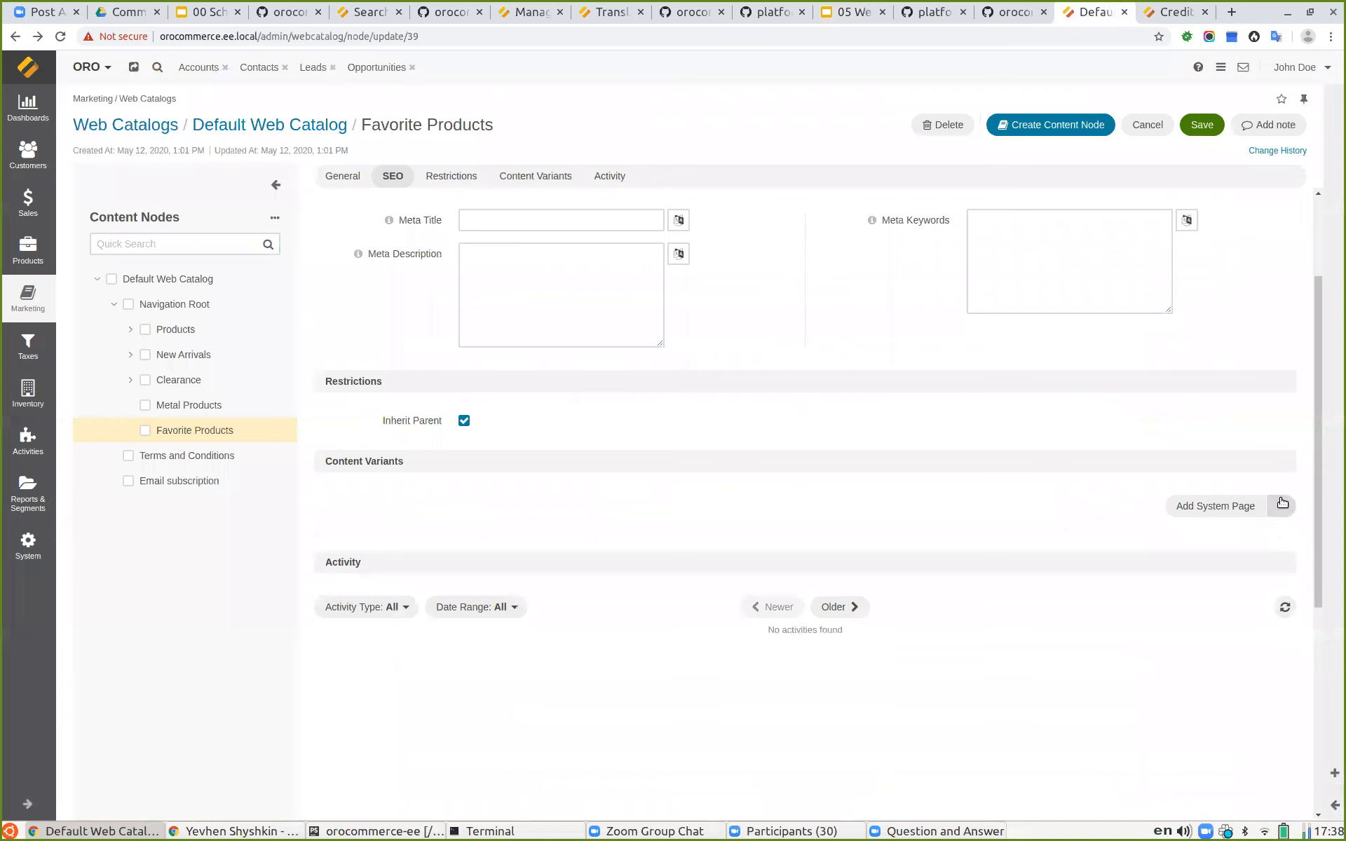
# Step: Add a Product Collection content variant to Favorite Products with segment name fav-prod
pyautogui.click(1281, 506)
pyautogui.click(1228, 575)
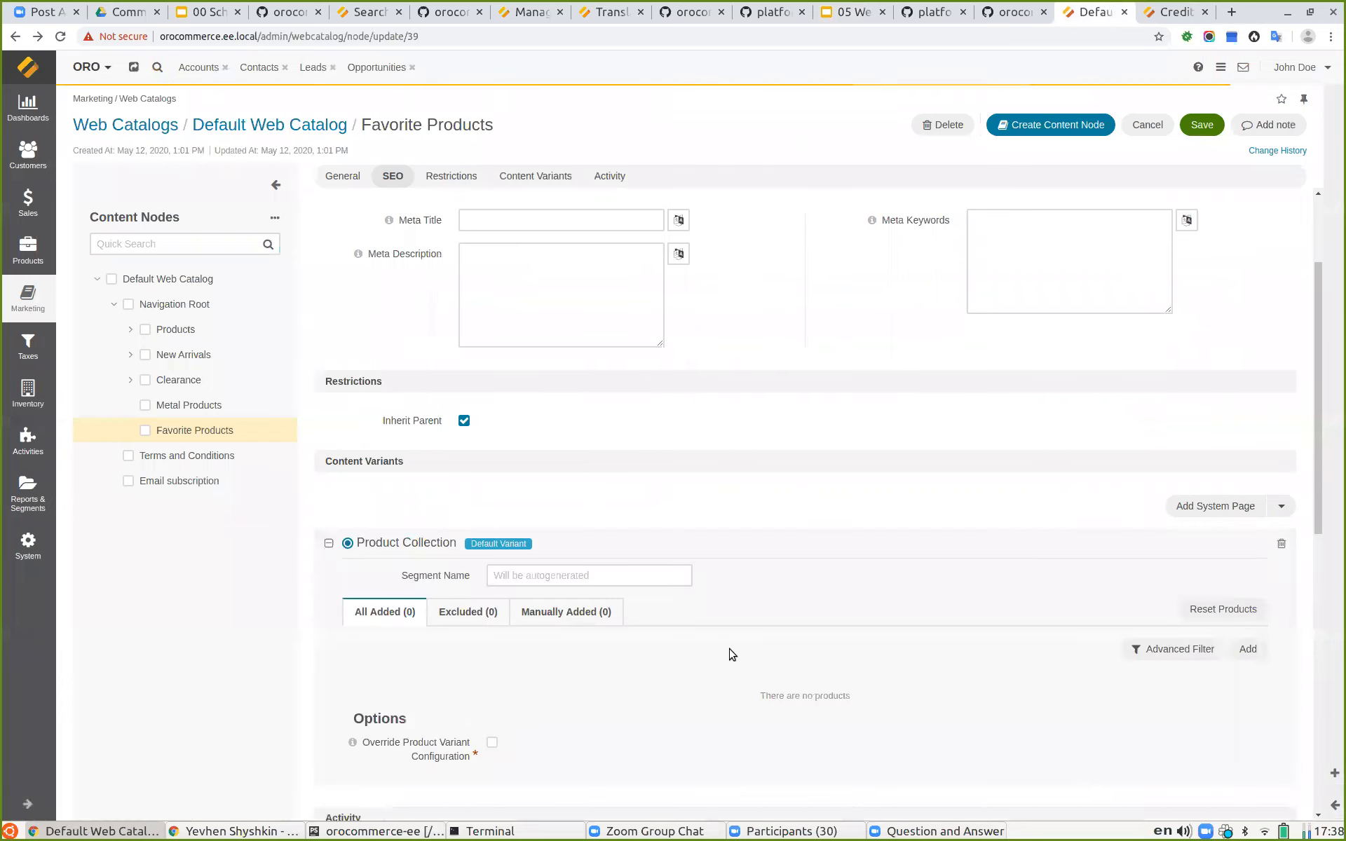
pyautogui.scroll(-2, 720, 504)
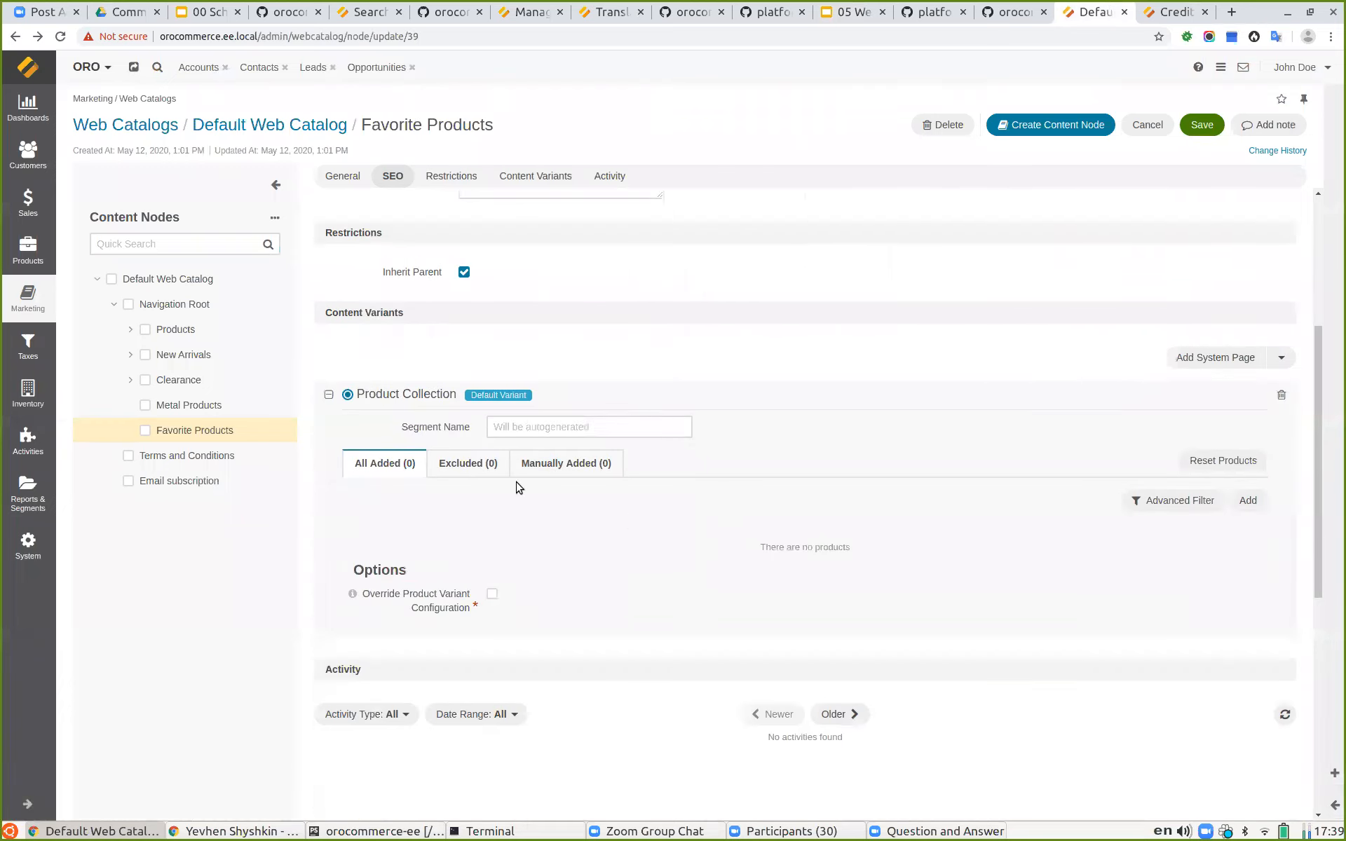
pyautogui.click(530, 435)
pyautogui.write('fav-prod')
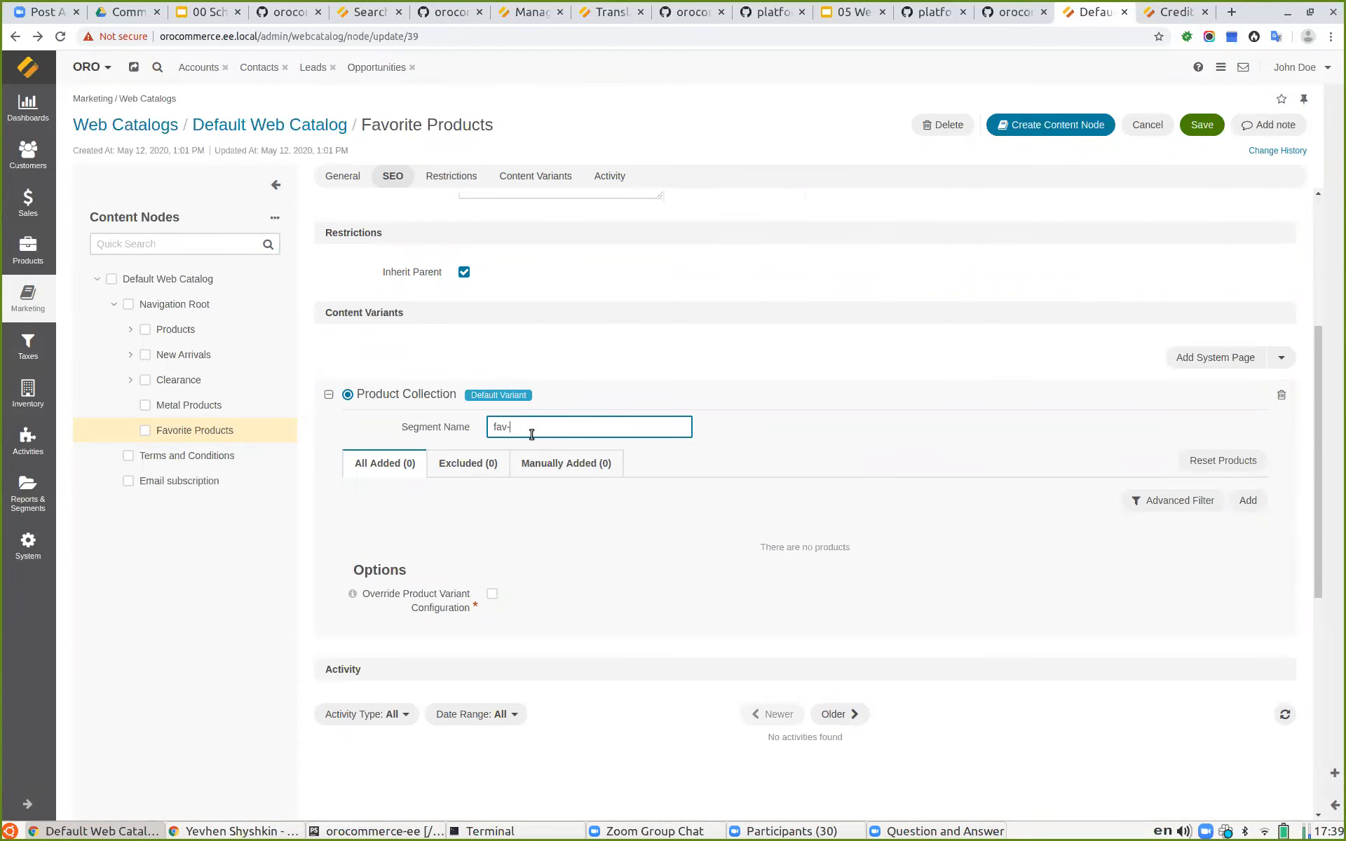
# Step: Add an advanced filter for Is Featured equal to Yes and preview the collection's results
pyautogui.click(1150, 501)
pyautogui.scroll(-2, 465, 446)
pyautogui.moveTo(386, 457); pyautogui.dragTo(543, 421)
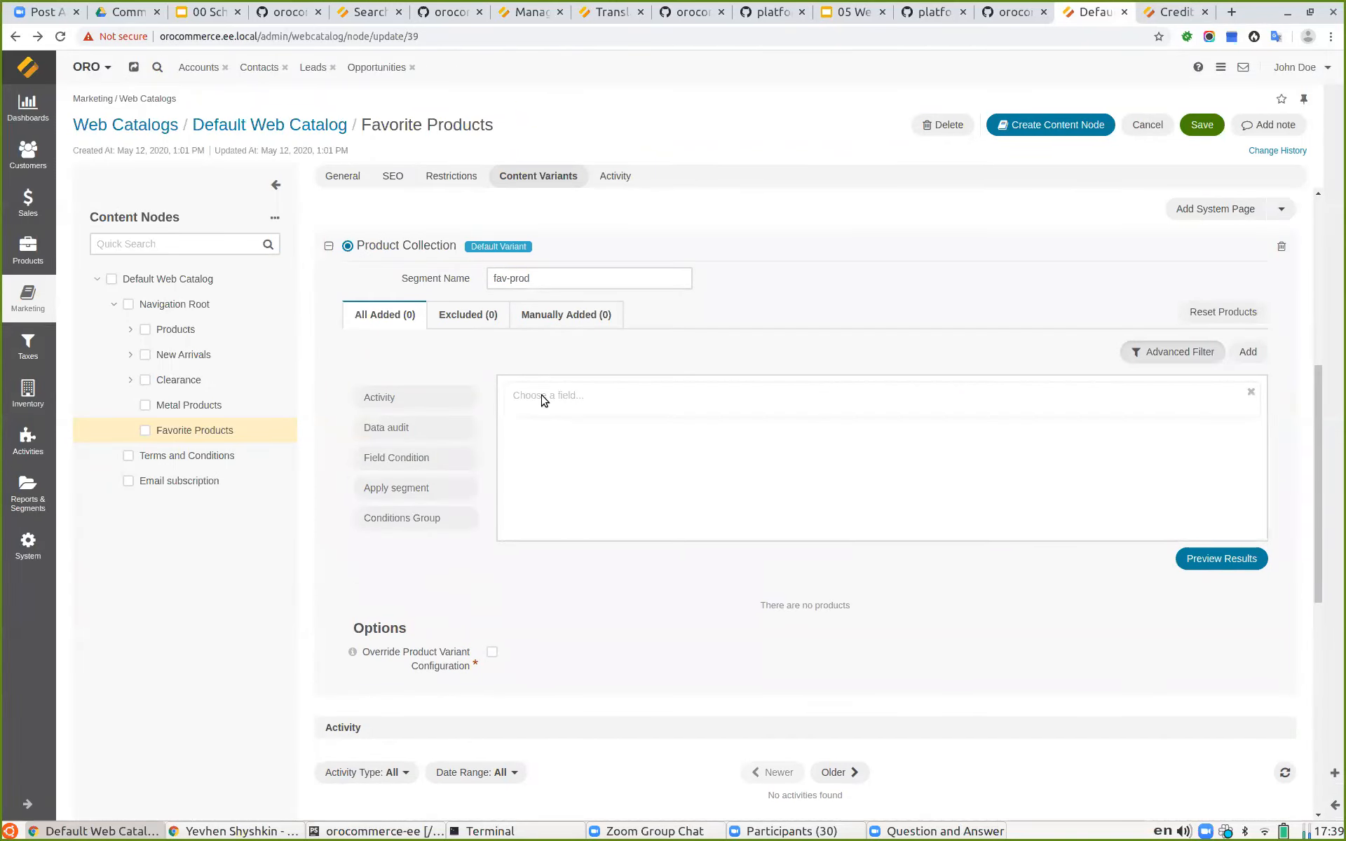
pyautogui.click(543, 398)
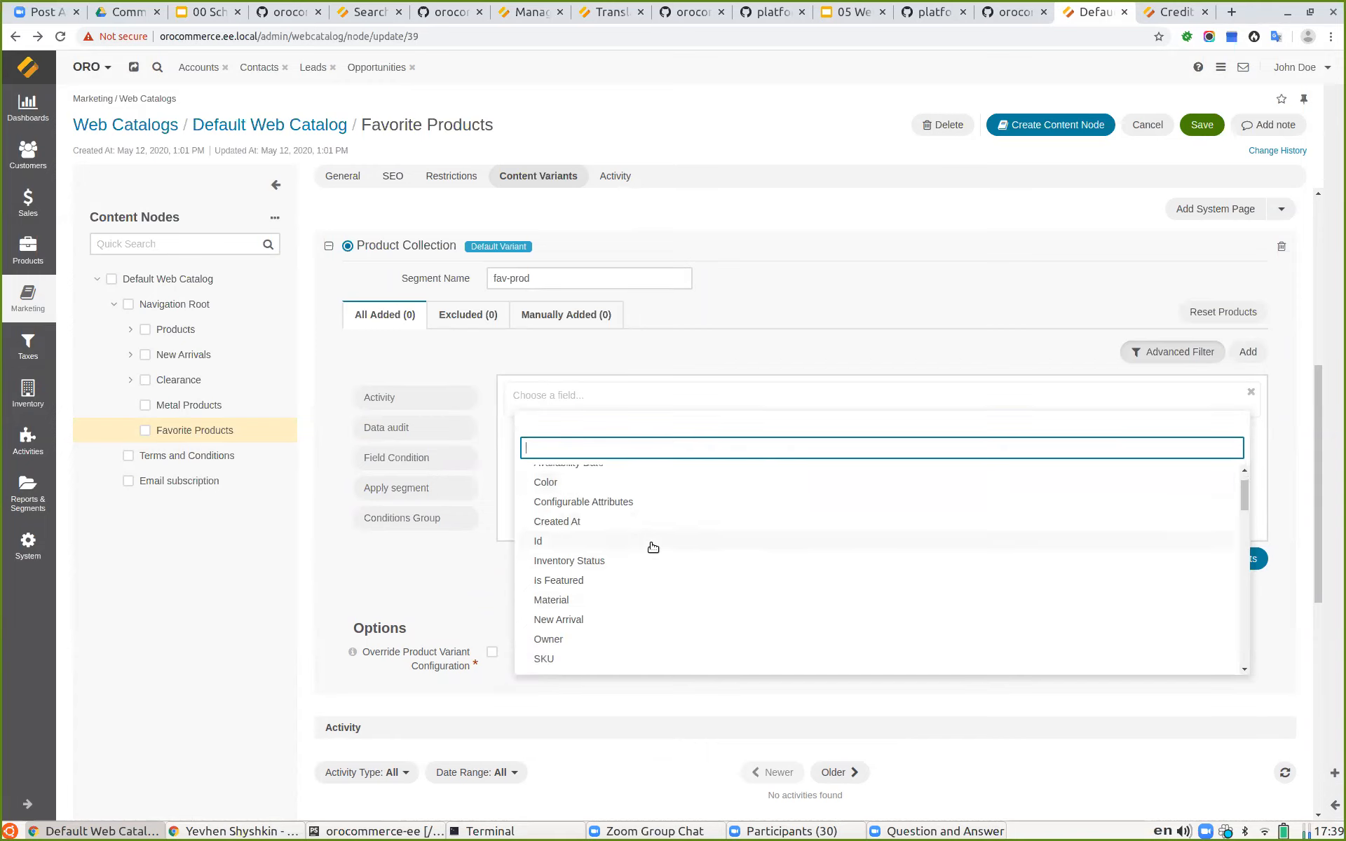
pyautogui.click(582, 581)
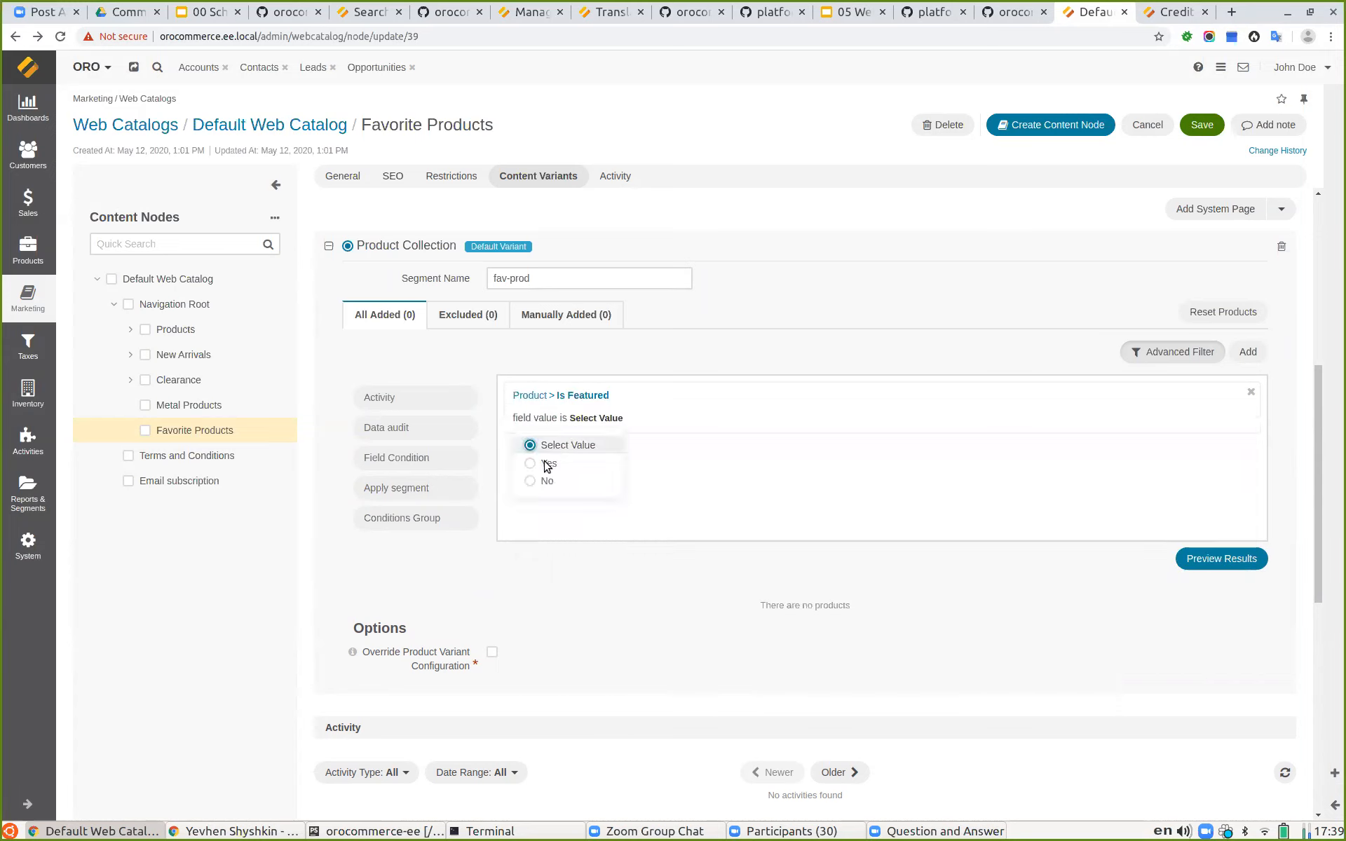
pyautogui.click(529, 464)
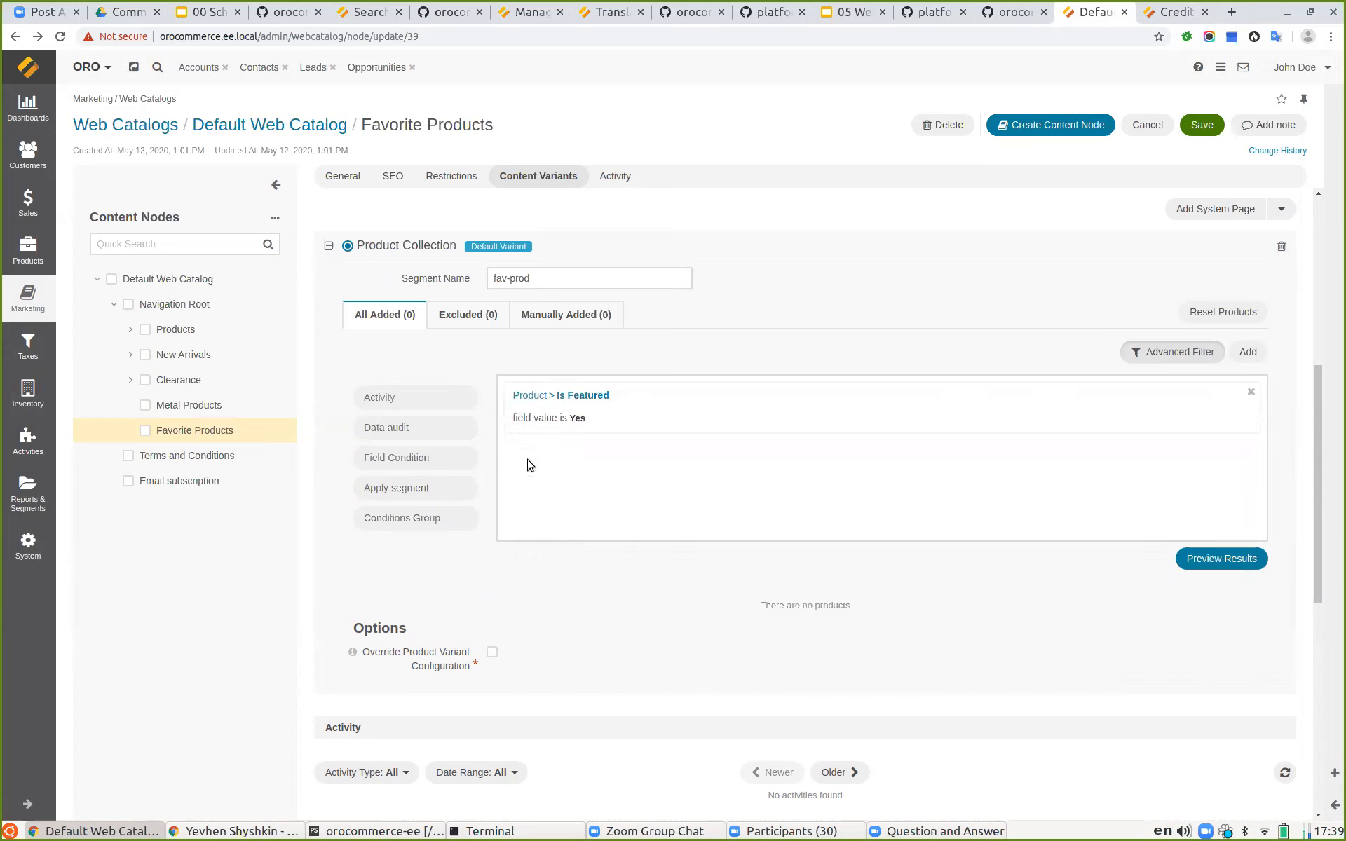
pyautogui.click(1228, 567)
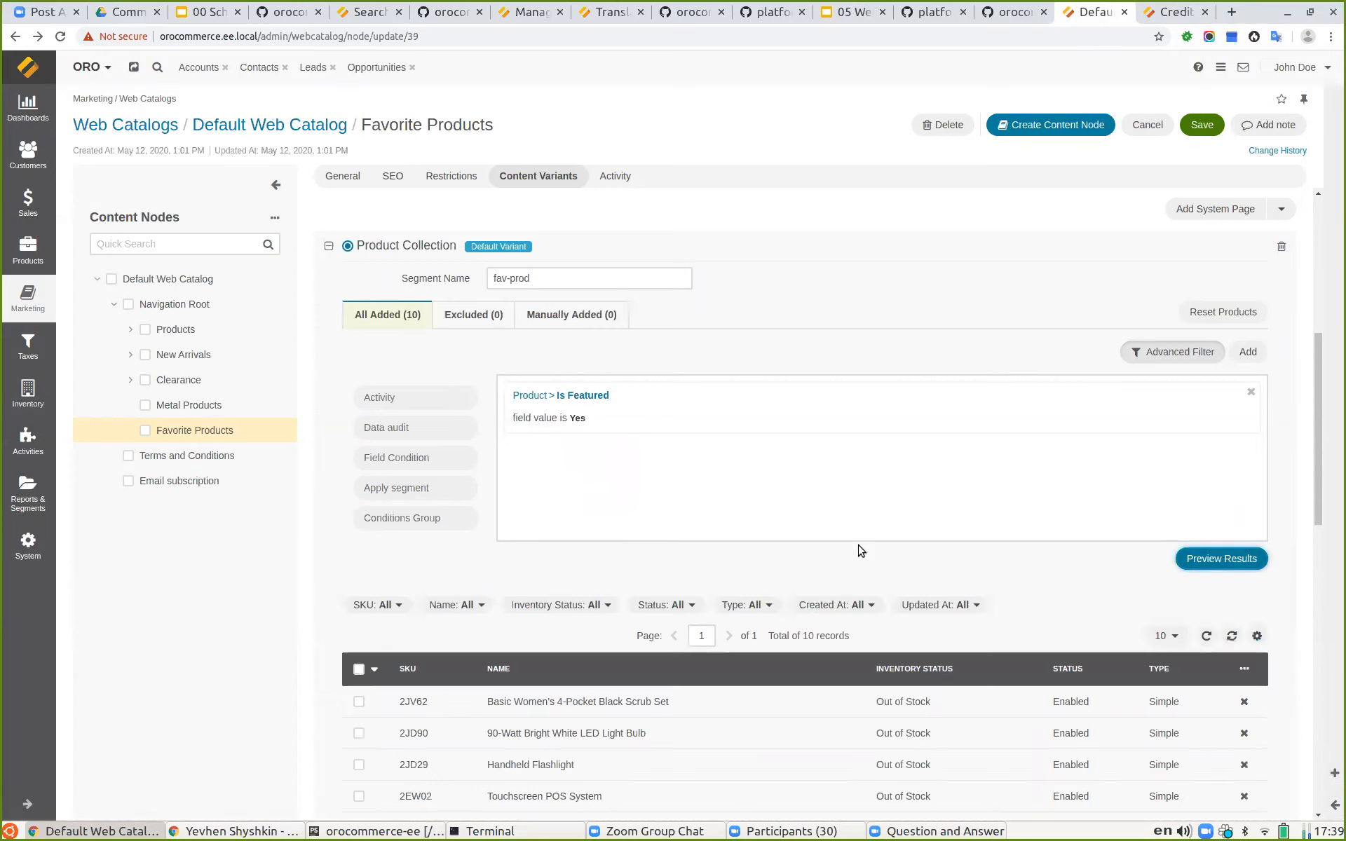
# Step: Manually add the HEADLAMP_TEST - Test Headlamp product to the product collection
pyautogui.scroll(-1, 734, 573)
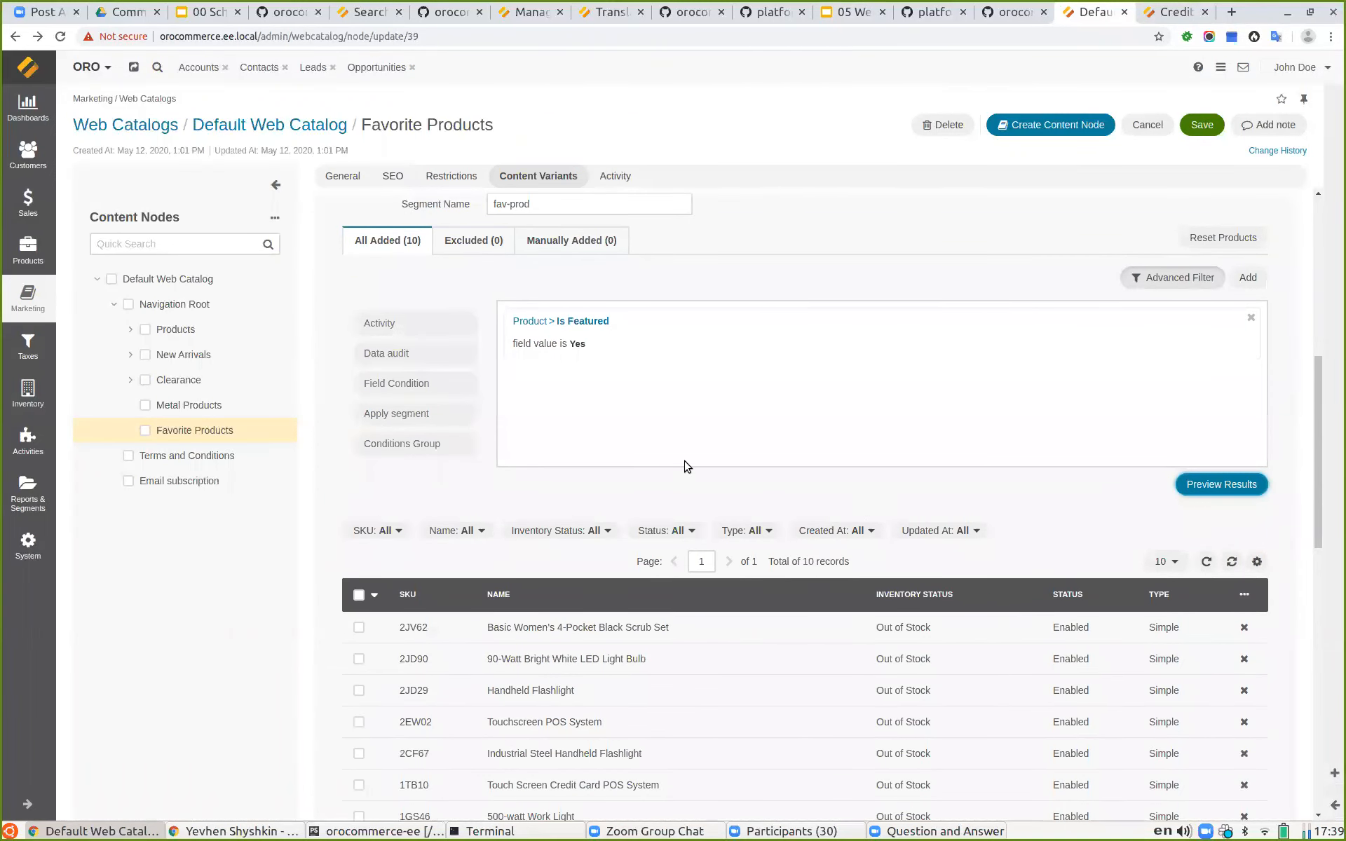
pyautogui.click(467, 238)
pyautogui.click(581, 244)
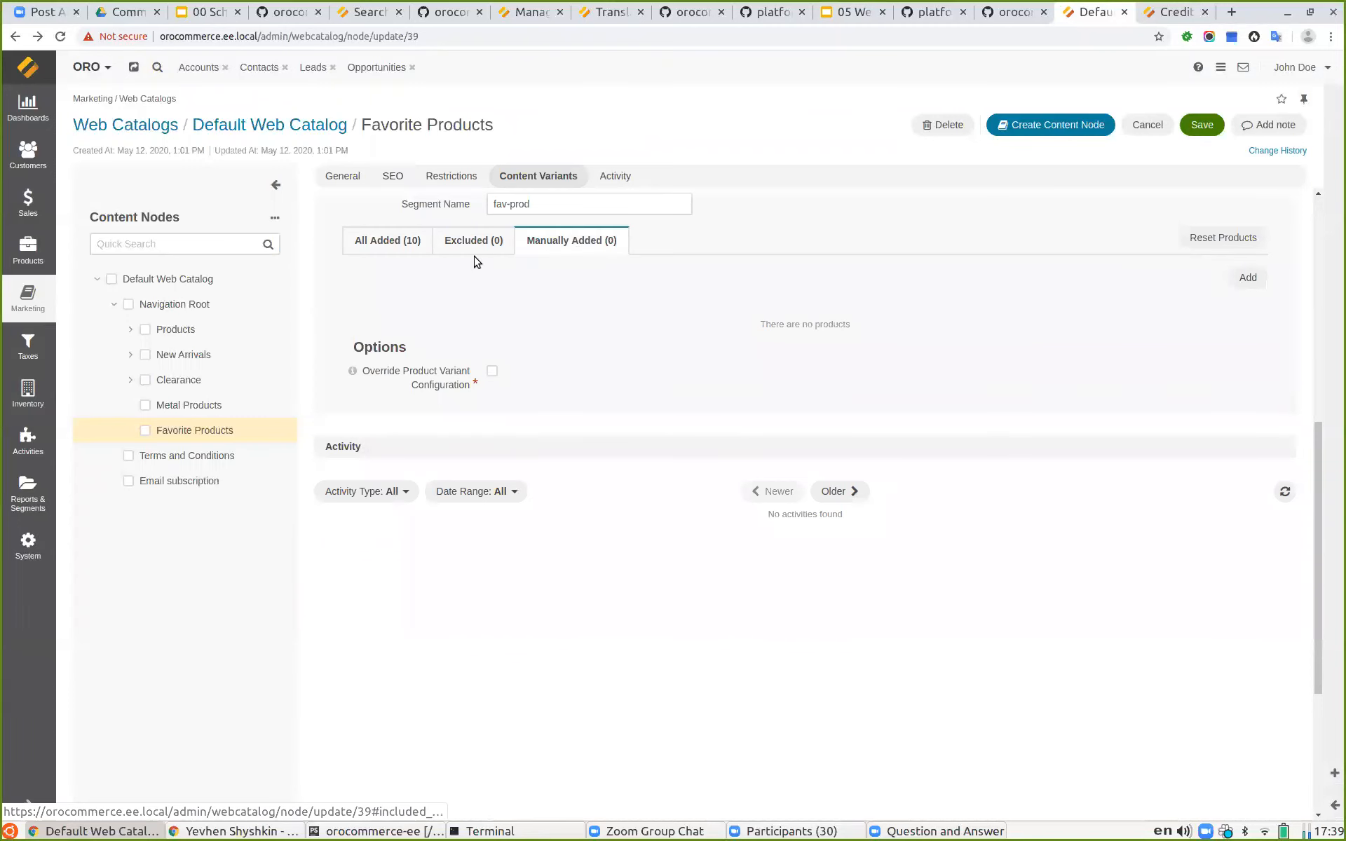
pyautogui.click(393, 242)
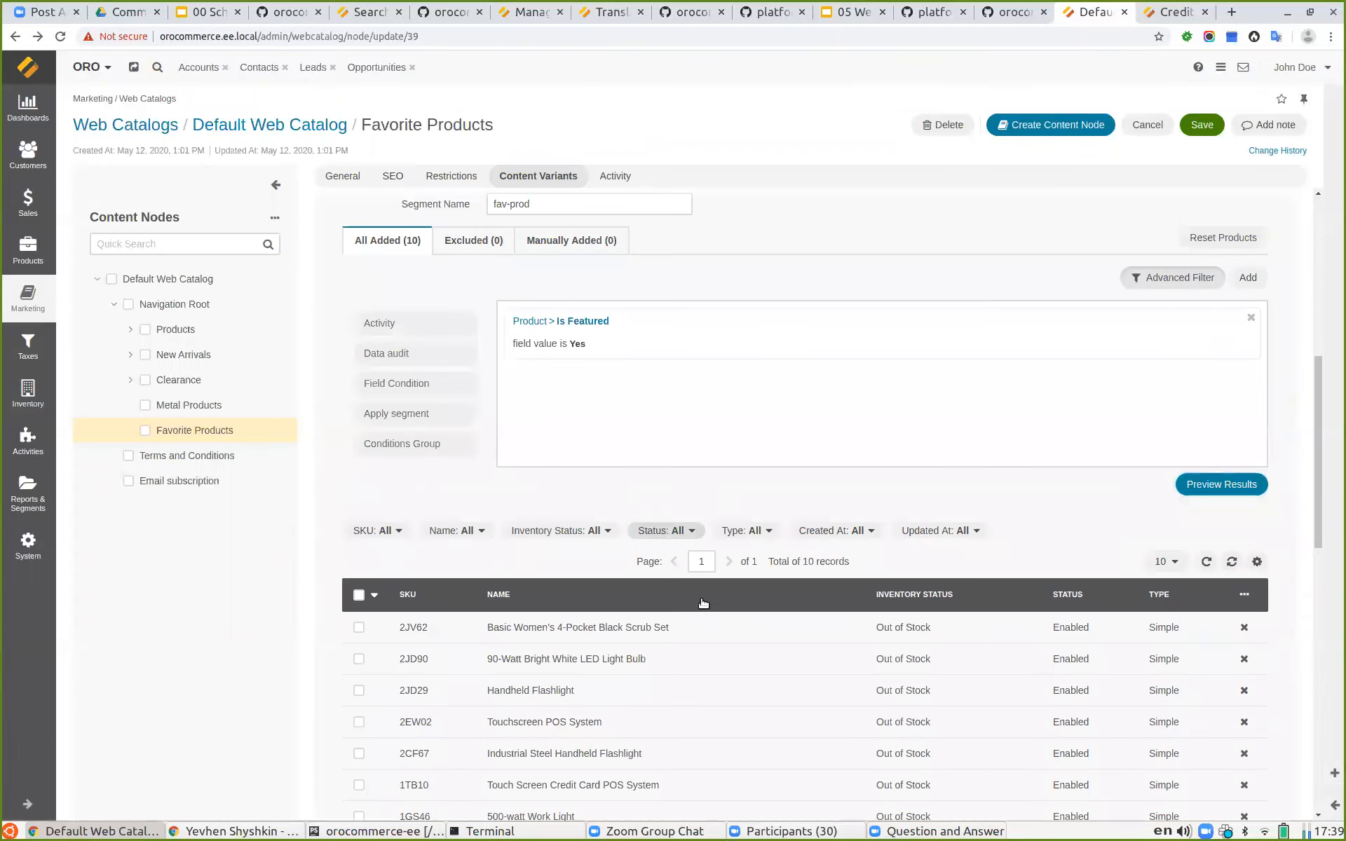
pyautogui.click(607, 242)
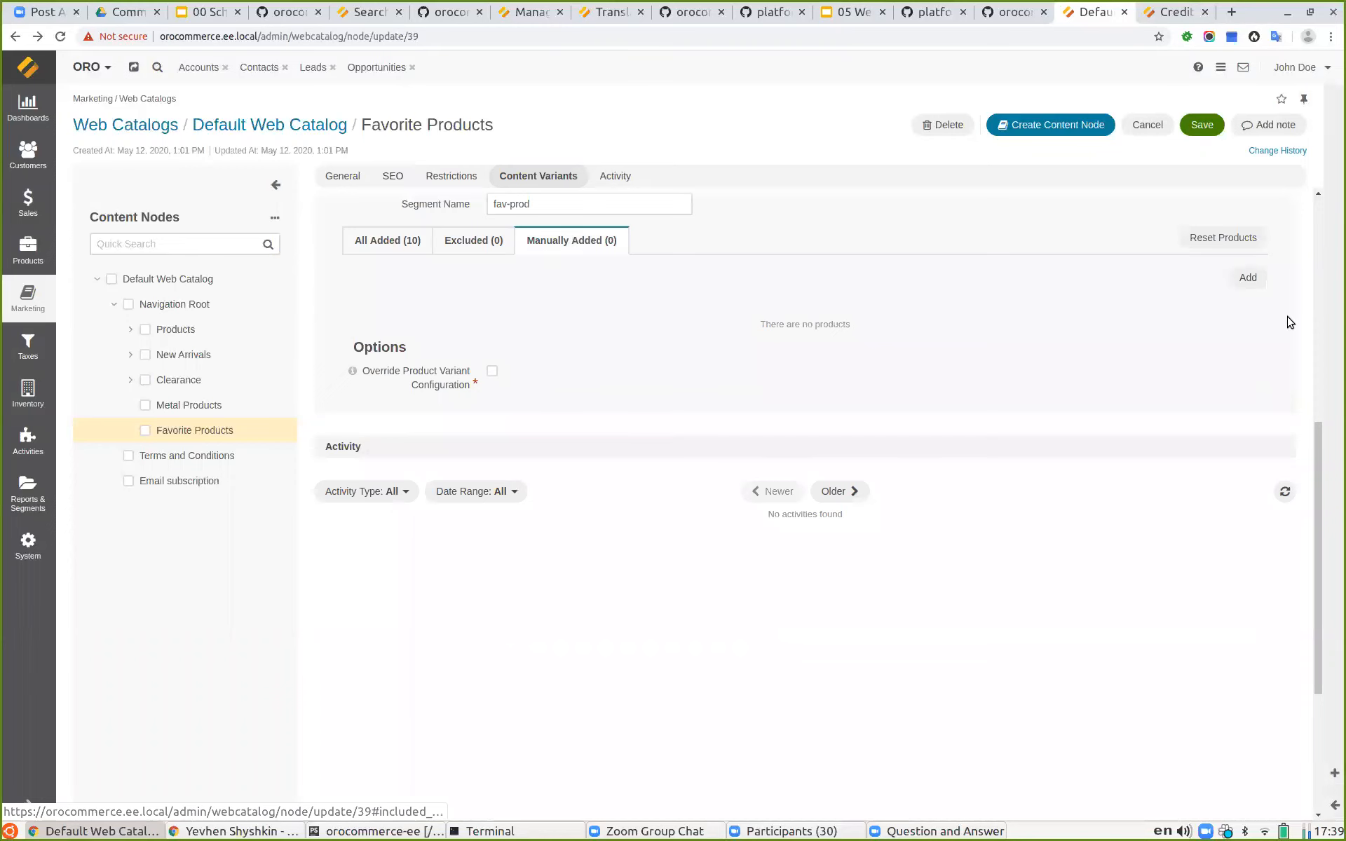
pyautogui.click(1247, 276)
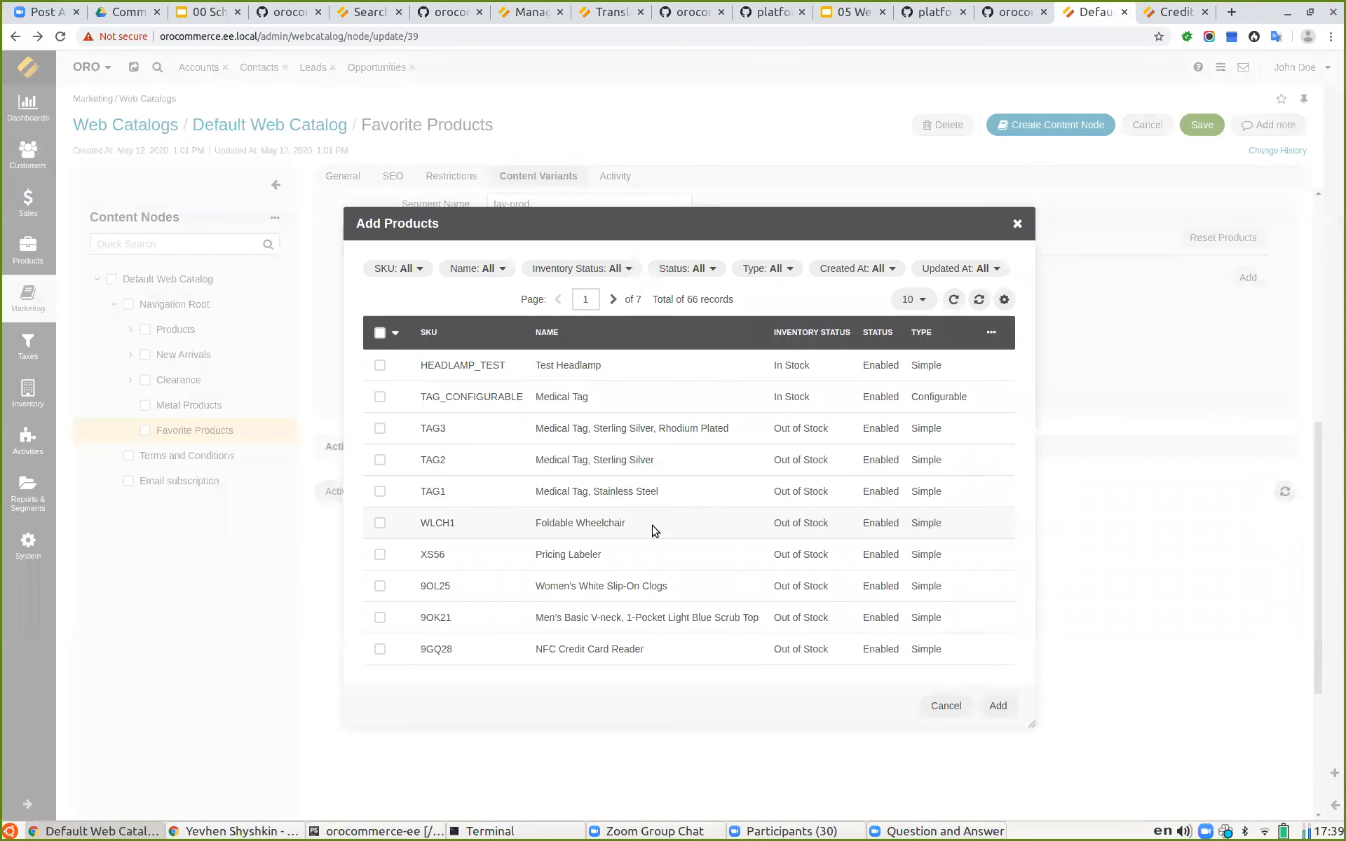
pyautogui.click(379, 365)
pyautogui.click(997, 707)
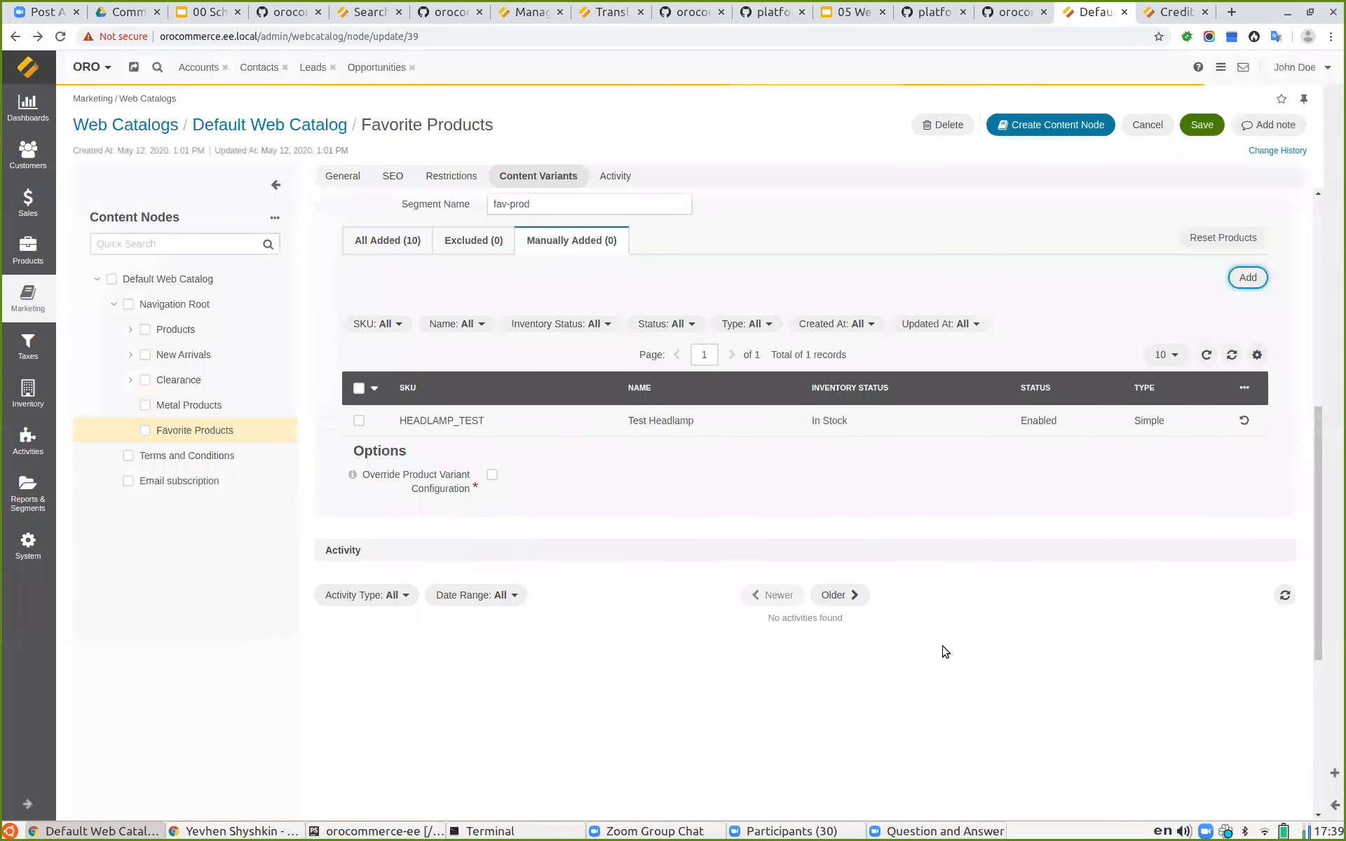
# Step: Review all added products in the collection and save the Favorite Products content node
pyautogui.click(379, 251)
pyautogui.scroll(-3, 599, 549)
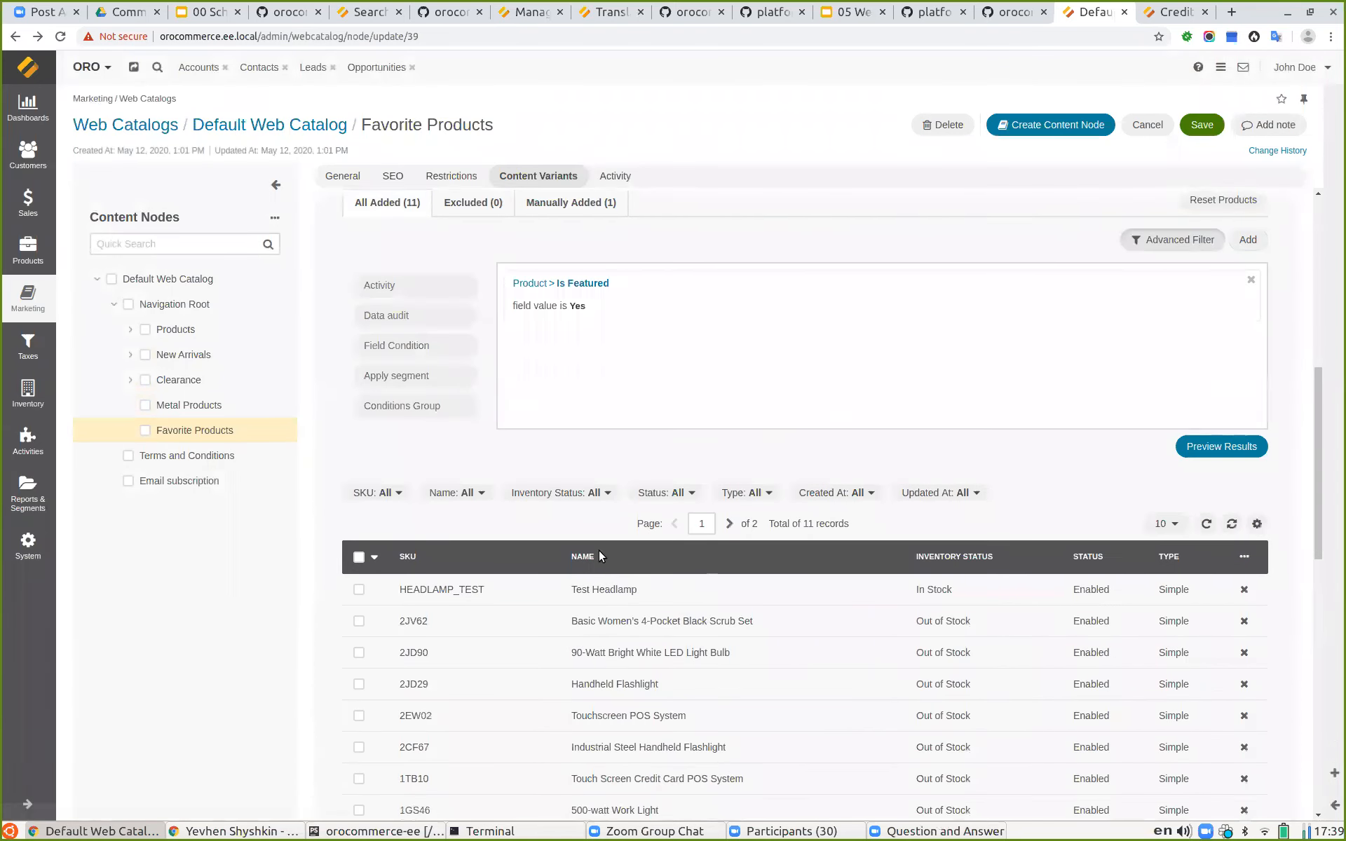
pyautogui.scroll(-2, 638, 546)
pyautogui.scroll(-5, 659, 651)
pyautogui.scroll(14, 769, 571)
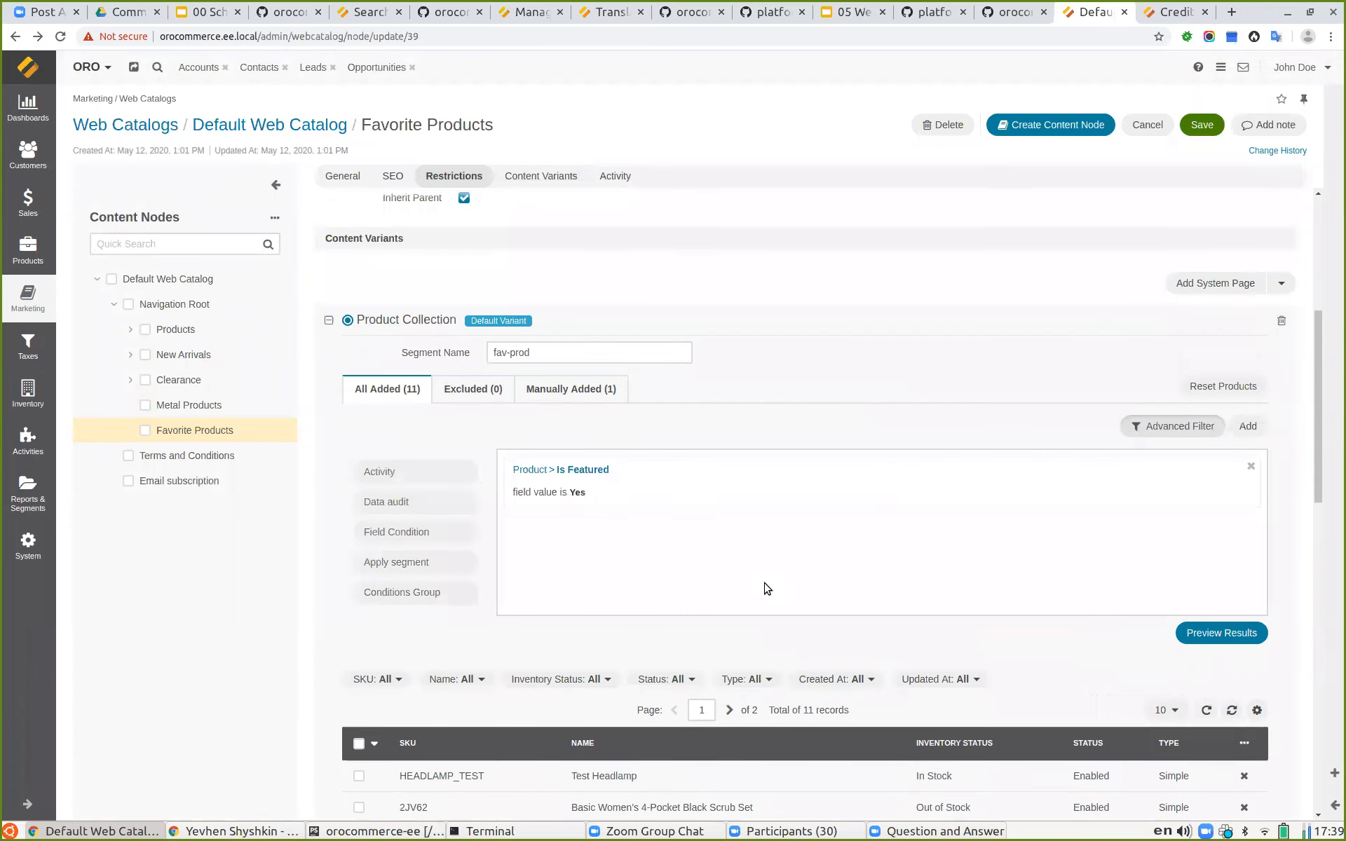
pyautogui.click(1201, 125)
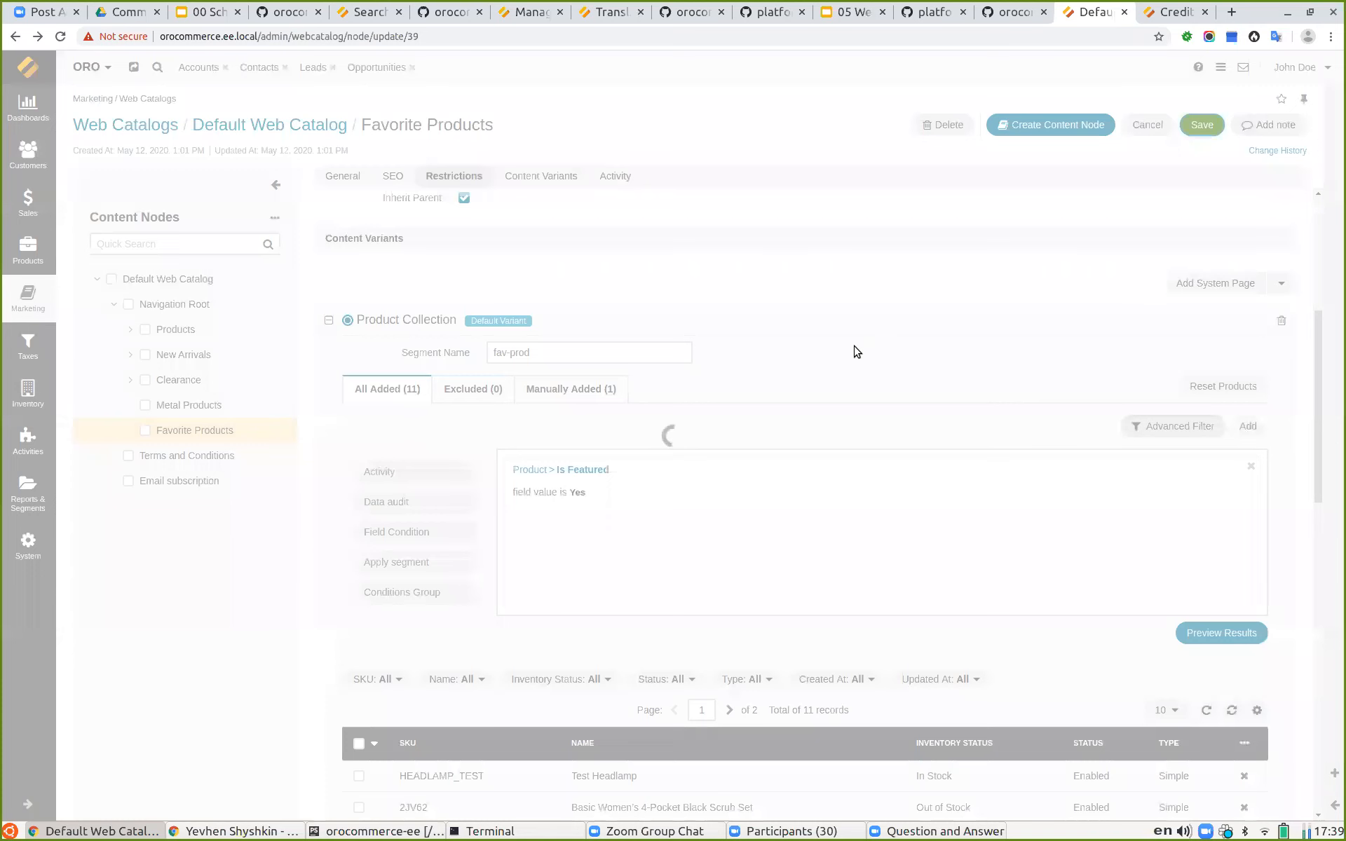
pyautogui.scroll(-3, 664, 456)
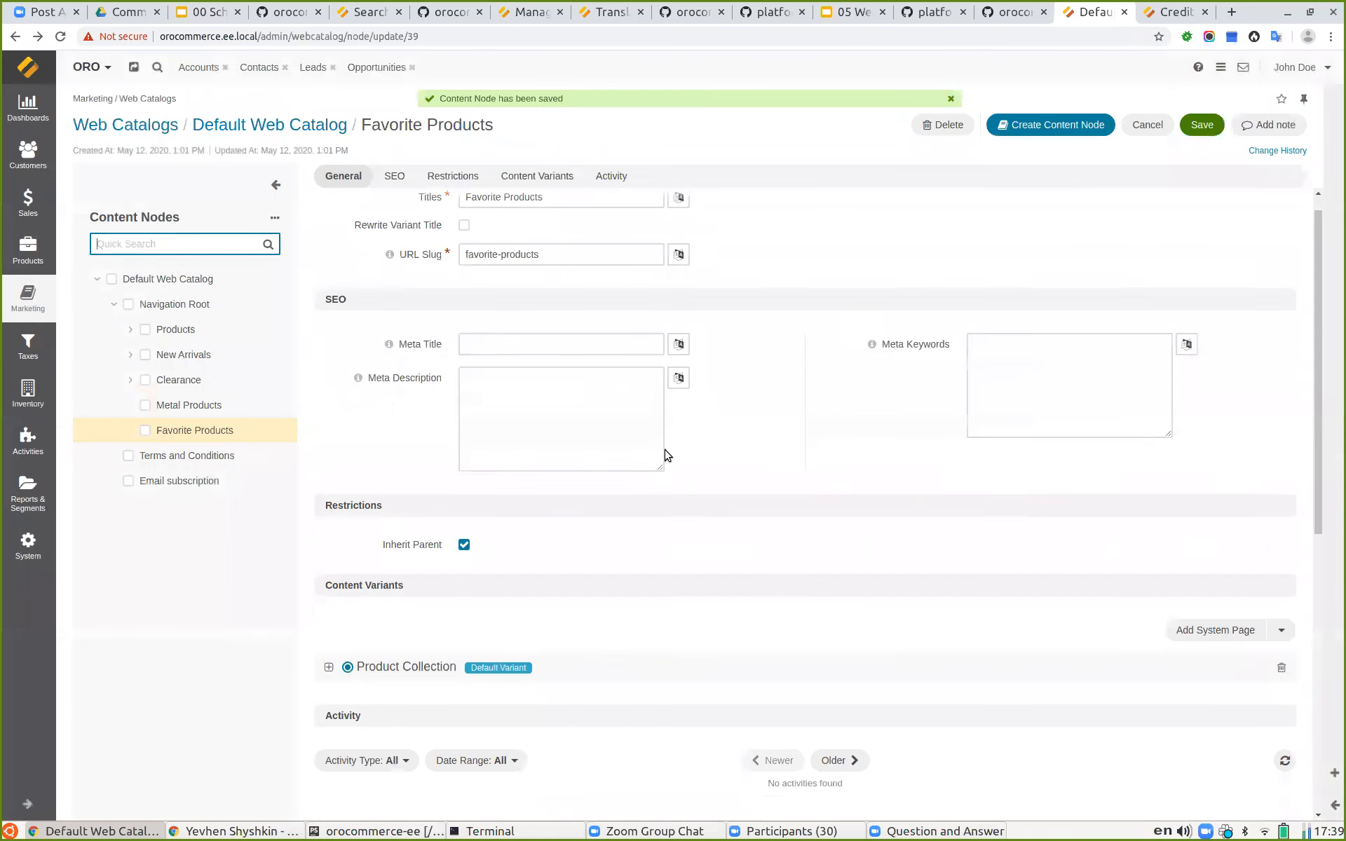
pyautogui.scroll(3, 748, 466)
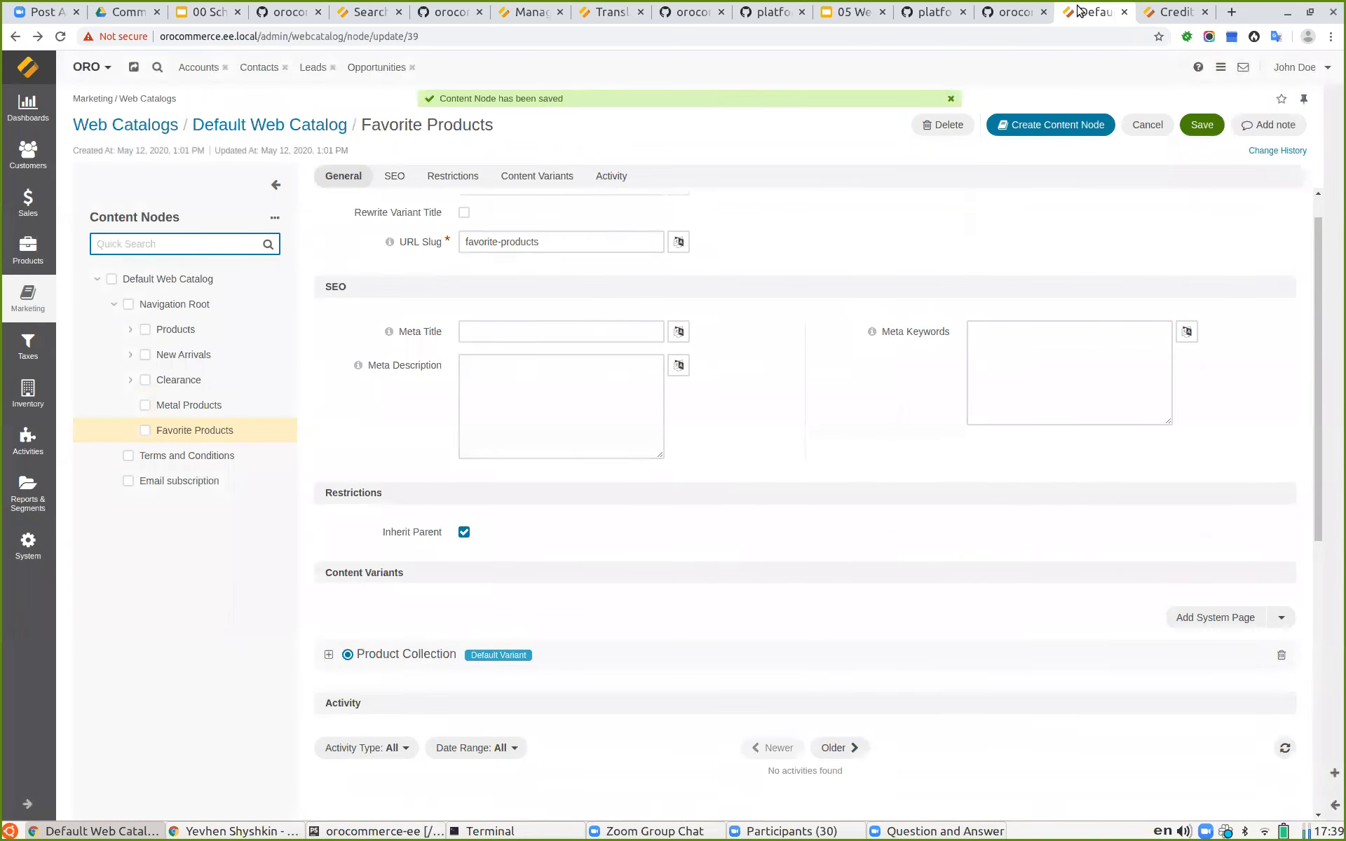
# Step: Go to the storefront home page and open Favorite Products to view the product collection listing
pyautogui.click(1169, 13)
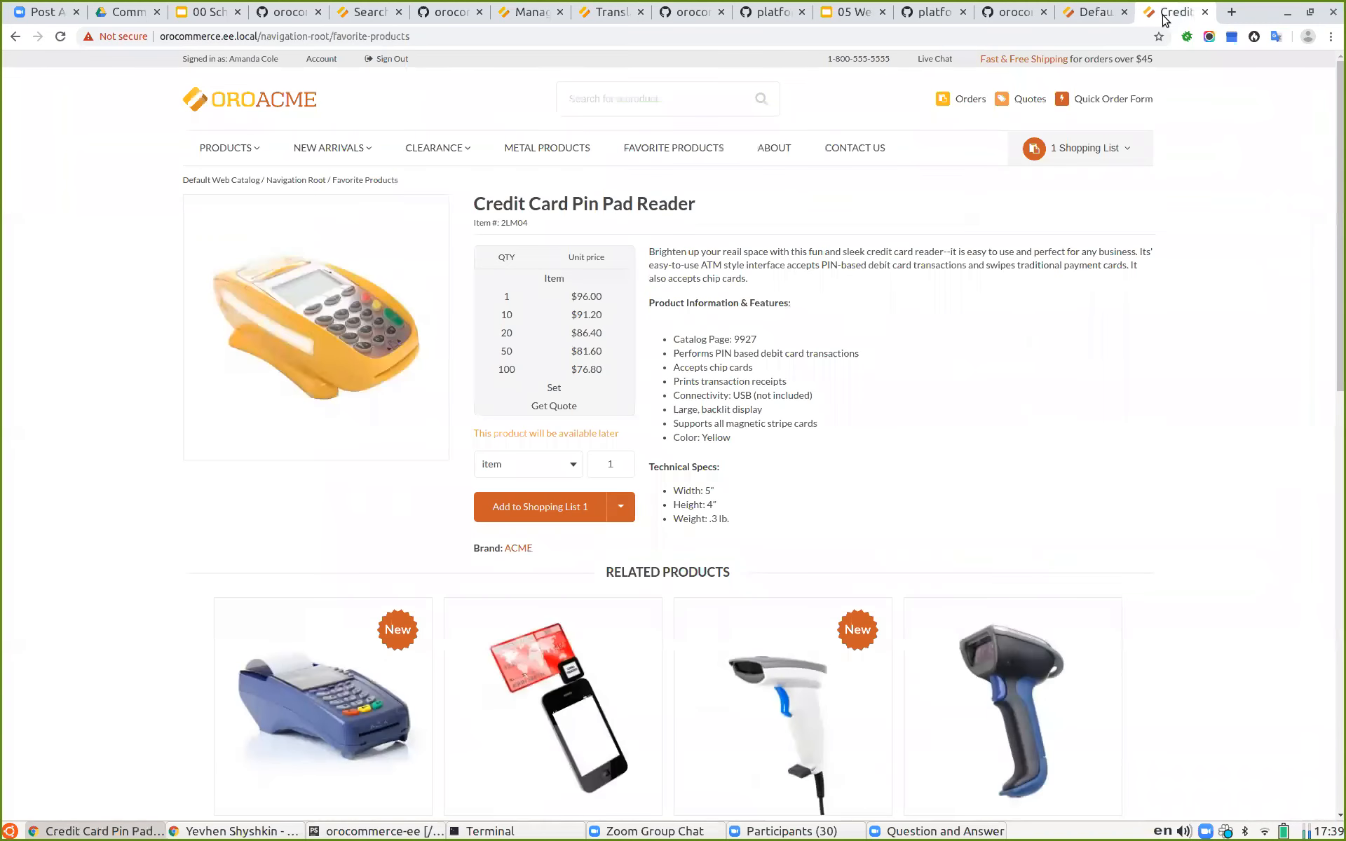
pyautogui.click(227, 105)
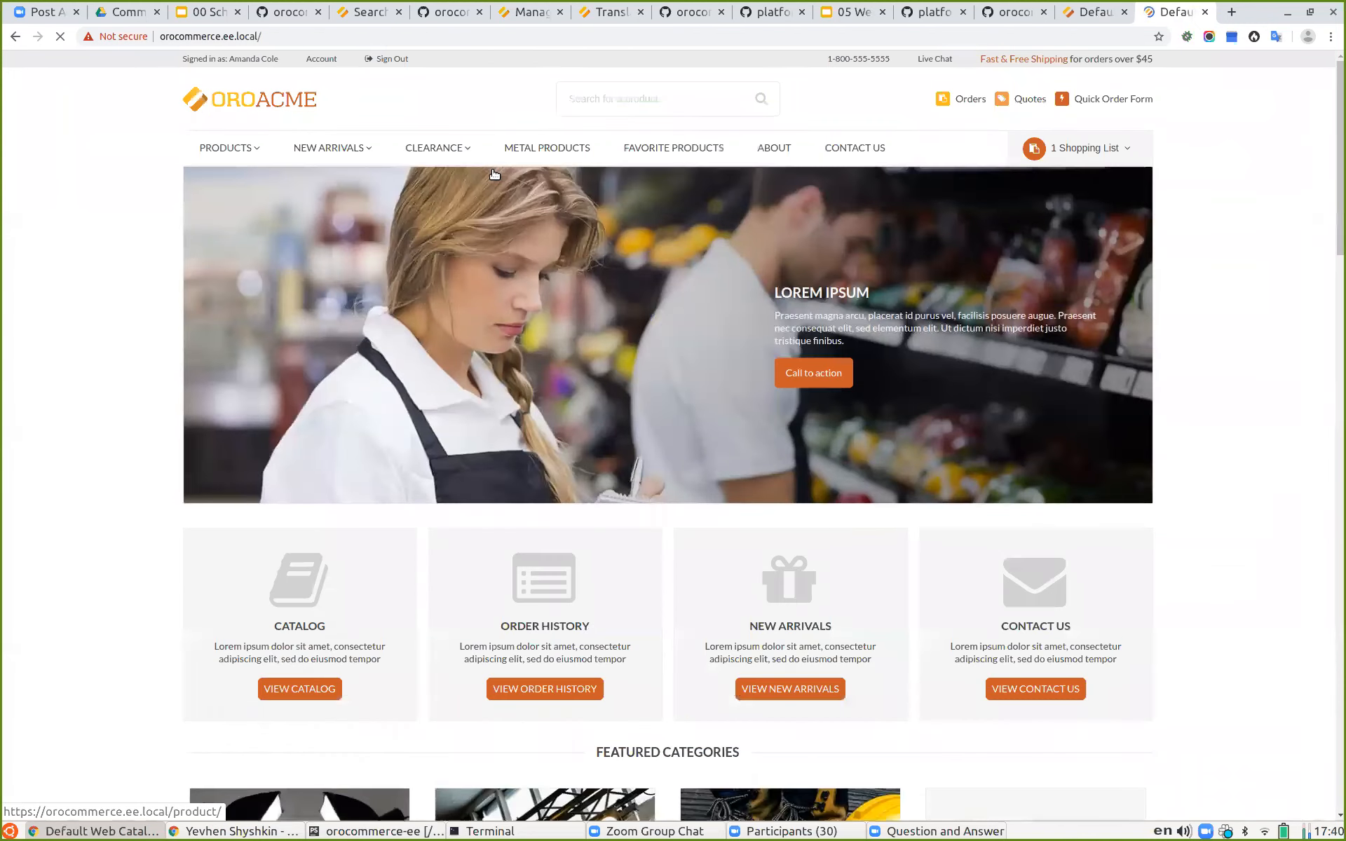
pyautogui.click(656, 148)
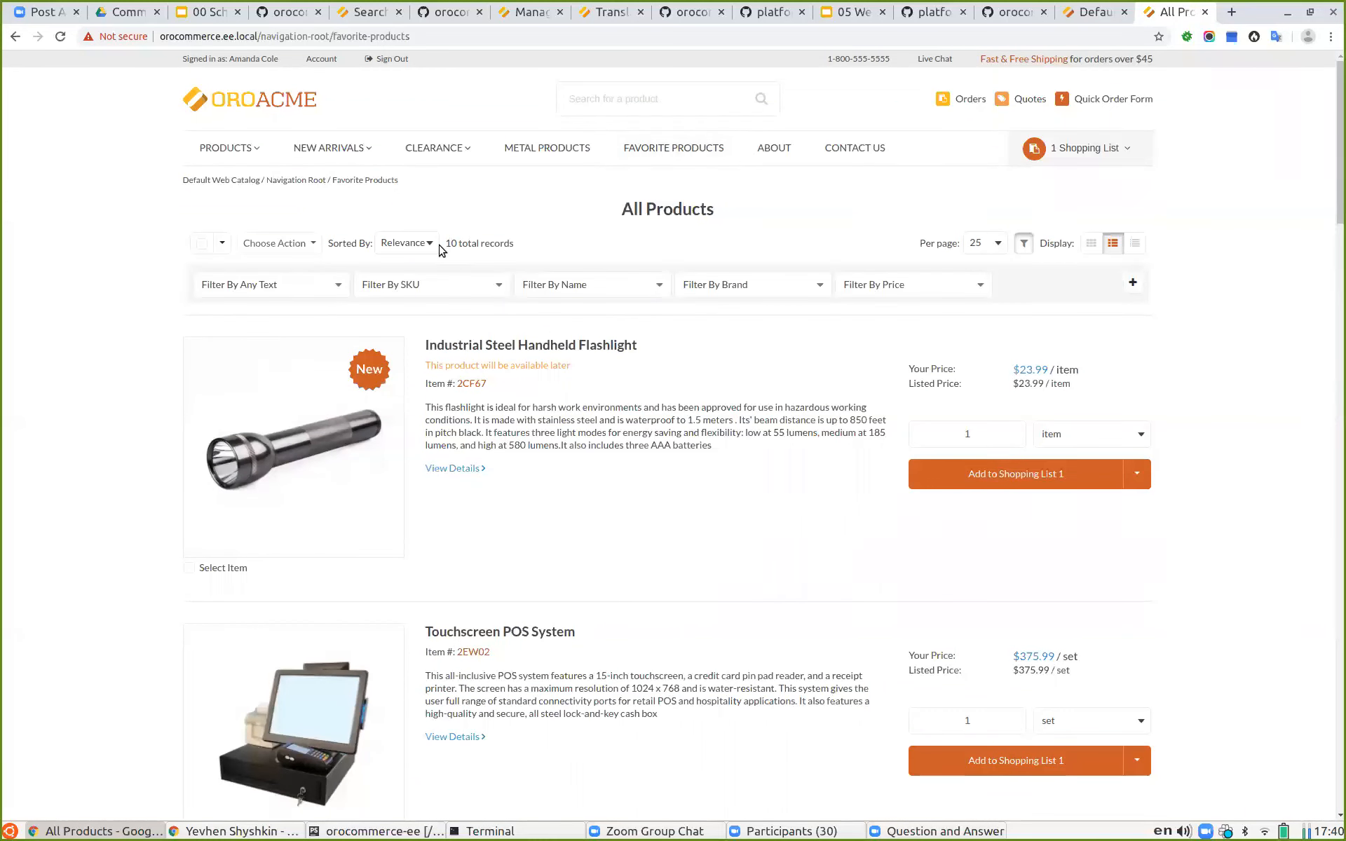
pyautogui.moveTo(450, 245); pyautogui.dragTo(445, 244)
pyautogui.doubleClick(447, 243)
pyautogui.click(538, 245)
# Step: Open the Test Headlamp product in a new admin tab, set its visibility for Company A to Visible, and save
pyautogui.click(1090, 12)
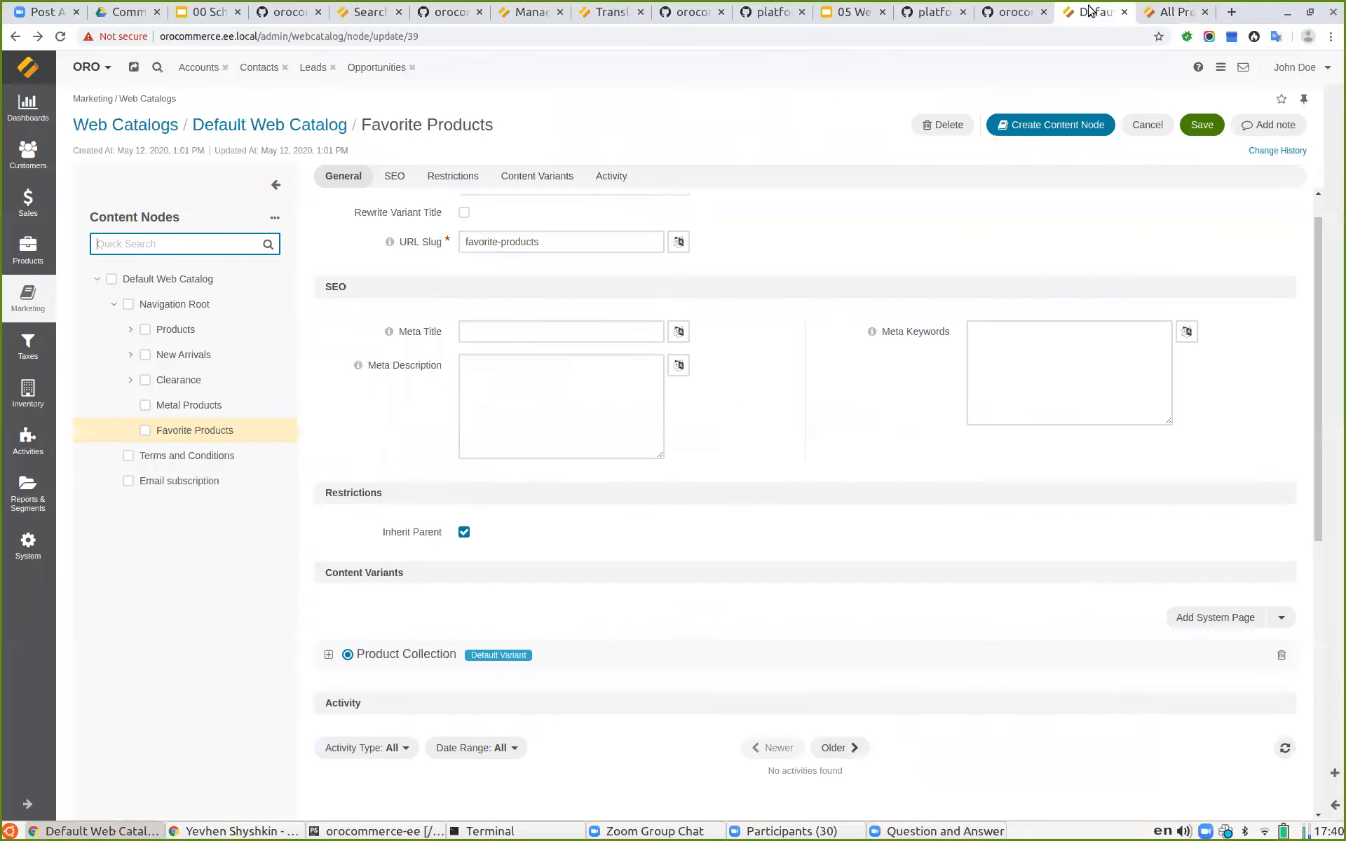
pyautogui.moveTo(64, 253)
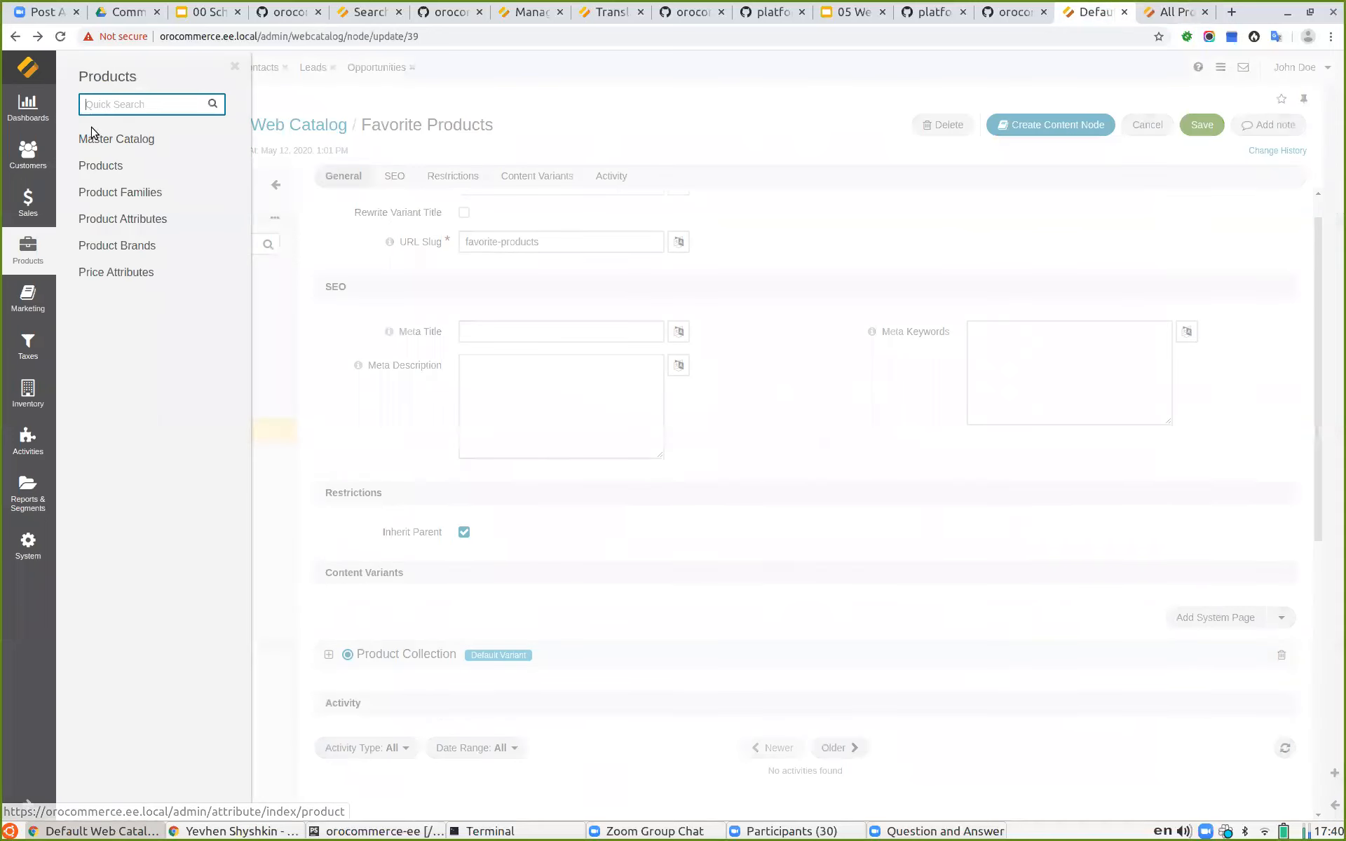
pyautogui.rightClick(111, 166)
pyautogui.click(118, 173)
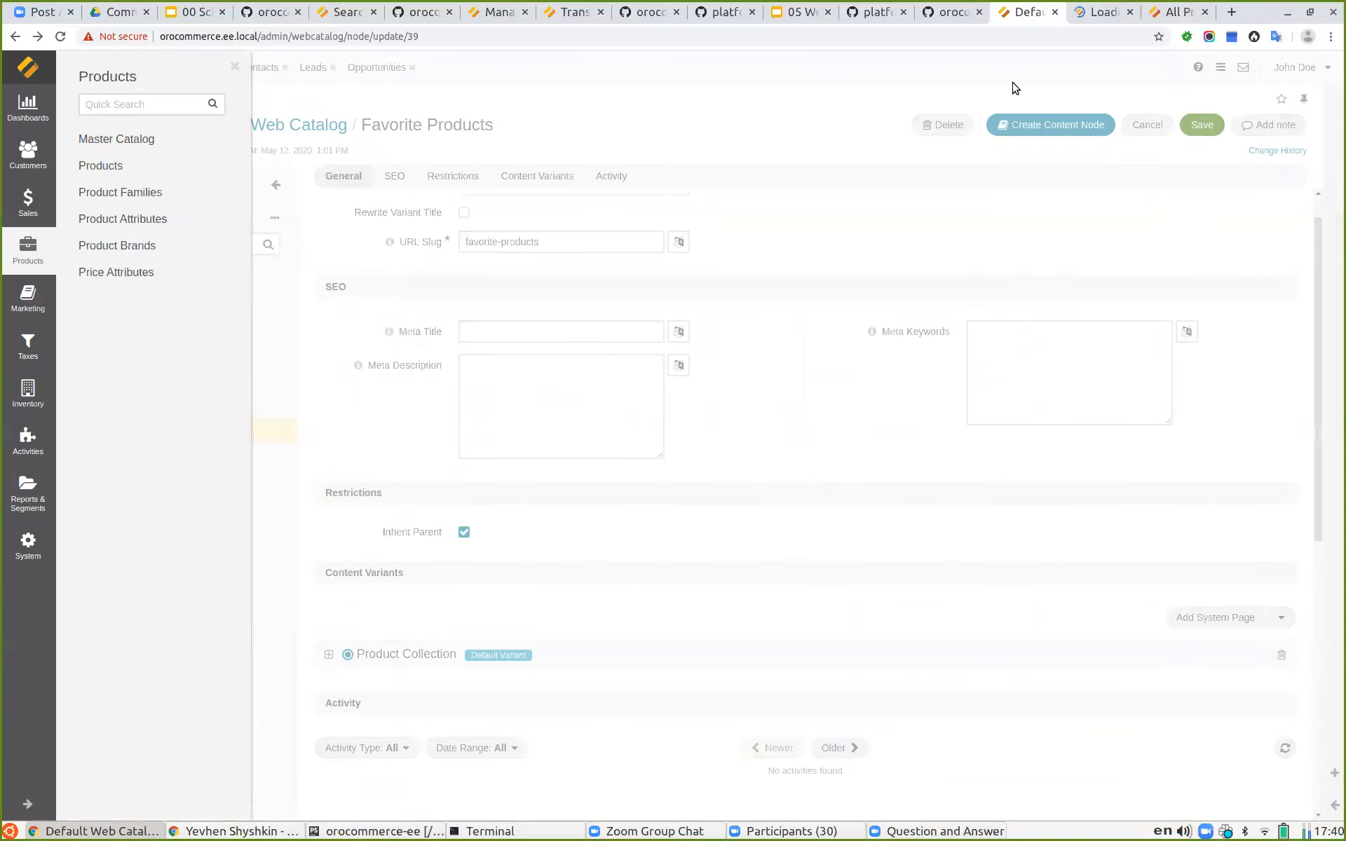
pyautogui.click(1096, 12)
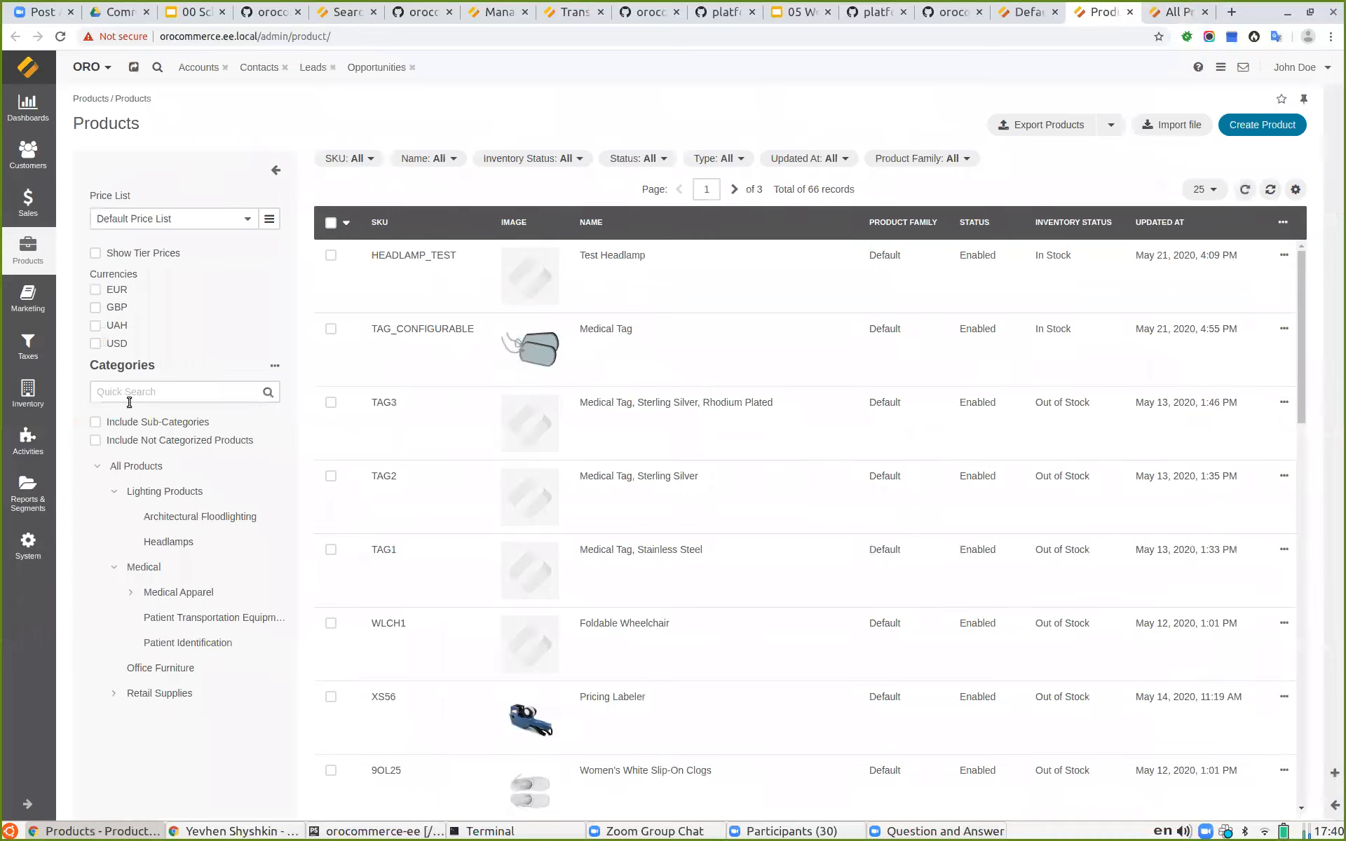
pyautogui.click(623, 269)
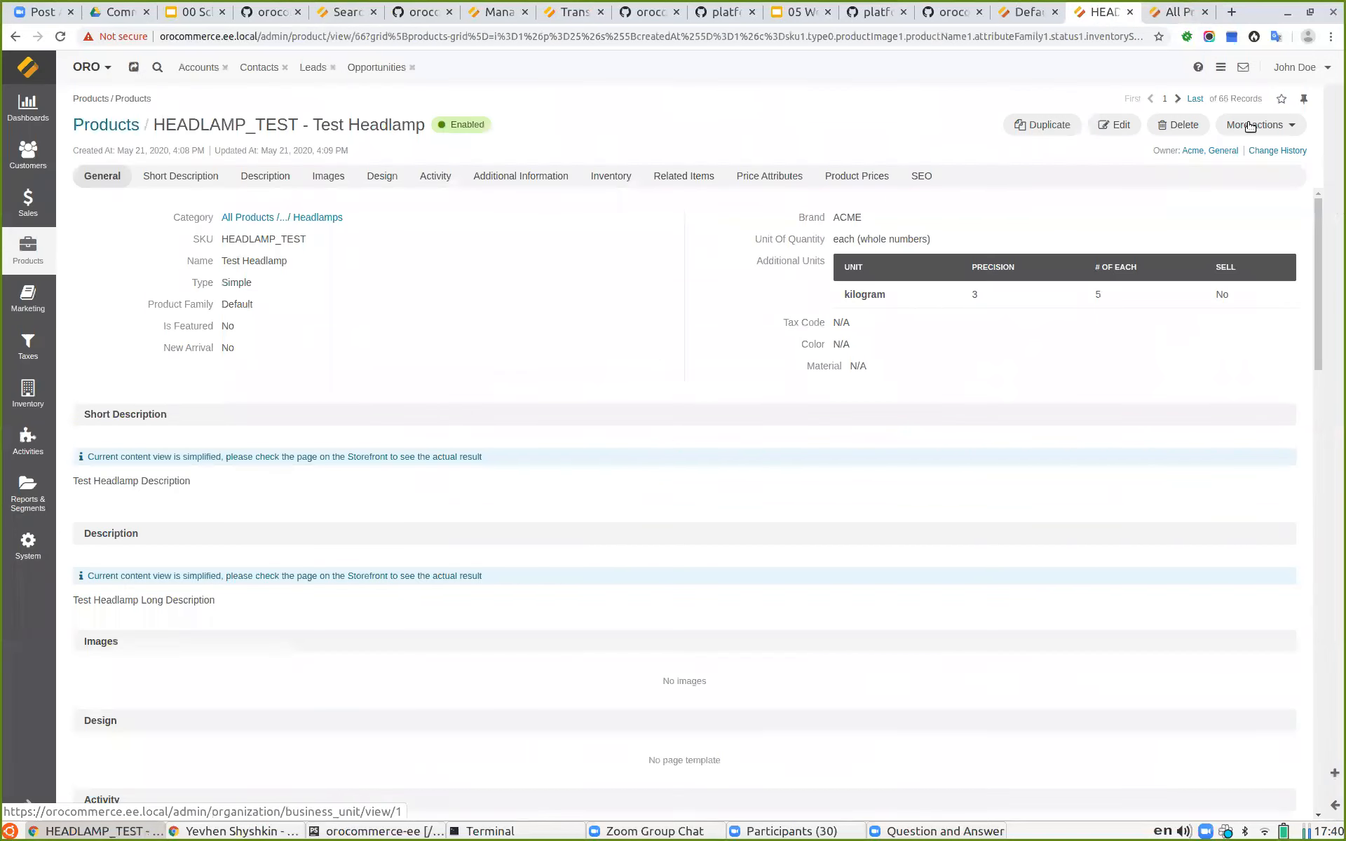
pyautogui.click(1249, 126)
pyautogui.click(1240, 156)
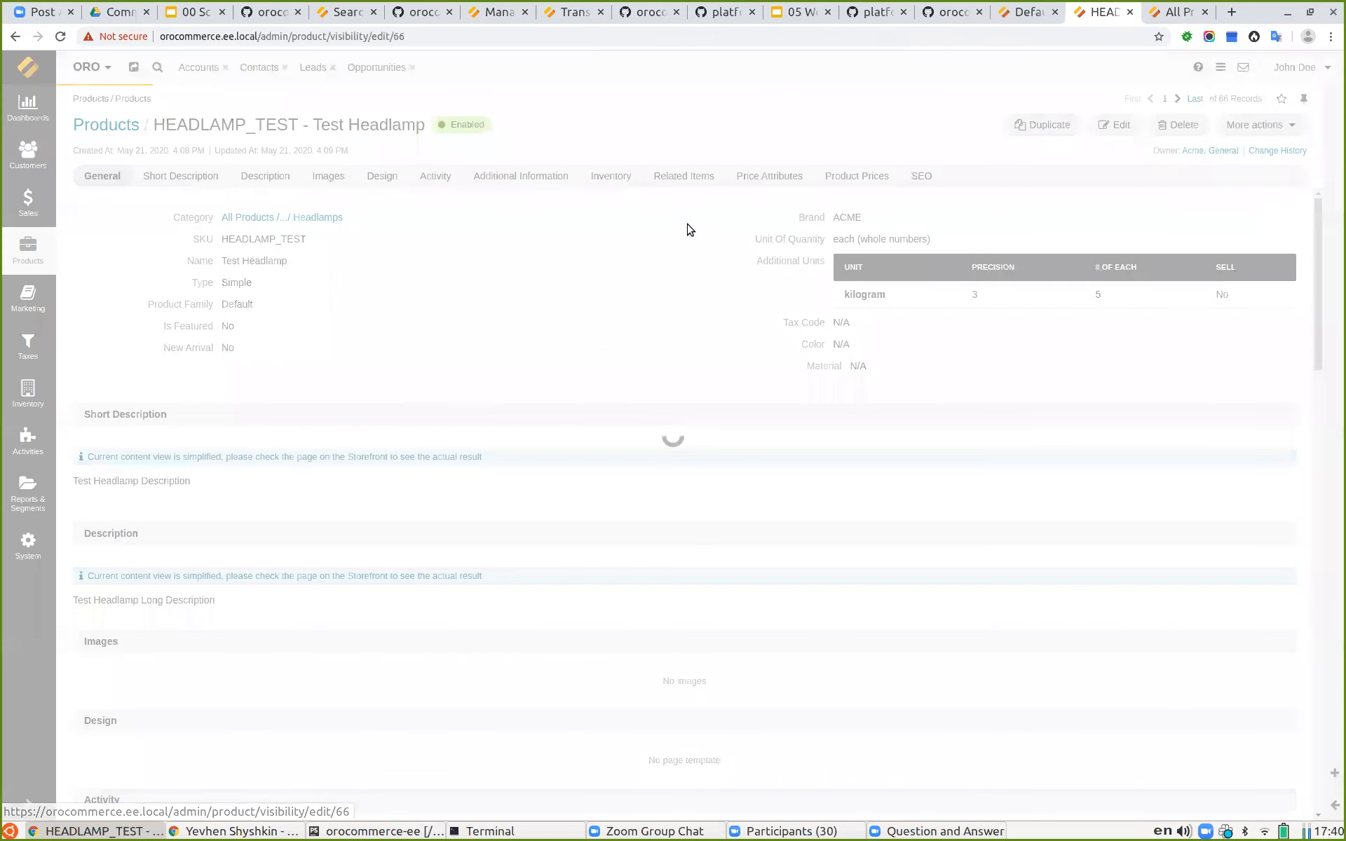
pyautogui.scroll(-4, 353, 241)
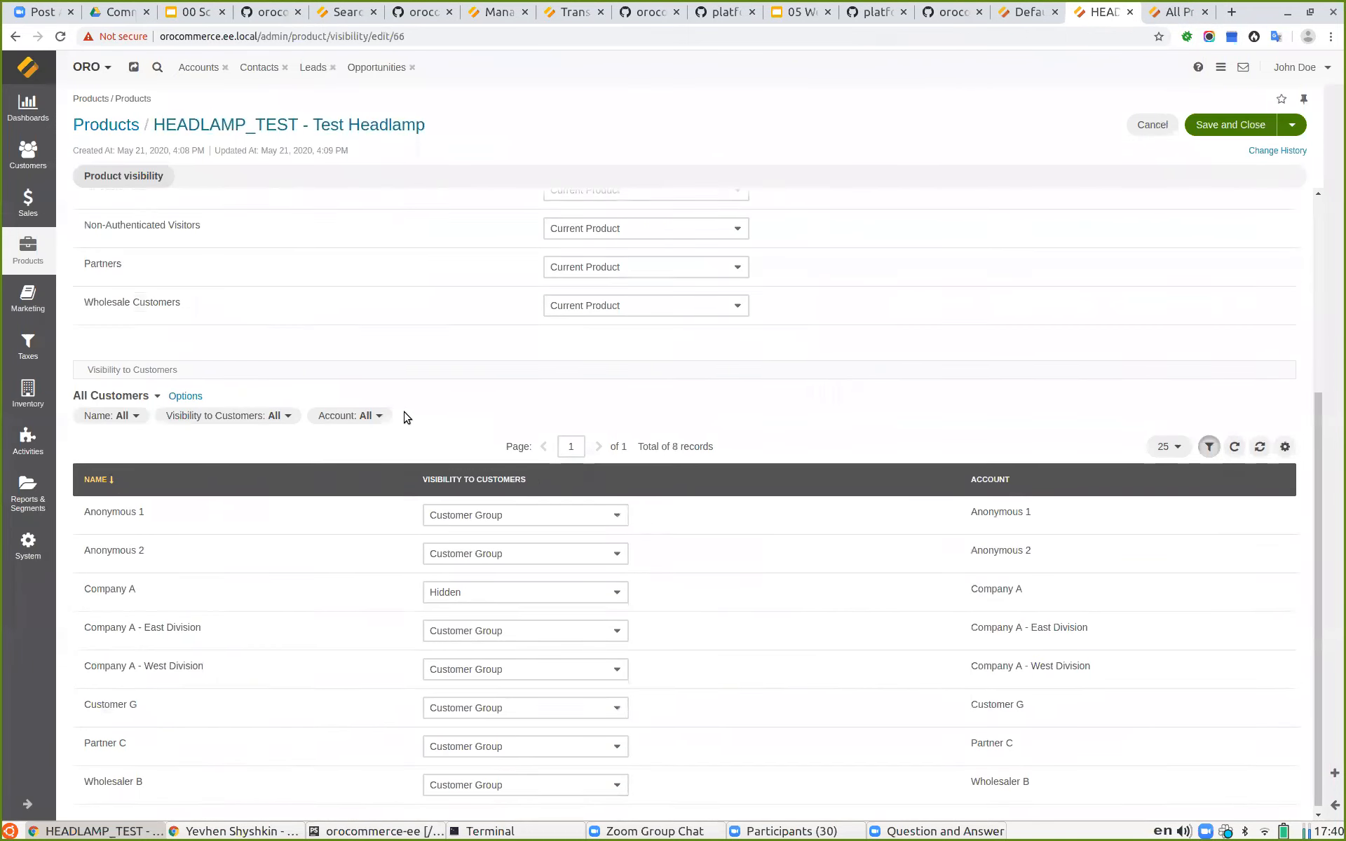
pyautogui.click(454, 586)
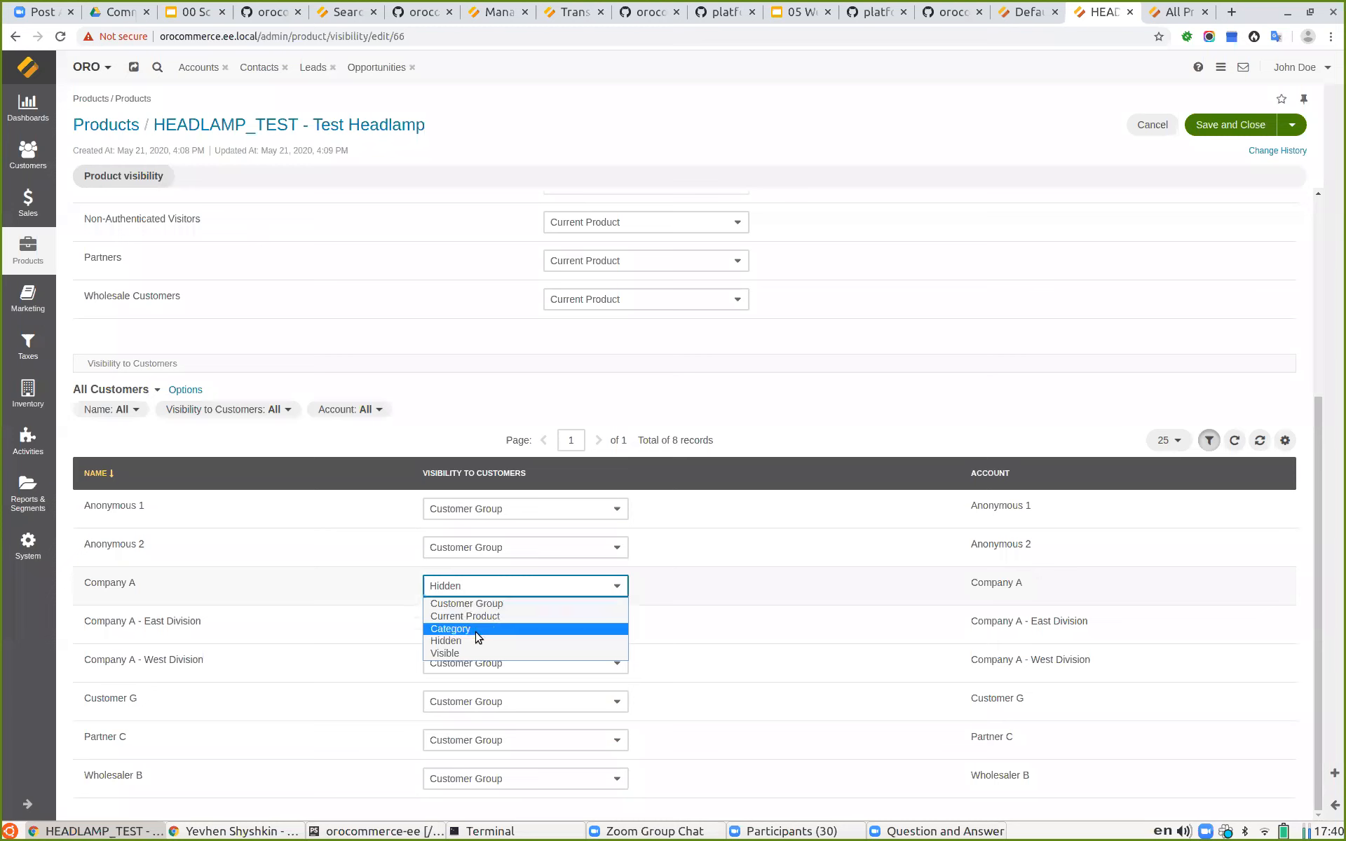
pyautogui.click(481, 652)
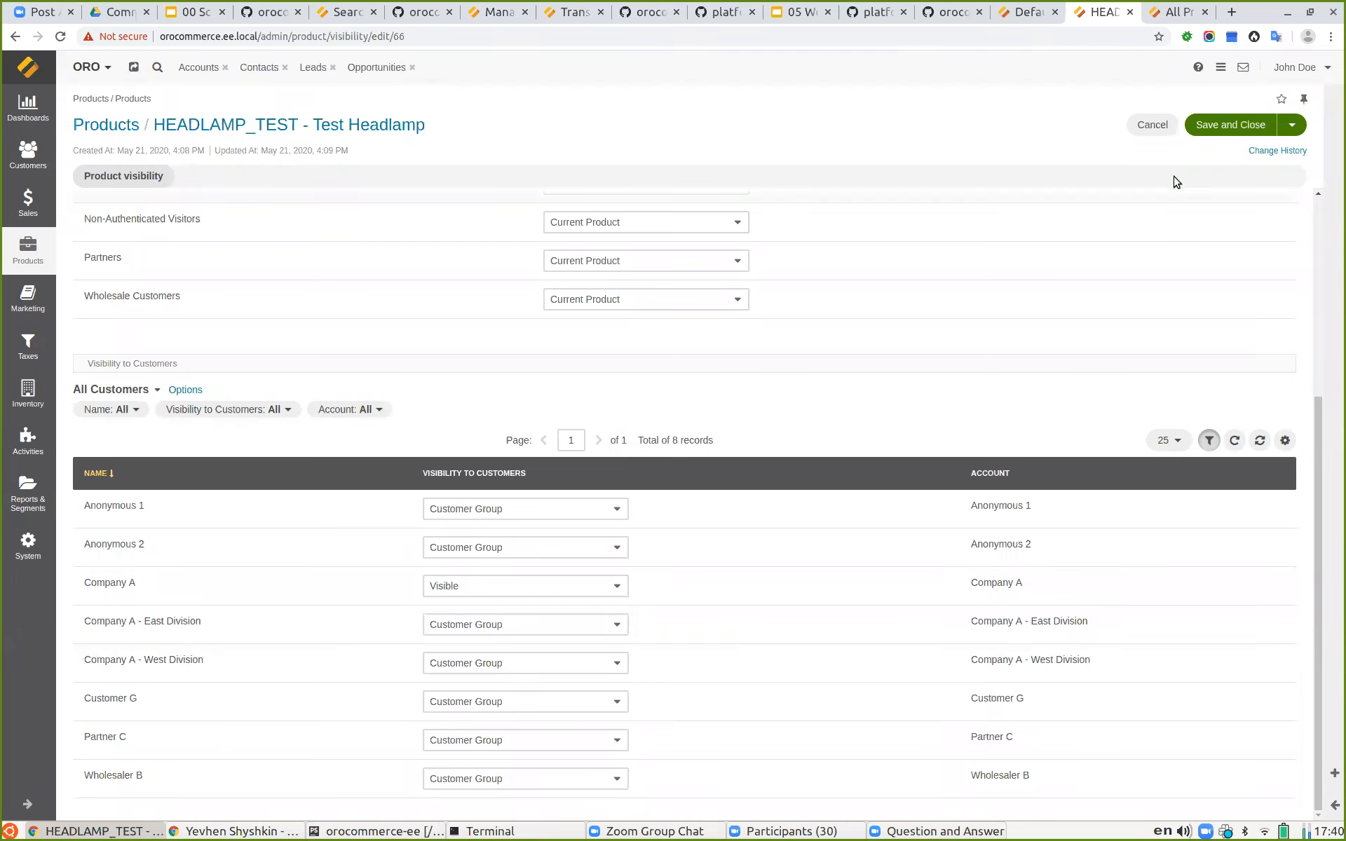
pyautogui.click(1225, 126)
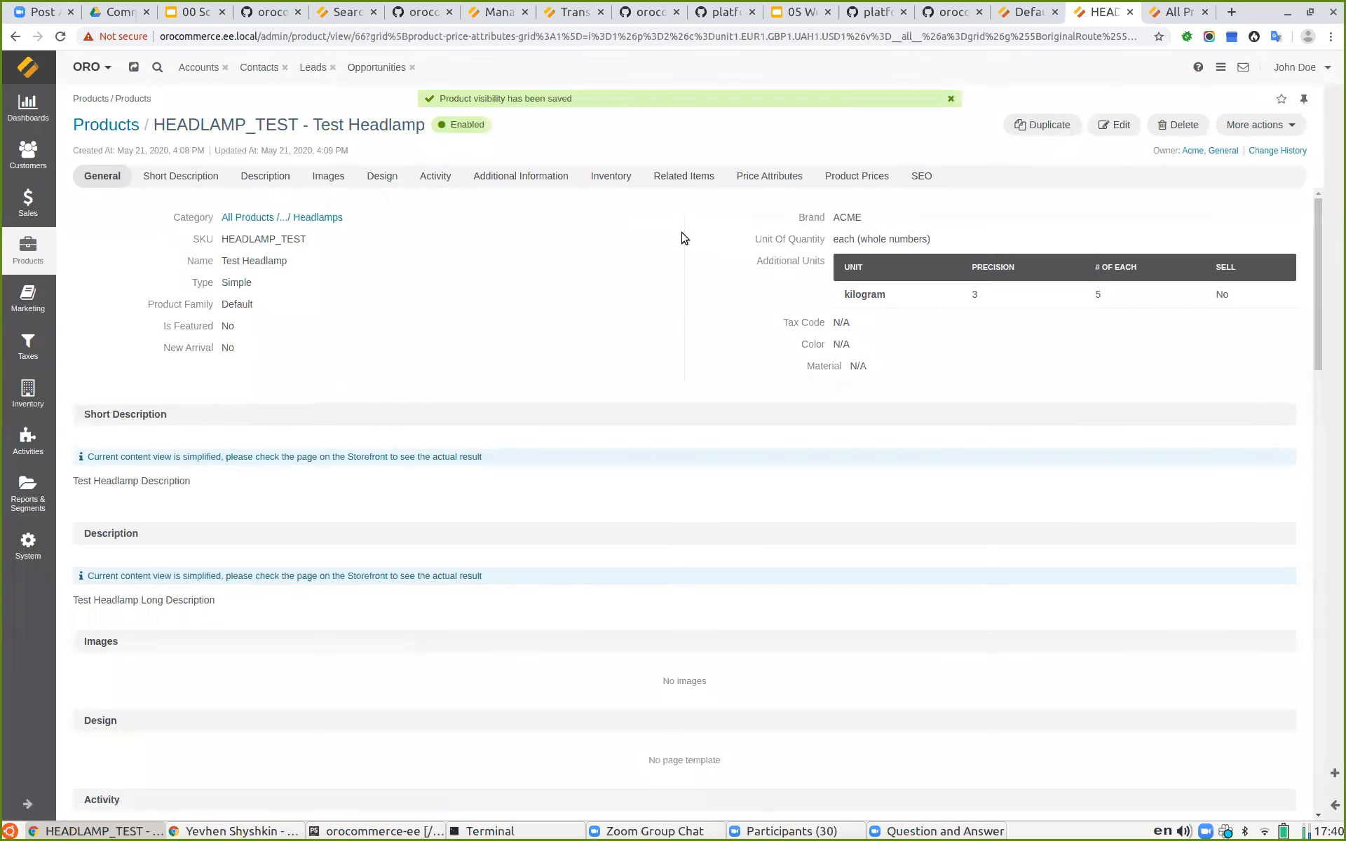
# Step: Reload the storefront Favorite Products listing and check its total record count
pyautogui.click(1169, 12)
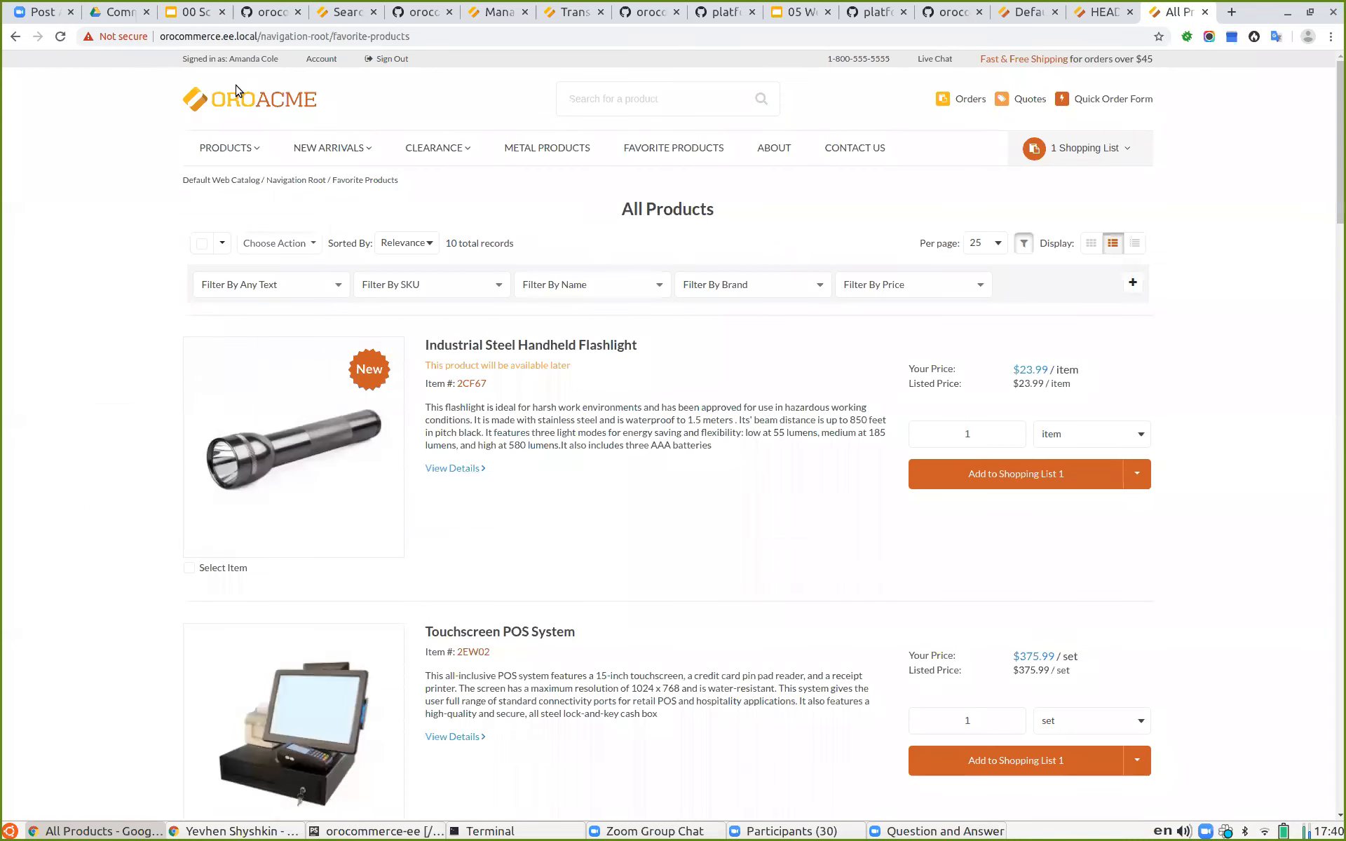
pyautogui.click(62, 36)
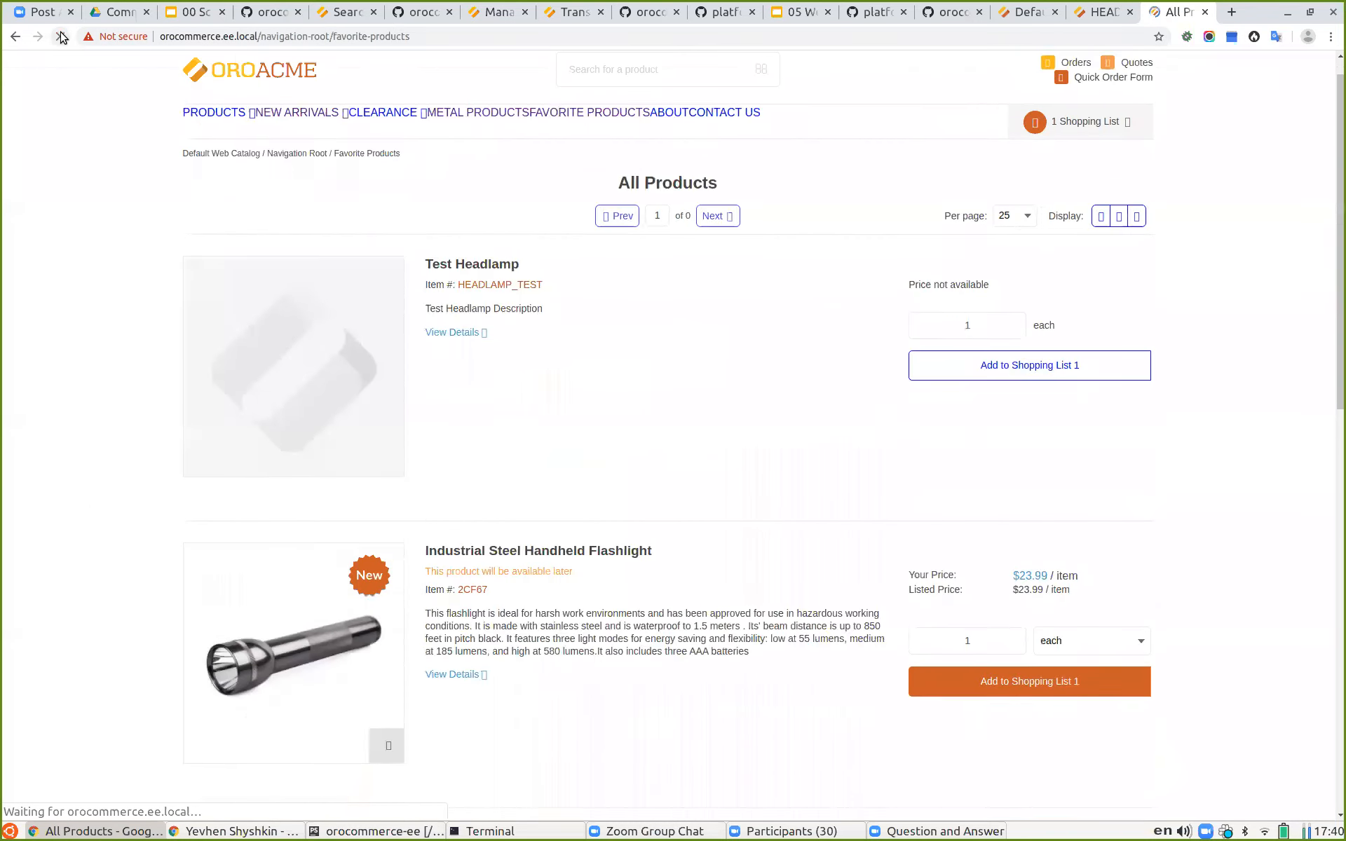
pyautogui.moveTo(446, 243); pyautogui.dragTo(455, 243)
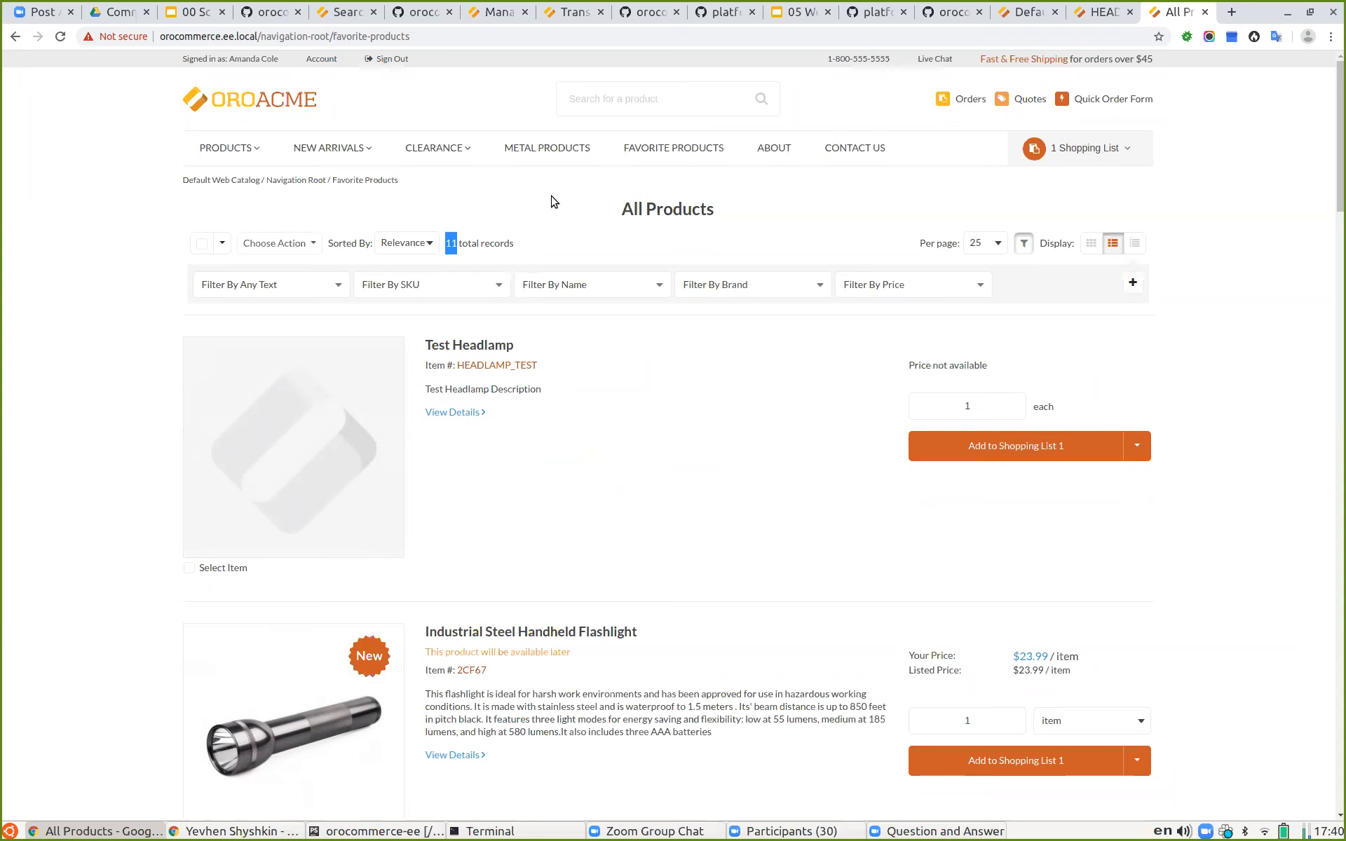
# Step: Present the slide deck, advance to the Category variant slide and exit the presentation
pyautogui.click(799, 12)
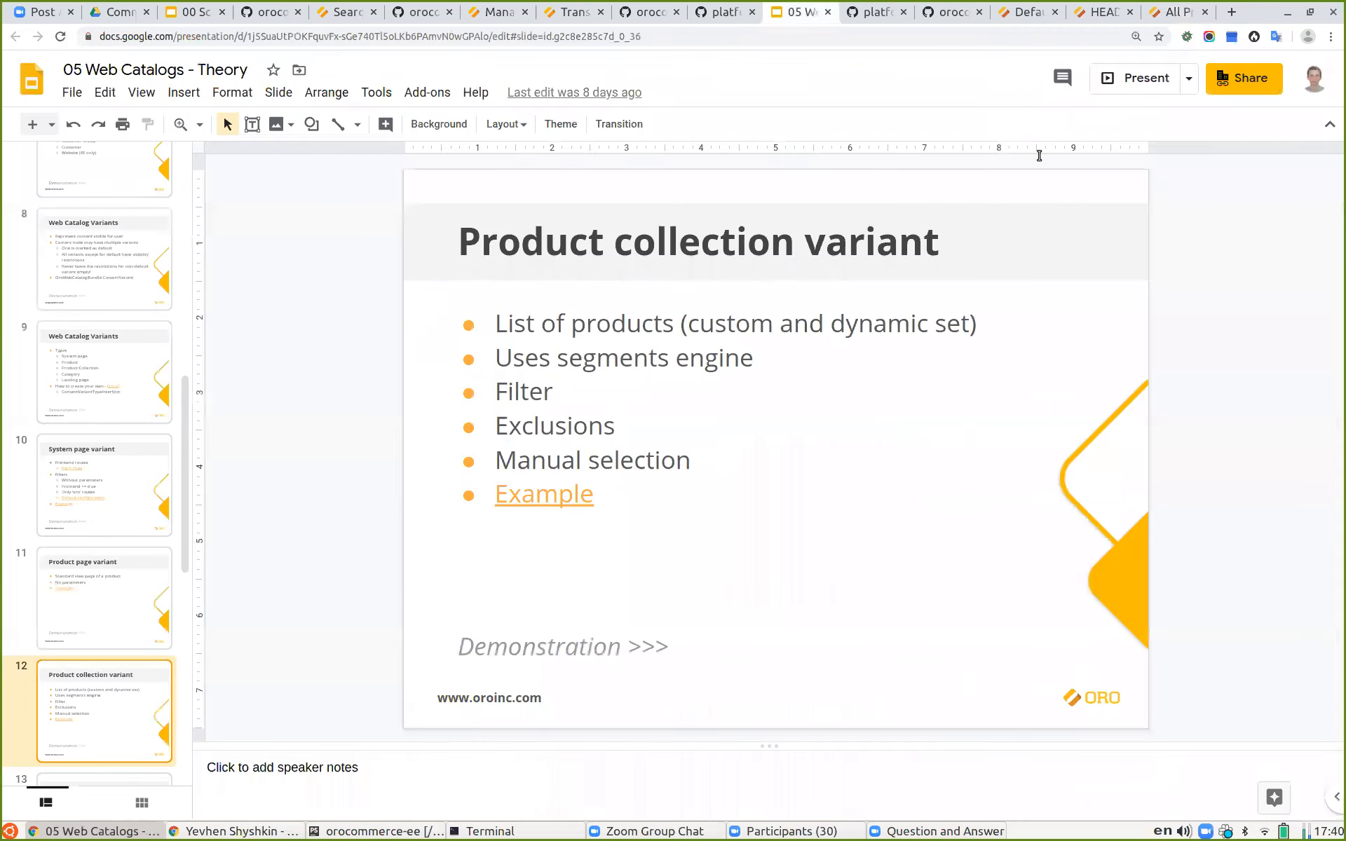
pyautogui.click(1126, 80)
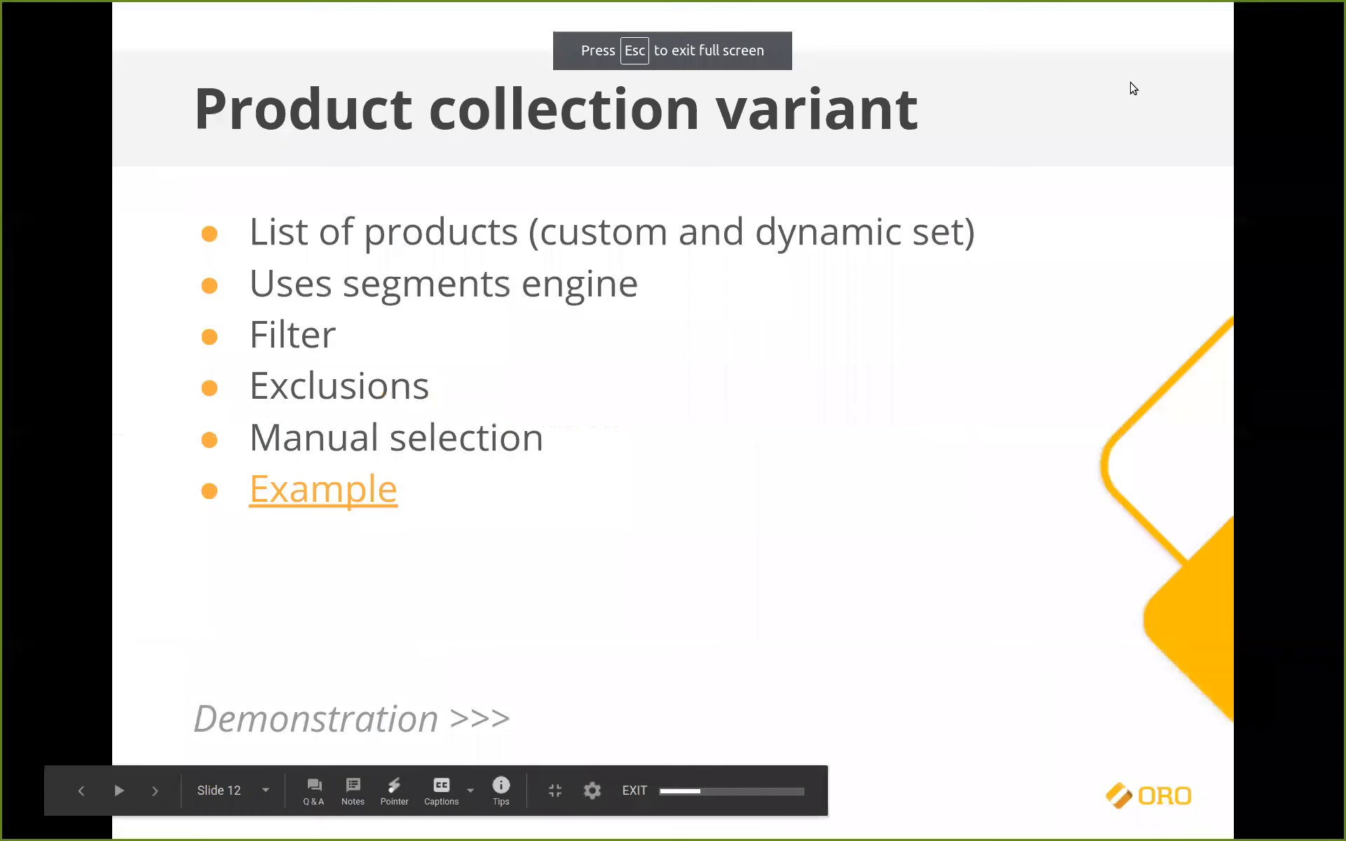
pyautogui.press('Right')
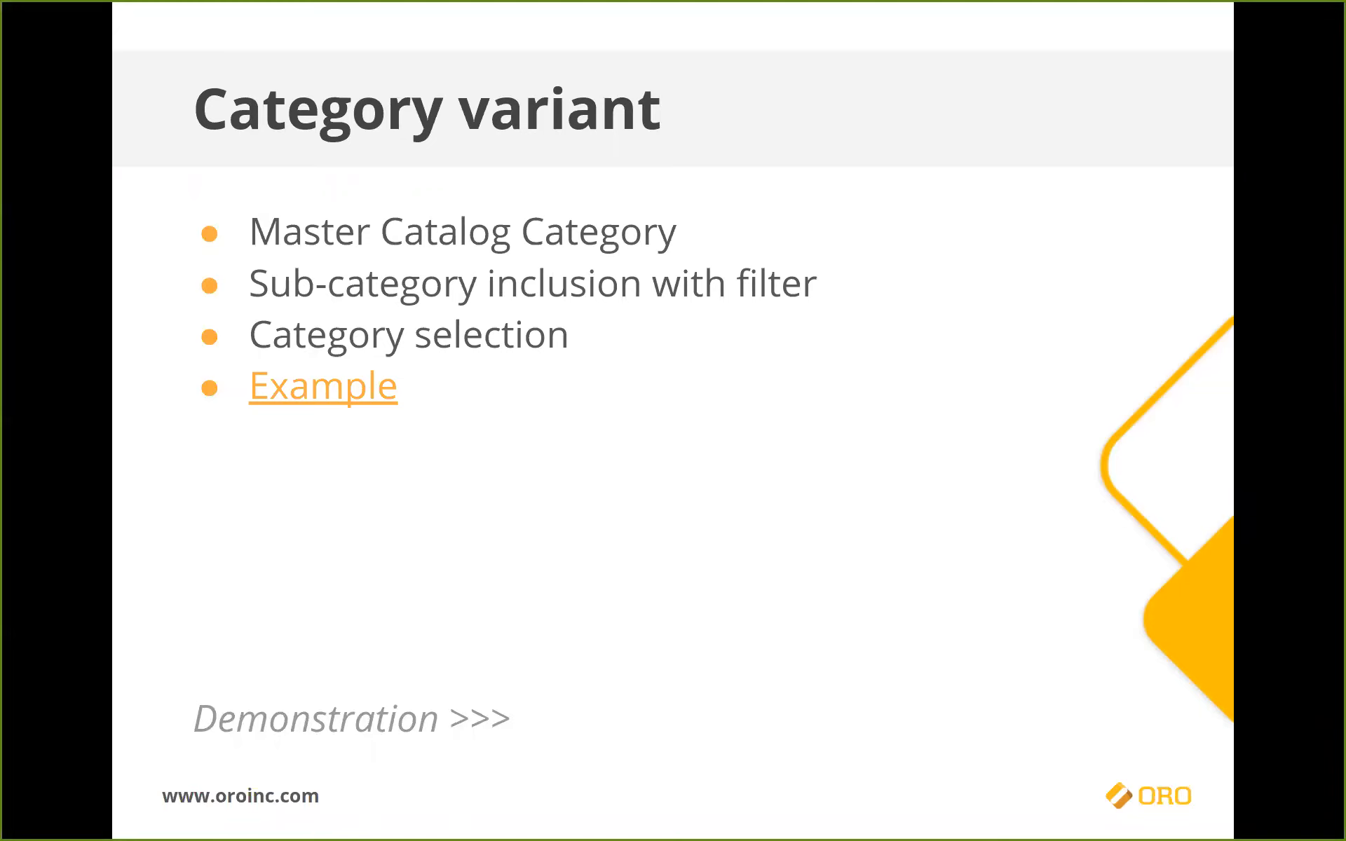
pyautogui.press('Escape')
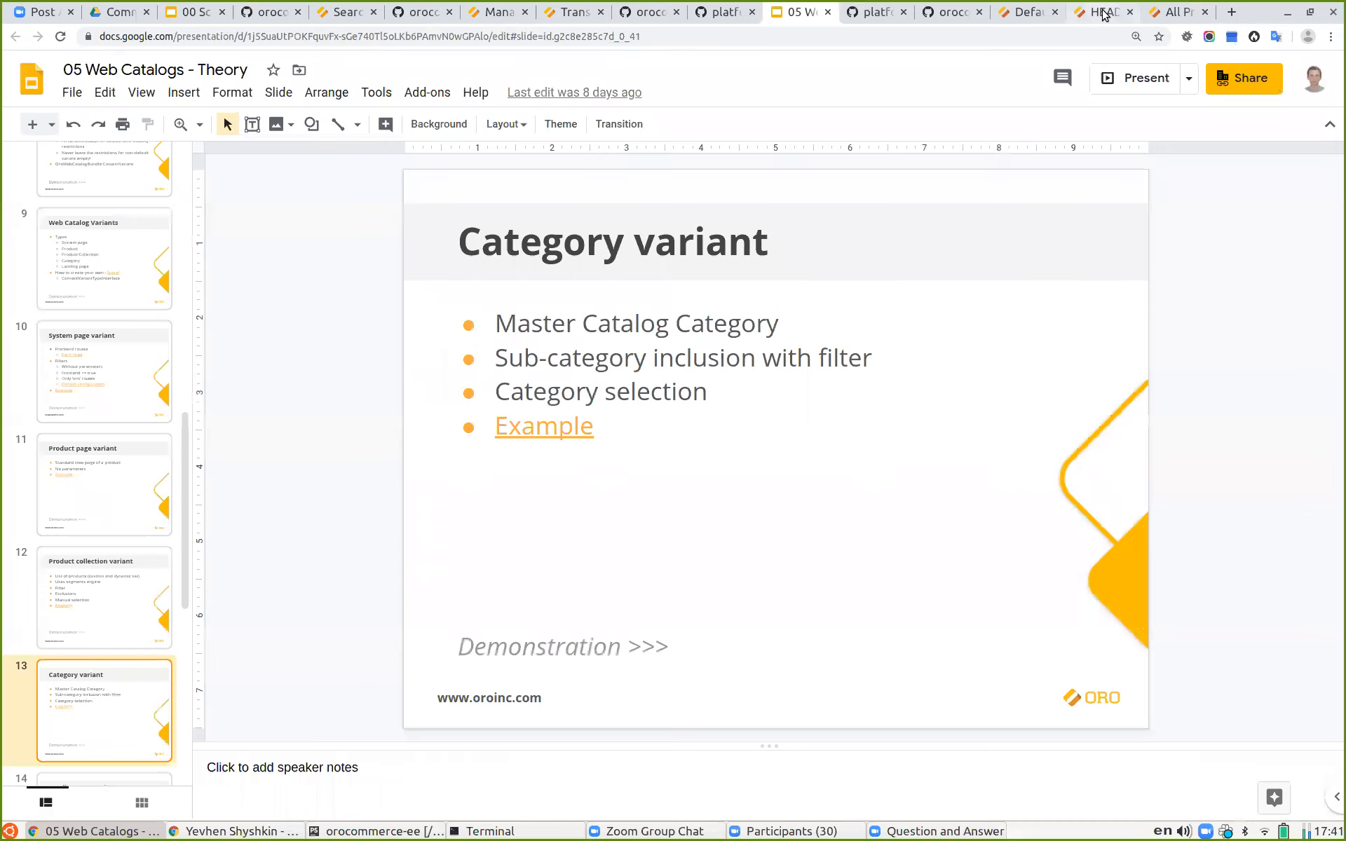
# Step: Replace the Favorite Products node's Product Collection content variant with a new Category variant
pyautogui.click(1101, 12)
pyautogui.click(1157, 14)
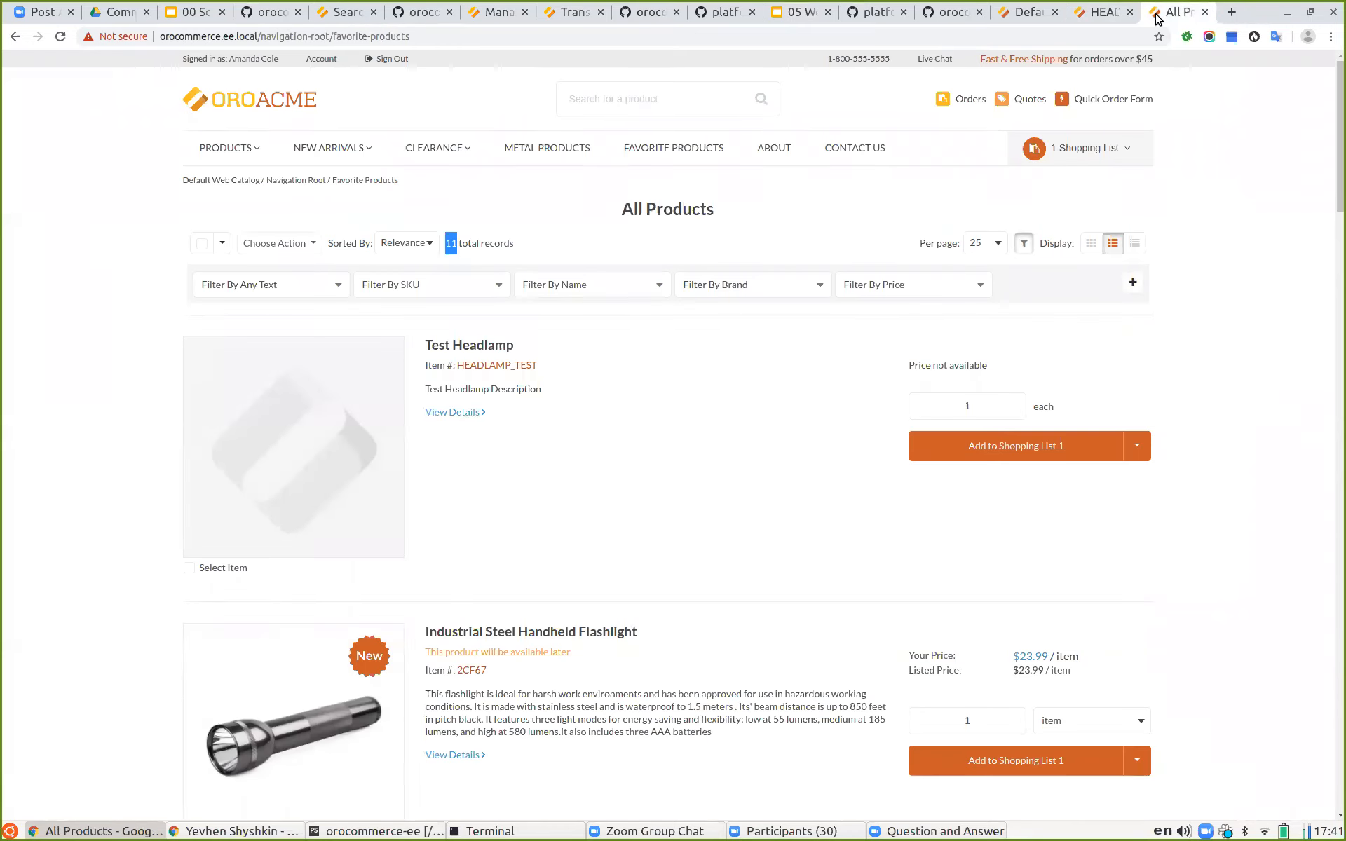
pyautogui.click(1029, 12)
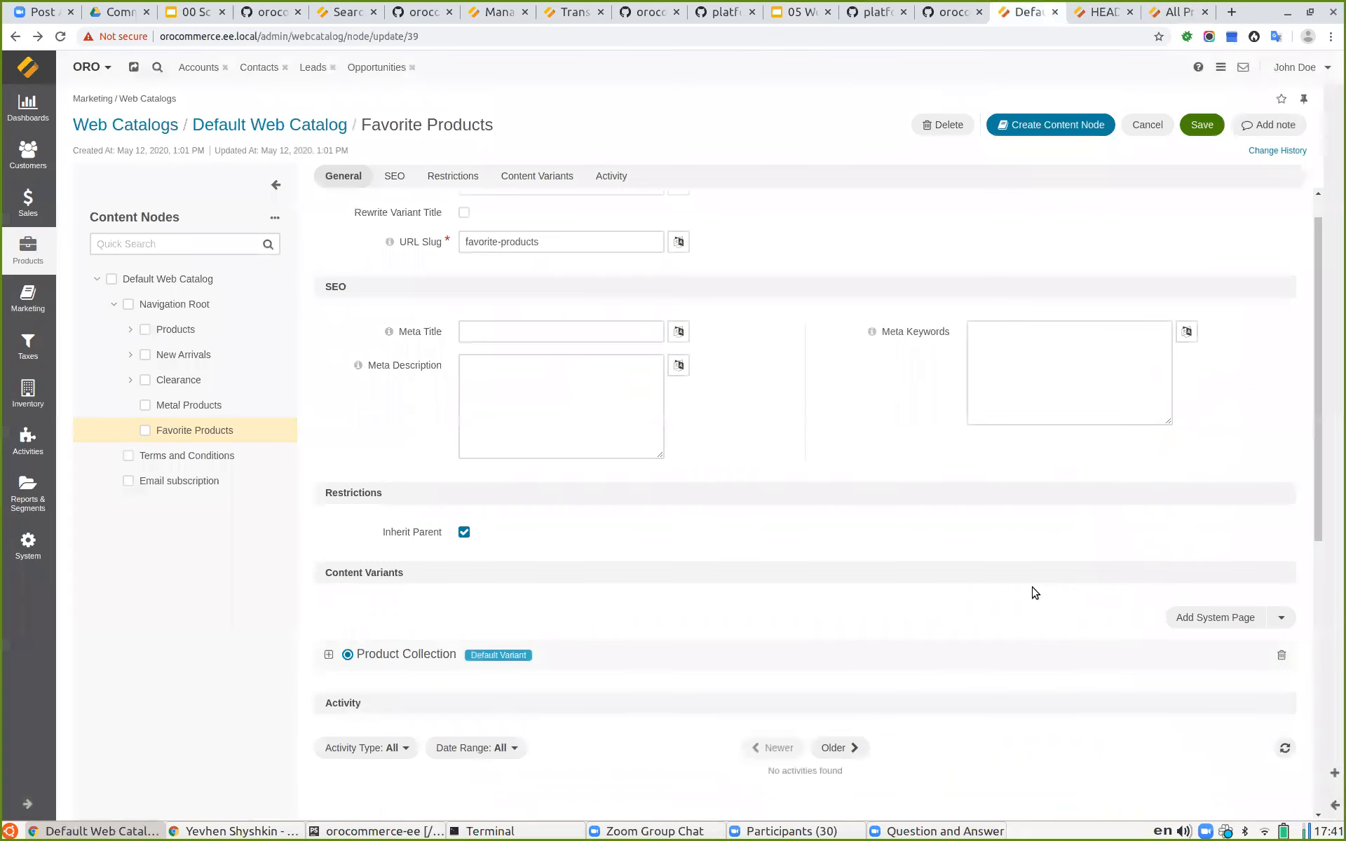
pyautogui.scroll(-2, 1030, 592)
pyautogui.click(1281, 504)
pyautogui.click(1279, 469)
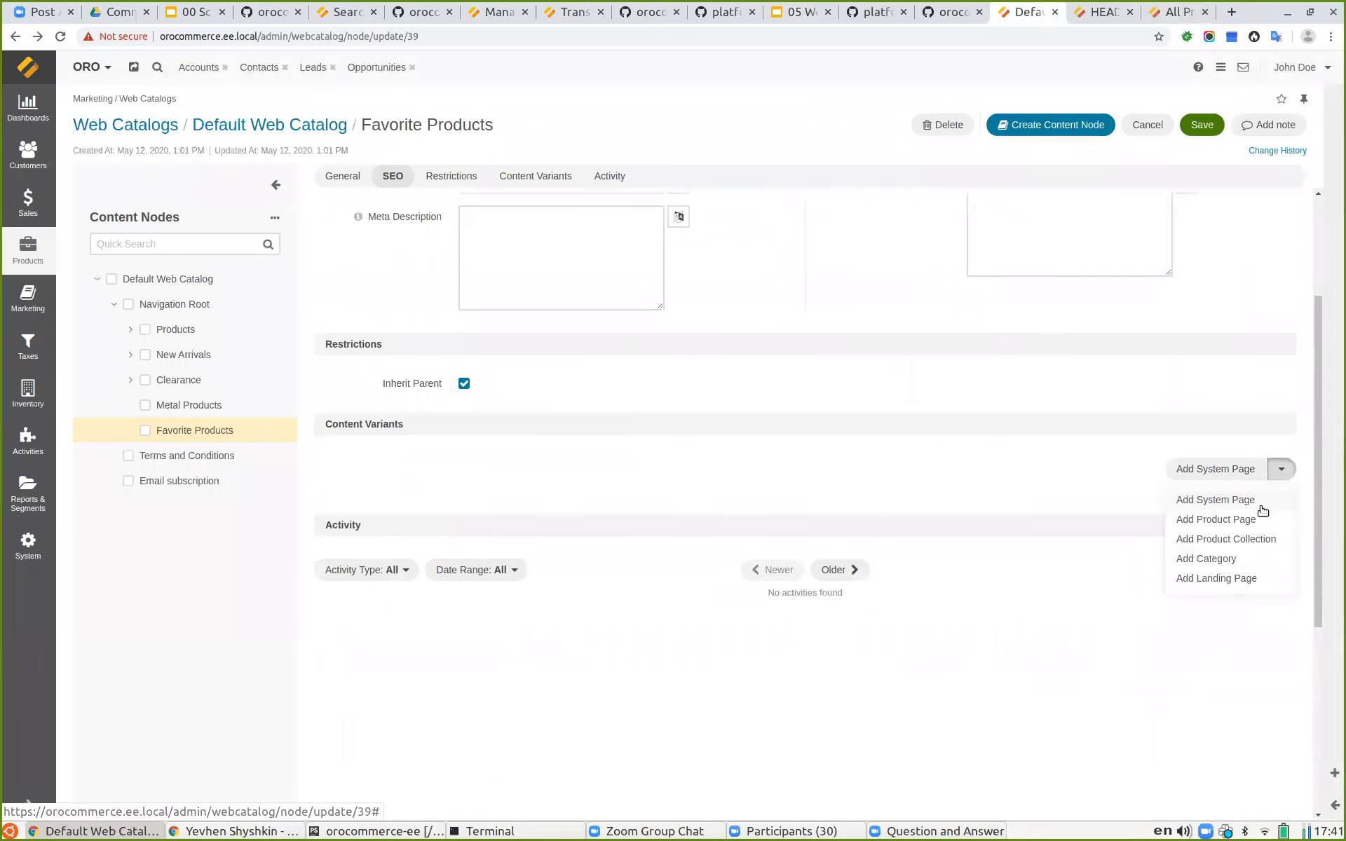
pyautogui.click(1222, 559)
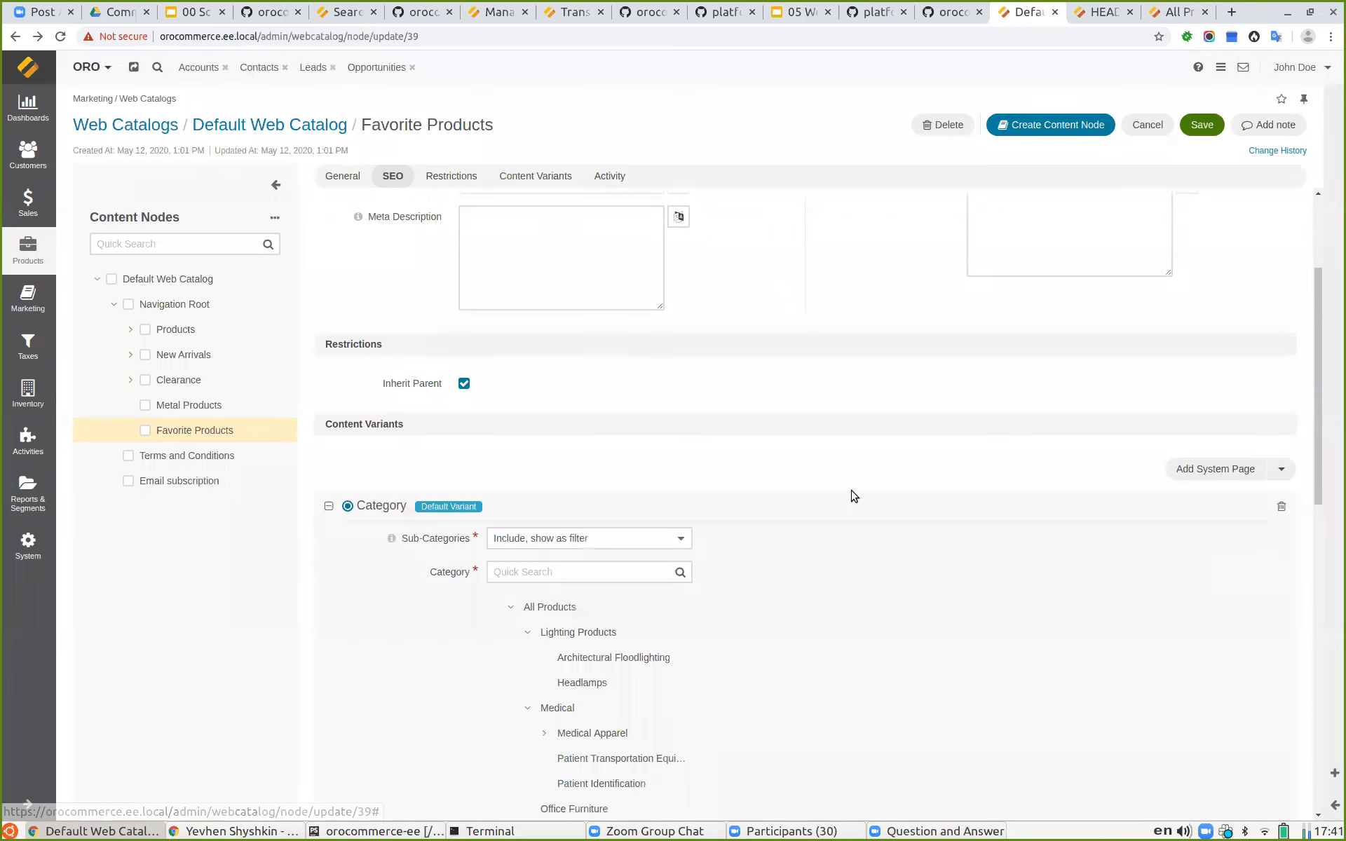
# Step: Choose Lighting Products as the variant's category with sub-categories set to Include, show as filter, and save the node
pyautogui.scroll(-2, 699, 407)
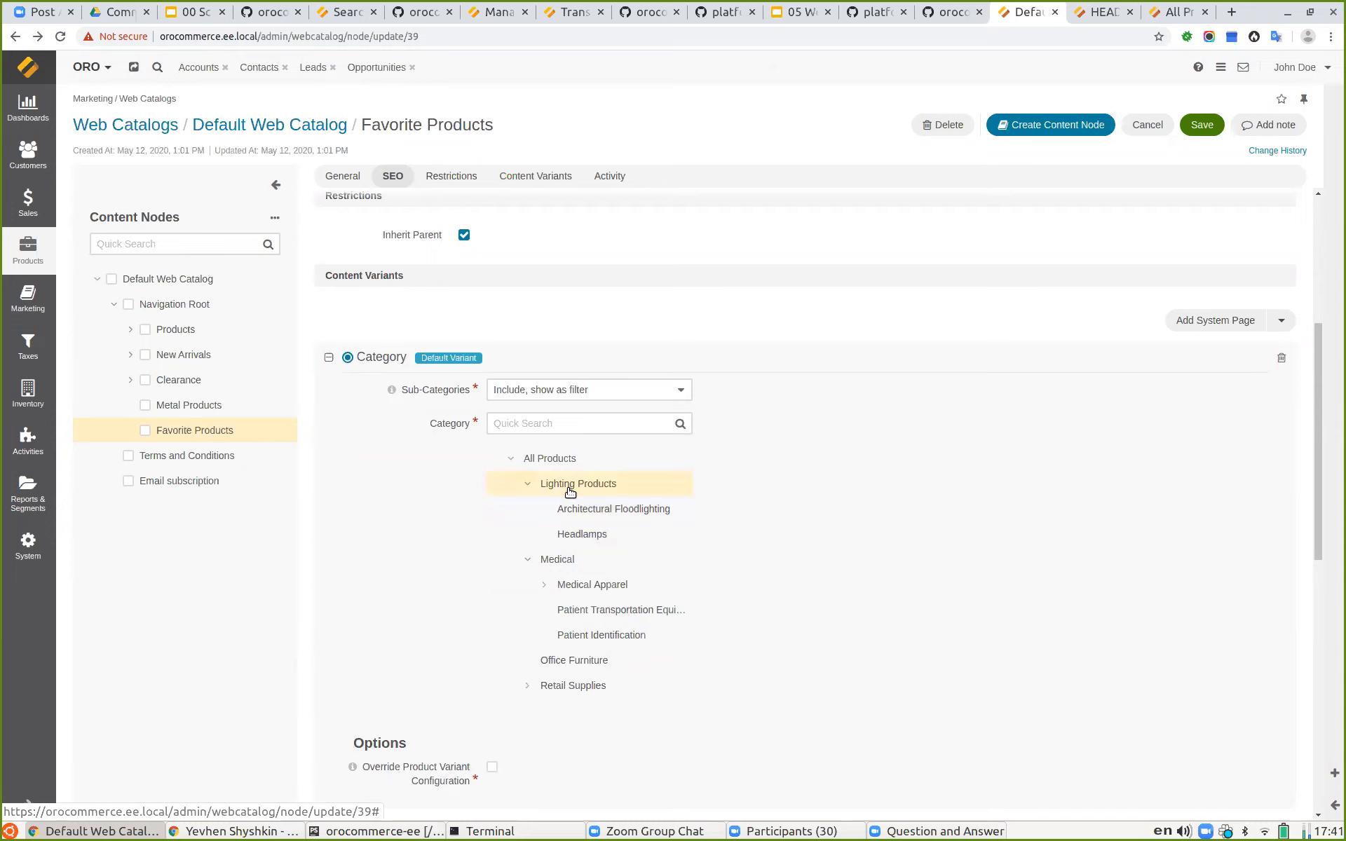
pyautogui.click(541, 393)
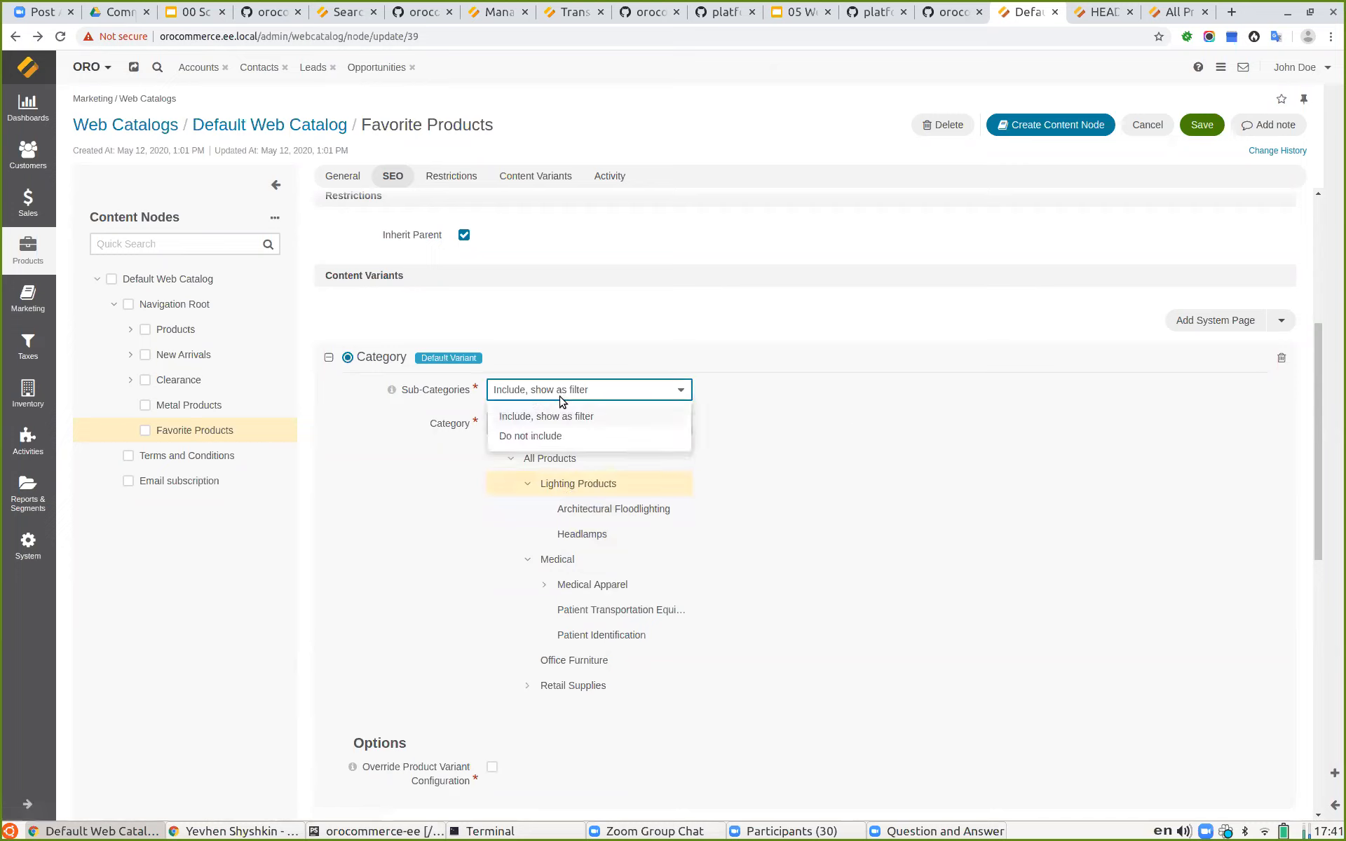
pyautogui.click(554, 393)
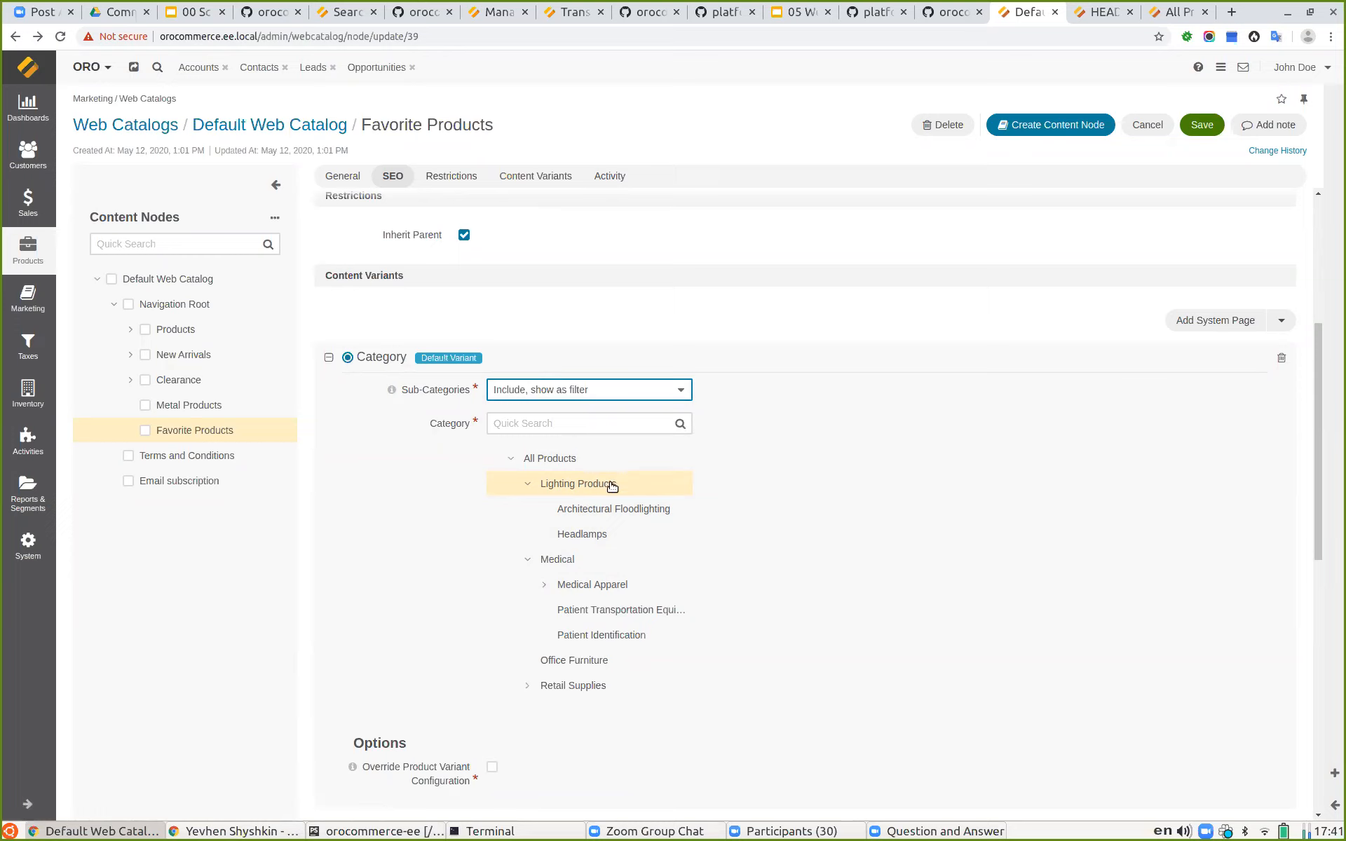
pyautogui.click(564, 391)
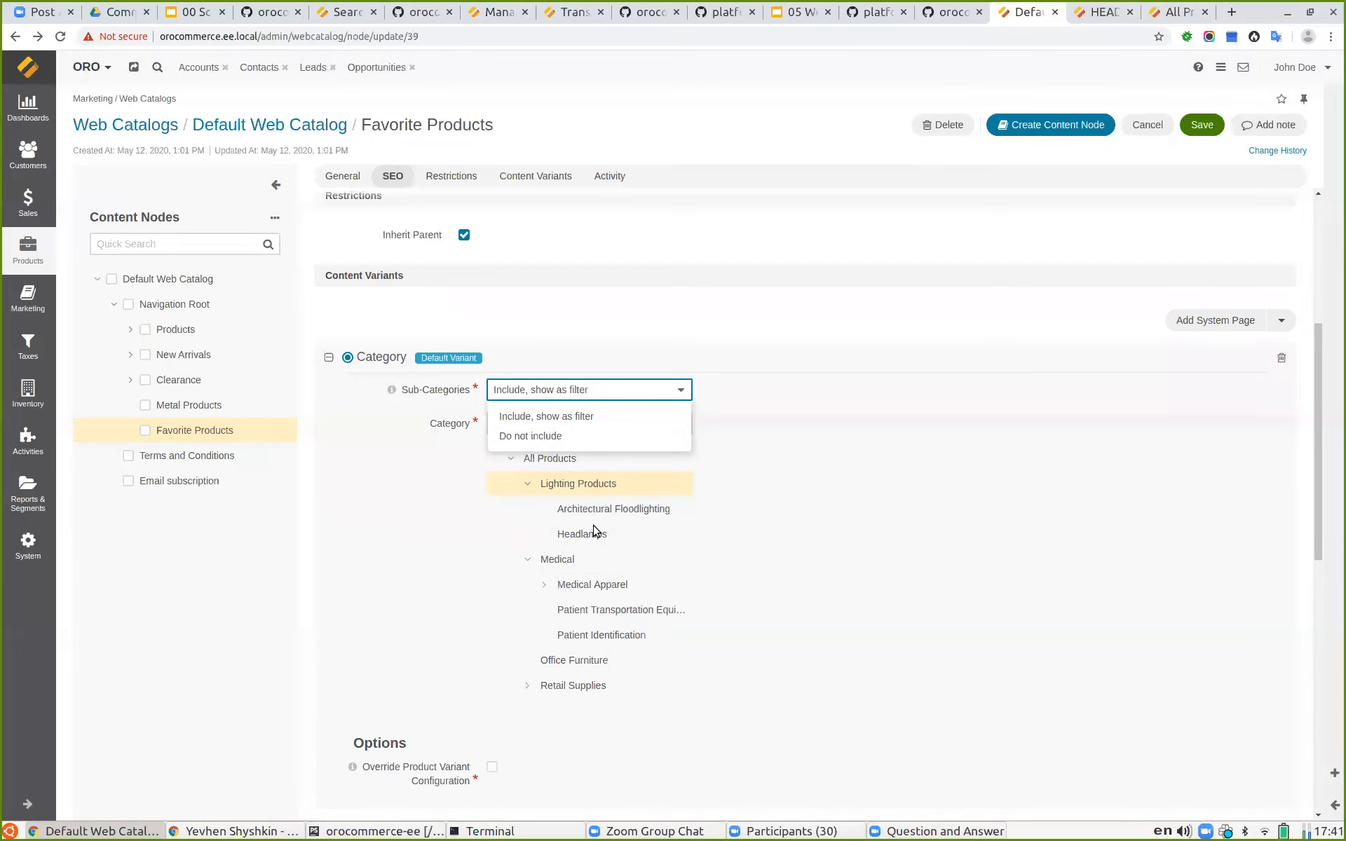
pyautogui.click(548, 415)
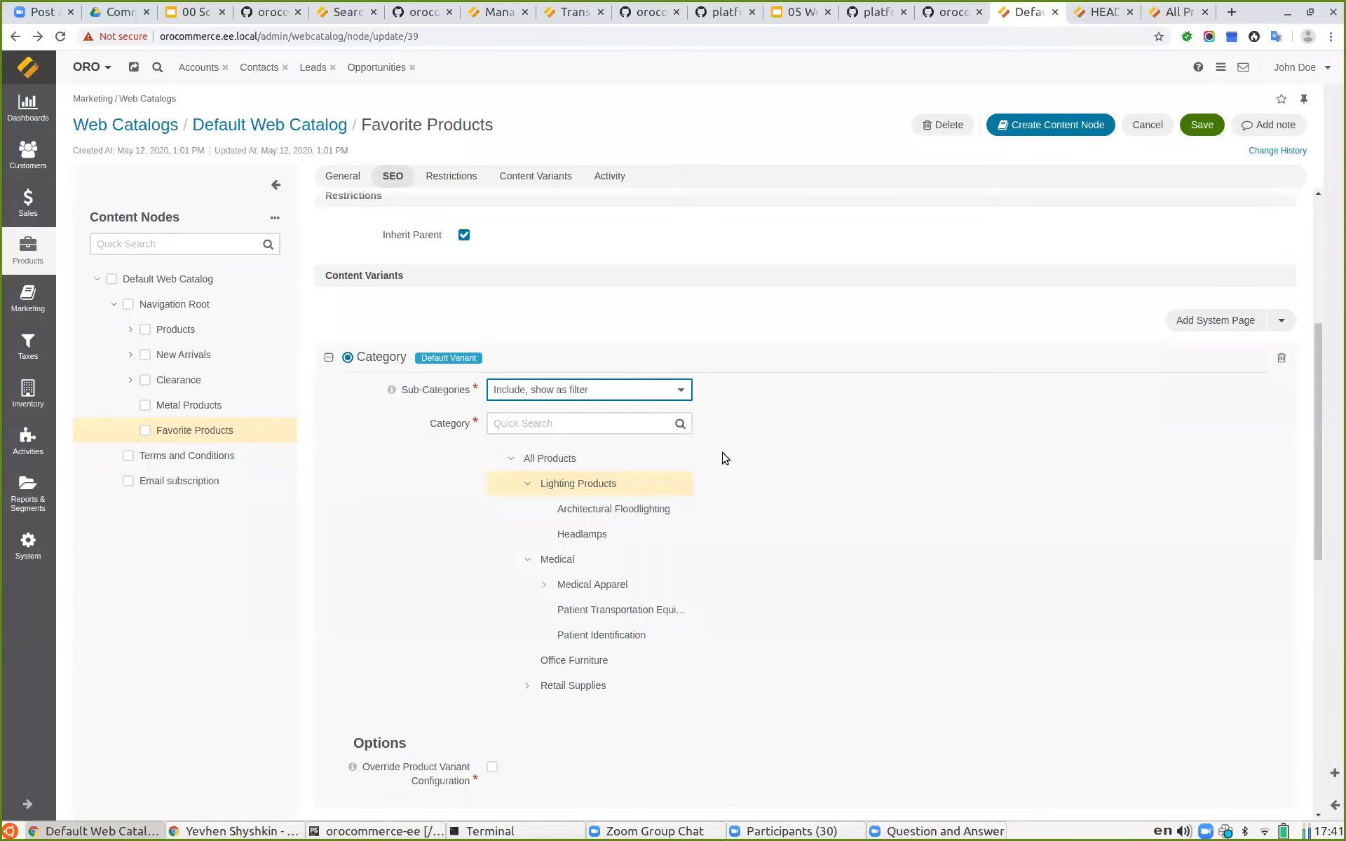
pyautogui.scroll(-3, 721, 456)
pyautogui.scroll(2, 833, 439)
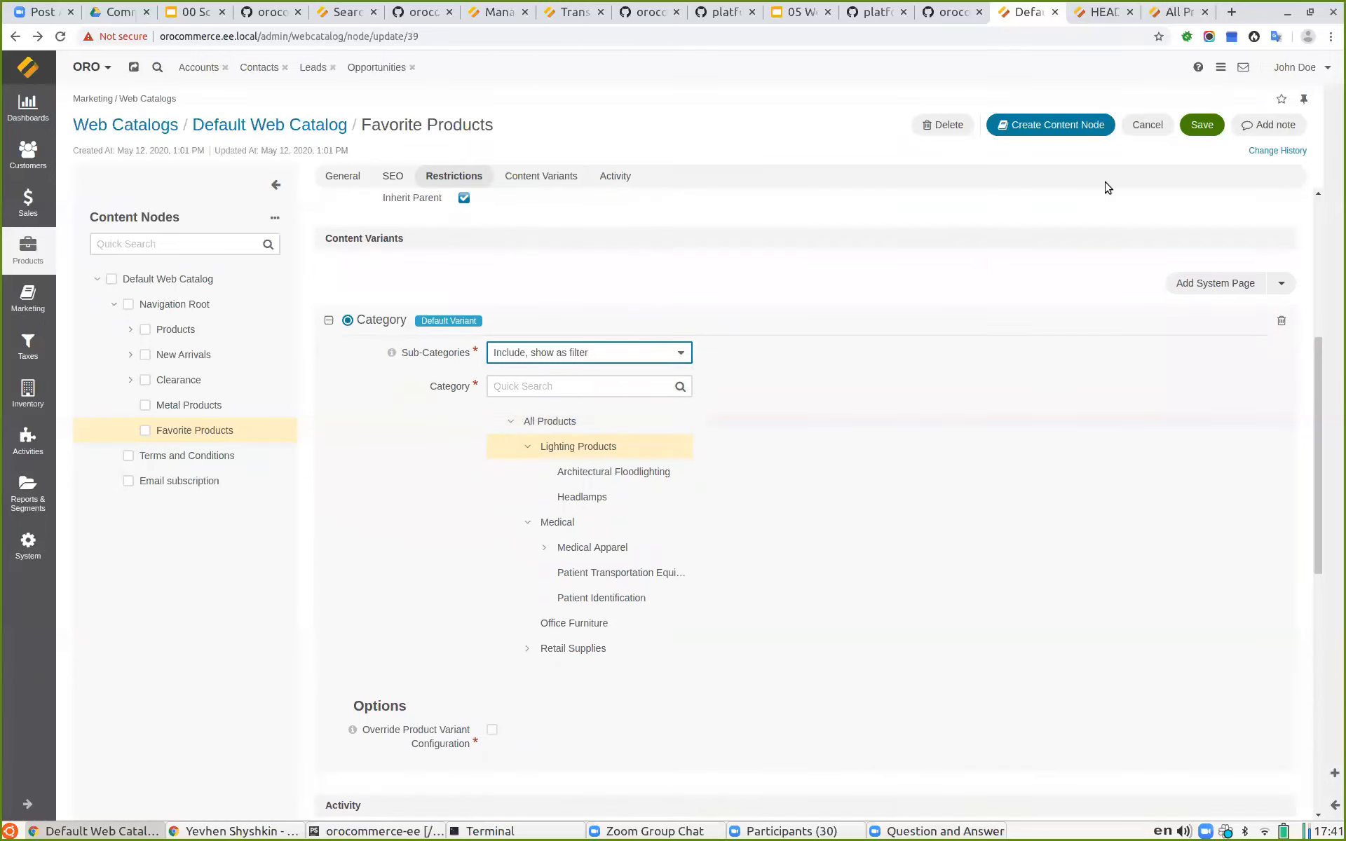
pyautogui.click(1201, 125)
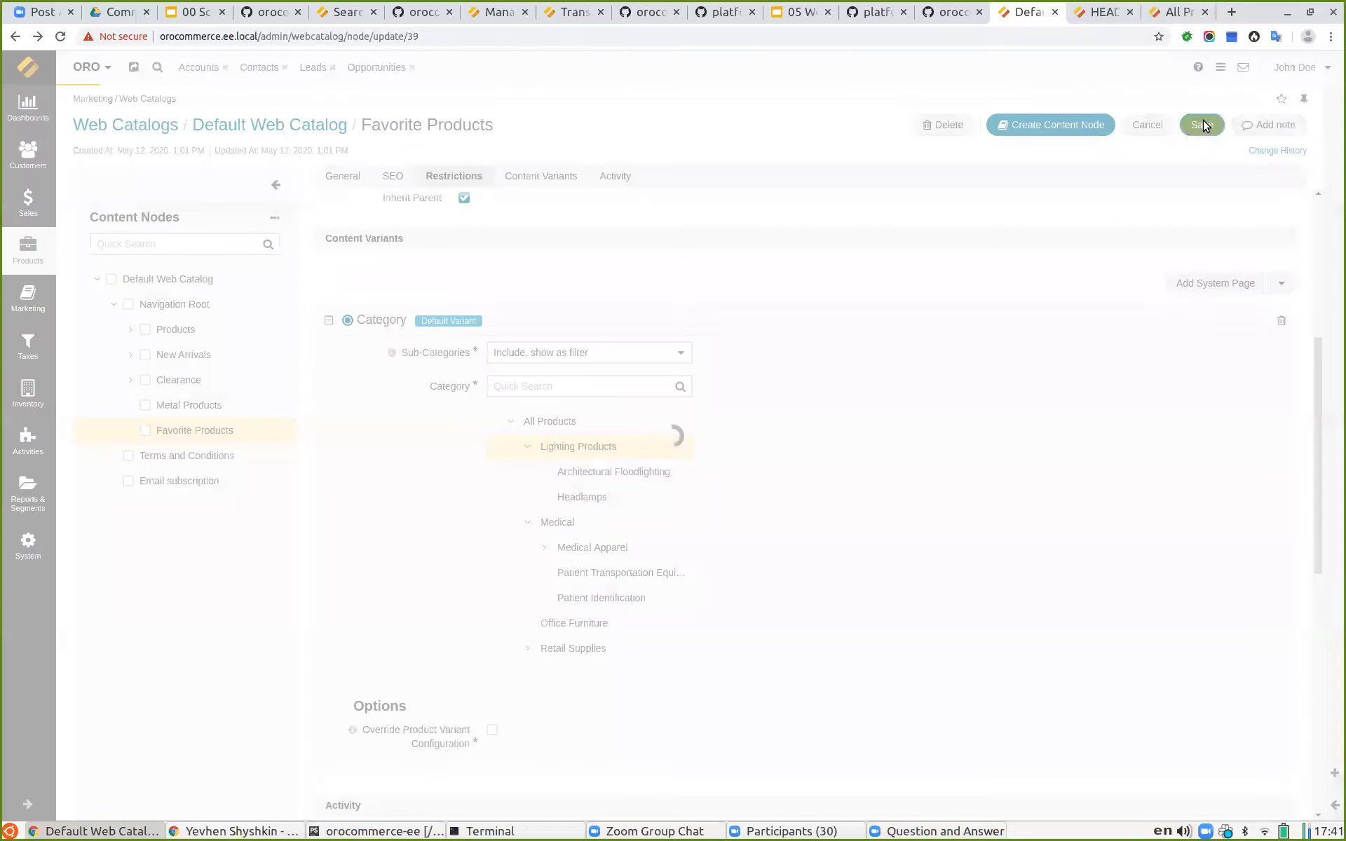
# Step: Close the Test Headlamp product tab in the admin
pyautogui.click(1086, 16)
pyautogui.click(1167, 12)
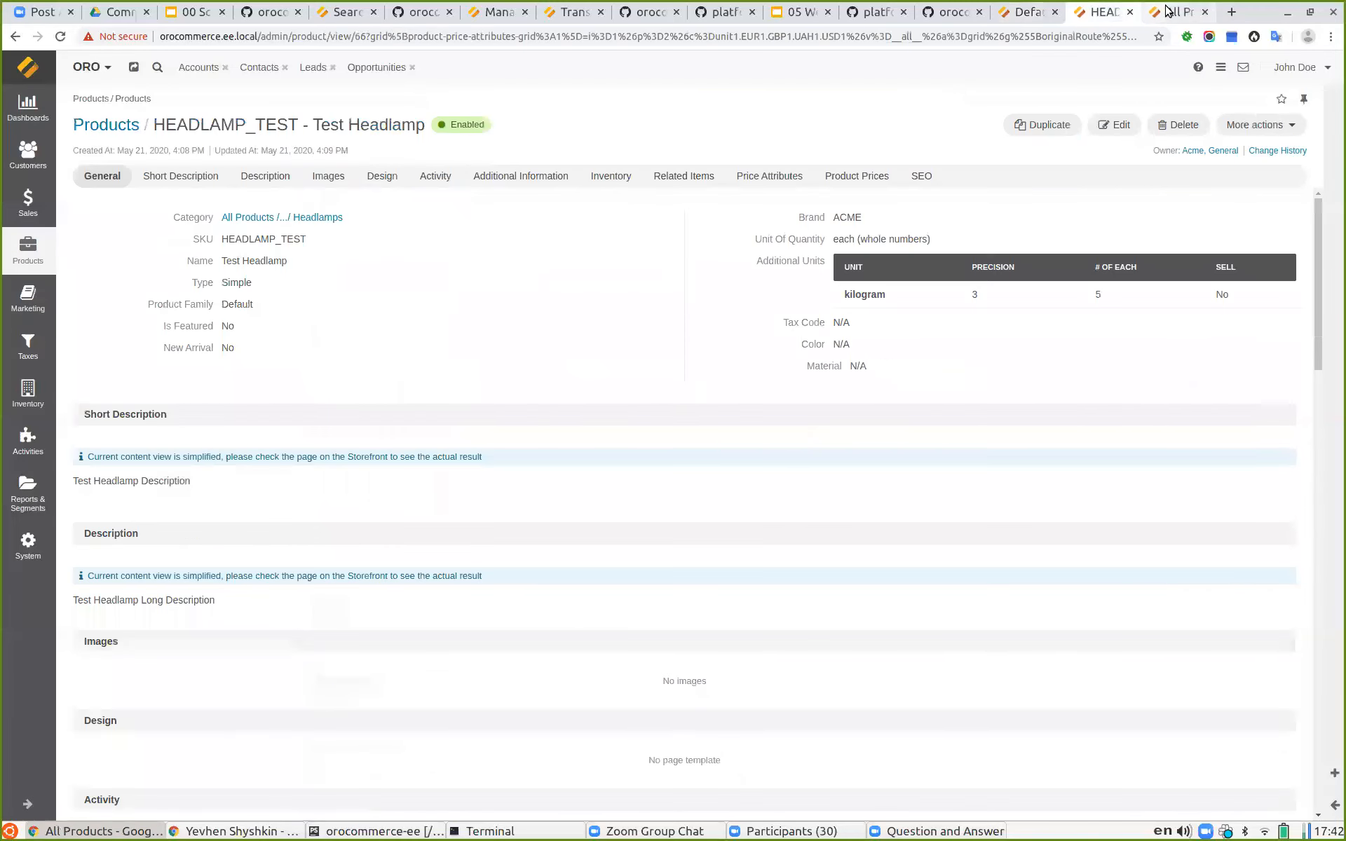
pyautogui.click(1129, 12)
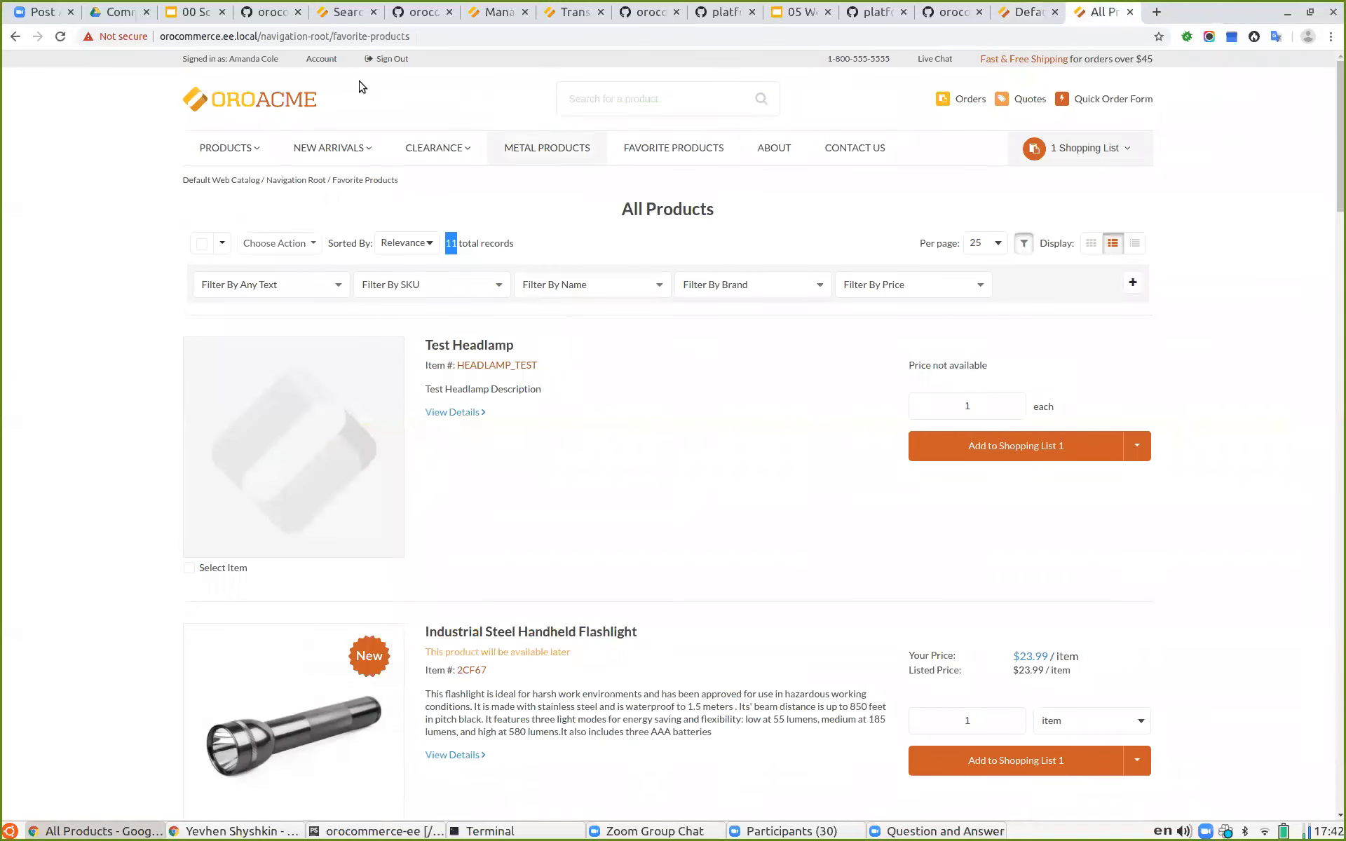
# Step: Open Favorite Products on the storefront to view the category-based listing
pyautogui.click(534, 149)
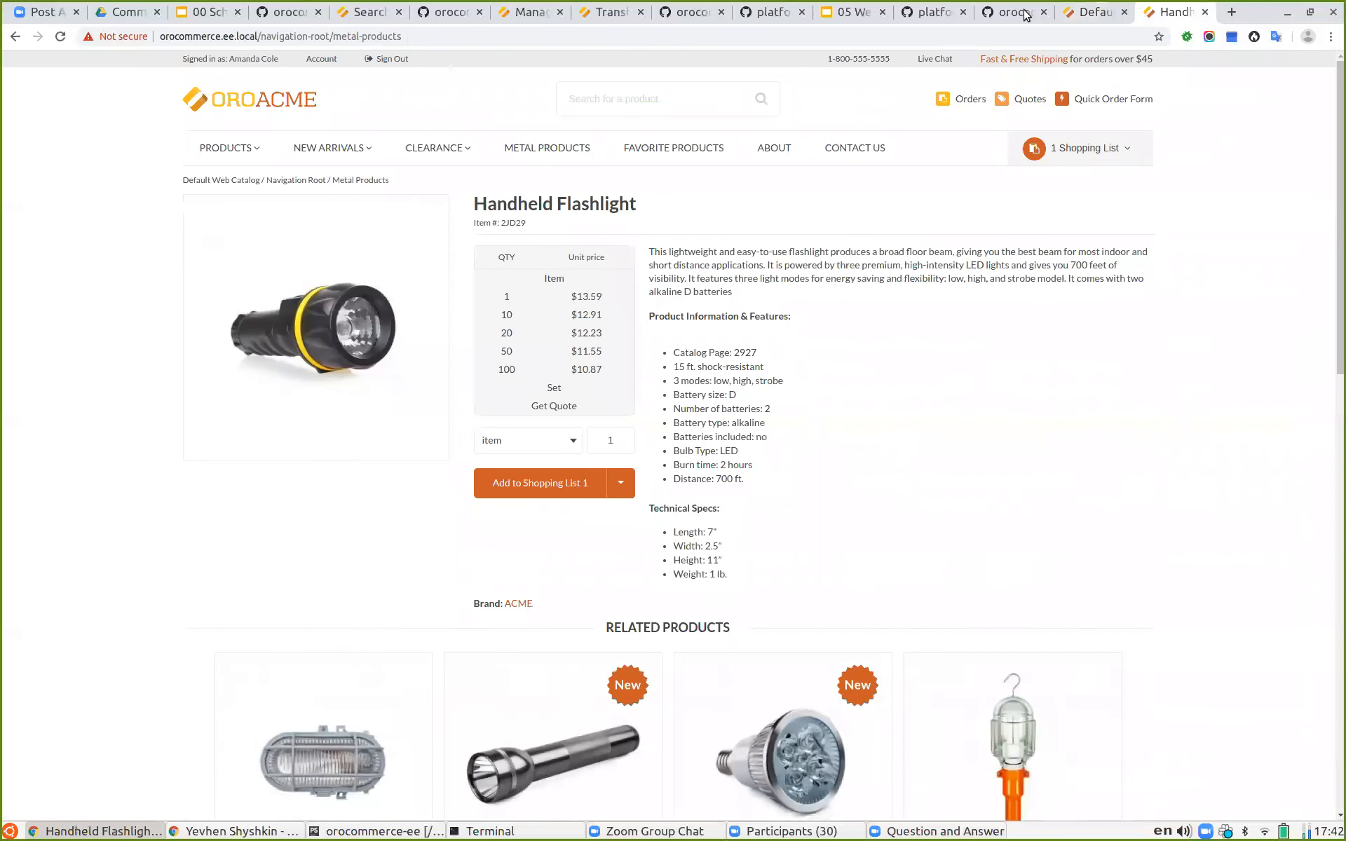
pyautogui.click(1088, 14)
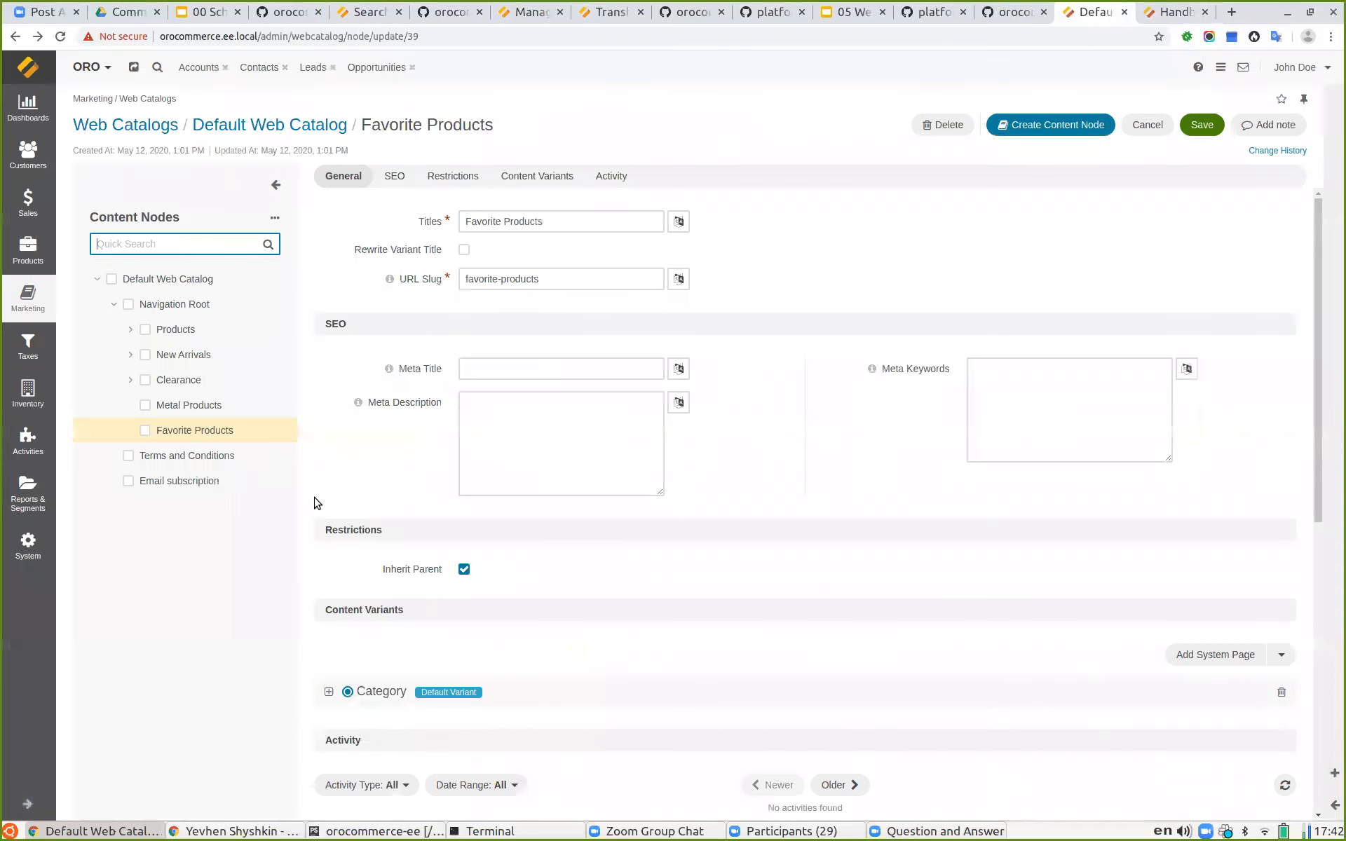
pyautogui.scroll(-6, 588, 489)
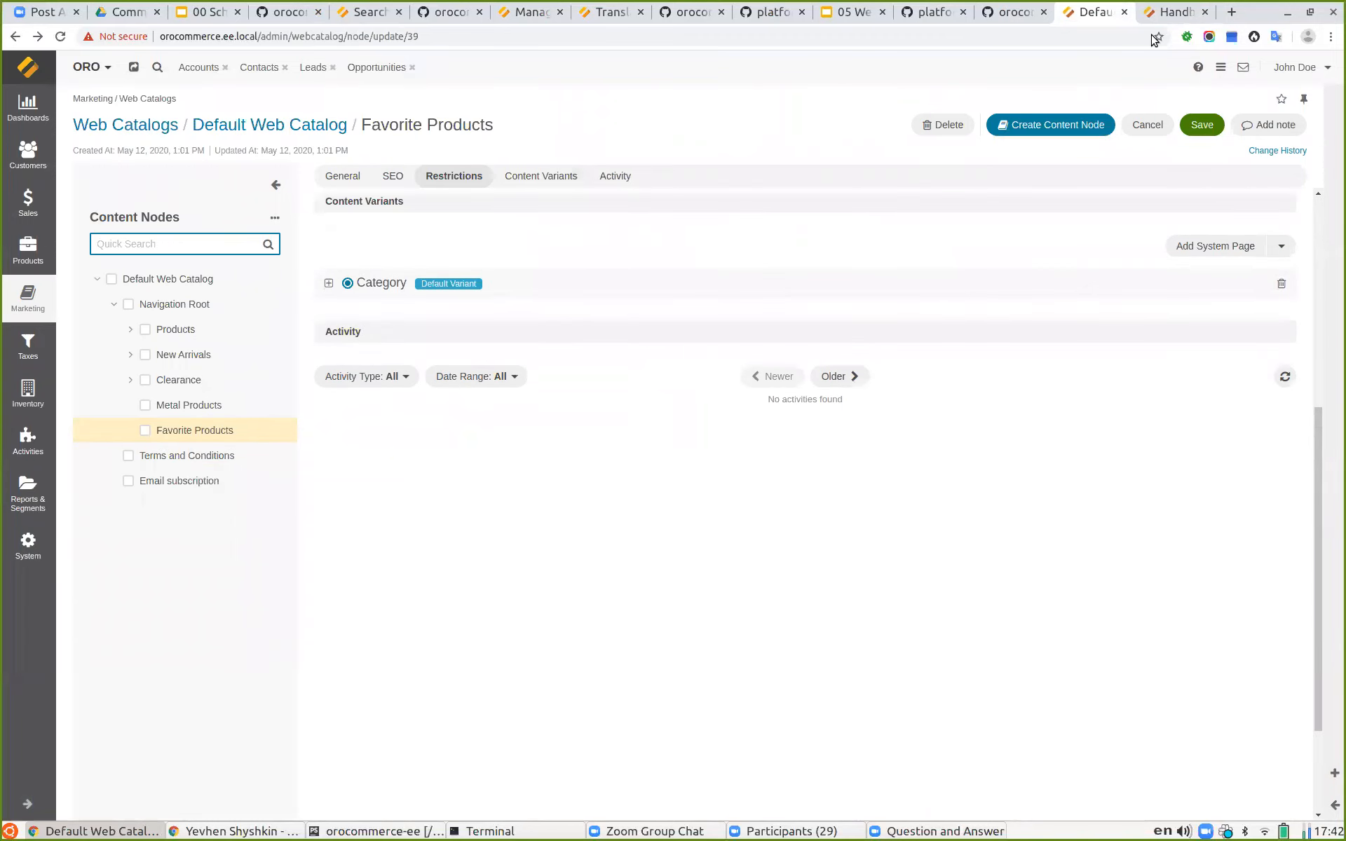
pyautogui.click(1169, 13)
pyautogui.click(655, 159)
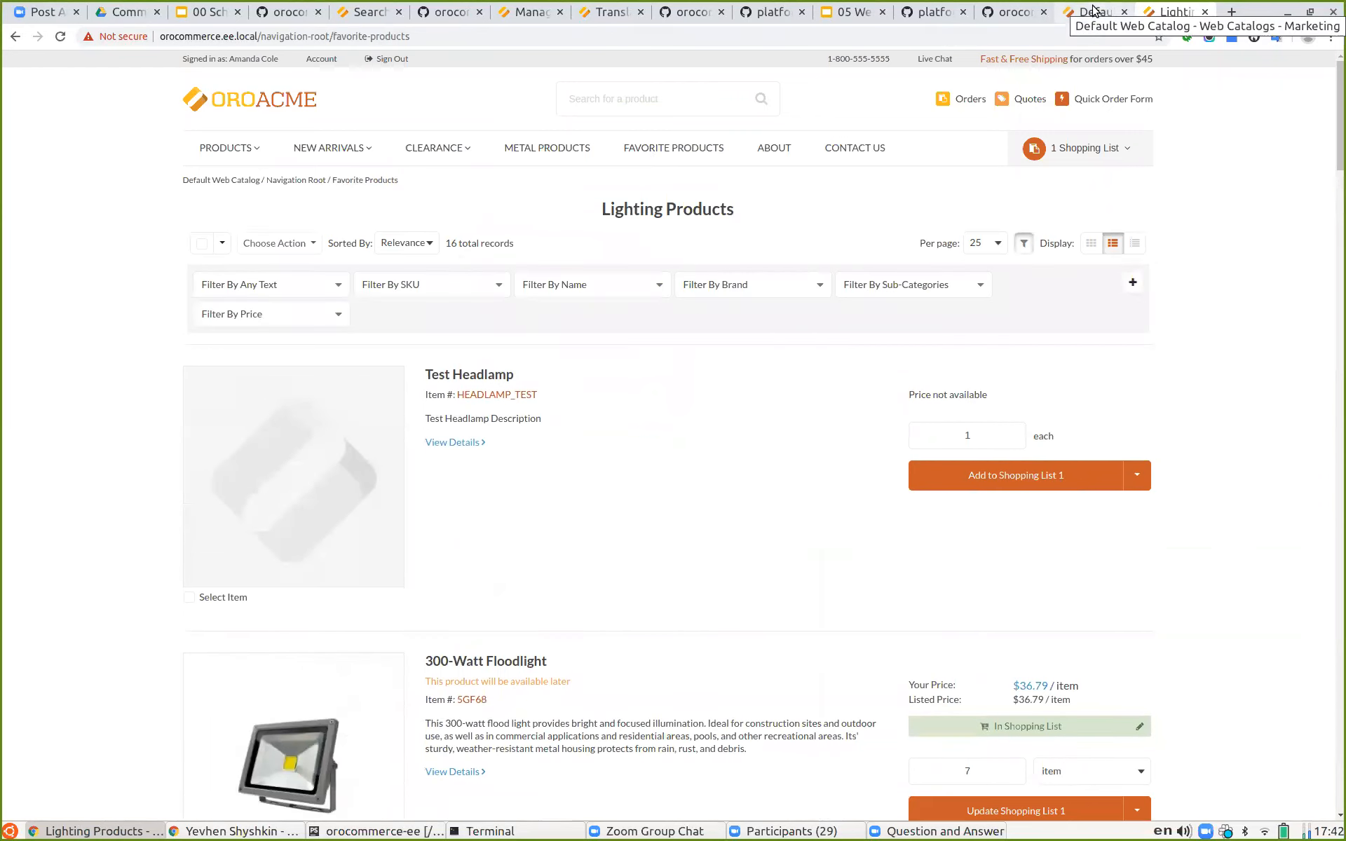
# Step: Try the Sub-Categories filter on the listing with Architectural Floodlighting and Headlamps, then clear it
pyautogui.click(860, 290)
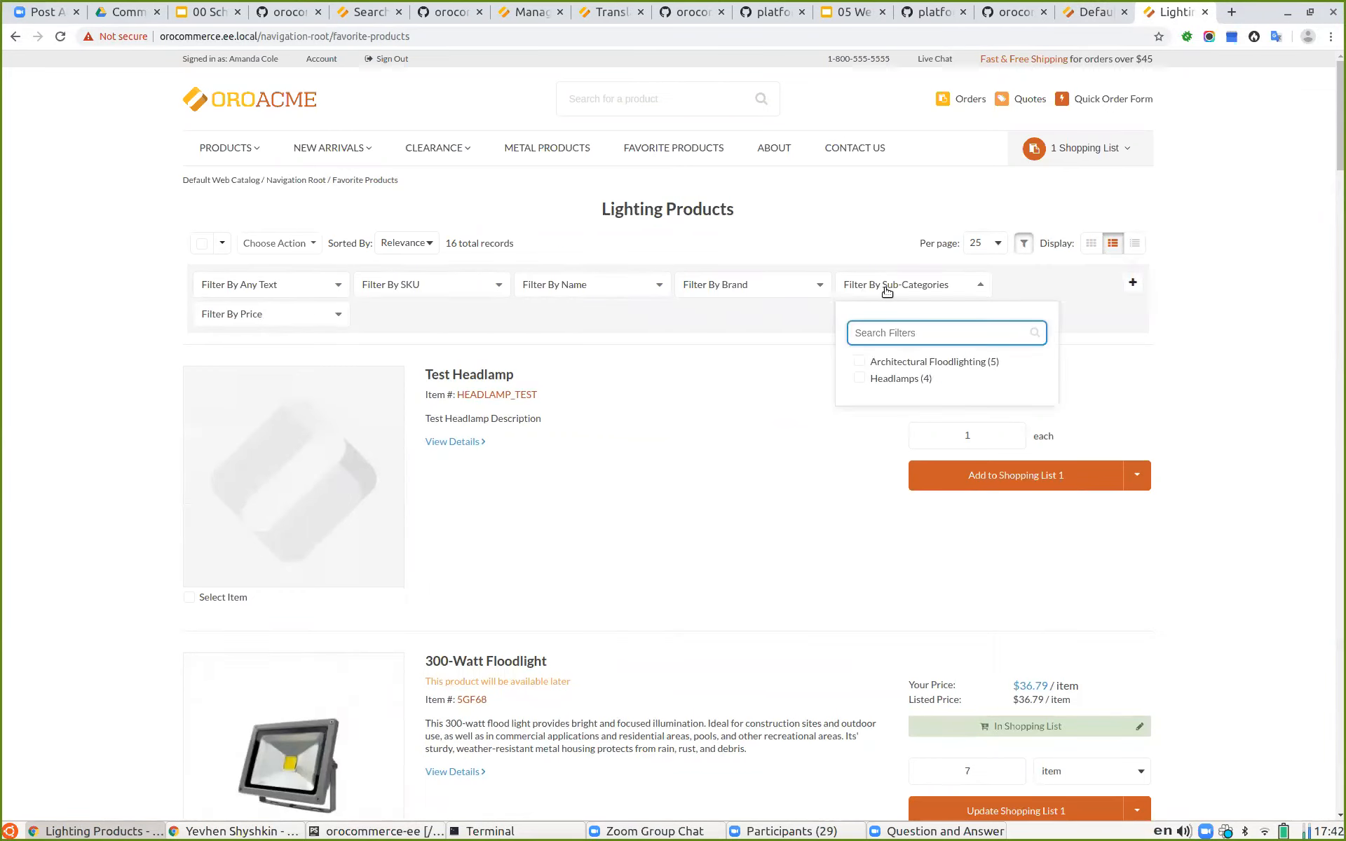
pyautogui.click(859, 361)
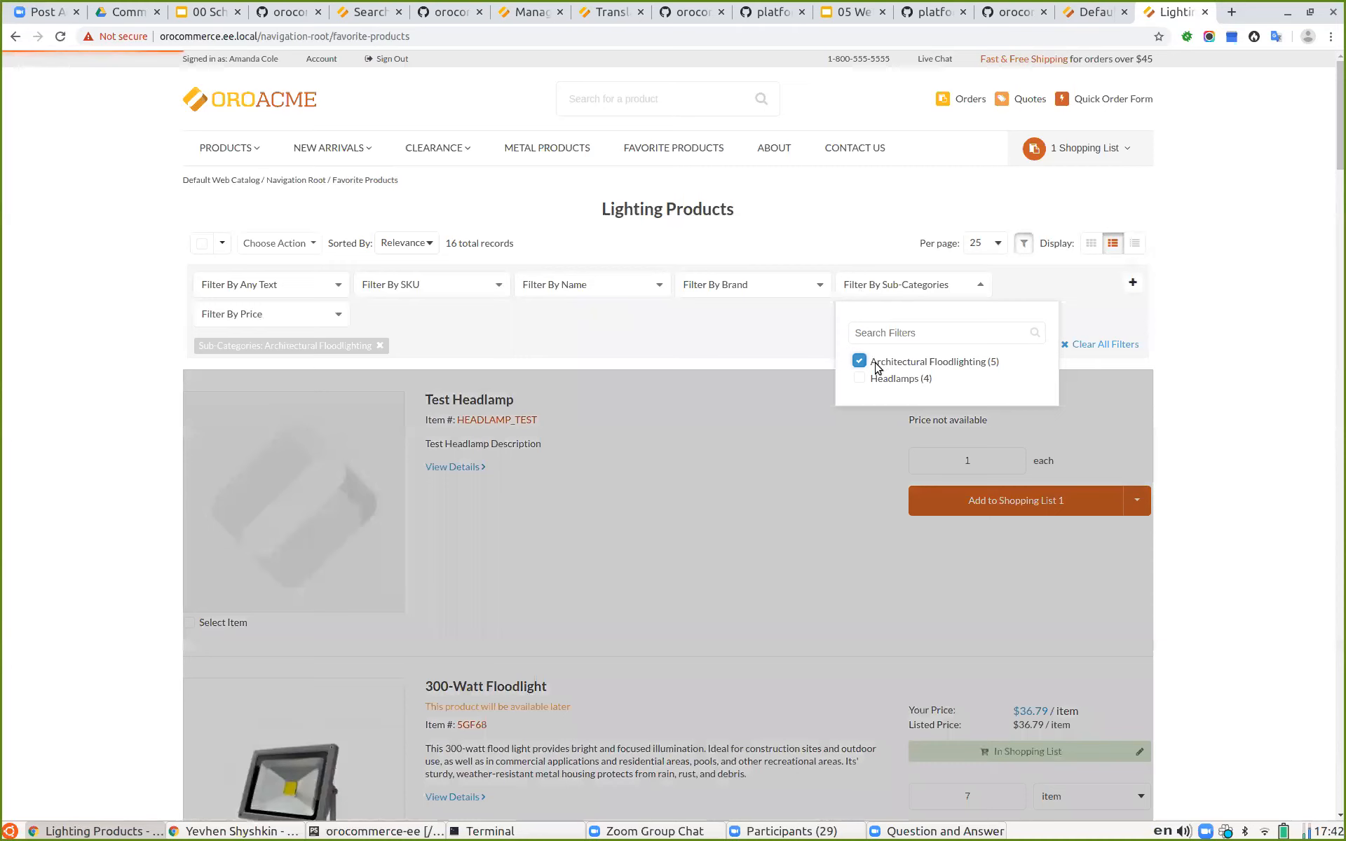
pyautogui.click(885, 382)
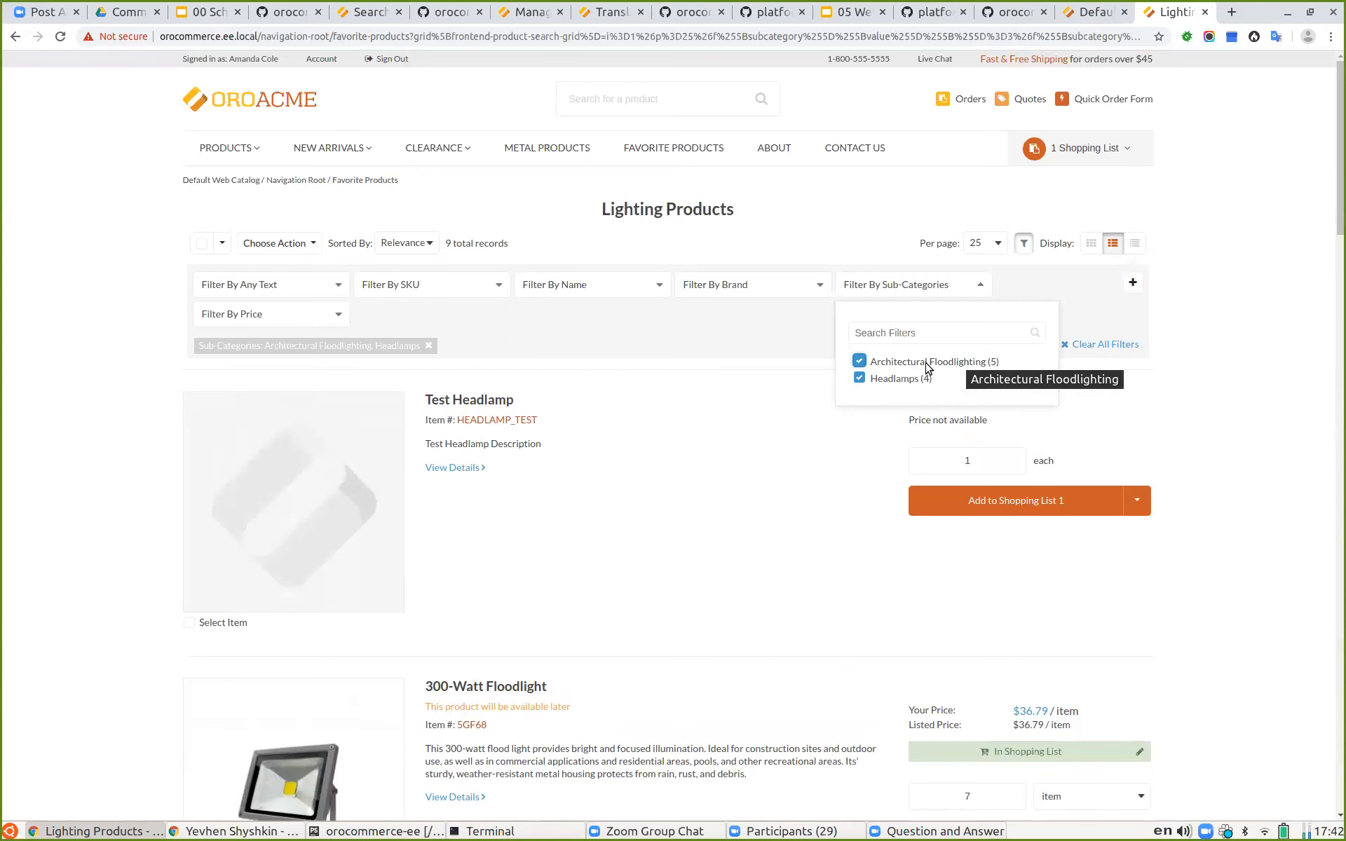
pyautogui.click(923, 363)
pyautogui.click(892, 379)
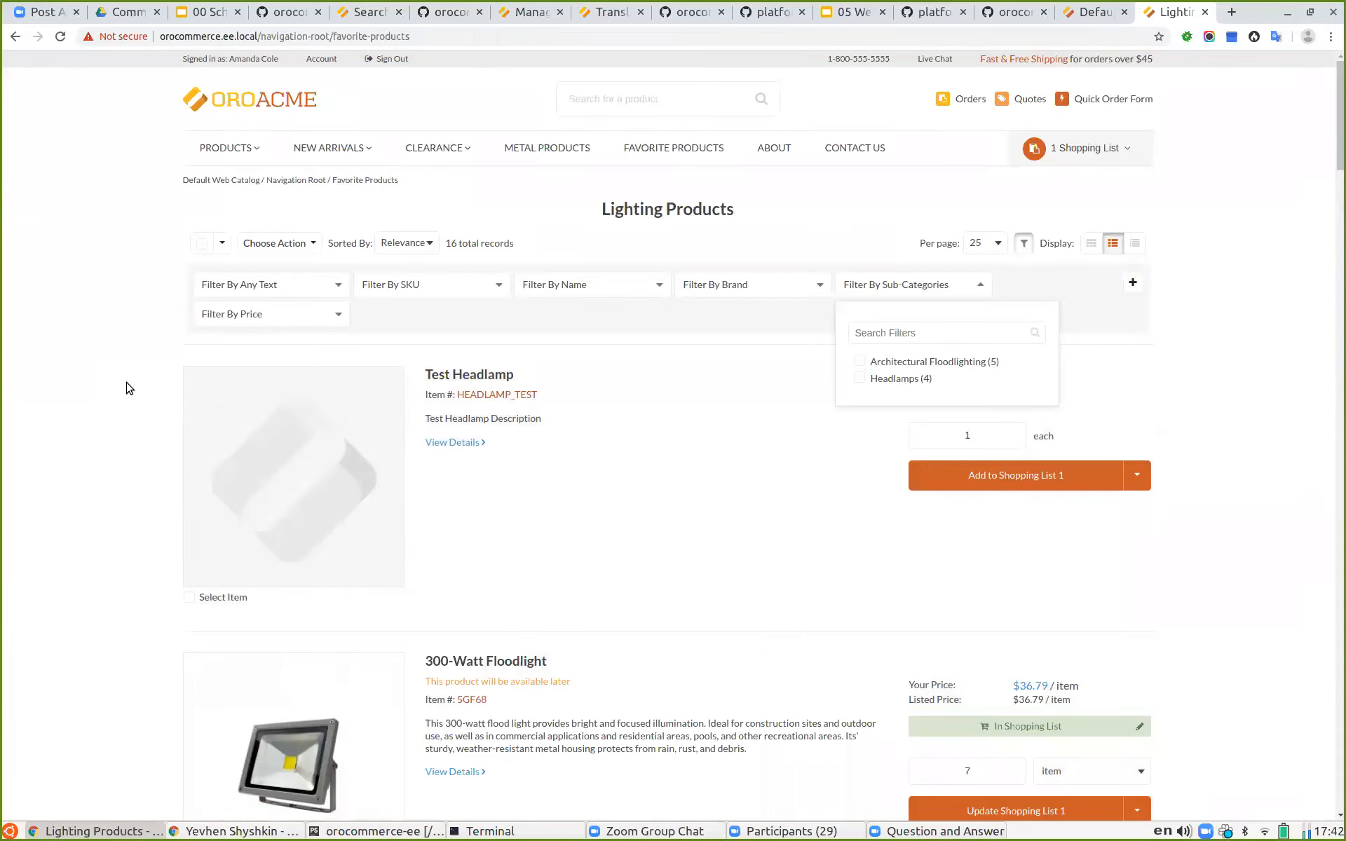
pyautogui.click(127, 381)
pyautogui.moveTo(457, 242); pyautogui.dragTo(447, 245)
pyautogui.click(562, 247)
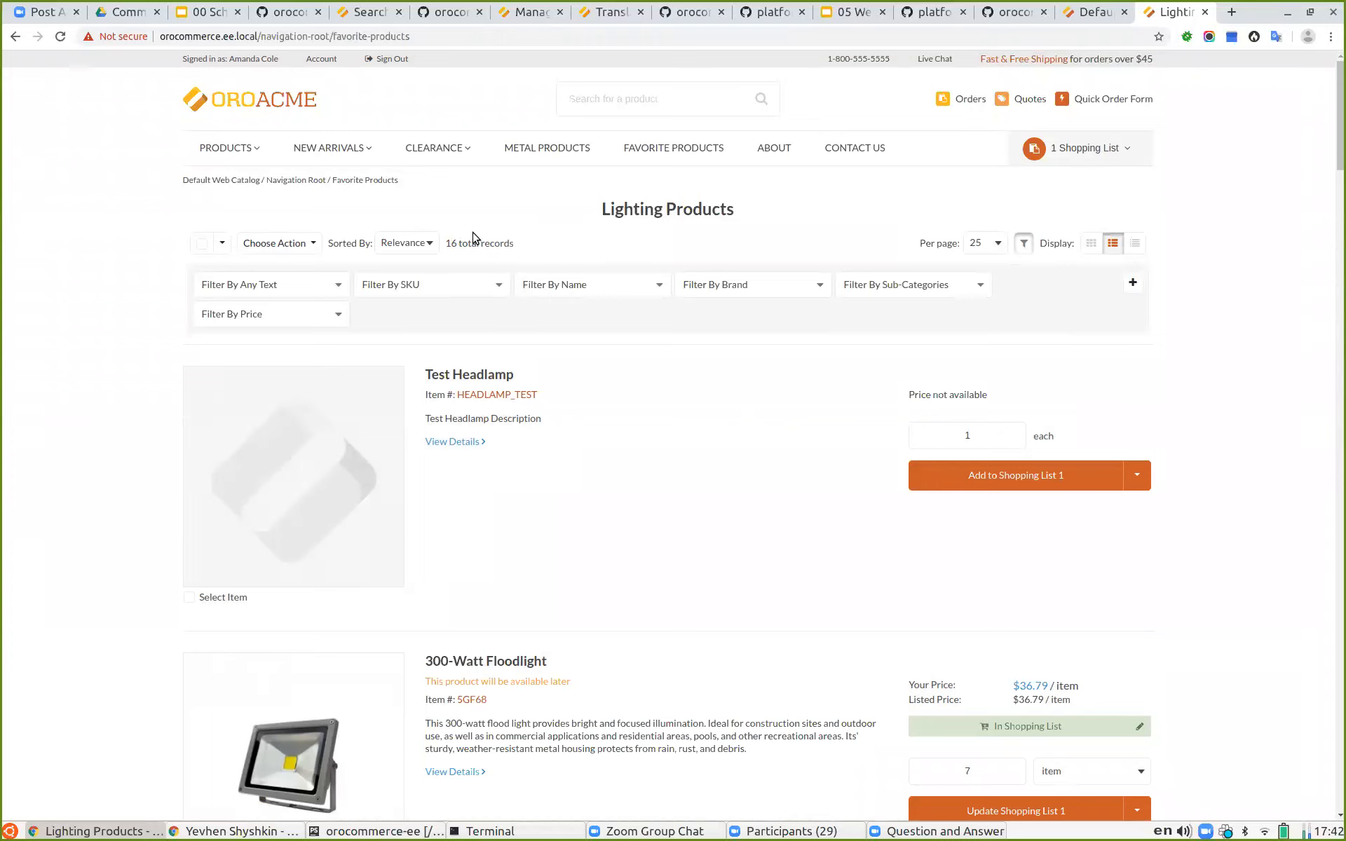
pyautogui.click(888, 296)
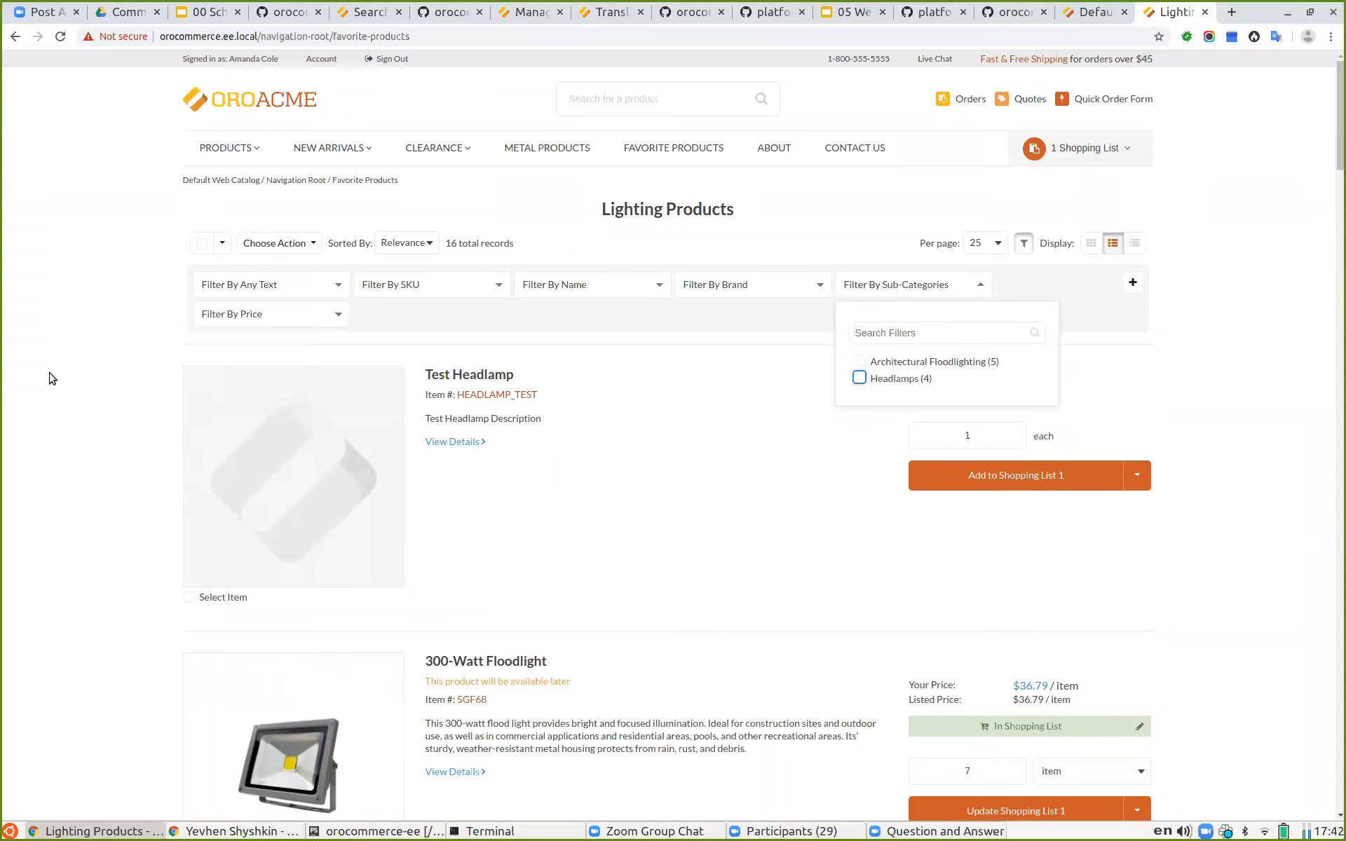
# Step: Set the Category variant's sub-categories option to Do not include and save the Favorite Products node
pyautogui.click(1088, 11)
pyautogui.scroll(2, 832, 330)
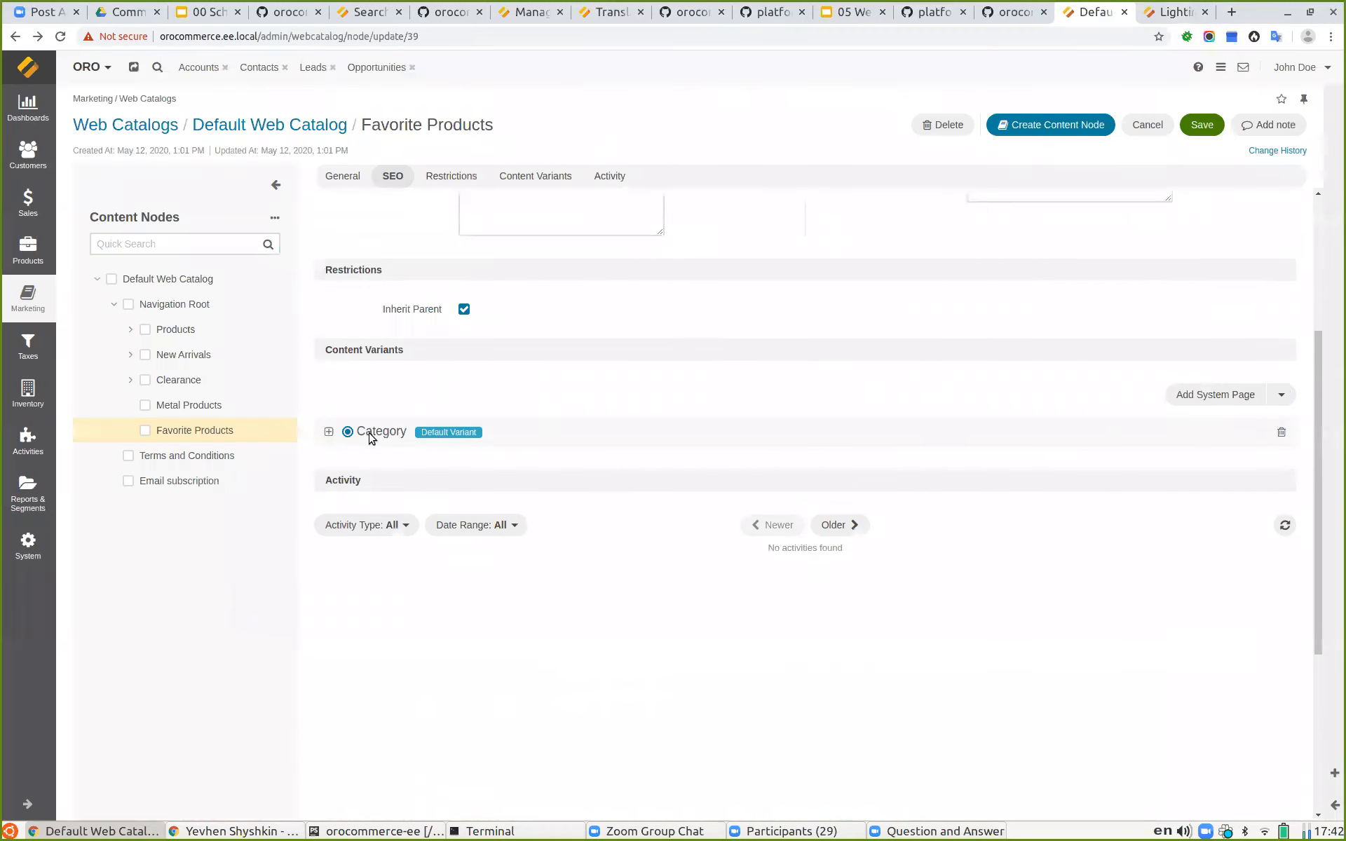
pyautogui.click(329, 432)
pyautogui.click(539, 466)
pyautogui.click(544, 510)
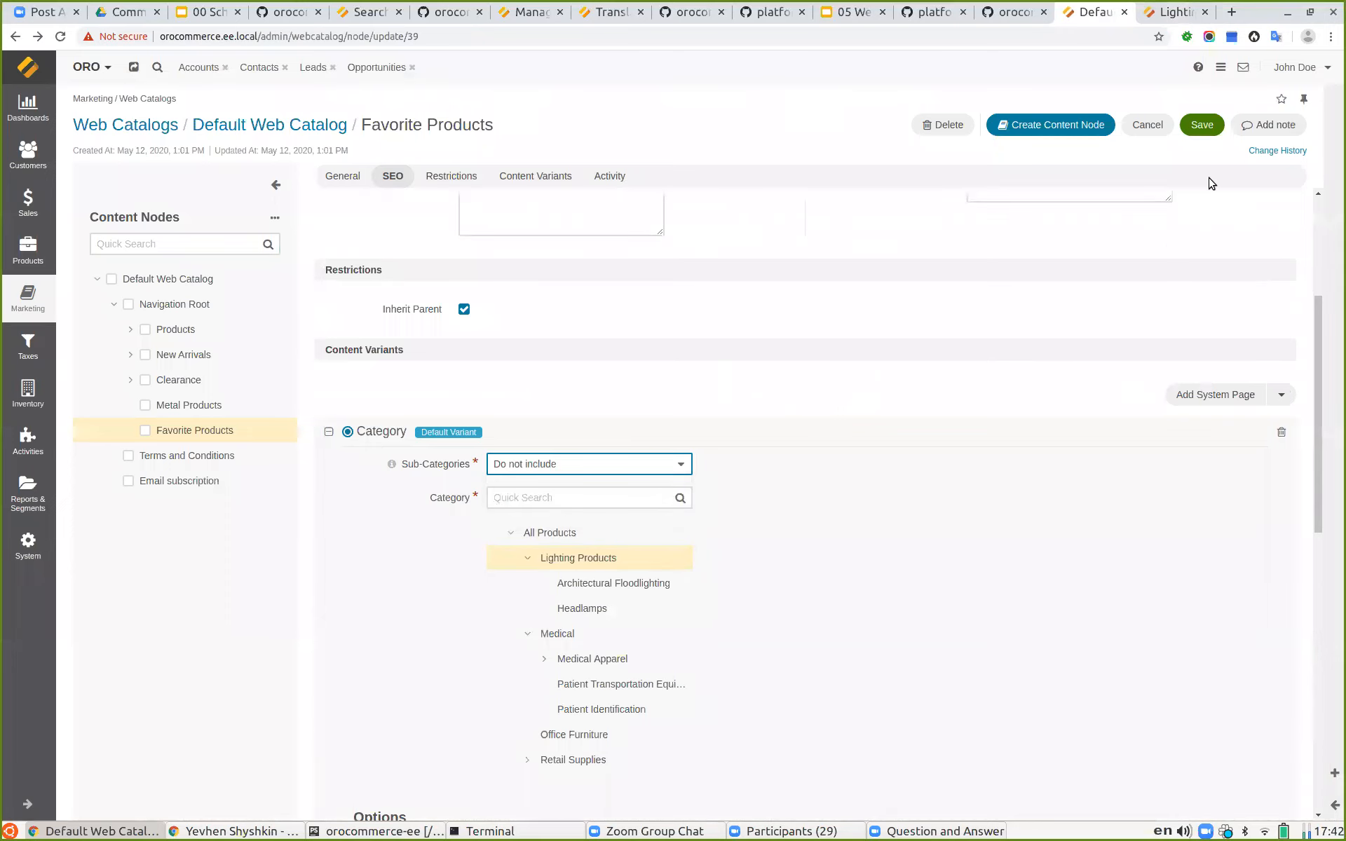
pyautogui.click(1194, 126)
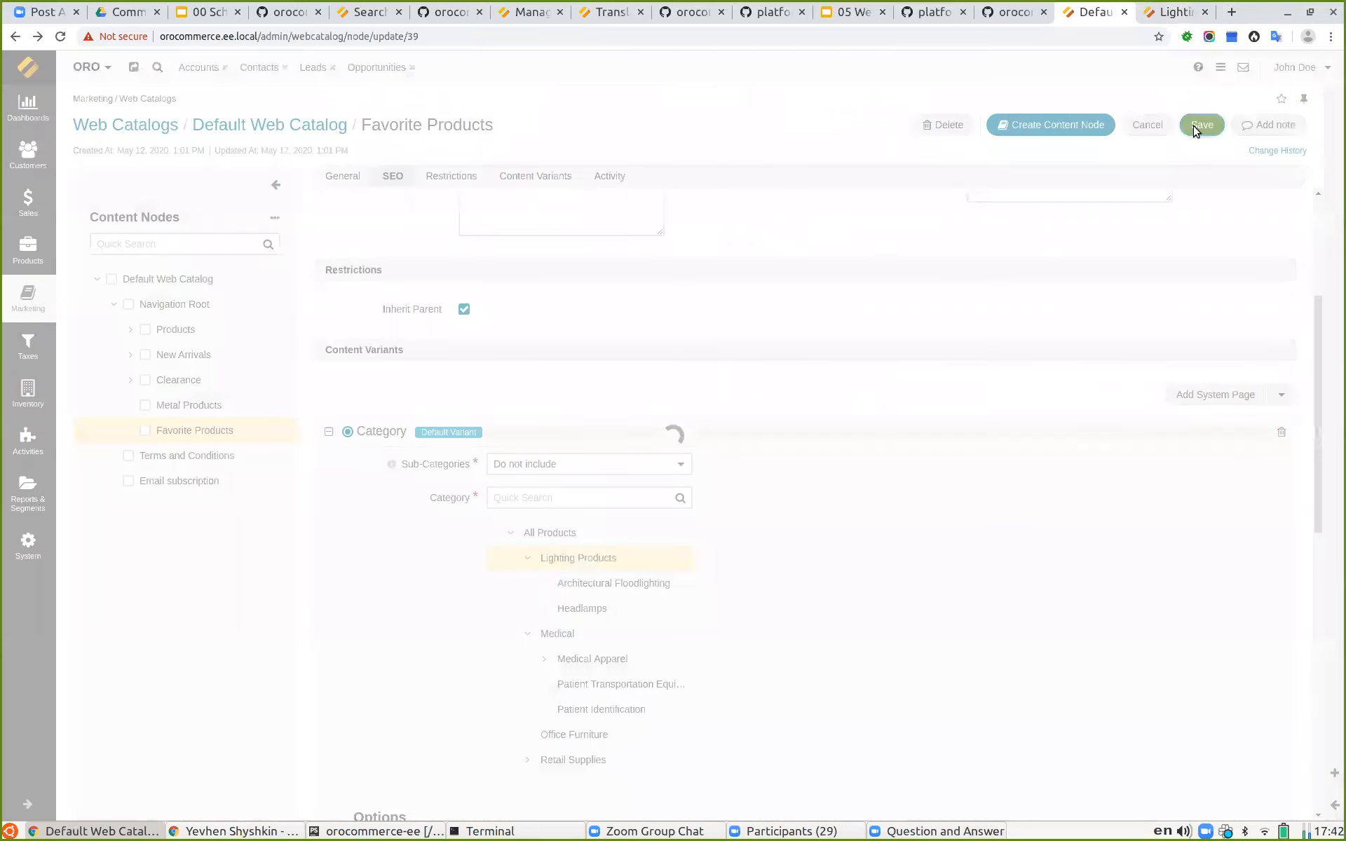
# Step: Reload the storefront Favorite Products listing to view the products without sub-categories
pyautogui.click(1176, 11)
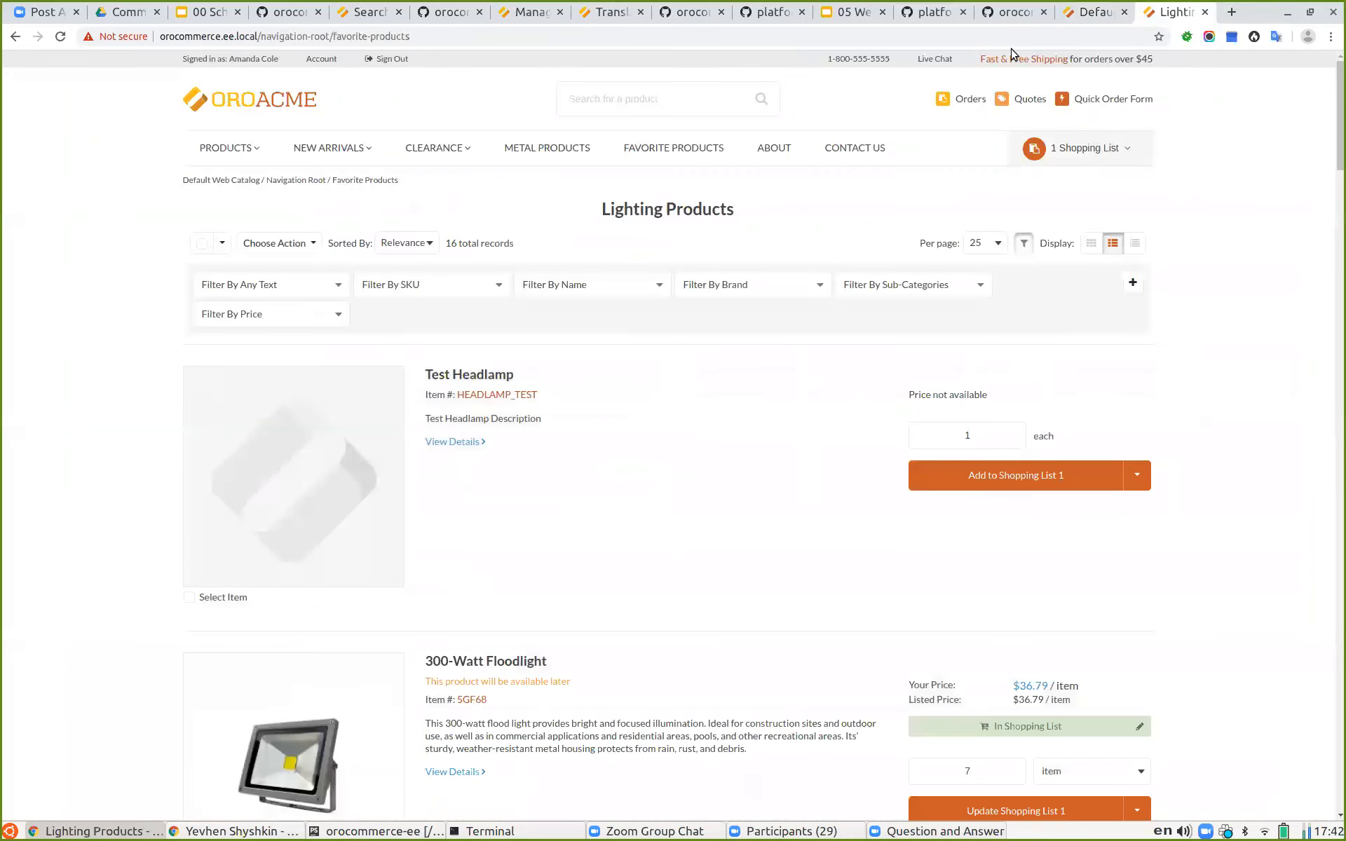
pyautogui.click(59, 38)
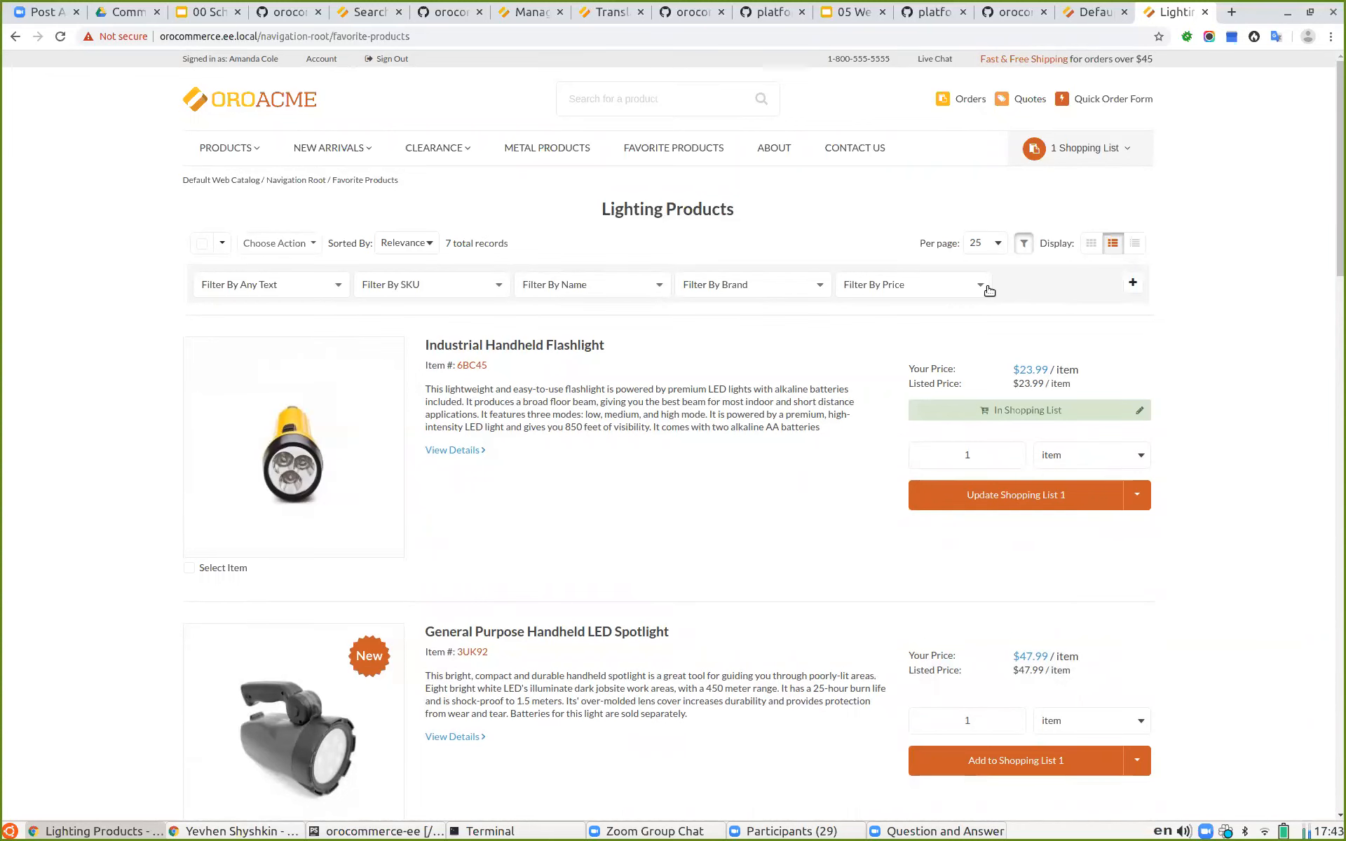
# Step: Review the Favorite Products node's Category variant settings in the back office
pyautogui.click(1093, 12)
pyautogui.scroll(-3, 609, 418)
pyautogui.click(376, 506)
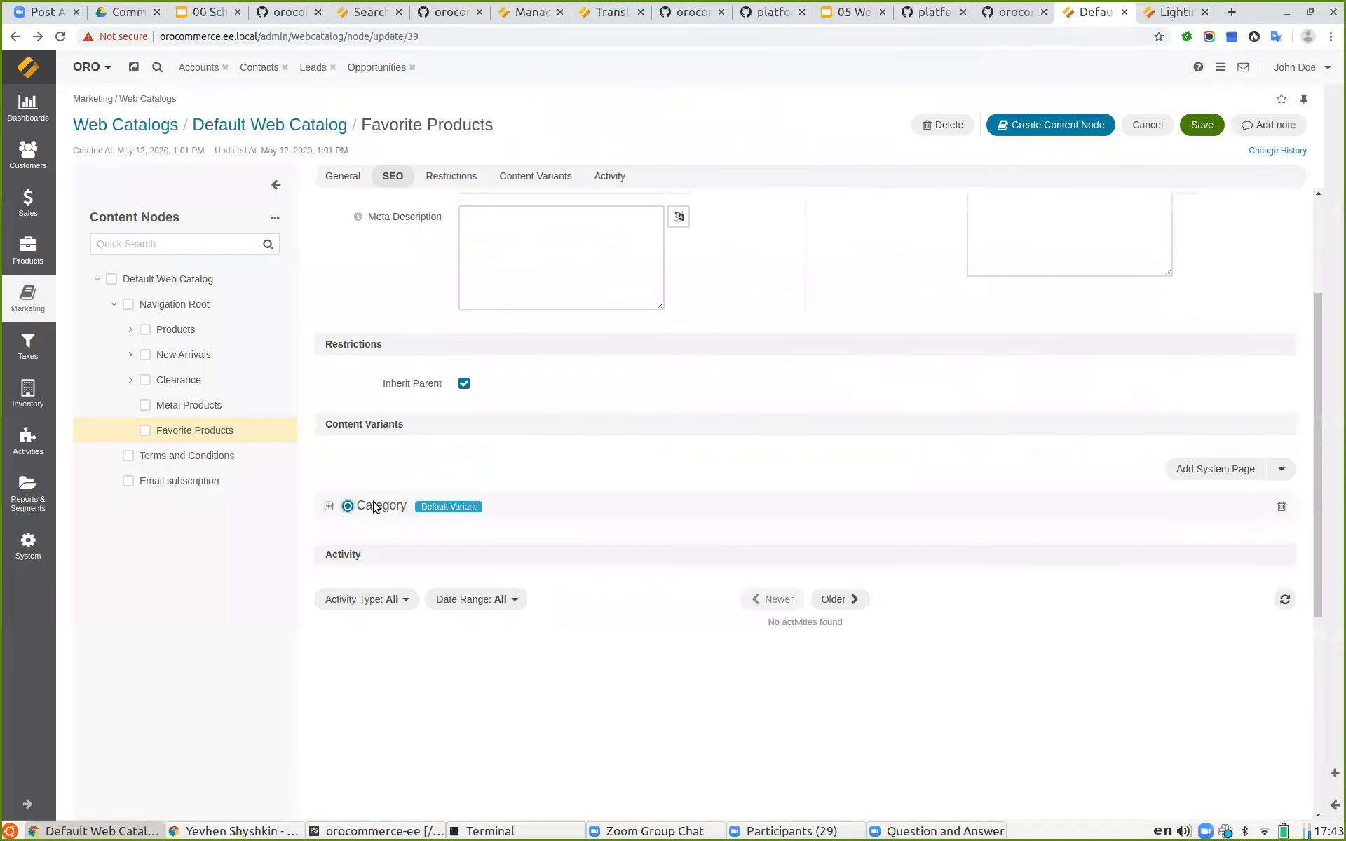
pyautogui.click(328, 505)
pyautogui.scroll(-3, 490, 539)
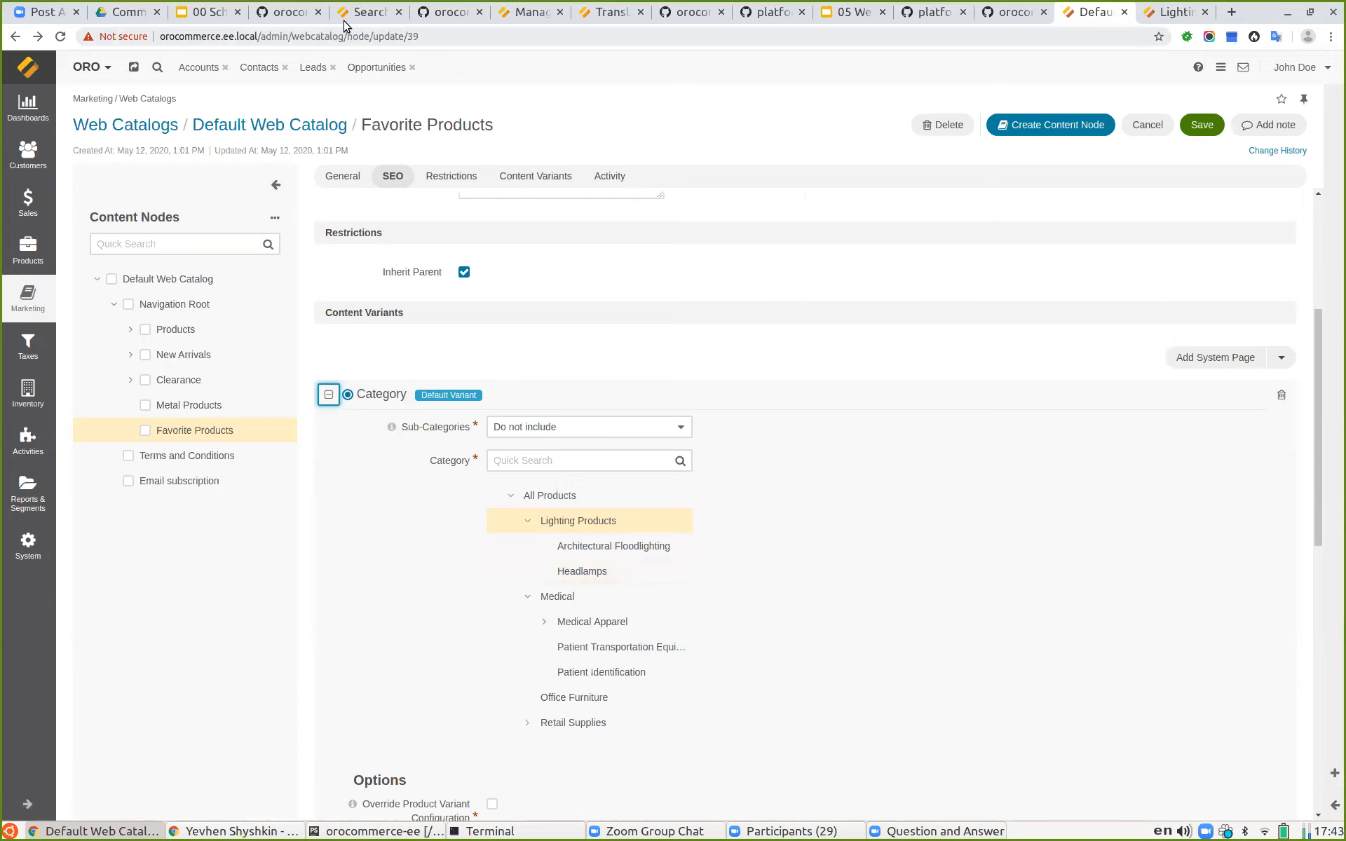
# Step: Switch to the presentation and show the Landing Page variant slide
pyautogui.click(850, 12)
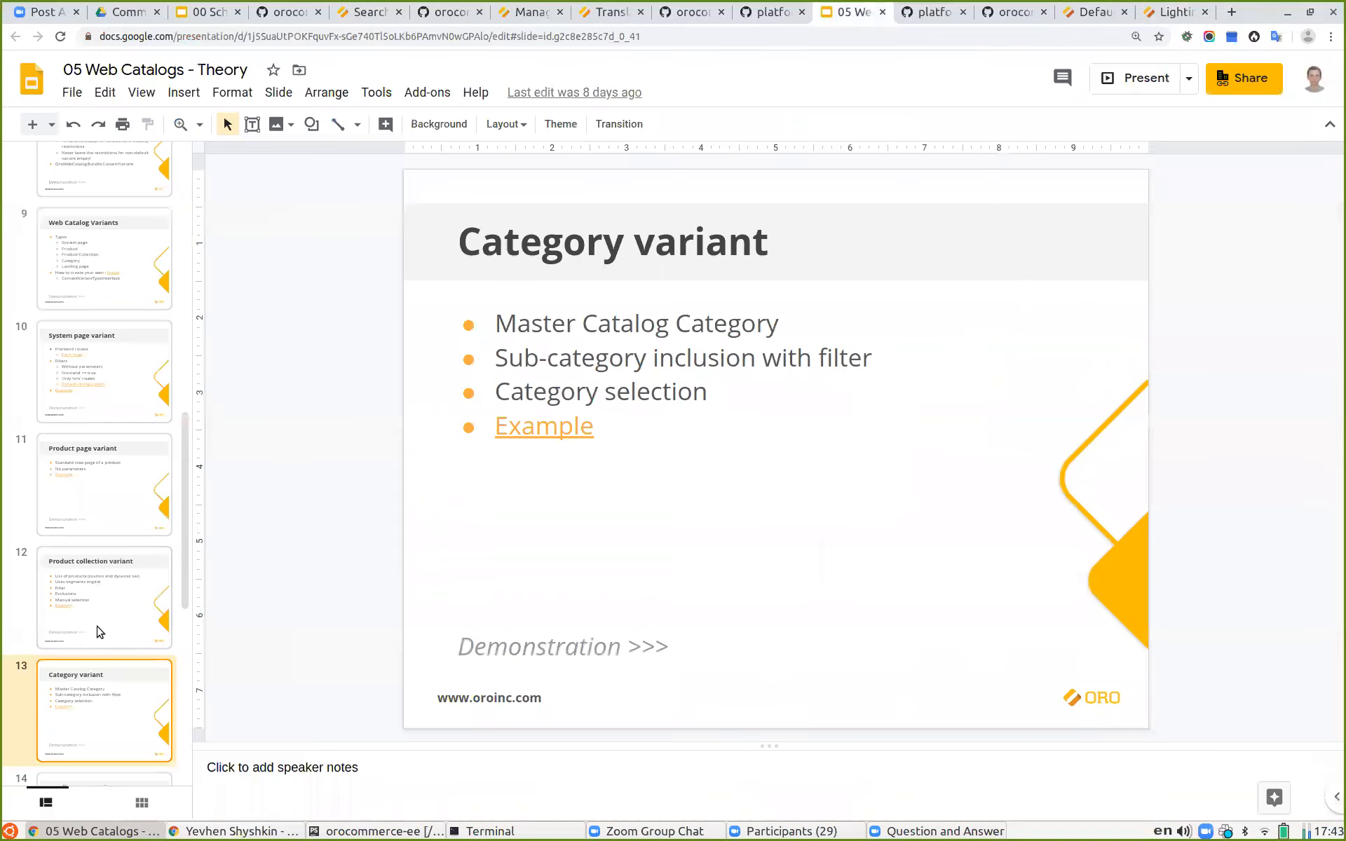
pyautogui.click(1117, 78)
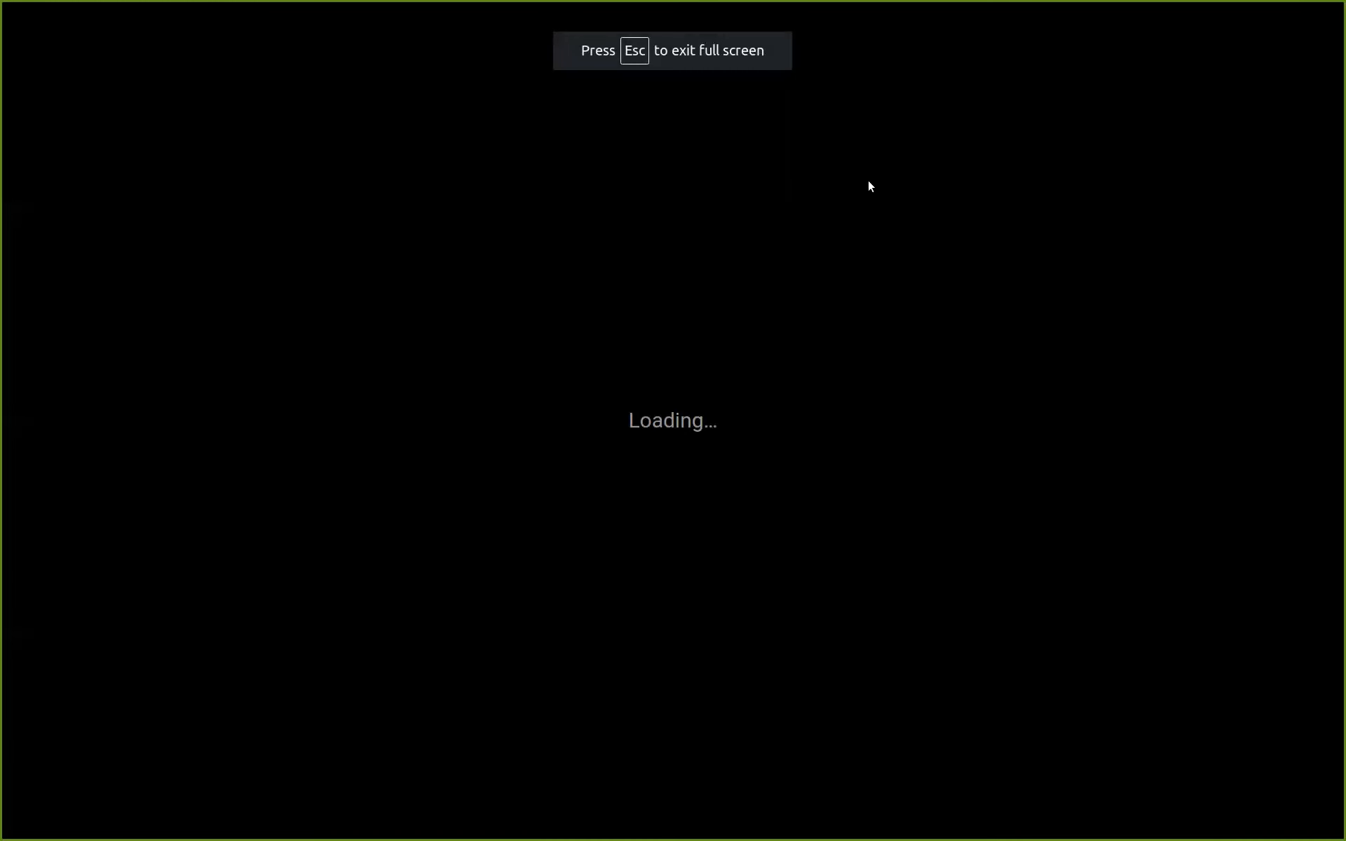
pyautogui.press('Right')
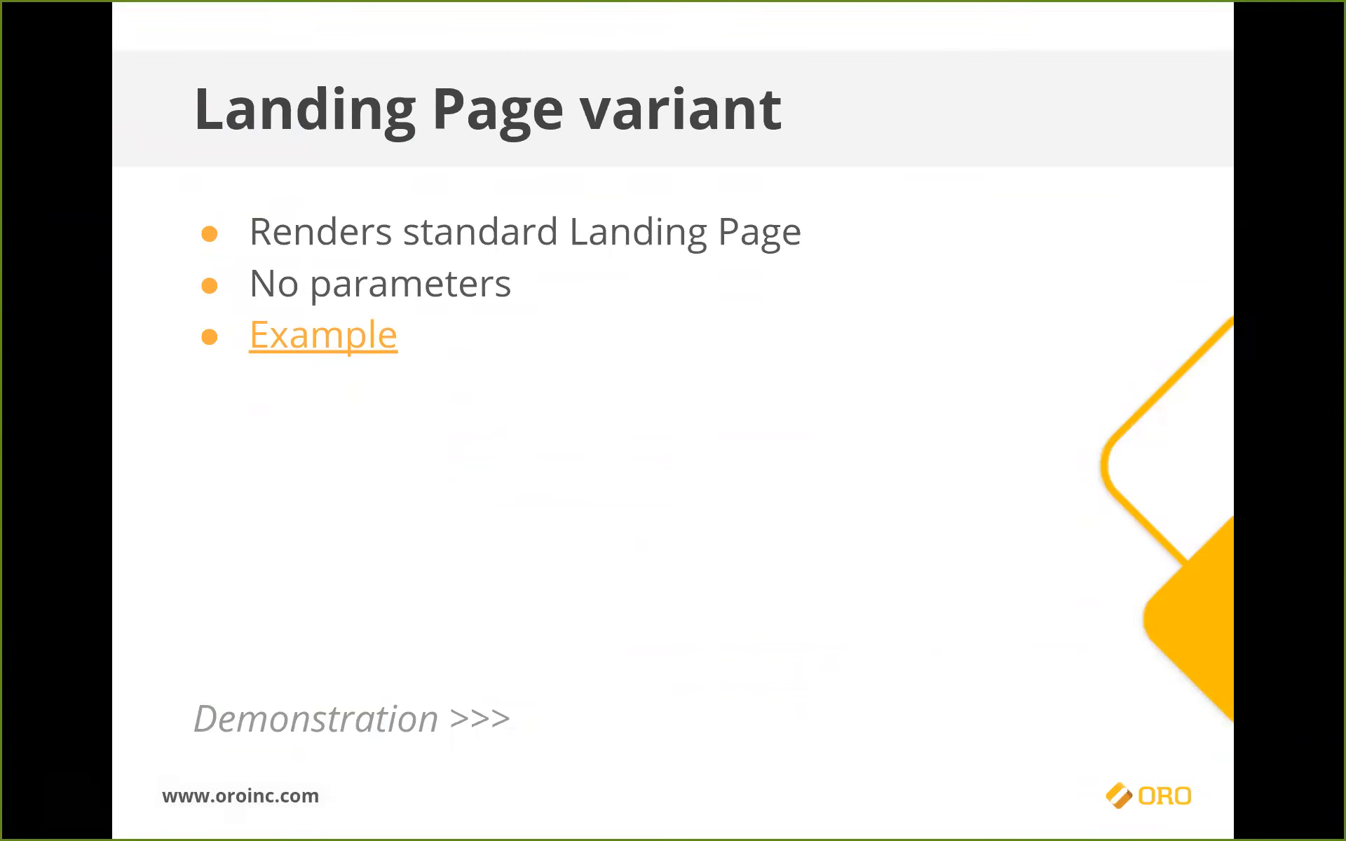
pyautogui.press('Escape')
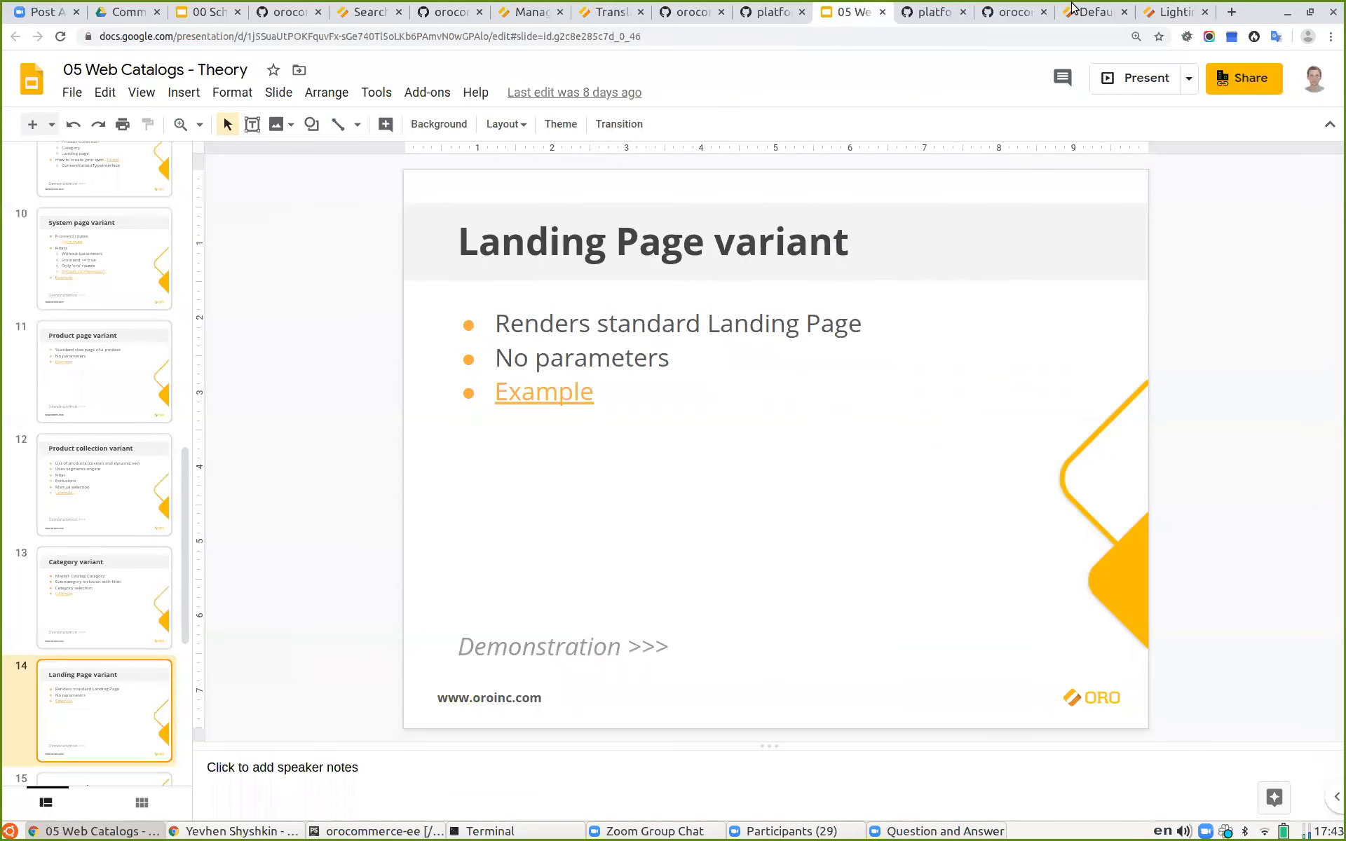
# Step: Replace the Category variant with a Landing Page variant using the Ergo, inquit, tibi Q. page and save the node
pyautogui.click(1073, 8)
pyautogui.click(1280, 395)
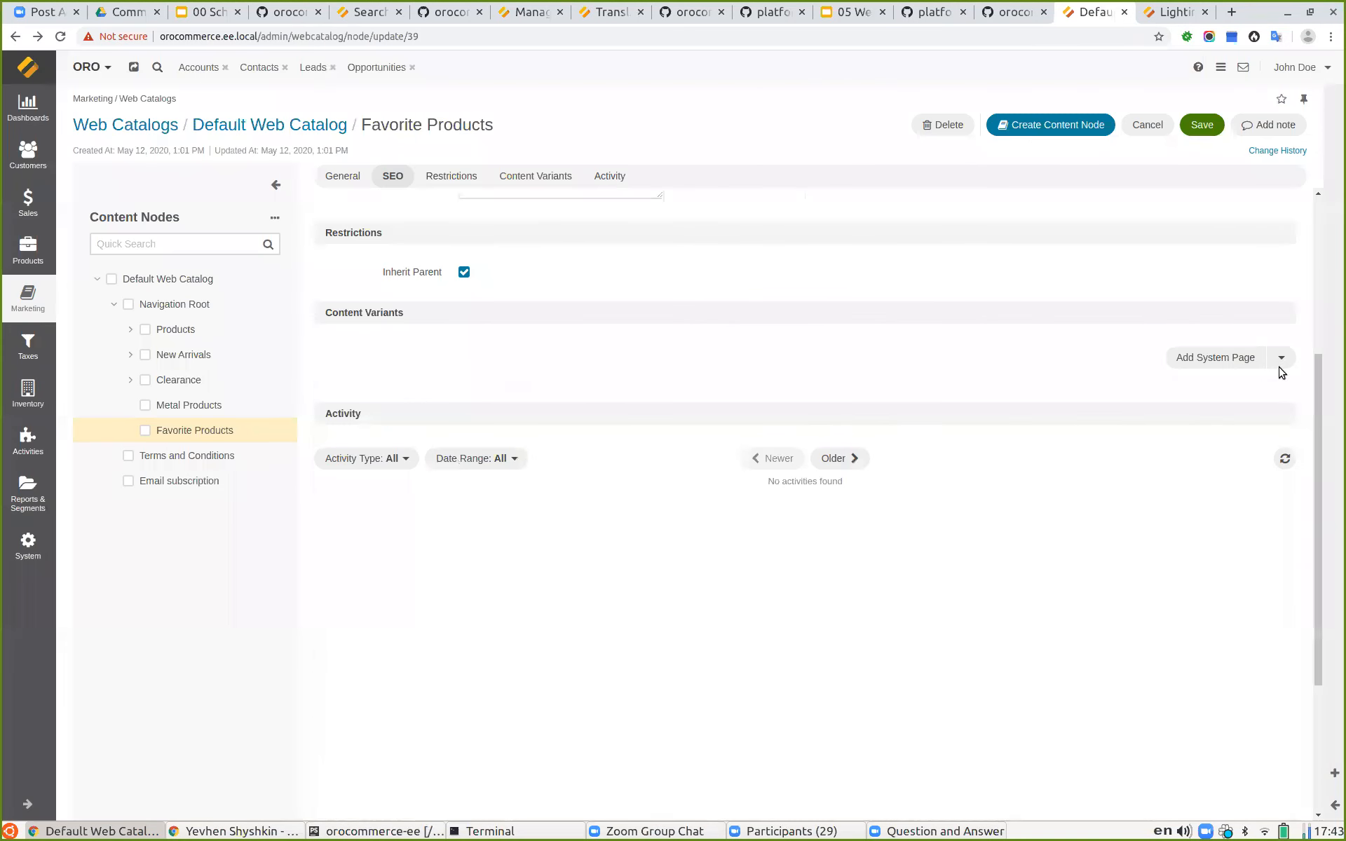
pyautogui.click(1280, 356)
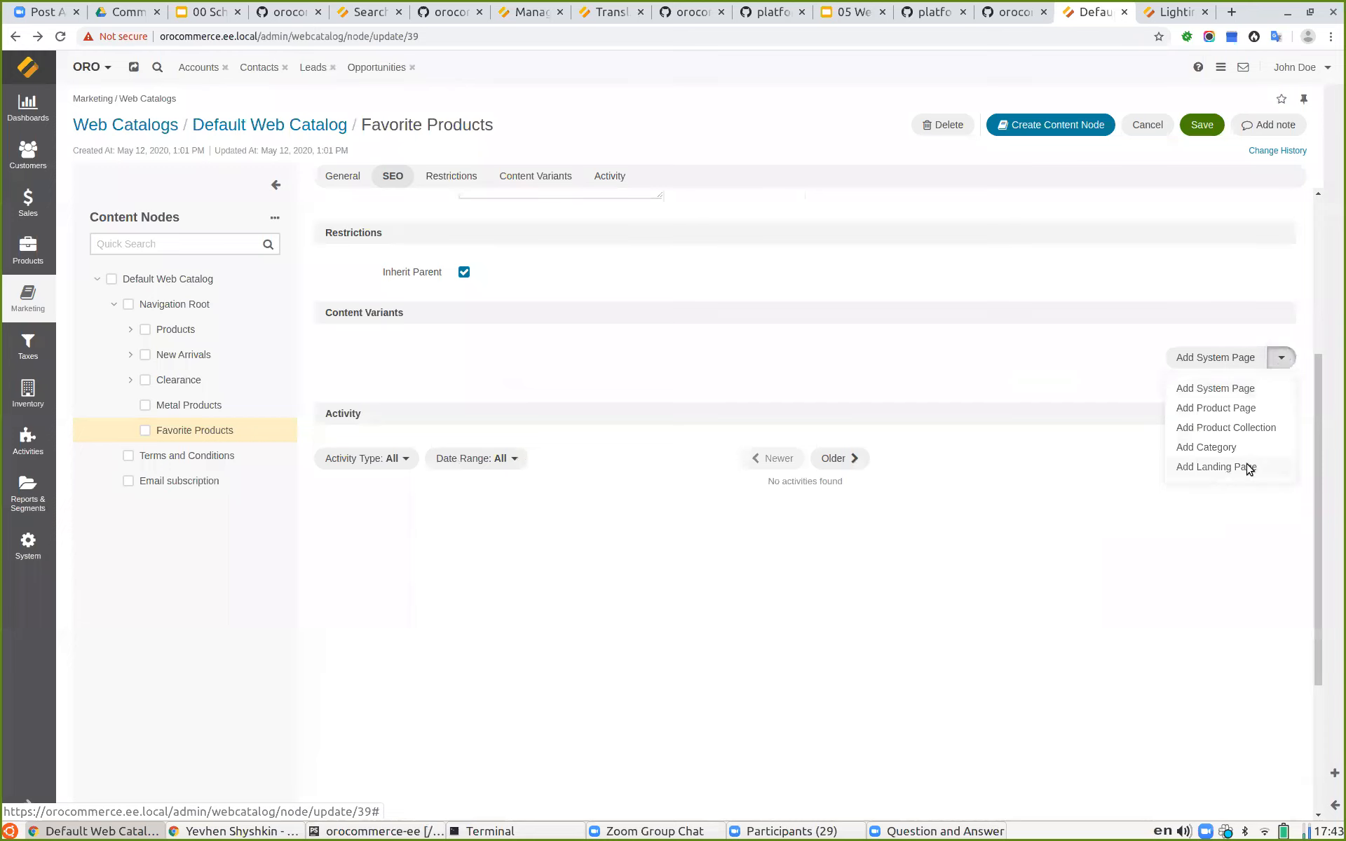
pyautogui.click(1251, 468)
pyautogui.click(604, 435)
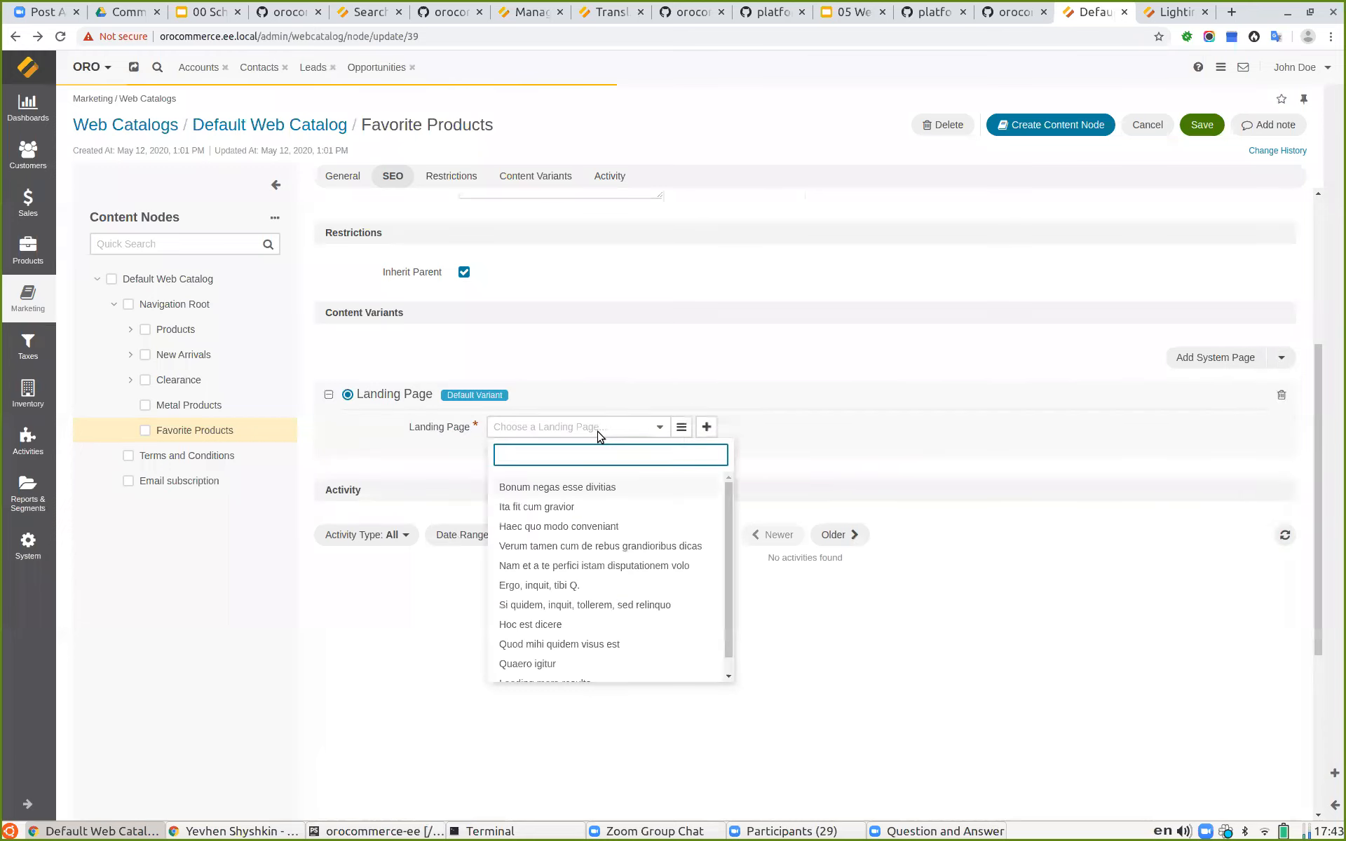
pyautogui.scroll(-1, 614, 547)
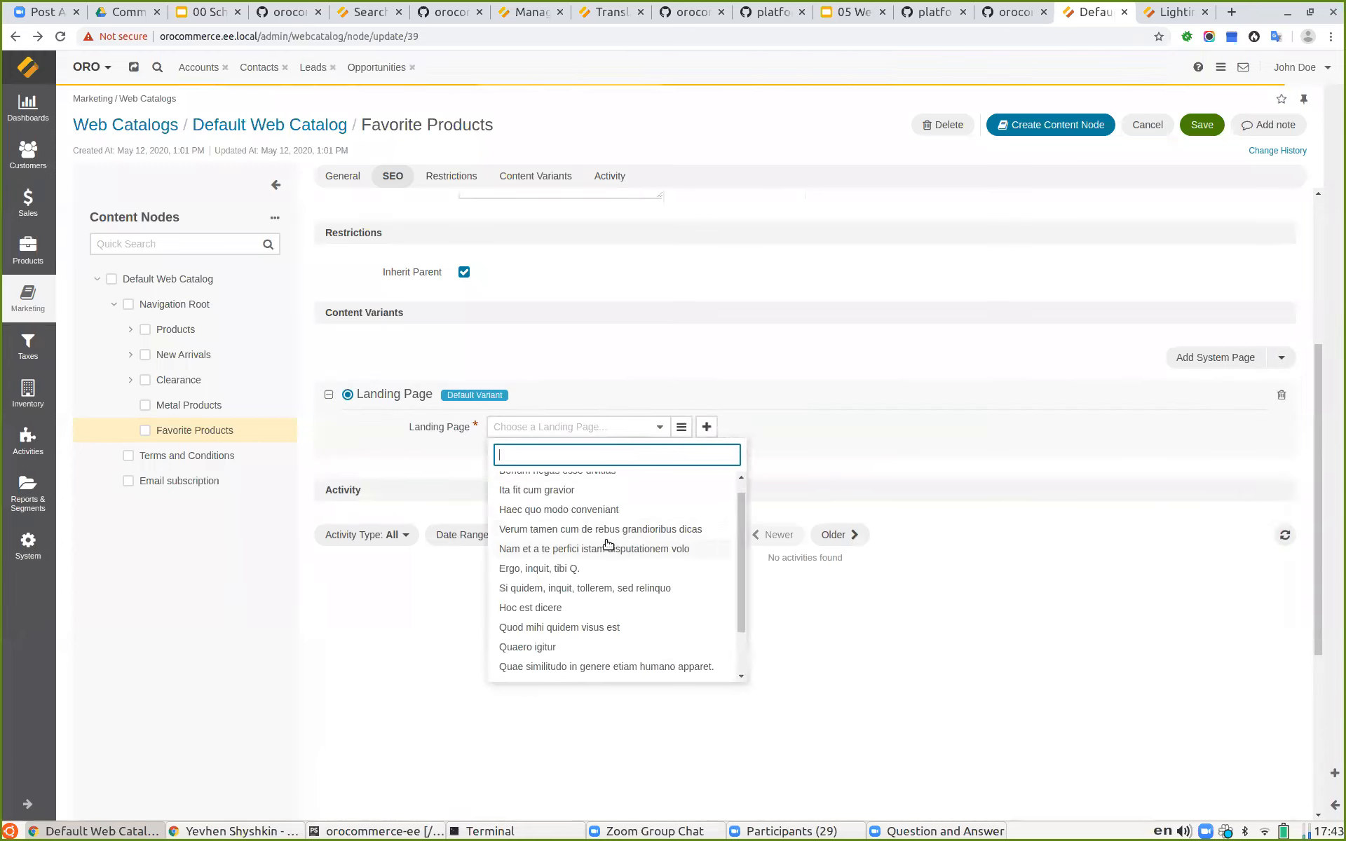
pyautogui.scroll(-2, 607, 547)
pyautogui.scroll(1, 575, 553)
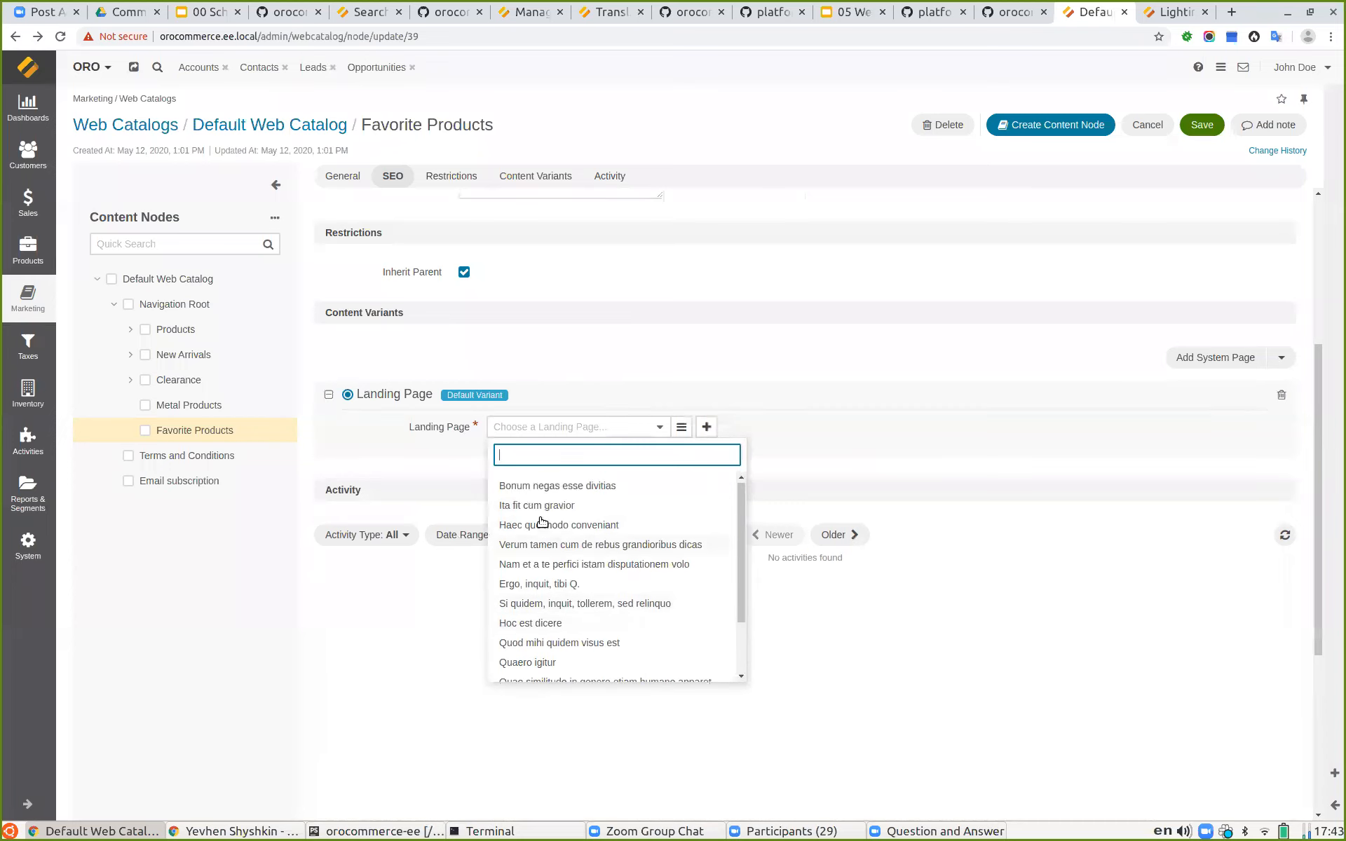
pyautogui.click(533, 585)
pyautogui.click(1194, 128)
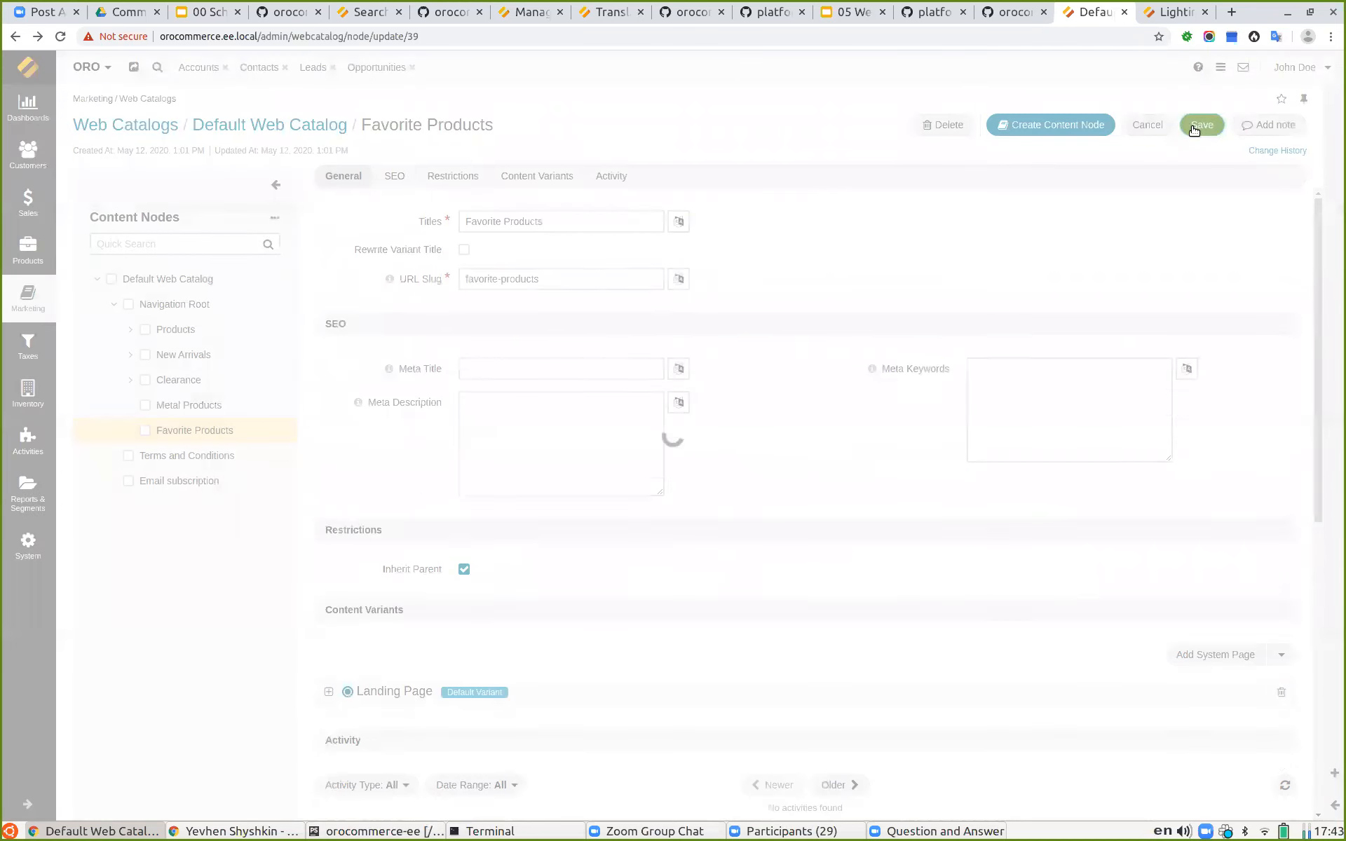
# Step: Reload the storefront Favorite Products page to view the landing page content
pyautogui.scroll(-2, 584, 580)
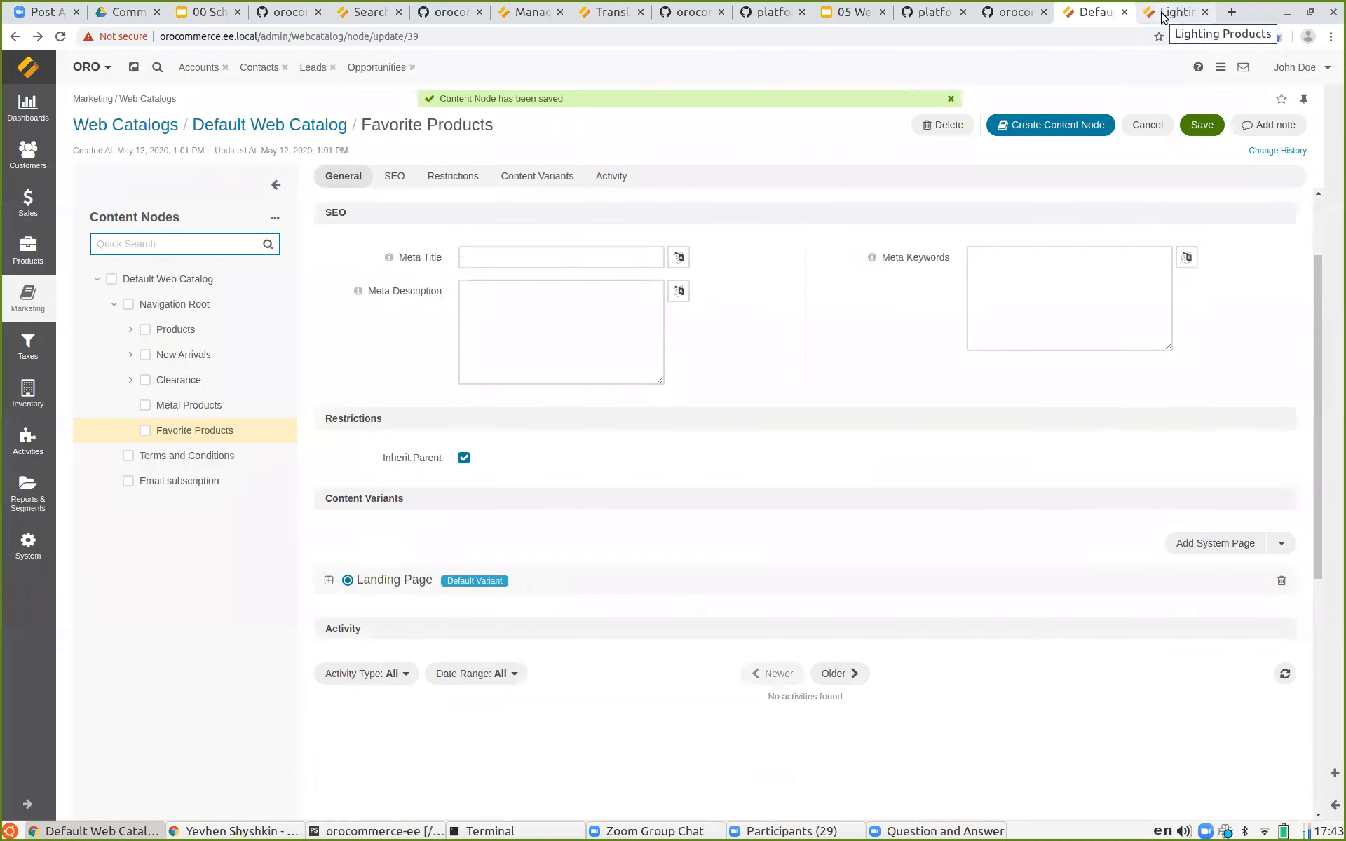
pyautogui.click(1162, 17)
pyautogui.press('F5')
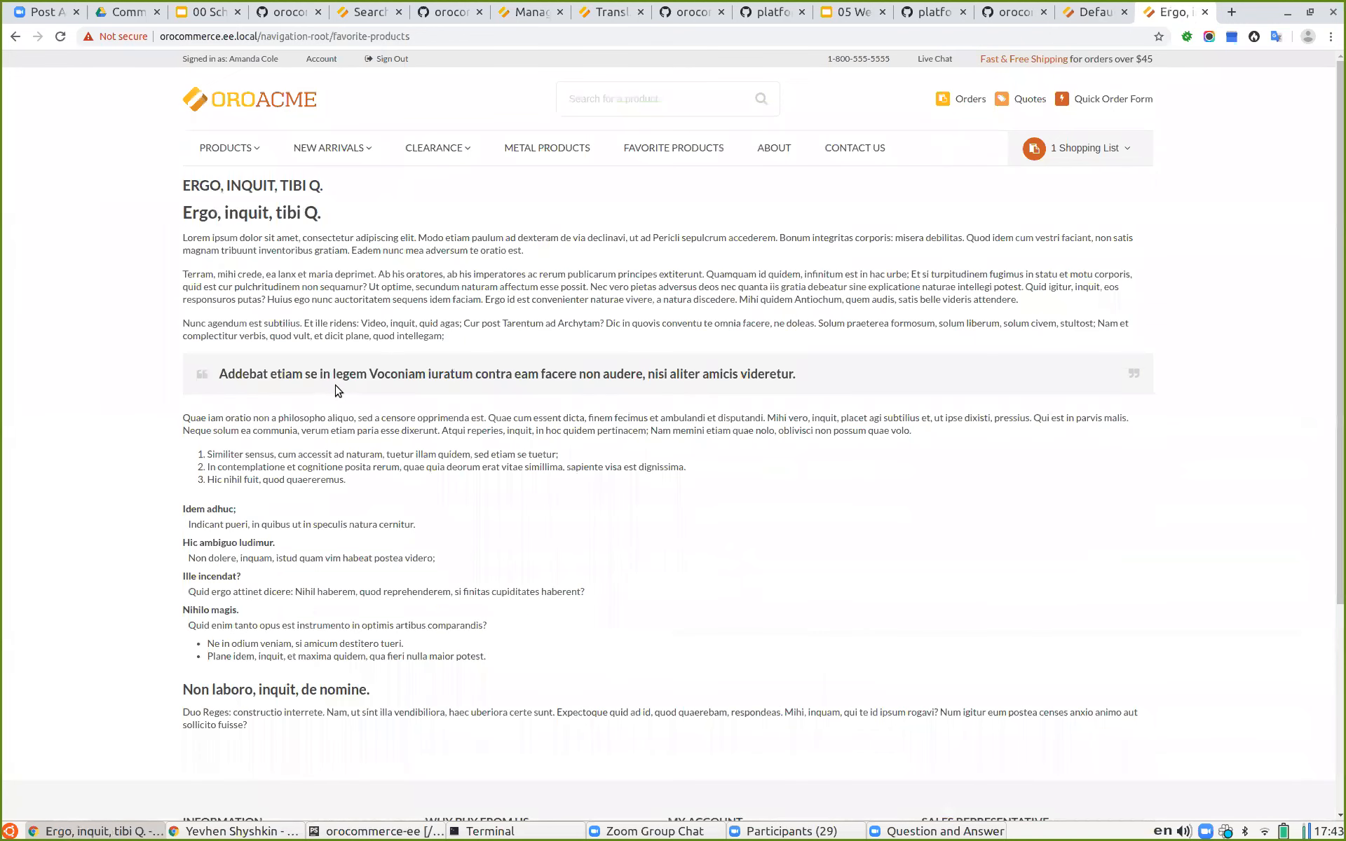
# Step: Open the Landing Pages list from Marketing in a new tab to view it
pyautogui.click(1093, 16)
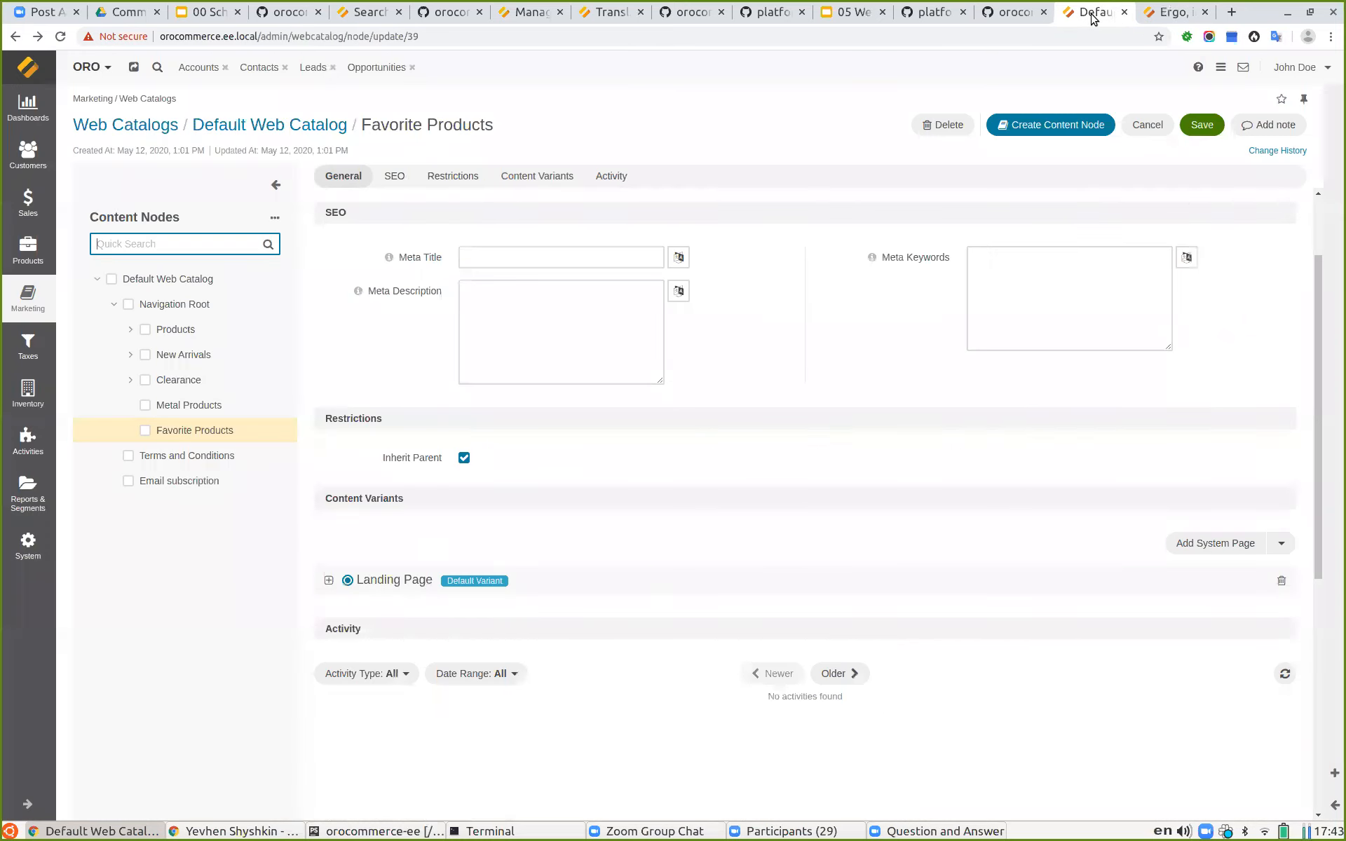
pyautogui.click(37, 293)
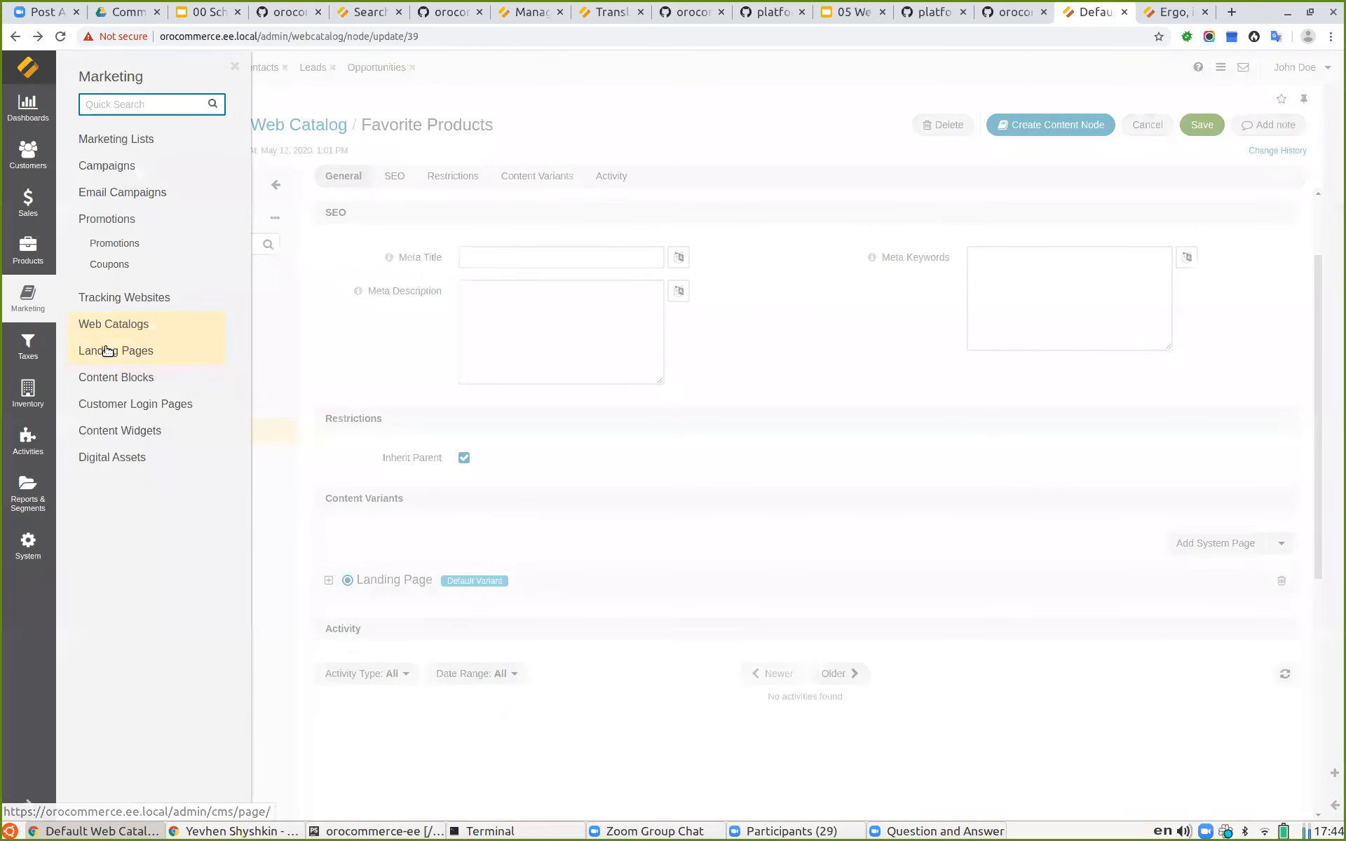
pyautogui.middleClick(174, 368)
pyautogui.click(1102, 12)
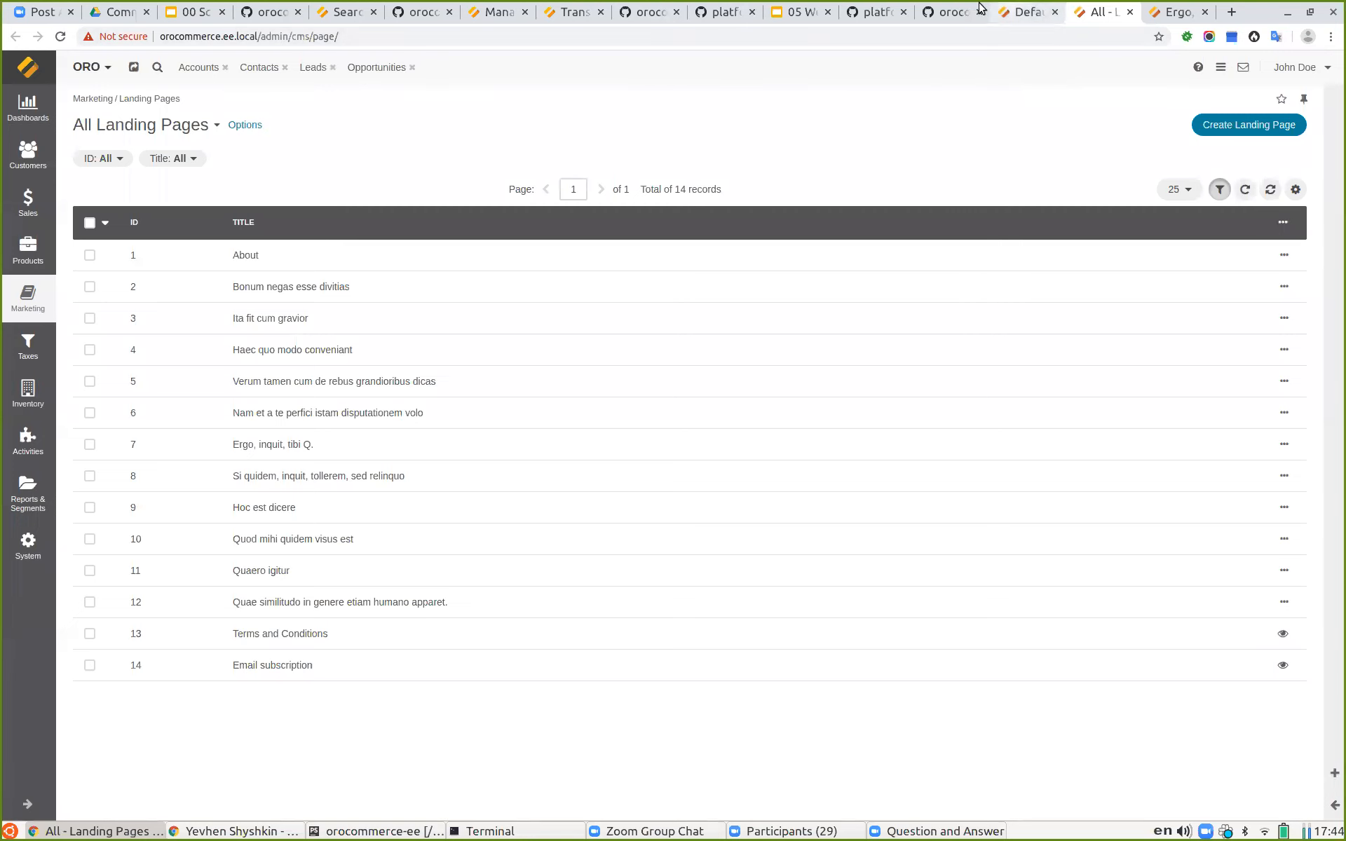
# Step: Return to the presentation and show the Master Catalog VS Web Catalog slide
pyautogui.click(803, 12)
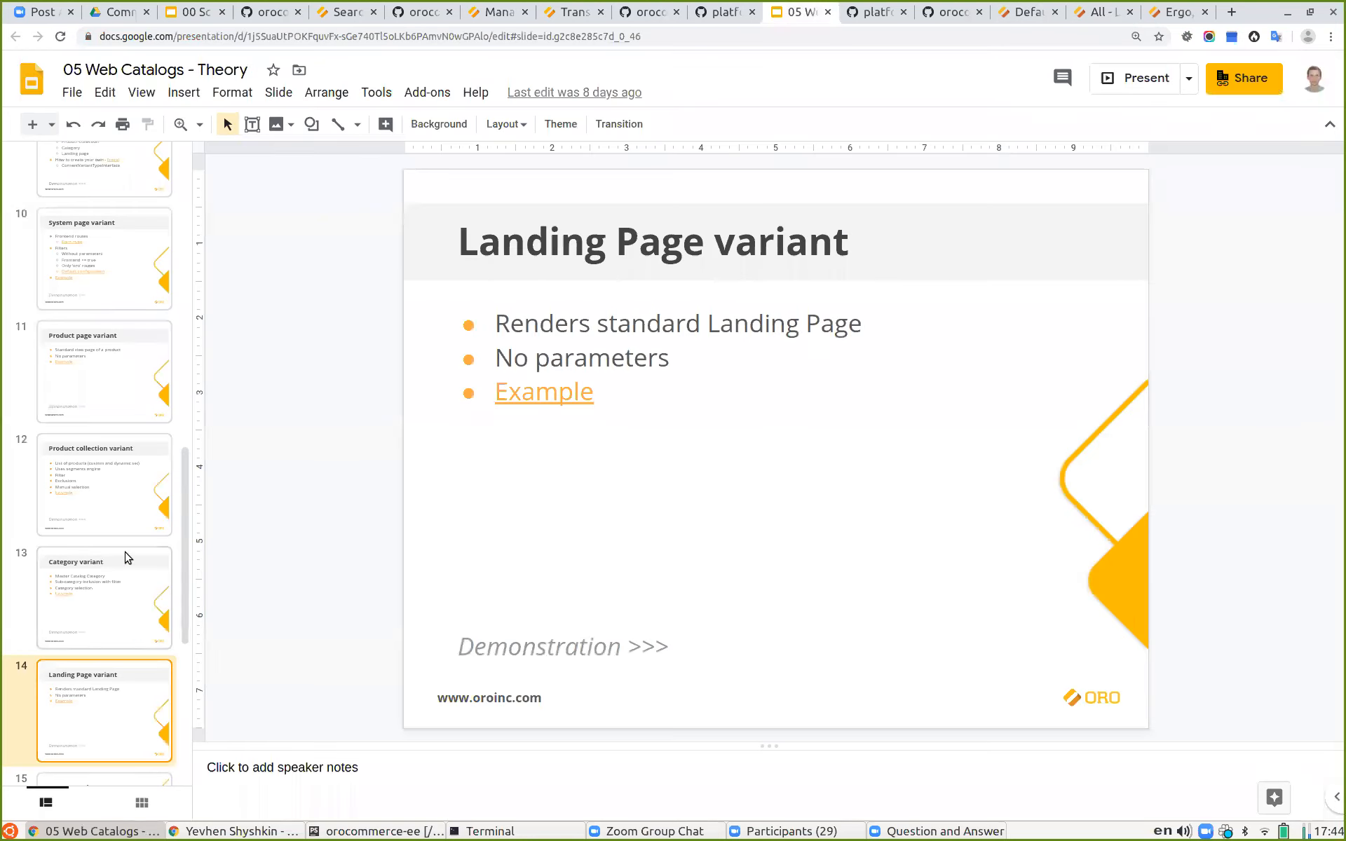
pyautogui.scroll(-3, 125, 556)
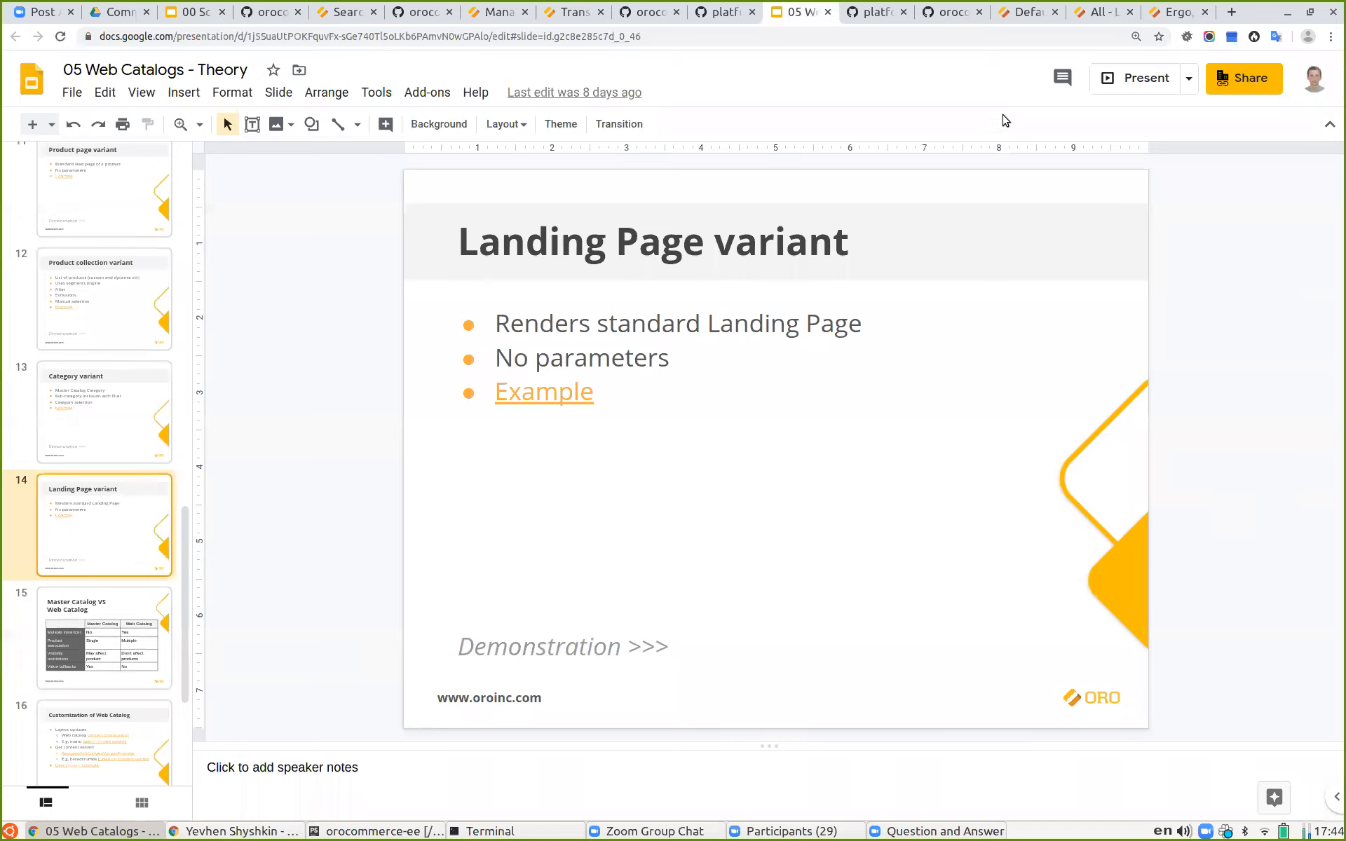
pyautogui.click(1136, 78)
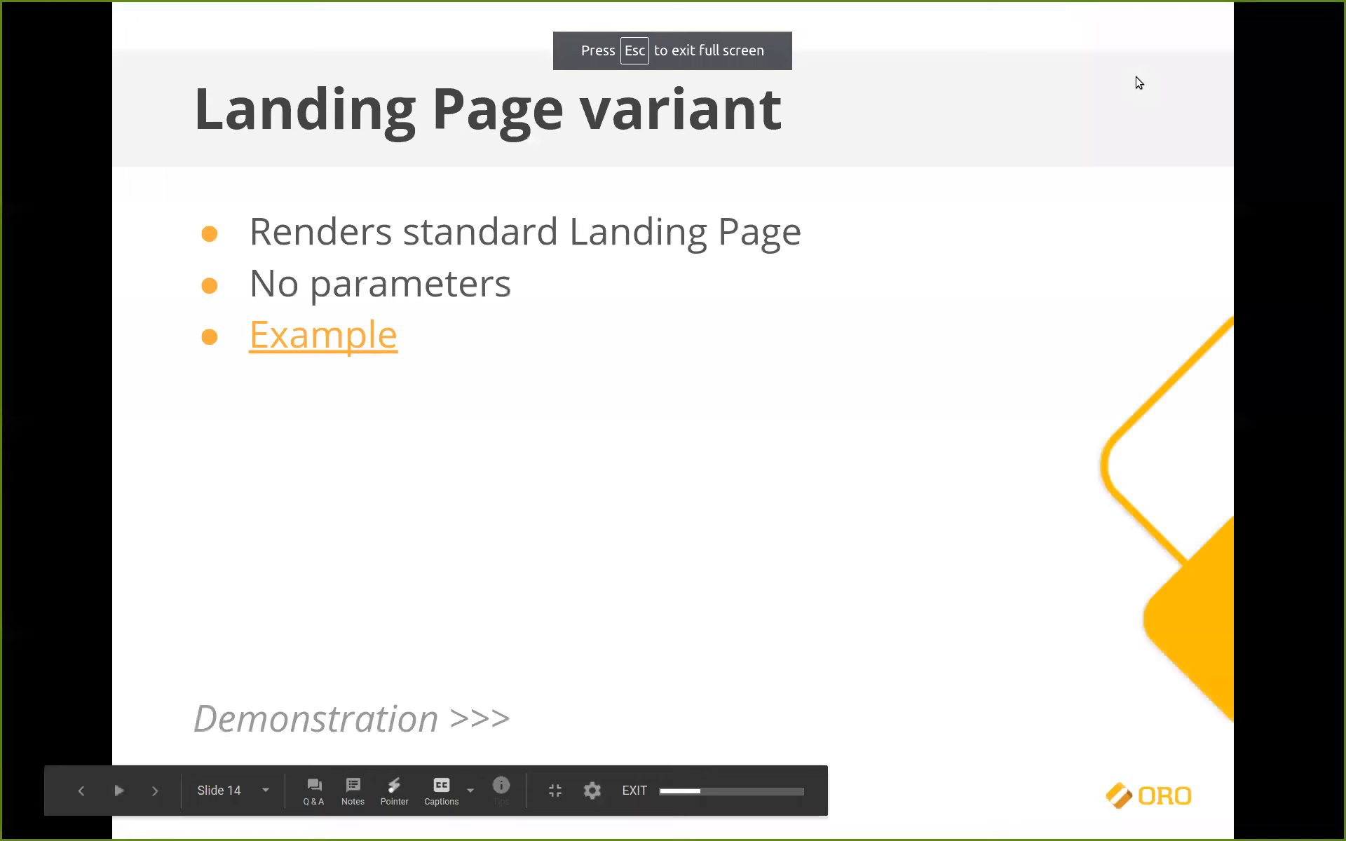
pyautogui.press('Right')
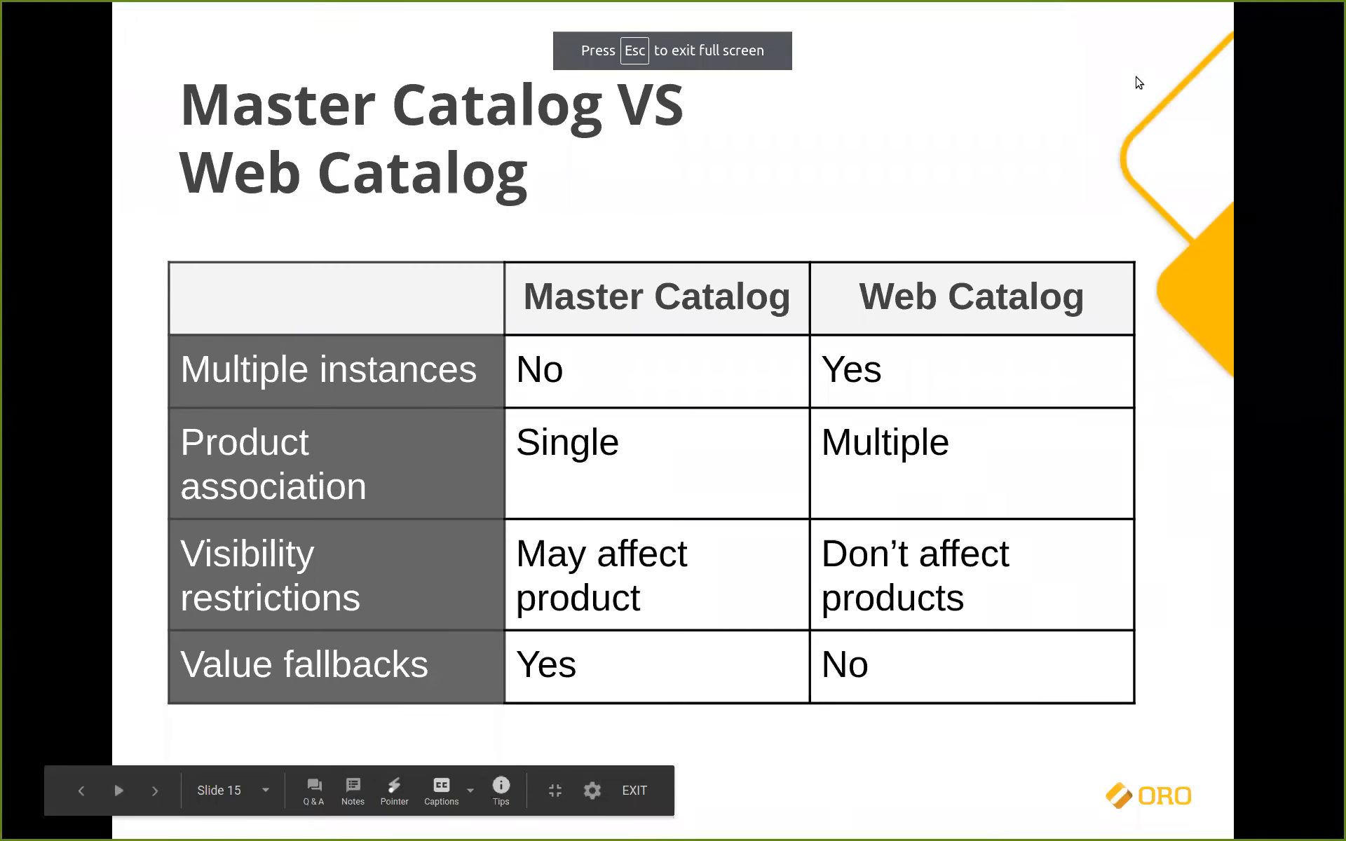